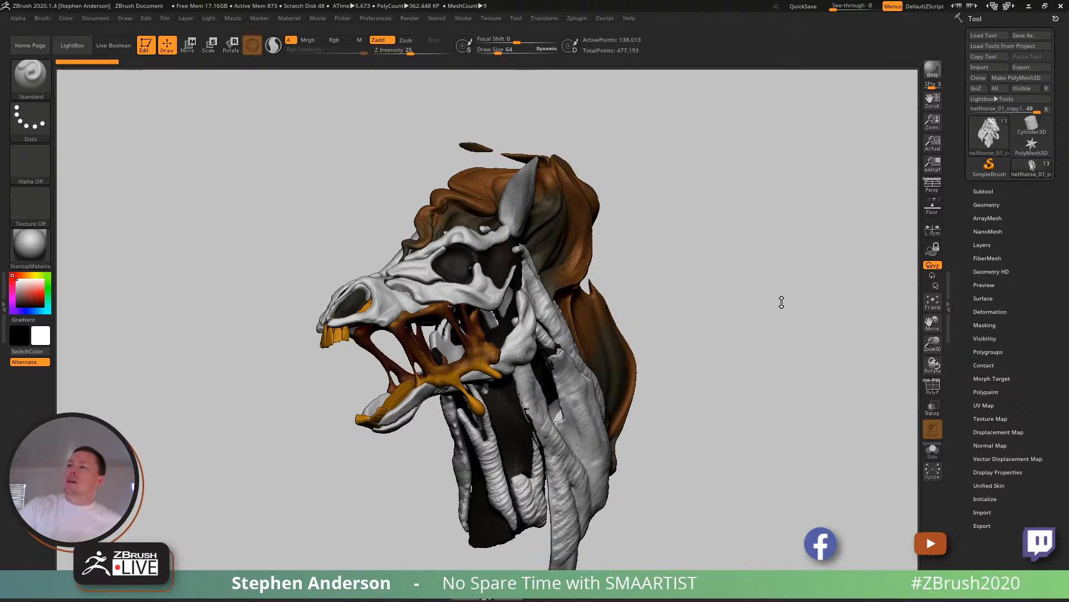
- Examine the horse skull, jaw, mane and neck strands from several angles
{"action": "left_click_drag", "start_coordinate": [713, 351], "coordinate": [758, 359]}
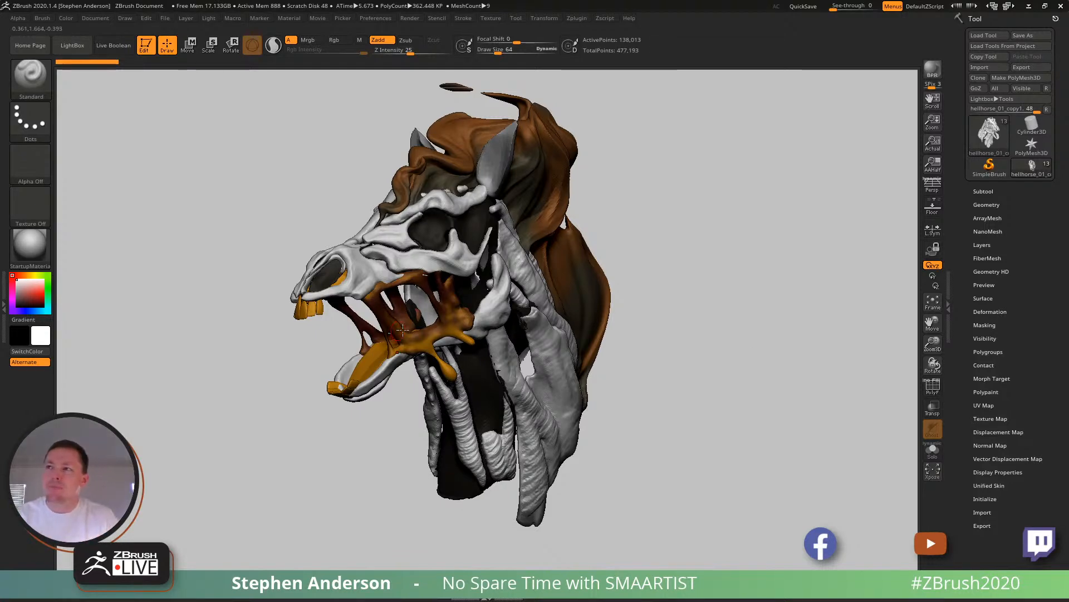
{"action": "right_click_drag", "start_coordinate": [512, 352], "coordinate": [557, 381]}
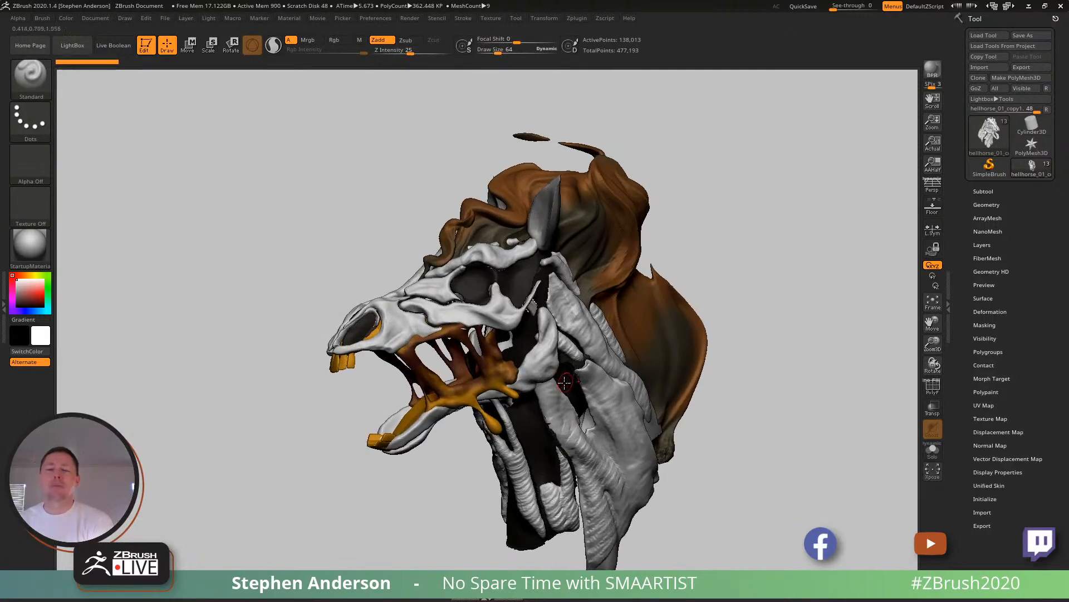
{"action": "mouse_move", "coordinate": [610, 366]}
{"action": "right_mouse_down"}
{"action": "mouse_move", "coordinate": [652, 367]}
{"action": "mouse_move", "coordinate": [603, 369]}
{"action": "right_mouse_up"}
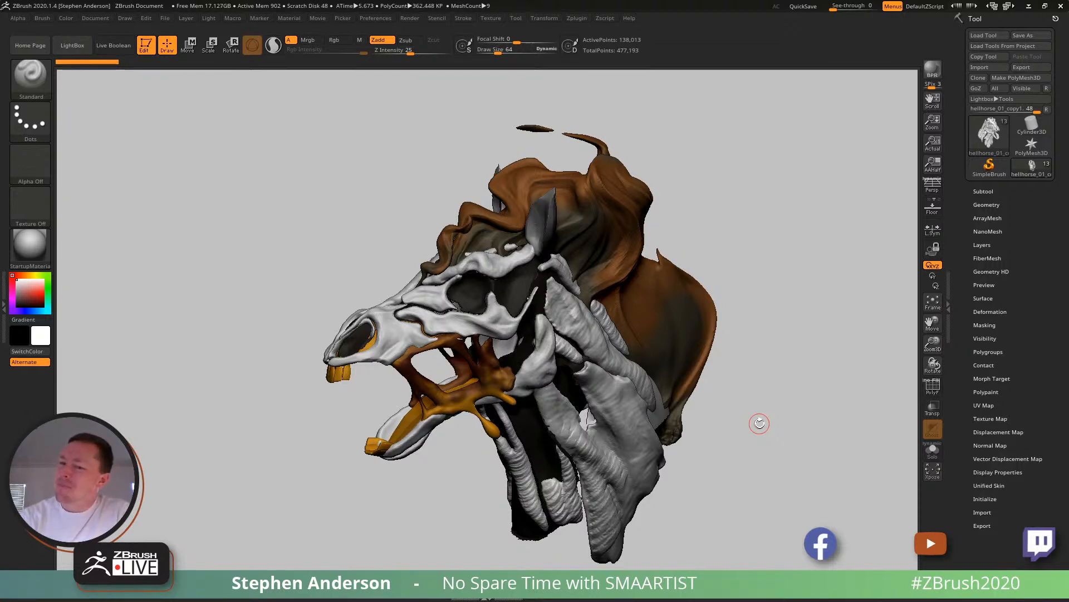
{"action": "mouse_move", "coordinate": [431, 323]}
{"action": "right_mouse_down"}
{"action": "mouse_move", "coordinate": [424, 314]}
{"action": "mouse_move", "coordinate": [440, 303]}
{"action": "right_mouse_up"}
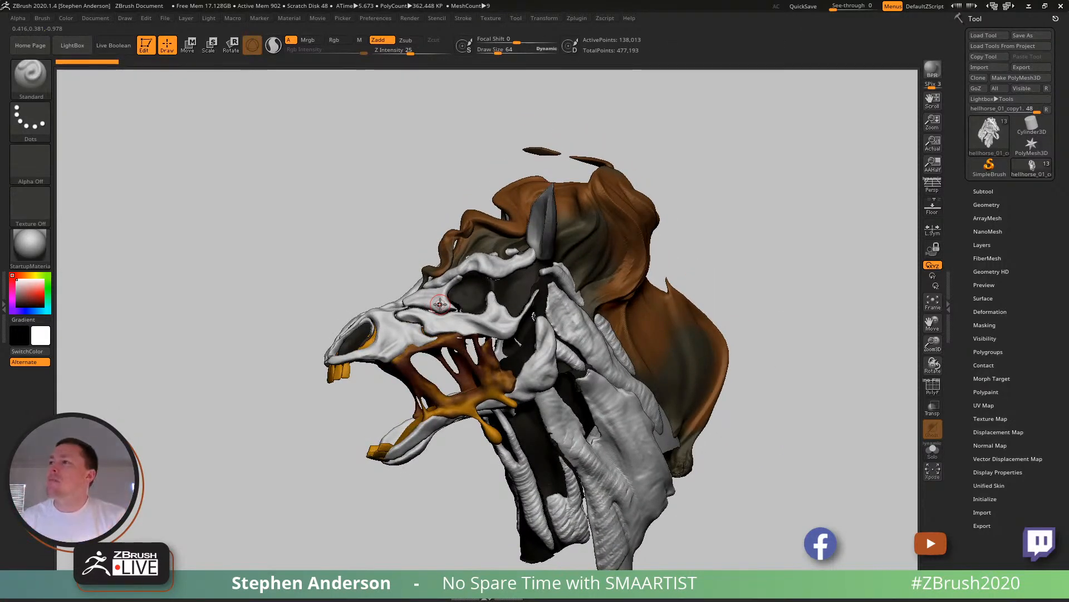
{"action": "right_click_drag", "start_coordinate": [440, 304], "coordinate": [527, 342]}
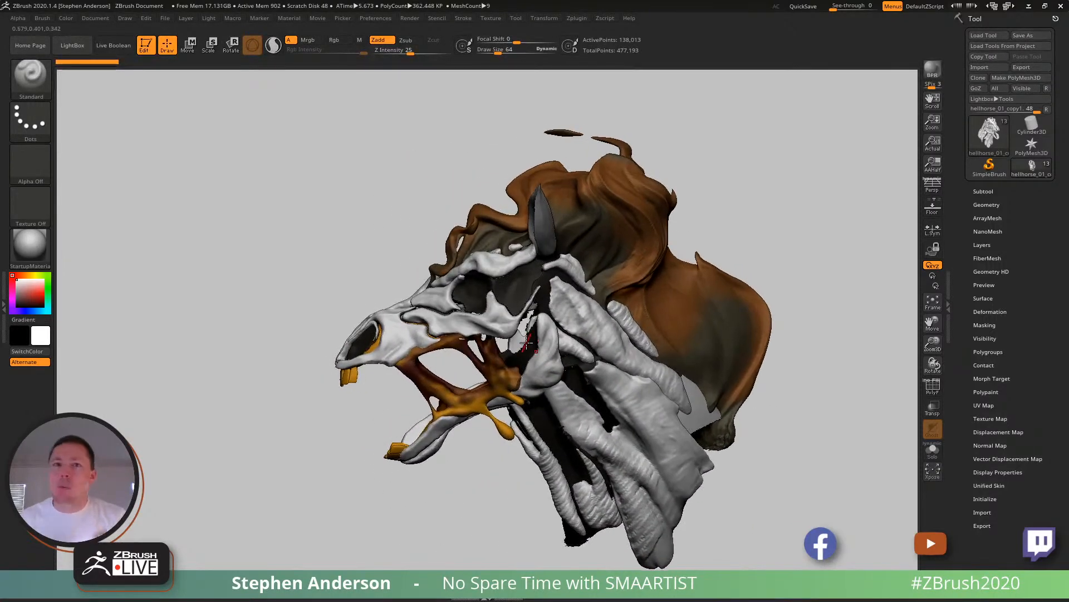
{"action": "right_click_drag", "start_coordinate": [555, 383], "coordinate": [629, 339]}
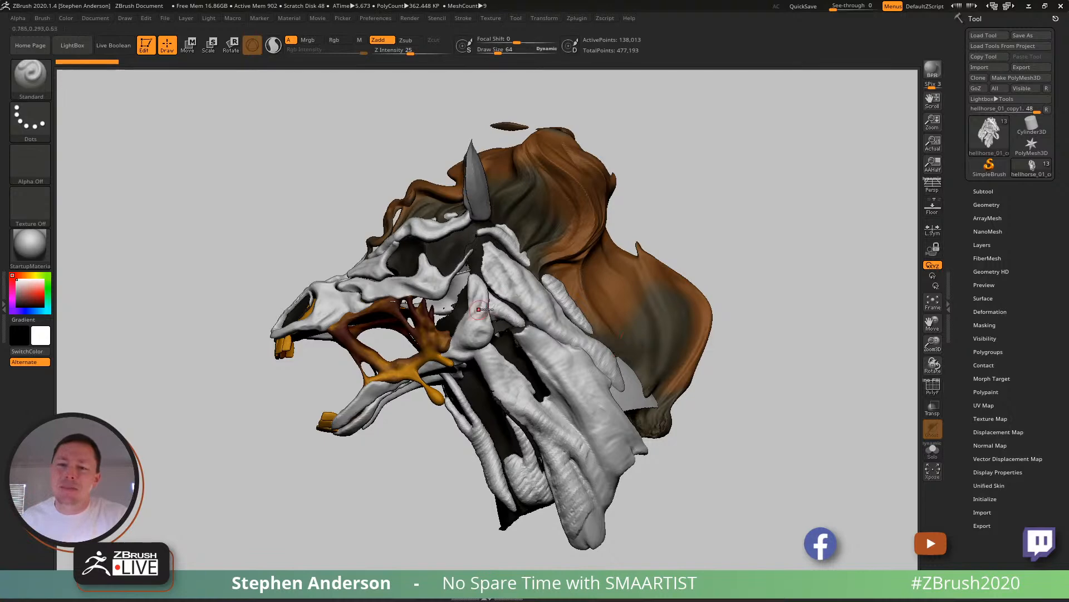
{"action": "left_click_drag", "start_coordinate": [236, 262], "coordinate": [259, 259]}
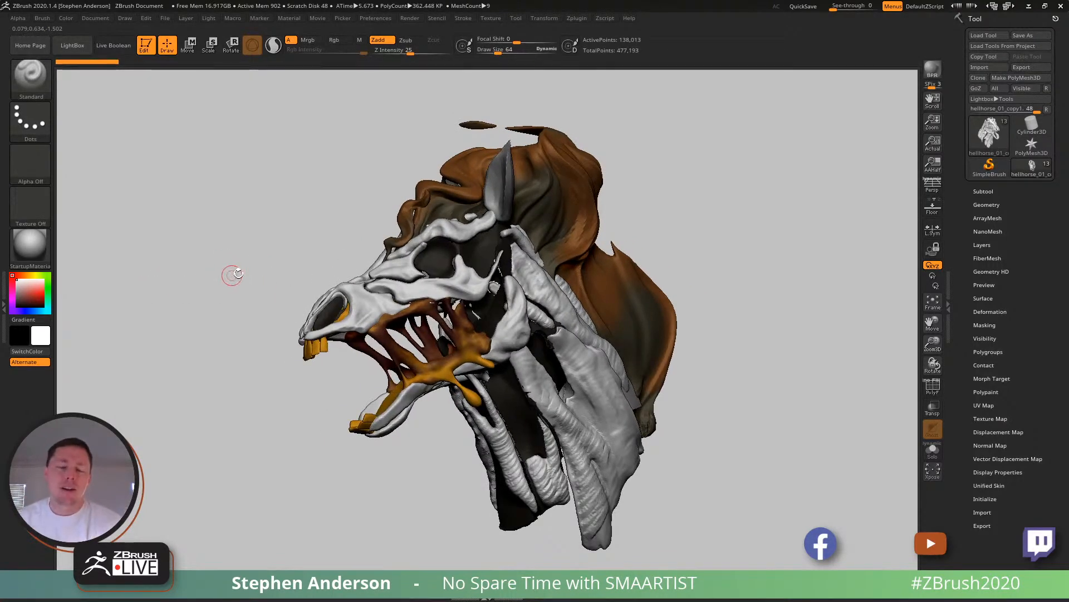
{"action": "mouse_move", "coordinate": [212, 269]}
{"action": "left_mouse_down"}
{"action": "mouse_move", "coordinate": [223, 268]}
{"action": "mouse_move", "coordinate": [210, 262]}
{"action": "left_mouse_up"}
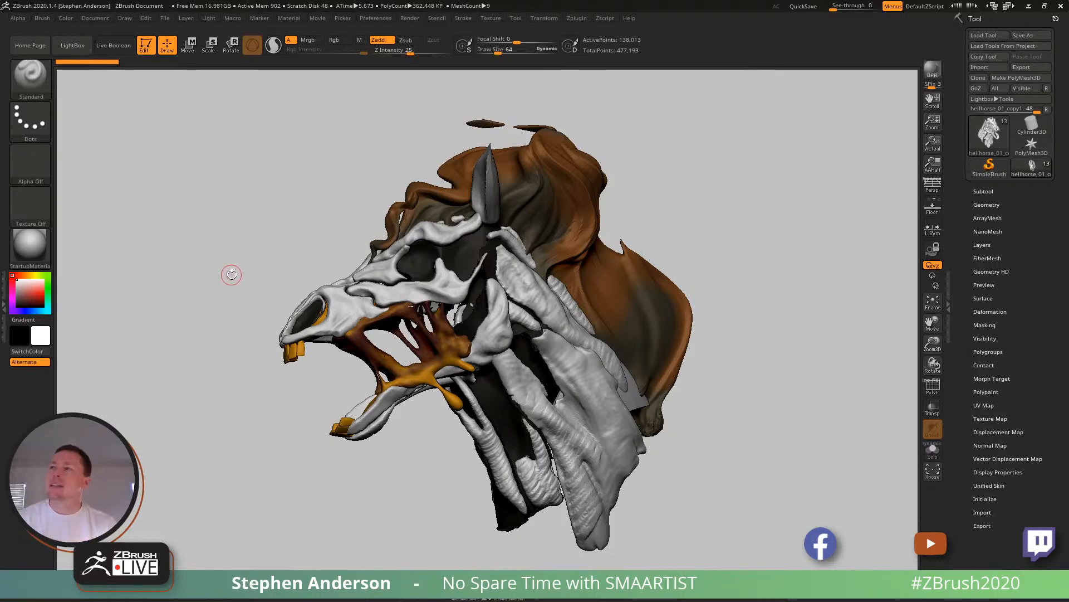
{"action": "left_click_drag", "start_coordinate": [231, 274], "coordinate": [587, 363]}
- Delete the waxdynamesh131 subtool at the base of the neck and turn the polyframe display off
{"action": "left_click_drag", "start_coordinate": [719, 363], "coordinate": [656, 374]}
{"action": "left_click", "coordinate": [669, 400], "text": "alt"}
{"action": "key", "text": "shift+f"}
{"action": "left_click_drag", "start_coordinate": [763, 384], "coordinate": [838, 365]}
{"action": "left_click_drag", "start_coordinate": [579, 312], "coordinate": [623, 295]}
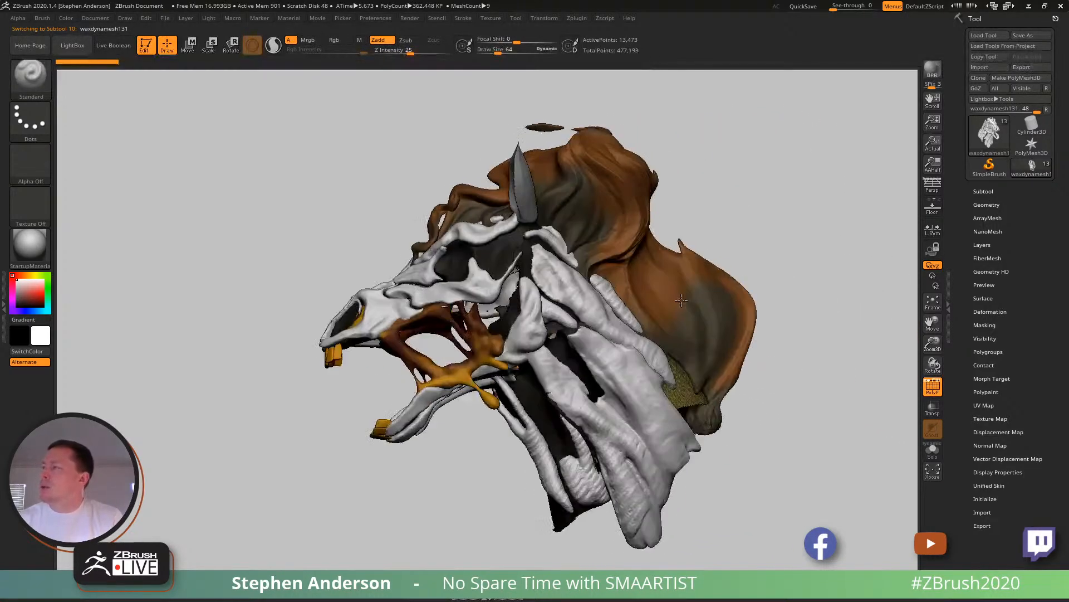
{"action": "left_click", "coordinate": [983, 192]}
{"action": "left_click", "coordinate": [984, 556]}
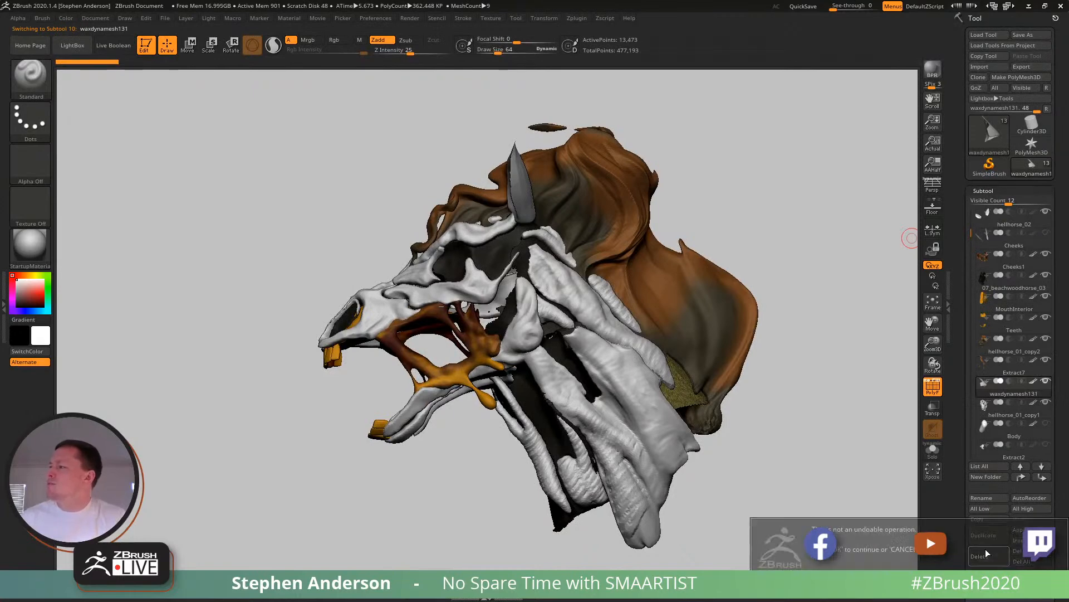
{"action": "key", "text": "Return"}
{"action": "left_click_drag", "start_coordinate": [762, 410], "coordinate": [784, 394]}
{"action": "key", "text": "shift+f"}
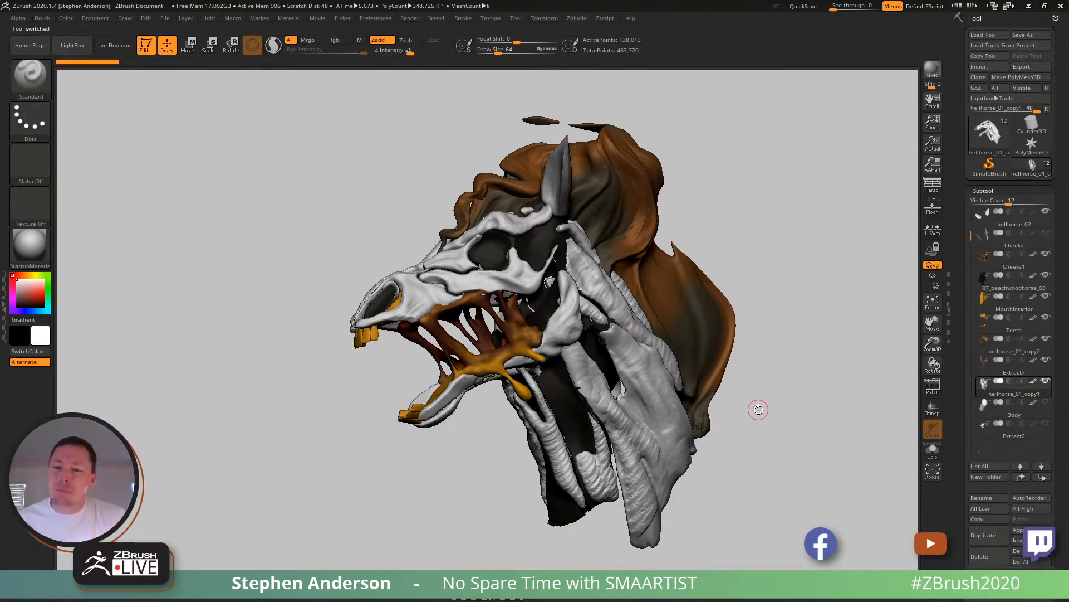
- Make the hidden Body subtool visible and frame the head and body together
{"action": "mouse_move", "coordinate": [659, 335]}
{"action": "right_mouse_down"}
{"action": "mouse_move", "coordinate": [637, 337]}
{"action": "mouse_move", "coordinate": [651, 340]}
{"action": "right_mouse_up"}
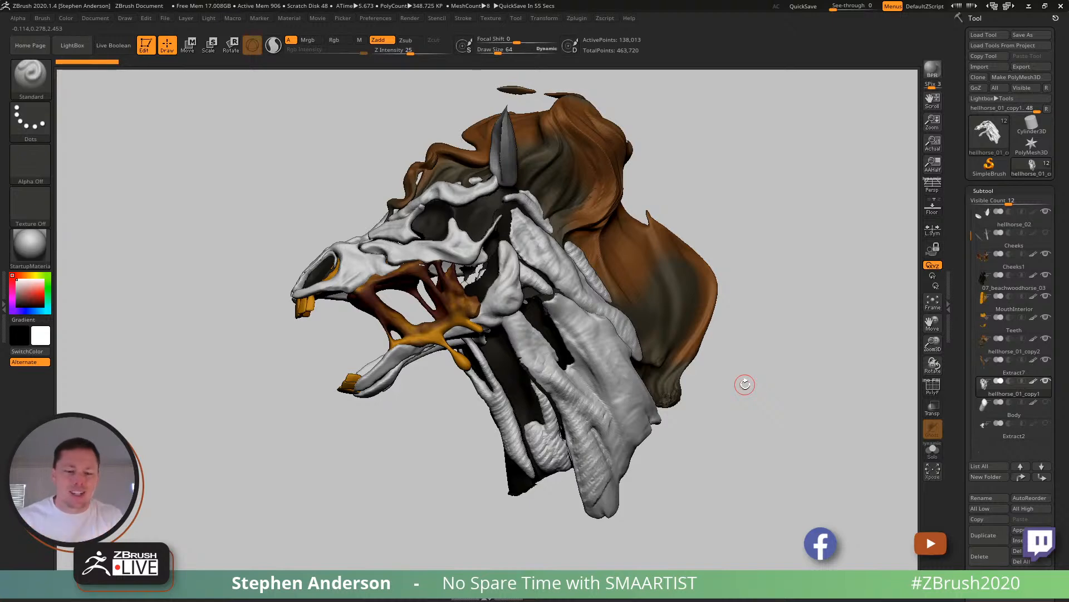
{"action": "mouse_move", "coordinate": [557, 341]}
{"action": "right_mouse_down"}
{"action": "mouse_move", "coordinate": [618, 337]}
{"action": "mouse_move", "coordinate": [558, 333]}
{"action": "right_mouse_up"}
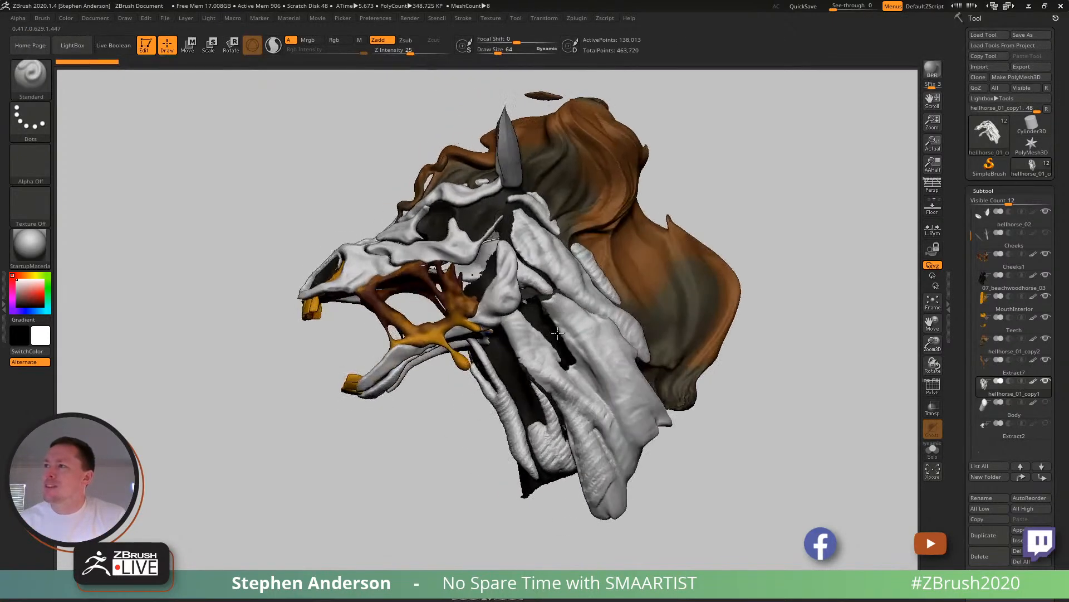
{"action": "right_click_drag", "start_coordinate": [578, 291], "coordinate": [509, 335], "text": "alt"}
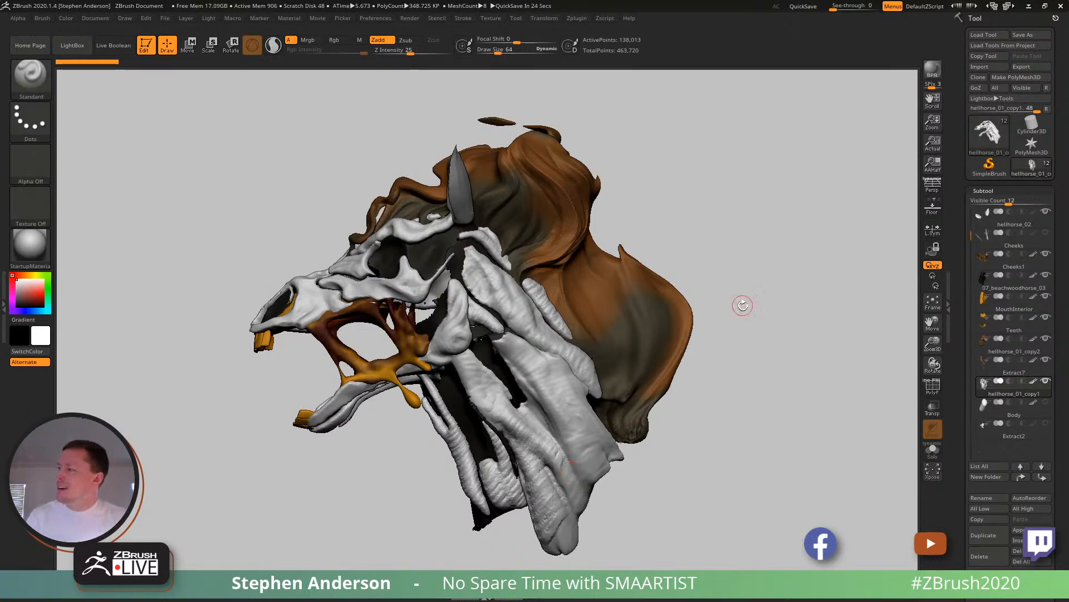
{"action": "left_click", "coordinate": [1045, 403]}
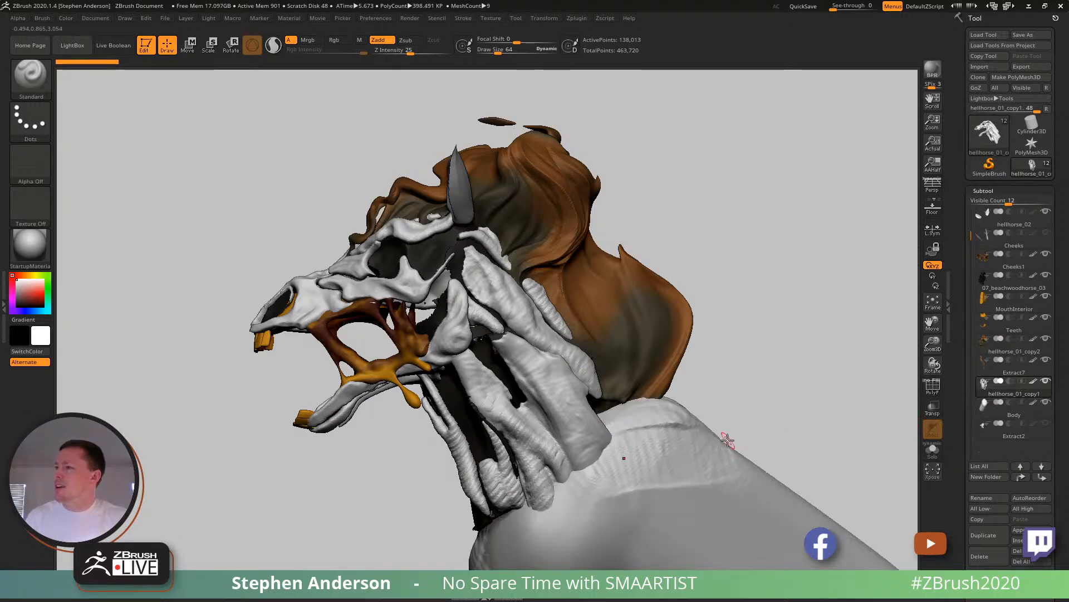
{"action": "key", "text": "f"}
{"action": "left_click_drag", "start_coordinate": [666, 411], "coordinate": [566, 379]}
{"action": "mouse_move", "coordinate": [567, 380]}
{"action": "right_mouse_down"}
{"action": "mouse_move", "coordinate": [513, 384]}
{"action": "mouse_move", "coordinate": [565, 393]}
{"action": "mouse_move", "coordinate": [570, 368]}
{"action": "right_mouse_up"}
- Choose the Move brush with a draw size of 1000 and make Body the active subtool
{"action": "key", "text": "b"}
{"action": "key", "text": "m"}
{"action": "key", "text": "v"}
{"action": "key", "text": "s"}
{"action": "mouse_move", "coordinate": [571, 353]}
{"action": "left_mouse_down"}
{"action": "mouse_move", "coordinate": [626, 359]}
{"action": "mouse_move", "coordinate": [549, 365]}
{"action": "mouse_move", "coordinate": [583, 352]}
{"action": "mouse_move", "coordinate": [568, 353]}
{"action": "mouse_move", "coordinate": [523, 375]}
{"action": "left_mouse_up"}
{"action": "left_click", "coordinate": [595, 379], "text": "alt"}
{"action": "key", "text": "s"}
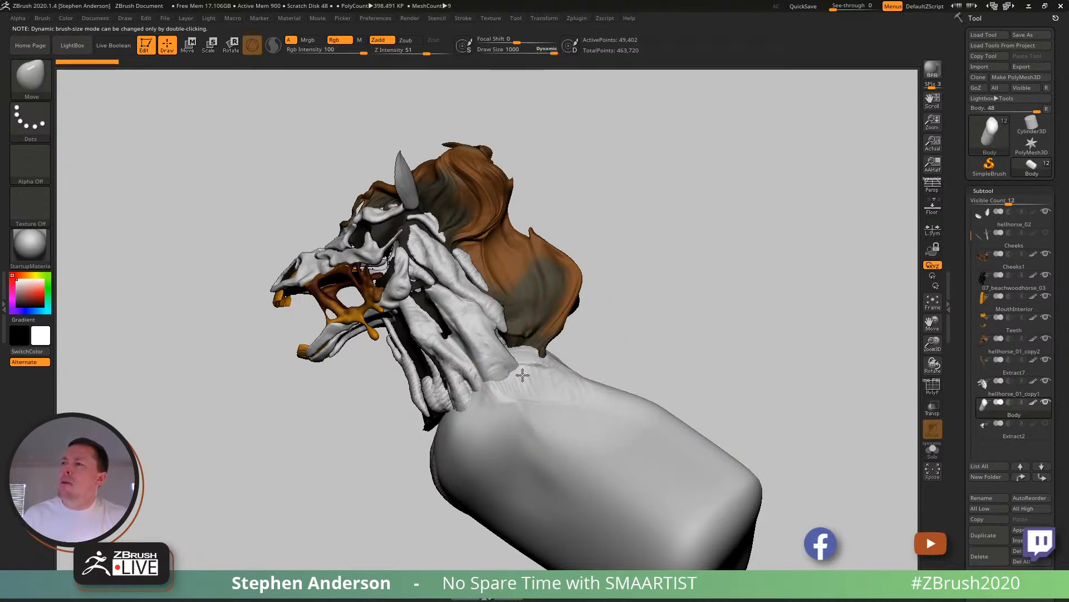
- Rotate and reposition the body with the transform gizmo, pivoting at its neck end, to line it up straight below the head
{"action": "mouse_move", "coordinate": [568, 410]}
{"action": "right_mouse_down", "text": "ctrl"}
{"action": "mouse_move", "coordinate": [508, 451]}
{"action": "mouse_move", "coordinate": [553, 447]}
{"action": "mouse_move", "coordinate": [551, 375]}
{"action": "right_mouse_up", "text": "ctrl"}
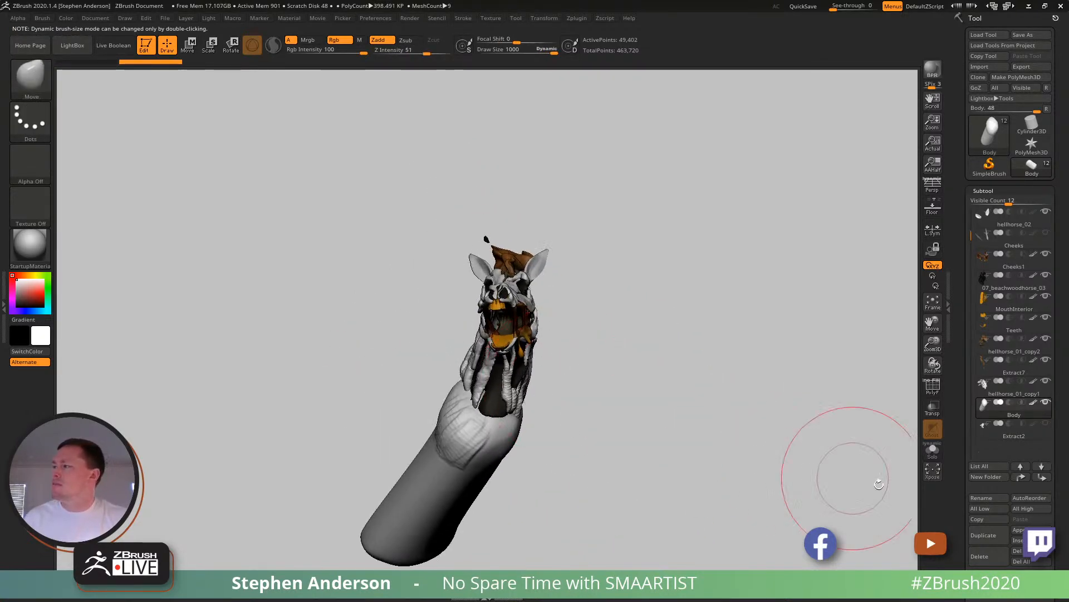
{"action": "key", "text": "w"}
{"action": "right_click_drag", "start_coordinate": [640, 456], "coordinate": [672, 325]}
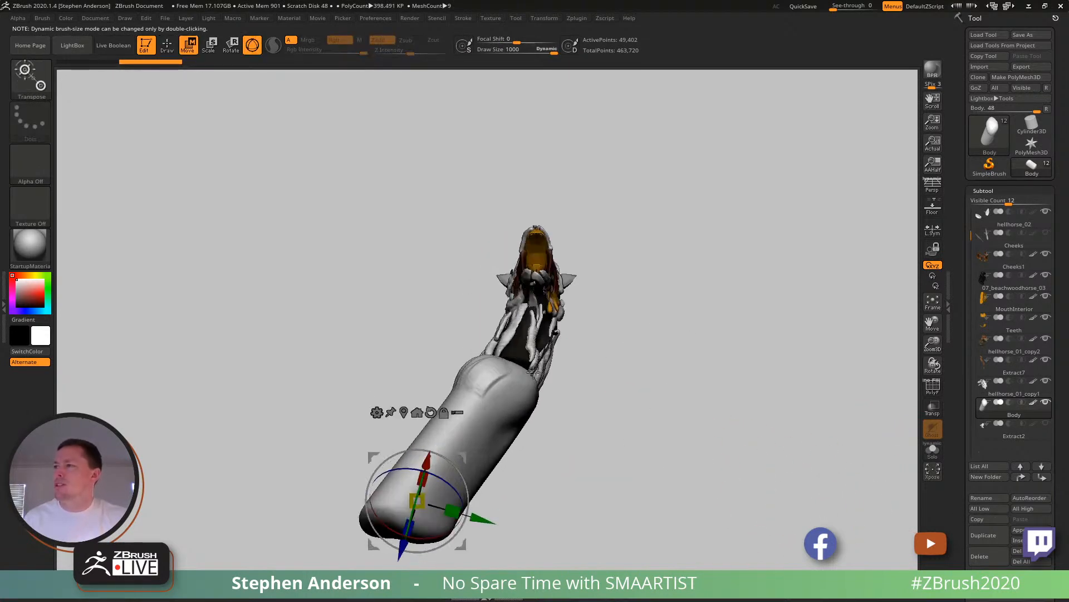
{"action": "left_click", "coordinate": [496, 383], "text": "alt"}
{"action": "left_click_drag", "start_coordinate": [538, 341], "coordinate": [569, 339]}
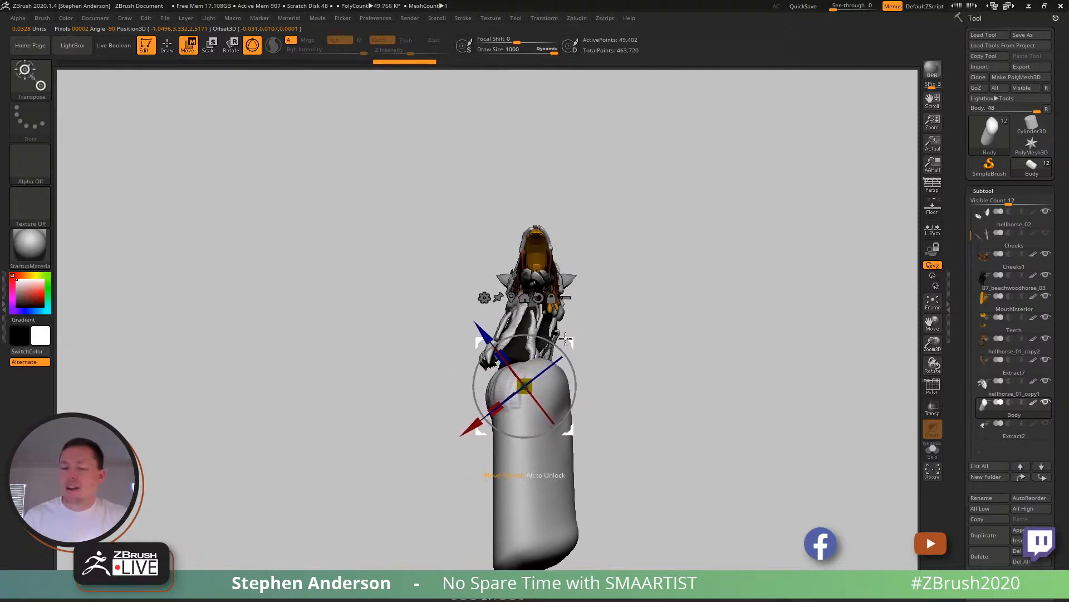
{"action": "key", "text": "q"}
{"action": "right_click_drag", "start_coordinate": [659, 428], "coordinate": [570, 336], "text": "alt"}
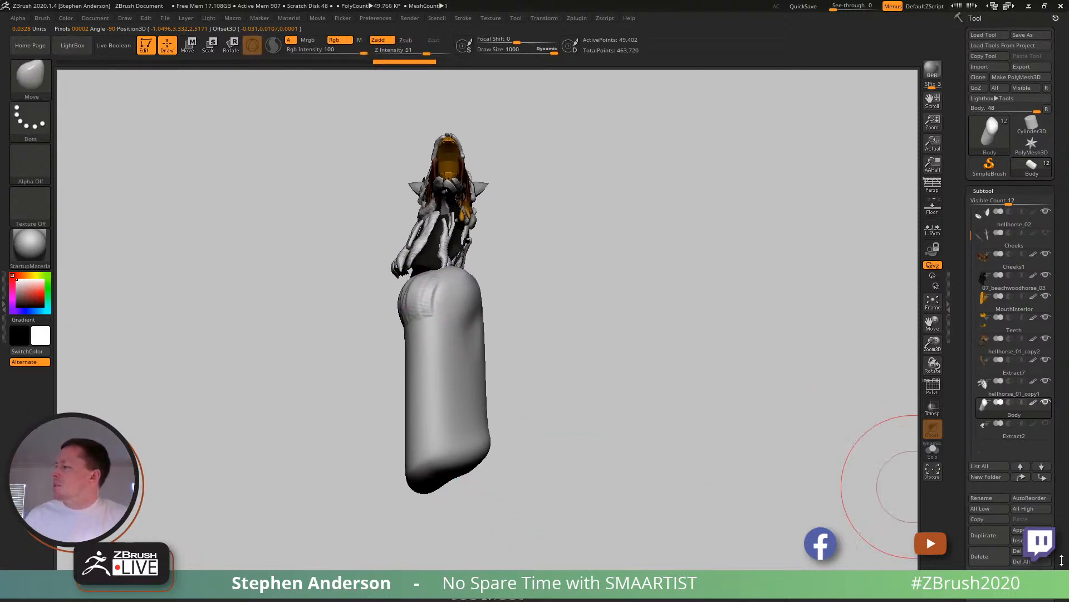
- Apply Mirror And Weld to the body to make it symmetrical
{"action": "left_click_drag", "start_coordinate": [1063, 560], "coordinate": [1060, 428]}
{"action": "left_click", "coordinate": [995, 497]}
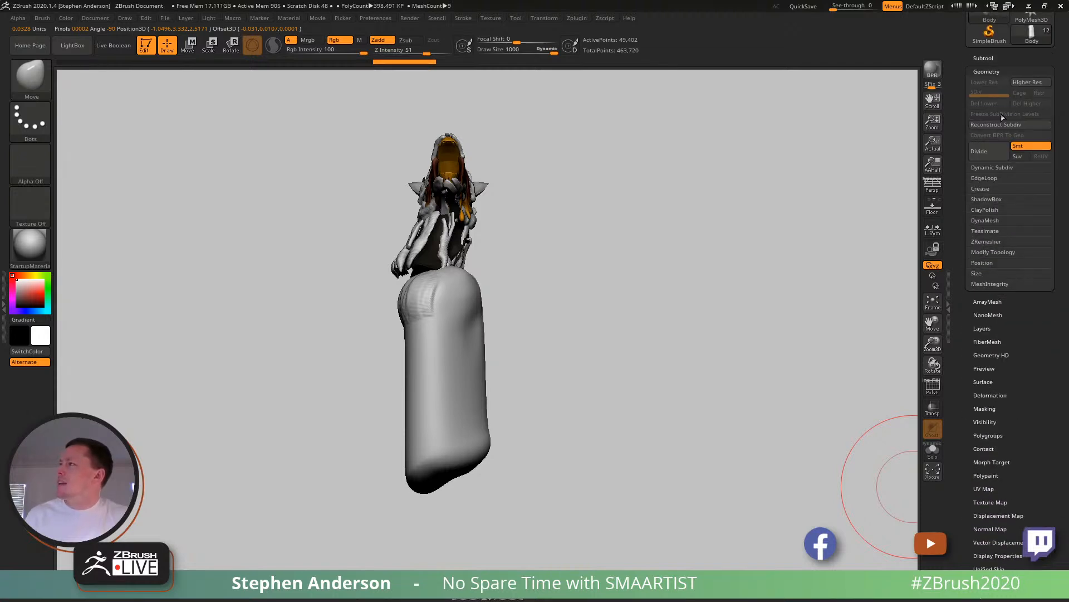
{"action": "left_click", "coordinate": [997, 252]}
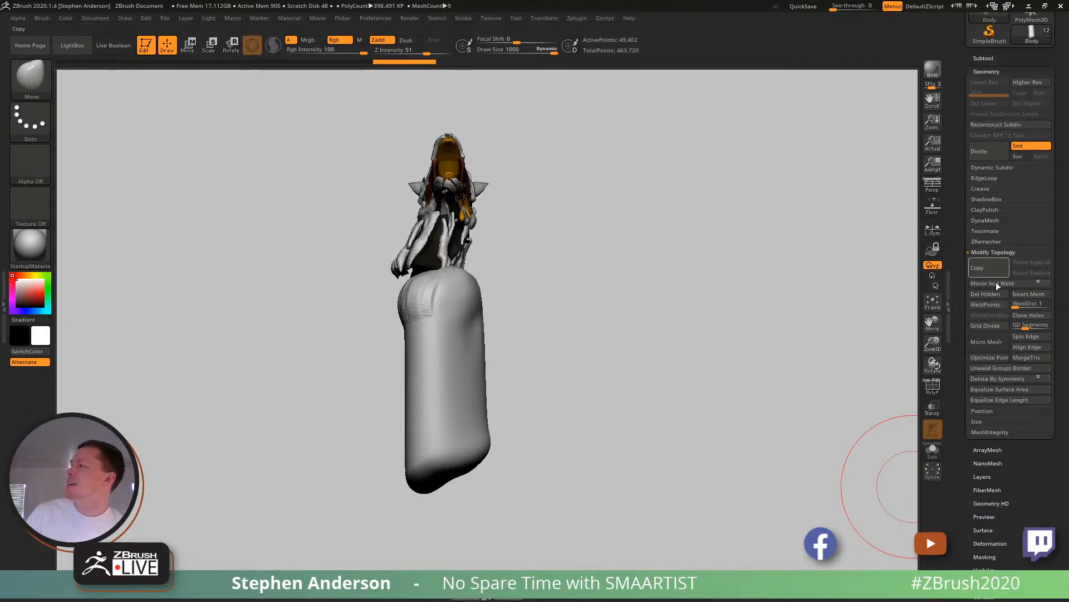
{"action": "left_click", "coordinate": [1001, 284]}
- Smooth the mirrored body's surface, evening out the ridges at its neck end
{"action": "left_click_drag", "start_coordinate": [384, 346], "coordinate": [607, 372]}
{"action": "right_click_drag", "start_coordinate": [607, 372], "coordinate": [485, 372]}
{"action": "right_click_drag", "start_coordinate": [486, 372], "coordinate": [468, 409], "text": "ctrl"}
{"action": "mouse_move", "coordinate": [468, 409]}
{"action": "right_mouse_down"}
{"action": "mouse_move", "coordinate": [477, 394]}
{"action": "mouse_move", "coordinate": [461, 392]}
{"action": "right_mouse_up"}
{"action": "mouse_move", "coordinate": [441, 408]}
{"action": "left_mouse_down", "text": "shift"}
{"action": "mouse_move", "coordinate": [458, 392]}
{"action": "mouse_move", "coordinate": [469, 446]}
{"action": "mouse_move", "coordinate": [502, 403]}
{"action": "mouse_move", "coordinate": [420, 406]}
{"action": "mouse_move", "coordinate": [421, 355]}
{"action": "mouse_move", "coordinate": [568, 341]}
{"action": "mouse_move", "coordinate": [622, 374]}
{"action": "left_mouse_up", "text": "shift"}
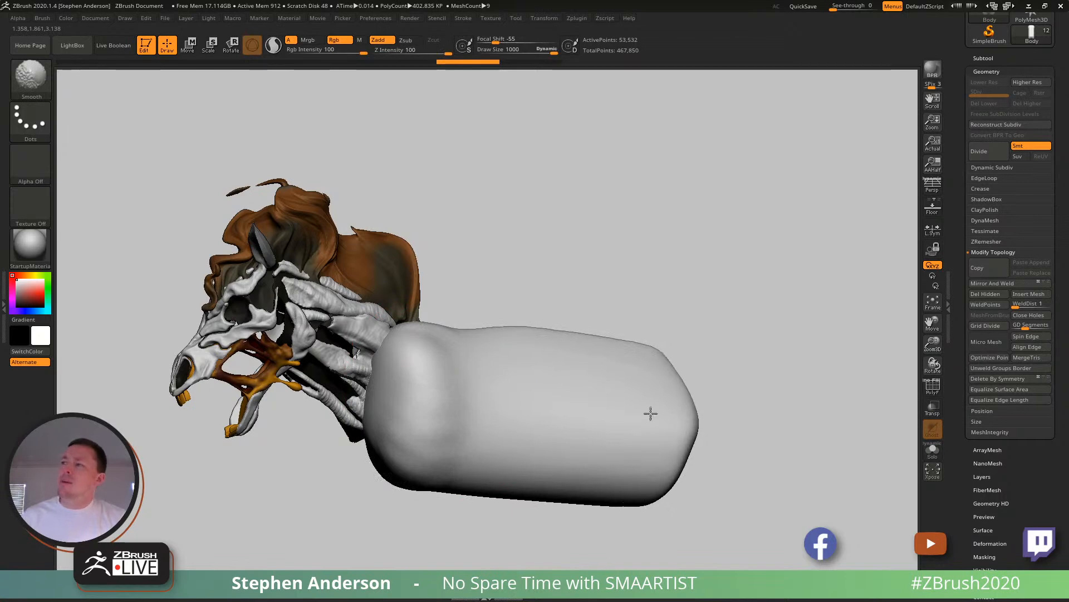
{"action": "right_click_drag", "start_coordinate": [513, 441], "coordinate": [490, 441]}
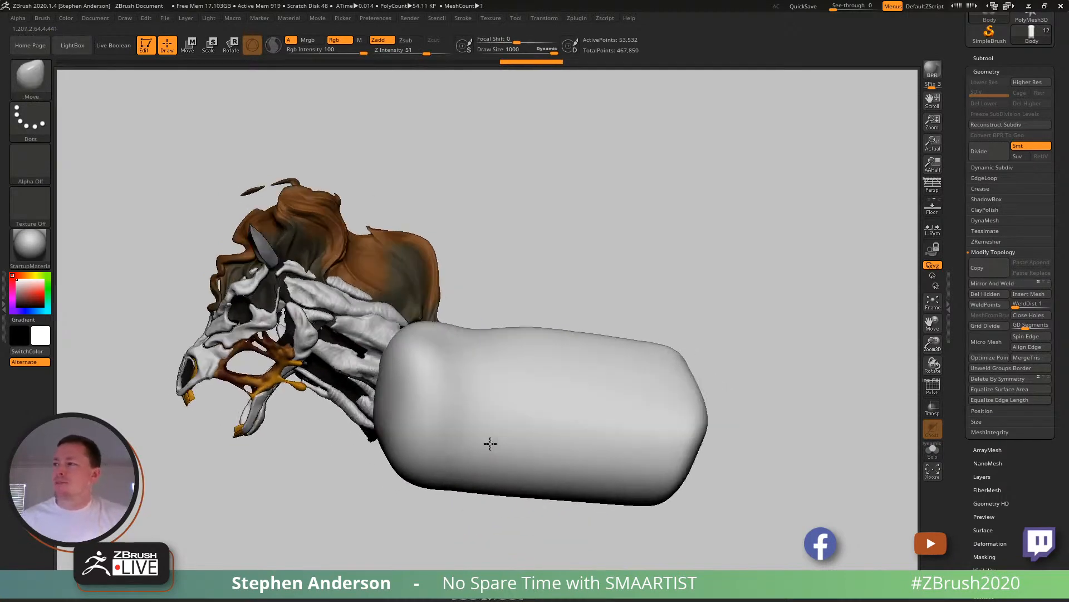
- Turn off dynamic brush sizing, set the draw size to 375, then reshape the body with the Move brush and smooth it
{"action": "key", "text": "s"}
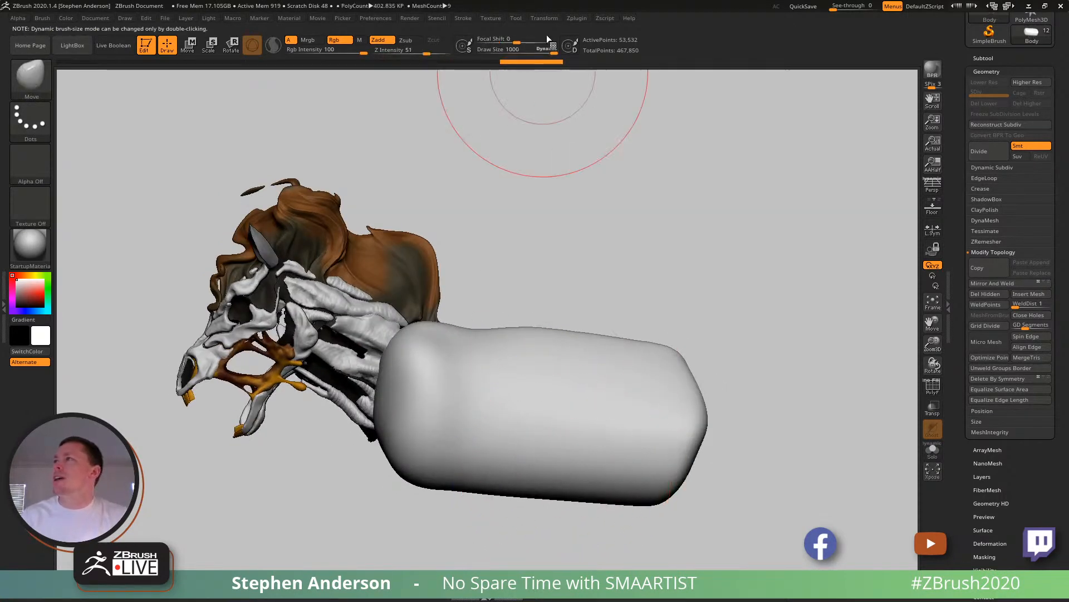
{"action": "double_click", "coordinate": [546, 52]}
{"action": "type", "text": "375"}
{"action": "key", "text": "Return"}
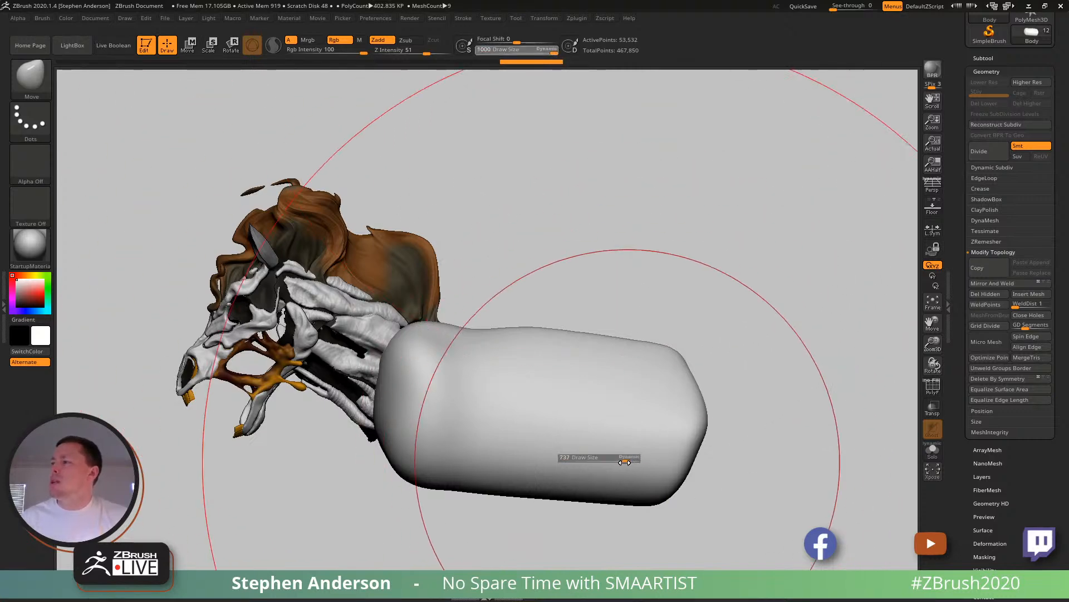
{"action": "left_click_drag", "start_coordinate": [602, 460], "coordinate": [585, 500]}
{"action": "left_click_drag", "start_coordinate": [563, 408], "coordinate": [559, 449]}
{"action": "mouse_move", "coordinate": [542, 477]}
{"action": "right_mouse_down", "text": "alt"}
{"action": "mouse_move", "coordinate": [538, 388]}
{"action": "mouse_move", "coordinate": [595, 331]}
{"action": "mouse_move", "coordinate": [563, 351]}
{"action": "right_mouse_up", "text": "alt"}
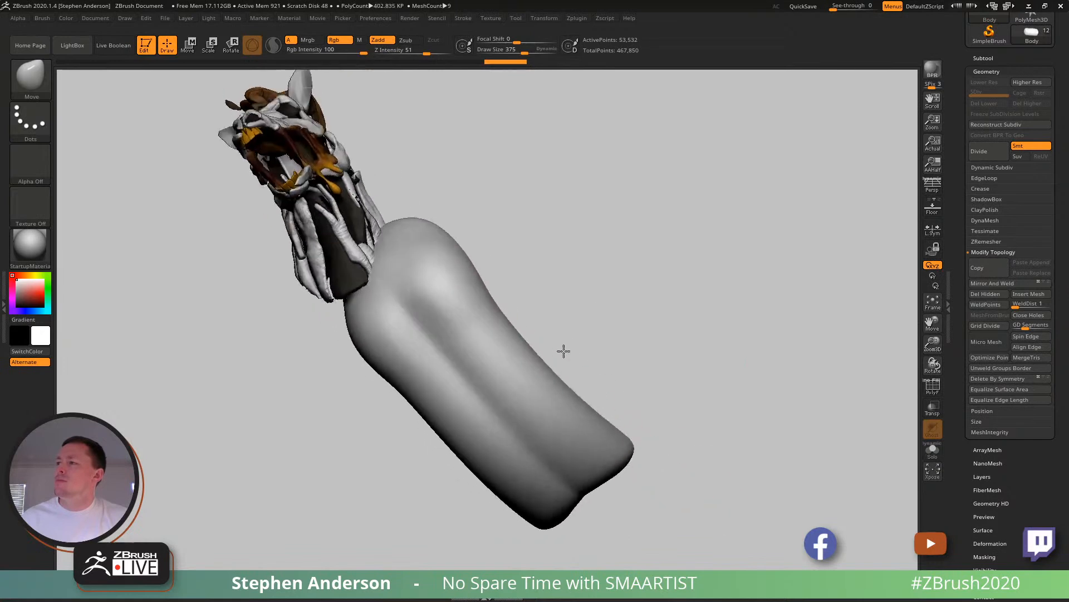
{"action": "key", "text": "shift"}
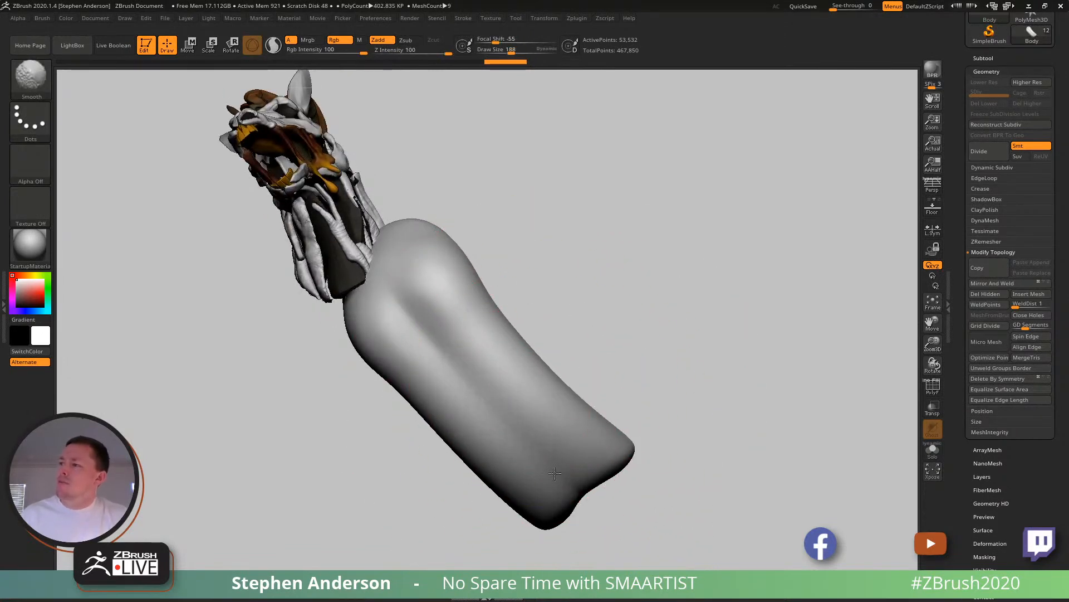
- DynaMesh the body at resolution 64 and turn on the polyframe display
{"action": "left_click", "coordinate": [984, 220]}
{"action": "left_click_drag", "start_coordinate": [636, 265], "coordinate": [731, 413], "text": "ctrl"}
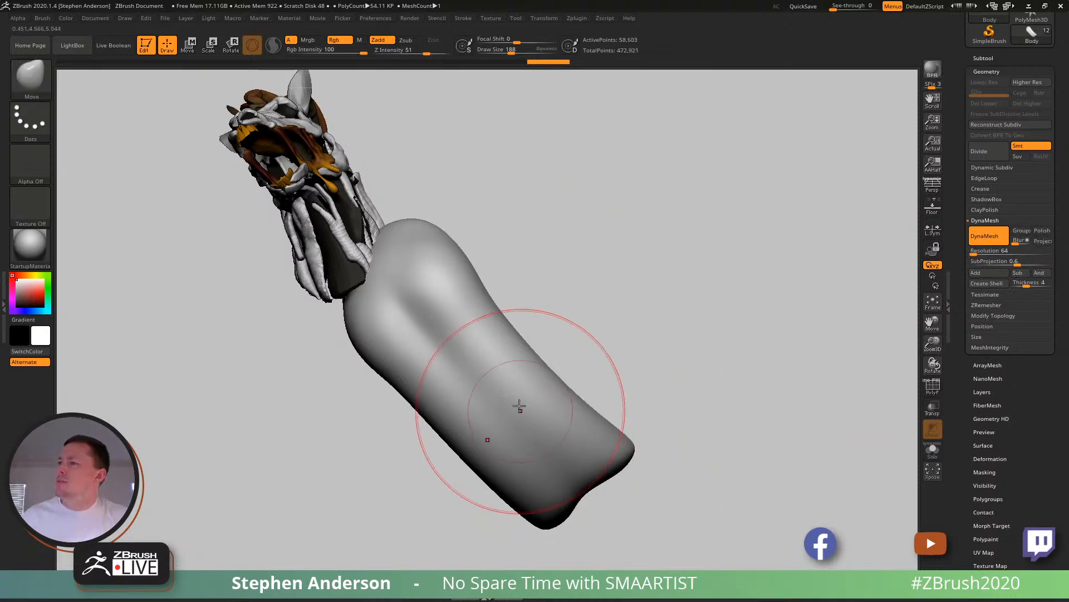
{"action": "key", "text": "shift+f"}
{"action": "right_click_drag", "start_coordinate": [518, 396], "coordinate": [515, 379], "text": "ctrl"}
- Smooth and pull the body into a torso with a dipped back and rounded belly, reducing the Move brush draw size to 114
{"action": "key", "text": "shift"}
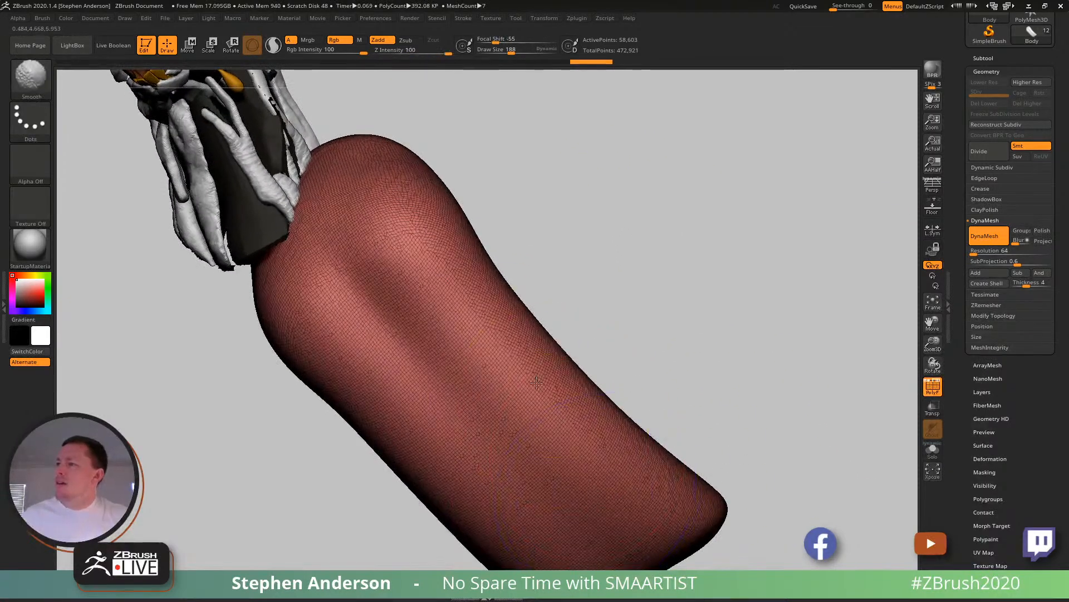
{"action": "mouse_move", "coordinate": [607, 386]}
{"action": "right_mouse_down", "text": "alt"}
{"action": "mouse_move", "coordinate": [545, 282]}
{"action": "mouse_move", "coordinate": [372, 227]}
{"action": "mouse_move", "coordinate": [392, 249]}
{"action": "mouse_move", "coordinate": [447, 405]}
{"action": "right_mouse_up", "text": "alt"}
{"action": "mouse_move", "coordinate": [435, 352]}
{"action": "right_mouse_down"}
{"action": "mouse_move", "coordinate": [404, 361]}
{"action": "mouse_move", "coordinate": [473, 385]}
{"action": "right_mouse_up"}
{"action": "left_click_drag", "start_coordinate": [504, 424], "coordinate": [511, 433]}
{"action": "key", "text": "s"}
{"action": "left_click_drag", "start_coordinate": [528, 384], "coordinate": [529, 369]}
{"action": "right_click_drag", "start_coordinate": [528, 372], "coordinate": [475, 407]}
{"action": "mouse_move", "coordinate": [452, 409]}
{"action": "left_mouse_down", "text": "shift"}
{"action": "mouse_move", "coordinate": [473, 351]}
{"action": "mouse_move", "coordinate": [483, 372]}
{"action": "left_mouse_up", "text": "shift"}
{"action": "left_click_drag", "start_coordinate": [974, 254], "coordinate": [973, 254]}
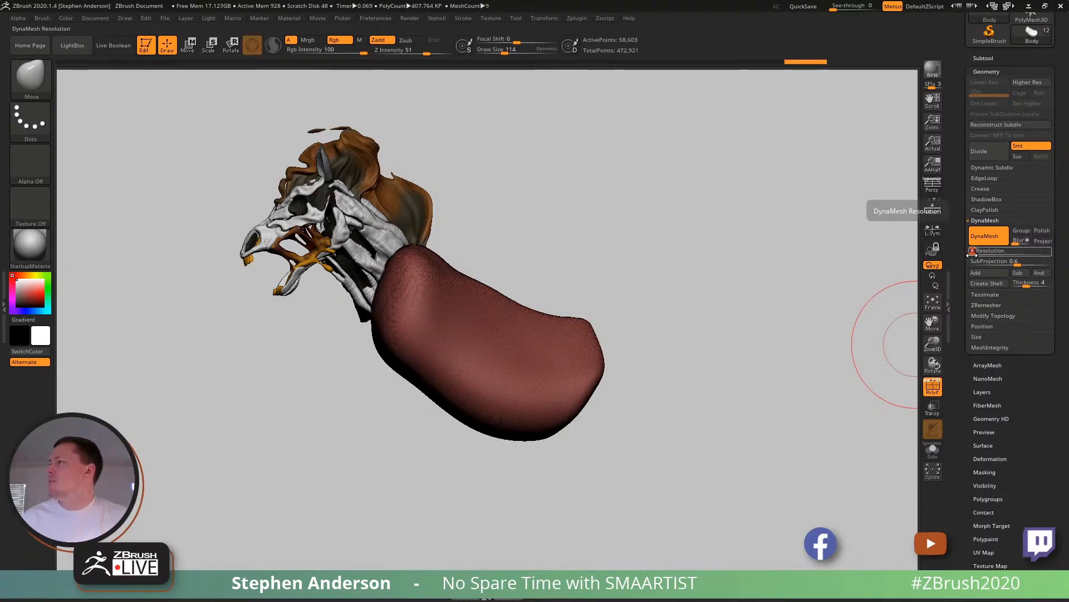
{"action": "key", "text": "Down"}
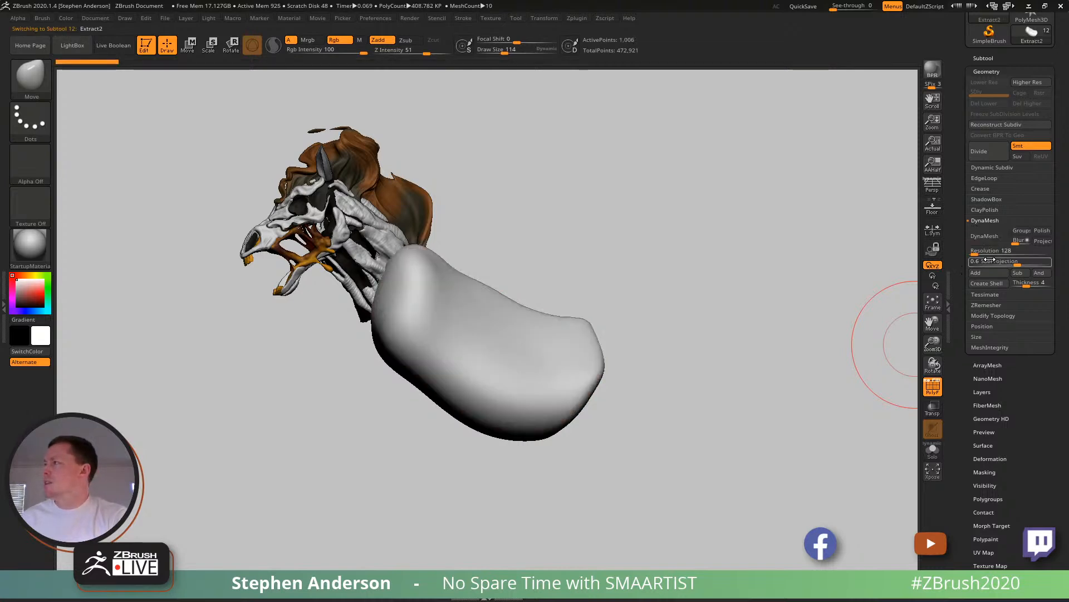
{"action": "left_click", "coordinate": [983, 251]}
{"action": "type", "text": "560"}
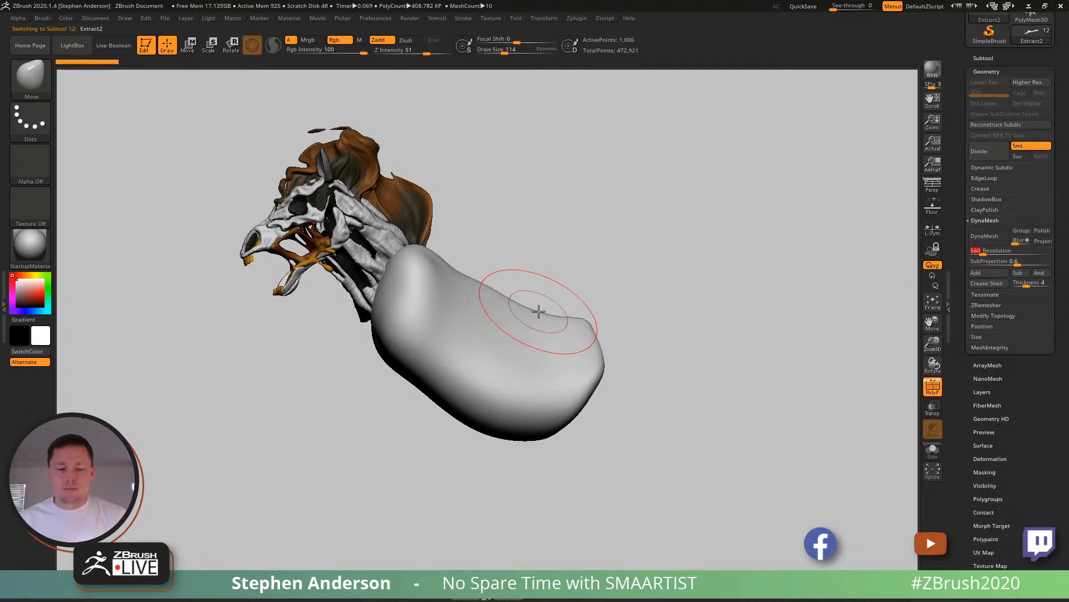
{"action": "left_click", "coordinate": [479, 329], "text": "alt"}
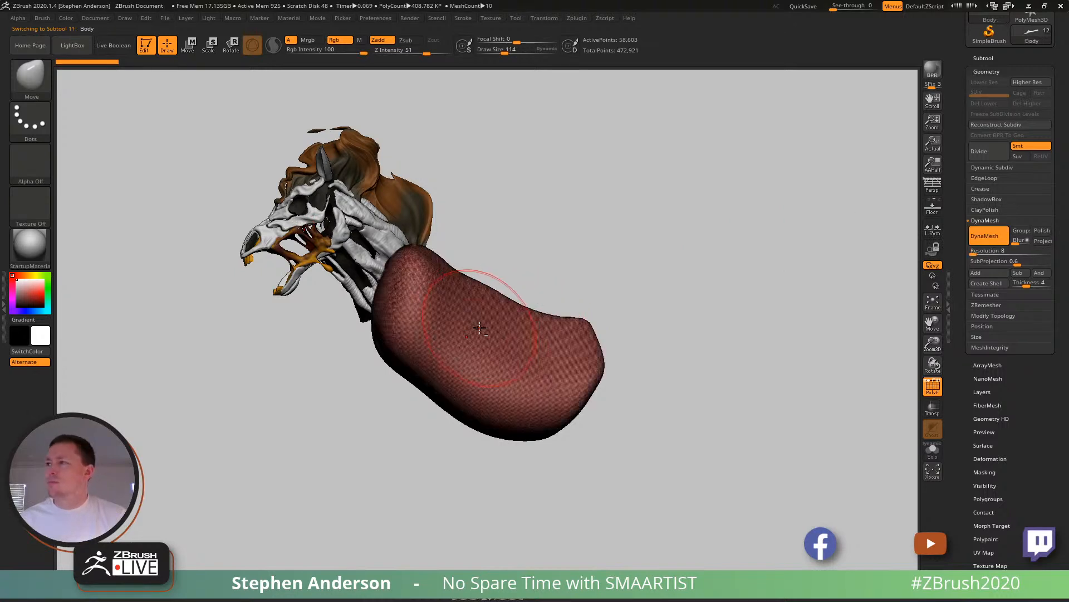
- Remesh the body with DynaMesh at resolution 32 and smooth its surface
{"action": "left_click", "coordinate": [984, 252]}
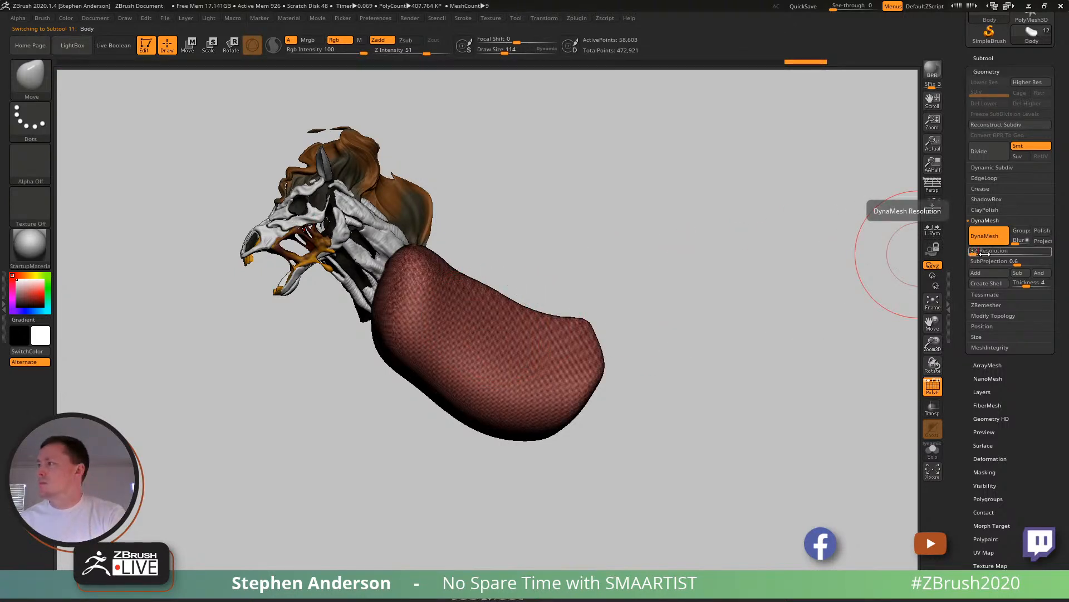
{"action": "key", "text": "Return"}
{"action": "right_click_drag", "start_coordinate": [649, 308], "coordinate": [477, 361]}
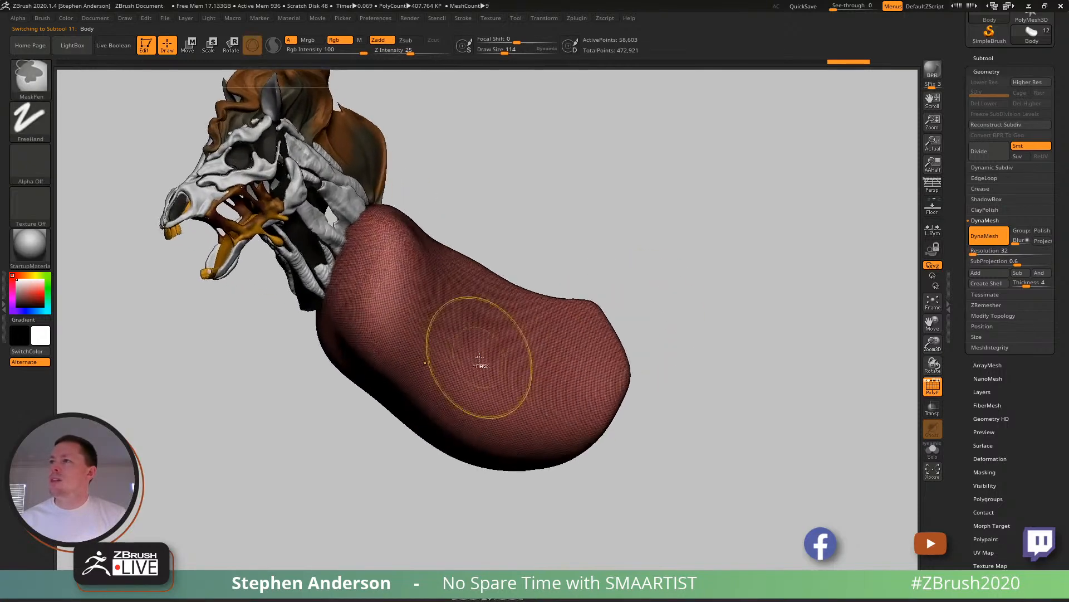
{"action": "left_click_drag", "start_coordinate": [609, 157], "coordinate": [710, 224], "text": "ctrl"}
{"action": "right_click_drag", "start_coordinate": [543, 359], "coordinate": [524, 360]}
{"action": "mouse_move", "coordinate": [523, 360]}
{"action": "left_mouse_down", "text": "shift"}
{"action": "mouse_move", "coordinate": [510, 334]}
{"action": "mouse_move", "coordinate": [536, 381]}
{"action": "mouse_move", "coordinate": [503, 323]}
{"action": "mouse_move", "coordinate": [497, 408]}
{"action": "left_mouse_up", "text": "shift"}
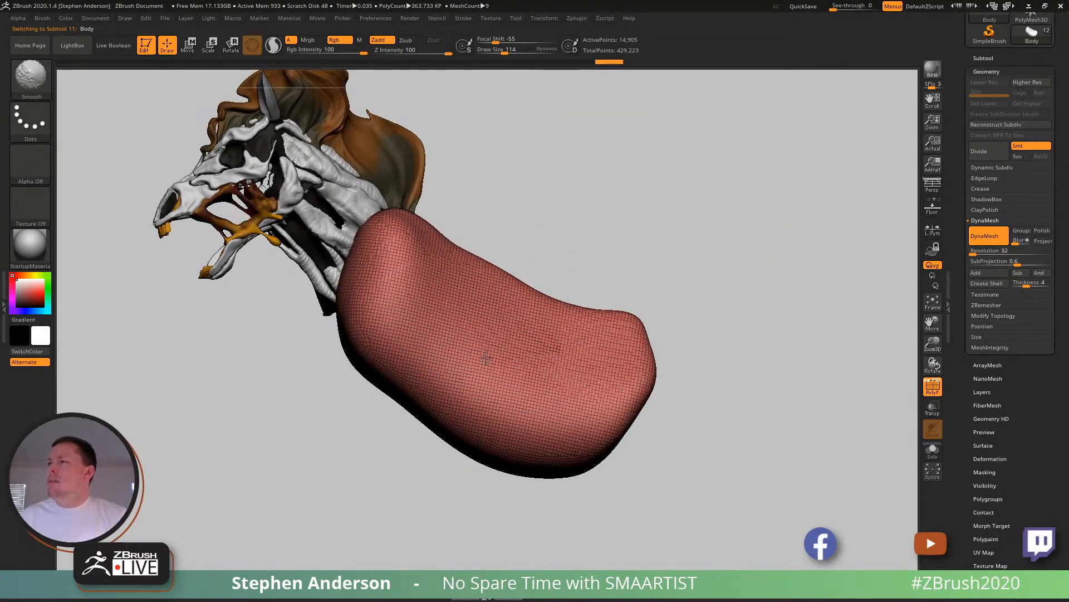
{"action": "mouse_move", "coordinate": [479, 388]}
{"action": "right_mouse_down"}
{"action": "mouse_move", "coordinate": [523, 308]}
{"action": "mouse_move", "coordinate": [528, 318]}
{"action": "right_mouse_up"}
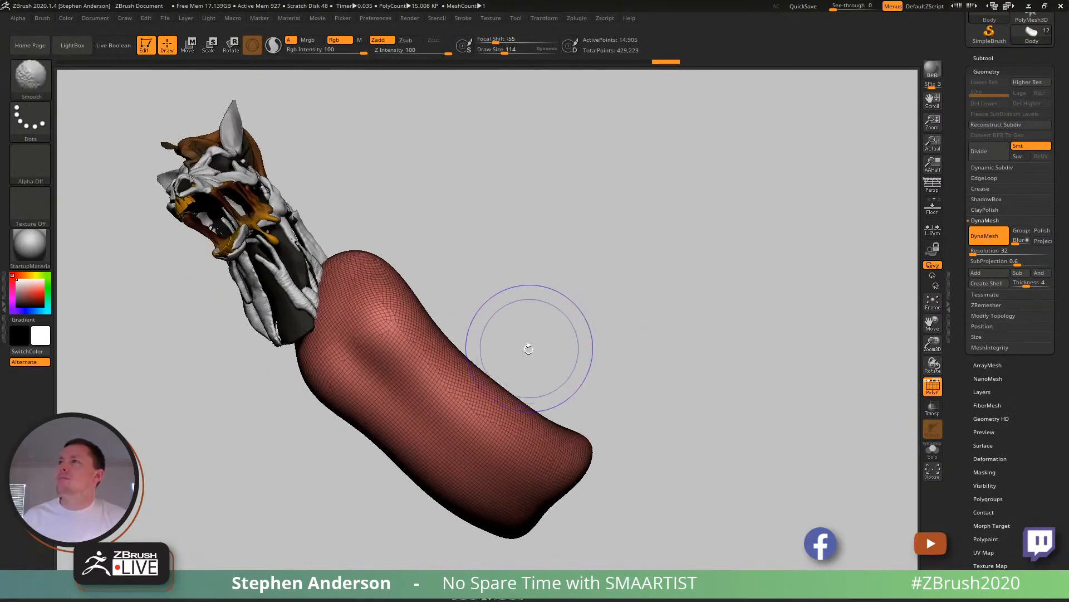
- Turn off the polyframe display and add ClayBuildup strokes along the body's lower flank and belly, smoothing them lightly
{"action": "key", "text": "shift+f"}
{"action": "mouse_move", "coordinate": [442, 406]}
{"action": "right_mouse_down"}
{"action": "mouse_move", "coordinate": [437, 382]}
{"action": "mouse_move", "coordinate": [392, 408]}
{"action": "right_mouse_up"}
{"action": "key", "text": "b"}
{"action": "key", "text": "c"}
{"action": "key", "text": "b"}
{"action": "key", "text": "s"}
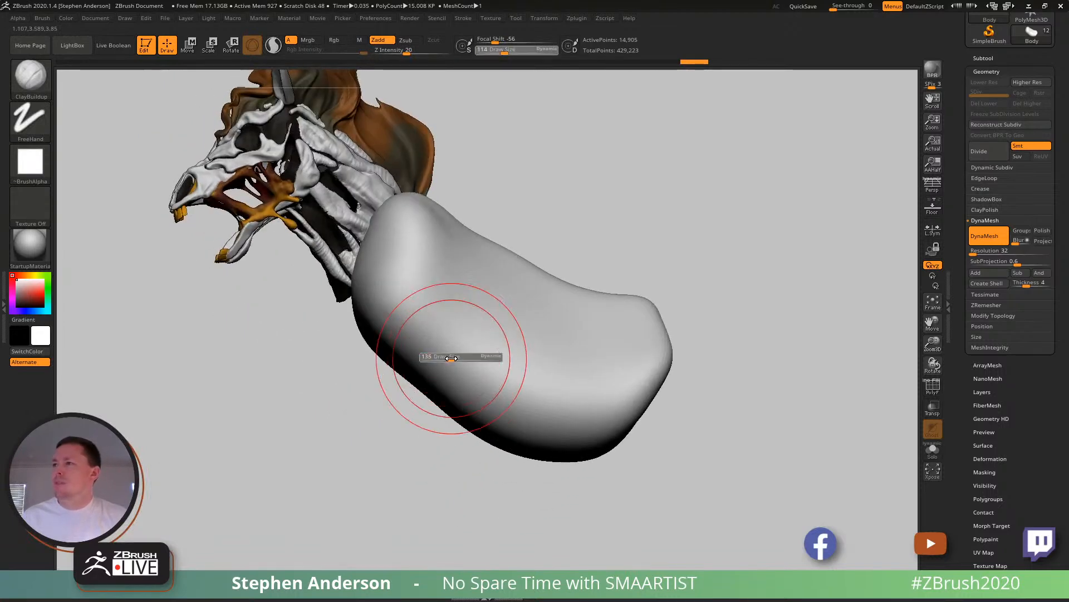
{"action": "mouse_move", "coordinate": [445, 348]}
{"action": "left_mouse_down"}
{"action": "mouse_move", "coordinate": [426, 356]}
{"action": "mouse_move", "coordinate": [437, 375]}
{"action": "left_mouse_up"}
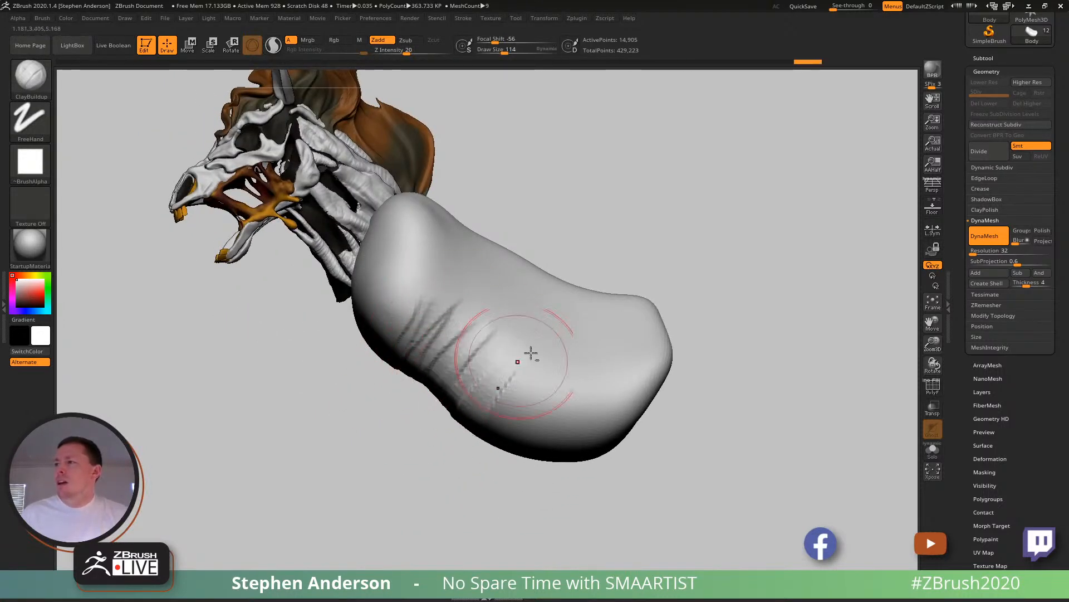
{"action": "mouse_move", "coordinate": [661, 423]}
{"action": "right_mouse_down"}
{"action": "mouse_move", "coordinate": [587, 372]}
{"action": "mouse_move", "coordinate": [600, 392]}
{"action": "right_mouse_up"}
{"action": "key", "text": "shift"}
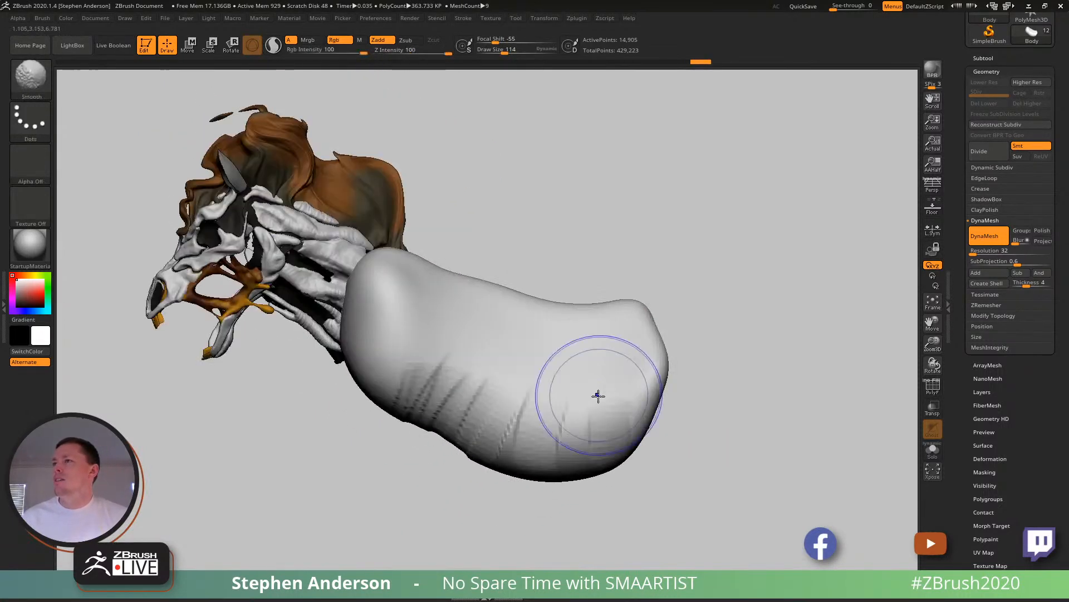
{"action": "mouse_move", "coordinate": [668, 386]}
{"action": "right_mouse_down"}
{"action": "mouse_move", "coordinate": [557, 306]}
{"action": "mouse_move", "coordinate": [560, 317]}
{"action": "right_mouse_up"}
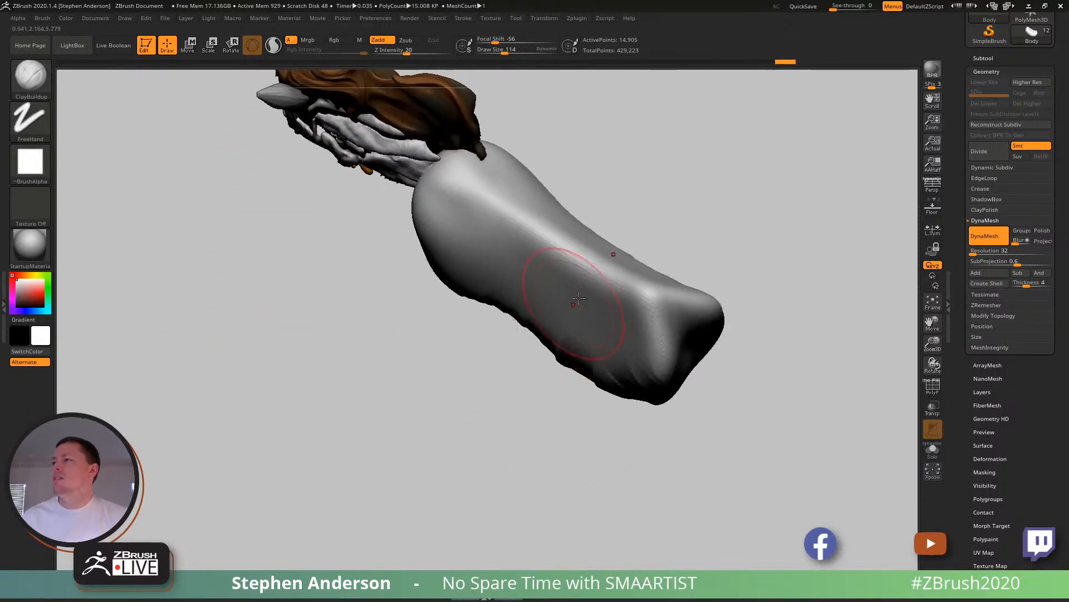
- Build up the back, flanks and belly with broad ClayBuildup strokes
{"action": "mouse_move", "coordinate": [555, 321]}
{"action": "left_mouse_down"}
{"action": "mouse_move", "coordinate": [560, 346]}
{"action": "mouse_move", "coordinate": [621, 383]}
{"action": "left_mouse_up"}
{"action": "mouse_move", "coordinate": [620, 257]}
{"action": "right_mouse_down"}
{"action": "mouse_move", "coordinate": [590, 270]}
{"action": "mouse_move", "coordinate": [563, 339]}
{"action": "mouse_move", "coordinate": [542, 323]}
{"action": "right_mouse_up"}
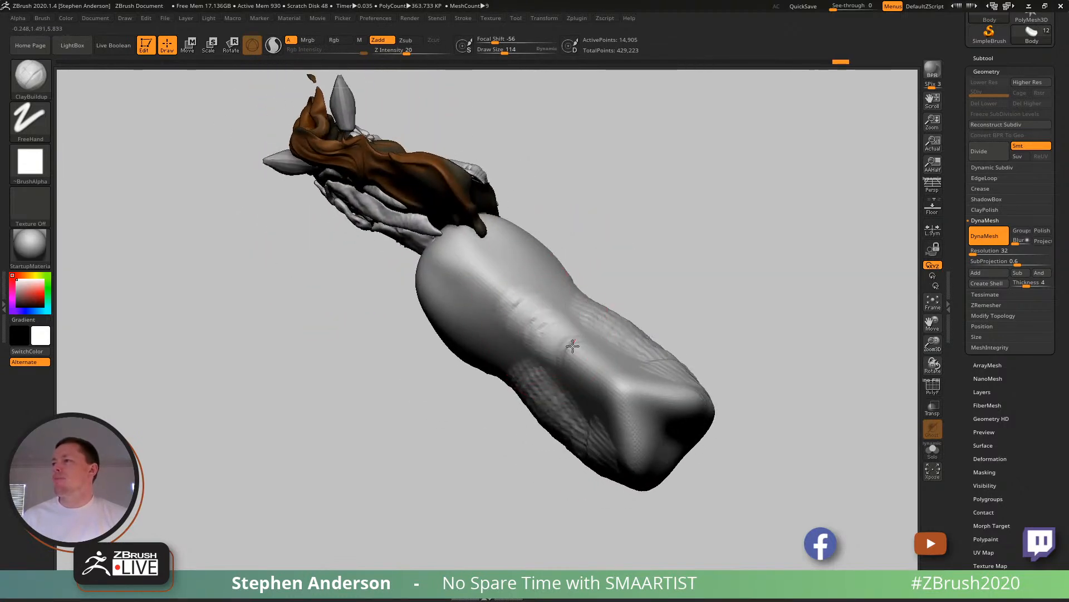
{"action": "right_click_drag", "start_coordinate": [567, 400], "coordinate": [617, 369]}
{"action": "mouse_move", "coordinate": [506, 398]}
{"action": "left_mouse_down"}
{"action": "mouse_move", "coordinate": [497, 405]}
{"action": "mouse_move", "coordinate": [548, 445]}
{"action": "mouse_move", "coordinate": [608, 471]}
{"action": "left_mouse_up"}
{"action": "mouse_move", "coordinate": [608, 471]}
{"action": "right_mouse_down"}
{"action": "mouse_move", "coordinate": [580, 336]}
{"action": "mouse_move", "coordinate": [543, 357]}
{"action": "right_mouse_up"}
{"action": "left_click_drag", "start_coordinate": [578, 377], "coordinate": [618, 454]}
{"action": "left_click_drag", "start_coordinate": [638, 393], "coordinate": [682, 451]}
{"action": "left_click_drag", "start_coordinate": [702, 361], "coordinate": [714, 457]}
- Reduce the draw size to 65 and build up the chest and shoulder masses below the neck with ClayBuildup
{"action": "mouse_move", "coordinate": [589, 414]}
{"action": "right_mouse_down"}
{"action": "mouse_move", "coordinate": [652, 384]}
{"action": "mouse_move", "coordinate": [599, 375]}
{"action": "mouse_move", "coordinate": [514, 383]}
{"action": "mouse_move", "coordinate": [529, 374]}
{"action": "right_mouse_up"}
{"action": "key", "text": "s"}
{"action": "left_click_drag", "start_coordinate": [528, 375], "coordinate": [499, 412]}
{"action": "left_click_drag", "start_coordinate": [476, 370], "coordinate": [510, 432]}
{"action": "left_click_drag", "start_coordinate": [454, 384], "coordinate": [490, 429]}
{"action": "left_click_drag", "start_coordinate": [526, 398], "coordinate": [484, 443]}
{"action": "left_click_drag", "start_coordinate": [554, 368], "coordinate": [543, 440]}
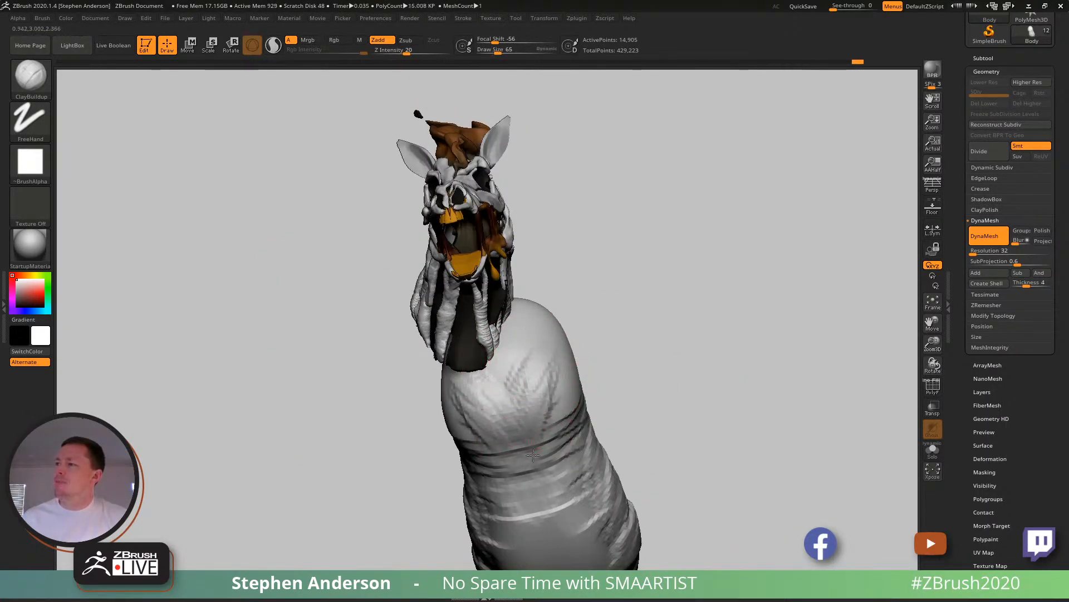
- Smooth the clay strokes on the chest and underside into soft muscle forms, then mark the spine with ClayBuildup
{"action": "right_click_drag", "start_coordinate": [550, 332], "coordinate": [581, 389]}
{"action": "mouse_move", "coordinate": [581, 388]}
{"action": "left_mouse_down"}
{"action": "mouse_move", "coordinate": [593, 440]}
{"action": "mouse_move", "coordinate": [593, 398]}
{"action": "mouse_move", "coordinate": [610, 442]}
{"action": "mouse_move", "coordinate": [656, 374]}
{"action": "mouse_move", "coordinate": [696, 515]}
{"action": "left_mouse_up"}
{"action": "mouse_move", "coordinate": [677, 362]}
{"action": "right_mouse_down"}
{"action": "mouse_move", "coordinate": [654, 415]}
{"action": "mouse_move", "coordinate": [640, 366]}
{"action": "mouse_move", "coordinate": [637, 392]}
{"action": "right_mouse_up"}
{"action": "right_click_drag", "start_coordinate": [638, 393], "coordinate": [556, 285], "text": "alt"}
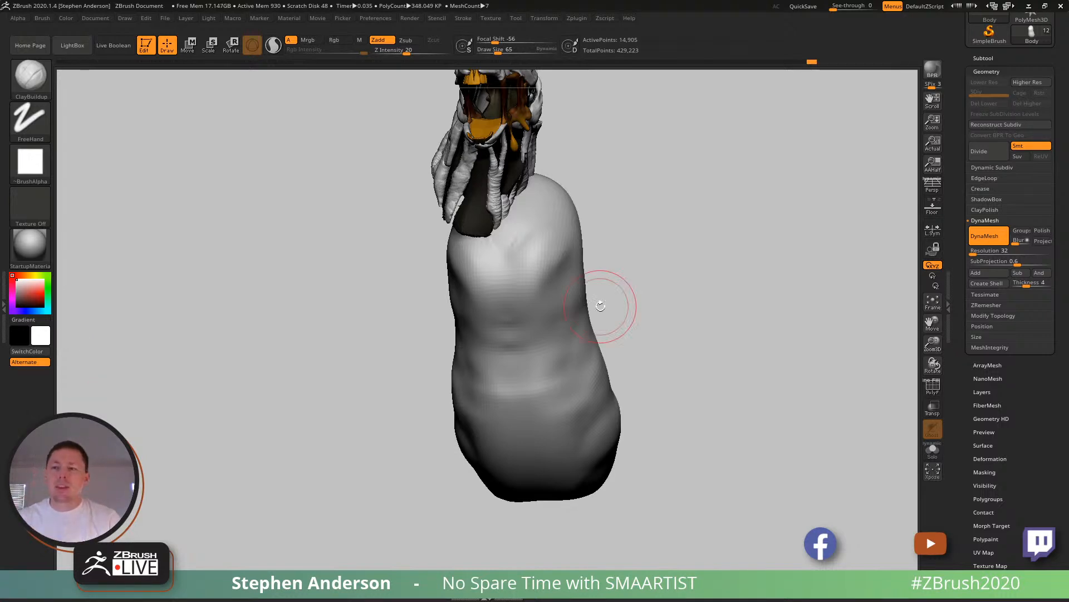
{"action": "mouse_move", "coordinate": [513, 282]}
{"action": "right_mouse_down"}
{"action": "mouse_move", "coordinate": [470, 306]}
{"action": "mouse_move", "coordinate": [563, 316]}
{"action": "mouse_move", "coordinate": [546, 247]}
{"action": "mouse_move", "coordinate": [659, 224]}
{"action": "mouse_move", "coordinate": [479, 334]}
{"action": "mouse_move", "coordinate": [513, 316]}
{"action": "mouse_move", "coordinate": [480, 298]}
{"action": "mouse_move", "coordinate": [466, 319]}
{"action": "right_mouse_up"}
{"action": "mouse_move", "coordinate": [562, 421]}
{"action": "right_mouse_down"}
{"action": "mouse_move", "coordinate": [604, 428]}
{"action": "mouse_move", "coordinate": [573, 406]}
{"action": "mouse_move", "coordinate": [581, 422]}
{"action": "mouse_move", "coordinate": [537, 323]}
{"action": "right_mouse_up"}
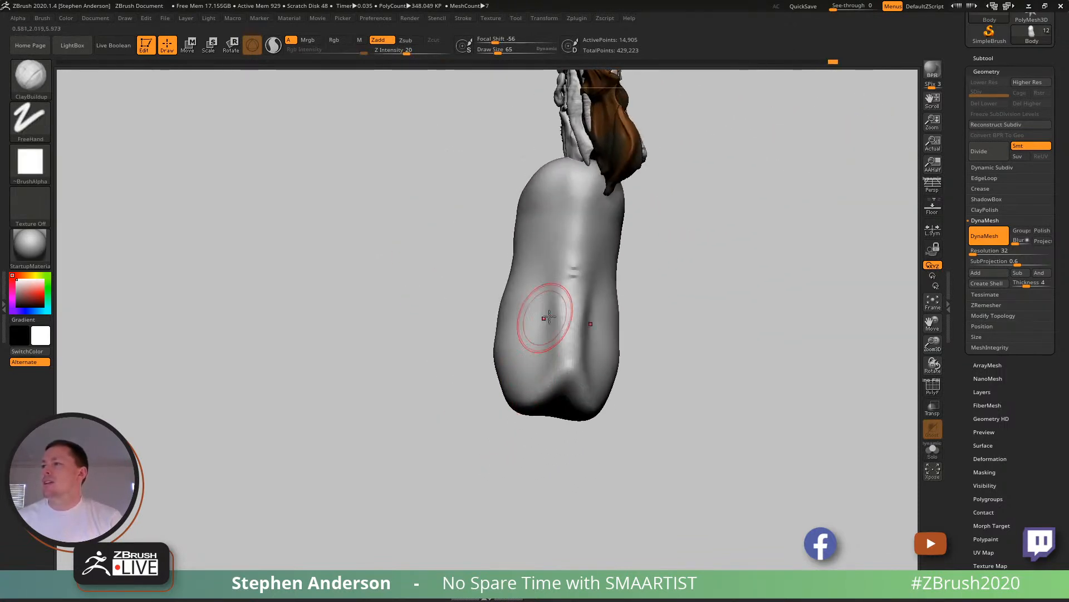
- Build up the rump, hips and withers with ClayBuildup strokes
{"action": "left_click_drag", "start_coordinate": [543, 377], "coordinate": [544, 340]}
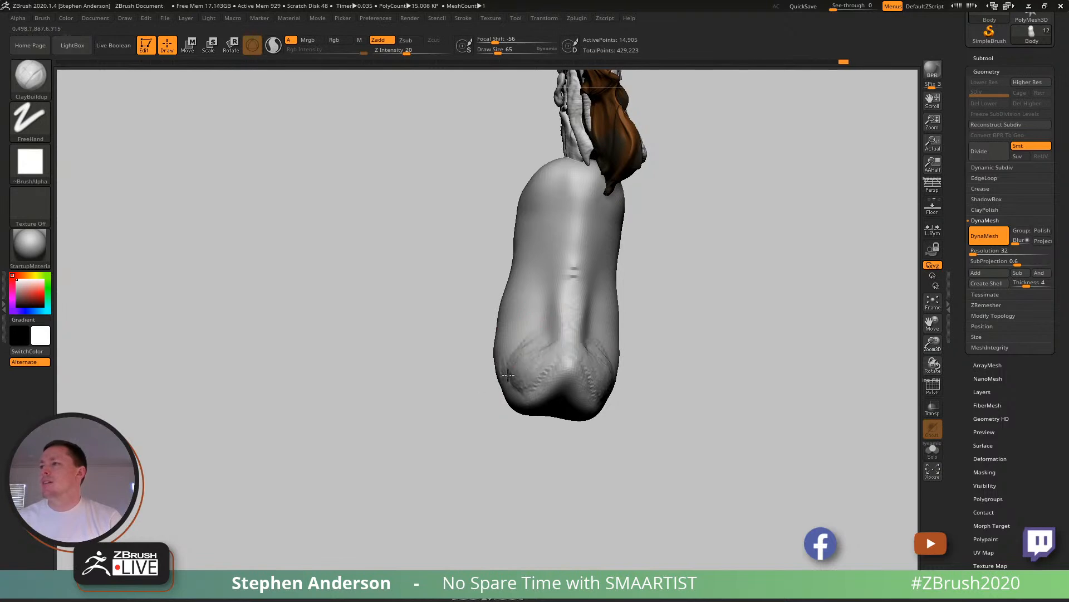
{"action": "right_click_drag", "start_coordinate": [537, 384], "coordinate": [707, 240]}
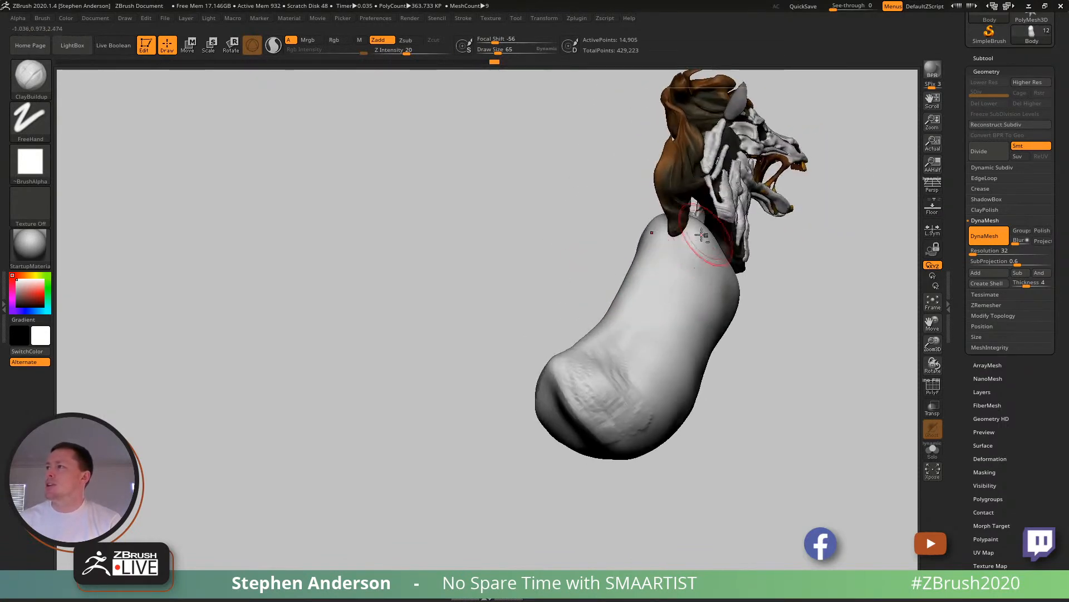
{"action": "mouse_move", "coordinate": [689, 293]}
{"action": "right_mouse_down"}
{"action": "mouse_move", "coordinate": [743, 277]}
{"action": "mouse_move", "coordinate": [653, 292]}
{"action": "mouse_move", "coordinate": [640, 239]}
{"action": "right_mouse_up"}
{"action": "mouse_move", "coordinate": [640, 239]}
{"action": "left_mouse_down"}
{"action": "mouse_move", "coordinate": [635, 223]}
{"action": "mouse_move", "coordinate": [637, 283]}
{"action": "left_mouse_up"}
{"action": "mouse_move", "coordinate": [611, 228]}
{"action": "right_mouse_down"}
{"action": "mouse_move", "coordinate": [642, 253]}
{"action": "mouse_move", "coordinate": [647, 245]}
{"action": "right_mouse_up"}
{"action": "left_click_drag", "start_coordinate": [640, 225], "coordinate": [645, 258], "text": "shift"}
{"action": "right_click_drag", "start_coordinate": [620, 284], "coordinate": [657, 334]}
- Add clay strokes across the lower rear flank and smooth them out
{"action": "right_click_drag", "start_coordinate": [687, 419], "coordinate": [635, 406]}
{"action": "mouse_move", "coordinate": [700, 429]}
{"action": "right_mouse_down"}
{"action": "mouse_move", "coordinate": [651, 453]}
{"action": "mouse_move", "coordinate": [622, 523]}
{"action": "mouse_move", "coordinate": [534, 441]}
{"action": "mouse_move", "coordinate": [503, 454]}
{"action": "right_mouse_up"}
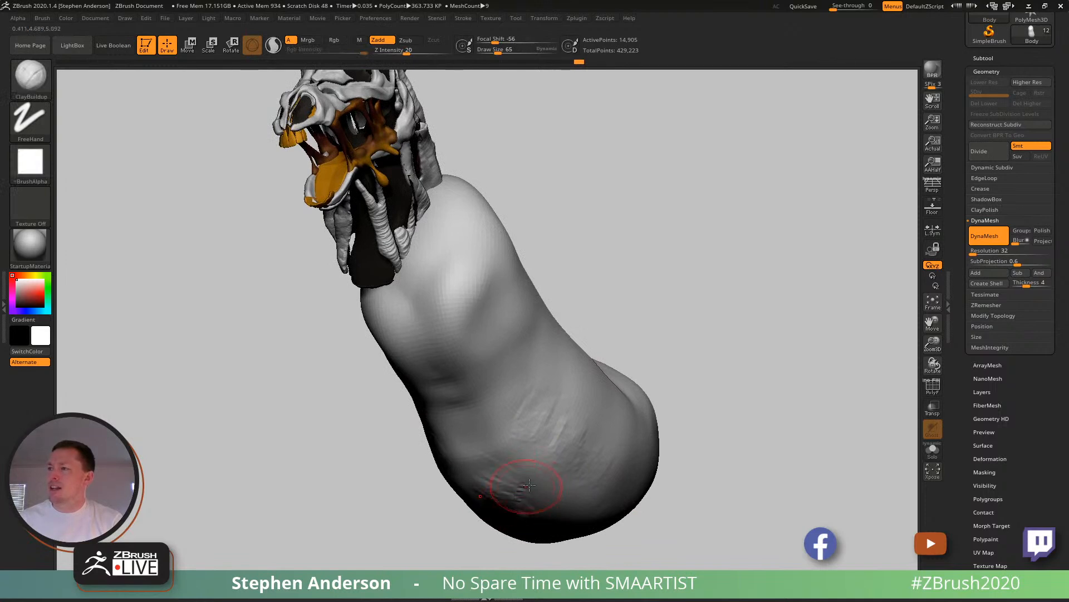
{"action": "key", "text": "shift"}
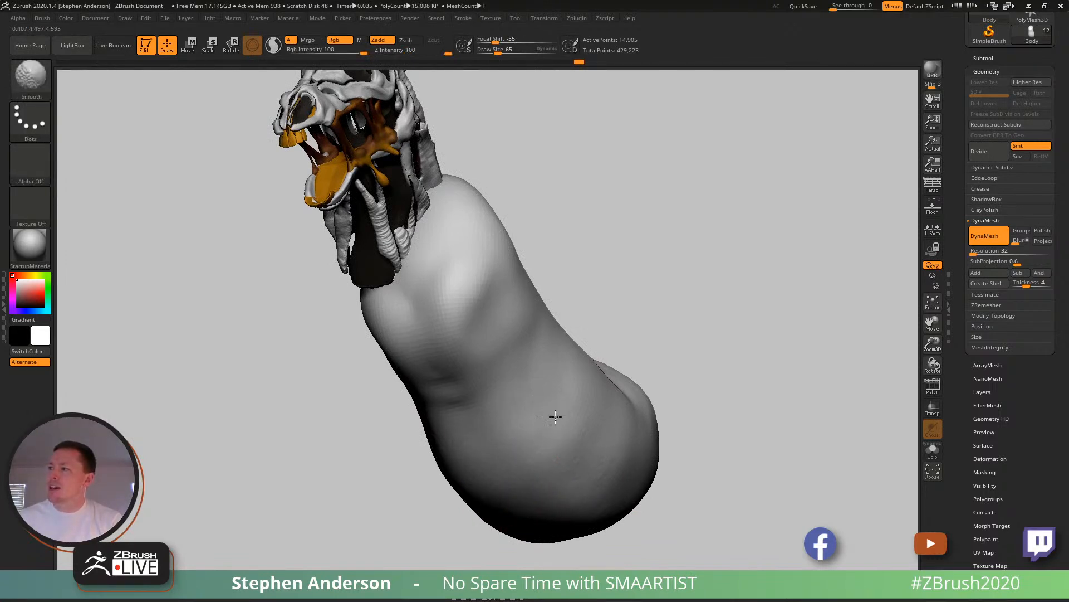
- Raise the draw size to 95, build more volume on the rear flank and belly with ClayBuildup, and smooth it
{"action": "right_click_drag", "start_coordinate": [564, 432], "coordinate": [575, 476]}
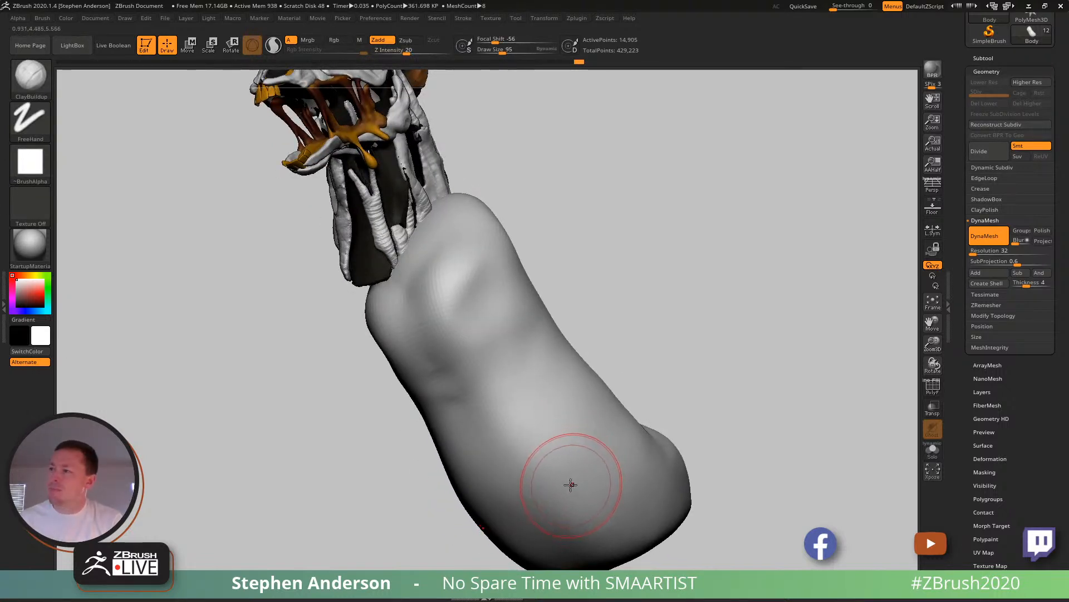
{"action": "left_click_drag", "start_coordinate": [585, 486], "coordinate": [599, 465]}
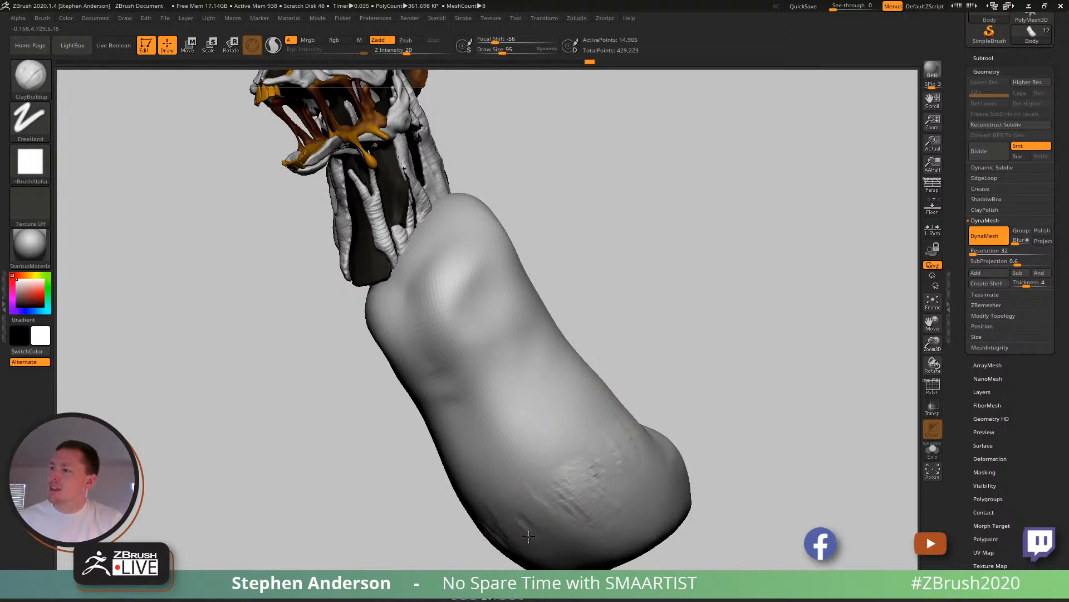
{"action": "mouse_move", "coordinate": [526, 542]}
{"action": "right_mouse_down"}
{"action": "mouse_move", "coordinate": [477, 385]}
{"action": "mouse_move", "coordinate": [489, 391]}
{"action": "right_mouse_up"}
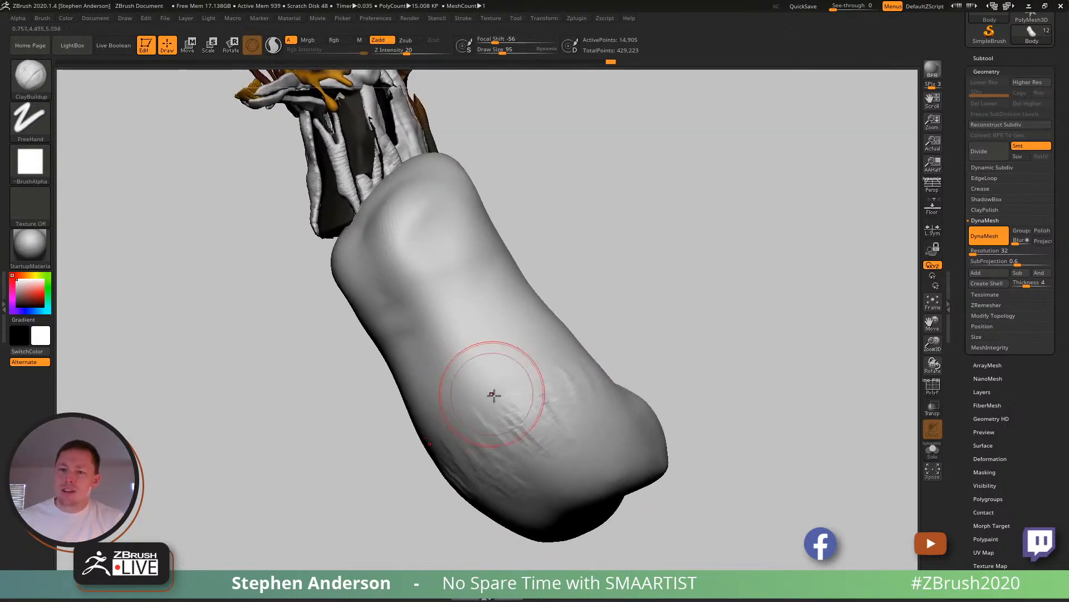
{"action": "left_click_drag", "start_coordinate": [488, 391], "coordinate": [503, 447], "text": "shift"}
{"action": "mouse_move", "coordinate": [520, 323]}
{"action": "right_mouse_down"}
{"action": "mouse_move", "coordinate": [545, 413]}
{"action": "mouse_move", "coordinate": [542, 393]}
{"action": "mouse_move", "coordinate": [568, 351]}
{"action": "mouse_move", "coordinate": [530, 406]}
{"action": "mouse_move", "coordinate": [515, 384]}
{"action": "mouse_move", "coordinate": [557, 365]}
{"action": "mouse_move", "coordinate": [554, 382]}
{"action": "mouse_move", "coordinate": [558, 350]}
{"action": "mouse_move", "coordinate": [508, 348]}
{"action": "mouse_move", "coordinate": [364, 268]}
{"action": "mouse_move", "coordinate": [436, 333]}
{"action": "mouse_move", "coordinate": [465, 334]}
{"action": "mouse_move", "coordinate": [502, 376]}
{"action": "mouse_move", "coordinate": [348, 320]}
{"action": "right_mouse_up"}
{"action": "mouse_move", "coordinate": [348, 320]}
{"action": "right_mouse_down"}
{"action": "mouse_move", "coordinate": [363, 343]}
{"action": "mouse_move", "coordinate": [408, 344]}
{"action": "mouse_move", "coordinate": [399, 346]}
{"action": "mouse_move", "coordinate": [432, 373]}
{"action": "mouse_move", "coordinate": [473, 367]}
{"action": "mouse_move", "coordinate": [385, 375]}
{"action": "mouse_move", "coordinate": [358, 390]}
{"action": "right_mouse_up"}
- Switch to the IMM Primitives brush, choose the PolySphere primitive and set the draw size to 65
{"action": "key", "text": "b"}
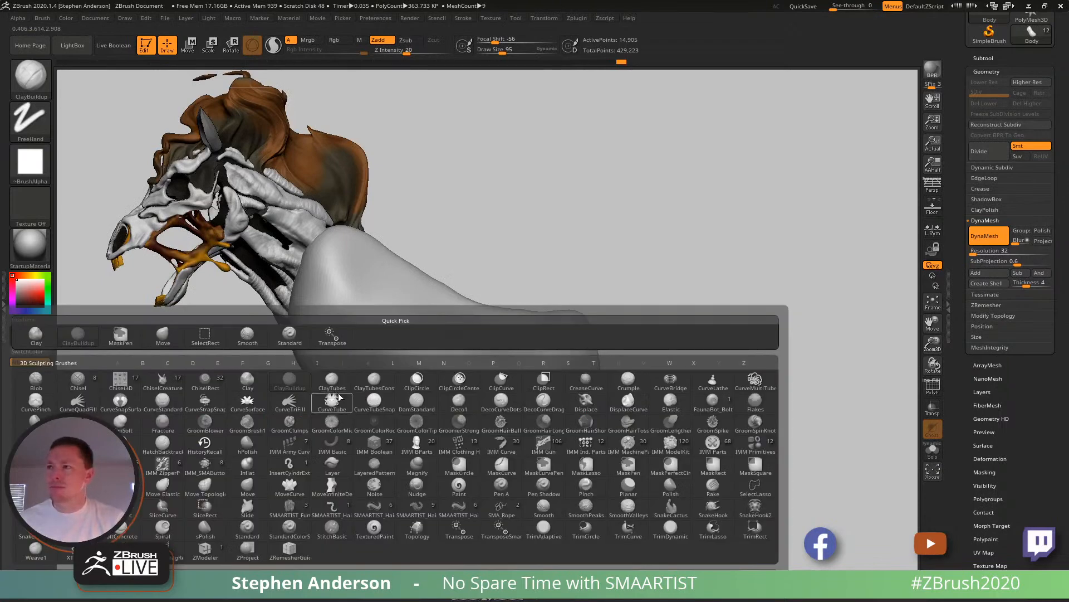
{"action": "key", "text": "b"}
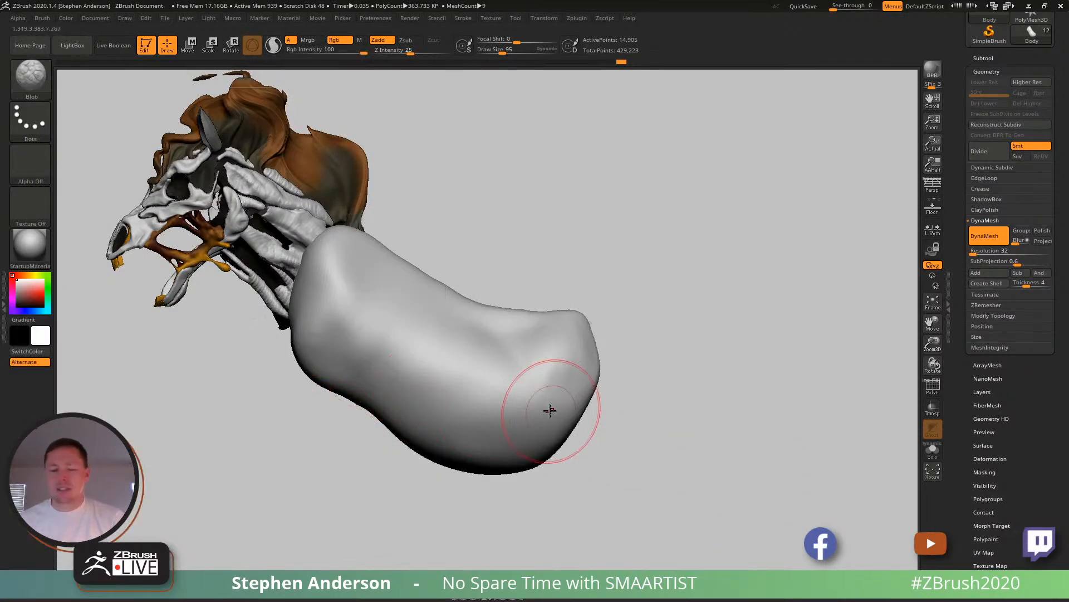
{"action": "key", "text": "b"}
{"action": "left_click", "coordinate": [912, 444]}
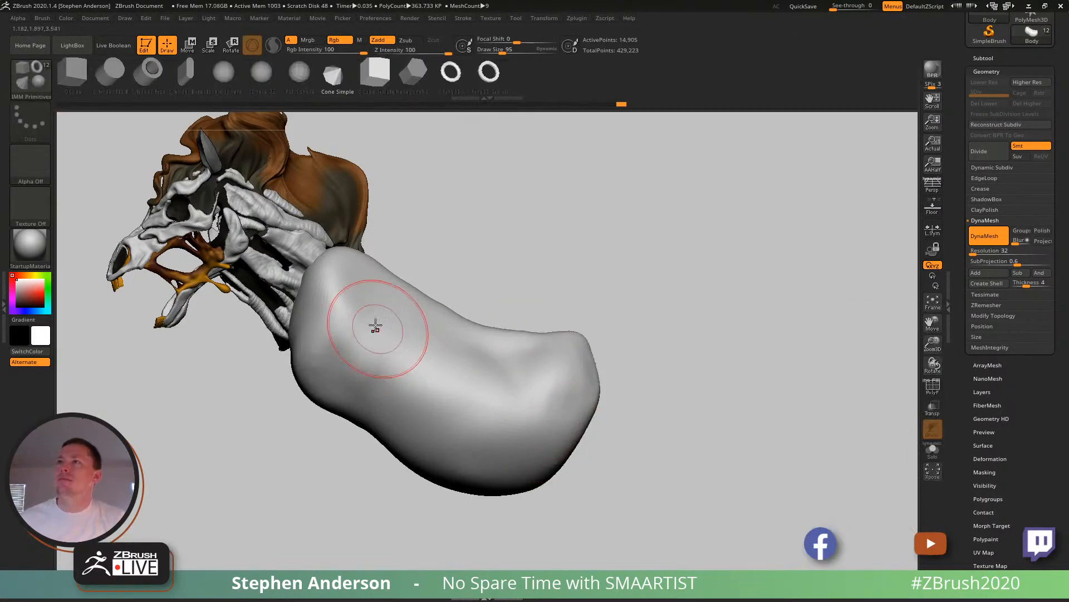
{"action": "left_click", "coordinate": [299, 75]}
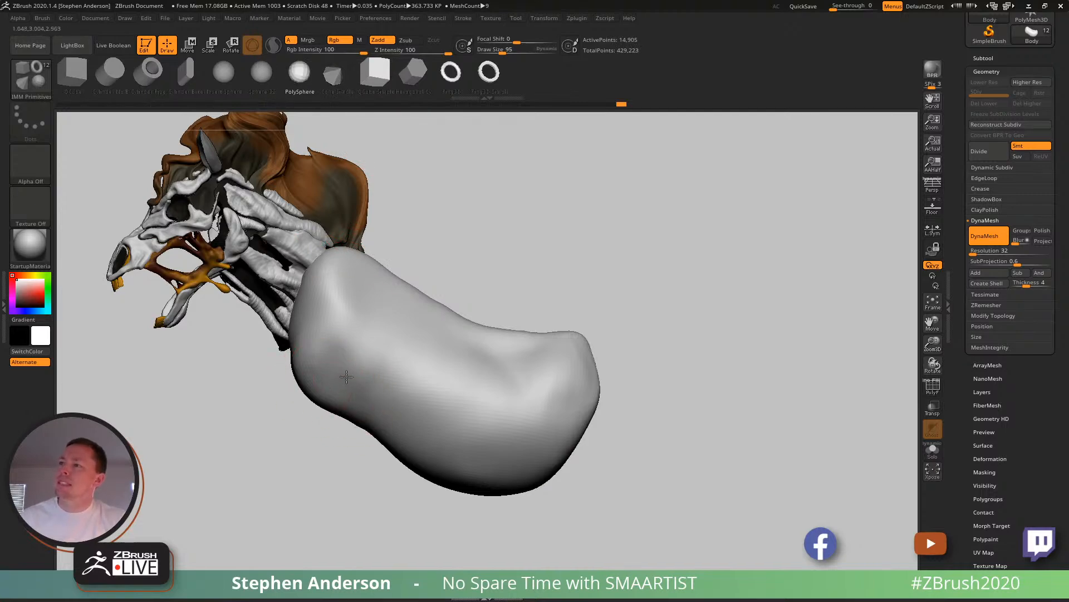
{"action": "right_click_drag", "start_coordinate": [345, 393], "coordinate": [346, 366]}
{"action": "key", "text": "s"}
{"action": "left_click_drag", "start_coordinate": [333, 370], "coordinate": [335, 370]}
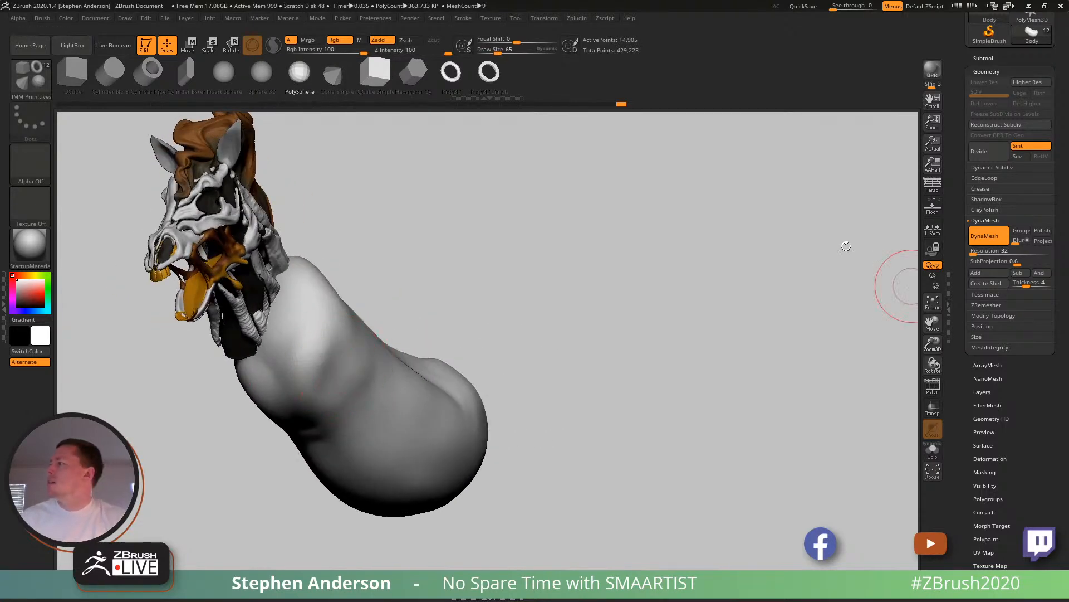
- Show the polyframe, assign the body to a single polygroup and enable Groups in the DynaMesh settings
{"action": "key", "text": "shift+f"}
{"action": "key", "text": "ctrl+w"}
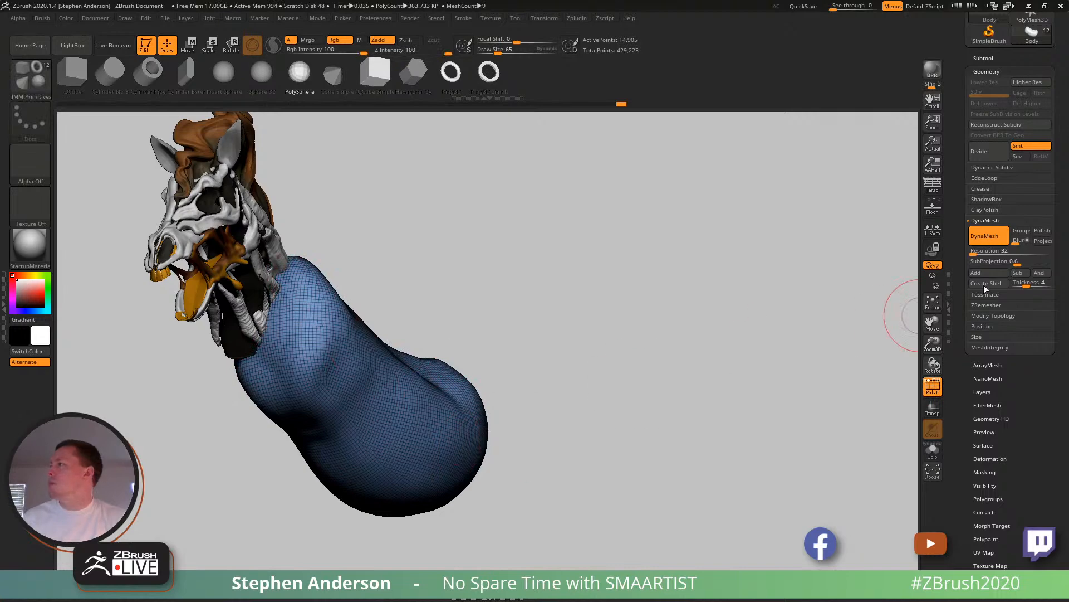
{"action": "left_click", "coordinate": [1021, 231]}
- Insert a mirrored pair of PolySpheres on the front of the shoulders and position them with the Move gizmo
{"action": "left_click_drag", "start_coordinate": [337, 370], "coordinate": [357, 405]}
{"action": "right_click_drag", "start_coordinate": [384, 379], "coordinate": [352, 361]}
{"action": "key", "text": "w"}
{"action": "right_click_drag", "start_coordinate": [298, 387], "coordinate": [336, 404]}
{"action": "left_click_drag", "start_coordinate": [306, 415], "coordinate": [236, 423]}
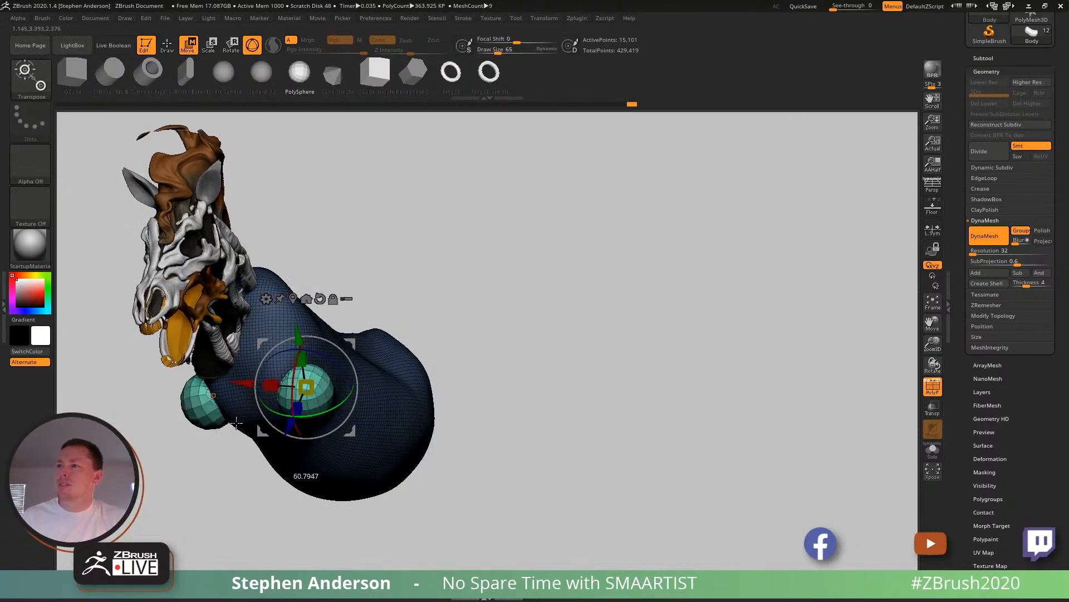
{"action": "mouse_move", "coordinate": [334, 384]}
{"action": "right_mouse_down"}
{"action": "mouse_move", "coordinate": [339, 367]}
{"action": "mouse_move", "coordinate": [202, 401]}
{"action": "mouse_move", "coordinate": [373, 408]}
{"action": "right_mouse_up"}
- Set the draw size to 129 and try to insert a second, larger PolySphere beside the shoulder sphere
{"action": "key", "text": "q"}
{"action": "key", "text": "s"}
{"action": "left_click_drag", "start_coordinate": [373, 408], "coordinate": [381, 408]}
{"action": "right_click_drag", "start_coordinate": [383, 407], "coordinate": [381, 431]}
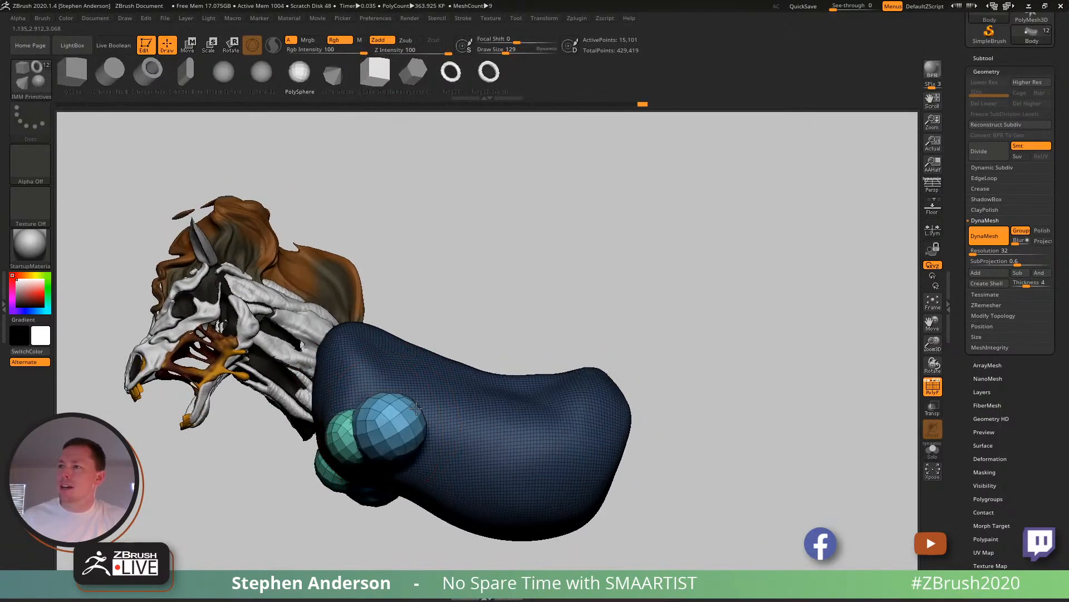
- Stretch the shoulder spheres into elongated forms with the Move brush, turn off the polyframe and isolate the body in Solo mode
{"action": "key", "text": "b"}
{"action": "key", "text": "m"}
{"action": "key", "text": "v"}
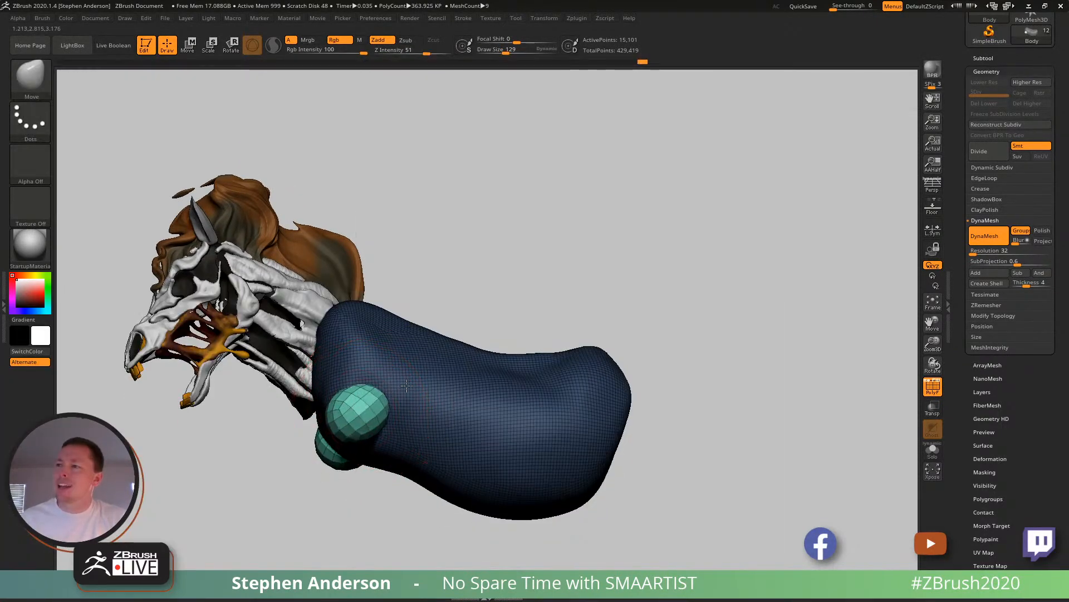
{"action": "mouse_move", "coordinate": [429, 346]}
{"action": "right_mouse_down"}
{"action": "mouse_move", "coordinate": [435, 408]}
{"action": "mouse_move", "coordinate": [348, 426]}
{"action": "mouse_move", "coordinate": [375, 374]}
{"action": "mouse_move", "coordinate": [412, 362]}
{"action": "mouse_move", "coordinate": [361, 440]}
{"action": "mouse_move", "coordinate": [339, 437]}
{"action": "mouse_move", "coordinate": [394, 418]}
{"action": "right_mouse_up"}
{"action": "key", "text": "shift+f"}
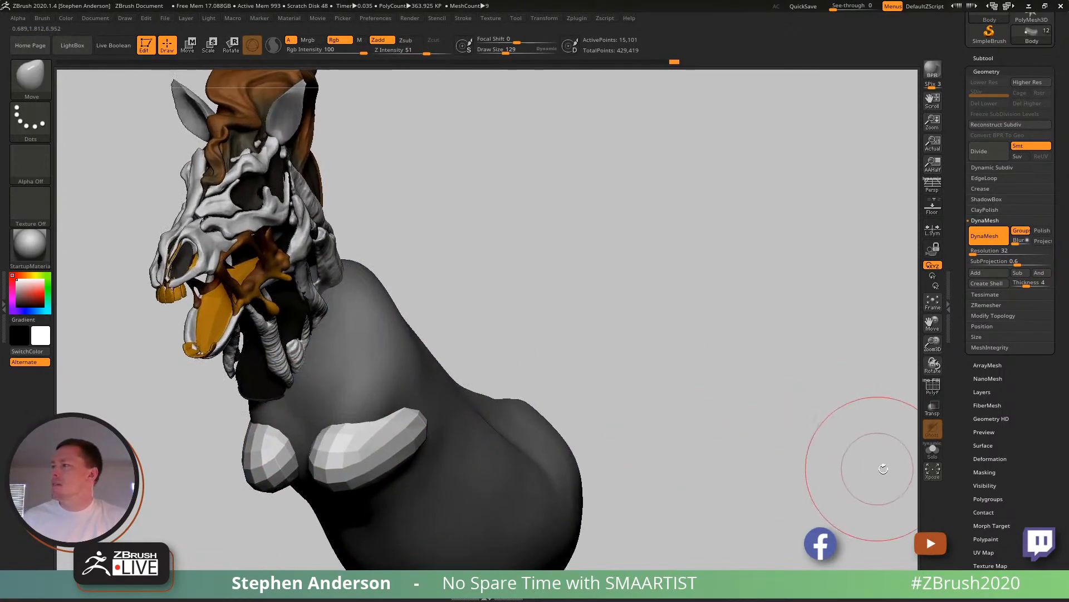
{"action": "left_click", "coordinate": [933, 449]}
{"action": "right_click_drag", "start_coordinate": [614, 321], "coordinate": [481, 328]}
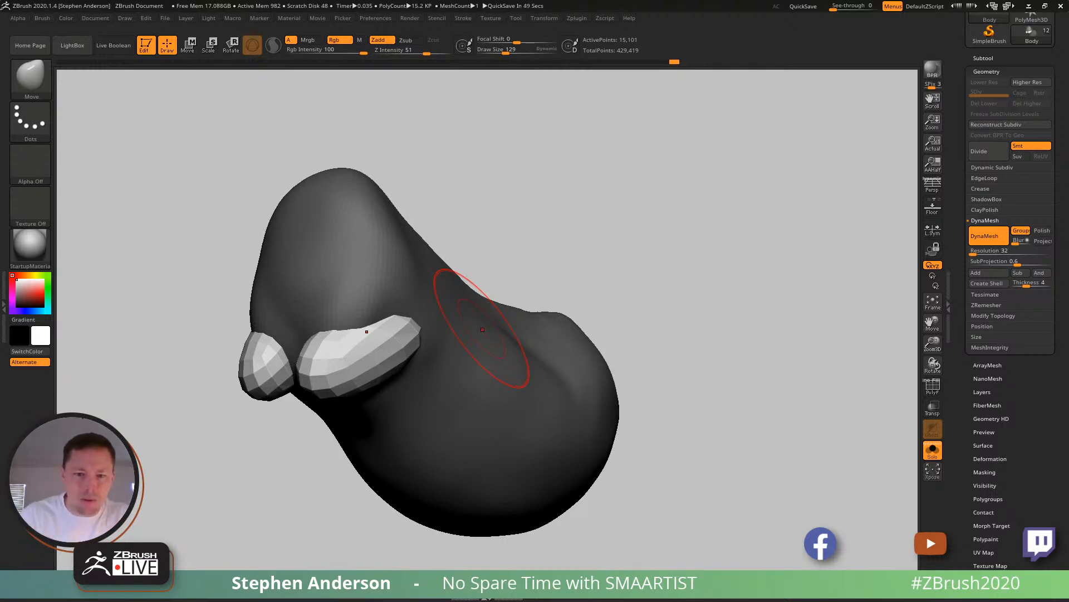
- Switch to Chrome, search Google for "horse anatomy" in a new tab and browse the image results for body reference
{"action": "key", "text": "alt+Tab"}
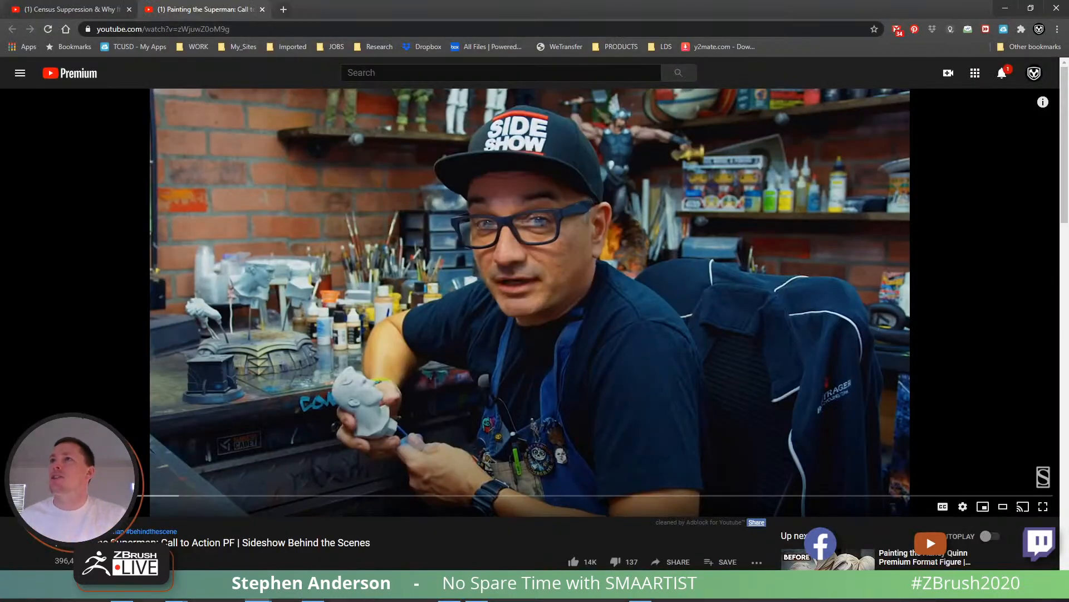
{"action": "left_click", "coordinate": [283, 10]}
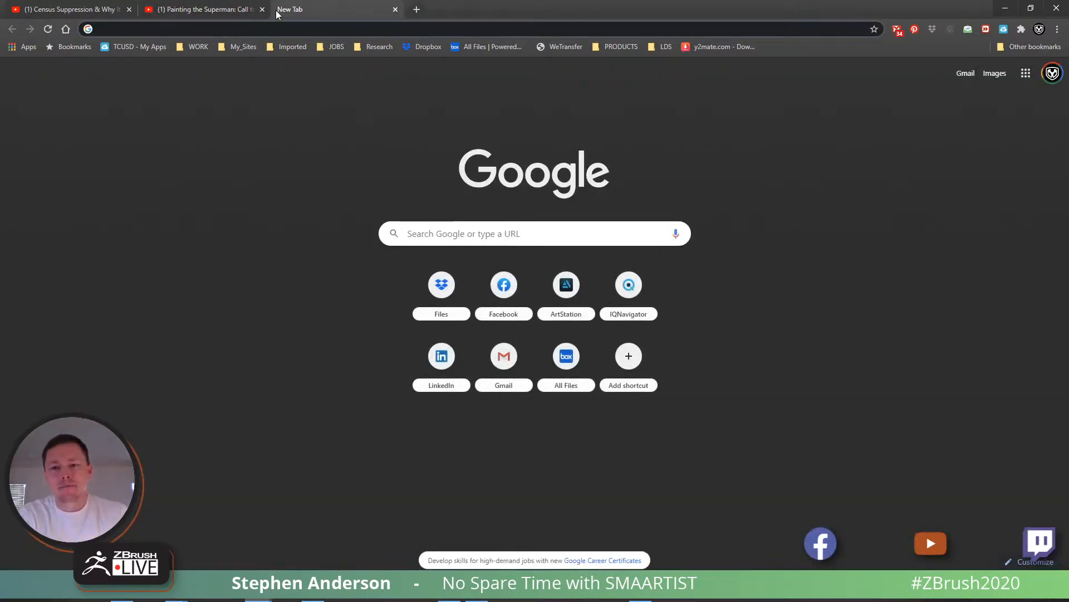
{"action": "type", "text": "horse anatomy"}
{"action": "key", "text": "Return"}
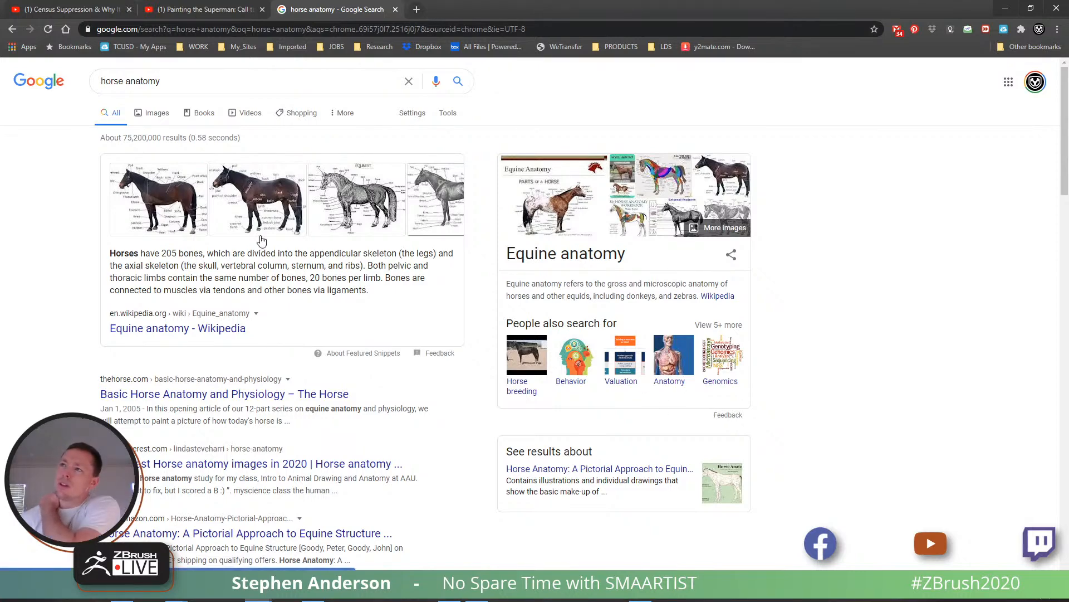
{"action": "left_click", "coordinate": [158, 113]}
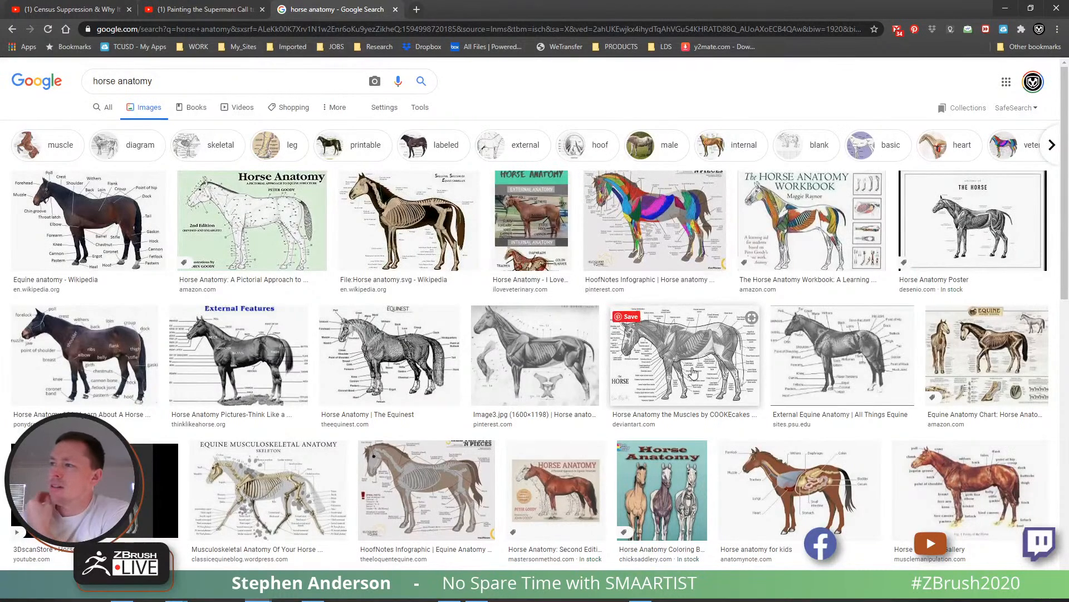
{"action": "scroll", "coordinate": [691, 371], "scroll_direction": "down", "scroll_amount": 2}
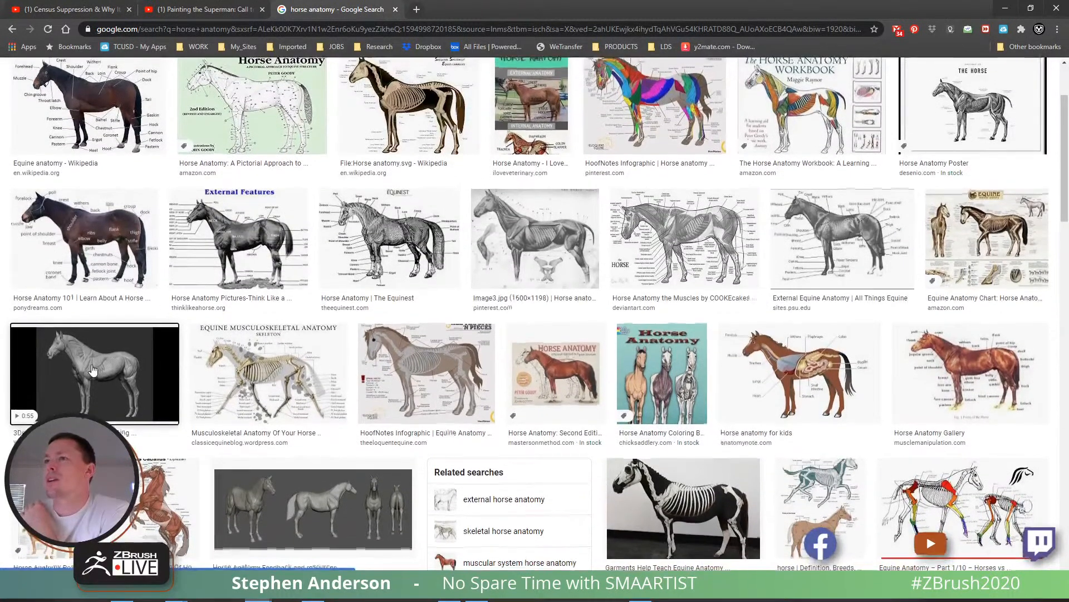
- Browse further through the horse anatomy images and open the 3DscanStore and 3DTotal horse videos in new tabs
{"action": "scroll", "coordinate": [111, 384], "scroll_direction": "down", "scroll_amount": 1}
{"action": "middle_click", "coordinate": [88, 391]}
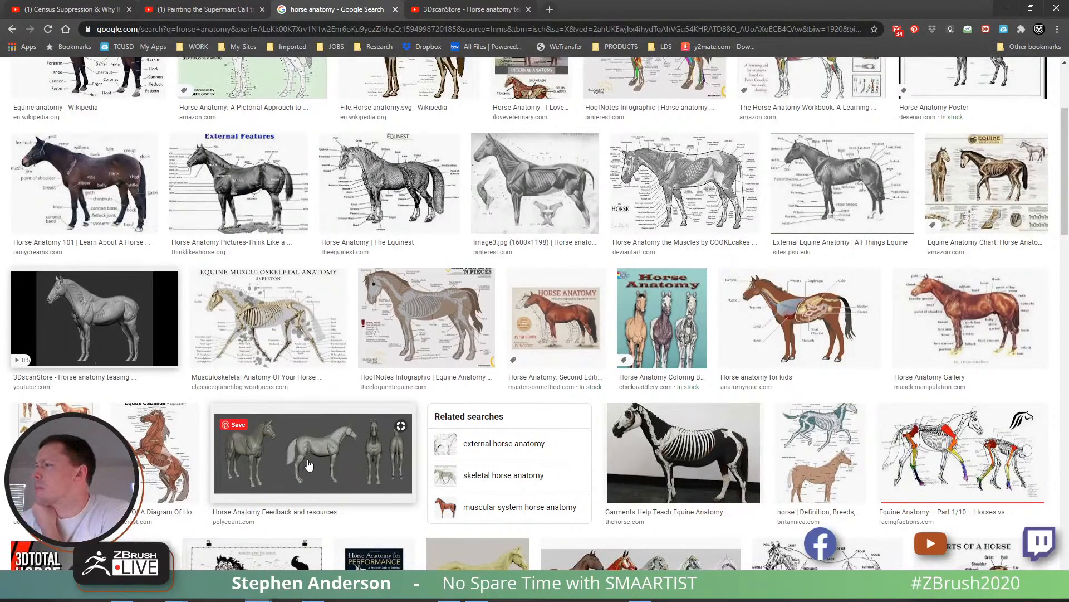
{"action": "scroll", "coordinate": [309, 465], "scroll_direction": "down", "scroll_amount": 2}
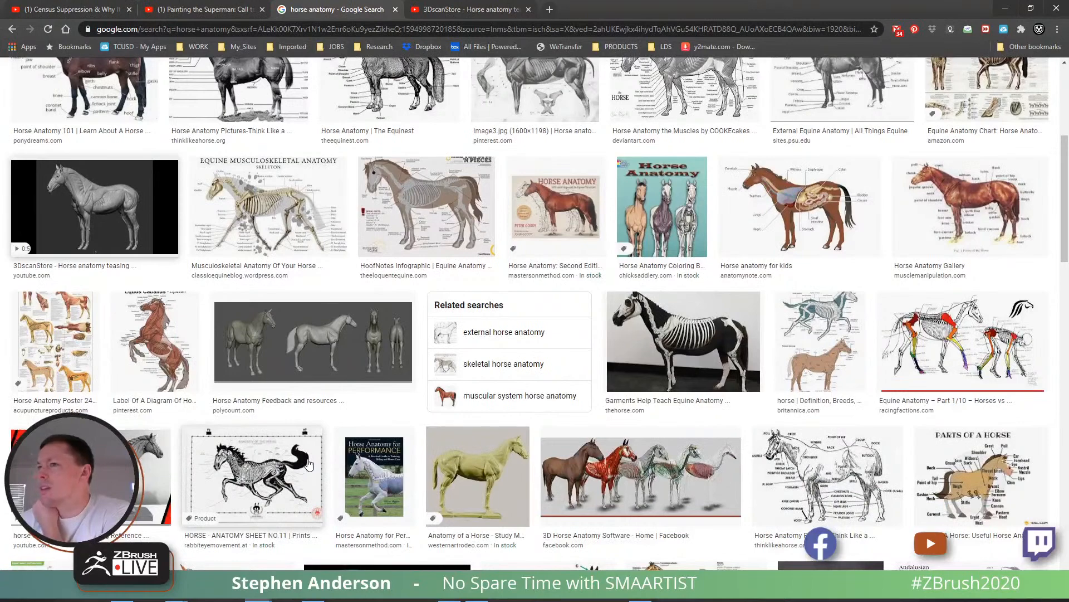
{"action": "scroll", "coordinate": [309, 465], "scroll_direction": "down", "scroll_amount": 2}
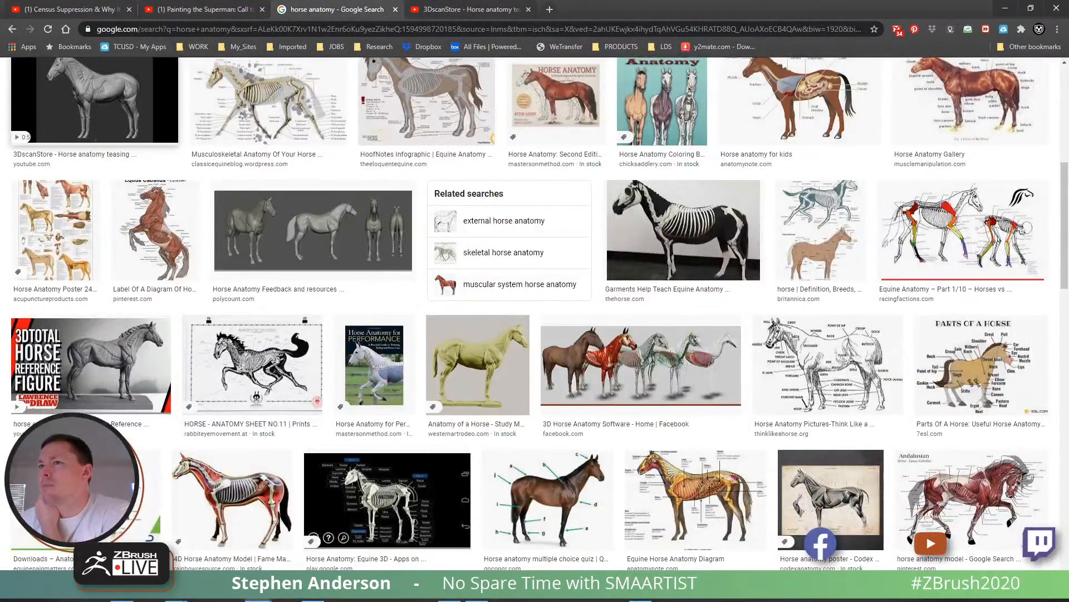
{"action": "left_click", "coordinate": [121, 426]}
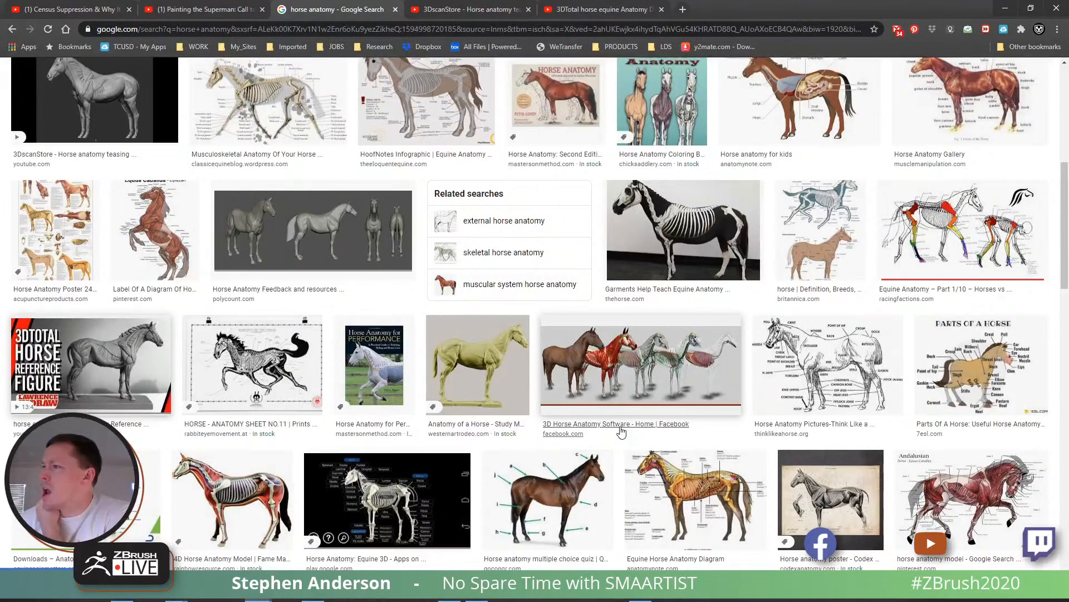
- Shorten the image search query to "horse" and run it to find photos of real horses
{"action": "scroll", "coordinate": [621, 432], "scroll_direction": "up", "scroll_amount": 7}
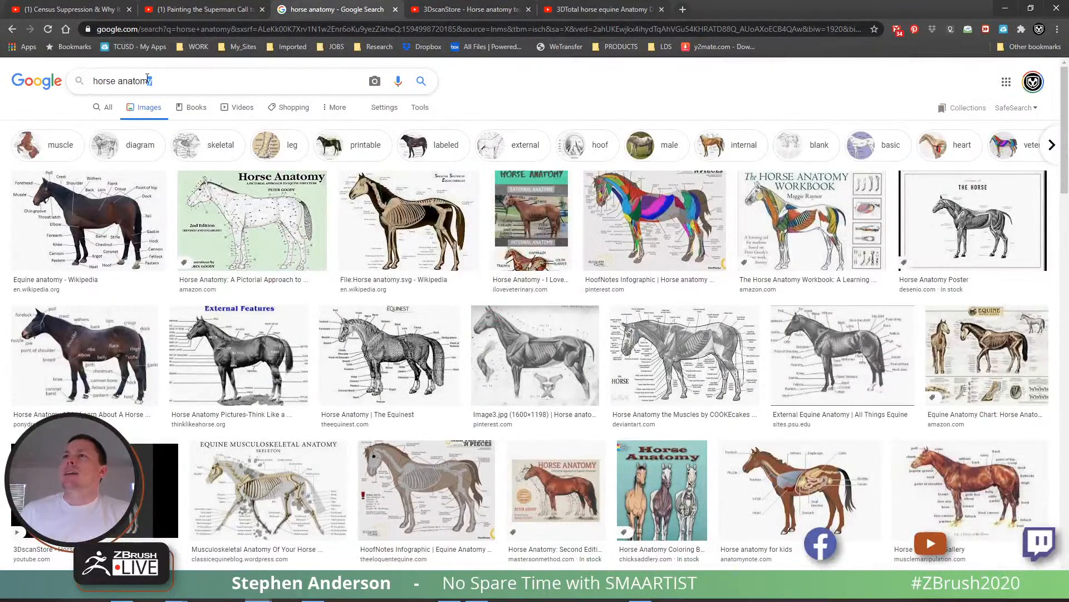
{"action": "key", "text": "BackSpace"}
{"action": "key", "text": "Return"}
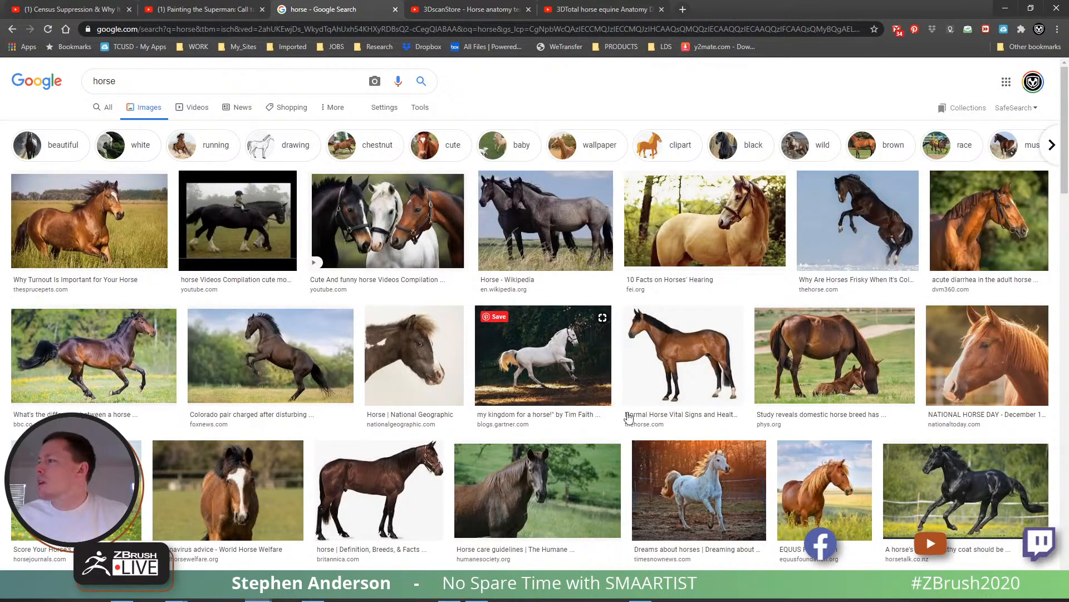
- Switch to ZBrush, turn off Solo mode and examine the torso together with the head from the side and front
{"action": "key", "text": "alt+Tab"}
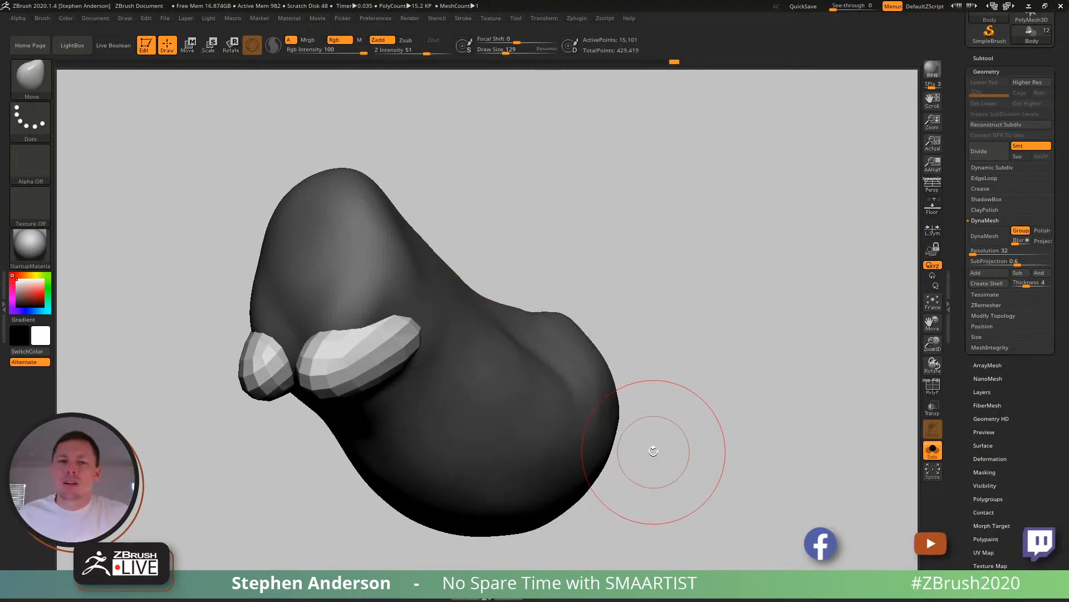
{"action": "left_click", "coordinate": [933, 450]}
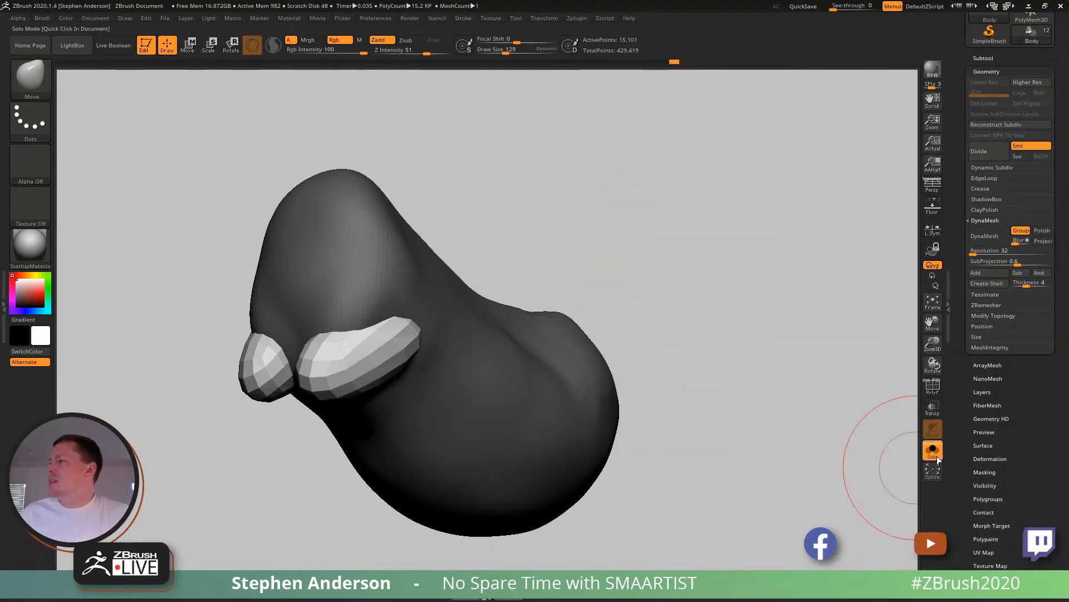
{"action": "mouse_move", "coordinate": [633, 311]}
{"action": "left_mouse_down", "text": "alt"}
{"action": "mouse_move", "coordinate": [745, 422]}
{"action": "mouse_move", "coordinate": [716, 396]}
{"action": "left_mouse_up", "text": "alt"}
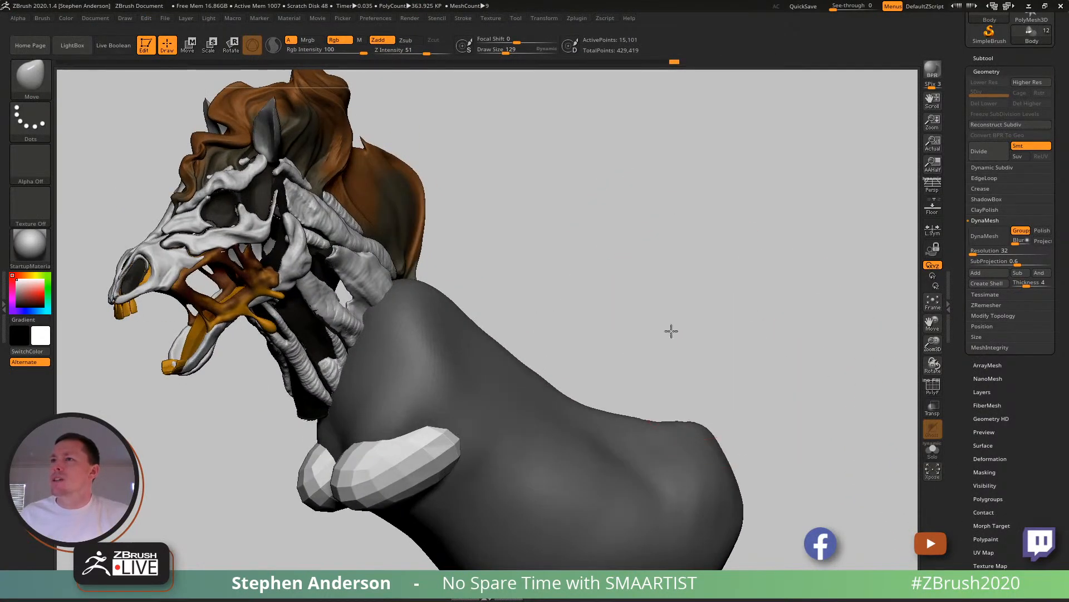
{"action": "left_click_drag", "start_coordinate": [666, 332], "coordinate": [756, 333], "text": "alt"}
{"action": "left_click_drag", "start_coordinate": [256, 285], "coordinate": [229, 304]}
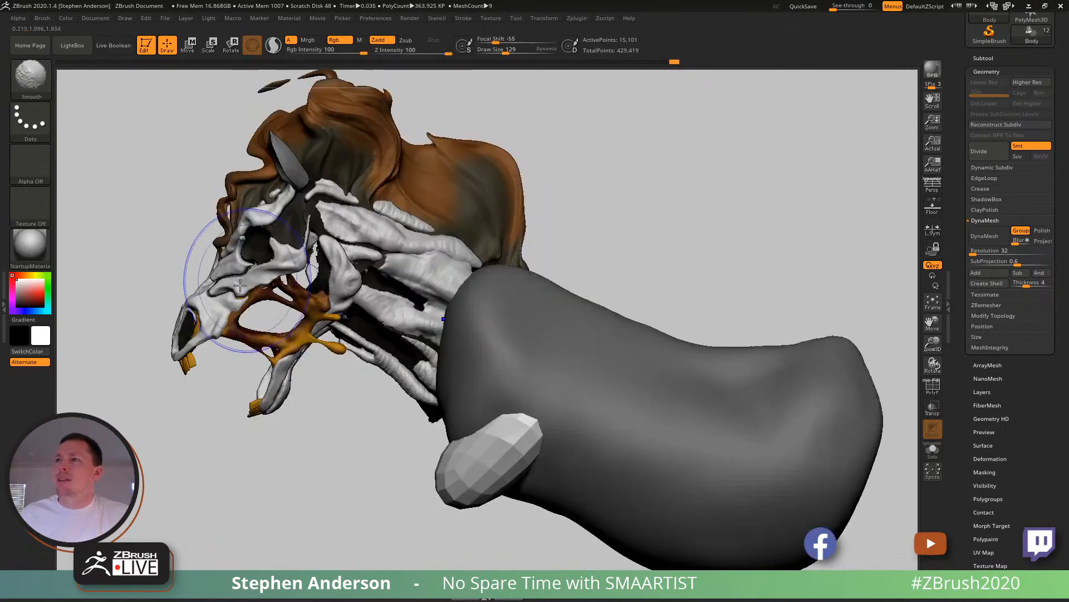
{"action": "left_click_drag", "start_coordinate": [310, 446], "coordinate": [354, 444]}
{"action": "left_click_drag", "start_coordinate": [791, 266], "coordinate": [728, 249], "text": "alt"}
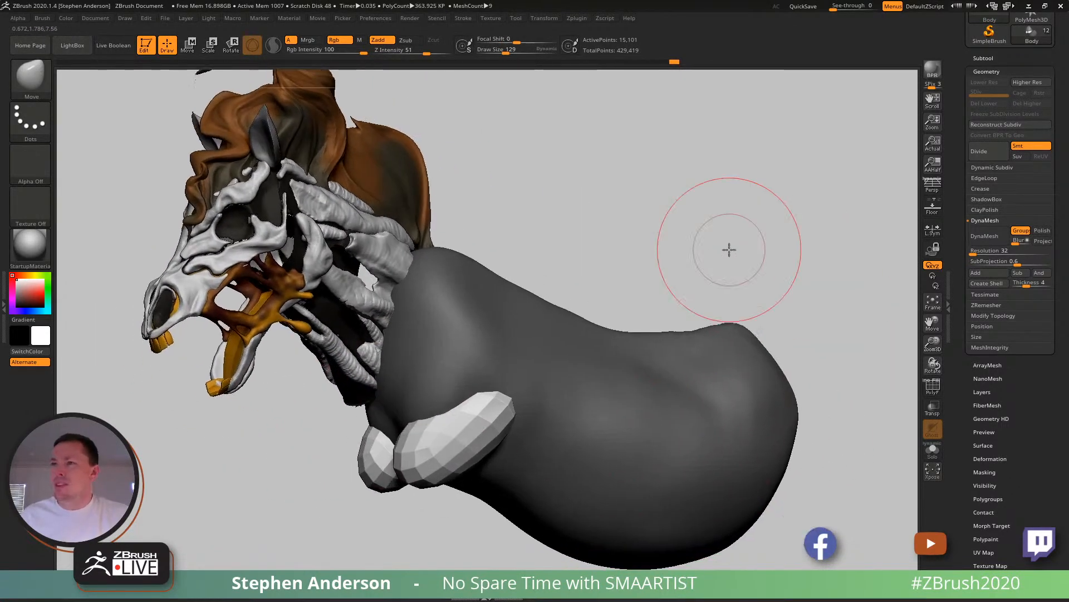
- Switch to Chrome, preview the "10 Facts on Horses' Hearing" photo and open the rearing horse image in a tab beside the search
{"action": "key", "text": "alt+Tab"}
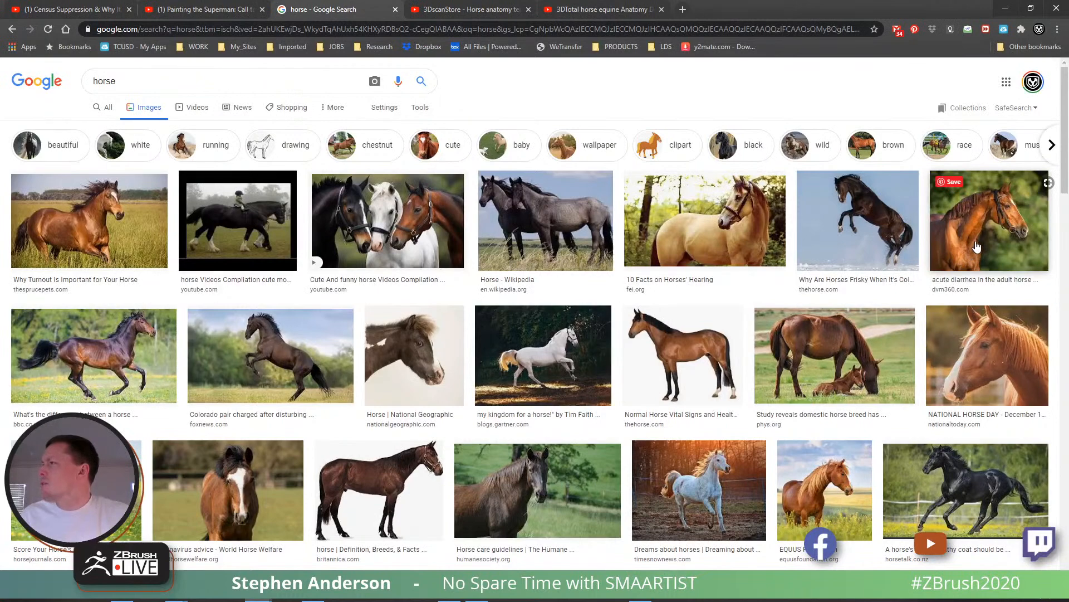
{"action": "left_click", "coordinate": [752, 239]}
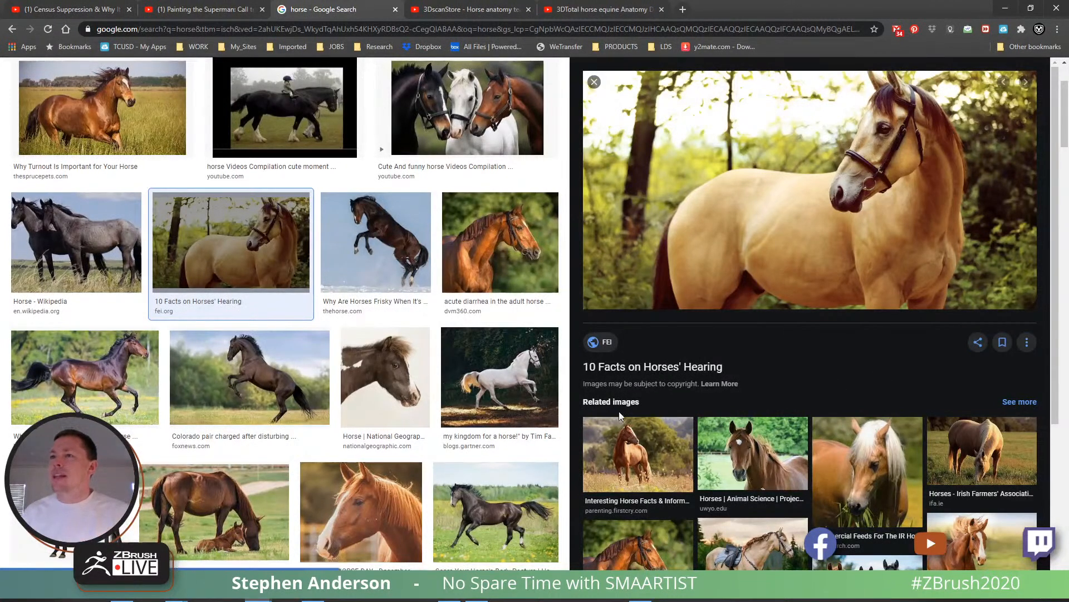
{"action": "middle_click", "coordinate": [253, 390]}
{"action": "scroll", "coordinate": [253, 391], "scroll_direction": "down", "scroll_amount": 1}
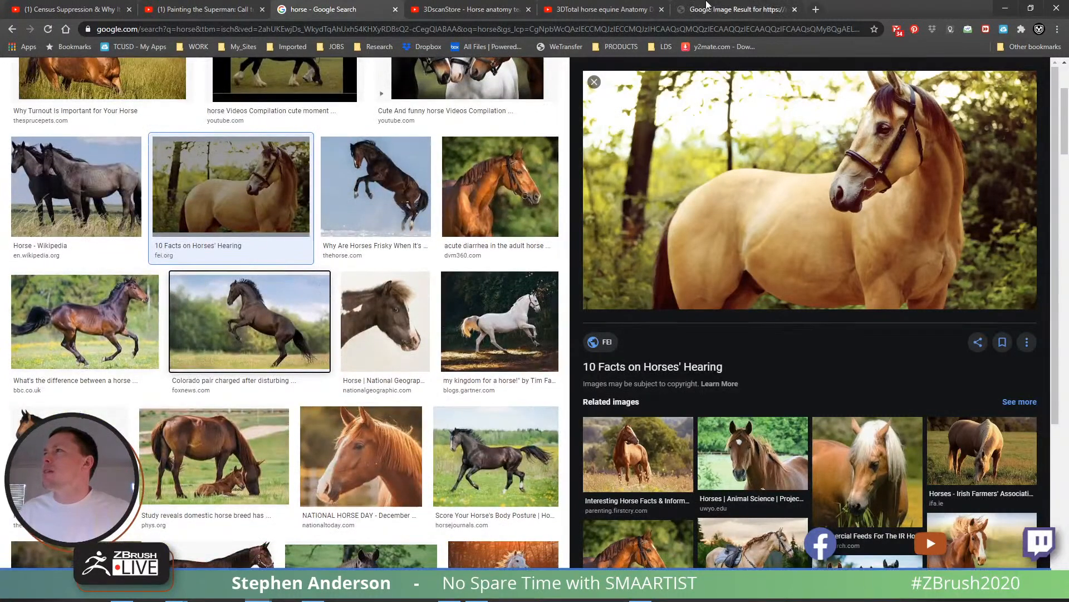
{"action": "left_click_drag", "start_coordinate": [733, 10], "coordinate": [481, 12]}
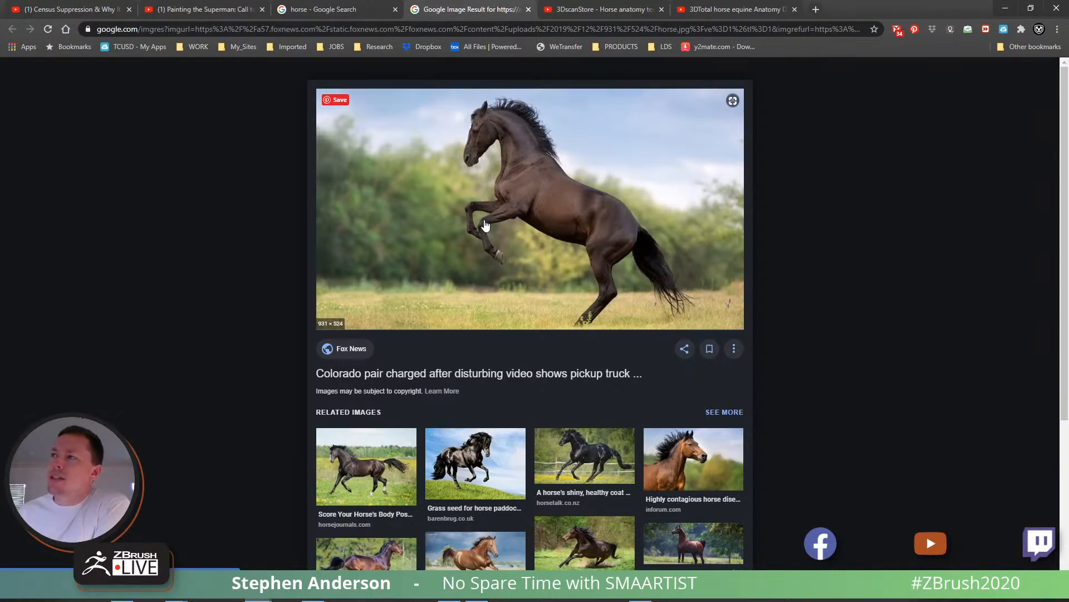
{"action": "left_click", "coordinate": [495, 253]}
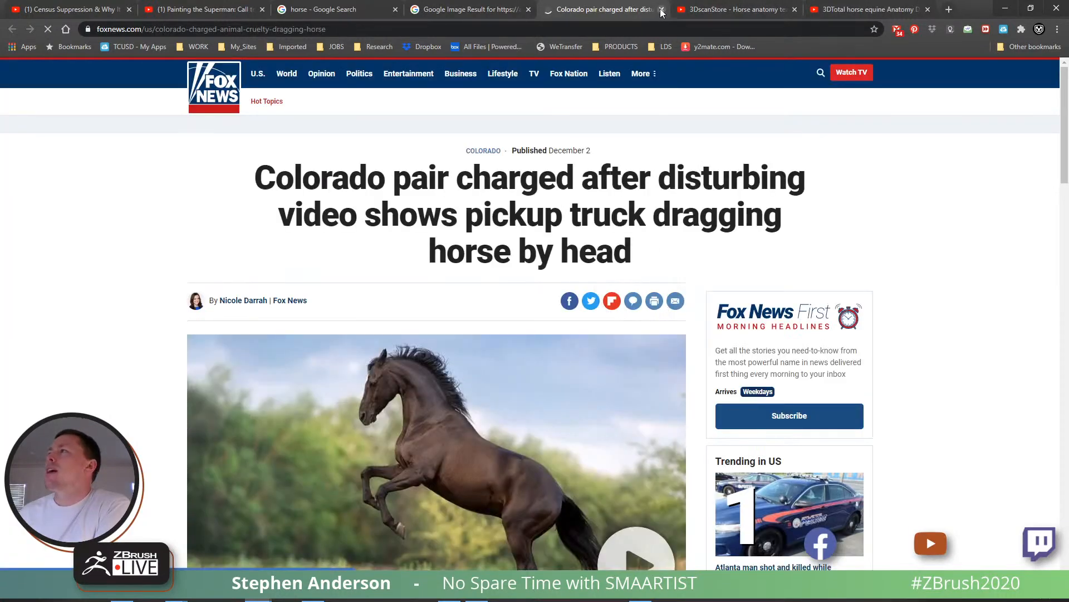
{"action": "left_click", "coordinate": [661, 9]}
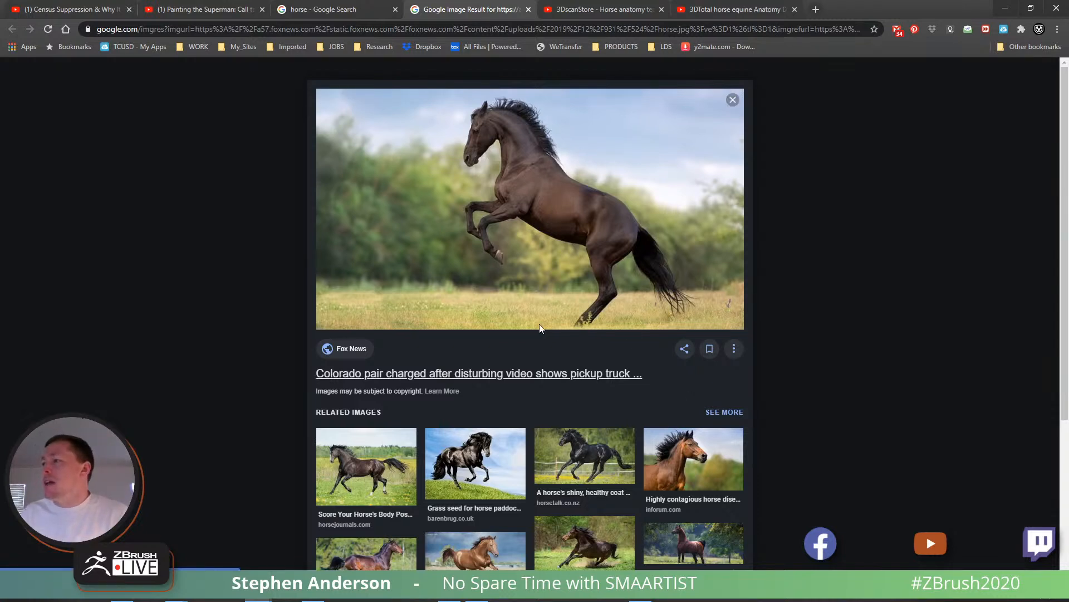
- Skim the 3DscanStore horse anatomy video for body reference and close its tab
{"action": "left_click", "coordinate": [612, 12]}
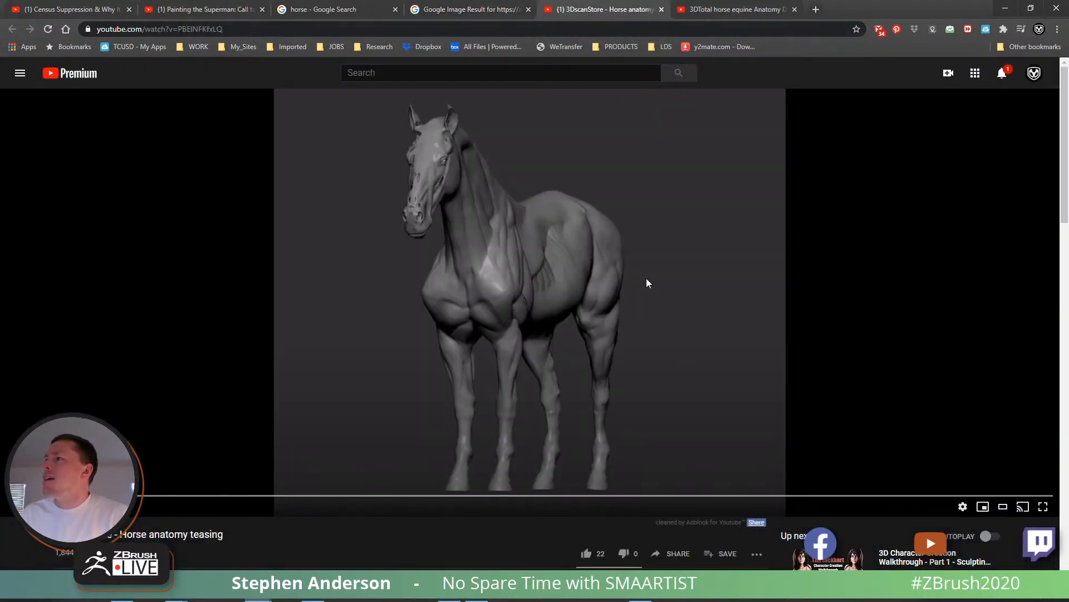
{"action": "left_click", "coordinate": [405, 496]}
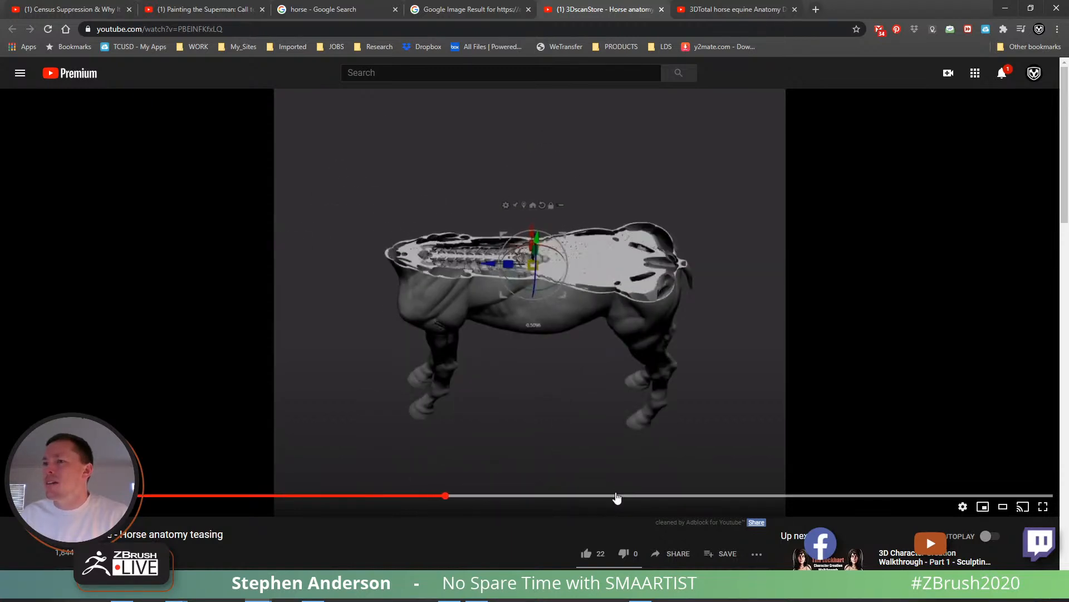
{"action": "left_click", "coordinate": [617, 495]}
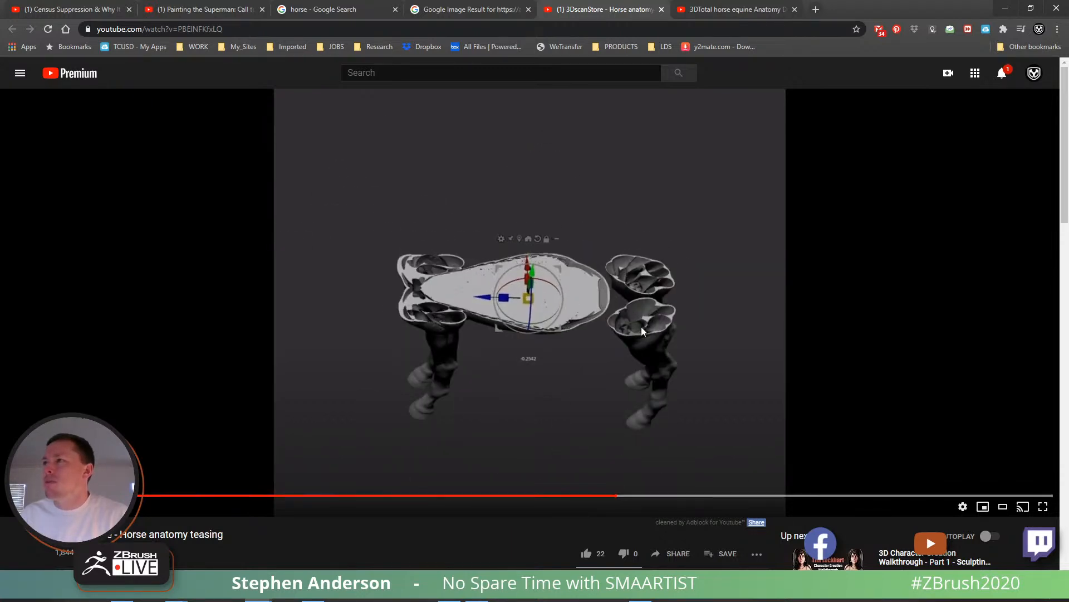
{"action": "left_click", "coordinate": [662, 9]}
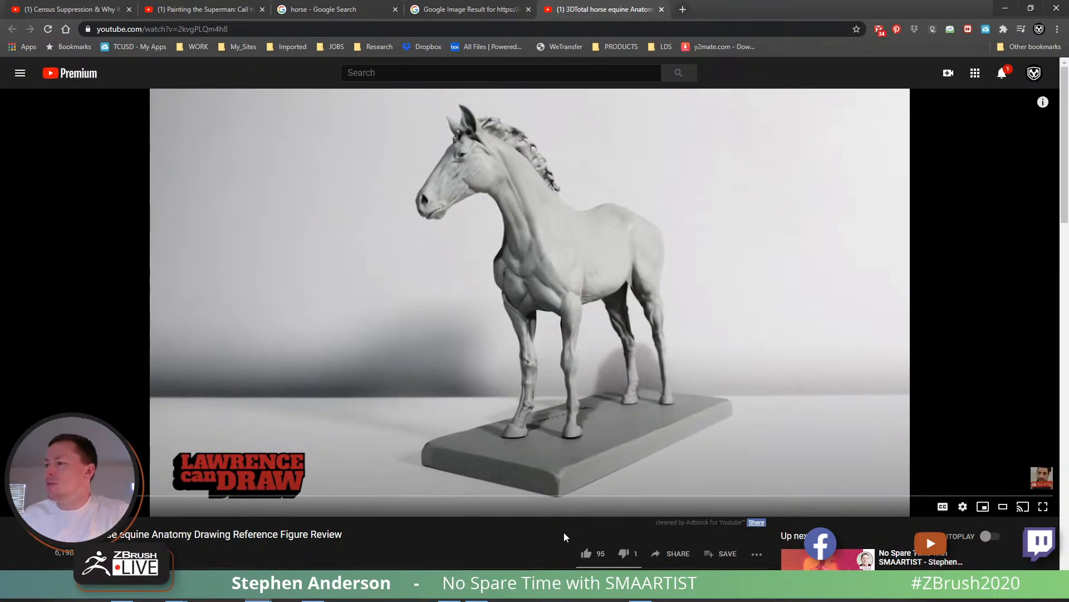
- Like the 3DTotal horse figure video and save the "10 Facts on Horses' Hearing" photo from the horse image results
{"action": "left_click", "coordinate": [586, 554]}
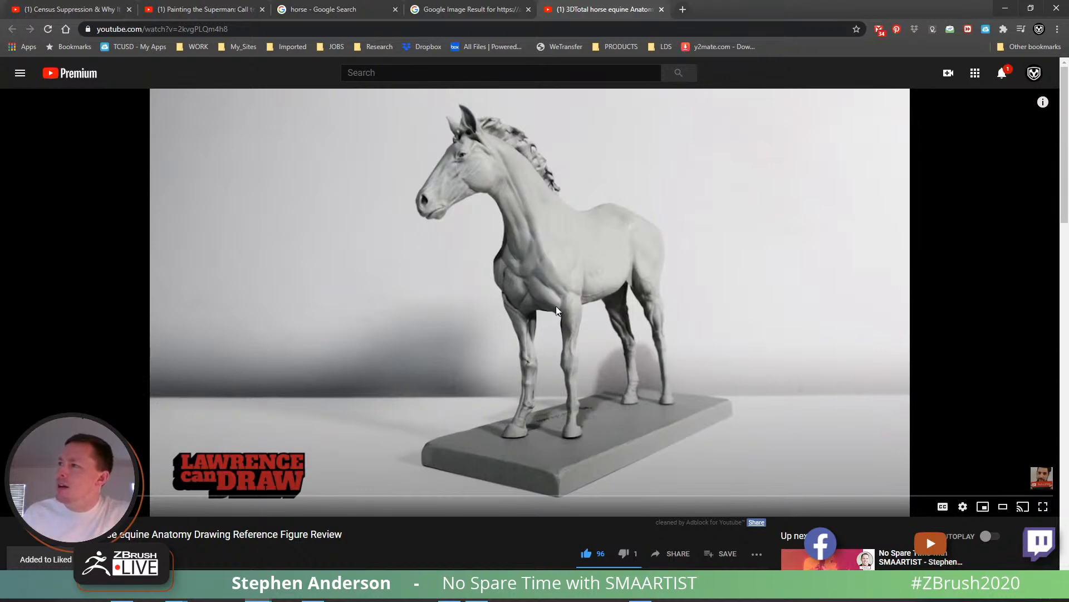
{"action": "left_click", "coordinate": [454, 12]}
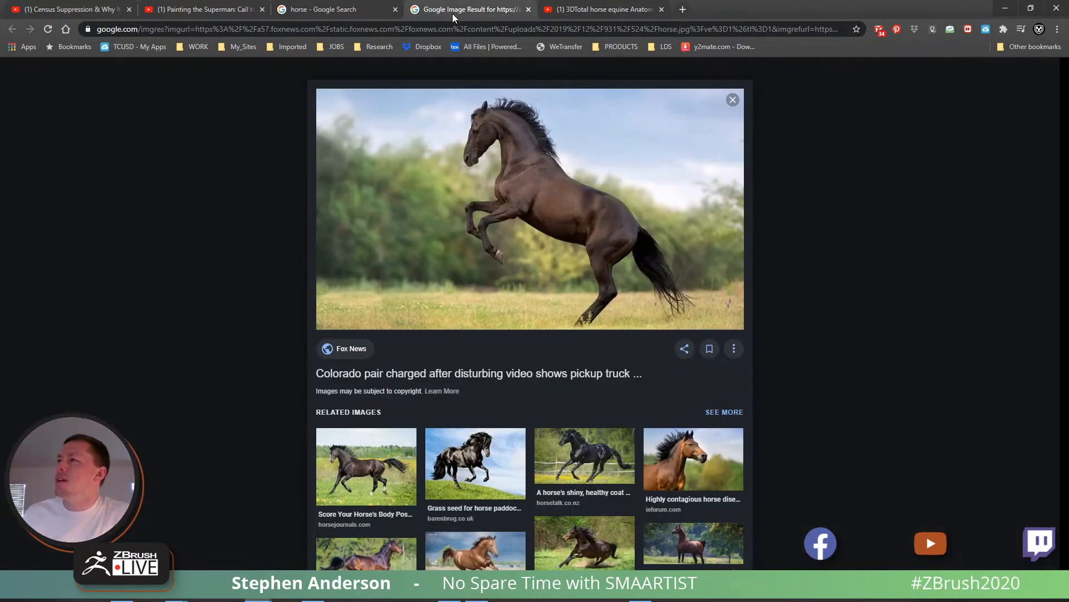
{"action": "left_click", "coordinate": [354, 11]}
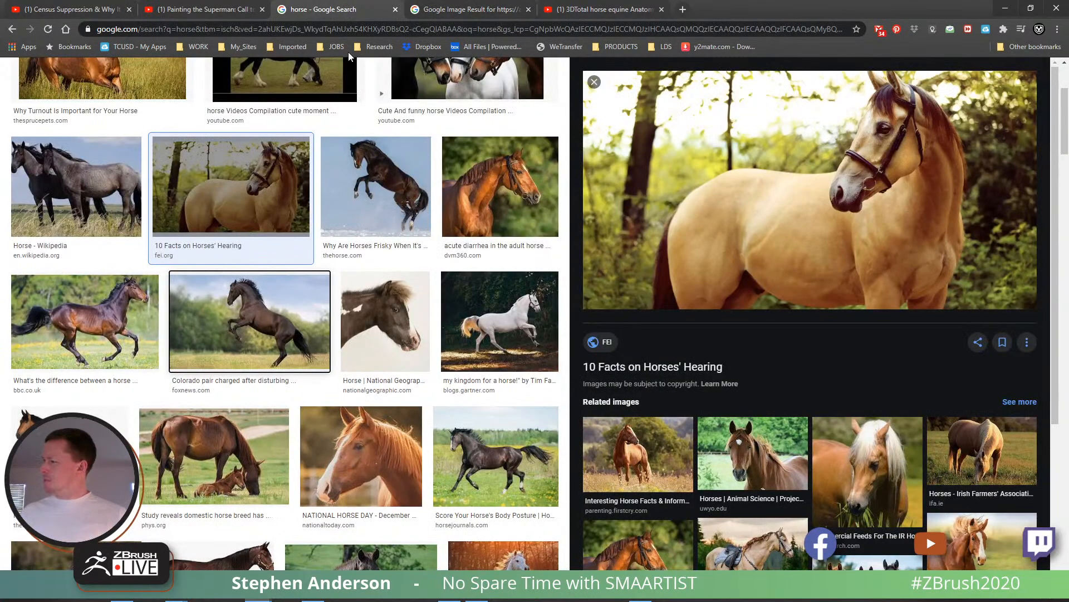
{"action": "left_click", "coordinate": [1001, 342]}
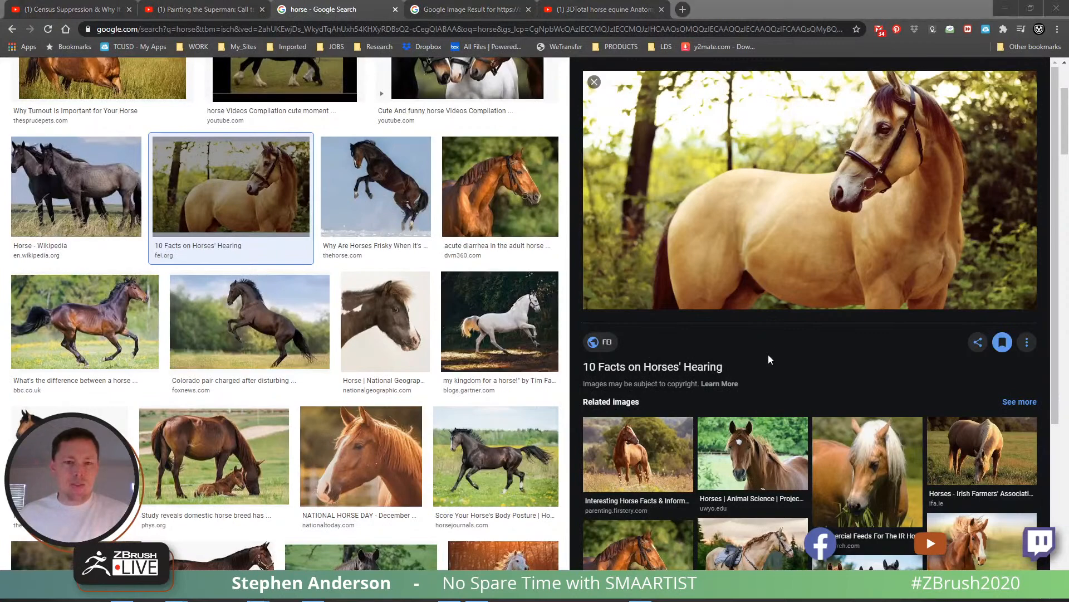
- Switch to ZBrush, shift the shoulder forms with the Move gizmo and invert the mask to free the body for sculpting
{"action": "key", "text": "alt+Tab"}
{"action": "left_click_drag", "start_coordinate": [611, 266], "coordinate": [619, 265]}
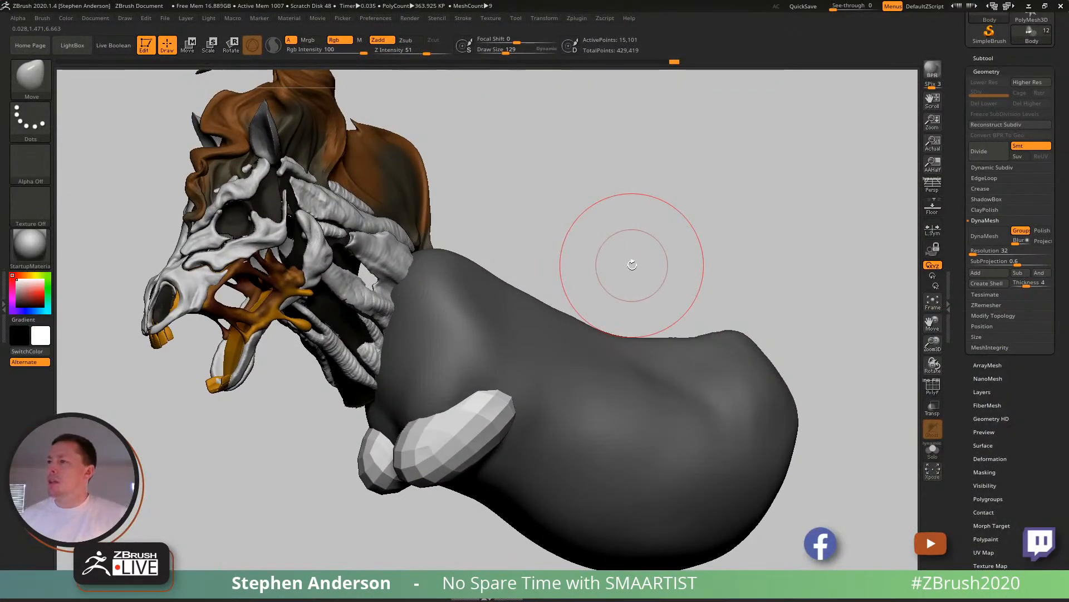
{"action": "left_click_drag", "start_coordinate": [575, 229], "coordinate": [552, 274]}
{"action": "key", "text": "w"}
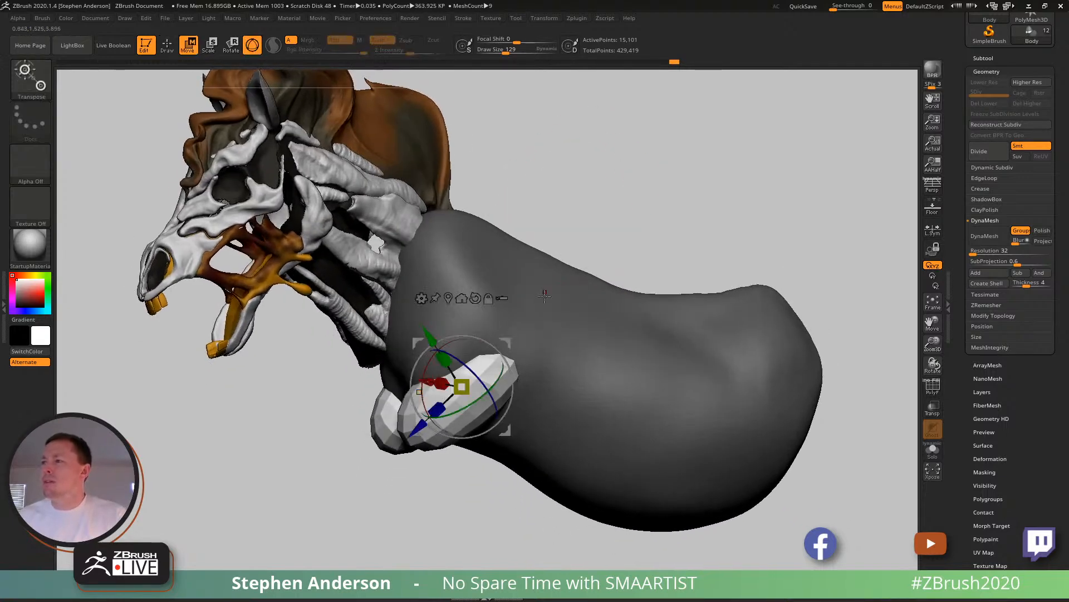
{"action": "left_click_drag", "start_coordinate": [501, 338], "coordinate": [511, 376]}
{"action": "key", "text": "q"}
{"action": "left_click_drag", "start_coordinate": [543, 230], "coordinate": [576, 248]}
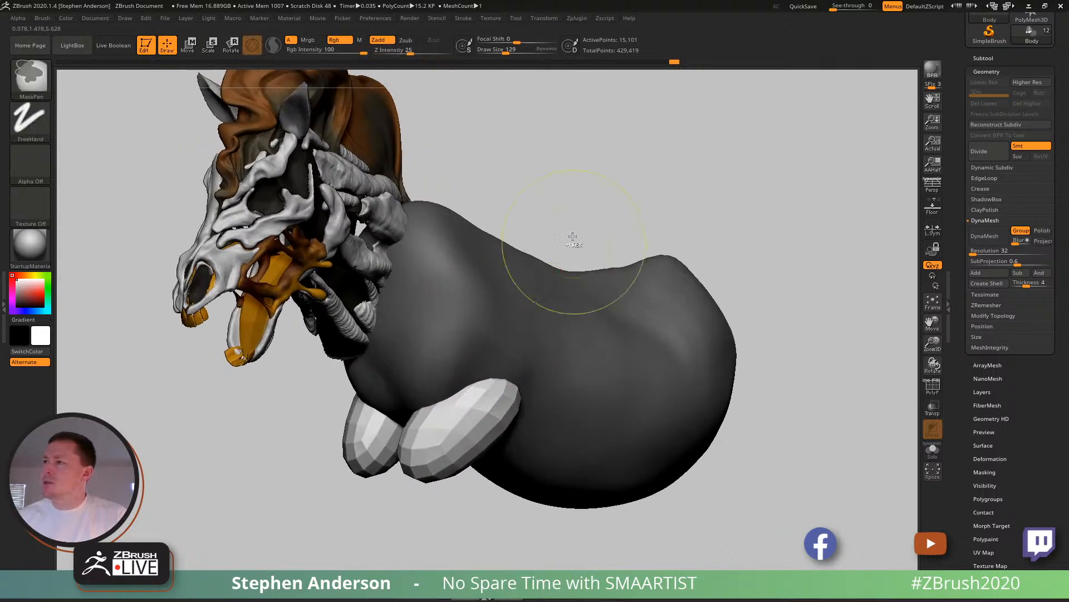
{"action": "left_click", "coordinate": [576, 248], "text": "ctrl"}
- Shape the lower chest above the shoulder forms with the Move brush, starting at draw size 65
{"action": "key", "text": "s"}
{"action": "left_click_drag", "start_coordinate": [485, 366], "coordinate": [473, 367]}
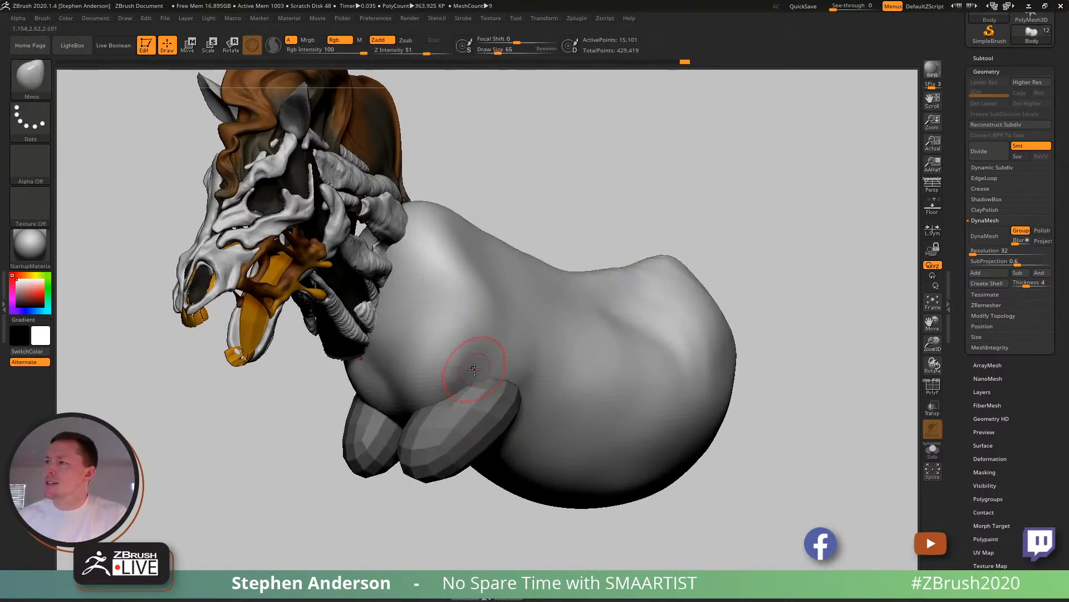
{"action": "right_click_drag", "start_coordinate": [485, 366], "coordinate": [481, 373], "text": "ctrl"}
{"action": "key", "text": "s"}
{"action": "left_click_drag", "start_coordinate": [481, 374], "coordinate": [492, 376]}
{"action": "left_click_drag", "start_coordinate": [411, 352], "coordinate": [392, 374]}
{"action": "mouse_move", "coordinate": [339, 377]}
{"action": "right_mouse_down"}
{"action": "mouse_move", "coordinate": [410, 351]}
{"action": "mouse_move", "coordinate": [416, 281]}
{"action": "right_mouse_up"}
{"action": "key", "text": "shift"}
{"action": "mouse_move", "coordinate": [417, 281]}
{"action": "right_mouse_down"}
{"action": "mouse_move", "coordinate": [460, 290]}
{"action": "mouse_move", "coordinate": [401, 292]}
{"action": "mouse_move", "coordinate": [444, 297]}
{"action": "mouse_move", "coordinate": [404, 301]}
{"action": "right_mouse_up"}
- Set the draw size to 99 and adjust the front of the chest below the neck with the Move brush
{"action": "key", "text": "s"}
{"action": "left_click_drag", "start_coordinate": [403, 302], "coordinate": [371, 320]}
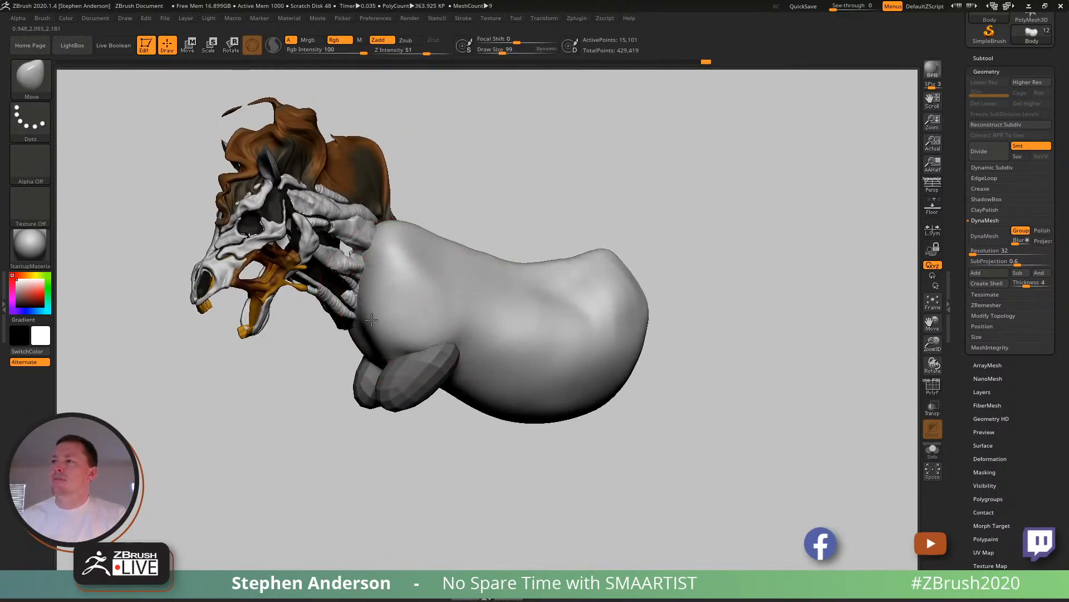
{"action": "mouse_move", "coordinate": [384, 294]}
{"action": "right_mouse_down"}
{"action": "mouse_move", "coordinate": [409, 284]}
{"action": "mouse_move", "coordinate": [396, 287]}
{"action": "right_mouse_up"}
{"action": "right_click_drag", "start_coordinate": [633, 327], "coordinate": [589, 305]}
{"action": "left_click_drag", "start_coordinate": [533, 174], "coordinate": [549, 196], "text": "ctrl"}
- Select the ClayBuildup brush at draw size 90 and frame the front of the chest up close
{"action": "key", "text": "w"}
{"action": "left_click_drag", "start_coordinate": [468, 326], "coordinate": [509, 353]}
{"action": "mouse_move", "coordinate": [580, 283]}
{"action": "right_mouse_down"}
{"action": "mouse_move", "coordinate": [572, 284]}
{"action": "mouse_move", "coordinate": [606, 298]}
{"action": "mouse_move", "coordinate": [479, 353]}
{"action": "right_mouse_up"}
{"action": "key", "text": "b"}
{"action": "key", "text": "c"}
{"action": "key", "text": "b"}
{"action": "key", "text": "q"}
{"action": "key", "text": "s"}
{"action": "left_click_drag", "start_coordinate": [488, 353], "coordinate": [486, 353]}
{"action": "key", "text": "w"}
{"action": "left_click", "coordinate": [511, 279], "text": "ctrl"}
{"action": "key", "text": "q"}
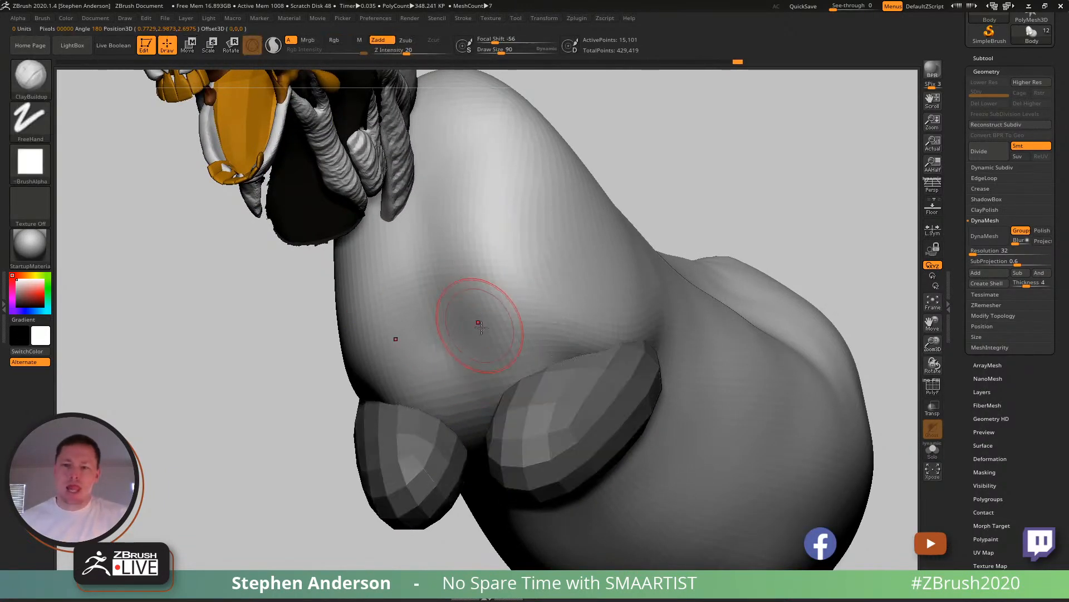
{"action": "right_click_drag", "start_coordinate": [490, 336], "coordinate": [487, 339]}
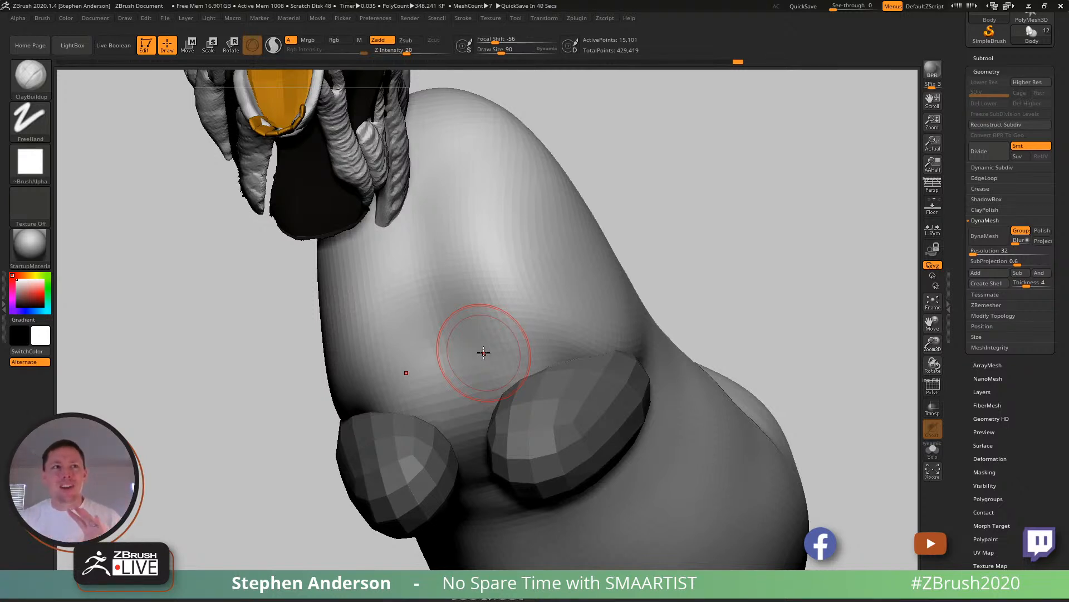
- Build up clay strokes on the chest and shoulder just above the shoulder forms with the ClayBuildup brush
{"action": "right_click_drag", "start_coordinate": [597, 320], "coordinate": [487, 327]}
{"action": "mouse_move", "coordinate": [501, 333]}
{"action": "left_mouse_down"}
{"action": "mouse_move", "coordinate": [406, 356]}
{"action": "mouse_move", "coordinate": [479, 323]}
{"action": "mouse_move", "coordinate": [390, 379]}
{"action": "mouse_move", "coordinate": [494, 370]}
{"action": "mouse_move", "coordinate": [390, 384]}
{"action": "mouse_move", "coordinate": [477, 323]}
{"action": "mouse_move", "coordinate": [429, 358]}
{"action": "mouse_move", "coordinate": [497, 349]}
{"action": "mouse_move", "coordinate": [401, 378]}
{"action": "mouse_move", "coordinate": [529, 328]}
{"action": "mouse_move", "coordinate": [495, 405]}
{"action": "left_mouse_up"}
{"action": "mouse_move", "coordinate": [487, 273]}
{"action": "right_mouse_down"}
{"action": "mouse_move", "coordinate": [448, 272]}
{"action": "mouse_move", "coordinate": [472, 287]}
{"action": "right_mouse_up"}
{"action": "right_click_drag", "start_coordinate": [537, 314], "coordinate": [562, 288]}
{"action": "left_click_drag", "start_coordinate": [560, 335], "coordinate": [526, 362]}
{"action": "right_click_drag", "start_coordinate": [592, 308], "coordinate": [598, 271]}
{"action": "mouse_move", "coordinate": [598, 271]}
{"action": "left_mouse_down"}
{"action": "mouse_move", "coordinate": [647, 234]}
{"action": "mouse_move", "coordinate": [647, 330]}
{"action": "left_mouse_up"}
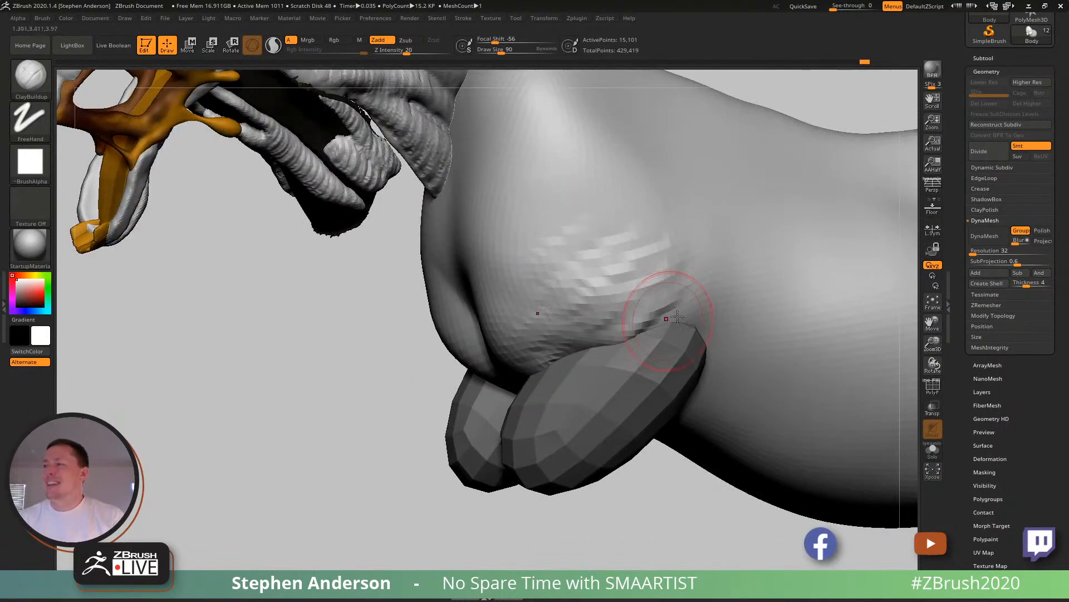
- Check the saved horse photo in Chrome and return to ZBrush to view the whole sculpt from the side
{"action": "key", "text": "alt+Tab"}
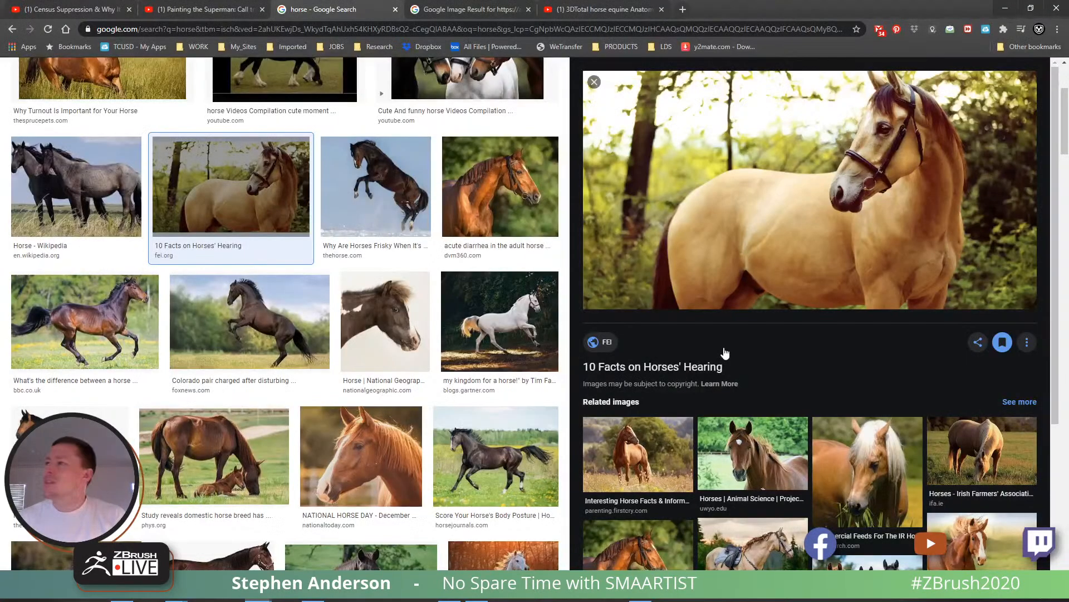
{"action": "key", "text": "alt+Tab"}
{"action": "mouse_move", "coordinate": [406, 329]}
{"action": "right_mouse_down"}
{"action": "mouse_move", "coordinate": [360, 334]}
{"action": "mouse_move", "coordinate": [400, 329]}
{"action": "right_mouse_up"}
{"action": "right_click_drag", "start_coordinate": [596, 286], "coordinate": [545, 242], "text": "ctrl"}
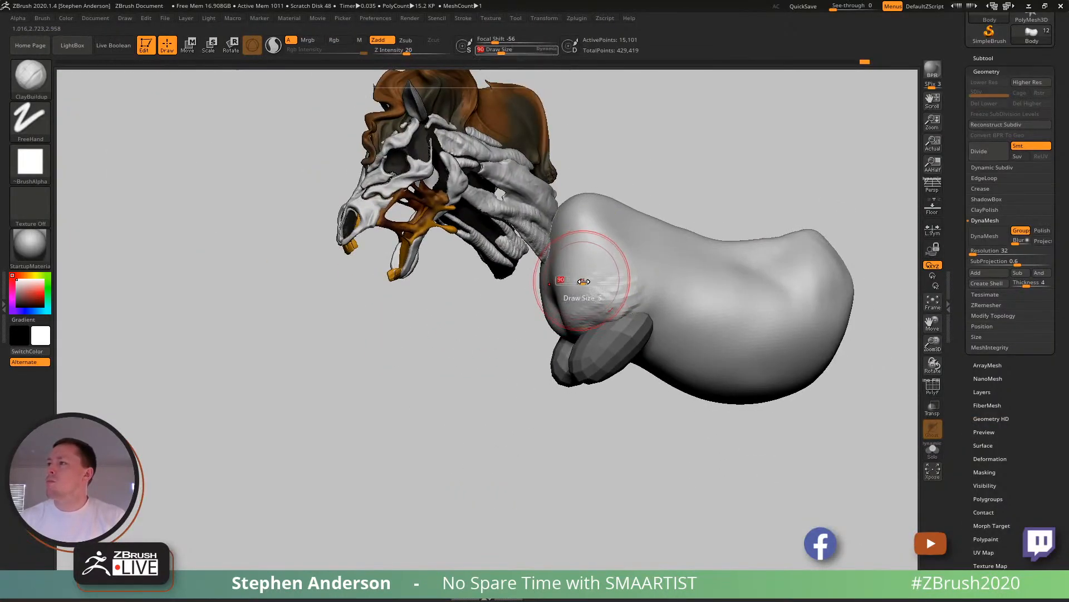
{"action": "mouse_move", "coordinate": [581, 282]}
{"action": "left_mouse_down", "text": "shift"}
{"action": "mouse_move", "coordinate": [582, 308]}
{"action": "mouse_move", "coordinate": [639, 322]}
{"action": "left_mouse_up", "text": "shift"}
{"action": "mouse_move", "coordinate": [639, 322]}
{"action": "right_mouse_down"}
{"action": "mouse_move", "coordinate": [684, 327]}
{"action": "mouse_move", "coordinate": [651, 334]}
{"action": "right_mouse_up"}
{"action": "left_click_drag", "start_coordinate": [833, 9], "coordinate": [839, 9]}
{"action": "right_click_drag", "start_coordinate": [694, 142], "coordinate": [470, 201], "text": "alt"}
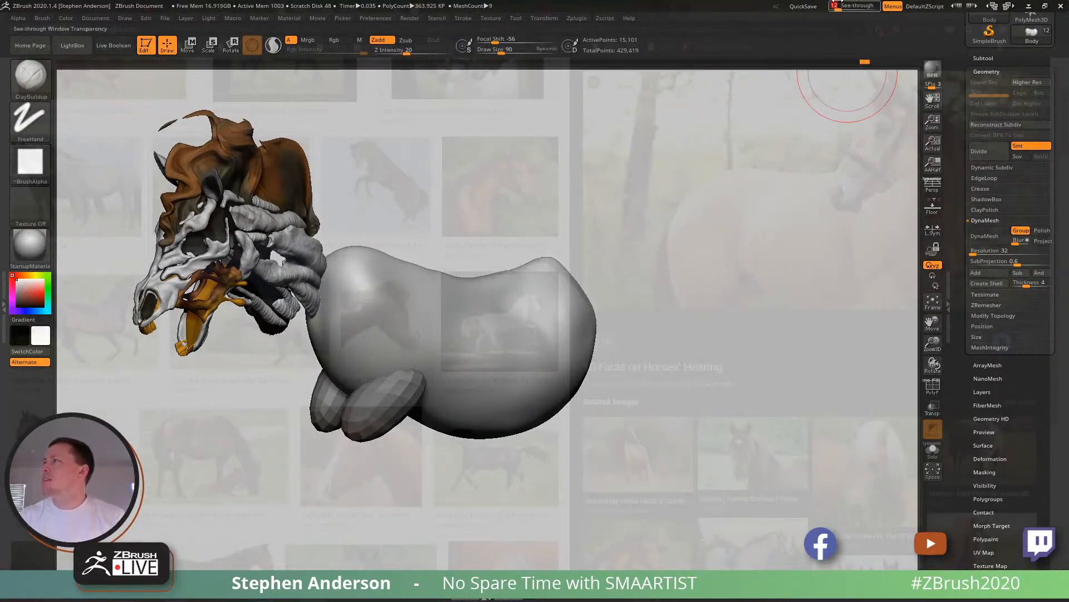
{"action": "left_click", "coordinate": [829, 9]}
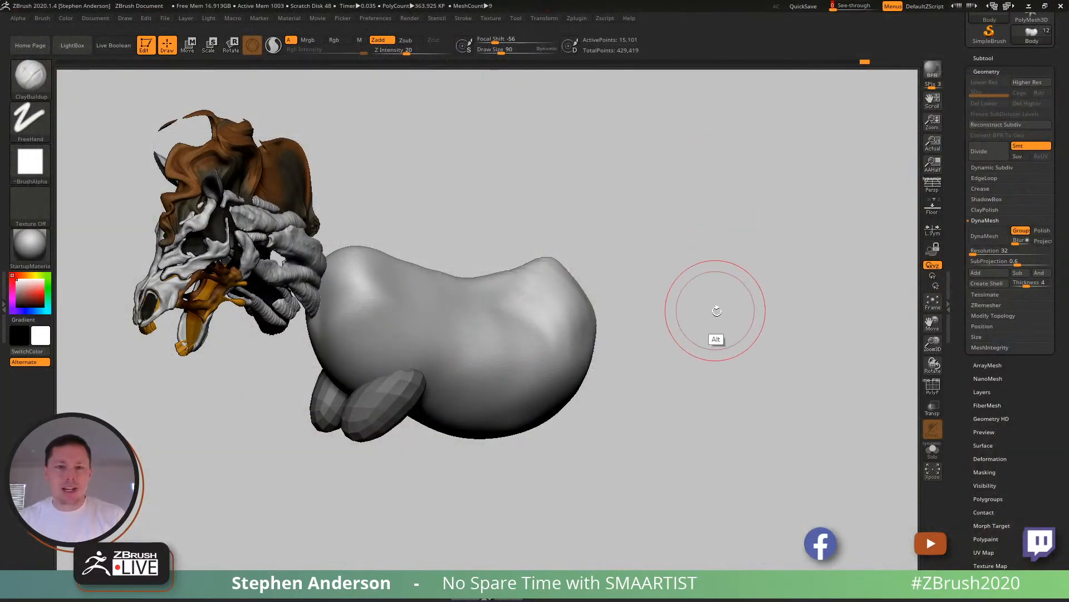
- Switch to Chrome and try to save the enlarged photo of the tan horse
{"action": "key", "text": "alt+Tab"}
{"action": "right_click", "coordinate": [796, 184]}
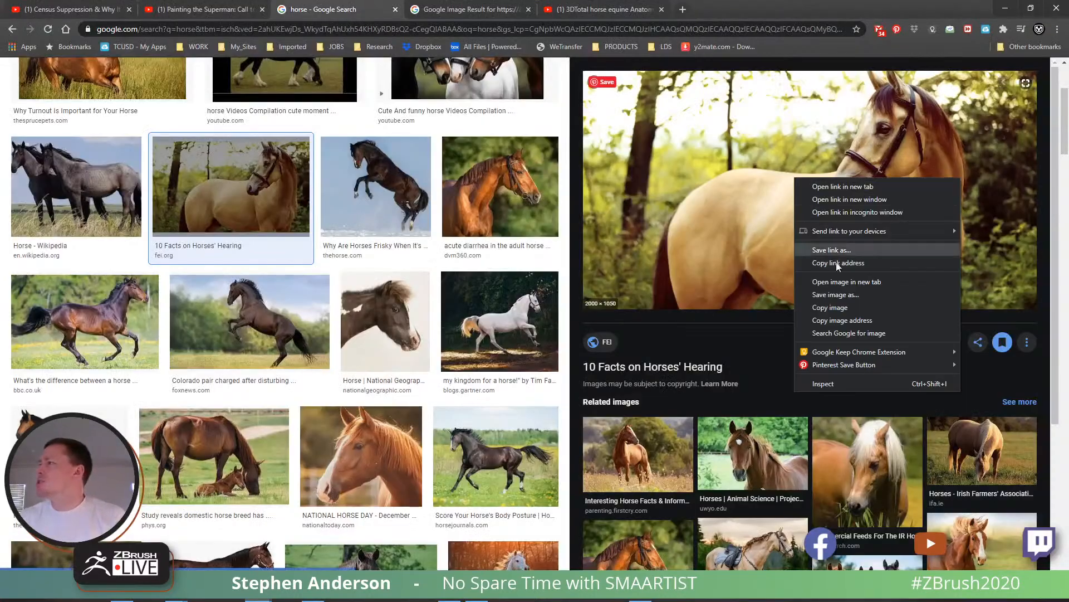
{"action": "left_click", "coordinate": [850, 293]}
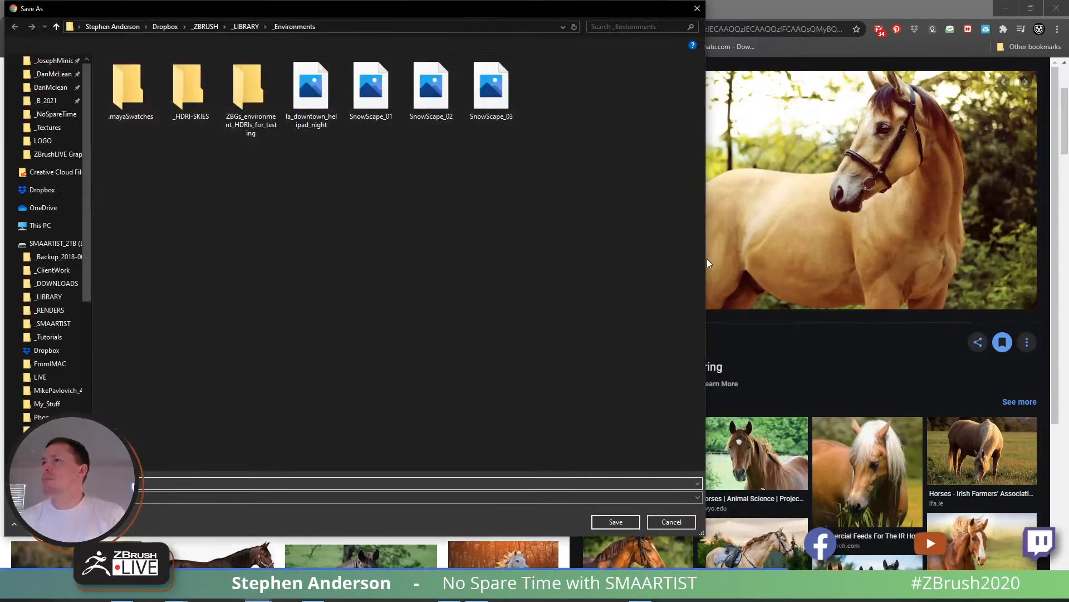
{"action": "left_click", "coordinate": [697, 8]}
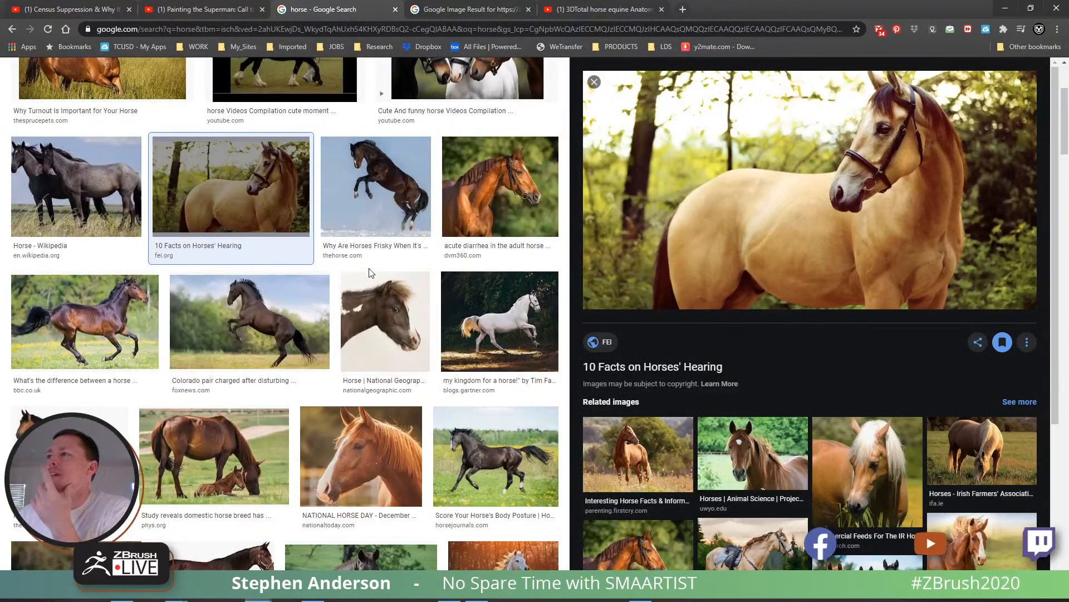
- Enlarge the "Why Turnout Is Important for Your Horse" photo and save it into the _NoSpareTime folder under its default name
{"action": "scroll", "coordinate": [390, 312], "scroll_direction": "up", "scroll_amount": 3}
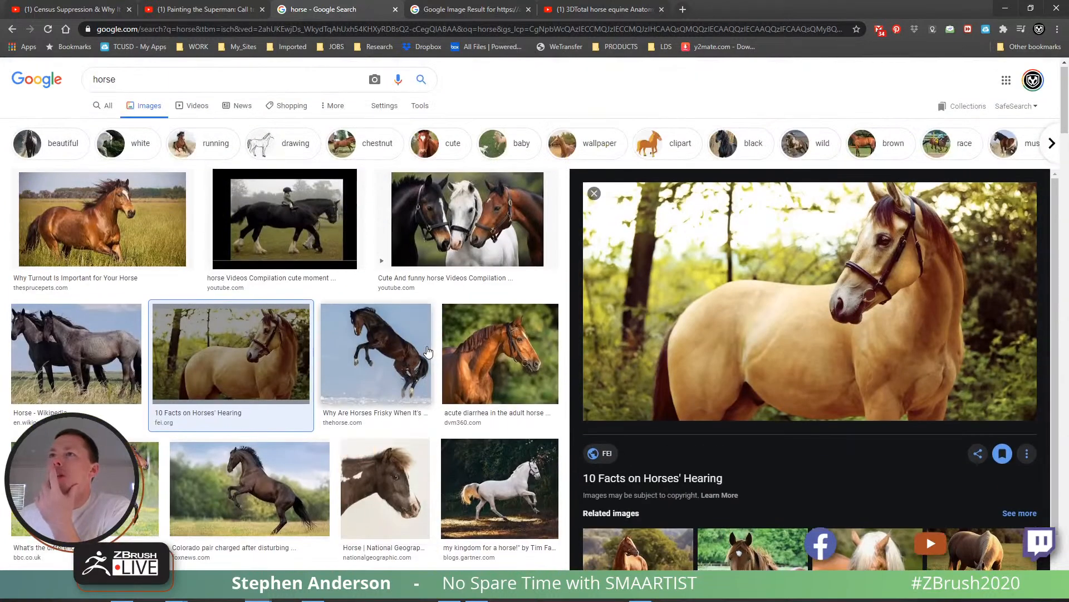
{"action": "left_click", "coordinate": [121, 239]}
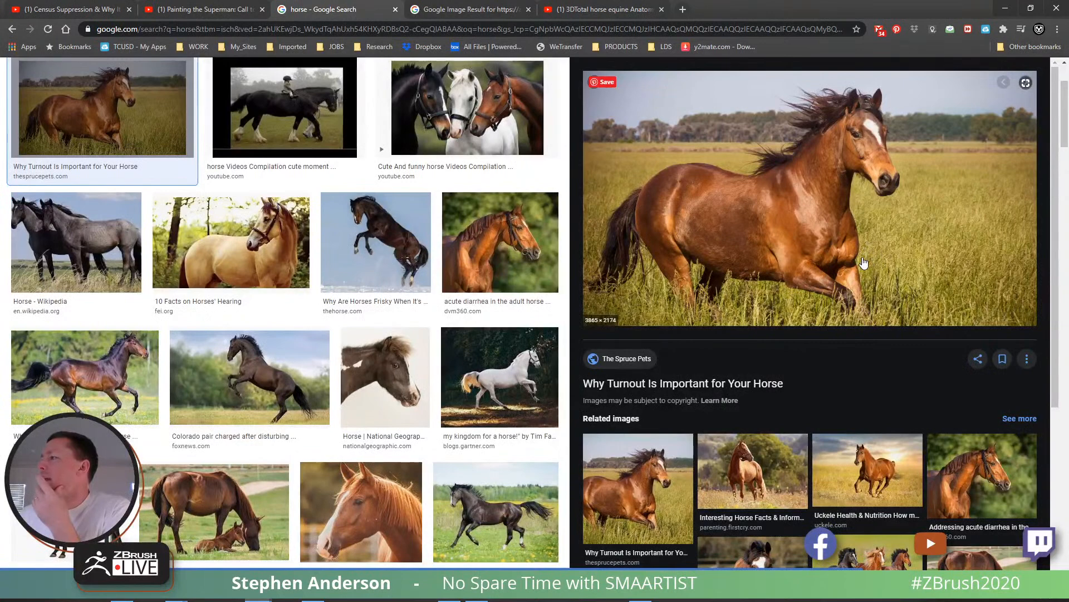
{"action": "right_click", "coordinate": [840, 262]}
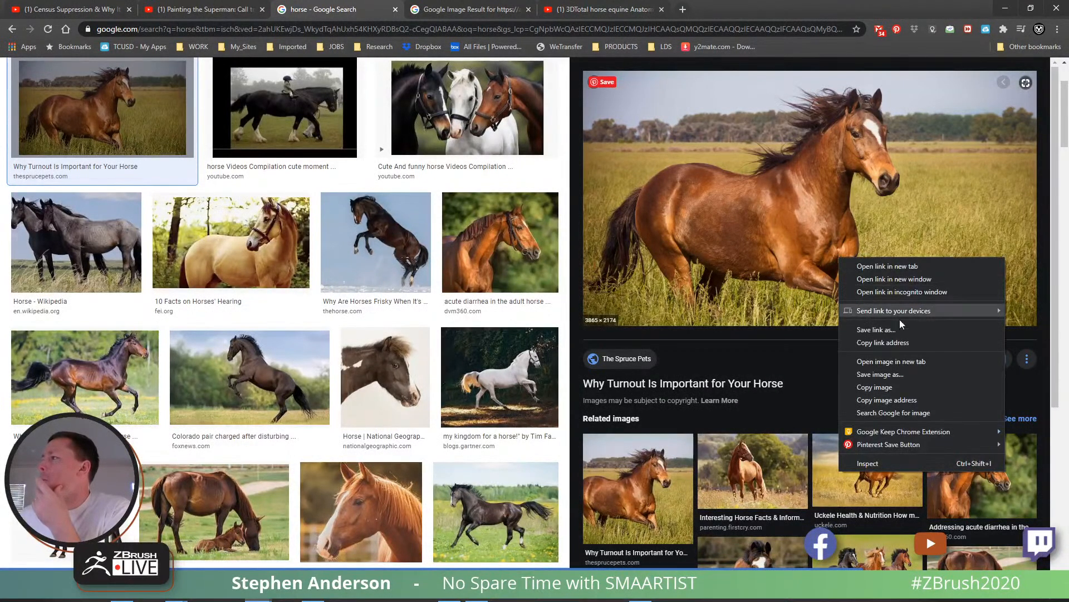
{"action": "left_click", "coordinate": [903, 374]}
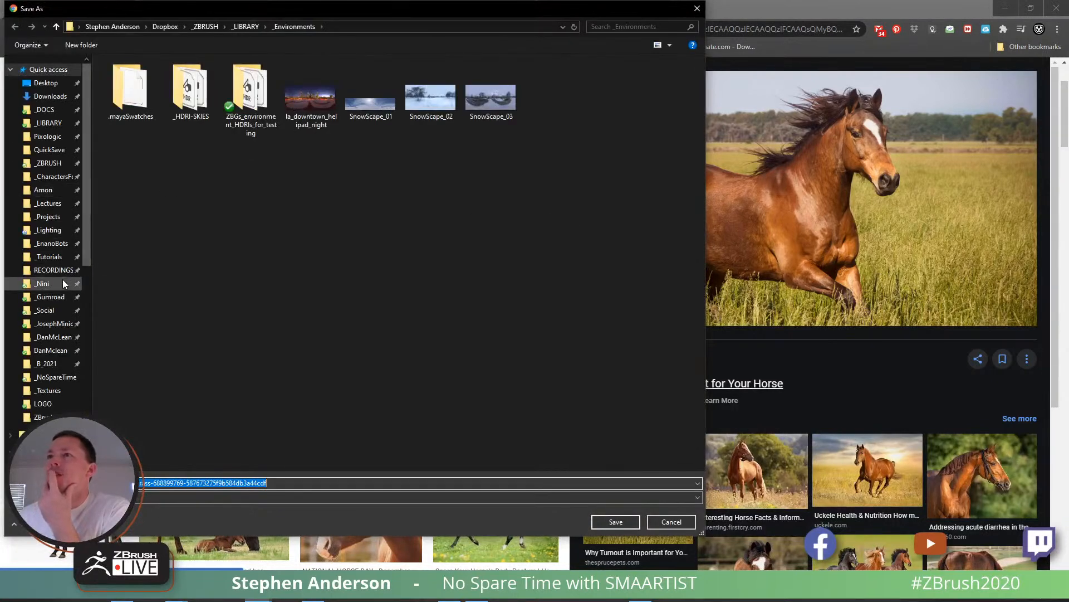
{"action": "left_click", "coordinate": [55, 377]}
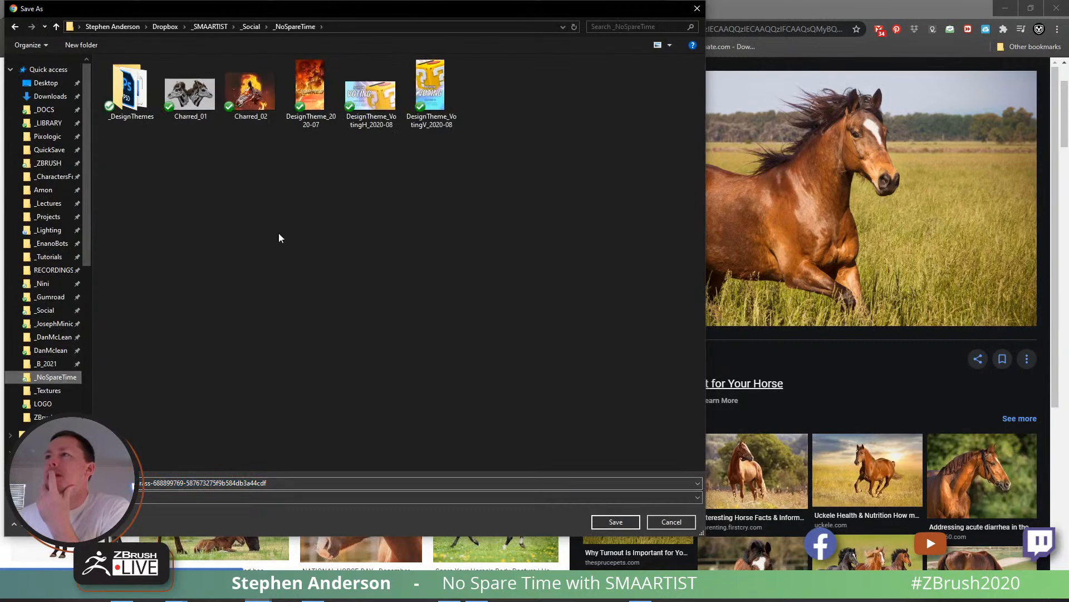
{"action": "left_click", "coordinate": [336, 479]}
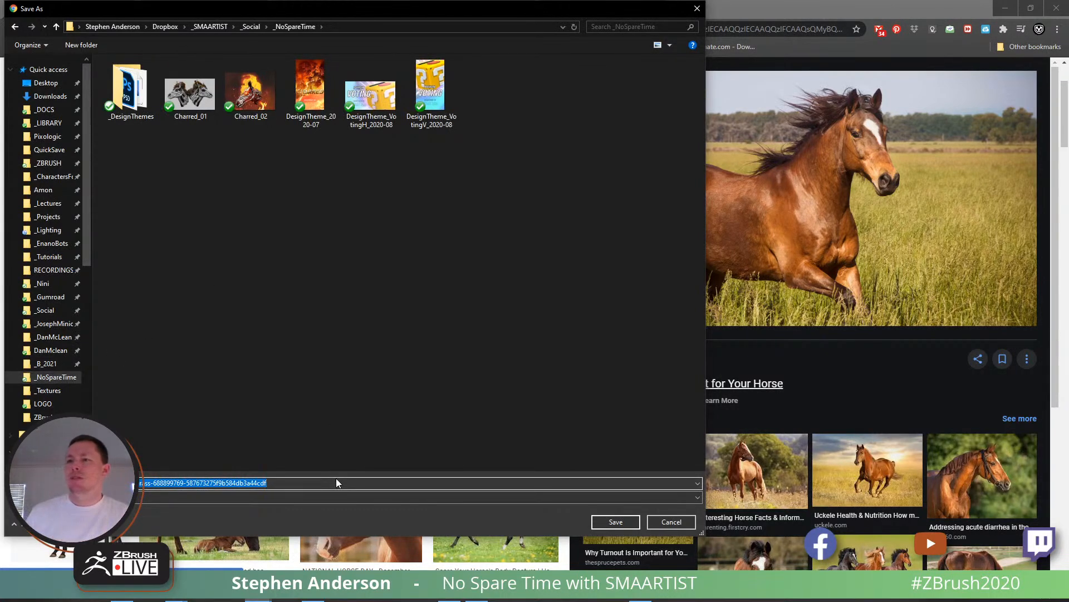
{"action": "left_click", "coordinate": [629, 522]}
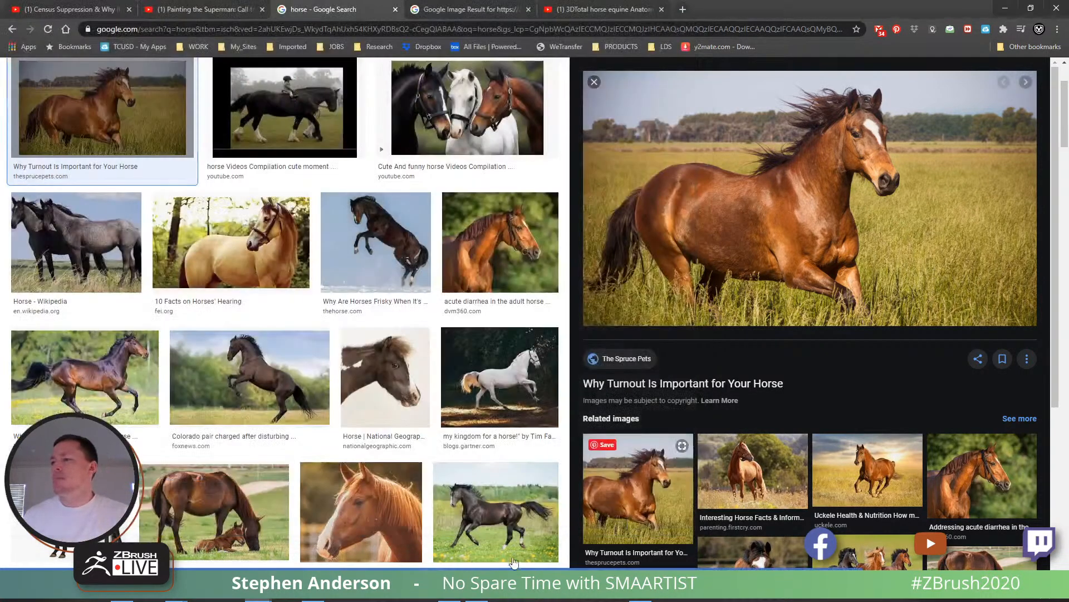
- Switch to ZBrush, import the saved galloping horse photo into Spotlight and place it scaled down above the sculpted head
{"action": "key", "text": "alt+Tab"}
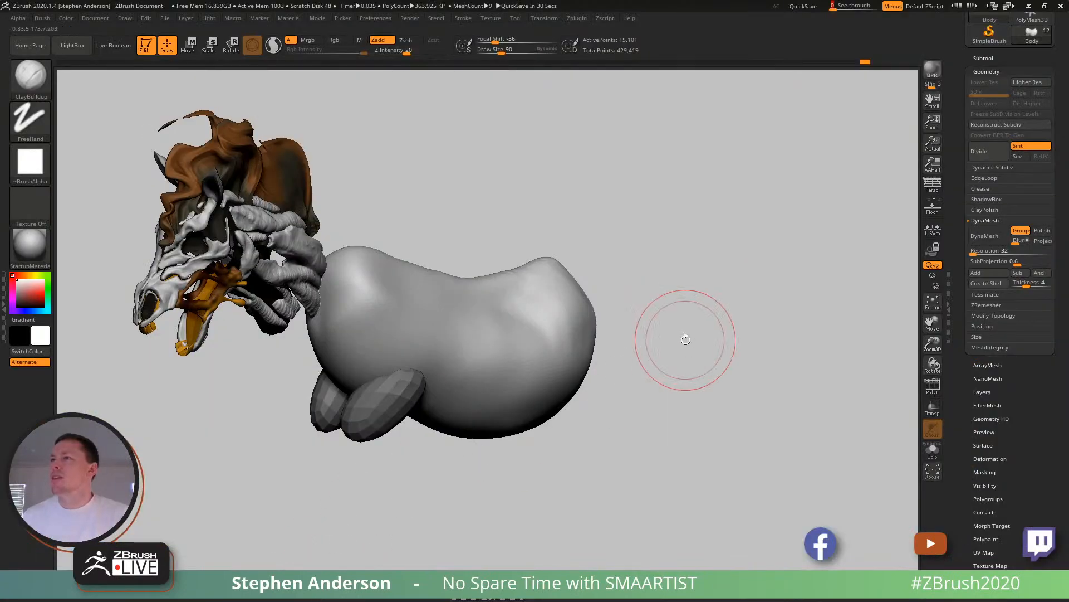
{"action": "left_click_drag", "start_coordinate": [681, 403], "coordinate": [853, 431], "text": "alt"}
{"action": "left_click", "coordinate": [492, 18]}
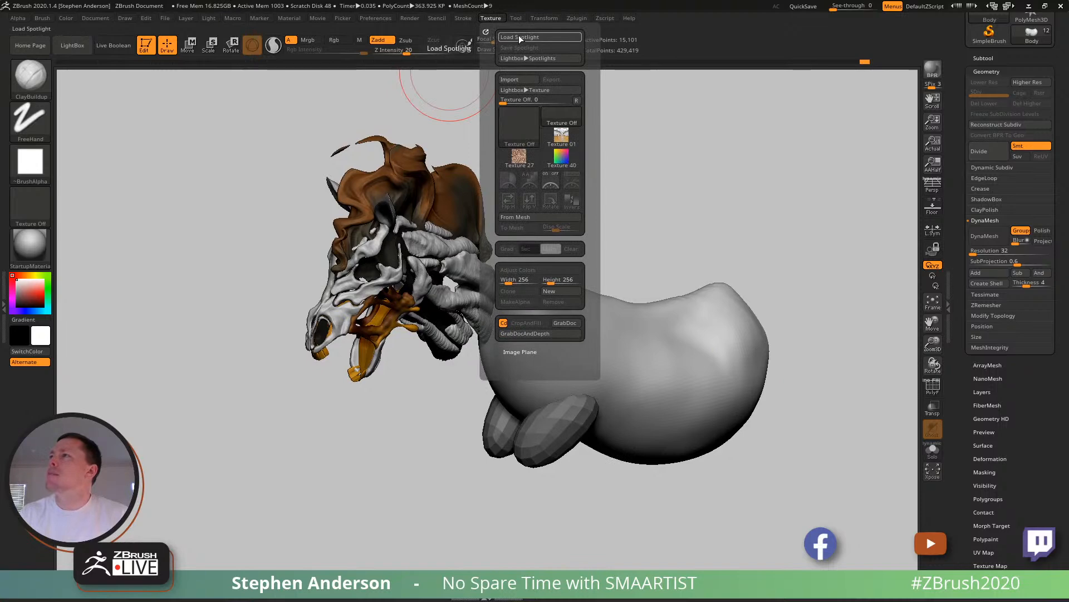
{"action": "left_click", "coordinate": [526, 79]}
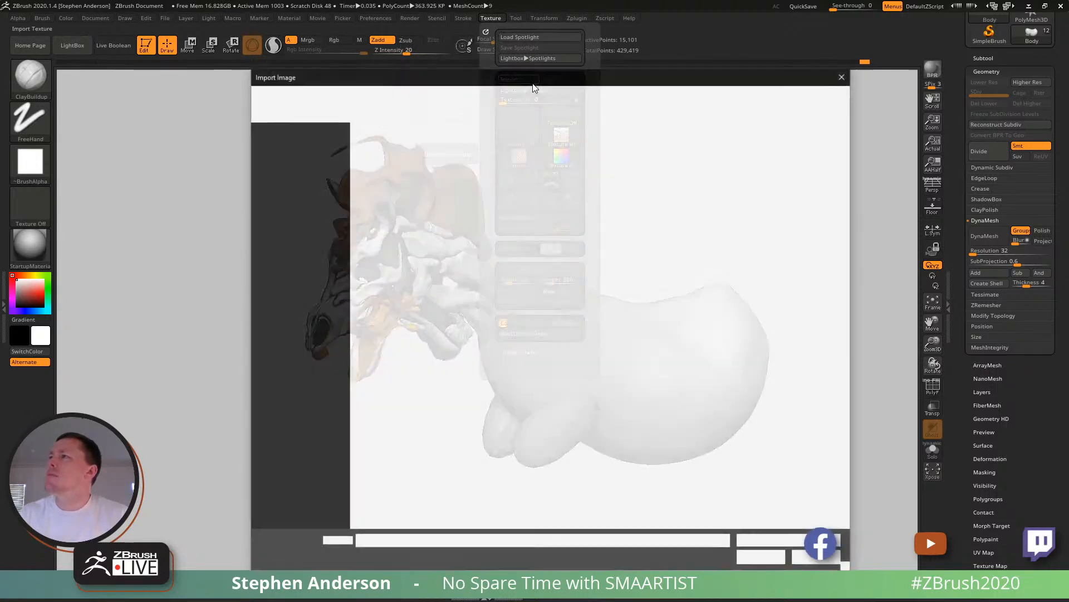
{"action": "double_click", "coordinate": [578, 246]}
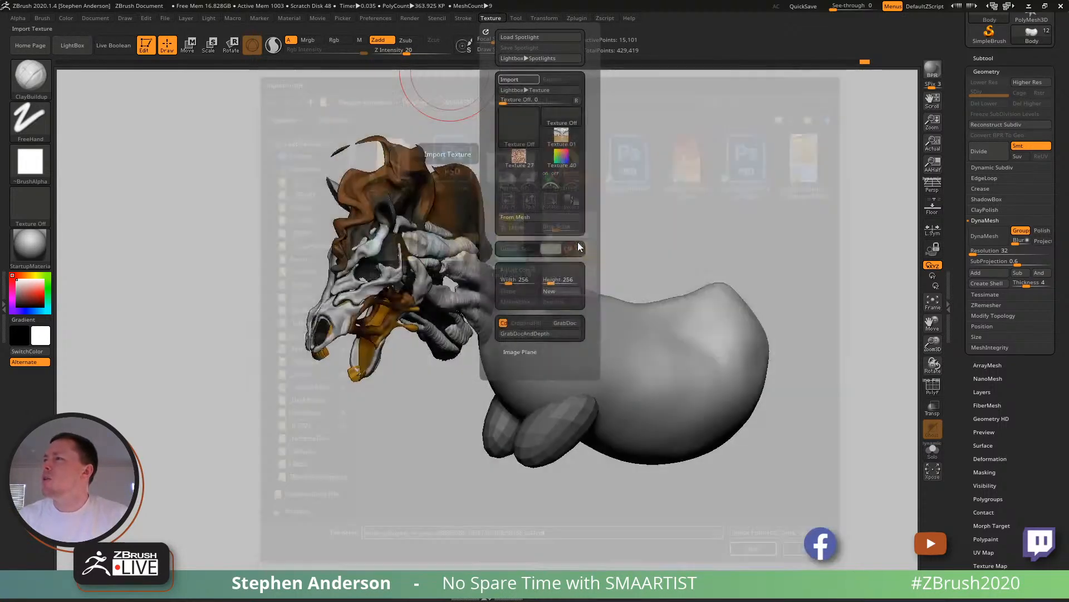
{"action": "left_click", "coordinate": [563, 196]}
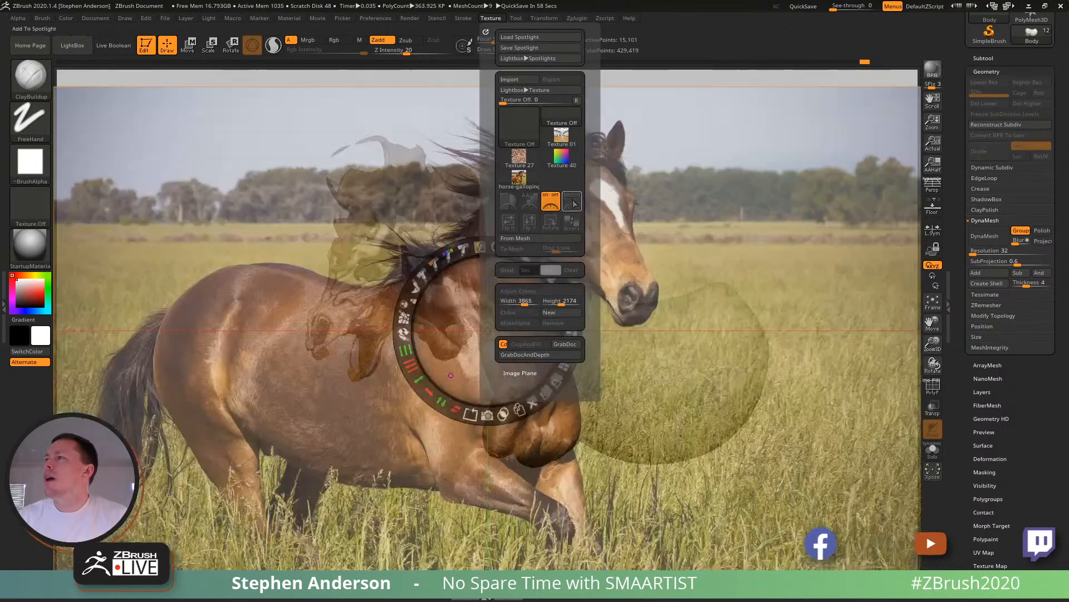
{"action": "left_click_drag", "start_coordinate": [513, 249], "coordinate": [273, 145]}
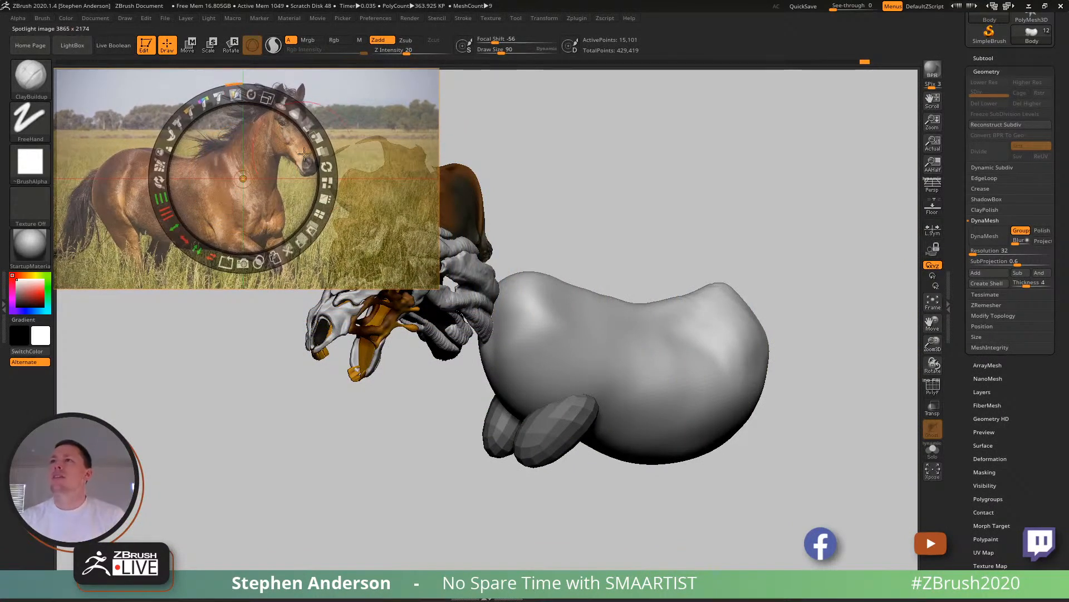
- Try to remove the photo's background by color in Spotlight with the Standard brush selected, and undo the removal
{"action": "key", "text": "b"}
{"action": "key", "text": "s"}
{"action": "key", "text": "t"}
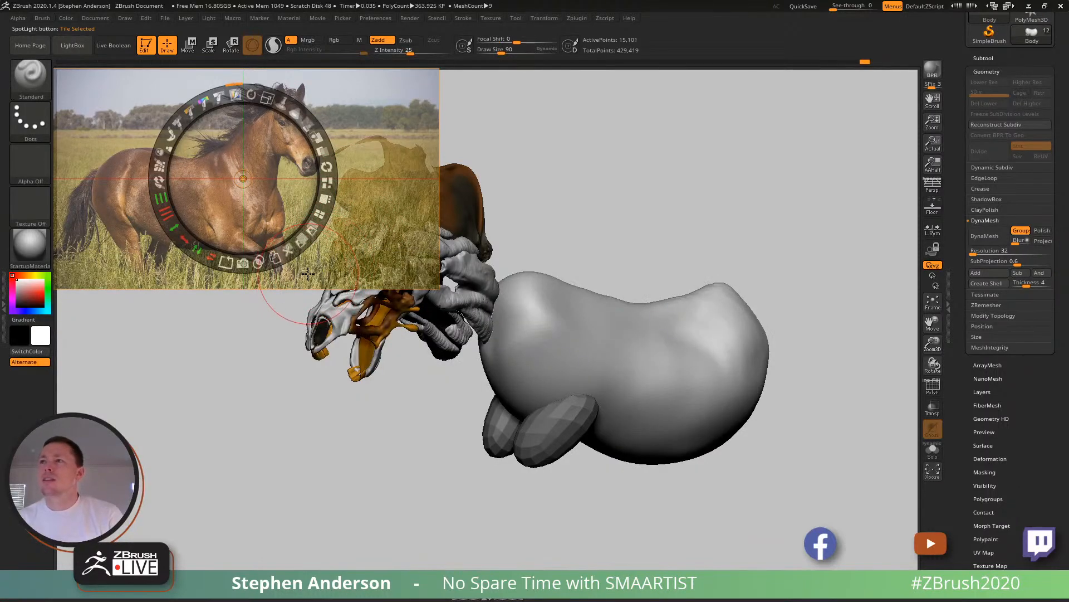
{"action": "key", "text": "ctrl"}
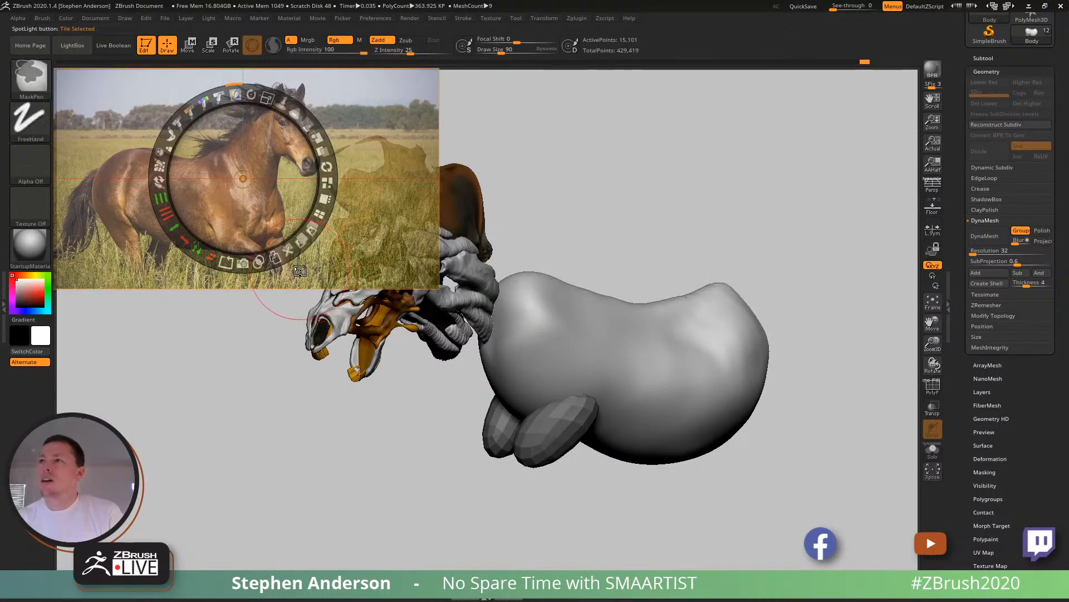
{"action": "left_click_drag", "start_coordinate": [357, 313], "coordinate": [384, 329], "text": "ctrl"}
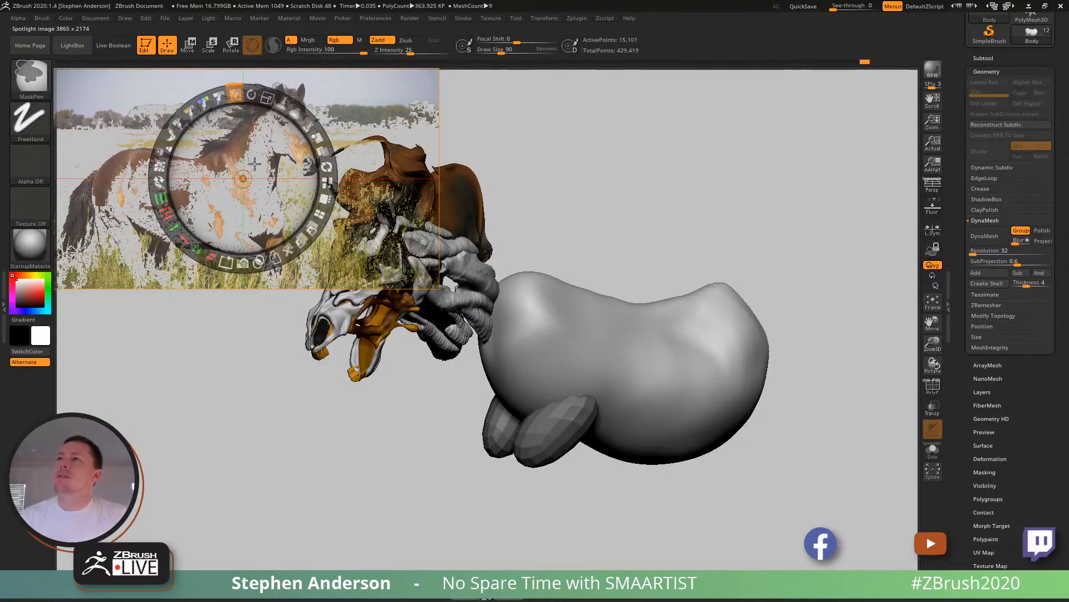
{"action": "left_click_drag", "start_coordinate": [258, 160], "coordinate": [227, 332], "text": "ctrl"}
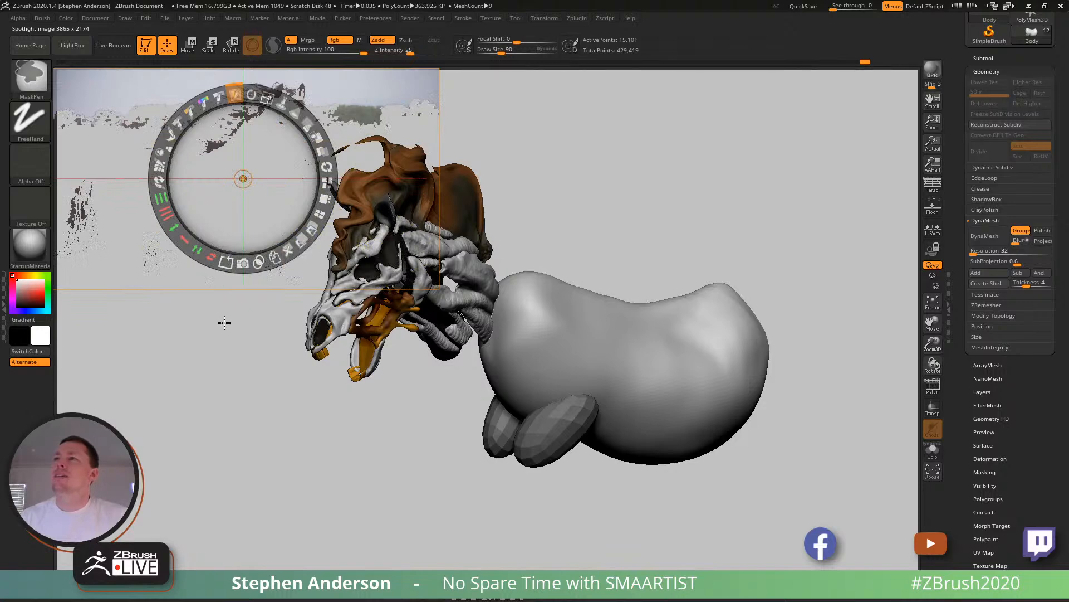
{"action": "key", "text": "ctrl+z"}
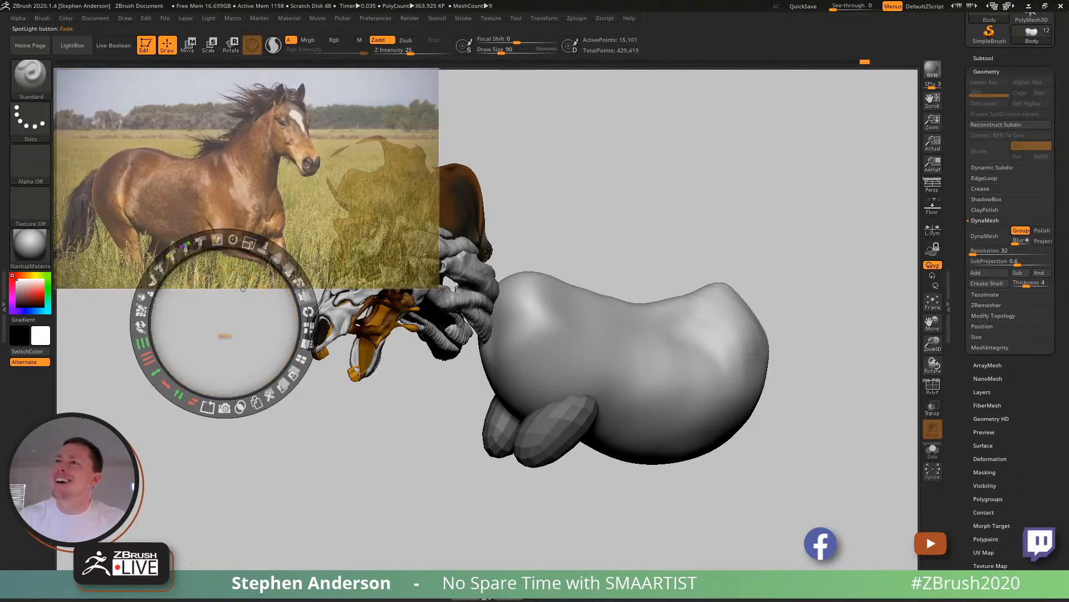
- Make the Spotlight horse photo fully opaque, leave Spotlight editing and open the brush's sample settings
{"action": "left_click_drag", "start_coordinate": [291, 268], "coordinate": [312, 358]}
{"action": "key", "text": "z"}
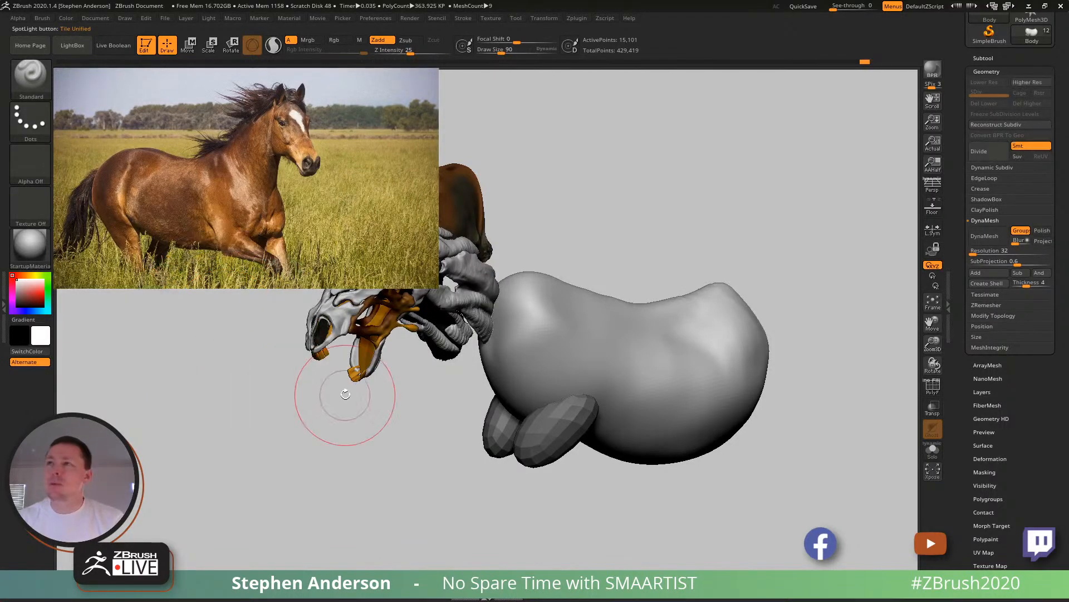
{"action": "left_click", "coordinate": [43, 18]}
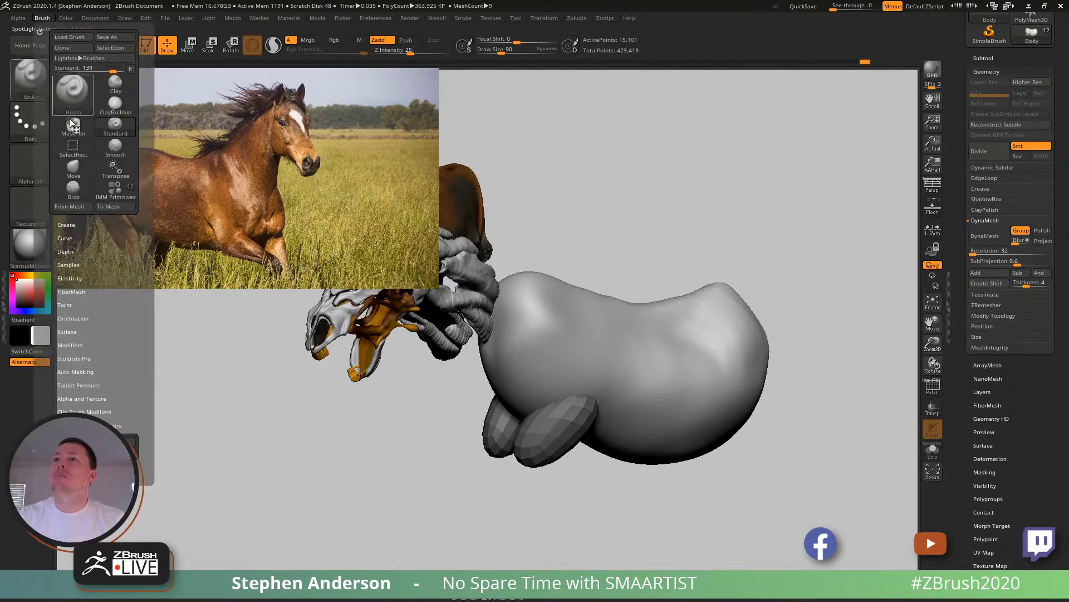
{"action": "left_click", "coordinate": [71, 266]}
- Reshape the torso's underside, flank and shoulder area with the Move brush, adjusting its draw size to fit the forms
{"action": "mouse_move", "coordinate": [637, 327]}
{"action": "right_mouse_down", "text": "alt"}
{"action": "mouse_move", "coordinate": [752, 377]}
{"action": "mouse_move", "coordinate": [595, 355]}
{"action": "mouse_move", "coordinate": [597, 342]}
{"action": "mouse_move", "coordinate": [639, 420]}
{"action": "mouse_move", "coordinate": [544, 327]}
{"action": "mouse_move", "coordinate": [534, 336]}
{"action": "mouse_move", "coordinate": [559, 360]}
{"action": "right_mouse_up", "text": "alt"}
{"action": "key", "text": "s"}
{"action": "left_click_drag", "start_coordinate": [522, 399], "coordinate": [528, 397]}
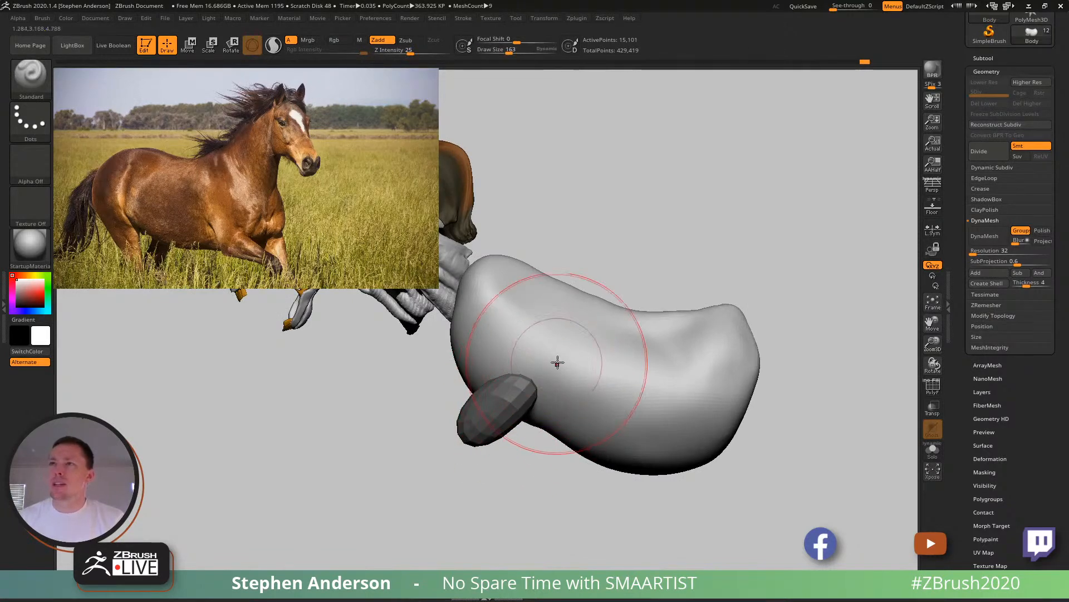
{"action": "key", "text": "b"}
{"action": "key", "text": "m"}
{"action": "key", "text": "v"}
{"action": "key", "text": "s"}
{"action": "mouse_move", "coordinate": [566, 423]}
{"action": "left_mouse_down"}
{"action": "mouse_move", "coordinate": [599, 431]}
{"action": "mouse_move", "coordinate": [508, 425]}
{"action": "left_mouse_up"}
{"action": "left_click_drag", "start_coordinate": [597, 431], "coordinate": [576, 441], "text": "shift"}
{"action": "left_click_drag", "start_coordinate": [670, 397], "coordinate": [643, 421], "text": "shift"}
{"action": "left_click_drag", "start_coordinate": [491, 299], "coordinate": [493, 310], "text": "shift"}
{"action": "right_click_drag", "start_coordinate": [676, 365], "coordinate": [650, 389]}
- Build up clay along the shoulder and ribcage with the ClayBuildup brush at draw sizes 188 and 135
{"action": "key", "text": "b"}
{"action": "key", "text": "c"}
{"action": "key", "text": "b"}
{"action": "key", "text": "s"}
{"action": "mouse_move", "coordinate": [595, 310]}
{"action": "left_mouse_down"}
{"action": "mouse_move", "coordinate": [579, 310]}
{"action": "mouse_move", "coordinate": [603, 381]}
{"action": "left_mouse_up"}
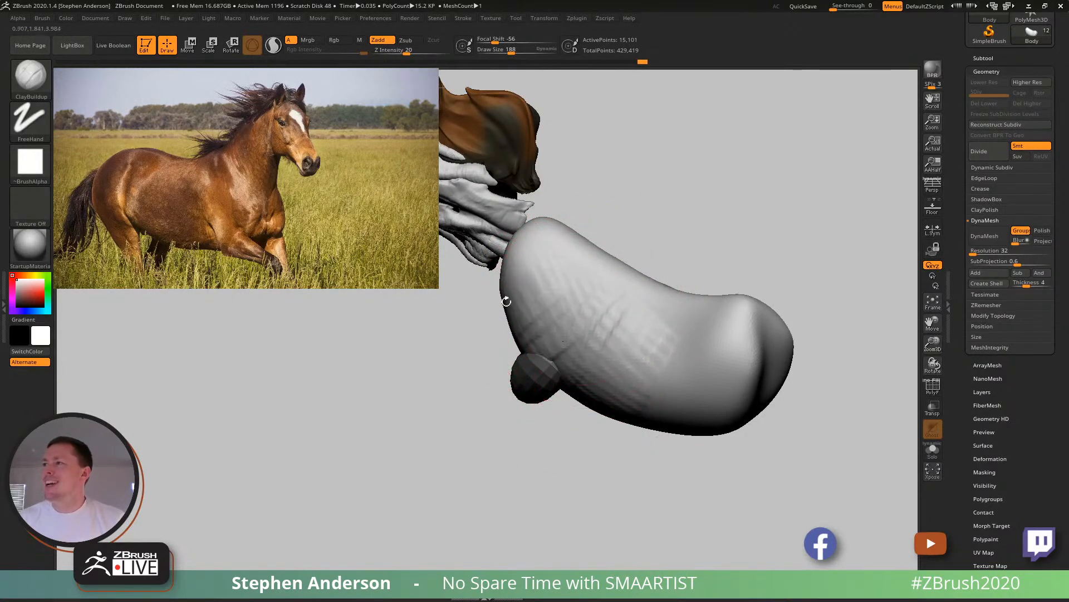
{"action": "mouse_move", "coordinate": [543, 298]}
{"action": "right_mouse_down"}
{"action": "mouse_move", "coordinate": [566, 267]}
{"action": "mouse_move", "coordinate": [562, 328]}
{"action": "mouse_move", "coordinate": [589, 377]}
{"action": "mouse_move", "coordinate": [583, 369]}
{"action": "right_mouse_up"}
{"action": "right_click_drag", "start_coordinate": [586, 435], "coordinate": [639, 436], "text": "alt"}
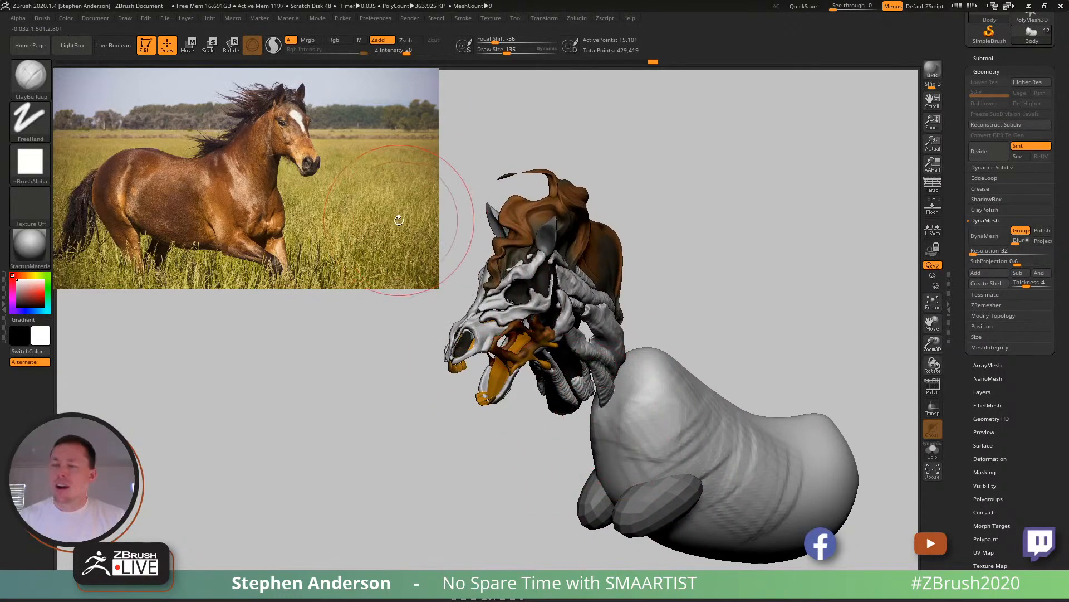
- Resume Spotlight editing of the horse photo with the Standard brush and set the active color to black
{"action": "key", "text": "z"}
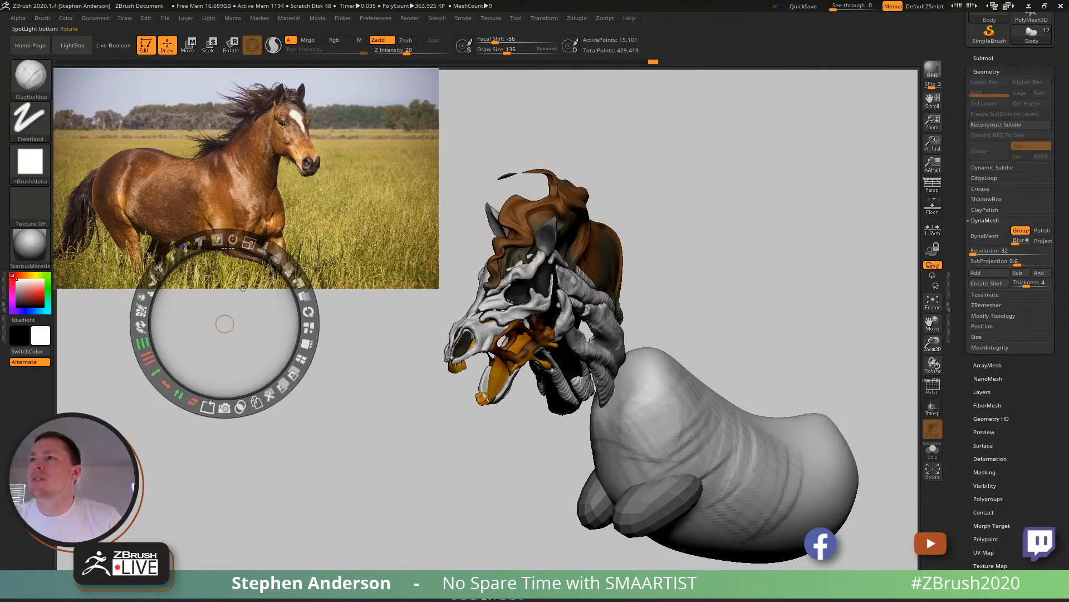
{"action": "key", "text": "b"}
{"action": "key", "text": "s"}
{"action": "key", "text": "t"}
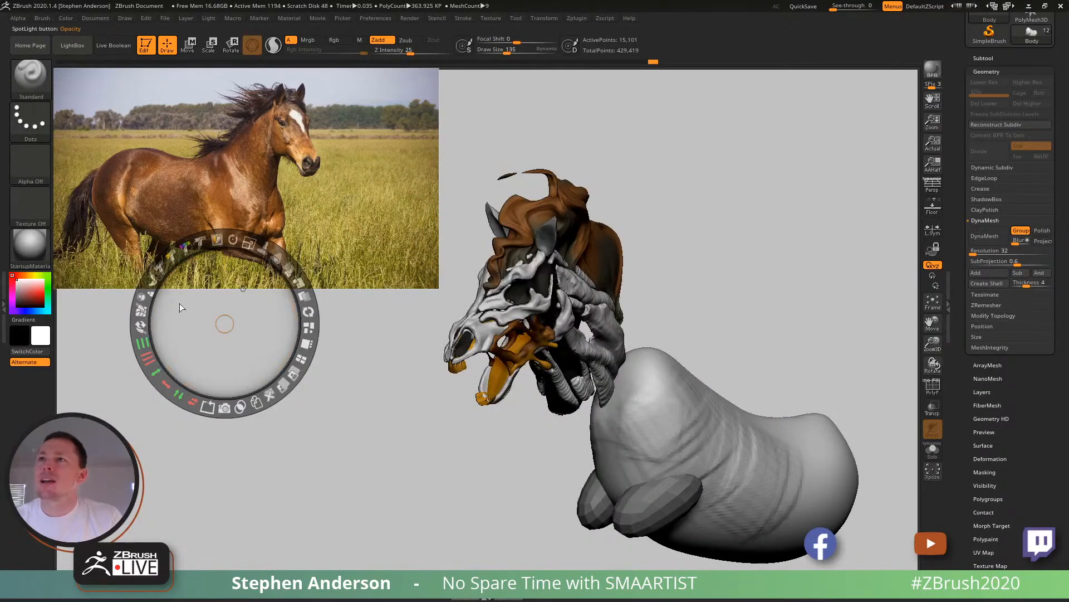
{"action": "left_click", "coordinate": [19, 303]}
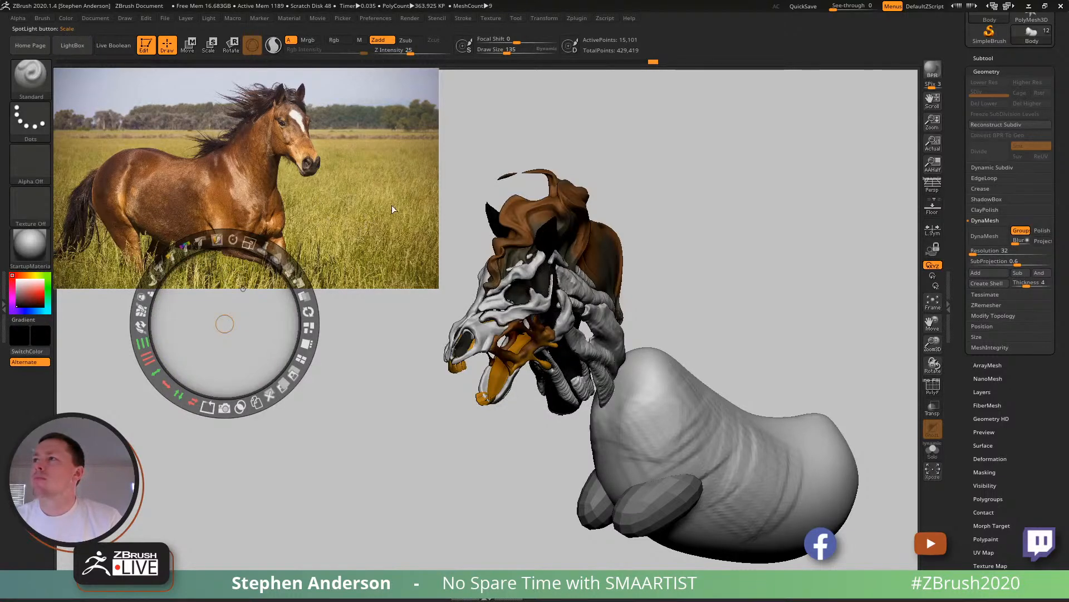
- Paint out a first patch of background above and ahead of the horse in the Spotlight photo with black
{"action": "left_click", "coordinate": [361, 218]}
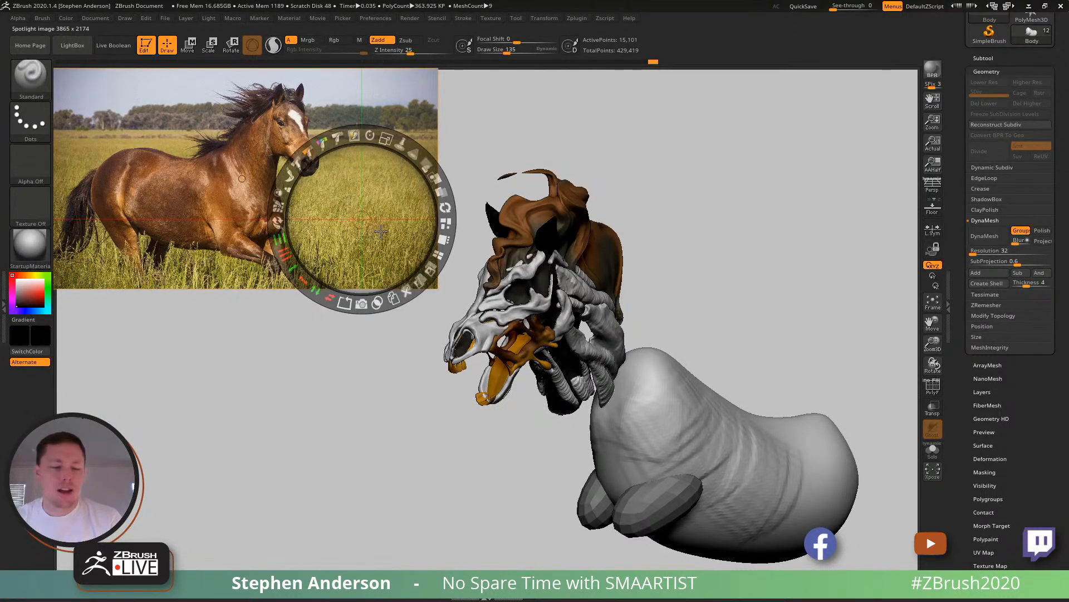
{"action": "left_click_drag", "start_coordinate": [355, 144], "coordinate": [359, 150]}
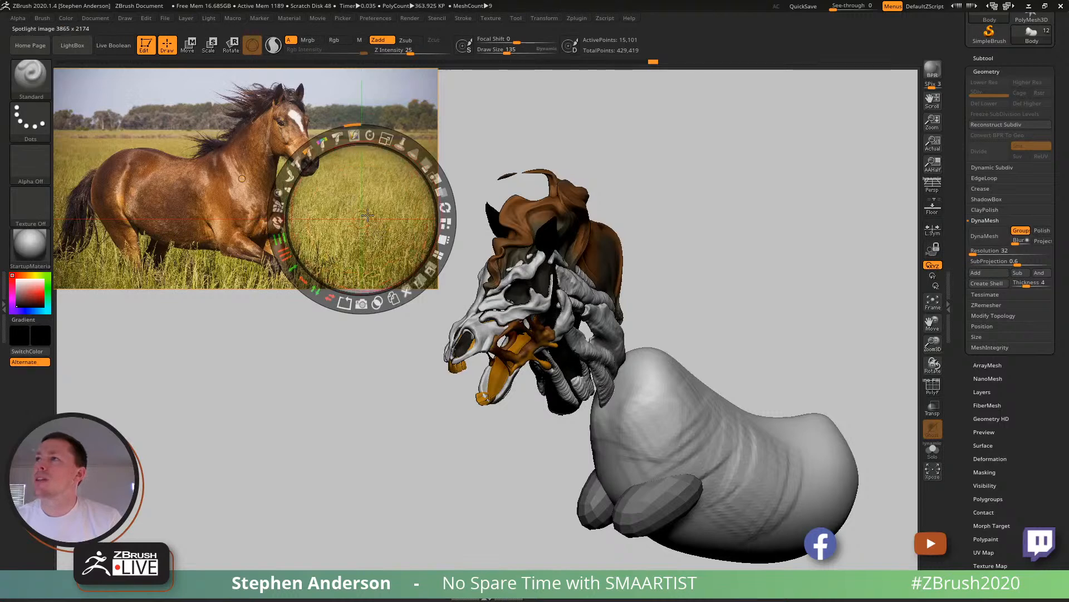
{"action": "mouse_move", "coordinate": [425, 120]}
{"action": "left_mouse_down"}
{"action": "mouse_move", "coordinate": [419, 82]}
{"action": "mouse_move", "coordinate": [420, 100]}
{"action": "left_mouse_up"}
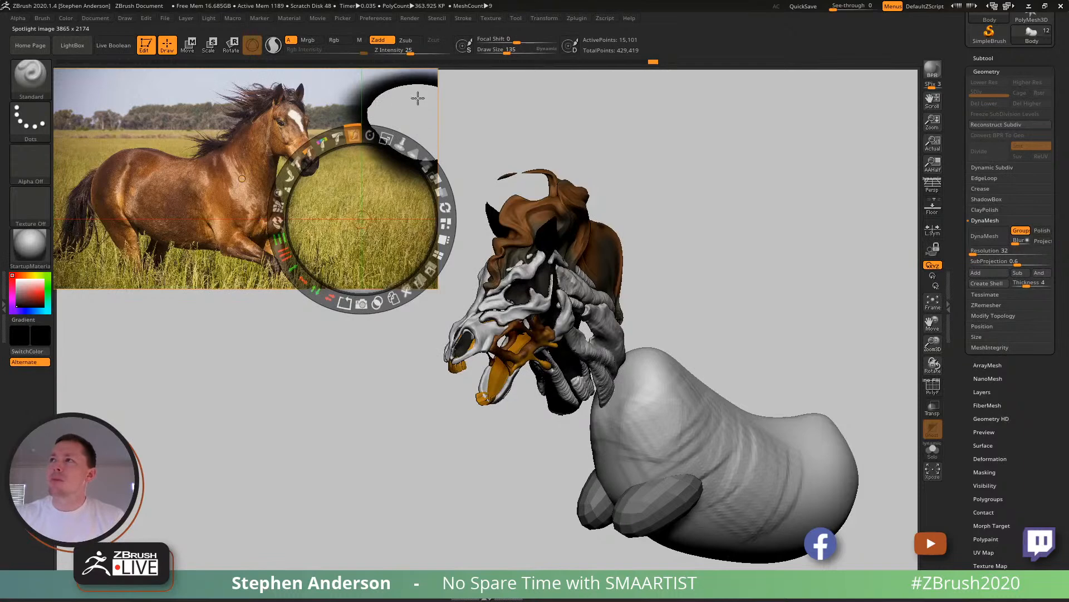
{"action": "left_click_drag", "start_coordinate": [361, 220], "coordinate": [90, 260]}
- Set the draw size to 15 and erase the photo's background in front of the horse's head, chest and foreleg
{"action": "key", "text": "s"}
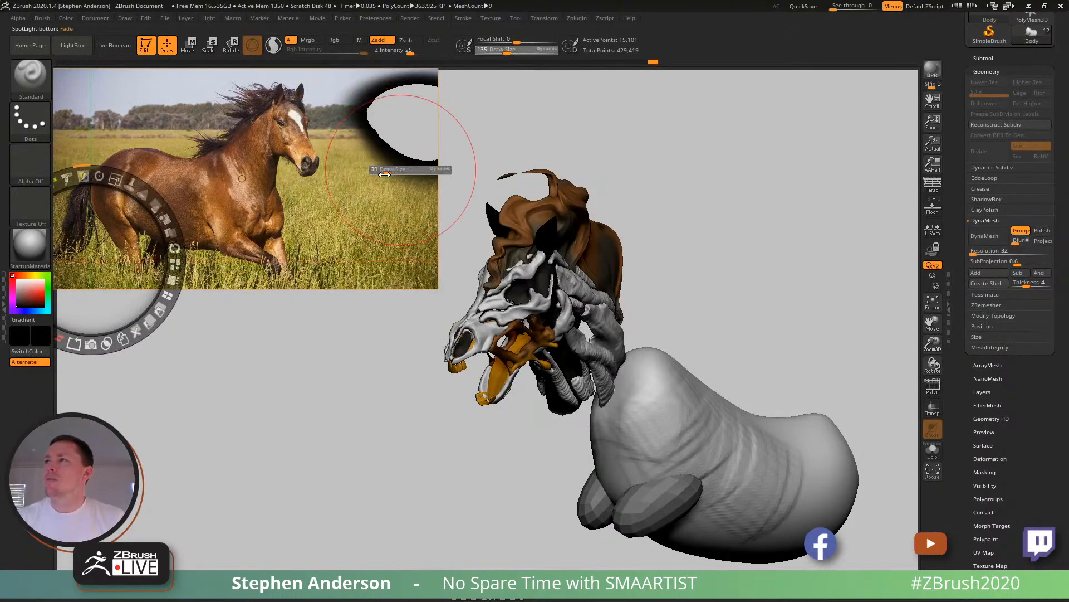
{"action": "mouse_move", "coordinate": [382, 177]}
{"action": "left_mouse_down"}
{"action": "mouse_move", "coordinate": [380, 190]}
{"action": "mouse_move", "coordinate": [382, 153]}
{"action": "mouse_move", "coordinate": [413, 197]}
{"action": "mouse_move", "coordinate": [413, 179]}
{"action": "mouse_move", "coordinate": [436, 184]}
{"action": "mouse_move", "coordinate": [439, 288]}
{"action": "mouse_move", "coordinate": [413, 214]}
{"action": "mouse_move", "coordinate": [434, 289]}
{"action": "left_mouse_up"}
{"action": "mouse_move", "coordinate": [429, 247]}
{"action": "left_mouse_down"}
{"action": "mouse_move", "coordinate": [401, 222]}
{"action": "mouse_move", "coordinate": [413, 304]}
{"action": "mouse_move", "coordinate": [383, 229]}
{"action": "mouse_move", "coordinate": [404, 303]}
{"action": "mouse_move", "coordinate": [351, 256]}
{"action": "mouse_move", "coordinate": [316, 265]}
{"action": "mouse_move", "coordinate": [366, 231]}
{"action": "mouse_move", "coordinate": [310, 211]}
{"action": "left_mouse_up"}
{"action": "left_click_drag", "start_coordinate": [307, 310], "coordinate": [320, 279]}
{"action": "mouse_move", "coordinate": [341, 240]}
{"action": "left_mouse_down"}
{"action": "mouse_move", "coordinate": [356, 241]}
{"action": "mouse_move", "coordinate": [364, 192]}
{"action": "mouse_move", "coordinate": [317, 206]}
{"action": "mouse_move", "coordinate": [303, 195]}
{"action": "mouse_move", "coordinate": [326, 189]}
{"action": "mouse_move", "coordinate": [334, 144]}
{"action": "mouse_move", "coordinate": [316, 76]}
{"action": "mouse_move", "coordinate": [333, 89]}
{"action": "mouse_move", "coordinate": [365, 173]}
{"action": "mouse_move", "coordinate": [359, 186]}
{"action": "left_mouse_up"}
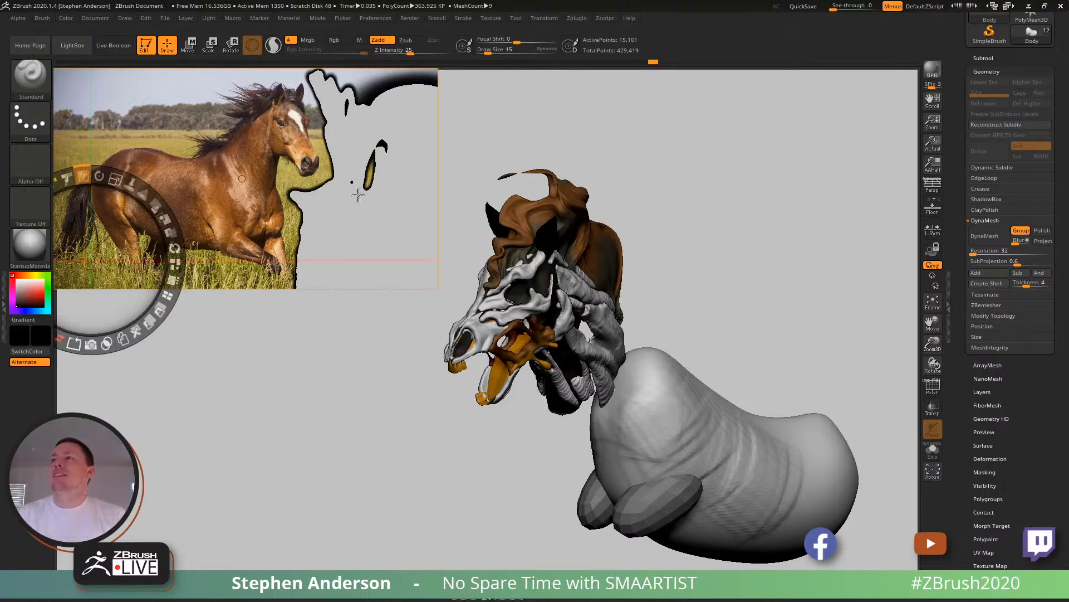
{"action": "mouse_move", "coordinate": [374, 82]}
{"action": "left_mouse_down"}
{"action": "mouse_move", "coordinate": [361, 97]}
{"action": "mouse_move", "coordinate": [420, 70]}
{"action": "left_mouse_up"}
{"action": "left_click_drag", "start_coordinate": [340, 75], "coordinate": [311, 67]}
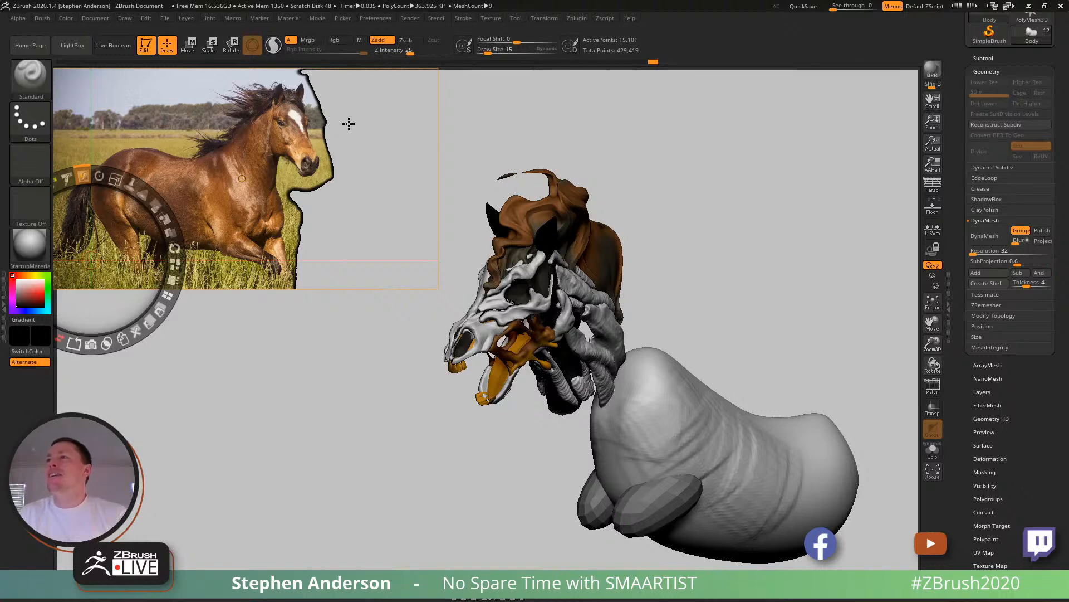
- Erase the sky and field above the horse's back, tighten the cutout around its outline, and leave Spotlight editing
{"action": "mouse_move", "coordinate": [222, 69]}
{"action": "left_mouse_down"}
{"action": "mouse_move", "coordinate": [175, 92]}
{"action": "mouse_move", "coordinate": [130, 95]}
{"action": "mouse_move", "coordinate": [98, 89]}
{"action": "mouse_move", "coordinate": [88, 74]}
{"action": "left_mouse_up"}
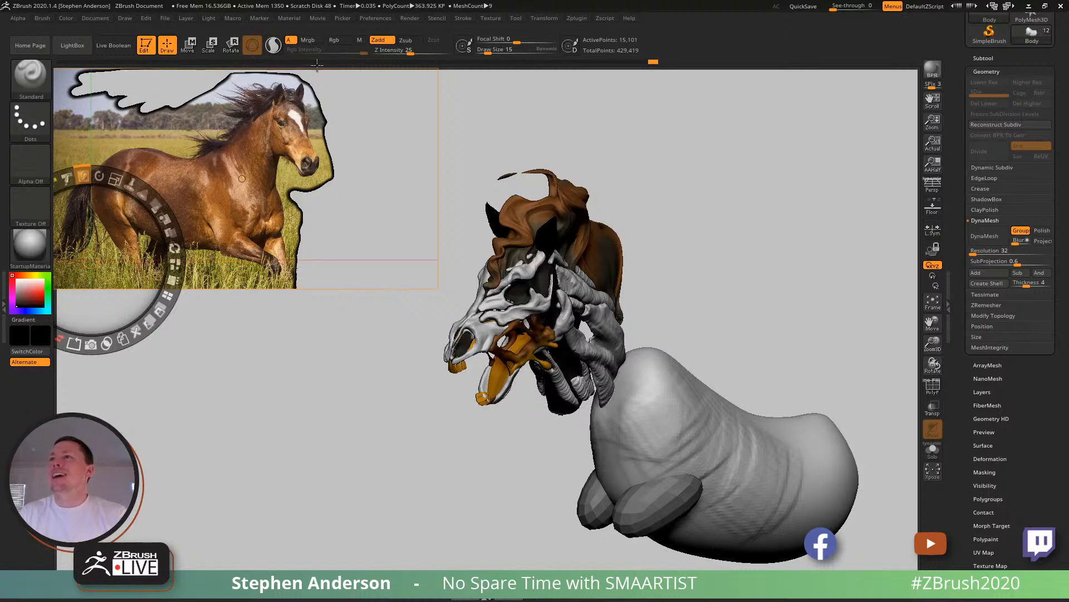
{"action": "mouse_move", "coordinate": [191, 119]}
{"action": "left_mouse_down"}
{"action": "mouse_move", "coordinate": [171, 141]}
{"action": "mouse_move", "coordinate": [92, 137]}
{"action": "mouse_move", "coordinate": [59, 153]}
{"action": "mouse_move", "coordinate": [149, 91]}
{"action": "mouse_move", "coordinate": [65, 120]}
{"action": "mouse_move", "coordinate": [81, 91]}
{"action": "left_mouse_up"}
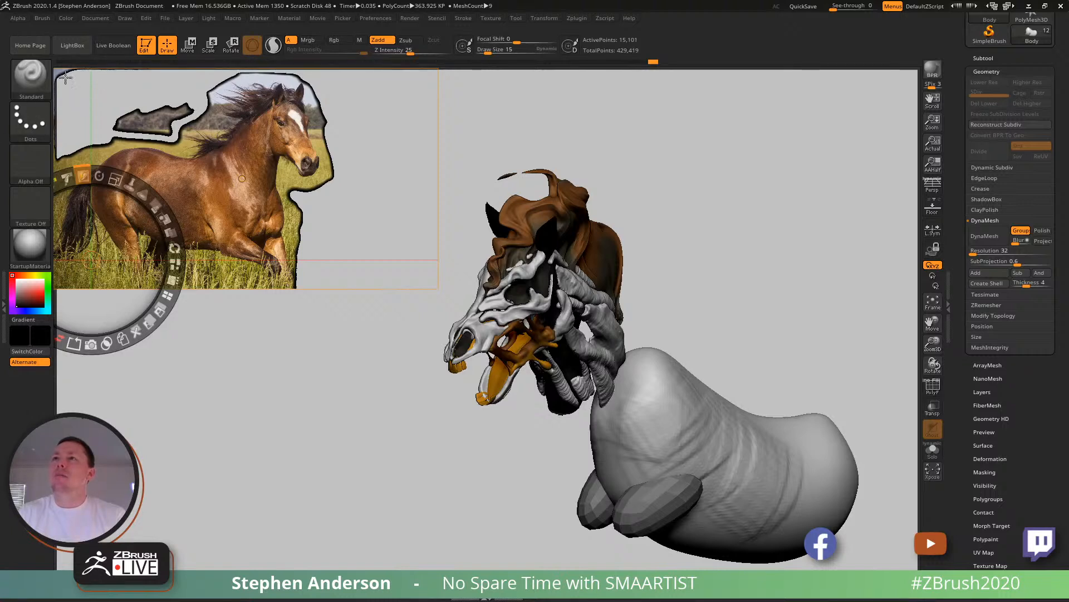
{"action": "left_click_drag", "start_coordinate": [117, 121], "coordinate": [188, 104]}
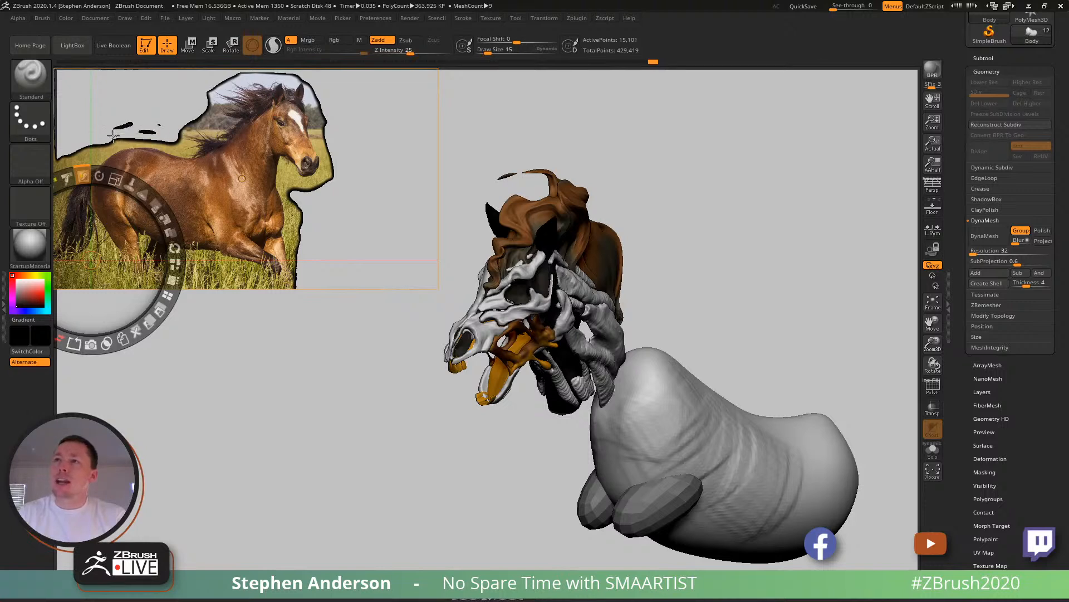
{"action": "left_click_drag", "start_coordinate": [106, 142], "coordinate": [47, 170]}
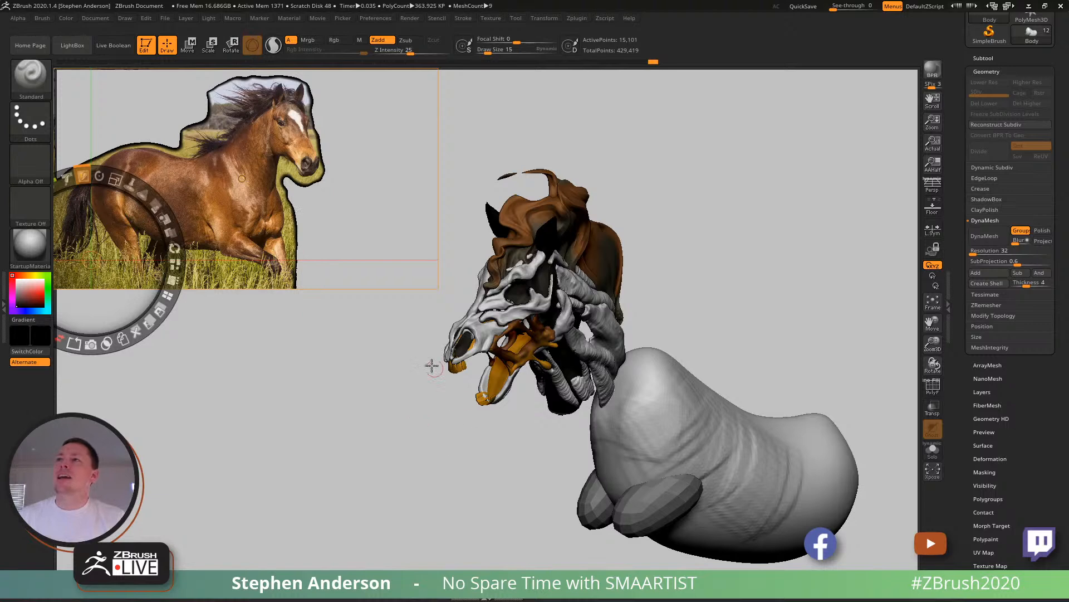
{"action": "key", "text": "z"}
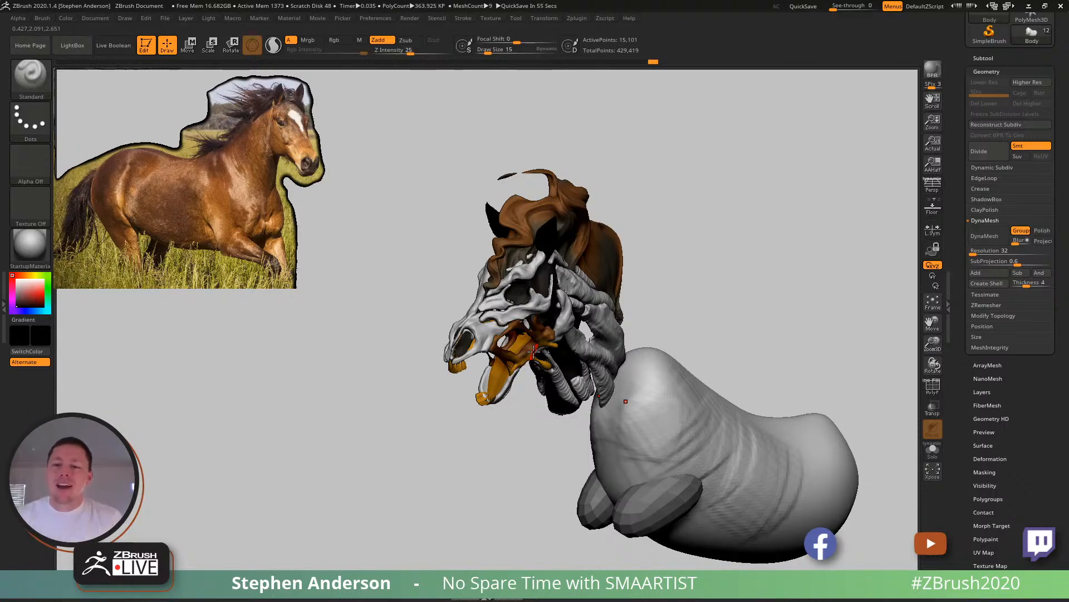
- Build up and smooth the torso's hindquarters with the ClayBuildup brush at draw size 109, undoing the last stroke
{"action": "mouse_move", "coordinate": [711, 288]}
{"action": "left_mouse_down"}
{"action": "mouse_move", "coordinate": [726, 275]}
{"action": "mouse_move", "coordinate": [715, 271]}
{"action": "left_mouse_up"}
{"action": "mouse_move", "coordinate": [717, 312]}
{"action": "left_mouse_down", "text": "alt"}
{"action": "mouse_move", "coordinate": [629, 314]}
{"action": "mouse_move", "coordinate": [640, 289]}
{"action": "left_mouse_up", "text": "alt"}
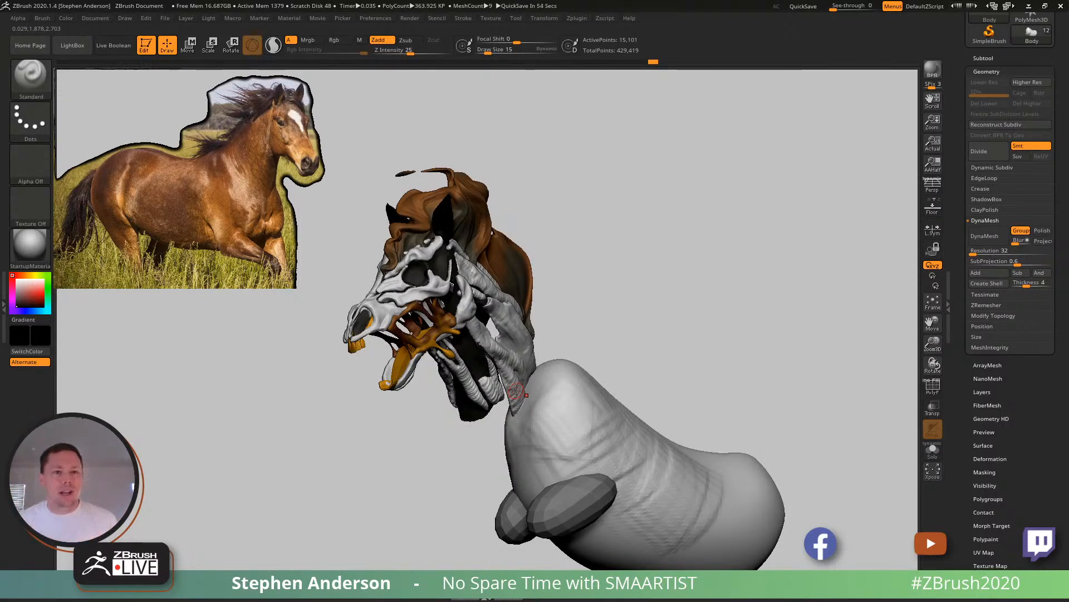
{"action": "right_click_drag", "start_coordinate": [500, 379], "coordinate": [574, 384]}
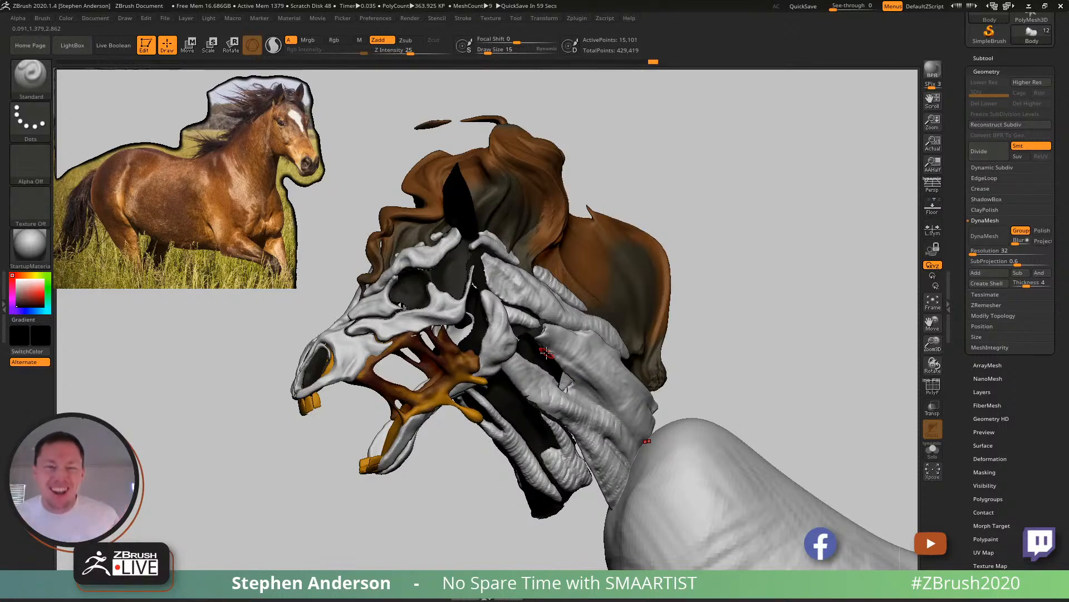
{"action": "right_click_drag", "start_coordinate": [553, 333], "coordinate": [643, 281]}
{"action": "right_click_drag", "start_coordinate": [650, 326], "coordinate": [469, 325]}
{"action": "right_click_drag", "start_coordinate": [577, 406], "coordinate": [525, 356], "text": "alt"}
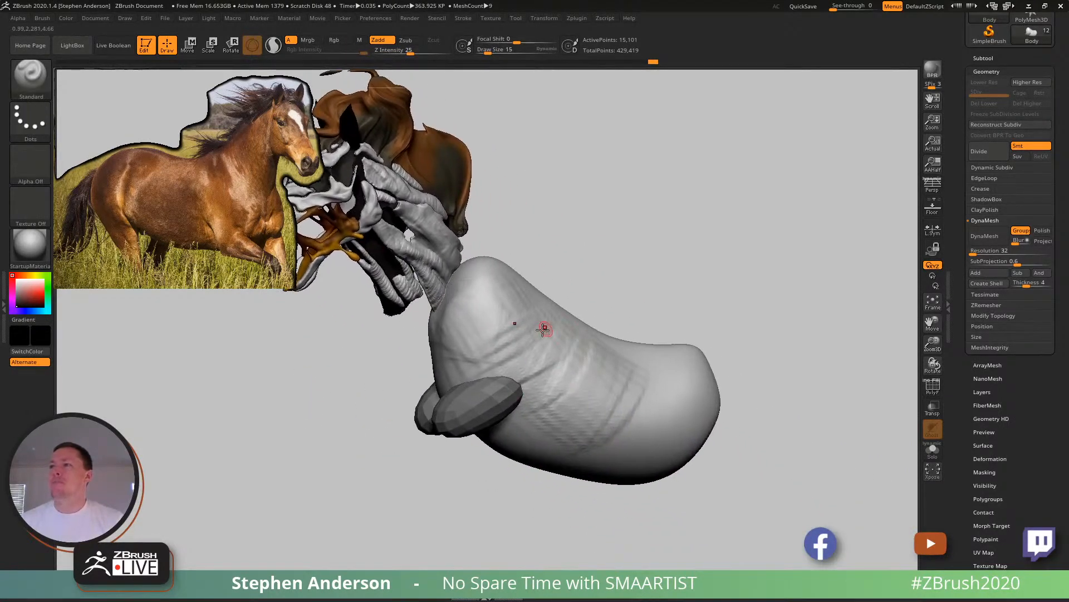
{"action": "key", "text": "b"}
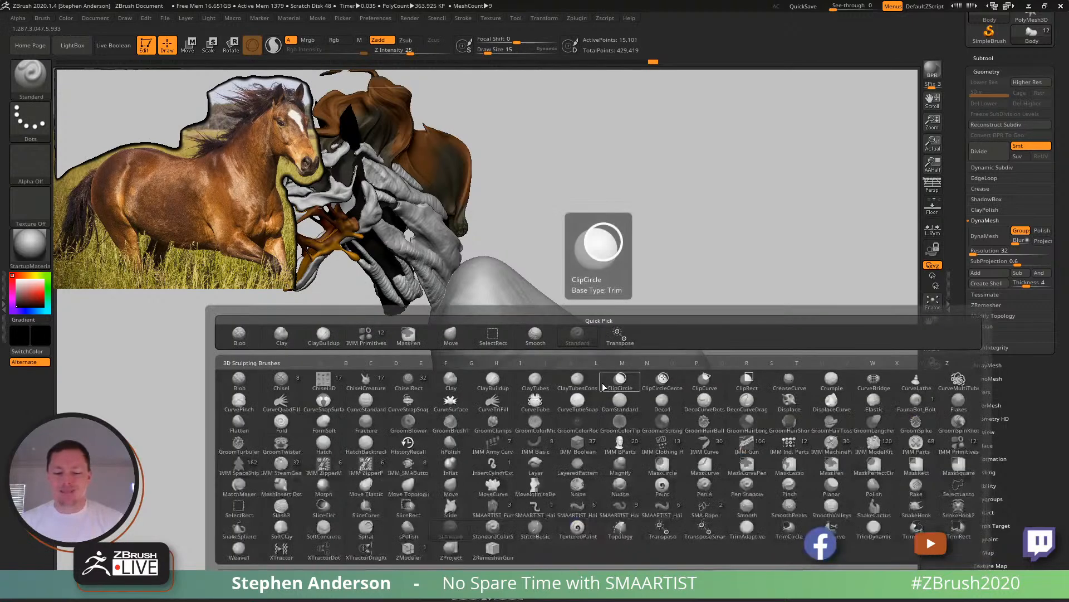
{"action": "key", "text": "c"}
{"action": "key", "text": "b"}
{"action": "key", "text": "s"}
{"action": "mouse_move", "coordinate": [693, 368]}
{"action": "left_mouse_down"}
{"action": "mouse_move", "coordinate": [703, 370]}
{"action": "mouse_move", "coordinate": [644, 391]}
{"action": "mouse_move", "coordinate": [700, 411]}
{"action": "left_mouse_up"}
{"action": "right_click_drag", "start_coordinate": [706, 401], "coordinate": [635, 357]}
{"action": "mouse_move", "coordinate": [774, 352]}
{"action": "left_mouse_down"}
{"action": "mouse_move", "coordinate": [744, 359]}
{"action": "mouse_move", "coordinate": [786, 391]}
{"action": "mouse_move", "coordinate": [780, 426]}
{"action": "left_mouse_up"}
{"action": "mouse_move", "coordinate": [718, 412]}
{"action": "right_mouse_down"}
{"action": "mouse_move", "coordinate": [783, 406]}
{"action": "mouse_move", "coordinate": [755, 399]}
{"action": "right_mouse_up"}
{"action": "mouse_move", "coordinate": [752, 396]}
{"action": "left_mouse_down", "text": "shift"}
{"action": "mouse_move", "coordinate": [645, 379]}
{"action": "mouse_move", "coordinate": [721, 392]}
{"action": "left_mouse_up", "text": "shift"}
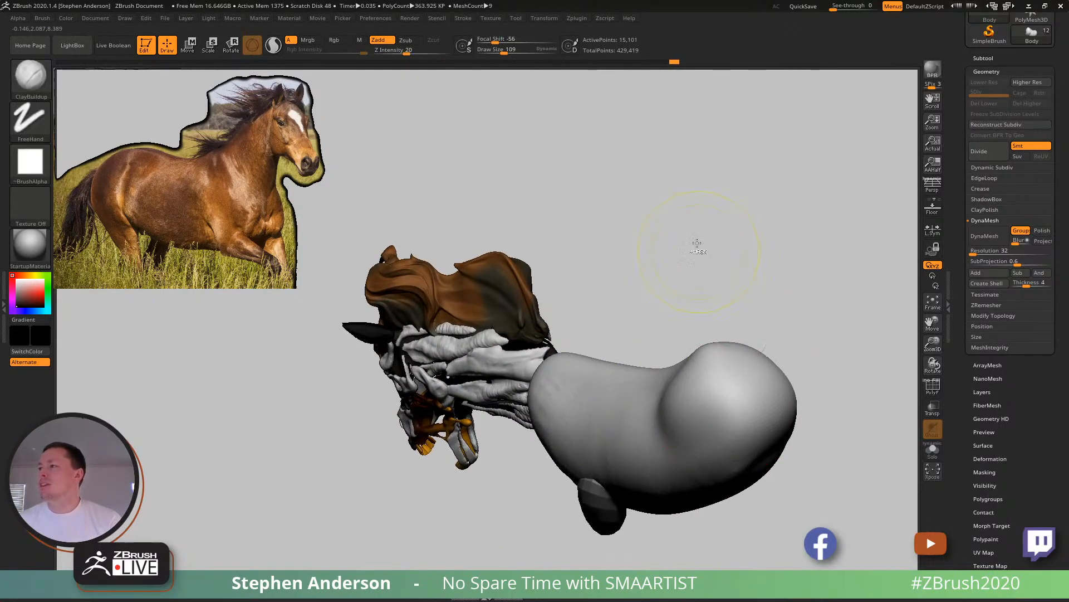
{"action": "left_click_drag", "start_coordinate": [693, 230], "coordinate": [822, 321], "text": "ctrl"}
{"action": "mouse_move", "coordinate": [712, 411]}
{"action": "left_mouse_down", "text": "shift"}
{"action": "mouse_move", "coordinate": [712, 387]}
{"action": "mouse_move", "coordinate": [749, 384]}
{"action": "left_mouse_up", "text": "shift"}
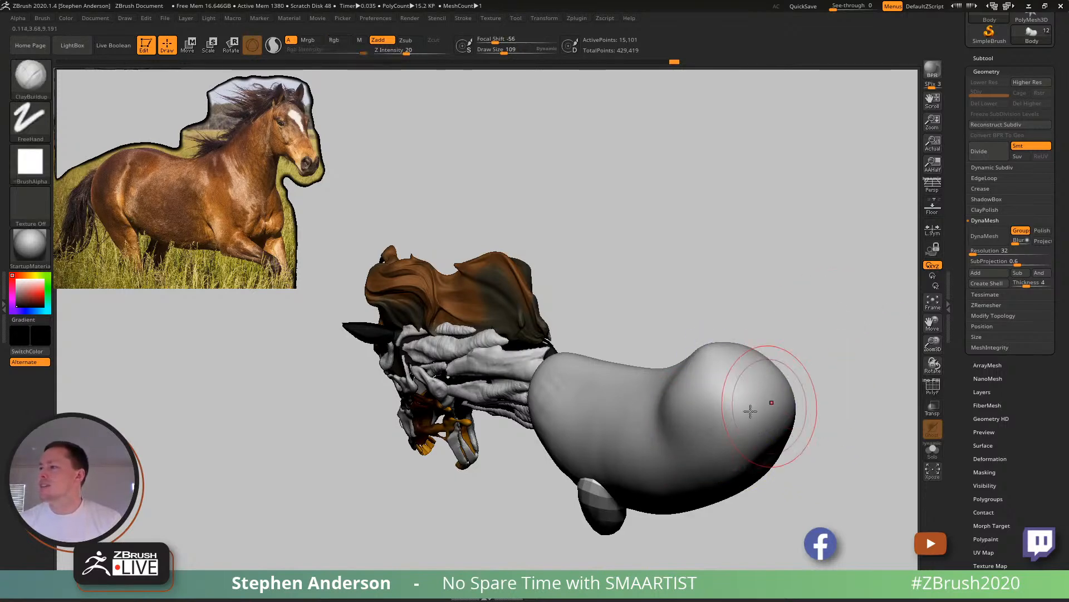
{"action": "right_click_drag", "start_coordinate": [770, 406], "coordinate": [649, 433]}
{"action": "key", "text": "ctrl+z"}
- Mask the torso to subdivide only the front leg forms, clear the mask, and turn on DynaMesh for the body
{"action": "left_click", "coordinate": [628, 277], "text": "ctrl"}
{"action": "right_click_drag", "start_coordinate": [581, 512], "coordinate": [618, 468]}
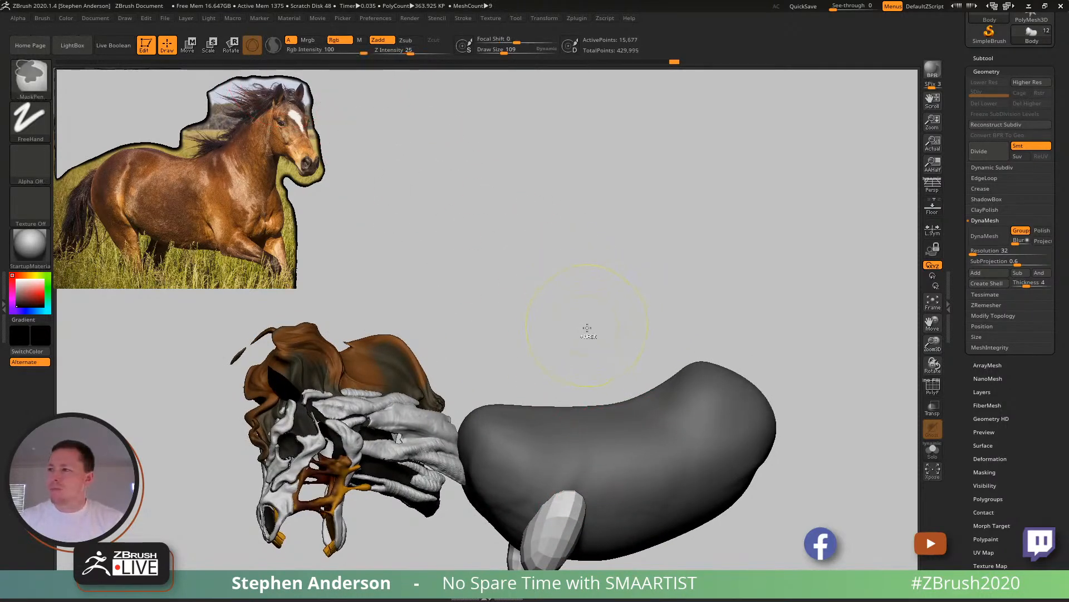
{"action": "right_click_drag", "start_coordinate": [590, 464], "coordinate": [576, 287], "text": "alt"}
{"action": "key", "text": "ctrl+d"}
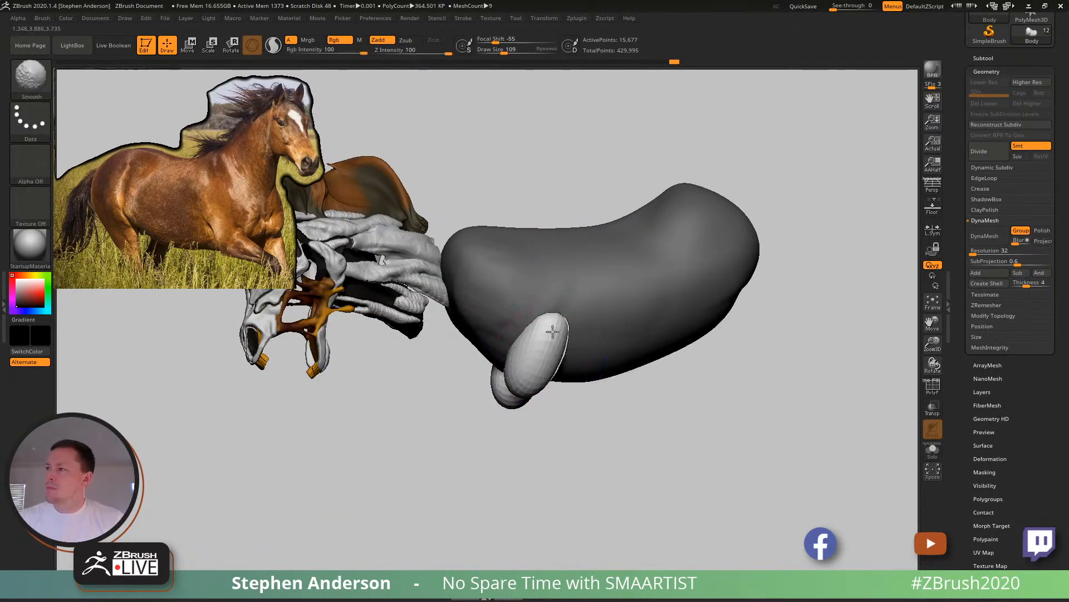
{"action": "left_click_drag", "start_coordinate": [530, 136], "coordinate": [821, 368], "text": "ctrl"}
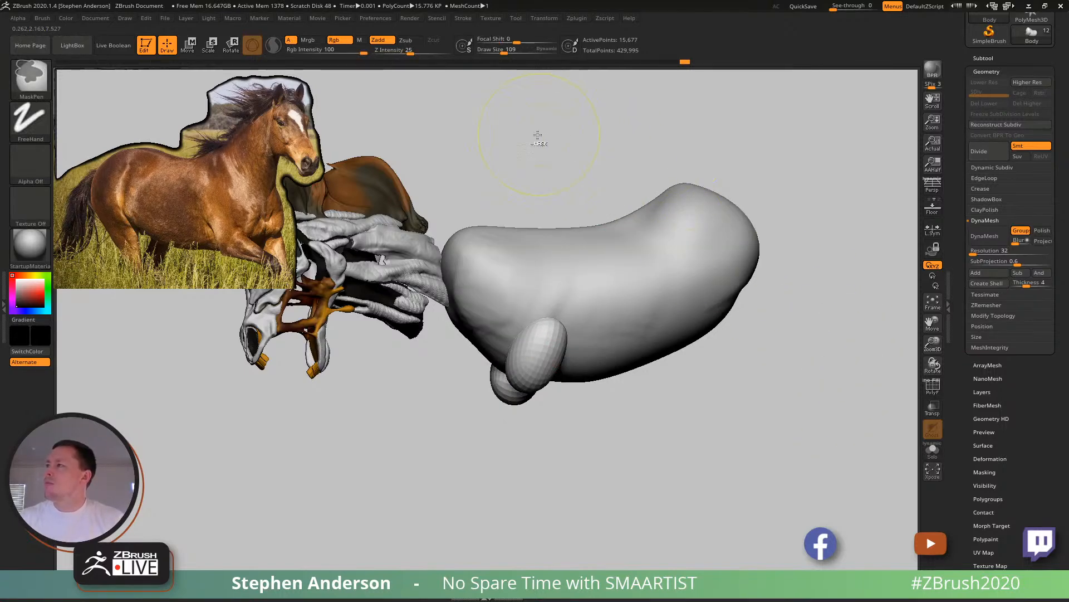
{"action": "left_click", "coordinate": [985, 235]}
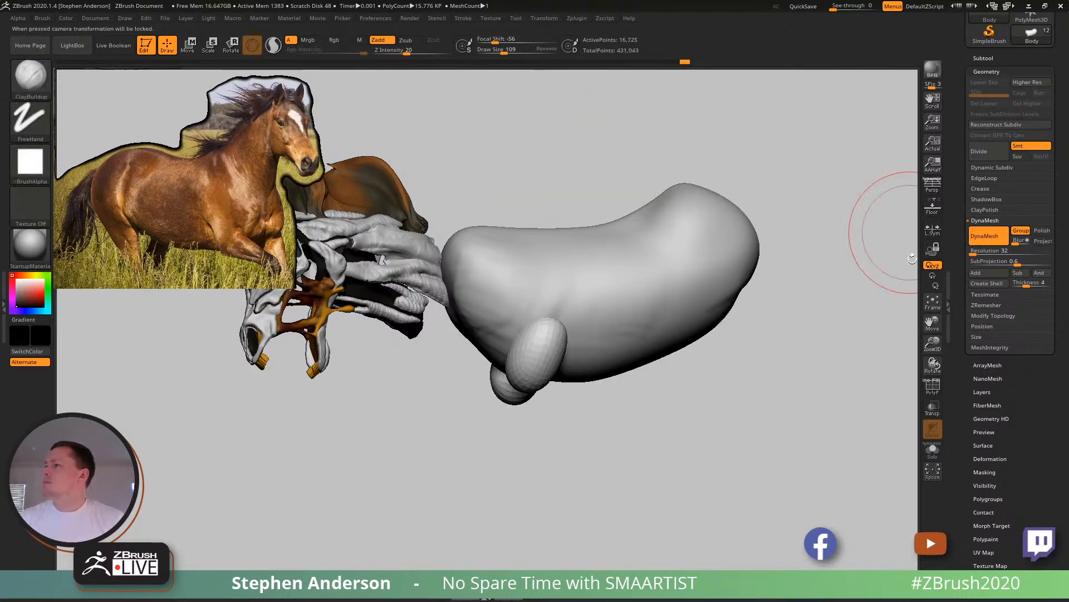
- Reshape the front upper-leg masses against the chest with the Move Topological brush at draw size 119
{"action": "right_click_drag", "start_coordinate": [556, 328], "coordinate": [548, 336]}
{"action": "left_click_drag", "start_coordinate": [548, 335], "coordinate": [579, 275], "text": "shift"}
{"action": "mouse_move", "coordinate": [580, 275]}
{"action": "right_mouse_down"}
{"action": "mouse_move", "coordinate": [556, 308]}
{"action": "mouse_move", "coordinate": [518, 330]}
{"action": "right_mouse_up"}
{"action": "key", "text": "s"}
{"action": "mouse_move", "coordinate": [526, 321]}
{"action": "left_mouse_down"}
{"action": "mouse_move", "coordinate": [506, 277]}
{"action": "mouse_move", "coordinate": [529, 306]}
{"action": "mouse_move", "coordinate": [532, 339]}
{"action": "mouse_move", "coordinate": [502, 285]}
{"action": "left_mouse_up"}
{"action": "key", "text": "b"}
{"action": "key", "text": "m"}
{"action": "key", "text": "t"}
{"action": "key", "text": "s"}
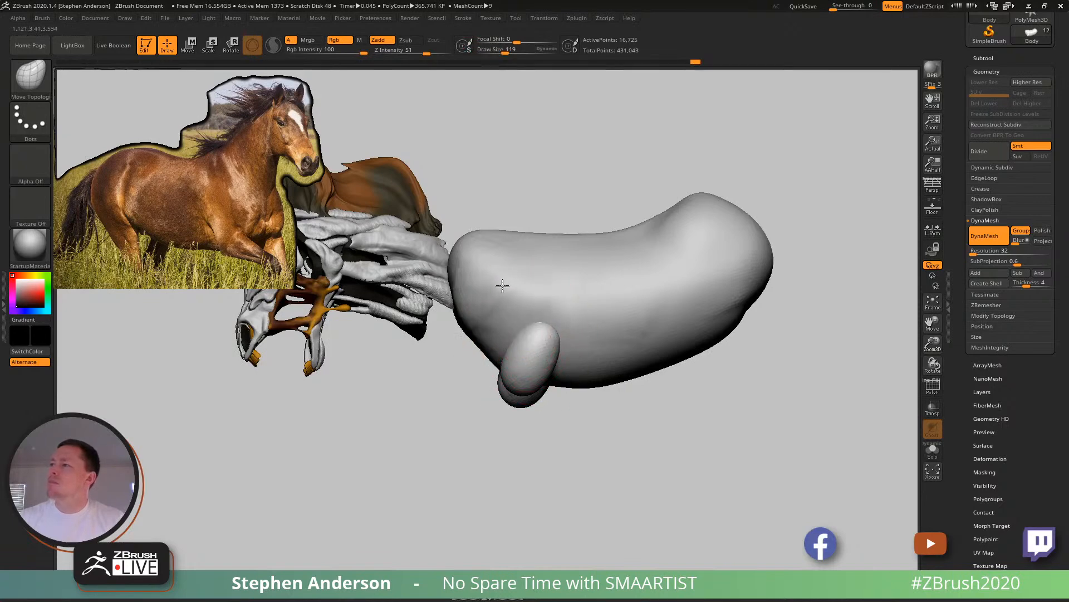
{"action": "key", "text": "ctrl+z"}
{"action": "mouse_move", "coordinate": [525, 334]}
{"action": "left_mouse_down"}
{"action": "mouse_move", "coordinate": [509, 289]}
{"action": "mouse_move", "coordinate": [582, 338]}
{"action": "left_mouse_up"}
{"action": "mouse_move", "coordinate": [579, 335]}
{"action": "right_mouse_down"}
{"action": "mouse_move", "coordinate": [518, 337]}
{"action": "mouse_move", "coordinate": [552, 349]}
{"action": "mouse_move", "coordinate": [541, 344]}
{"action": "right_mouse_up"}
{"action": "left_click_drag", "start_coordinate": [556, 319], "coordinate": [556, 290]}
{"action": "mouse_move", "coordinate": [554, 290]}
{"action": "right_mouse_down"}
{"action": "mouse_move", "coordinate": [571, 295]}
{"action": "mouse_move", "coordinate": [544, 315]}
{"action": "mouse_move", "coordinate": [597, 281]}
{"action": "mouse_move", "coordinate": [573, 310]}
{"action": "mouse_move", "coordinate": [573, 335]}
{"action": "mouse_move", "coordinate": [532, 342]}
{"action": "mouse_move", "coordinate": [586, 333]}
{"action": "mouse_move", "coordinate": [552, 330]}
{"action": "mouse_move", "coordinate": [587, 311]}
{"action": "mouse_move", "coordinate": [587, 294]}
{"action": "mouse_move", "coordinate": [563, 284]}
{"action": "mouse_move", "coordinate": [595, 270]}
{"action": "mouse_move", "coordinate": [502, 243]}
{"action": "right_mouse_up"}
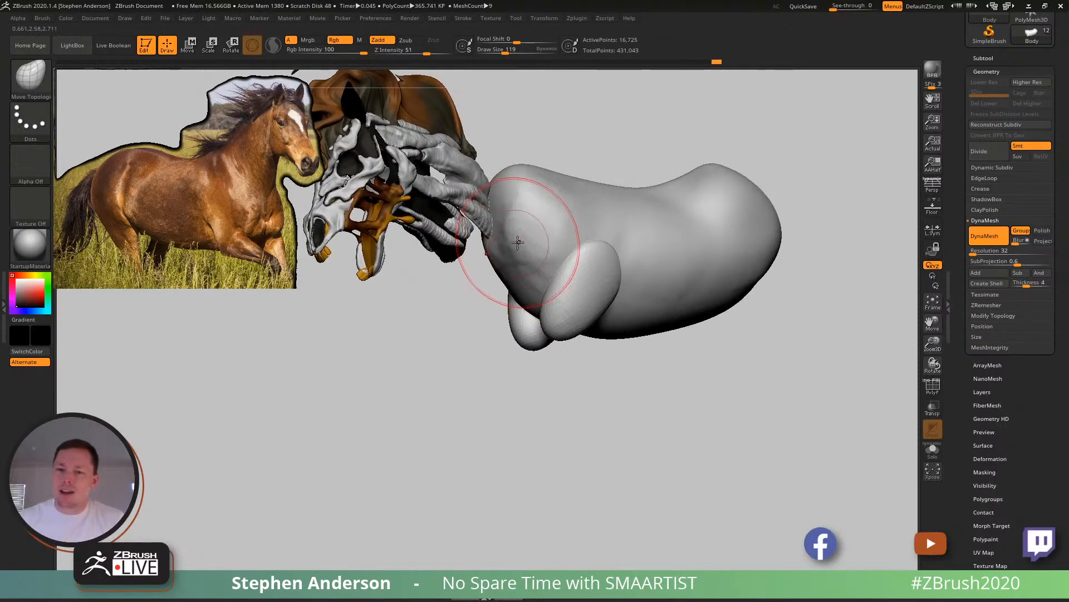
- Refine the chest, back and upper-leg contours from several angles with the Move Topological brush
{"action": "mouse_move", "coordinate": [514, 258]}
{"action": "left_mouse_down", "text": "shift"}
{"action": "mouse_move", "coordinate": [518, 220]}
{"action": "mouse_move", "coordinate": [537, 248]}
{"action": "left_mouse_up", "text": "shift"}
{"action": "mouse_move", "coordinate": [537, 234]}
{"action": "right_mouse_down"}
{"action": "mouse_move", "coordinate": [574, 218]}
{"action": "mouse_move", "coordinate": [587, 227]}
{"action": "right_mouse_up"}
{"action": "left_click_drag", "start_coordinate": [665, 242], "coordinate": [750, 290], "text": "shift"}
{"action": "mouse_move", "coordinate": [768, 239]}
{"action": "right_mouse_down"}
{"action": "mouse_move", "coordinate": [554, 329]}
{"action": "mouse_move", "coordinate": [566, 255]}
{"action": "mouse_move", "coordinate": [559, 277]}
{"action": "mouse_move", "coordinate": [621, 295]}
{"action": "mouse_move", "coordinate": [604, 292]}
{"action": "mouse_move", "coordinate": [639, 329]}
{"action": "right_mouse_up"}
{"action": "mouse_move", "coordinate": [599, 284]}
{"action": "right_mouse_down"}
{"action": "mouse_move", "coordinate": [643, 368]}
{"action": "mouse_move", "coordinate": [621, 347]}
{"action": "right_mouse_up"}
{"action": "left_click_drag", "start_coordinate": [599, 338], "coordinate": [592, 334]}
{"action": "mouse_move", "coordinate": [589, 334]}
{"action": "right_mouse_down"}
{"action": "mouse_move", "coordinate": [603, 350]}
{"action": "mouse_move", "coordinate": [568, 327]}
{"action": "right_mouse_up"}
{"action": "mouse_move", "coordinate": [577, 282]}
{"action": "right_mouse_down"}
{"action": "mouse_move", "coordinate": [573, 336]}
{"action": "mouse_move", "coordinate": [549, 351]}
{"action": "mouse_move", "coordinate": [538, 340]}
{"action": "mouse_move", "coordinate": [602, 375]}
{"action": "mouse_move", "coordinate": [619, 364]}
{"action": "mouse_move", "coordinate": [628, 329]}
{"action": "mouse_move", "coordinate": [644, 399]}
{"action": "mouse_move", "coordinate": [621, 427]}
{"action": "mouse_move", "coordinate": [633, 406]}
{"action": "right_mouse_up"}
- Flatten the side of the hip into a plane with the TrimDynamic brush at draw size 96
{"action": "key", "text": "b"}
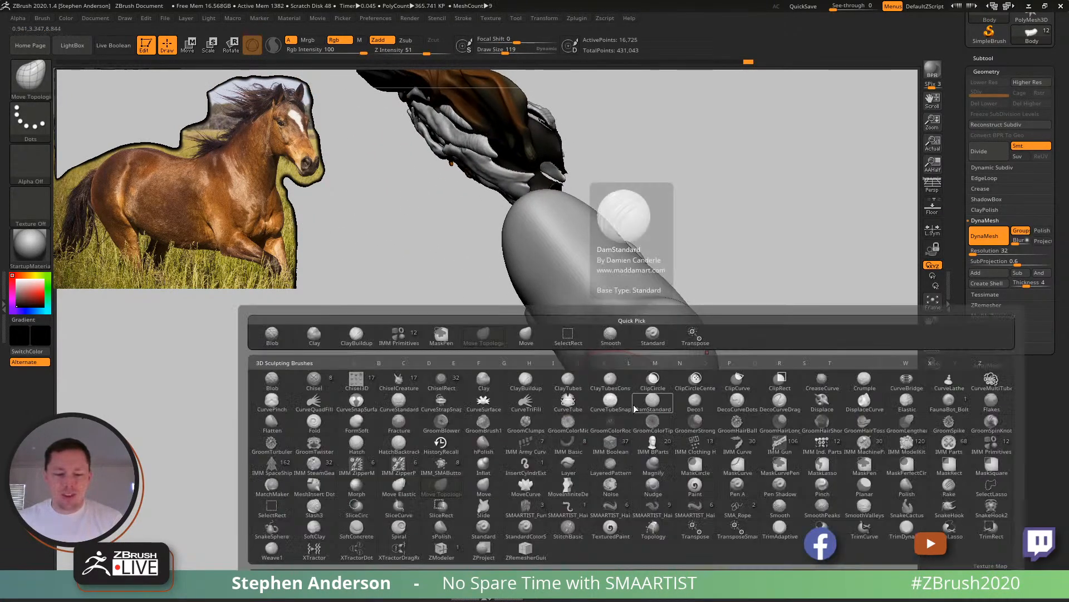
{"action": "key", "text": "t"}
{"action": "key", "text": "d"}
{"action": "mouse_move", "coordinate": [634, 404]}
{"action": "right_mouse_down"}
{"action": "mouse_move", "coordinate": [644, 343]}
{"action": "mouse_move", "coordinate": [631, 404]}
{"action": "right_mouse_up"}
{"action": "key", "text": "s"}
{"action": "left_click_drag", "start_coordinate": [631, 404], "coordinate": [627, 404]}
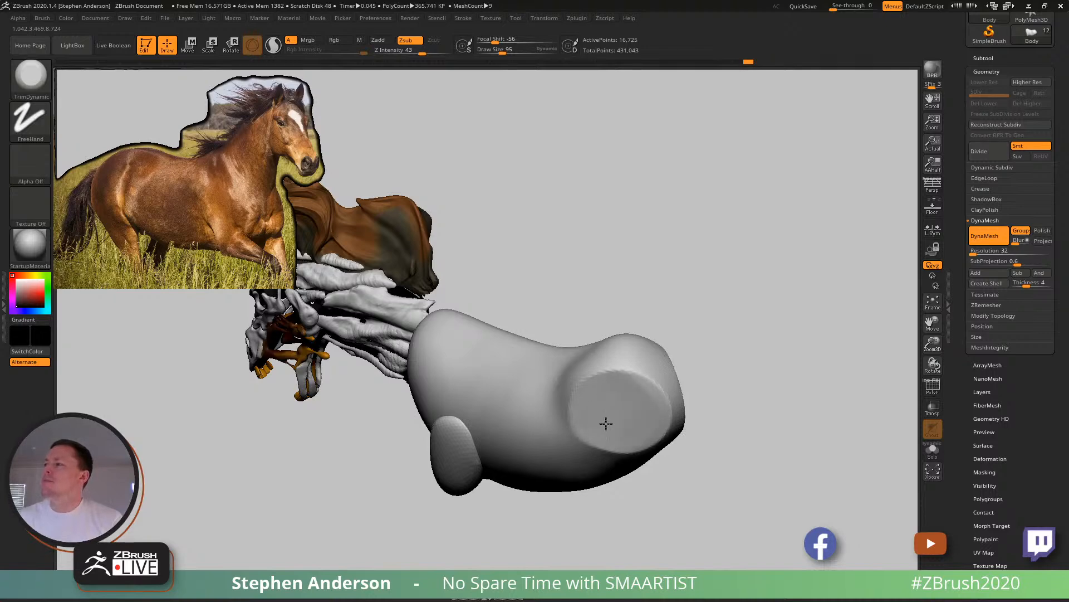
{"action": "left_click_drag", "start_coordinate": [590, 407], "coordinate": [619, 399]}
{"action": "mouse_move", "coordinate": [619, 398]}
{"action": "right_mouse_down"}
{"action": "mouse_move", "coordinate": [628, 363]}
{"action": "mouse_move", "coordinate": [741, 379]}
{"action": "mouse_move", "coordinate": [601, 386]}
{"action": "right_mouse_up"}
{"action": "left_click_drag", "start_coordinate": [646, 401], "coordinate": [659, 396], "text": "shift"}
{"action": "mouse_move", "coordinate": [659, 396]}
{"action": "right_mouse_down", "text": "alt"}
{"action": "mouse_move", "coordinate": [683, 296]}
{"action": "mouse_move", "coordinate": [699, 273]}
{"action": "right_mouse_up", "text": "alt"}
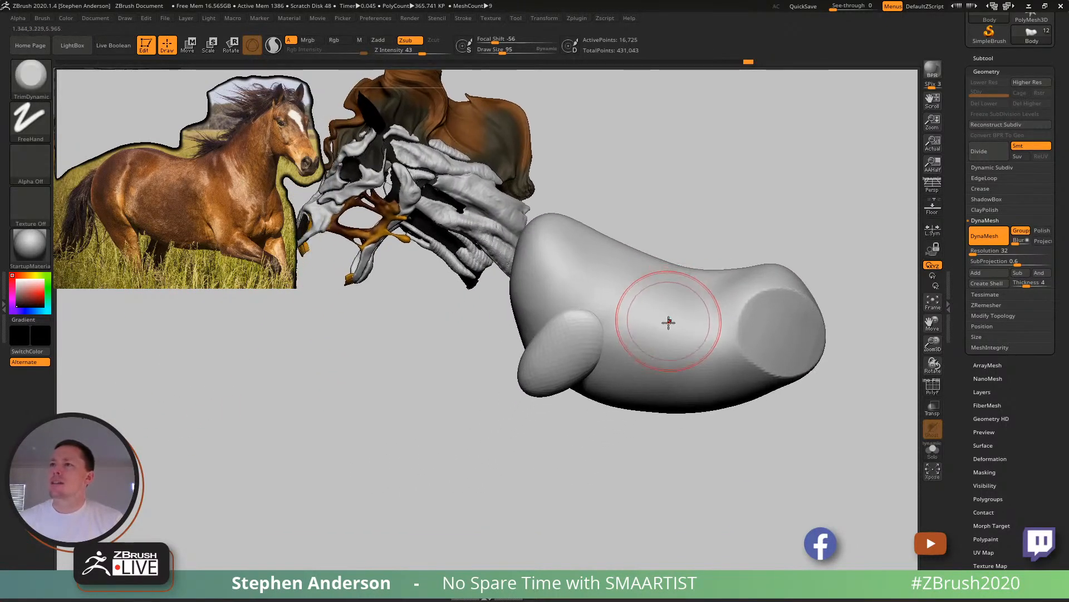
- Isolate the front upper-leg form from the masked torso and rotate it more upright with the transform gizmo
{"action": "key", "text": "w"}
{"action": "left_click", "coordinate": [559, 365], "text": "ctrl"}
{"action": "left_click_drag", "start_coordinate": [606, 323], "coordinate": [595, 262], "text": "alt"}
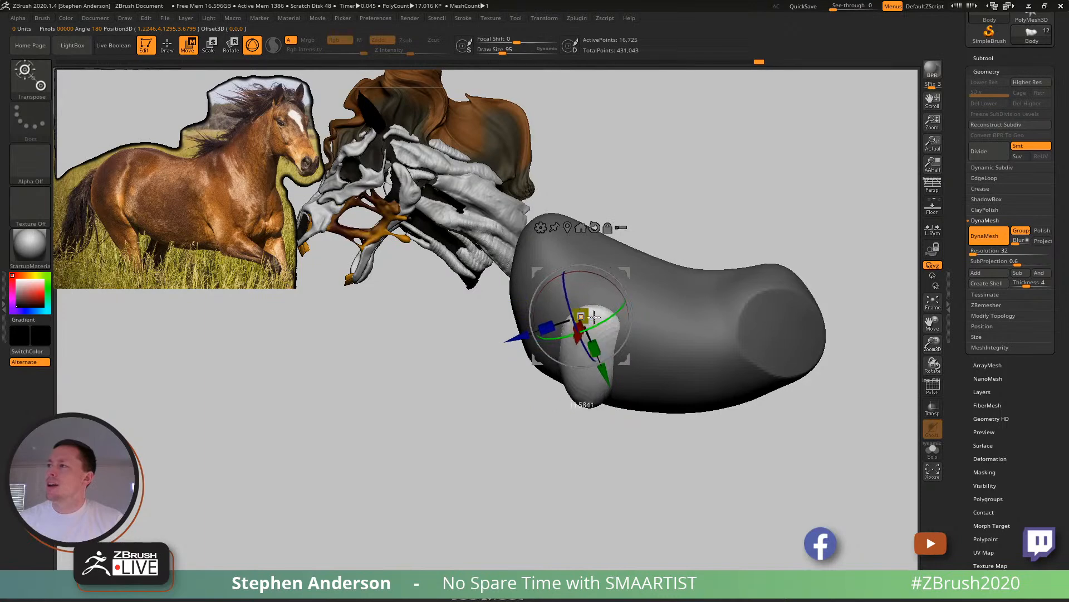
{"action": "right_click_drag", "start_coordinate": [631, 292], "coordinate": [681, 270]}
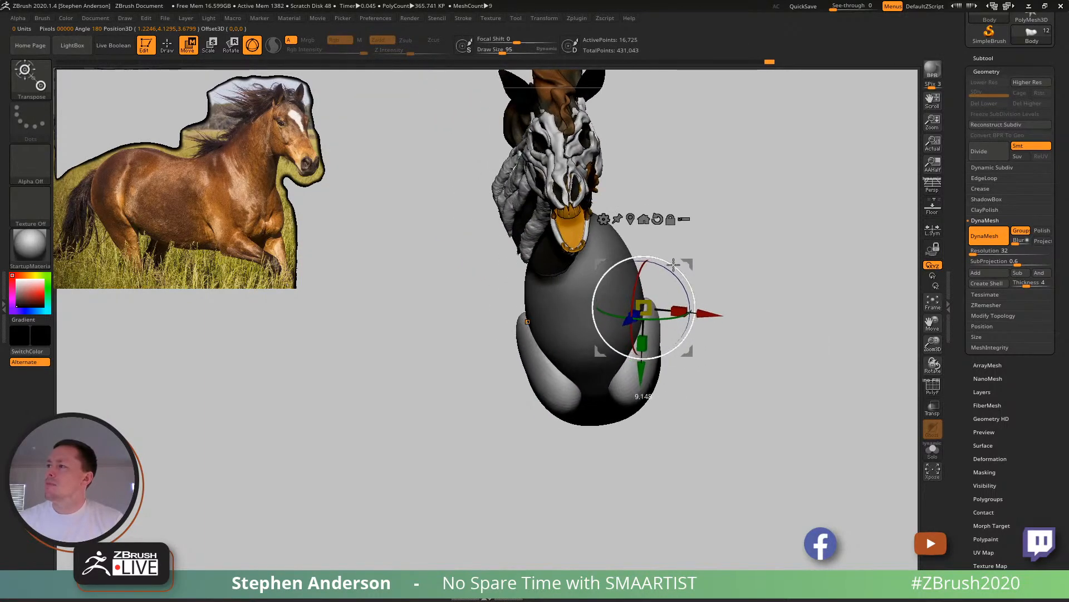
- Shape the unmasked front upper-leg forms against the sides of the torso with the Move brush
{"action": "key", "text": "q"}
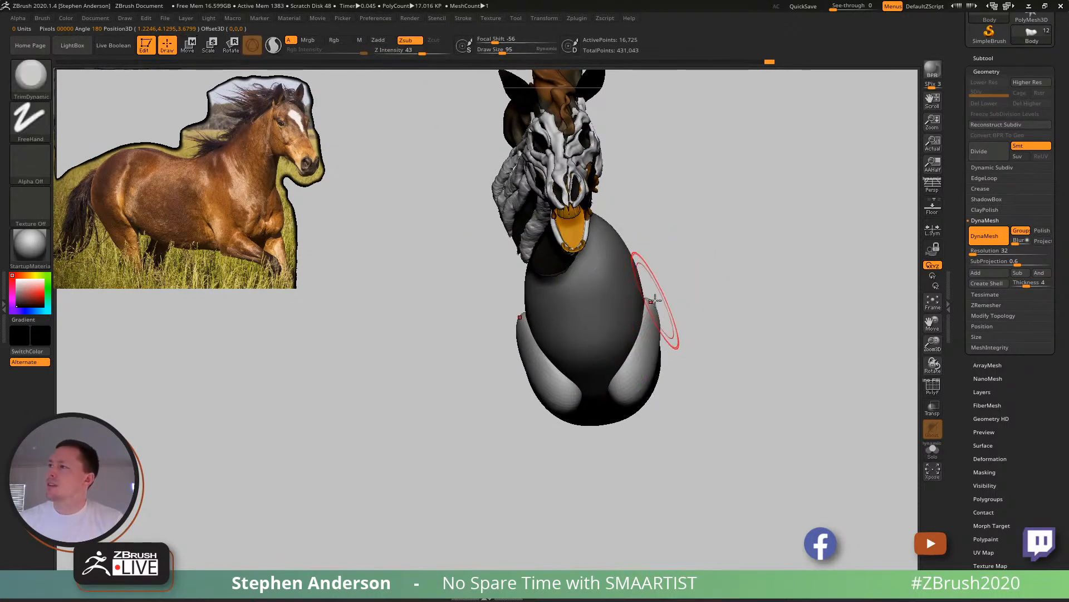
{"action": "key", "text": "b"}
{"action": "key", "text": "m"}
{"action": "key", "text": "v"}
{"action": "mouse_move", "coordinate": [657, 307]}
{"action": "right_mouse_down"}
{"action": "mouse_move", "coordinate": [623, 315]}
{"action": "mouse_move", "coordinate": [673, 310]}
{"action": "mouse_move", "coordinate": [662, 333]}
{"action": "mouse_move", "coordinate": [657, 296]}
{"action": "mouse_move", "coordinate": [668, 306]}
{"action": "mouse_move", "coordinate": [523, 293]}
{"action": "mouse_move", "coordinate": [599, 324]}
{"action": "mouse_move", "coordinate": [492, 264]}
{"action": "right_mouse_up"}
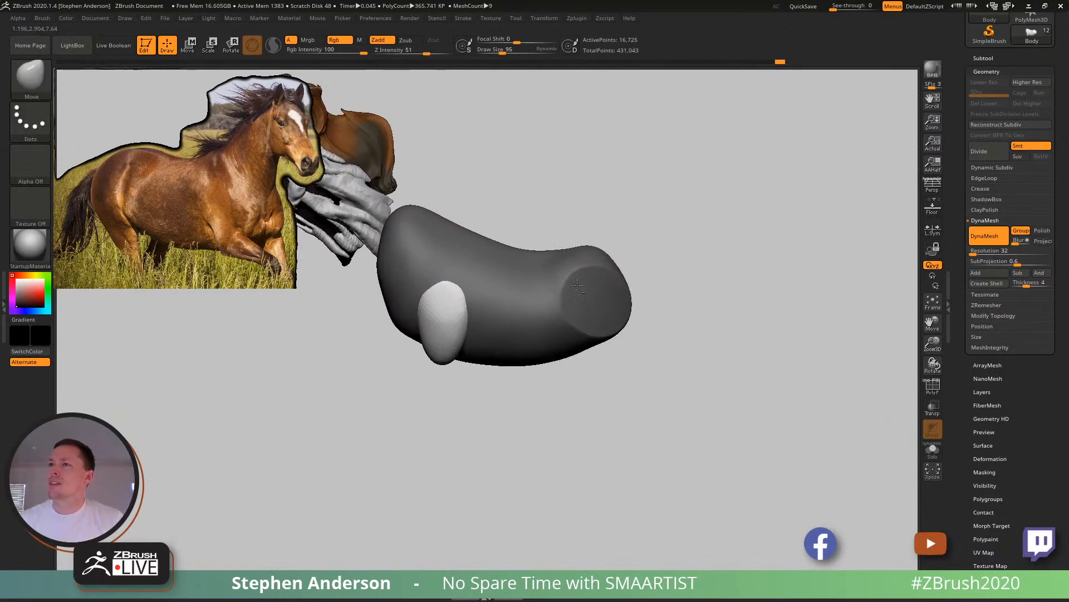
- Clear the mask and reshape the belly, chest and withers with the Move brush at draw size 140
{"action": "left_click_drag", "start_coordinate": [671, 312], "coordinate": [688, 334], "text": "ctrl"}
{"action": "left_click_drag", "start_coordinate": [597, 336], "coordinate": [601, 336]}
{"action": "left_click_drag", "start_coordinate": [598, 335], "coordinate": [593, 340]}
{"action": "mouse_move", "coordinate": [530, 348]}
{"action": "right_mouse_down"}
{"action": "mouse_move", "coordinate": [533, 397]}
{"action": "mouse_move", "coordinate": [506, 368]}
{"action": "right_mouse_up"}
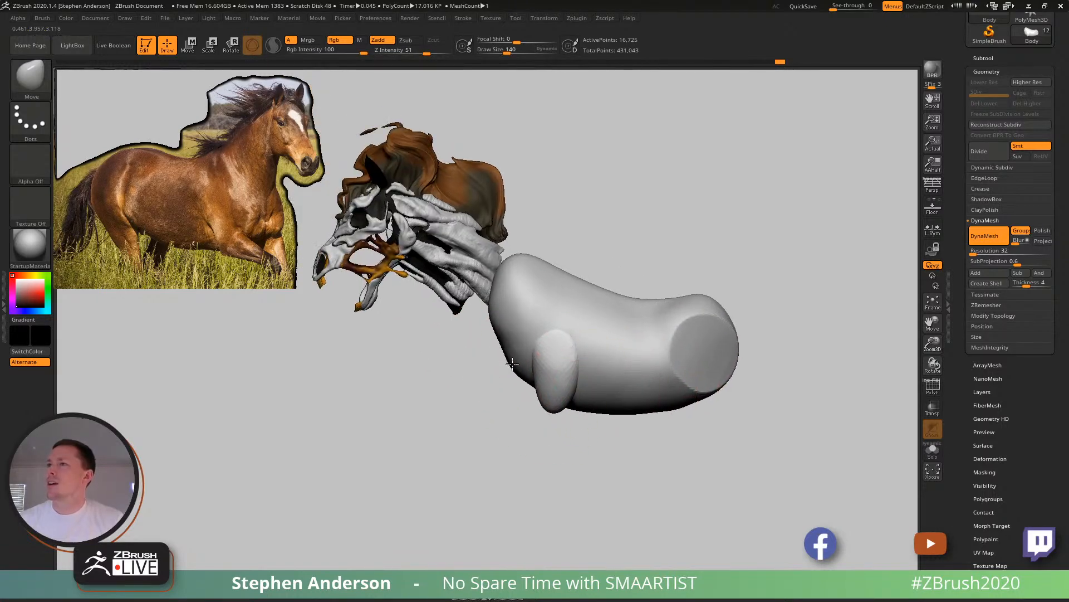
{"action": "mouse_move", "coordinate": [597, 326]}
{"action": "right_mouse_down"}
{"action": "mouse_move", "coordinate": [551, 325]}
{"action": "mouse_move", "coordinate": [564, 330]}
{"action": "right_mouse_up"}
{"action": "left_click_drag", "start_coordinate": [532, 254], "coordinate": [555, 256]}
{"action": "mouse_move", "coordinate": [574, 270]}
{"action": "right_mouse_down"}
{"action": "mouse_move", "coordinate": [609, 262]}
{"action": "mouse_move", "coordinate": [609, 285]}
{"action": "mouse_move", "coordinate": [566, 249]}
{"action": "mouse_move", "coordinate": [573, 279]}
{"action": "right_mouse_up"}
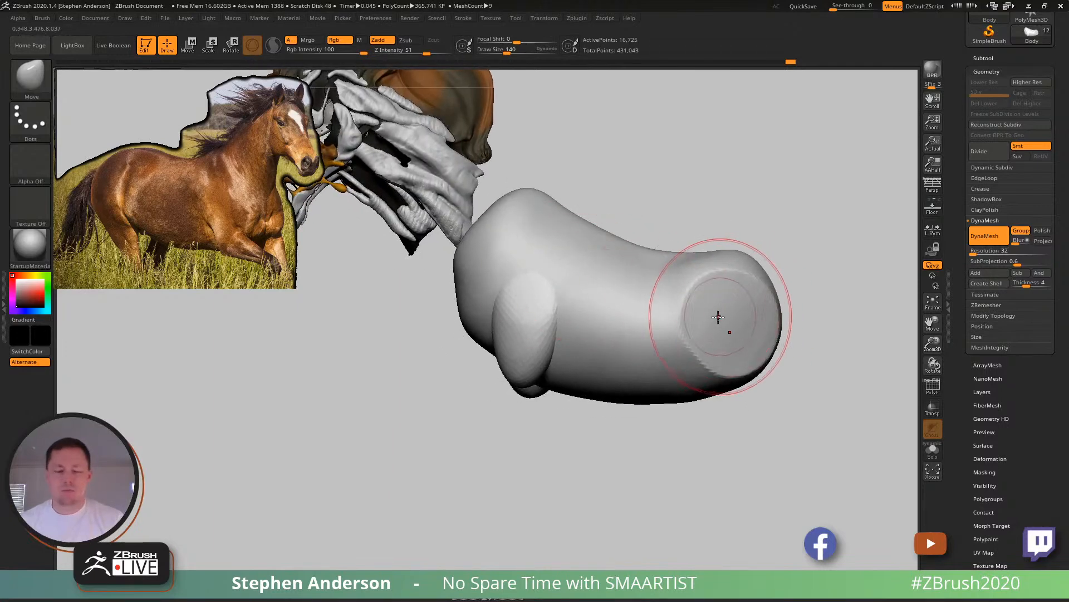
- Duplicate the front upper-leg form with the transform gizmo, placing and enlarging the copy over the flattened hip as a haunch
{"action": "key", "text": "w"}
{"action": "left_click", "coordinate": [519, 356], "text": "ctrl"}
{"action": "mouse_move", "coordinate": [563, 329]}
{"action": "right_mouse_down"}
{"action": "mouse_move", "coordinate": [582, 312]}
{"action": "mouse_move", "coordinate": [574, 322]}
{"action": "right_mouse_up"}
{"action": "mouse_move", "coordinate": [560, 320]}
{"action": "left_mouse_down", "text": "ctrl"}
{"action": "mouse_move", "coordinate": [778, 304]}
{"action": "mouse_move", "coordinate": [758, 313]}
{"action": "mouse_move", "coordinate": [786, 328]}
{"action": "mouse_move", "coordinate": [735, 309]}
{"action": "mouse_move", "coordinate": [772, 313]}
{"action": "mouse_move", "coordinate": [759, 314]}
{"action": "left_mouse_up", "text": "ctrl"}
{"action": "left_click", "coordinate": [702, 272]}
{"action": "mouse_move", "coordinate": [770, 276]}
{"action": "left_mouse_down"}
{"action": "mouse_move", "coordinate": [793, 301]}
{"action": "mouse_move", "coordinate": [862, 299]}
{"action": "left_mouse_up"}
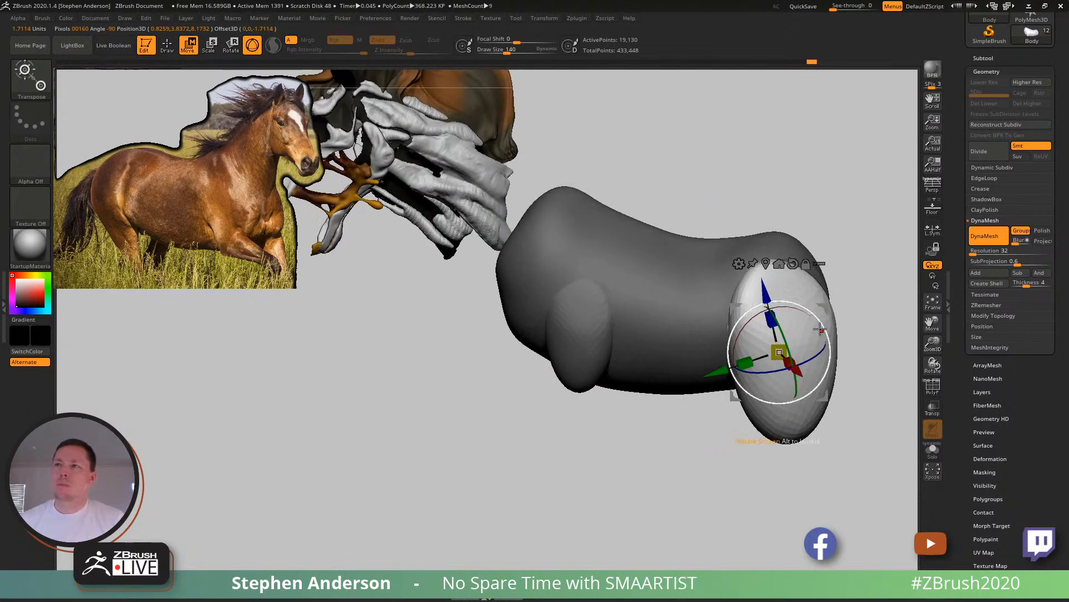
{"action": "mouse_move", "coordinate": [817, 331]}
{"action": "left_mouse_down"}
{"action": "mouse_move", "coordinate": [821, 306]}
{"action": "mouse_move", "coordinate": [709, 322]}
{"action": "left_mouse_up"}
- Clear the mask, adjust the haunch and torso proportions with the Move brush, and open the subtool list
{"action": "key", "text": "q"}
{"action": "mouse_move", "coordinate": [711, 282]}
{"action": "left_mouse_down"}
{"action": "mouse_move", "coordinate": [701, 401]}
{"action": "mouse_move", "coordinate": [655, 393]}
{"action": "left_mouse_up"}
{"action": "left_click", "coordinate": [668, 397], "text": "ctrl"}
{"action": "left_click", "coordinate": [712, 394], "text": "ctrl"}
{"action": "mouse_move", "coordinate": [644, 417]}
{"action": "right_mouse_down"}
{"action": "mouse_move", "coordinate": [631, 342]}
{"action": "mouse_move", "coordinate": [636, 384]}
{"action": "mouse_move", "coordinate": [676, 370]}
{"action": "mouse_move", "coordinate": [680, 353]}
{"action": "mouse_move", "coordinate": [677, 377]}
{"action": "mouse_move", "coordinate": [661, 316]}
{"action": "mouse_move", "coordinate": [639, 350]}
{"action": "mouse_move", "coordinate": [717, 327]}
{"action": "mouse_move", "coordinate": [703, 319]}
{"action": "mouse_move", "coordinate": [640, 346]}
{"action": "mouse_move", "coordinate": [518, 334]}
{"action": "right_mouse_up"}
{"action": "right_click_drag", "start_coordinate": [518, 334], "coordinate": [614, 344]}
{"action": "right_click_drag", "start_coordinate": [726, 298], "coordinate": [658, 295]}
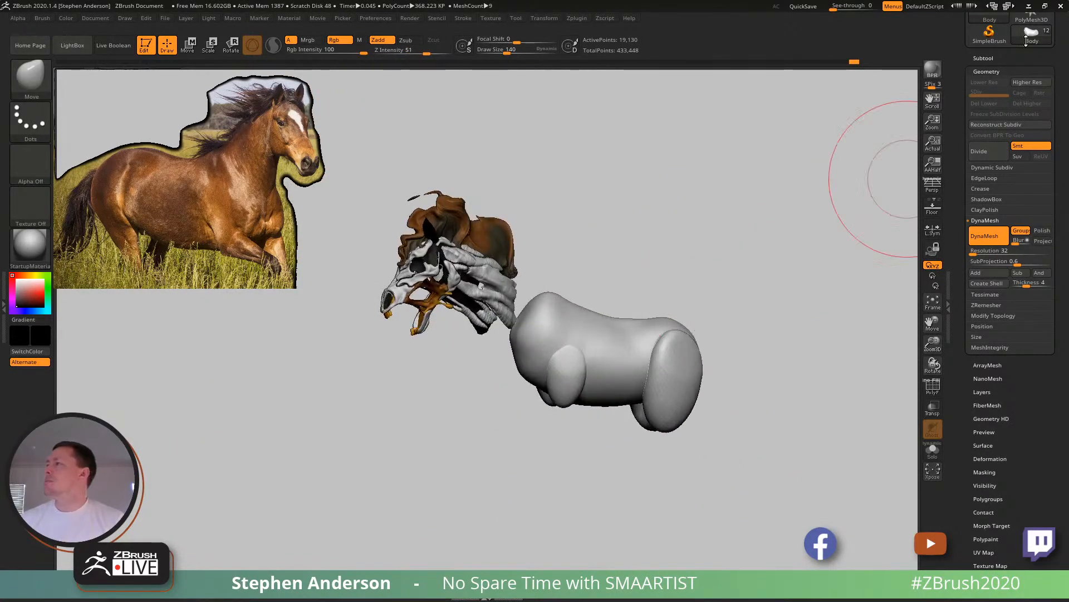
{"action": "left_click", "coordinate": [986, 58]}
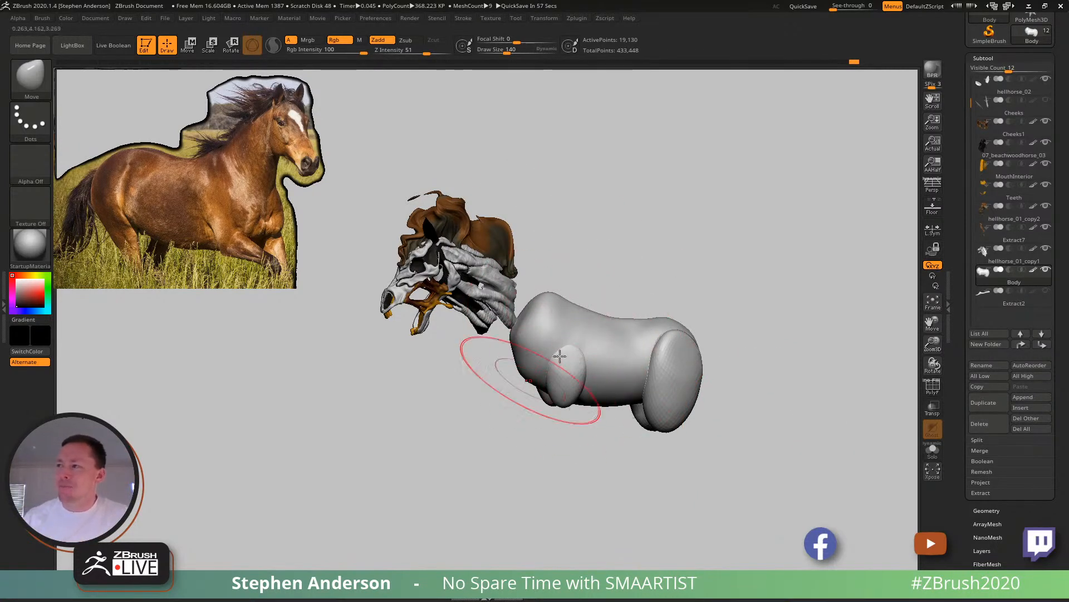
- Hide the Body subtool and make the hellhorse_01_copy1 bone and muscle mesh the active subtool
{"action": "left_click", "coordinate": [1046, 273]}
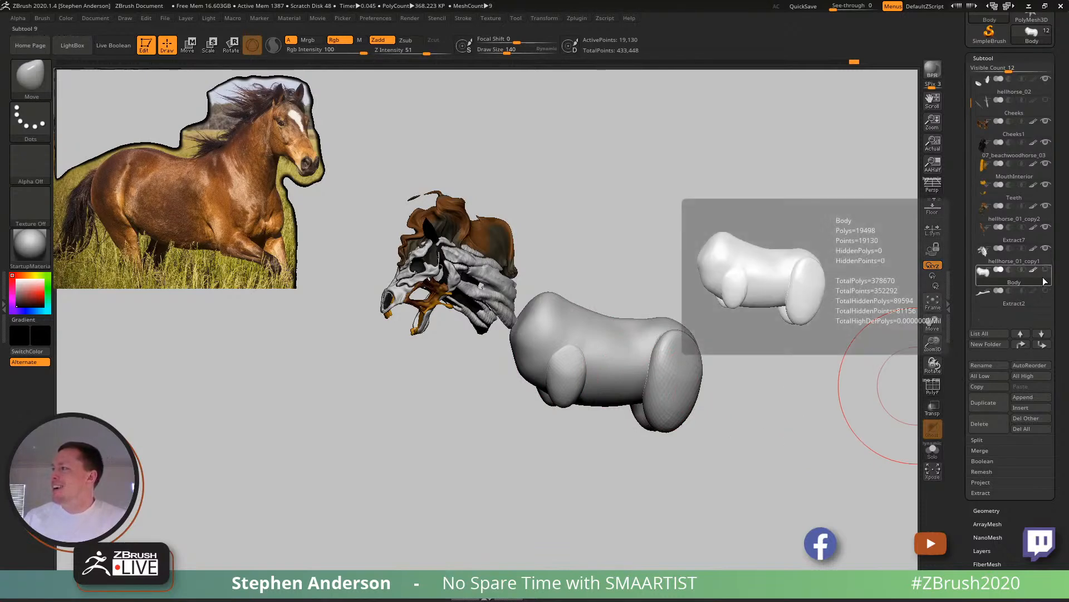
{"action": "left_click", "coordinate": [1011, 261]}
{"action": "right_click_drag", "start_coordinate": [480, 320], "coordinate": [628, 319]}
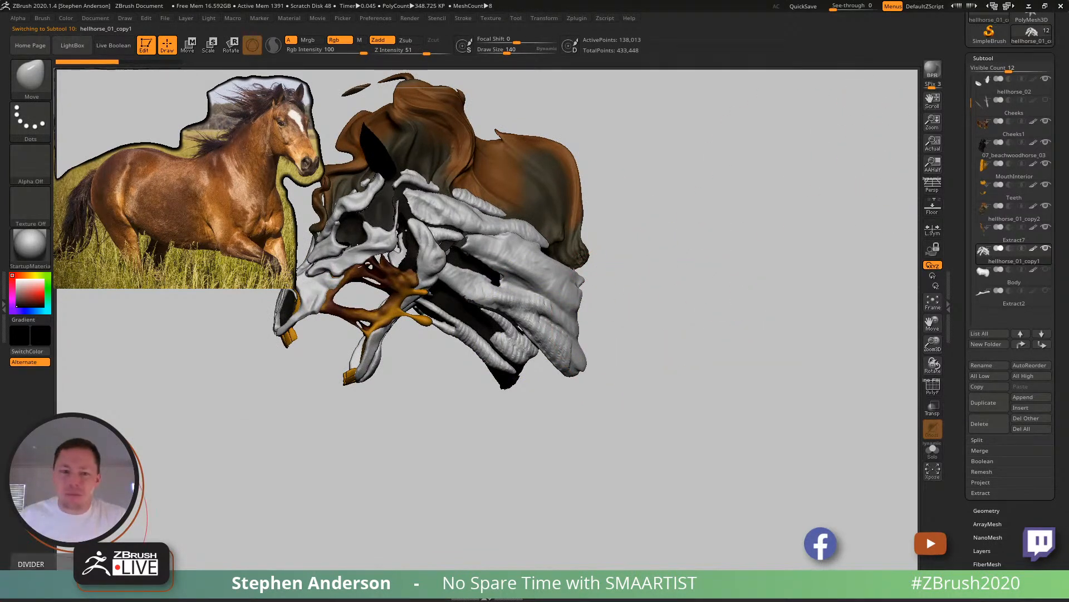
- Switch to the browser, go to ArtStation, and open the HogBot project from the Creature album of the own portfolio
{"action": "key", "text": "alt+Tab"}
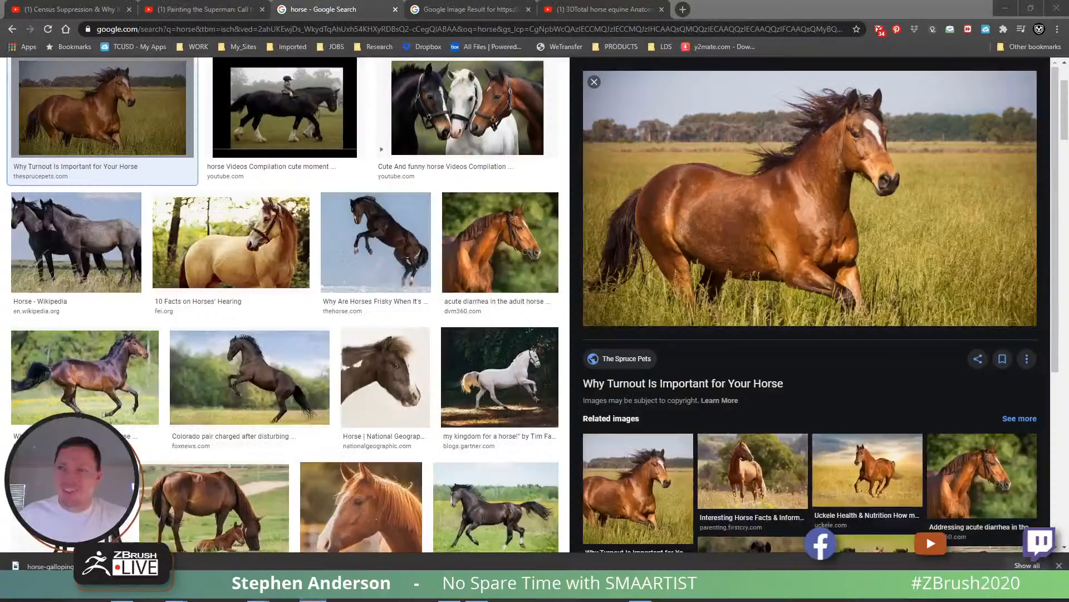
{"action": "left_click", "coordinate": [593, 26]}
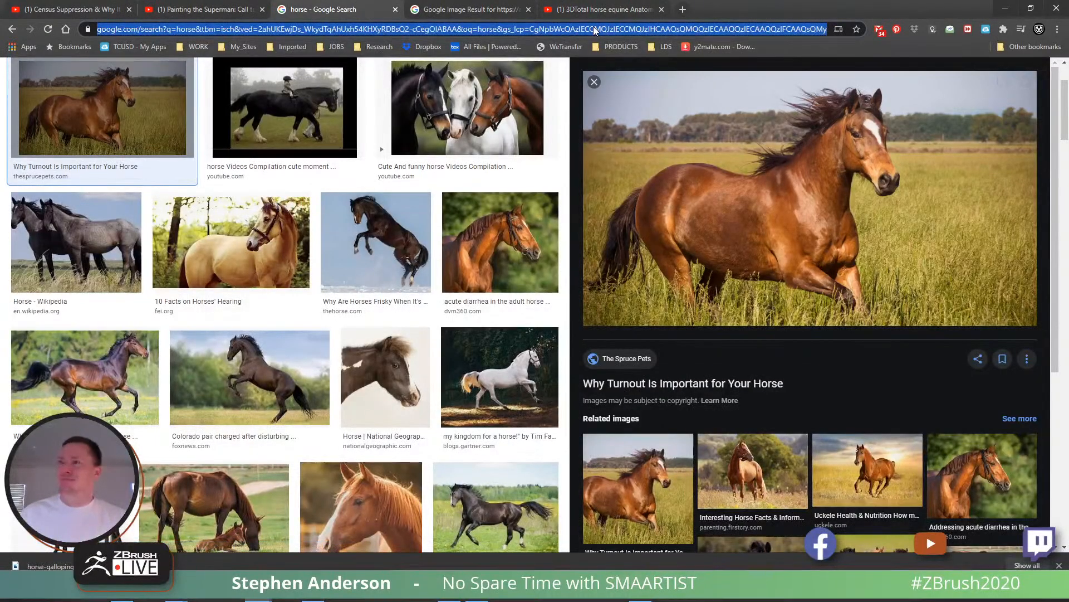
{"action": "type", "text": "artstation.com"}
{"action": "key", "text": "Return"}
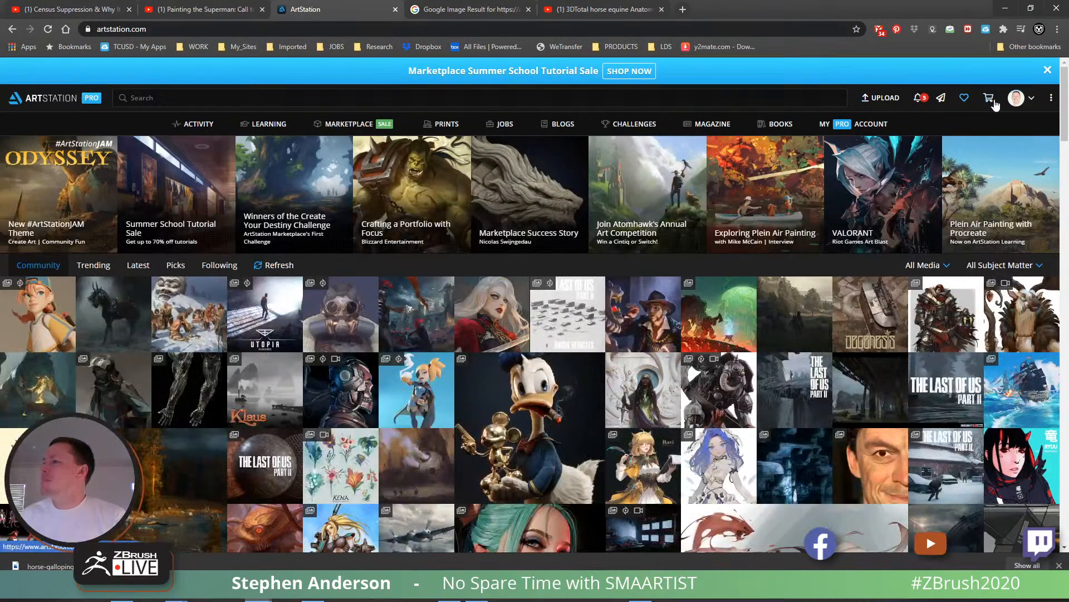
{"action": "left_click", "coordinate": [1015, 98]}
{"action": "left_click", "coordinate": [958, 135]}
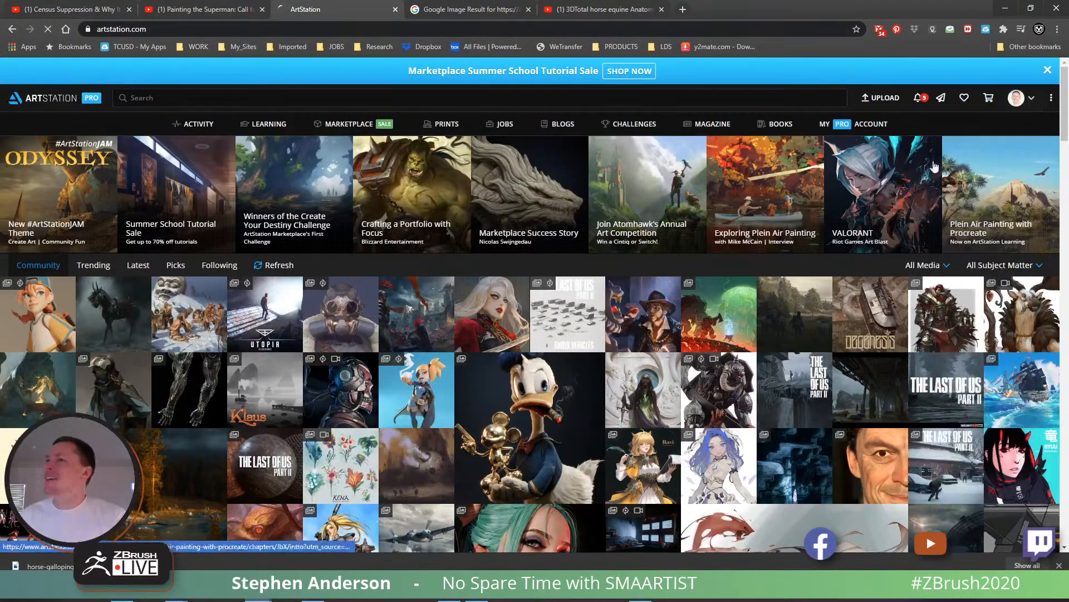
{"action": "scroll", "coordinate": [431, 442], "scroll_direction": "down", "scroll_amount": 6}
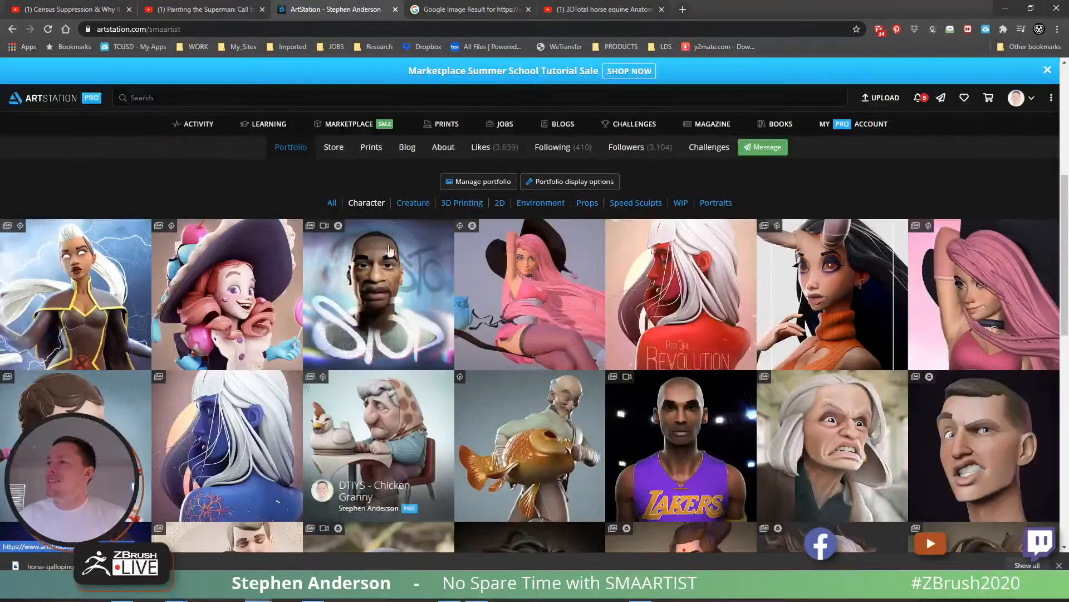
{"action": "left_click", "coordinate": [412, 203]}
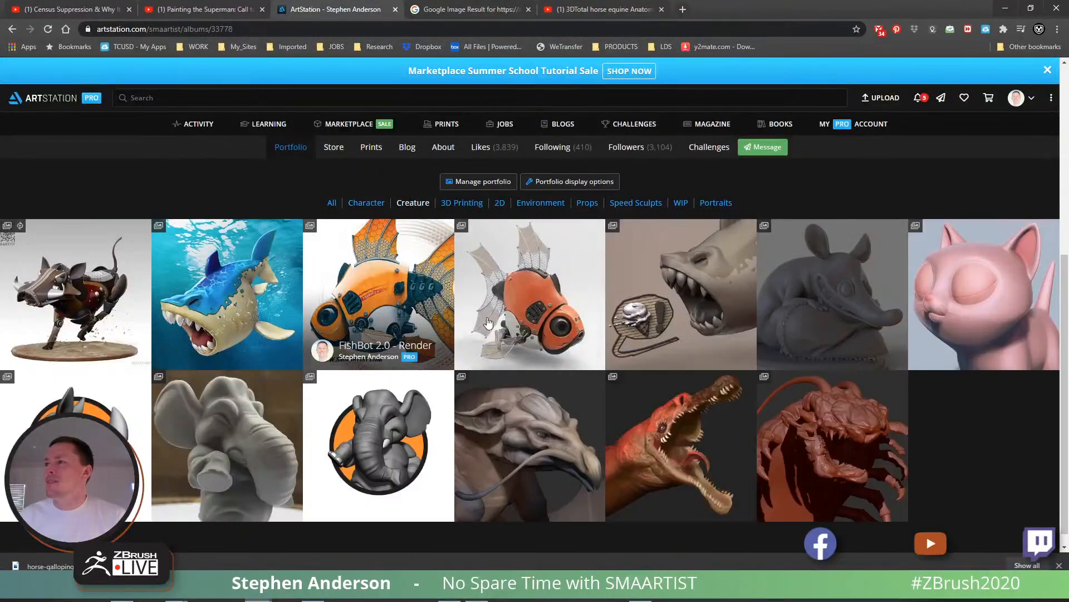
{"action": "left_click", "coordinate": [77, 279]}
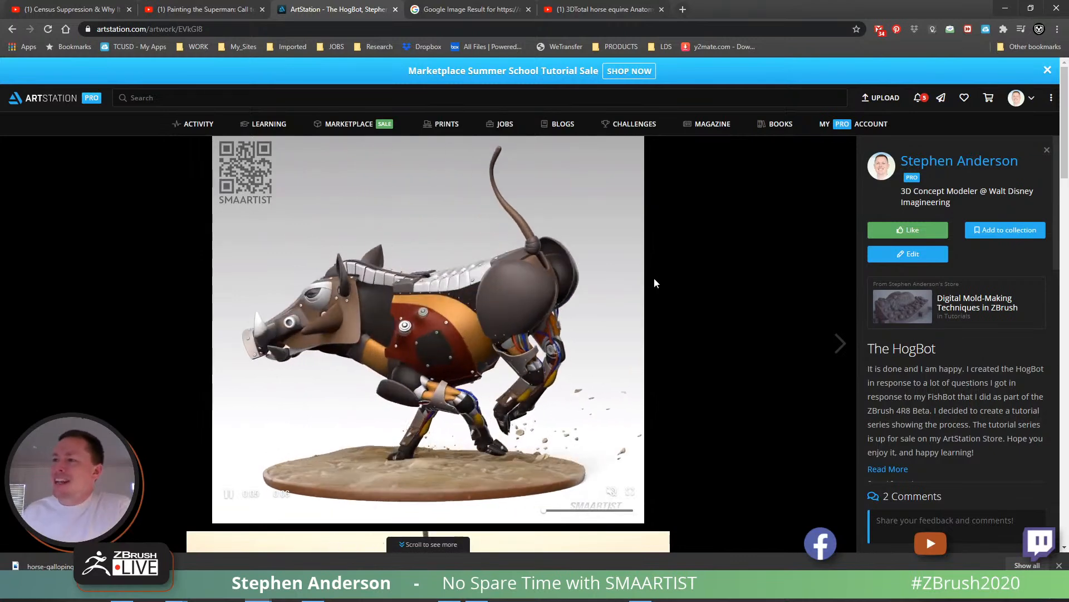
- Examine the HogBot renders for how its torso plates, haunches and mechanical legs are simplified
{"action": "scroll", "coordinate": [654, 284], "scroll_direction": "down", "scroll_amount": 4}
{"action": "scroll", "coordinate": [655, 284], "scroll_direction": "down", "scroll_amount": 2}
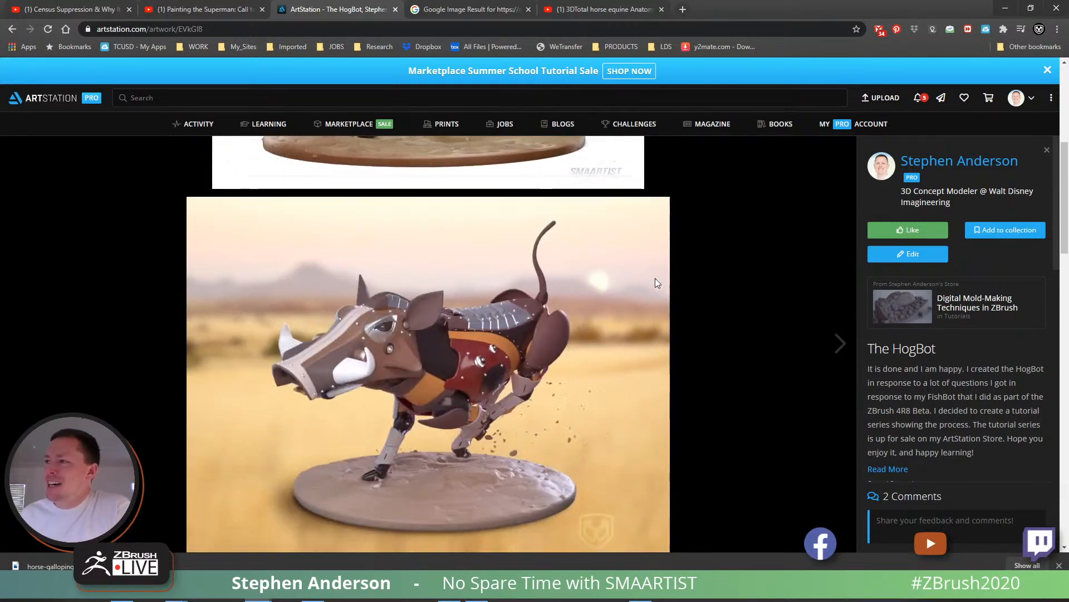
{"action": "scroll", "coordinate": [655, 278], "scroll_direction": "down", "scroll_amount": 10}
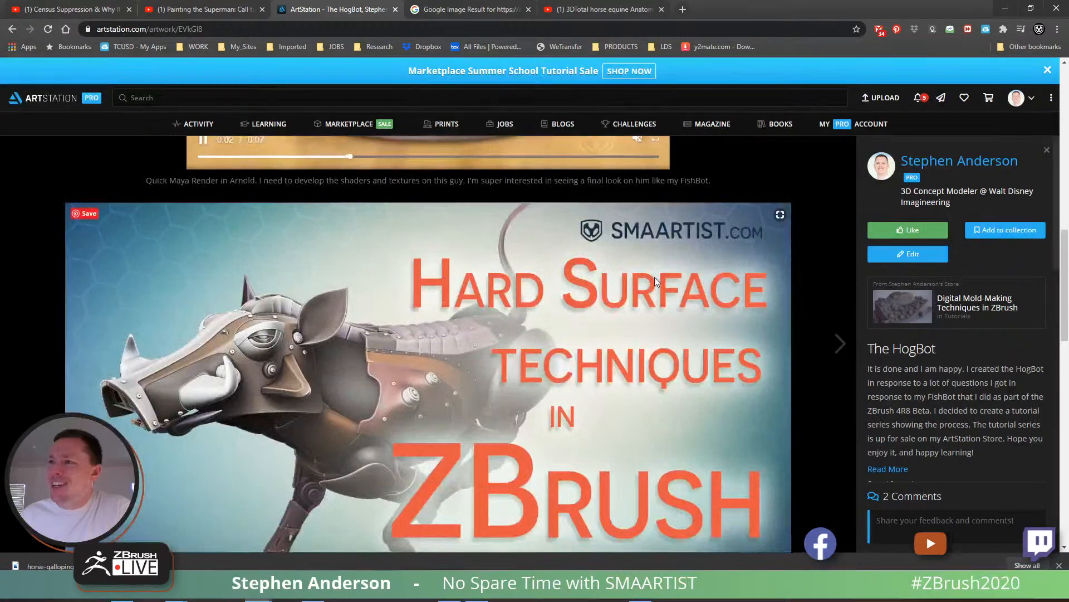
{"action": "scroll", "coordinate": [655, 281], "scroll_direction": "down", "scroll_amount": 5}
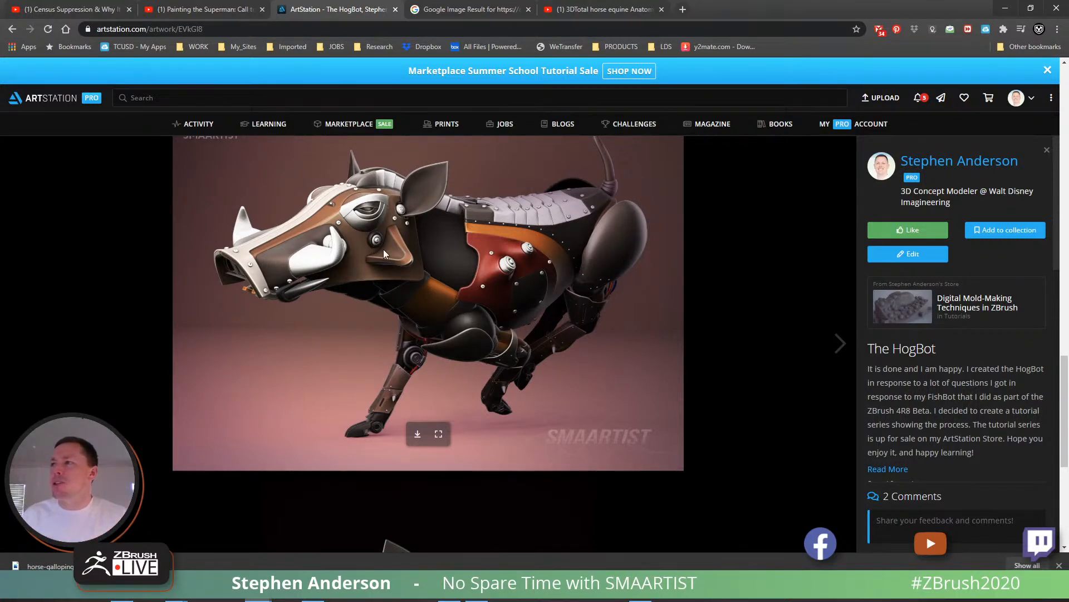
{"action": "scroll", "coordinate": [523, 292], "scroll_direction": "down", "scroll_amount": 4}
{"action": "scroll", "coordinate": [523, 289], "scroll_direction": "down", "scroll_amount": 1}
{"action": "scroll", "coordinate": [523, 290], "scroll_direction": "down", "scroll_amount": 1}
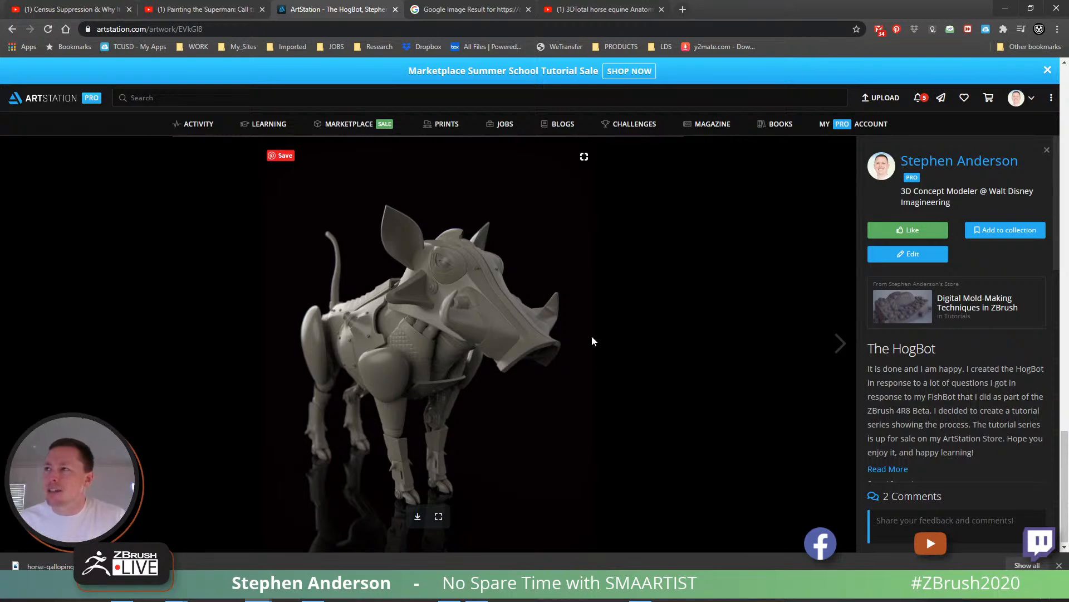
{"action": "scroll", "coordinate": [522, 270], "scroll_direction": "up", "scroll_amount": 10}
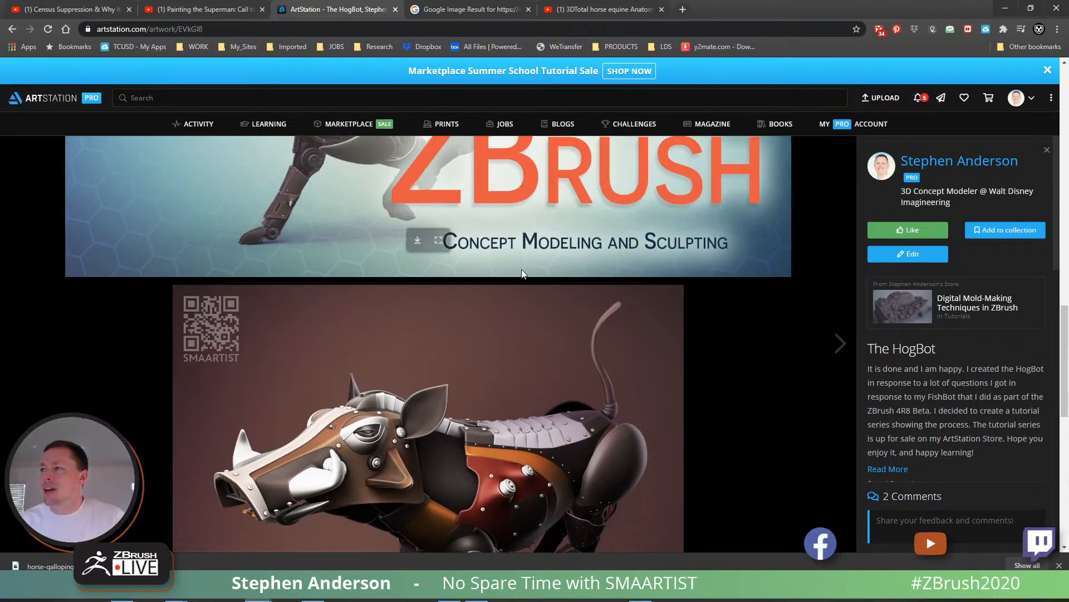
{"action": "scroll", "coordinate": [522, 269], "scroll_direction": "down", "scroll_amount": 3}
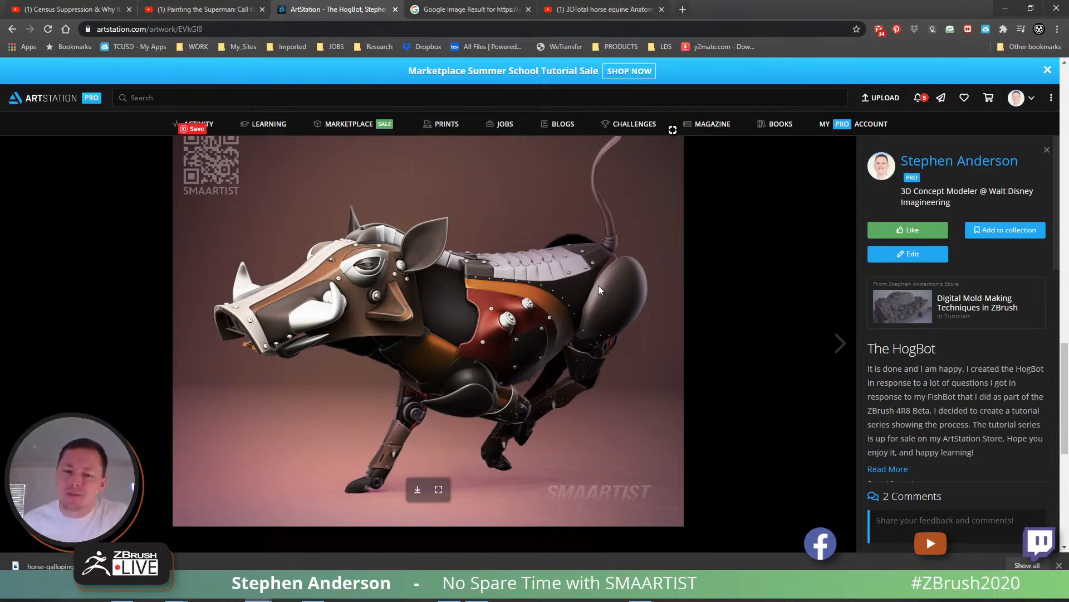
{"action": "scroll", "coordinate": [608, 323], "scroll_direction": "up", "scroll_amount": 15}
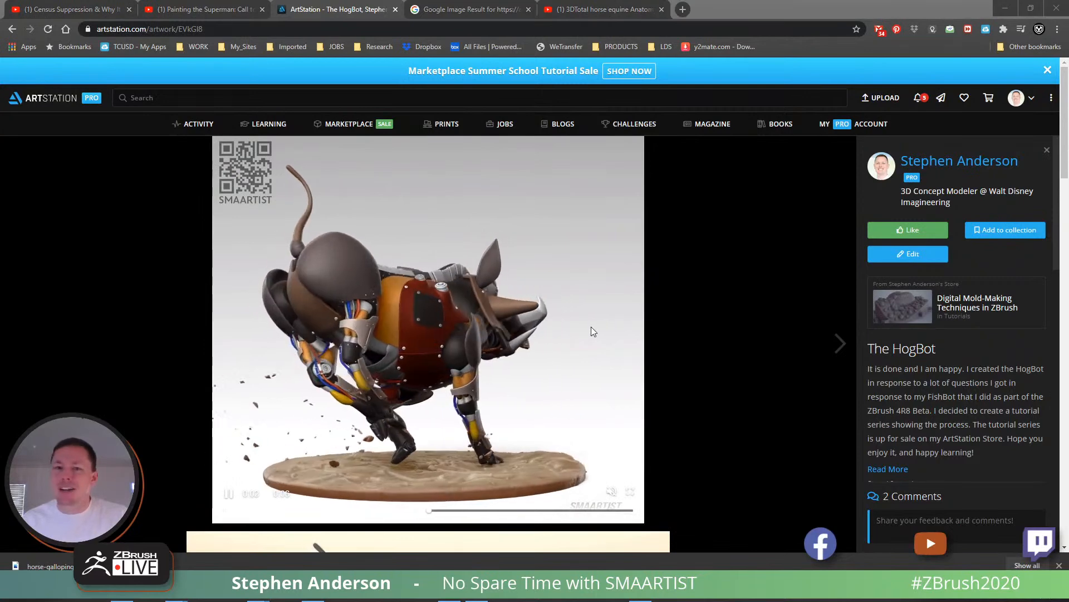
- Switch back to ZBrush and pick a muted brown as the painting colour for the head's muscle mesh
{"action": "key", "text": "alt+Tab"}
{"action": "left_click_drag", "start_coordinate": [721, 340], "coordinate": [763, 396], "text": "alt"}
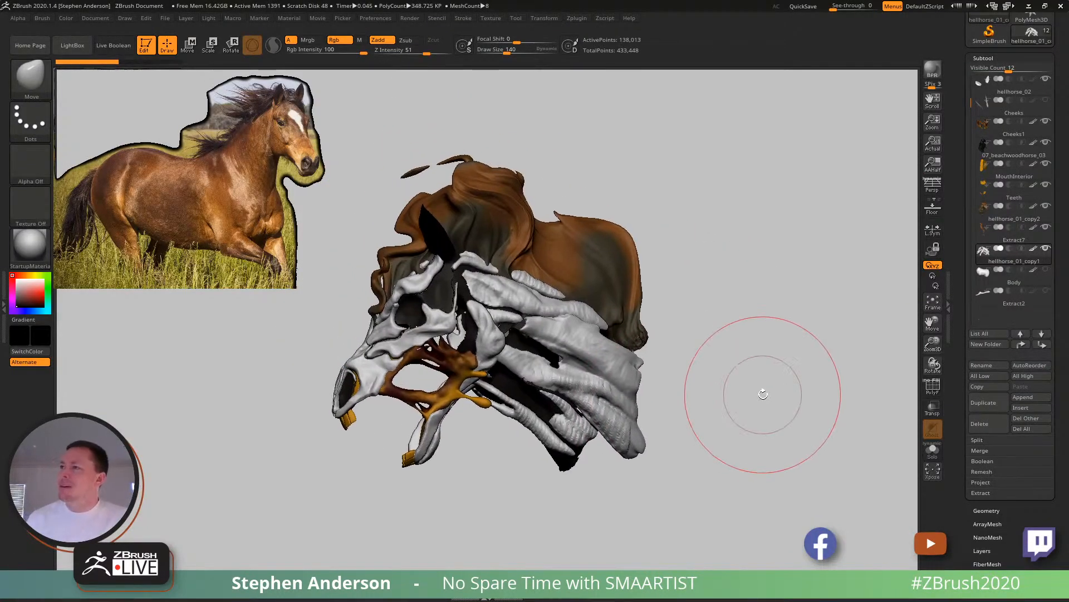
{"action": "mouse_move", "coordinate": [473, 329]}
{"action": "right_mouse_down"}
{"action": "mouse_move", "coordinate": [515, 330]}
{"action": "mouse_move", "coordinate": [485, 333]}
{"action": "mouse_move", "coordinate": [490, 364]}
{"action": "mouse_move", "coordinate": [544, 318]}
{"action": "mouse_move", "coordinate": [502, 328]}
{"action": "mouse_move", "coordinate": [542, 341]}
{"action": "right_mouse_up"}
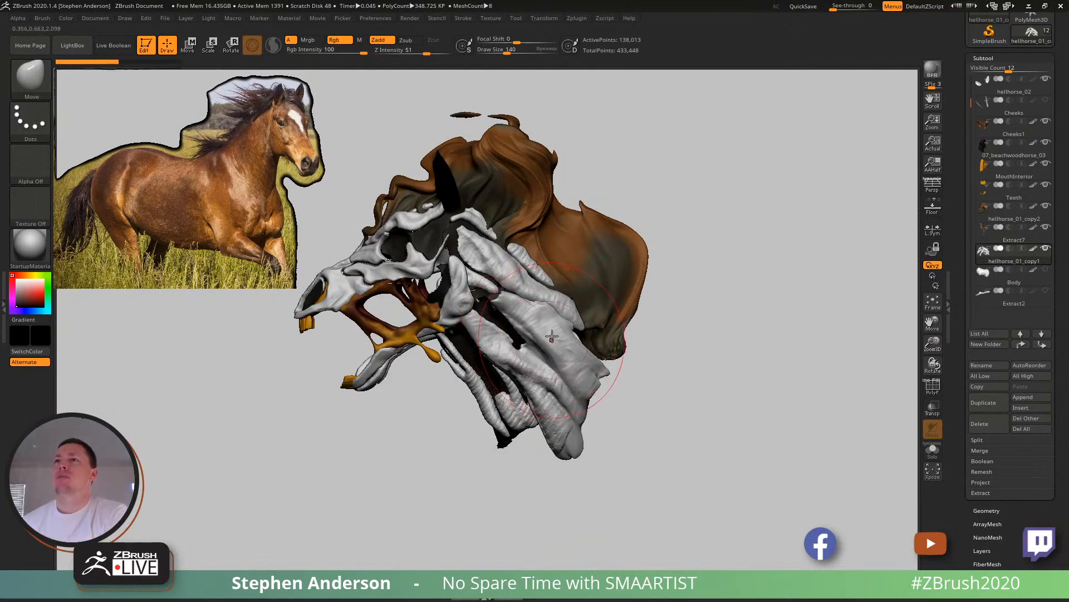
{"action": "left_click", "coordinate": [23, 295]}
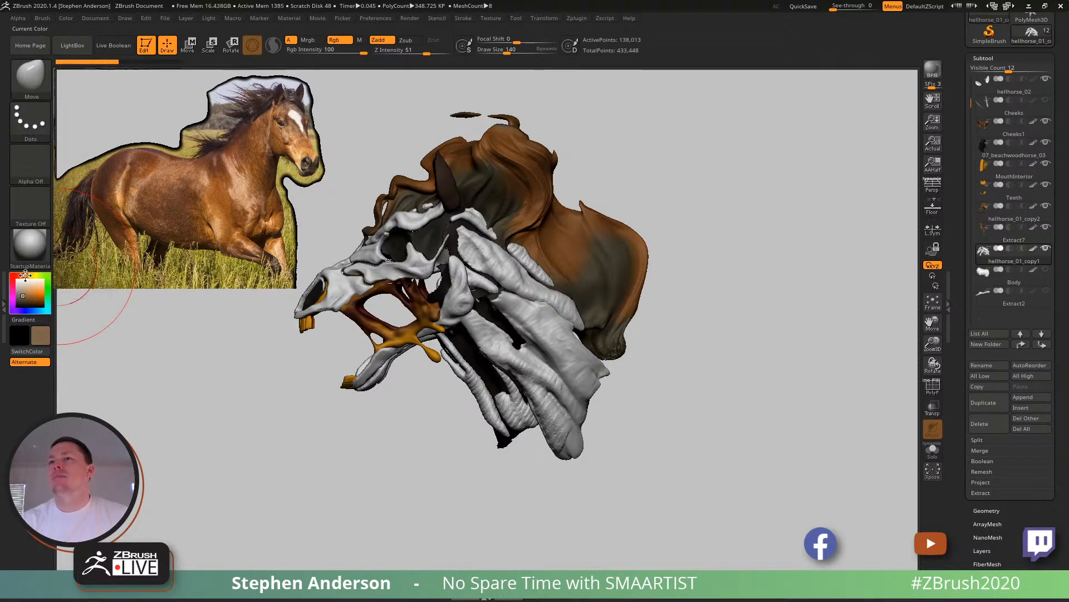
{"action": "key", "text": "shift+f"}
{"action": "key", "text": "shift+f"}
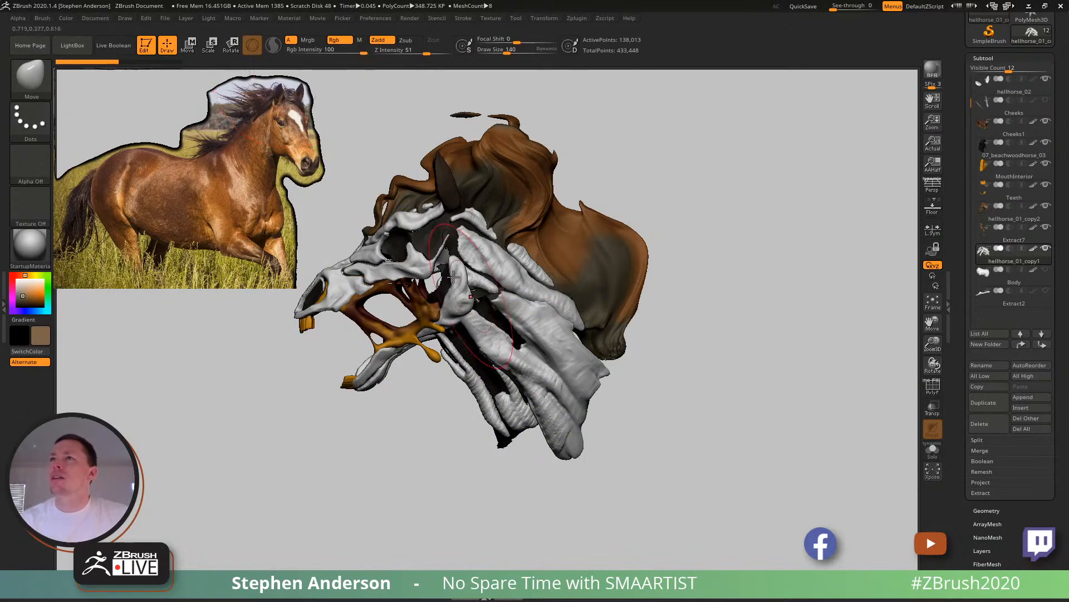
- Paint the neck muscles and jaw hinge brown with the Standard brush, using colour only without Zadd
{"action": "key", "text": "b"}
{"action": "key", "text": "s"}
{"action": "key", "text": "t"}
{"action": "left_click_drag", "start_coordinate": [407, 52], "coordinate": [400, 51]}
{"action": "mouse_move", "coordinate": [512, 375]}
{"action": "left_mouse_down"}
{"action": "mouse_move", "coordinate": [490, 390]}
{"action": "mouse_move", "coordinate": [534, 345]}
{"action": "mouse_move", "coordinate": [518, 419]}
{"action": "left_mouse_up"}
{"action": "left_click_drag", "start_coordinate": [461, 291], "coordinate": [471, 281]}
{"action": "mouse_move", "coordinate": [390, 358]}
{"action": "left_mouse_down"}
{"action": "mouse_move", "coordinate": [370, 378]}
{"action": "mouse_move", "coordinate": [394, 365]}
{"action": "left_mouse_up"}
{"action": "mouse_move", "coordinate": [454, 282]}
{"action": "left_mouse_down"}
{"action": "mouse_move", "coordinate": [434, 266]}
{"action": "mouse_move", "coordinate": [487, 291]}
{"action": "left_mouse_up"}
{"action": "mouse_move", "coordinate": [390, 409]}
{"action": "left_mouse_down"}
{"action": "mouse_move", "coordinate": [566, 282]}
{"action": "mouse_move", "coordinate": [604, 279]}
{"action": "left_mouse_up"}
{"action": "mouse_move", "coordinate": [440, 278]}
{"action": "left_mouse_down"}
{"action": "mouse_move", "coordinate": [489, 415]}
{"action": "mouse_move", "coordinate": [480, 286]}
{"action": "left_mouse_up"}
{"action": "mouse_move", "coordinate": [598, 269]}
{"action": "left_mouse_down"}
{"action": "mouse_move", "coordinate": [526, 245]}
{"action": "mouse_move", "coordinate": [554, 239]}
{"action": "mouse_move", "coordinate": [490, 244]}
{"action": "left_mouse_up"}
{"action": "key", "text": "s"}
{"action": "key", "text": "s"}
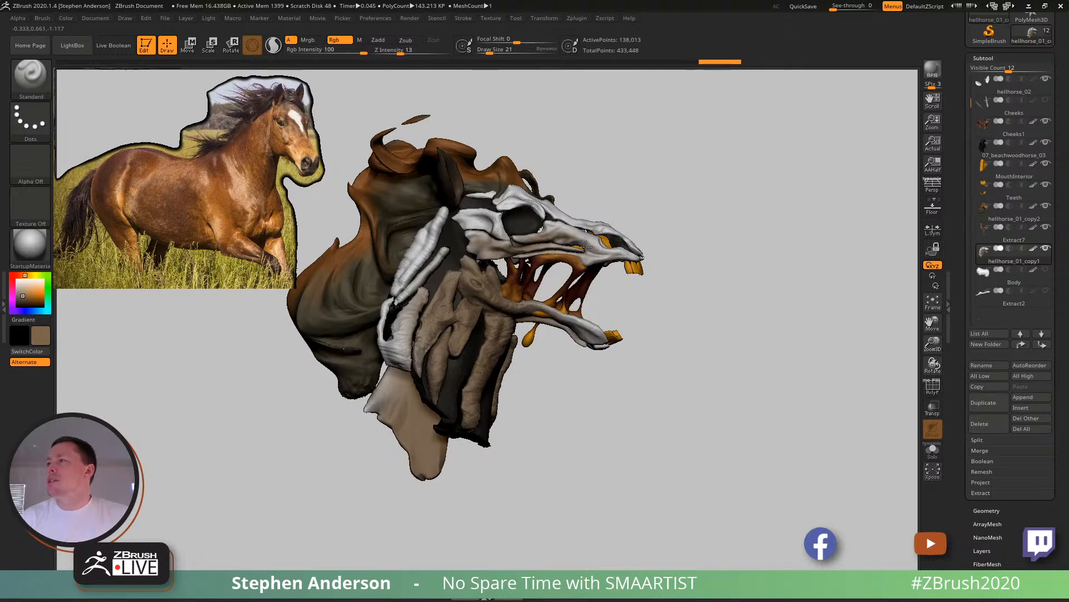
- Tint the cheekbone, snout and upper neck strands brown with the Standard brush at draw size 17
{"action": "mouse_move", "coordinate": [411, 334]}
{"action": "right_mouse_down"}
{"action": "mouse_move", "coordinate": [422, 305]}
{"action": "mouse_move", "coordinate": [413, 316]}
{"action": "right_mouse_up"}
{"action": "mouse_move", "coordinate": [490, 269]}
{"action": "right_mouse_down"}
{"action": "mouse_move", "coordinate": [437, 260]}
{"action": "mouse_move", "coordinate": [440, 284]}
{"action": "right_mouse_up"}
{"action": "key", "text": "s"}
{"action": "left_click_drag", "start_coordinate": [440, 284], "coordinate": [438, 284]}
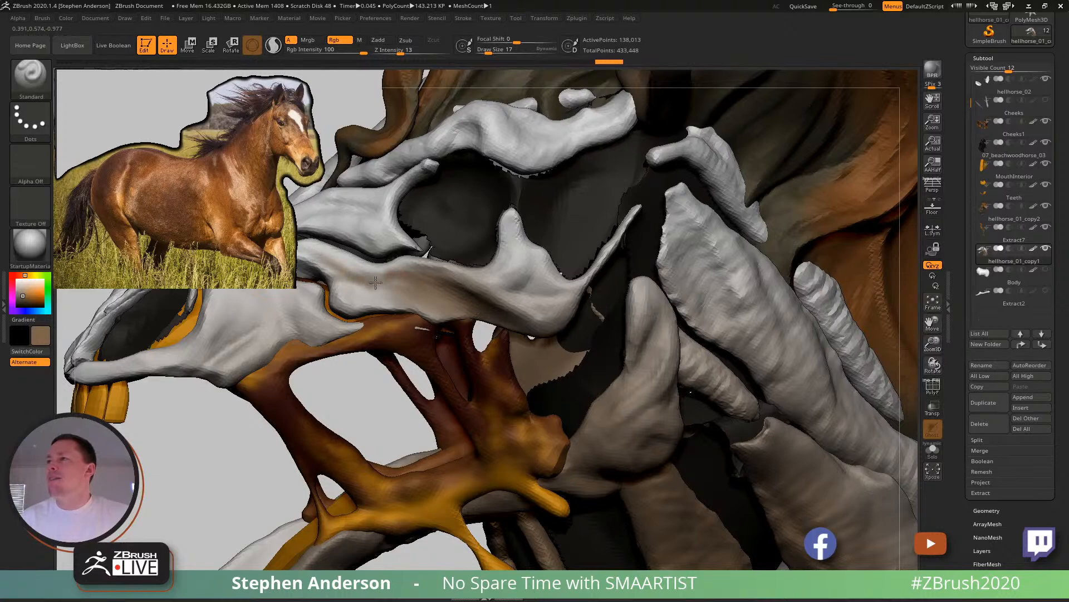
{"action": "right_click_drag", "start_coordinate": [409, 285], "coordinate": [645, 369], "text": "alt"}
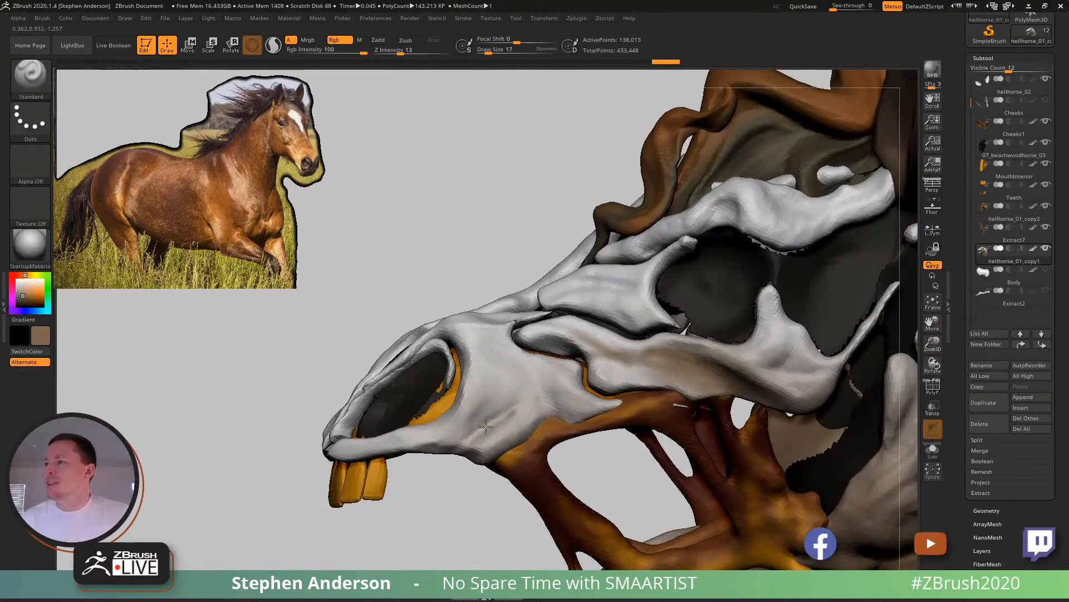
{"action": "right_click_drag", "start_coordinate": [508, 415], "coordinate": [579, 292]}
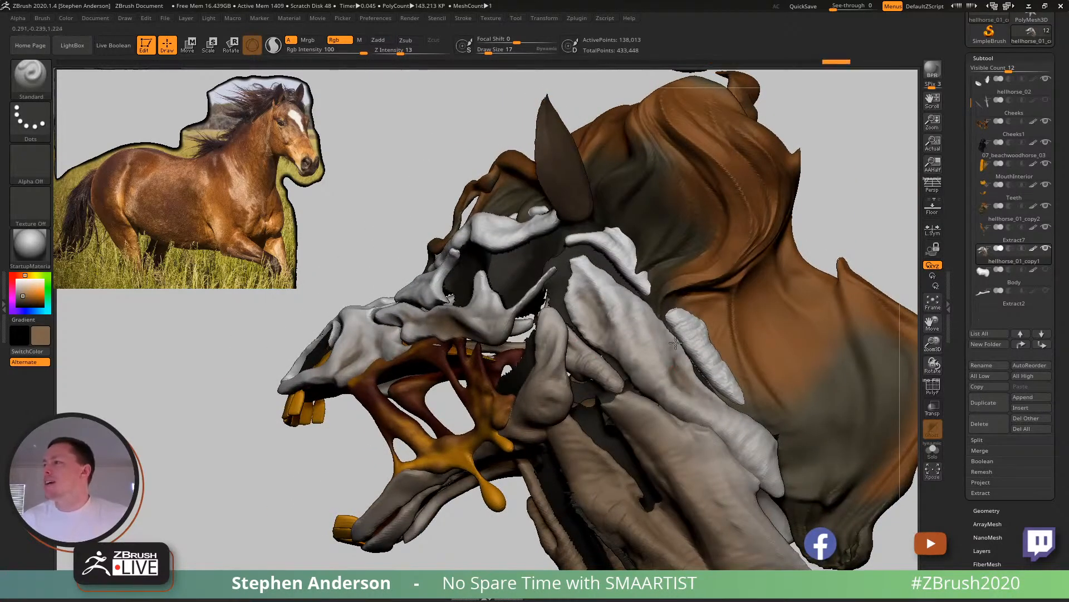
{"action": "right_click_drag", "start_coordinate": [718, 425], "coordinate": [694, 423]}
{"action": "right_click_drag", "start_coordinate": [711, 466], "coordinate": [463, 275]}
{"action": "right_click_drag", "start_coordinate": [506, 360], "coordinate": [611, 332], "text": "alt"}
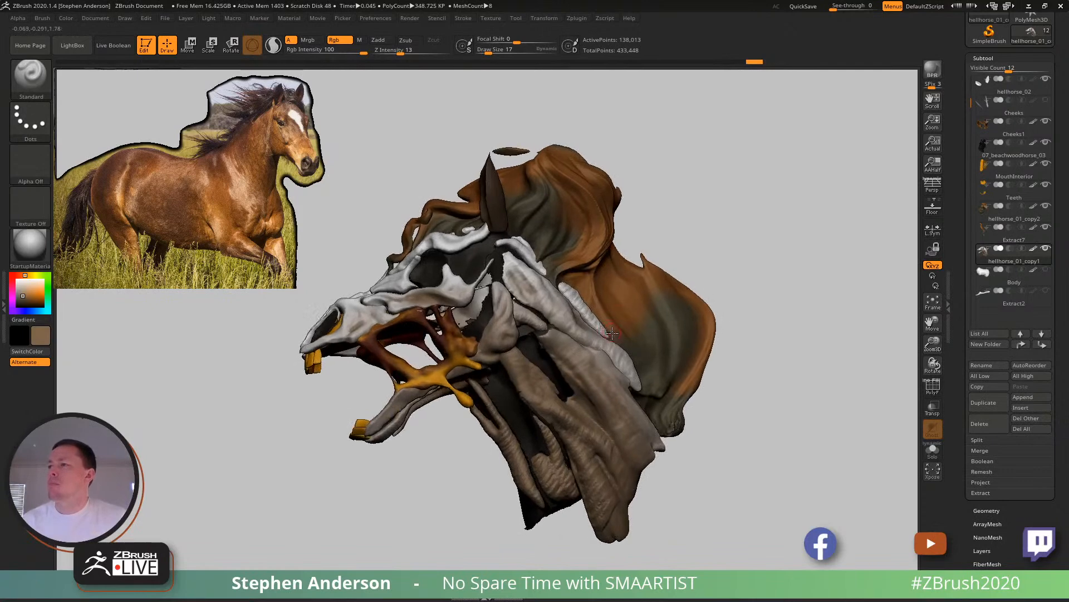
{"action": "right_click_drag", "start_coordinate": [554, 365], "coordinate": [562, 328]}
{"action": "mouse_move", "coordinate": [561, 329]}
{"action": "right_mouse_down", "text": "ctrl"}
{"action": "mouse_move", "coordinate": [609, 361]}
{"action": "mouse_move", "coordinate": [619, 342]}
{"action": "mouse_move", "coordinate": [594, 356]}
{"action": "mouse_move", "coordinate": [572, 327]}
{"action": "mouse_move", "coordinate": [593, 331]}
{"action": "mouse_move", "coordinate": [641, 374]}
{"action": "right_mouse_up", "text": "ctrl"}
- Choose the ClayBuildup brush, activate the 07_beachwoodhorse_03 mesh inside the neck, and set the draw size to 90
{"action": "key", "text": "b"}
{"action": "key", "text": "c"}
{"action": "key", "text": "b"}
{"action": "right_click_drag", "start_coordinate": [641, 375], "coordinate": [563, 360]}
{"action": "key", "text": "shift+f"}
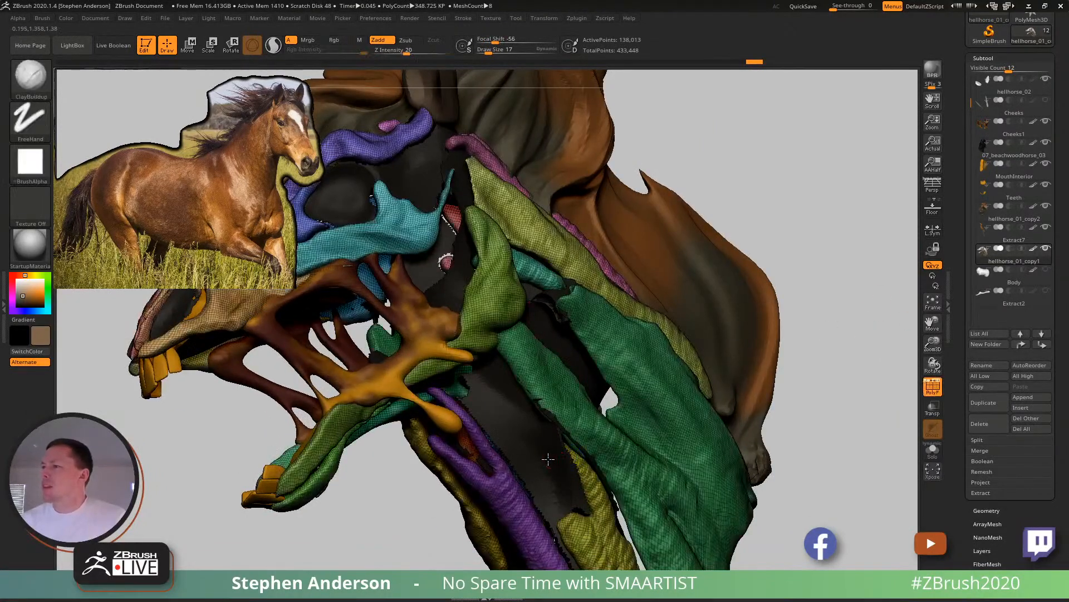
{"action": "left_click", "coordinate": [548, 429], "text": "alt"}
{"action": "key", "text": "s"}
{"action": "mouse_move", "coordinate": [546, 421]}
{"action": "left_mouse_down"}
{"action": "mouse_move", "coordinate": [559, 423]}
{"action": "mouse_move", "coordinate": [543, 413]}
{"action": "left_mouse_up"}
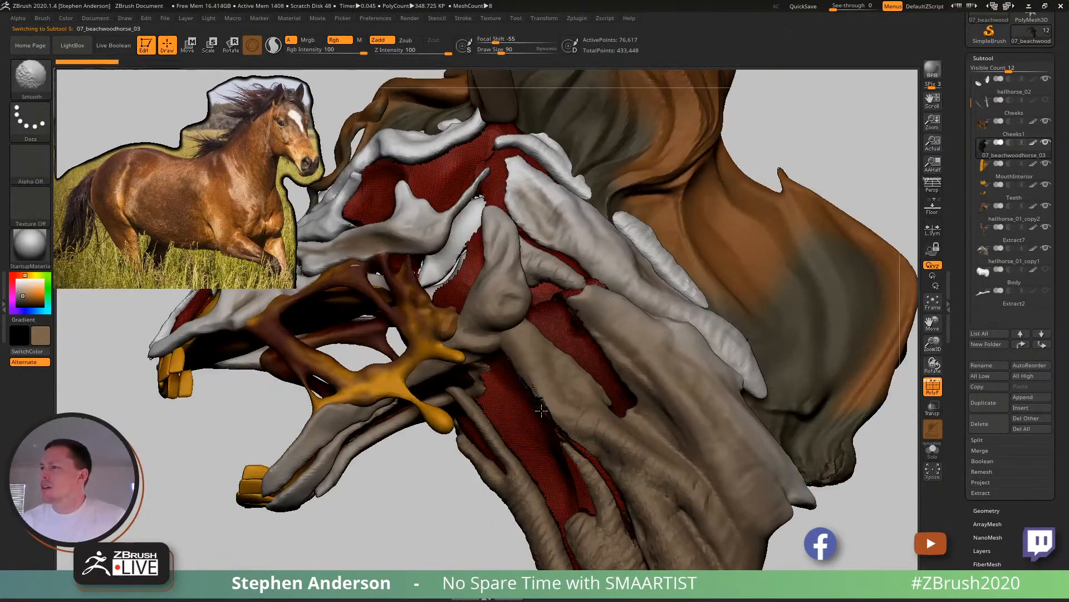
- Build up and smooth the inner neck surface between the muscle strands on both sides of the head
{"action": "right_click_drag", "start_coordinate": [642, 537], "coordinate": [559, 435]}
{"action": "left_click_drag", "start_coordinate": [560, 435], "coordinate": [576, 310], "text": "shift"}
{"action": "right_click_drag", "start_coordinate": [530, 283], "coordinate": [624, 346]}
{"action": "left_click_drag", "start_coordinate": [535, 435], "coordinate": [548, 470], "text": "shift"}
{"action": "mouse_move", "coordinate": [549, 471]}
{"action": "right_mouse_down", "text": "alt"}
{"action": "mouse_move", "coordinate": [540, 351]}
{"action": "mouse_move", "coordinate": [604, 310]}
{"action": "mouse_move", "coordinate": [457, 333]}
{"action": "right_mouse_up", "text": "alt"}
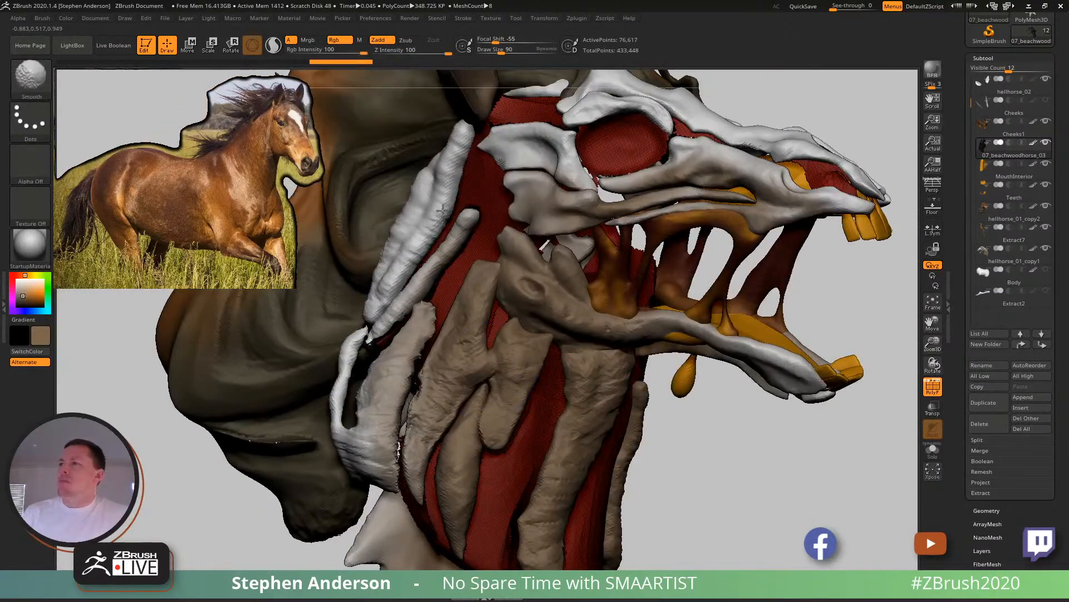
{"action": "left_click_drag", "start_coordinate": [504, 147], "coordinate": [508, 167], "text": "shift"}
{"action": "right_click_drag", "start_coordinate": [521, 234], "coordinate": [538, 346], "text": "ctrl"}
- Reactivate the hellhorse_01_copy1 mesh and smooth its neck muscle strands at draw size 90
{"action": "key", "text": "shift+f"}
{"action": "mouse_move", "coordinate": [623, 440]}
{"action": "right_mouse_down", "text": "ctrl"}
{"action": "mouse_move", "coordinate": [645, 322]}
{"action": "mouse_move", "coordinate": [675, 368]}
{"action": "mouse_move", "coordinate": [736, 405]}
{"action": "mouse_move", "coordinate": [600, 400]}
{"action": "mouse_move", "coordinate": [592, 479]}
{"action": "right_mouse_up", "text": "ctrl"}
{"action": "left_click", "coordinate": [777, 415], "text": "alt"}
{"action": "key", "text": "shift+f"}
{"action": "key", "text": "shift+f"}
{"action": "right_click_drag", "start_coordinate": [596, 440], "coordinate": [629, 426], "text": "ctrl"}
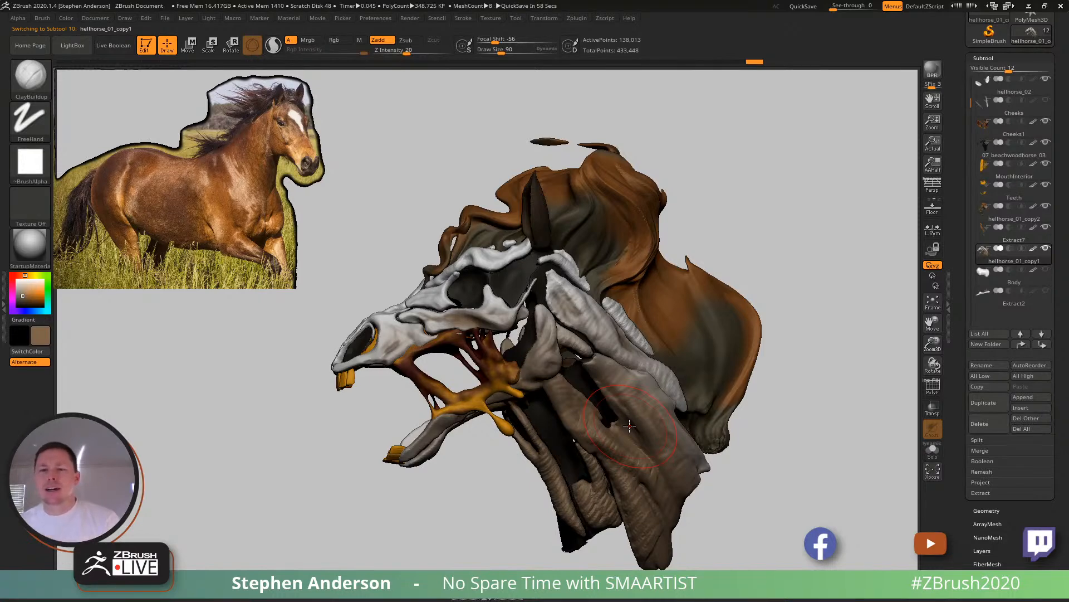
{"action": "mouse_move", "coordinate": [651, 307]}
{"action": "right_mouse_down"}
{"action": "mouse_move", "coordinate": [727, 312]}
{"action": "mouse_move", "coordinate": [654, 311]}
{"action": "mouse_move", "coordinate": [673, 316]}
{"action": "mouse_move", "coordinate": [640, 356]}
{"action": "mouse_move", "coordinate": [610, 372]}
{"action": "mouse_move", "coordinate": [632, 396]}
{"action": "right_mouse_up"}
{"action": "key", "text": "shift+f"}
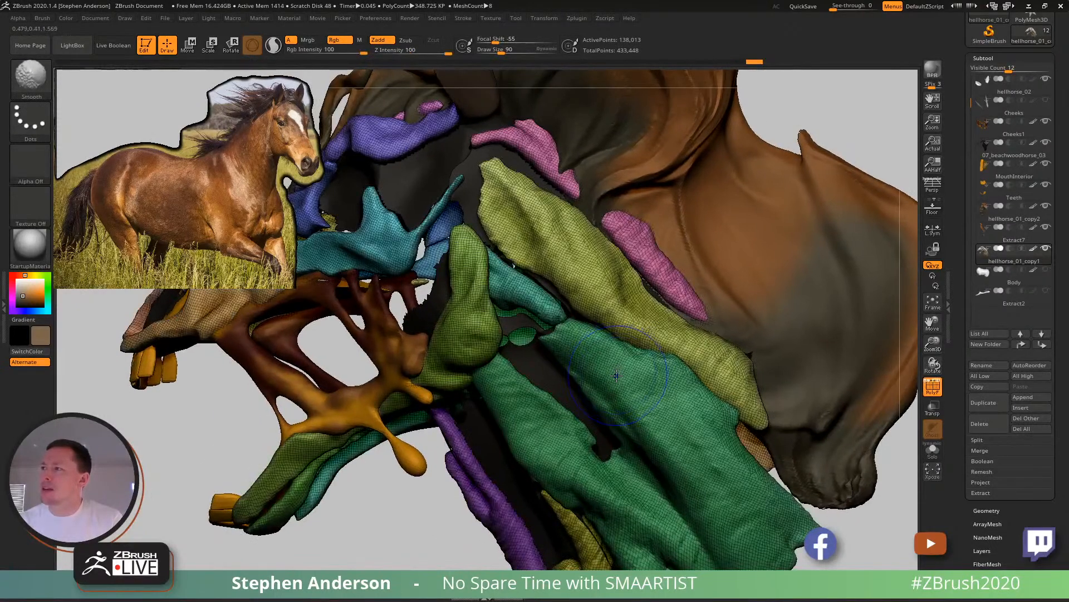
{"action": "key", "text": "shift+f"}
{"action": "mouse_move", "coordinate": [592, 363]}
{"action": "right_mouse_down", "text": "ctrl"}
{"action": "mouse_move", "coordinate": [598, 320]}
{"action": "mouse_move", "coordinate": [645, 343]}
{"action": "mouse_move", "coordinate": [560, 362]}
{"action": "mouse_move", "coordinate": [408, 291]}
{"action": "right_mouse_up", "text": "ctrl"}
- Adjust the front tip of the cheekbone with the Move brush at draw size 23
{"action": "key", "text": "s"}
{"action": "left_click_drag", "start_coordinate": [408, 291], "coordinate": [405, 293]}
{"action": "right_click_drag", "start_coordinate": [400, 295], "coordinate": [423, 317]}
{"action": "key", "text": "b"}
{"action": "key", "text": "m"}
{"action": "key", "text": "v"}
{"action": "key", "text": "s"}
{"action": "left_click_drag", "start_coordinate": [423, 291], "coordinate": [420, 292]}
{"action": "right_click_drag", "start_coordinate": [392, 287], "coordinate": [368, 298]}
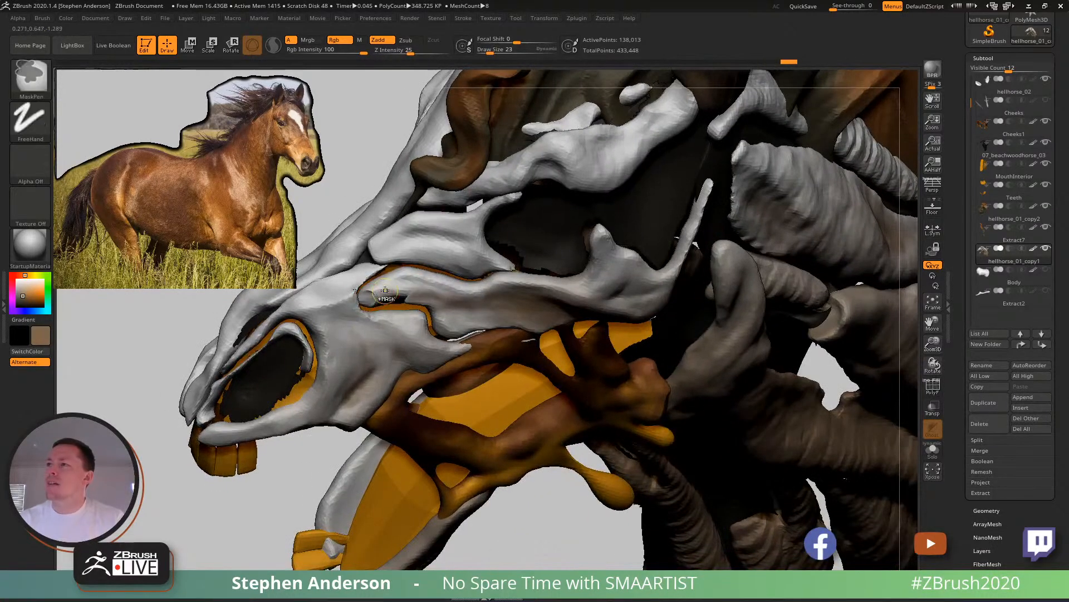
- Try the Move Topological brush on the cheekbone tip, and mask everything except the cheekbone piece with the transform gizmo
{"action": "key", "text": "b"}
{"action": "key", "text": "m"}
{"action": "key", "text": "t"}
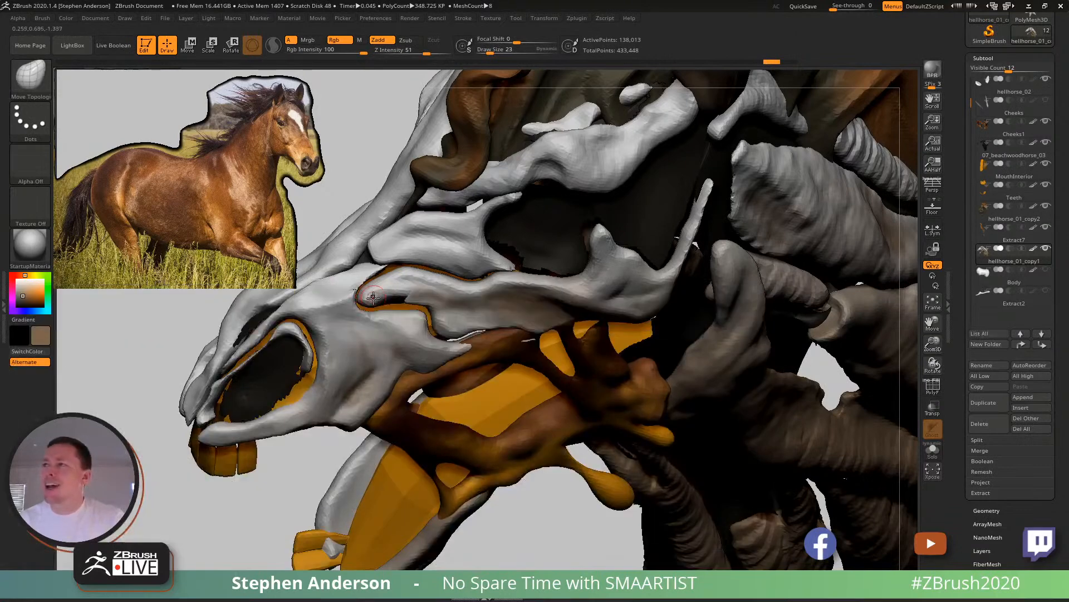
{"action": "key", "text": "w"}
{"action": "left_click", "coordinate": [402, 285], "text": "ctrl"}
- Pull back and reshape the front tip of the unmasked cheekbone with the Move brush at draw sizes 45 and 42
{"action": "key", "text": "b"}
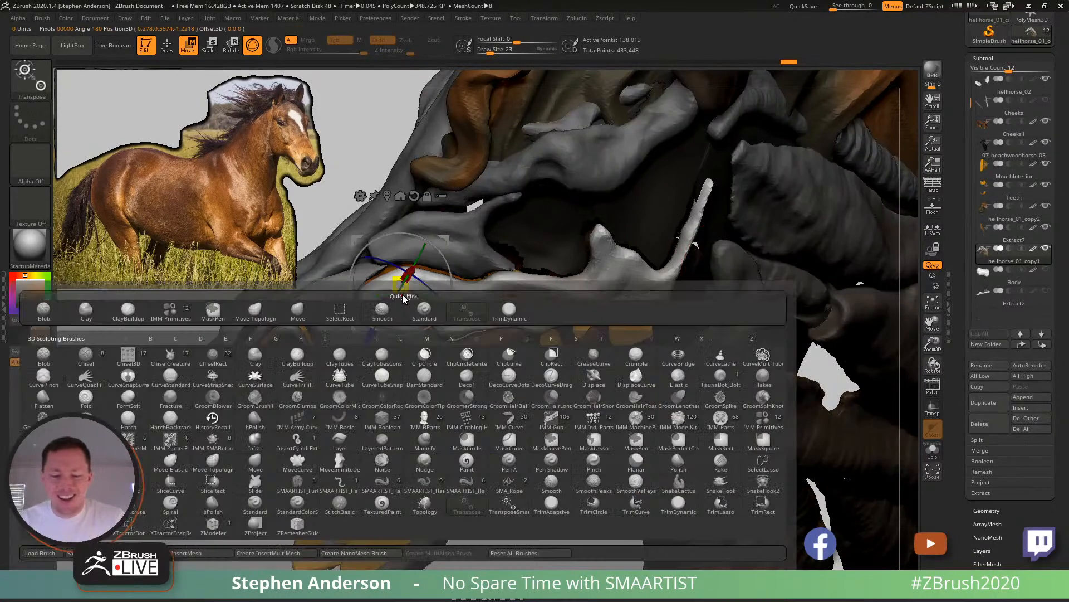
{"action": "key", "text": "m"}
{"action": "key", "text": "v"}
{"action": "key", "text": "q"}
{"action": "key", "text": "s"}
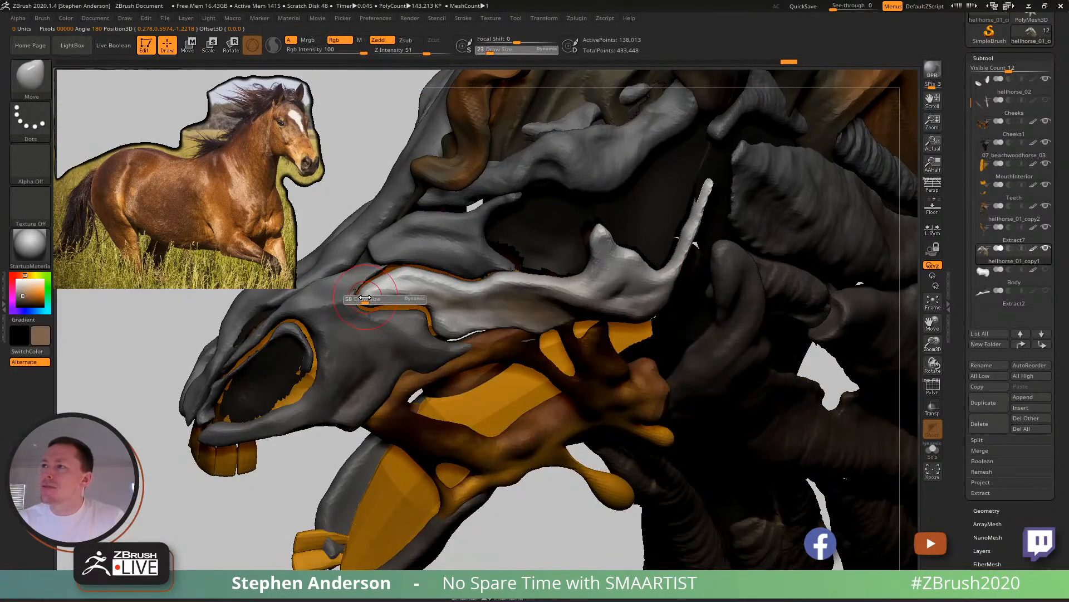
{"action": "left_click_drag", "start_coordinate": [365, 298], "coordinate": [369, 298]}
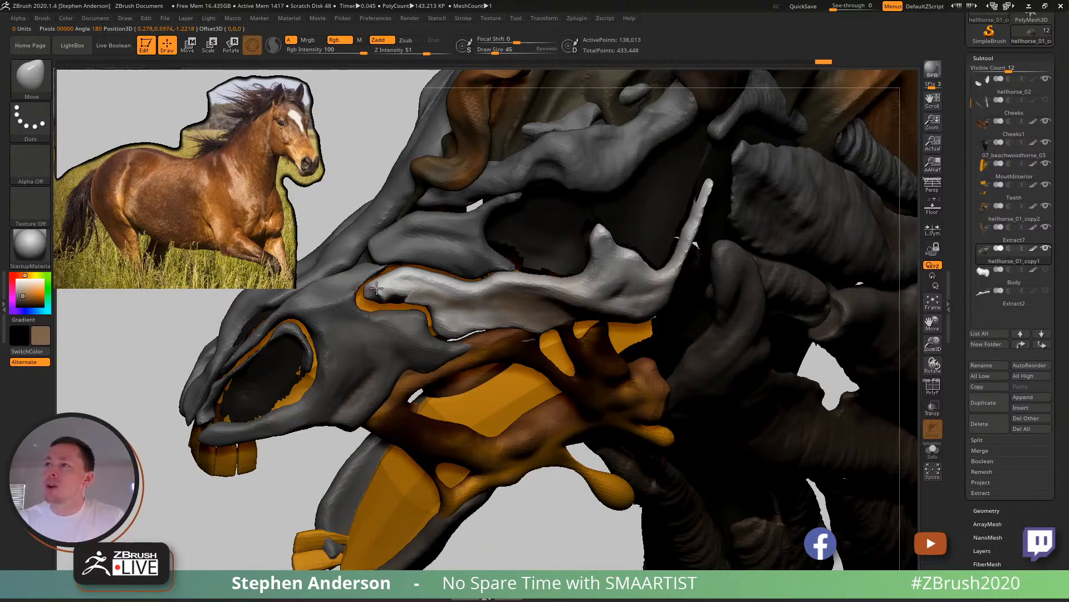
{"action": "left_click_drag", "start_coordinate": [373, 291], "coordinate": [371, 291]}
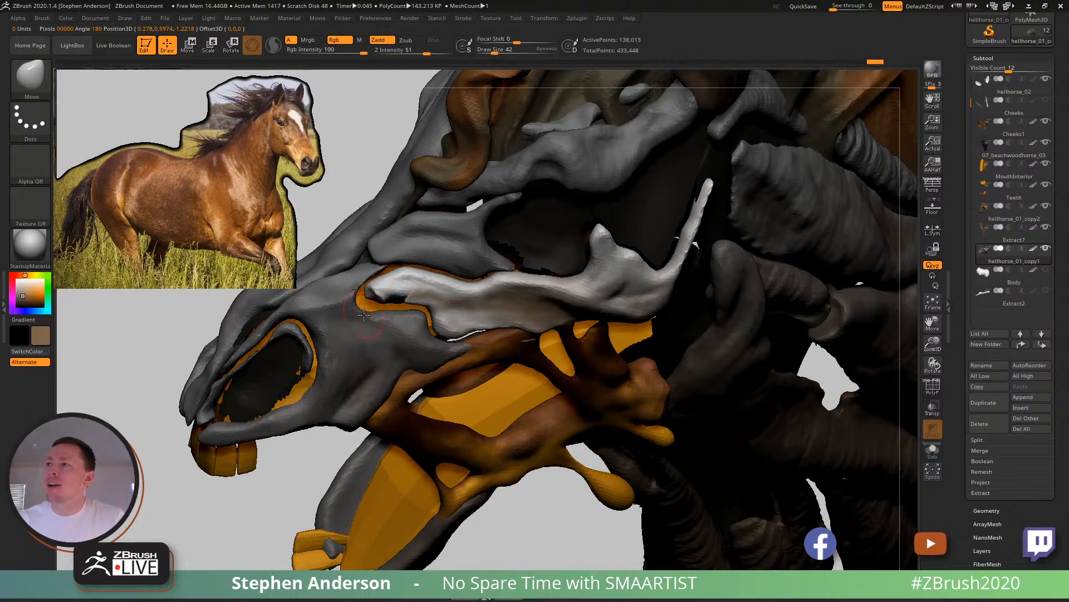
{"action": "key", "text": "s"}
{"action": "left_click_drag", "start_coordinate": [362, 310], "coordinate": [360, 311]}
{"action": "right_click_drag", "start_coordinate": [327, 321], "coordinate": [387, 308]}
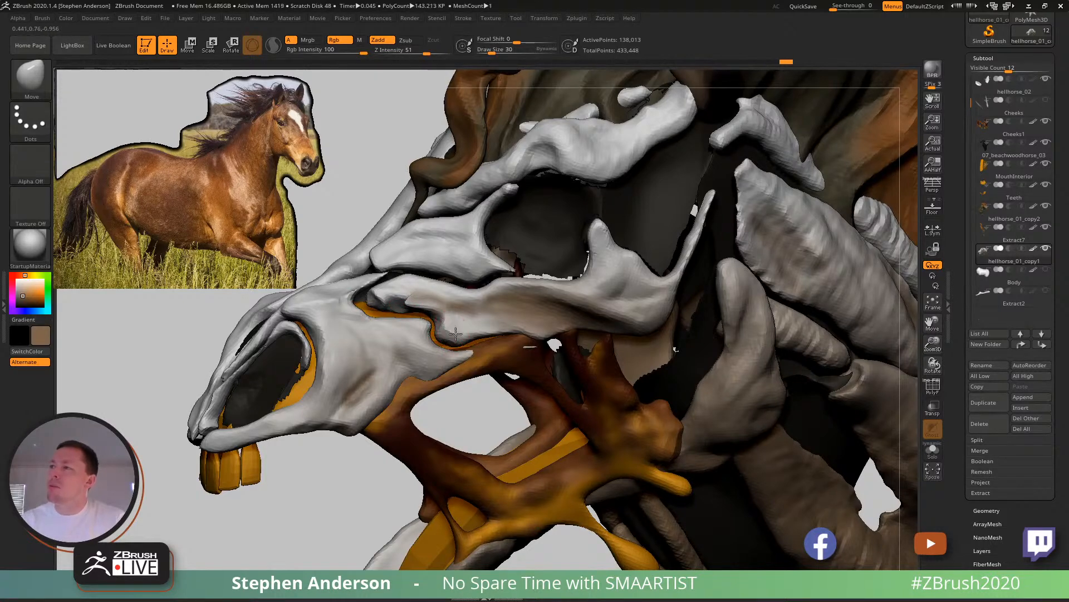
- Adjust the cheekbone and the bone edges around the eye socket with the Move brush at draw size 30
{"action": "right_click_drag", "start_coordinate": [458, 335], "coordinate": [395, 275], "text": "ctrl"}
{"action": "right_click_drag", "start_coordinate": [490, 295], "coordinate": [515, 286]}
{"action": "mouse_move", "coordinate": [515, 223]}
{"action": "right_mouse_down", "text": "ctrl"}
{"action": "mouse_move", "coordinate": [566, 263]}
{"action": "mouse_move", "coordinate": [540, 266]}
{"action": "mouse_move", "coordinate": [531, 231]}
{"action": "mouse_move", "coordinate": [541, 254]}
{"action": "mouse_move", "coordinate": [525, 272]}
{"action": "mouse_move", "coordinate": [515, 225]}
{"action": "right_mouse_up", "text": "ctrl"}
{"action": "key", "text": "s"}
{"action": "right_click_drag", "start_coordinate": [515, 225], "coordinate": [517, 250]}
{"action": "left_click_drag", "start_coordinate": [516, 248], "coordinate": [512, 248]}
{"action": "right_click_drag", "start_coordinate": [537, 261], "coordinate": [518, 251]}
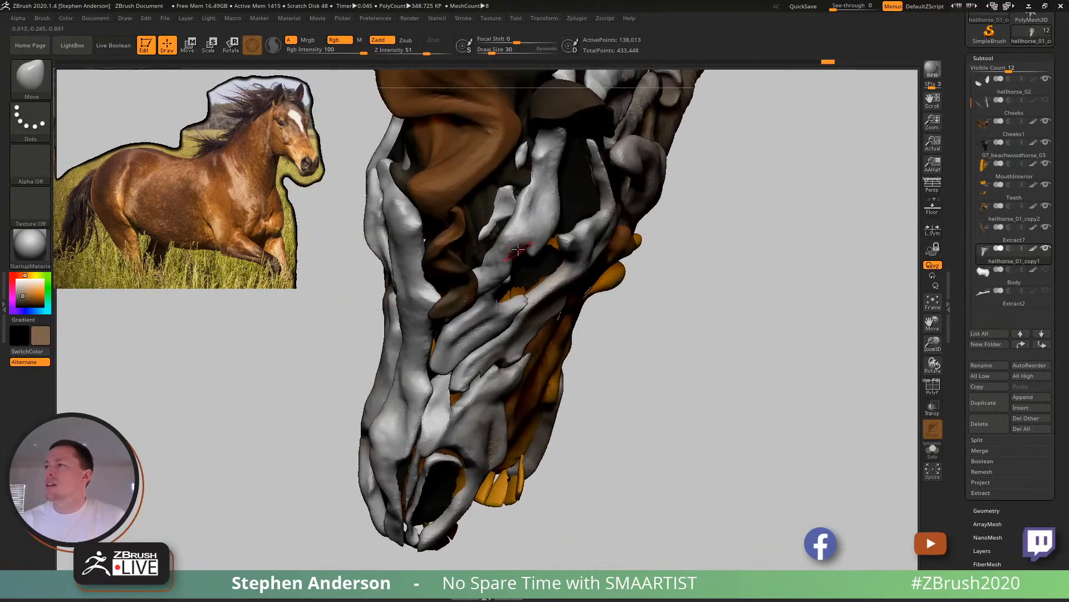
{"action": "mouse_move", "coordinate": [508, 315]}
{"action": "right_mouse_down"}
{"action": "mouse_move", "coordinate": [515, 242]}
{"action": "mouse_move", "coordinate": [538, 221]}
{"action": "mouse_move", "coordinate": [490, 234]}
{"action": "mouse_move", "coordinate": [512, 306]}
{"action": "mouse_move", "coordinate": [556, 348]}
{"action": "mouse_move", "coordinate": [725, 341]}
{"action": "mouse_move", "coordinate": [473, 393]}
{"action": "right_mouse_up"}
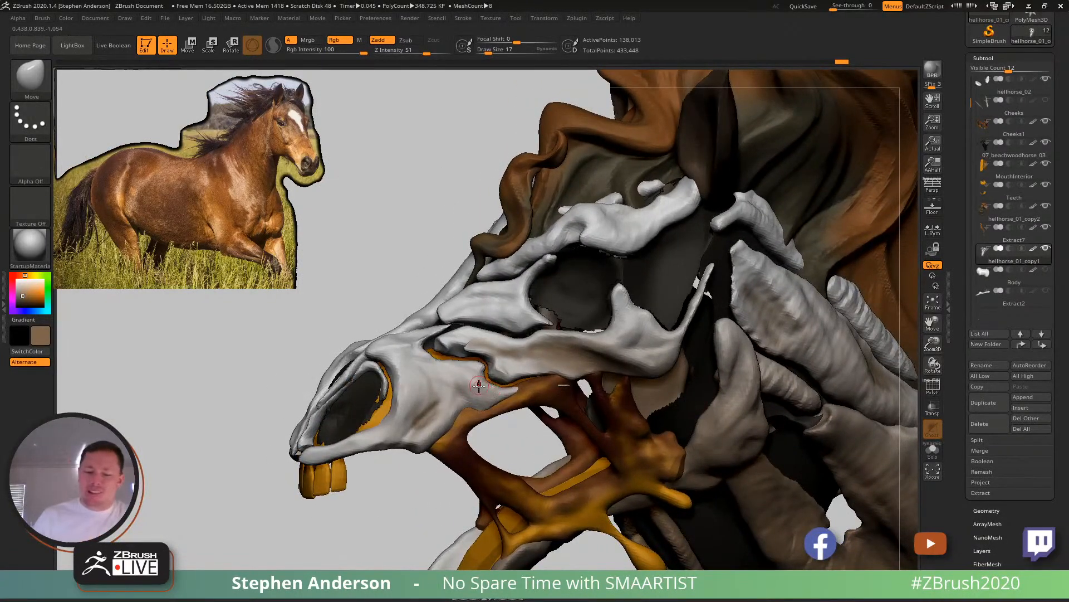
- Build up the muzzle bone behind the nostril with the ClayBuildup brush at draw size 30
{"action": "key", "text": "b"}
{"action": "key", "text": "c"}
{"action": "key", "text": "b"}
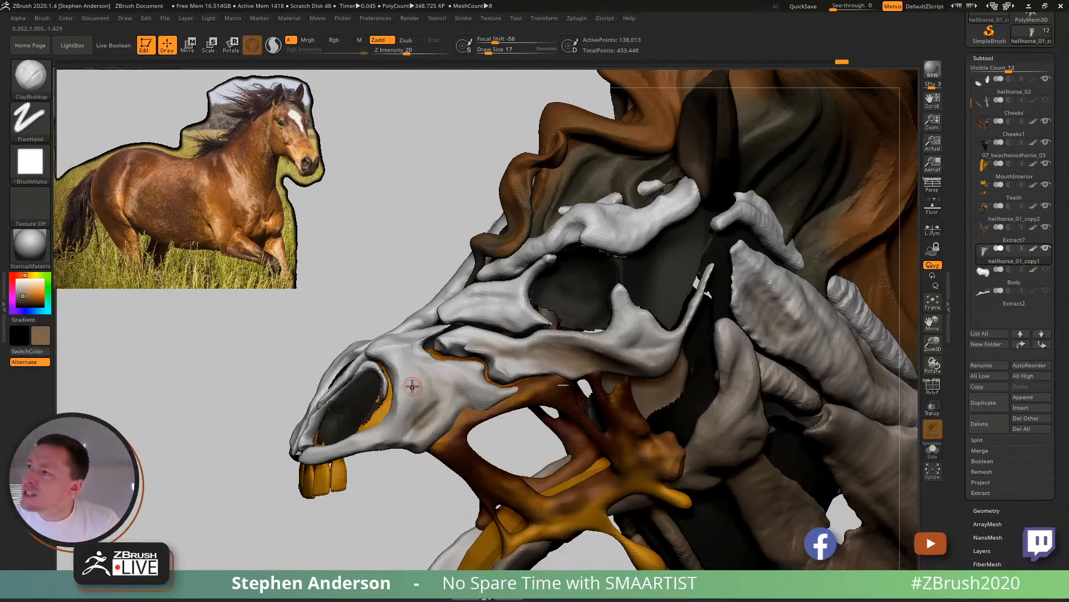
{"action": "left_click_drag", "start_coordinate": [432, 387], "coordinate": [469, 393]}
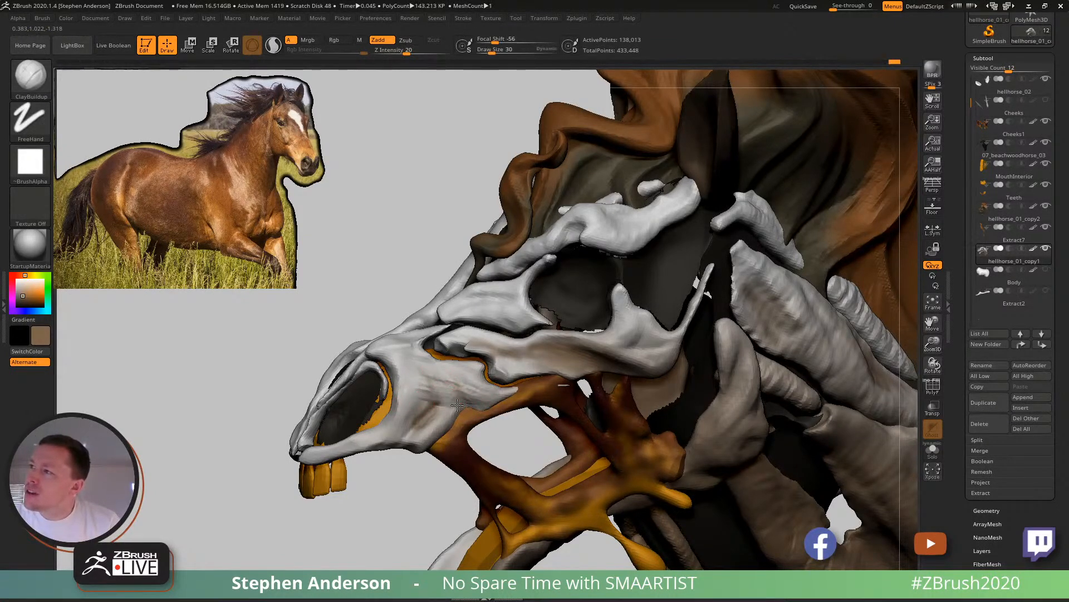
{"action": "right_click_drag", "start_coordinate": [463, 383], "coordinate": [262, 306], "text": "ctrl"}
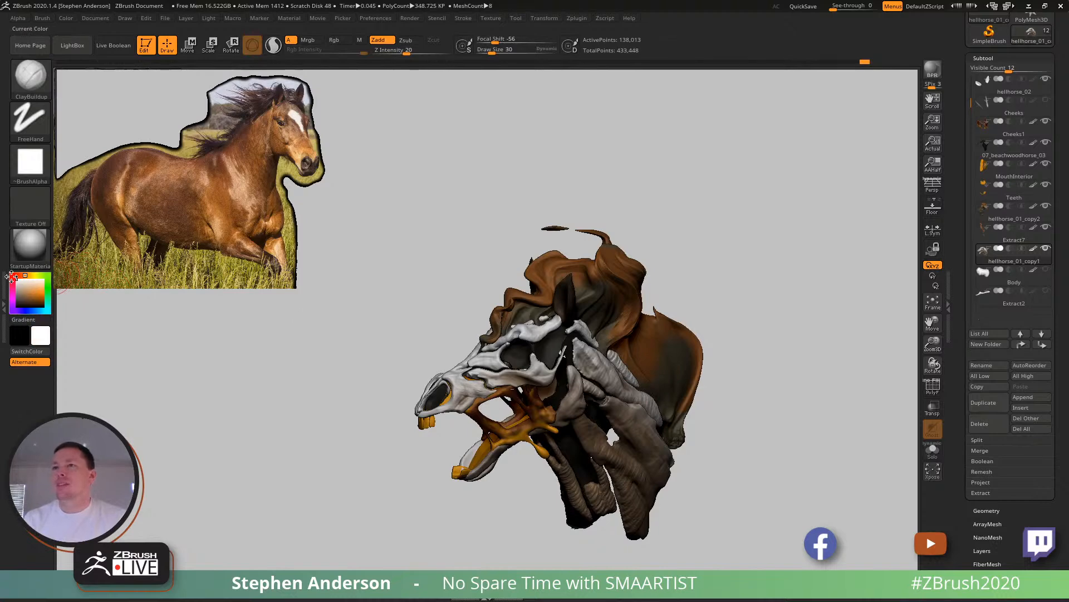
- Pull the lower end of the front neck muscle strand downward with the Move Topological brush at draw size 119
{"action": "right_click_drag", "start_coordinate": [451, 337], "coordinate": [543, 383]}
{"action": "mouse_move", "coordinate": [543, 383]}
{"action": "right_mouse_down", "text": "ctrl"}
{"action": "mouse_move", "coordinate": [568, 476]}
{"action": "mouse_move", "coordinate": [540, 429]}
{"action": "mouse_move", "coordinate": [534, 358]}
{"action": "mouse_move", "coordinate": [579, 357]}
{"action": "mouse_move", "coordinate": [549, 348]}
{"action": "mouse_move", "coordinate": [573, 444]}
{"action": "mouse_move", "coordinate": [514, 406]}
{"action": "right_mouse_up", "text": "ctrl"}
{"action": "key", "text": "b"}
{"action": "key", "text": "m"}
{"action": "key", "text": "v"}
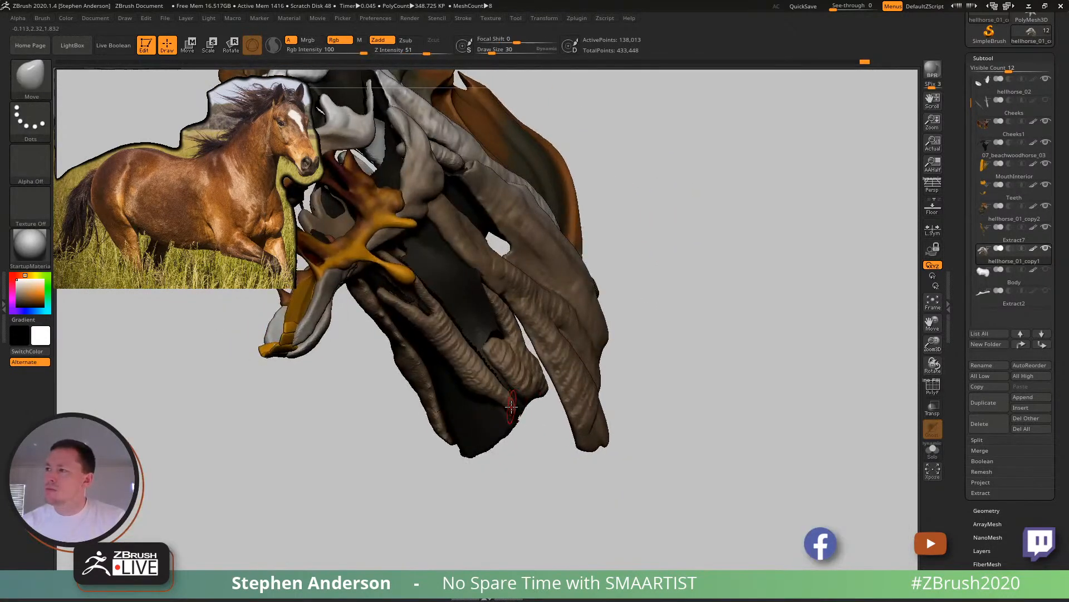
{"action": "key", "text": "b"}
{"action": "key", "text": "m"}
{"action": "key", "text": "t"}
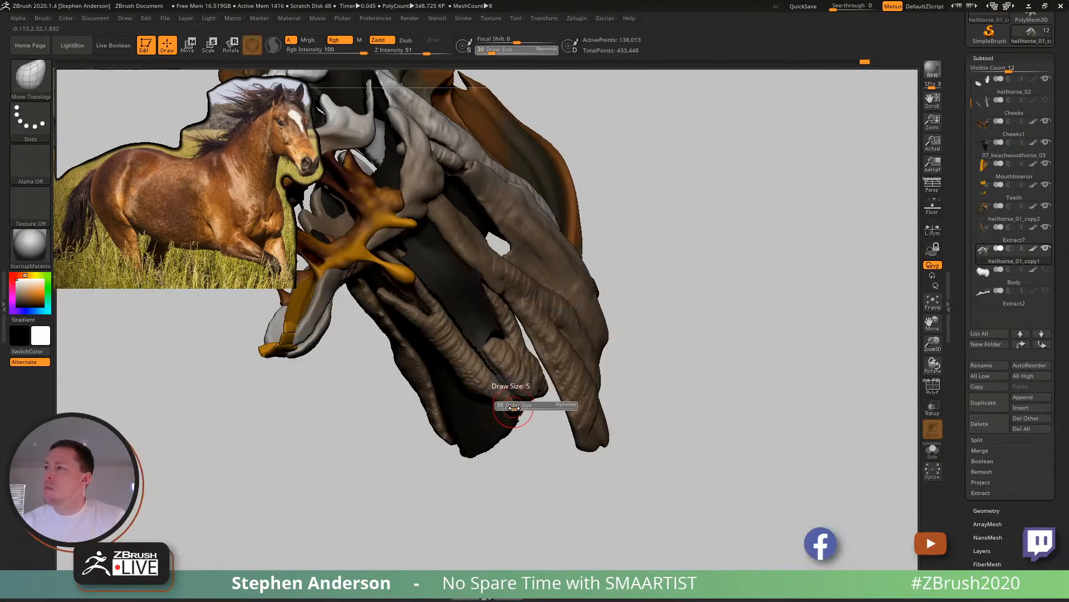
{"action": "right_click_drag", "start_coordinate": [525, 411], "coordinate": [510, 405]}
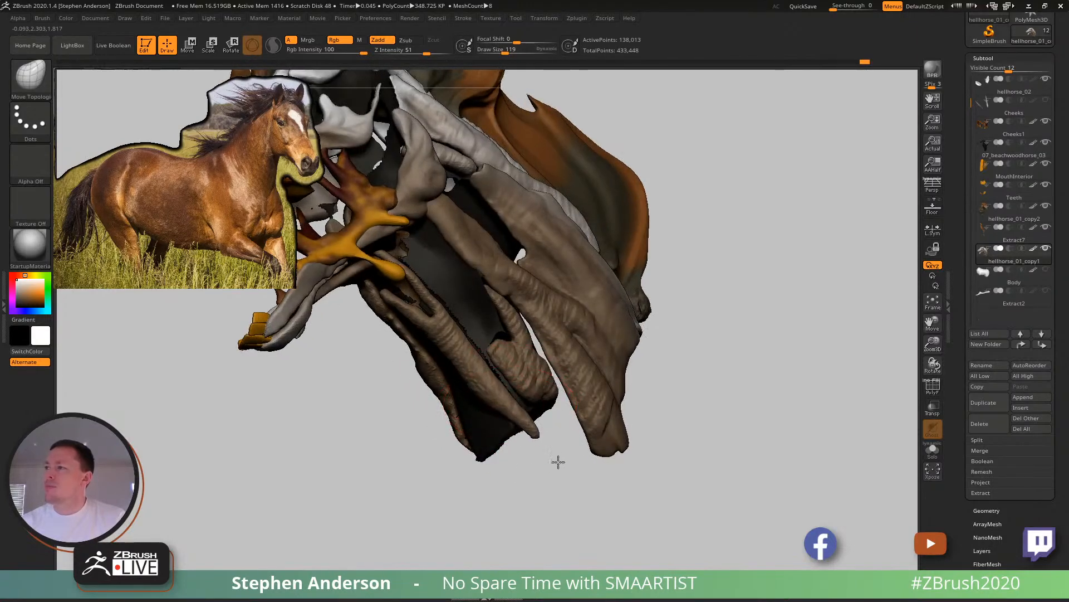
- Reshape the lower ends of the neck muscle strands on the opposite side with Move Topological, and smooth them at draw sizes 77 and 48
{"action": "right_click_drag", "start_coordinate": [502, 466], "coordinate": [429, 458]}
{"action": "right_click_drag", "start_coordinate": [448, 532], "coordinate": [500, 460]}
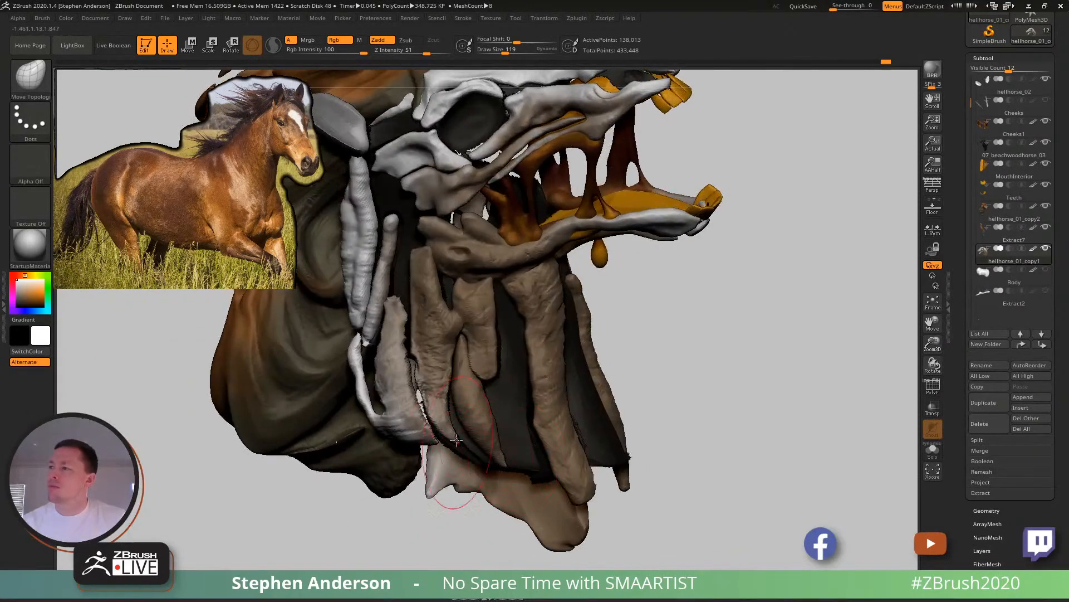
{"action": "mouse_move", "coordinate": [457, 466]}
{"action": "right_mouse_down"}
{"action": "mouse_move", "coordinate": [357, 462]}
{"action": "mouse_move", "coordinate": [472, 457]}
{"action": "right_mouse_up"}
{"action": "key", "text": "s"}
{"action": "left_click_drag", "start_coordinate": [485, 448], "coordinate": [480, 448]}
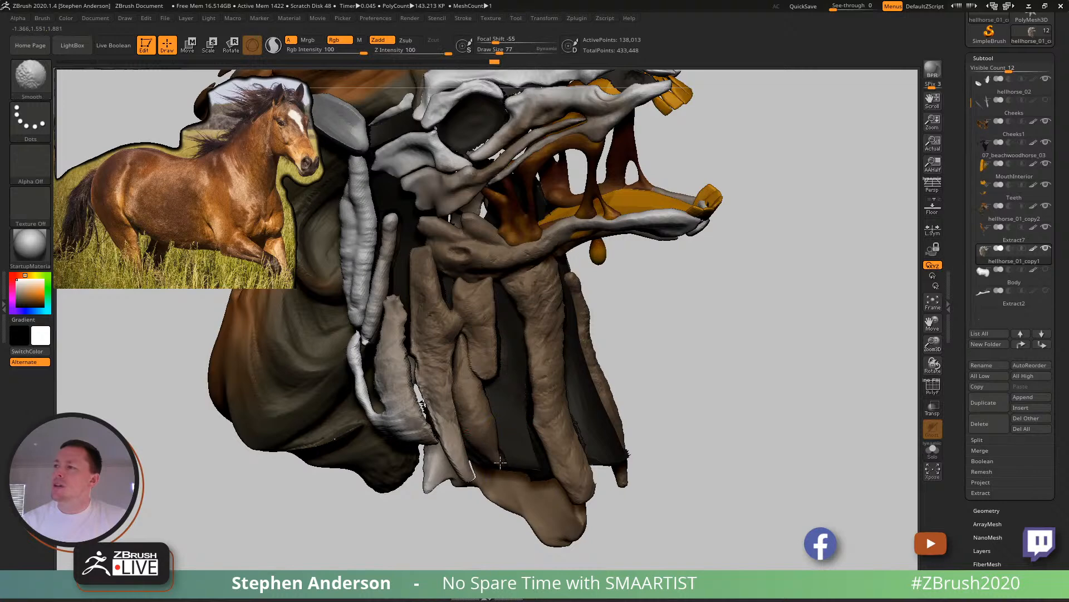
{"action": "right_click_drag", "start_coordinate": [500, 462], "coordinate": [496, 445]}
{"action": "key", "text": "s"}
{"action": "left_click_drag", "start_coordinate": [504, 464], "coordinate": [500, 464]}
{"action": "key", "text": "shift"}
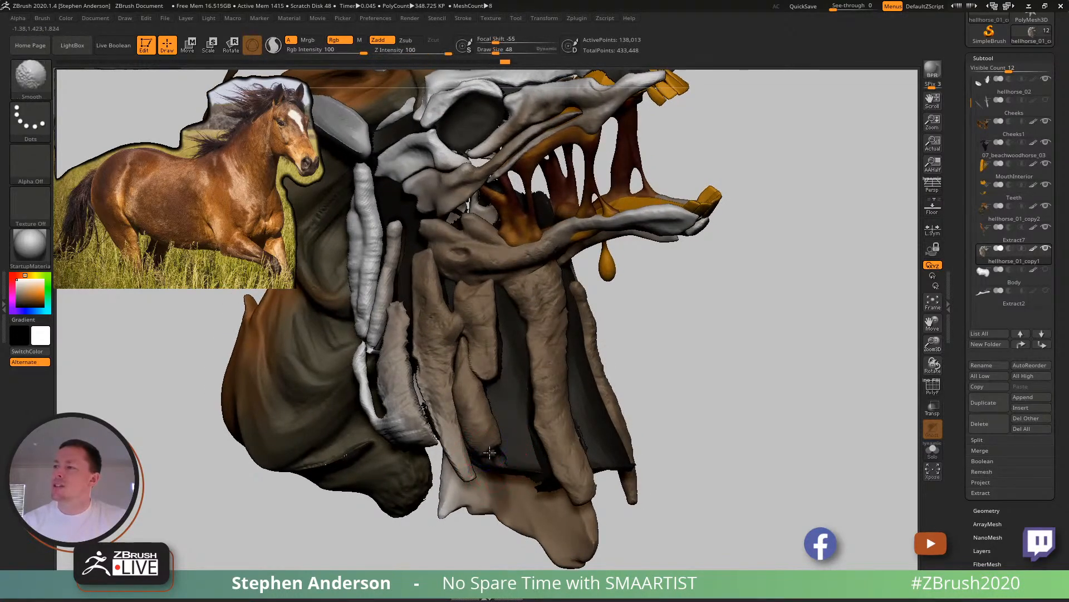
{"action": "right_click_drag", "start_coordinate": [499, 444], "coordinate": [512, 477]}
- Remesh the hellhorse_01_copy1 mesh with DynaMesh at resolution 128
{"action": "key", "text": "ctrl"}
{"action": "left_click_drag", "start_coordinate": [759, 335], "coordinate": [827, 422], "text": "ctrl"}
{"action": "right_click_drag", "start_coordinate": [780, 389], "coordinate": [719, 341], "text": "ctrl"}
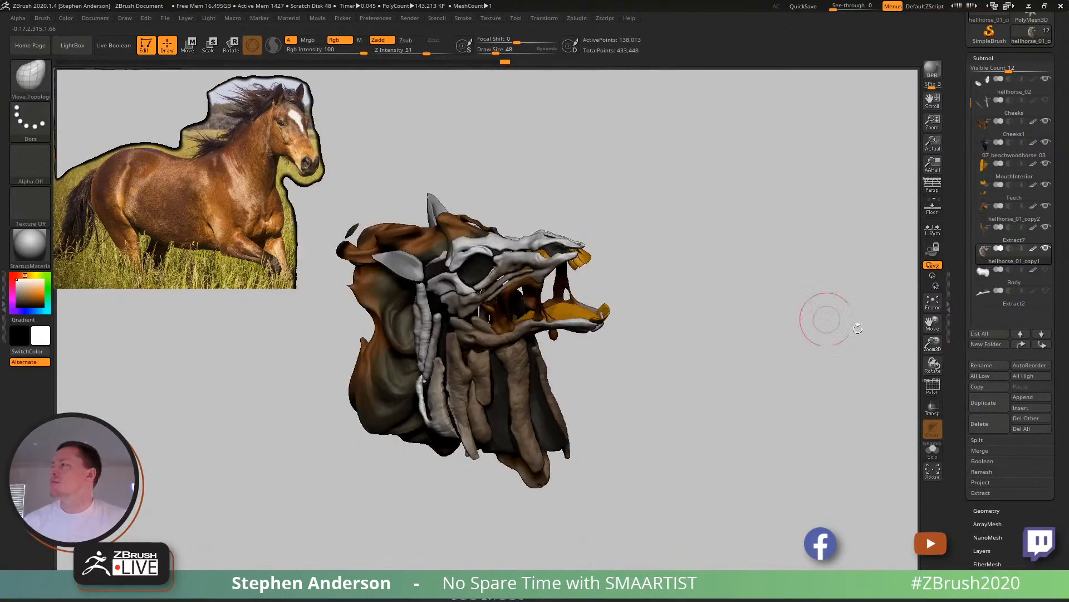
{"action": "left_click", "coordinate": [986, 508]}
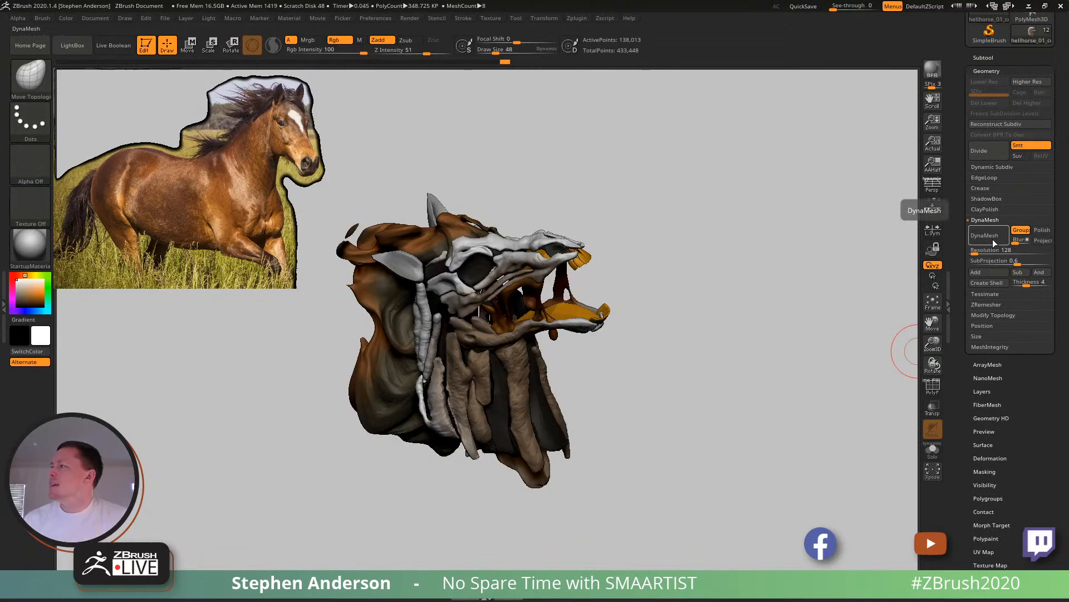
{"action": "left_click_drag", "start_coordinate": [728, 246], "coordinate": [580, 303]}
{"action": "key", "text": "shift+f"}
{"action": "key", "text": "shift+f"}
{"action": "key", "text": "f"}
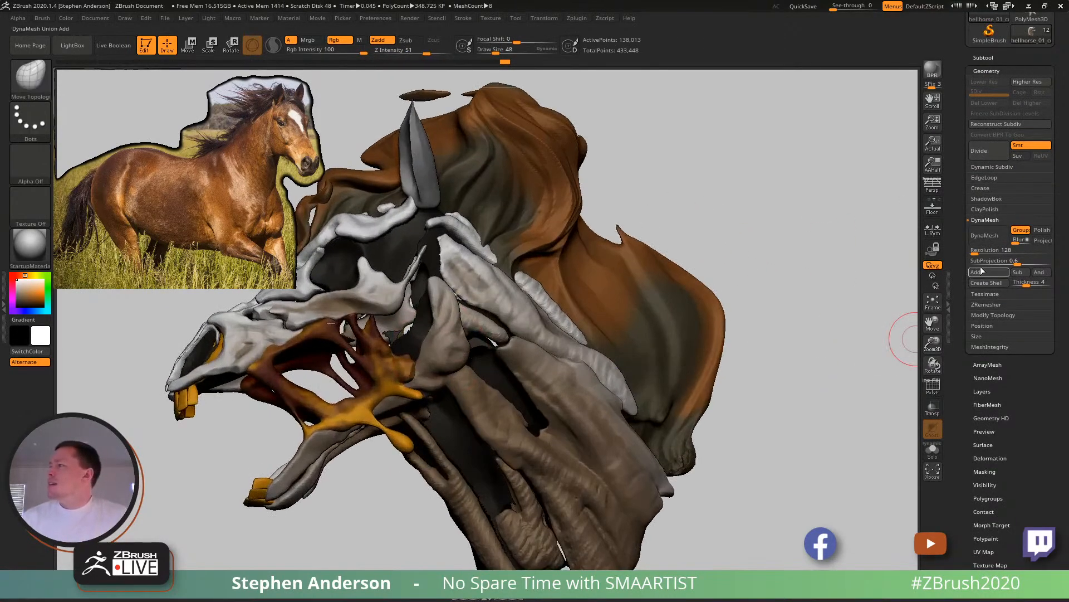
{"action": "left_click", "coordinate": [985, 235]}
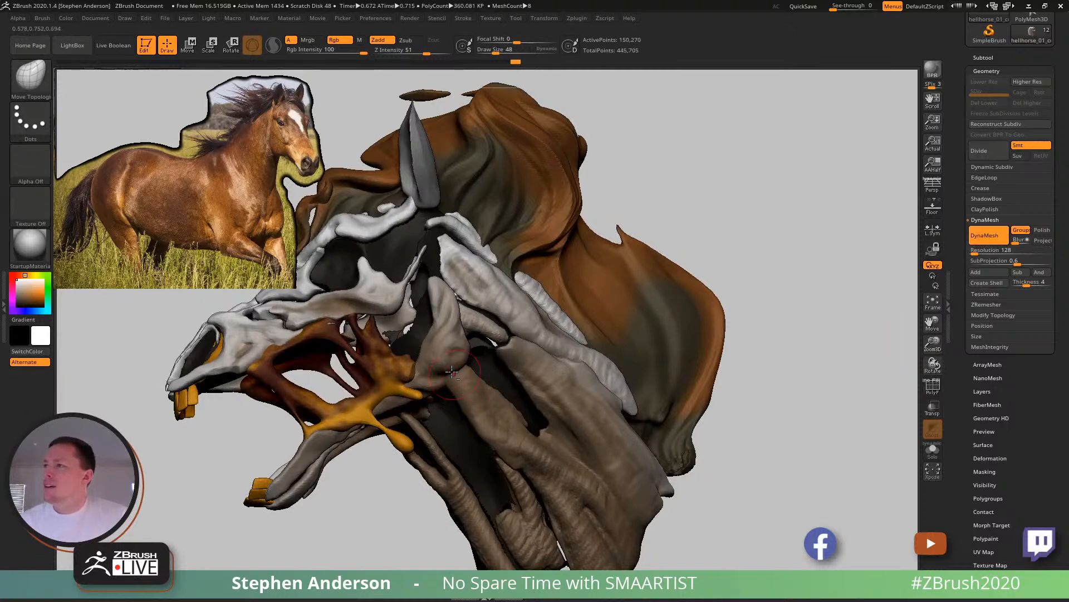
{"action": "key", "text": "f"}
{"action": "right_click_drag", "start_coordinate": [555, 356], "coordinate": [558, 355], "text": "alt"}
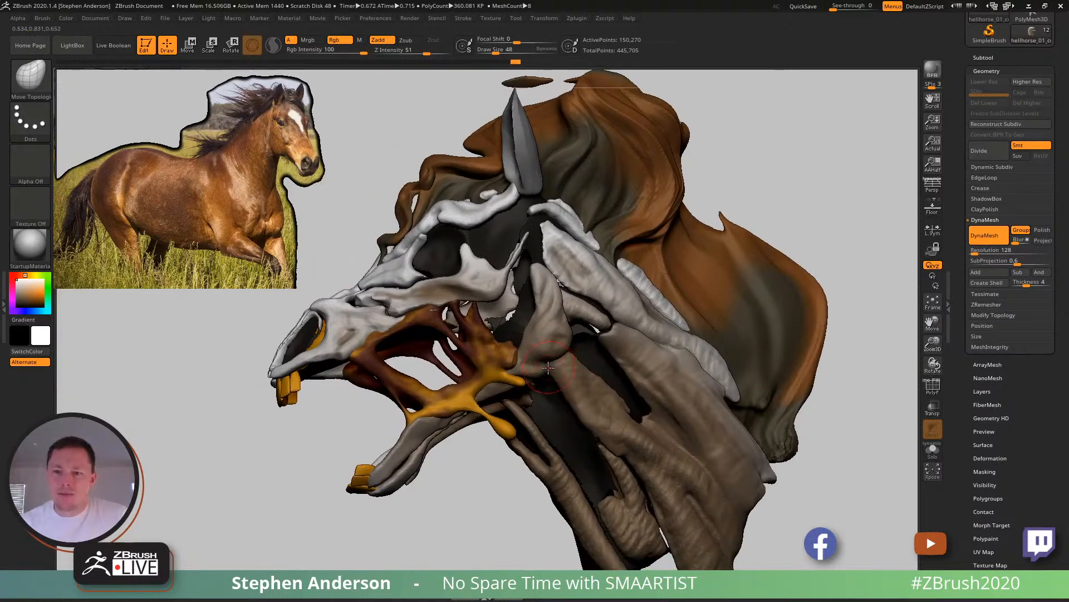
{"action": "mouse_move", "coordinate": [638, 337]}
{"action": "right_mouse_down", "text": "ctrl"}
{"action": "mouse_move", "coordinate": [629, 303]}
{"action": "mouse_move", "coordinate": [637, 309]}
{"action": "mouse_move", "coordinate": [616, 297]}
{"action": "mouse_move", "coordinate": [657, 299]}
{"action": "mouse_move", "coordinate": [630, 303]}
{"action": "right_mouse_up", "text": "ctrl"}
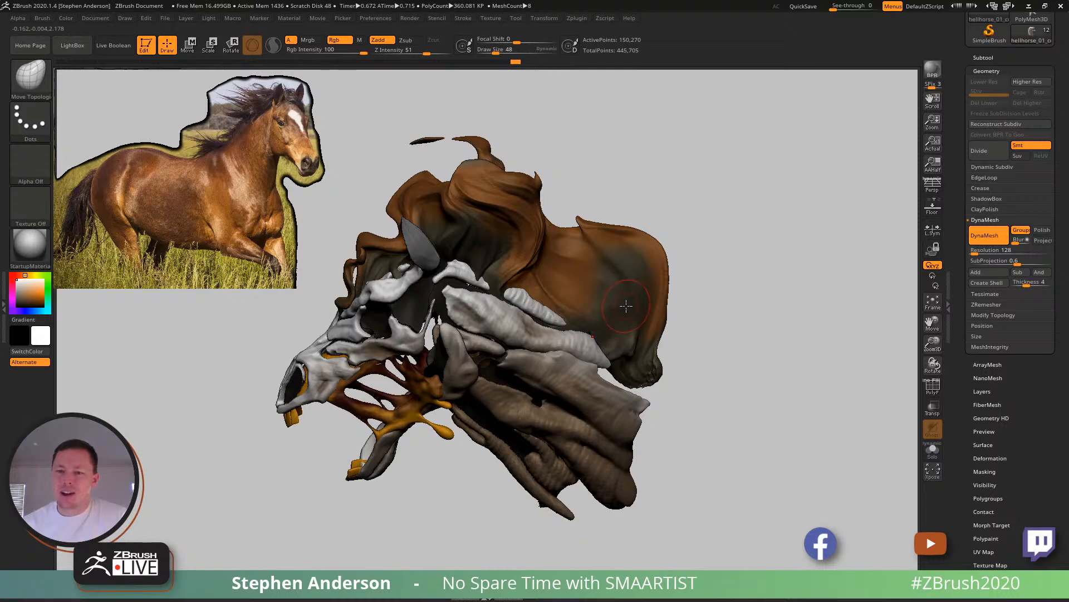
{"action": "mouse_move", "coordinate": [588, 315]}
{"action": "right_mouse_down", "text": "ctrl"}
{"action": "mouse_move", "coordinate": [496, 359]}
{"action": "mouse_move", "coordinate": [558, 372]}
{"action": "mouse_move", "coordinate": [520, 343]}
{"action": "mouse_move", "coordinate": [528, 370]}
{"action": "mouse_move", "coordinate": [536, 345]}
{"action": "right_mouse_up", "text": "ctrl"}
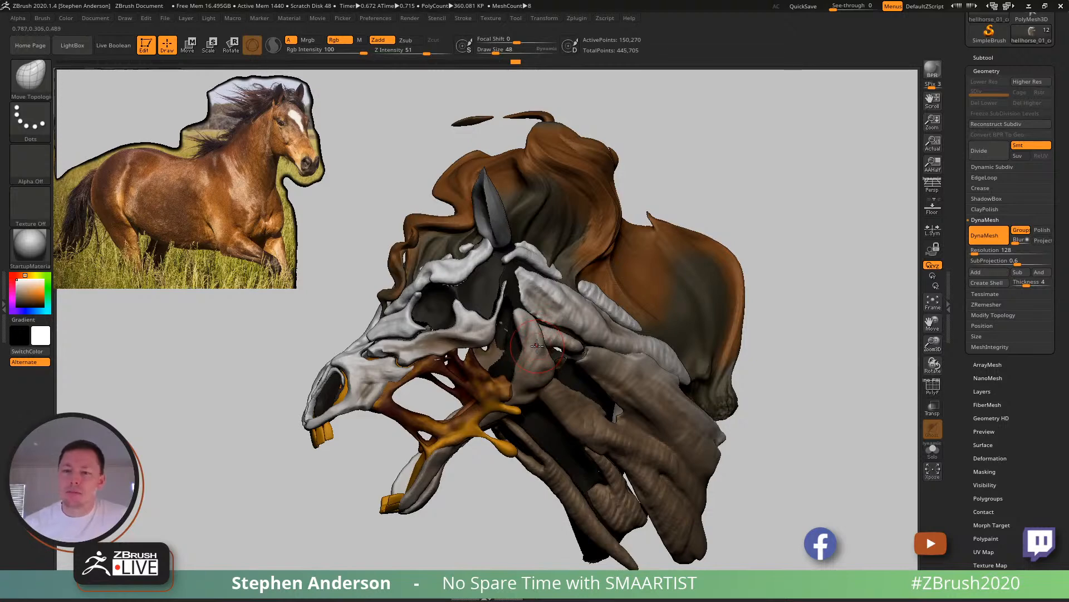
{"action": "right_click_drag", "start_coordinate": [543, 345], "coordinate": [544, 338]}
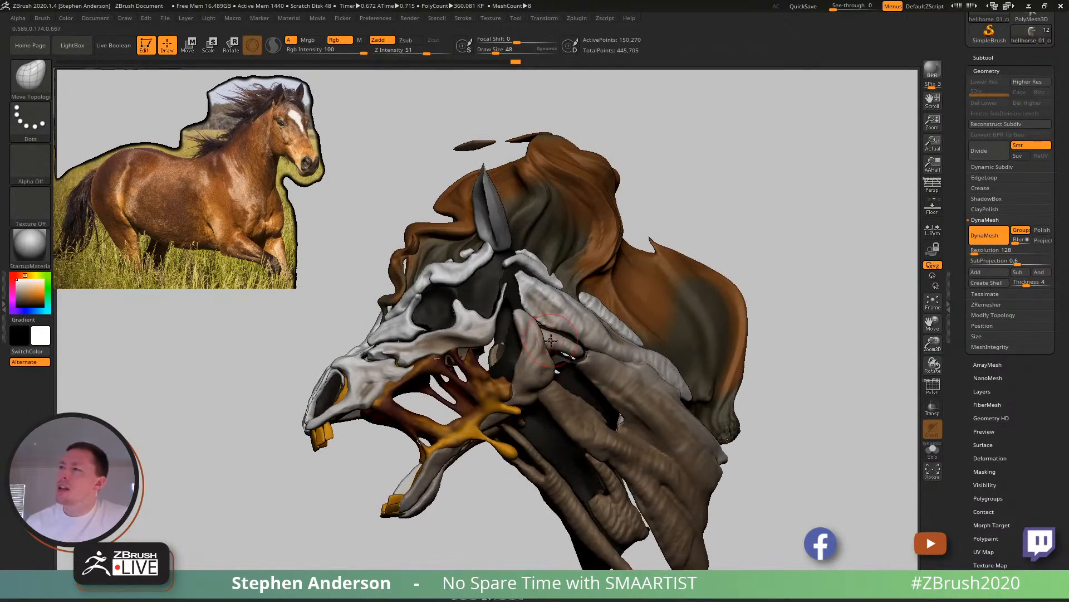
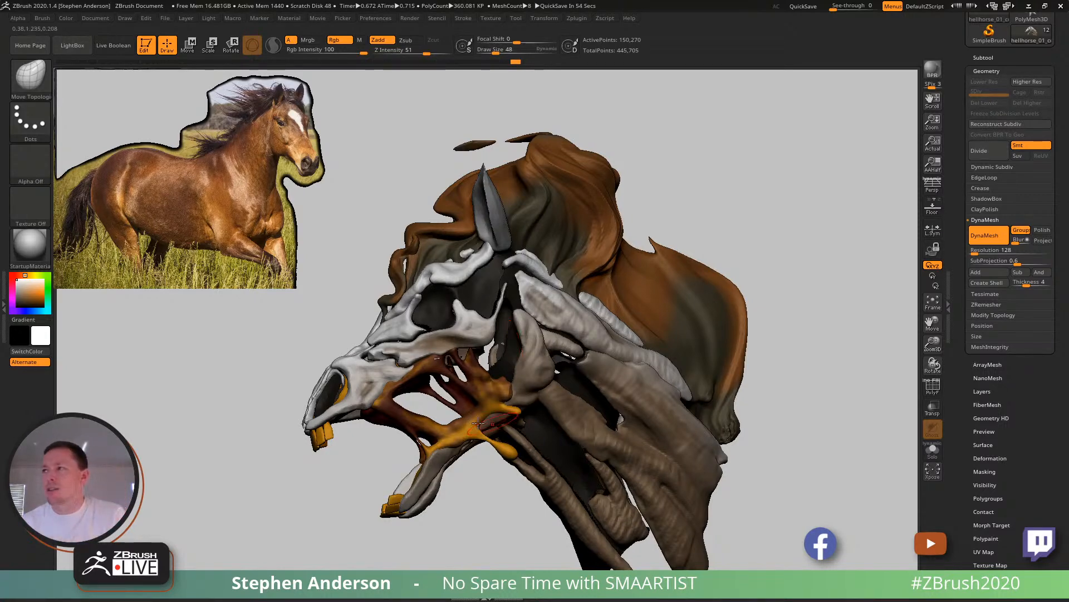
- Mask a small patch on the neck muscle beside the gap at draw size 17 and extract it as a new subtool with thickness 0.02
{"action": "key", "text": "s"}
{"action": "left_click_drag", "start_coordinate": [623, 387], "coordinate": [613, 388]}
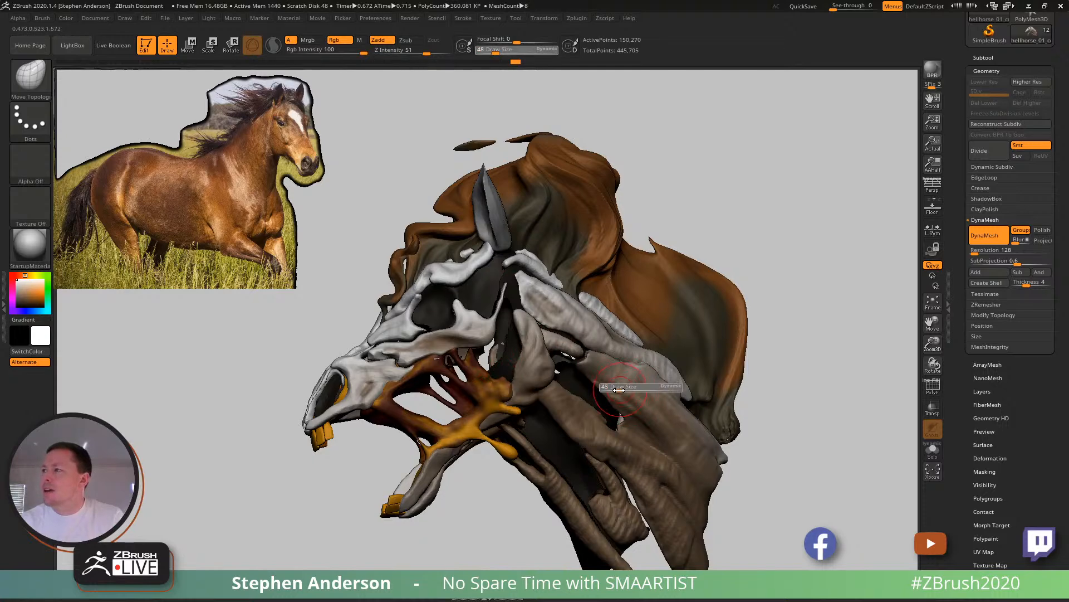
{"action": "right_click_drag", "start_coordinate": [608, 392], "coordinate": [662, 437], "text": "ctrl"}
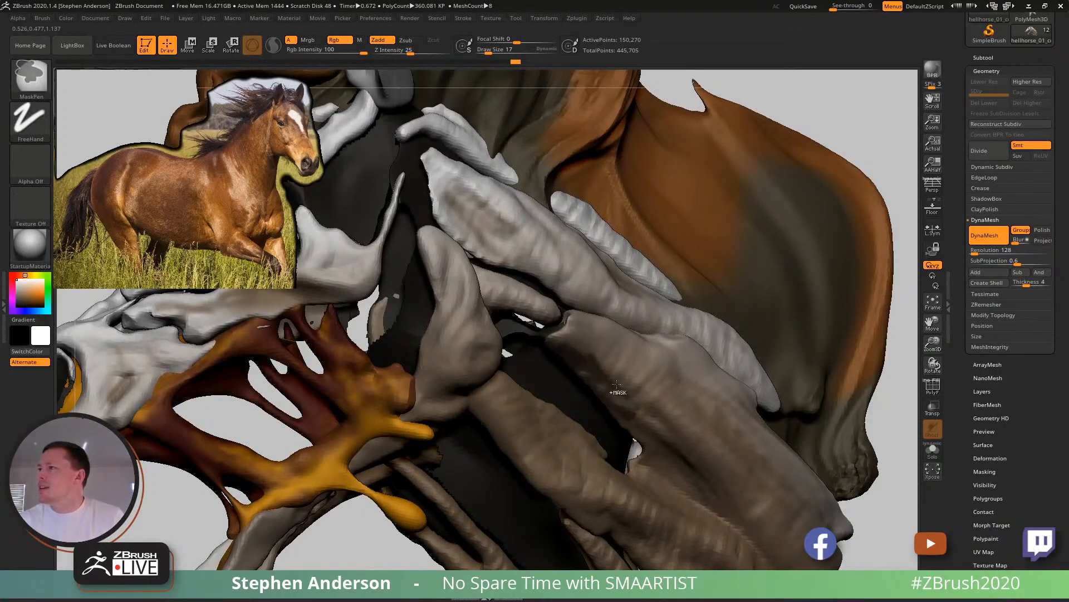
{"action": "left_click", "coordinate": [984, 57]}
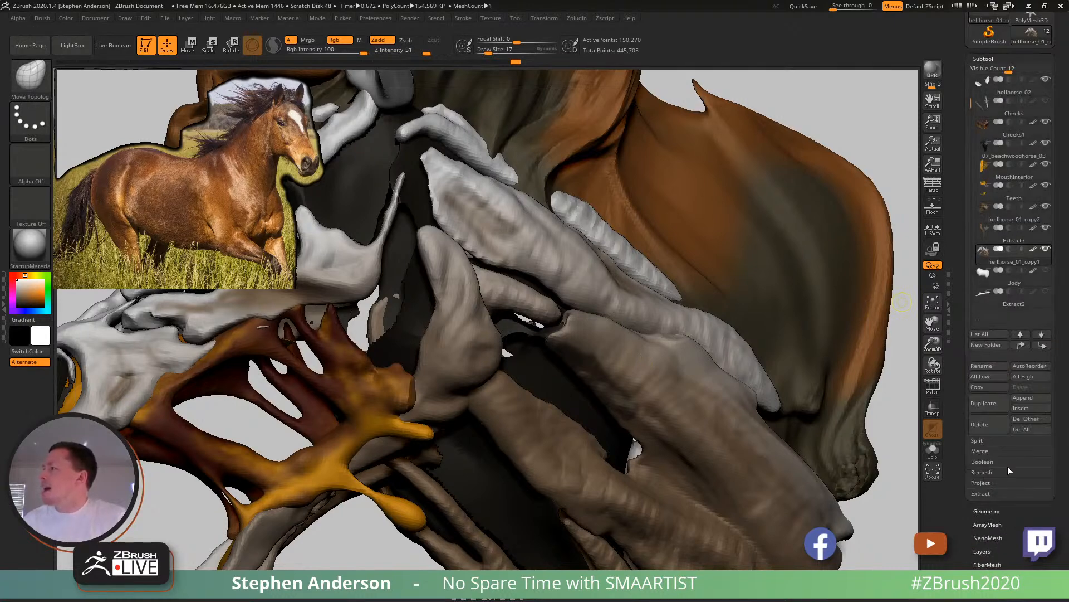
{"action": "left_click", "coordinate": [981, 493]}
{"action": "left_click", "coordinate": [989, 511]}
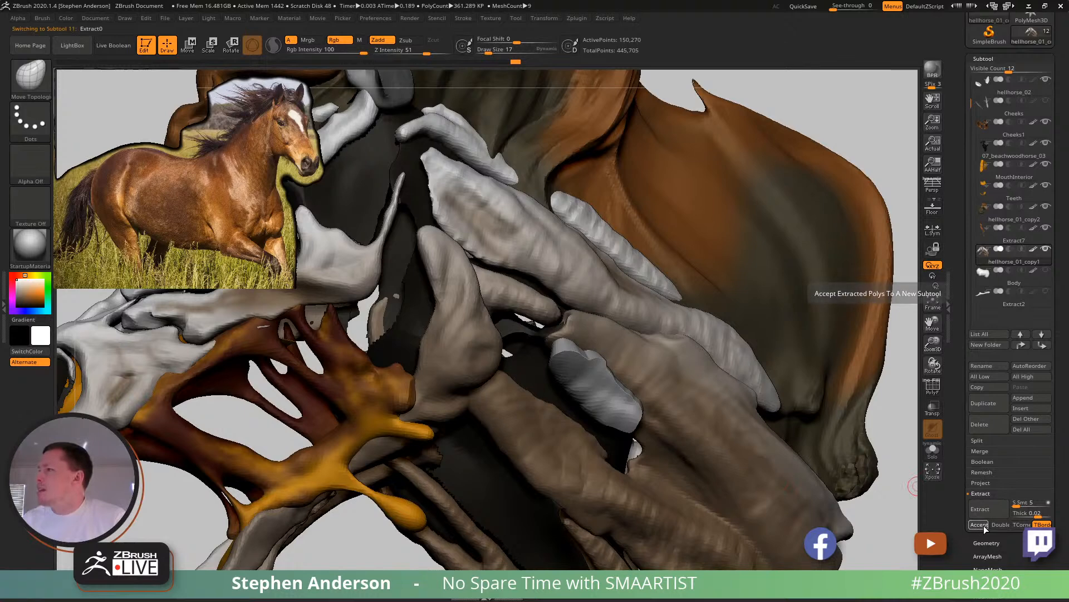
{"action": "left_click", "coordinate": [979, 525]}
- Reshape the extracted patch into a slim strand filling the gap between the neck muscles, using the Move brush at draw size 73
{"action": "mouse_move", "coordinate": [846, 99]}
{"action": "left_mouse_down", "text": "ctrl"}
{"action": "mouse_move", "coordinate": [866, 132]}
{"action": "mouse_move", "coordinate": [848, 149]}
{"action": "mouse_move", "coordinate": [897, 139]}
{"action": "left_mouse_up", "text": "ctrl"}
{"action": "key", "text": "w"}
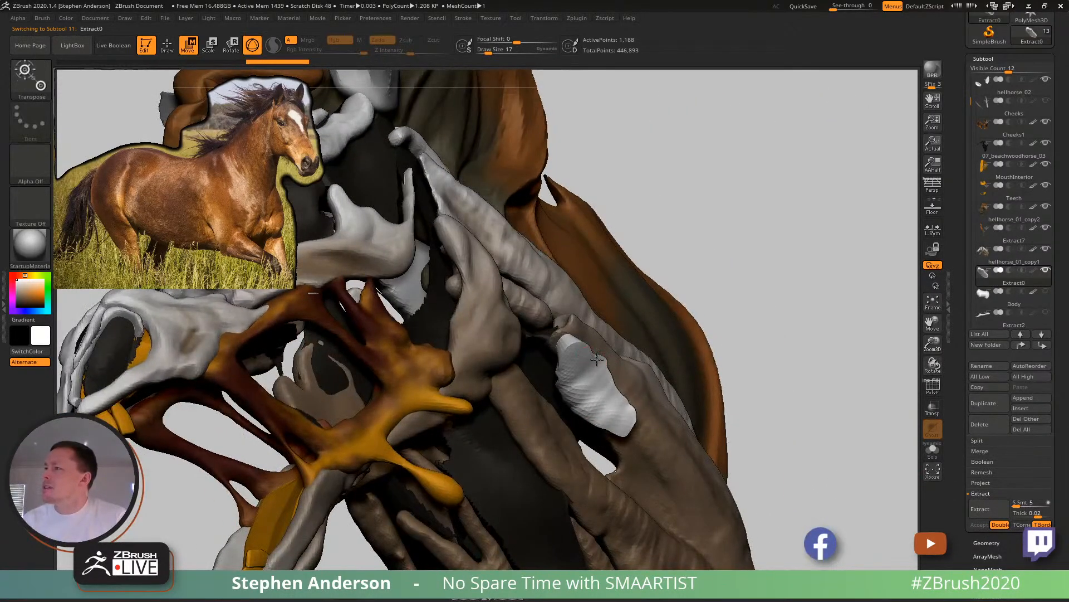
{"action": "key", "text": "q"}
{"action": "mouse_move", "coordinate": [586, 360]}
{"action": "left_mouse_down"}
{"action": "mouse_move", "coordinate": [595, 361]}
{"action": "mouse_move", "coordinate": [599, 396]}
{"action": "mouse_move", "coordinate": [576, 397]}
{"action": "left_mouse_up"}
{"action": "right_click_drag", "start_coordinate": [576, 396], "coordinate": [606, 342]}
{"action": "key", "text": "b"}
{"action": "key", "text": "m"}
{"action": "key", "text": "v"}
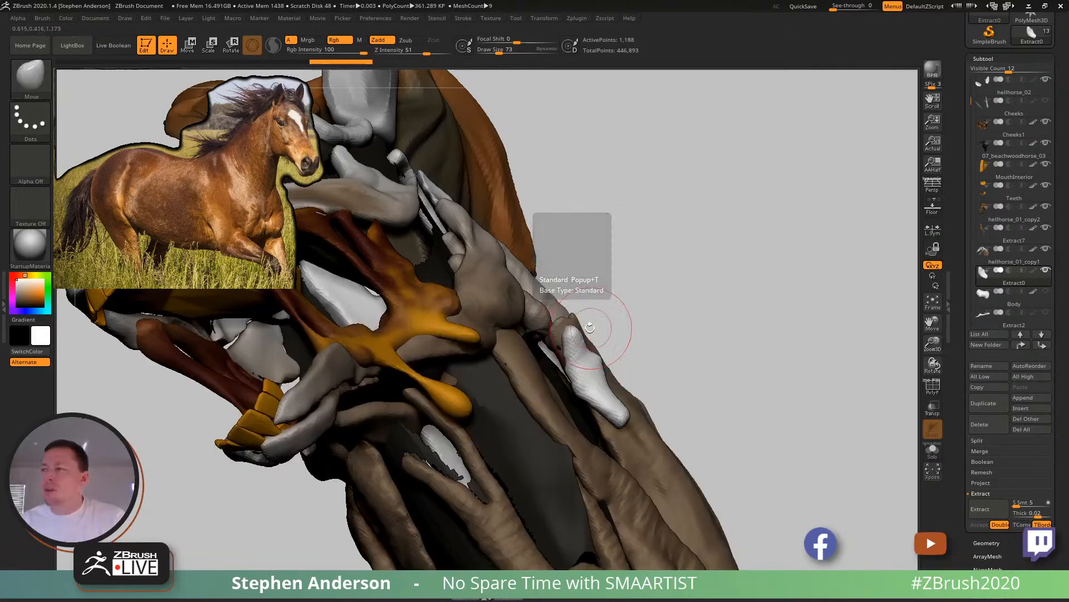
{"action": "key", "text": "s"}
{"action": "left_click_drag", "start_coordinate": [580, 334], "coordinate": [581, 334]}
{"action": "left_click_drag", "start_coordinate": [578, 339], "coordinate": [533, 343]}
{"action": "left_click_drag", "start_coordinate": [605, 416], "coordinate": [593, 455]}
{"action": "left_click_drag", "start_coordinate": [552, 339], "coordinate": [533, 344]}
{"action": "mouse_move", "coordinate": [559, 338]}
{"action": "right_mouse_down"}
{"action": "mouse_move", "coordinate": [510, 405]}
{"action": "mouse_move", "coordinate": [480, 384]}
{"action": "mouse_move", "coordinate": [540, 369]}
{"action": "right_mouse_up"}
{"action": "mouse_move", "coordinate": [572, 380]}
{"action": "left_mouse_down"}
{"action": "mouse_move", "coordinate": [563, 386]}
{"action": "mouse_move", "coordinate": [558, 374]}
{"action": "left_mouse_up"}
{"action": "left_click_drag", "start_coordinate": [603, 443], "coordinate": [595, 444]}
- Build up the new strand's volume with the ClayBuildup brush at draw size 48 after toggling the brush's backface masking
{"action": "key", "text": "s"}
{"action": "key", "text": "b"}
{"action": "key", "text": "c"}
{"action": "key", "text": "b"}
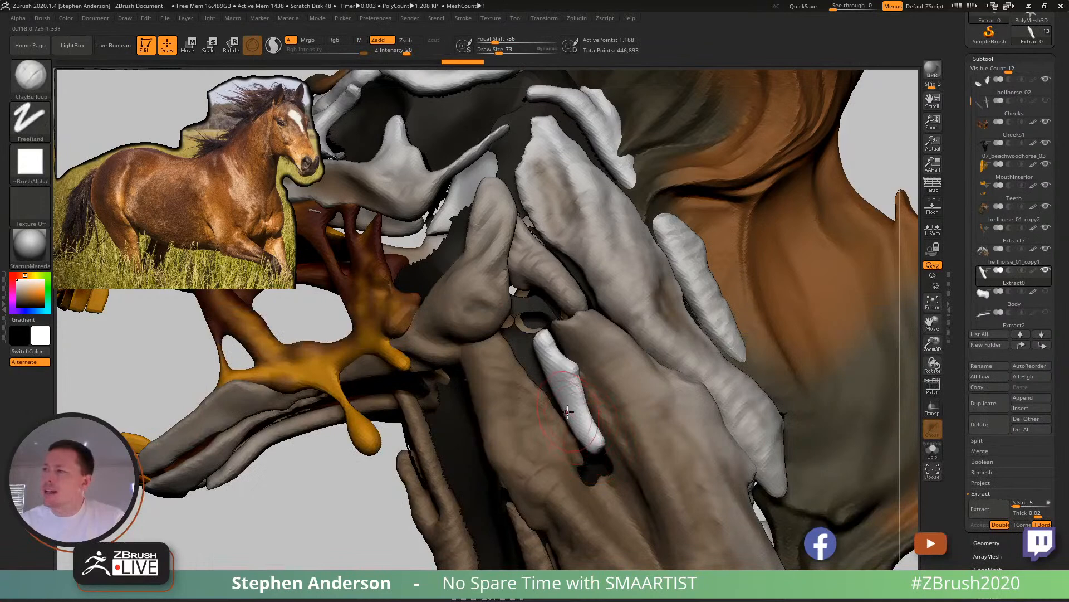
{"action": "left_click", "coordinate": [42, 18]}
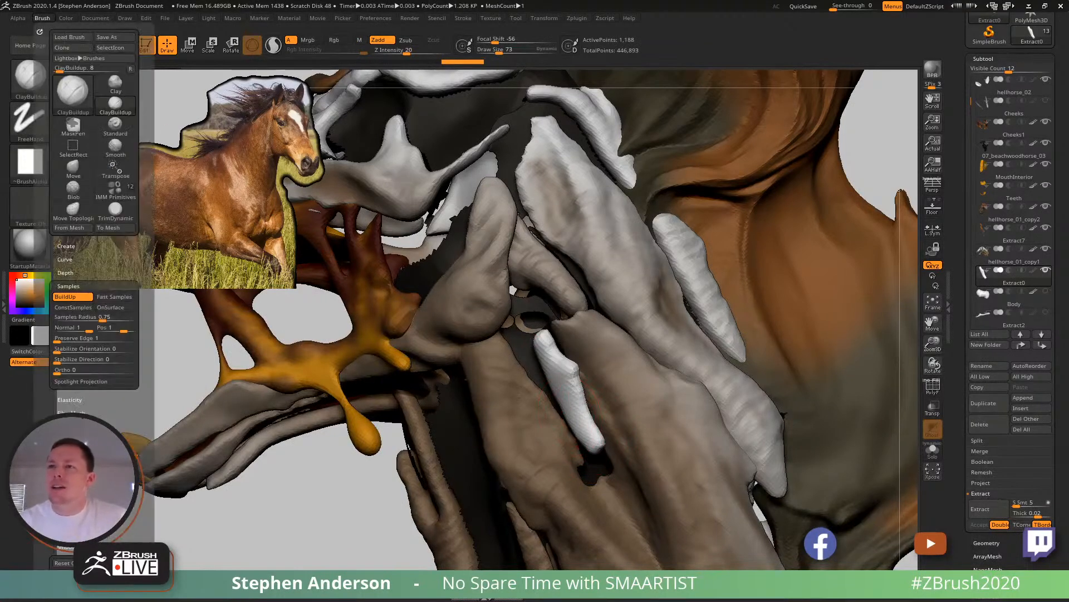
{"action": "left_click", "coordinate": [75, 493]}
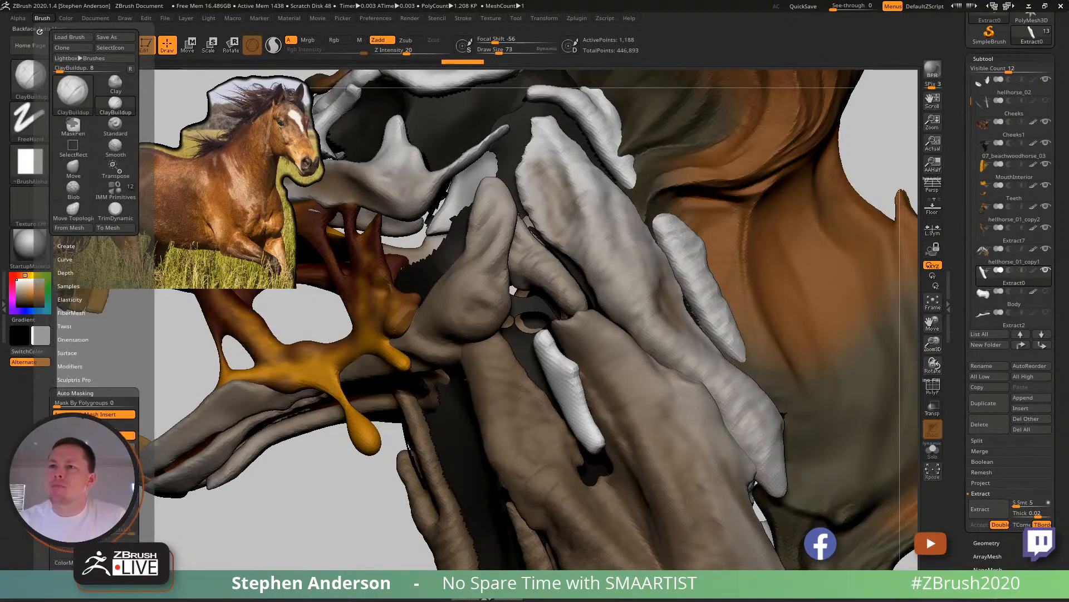
{"action": "right_click_drag", "start_coordinate": [566, 400], "coordinate": [549, 405]}
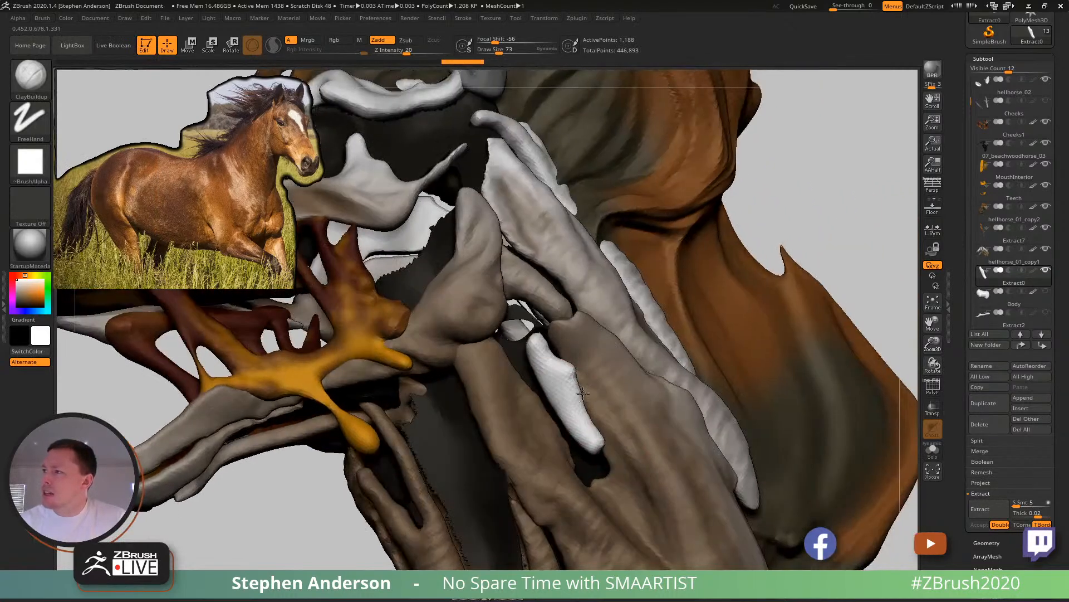
{"action": "key", "text": "s"}
{"action": "mouse_move", "coordinate": [563, 407]}
{"action": "left_mouse_down"}
{"action": "mouse_move", "coordinate": [591, 441]}
{"action": "mouse_move", "coordinate": [563, 376]}
{"action": "left_mouse_up"}
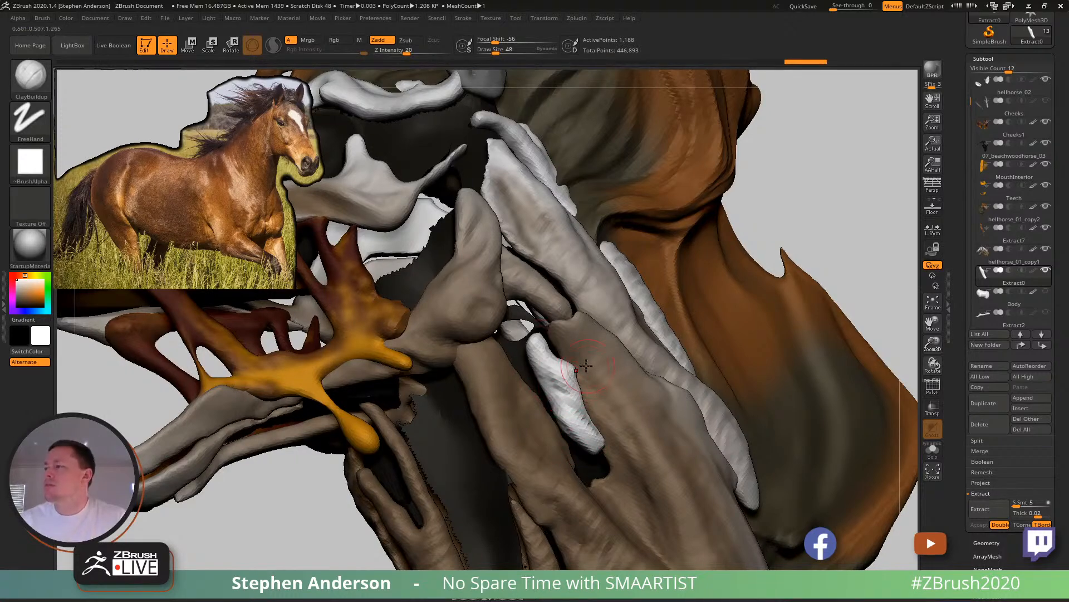
{"action": "left_click_drag", "start_coordinate": [245, 479], "coordinate": [330, 434]}
{"action": "left_click_drag", "start_coordinate": [557, 384], "coordinate": [569, 412]}
{"action": "left_click_drag", "start_coordinate": [412, 501], "coordinate": [343, 478]}
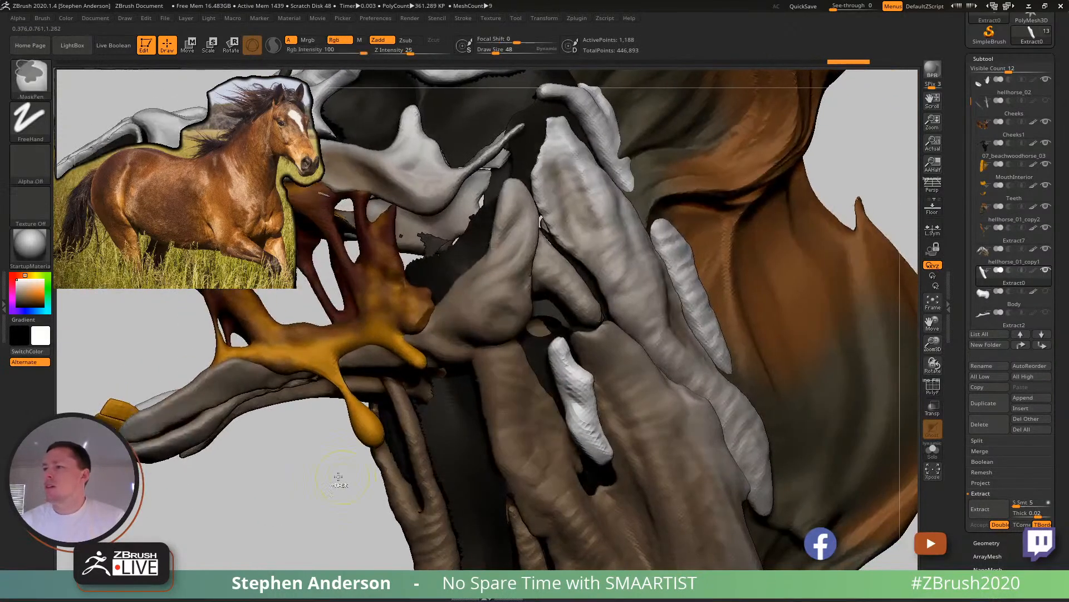
- Assign Ctrl+M as the custom hotkey for MergeDown and merge the extracted strand into hellhorse_01_copy1
{"action": "key", "text": "shift+f"}
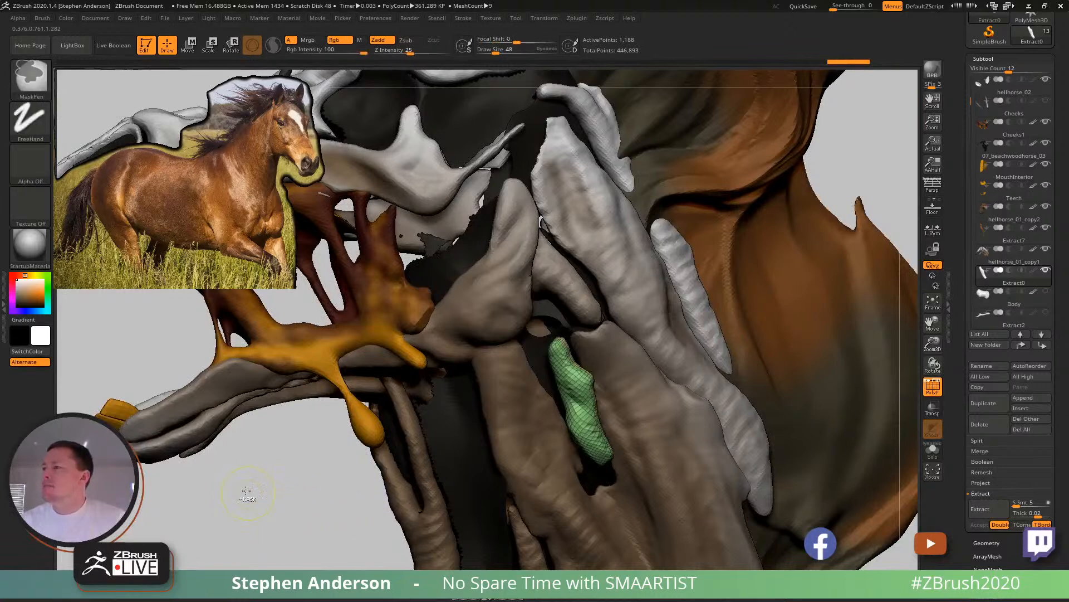
{"action": "left_click", "coordinate": [712, 424], "text": "alt"}
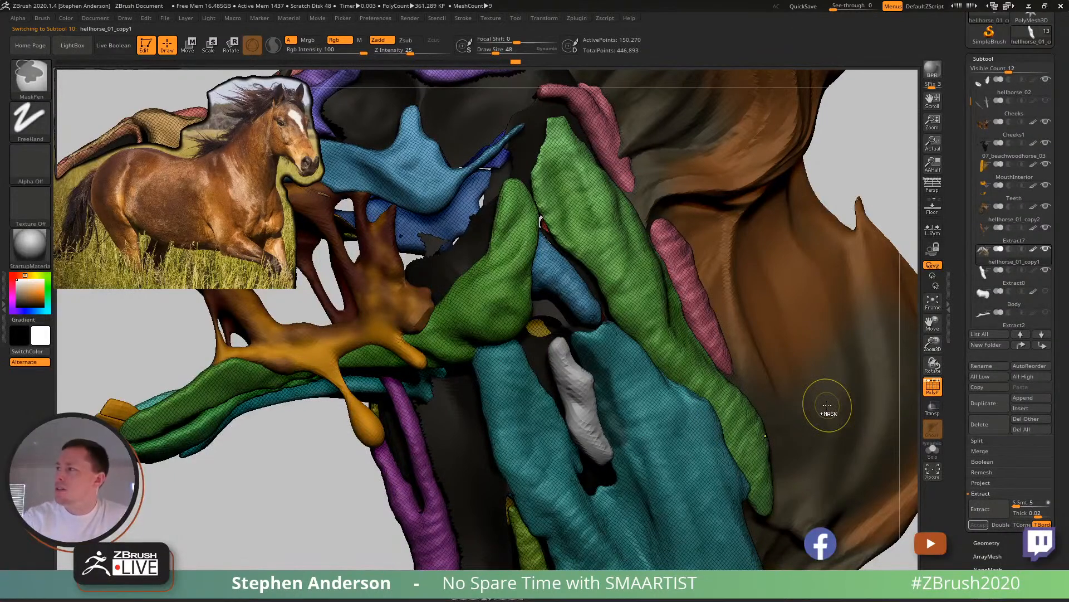
{"action": "left_click", "coordinate": [981, 451]}
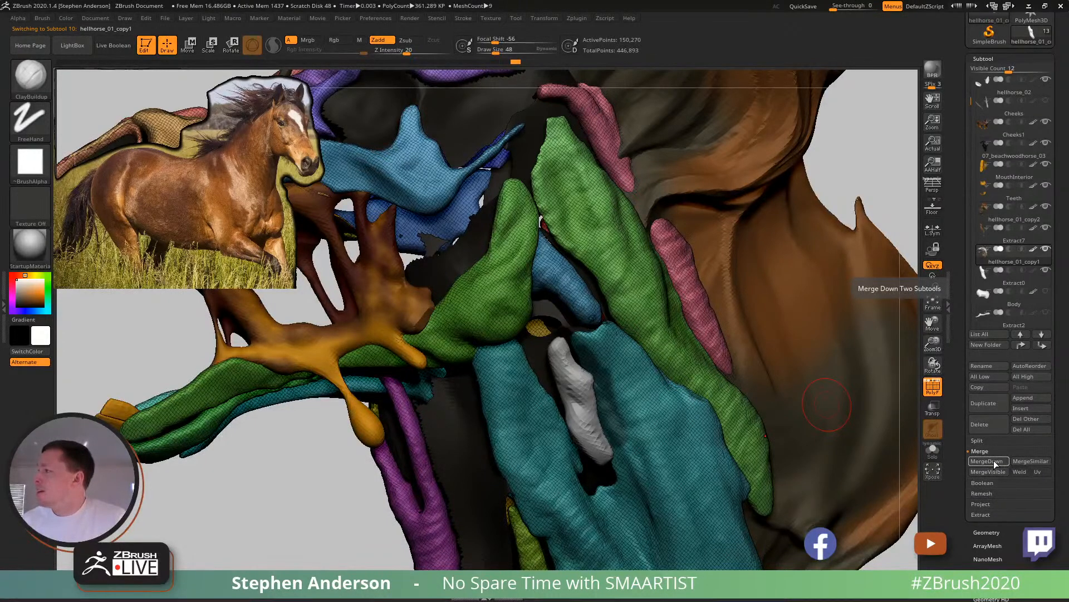
{"action": "left_click", "coordinate": [994, 464], "text": "ctrl+alt"}
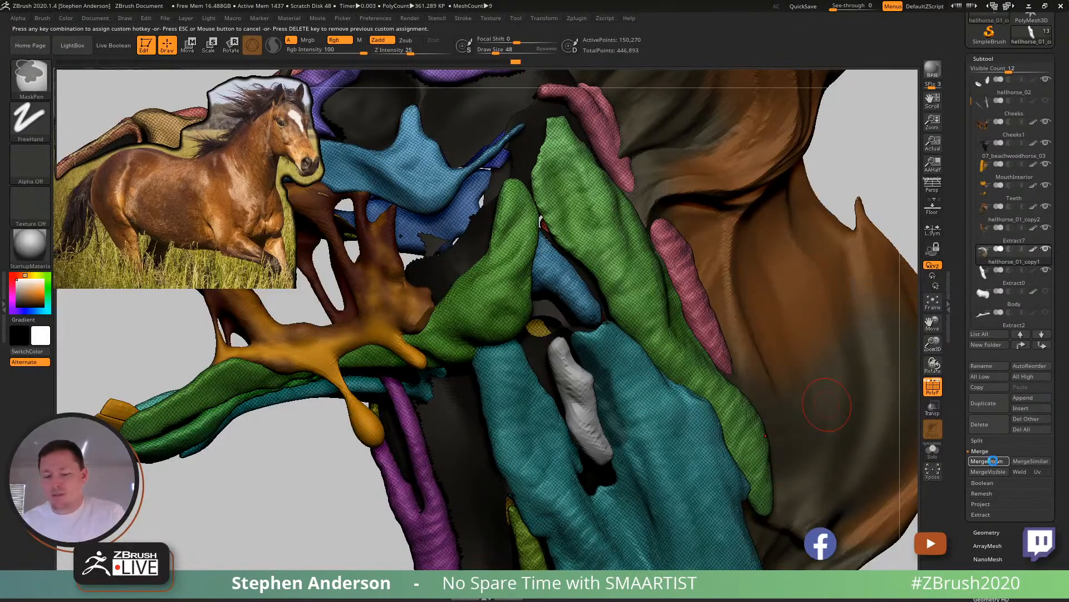
{"action": "key", "text": "ctrl+m"}
{"action": "left_click", "coordinate": [570, 334]}
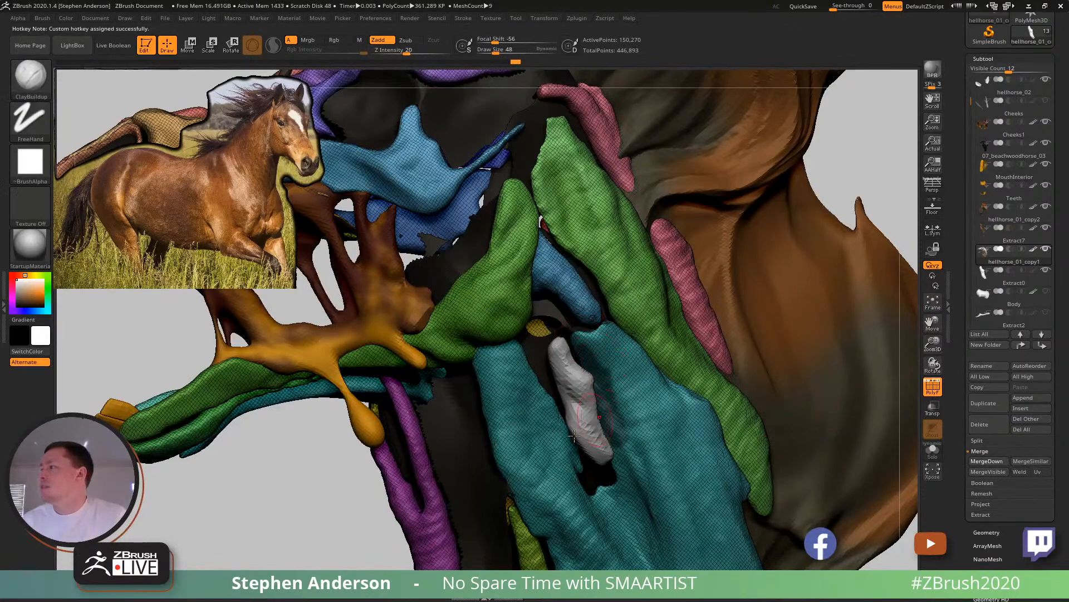
{"action": "key", "text": "ctrl+m"}
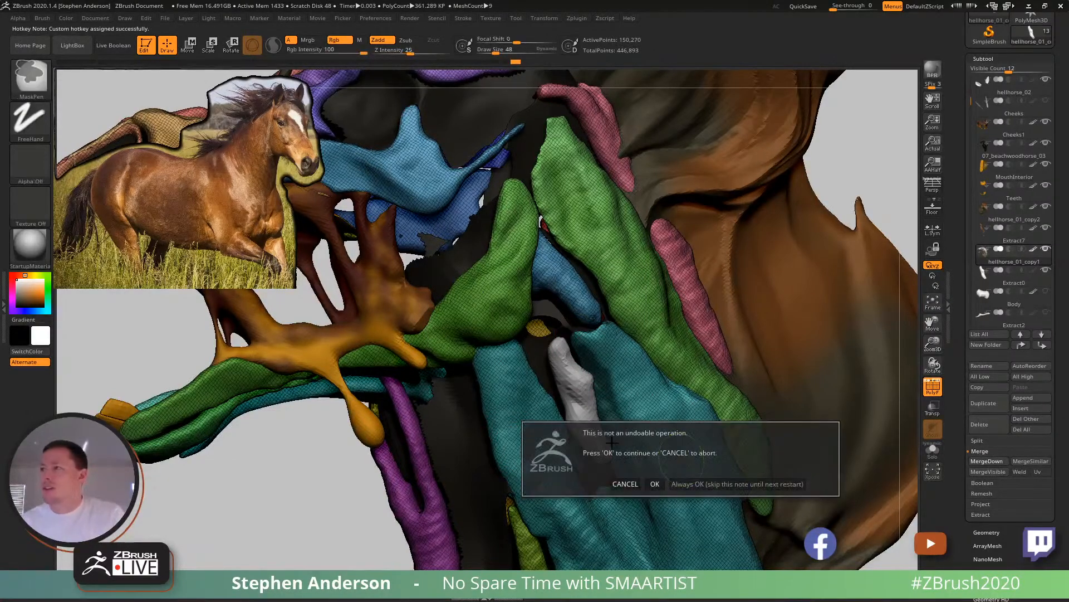
{"action": "left_click", "coordinate": [654, 484]}
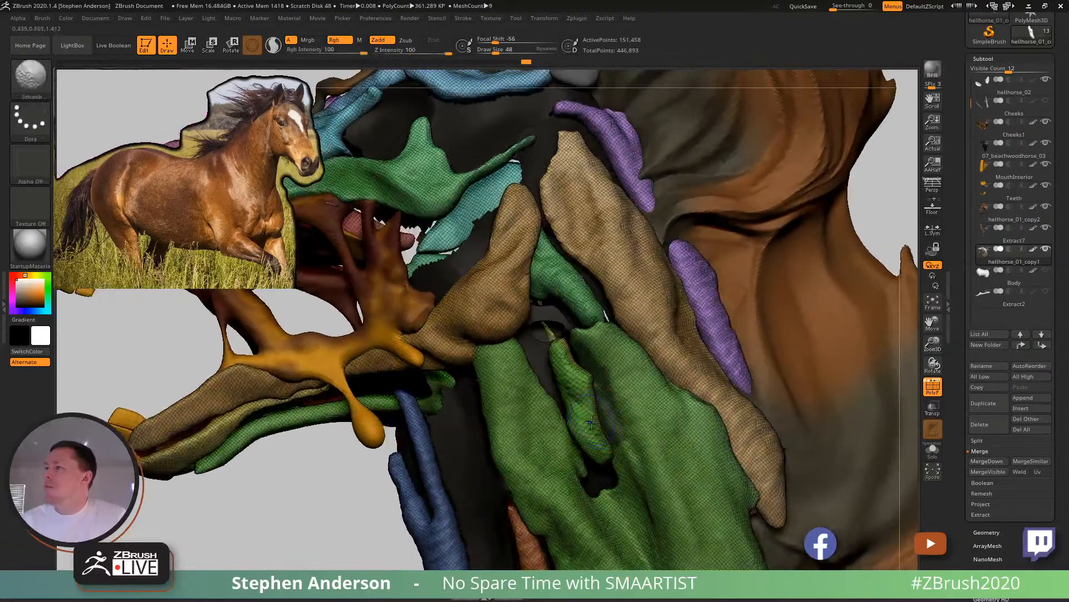
- Isolate the merged strand to give it its own polygroup, restore full visibility and remesh with DynaMesh at resolution 128
{"action": "left_click", "coordinate": [986, 532]}
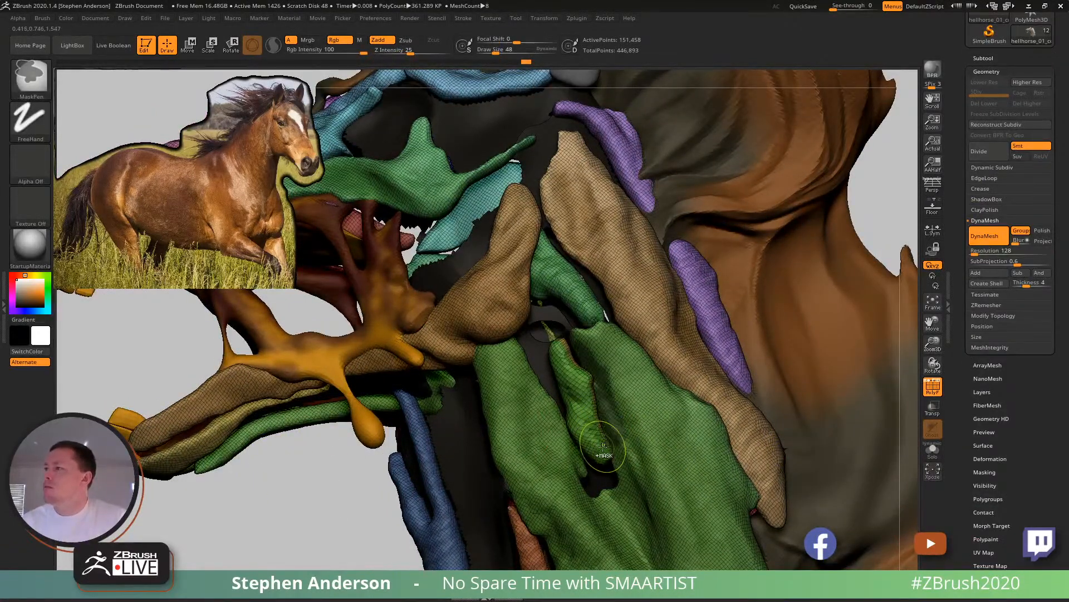
{"action": "left_click_drag", "start_coordinate": [615, 430], "coordinate": [584, 447], "text": "ctrl"}
{"action": "left_click_drag", "start_coordinate": [310, 513], "coordinate": [282, 495], "text": "ctrl"}
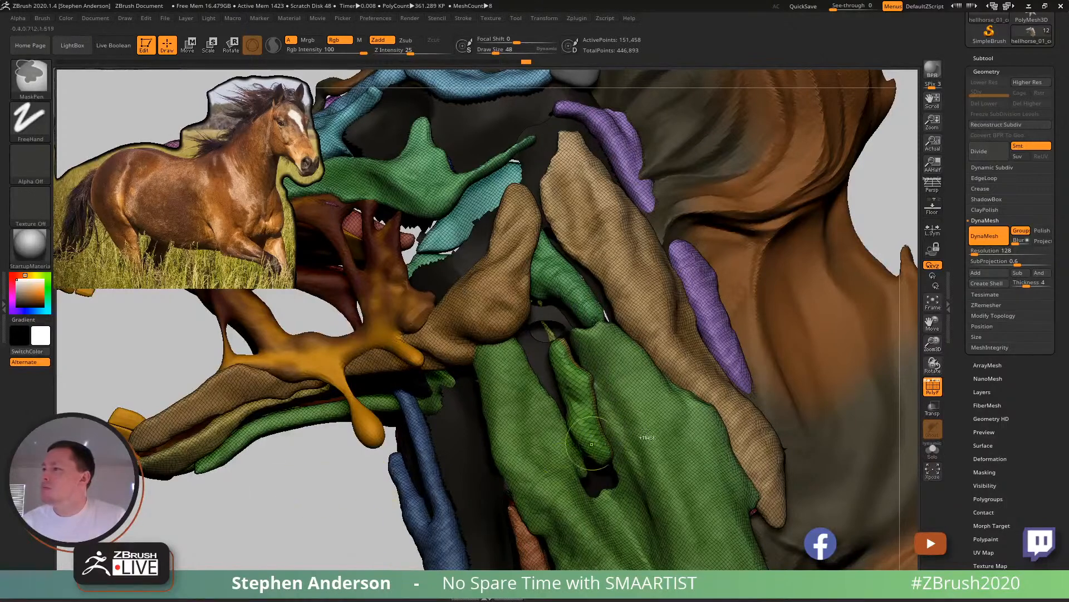
{"action": "left_click", "coordinate": [578, 388], "text": "ctrl+shift"}
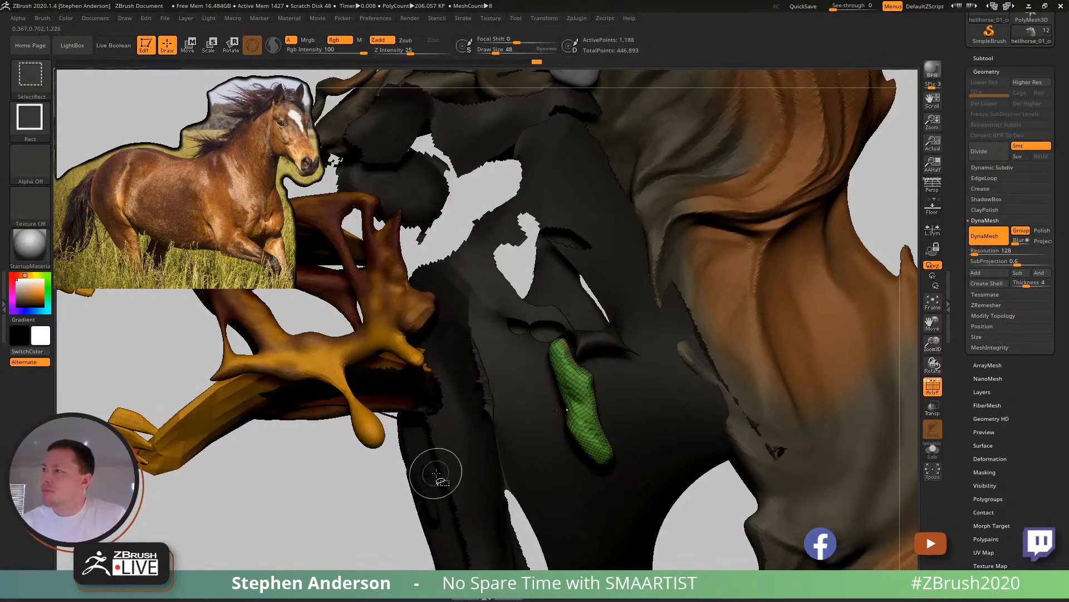
{"action": "left_click", "coordinate": [266, 508], "text": "ctrl+shift"}
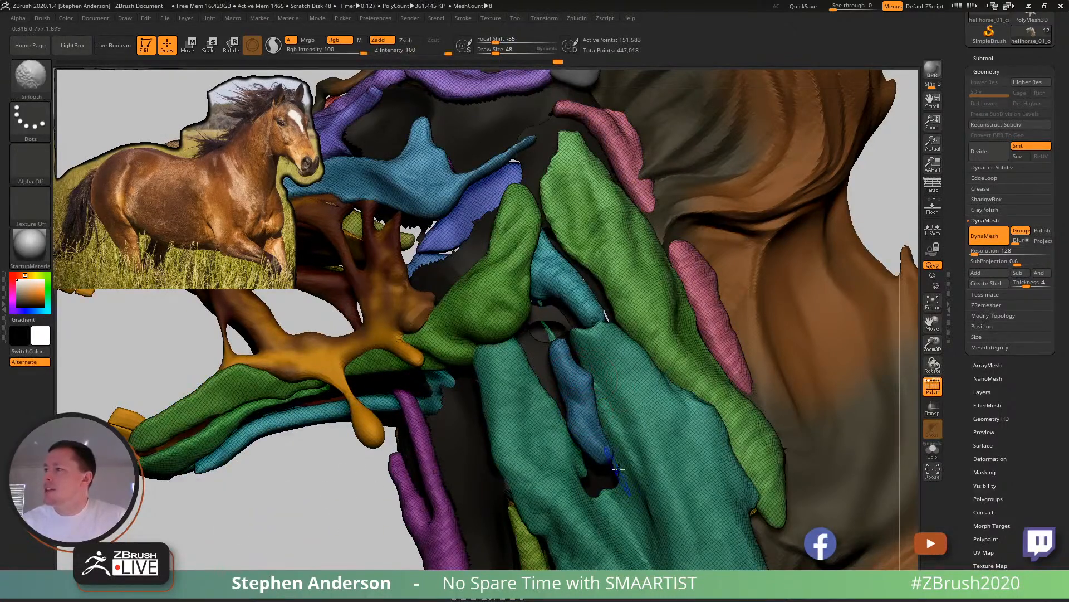
- Mask an elongated patch near the lower end of the large neck muscle, turn it into its own polygroup and toggle its visibility
{"action": "key", "text": "shift+f"}
{"action": "mouse_move", "coordinate": [649, 477]}
{"action": "right_mouse_down", "text": "ctrl"}
{"action": "mouse_move", "coordinate": [618, 435]}
{"action": "mouse_move", "coordinate": [702, 452]}
{"action": "mouse_move", "coordinate": [630, 463]}
{"action": "mouse_move", "coordinate": [605, 439]}
{"action": "right_mouse_up", "text": "ctrl"}
{"action": "mouse_move", "coordinate": [605, 439]}
{"action": "right_mouse_down", "text": "ctrl"}
{"action": "mouse_move", "coordinate": [602, 426]}
{"action": "mouse_move", "coordinate": [659, 460]}
{"action": "mouse_move", "coordinate": [643, 430]}
{"action": "mouse_move", "coordinate": [733, 431]}
{"action": "right_mouse_up", "text": "ctrl"}
{"action": "key", "text": "shift+f"}
{"action": "mouse_move", "coordinate": [745, 444]}
{"action": "left_mouse_down", "text": "ctrl"}
{"action": "mouse_move", "coordinate": [673, 404]}
{"action": "mouse_move", "coordinate": [635, 415]}
{"action": "left_mouse_up", "text": "ctrl"}
{"action": "key", "text": "ctrl+e"}
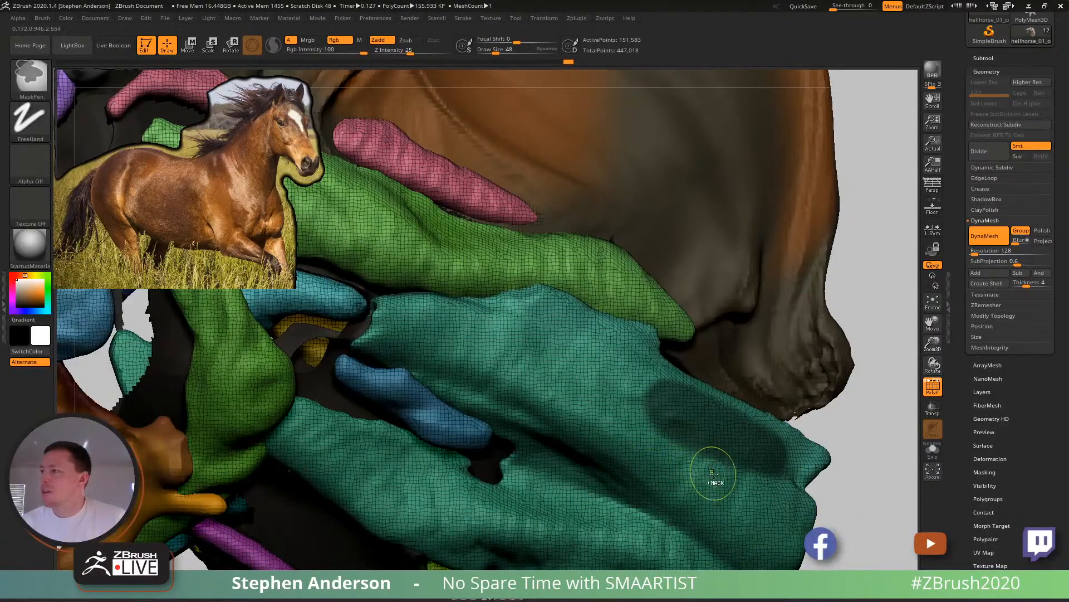
{"action": "key", "text": "ctrl+w"}
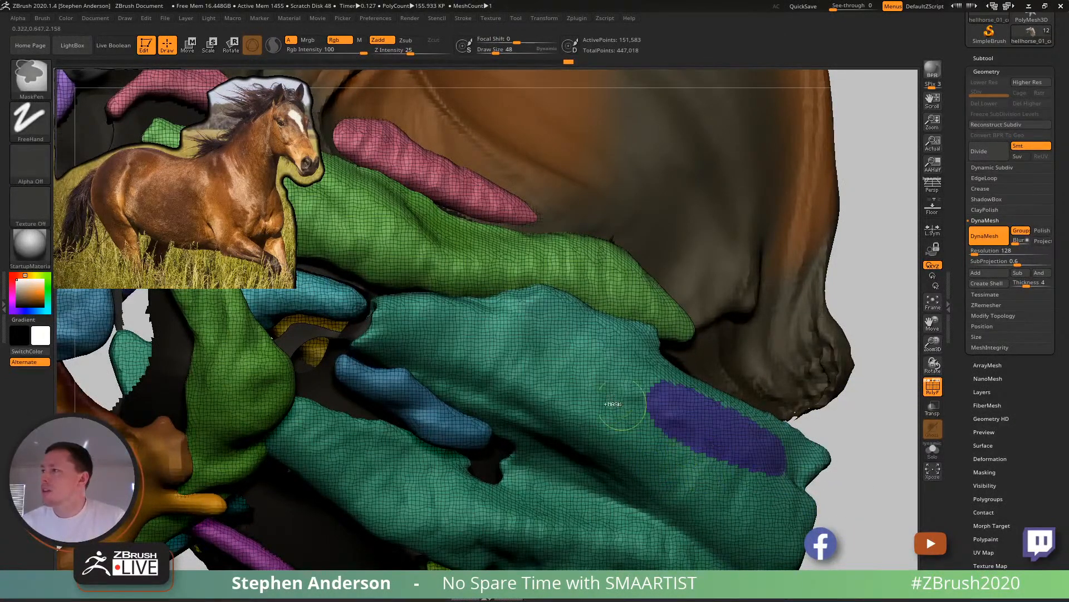
{"action": "left_click", "coordinate": [699, 436], "text": "ctrl+shift"}
{"action": "left_click", "coordinate": [675, 419], "text": "ctrl+shift"}
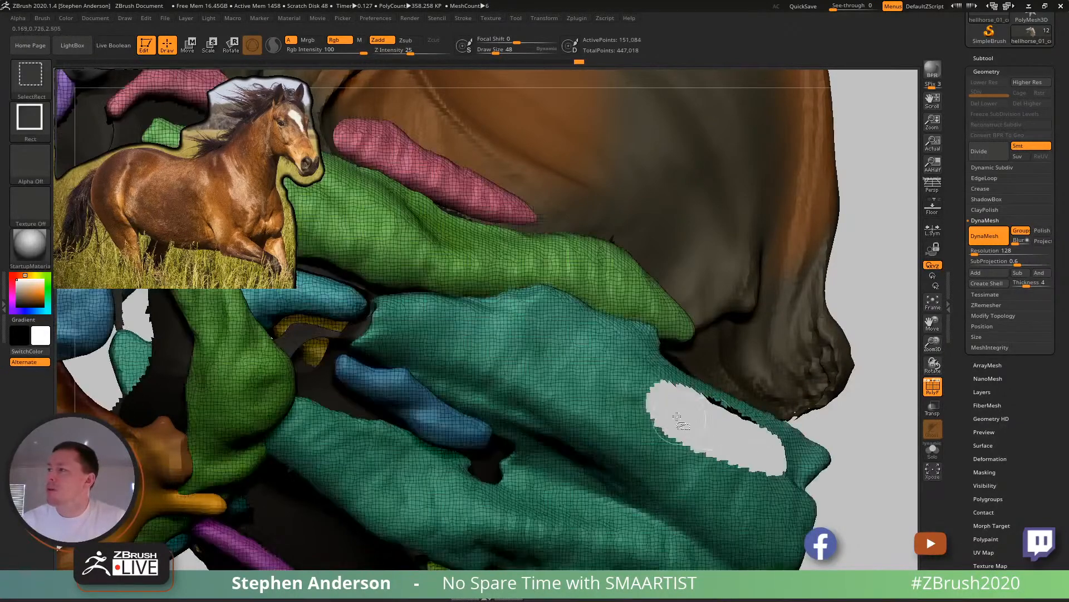
- Mask a second elongated patch beside the first, make it another polygroup and isolate both patches before showing the whole mesh
{"action": "mouse_move", "coordinate": [589, 381]}
{"action": "left_mouse_down", "text": "ctrl"}
{"action": "mouse_move", "coordinate": [641, 424]}
{"action": "mouse_move", "coordinate": [557, 379]}
{"action": "mouse_move", "coordinate": [647, 386]}
{"action": "left_mouse_up", "text": "ctrl"}
{"action": "key", "text": "ctrl+w"}
{"action": "left_click", "coordinate": [609, 408], "text": "ctrl+shift"}
{"action": "left_click_drag", "start_coordinate": [857, 278], "coordinate": [904, 357], "text": "ctrl+shift"}
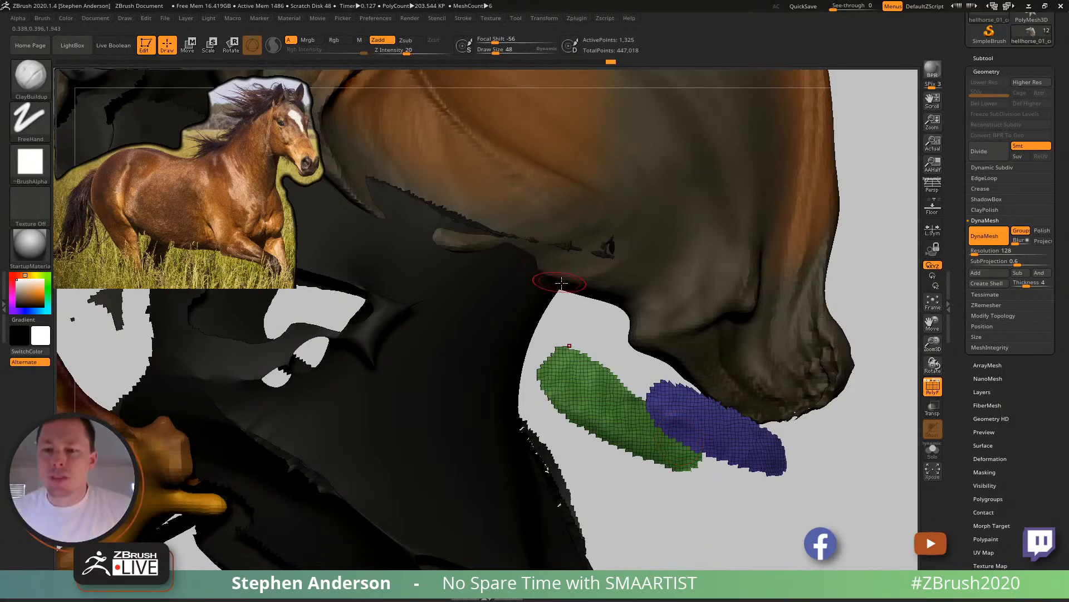
{"action": "left_click", "coordinate": [852, 441], "text": "ctrl+shift"}
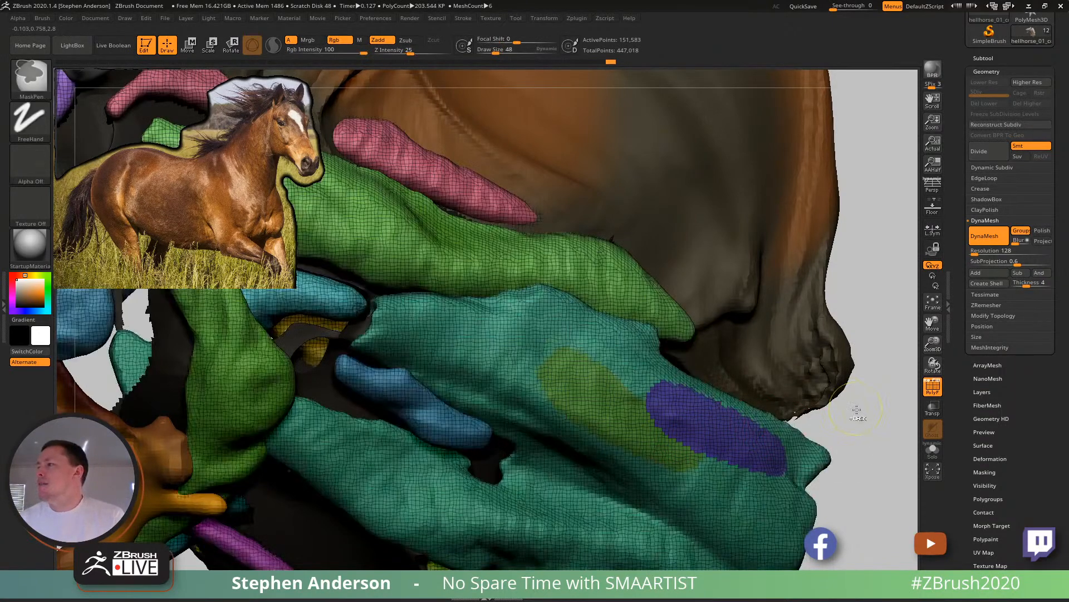
- Undo the visibility changes and both test polygroups on the large neck muscle
{"action": "key", "text": "ctrl+z"}
{"action": "key", "text": "ctrl+z"}
{"action": "key", "text": "ctrl+z"}
{"action": "key", "text": "ctrl+z"}
{"action": "key", "text": "ctrl+z"}
{"action": "key", "text": "ctrl+z"}
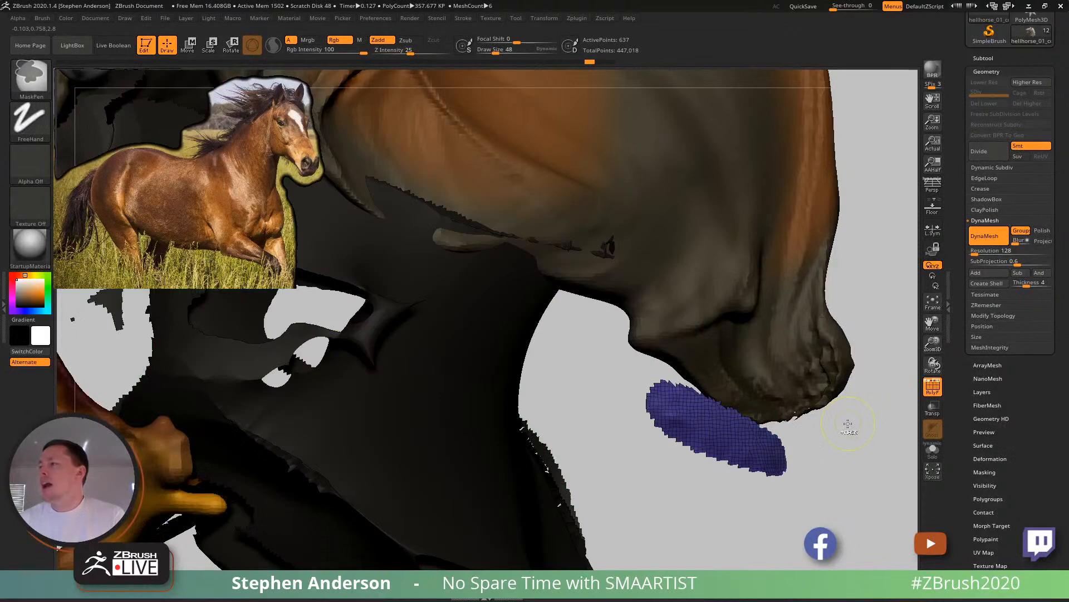
{"action": "key", "text": "ctrl+z"}
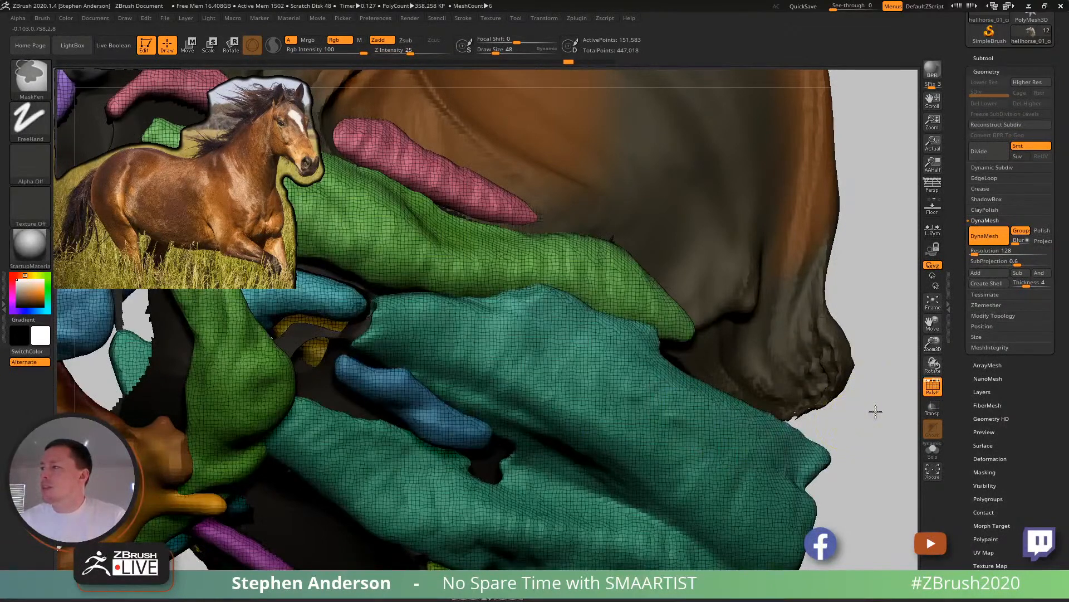
{"action": "key", "text": "ctrl+z"}
{"action": "key", "text": "ctrl+z"}
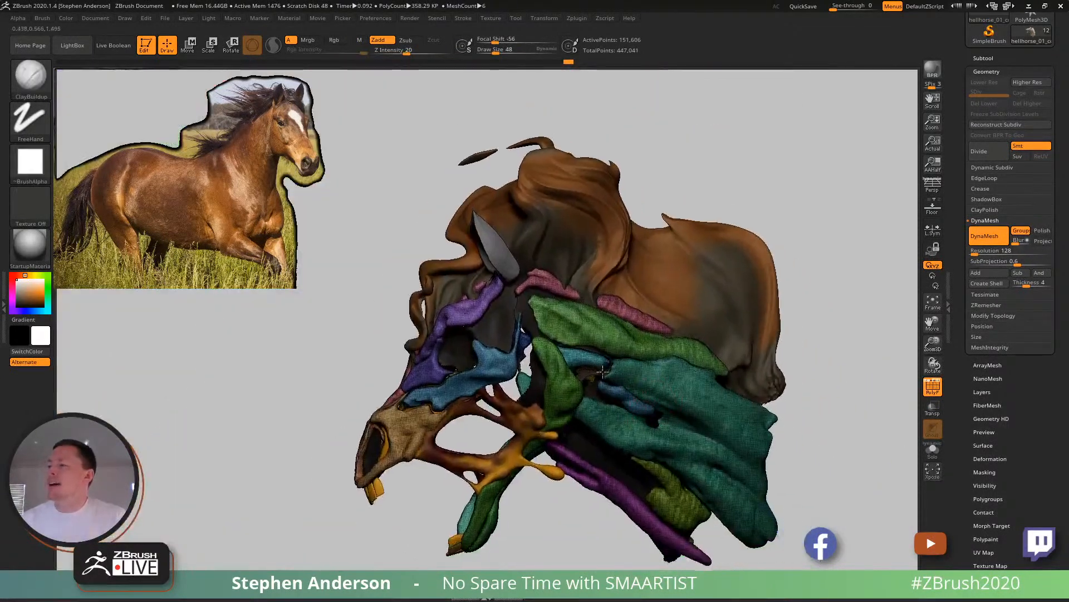
{"action": "key", "text": "ctrl+z"}
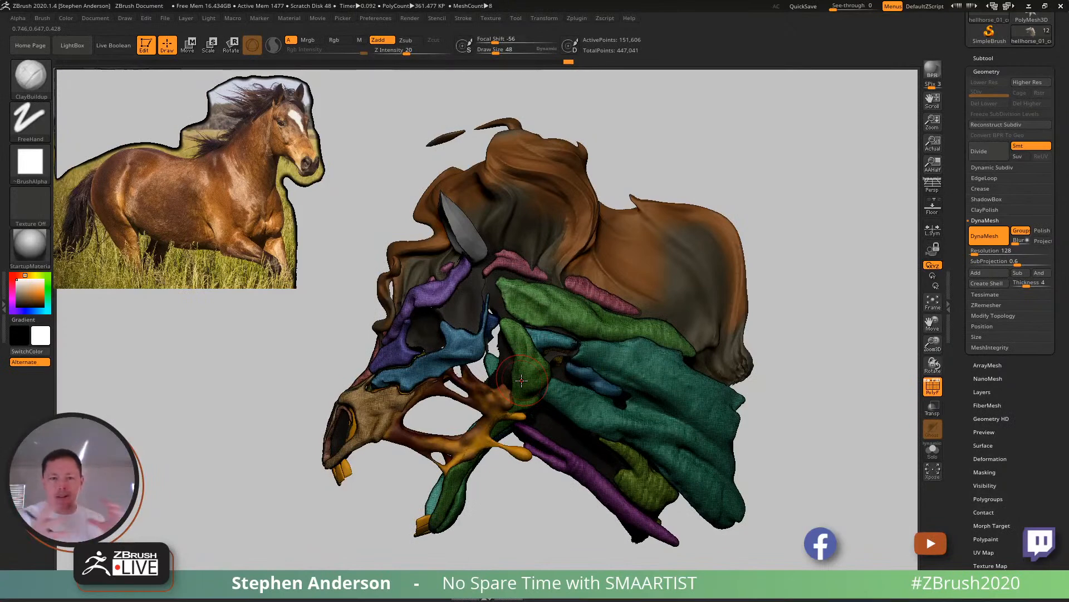
- Select the 07_beachwoodhorse_03 base mesh, examine it in isolation and show the other subtools again
{"action": "mouse_move", "coordinate": [568, 358]}
{"action": "right_mouse_down"}
{"action": "mouse_move", "coordinate": [549, 362]}
{"action": "mouse_move", "coordinate": [563, 339]}
{"action": "mouse_move", "coordinate": [537, 323]}
{"action": "mouse_move", "coordinate": [537, 347]}
{"action": "mouse_move", "coordinate": [511, 382]}
{"action": "mouse_move", "coordinate": [525, 377]}
{"action": "right_mouse_up"}
{"action": "left_click", "coordinate": [522, 380], "text": "alt"}
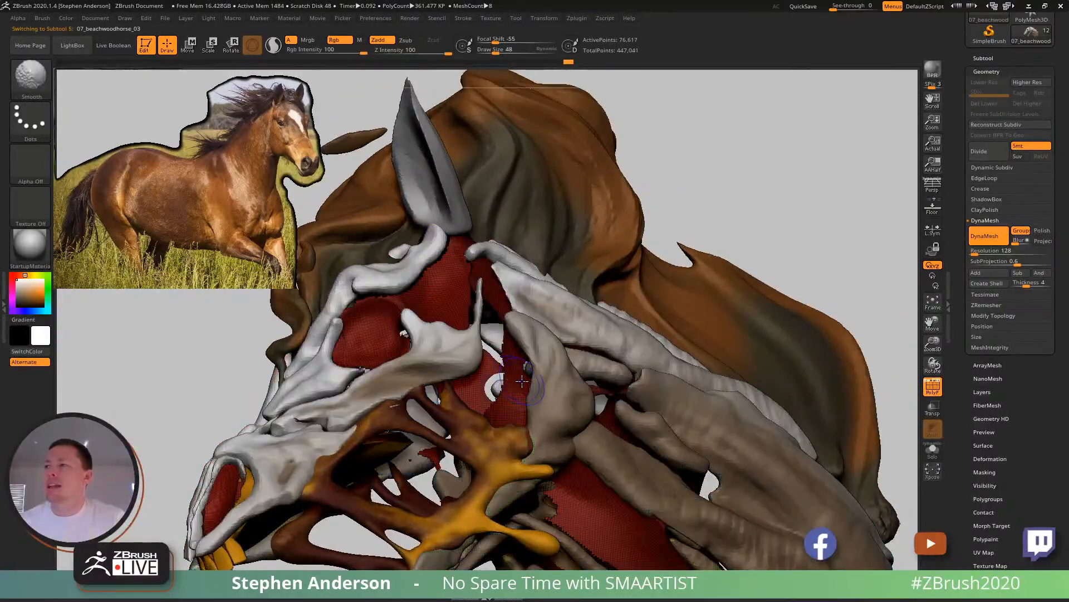
{"action": "key", "text": "shift+f"}
{"action": "key", "text": "shift+f"}
{"action": "left_click", "coordinate": [933, 451]}
{"action": "right_click_drag", "start_coordinate": [542, 408], "coordinate": [568, 376], "text": "alt"}
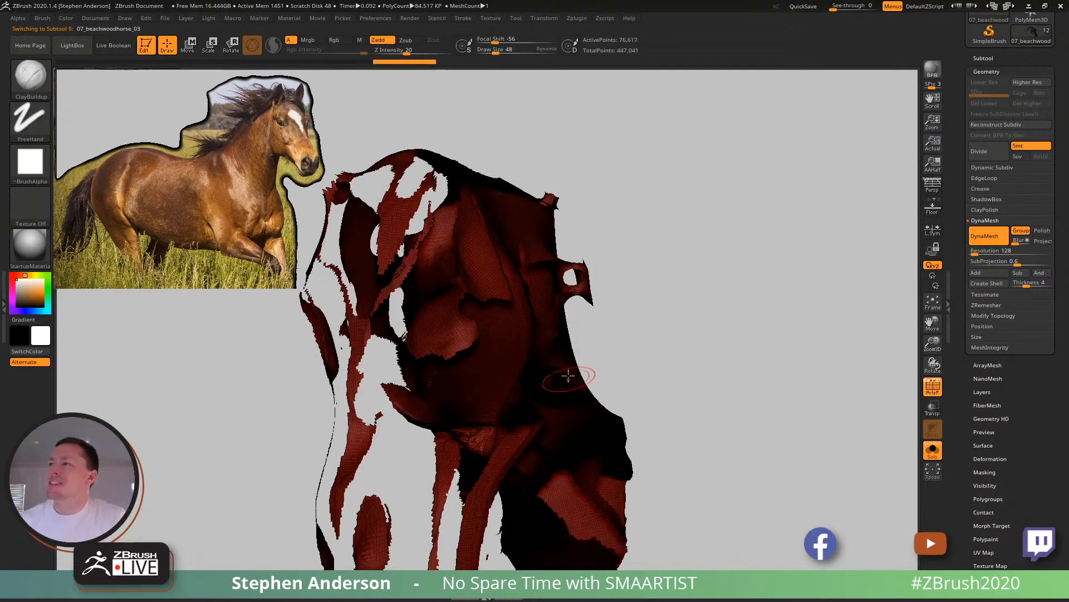
{"action": "left_click", "coordinate": [938, 457]}
{"action": "left_click", "coordinate": [934, 471]}
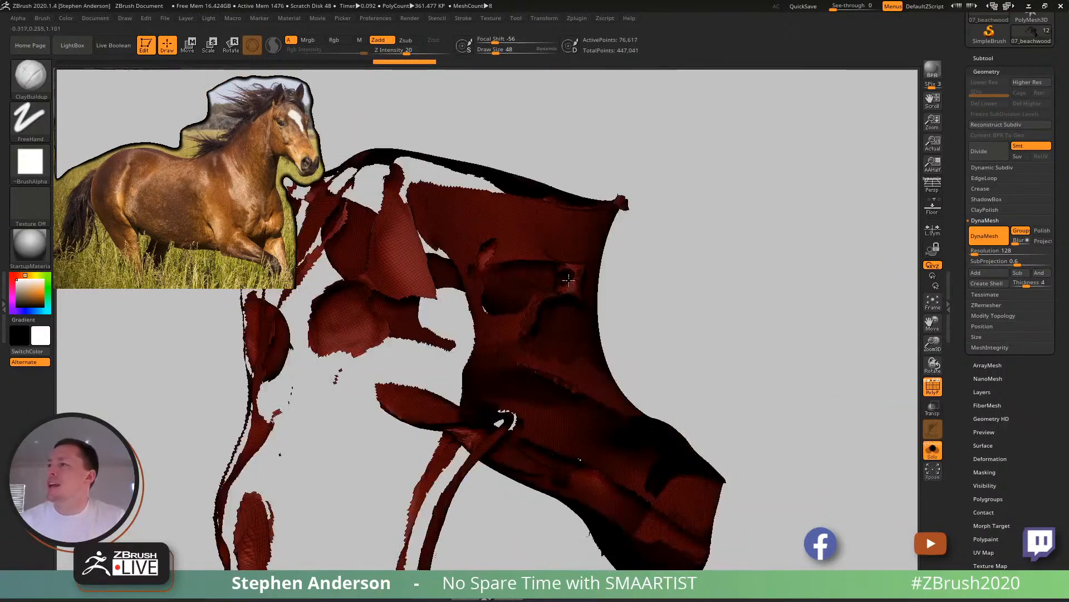
- Turn on Sculptris Pro, smooth the ragged edge of the isolated base mesh and show the other subtools again
{"action": "right_click_drag", "start_coordinate": [507, 420], "coordinate": [597, 292]}
{"action": "mouse_move", "coordinate": [591, 289]}
{"action": "left_mouse_down", "text": "shift"}
{"action": "mouse_move", "coordinate": [585, 296]}
{"action": "mouse_move", "coordinate": [585, 284]}
{"action": "left_mouse_up", "text": "shift"}
{"action": "left_click", "coordinate": [274, 45]}
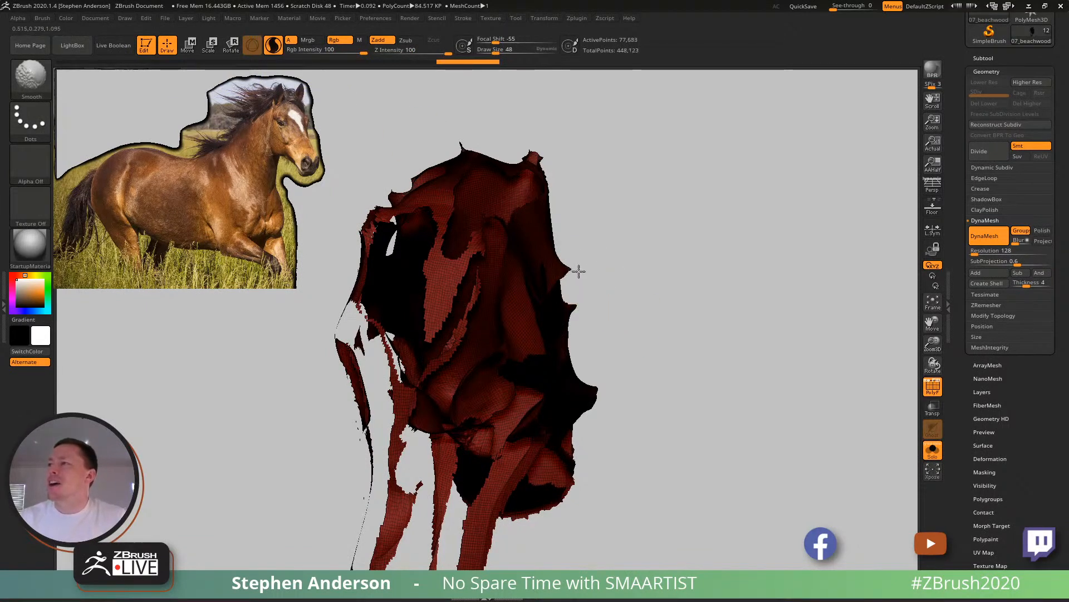
{"action": "left_click_drag", "start_coordinate": [571, 281], "coordinate": [606, 283], "text": "shift"}
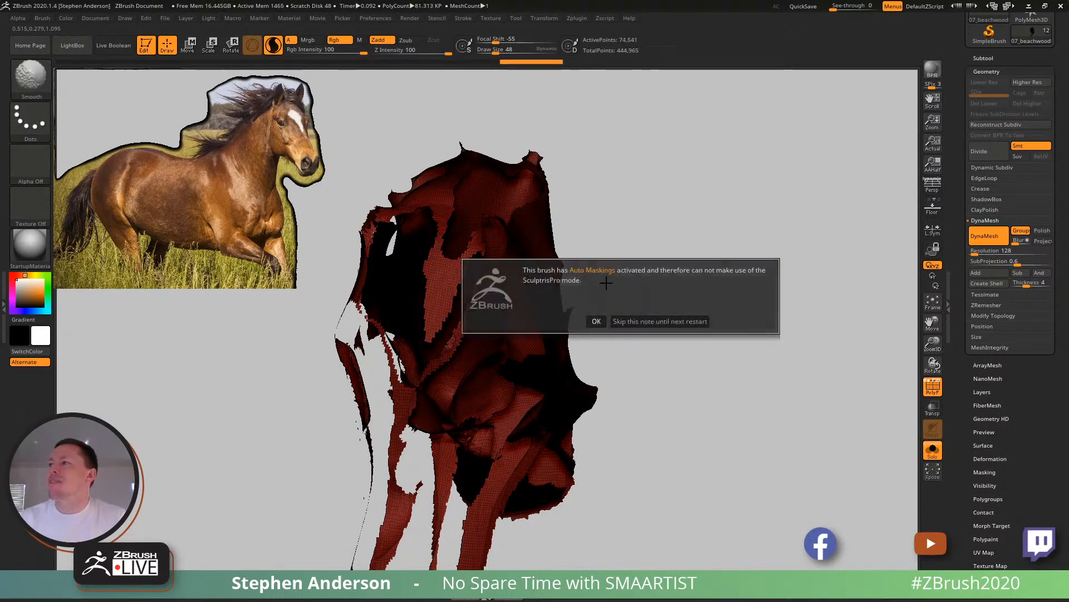
{"action": "left_click", "coordinate": [596, 321]}
{"action": "mouse_move", "coordinate": [720, 270]}
{"action": "left_mouse_down"}
{"action": "mouse_move", "coordinate": [671, 270]}
{"action": "mouse_move", "coordinate": [708, 224]}
{"action": "mouse_move", "coordinate": [730, 219]}
{"action": "mouse_move", "coordinate": [720, 234]}
{"action": "mouse_move", "coordinate": [697, 236]}
{"action": "mouse_move", "coordinate": [714, 230]}
{"action": "mouse_move", "coordinate": [883, 390]}
{"action": "left_mouse_up"}
{"action": "left_click", "coordinate": [932, 449]}
{"action": "key", "text": "ctrl"}
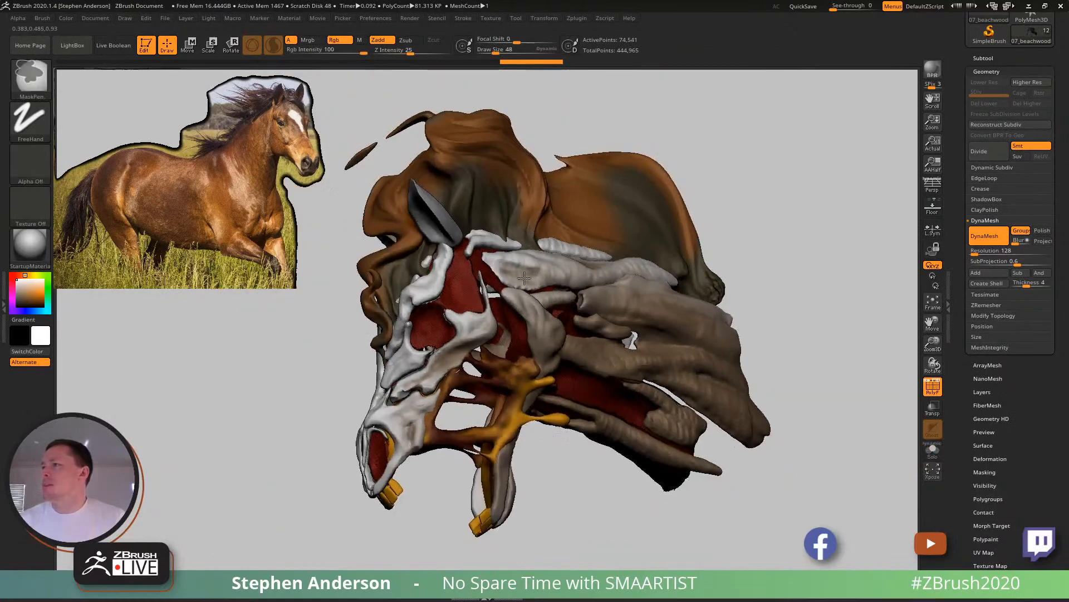
{"action": "right_click_drag", "start_coordinate": [526, 281], "coordinate": [561, 272], "text": "ctrl"}
{"action": "left_click", "coordinate": [562, 332]}
{"action": "key", "text": "shift"}
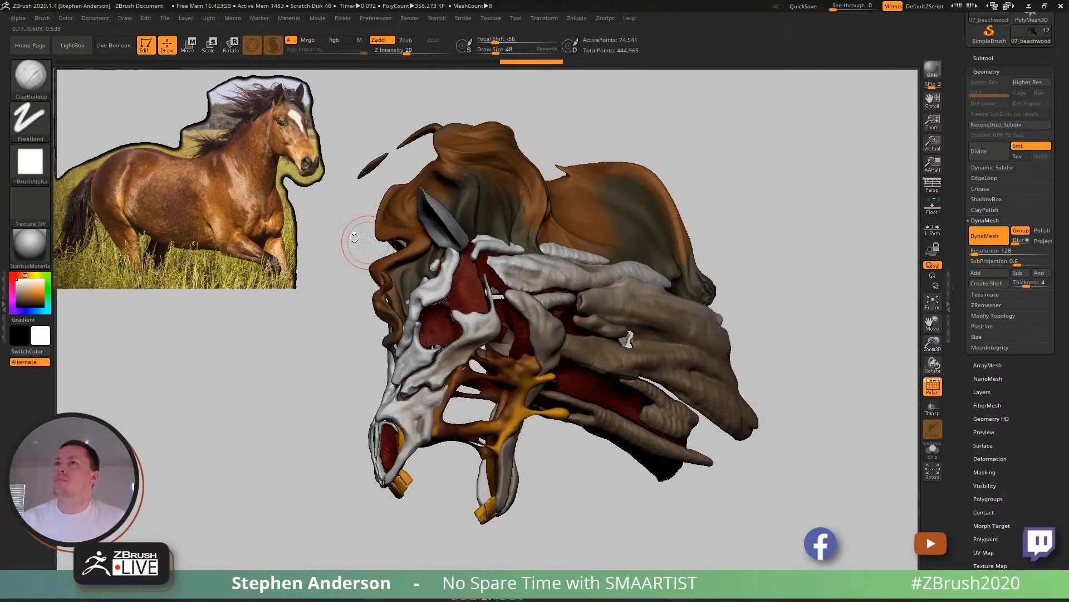
{"action": "mouse_move", "coordinate": [755, 294]}
{"action": "left_mouse_down"}
{"action": "mouse_move", "coordinate": [774, 266]}
{"action": "mouse_move", "coordinate": [654, 317]}
{"action": "mouse_move", "coordinate": [641, 348]}
{"action": "left_mouse_up"}
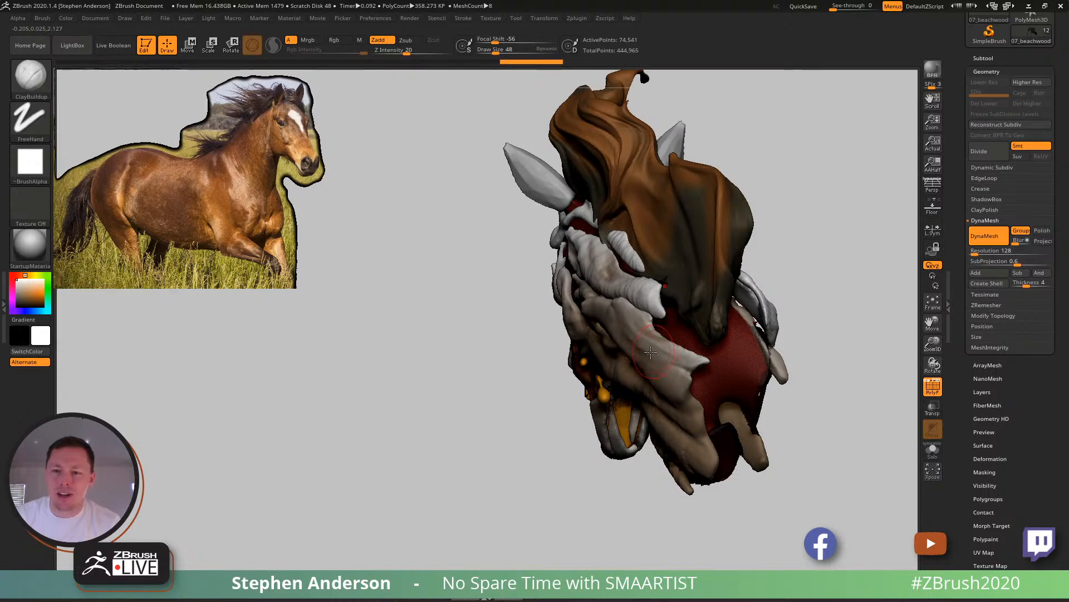
{"action": "right_click_drag", "start_coordinate": [636, 385], "coordinate": [578, 310], "text": "ctrl"}
{"action": "mouse_move", "coordinate": [578, 310]}
{"action": "right_mouse_down", "text": "ctrl"}
{"action": "mouse_move", "coordinate": [590, 390]}
{"action": "mouse_move", "coordinate": [622, 357]}
{"action": "mouse_move", "coordinate": [643, 377]}
{"action": "mouse_move", "coordinate": [573, 316]}
{"action": "mouse_move", "coordinate": [563, 277]}
{"action": "mouse_move", "coordinate": [638, 298]}
{"action": "mouse_move", "coordinate": [531, 364]}
{"action": "mouse_move", "coordinate": [652, 313]}
{"action": "mouse_move", "coordinate": [663, 290]}
{"action": "mouse_move", "coordinate": [616, 313]}
{"action": "mouse_move", "coordinate": [665, 295]}
{"action": "mouse_move", "coordinate": [612, 272]}
{"action": "right_mouse_up", "text": "ctrl"}
- Select the hellhorse_01_copy1 subtool and reshape the upper edge of the large neck strand with the Move Topological brush
{"action": "left_click", "coordinate": [664, 288], "text": "alt"}
{"action": "mouse_move", "coordinate": [686, 286]}
{"action": "right_mouse_down", "text": "ctrl"}
{"action": "mouse_move", "coordinate": [694, 324]}
{"action": "mouse_move", "coordinate": [678, 294]}
{"action": "mouse_move", "coordinate": [690, 264]}
{"action": "right_mouse_up", "text": "ctrl"}
{"action": "key", "text": "b"}
{"action": "key", "text": "m"}
{"action": "key", "text": "t"}
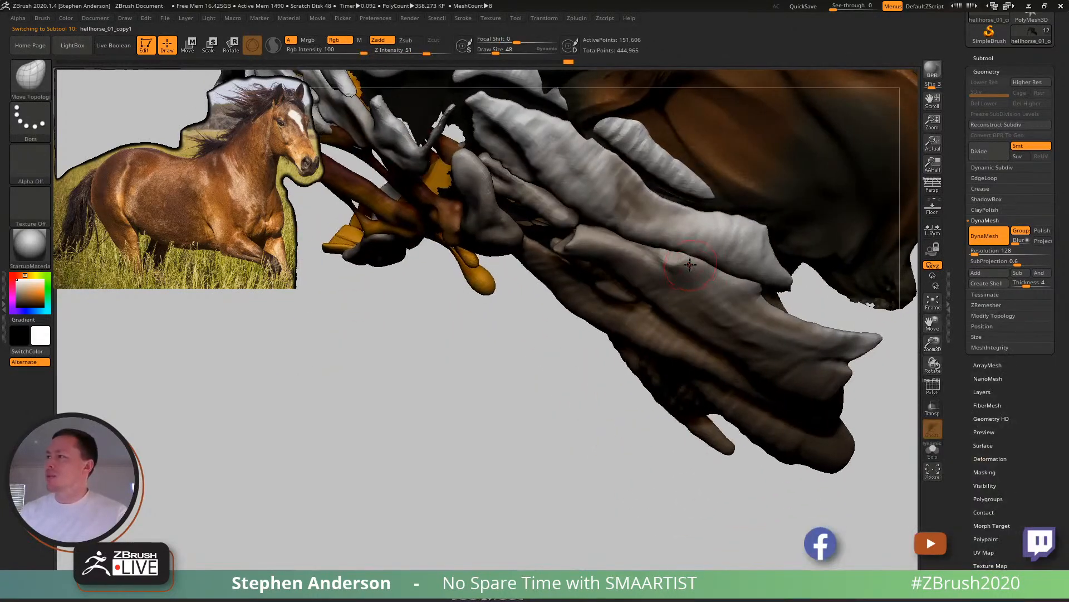
{"action": "key", "text": "s"}
{"action": "mouse_move", "coordinate": [683, 264]}
{"action": "left_mouse_down"}
{"action": "mouse_move", "coordinate": [692, 265]}
{"action": "mouse_move", "coordinate": [676, 294]}
{"action": "mouse_move", "coordinate": [714, 294]}
{"action": "left_mouse_up"}
{"action": "mouse_move", "coordinate": [667, 283]}
{"action": "right_mouse_down"}
{"action": "mouse_move", "coordinate": [686, 289]}
{"action": "mouse_move", "coordinate": [676, 284]}
{"action": "right_mouse_up"}
- Build up a raised ridge along the upper edge of the large neck strand with the ClayBuildup brush
{"action": "key", "text": "b"}
{"action": "key", "text": "c"}
{"action": "key", "text": "b"}
{"action": "key", "text": "s"}
{"action": "left_click_drag", "start_coordinate": [672, 285], "coordinate": [663, 285]}
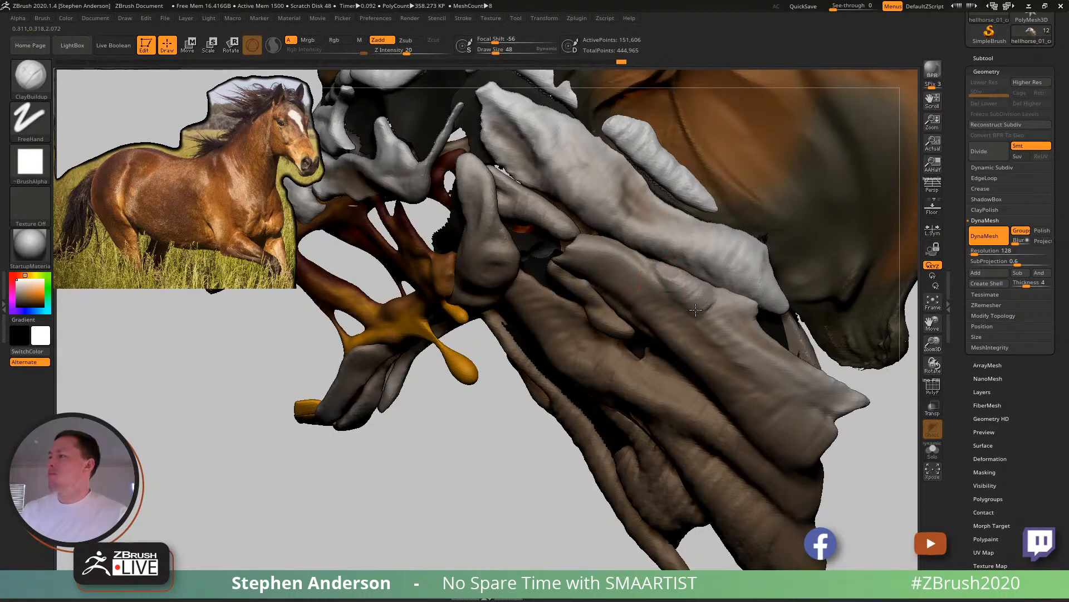
{"action": "right_click_drag", "start_coordinate": [708, 303], "coordinate": [659, 287]}
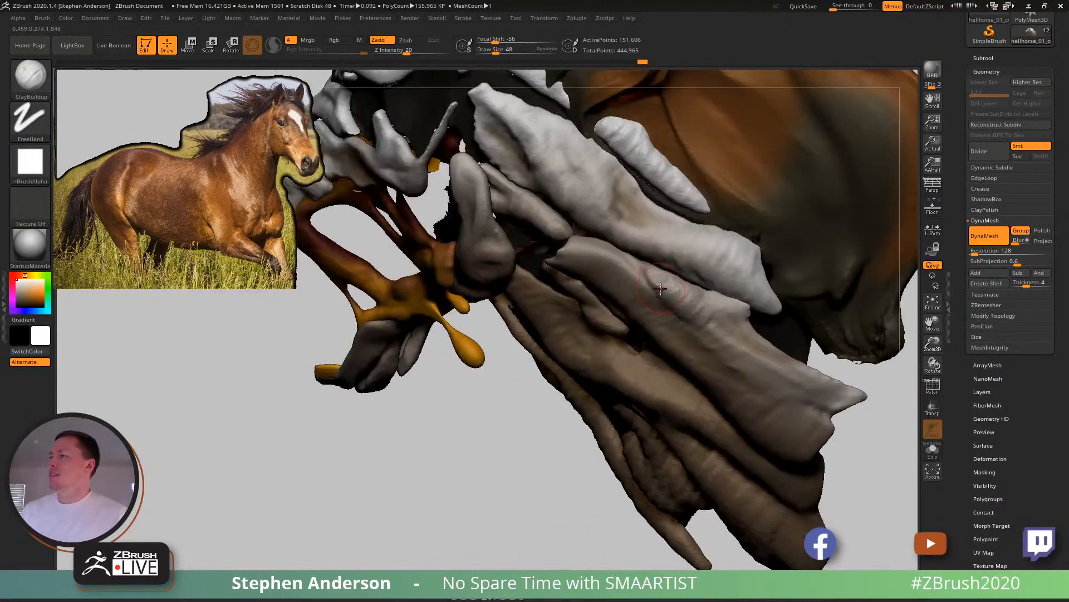
- Carve a groove beside the raised ridge on the large neck strand with the DamStandard brush
{"action": "key", "text": "b"}
{"action": "key", "text": "d"}
{"action": "key", "text": "s"}
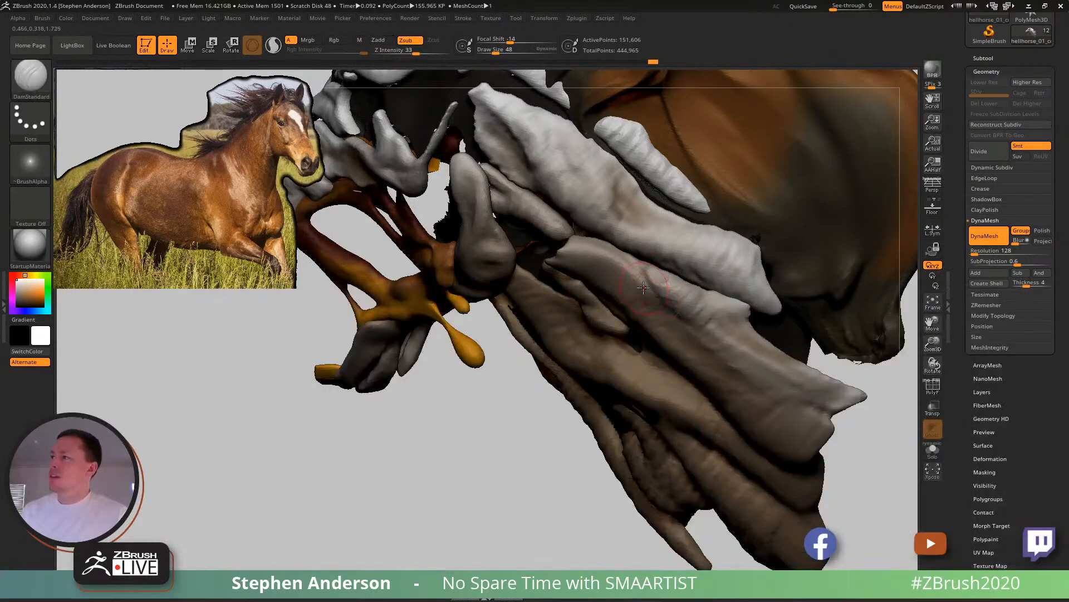
{"action": "right_click_drag", "start_coordinate": [658, 316], "coordinate": [639, 298]}
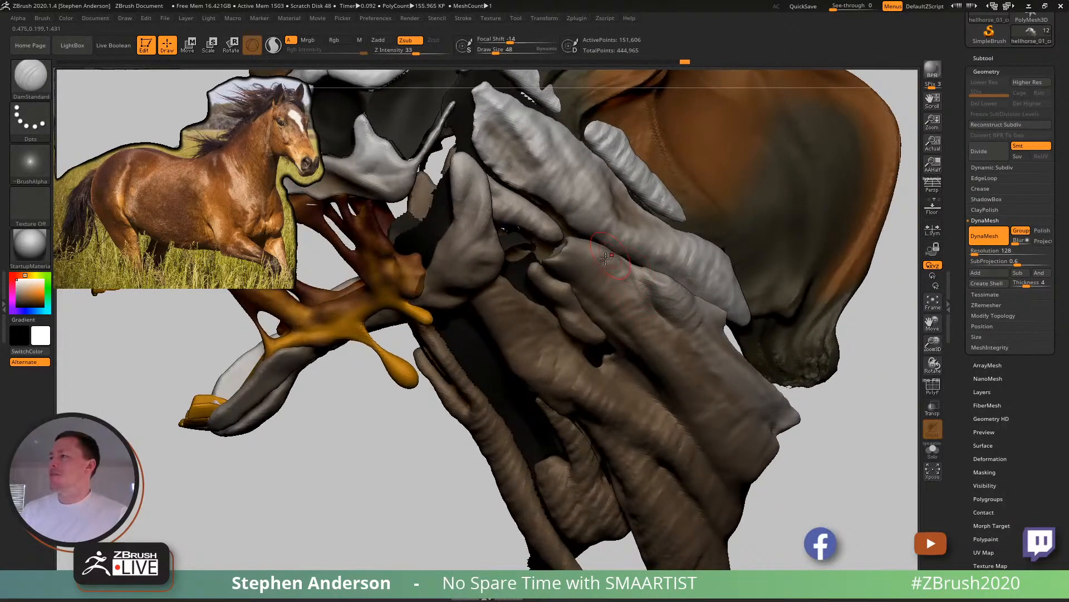
{"action": "mouse_move", "coordinate": [657, 316]}
{"action": "right_mouse_down"}
{"action": "mouse_move", "coordinate": [637, 299]}
{"action": "mouse_move", "coordinate": [653, 281]}
{"action": "mouse_move", "coordinate": [648, 300]}
{"action": "right_mouse_up"}
- Add more volume along the ridge and the strand below it with the ClayBuildup brush
{"action": "key", "text": "b"}
{"action": "key", "text": "c"}
{"action": "key", "text": "b"}
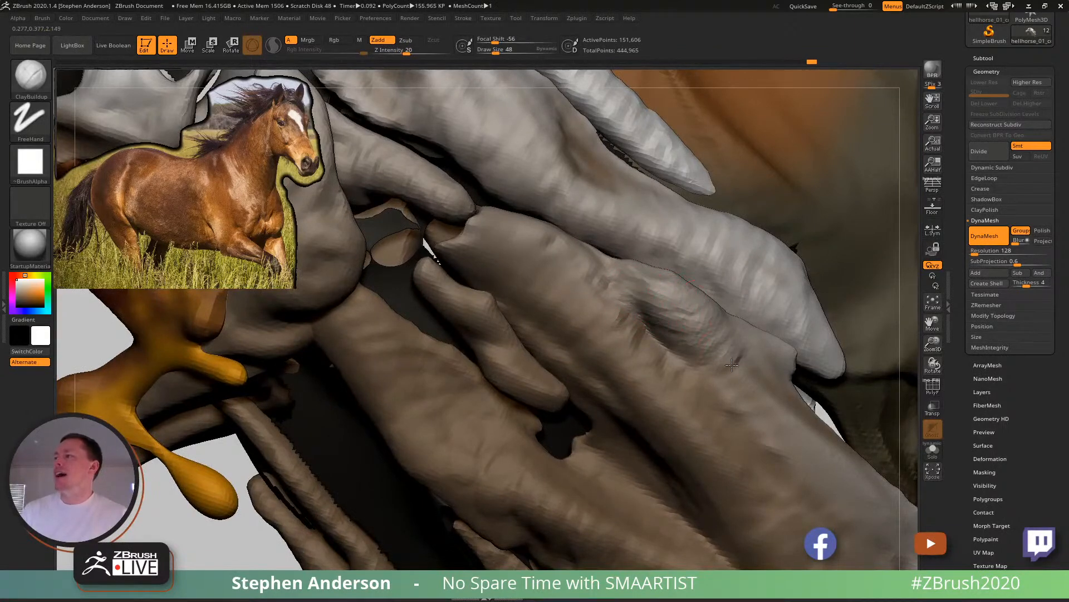
{"action": "left_click_drag", "start_coordinate": [757, 399], "coordinate": [774, 414]}
{"action": "left_click_drag", "start_coordinate": [773, 414], "coordinate": [749, 394], "text": "shift"}
{"action": "mouse_move", "coordinate": [750, 394]}
{"action": "right_mouse_down", "text": "ctrl"}
{"action": "mouse_move", "coordinate": [692, 279]}
{"action": "mouse_move", "coordinate": [621, 268]}
{"action": "right_mouse_up", "text": "ctrl"}
{"action": "right_click_drag", "start_coordinate": [679, 414], "coordinate": [745, 390]}
- Remesh the neck muscles with DynaMesh and smooth the built-up strand
{"action": "left_click_drag", "start_coordinate": [808, 175], "coordinate": [848, 277], "text": "ctrl"}
{"action": "mouse_move", "coordinate": [668, 363]}
{"action": "left_mouse_down", "text": "shift"}
{"action": "mouse_move", "coordinate": [653, 390]}
{"action": "mouse_move", "coordinate": [677, 402]}
{"action": "left_mouse_up", "text": "shift"}
{"action": "right_click_drag", "start_coordinate": [719, 401], "coordinate": [658, 418]}
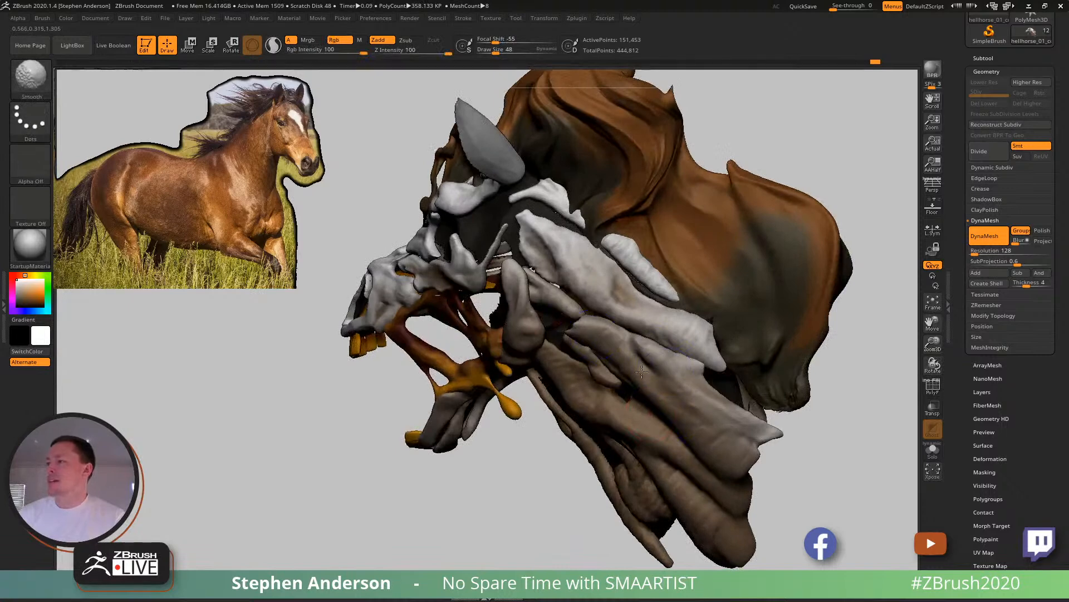
{"action": "right_click_drag", "start_coordinate": [609, 344], "coordinate": [660, 369]}
- Undo a first Clay brush stroke and softly fill out the large neck strand's surface with new Clay strokes
{"action": "key", "text": "b"}
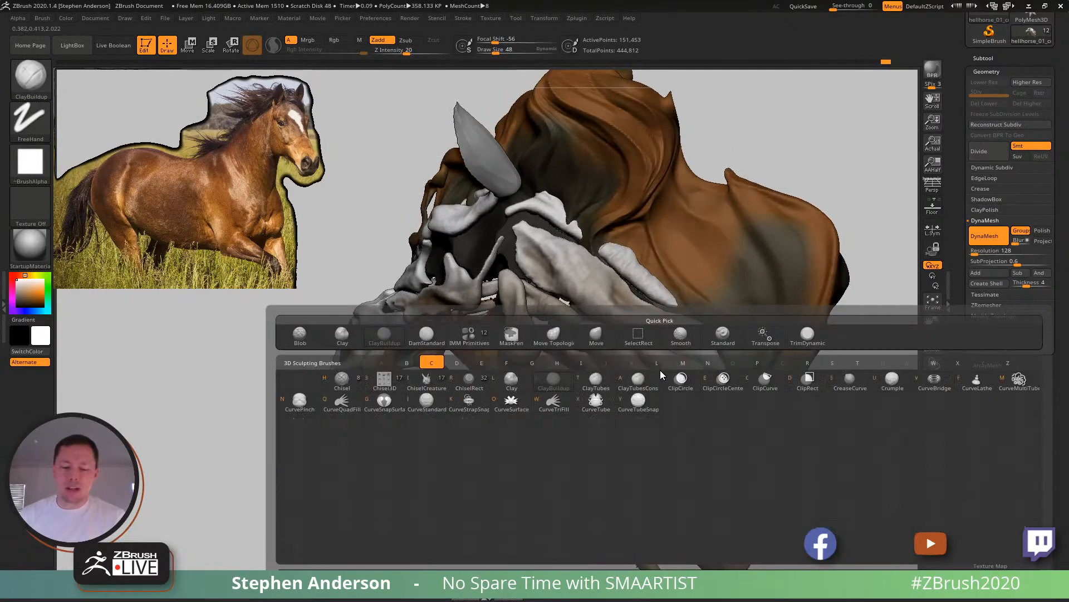
{"action": "key", "text": "c"}
{"action": "key", "text": "l"}
{"action": "left_click_drag", "start_coordinate": [683, 414], "coordinate": [715, 434]}
{"action": "key", "text": "ctrl+z"}
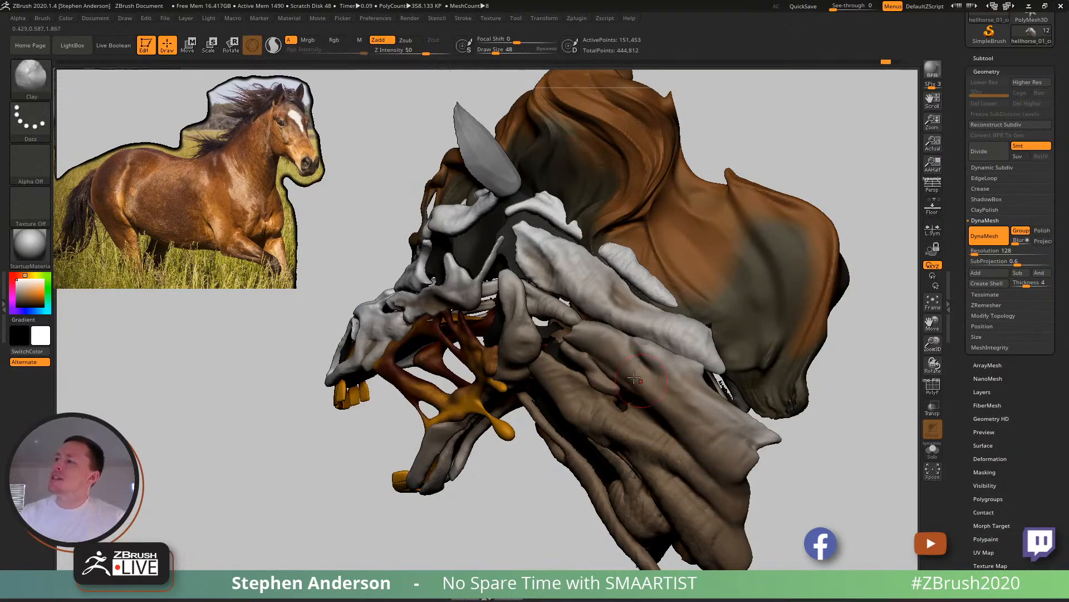
{"action": "mouse_move", "coordinate": [690, 429]}
{"action": "right_mouse_down"}
{"action": "mouse_move", "coordinate": [636, 414]}
{"action": "mouse_move", "coordinate": [640, 379]}
{"action": "right_mouse_up"}
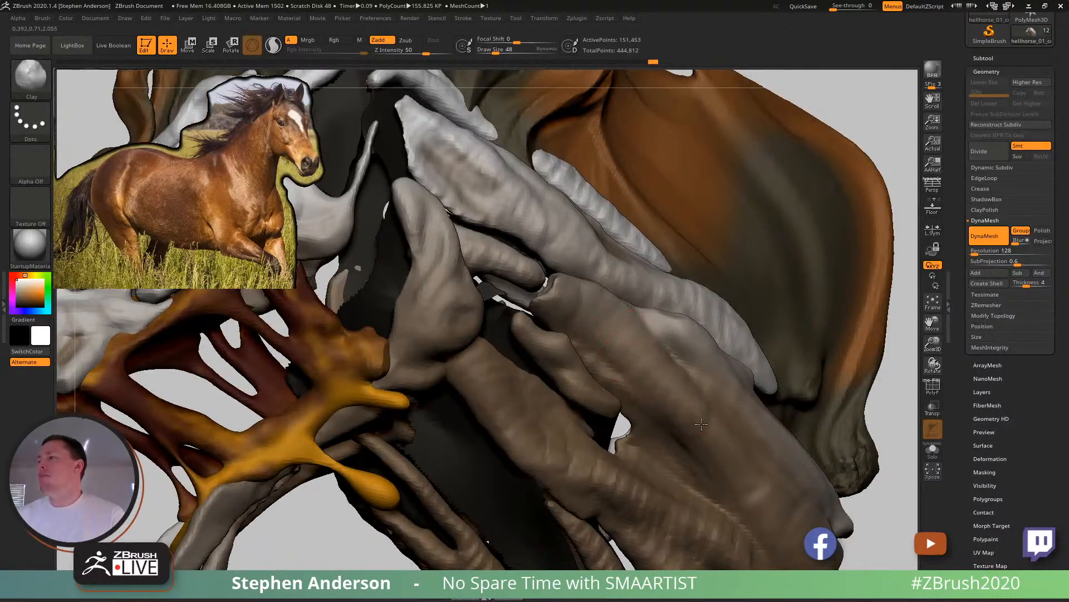
{"action": "mouse_move", "coordinate": [729, 489]}
{"action": "right_mouse_down"}
{"action": "mouse_move", "coordinate": [712, 457]}
{"action": "mouse_move", "coordinate": [761, 481]}
{"action": "mouse_move", "coordinate": [766, 498]}
{"action": "right_mouse_up"}
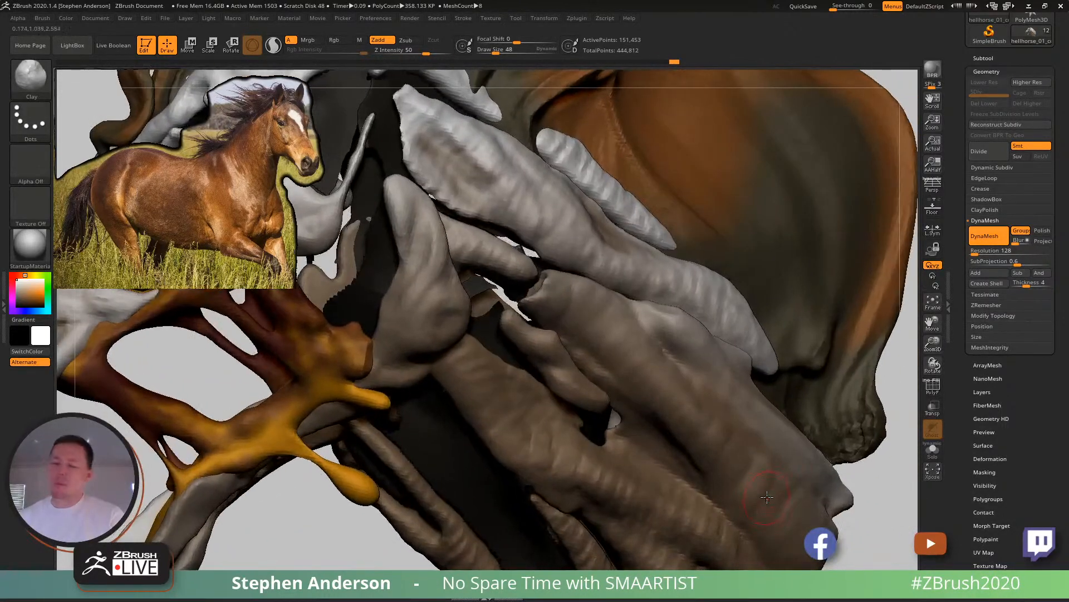
- Thicken the lower part of the large neck strand with the ClayBuildup brush at draw size 69 and smooth it
{"action": "key", "text": "b"}
{"action": "key", "text": "c"}
{"action": "key", "text": "b"}
{"action": "mouse_move", "coordinate": [657, 430]}
{"action": "right_mouse_down"}
{"action": "mouse_move", "coordinate": [707, 419]}
{"action": "mouse_move", "coordinate": [668, 414]}
{"action": "right_mouse_up"}
{"action": "key", "text": "s"}
{"action": "left_click", "coordinate": [668, 414]}
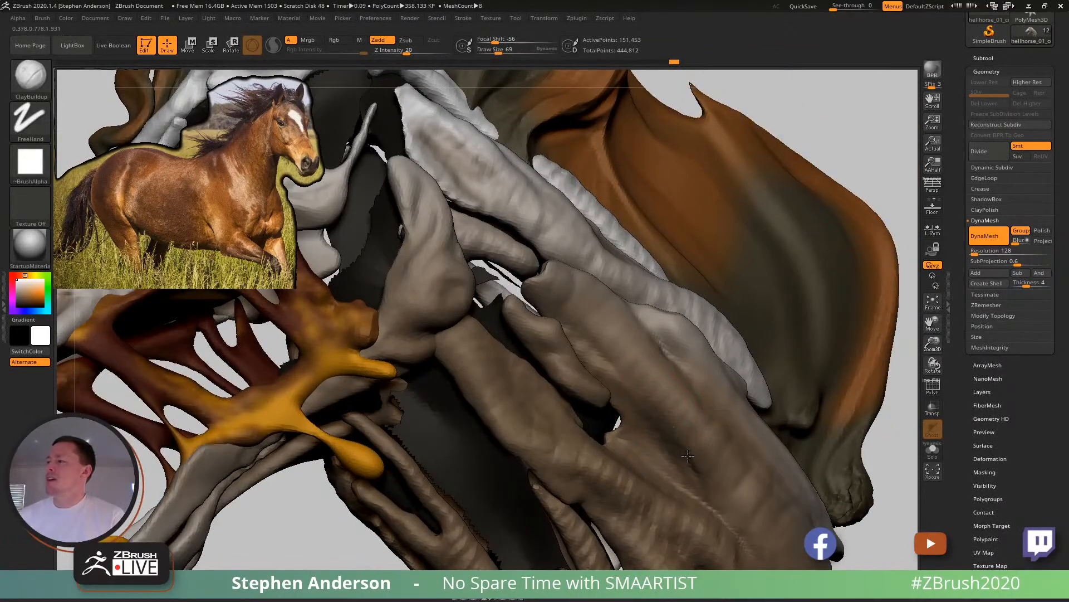
{"action": "key", "text": "shift"}
{"action": "mouse_move", "coordinate": [787, 501]}
{"action": "right_mouse_down", "text": "ctrl"}
{"action": "mouse_move", "coordinate": [679, 405]}
{"action": "mouse_move", "coordinate": [657, 416]}
{"action": "mouse_move", "coordinate": [645, 400]}
{"action": "mouse_move", "coordinate": [664, 395]}
{"action": "right_mouse_up", "text": "ctrl"}
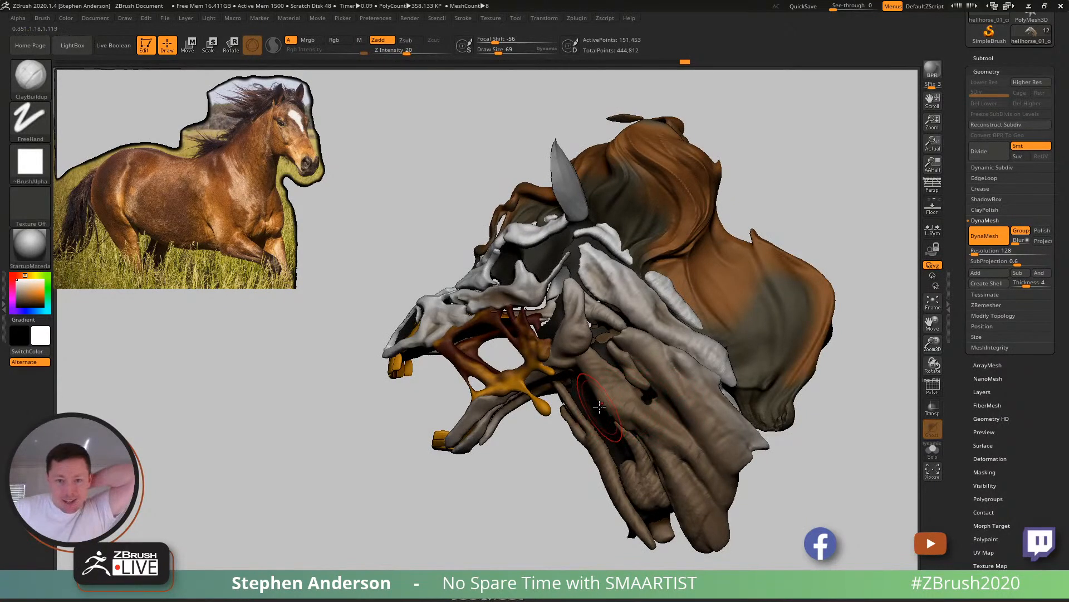
- Select the MouthInterior subtool, inspect the mouth with polyframes on and make Cheeks1 the active subtool
{"action": "right_click_drag", "start_coordinate": [600, 387], "coordinate": [657, 423]}
{"action": "mouse_move", "coordinate": [438, 359]}
{"action": "right_mouse_down", "text": "ctrl"}
{"action": "mouse_move", "coordinate": [427, 359]}
{"action": "mouse_move", "coordinate": [479, 382]}
{"action": "mouse_move", "coordinate": [438, 275]}
{"action": "mouse_move", "coordinate": [430, 282]}
{"action": "right_mouse_up", "text": "ctrl"}
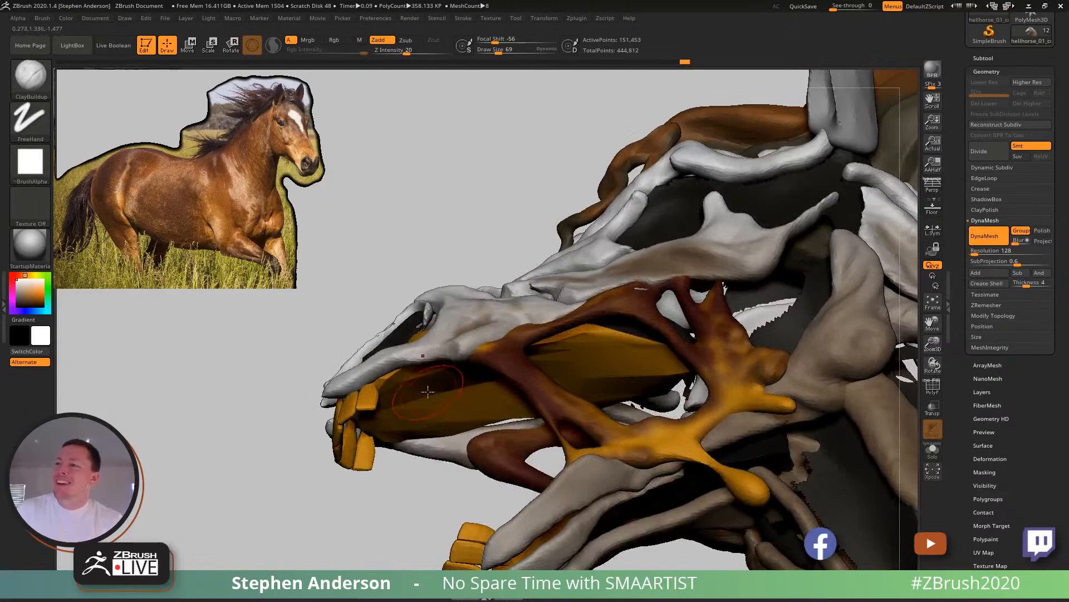
{"action": "right_click_drag", "start_coordinate": [441, 385], "coordinate": [403, 280], "text": "ctrl"}
{"action": "key", "text": "shift+f"}
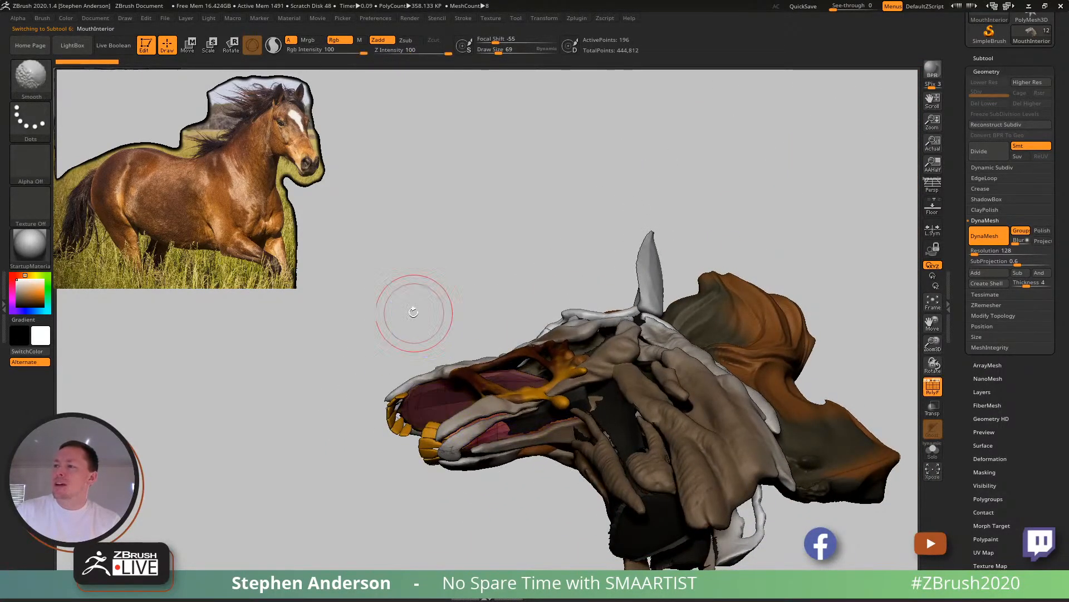
{"action": "key", "text": "ctrl"}
{"action": "mouse_move", "coordinate": [458, 339]}
{"action": "right_mouse_down"}
{"action": "mouse_move", "coordinate": [497, 420]}
{"action": "mouse_move", "coordinate": [522, 388]}
{"action": "right_mouse_up"}
{"action": "mouse_move", "coordinate": [493, 430]}
{"action": "right_mouse_down"}
{"action": "mouse_move", "coordinate": [549, 426]}
{"action": "mouse_move", "coordinate": [504, 437]}
{"action": "mouse_move", "coordinate": [493, 415]}
{"action": "right_mouse_up"}
{"action": "right_click_drag", "start_coordinate": [493, 415], "coordinate": [499, 466], "text": "ctrl"}
{"action": "left_click", "coordinate": [502, 457], "text": "alt"}
- Try to assign a custom hotkey to the SnakeHook brush
{"action": "key", "text": "b"}
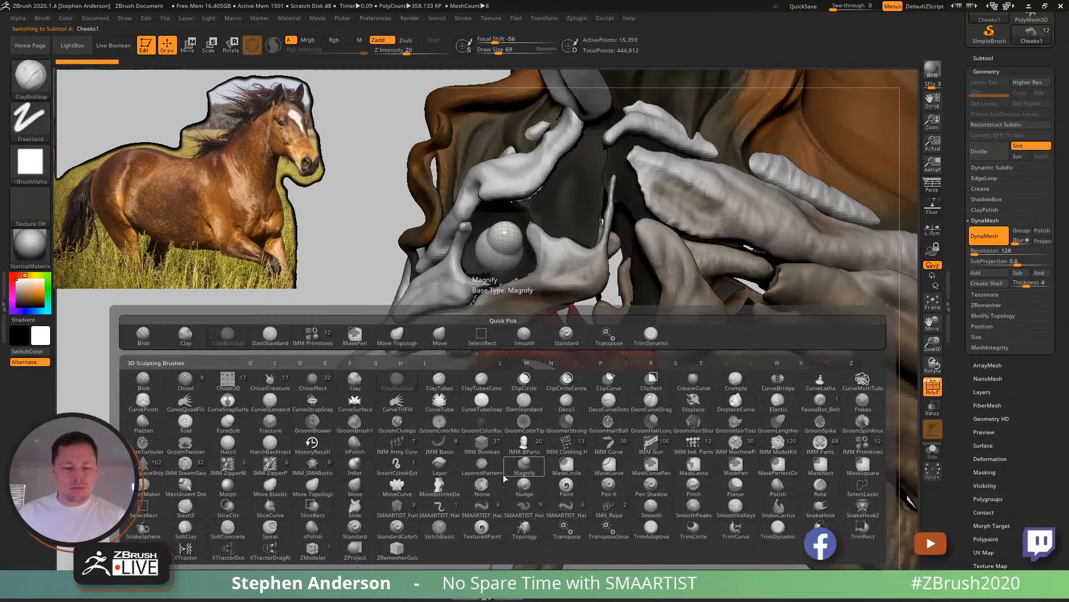
{"action": "key", "text": "s"}
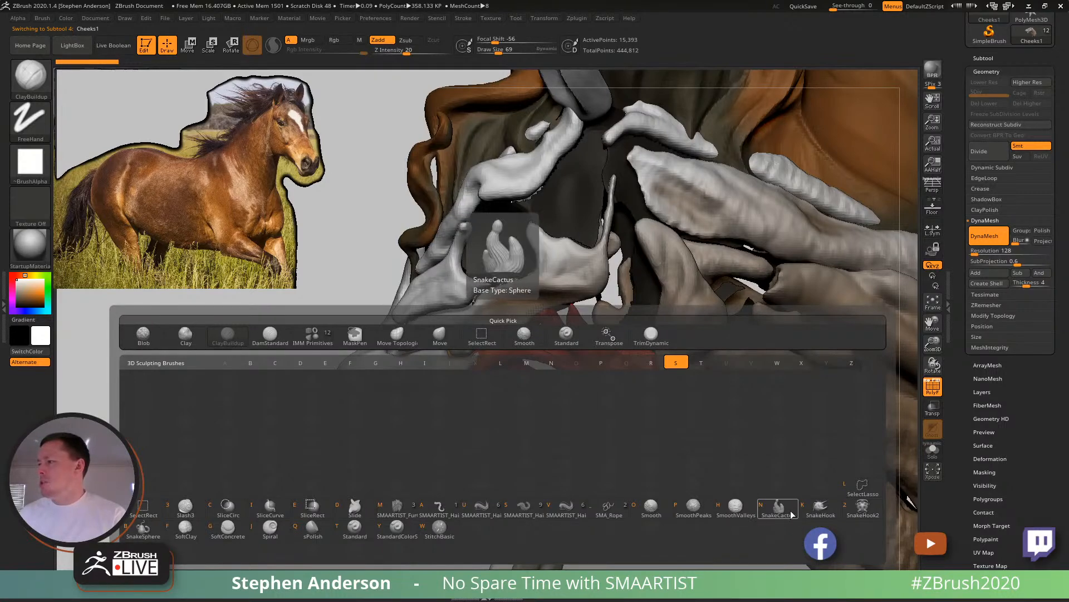
{"action": "left_click", "coordinate": [819, 514], "text": "ctrl+alt"}
{"action": "key", "text": "1"}
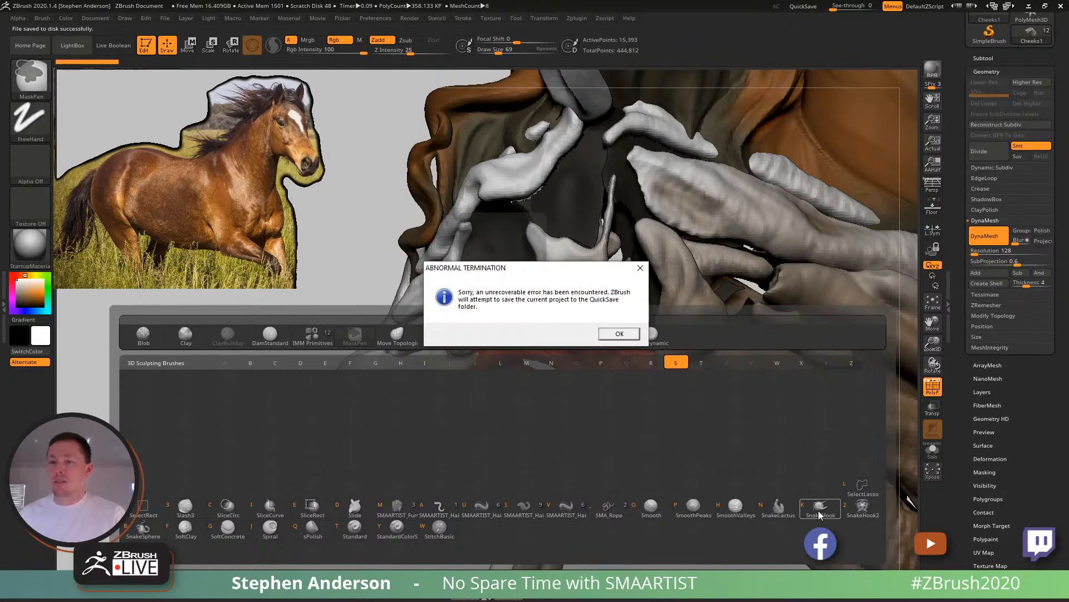
- Dismiss the termination notices, open the Recovered_Tool file from QuickSave and place it in Edit mode with polyframes on
{"action": "left_click", "coordinate": [620, 334]}
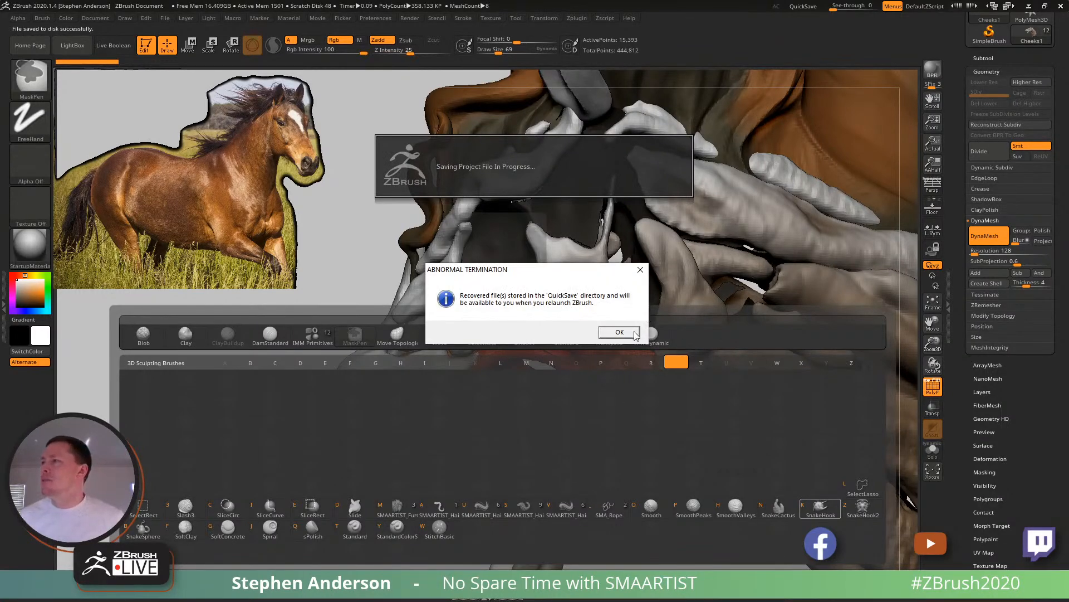
{"action": "left_click", "coordinate": [619, 333]}
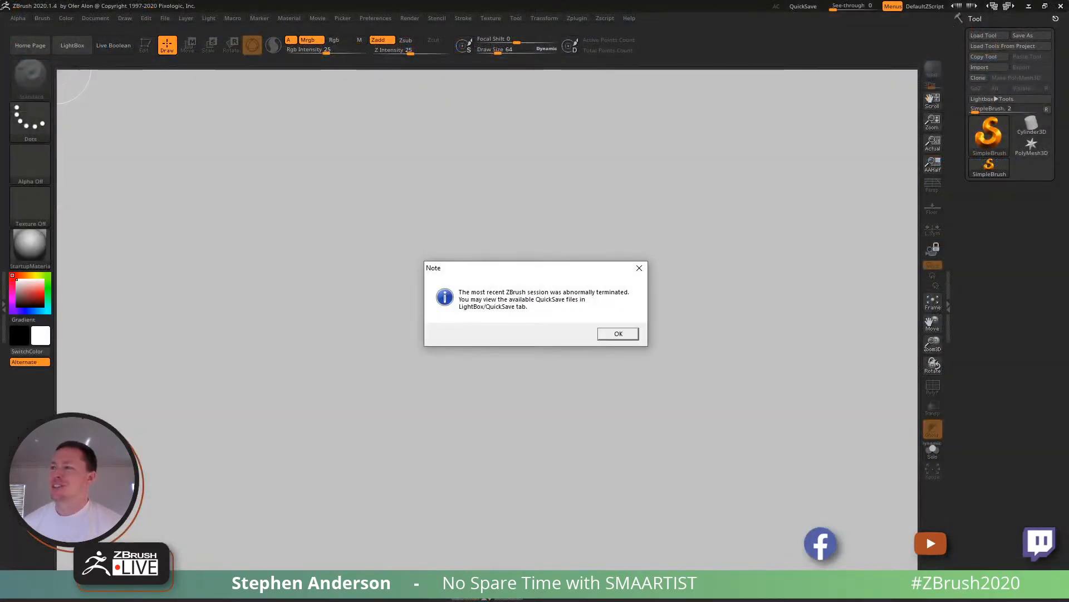
{"action": "left_click", "coordinate": [634, 333]}
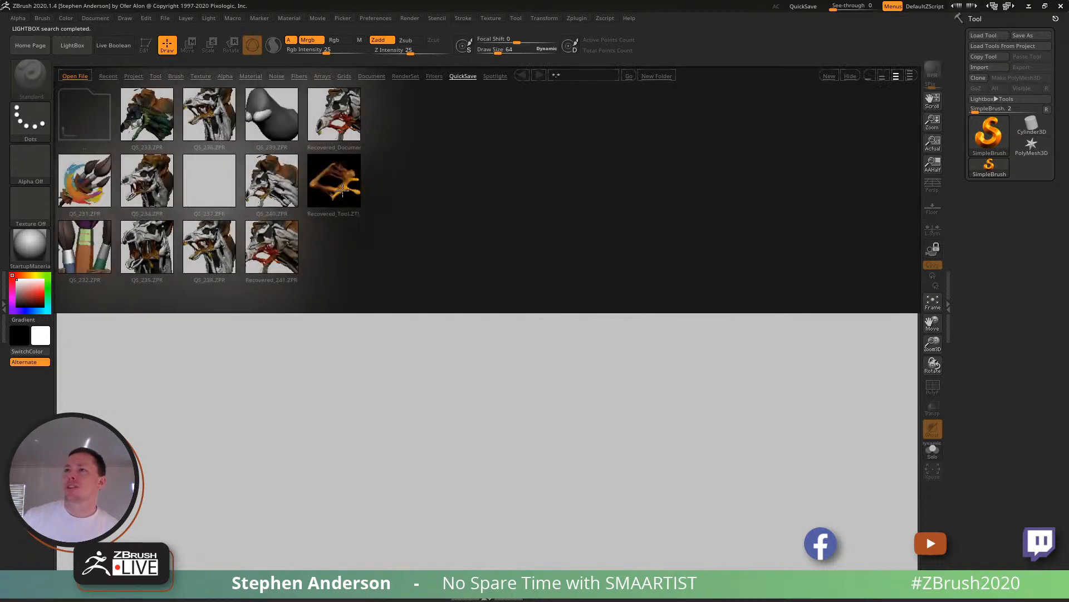
{"action": "double_click", "coordinate": [343, 190]}
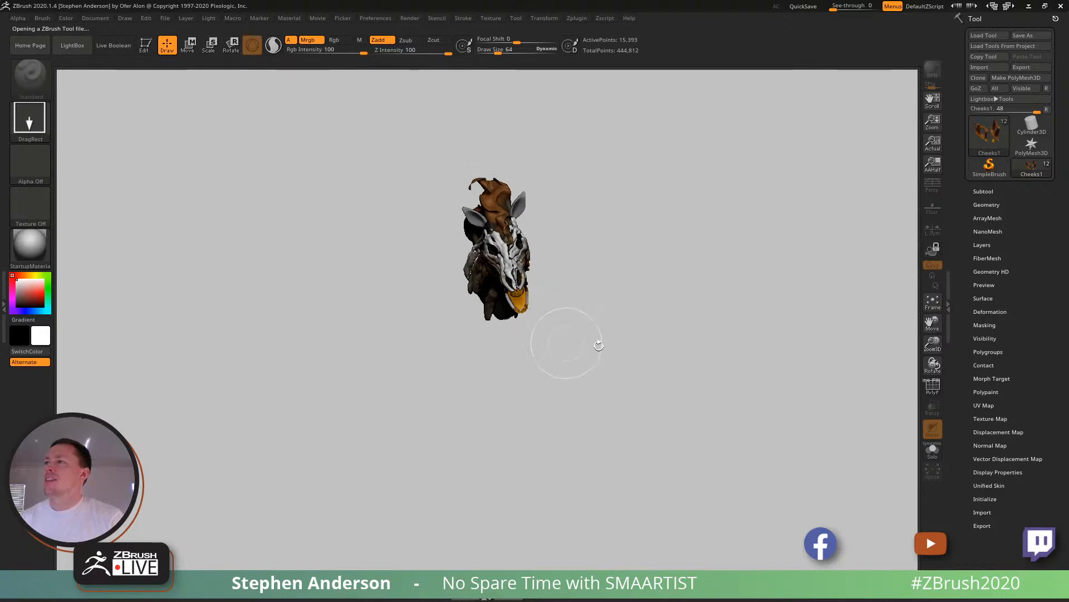
{"action": "mouse_move", "coordinate": [596, 350]}
{"action": "right_mouse_down", "text": "alt"}
{"action": "mouse_move", "coordinate": [603, 334]}
{"action": "mouse_move", "coordinate": [668, 299]}
{"action": "mouse_move", "coordinate": [663, 287]}
{"action": "right_mouse_up", "text": "alt"}
{"action": "key", "text": "shift+f"}
{"action": "right_click_drag", "start_coordinate": [491, 358], "coordinate": [515, 374], "text": "ctrl"}
- Assign the custom hotkey H to the SnakeHook brush
{"action": "key", "text": "b"}
{"action": "key", "text": "s"}
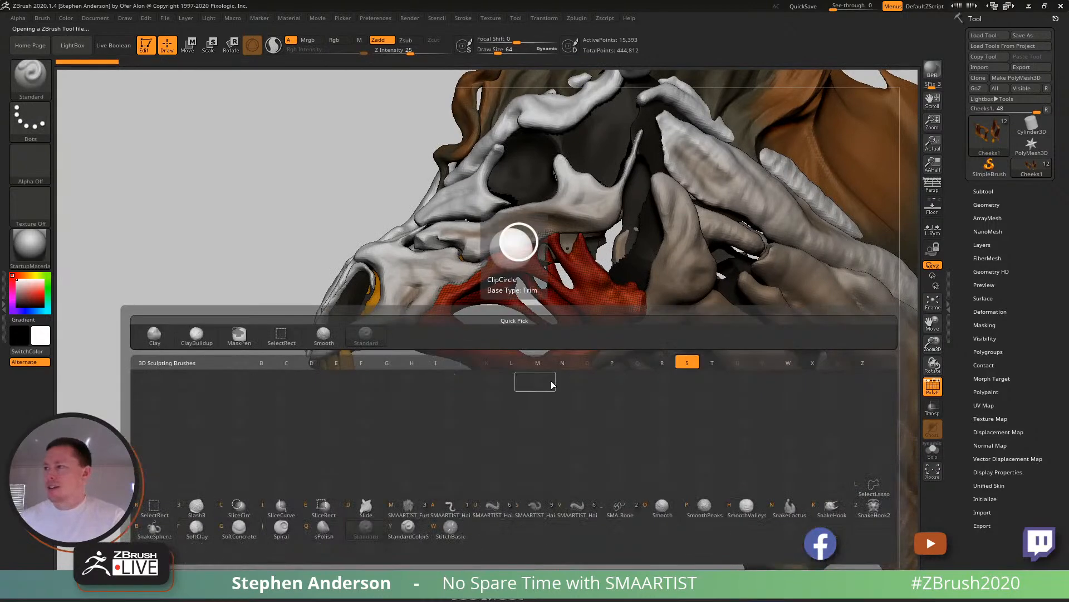
{"action": "key", "text": "ctrl"}
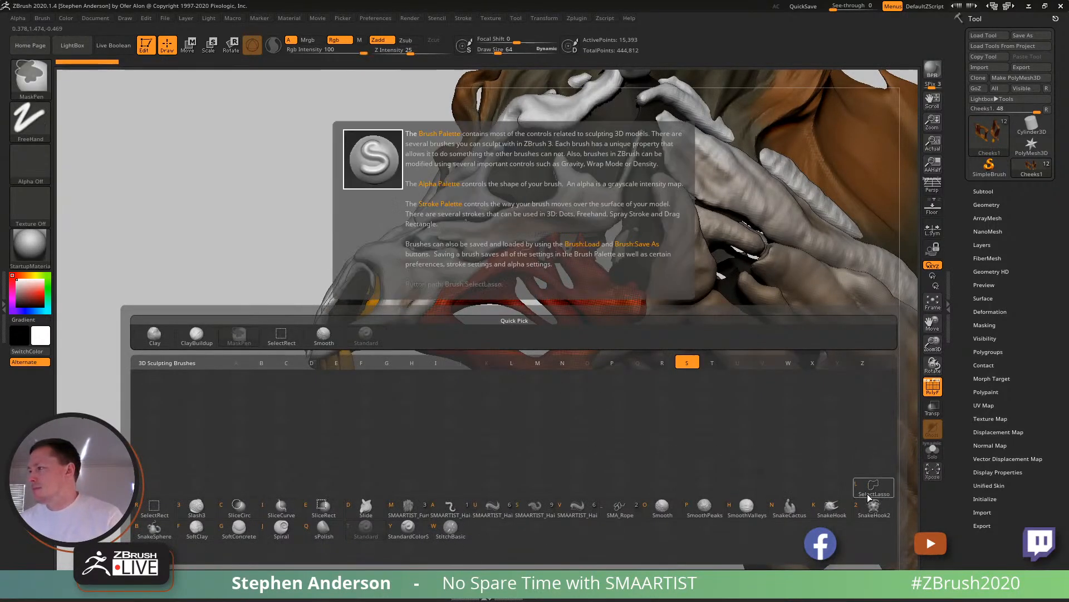
{"action": "left_click", "coordinate": [831, 510], "text": "ctrl+alt"}
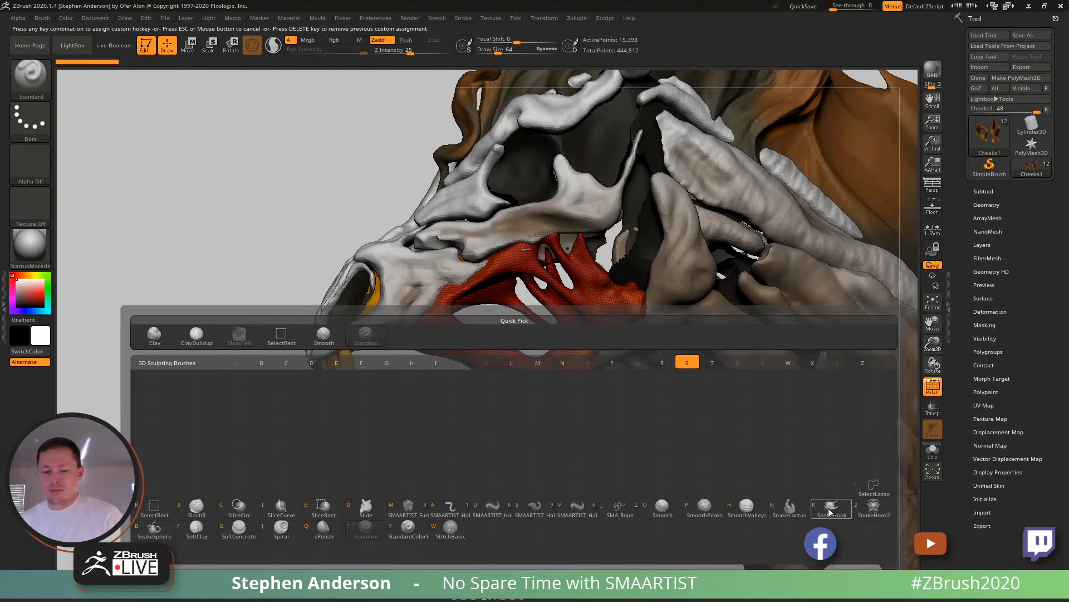
{"action": "key", "text": "h"}
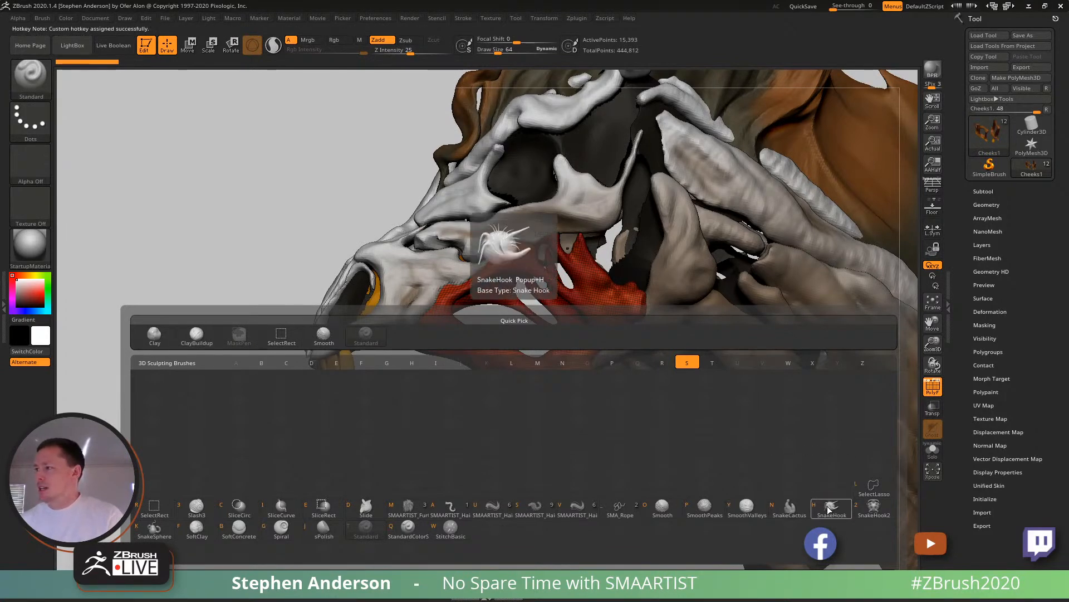
- Pull thin pointed strands out of the lower front edge of the cheek mesh with the SnakeHook brush
{"action": "left_click", "coordinate": [828, 507]}
{"action": "mouse_move", "coordinate": [543, 365]}
{"action": "right_mouse_down"}
{"action": "mouse_move", "coordinate": [483, 370]}
{"action": "mouse_move", "coordinate": [483, 404]}
{"action": "right_mouse_up"}
{"action": "key", "text": "s"}
{"action": "mouse_move", "coordinate": [498, 391]}
{"action": "left_mouse_down"}
{"action": "mouse_move", "coordinate": [320, 323]}
{"action": "mouse_move", "coordinate": [330, 327]}
{"action": "left_mouse_up"}
{"action": "mouse_move", "coordinate": [347, 408]}
{"action": "left_mouse_down", "text": "ctrl"}
{"action": "mouse_move", "coordinate": [386, 444]}
{"action": "mouse_move", "coordinate": [370, 434]}
{"action": "left_mouse_up", "text": "ctrl"}
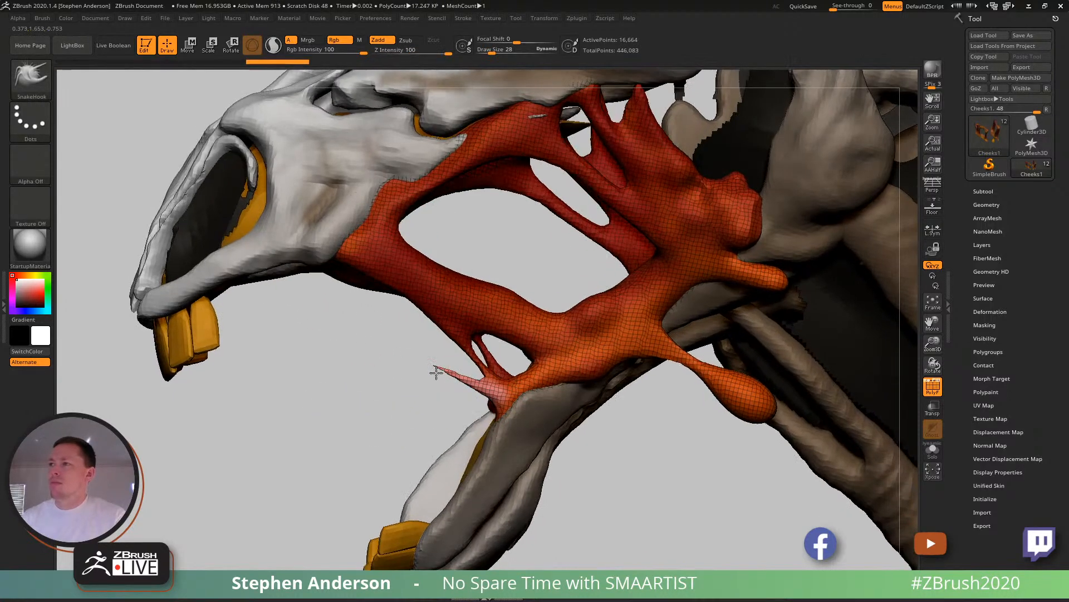
{"action": "key", "text": "s"}
{"action": "mouse_move", "coordinate": [434, 366]}
{"action": "left_mouse_down"}
{"action": "mouse_move", "coordinate": [393, 384]}
{"action": "mouse_move", "coordinate": [388, 415]}
{"action": "left_mouse_up"}
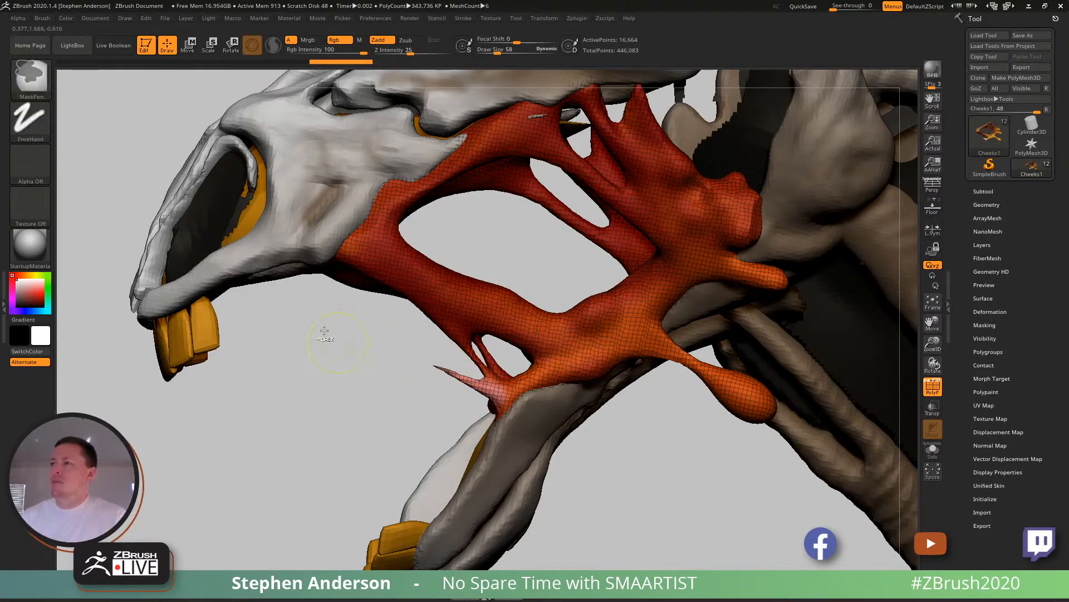
- Switch masking to MaskLasso, lasso the new cheek spike and invert the mask so only the spike stays editable
{"action": "left_click", "coordinate": [35, 78], "text": "ctrl"}
{"action": "left_click", "coordinate": [215, 135], "text": "ctrl"}
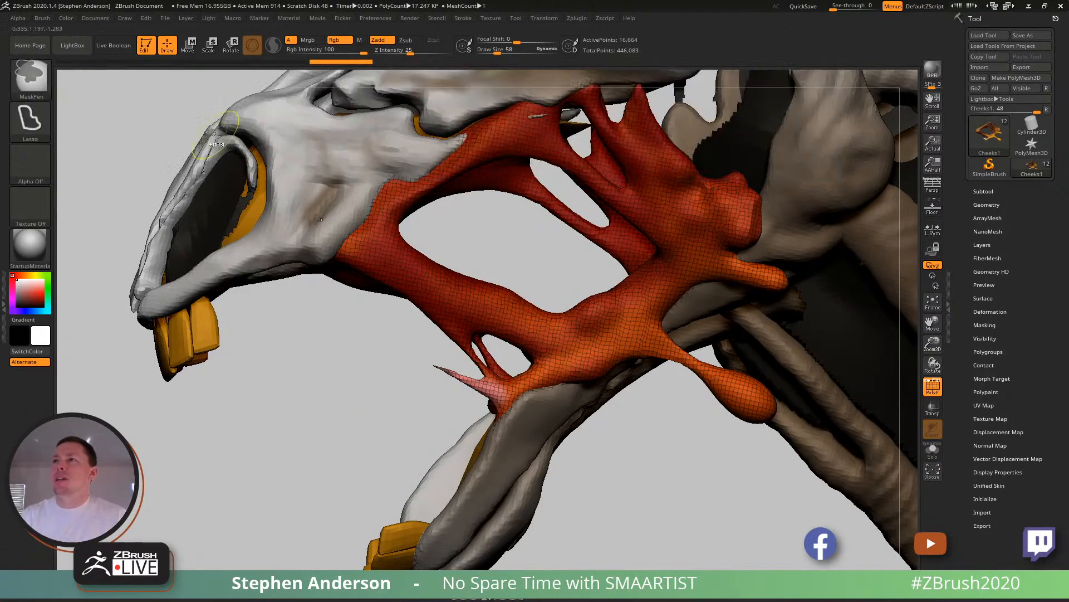
{"action": "mouse_move", "coordinate": [440, 351]}
{"action": "left_mouse_down", "text": "ctrl"}
{"action": "mouse_move", "coordinate": [443, 408]}
{"action": "mouse_move", "coordinate": [474, 393]}
{"action": "mouse_move", "coordinate": [489, 366]}
{"action": "left_mouse_up", "text": "ctrl"}
{"action": "left_click", "coordinate": [385, 367], "text": "ctrl"}
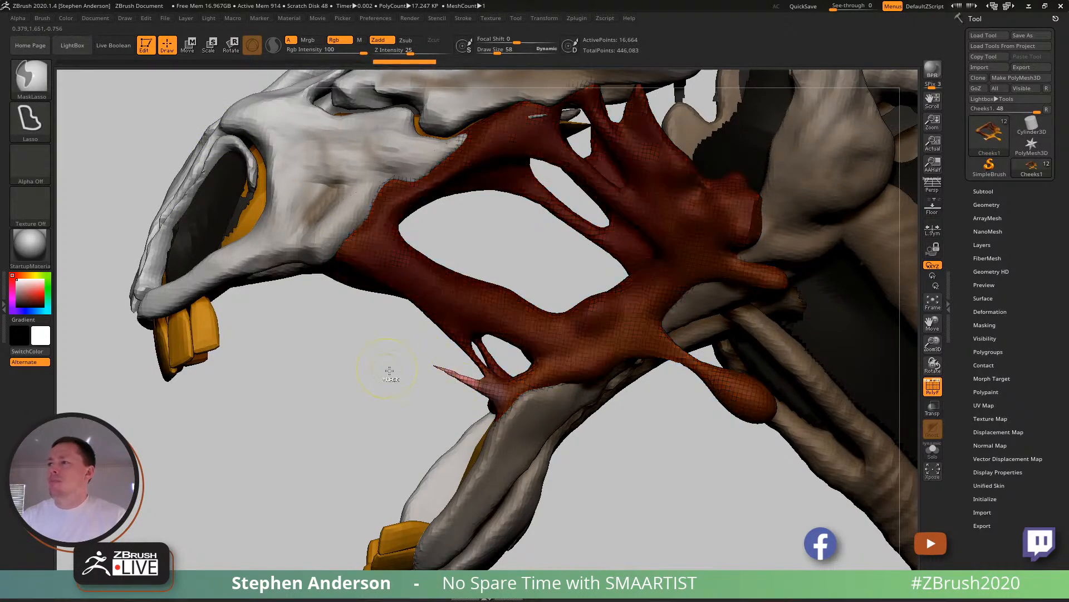
- Stretch the unmasked cheek spike into a long strand reaching the front of the upper jaw with Transpose Move, and clear the mask
{"action": "key", "text": "w"}
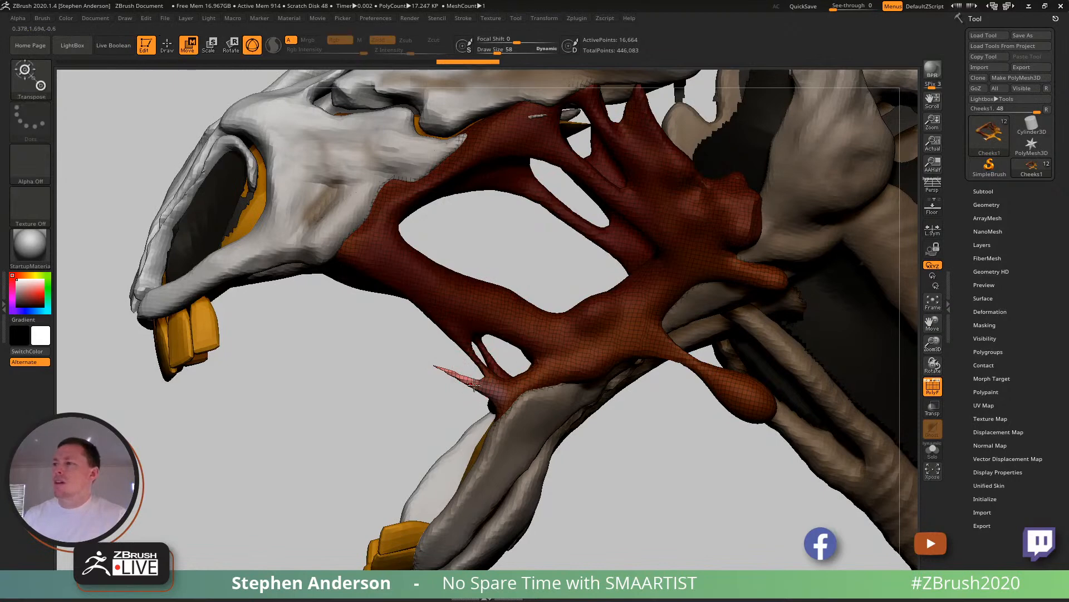
{"action": "left_click", "coordinate": [471, 384]}
{"action": "left_click_drag", "start_coordinate": [468, 380], "coordinate": [277, 291]}
{"action": "left_click_drag", "start_coordinate": [324, 245], "coordinate": [294, 230]}
{"action": "right_click_drag", "start_coordinate": [440, 295], "coordinate": [479, 280]}
{"action": "mouse_move", "coordinate": [412, 282]}
{"action": "right_mouse_down", "text": "ctrl"}
{"action": "mouse_move", "coordinate": [440, 245]}
{"action": "mouse_move", "coordinate": [425, 295]}
{"action": "right_mouse_up", "text": "ctrl"}
{"action": "key", "text": "q"}
{"action": "right_click_drag", "start_coordinate": [385, 256], "coordinate": [390, 313], "text": "ctrl"}
{"action": "mouse_move", "coordinate": [279, 309]}
{"action": "right_mouse_down"}
{"action": "mouse_move", "coordinate": [348, 290]}
{"action": "mouse_move", "coordinate": [273, 298]}
{"action": "right_mouse_up"}
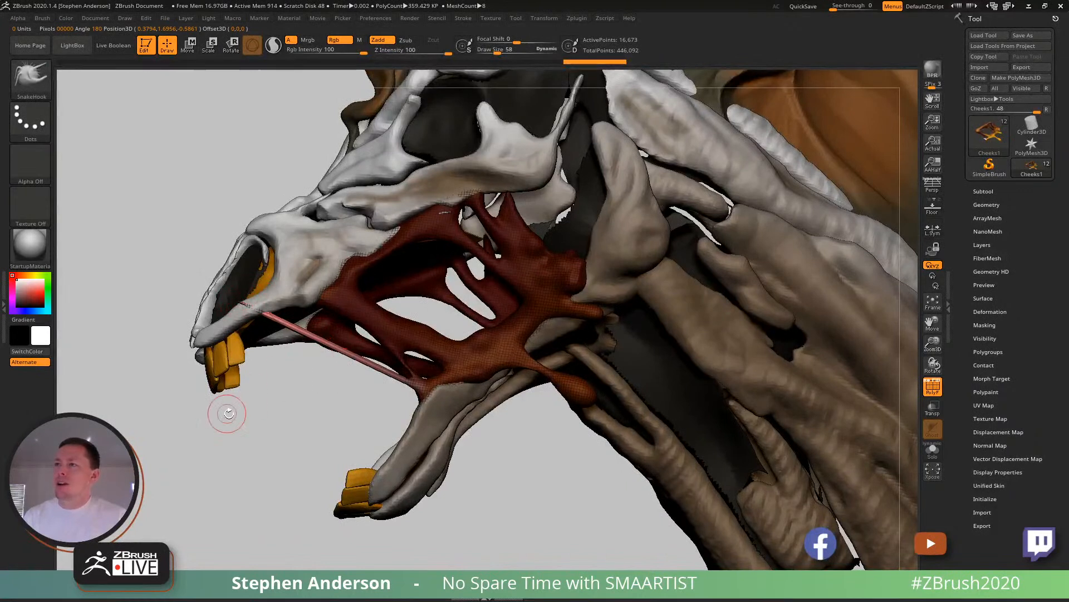
{"action": "left_click_drag", "start_coordinate": [259, 446], "coordinate": [290, 459], "text": "ctrl"}
{"action": "left_click_drag", "start_coordinate": [246, 304], "coordinate": [261, 309], "text": "shift"}
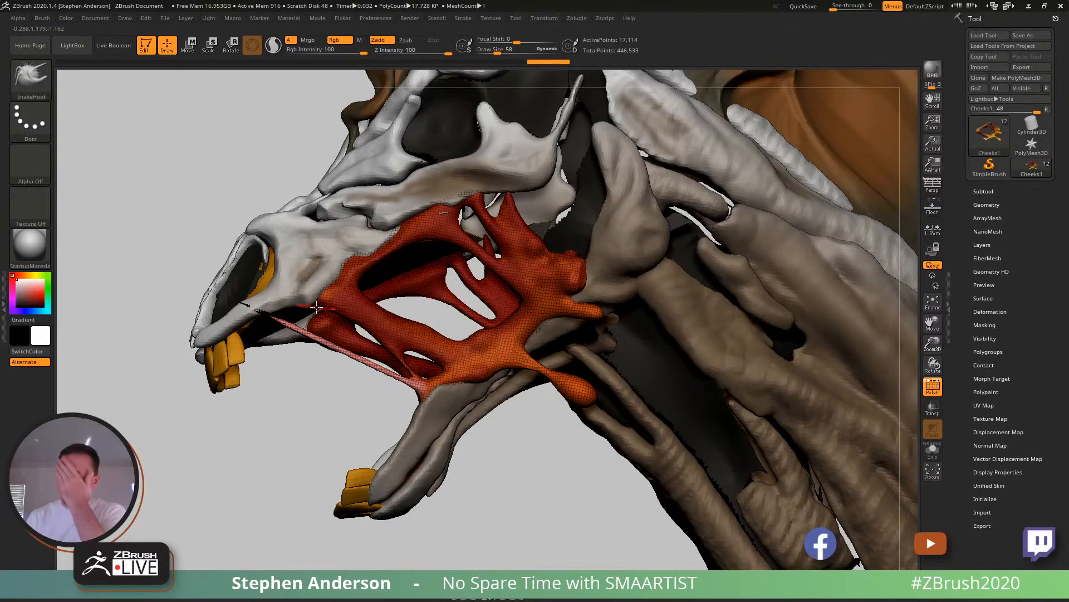
- Reposition the long strand's upper end against the underside of the upper jaw with the Move Topological brush, enlarging the draw size to 175
{"action": "key", "text": "b"}
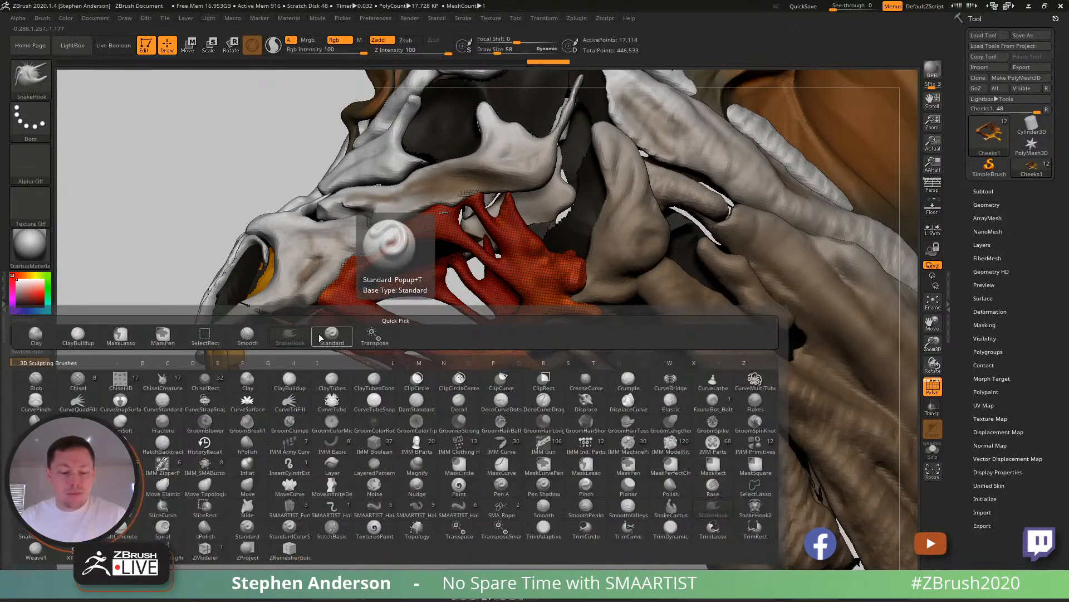
{"action": "key", "text": "m"}
{"action": "key", "text": "t"}
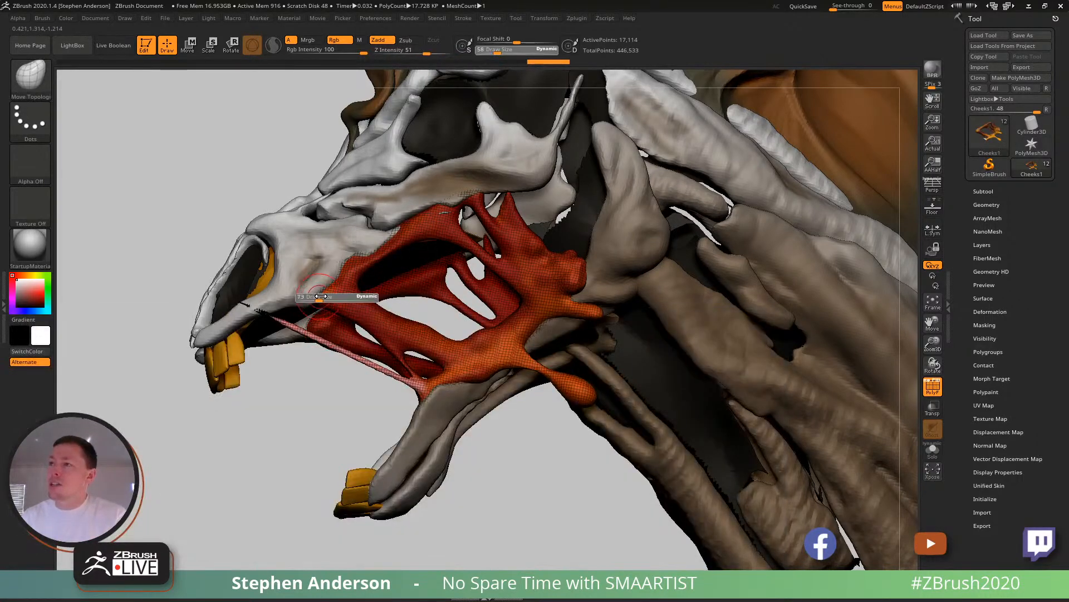
{"action": "right_click_drag", "start_coordinate": [321, 294], "coordinate": [362, 302]}
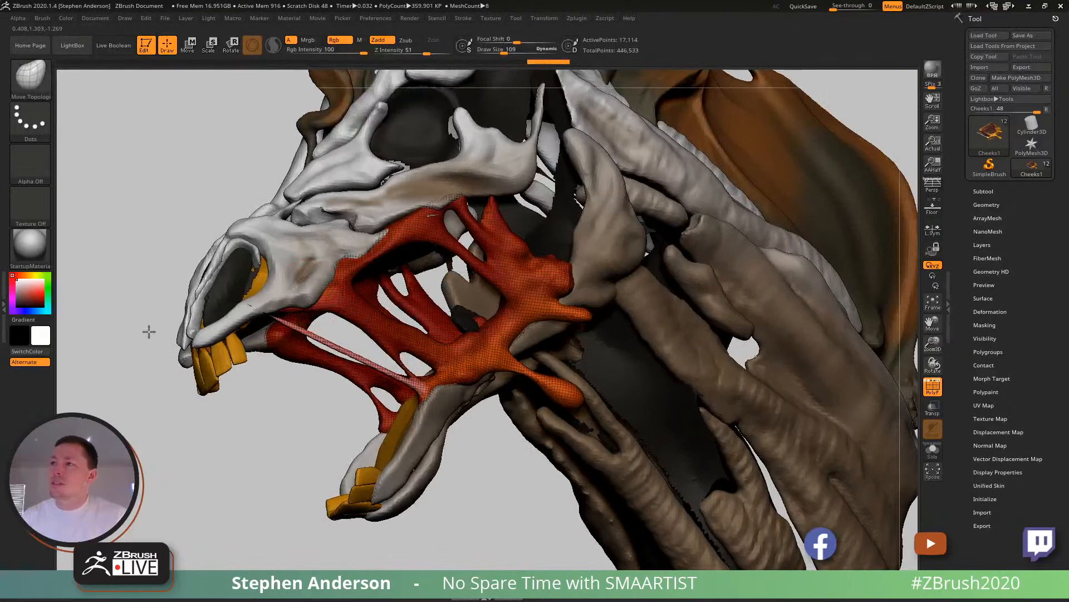
{"action": "right_click_drag", "start_coordinate": [174, 259], "coordinate": [278, 316]}
{"action": "mouse_move", "coordinate": [286, 275]}
{"action": "right_mouse_down"}
{"action": "mouse_move", "coordinate": [274, 296]}
{"action": "mouse_move", "coordinate": [254, 294]}
{"action": "mouse_move", "coordinate": [275, 328]}
{"action": "right_mouse_up"}
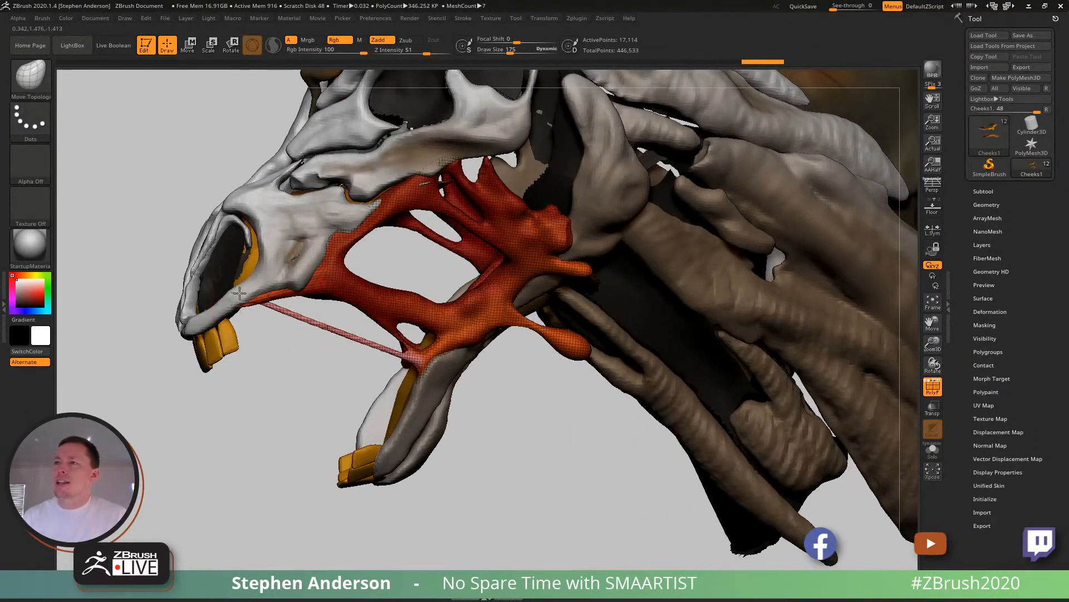
- Smooth along the long strand toward its base at the lower jaw and turn off the polyframe display
{"action": "key", "text": "ctrl"}
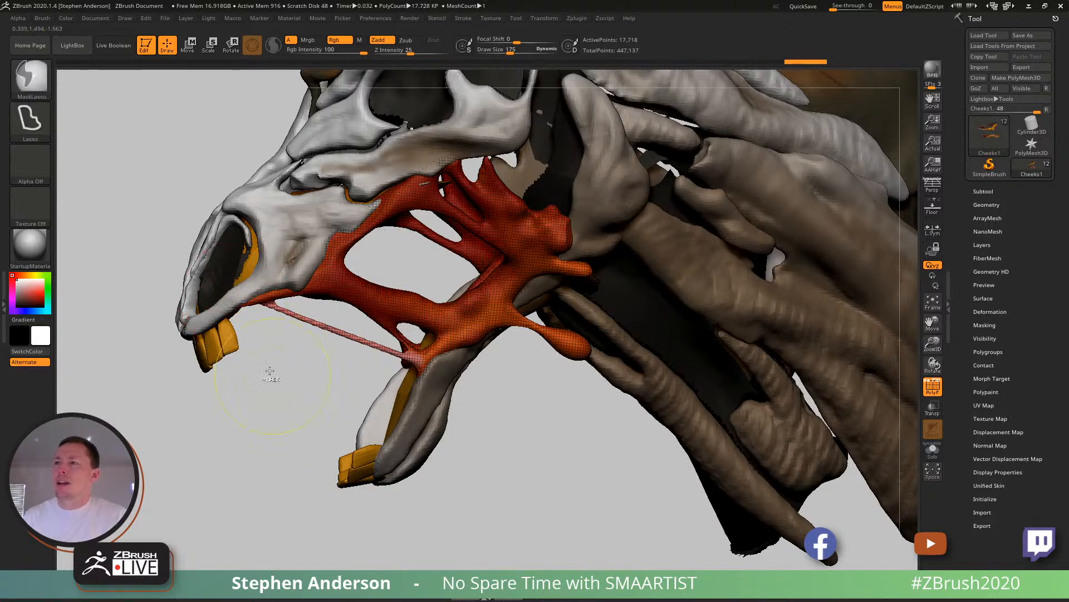
{"action": "key", "text": "shift"}
{"action": "mouse_move", "coordinate": [304, 321]}
{"action": "left_mouse_down", "text": "shift"}
{"action": "mouse_move", "coordinate": [425, 372]}
{"action": "mouse_move", "coordinate": [412, 359]}
{"action": "left_mouse_up", "text": "shift"}
{"action": "left_click_drag", "start_coordinate": [334, 338], "coordinate": [425, 374], "text": "shift"}
{"action": "key", "text": "shift+f"}
{"action": "mouse_move", "coordinate": [391, 363]}
{"action": "right_mouse_down", "text": "ctrl"}
{"action": "mouse_move", "coordinate": [382, 312]}
{"action": "mouse_move", "coordinate": [428, 329]}
{"action": "mouse_move", "coordinate": [345, 334]}
{"action": "mouse_move", "coordinate": [371, 346]}
{"action": "mouse_move", "coordinate": [373, 312]}
{"action": "right_mouse_up", "text": "ctrl"}
- Paint the long front strand orange using the Standard brush with Rgb on and draw size 99, sampling the colour from the cheek
{"action": "key", "text": "b"}
{"action": "key", "text": "s"}
{"action": "key", "text": "t"}
{"action": "key", "text": "c"}
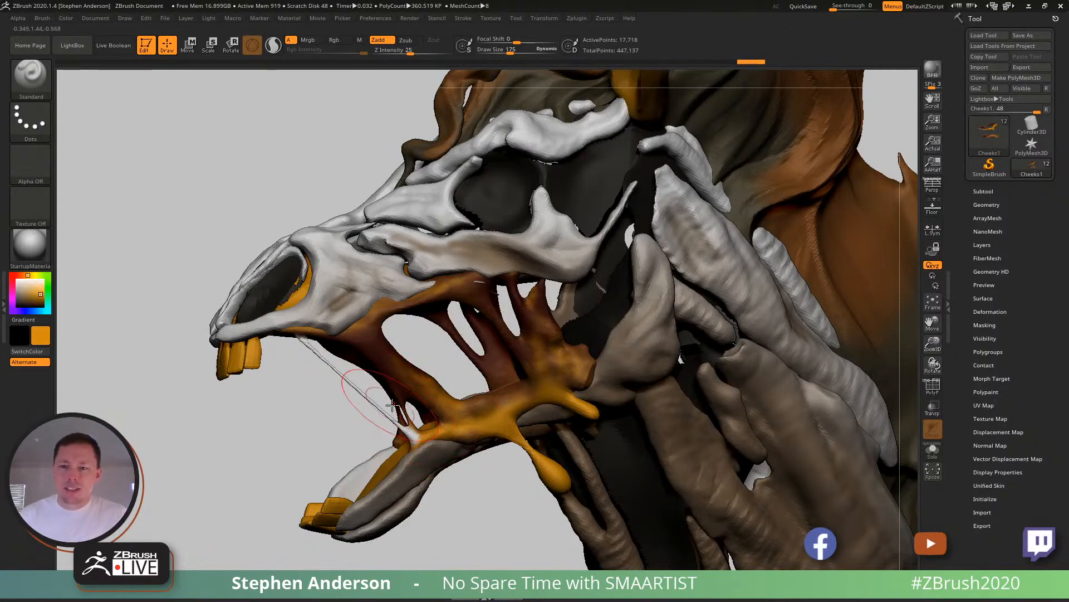
{"action": "key", "text": "s"}
{"action": "left_click_drag", "start_coordinate": [390, 393], "coordinate": [381, 398]}
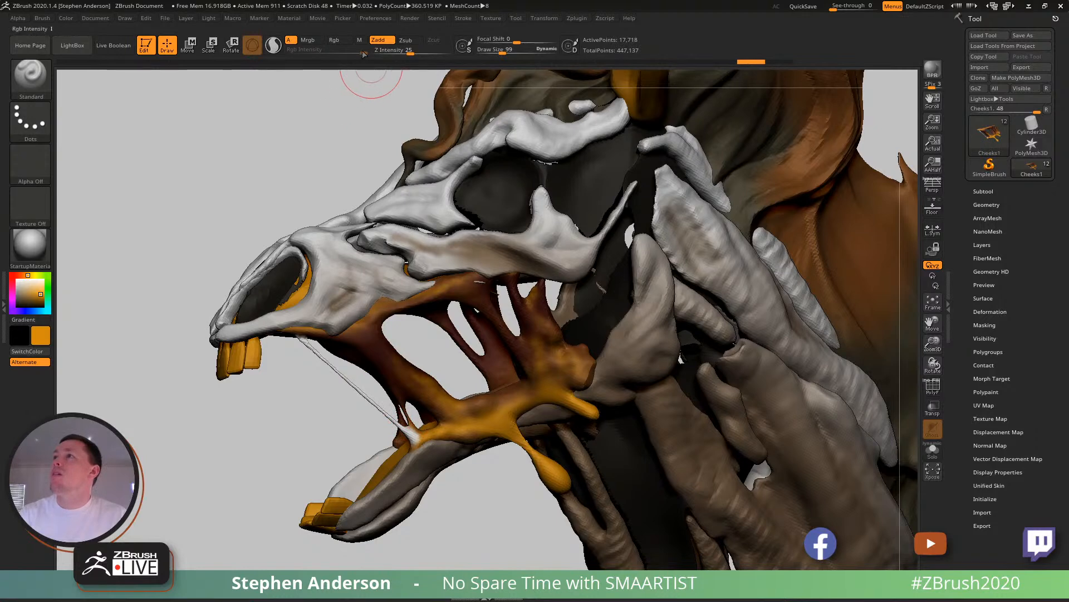
{"action": "left_click", "coordinate": [334, 40]}
{"action": "left_click_drag", "start_coordinate": [411, 433], "coordinate": [351, 389]}
{"action": "left_click_drag", "start_coordinate": [413, 436], "coordinate": [389, 428]}
{"action": "mouse_move", "coordinate": [389, 428]}
{"action": "right_mouse_down", "text": "ctrl"}
{"action": "mouse_move", "coordinate": [348, 355]}
{"action": "mouse_move", "coordinate": [496, 384]}
{"action": "mouse_move", "coordinate": [429, 362]}
{"action": "mouse_move", "coordinate": [318, 384]}
{"action": "mouse_move", "coordinate": [420, 403]}
{"action": "mouse_move", "coordinate": [510, 387]}
{"action": "mouse_move", "coordinate": [410, 372]}
{"action": "mouse_move", "coordinate": [473, 415]}
{"action": "mouse_move", "coordinate": [472, 358]}
{"action": "mouse_move", "coordinate": [418, 370]}
{"action": "right_mouse_up", "text": "ctrl"}
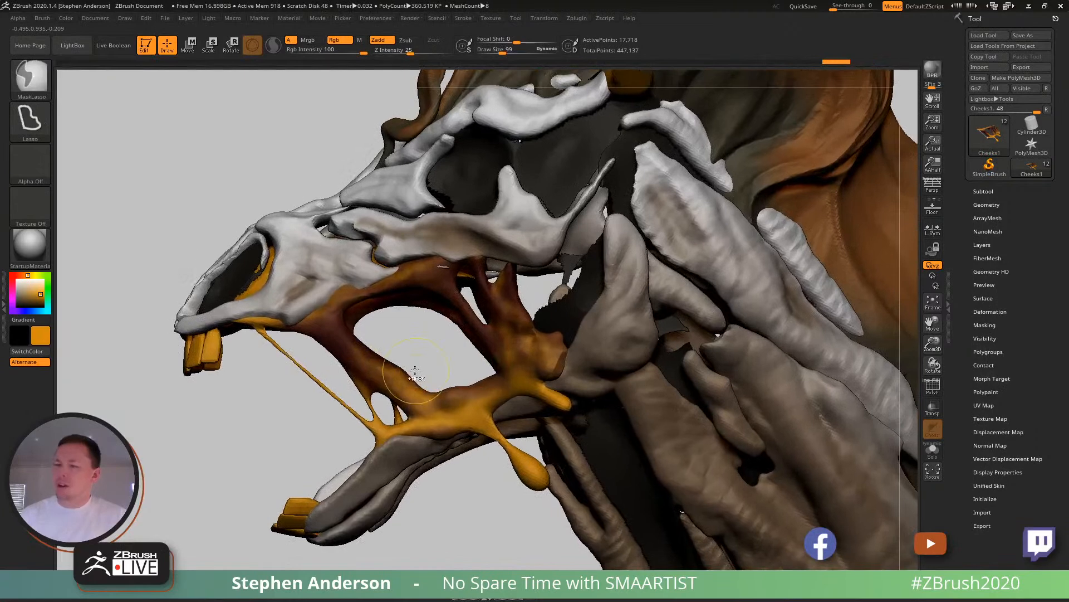
- Pull a strand from the inner edge of the cheek opening up to the upper jaw using the SnakeHook brush at draw size 48
{"action": "key", "text": "b"}
{"action": "key", "text": "s"}
{"action": "key", "text": "h"}
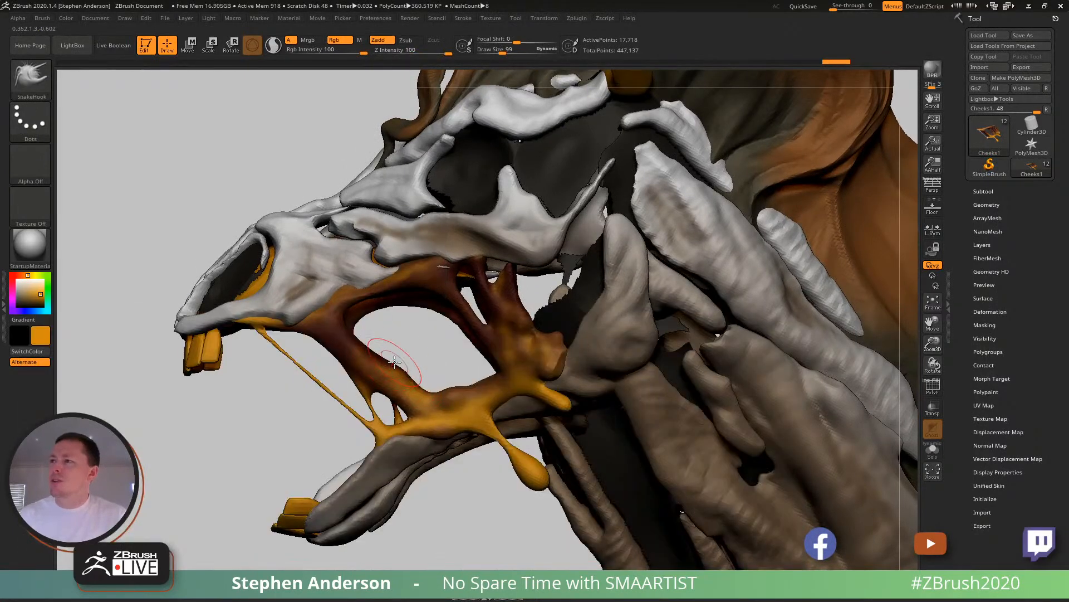
{"action": "type", "text": "s1. "}
{"action": "type", "text": "48"}
{"action": "key", "text": "Return"}
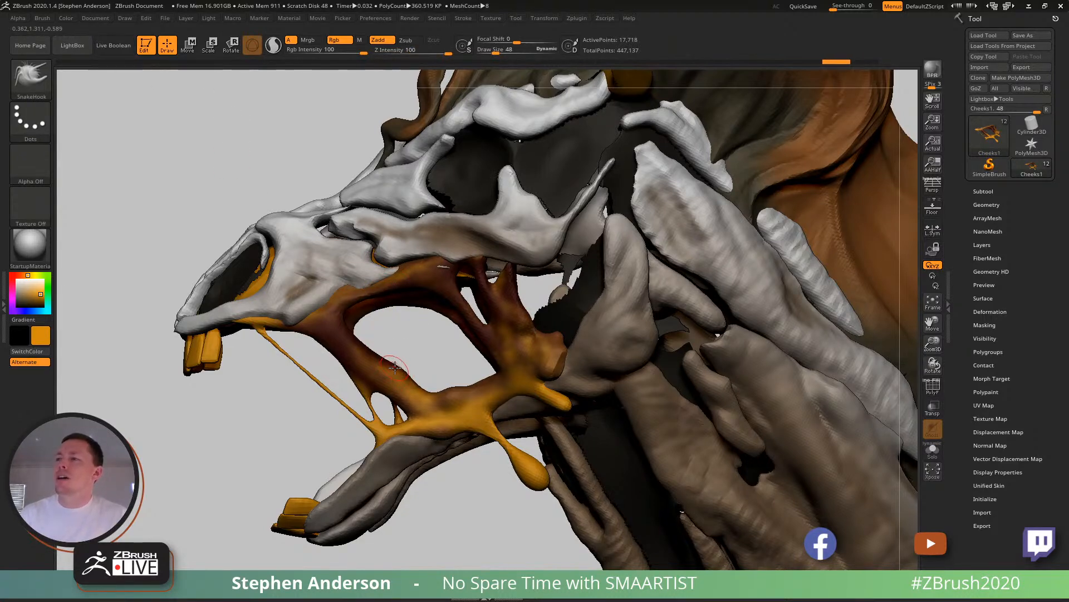
{"action": "left_click_drag", "start_coordinate": [394, 355], "coordinate": [371, 255]}
{"action": "mouse_move", "coordinate": [398, 303]}
{"action": "right_mouse_down"}
{"action": "mouse_move", "coordinate": [410, 286]}
{"action": "mouse_move", "coordinate": [400, 287]}
{"action": "right_mouse_up"}
{"action": "left_click_drag", "start_coordinate": [222, 417], "coordinate": [257, 451], "text": "ctrl"}
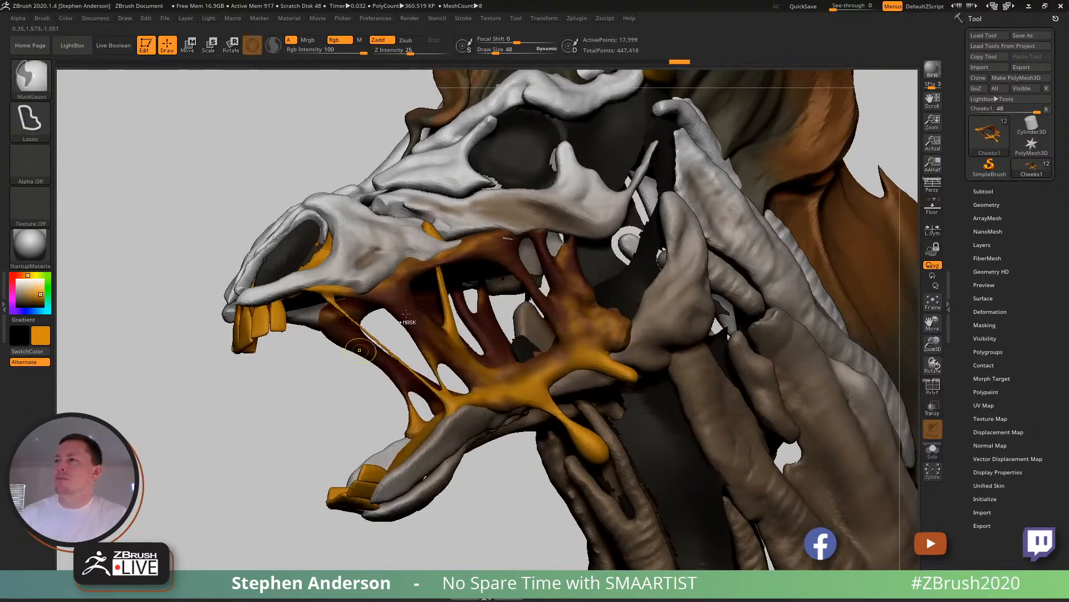
{"action": "left_click_drag", "start_coordinate": [437, 245], "coordinate": [426, 224], "text": "shift"}
{"action": "mouse_move", "coordinate": [446, 268]}
{"action": "right_mouse_down"}
{"action": "mouse_move", "coordinate": [433, 214]}
{"action": "mouse_move", "coordinate": [442, 222]}
{"action": "right_mouse_up"}
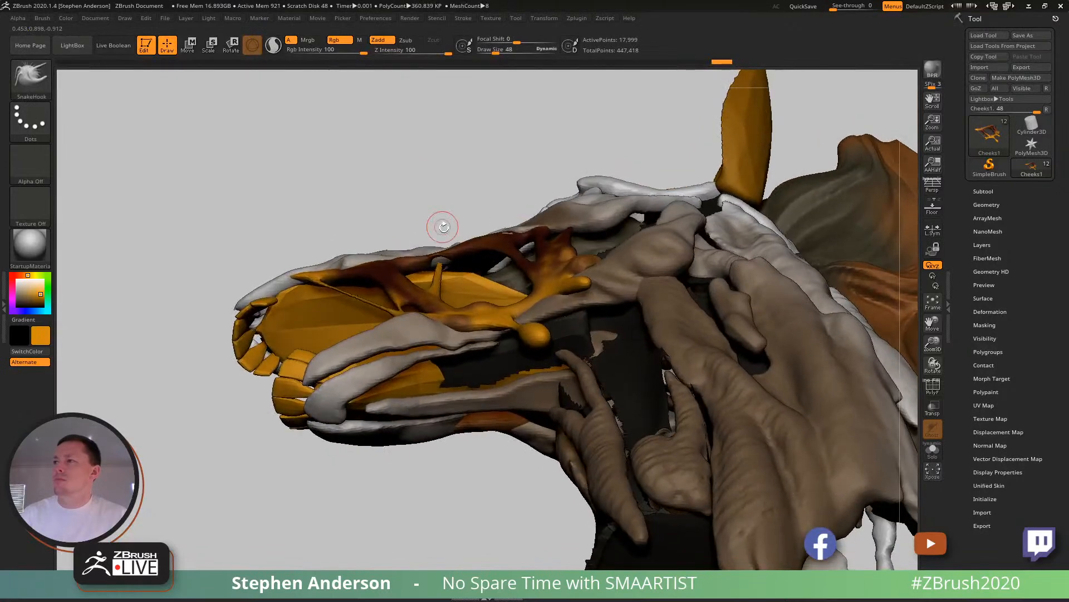
- Thicken the new strand's upper end with the Inflat brush and smooth its junction with the upper cheek flesh
{"action": "key", "text": "b"}
{"action": "key", "text": "i"}
{"action": "key", "text": "n"}
{"action": "right_click_drag", "start_coordinate": [450, 265], "coordinate": [448, 270], "text": "ctrl"}
{"action": "left_click_drag", "start_coordinate": [449, 270], "coordinate": [453, 277]}
{"action": "left_click_drag", "start_coordinate": [440, 132], "coordinate": [501, 202], "text": "ctrl"}
{"action": "left_click_drag", "start_coordinate": [460, 274], "coordinate": [444, 271], "text": "shift"}
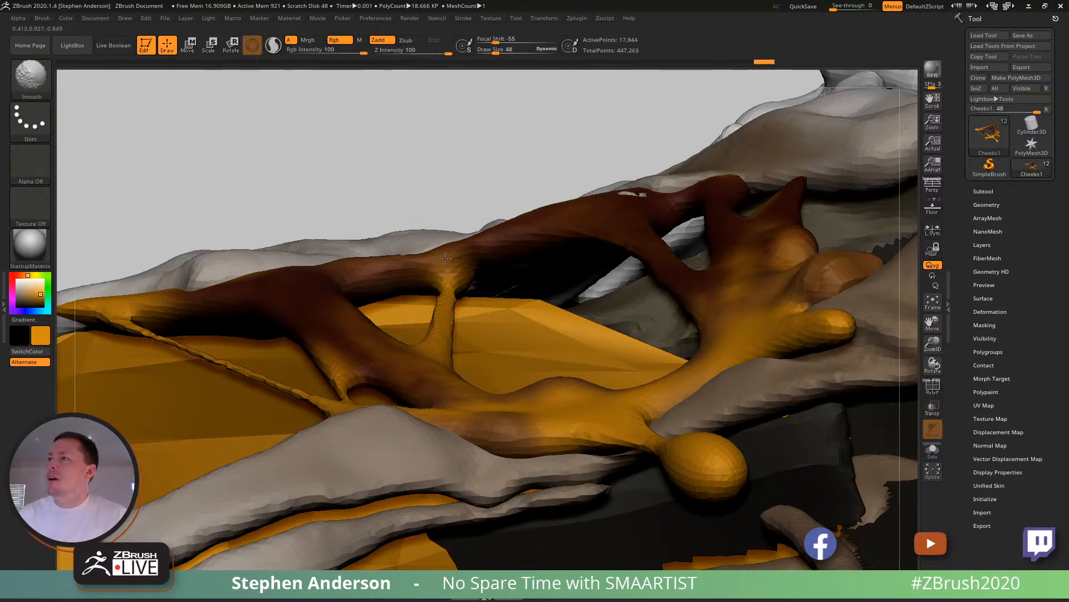
{"action": "right_click_drag", "start_coordinate": [473, 217], "coordinate": [484, 334]}
{"action": "left_click_drag", "start_coordinate": [450, 300], "coordinate": [449, 371], "text": "shift"}
{"action": "mouse_move", "coordinate": [475, 422]}
{"action": "right_mouse_down", "text": "ctrl"}
{"action": "mouse_move", "coordinate": [467, 349]}
{"action": "mouse_move", "coordinate": [418, 311]}
{"action": "mouse_move", "coordinate": [446, 346]}
{"action": "mouse_move", "coordinate": [475, 343]}
{"action": "mouse_move", "coordinate": [357, 379]}
{"action": "right_mouse_up", "text": "ctrl"}
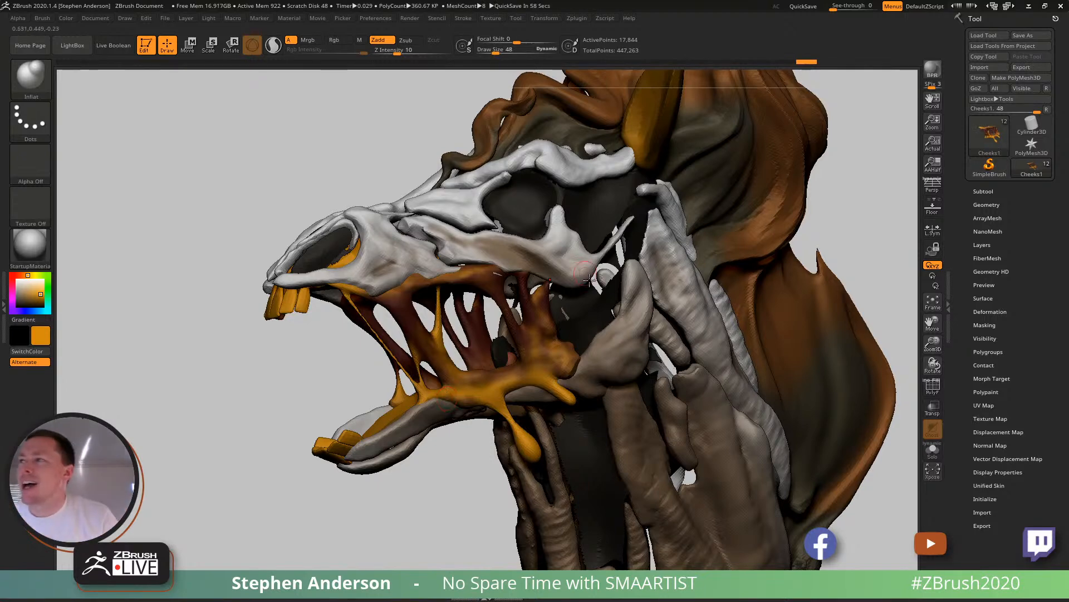
{"action": "right_click_drag", "start_coordinate": [546, 281], "coordinate": [549, 362]}
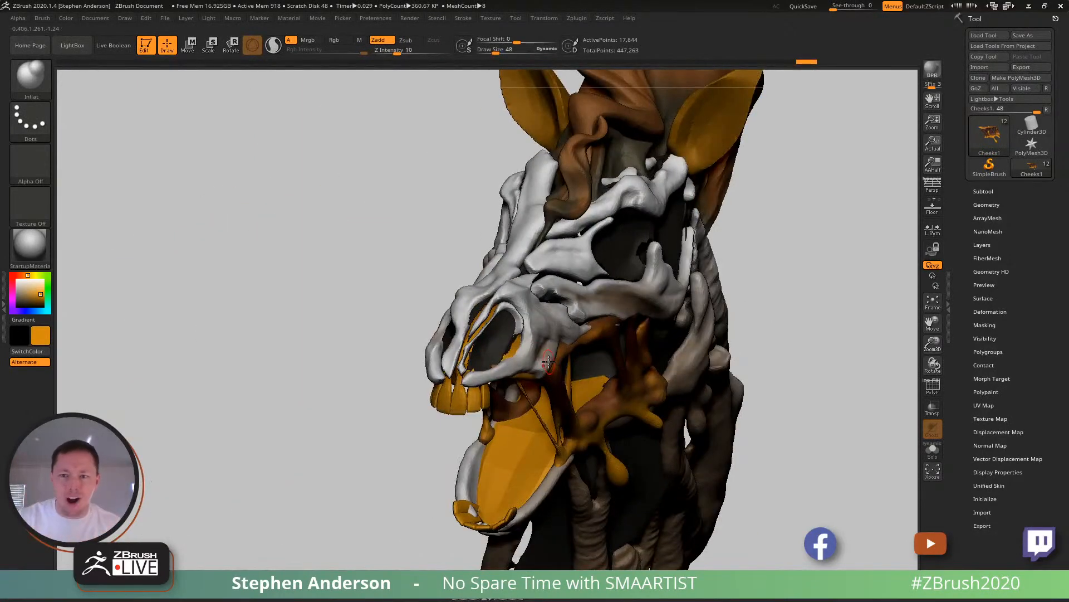
{"action": "right_click_drag", "start_coordinate": [517, 400], "coordinate": [498, 385]}
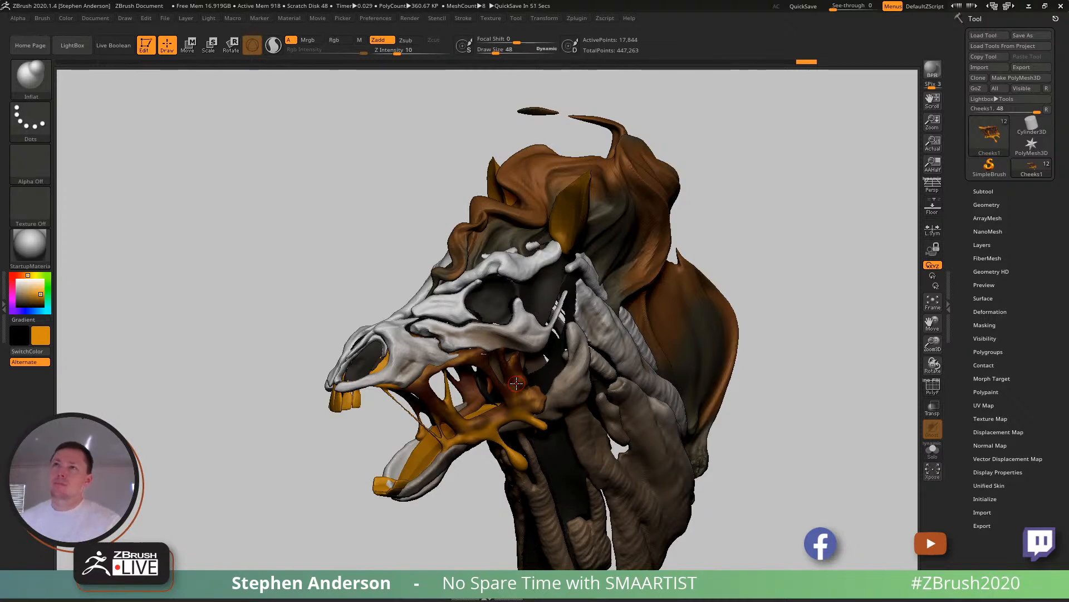
- Choose Smooth as the smoothing brush and lower its Z Intensity to 9
{"action": "key", "text": "b"}
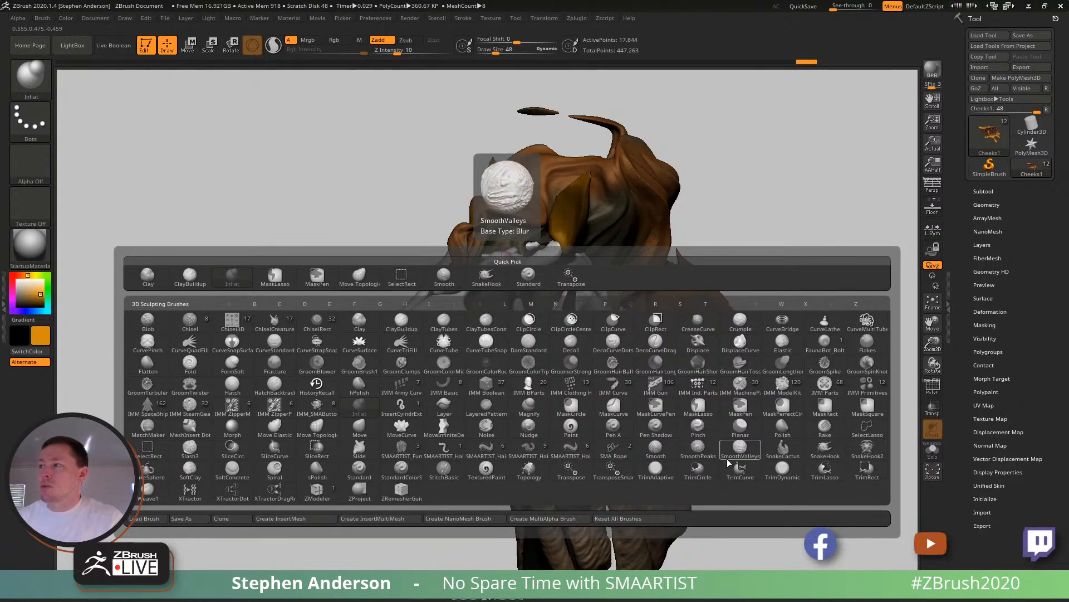
{"action": "left_click", "coordinate": [655, 449]}
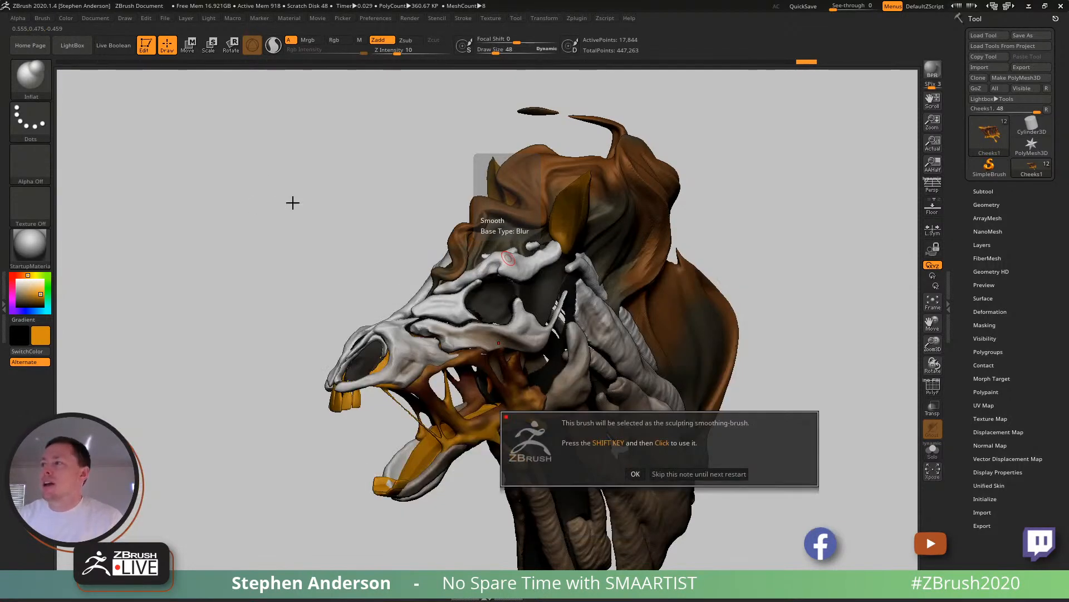
{"action": "left_click", "coordinate": [638, 472]}
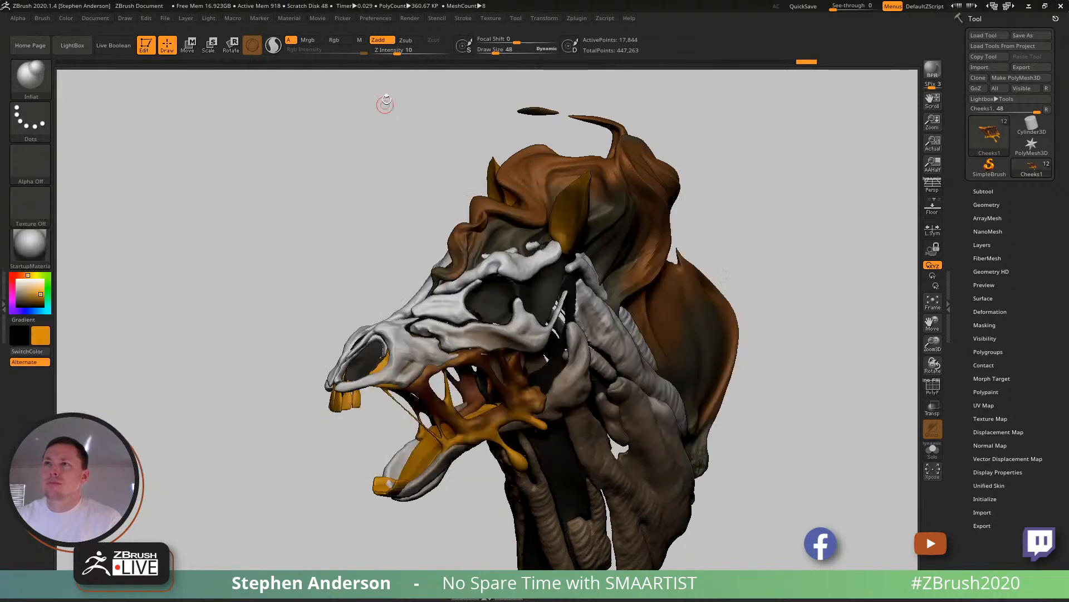
{"action": "key", "text": "shift"}
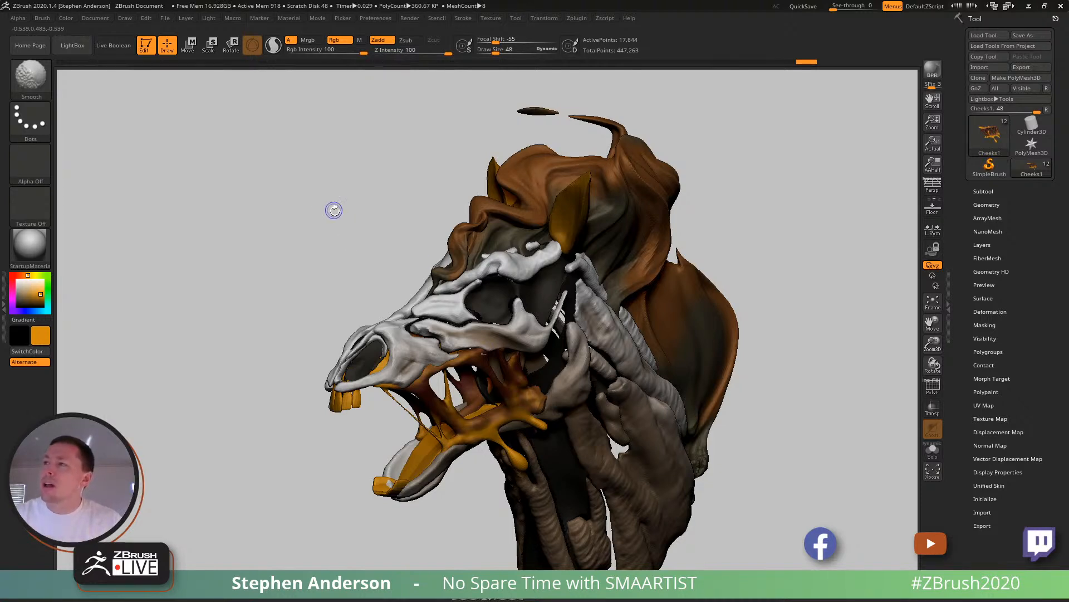
{"action": "left_click_drag", "start_coordinate": [442, 53], "coordinate": [395, 54]}
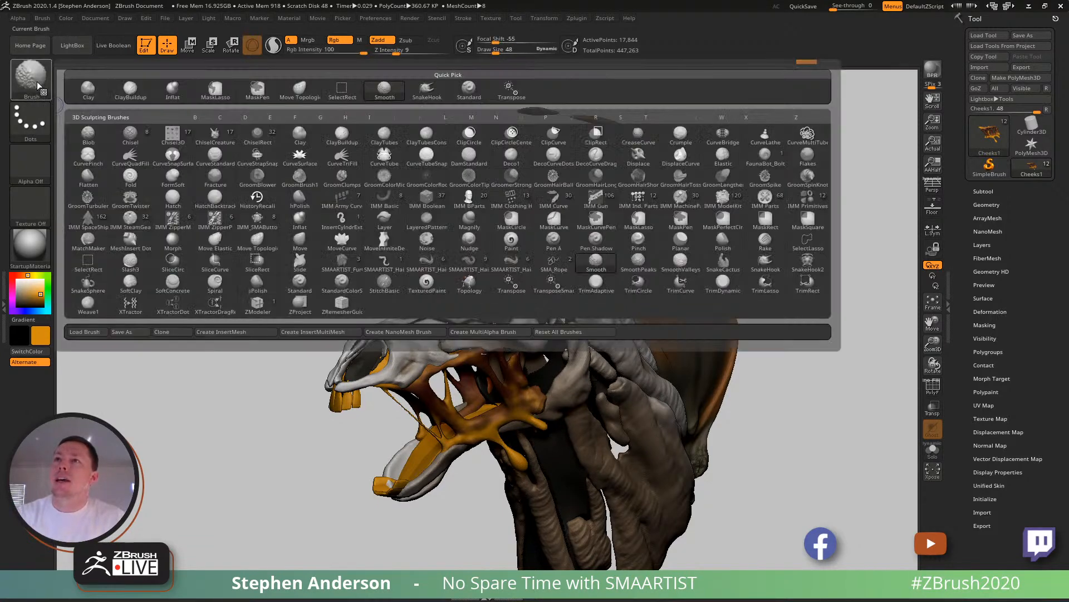
- Start saving the Smooth brush as a preset and browse to the BrushPresets folder inside the ZBrush 2020 ZData folder
{"action": "left_click", "coordinate": [30, 78]}
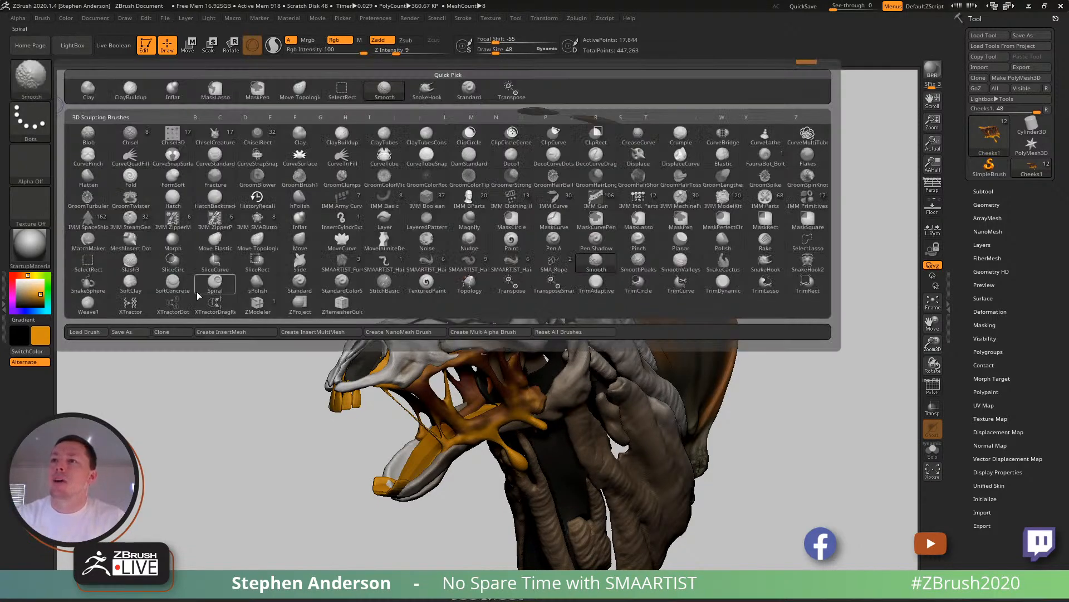
{"action": "left_click", "coordinate": [139, 334]}
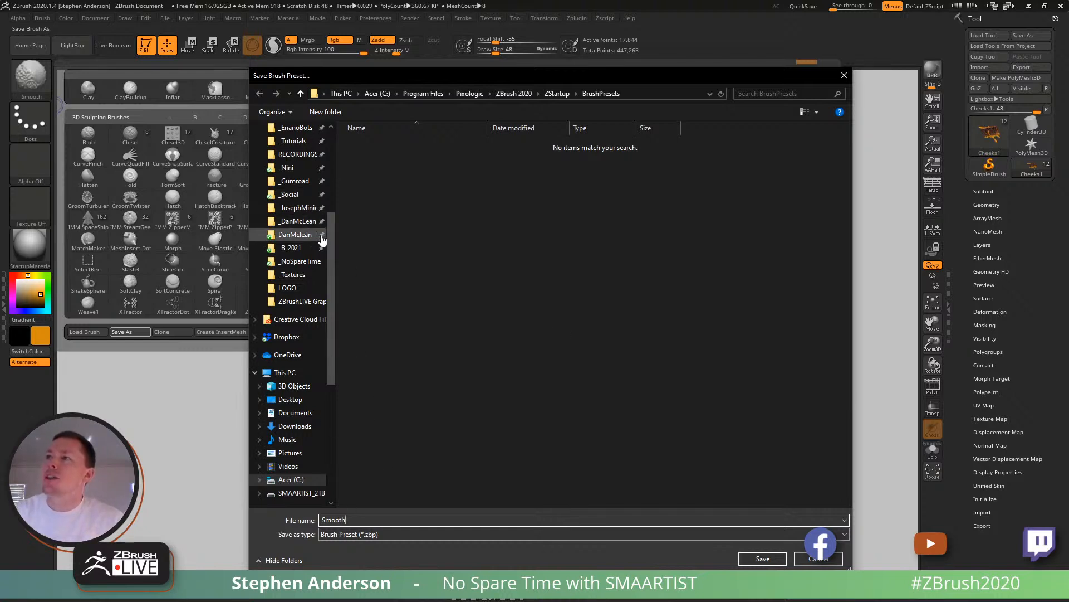
{"action": "left_click_drag", "start_coordinate": [332, 225], "coordinate": [329, 162]}
{"action": "left_click", "coordinate": [298, 168]}
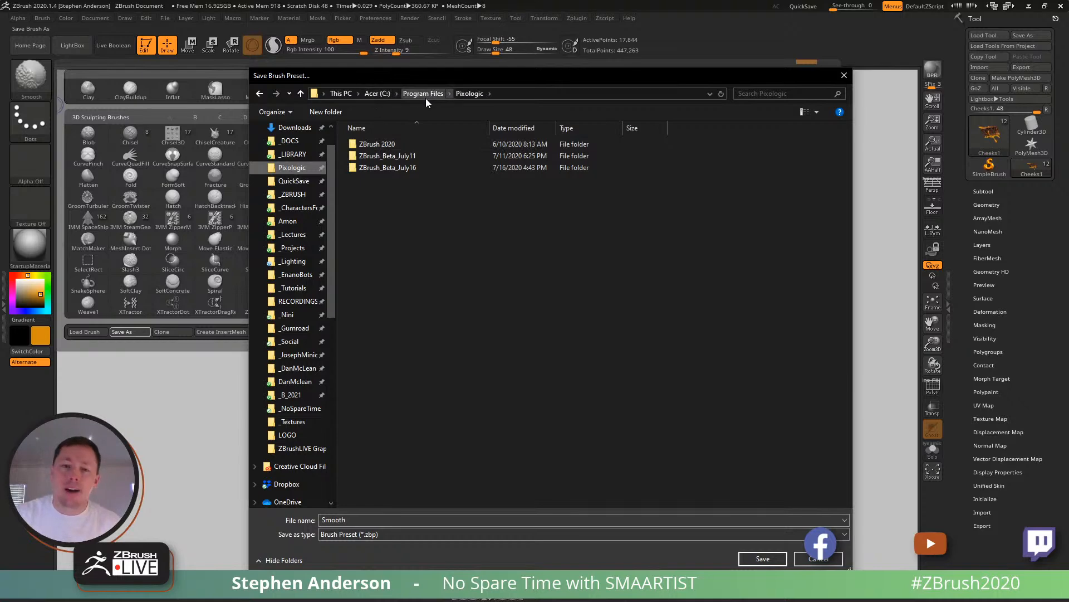
{"action": "double_click", "coordinate": [407, 145]}
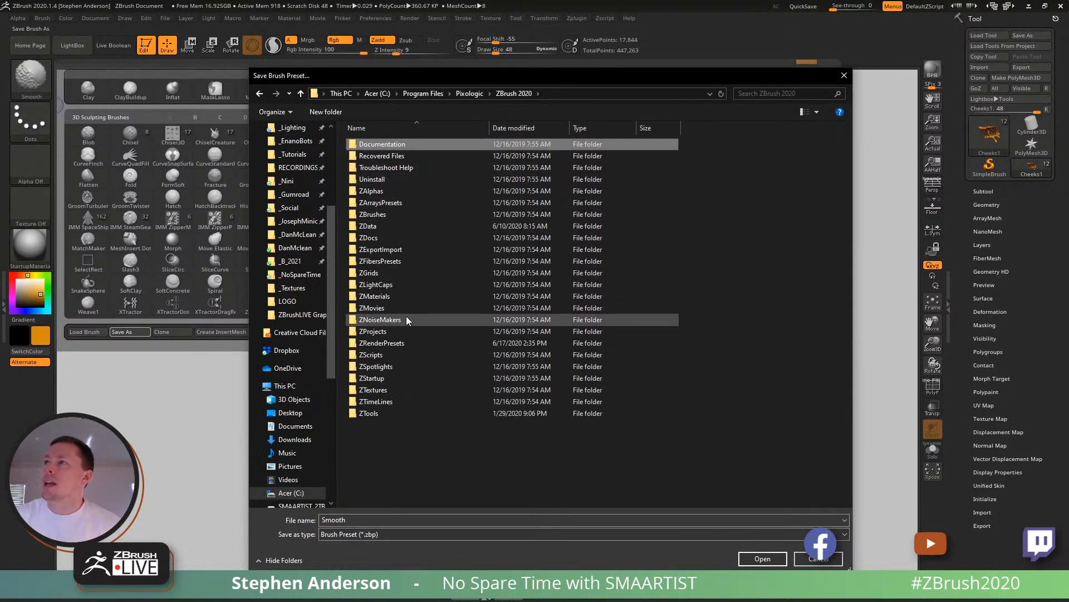
{"action": "double_click", "coordinate": [379, 226]}
{"action": "double_click", "coordinate": [398, 167]}
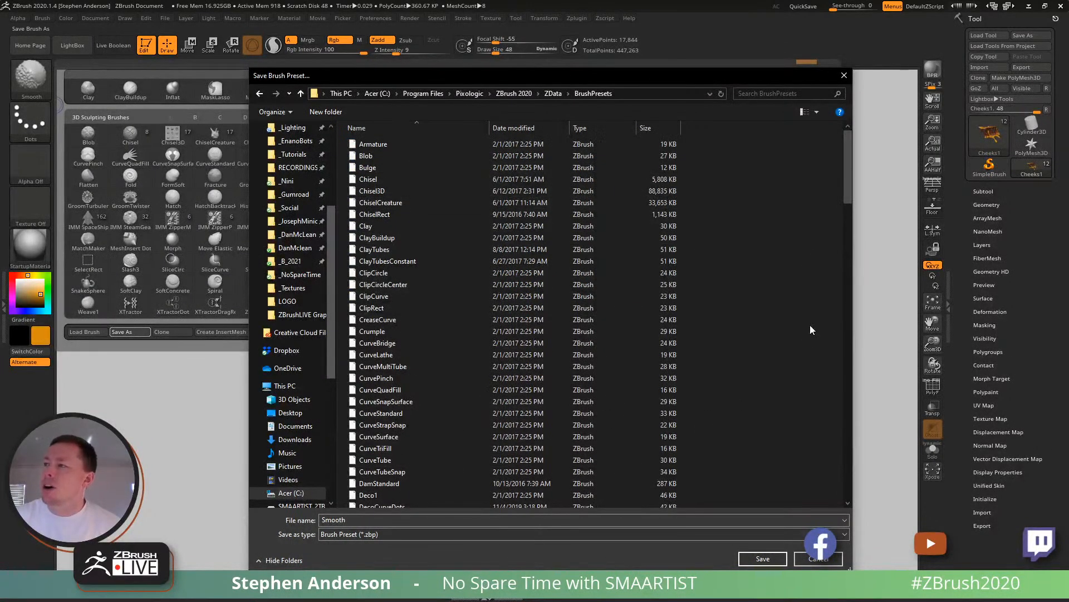
{"action": "scroll", "coordinate": [839, 167], "scroll_direction": "down", "scroll_amount": 18}
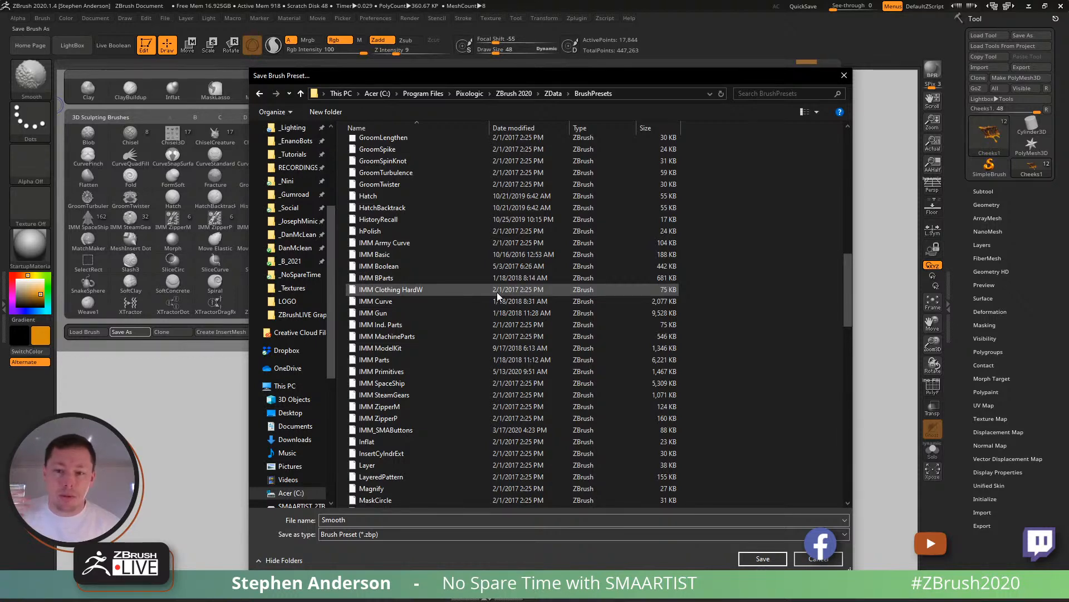
- Pin ZData's BrushPresets folder to Quick access and cancel saving the brush preset
{"action": "left_click", "coordinate": [552, 93]}
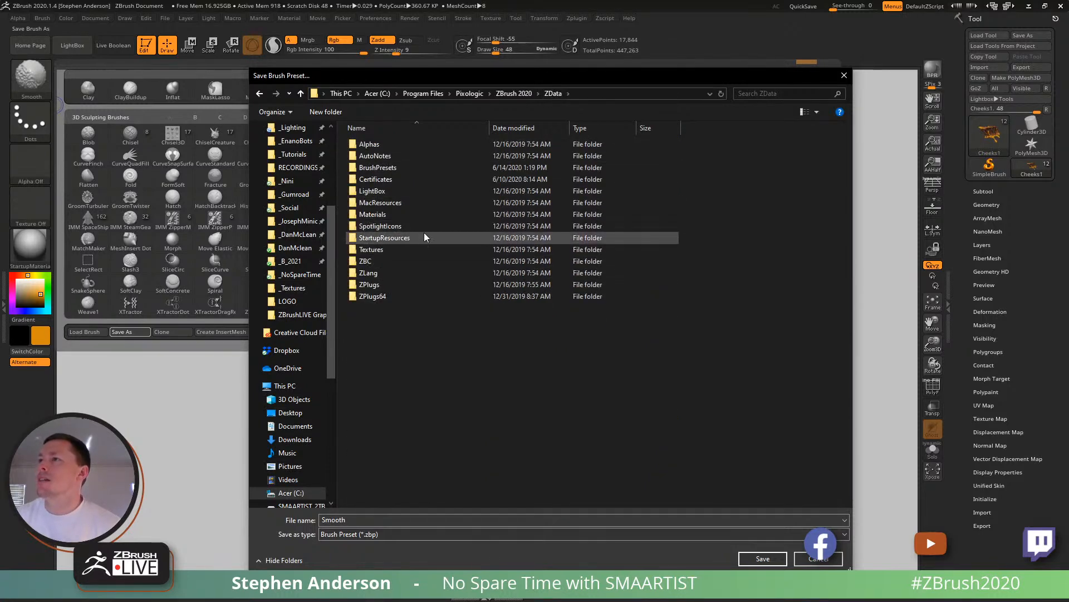
{"action": "mouse_move", "coordinate": [386, 168]}
{"action": "left_mouse_down"}
{"action": "mouse_move", "coordinate": [342, 222]}
{"action": "mouse_move", "coordinate": [309, 195]}
{"action": "mouse_move", "coordinate": [298, 127]}
{"action": "mouse_move", "coordinate": [296, 214]}
{"action": "left_mouse_up"}
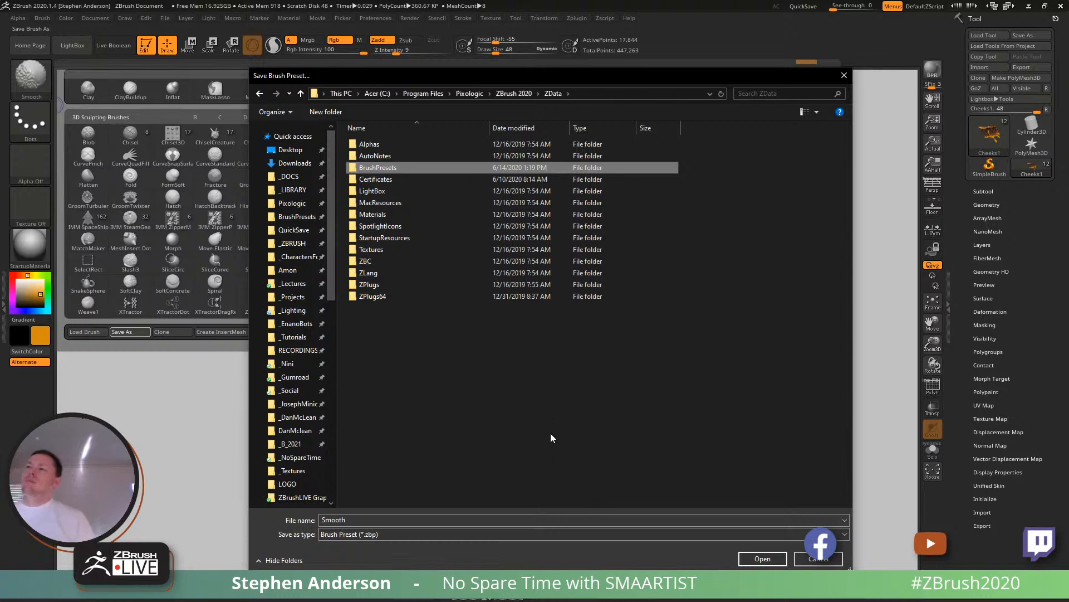
{"action": "left_click", "coordinate": [833, 564]}
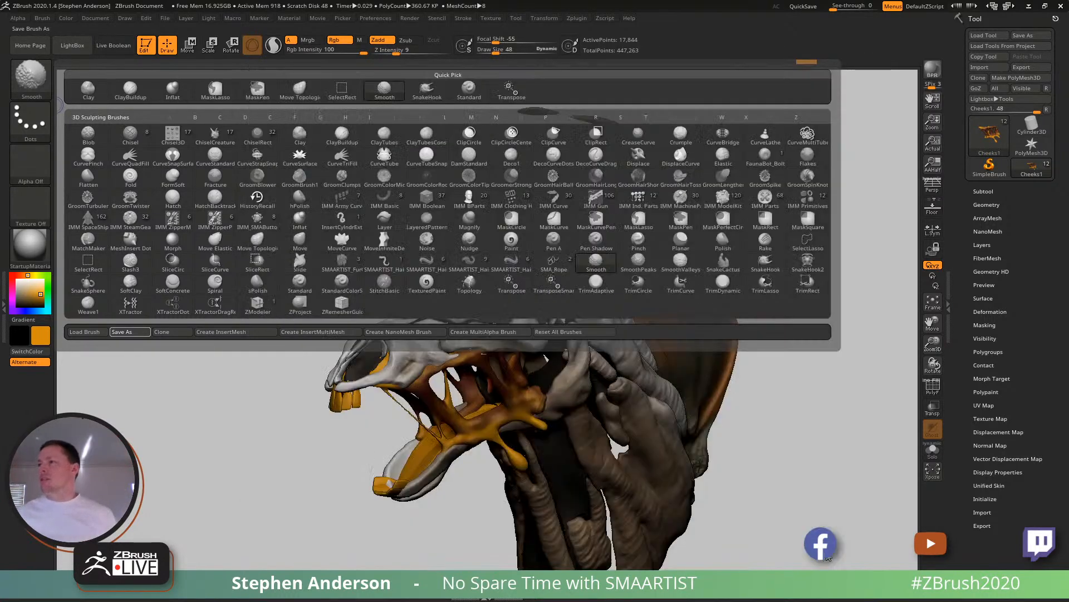
- Raise the brush's Z Intensity to 100 for work on the thin front cheek strand
{"action": "left_click_drag", "start_coordinate": [396, 56], "coordinate": [460, 60]}
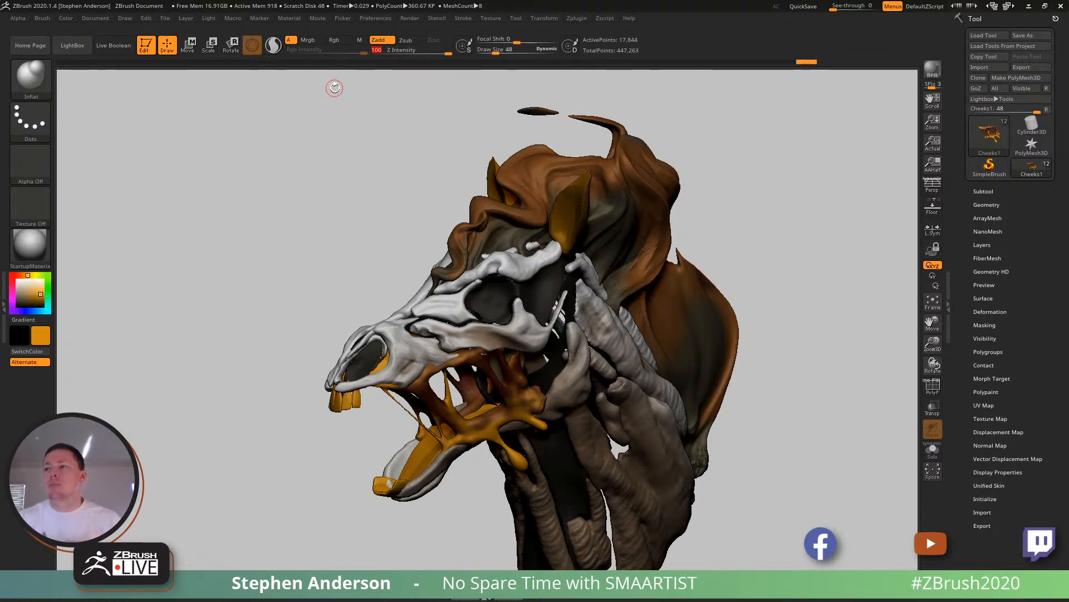
{"action": "right_click_drag", "start_coordinate": [432, 479], "coordinate": [435, 434]}
{"action": "mouse_move", "coordinate": [520, 398]}
{"action": "right_mouse_down", "text": "ctrl"}
{"action": "mouse_move", "coordinate": [509, 415]}
{"action": "mouse_move", "coordinate": [539, 393]}
{"action": "mouse_move", "coordinate": [421, 396]}
{"action": "mouse_move", "coordinate": [456, 380]}
{"action": "mouse_move", "coordinate": [445, 359]}
{"action": "mouse_move", "coordinate": [416, 391]}
{"action": "mouse_move", "coordinate": [384, 393]}
{"action": "mouse_move", "coordinate": [441, 396]}
{"action": "mouse_move", "coordinate": [338, 477]}
{"action": "right_mouse_up", "text": "ctrl"}
{"action": "mouse_move", "coordinate": [290, 450]}
{"action": "right_mouse_down"}
{"action": "mouse_move", "coordinate": [286, 466]}
{"action": "mouse_move", "coordinate": [283, 447]}
{"action": "right_mouse_up"}
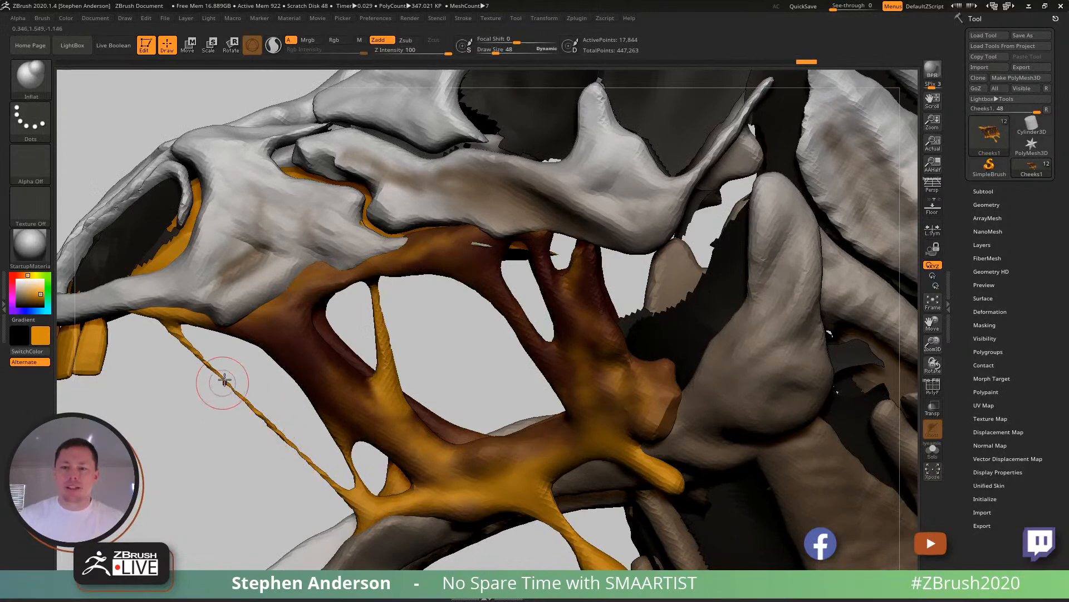
- Isolate the thin front cheek strand with an inverted lasso mask, thicken it with the Inflate deformation, and clear the mask
{"action": "right_click_drag", "start_coordinate": [556, 374], "coordinate": [466, 415]}
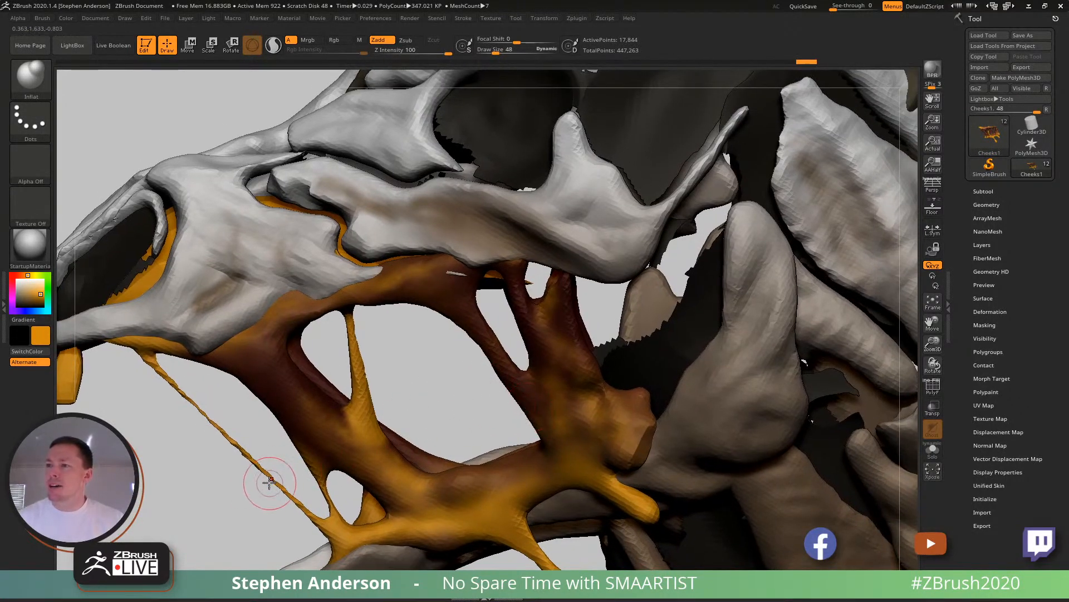
{"action": "key", "text": "ctrl"}
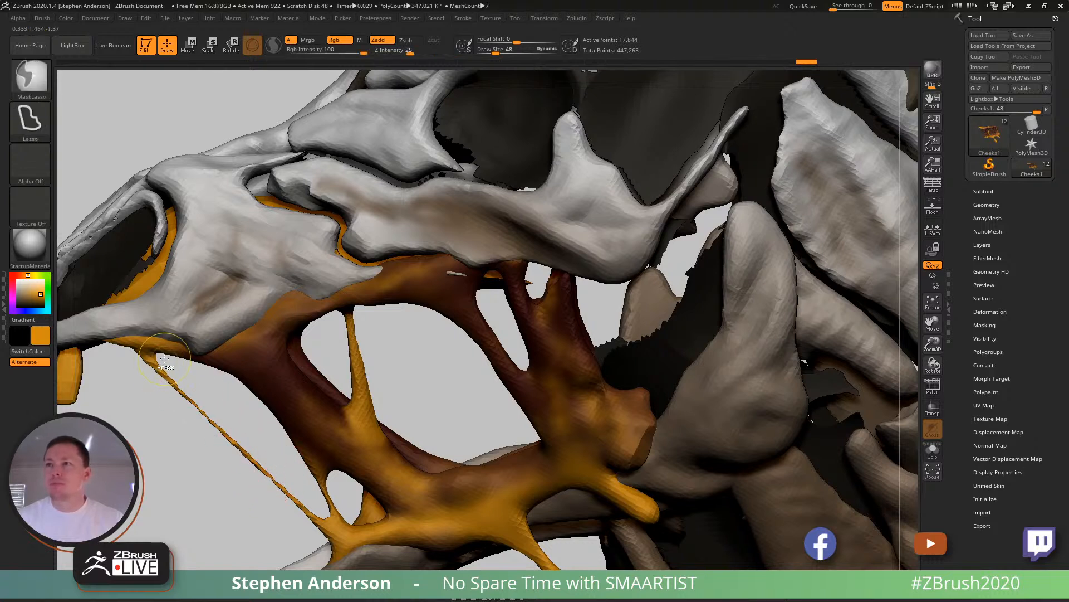
{"action": "mouse_move", "coordinate": [160, 355]}
{"action": "left_mouse_down", "text": "ctrl"}
{"action": "mouse_move", "coordinate": [163, 419]}
{"action": "mouse_move", "coordinate": [284, 509]}
{"action": "mouse_move", "coordinate": [307, 495]}
{"action": "mouse_move", "coordinate": [286, 477]}
{"action": "left_mouse_up", "text": "ctrl"}
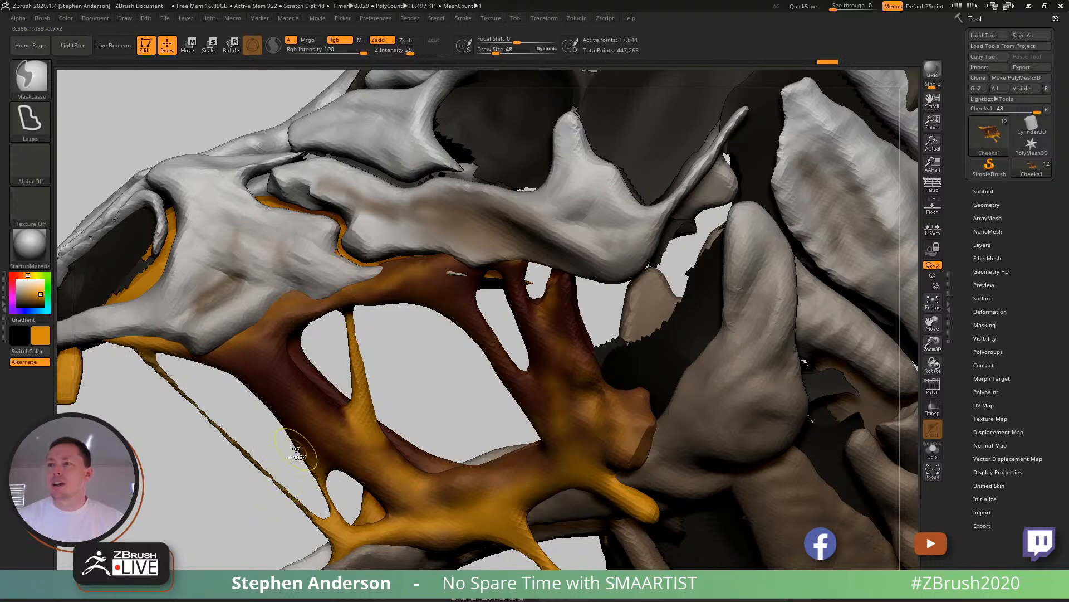
{"action": "left_click", "coordinate": [266, 444], "text": "ctrl"}
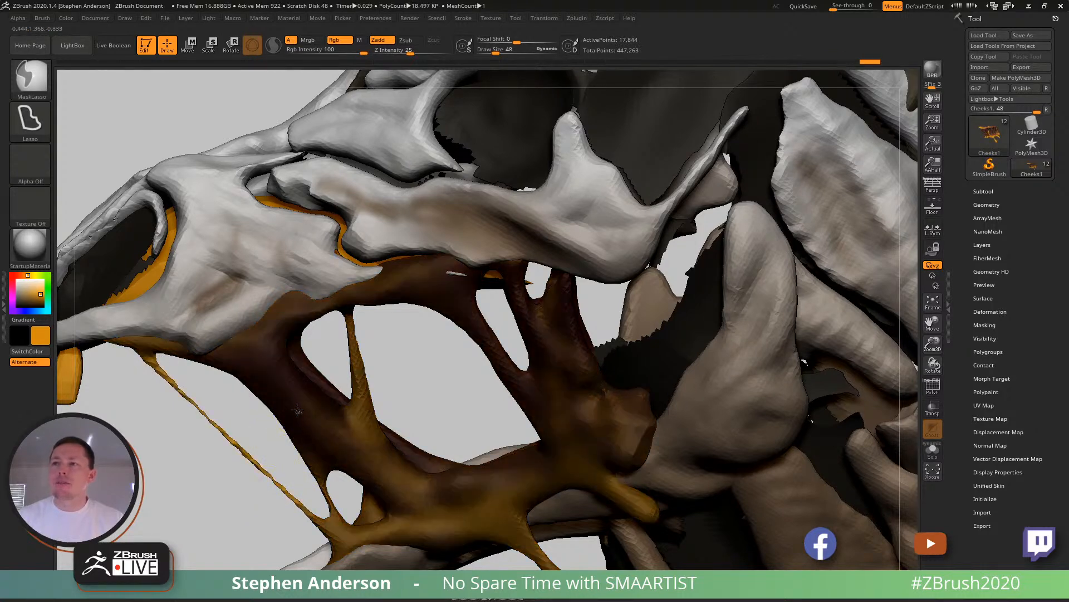
{"action": "left_click", "coordinate": [991, 311]}
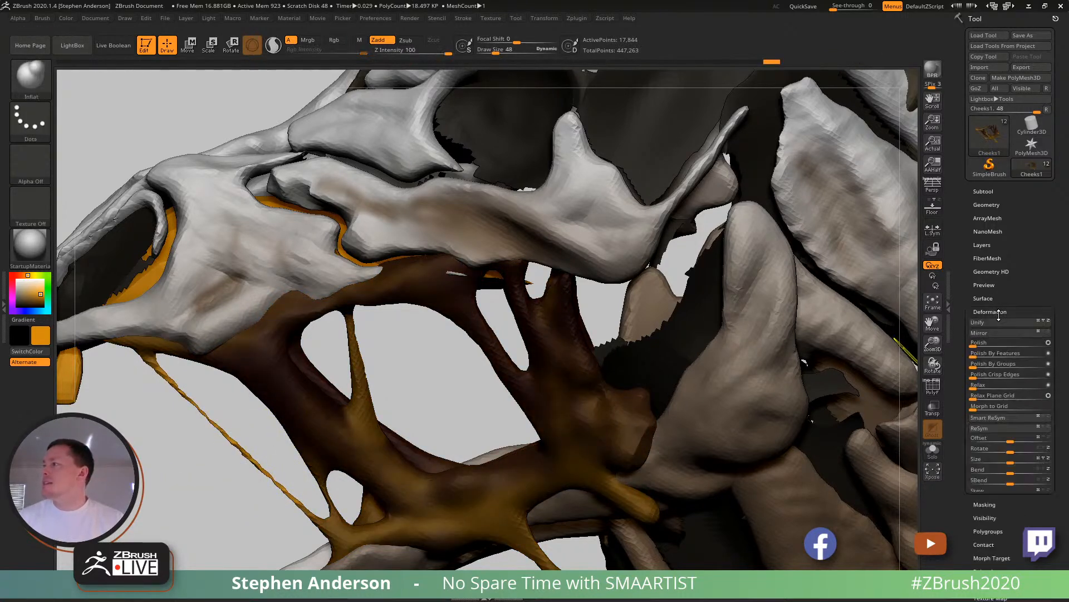
{"action": "scroll", "coordinate": [1059, 521], "scroll_direction": "down", "scroll_amount": 5}
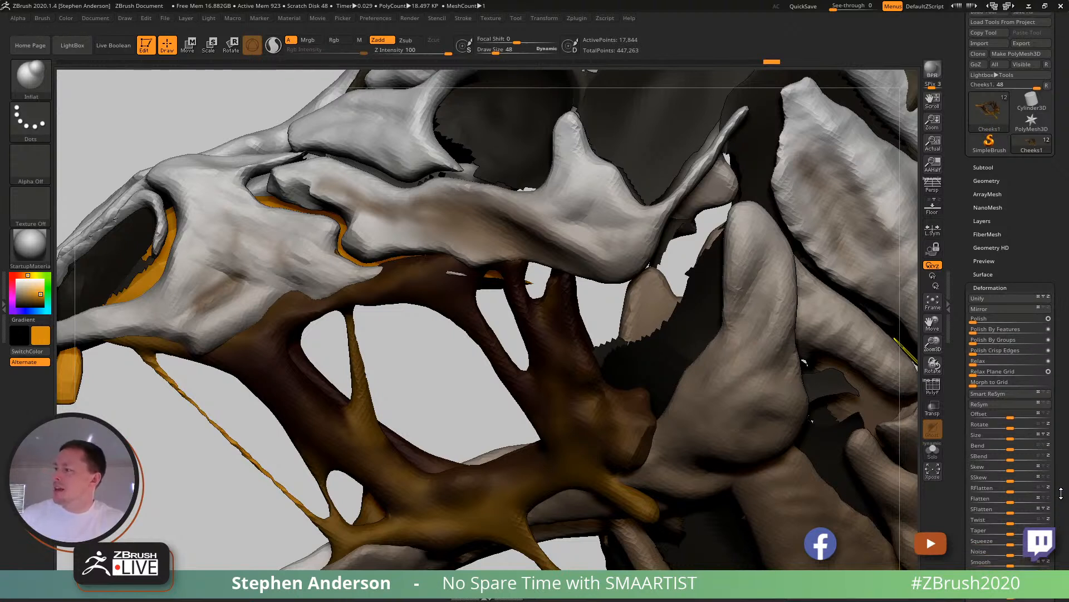
{"action": "left_click_drag", "start_coordinate": [1011, 538], "coordinate": [1014, 537]}
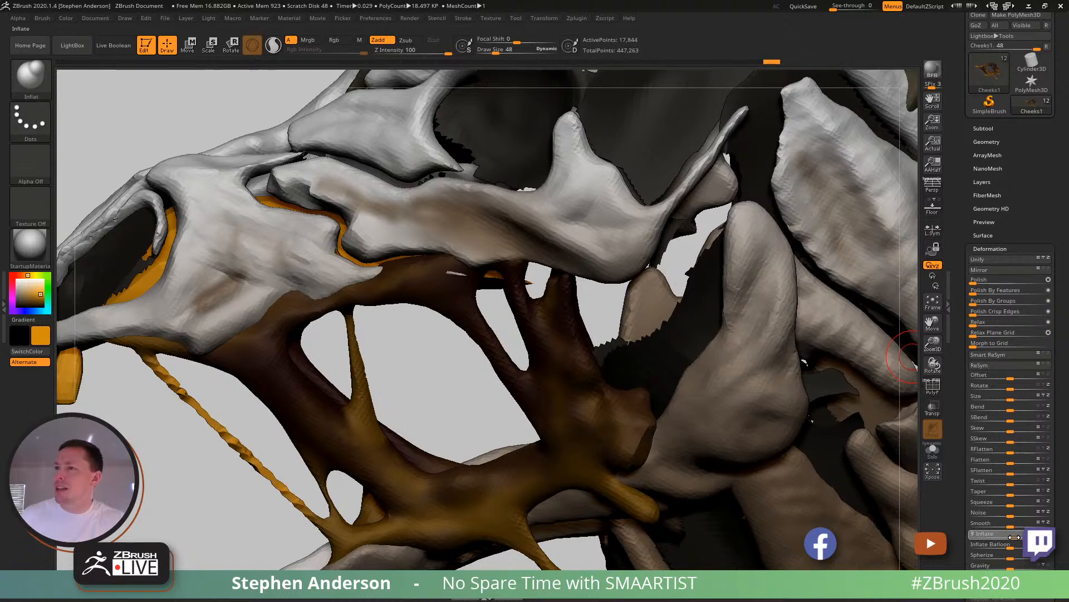
{"action": "left_click_drag", "start_coordinate": [440, 406], "coordinate": [456, 431], "text": "ctrl"}
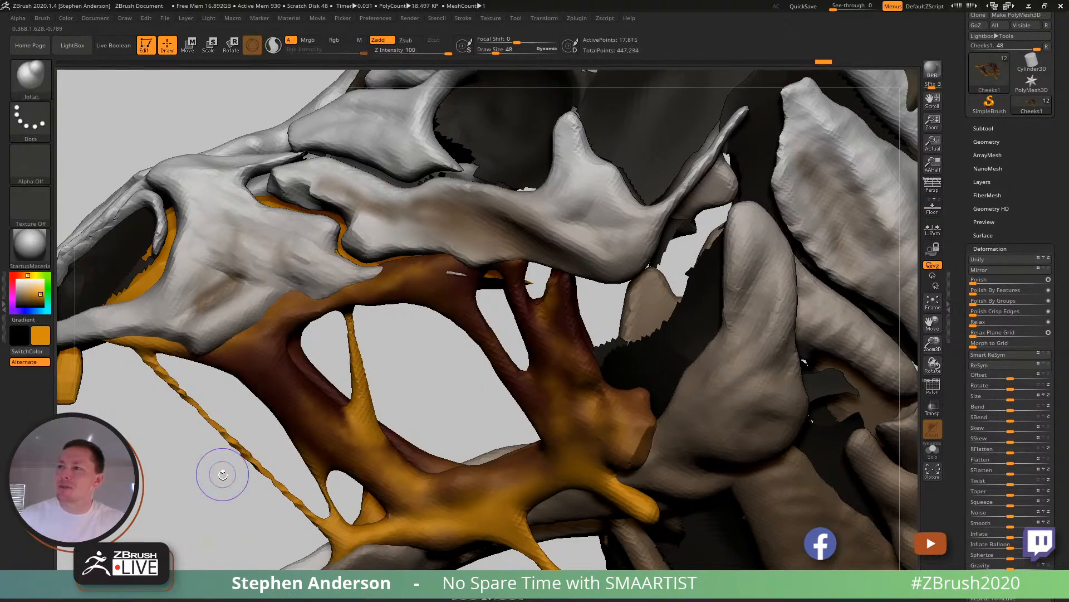
- Examine the cheek strands from the side, through the open jaws and from the front of the skull
{"action": "key", "text": "shift+f"}
{"action": "key", "text": "shift+f"}
{"action": "left_click_drag", "start_coordinate": [276, 489], "coordinate": [445, 412]}
{"action": "mouse_move", "coordinate": [445, 412]}
{"action": "right_mouse_down"}
{"action": "mouse_move", "coordinate": [410, 390]}
{"action": "mouse_move", "coordinate": [411, 417]}
{"action": "mouse_move", "coordinate": [406, 398]}
{"action": "mouse_move", "coordinate": [393, 419]}
{"action": "mouse_move", "coordinate": [374, 419]}
{"action": "right_mouse_up"}
{"action": "mouse_move", "coordinate": [283, 447]}
{"action": "right_mouse_down", "text": "ctrl"}
{"action": "mouse_move", "coordinate": [286, 418]}
{"action": "mouse_move", "coordinate": [318, 429]}
{"action": "mouse_move", "coordinate": [383, 415]}
{"action": "mouse_move", "coordinate": [376, 368]}
{"action": "mouse_move", "coordinate": [445, 357]}
{"action": "mouse_move", "coordinate": [430, 340]}
{"action": "mouse_move", "coordinate": [341, 358]}
{"action": "mouse_move", "coordinate": [398, 369]}
{"action": "mouse_move", "coordinate": [385, 460]}
{"action": "right_mouse_up", "text": "ctrl"}
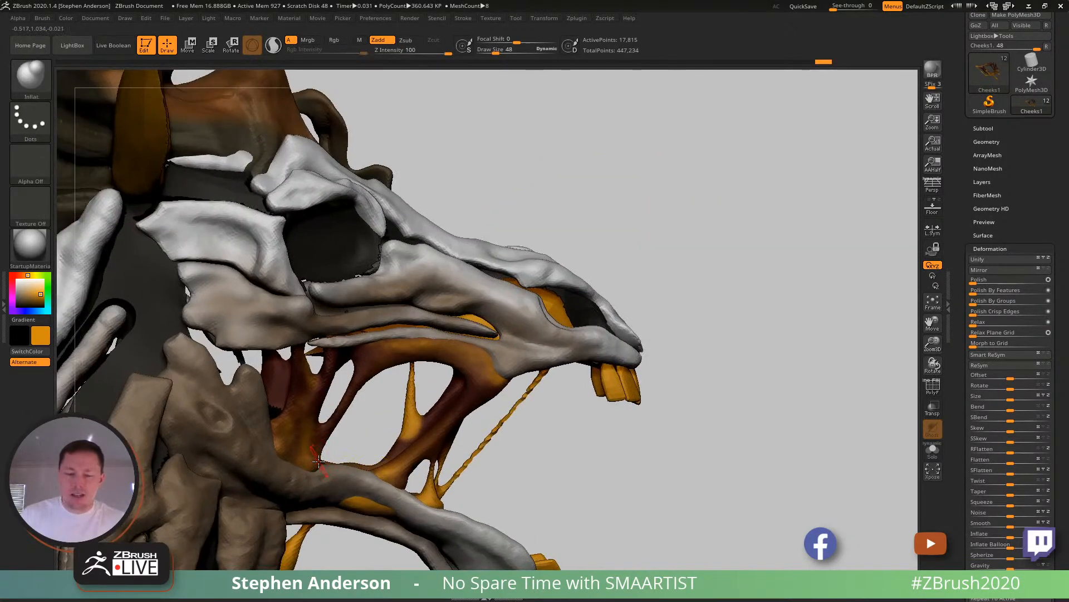
{"action": "right_click_drag", "start_coordinate": [318, 460], "coordinate": [268, 457]}
{"action": "left_click_drag", "start_coordinate": [264, 457], "coordinate": [264, 456]}
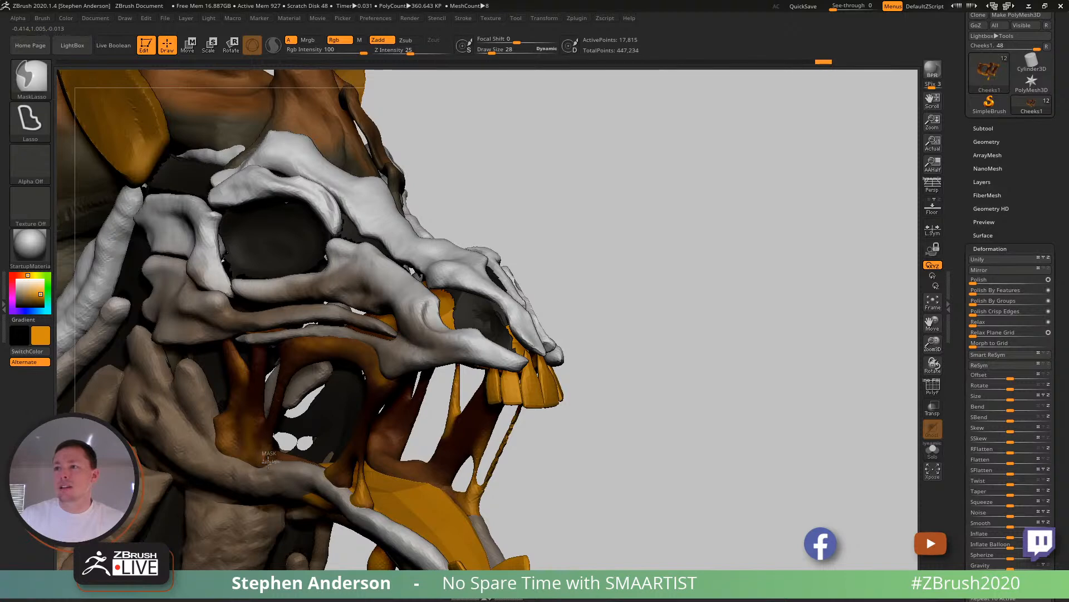
{"action": "left_click_drag", "start_coordinate": [735, 474], "coordinate": [630, 481]}
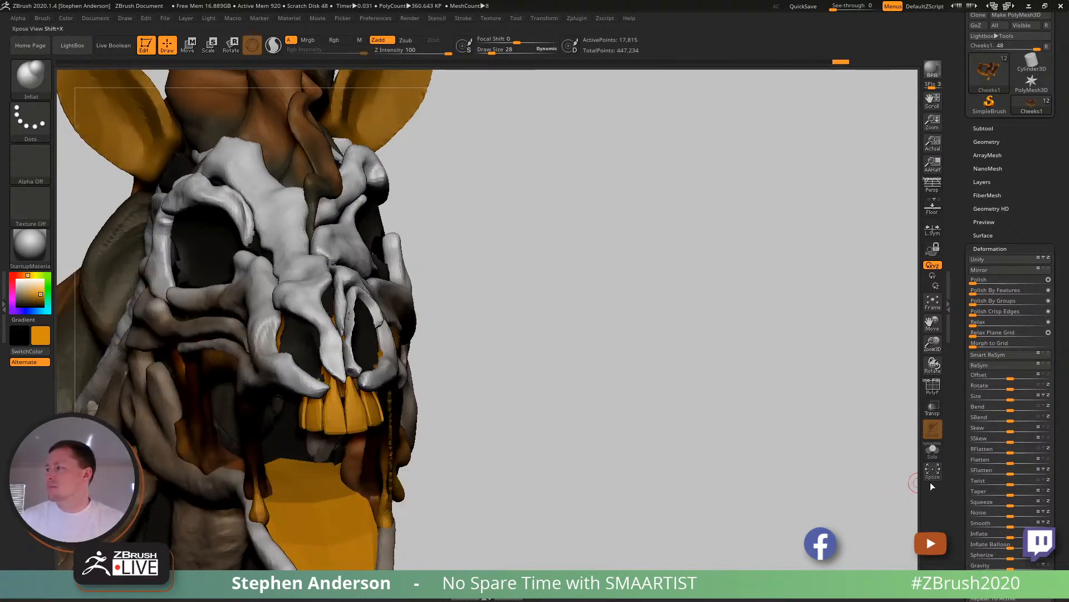
- Isolate the cheek mesh and mask all of it except a small spot on its lower band
{"action": "left_click", "coordinate": [933, 450]}
{"action": "left_click_drag", "start_coordinate": [511, 435], "coordinate": [520, 505]}
{"action": "key", "text": "ctrl"}
{"action": "mouse_move", "coordinate": [293, 384]}
{"action": "left_mouse_down", "text": "ctrl"}
{"action": "mouse_move", "coordinate": [312, 518]}
{"action": "mouse_move", "coordinate": [255, 563]}
{"action": "left_mouse_up", "text": "ctrl"}
{"action": "mouse_move", "coordinate": [278, 381]}
{"action": "left_mouse_down", "text": "ctrl"}
{"action": "mouse_move", "coordinate": [489, 487]}
{"action": "mouse_move", "coordinate": [341, 548]}
{"action": "left_mouse_up", "text": "ctrl"}
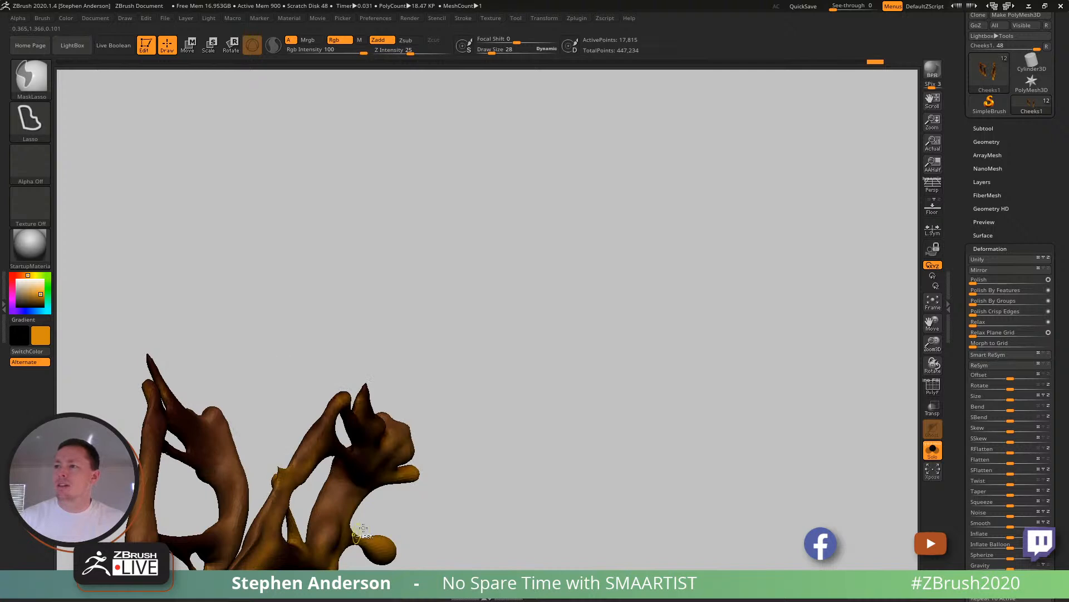
{"action": "mouse_move", "coordinate": [474, 401]}
{"action": "left_mouse_down"}
{"action": "mouse_move", "coordinate": [332, 354]}
{"action": "mouse_move", "coordinate": [557, 234]}
{"action": "left_mouse_up"}
{"action": "left_click", "coordinate": [757, 311], "text": "ctrl"}
- Extrude the unmasked spot toward the upper cheek arch with the Move gizmo to form a new strand
{"action": "key", "text": "w"}
{"action": "left_click_drag", "start_coordinate": [375, 465], "coordinate": [478, 311]}
{"action": "left_click", "coordinate": [331, 473], "text": "alt"}
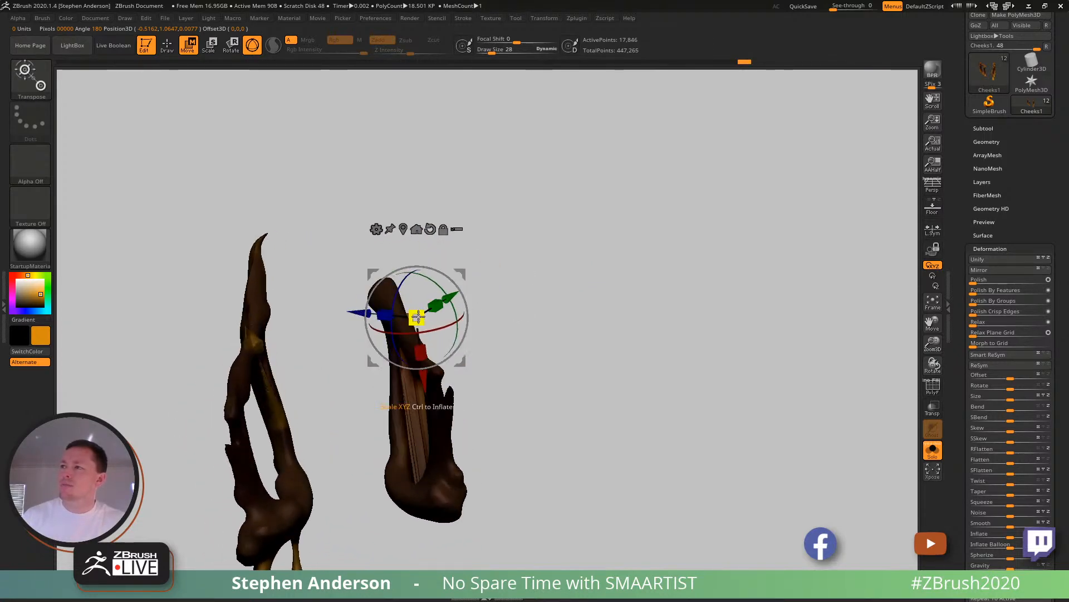
{"action": "mouse_move", "coordinate": [426, 315]}
{"action": "right_mouse_down"}
{"action": "mouse_move", "coordinate": [398, 315]}
{"action": "mouse_move", "coordinate": [429, 308]}
{"action": "right_mouse_up"}
{"action": "left_click_drag", "start_coordinate": [460, 273], "coordinate": [452, 251]}
{"action": "mouse_move", "coordinate": [452, 251]}
{"action": "right_mouse_down"}
{"action": "mouse_move", "coordinate": [457, 266]}
{"action": "mouse_move", "coordinate": [414, 298]}
{"action": "right_mouse_up"}
- Shape the new strand with the Move brush to meet the upper arch, merge it by remeshing, and smooth it
{"action": "key", "text": "b"}
{"action": "key", "text": "m"}
{"action": "key", "text": "v"}
{"action": "left_click_drag", "start_coordinate": [418, 295], "coordinate": [421, 298]}
{"action": "right_click_drag", "start_coordinate": [421, 298], "coordinate": [400, 311]}
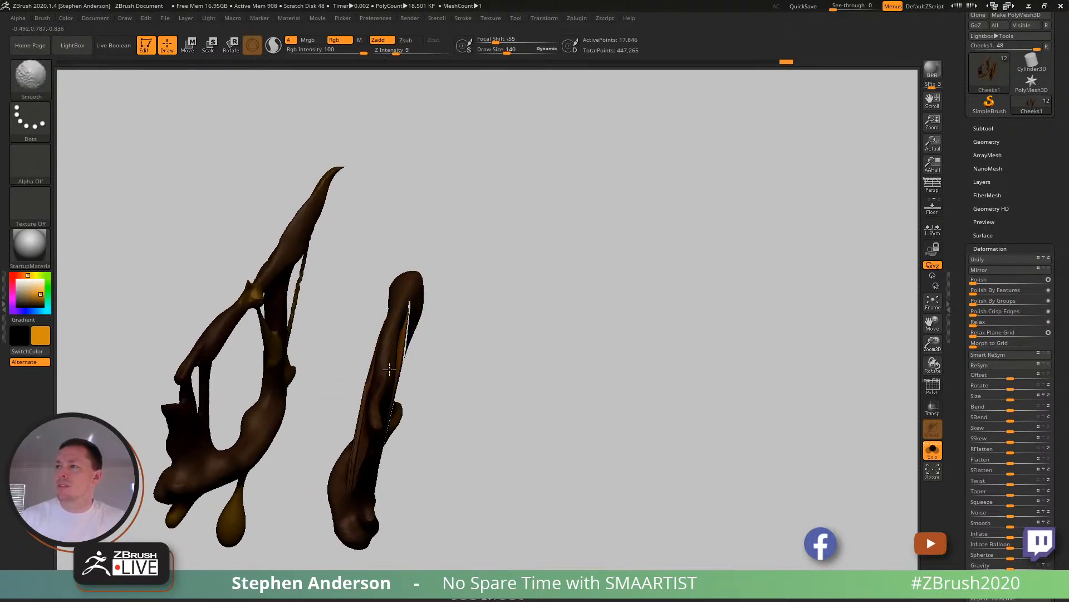
{"action": "right_click_drag", "start_coordinate": [430, 354], "coordinate": [437, 369]}
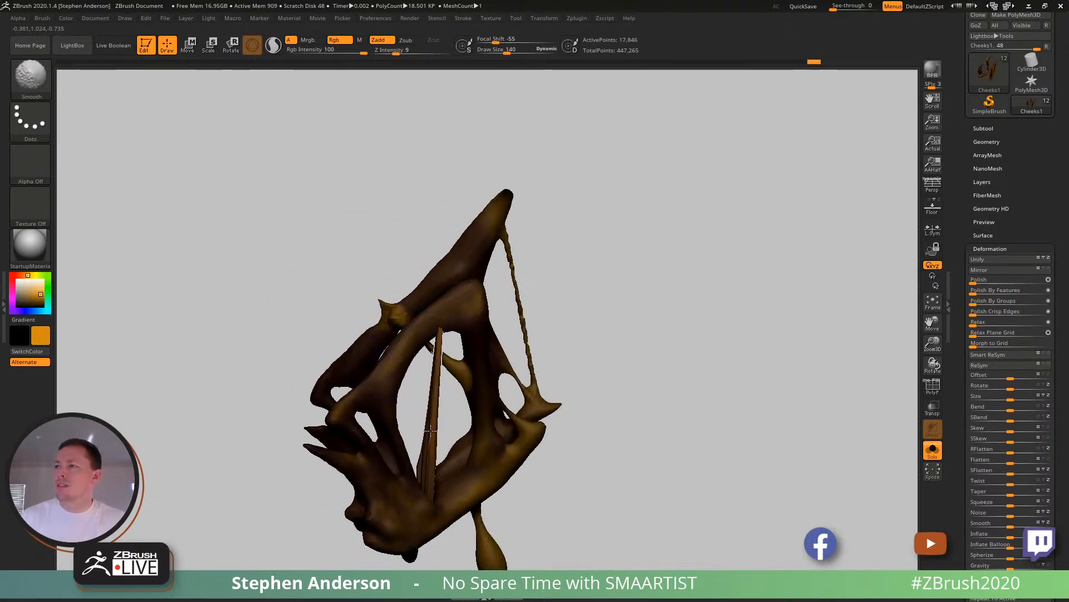
{"action": "mouse_move", "coordinate": [420, 410]}
{"action": "right_mouse_down"}
{"action": "mouse_move", "coordinate": [380, 384]}
{"action": "mouse_move", "coordinate": [448, 337]}
{"action": "mouse_move", "coordinate": [465, 239]}
{"action": "mouse_move", "coordinate": [495, 377]}
{"action": "mouse_move", "coordinate": [616, 276]}
{"action": "right_mouse_up"}
{"action": "key", "text": "w"}
{"action": "key", "text": "q"}
{"action": "mouse_move", "coordinate": [616, 276]}
{"action": "left_mouse_down", "text": "ctrl"}
{"action": "mouse_move", "coordinate": [639, 337]}
{"action": "mouse_move", "coordinate": [607, 365]}
{"action": "left_mouse_up", "text": "ctrl"}
{"action": "mouse_move", "coordinate": [593, 376]}
{"action": "right_mouse_down"}
{"action": "mouse_move", "coordinate": [525, 378]}
{"action": "mouse_move", "coordinate": [446, 482]}
{"action": "mouse_move", "coordinate": [436, 451]}
{"action": "right_mouse_up"}
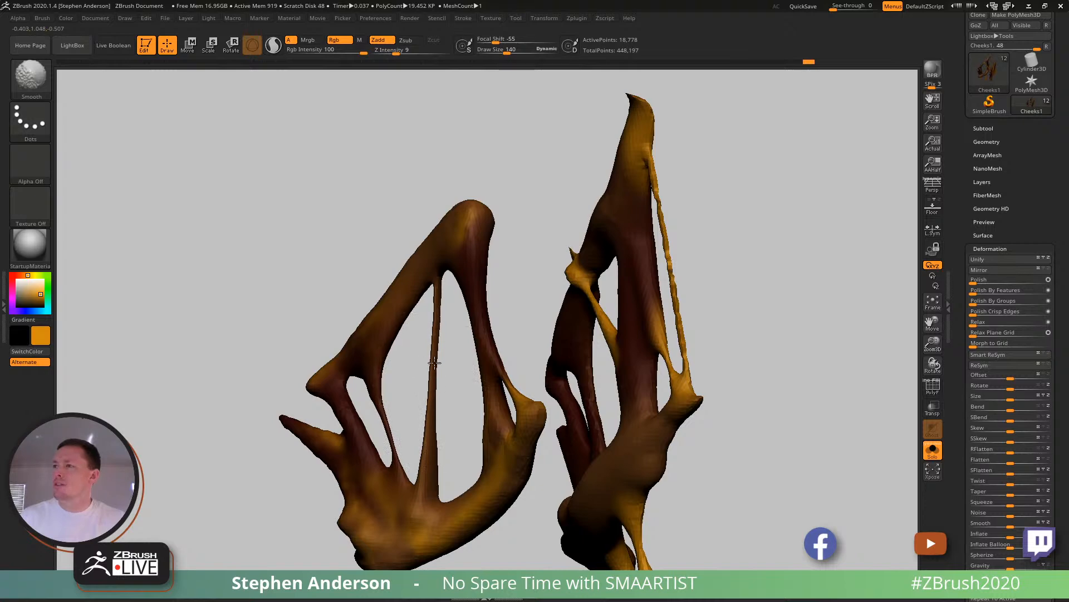
- Show the whole head again and undo the new inner cheek strand
{"action": "key", "text": "ctrl"}
{"action": "right_click_drag", "start_coordinate": [797, 413], "coordinate": [803, 312], "text": "ctrl"}
{"action": "left_click", "coordinate": [933, 452]}
{"action": "mouse_move", "coordinate": [593, 330]}
{"action": "right_mouse_down"}
{"action": "mouse_move", "coordinate": [593, 363]}
{"action": "mouse_move", "coordinate": [628, 284]}
{"action": "mouse_move", "coordinate": [640, 304]}
{"action": "right_mouse_up"}
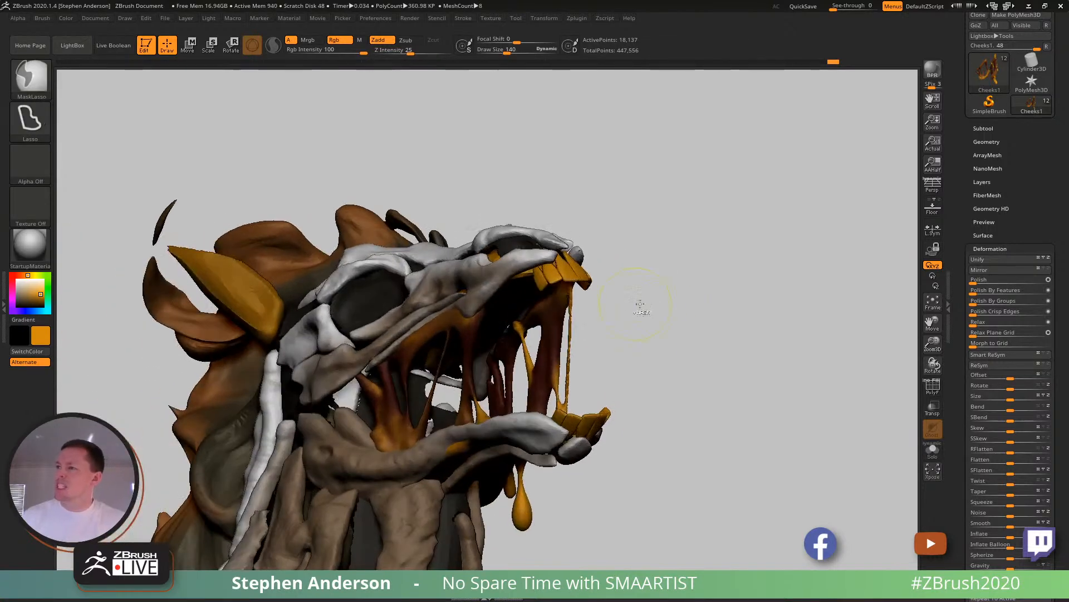
{"action": "left_click", "coordinate": [677, 321], "text": "ctrl"}
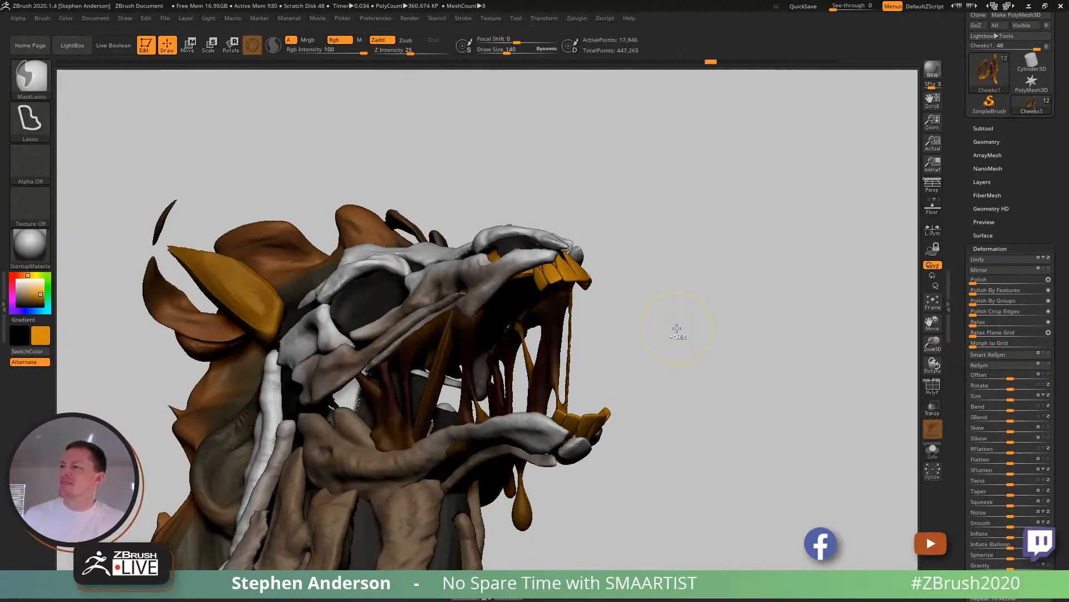
- Select the MouthInterior mesh, isolate it and display its wireframe
{"action": "left_click_drag", "start_coordinate": [682, 281], "coordinate": [749, 399], "text": "ctrl"}
{"action": "right_click_drag", "start_coordinate": [697, 344], "coordinate": [670, 331], "text": "ctrl"}
{"action": "mouse_move", "coordinate": [748, 320]}
{"action": "right_mouse_down"}
{"action": "mouse_move", "coordinate": [485, 323]}
{"action": "mouse_move", "coordinate": [434, 340]}
{"action": "right_mouse_up"}
{"action": "mouse_move", "coordinate": [325, 375]}
{"action": "right_mouse_down", "text": "ctrl"}
{"action": "mouse_move", "coordinate": [450, 461]}
{"action": "mouse_move", "coordinate": [522, 493]}
{"action": "right_mouse_up", "text": "ctrl"}
{"action": "left_click", "coordinate": [426, 477], "text": "alt"}
{"action": "mouse_move", "coordinate": [426, 477]}
{"action": "right_mouse_down", "text": "alt"}
{"action": "mouse_move", "coordinate": [497, 379]}
{"action": "mouse_move", "coordinate": [519, 377]}
{"action": "mouse_move", "coordinate": [490, 375]}
{"action": "right_mouse_up", "text": "alt"}
{"action": "left_click", "coordinate": [935, 453]}
{"action": "mouse_move", "coordinate": [374, 353]}
{"action": "right_mouse_down"}
{"action": "mouse_move", "coordinate": [442, 360]}
{"action": "mouse_move", "coordinate": [518, 332]}
{"action": "mouse_move", "coordinate": [474, 262]}
{"action": "mouse_move", "coordinate": [492, 262]}
{"action": "mouse_move", "coordinate": [478, 281]}
{"action": "mouse_move", "coordinate": [478, 326]}
{"action": "right_mouse_up"}
{"action": "key", "text": "shift+f"}
- Using ZModeler's Delete action on a single poly, open holes in the sides of the upper and lower mouth pieces
{"action": "key", "text": "b"}
{"action": "key", "text": "z"}
{"action": "key", "text": "m"}
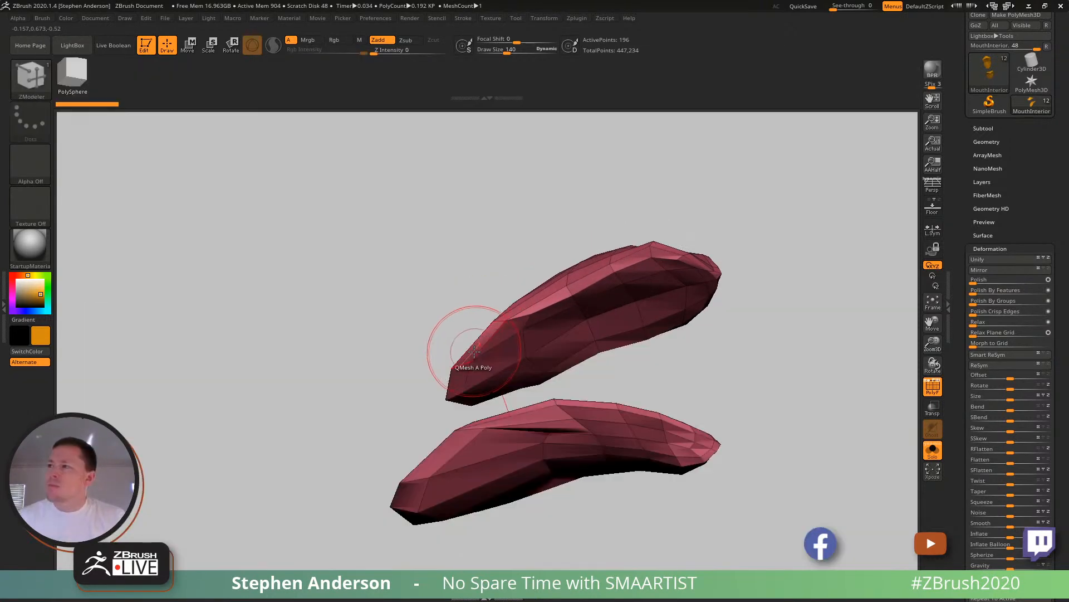
{"action": "key", "text": "space"}
{"action": "left_click", "coordinate": [357, 266]}
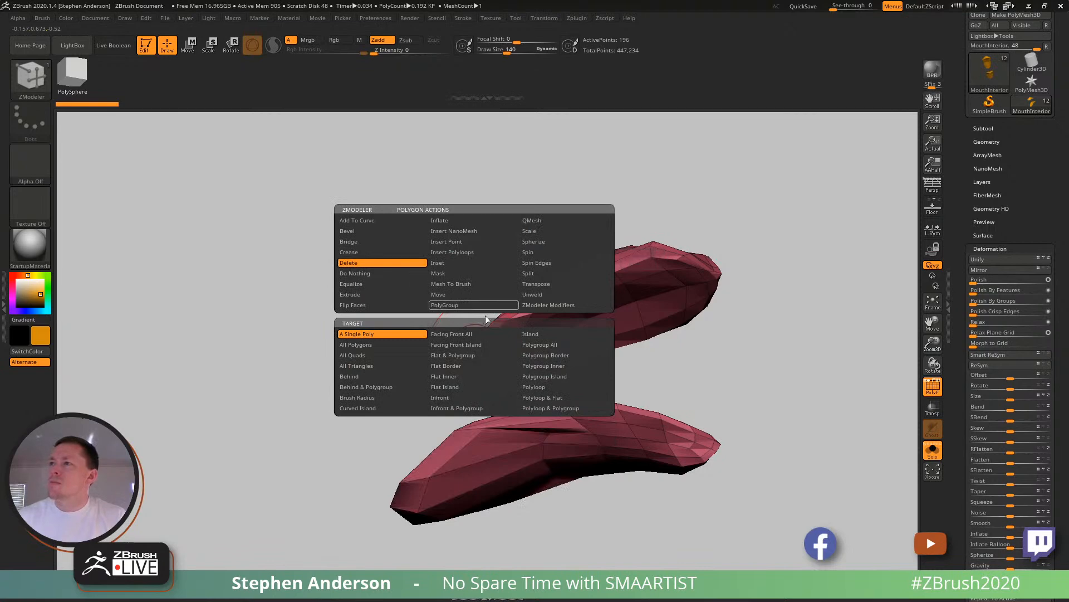
{"action": "right_click_drag", "start_coordinate": [485, 345], "coordinate": [549, 369]}
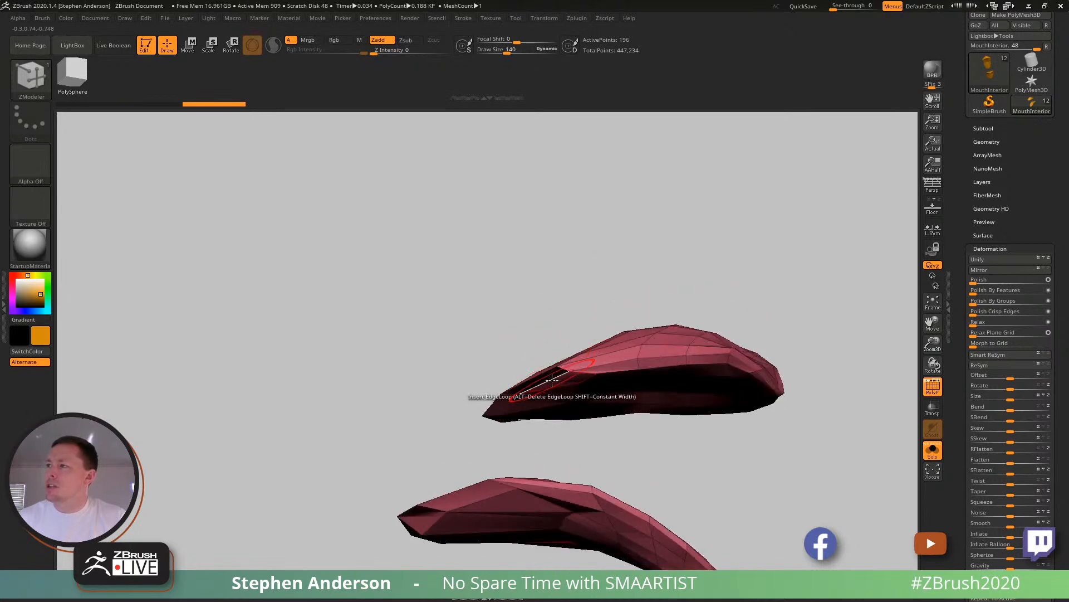
- Set the ZModeler edge action to Bridge Two Holes with Minimum Resolution and Polygroup Flat
{"action": "key", "text": "space"}
{"action": "left_click", "coordinate": [538, 430]}
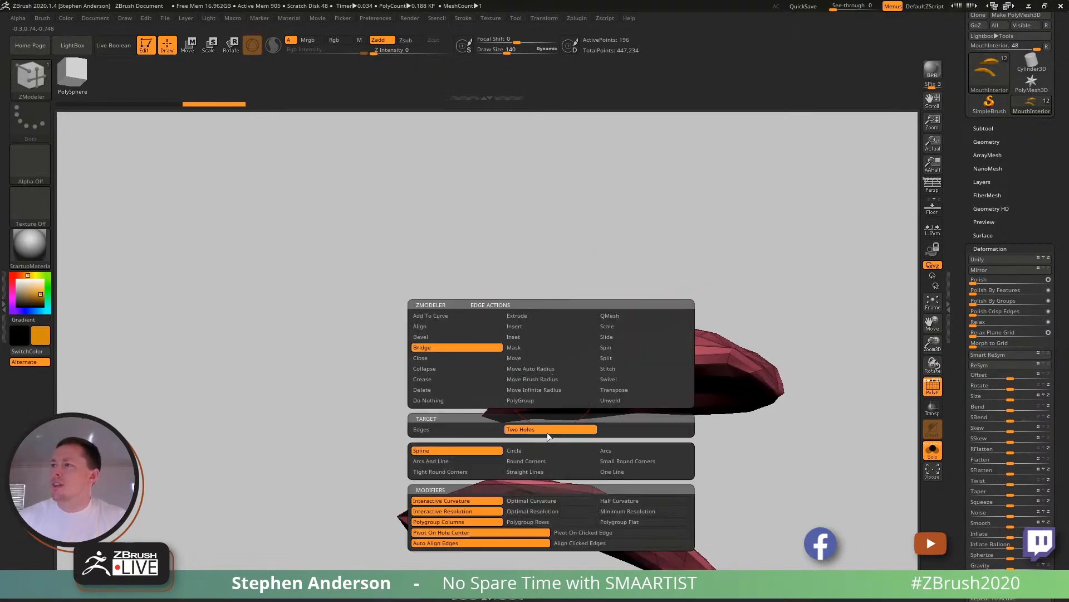
{"action": "left_click", "coordinate": [626, 523]}
{"action": "left_click", "coordinate": [615, 513]}
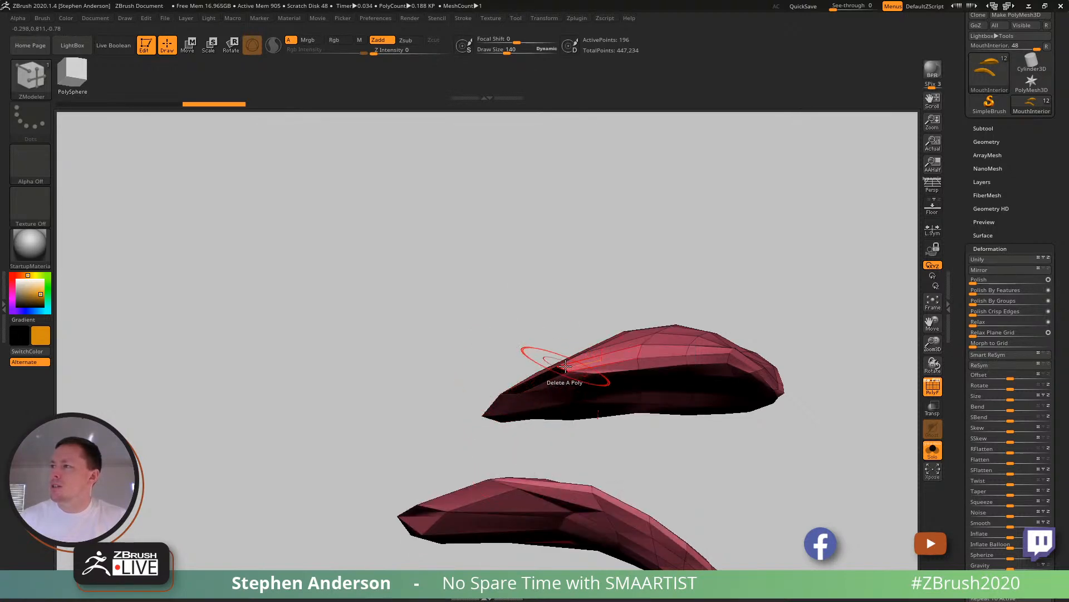
- Try to bridge the hole in the upper mouth piece to the hole in the lower piece
{"action": "left_click_drag", "start_coordinate": [517, 440], "coordinate": [515, 549]}
{"action": "key", "text": "space"}
{"action": "mouse_move", "coordinate": [515, 415]}
{"action": "right_mouse_down", "text": "ctrl"}
{"action": "mouse_move", "coordinate": [513, 492]}
{"action": "mouse_move", "coordinate": [540, 360]}
{"action": "mouse_move", "coordinate": [549, 432]}
{"action": "right_mouse_up", "text": "ctrl"}
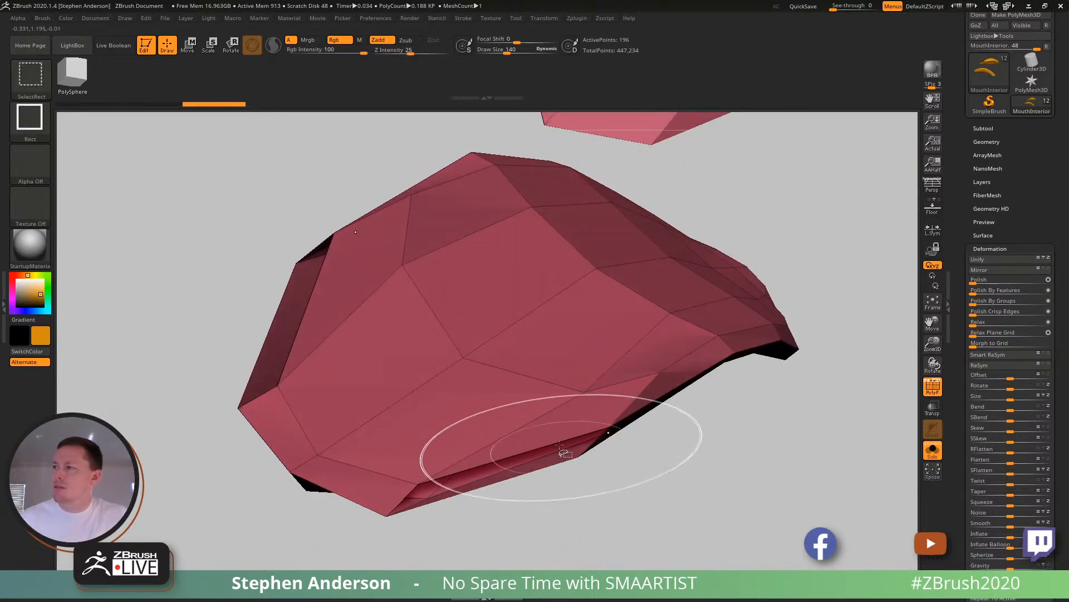
{"action": "right_click_drag", "start_coordinate": [561, 355], "coordinate": [599, 229]}
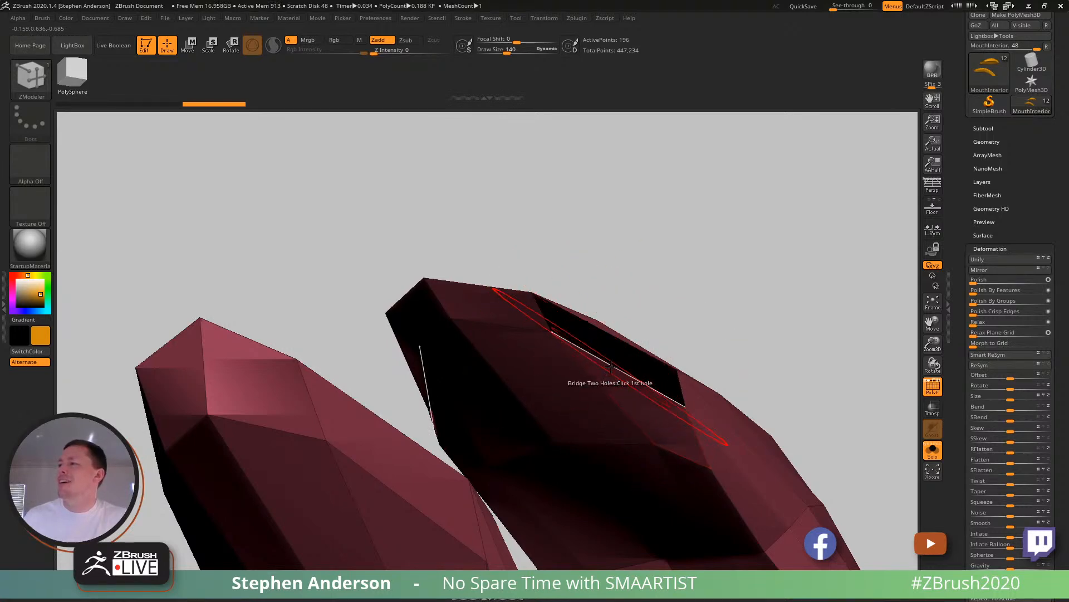
{"action": "right_click_drag", "start_coordinate": [544, 431], "coordinate": [512, 290]}
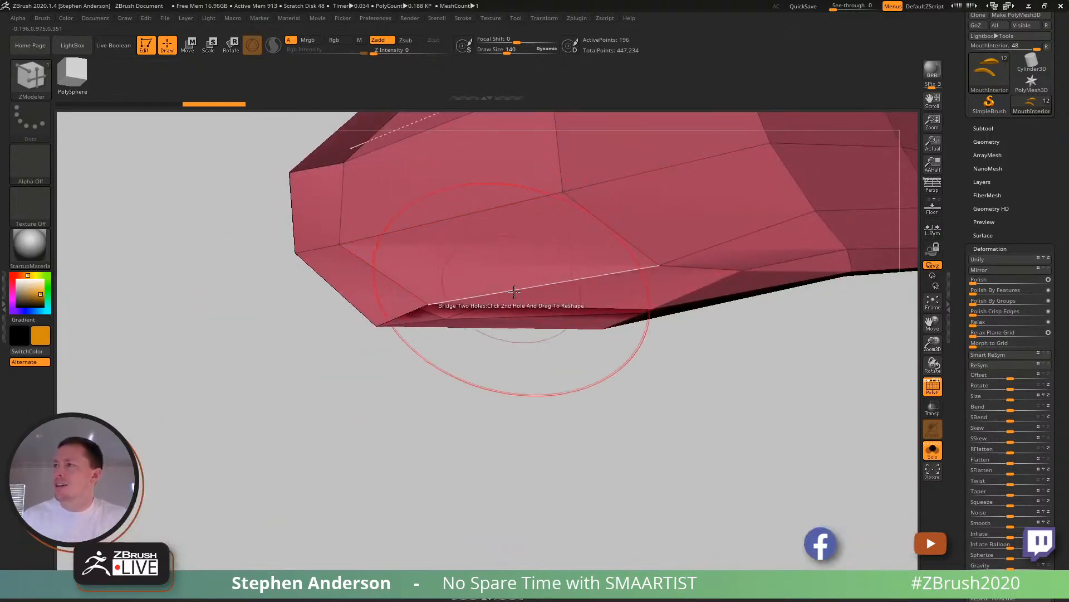
{"action": "mouse_move", "coordinate": [534, 251]}
{"action": "right_mouse_down"}
{"action": "mouse_move", "coordinate": [604, 226]}
{"action": "mouse_move", "coordinate": [562, 228]}
{"action": "mouse_move", "coordinate": [521, 252]}
{"action": "mouse_move", "coordinate": [538, 241]}
{"action": "right_mouse_up"}
- Apply Mirror And Weld to the mouth interior mesh
{"action": "left_click", "coordinate": [985, 142]}
{"action": "left_click", "coordinate": [978, 324]}
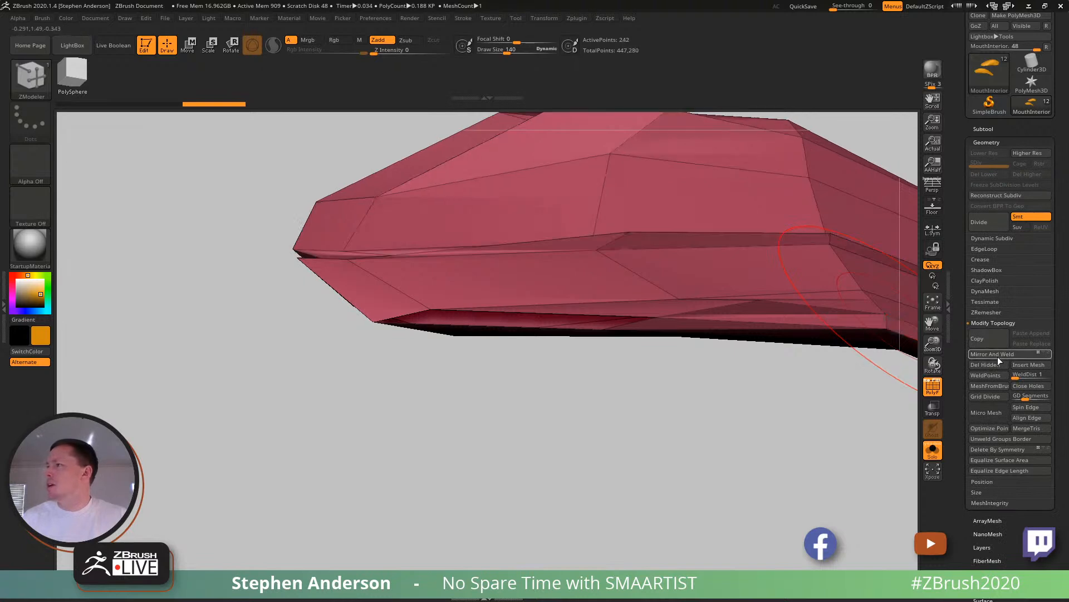
{"action": "mouse_move", "coordinate": [660, 309]}
{"action": "right_mouse_down", "text": "alt"}
{"action": "mouse_move", "coordinate": [645, 452]}
{"action": "mouse_move", "coordinate": [572, 369]}
{"action": "mouse_move", "coordinate": [676, 351]}
{"action": "mouse_move", "coordinate": [672, 334]}
{"action": "mouse_move", "coordinate": [726, 287]}
{"action": "right_mouse_up", "text": "alt"}
- Bridge the upper and lower mouth pieces through their side holes on both sides of the mesh
{"action": "right_click_drag", "start_coordinate": [719, 340], "coordinate": [621, 379], "text": "alt"}
{"action": "mouse_move", "coordinate": [641, 443]}
{"action": "right_mouse_down", "text": "ctrl"}
{"action": "mouse_move", "coordinate": [683, 515]}
{"action": "mouse_move", "coordinate": [588, 485]}
{"action": "mouse_move", "coordinate": [664, 485]}
{"action": "mouse_move", "coordinate": [677, 474]}
{"action": "right_mouse_up", "text": "ctrl"}
{"action": "right_click_drag", "start_coordinate": [677, 474], "coordinate": [681, 490], "text": "ctrl"}
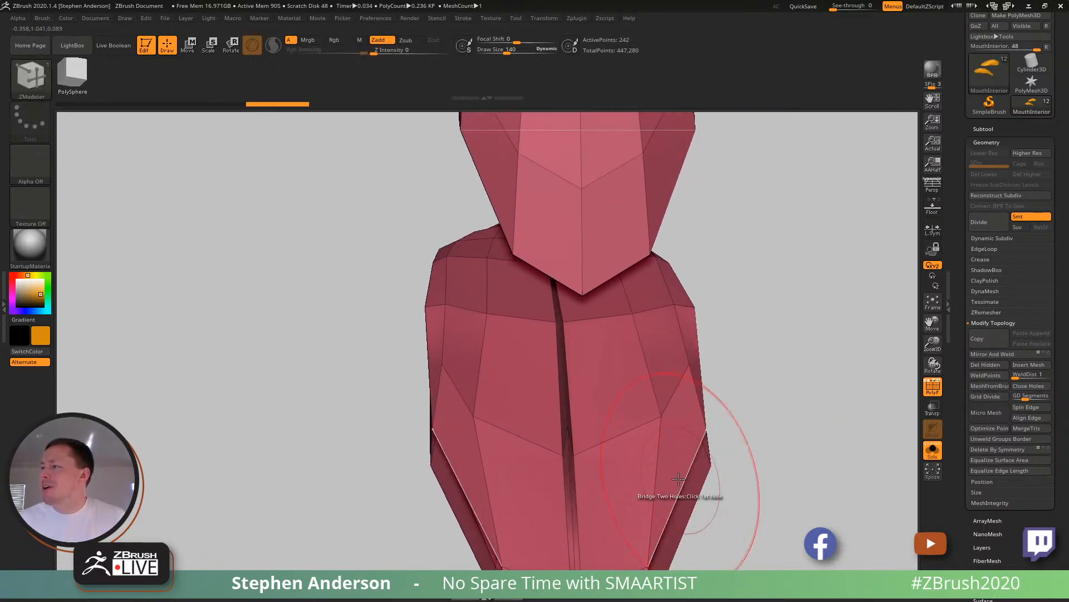
{"action": "left_click", "coordinate": [658, 196]}
{"action": "right_click_drag", "start_coordinate": [668, 345], "coordinate": [673, 295], "text": "ctrl"}
{"action": "right_click_drag", "start_coordinate": [674, 295], "coordinate": [577, 333]}
{"action": "right_click_drag", "start_coordinate": [657, 399], "coordinate": [593, 310], "text": "ctrl"}
{"action": "right_click_drag", "start_coordinate": [620, 363], "coordinate": [605, 399]}
- Switch the ZModeler edge action to Insert and delete the redundant edge loops forming the centre slit
{"action": "right_click", "coordinate": [565, 360]}
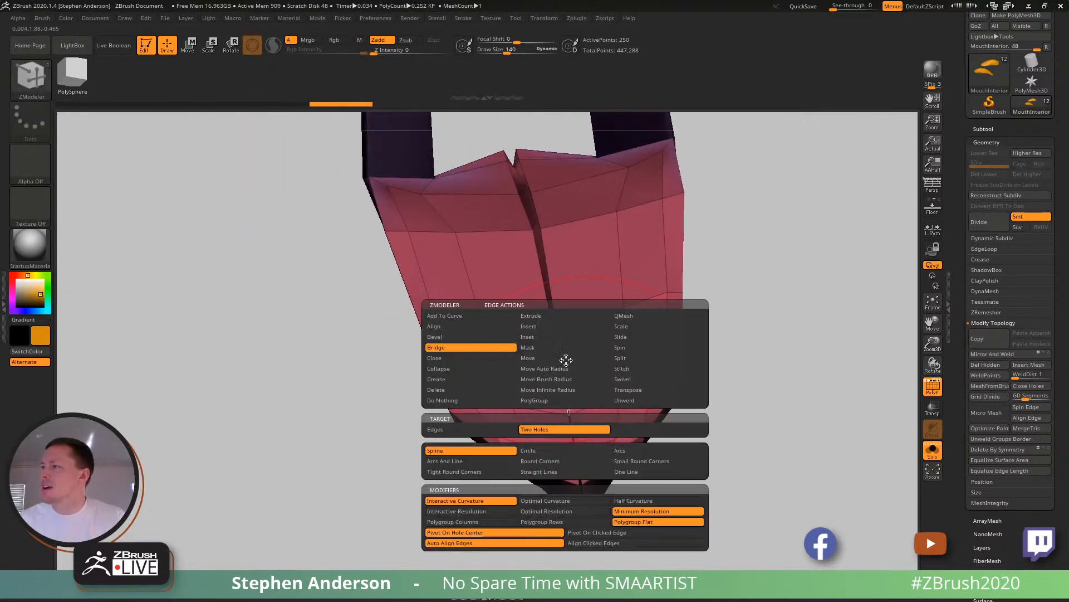
{"action": "left_click", "coordinate": [545, 325]}
{"action": "left_click", "coordinate": [562, 354]}
{"action": "mouse_move", "coordinate": [583, 358]}
{"action": "right_mouse_down"}
{"action": "mouse_move", "coordinate": [591, 385]}
{"action": "mouse_move", "coordinate": [607, 389]}
{"action": "mouse_move", "coordinate": [530, 381]}
{"action": "mouse_move", "coordinate": [578, 419]}
{"action": "mouse_move", "coordinate": [492, 400]}
{"action": "right_mouse_up"}
{"action": "mouse_move", "coordinate": [486, 293]}
{"action": "right_mouse_down", "text": "ctrl"}
{"action": "mouse_move", "coordinate": [434, 287]}
{"action": "mouse_move", "coordinate": [529, 453]}
{"action": "mouse_move", "coordinate": [394, 334]}
{"action": "mouse_move", "coordinate": [408, 269]}
{"action": "mouse_move", "coordinate": [416, 323]}
{"action": "mouse_move", "coordinate": [457, 335]}
{"action": "mouse_move", "coordinate": [446, 356]}
{"action": "mouse_move", "coordinate": [348, 255]}
{"action": "right_mouse_up", "text": "ctrl"}
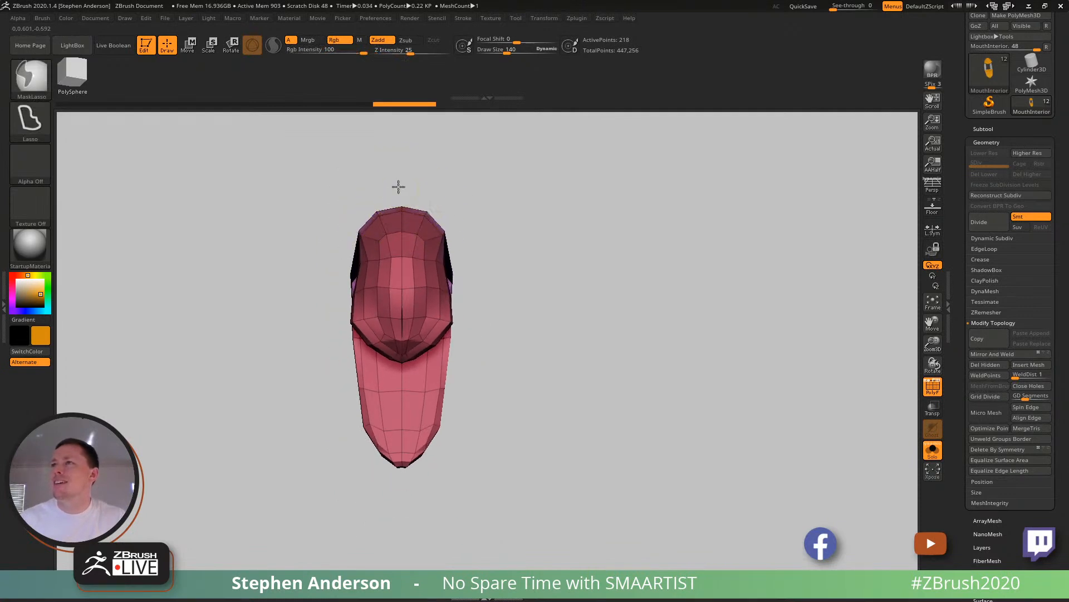
- Lasso-mask one half of the mouth interior along its centre line and move the other half outward to widen it
{"action": "mouse_move", "coordinate": [571, 308]}
{"action": "left_mouse_down", "text": "ctrl"}
{"action": "mouse_move", "coordinate": [430, 540]}
{"action": "mouse_move", "coordinate": [399, 537]}
{"action": "left_mouse_up", "text": "ctrl"}
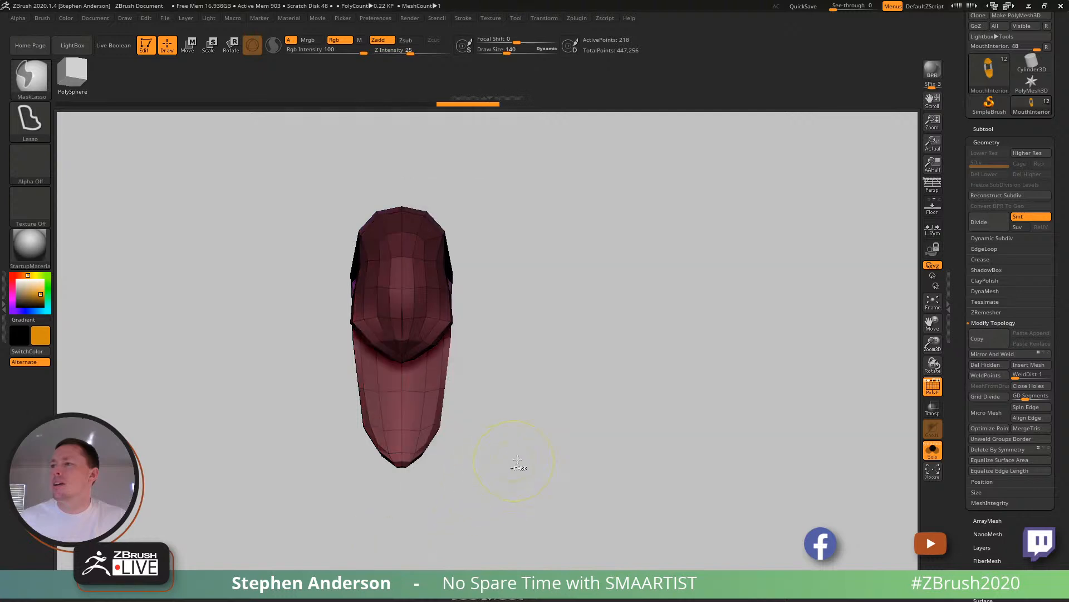
{"action": "left_click_drag", "start_coordinate": [551, 361], "coordinate": [526, 343], "text": "ctrl"}
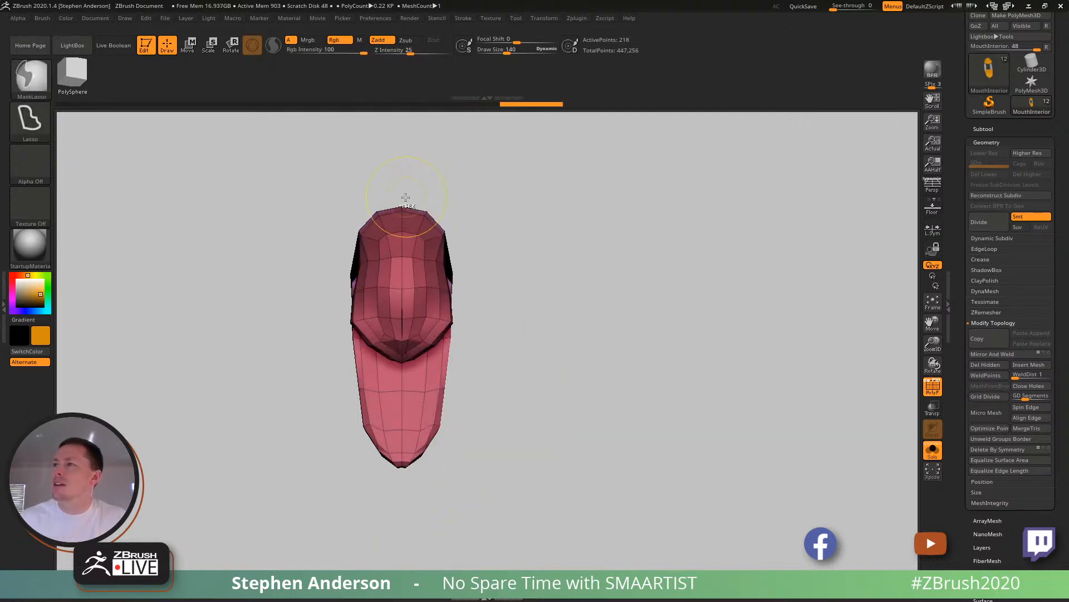
{"action": "mouse_move", "coordinate": [403, 191]}
{"action": "left_mouse_down", "text": "ctrl"}
{"action": "mouse_move", "coordinate": [434, 513]}
{"action": "mouse_move", "coordinate": [402, 521]}
{"action": "left_mouse_up", "text": "ctrl"}
{"action": "key", "text": "w"}
{"action": "left_click_drag", "start_coordinate": [469, 344], "coordinate": [378, 347]}
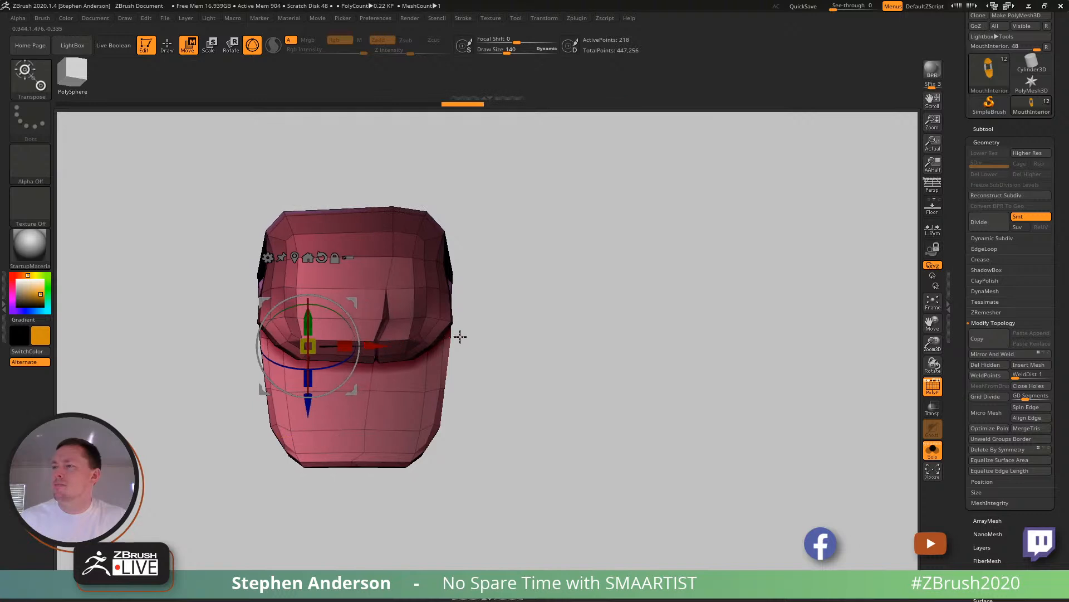
- Mask the opposite half of the mouth interior and move the remaining half outward to widen the mesh further
{"action": "left_click", "coordinate": [555, 368], "text": "ctrl"}
{"action": "mouse_move", "coordinate": [344, 184]}
{"action": "left_mouse_down", "text": "ctrl"}
{"action": "mouse_move", "coordinate": [592, 353]}
{"action": "mouse_move", "coordinate": [316, 526]}
{"action": "left_mouse_up", "text": "ctrl"}
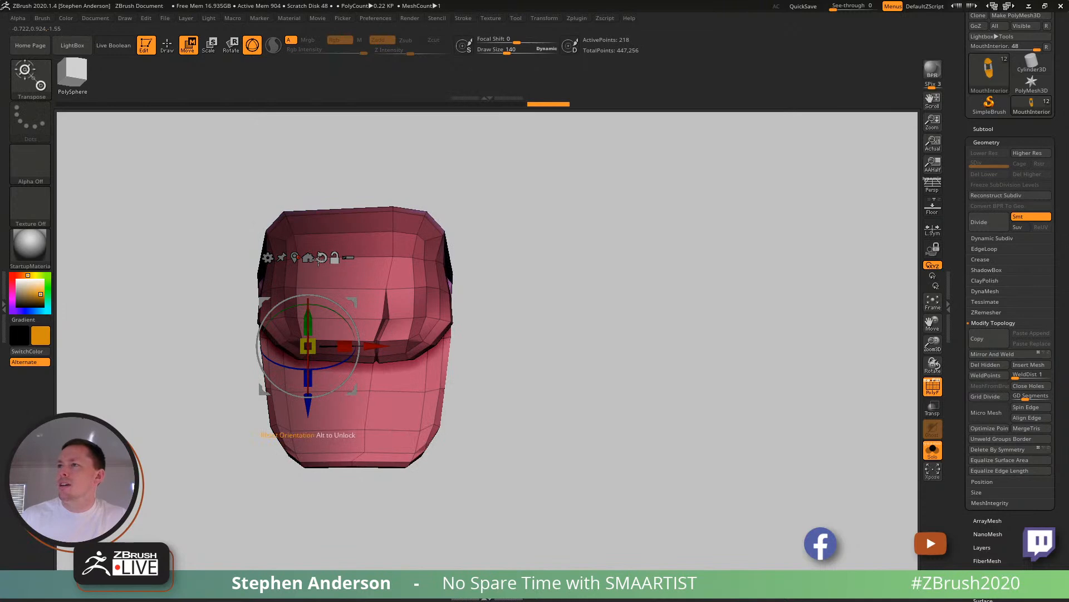
{"action": "left_click_drag", "start_coordinate": [240, 346], "coordinate": [511, 337]}
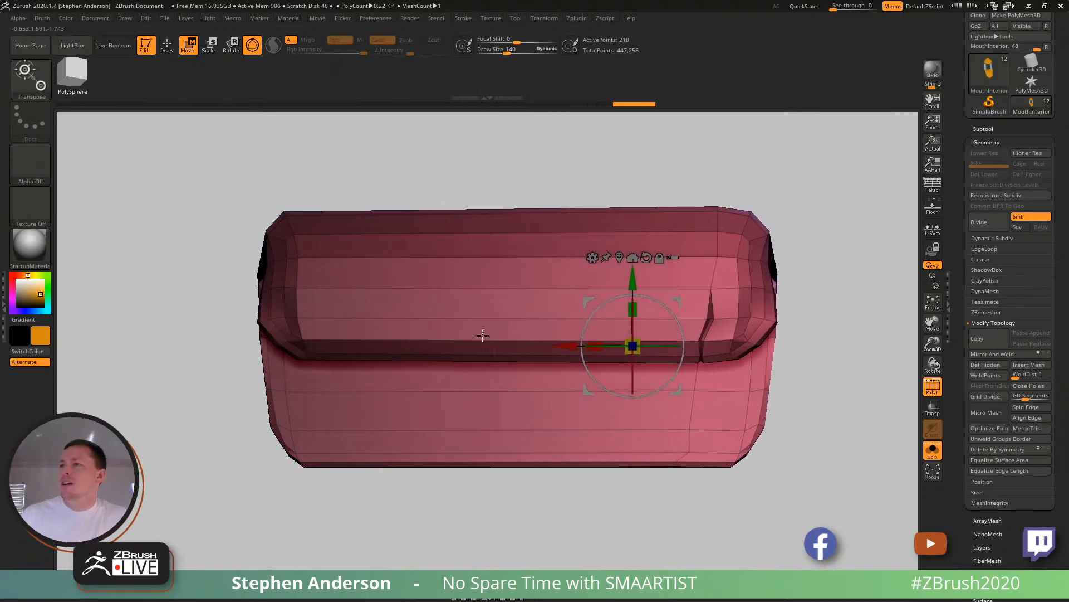
- Clear the mask and try to move the widened mouth interior sideways beside the full head, with a mirror and weld
{"action": "left_click", "coordinate": [361, 173], "text": "ctrl"}
{"action": "left_click", "coordinate": [933, 451]}
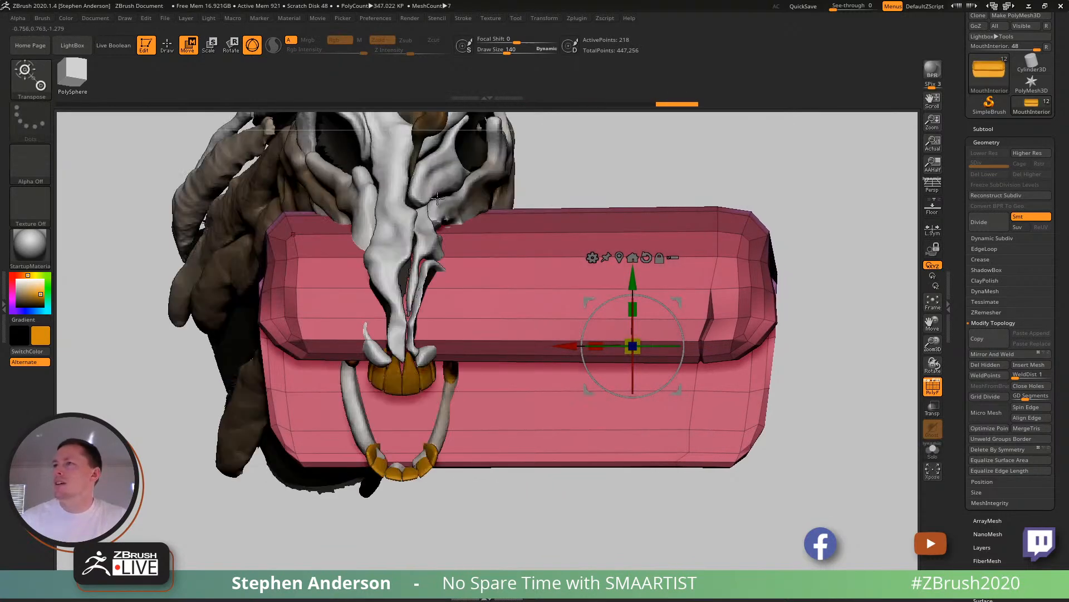
{"action": "mouse_move", "coordinate": [248, 142]}
{"action": "left_mouse_down", "text": "ctrl"}
{"action": "mouse_move", "coordinate": [179, 532]}
{"action": "mouse_move", "coordinate": [518, 167]}
{"action": "mouse_move", "coordinate": [544, 287]}
{"action": "left_mouse_up", "text": "ctrl"}
{"action": "left_click_drag", "start_coordinate": [628, 409], "coordinate": [724, 403]}
{"action": "left_click", "coordinate": [727, 260], "text": "ctrl"}
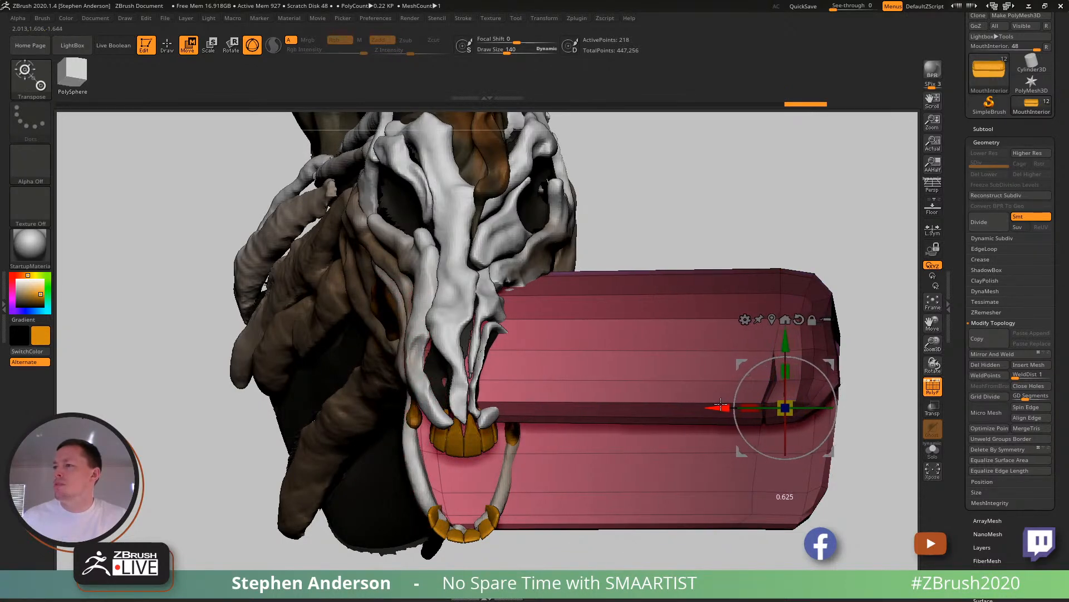
{"action": "mouse_move", "coordinate": [491, 478]}
{"action": "right_mouse_down"}
{"action": "mouse_move", "coordinate": [524, 409]}
{"action": "mouse_move", "coordinate": [521, 357]}
{"action": "mouse_move", "coordinate": [490, 457]}
{"action": "right_mouse_up"}
{"action": "key", "text": "f"}
{"action": "key", "text": "q"}
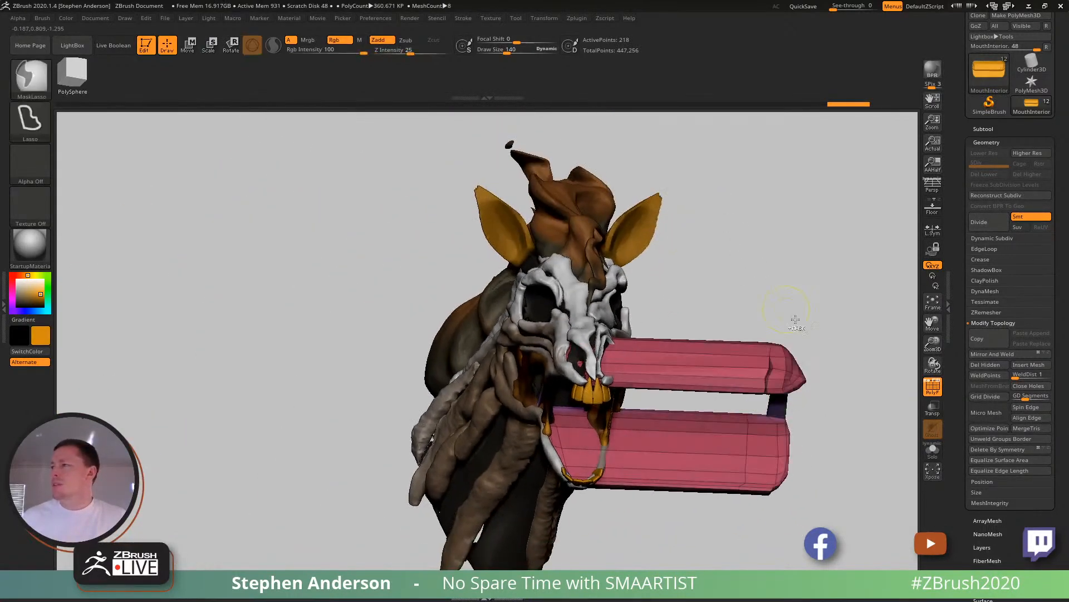
{"action": "left_click", "coordinate": [997, 354]}
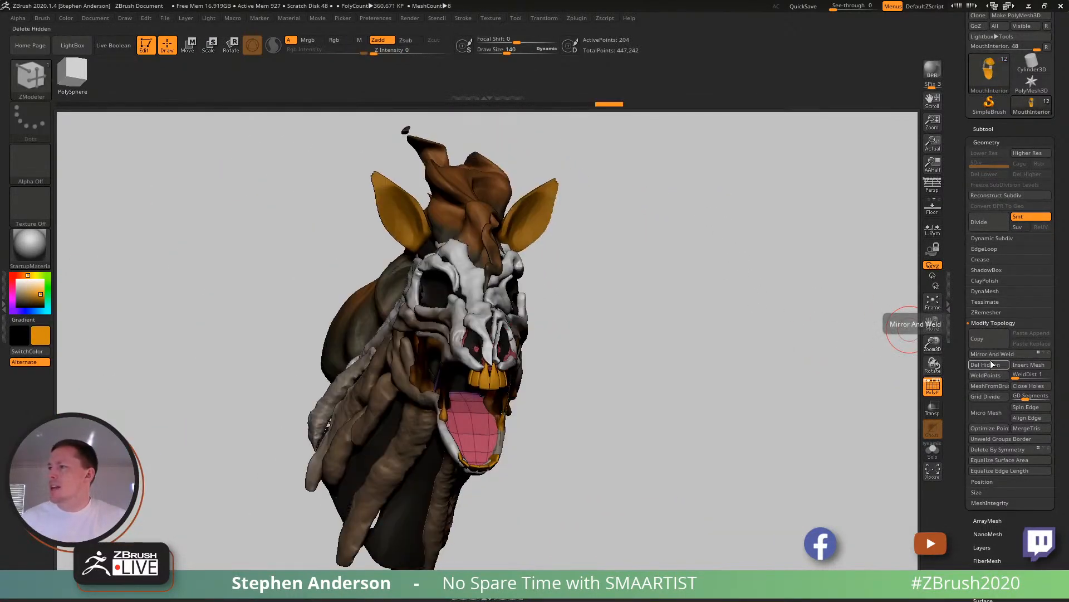
- Isolate the mouth interior, fill the whole object with the current orange colour, and check it inside the full head
{"action": "mouse_move", "coordinate": [535, 382]}
{"action": "right_mouse_down"}
{"action": "mouse_move", "coordinate": [438, 369]}
{"action": "mouse_move", "coordinate": [529, 379]}
{"action": "right_mouse_up"}
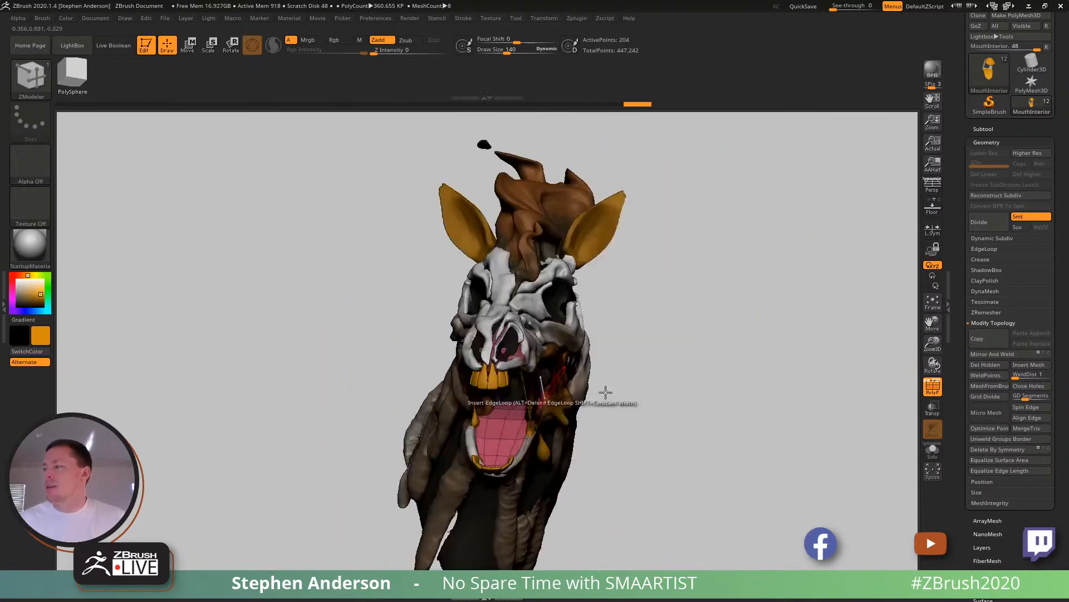
{"action": "left_click", "coordinate": [933, 450]}
{"action": "mouse_move", "coordinate": [484, 338]}
{"action": "right_mouse_down", "text": "ctrl"}
{"action": "mouse_move", "coordinate": [483, 381]}
{"action": "mouse_move", "coordinate": [496, 217]}
{"action": "mouse_move", "coordinate": [516, 342]}
{"action": "mouse_move", "coordinate": [489, 288]}
{"action": "mouse_move", "coordinate": [498, 255]}
{"action": "right_mouse_up", "text": "ctrl"}
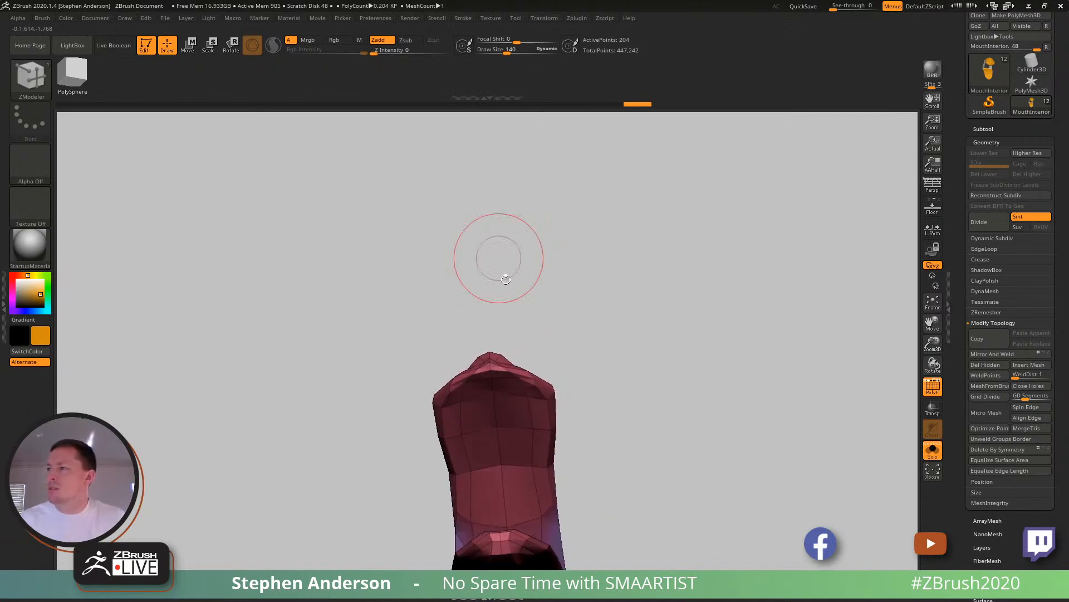
{"action": "mouse_move", "coordinate": [522, 404]}
{"action": "right_mouse_down"}
{"action": "mouse_move", "coordinate": [509, 451]}
{"action": "mouse_move", "coordinate": [435, 374]}
{"action": "mouse_move", "coordinate": [510, 355]}
{"action": "mouse_move", "coordinate": [469, 357]}
{"action": "right_mouse_up"}
{"action": "mouse_move", "coordinate": [469, 358]}
{"action": "right_mouse_down", "text": "alt"}
{"action": "mouse_move", "coordinate": [635, 346]}
{"action": "mouse_move", "coordinate": [554, 408]}
{"action": "mouse_move", "coordinate": [460, 365]}
{"action": "right_mouse_up", "text": "alt"}
{"action": "key", "text": "shift"}
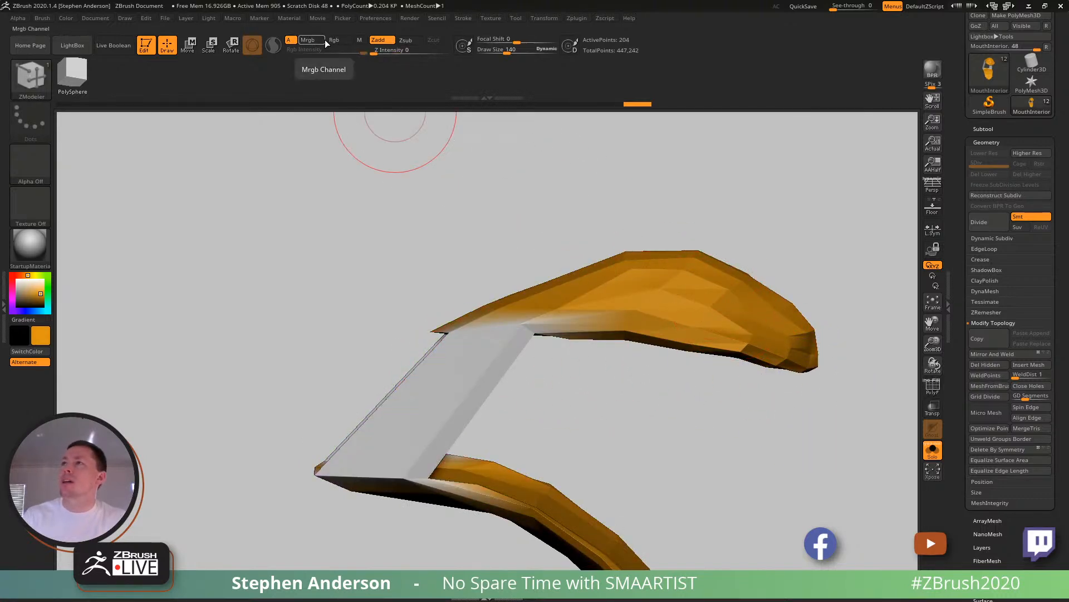
{"action": "left_click", "coordinate": [66, 19]}
{"action": "left_click", "coordinate": [94, 218]}
{"action": "right_click_drag", "start_coordinate": [475, 361], "coordinate": [392, 346]}
{"action": "right_click_drag", "start_coordinate": [520, 382], "coordinate": [457, 324], "text": "alt"}
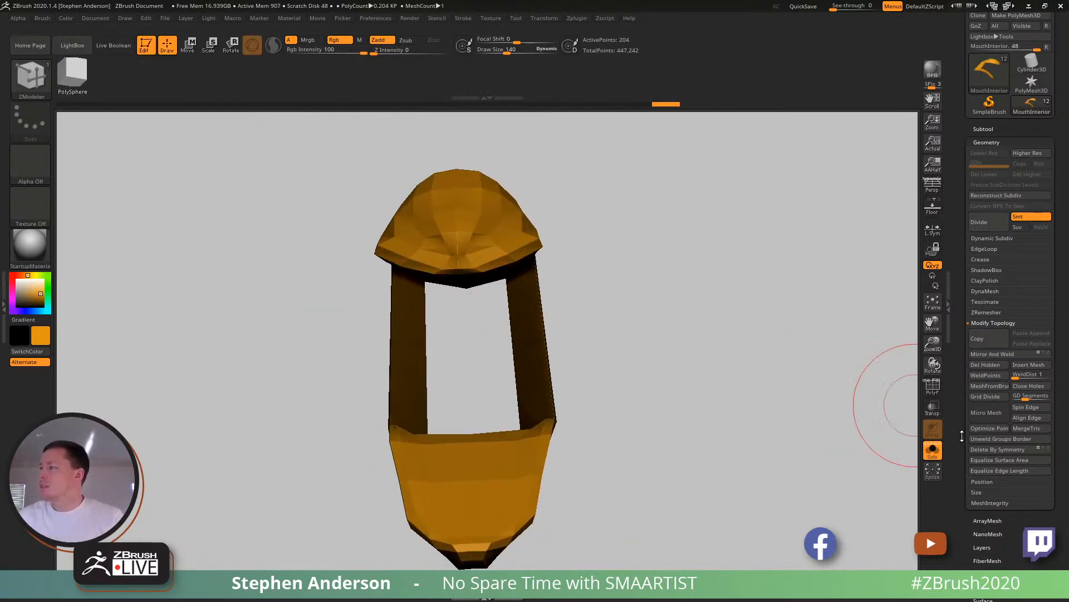
{"action": "left_click", "coordinate": [933, 455]}
{"action": "mouse_move", "coordinate": [426, 369]}
{"action": "right_mouse_down"}
{"action": "mouse_move", "coordinate": [493, 374]}
{"action": "mouse_move", "coordinate": [435, 370]}
{"action": "mouse_move", "coordinate": [493, 361]}
{"action": "right_mouse_up"}
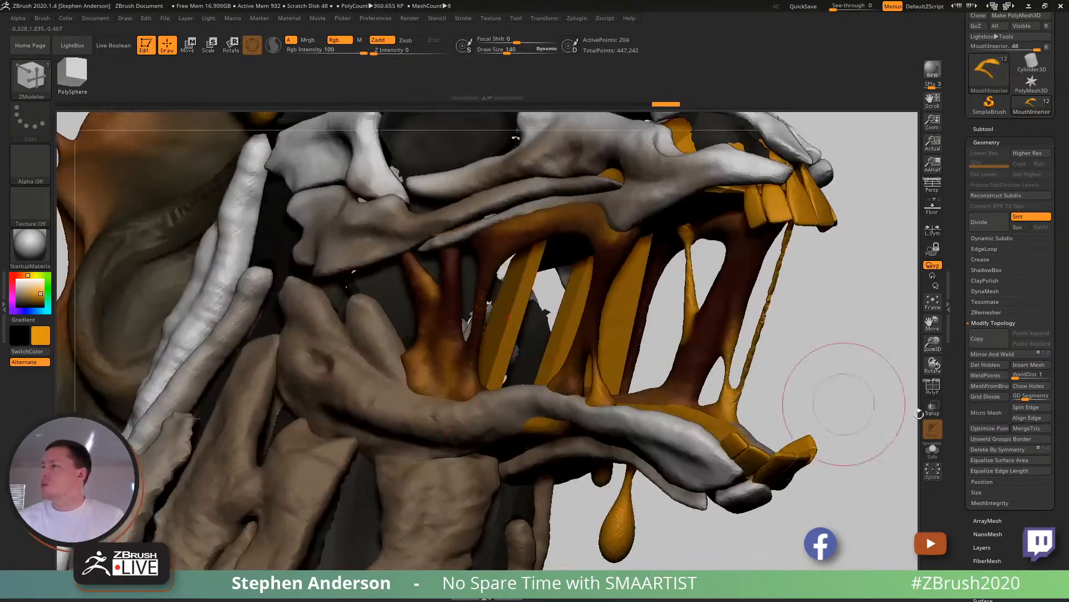
- Delete the upper inner polygons on the two side struts and bridge the resulting holes with ZModeler's Bridge edge action
{"action": "left_click", "coordinate": [933, 455]}
{"action": "mouse_move", "coordinate": [638, 284]}
{"action": "right_mouse_down"}
{"action": "mouse_move", "coordinate": [730, 289]}
{"action": "mouse_move", "coordinate": [585, 309]}
{"action": "mouse_move", "coordinate": [561, 368]}
{"action": "mouse_move", "coordinate": [559, 260]}
{"action": "mouse_move", "coordinate": [572, 343]}
{"action": "right_mouse_up"}
{"action": "key", "text": "shift+f"}
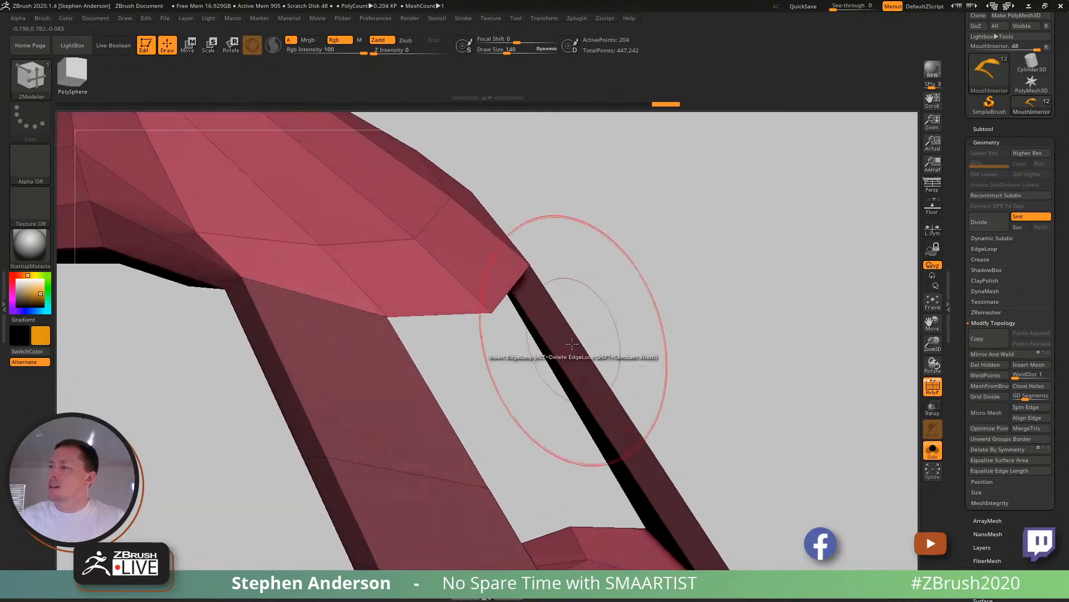
{"action": "right_click_drag", "start_coordinate": [590, 380], "coordinate": [500, 377]}
{"action": "left_click", "coordinate": [580, 373]}
{"action": "key", "text": "space"}
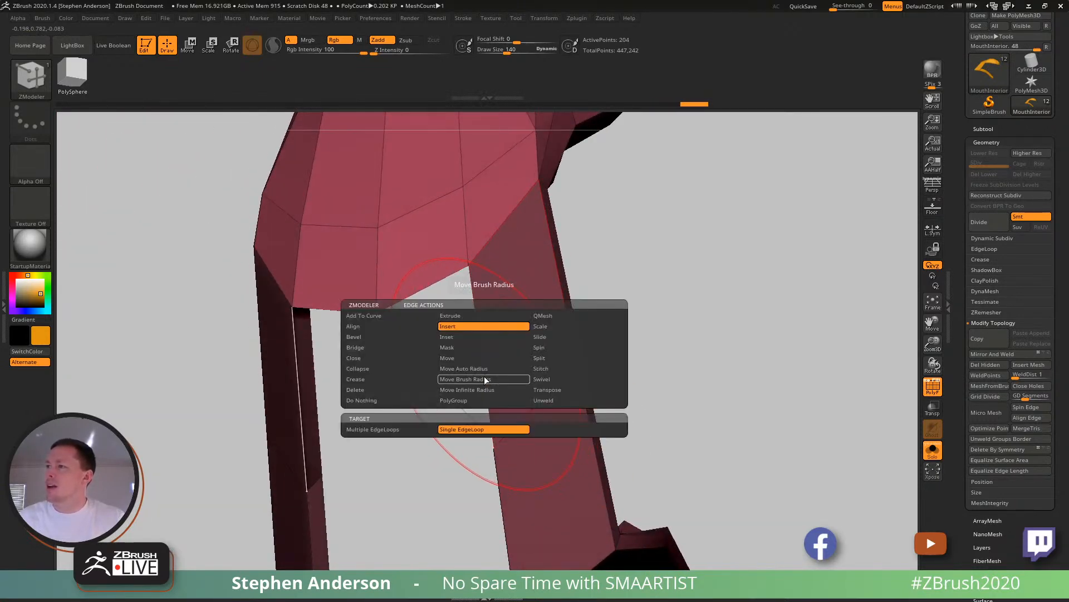
{"action": "left_click", "coordinate": [356, 347]}
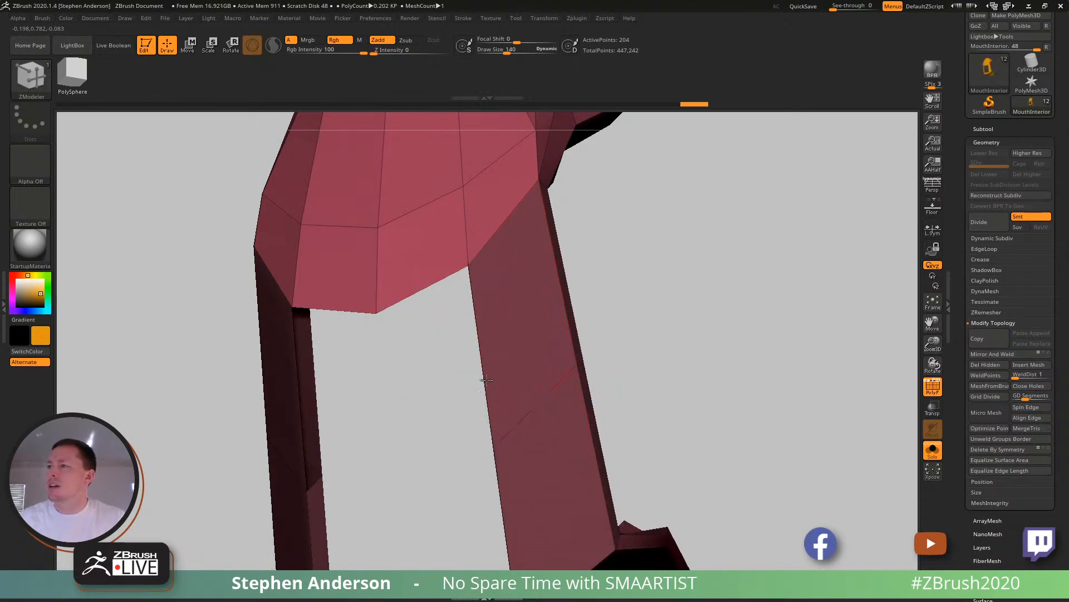
{"action": "left_click", "coordinate": [298, 411]}
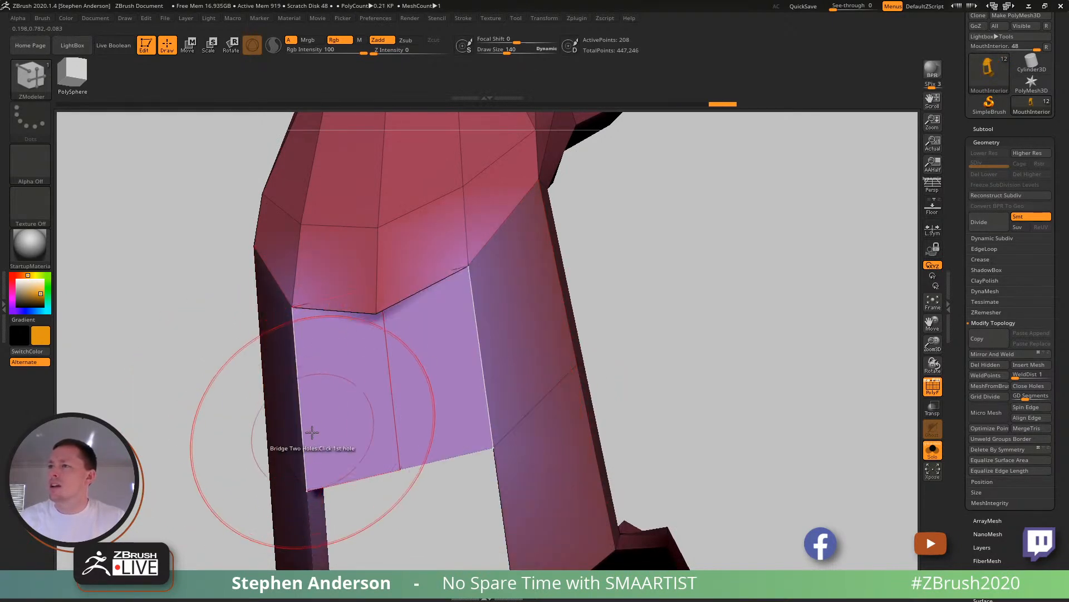
- Adjust the upper edge of the new back wall with the Move Topological brush to bring it toward the palate
{"action": "right_click_drag", "start_coordinate": [350, 377], "coordinate": [439, 278]}
{"action": "key", "text": "b"}
{"action": "key", "text": "m"}
{"action": "key", "text": "t"}
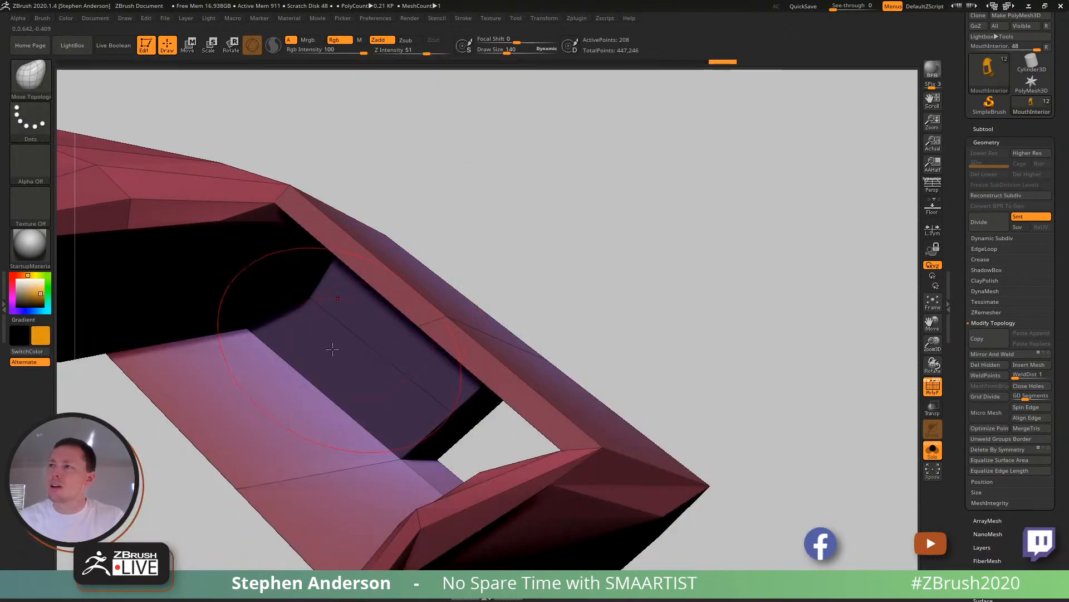
{"action": "left_click_drag", "start_coordinate": [319, 294], "coordinate": [444, 283]}
{"action": "mouse_move", "coordinate": [450, 267]}
{"action": "right_mouse_down"}
{"action": "mouse_move", "coordinate": [396, 347]}
{"action": "mouse_move", "coordinate": [391, 293]}
{"action": "mouse_move", "coordinate": [370, 303]}
{"action": "mouse_move", "coordinate": [375, 315]}
{"action": "mouse_move", "coordinate": [403, 243]}
{"action": "mouse_move", "coordinate": [361, 281]}
{"action": "right_mouse_up"}
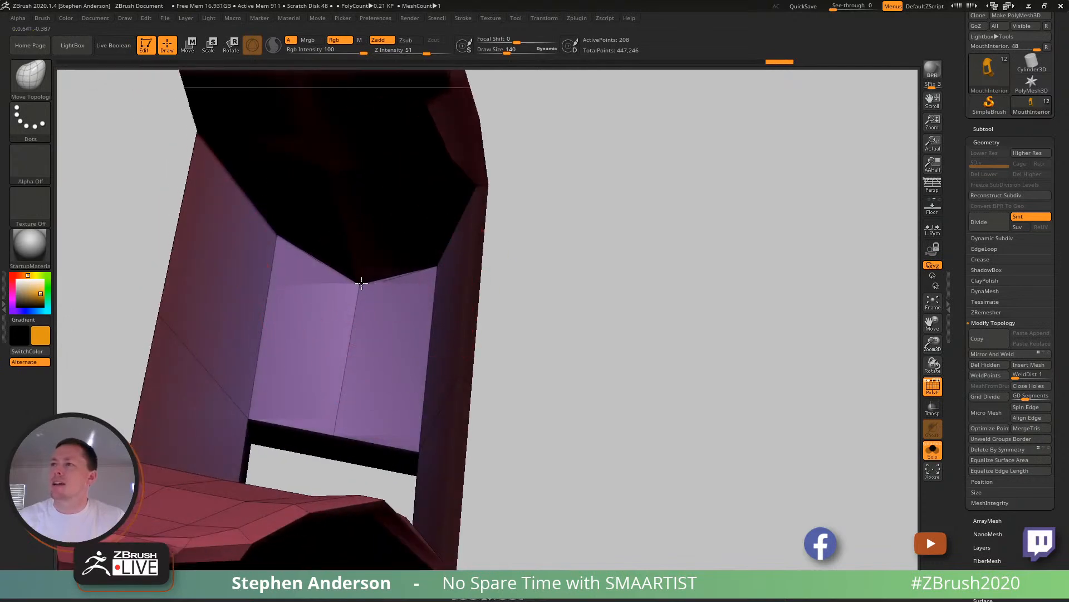
{"action": "mouse_move", "coordinate": [359, 265]}
{"action": "left_mouse_down"}
{"action": "mouse_move", "coordinate": [366, 336]}
{"action": "mouse_move", "coordinate": [352, 243]}
{"action": "mouse_move", "coordinate": [358, 277]}
{"action": "left_mouse_up"}
{"action": "mouse_move", "coordinate": [358, 277]}
{"action": "right_mouse_down"}
{"action": "mouse_move", "coordinate": [323, 278]}
{"action": "mouse_move", "coordinate": [364, 259]}
{"action": "mouse_move", "coordinate": [368, 303]}
{"action": "right_mouse_up"}
- Switch the ZModeler edge action to Stitch and stitch the gap between the palate edge and the back wall
{"action": "key", "text": "b"}
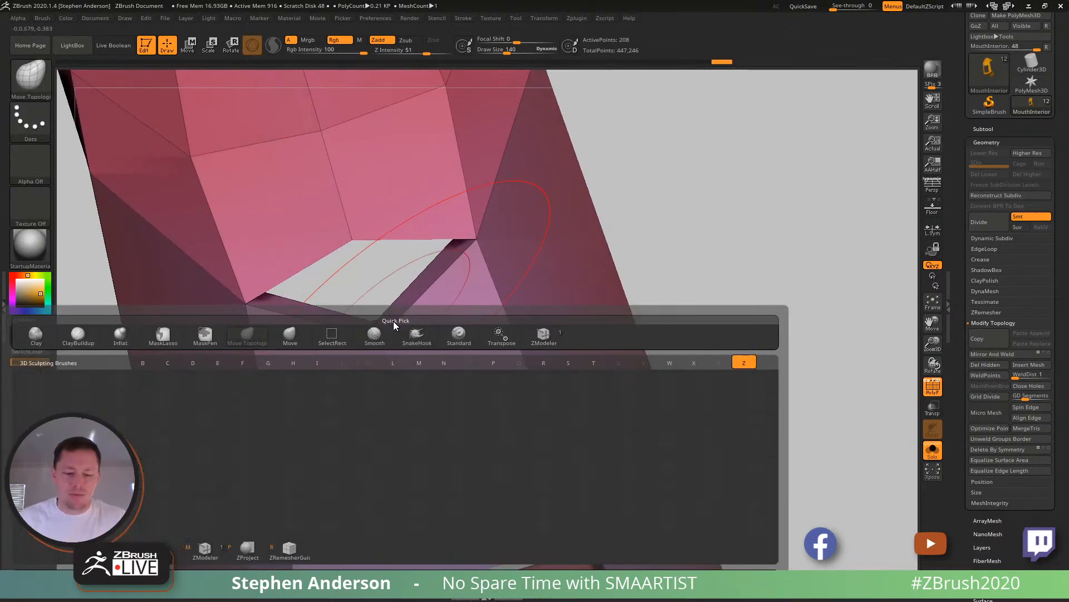
{"action": "key", "text": "z"}
{"action": "key", "text": "m"}
{"action": "right_click_drag", "start_coordinate": [417, 301], "coordinate": [409, 223]}
{"action": "left_click", "coordinate": [394, 299]}
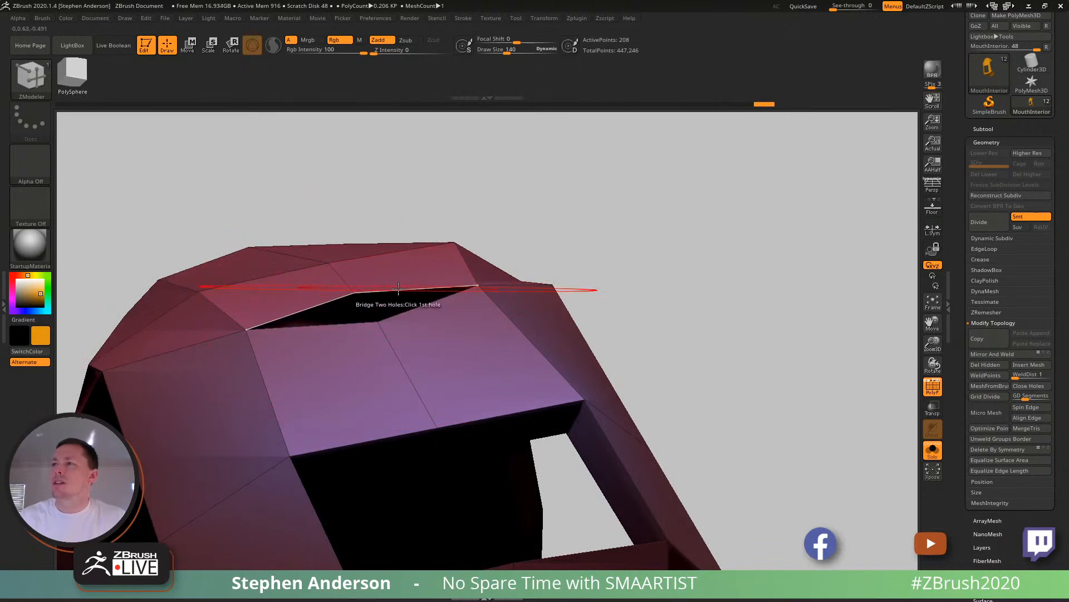
{"action": "key", "text": "space"}
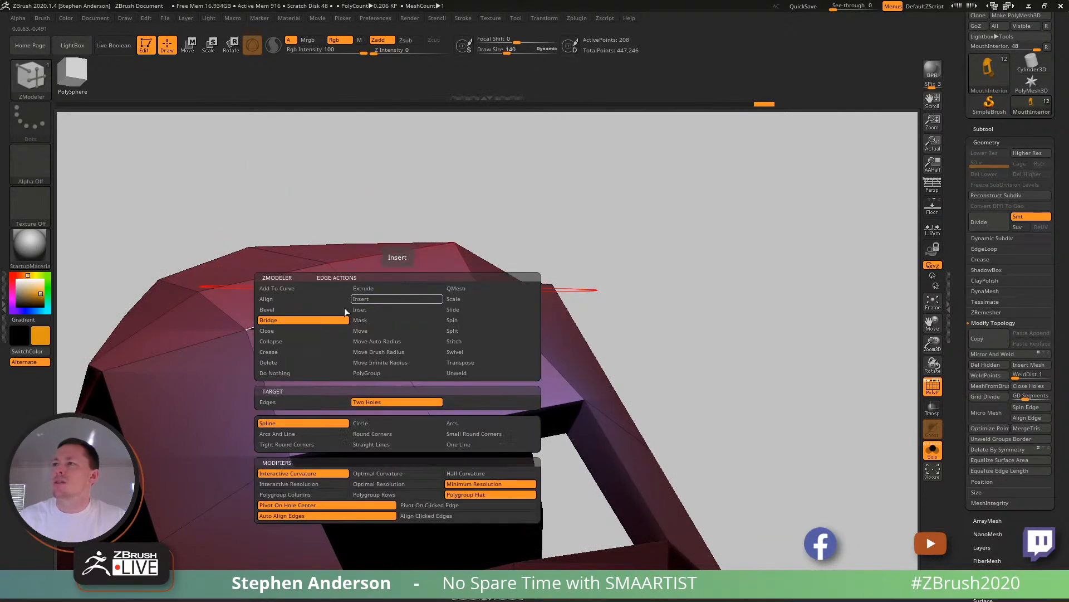
{"action": "left_click", "coordinate": [464, 340]}
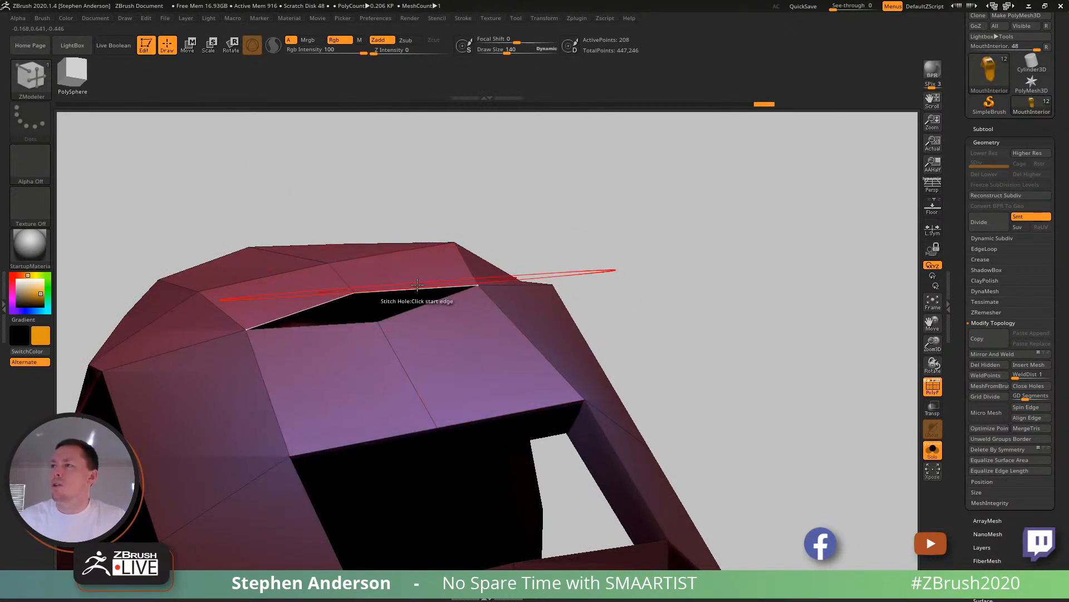
{"action": "left_click", "coordinate": [432, 309]}
{"action": "mouse_move", "coordinate": [444, 327]}
{"action": "right_mouse_down"}
{"action": "mouse_move", "coordinate": [499, 291]}
{"action": "mouse_move", "coordinate": [529, 189]}
{"action": "mouse_move", "coordinate": [378, 313]}
{"action": "mouse_move", "coordinate": [427, 323]}
{"action": "right_mouse_up"}
- Stitch the remaining open points where the inner side of the back wall meets the palate
{"action": "key", "text": "space"}
{"action": "left_click", "coordinate": [656, 337]}
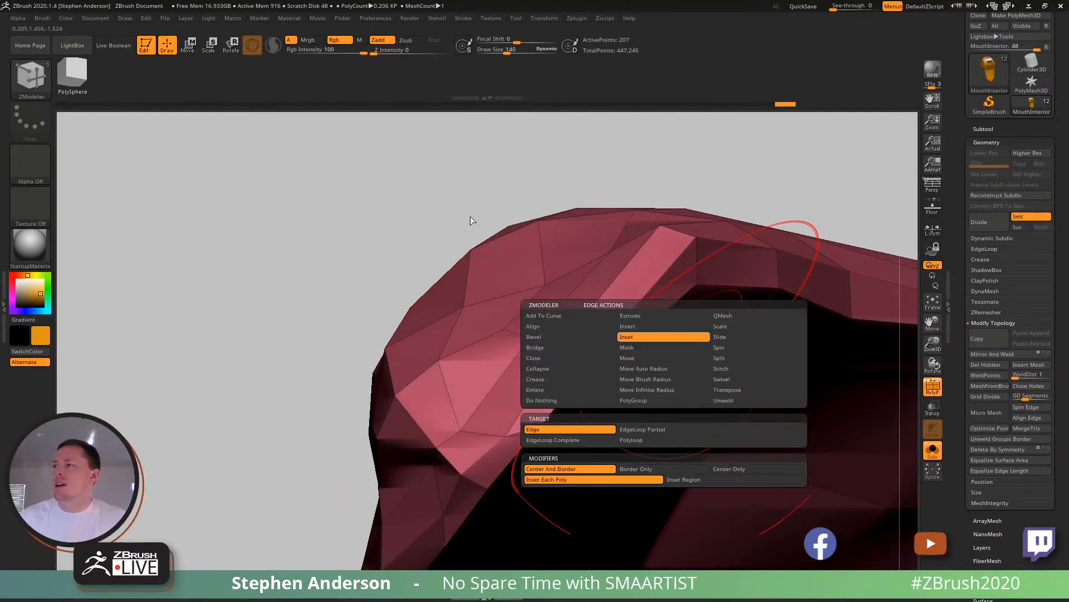
{"action": "right_click_drag", "start_coordinate": [778, 304], "coordinate": [580, 297], "text": "alt"}
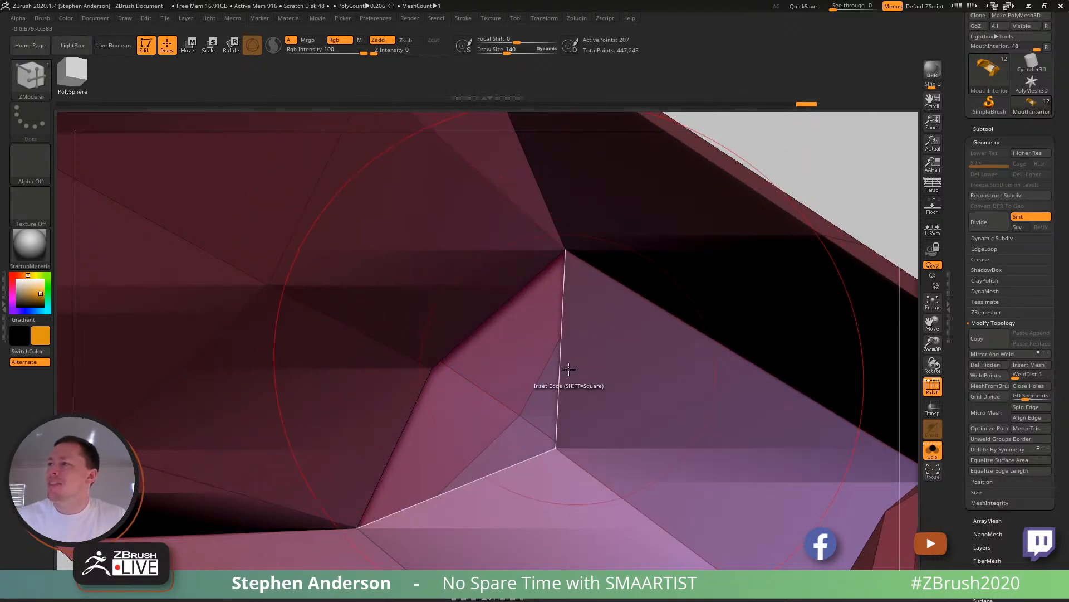
{"action": "key", "text": "space"}
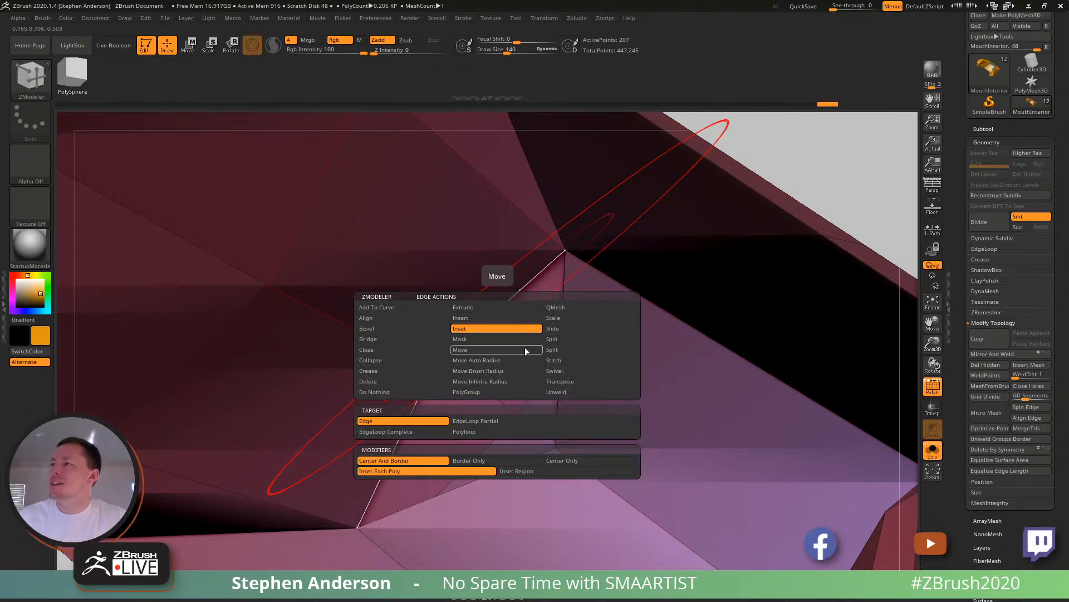
{"action": "left_click", "coordinate": [564, 349]}
{"action": "left_click", "coordinate": [571, 360]}
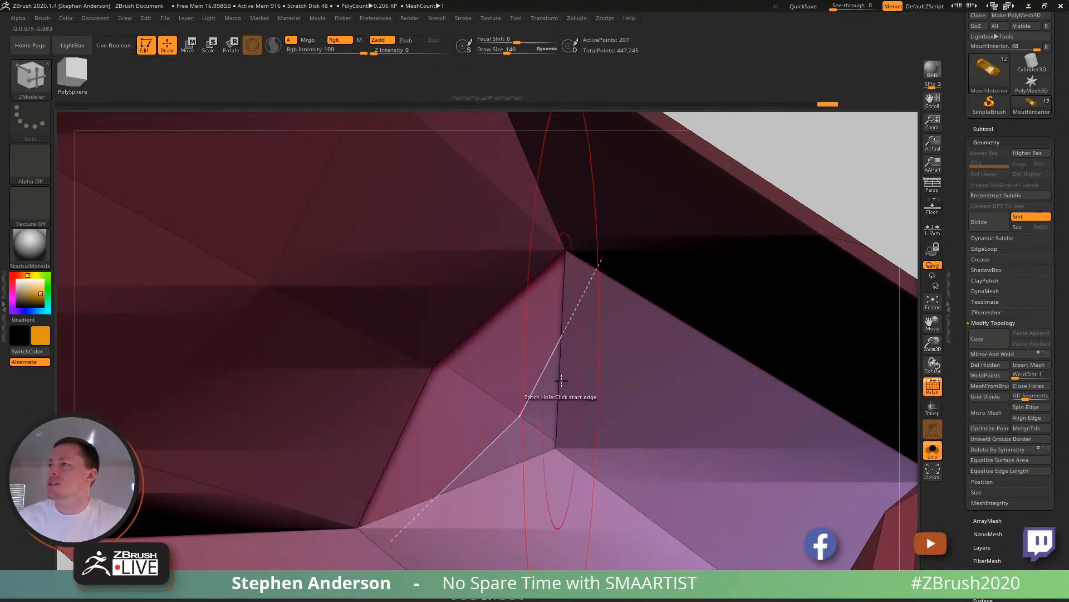
{"action": "left_click", "coordinate": [479, 326]}
{"action": "right_click_drag", "start_coordinate": [571, 405], "coordinate": [490, 358], "text": "ctrl"}
- Smooth the polygons around the join between the upper mouth piece and the back wall
{"action": "key", "text": "shift"}
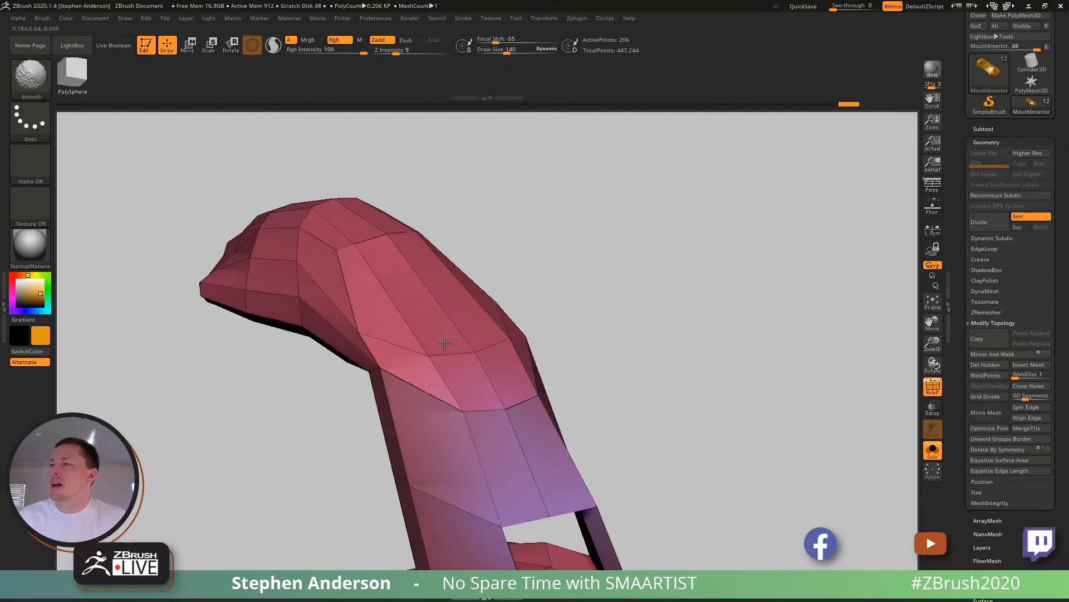
{"action": "mouse_move", "coordinate": [434, 362]}
{"action": "right_mouse_down"}
{"action": "mouse_move", "coordinate": [499, 303]}
{"action": "mouse_move", "coordinate": [430, 434]}
{"action": "right_mouse_up"}
{"action": "key", "text": "shift"}
{"action": "left_click_drag", "start_coordinate": [430, 434], "coordinate": [404, 386], "text": "shift"}
- Reshape the upper back of the mouth interior with the Move brush into a more even curve
{"action": "key", "text": "b"}
{"action": "key", "text": "m"}
{"action": "key", "text": "v"}
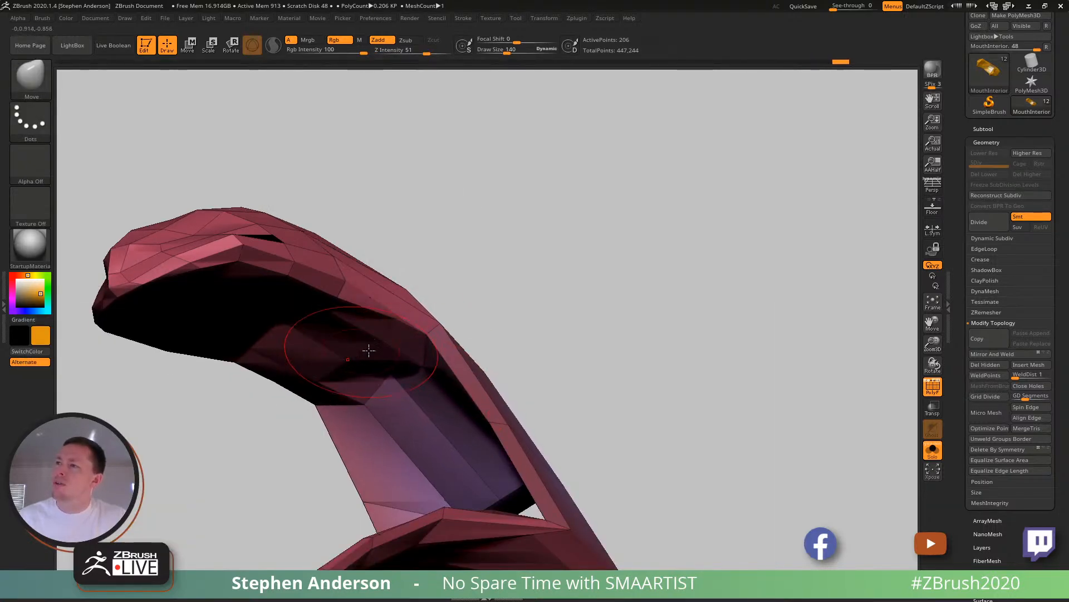
{"action": "mouse_move", "coordinate": [415, 351]}
{"action": "right_mouse_down"}
{"action": "mouse_move", "coordinate": [375, 365]}
{"action": "mouse_move", "coordinate": [397, 372]}
{"action": "mouse_move", "coordinate": [396, 389]}
{"action": "mouse_move", "coordinate": [376, 388]}
{"action": "right_mouse_up"}
{"action": "key", "text": "shift"}
{"action": "left_click_drag", "start_coordinate": [511, 386], "coordinate": [505, 336]}
{"action": "mouse_move", "coordinate": [529, 345]}
{"action": "right_mouse_down"}
{"action": "mouse_move", "coordinate": [490, 354]}
{"action": "mouse_move", "coordinate": [551, 370]}
{"action": "mouse_move", "coordinate": [574, 359]}
{"action": "mouse_move", "coordinate": [611, 301]}
{"action": "mouse_move", "coordinate": [544, 310]}
{"action": "mouse_move", "coordinate": [633, 351]}
{"action": "mouse_move", "coordinate": [592, 383]}
{"action": "right_mouse_up"}
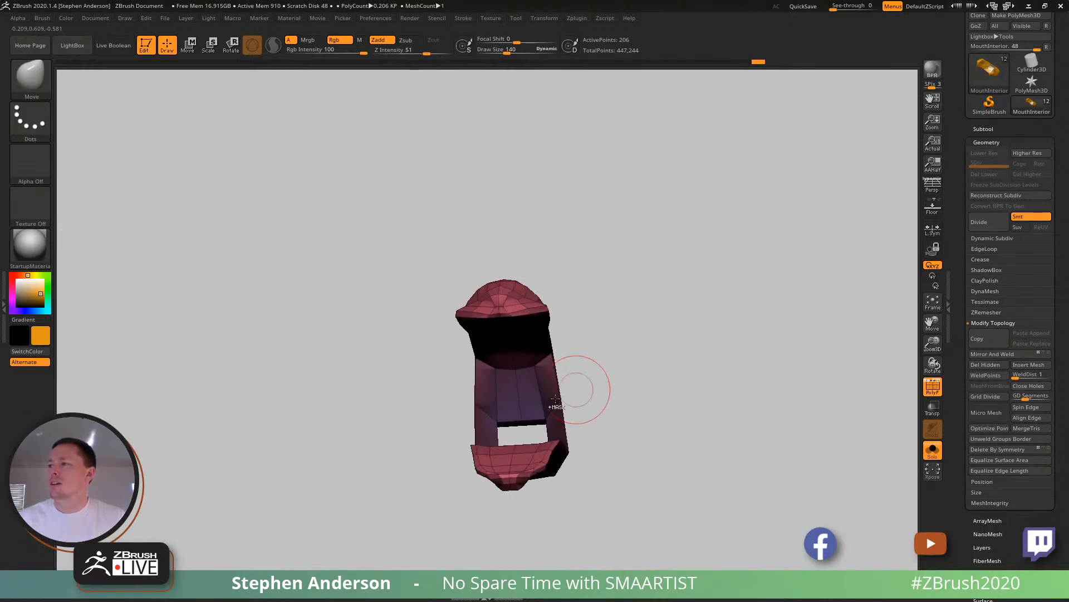
{"action": "right_click_drag", "start_coordinate": [524, 403], "coordinate": [462, 362]}
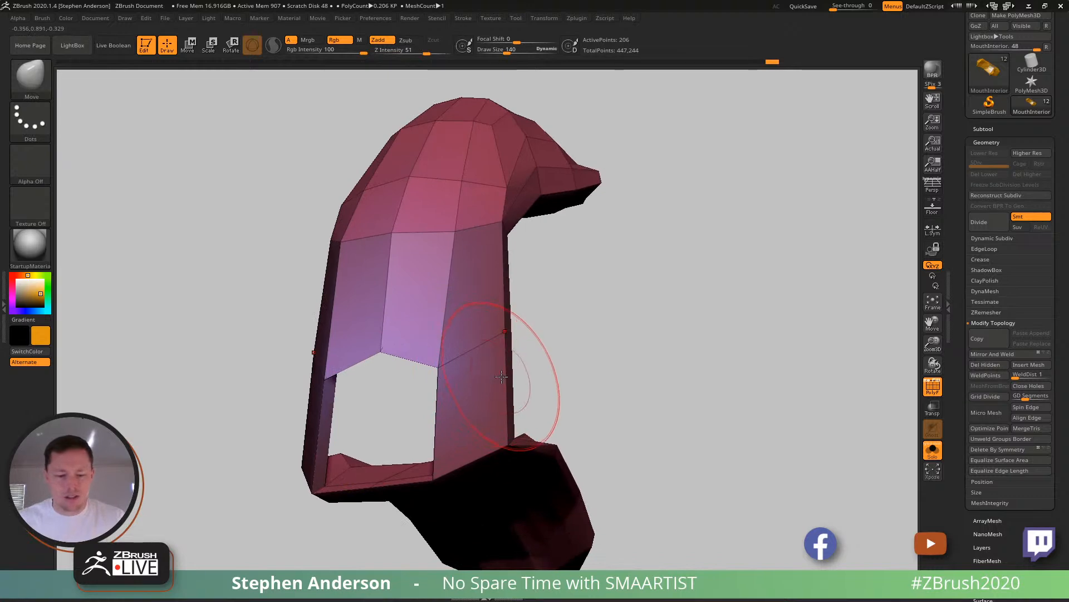
- Insert an edge loop around the lower part of the side struts with ZModeler's Insert edge action
{"action": "key", "text": "b"}
{"action": "key", "text": "z"}
{"action": "key", "text": "m"}
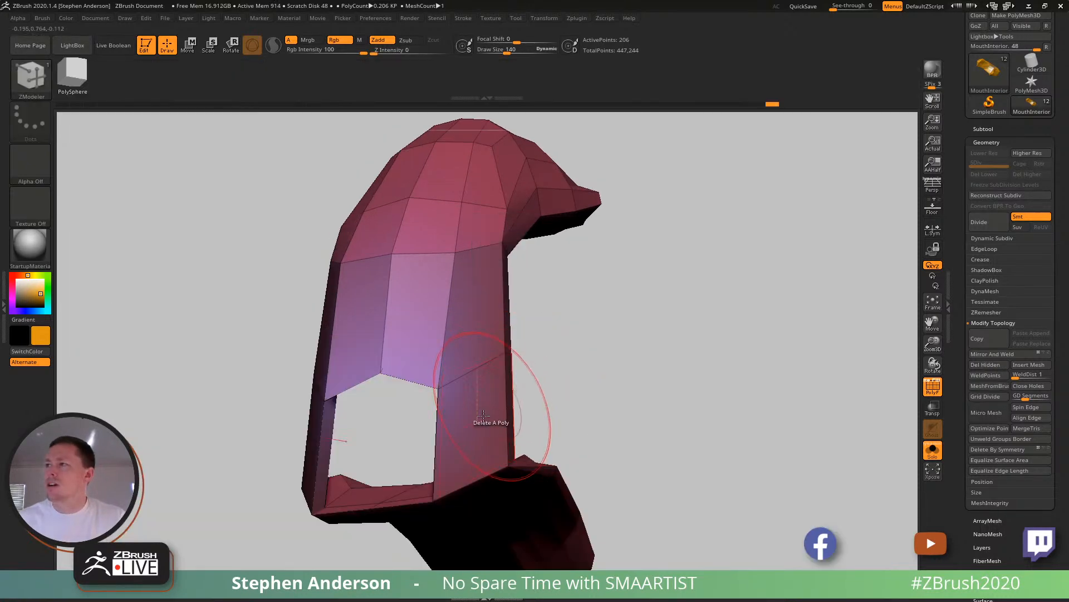
{"action": "key", "text": "space"}
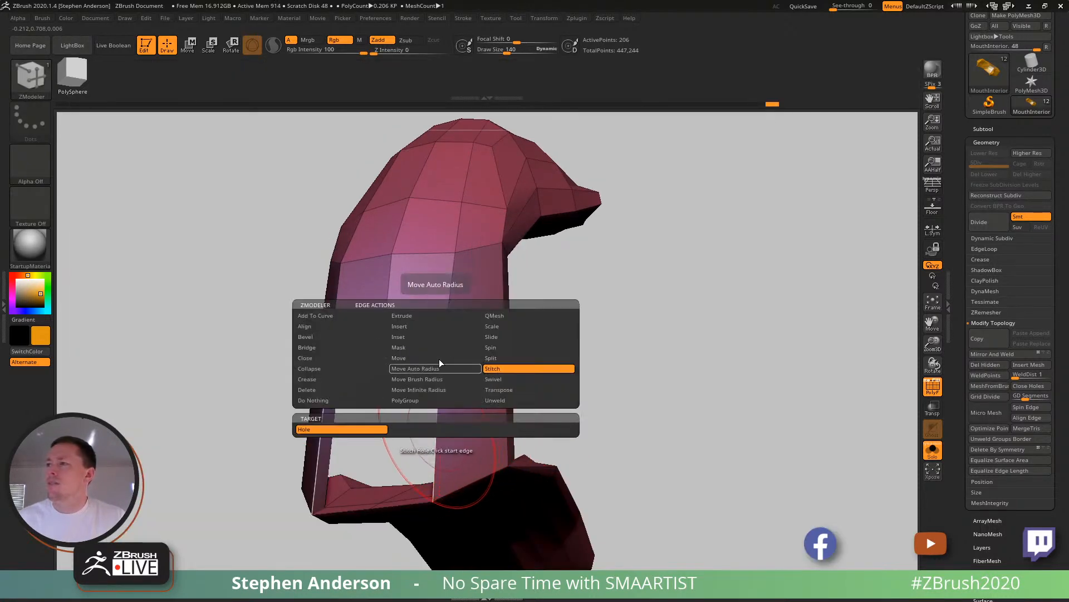
{"action": "left_click", "coordinate": [409, 326]}
{"action": "left_click", "coordinate": [438, 441]}
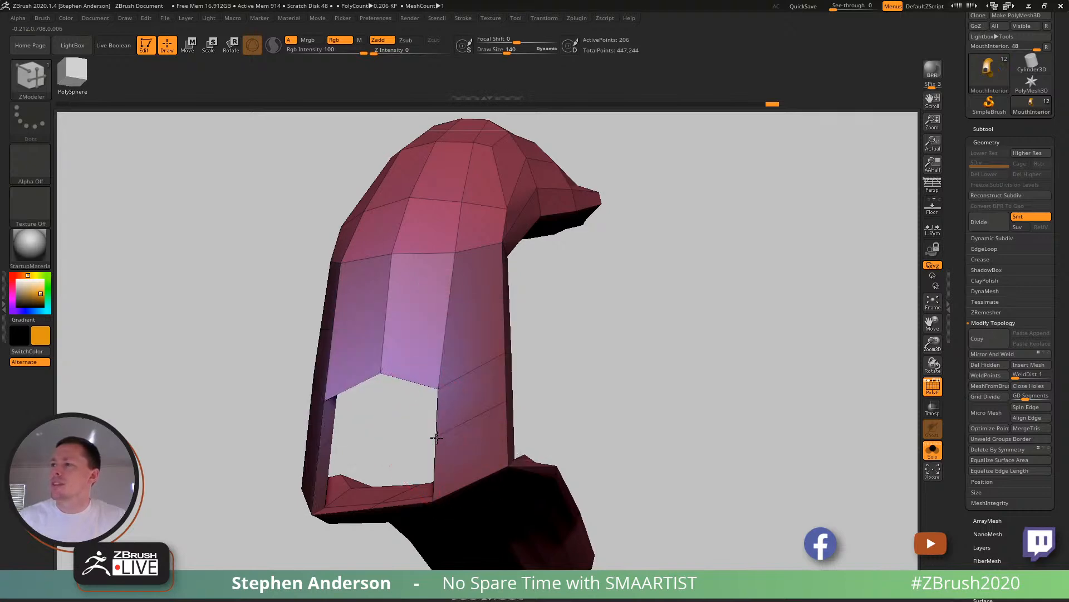
- Reshape the side walls with the Move brush at draw size 175 and fit the mouth interior inside the full head
{"action": "key", "text": "b"}
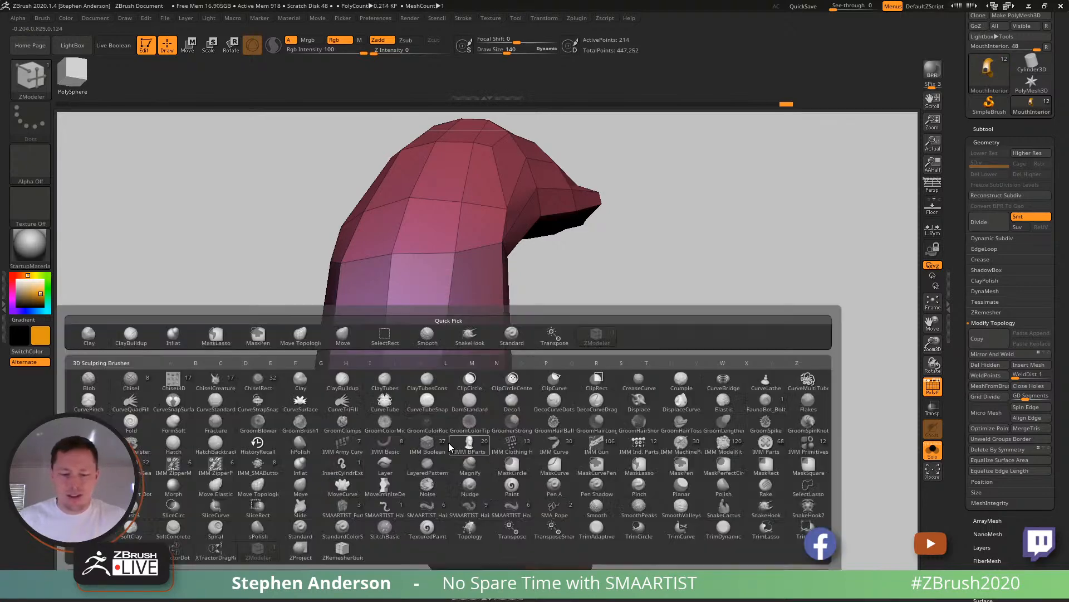
{"action": "key", "text": "m"}
{"action": "key", "text": "v"}
{"action": "key", "text": "s"}
{"action": "mouse_move", "coordinate": [444, 412]}
{"action": "left_mouse_down"}
{"action": "mouse_move", "coordinate": [529, 421]}
{"action": "mouse_move", "coordinate": [448, 419]}
{"action": "mouse_move", "coordinate": [468, 418]}
{"action": "left_mouse_up"}
{"action": "mouse_move", "coordinate": [338, 434]}
{"action": "left_mouse_down"}
{"action": "mouse_move", "coordinate": [423, 440]}
{"action": "mouse_move", "coordinate": [374, 425]}
{"action": "mouse_move", "coordinate": [385, 425]}
{"action": "mouse_move", "coordinate": [383, 451]}
{"action": "mouse_move", "coordinate": [495, 422]}
{"action": "left_mouse_up"}
{"action": "key", "text": "s"}
{"action": "right_click_drag", "start_coordinate": [479, 415], "coordinate": [458, 368], "text": "ctrl"}
{"action": "left_click", "coordinate": [932, 450]}
{"action": "right_click_drag", "start_coordinate": [409, 394], "coordinate": [445, 447], "text": "ctrl"}
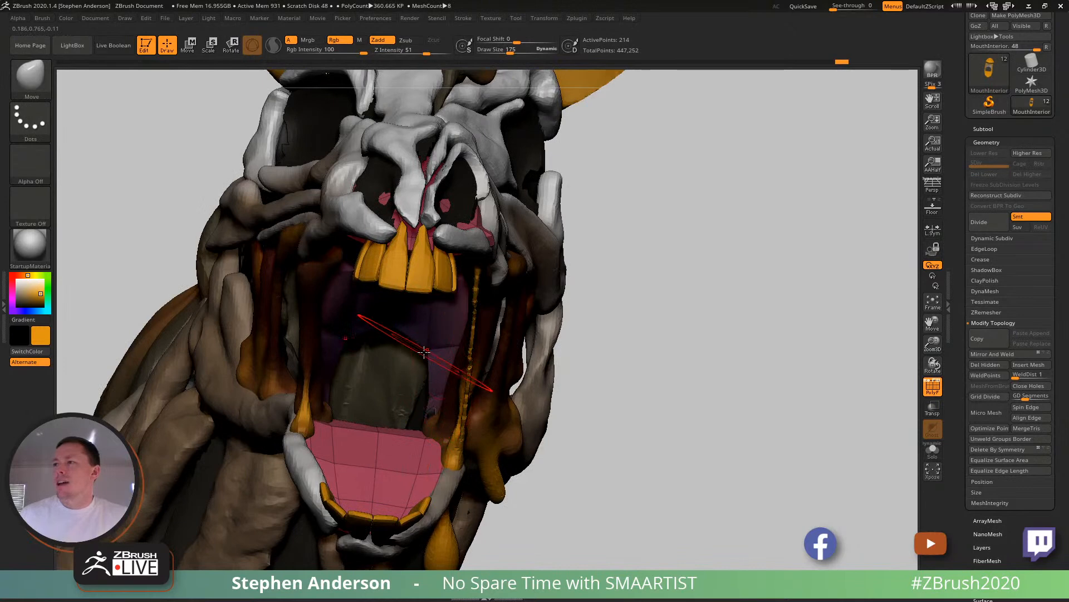
{"action": "mouse_move", "coordinate": [426, 352]}
{"action": "right_mouse_down"}
{"action": "mouse_move", "coordinate": [417, 376]}
{"action": "mouse_move", "coordinate": [384, 384]}
{"action": "mouse_move", "coordinate": [410, 362]}
{"action": "right_mouse_up"}
- Make the Cheeks1 subtool active from its hanging drip below the jaw
{"action": "mouse_move", "coordinate": [371, 440]}
{"action": "right_mouse_down", "text": "ctrl"}
{"action": "mouse_move", "coordinate": [351, 399]}
{"action": "mouse_move", "coordinate": [357, 312]}
{"action": "mouse_move", "coordinate": [473, 315]}
{"action": "mouse_move", "coordinate": [520, 329]}
{"action": "mouse_move", "coordinate": [543, 387]}
{"action": "mouse_move", "coordinate": [568, 368]}
{"action": "mouse_move", "coordinate": [581, 374]}
{"action": "right_mouse_up", "text": "ctrl"}
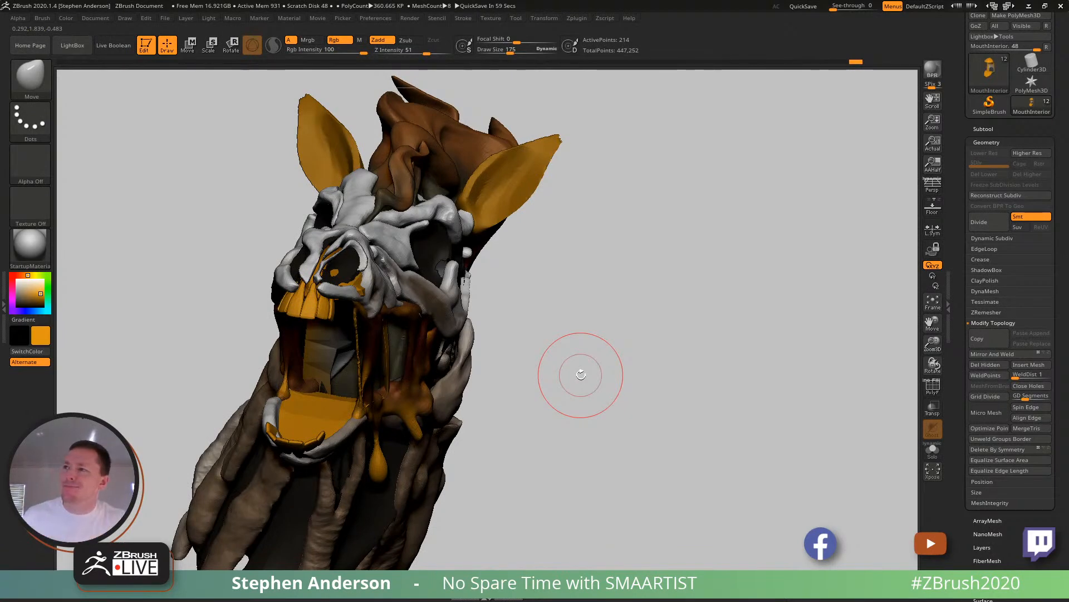
{"action": "mouse_move", "coordinate": [581, 374]}
{"action": "right_mouse_down"}
{"action": "mouse_move", "coordinate": [358, 287]}
{"action": "mouse_move", "coordinate": [336, 217]}
{"action": "mouse_move", "coordinate": [353, 186]}
{"action": "mouse_move", "coordinate": [339, 307]}
{"action": "mouse_move", "coordinate": [424, 311]}
{"action": "right_mouse_up"}
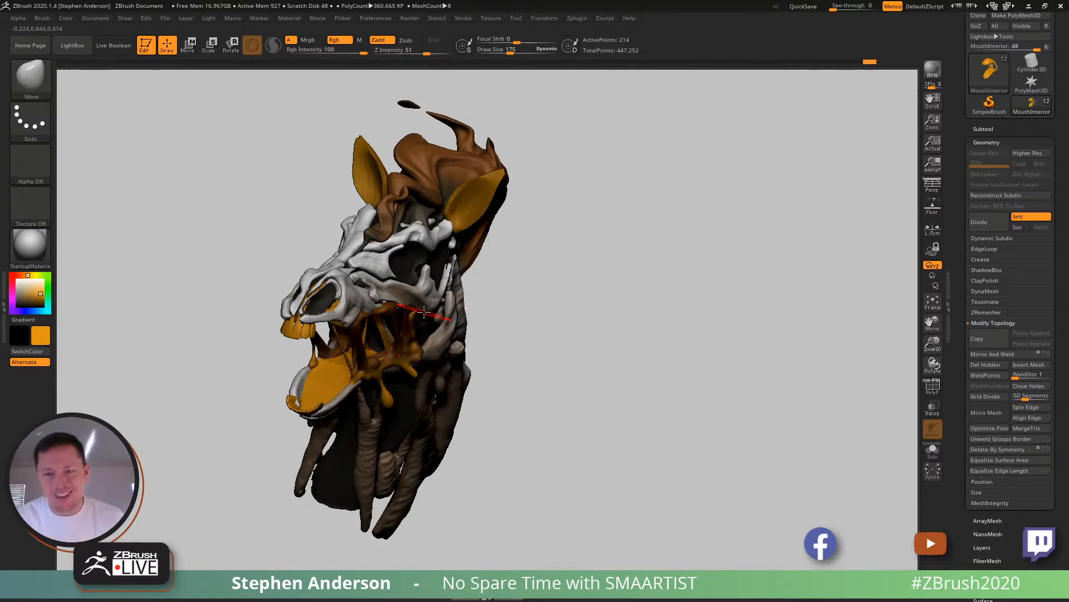
{"action": "right_click_drag", "start_coordinate": [549, 334], "coordinate": [529, 479]}
{"action": "left_click", "coordinate": [446, 446], "text": "alt"}
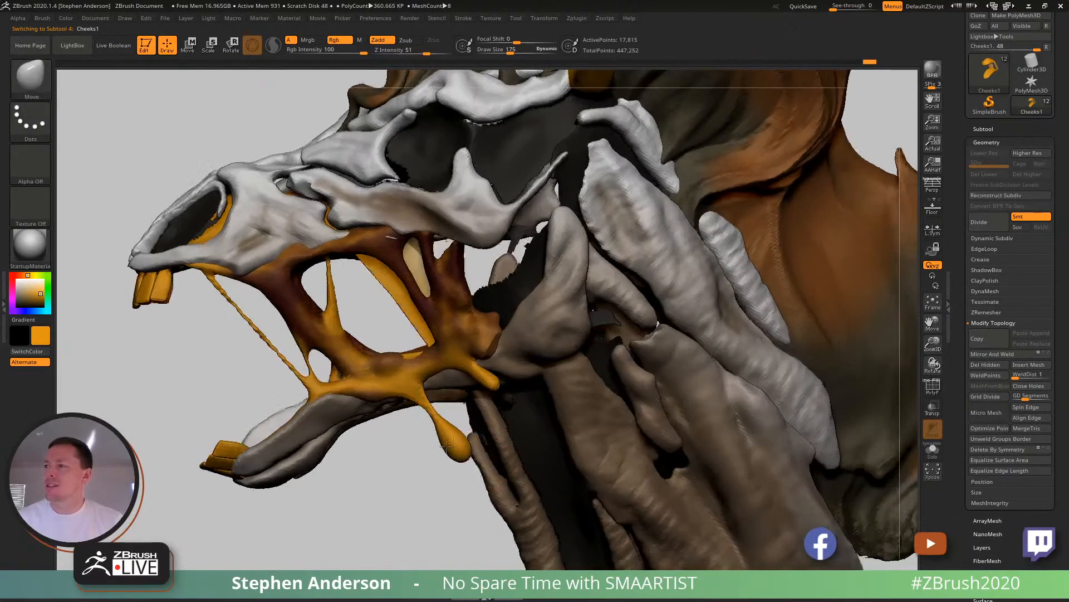
- Slim the hanging drip below the jaw with the Smooth brush at draw size 114 and Z Intensity 100
{"action": "key", "text": "shift"}
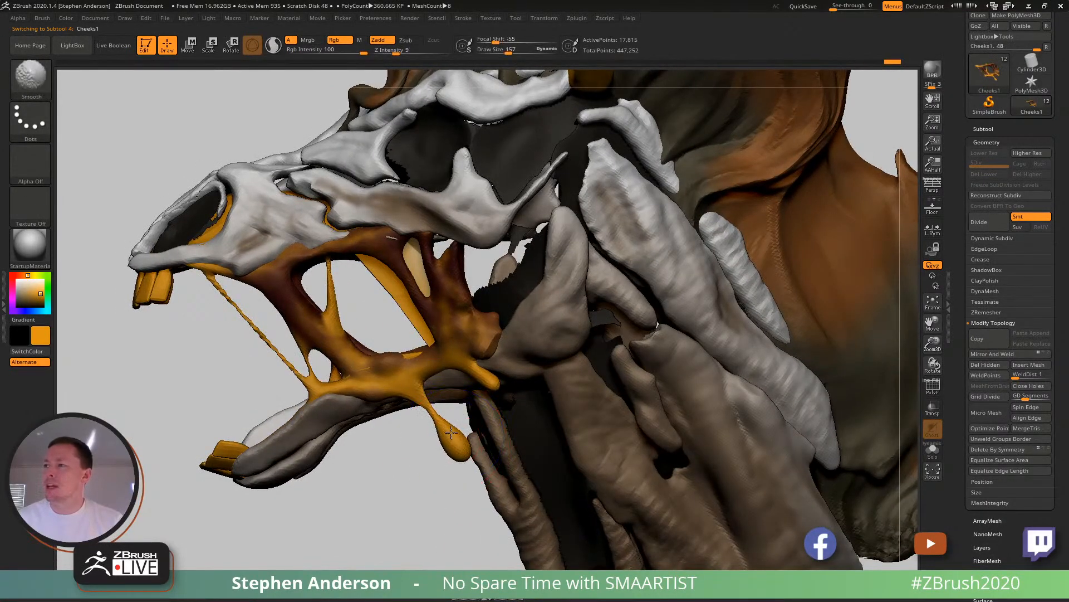
{"action": "mouse_move", "coordinate": [453, 433]}
{"action": "left_mouse_down", "text": "shift"}
{"action": "mouse_move", "coordinate": [439, 436]}
{"action": "mouse_move", "coordinate": [448, 435]}
{"action": "left_mouse_up", "text": "shift"}
{"action": "key", "text": "s"}
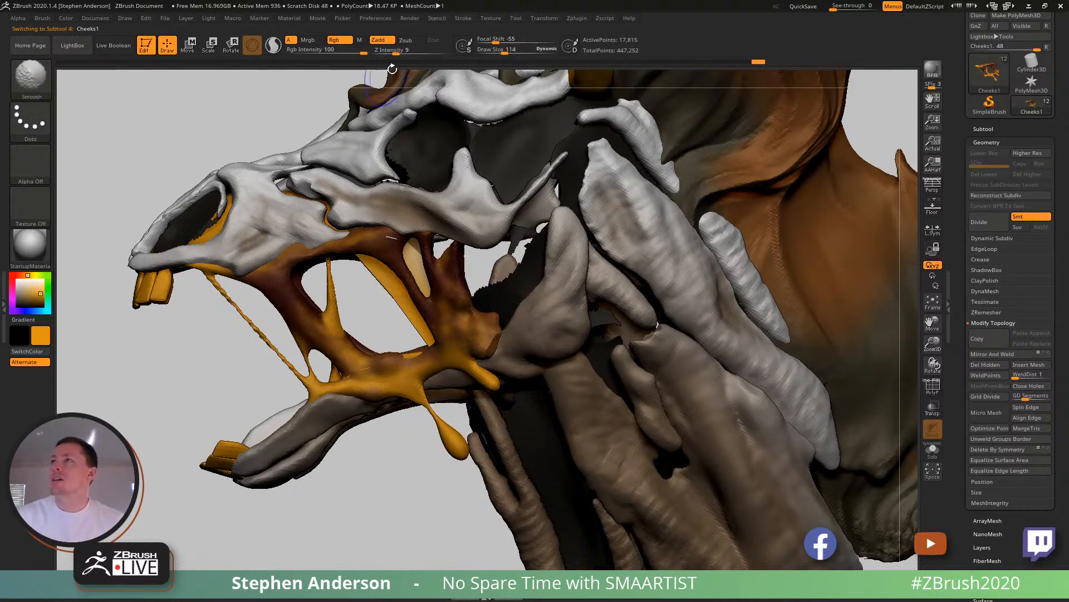
{"action": "left_click_drag", "start_coordinate": [397, 52], "coordinate": [409, 54]}
{"action": "mouse_move", "coordinate": [453, 438]}
{"action": "left_mouse_down", "text": "shift"}
{"action": "mouse_move", "coordinate": [457, 427]}
{"action": "mouse_move", "coordinate": [451, 434]}
{"action": "mouse_move", "coordinate": [434, 421]}
{"action": "left_mouse_up", "text": "shift"}
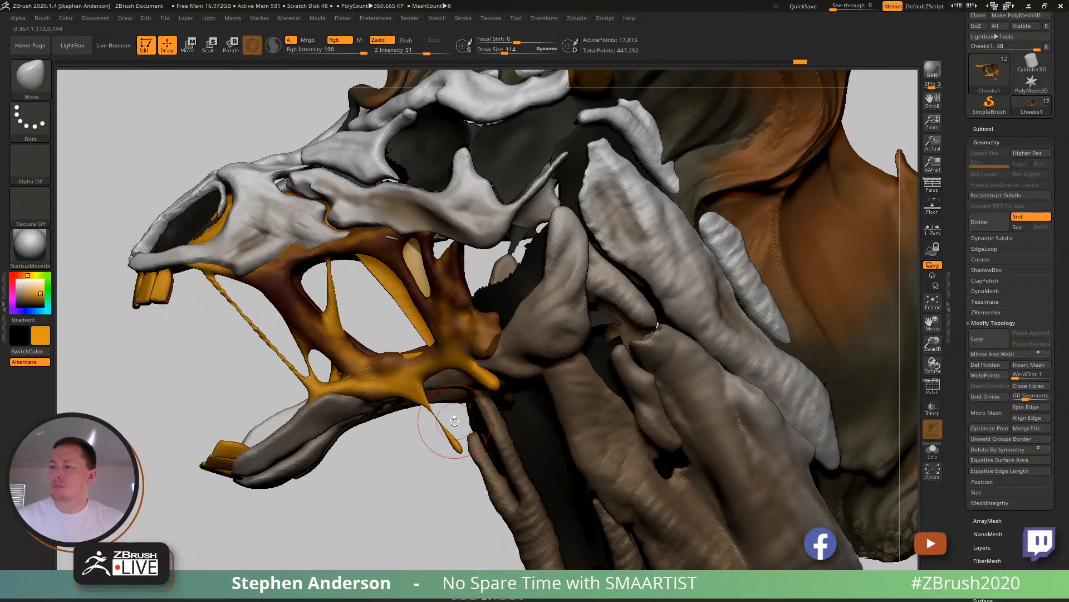
- Swell the thinned drip slightly into a rounded tip with the Inflat brush at Z Intensity 17
{"action": "key", "text": "b"}
{"action": "key", "text": "n"}
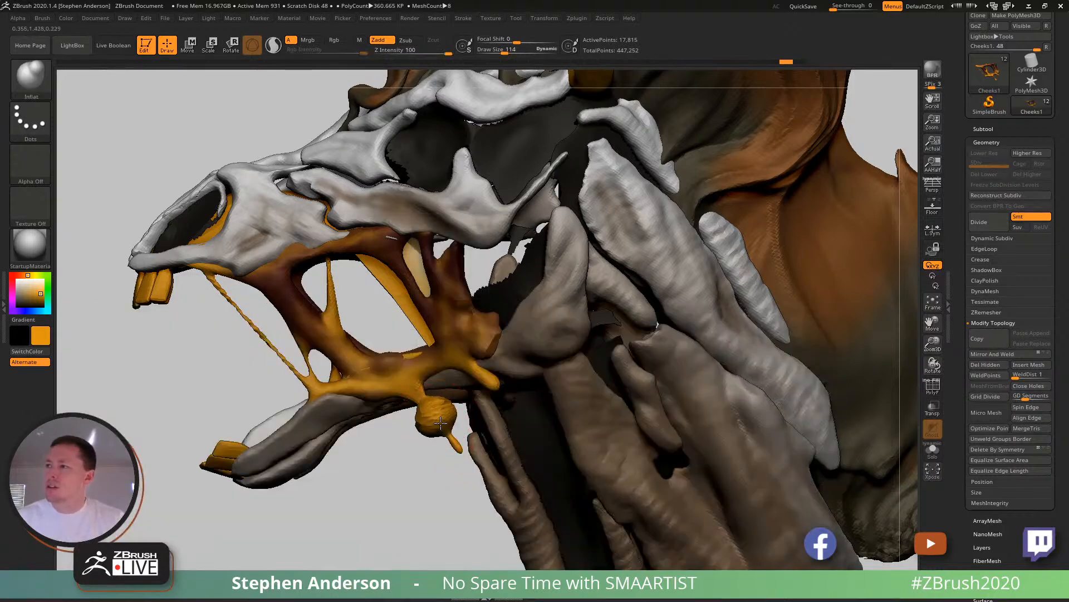
{"action": "key", "text": "ctrl+z"}
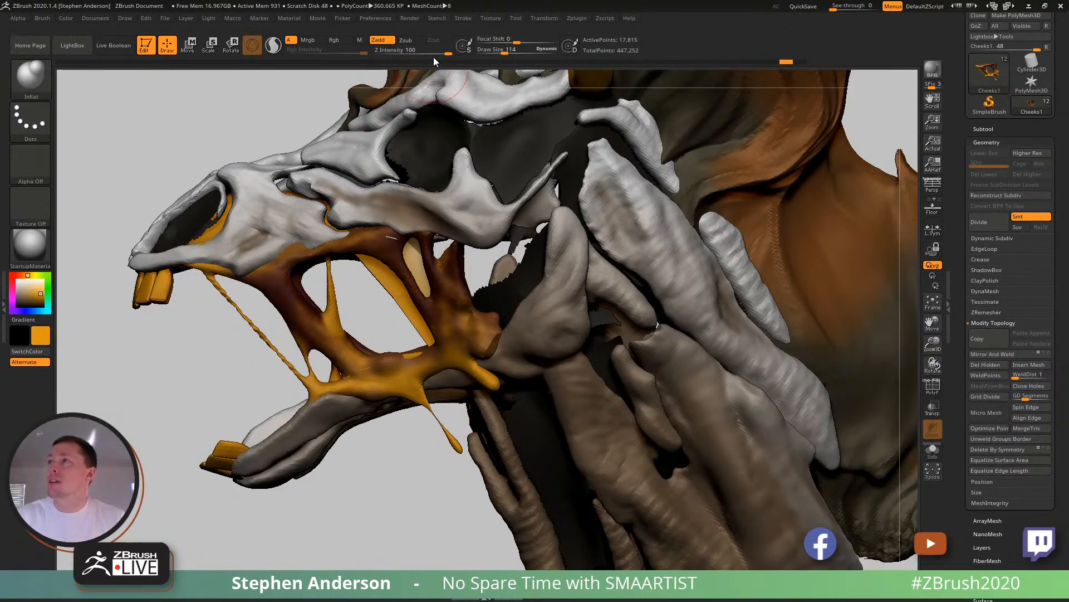
{"action": "left_click_drag", "start_coordinate": [408, 52], "coordinate": [404, 52]}
{"action": "mouse_move", "coordinate": [433, 417]}
{"action": "left_mouse_down"}
{"action": "mouse_move", "coordinate": [444, 437]}
{"action": "mouse_move", "coordinate": [436, 426]}
{"action": "left_mouse_up"}
{"action": "left_click_drag", "start_coordinate": [426, 411], "coordinate": [438, 428], "text": "shift"}
{"action": "mouse_move", "coordinate": [435, 416]}
{"action": "left_mouse_down", "text": "shift"}
{"action": "mouse_move", "coordinate": [426, 428]}
{"action": "mouse_move", "coordinate": [449, 441]}
{"action": "left_mouse_up", "text": "shift"}
{"action": "mouse_move", "coordinate": [463, 423]}
{"action": "right_mouse_down", "text": "ctrl"}
{"action": "mouse_move", "coordinate": [460, 360]}
{"action": "mouse_move", "coordinate": [494, 348]}
{"action": "mouse_move", "coordinate": [495, 406]}
{"action": "right_mouse_up", "text": "ctrl"}
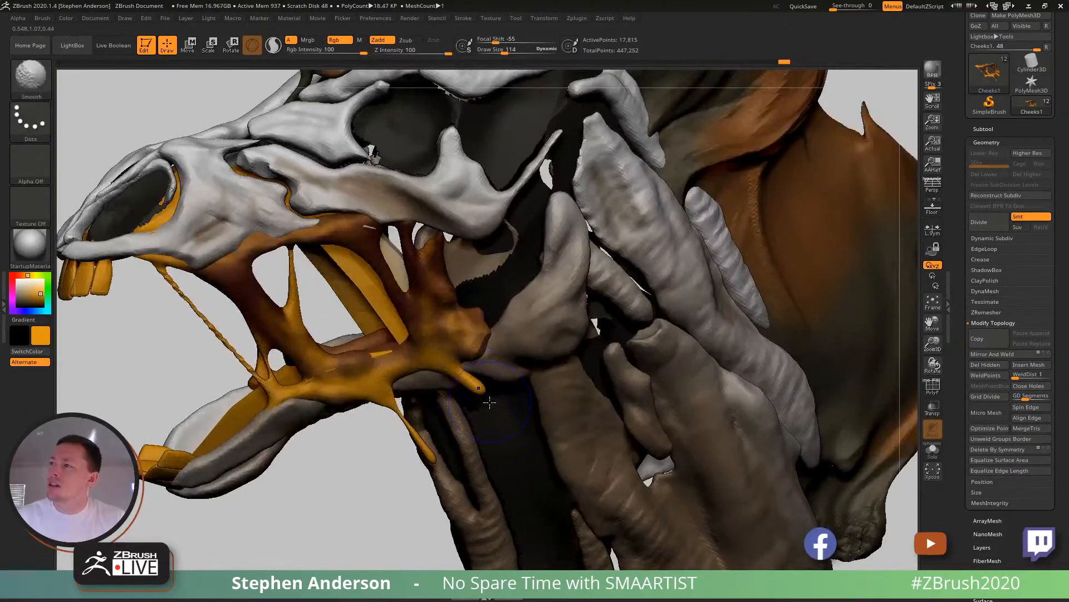
- Thicken the thin front strand between the snout and lower jaw with the Inflat brush at draw size 195
{"action": "mouse_move", "coordinate": [511, 370]}
{"action": "right_mouse_down", "text": "ctrl"}
{"action": "mouse_move", "coordinate": [506, 317]}
{"action": "mouse_move", "coordinate": [523, 339]}
{"action": "mouse_move", "coordinate": [488, 361]}
{"action": "mouse_move", "coordinate": [471, 348]}
{"action": "mouse_move", "coordinate": [490, 335]}
{"action": "mouse_move", "coordinate": [437, 341]}
{"action": "mouse_move", "coordinate": [420, 417]}
{"action": "right_mouse_up", "text": "ctrl"}
{"action": "key", "text": "s"}
{"action": "left_click_drag", "start_coordinate": [320, 322], "coordinate": [420, 412]}
{"action": "key", "text": "ctrl+z"}
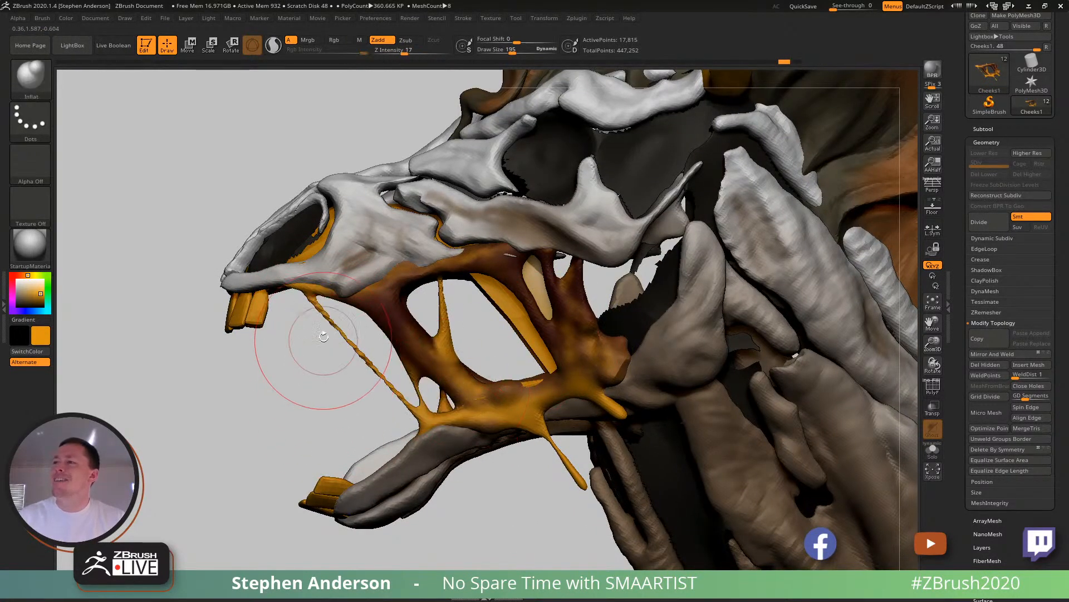
{"action": "left_click_drag", "start_coordinate": [320, 311], "coordinate": [340, 328]}
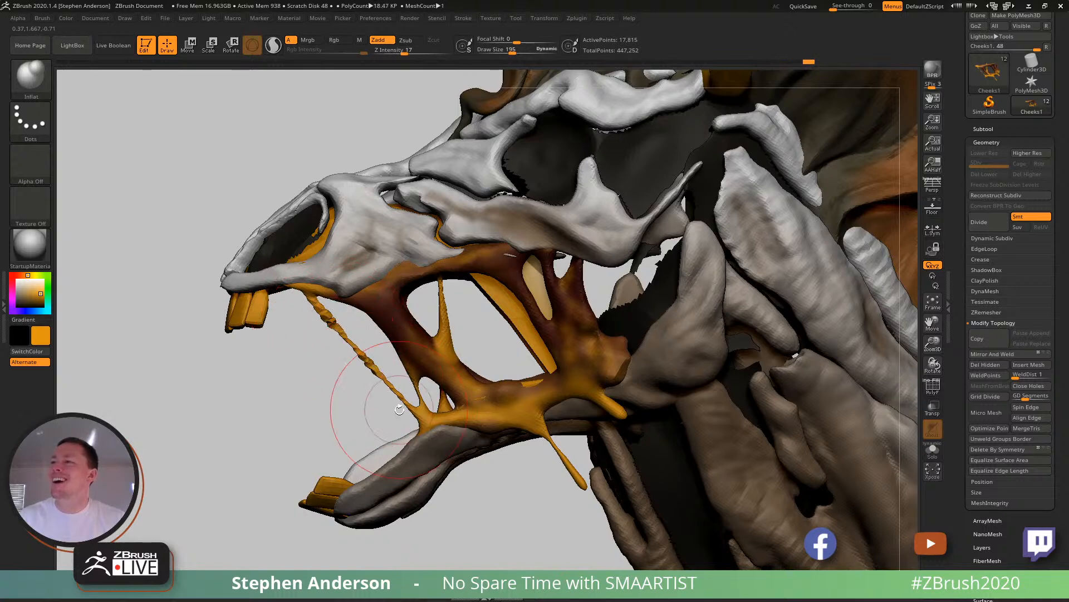
{"action": "mouse_move", "coordinate": [359, 429]}
{"action": "left_mouse_down"}
{"action": "mouse_move", "coordinate": [410, 393]}
{"action": "mouse_move", "coordinate": [374, 426]}
{"action": "mouse_move", "coordinate": [451, 332]}
{"action": "mouse_move", "coordinate": [439, 299]}
{"action": "mouse_move", "coordinate": [484, 300]}
{"action": "mouse_move", "coordinate": [549, 280]}
{"action": "mouse_move", "coordinate": [514, 285]}
{"action": "mouse_move", "coordinate": [539, 342]}
{"action": "mouse_move", "coordinate": [514, 379]}
{"action": "mouse_move", "coordinate": [561, 231]}
{"action": "left_mouse_up"}
- Inflate the rear cheek strands near the jaw joint and remesh the cheek flesh with DynaMesh
{"action": "key", "text": "ctrl"}
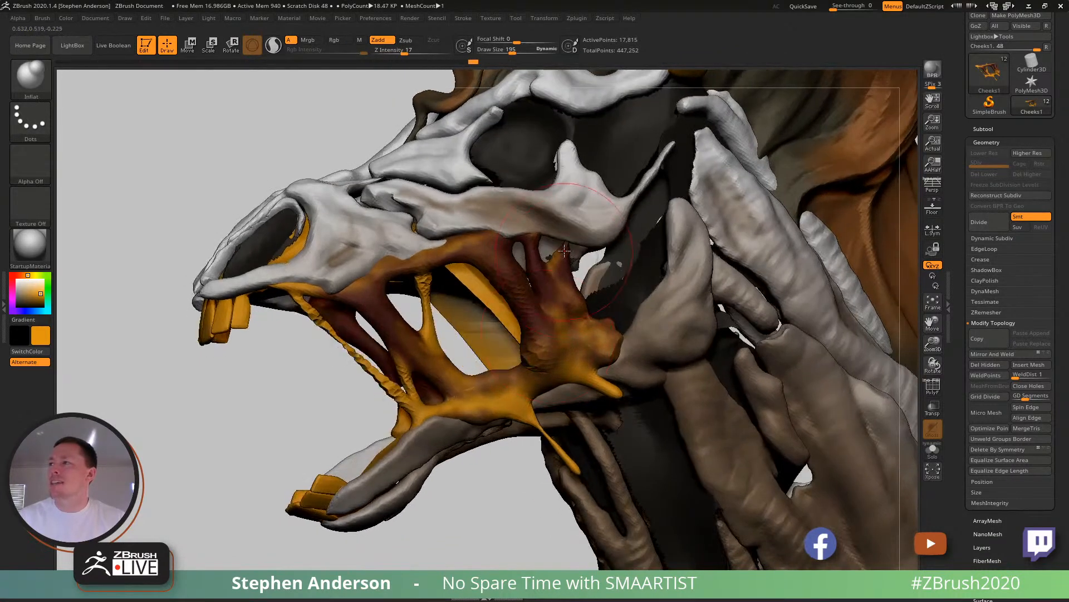
{"action": "right_click_drag", "start_coordinate": [573, 284], "coordinate": [526, 192], "text": "ctrl"}
{"action": "left_click_drag", "start_coordinate": [347, 148], "coordinate": [409, 176], "text": "ctrl"}
{"action": "mouse_move", "coordinate": [510, 321]}
{"action": "right_mouse_down"}
{"action": "mouse_move", "coordinate": [535, 333]}
{"action": "mouse_move", "coordinate": [433, 316]}
{"action": "mouse_move", "coordinate": [433, 375]}
{"action": "right_mouse_up"}
- Fatten the front strand and its lower anchor with Inflat at draw size 99, remesh the cheeks and smooth the strands
{"action": "key", "text": "s"}
{"action": "mouse_move", "coordinate": [417, 339]}
{"action": "left_mouse_down"}
{"action": "mouse_move", "coordinate": [404, 346]}
{"action": "mouse_move", "coordinate": [428, 350]}
{"action": "mouse_move", "coordinate": [461, 382]}
{"action": "left_mouse_up"}
{"action": "left_click_drag", "start_coordinate": [388, 387], "coordinate": [421, 417], "text": "ctrl"}
{"action": "mouse_move", "coordinate": [392, 321]}
{"action": "left_mouse_down", "text": "shift"}
{"action": "mouse_move", "coordinate": [474, 405]}
{"action": "mouse_move", "coordinate": [510, 424]}
{"action": "mouse_move", "coordinate": [512, 414]}
{"action": "left_mouse_up", "text": "shift"}
{"action": "mouse_move", "coordinate": [486, 363]}
{"action": "left_mouse_down"}
{"action": "mouse_move", "coordinate": [492, 415]}
{"action": "mouse_move", "coordinate": [390, 312]}
{"action": "mouse_move", "coordinate": [342, 285]}
{"action": "left_mouse_up"}
{"action": "left_click_drag", "start_coordinate": [456, 371], "coordinate": [348, 281]}
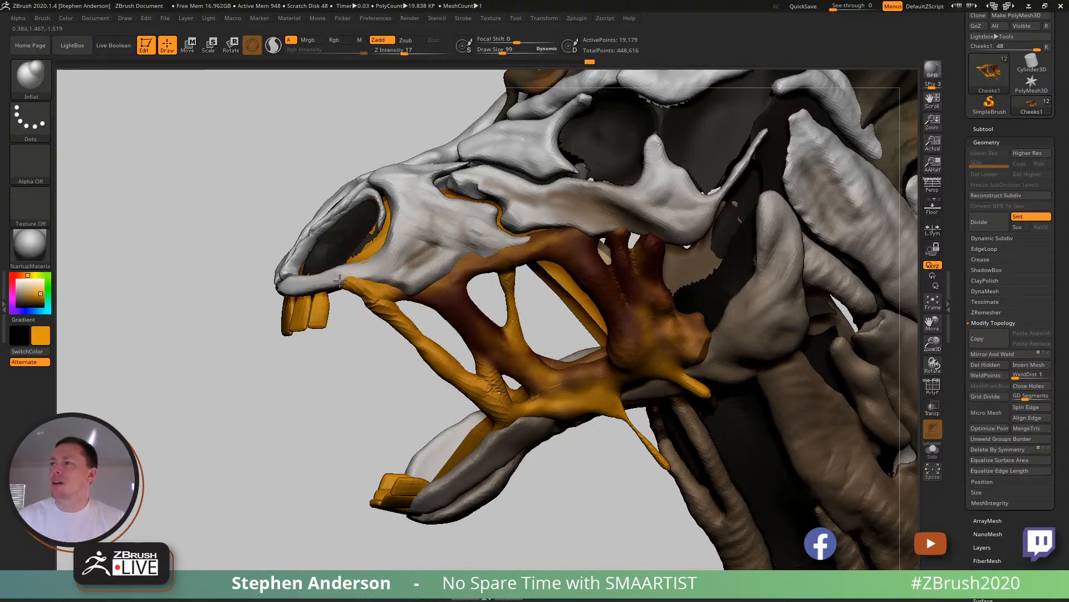
{"action": "left_click_drag", "start_coordinate": [325, 405], "coordinate": [468, 420], "text": "ctrl"}
{"action": "left_click_drag", "start_coordinate": [364, 285], "coordinate": [425, 365], "text": "shift"}
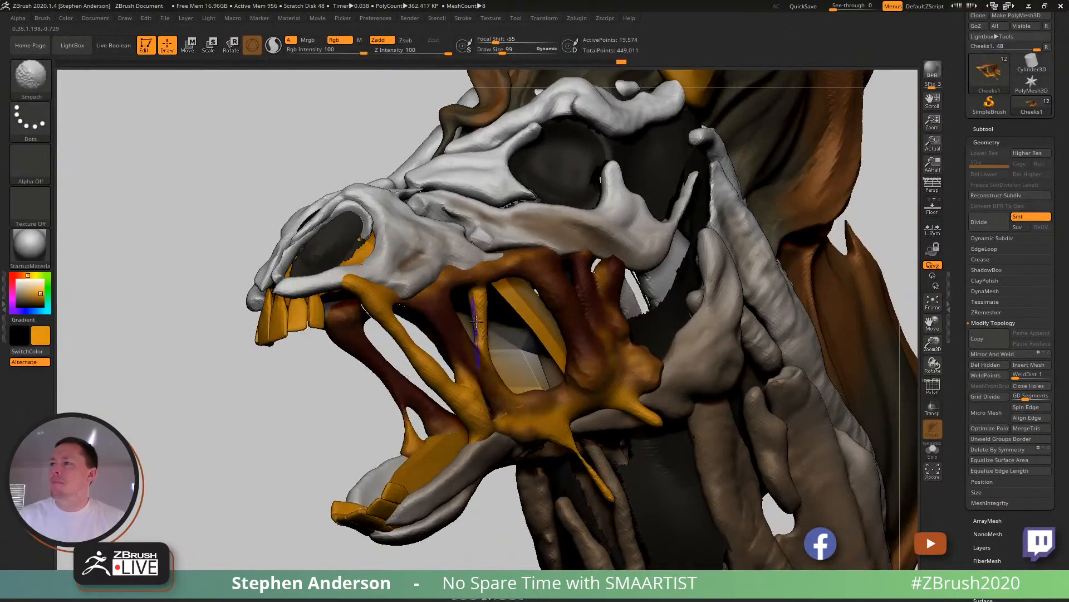
- Reposition the front strand's upper attachment under the snout with the Move brush at draw size 188
{"action": "key", "text": "b"}
{"action": "key", "text": "v"}
{"action": "left_click_drag", "start_coordinate": [309, 384], "coordinate": [384, 393]}
{"action": "key", "text": "s"}
{"action": "left_click_drag", "start_coordinate": [361, 278], "coordinate": [369, 278]}
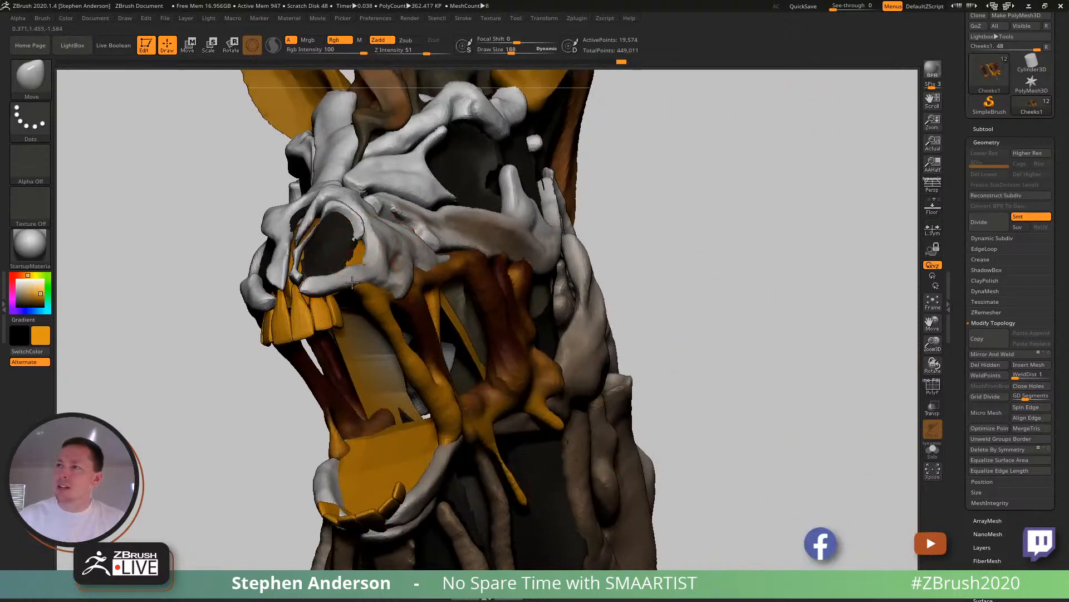
{"action": "right_click_drag", "start_coordinate": [348, 285], "coordinate": [504, 269]}
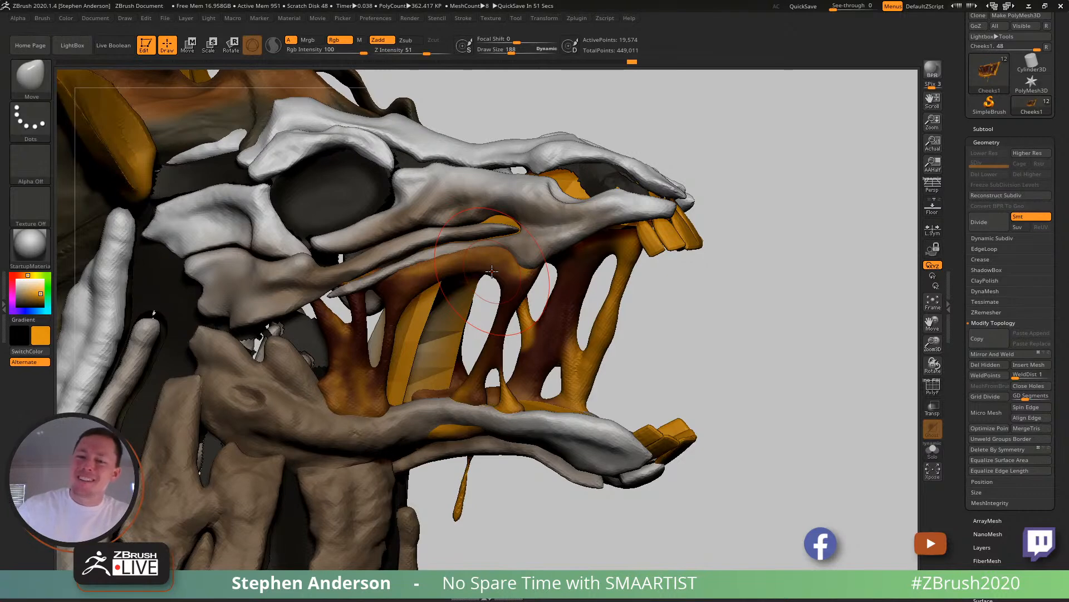
- Reshape the upper cheek flesh and front strands with the Move brush at draw size 114 and smooth their junctions
{"action": "mouse_move", "coordinate": [709, 203]}
{"action": "left_mouse_down"}
{"action": "mouse_move", "coordinate": [664, 227]}
{"action": "mouse_move", "coordinate": [601, 225]}
{"action": "mouse_move", "coordinate": [459, 293]}
{"action": "mouse_move", "coordinate": [490, 281]}
{"action": "left_mouse_up"}
{"action": "right_click_drag", "start_coordinate": [489, 281], "coordinate": [505, 331], "text": "ctrl"}
{"action": "key", "text": "s"}
{"action": "left_click_drag", "start_coordinate": [505, 330], "coordinate": [495, 335]}
{"action": "left_click_drag", "start_coordinate": [495, 335], "coordinate": [484, 298], "text": "shift"}
{"action": "right_click_drag", "start_coordinate": [483, 299], "coordinate": [496, 312]}
{"action": "mouse_move", "coordinate": [495, 312]}
{"action": "left_mouse_down", "text": "shift"}
{"action": "mouse_move", "coordinate": [472, 319]}
{"action": "mouse_move", "coordinate": [501, 323]}
{"action": "left_mouse_up", "text": "shift"}
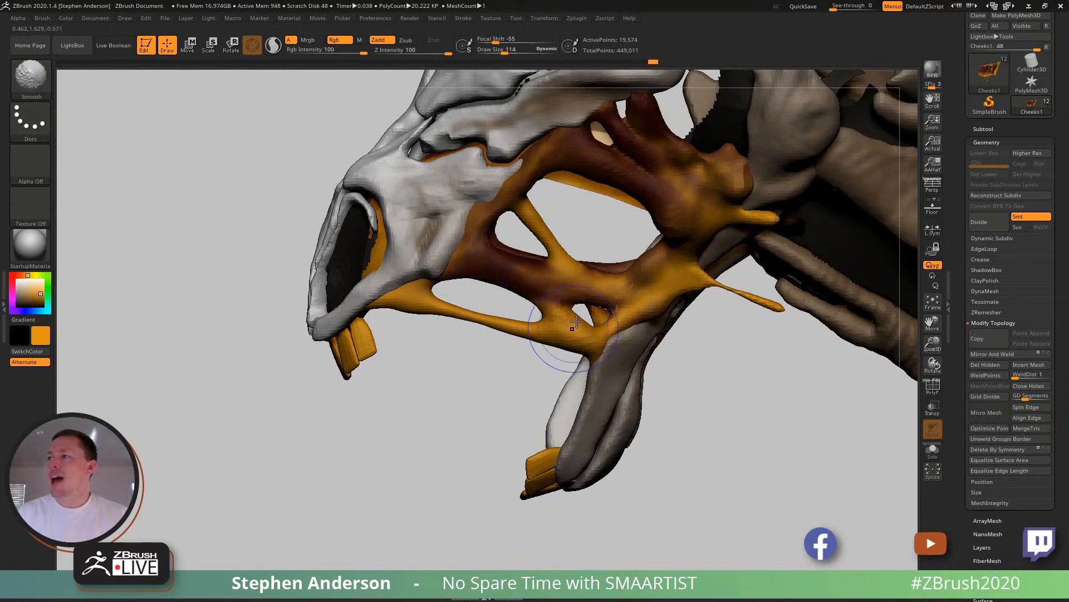
{"action": "left_click_drag", "start_coordinate": [552, 218], "coordinate": [554, 236], "text": "shift"}
{"action": "mouse_move", "coordinate": [578, 280]}
{"action": "right_mouse_down"}
{"action": "mouse_move", "coordinate": [575, 244]}
{"action": "mouse_move", "coordinate": [593, 318]}
{"action": "right_mouse_up"}
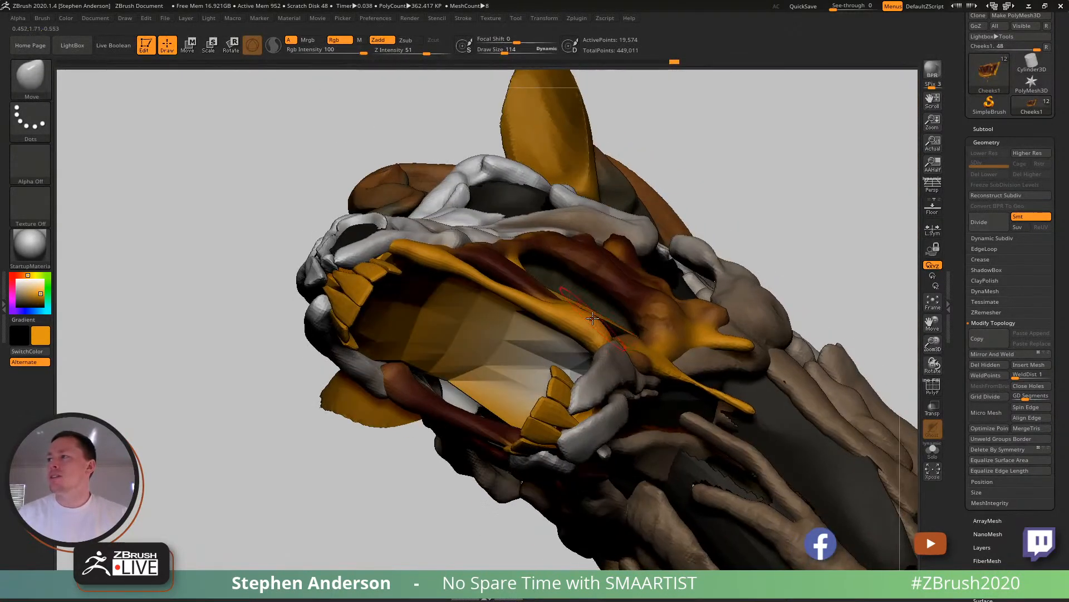
- Fit the front strand's lower end against the lower jaw with the Move brush at draw sizes 157 and 86
{"action": "key", "text": "s"}
{"action": "left_click_drag", "start_coordinate": [591, 320], "coordinate": [594, 321]}
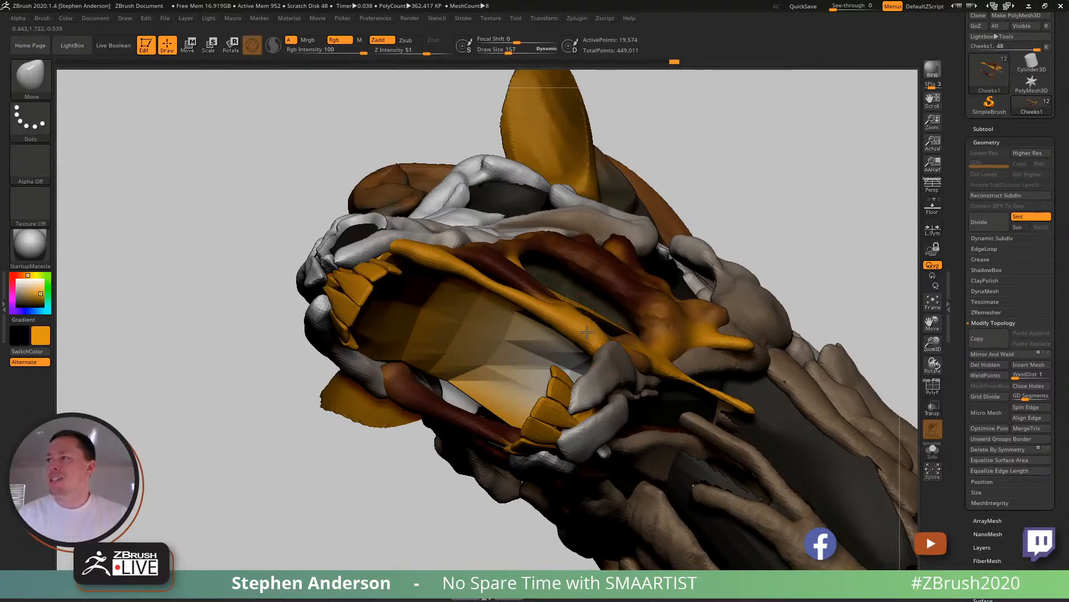
{"action": "mouse_move", "coordinate": [589, 332]}
{"action": "right_mouse_down"}
{"action": "mouse_move", "coordinate": [615, 379]}
{"action": "mouse_move", "coordinate": [597, 358]}
{"action": "right_mouse_up"}
{"action": "key", "text": "s"}
{"action": "left_click_drag", "start_coordinate": [592, 359], "coordinate": [585, 359]}
{"action": "right_click_drag", "start_coordinate": [585, 360], "coordinate": [558, 358]}
{"action": "left_click_drag", "start_coordinate": [590, 354], "coordinate": [592, 381]}
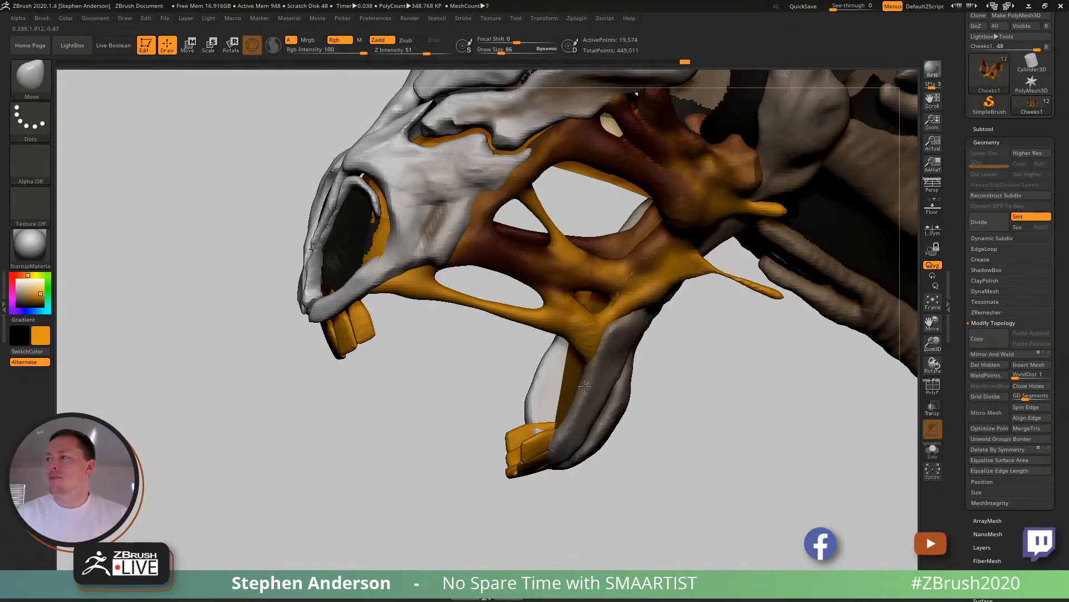
{"action": "right_click_drag", "start_coordinate": [579, 346], "coordinate": [637, 305]}
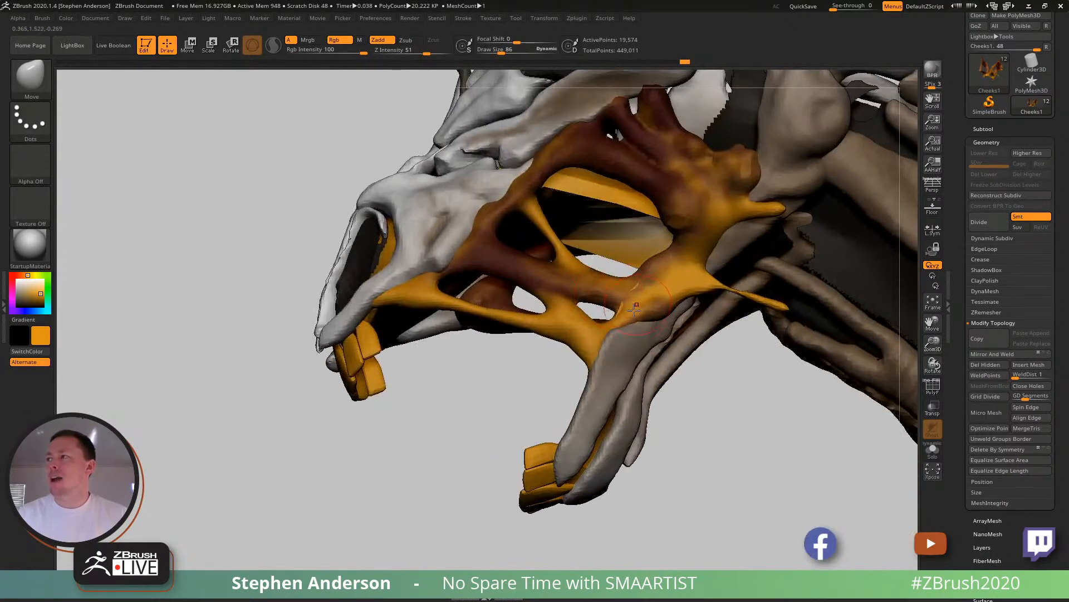
- Adjust the cheek flesh where it joins along the lower jaw with the Move brush at draw size 135
{"action": "key", "text": "s"}
{"action": "left_click_drag", "start_coordinate": [624, 311], "coordinate": [611, 313]}
{"action": "right_click_drag", "start_coordinate": [611, 313], "coordinate": [631, 314]}
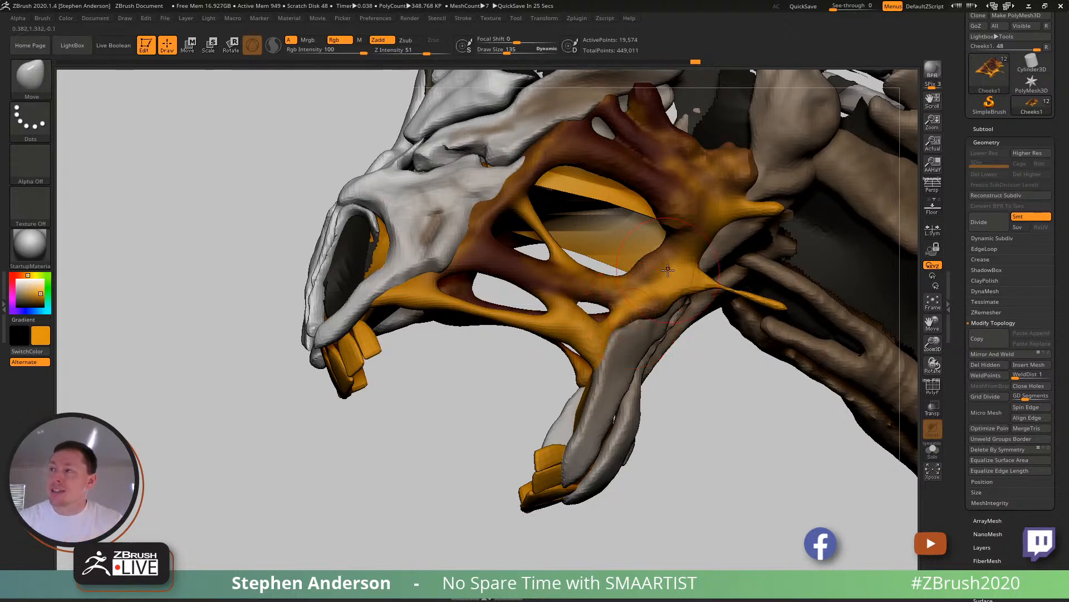
{"action": "left_click_drag", "start_coordinate": [518, 378], "coordinate": [658, 268]}
{"action": "mouse_move", "coordinate": [484, 387]}
{"action": "right_mouse_down"}
{"action": "mouse_move", "coordinate": [491, 356]}
{"action": "mouse_move", "coordinate": [509, 378]}
{"action": "right_mouse_up"}
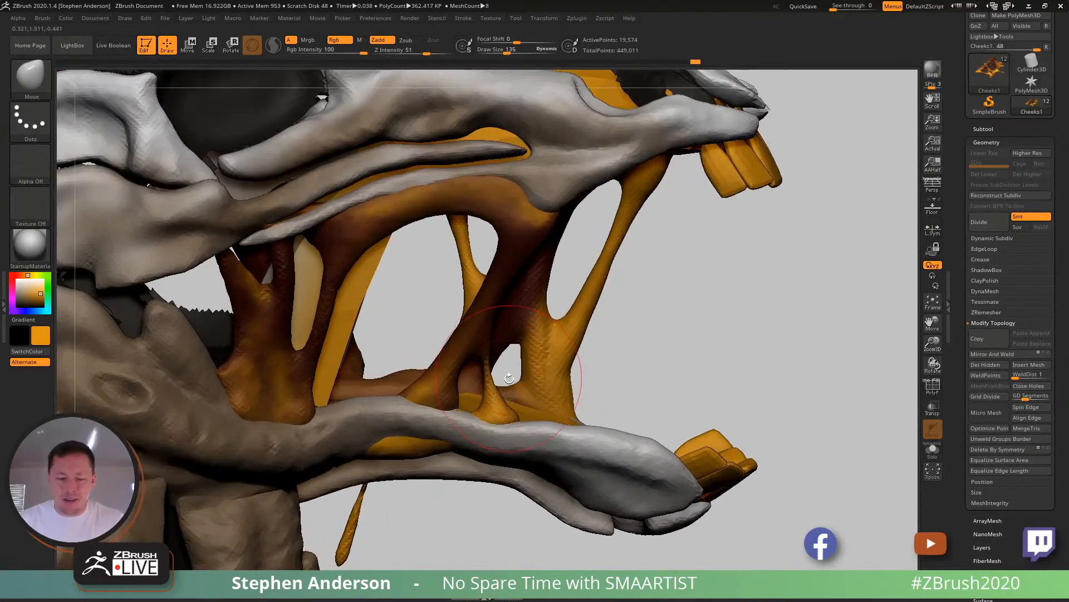
- Thicken the thin middle strand and the narrow rear cheek strand with the Inflat brush at draw size 73
{"action": "key", "text": "b"}
{"action": "key", "text": "i"}
{"action": "key", "text": "n"}
{"action": "key", "text": "s"}
{"action": "left_click_drag", "start_coordinate": [489, 369], "coordinate": [479, 395]}
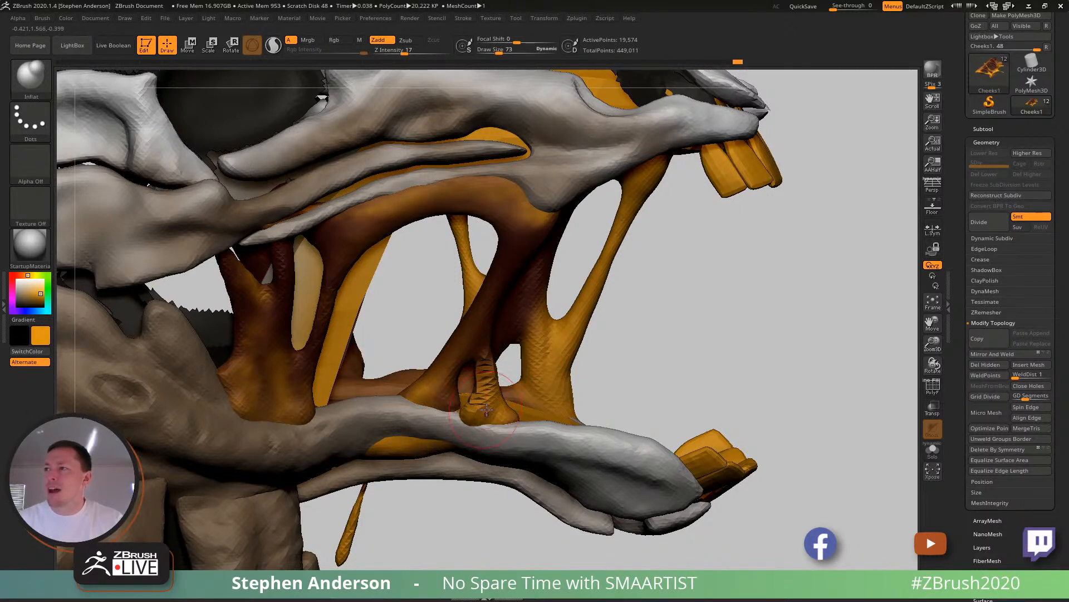
{"action": "left_click_drag", "start_coordinate": [492, 330], "coordinate": [491, 315]}
{"action": "mouse_move", "coordinate": [492, 313]}
{"action": "right_mouse_down"}
{"action": "mouse_move", "coordinate": [487, 299]}
{"action": "mouse_move", "coordinate": [326, 266]}
{"action": "right_mouse_up"}
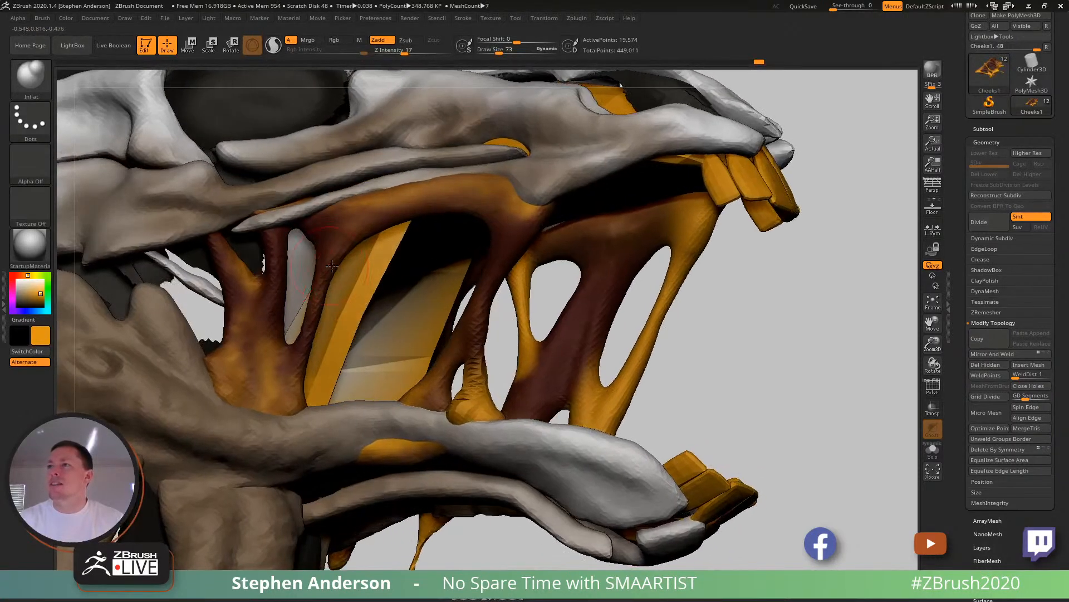
{"action": "left_click_drag", "start_coordinate": [307, 327], "coordinate": [298, 369]}
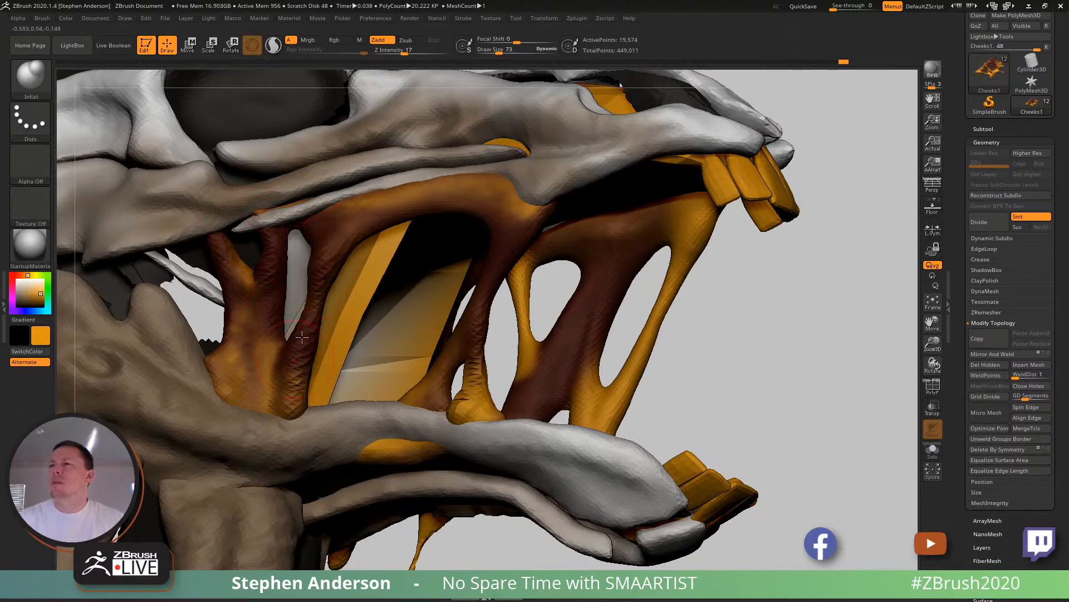
{"action": "mouse_move", "coordinate": [472, 350]}
{"action": "right_mouse_down"}
{"action": "mouse_move", "coordinate": [469, 360]}
{"action": "mouse_move", "coordinate": [502, 383]}
{"action": "mouse_move", "coordinate": [480, 378]}
{"action": "mouse_move", "coordinate": [487, 359]}
{"action": "right_mouse_up"}
- Pull the cheek strand's upper attachment against the upper jaw with the Move brush at draw size 135
{"action": "key", "text": "b"}
{"action": "key", "text": "m"}
{"action": "key", "text": "v"}
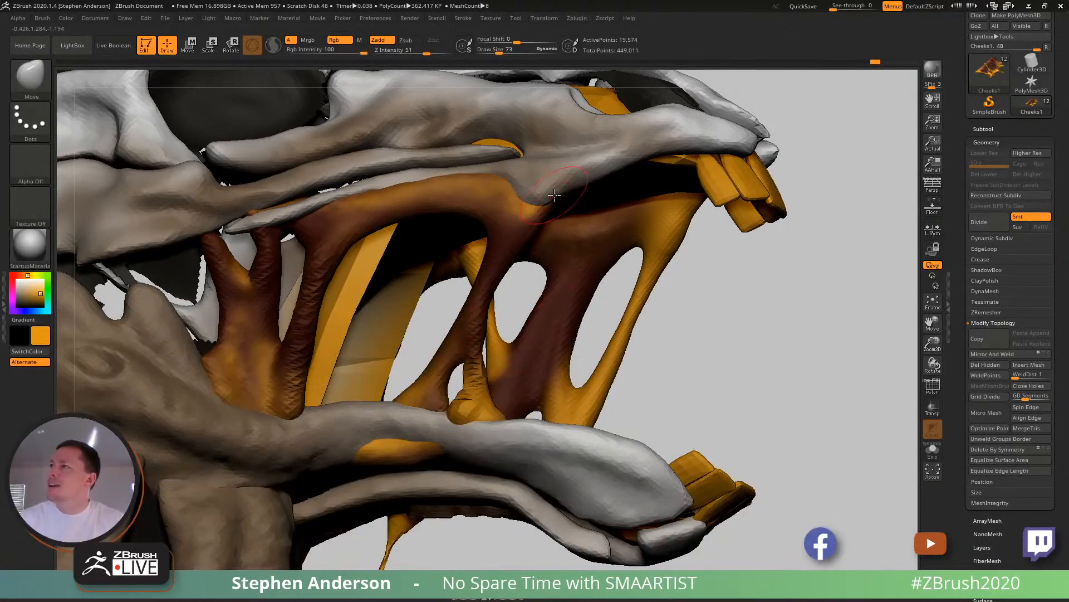
{"action": "mouse_move", "coordinate": [596, 178]}
{"action": "right_mouse_down"}
{"action": "mouse_move", "coordinate": [568, 136]}
{"action": "mouse_move", "coordinate": [597, 174]}
{"action": "right_mouse_up"}
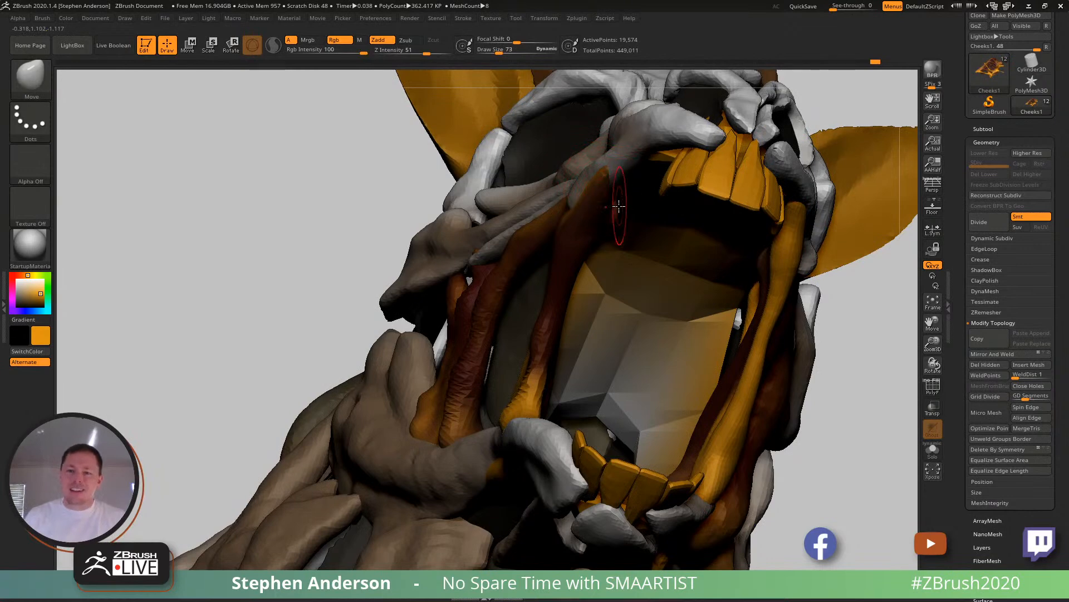
{"action": "right_click_drag", "start_coordinate": [624, 213], "coordinate": [616, 166]}
{"action": "key", "text": "s"}
{"action": "left_click_drag", "start_coordinate": [601, 156], "coordinate": [632, 148]}
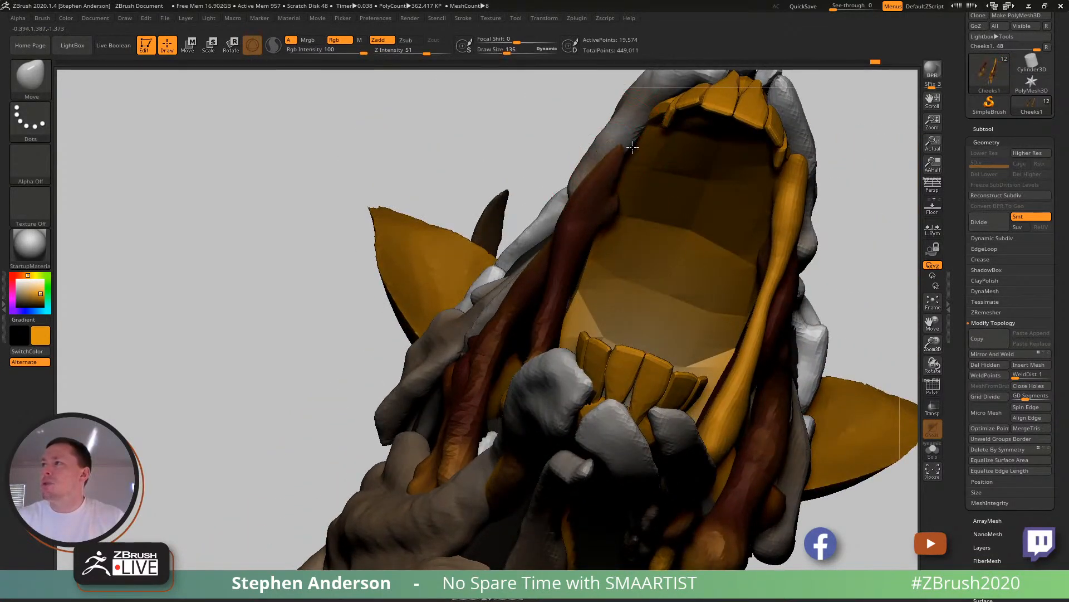
{"action": "right_click_drag", "start_coordinate": [608, 203], "coordinate": [615, 239]}
- Switch to the web browser and open the account's own ArtStation profile page
{"action": "key", "text": "alt+Tab"}
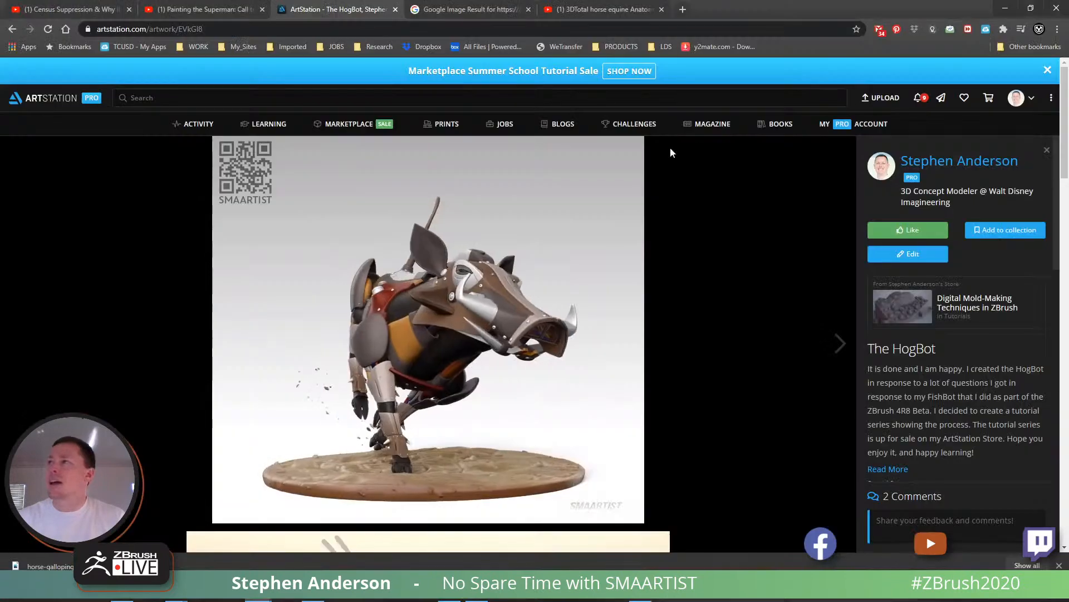
{"action": "mouse_move", "coordinate": [1023, 99]}
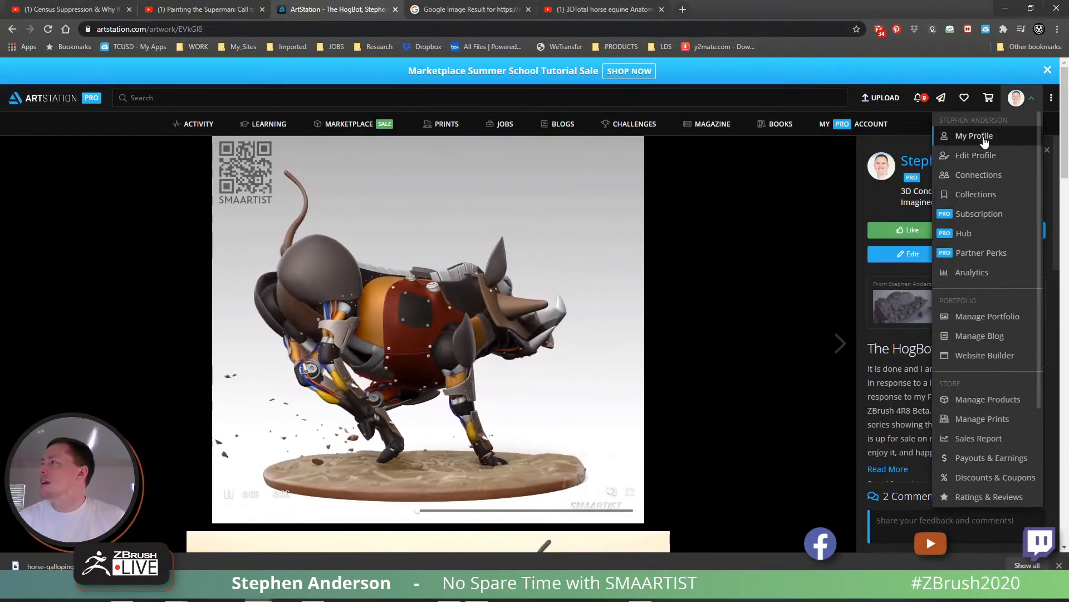
{"action": "left_click", "coordinate": [964, 137]}
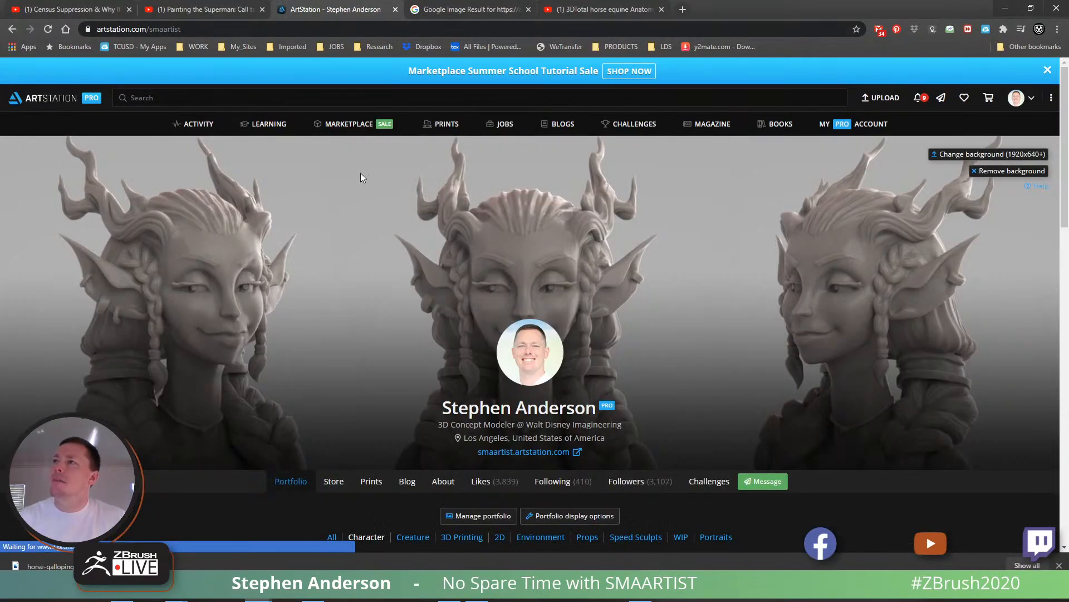
{"action": "left_click", "coordinate": [350, 125]}
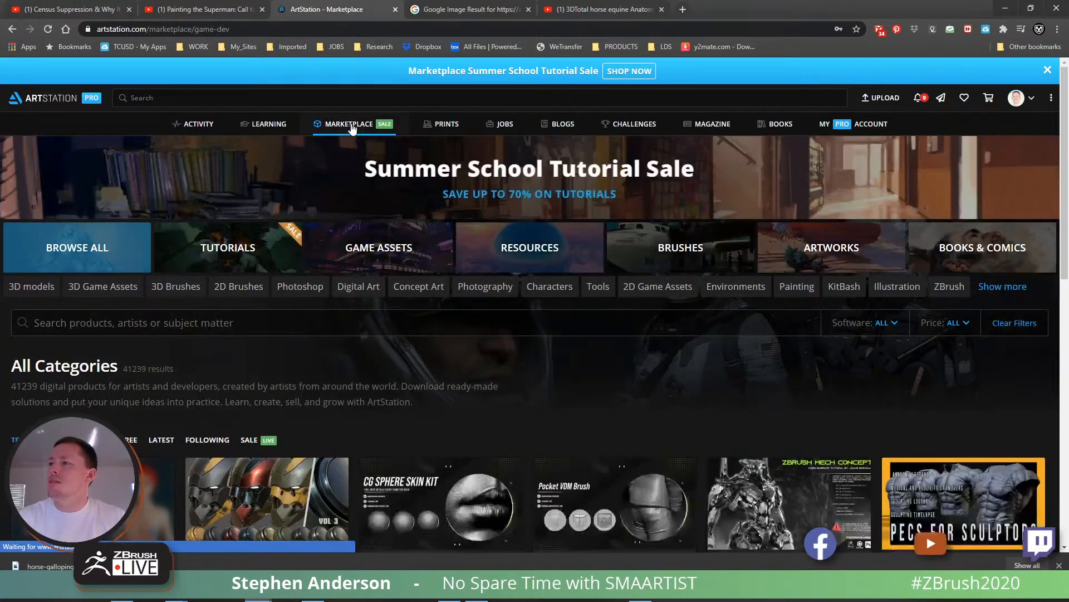
{"action": "left_click", "coordinate": [12, 29]}
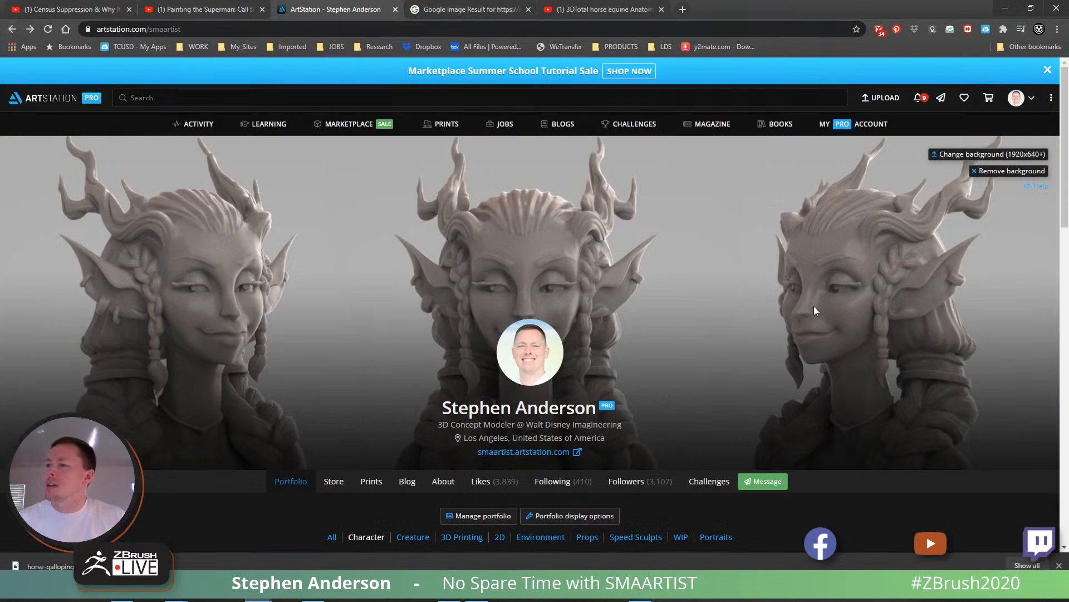
- Open the profile's Store and look through the listed tutorials and brushes
{"action": "scroll", "coordinate": [684, 340], "scroll_direction": "down", "scroll_amount": 3}
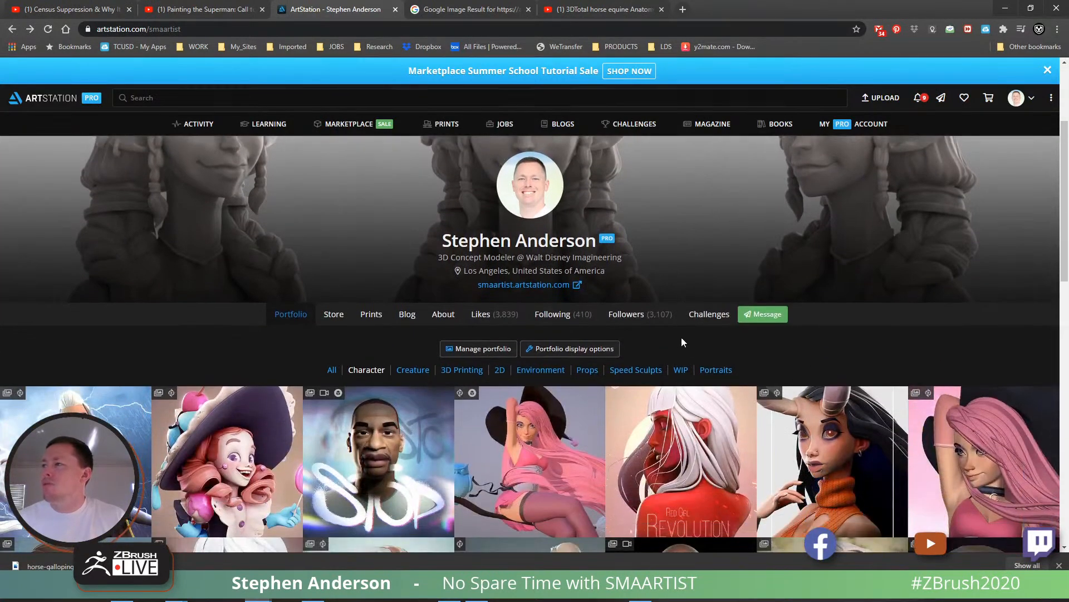
{"action": "left_click", "coordinate": [333, 316]}
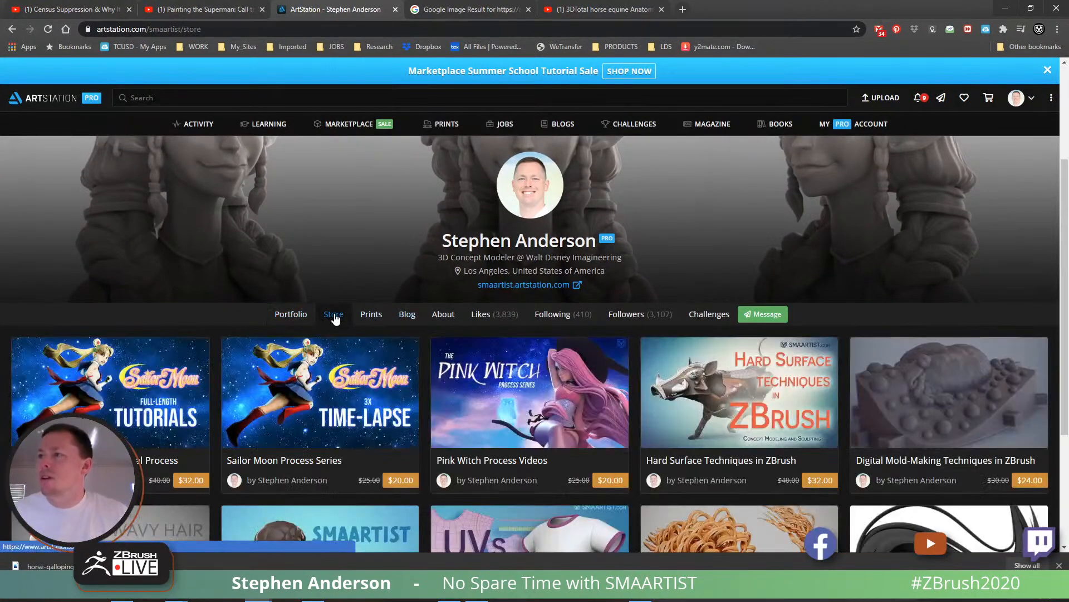
{"action": "scroll", "coordinate": [339, 301], "scroll_direction": "down", "scroll_amount": 2}
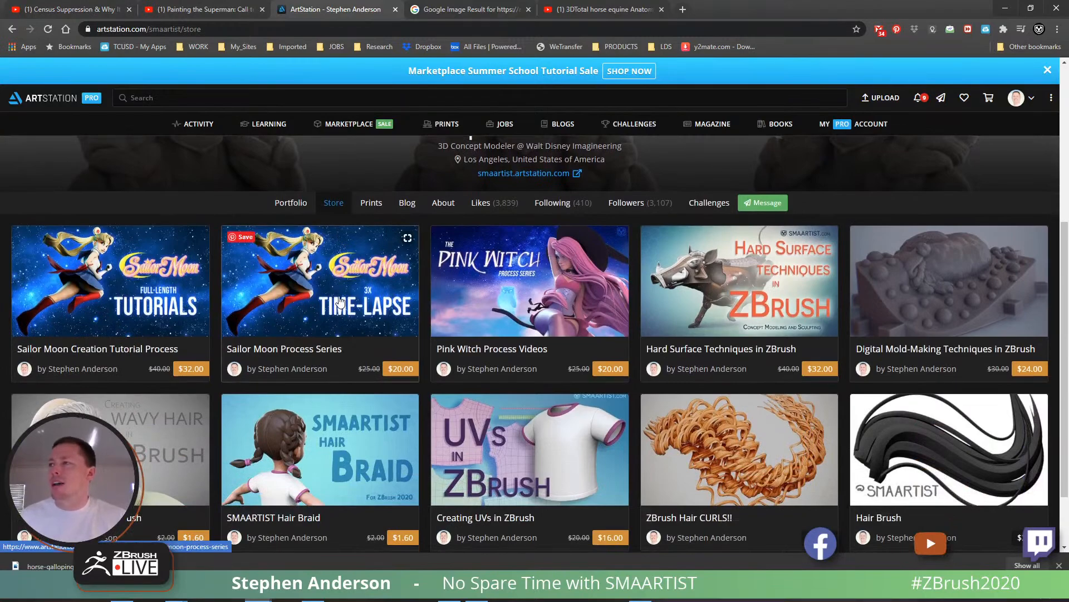
{"action": "scroll", "coordinate": [340, 301], "scroll_direction": "down", "scroll_amount": 1}
{"action": "scroll", "coordinate": [342, 292], "scroll_direction": "up", "scroll_amount": 6}
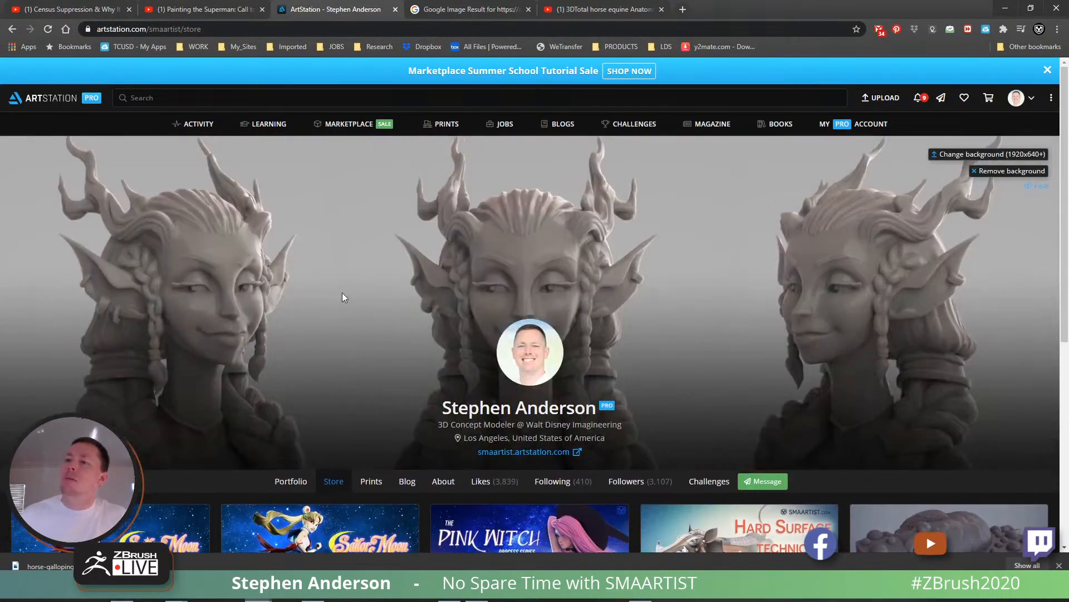
- Look through the store's tutorial listings and switch back to ZBrush
{"action": "scroll", "coordinate": [342, 293], "scroll_direction": "down", "scroll_amount": 4}
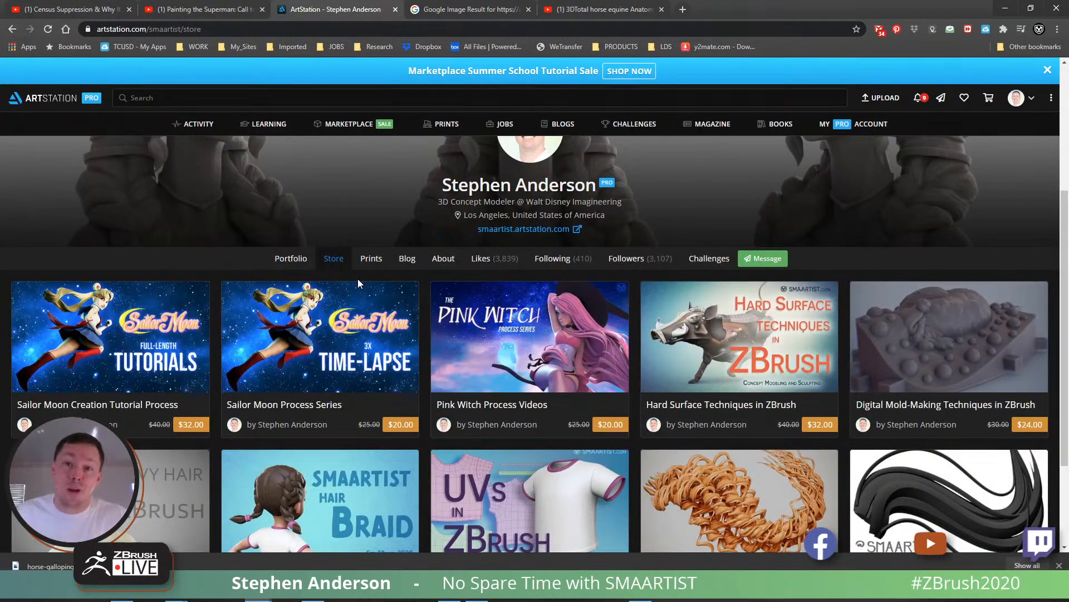
{"action": "left_click", "coordinate": [1004, 10]}
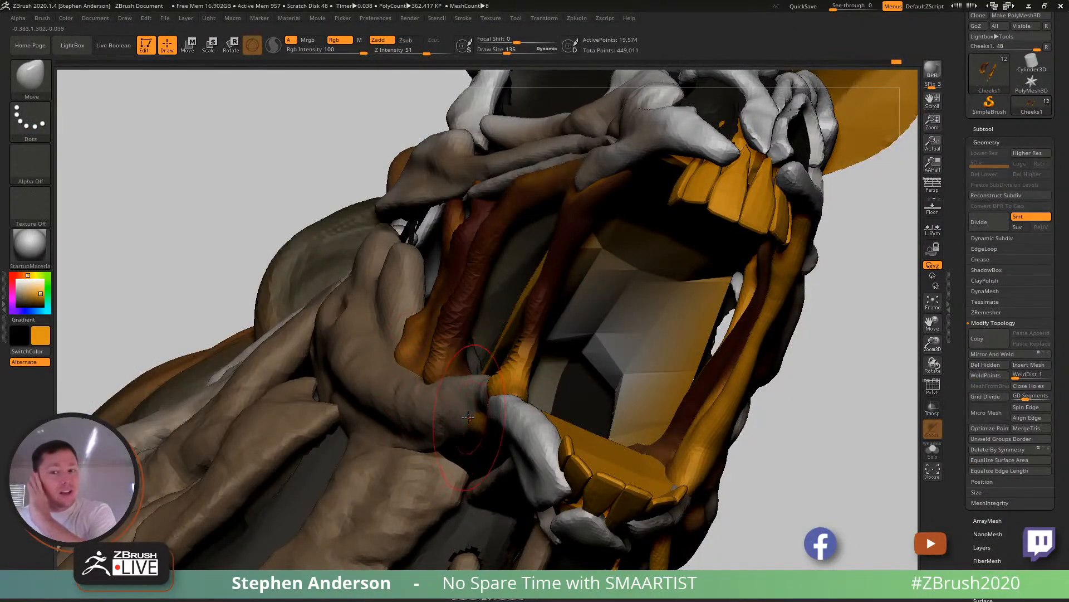
- Thicken the narrow cheek strand and its base on the lower jaw with the Inflat brush at draw size 135
{"action": "right_click_drag", "start_coordinate": [472, 352], "coordinate": [518, 365]}
{"action": "mouse_move", "coordinate": [641, 383]}
{"action": "right_mouse_down", "text": "ctrl"}
{"action": "mouse_move", "coordinate": [622, 356]}
{"action": "mouse_move", "coordinate": [545, 353]}
{"action": "mouse_move", "coordinate": [571, 365]}
{"action": "mouse_move", "coordinate": [597, 361]}
{"action": "mouse_move", "coordinate": [551, 346]}
{"action": "mouse_move", "coordinate": [568, 362]}
{"action": "mouse_move", "coordinate": [551, 378]}
{"action": "right_mouse_up", "text": "ctrl"}
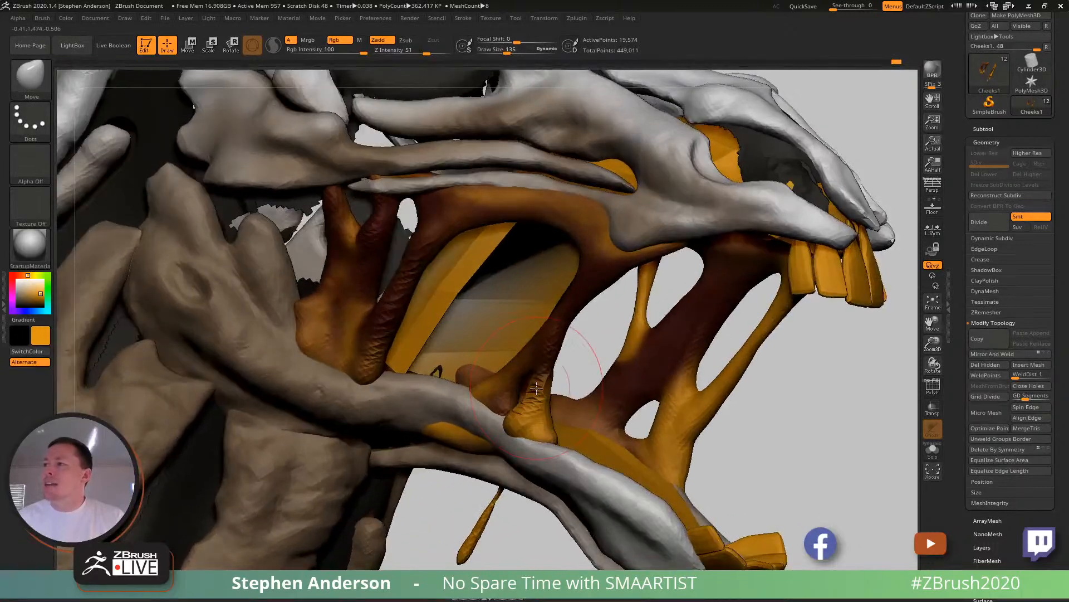
{"action": "key", "text": "b"}
{"action": "key", "text": "i"}
{"action": "key", "text": "n"}
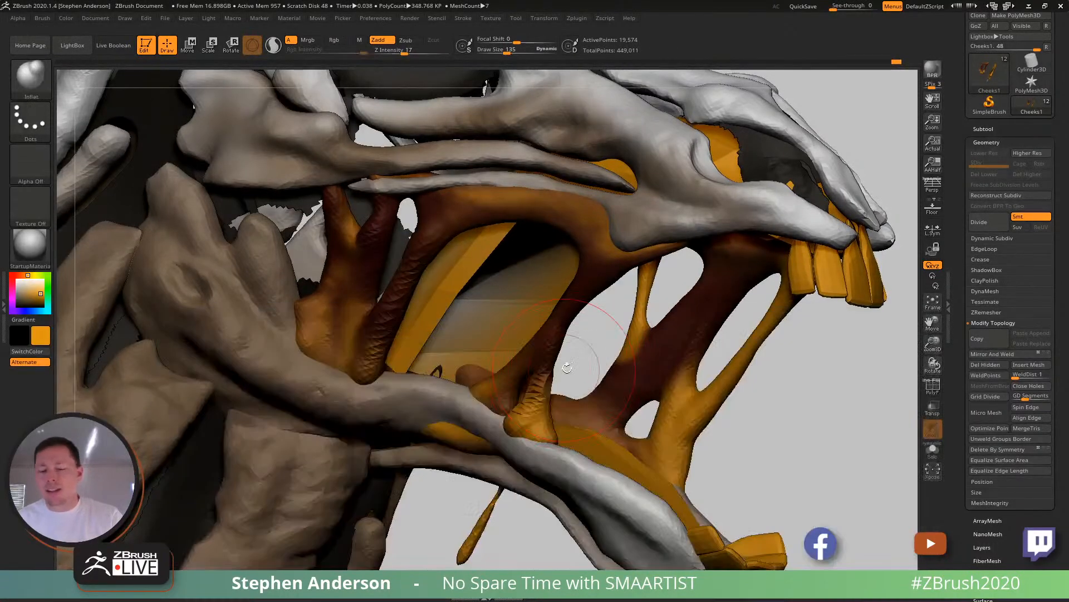
{"action": "left_click_drag", "start_coordinate": [526, 411], "coordinate": [531, 419]}
{"action": "mouse_move", "coordinate": [530, 419]}
{"action": "right_mouse_down", "text": "ctrl"}
{"action": "mouse_move", "coordinate": [536, 374]}
{"action": "mouse_move", "coordinate": [575, 394]}
{"action": "mouse_move", "coordinate": [541, 372]}
{"action": "mouse_move", "coordinate": [426, 385]}
{"action": "right_mouse_up", "text": "ctrl"}
{"action": "left_click_drag", "start_coordinate": [777, 389], "coordinate": [790, 471], "text": "ctrl"}
{"action": "mouse_move", "coordinate": [440, 384]}
{"action": "right_mouse_down"}
{"action": "mouse_move", "coordinate": [549, 389]}
{"action": "mouse_move", "coordinate": [568, 410]}
{"action": "mouse_move", "coordinate": [432, 396]}
{"action": "mouse_move", "coordinate": [562, 452]}
{"action": "mouse_move", "coordinate": [596, 446]}
{"action": "right_mouse_up"}
- Adjust the cheek flesh along the lower jaw with the Move brush
{"action": "key", "text": "b"}
{"action": "key", "text": "m"}
{"action": "key", "text": "v"}
{"action": "left_click_drag", "start_coordinate": [520, 421], "coordinate": [515, 421]}
{"action": "left_click_drag", "start_coordinate": [526, 435], "coordinate": [523, 470]}
{"action": "mouse_move", "coordinate": [505, 477]}
{"action": "right_mouse_down"}
{"action": "mouse_move", "coordinate": [543, 440]}
{"action": "mouse_move", "coordinate": [585, 453]}
{"action": "mouse_move", "coordinate": [530, 458]}
{"action": "mouse_move", "coordinate": [468, 367]}
{"action": "mouse_move", "coordinate": [536, 423]}
{"action": "mouse_move", "coordinate": [520, 425]}
{"action": "mouse_move", "coordinate": [547, 395]}
{"action": "right_mouse_up"}
- Swell the upper part of the strand hanging below the lower jaw with the Inflat brush at draw size 119
{"action": "key", "text": "b"}
{"action": "key", "text": "i"}
{"action": "key", "text": "n"}
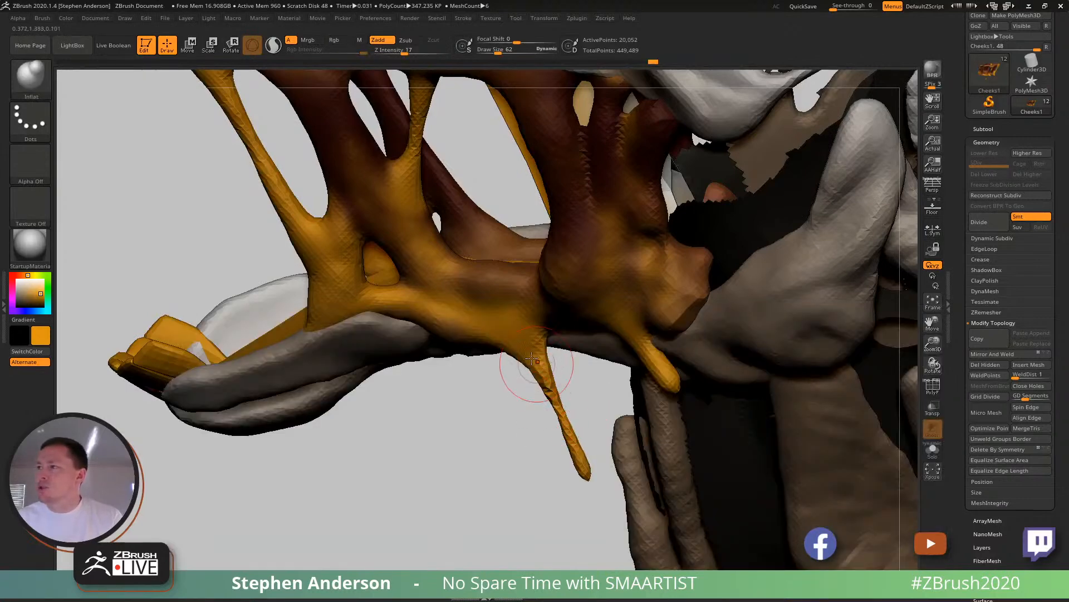
{"action": "key", "text": "s"}
{"action": "left_click_drag", "start_coordinate": [525, 351], "coordinate": [544, 384]}
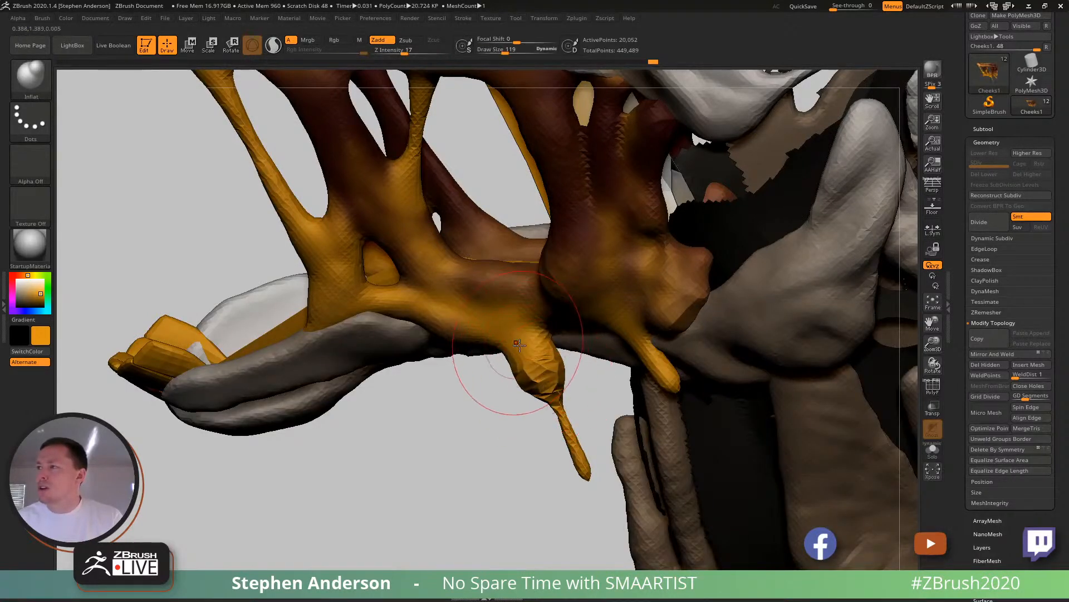
{"action": "key", "text": "s"}
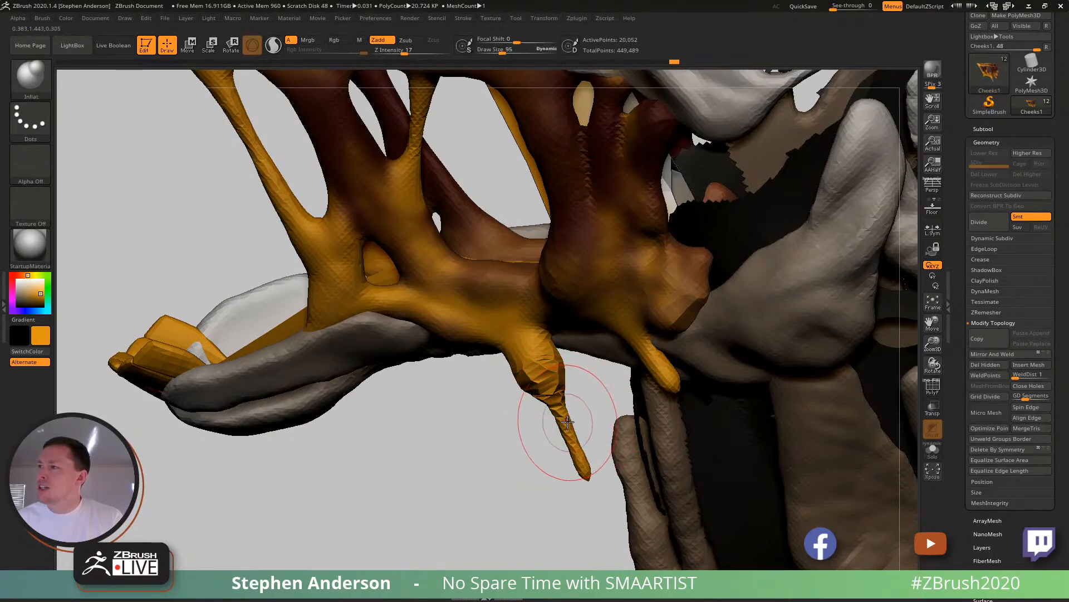
{"action": "key", "text": "ctrl+z"}
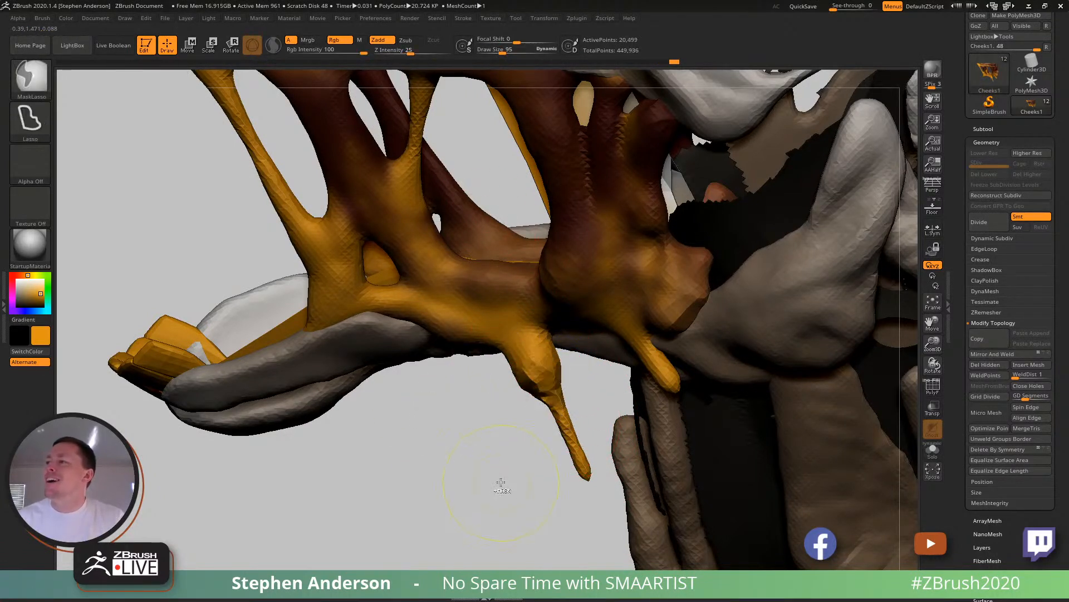
- Smooth the hanging strand's thin middle until its tip detaches, and round off the remaining stump at draw size 36
{"action": "left_click_drag", "start_coordinate": [569, 414], "coordinate": [563, 425], "text": "shift"}
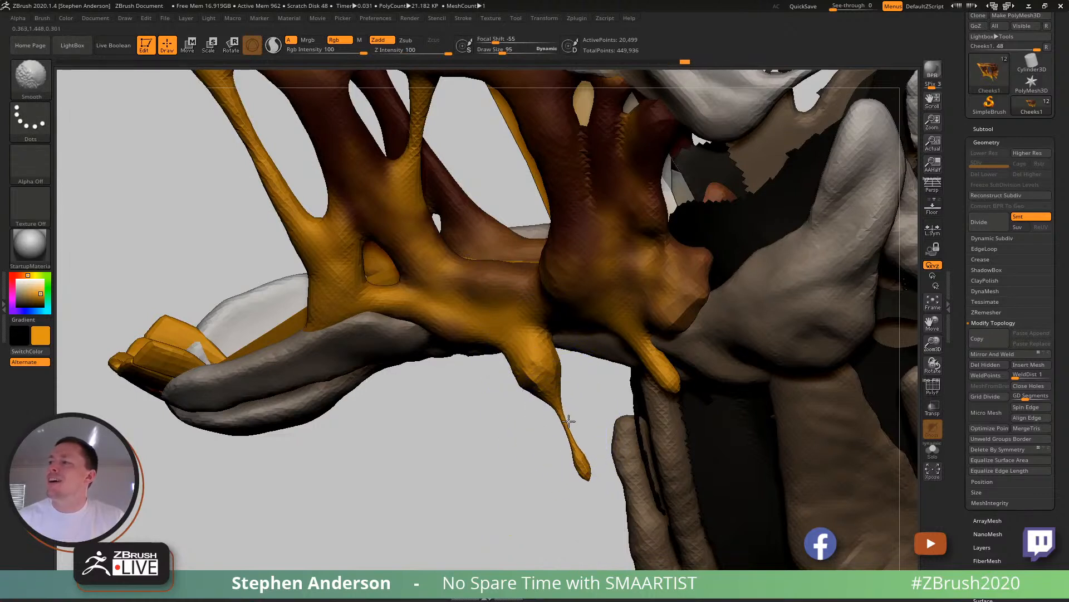
{"action": "key", "text": "s"}
{"action": "mouse_move", "coordinate": [568, 426]}
{"action": "left_mouse_down"}
{"action": "mouse_move", "coordinate": [547, 402]}
{"action": "mouse_move", "coordinate": [565, 423]}
{"action": "mouse_move", "coordinate": [680, 411]}
{"action": "mouse_move", "coordinate": [592, 408]}
{"action": "left_mouse_up"}
{"action": "key", "text": "shift"}
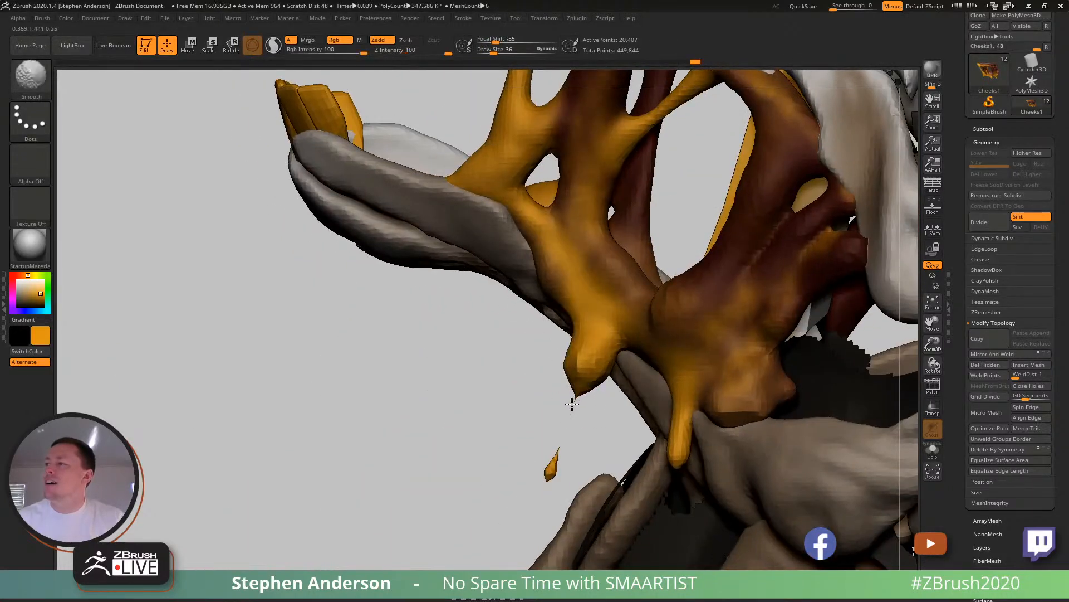
{"action": "left_click_drag", "start_coordinate": [523, 401], "coordinate": [458, 388]}
{"action": "left_click_drag", "start_coordinate": [400, 366], "coordinate": [428, 409], "text": "ctrl"}
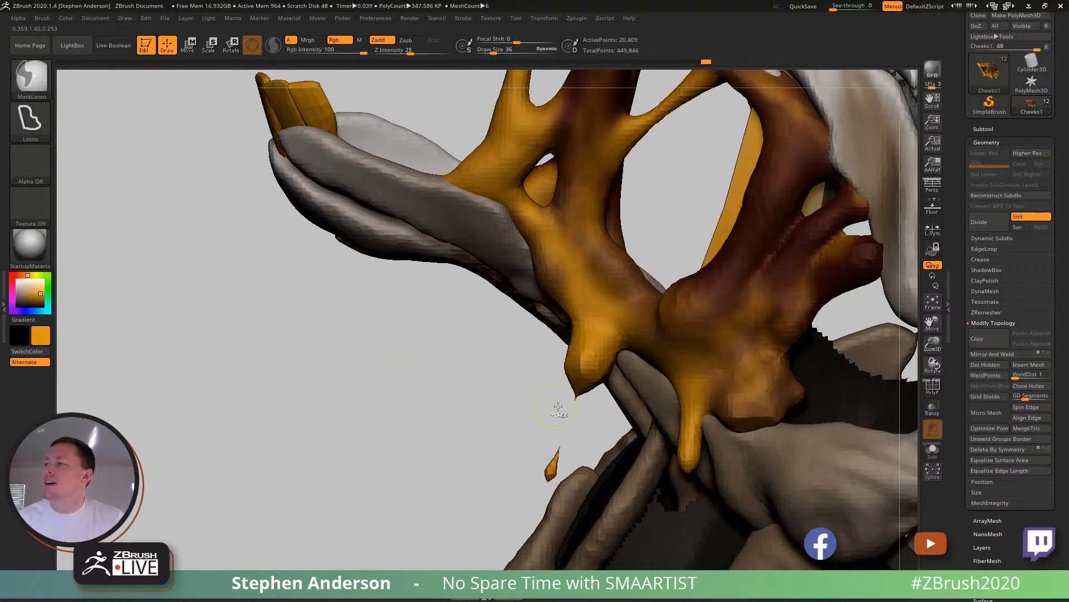
{"action": "key", "text": "shift"}
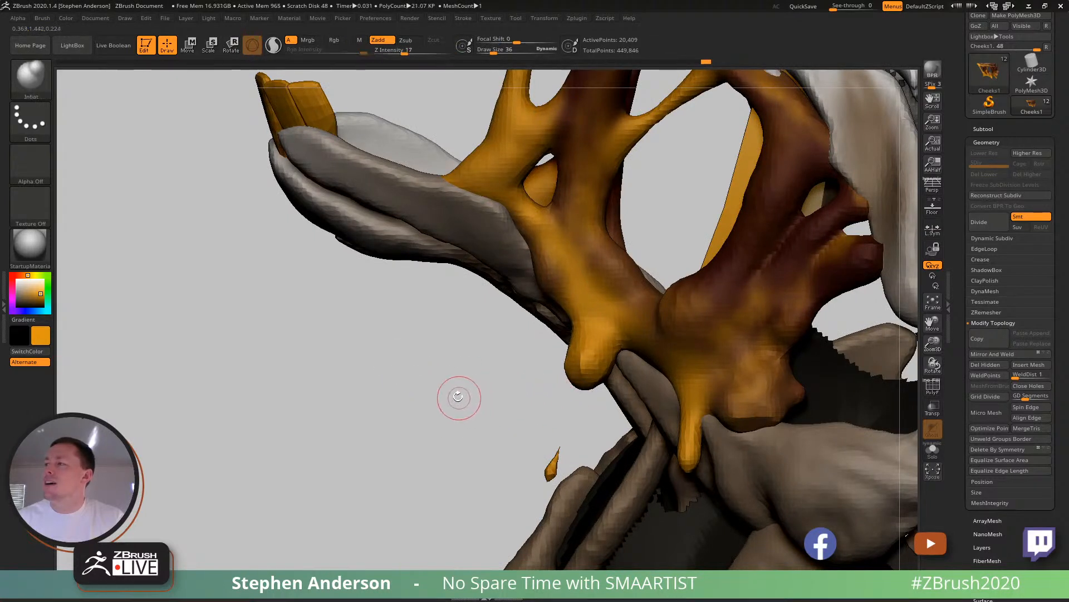
{"action": "key", "text": "shift"}
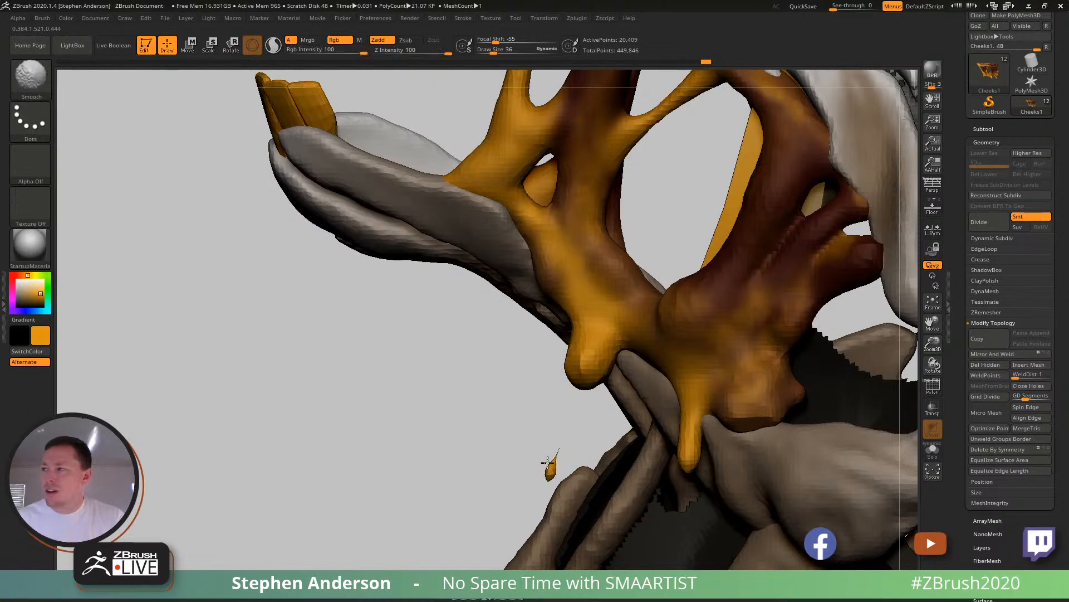
- Undo the smoothing on the detached drip and inflate it into a round droplet with the Inflat brush
{"action": "left_click_drag", "start_coordinate": [554, 461], "coordinate": [556, 460], "text": "shift"}
{"action": "key", "text": "ctrl+z"}
{"action": "key", "text": "b"}
{"action": "key", "text": "i"}
{"action": "key", "text": "n"}
{"action": "key", "text": "bracketleft"}
{"action": "key", "text": "bracketleft"}
{"action": "key", "text": "bracketleft"}
{"action": "key", "text": "s"}
{"action": "mouse_move", "coordinate": [552, 461]}
{"action": "left_mouse_down"}
{"action": "mouse_move", "coordinate": [567, 462]}
{"action": "mouse_move", "coordinate": [553, 466]}
{"action": "mouse_move", "coordinate": [562, 446]}
{"action": "left_mouse_up"}
{"action": "left_click_drag", "start_coordinate": [424, 419], "coordinate": [510, 484], "text": "ctrl"}
{"action": "left_click_drag", "start_coordinate": [556, 450], "coordinate": [548, 449], "text": "shift"}
{"action": "right_click_drag", "start_coordinate": [557, 456], "coordinate": [545, 414], "text": "ctrl"}
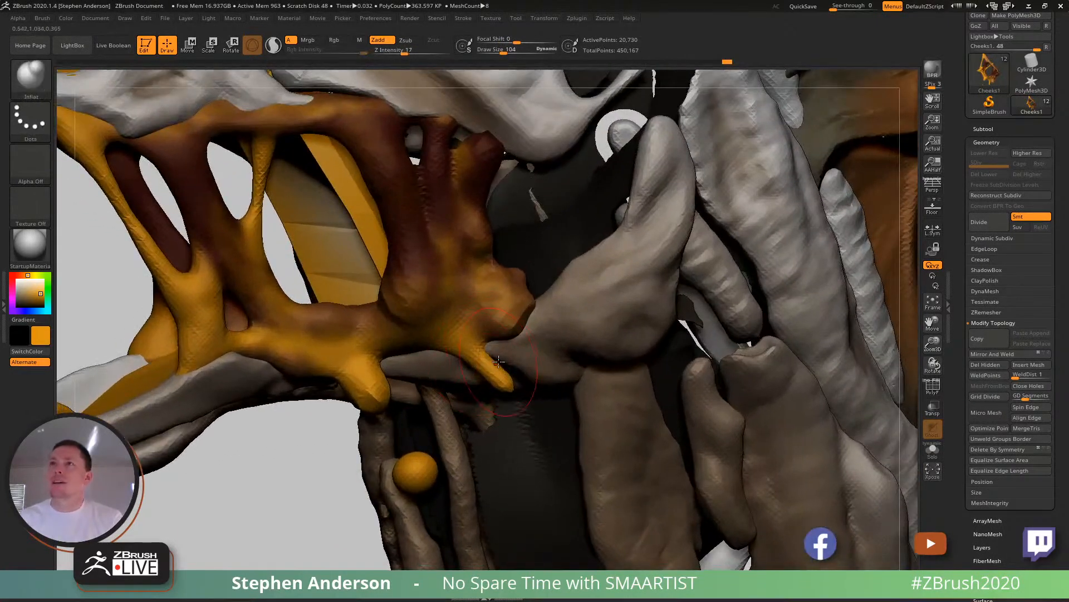
- Thicken the short rear drip with the Inflat brush and smooth the cheek flesh's rear edge at draw size 104
{"action": "mouse_move", "coordinate": [514, 392]}
{"action": "left_mouse_down"}
{"action": "mouse_move", "coordinate": [501, 378]}
{"action": "mouse_move", "coordinate": [508, 384]}
{"action": "left_mouse_up"}
{"action": "mouse_move", "coordinate": [510, 377]}
{"action": "right_mouse_down", "text": "ctrl"}
{"action": "mouse_move", "coordinate": [491, 363]}
{"action": "mouse_move", "coordinate": [549, 372]}
{"action": "mouse_move", "coordinate": [526, 357]}
{"action": "mouse_move", "coordinate": [561, 419]}
{"action": "right_mouse_up", "text": "ctrl"}
{"action": "key", "text": "shift"}
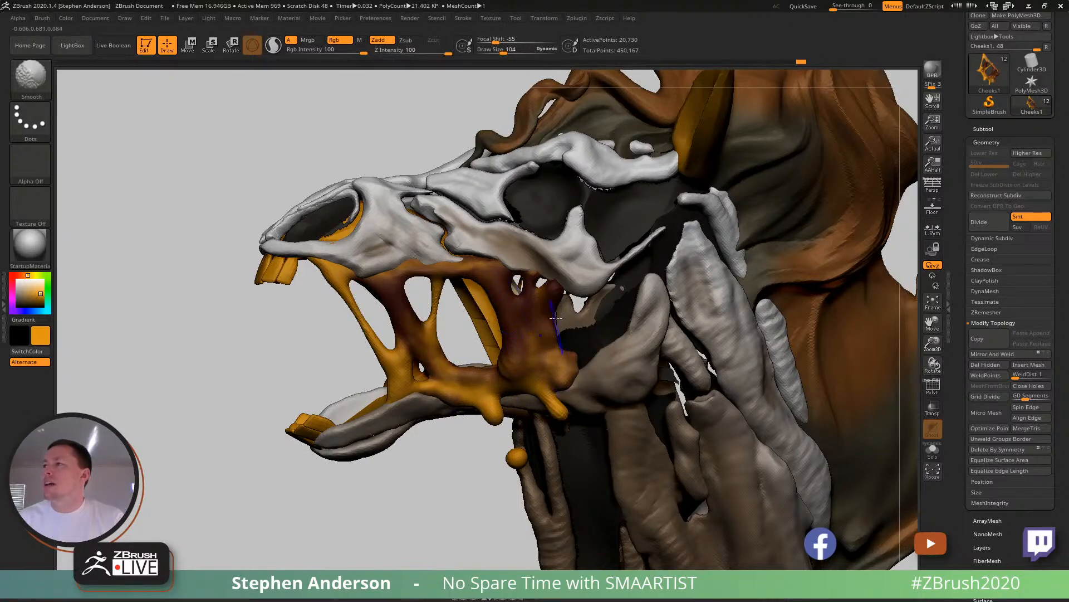
- Pull the rear cheek strand's upper end toward the cheekbone with the Move brush at draw size 39
{"action": "key", "text": "b"}
{"action": "key", "text": "m"}
{"action": "key", "text": "v"}
{"action": "right_click_drag", "start_coordinate": [574, 285], "coordinate": [566, 262]}
{"action": "key", "text": "s"}
{"action": "left_click_drag", "start_coordinate": [565, 263], "coordinate": [556, 261]}
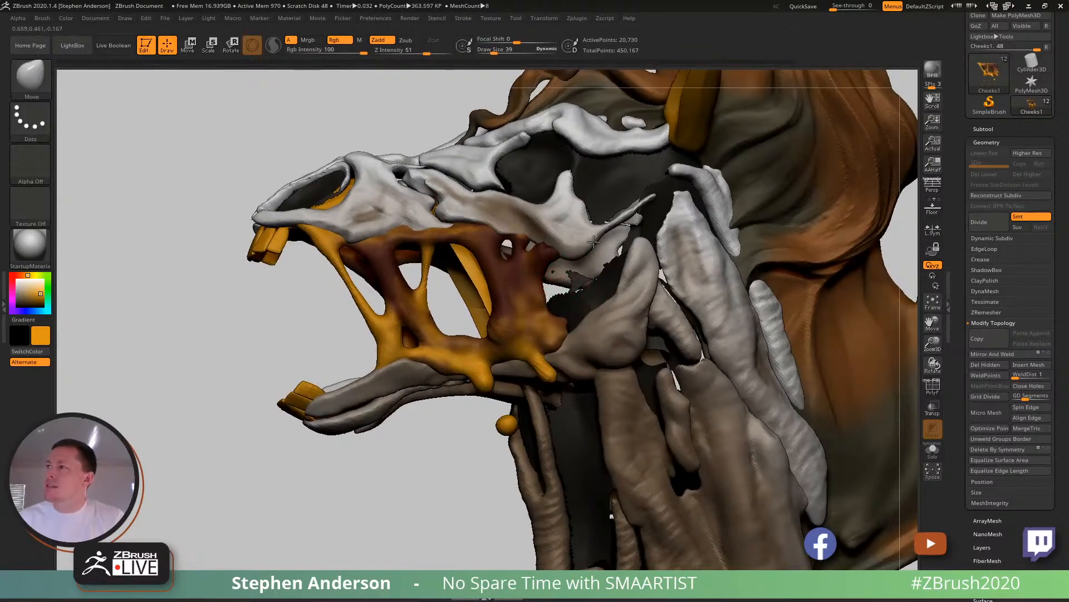
{"action": "mouse_move", "coordinate": [561, 266]}
{"action": "right_mouse_down", "text": "ctrl"}
{"action": "mouse_move", "coordinate": [527, 231]}
{"action": "mouse_move", "coordinate": [545, 222]}
{"action": "mouse_move", "coordinate": [534, 248]}
{"action": "right_mouse_up", "text": "ctrl"}
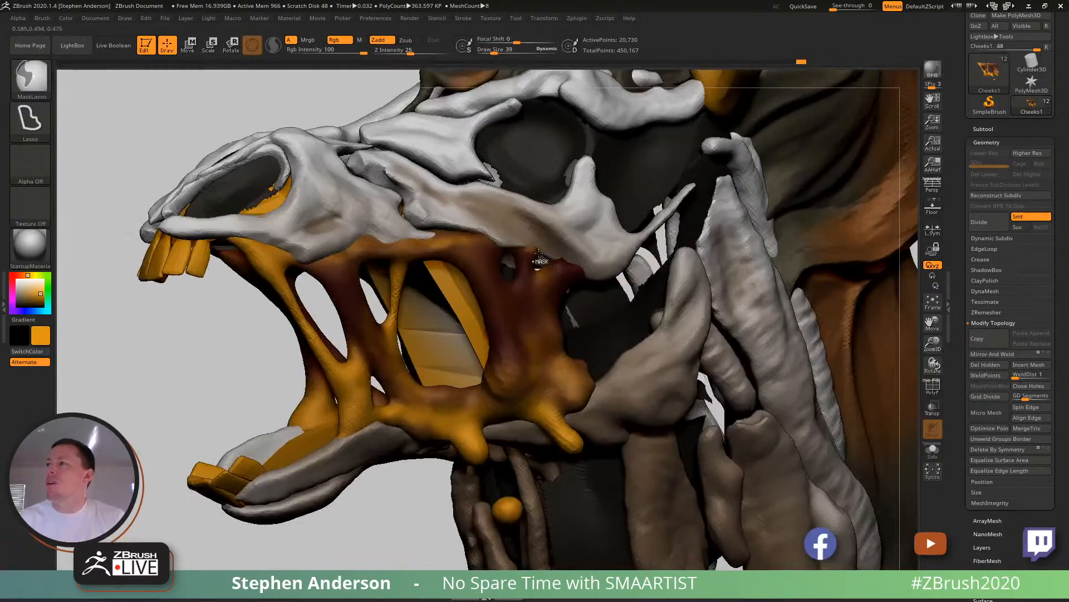
- Refine the cheek flesh's upper attachments along the cheekbone with the Move brush, using draw sizes 81 and 36 at the rear
{"action": "key", "text": "s"}
{"action": "left_click_drag", "start_coordinate": [540, 250], "coordinate": [530, 245]}
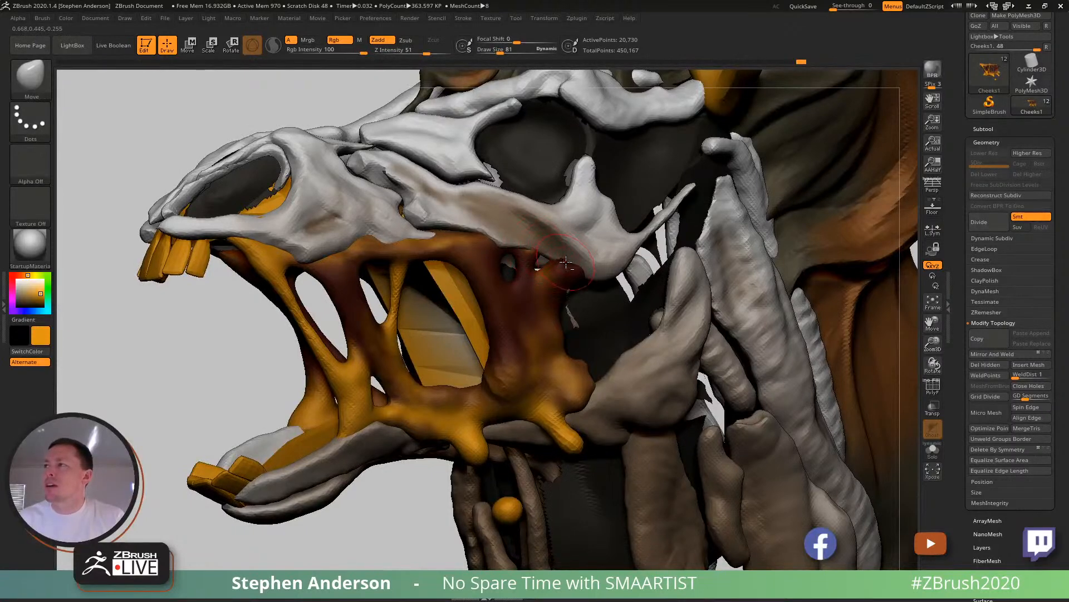
{"action": "mouse_move", "coordinate": [557, 287]}
{"action": "right_mouse_down"}
{"action": "mouse_move", "coordinate": [526, 286]}
{"action": "mouse_move", "coordinate": [563, 292]}
{"action": "right_mouse_up"}
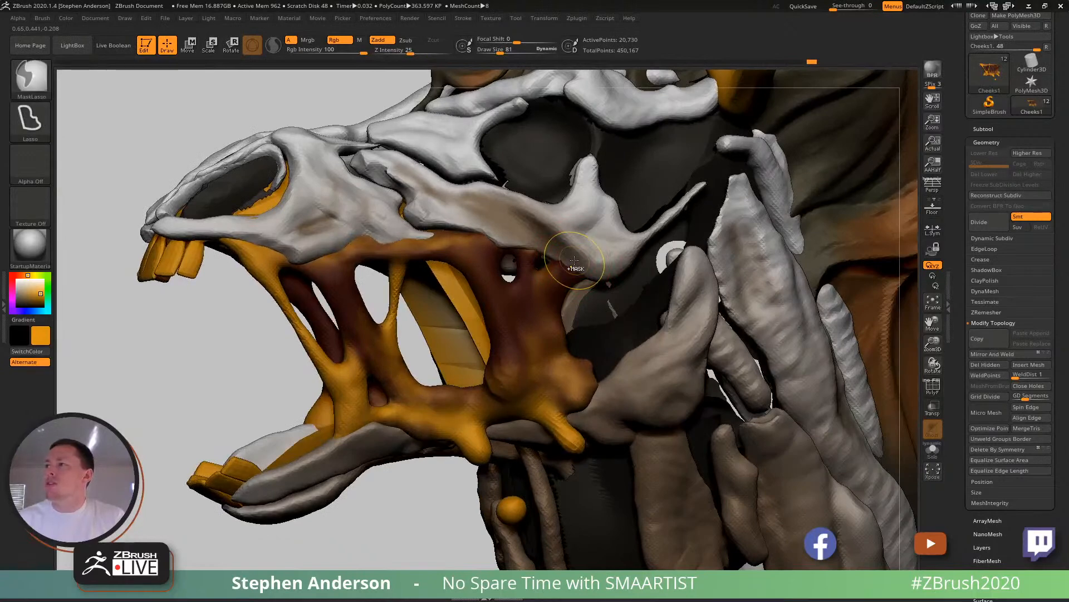
{"action": "key", "text": "s"}
{"action": "left_click_drag", "start_coordinate": [572, 261], "coordinate": [564, 262]}
{"action": "right_click_drag", "start_coordinate": [565, 264], "coordinate": [581, 271]}
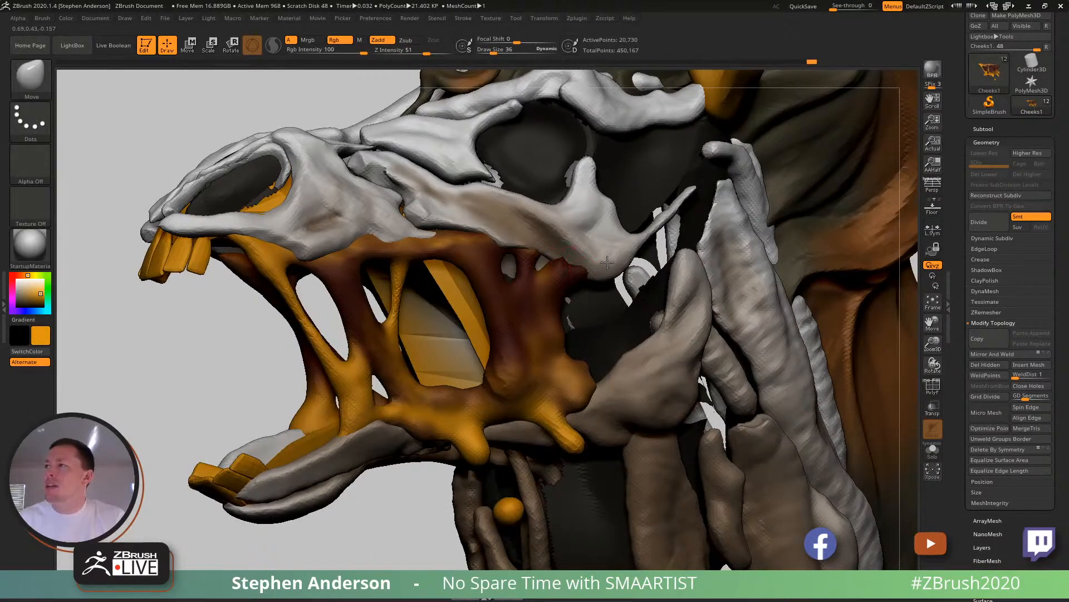
{"action": "right_click_drag", "start_coordinate": [505, 234], "coordinate": [433, 236]}
{"action": "left_click_drag", "start_coordinate": [438, 232], "coordinate": [442, 232]}
{"action": "mouse_move", "coordinate": [433, 237]}
{"action": "right_mouse_down"}
{"action": "mouse_move", "coordinate": [465, 243]}
{"action": "mouse_move", "coordinate": [433, 259]}
{"action": "mouse_move", "coordinate": [429, 250]}
{"action": "mouse_move", "coordinate": [471, 273]}
{"action": "mouse_move", "coordinate": [534, 270]}
{"action": "mouse_move", "coordinate": [439, 266]}
{"action": "mouse_move", "coordinate": [453, 279]}
{"action": "right_mouse_up"}
- Show the polygon wireframe, select the MouthInterior subtool and pull its side wall backward with the Move brush at draw size 129
{"action": "key", "text": "shift+f"}
{"action": "left_click", "coordinate": [462, 278], "text": "alt"}
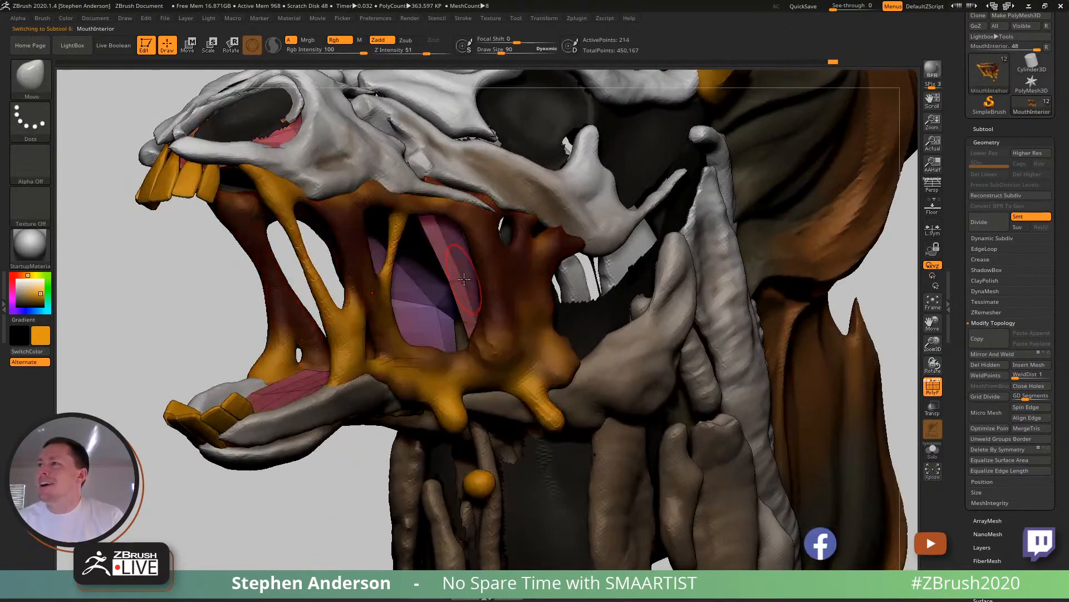
{"action": "key", "text": "s"}
{"action": "left_click_drag", "start_coordinate": [464, 279], "coordinate": [530, 274]}
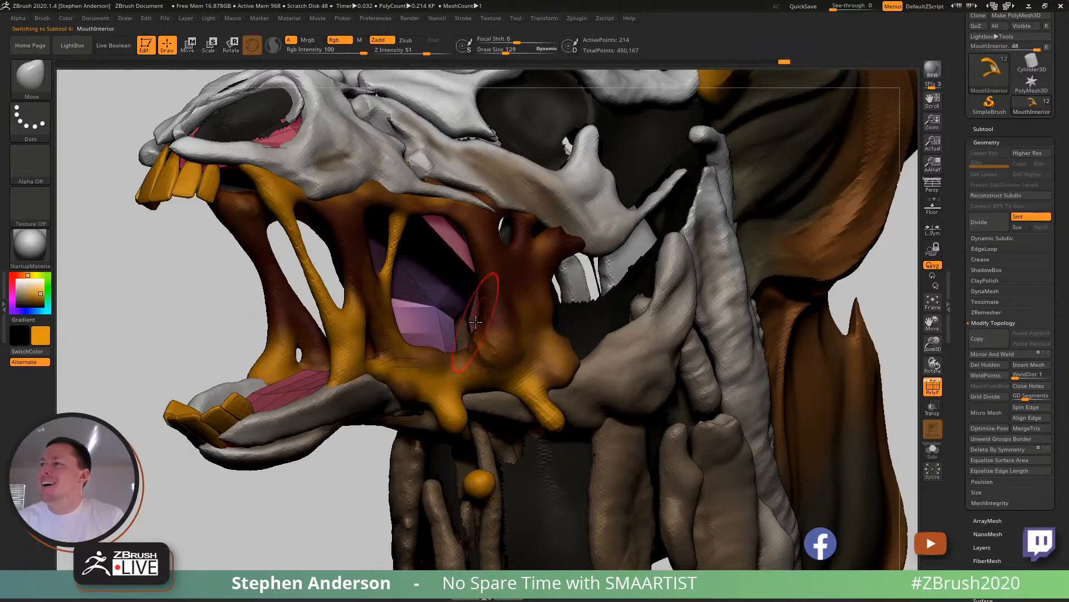
{"action": "right_click_drag", "start_coordinate": [506, 320], "coordinate": [568, 321]}
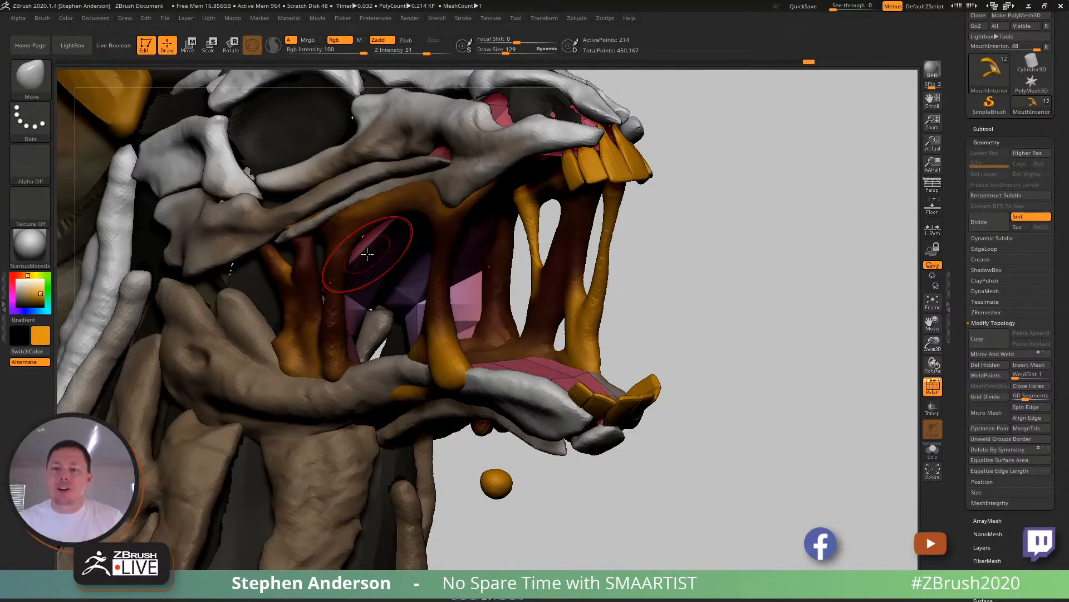
- Turn off the painted colour on all subtools and set the active colour to white
{"action": "left_click", "coordinate": [982, 128]}
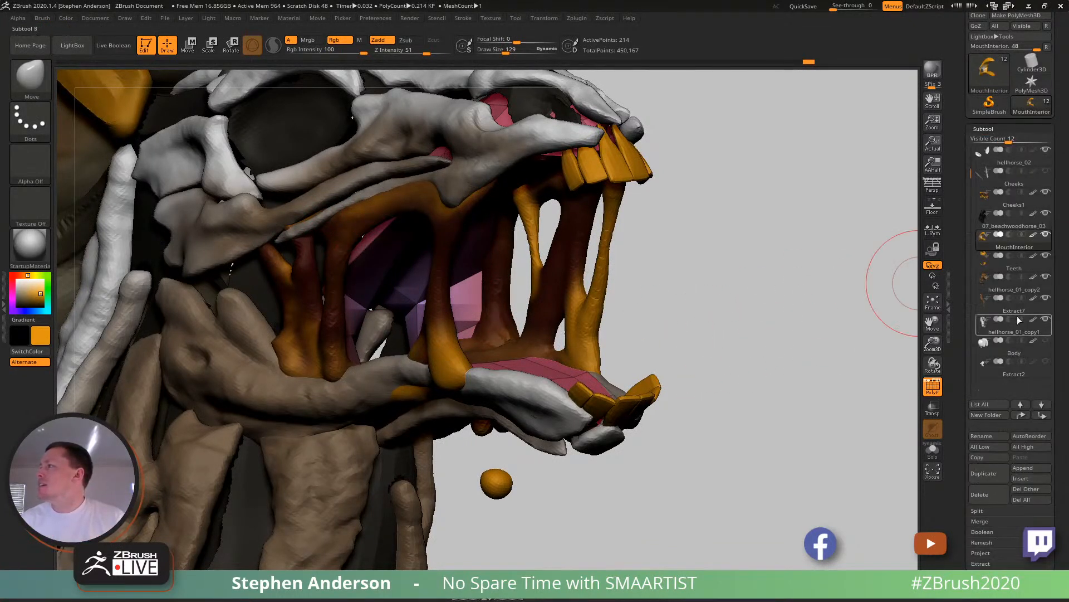
{"action": "left_click", "coordinate": [1034, 235], "text": "shift"}
{"action": "mouse_move", "coordinate": [529, 329]}
{"action": "right_mouse_down", "text": "ctrl"}
{"action": "mouse_move", "coordinate": [526, 298]}
{"action": "mouse_move", "coordinate": [557, 239]}
{"action": "right_mouse_up", "text": "ctrl"}
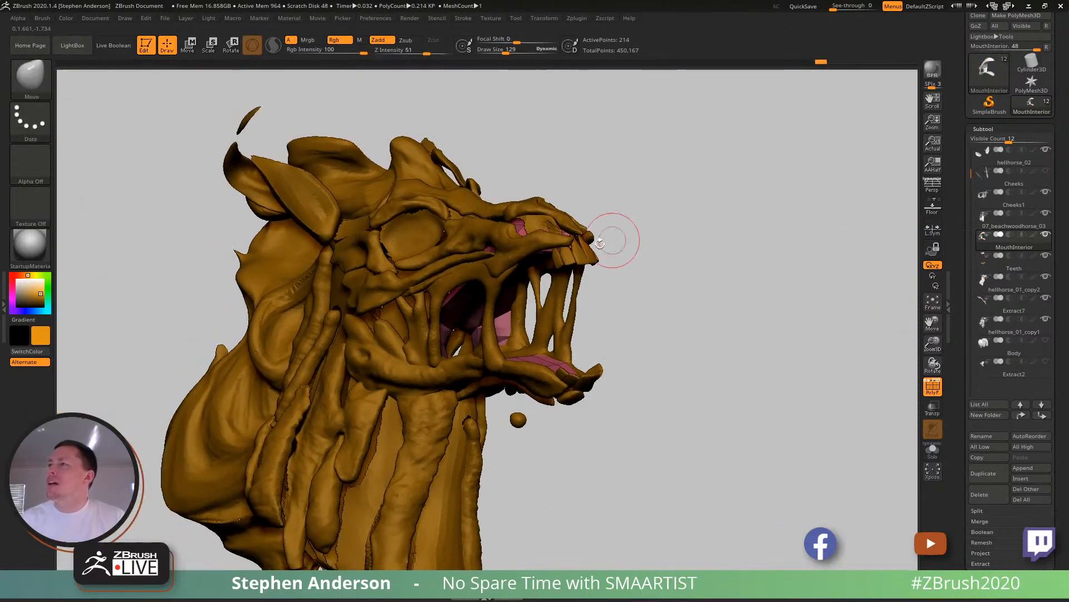
{"action": "left_click_drag", "start_coordinate": [8, 278], "coordinate": [14, 298]}
{"action": "right_click_drag", "start_coordinate": [268, 284], "coordinate": [72, 277]}
{"action": "left_click_drag", "start_coordinate": [17, 292], "coordinate": [11, 276]}
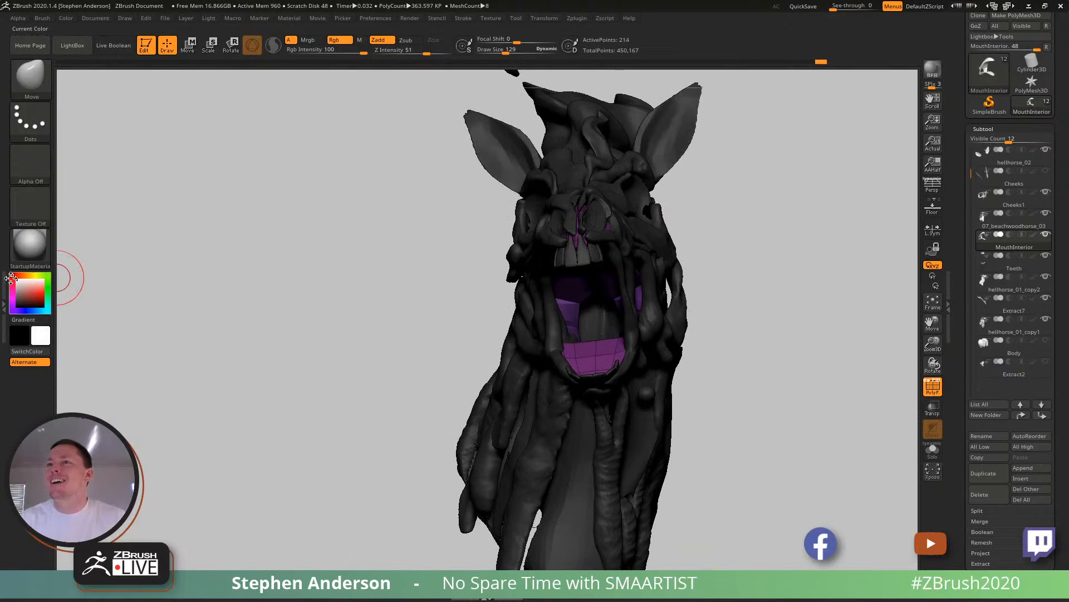
- Insert an extra edge loop in the mouth interior mesh with the ZModeler brush
{"action": "right_click_drag", "start_coordinate": [689, 248], "coordinate": [385, 340]}
{"action": "right_click_drag", "start_coordinate": [668, 321], "coordinate": [686, 296]}
{"action": "key", "text": "b"}
{"action": "key", "text": "z"}
{"action": "key", "text": "m"}
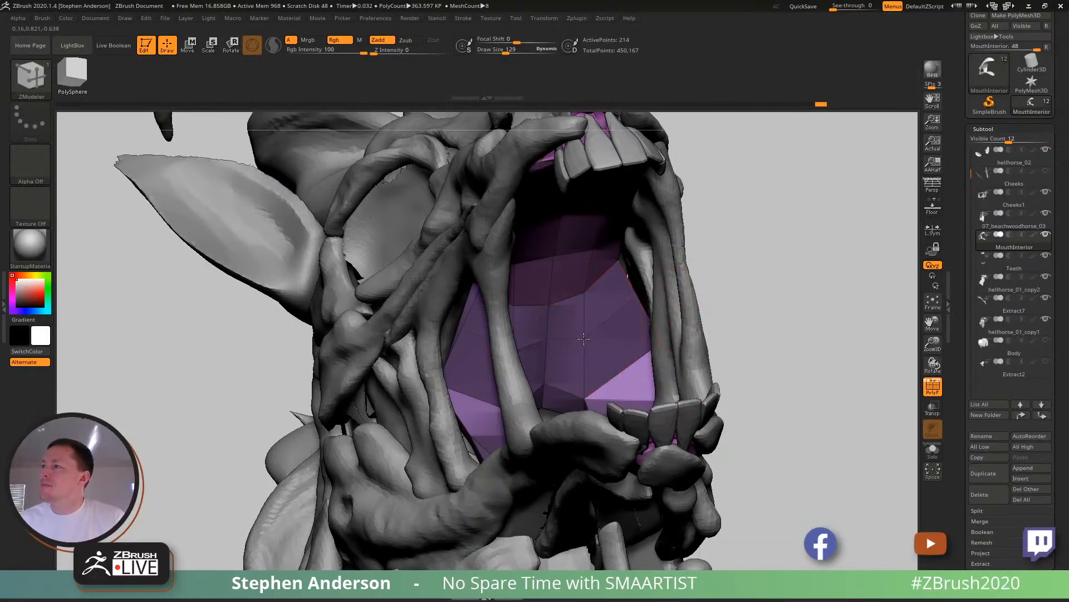
- Reshape the mouth interior's side wall behind the cheek strands with the Move brush at draw size 146
{"action": "key", "text": "b"}
{"action": "key", "text": "m"}
{"action": "key", "text": "v"}
{"action": "left_click_drag", "start_coordinate": [223, 357], "coordinate": [445, 325]}
{"action": "key", "text": "s"}
{"action": "left_click_drag", "start_coordinate": [438, 319], "coordinate": [395, 301]}
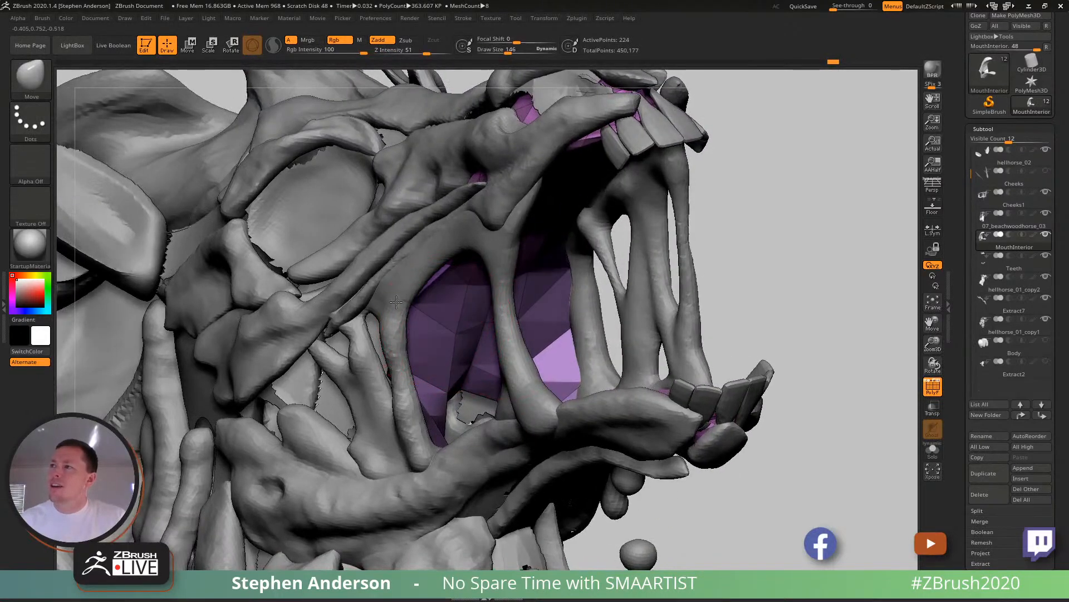
{"action": "left_click_drag", "start_coordinate": [443, 332], "coordinate": [427, 317]}
{"action": "left_click_drag", "start_coordinate": [437, 261], "coordinate": [437, 260]}
{"action": "right_click_drag", "start_coordinate": [462, 282], "coordinate": [474, 340], "text": "ctrl"}
- Hide the polygon wireframe and fit the mouth interior inside the jaws with the Move brush from both sides of the head
{"action": "key", "text": "shift+f"}
{"action": "mouse_move", "coordinate": [654, 233]}
{"action": "left_mouse_down"}
{"action": "mouse_move", "coordinate": [614, 250]}
{"action": "mouse_move", "coordinate": [584, 245]}
{"action": "mouse_move", "coordinate": [507, 293]}
{"action": "left_mouse_up"}
{"action": "right_click_drag", "start_coordinate": [503, 284], "coordinate": [474, 277]}
{"action": "left_click_drag", "start_coordinate": [484, 272], "coordinate": [499, 260]}
{"action": "mouse_move", "coordinate": [490, 266]}
{"action": "right_mouse_down"}
{"action": "mouse_move", "coordinate": [549, 317]}
{"action": "mouse_move", "coordinate": [493, 326]}
{"action": "right_mouse_up"}
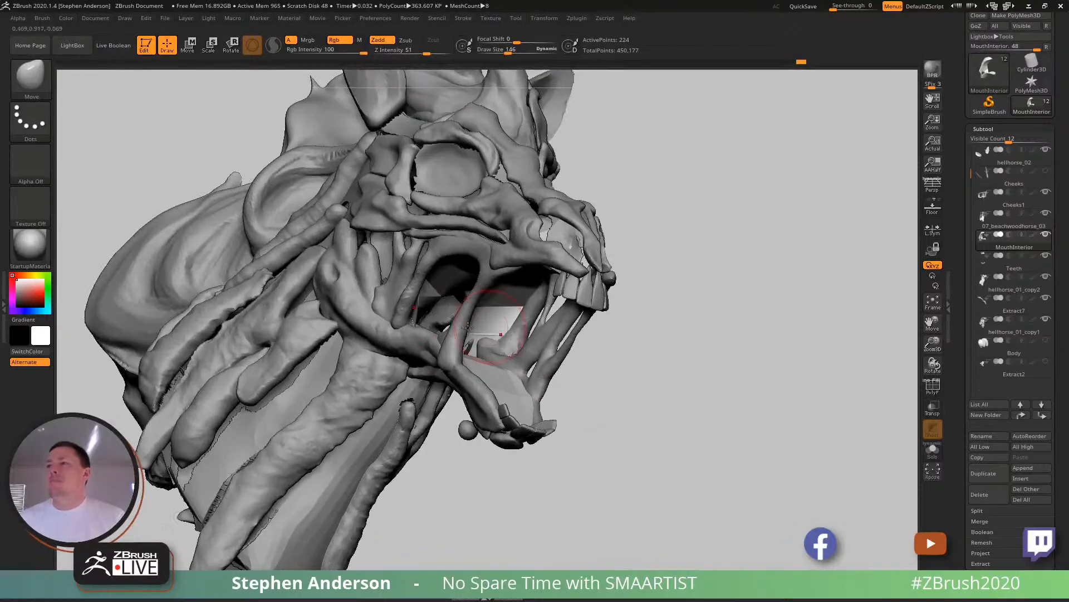
{"action": "mouse_move", "coordinate": [396, 306]}
{"action": "right_mouse_down"}
{"action": "mouse_move", "coordinate": [438, 295]}
{"action": "mouse_move", "coordinate": [391, 297]}
{"action": "right_mouse_up"}
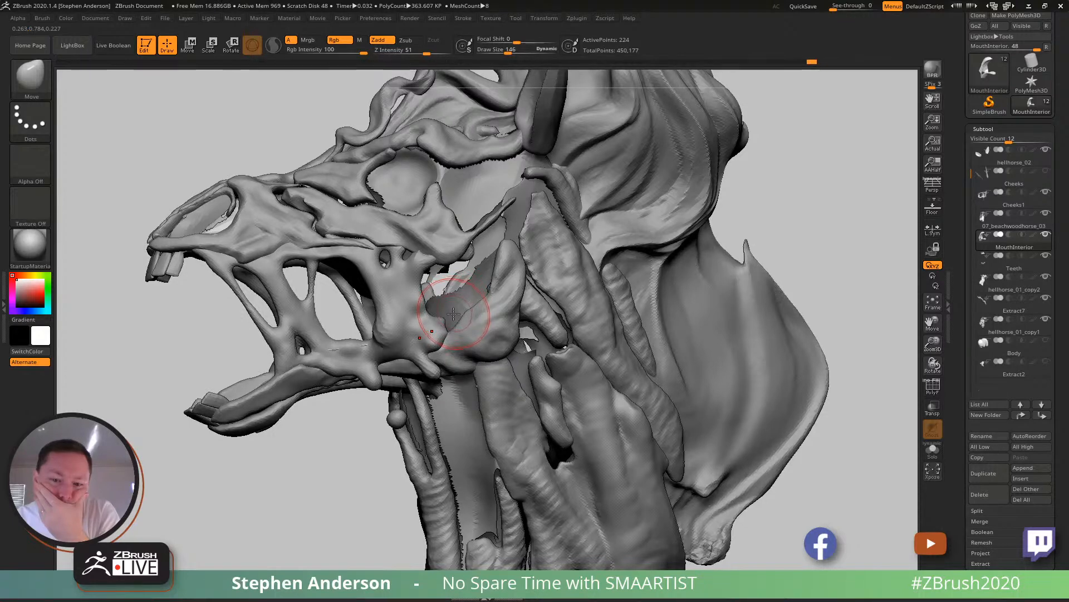
{"action": "mouse_move", "coordinate": [403, 307]}
{"action": "right_mouse_down"}
{"action": "mouse_move", "coordinate": [395, 251]}
{"action": "mouse_move", "coordinate": [386, 283]}
{"action": "right_mouse_up"}
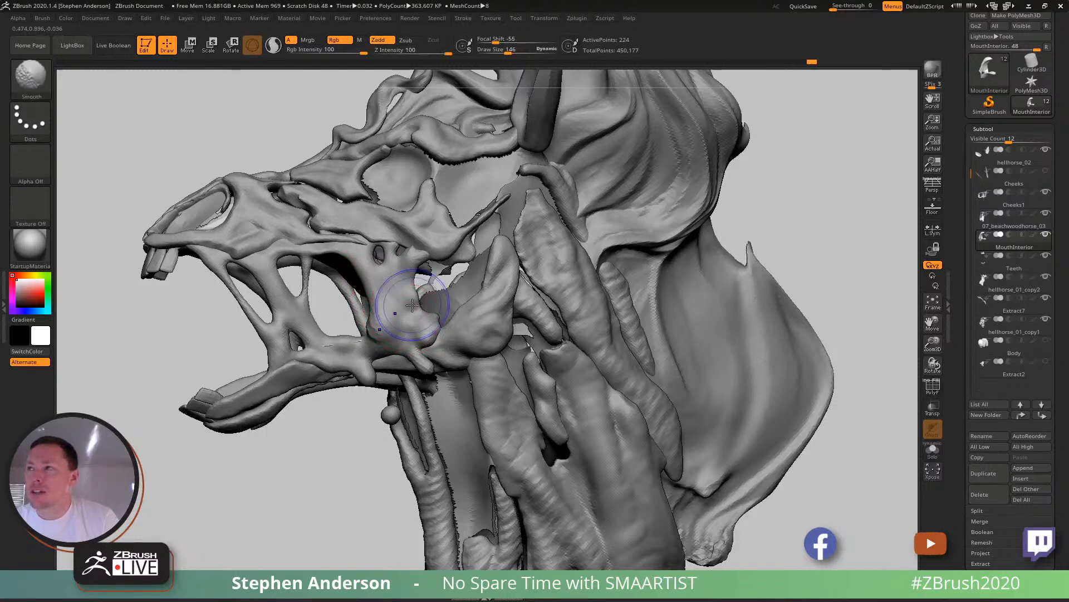
- Select the Cheeks1 subtool and duplicate it
{"action": "key", "text": "shift+f"}
{"action": "left_click", "coordinate": [275, 331], "text": "alt"}
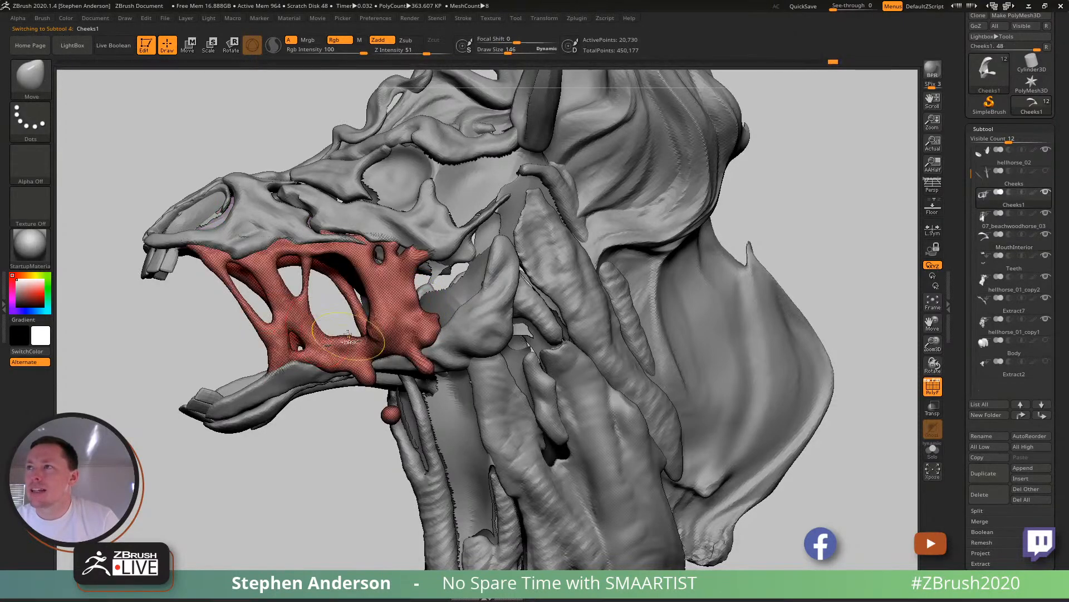
{"action": "right_click_drag", "start_coordinate": [350, 341], "coordinate": [340, 301], "text": "ctrl"}
{"action": "key", "text": "shift+f"}
{"action": "mouse_move", "coordinate": [339, 349]}
{"action": "right_mouse_down", "text": "alt"}
{"action": "mouse_move", "coordinate": [496, 340]}
{"action": "mouse_move", "coordinate": [437, 338]}
{"action": "right_mouse_up", "text": "alt"}
{"action": "key", "text": "ctrl+shift+d"}
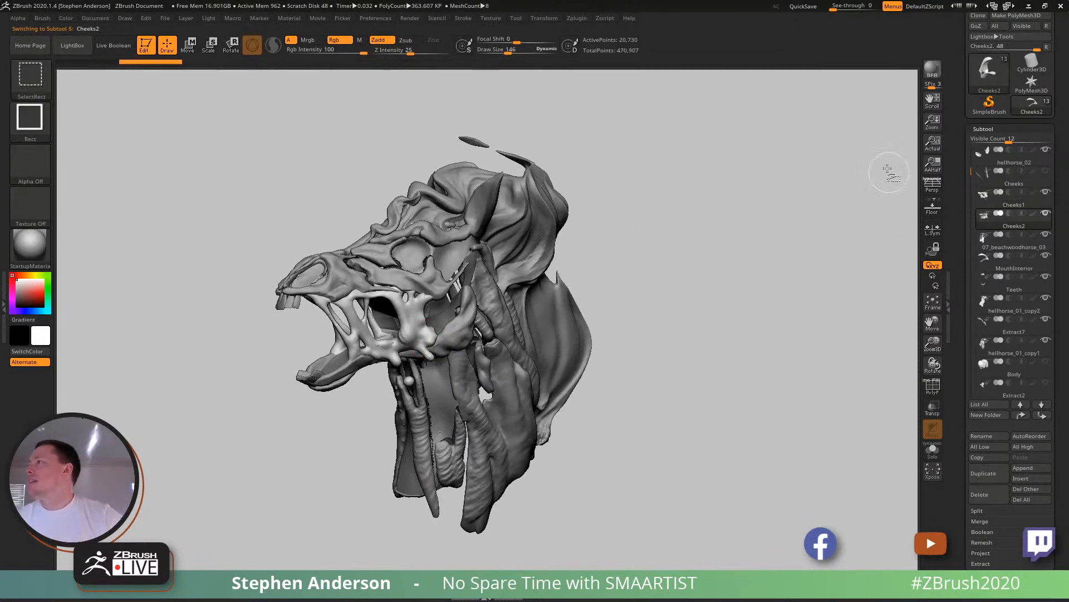
- Hide the Cheeks2 duplicate, keep Cheeks1 visible and make Cheeks1 the active subtool
{"action": "left_click", "coordinate": [1046, 193]}
{"action": "left_click", "coordinate": [1047, 214]}
{"action": "left_click", "coordinate": [1046, 194]}
{"action": "left_click", "coordinate": [1001, 200]}
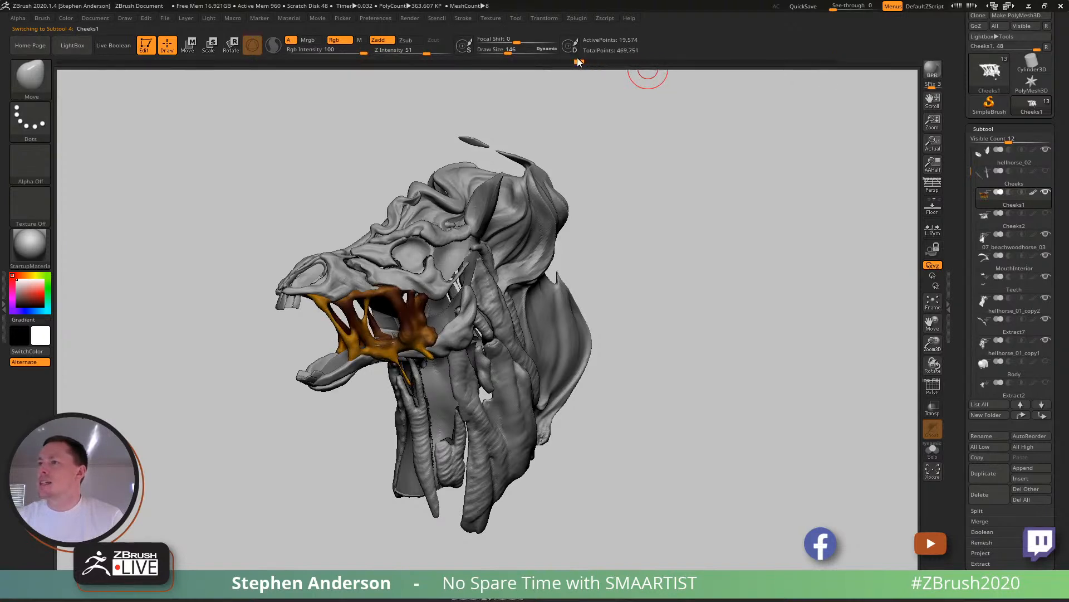
- Step Cheeks1 through its undo history to an earlier version with thinner cheek strands
{"action": "mouse_move", "coordinate": [483, 59]}
{"action": "left_mouse_down"}
{"action": "mouse_move", "coordinate": [76, 38]}
{"action": "mouse_move", "coordinate": [199, 32]}
{"action": "mouse_move", "coordinate": [180, 32]}
{"action": "left_mouse_up"}
{"action": "key", "text": "ctrl+shift"}
{"action": "key", "text": "ctrl+shift+z"}
{"action": "key", "text": "ctrl+shift+z"}
{"action": "key", "text": "ctrl+shift+z"}
{"action": "key", "text": "ctrl+shift+z"}
{"action": "key", "text": "ctrl+shift+z"}
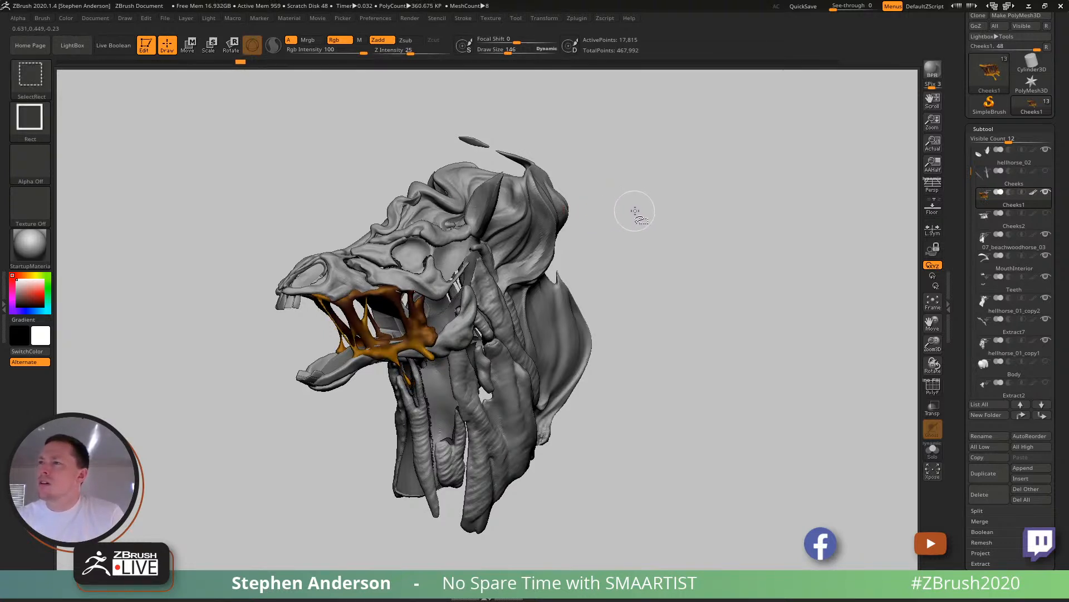
- Thin the strand hanging below the lower jaw with the Smooth brush, and smooth the short rear drip at draw size 90
{"action": "right_click_drag", "start_coordinate": [430, 345], "coordinate": [426, 379], "text": "ctrl"}
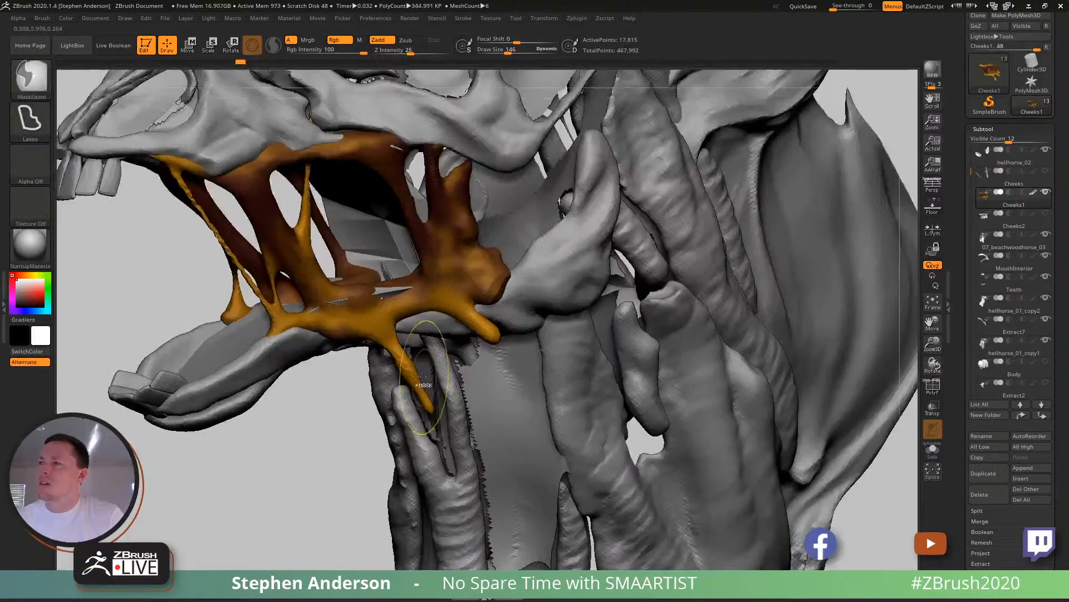
{"action": "left_click", "coordinate": [410, 371], "text": "shift"}
{"action": "left_click", "coordinate": [412, 402]}
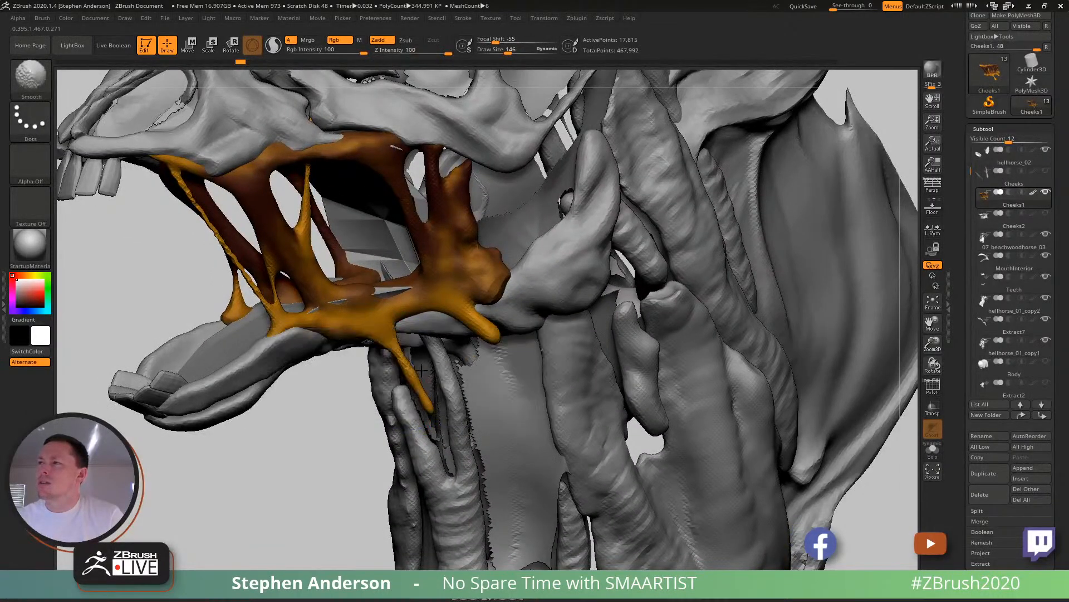
{"action": "left_click_drag", "start_coordinate": [426, 393], "coordinate": [428, 398], "text": "shift"}
{"action": "right_click_drag", "start_coordinate": [429, 394], "coordinate": [433, 375], "text": "ctrl"}
{"action": "key", "text": "s"}
{"action": "left_click_drag", "start_coordinate": [476, 317], "coordinate": [471, 318]}
{"action": "key", "text": "shift"}
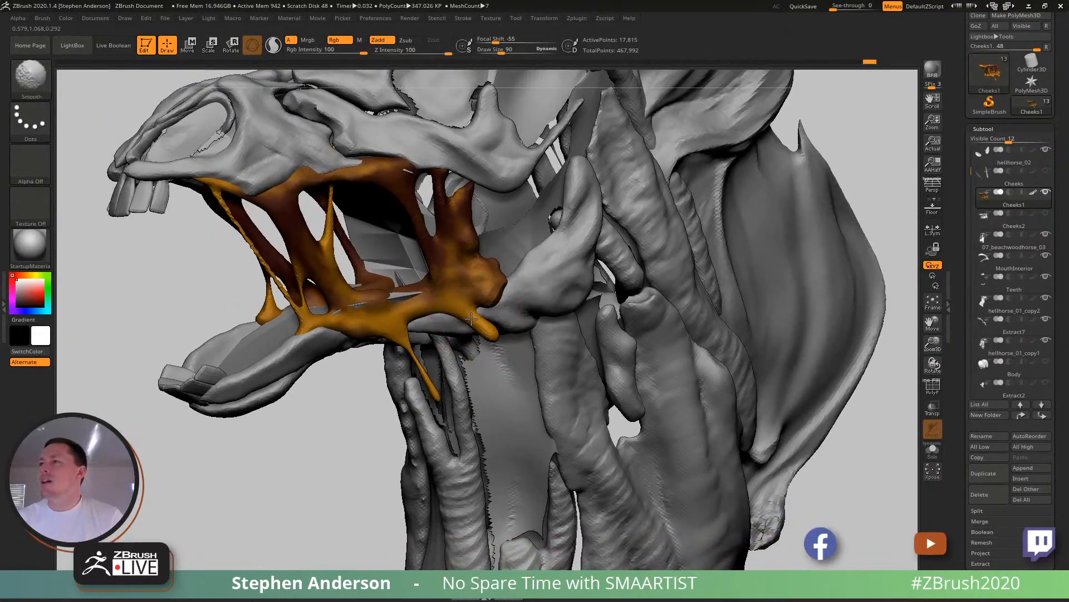
{"action": "mouse_move", "coordinate": [478, 326]}
{"action": "right_mouse_down"}
{"action": "mouse_move", "coordinate": [532, 324]}
{"action": "mouse_move", "coordinate": [529, 273]}
{"action": "mouse_move", "coordinate": [442, 267]}
{"action": "right_mouse_up"}
{"action": "mouse_move", "coordinate": [513, 303]}
{"action": "right_mouse_down", "text": "ctrl"}
{"action": "mouse_move", "coordinate": [467, 280]}
{"action": "mouse_move", "coordinate": [448, 308]}
{"action": "right_mouse_up", "text": "ctrl"}
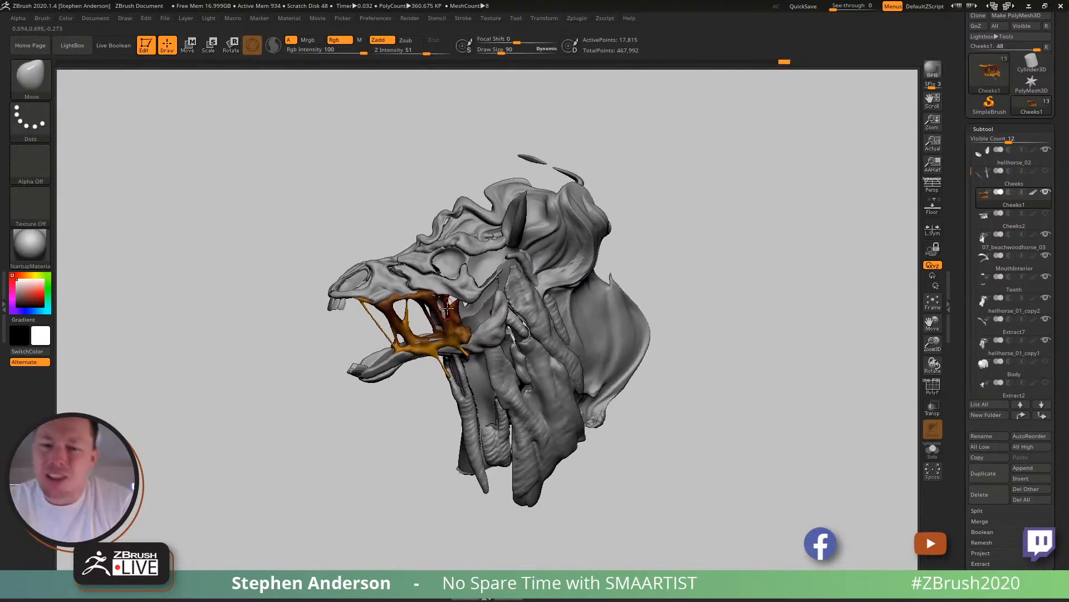
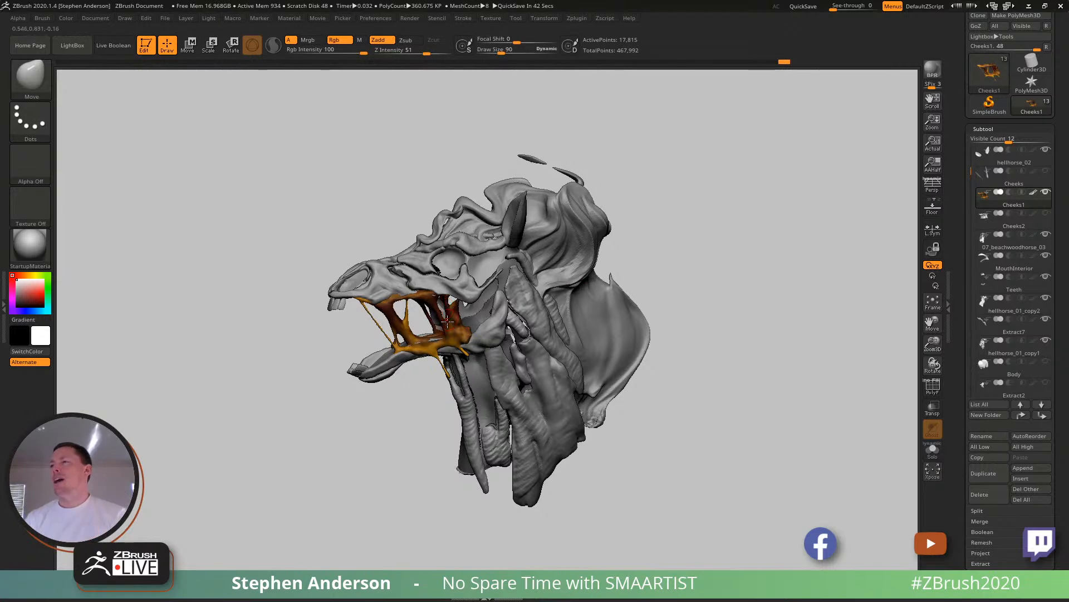
- Make Cheeks2 the active, visible subtool and hide Cheeks1
{"action": "right_click_drag", "start_coordinate": [451, 317], "coordinate": [494, 304]}
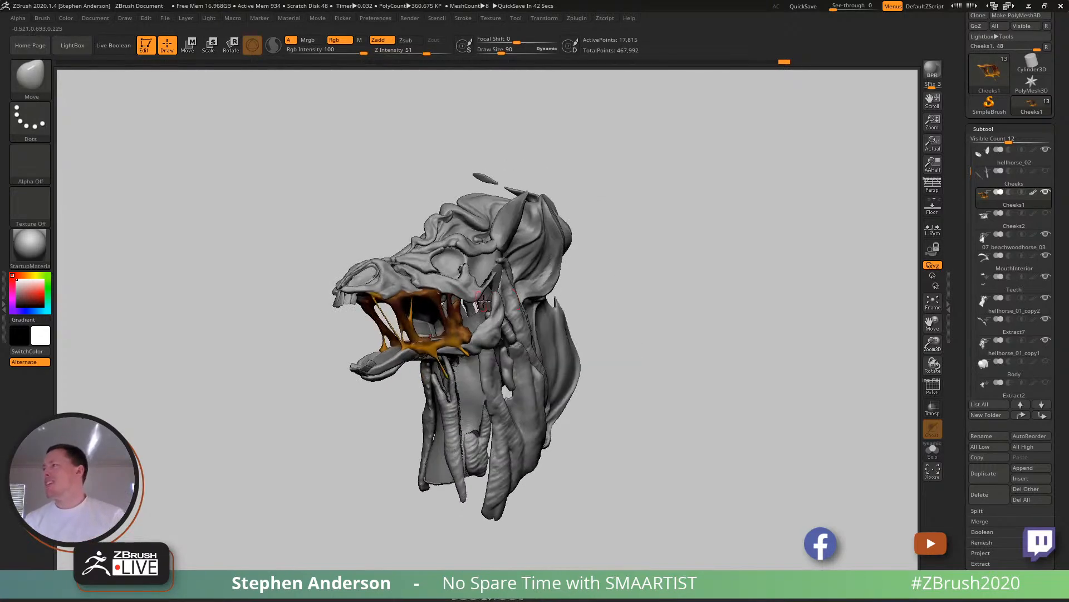
{"action": "left_click", "coordinate": [1021, 226]}
{"action": "right_click_drag", "start_coordinate": [835, 269], "coordinate": [787, 251]}
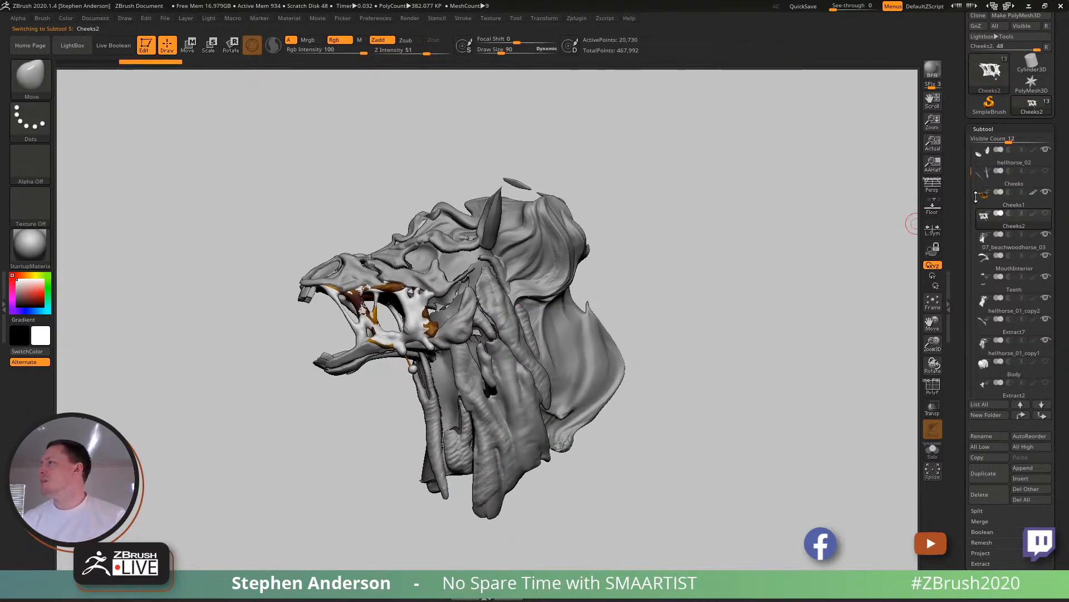
{"action": "left_click", "coordinate": [1048, 193]}
- Reshape the front Cheeks2 strands where they meet the lower jaw, using the Move brush at draw size 90
{"action": "right_click_drag", "start_coordinate": [449, 321], "coordinate": [402, 349]}
{"action": "right_click_drag", "start_coordinate": [363, 305], "coordinate": [345, 309]}
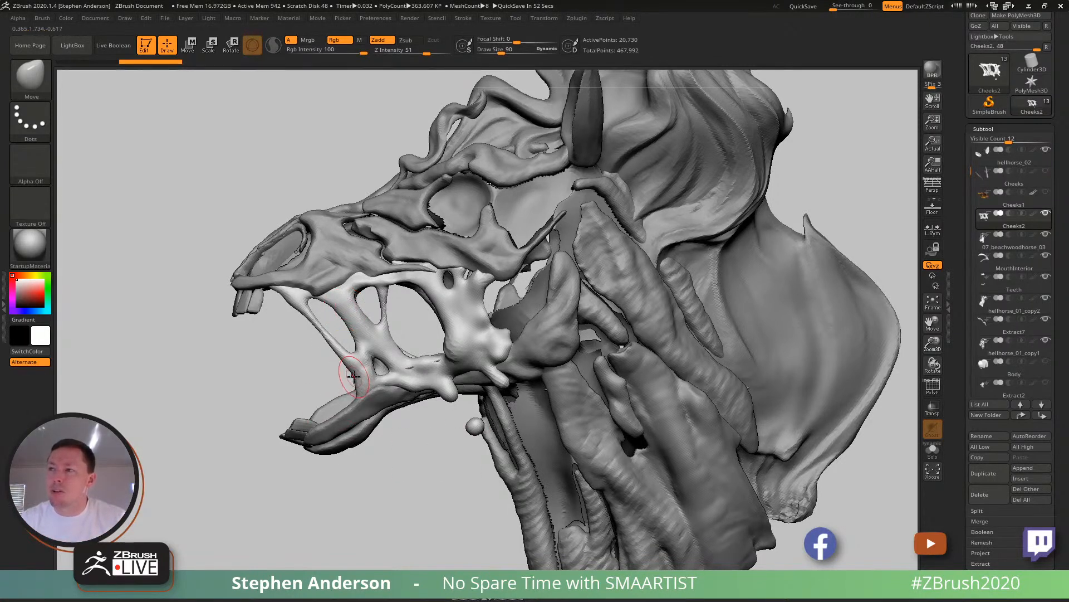
{"action": "left_click_drag", "start_coordinate": [354, 378], "coordinate": [344, 376]}
{"action": "left_click_drag", "start_coordinate": [344, 376], "coordinate": [346, 380], "text": "shift"}
{"action": "left_click_drag", "start_coordinate": [292, 303], "coordinate": [283, 293], "text": "shift"}
{"action": "left_click_drag", "start_coordinate": [353, 330], "coordinate": [400, 340]}
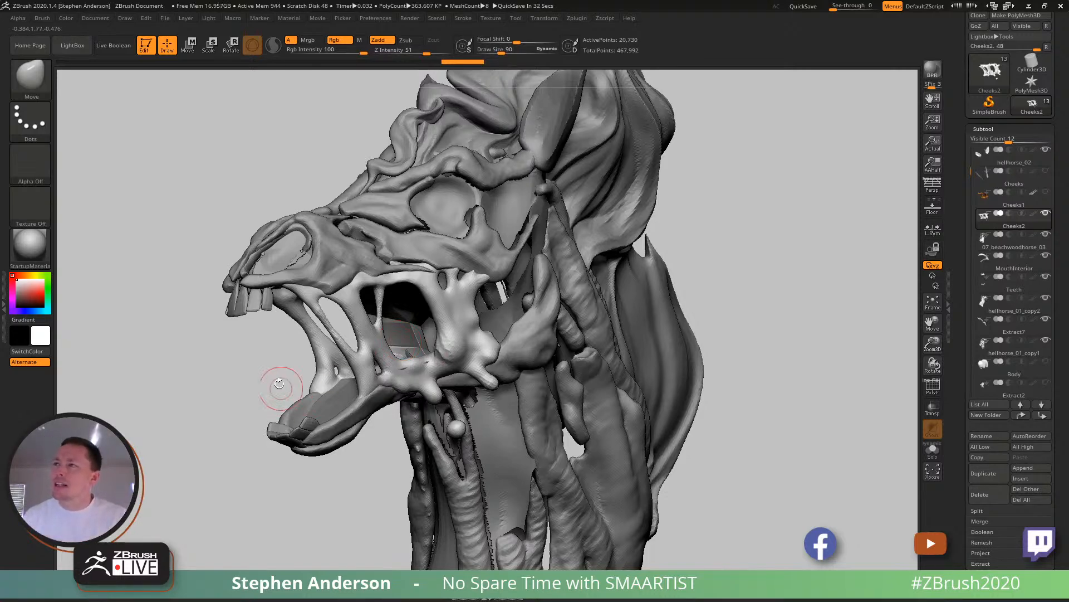
{"action": "mouse_move", "coordinate": [263, 402]}
{"action": "right_mouse_down"}
{"action": "mouse_move", "coordinate": [372, 385]}
{"action": "mouse_move", "coordinate": [248, 390]}
{"action": "right_mouse_up"}
- Adjust the rear Cheeks2 flesh along the lower jaw and inside the mouth with the Move brush
{"action": "right_click_drag", "start_coordinate": [462, 390], "coordinate": [459, 307], "text": "ctrl"}
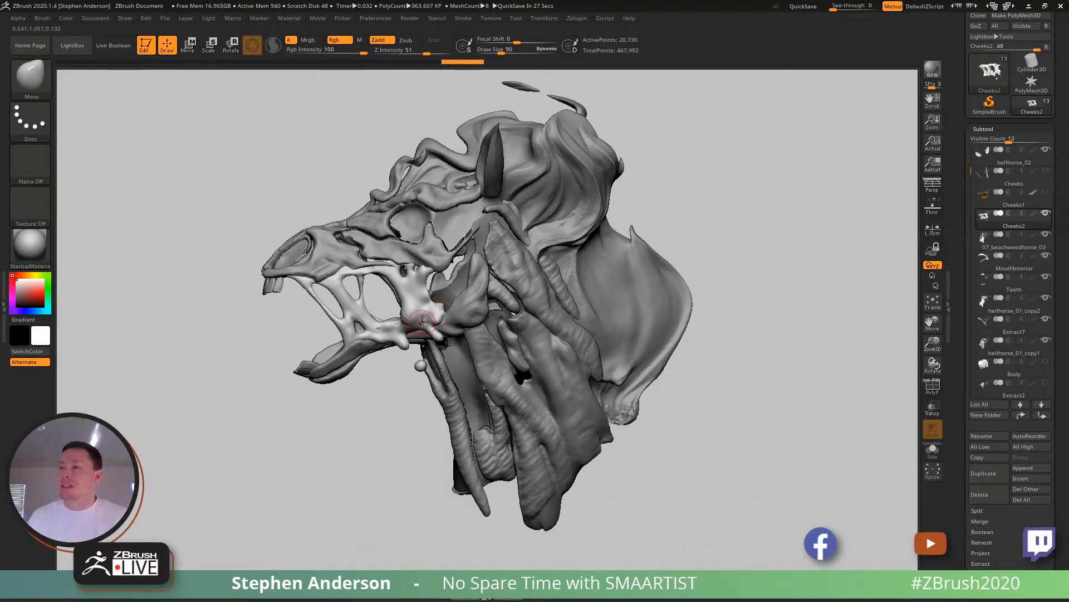
{"action": "mouse_move", "coordinate": [438, 304]}
{"action": "right_mouse_down"}
{"action": "mouse_move", "coordinate": [412, 307]}
{"action": "mouse_move", "coordinate": [544, 296]}
{"action": "mouse_move", "coordinate": [476, 309]}
{"action": "mouse_move", "coordinate": [525, 473]}
{"action": "right_mouse_up"}
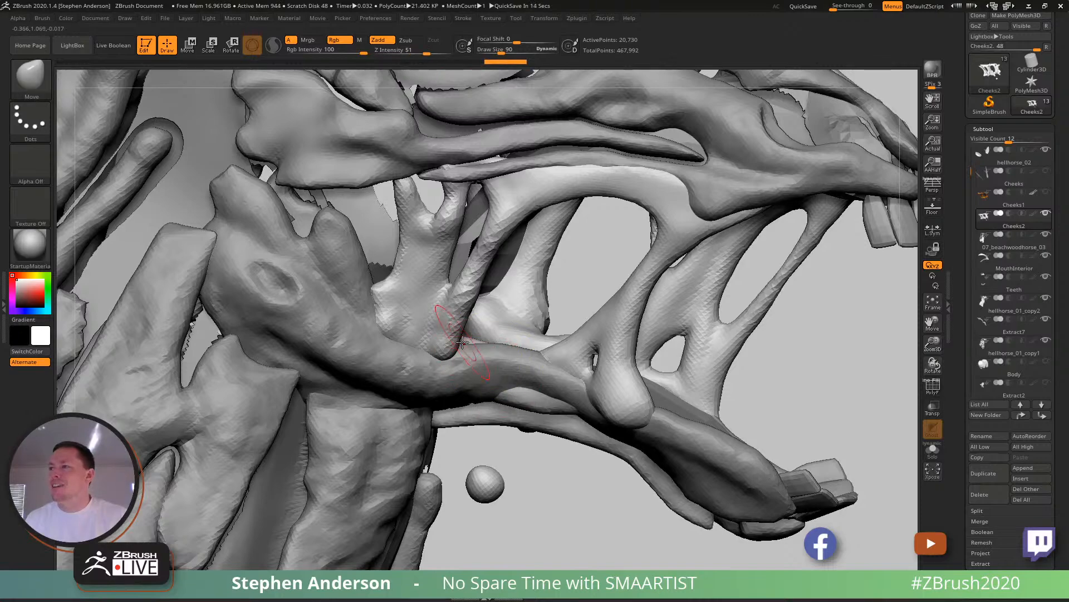
{"action": "mouse_move", "coordinate": [492, 377]}
{"action": "right_mouse_down"}
{"action": "mouse_move", "coordinate": [440, 380]}
{"action": "mouse_move", "coordinate": [511, 350]}
{"action": "right_mouse_up"}
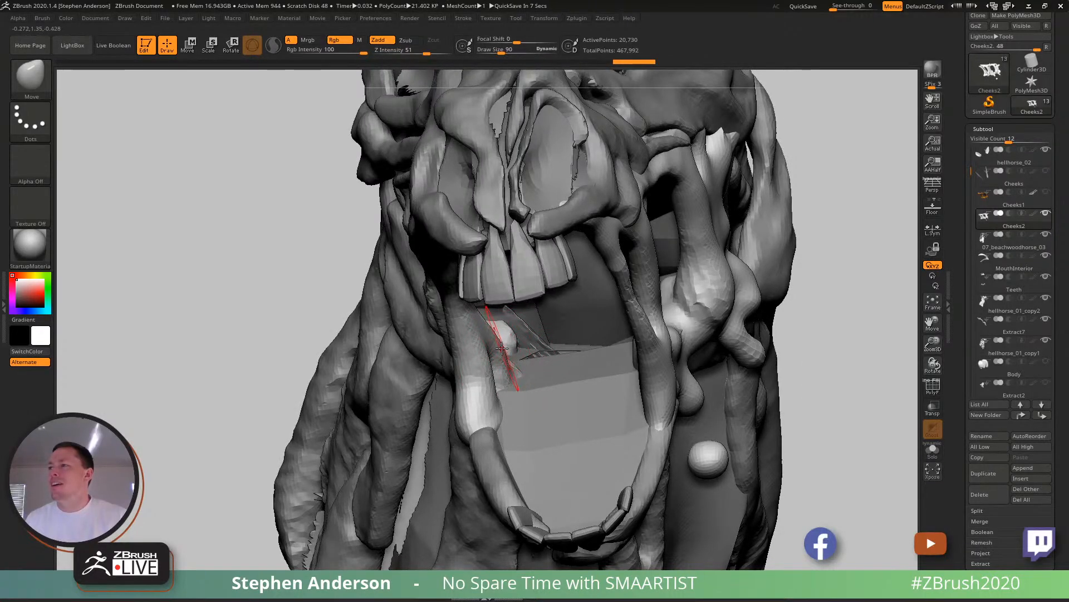
{"action": "right_click_drag", "start_coordinate": [484, 334], "coordinate": [448, 215]}
{"action": "right_click_drag", "start_coordinate": [465, 281], "coordinate": [521, 317]}
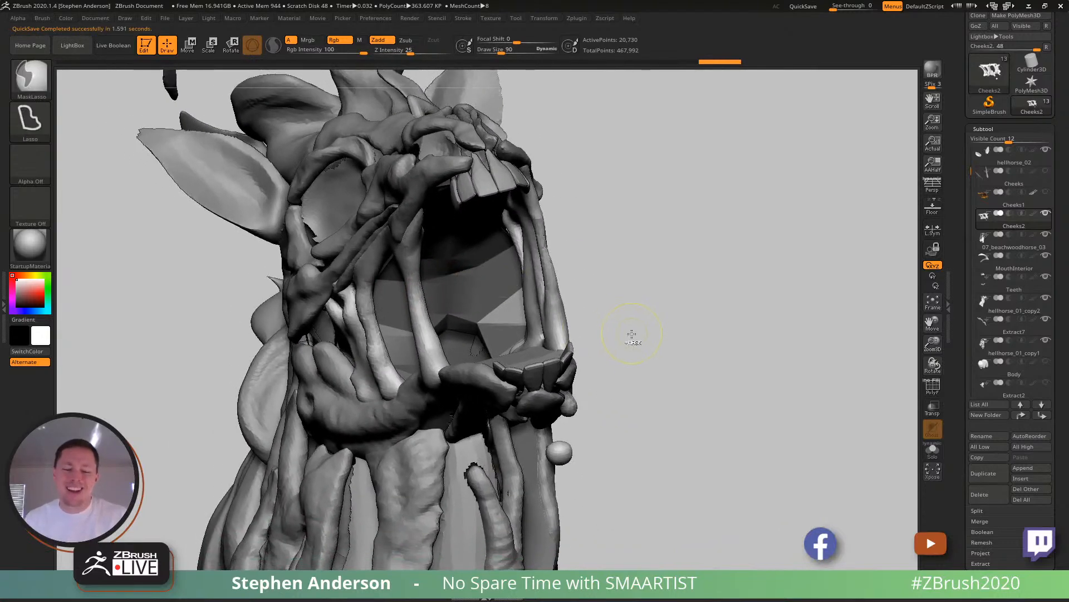
- Save the tool as HellHorse_02 in the _NoSpareTime folder, replacing the existing file
{"action": "key", "text": "ctrl+s"}
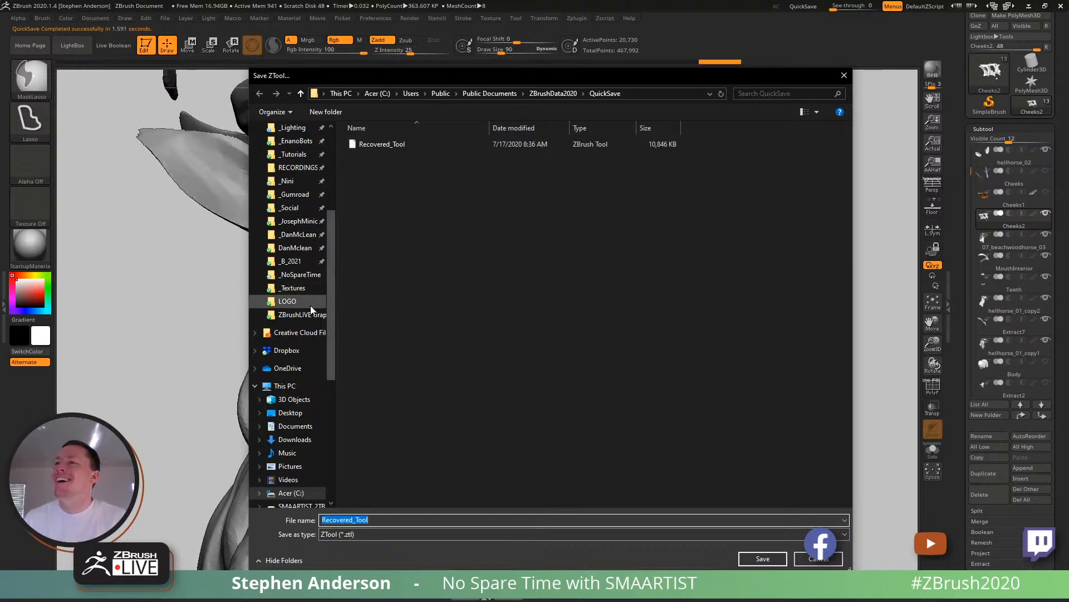
{"action": "left_click", "coordinate": [301, 274]}
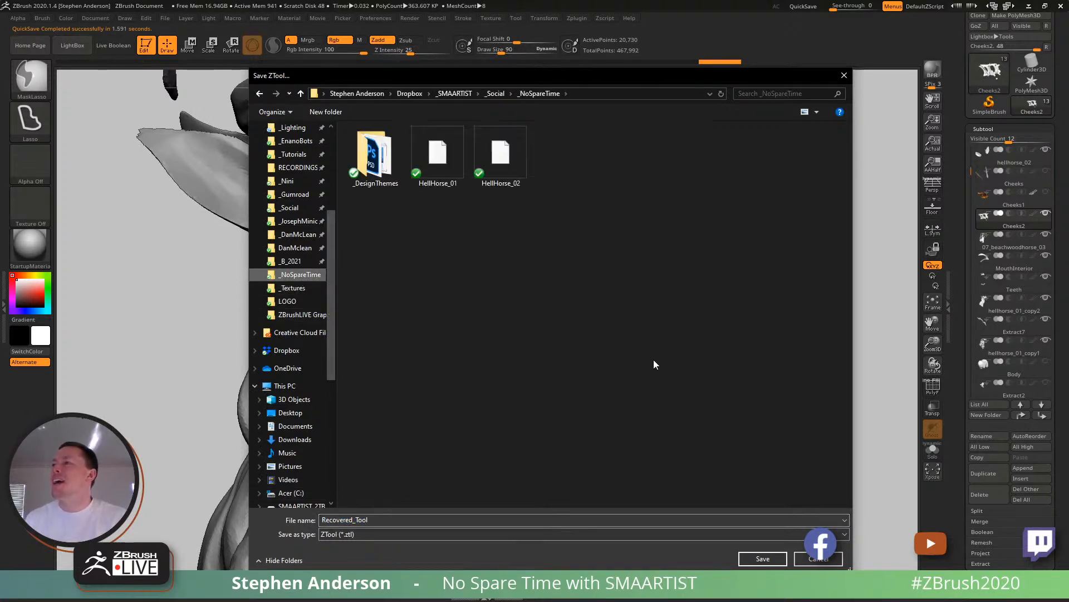
{"action": "left_click", "coordinate": [500, 156]}
{"action": "left_click", "coordinate": [762, 559]}
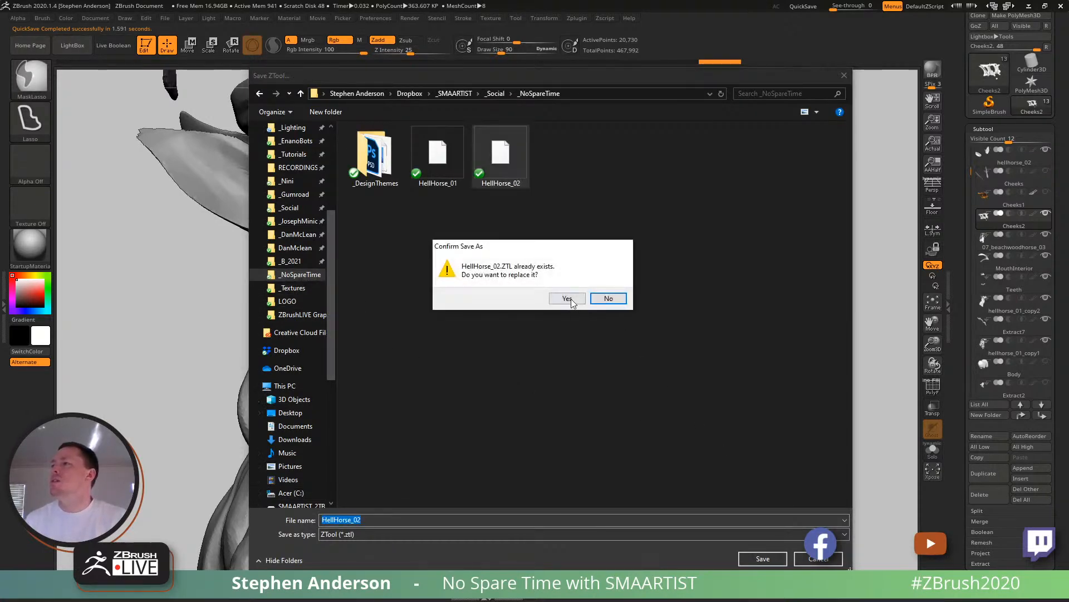
{"action": "left_click", "coordinate": [567, 298]}
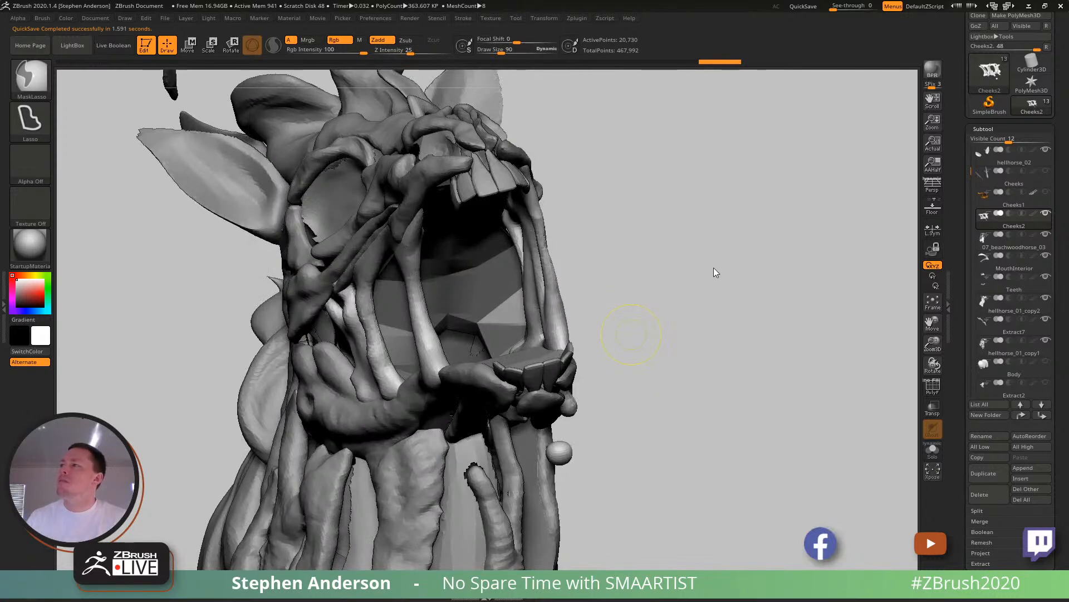
- Turn on the polypaint display for Cheeks2 and the other subtools
{"action": "left_click_drag", "start_coordinate": [712, 265], "coordinate": [690, 279]}
{"action": "mouse_move", "coordinate": [690, 279]}
{"action": "right_mouse_down"}
{"action": "mouse_move", "coordinate": [653, 306]}
{"action": "mouse_move", "coordinate": [653, 269]}
{"action": "right_mouse_up"}
{"action": "mouse_move", "coordinate": [710, 289]}
{"action": "right_mouse_down", "text": "ctrl"}
{"action": "mouse_move", "coordinate": [713, 258]}
{"action": "mouse_move", "coordinate": [703, 267]}
{"action": "right_mouse_up", "text": "ctrl"}
{"action": "key", "text": "shift+f"}
{"action": "key", "text": "shift+f"}
{"action": "right_click_drag", "start_coordinate": [755, 301], "coordinate": [780, 337]}
{"action": "right_click_drag", "start_coordinate": [780, 336], "coordinate": [676, 327], "text": "alt"}
{"action": "mouse_move", "coordinate": [676, 327]}
{"action": "right_mouse_down"}
{"action": "mouse_move", "coordinate": [529, 313]}
{"action": "mouse_move", "coordinate": [557, 320]}
{"action": "right_mouse_up"}
{"action": "left_click", "coordinate": [1033, 214], "text": "shift"}
{"action": "right_click_drag", "start_coordinate": [461, 331], "coordinate": [466, 338], "text": "ctrl"}
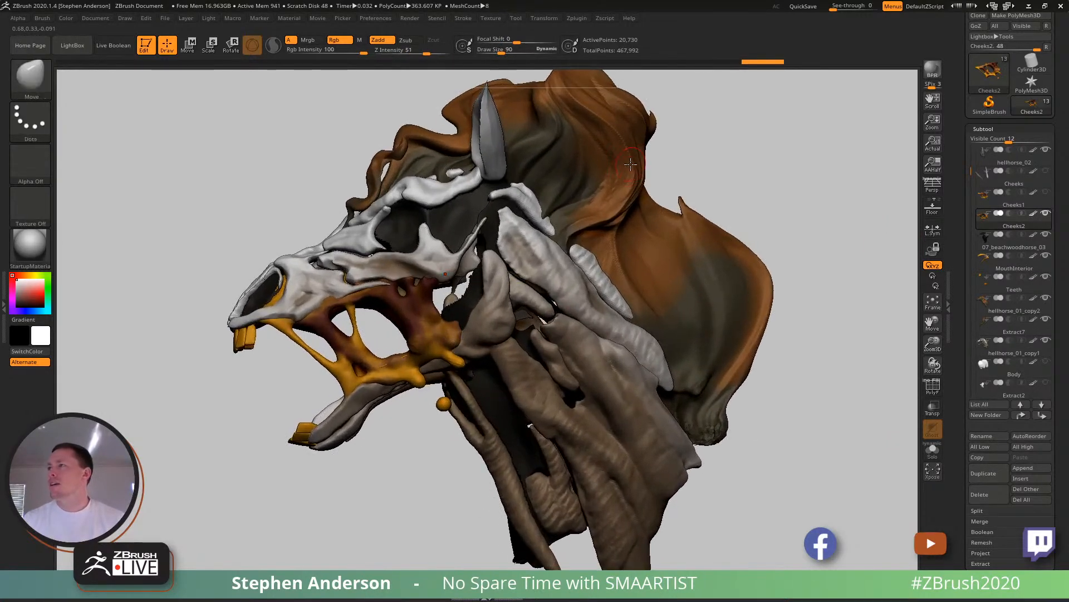
- Paint the Cheeks2 strands with brown sampled from the mane, using the Standard brush in Rgb mode with Zadd off
{"action": "key", "text": "c"}
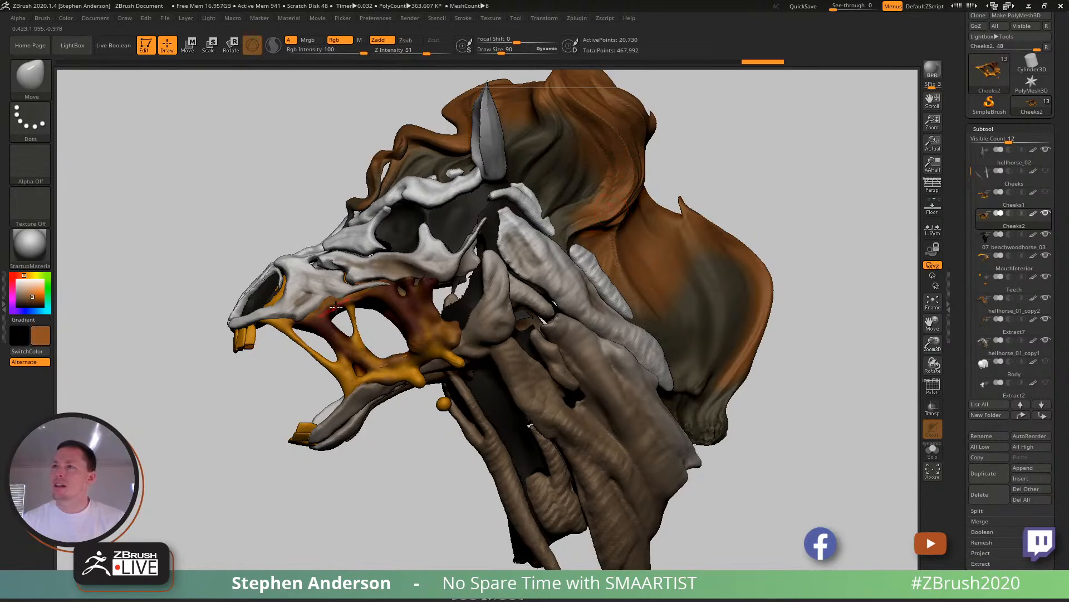
{"action": "key", "text": "b"}
{"action": "key", "text": "s"}
{"action": "key", "text": "t"}
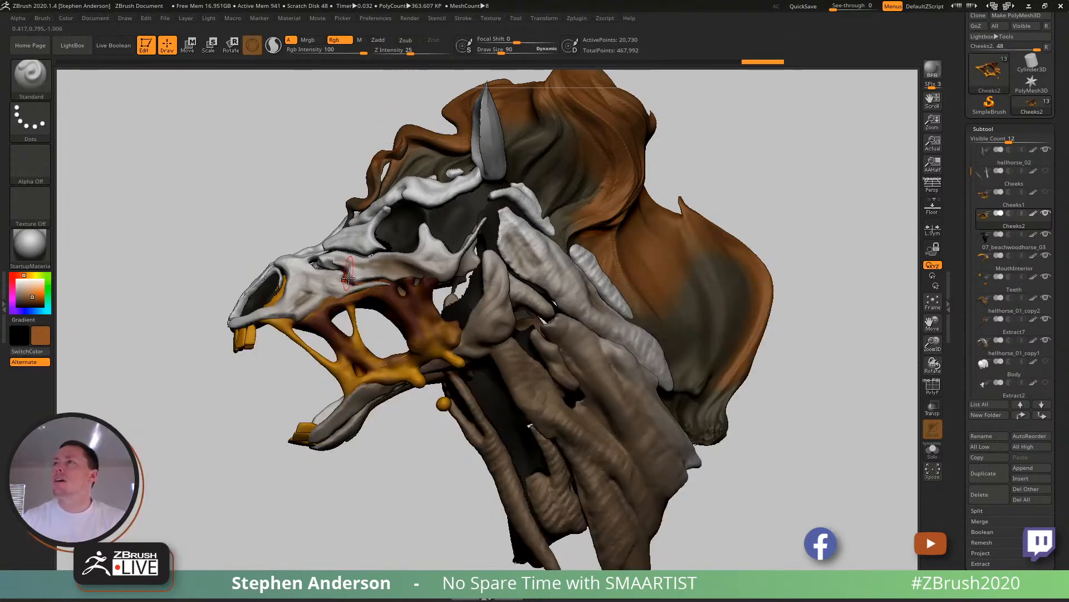
{"action": "mouse_move", "coordinate": [413, 313]}
{"action": "left_mouse_down"}
{"action": "mouse_move", "coordinate": [398, 304]}
{"action": "mouse_move", "coordinate": [438, 305]}
{"action": "mouse_move", "coordinate": [368, 333]}
{"action": "mouse_move", "coordinate": [344, 374]}
{"action": "left_mouse_up"}
{"action": "left_click_drag", "start_coordinate": [262, 384], "coordinate": [449, 294]}
{"action": "mouse_move", "coordinate": [316, 336]}
{"action": "left_mouse_down"}
{"action": "mouse_move", "coordinate": [296, 357]}
{"action": "mouse_move", "coordinate": [253, 329]}
{"action": "mouse_move", "coordinate": [221, 338]}
{"action": "left_mouse_up"}
{"action": "mouse_move", "coordinate": [474, 340]}
{"action": "left_mouse_down"}
{"action": "mouse_move", "coordinate": [406, 320]}
{"action": "mouse_move", "coordinate": [490, 312]}
{"action": "left_mouse_up"}
- Paint the Cheeks2 strands in red-orange (RGB 255, 92, 35) at draw size 62
{"action": "key", "text": "c"}
{"action": "key", "text": "s"}
{"action": "left_click", "coordinate": [332, 320]}
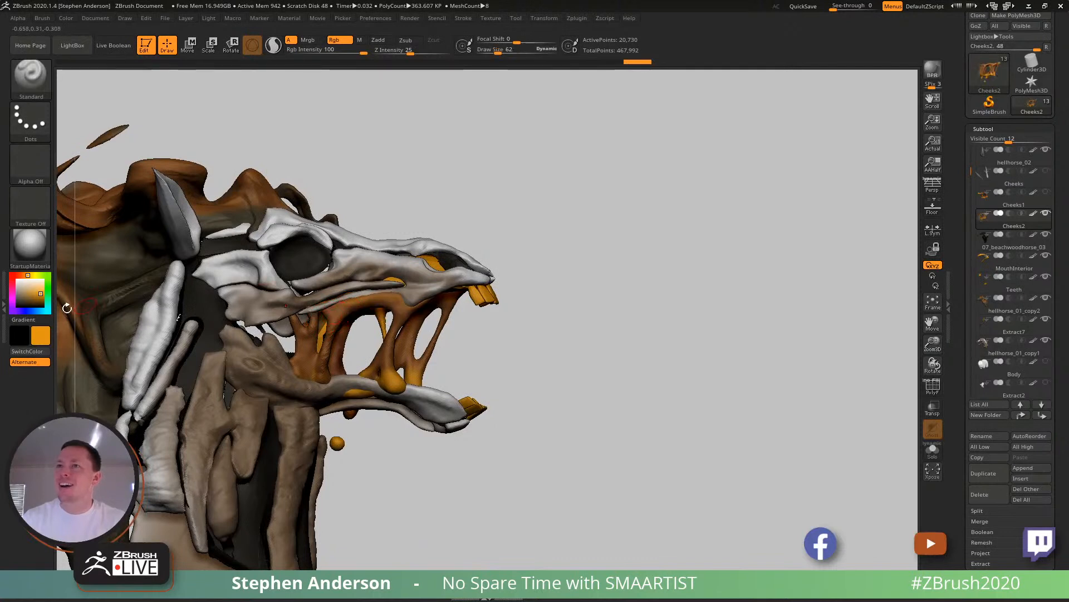
{"action": "mouse_move", "coordinate": [26, 275]}
{"action": "left_mouse_down"}
{"action": "mouse_move", "coordinate": [45, 291]}
{"action": "mouse_move", "coordinate": [20, 275]}
{"action": "left_mouse_up"}
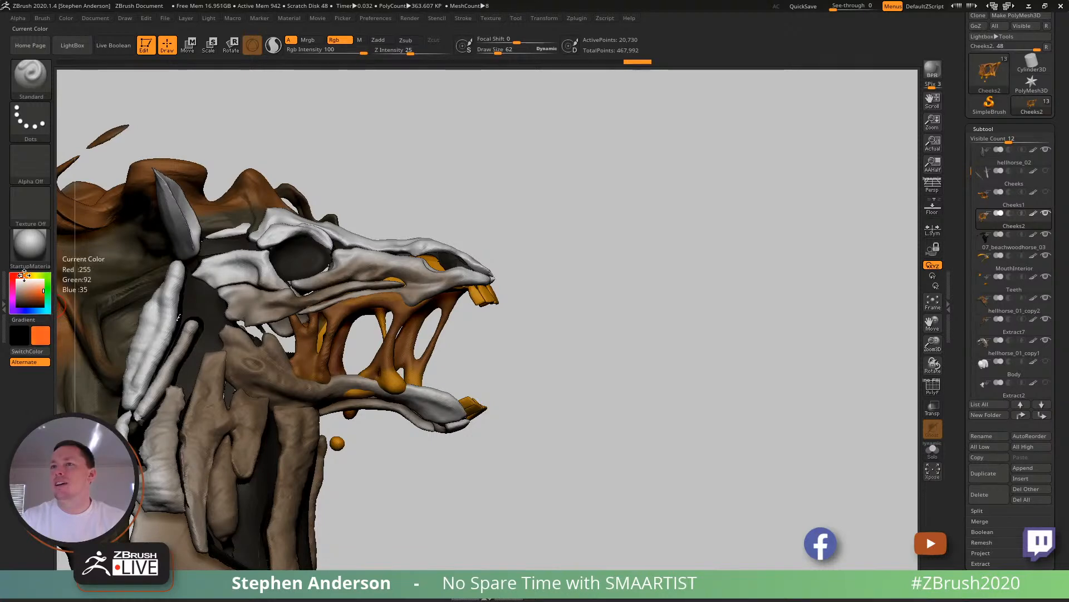
{"action": "key", "text": "ctrl"}
{"action": "right_click_drag", "start_coordinate": [390, 308], "coordinate": [425, 353], "text": "ctrl"}
{"action": "mouse_move", "coordinate": [412, 330]}
{"action": "left_mouse_down"}
{"action": "mouse_move", "coordinate": [385, 384]}
{"action": "mouse_move", "coordinate": [398, 387]}
{"action": "mouse_move", "coordinate": [367, 434]}
{"action": "mouse_move", "coordinate": [396, 445]}
{"action": "mouse_move", "coordinate": [262, 357]}
{"action": "mouse_move", "coordinate": [219, 348]}
{"action": "mouse_move", "coordinate": [245, 415]}
{"action": "mouse_move", "coordinate": [301, 362]}
{"action": "mouse_move", "coordinate": [390, 306]}
{"action": "mouse_move", "coordinate": [464, 370]}
{"action": "mouse_move", "coordinate": [446, 318]}
{"action": "mouse_move", "coordinate": [506, 304]}
{"action": "left_mouse_up"}
{"action": "mouse_move", "coordinate": [542, 358]}
{"action": "right_mouse_down"}
{"action": "mouse_move", "coordinate": [469, 355]}
{"action": "mouse_move", "coordinate": [483, 356]}
{"action": "right_mouse_up"}
{"action": "mouse_move", "coordinate": [482, 356]}
{"action": "left_mouse_down"}
{"action": "mouse_move", "coordinate": [510, 343]}
{"action": "mouse_move", "coordinate": [585, 418]}
{"action": "left_mouse_up"}
{"action": "mouse_move", "coordinate": [523, 373]}
{"action": "left_mouse_down"}
{"action": "mouse_move", "coordinate": [532, 440]}
{"action": "mouse_move", "coordinate": [719, 406]}
{"action": "mouse_move", "coordinate": [693, 346]}
{"action": "mouse_move", "coordinate": [746, 368]}
{"action": "mouse_move", "coordinate": [668, 446]}
{"action": "mouse_move", "coordinate": [617, 465]}
{"action": "mouse_move", "coordinate": [752, 498]}
{"action": "left_mouse_up"}
{"action": "mouse_move", "coordinate": [740, 429]}
{"action": "right_mouse_down", "text": "ctrl"}
{"action": "mouse_move", "coordinate": [746, 390]}
{"action": "mouse_move", "coordinate": [577, 386]}
{"action": "right_mouse_up", "text": "ctrl"}
{"action": "mouse_move", "coordinate": [577, 386]}
{"action": "right_mouse_down"}
{"action": "mouse_move", "coordinate": [612, 398]}
{"action": "mouse_move", "coordinate": [621, 516]}
{"action": "right_mouse_up"}
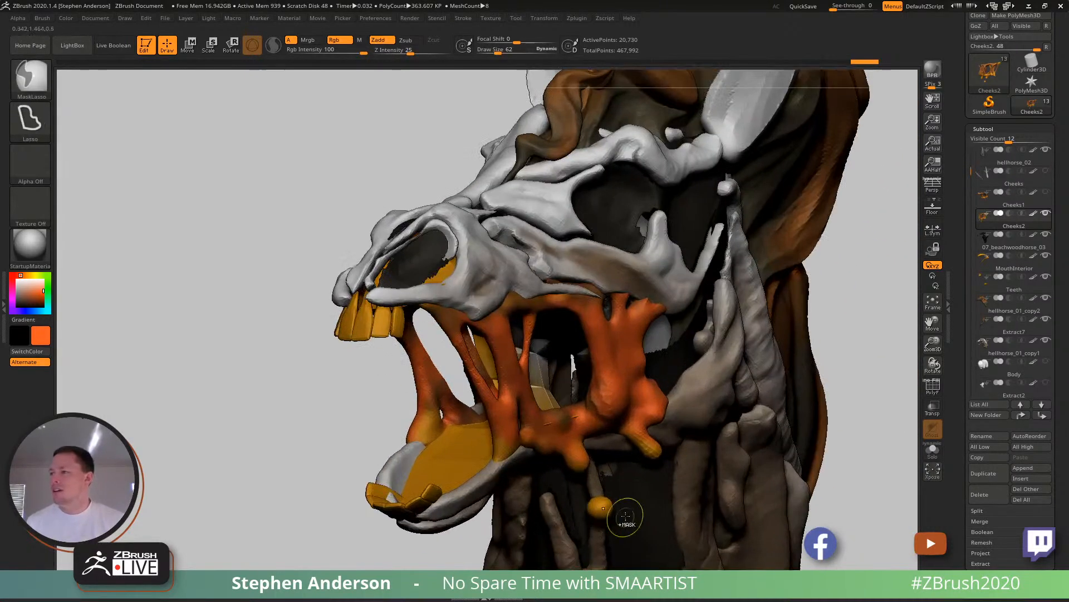
- Paint the upper edge and lower rim of the cheek flesh with sampled yellow-orange at draw size 42
{"action": "key", "text": "c"}
{"action": "key", "text": "s"}
{"action": "left_click", "coordinate": [572, 295]}
{"action": "right_click_drag", "start_coordinate": [557, 302], "coordinate": [529, 302]}
{"action": "mouse_move", "coordinate": [552, 301]}
{"action": "left_mouse_down"}
{"action": "mouse_move", "coordinate": [594, 297]}
{"action": "mouse_move", "coordinate": [621, 317]}
{"action": "mouse_move", "coordinate": [505, 315]}
{"action": "left_mouse_up"}
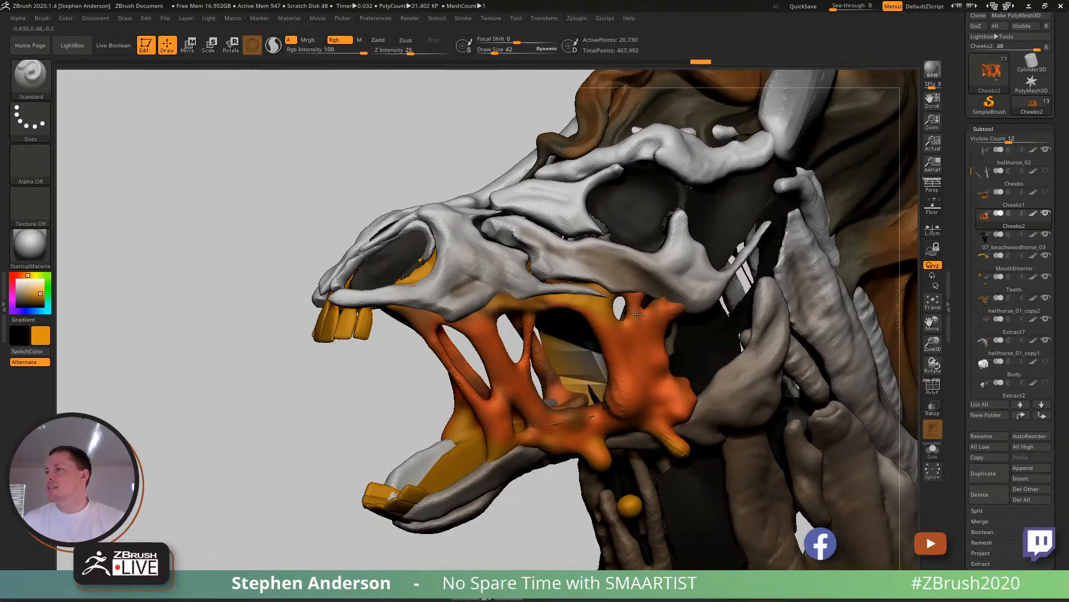
{"action": "left_click_drag", "start_coordinate": [658, 419], "coordinate": [692, 395]}
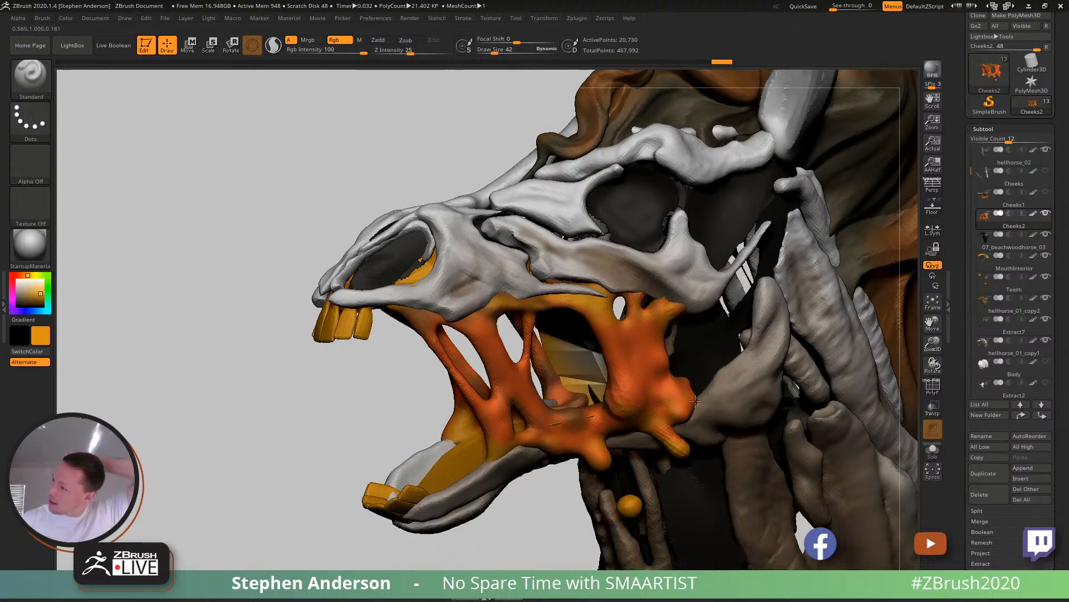
{"action": "left_click_drag", "start_coordinate": [644, 426], "coordinate": [529, 422]}
{"action": "left_click_drag", "start_coordinate": [426, 306], "coordinate": [402, 304]}
- Paint yellow-orange onto the cheek strands and their lower drips on the opposite side of the mouth
{"action": "left_click_drag", "start_coordinate": [278, 365], "coordinate": [535, 357]}
{"action": "mouse_move", "coordinate": [333, 301]}
{"action": "left_mouse_down"}
{"action": "mouse_move", "coordinate": [376, 324]}
{"action": "mouse_move", "coordinate": [345, 318]}
{"action": "mouse_move", "coordinate": [256, 341]}
{"action": "left_mouse_up"}
{"action": "mouse_move", "coordinate": [184, 363]}
{"action": "left_mouse_down"}
{"action": "mouse_move", "coordinate": [197, 418]}
{"action": "mouse_move", "coordinate": [234, 443]}
{"action": "mouse_move", "coordinate": [245, 415]}
{"action": "mouse_move", "coordinate": [360, 453]}
{"action": "left_mouse_up"}
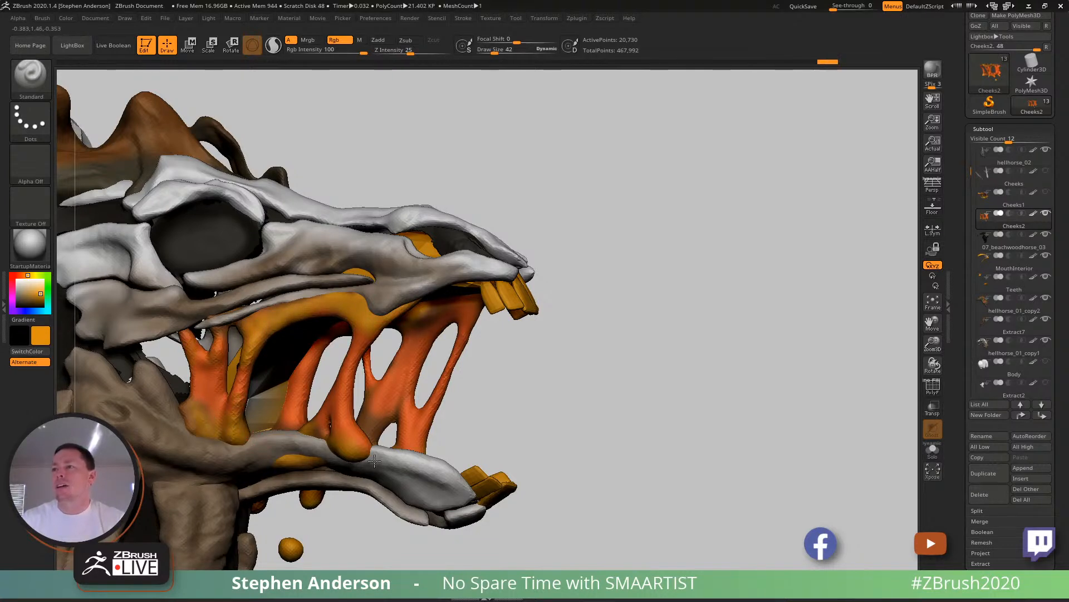
{"action": "right_click_drag", "start_coordinate": [204, 335], "coordinate": [245, 356], "text": "ctrl"}
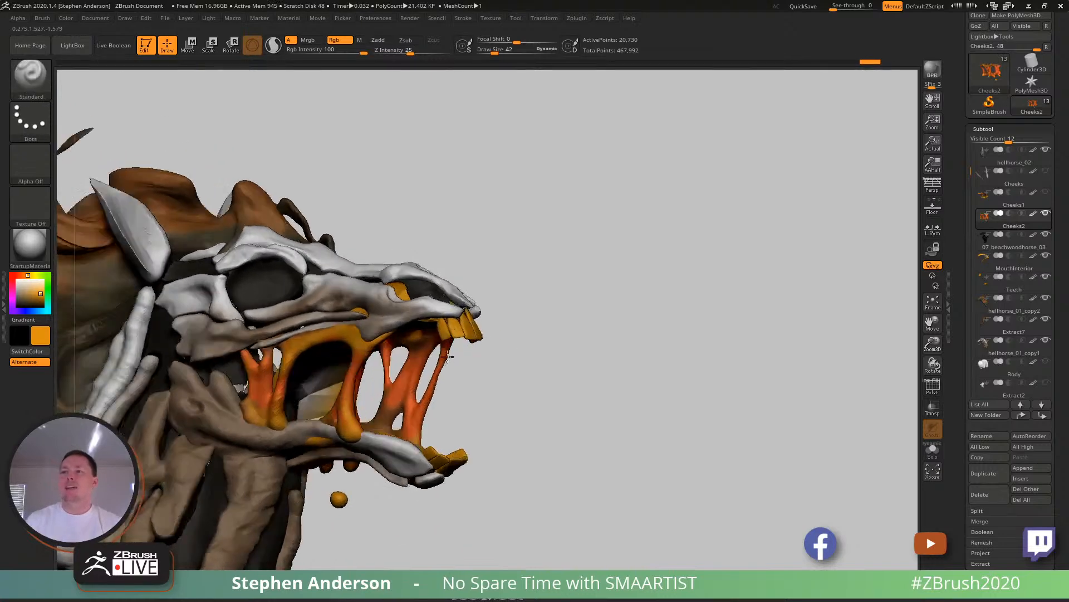
{"action": "right_click_drag", "start_coordinate": [449, 356], "coordinate": [396, 353]}
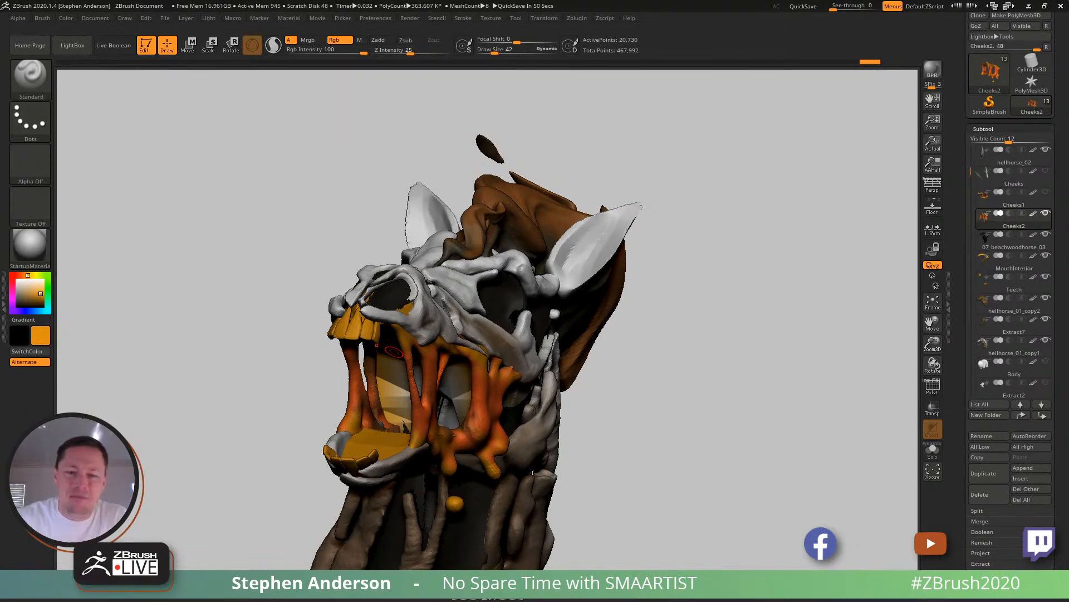
- Switch to Chrome and search Google Images for "wood in lava"
{"action": "key", "text": "alt+Tab"}
{"action": "left_click", "coordinate": [679, 9]}
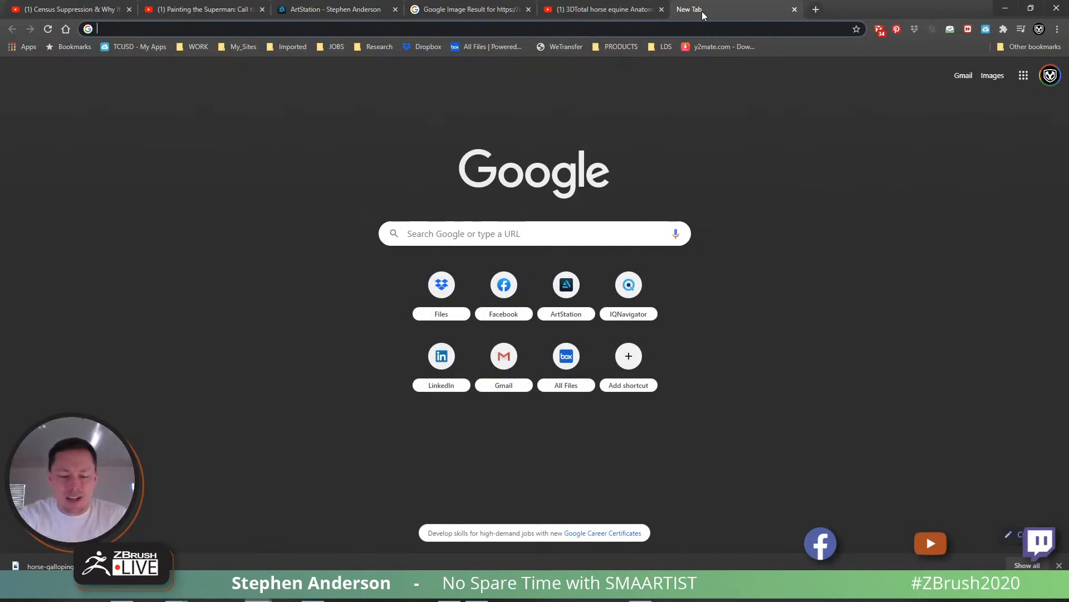
{"action": "type", "text": "wood in la"}
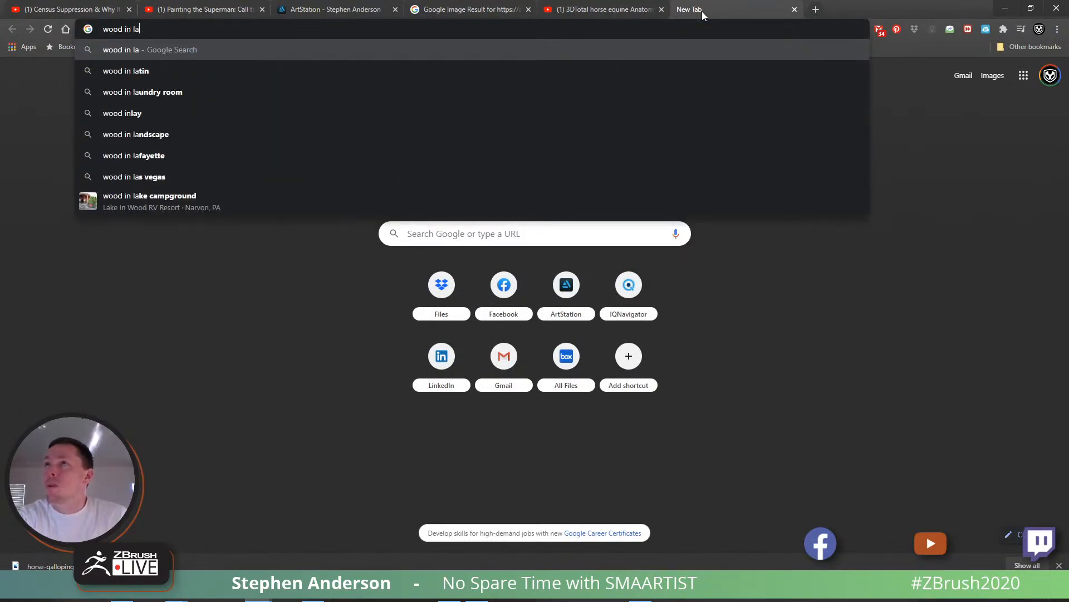
{"action": "type", "text": "va"}
{"action": "key", "text": "Return"}
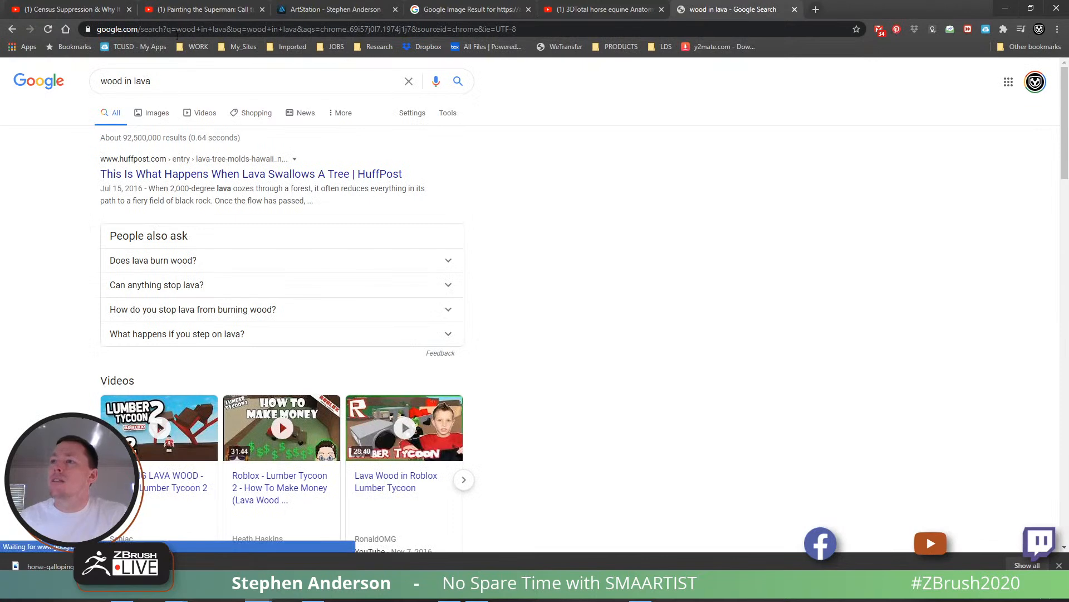
{"action": "left_click", "coordinate": [151, 112]}
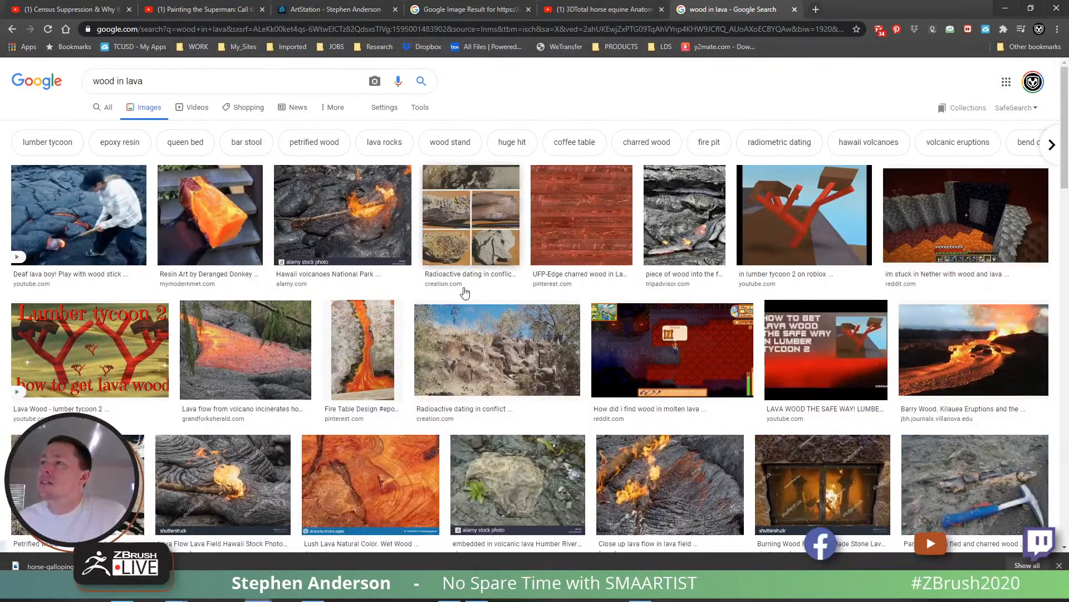
- Go through related lava flow photos and bookmark the "Kīlauea Volcano — Lavafall Near Kapoho Crater" image
{"action": "left_click", "coordinate": [648, 484]}
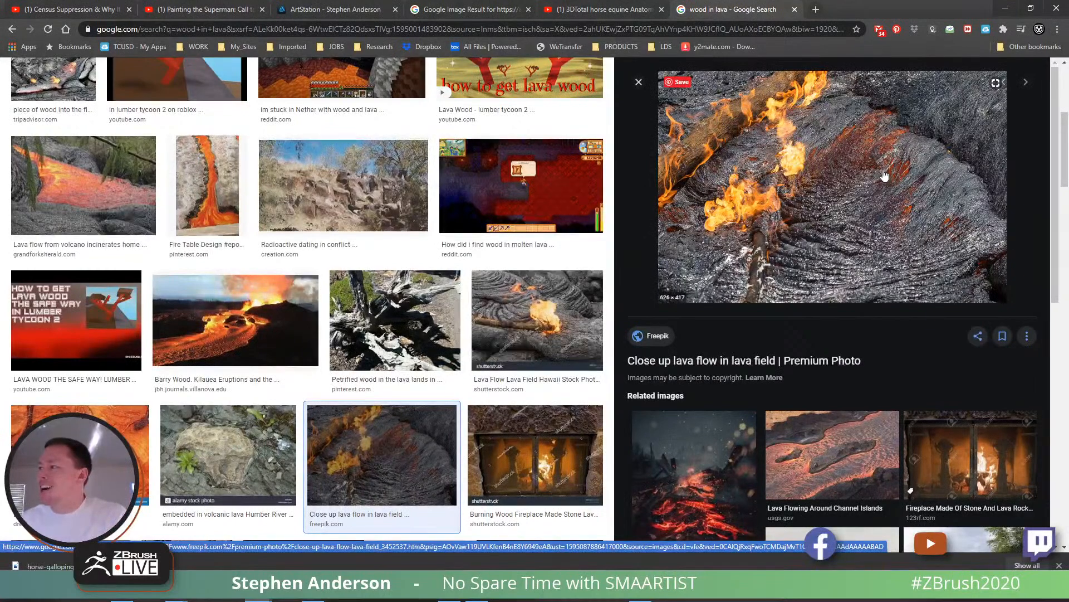
{"action": "left_click", "coordinate": [861, 463]}
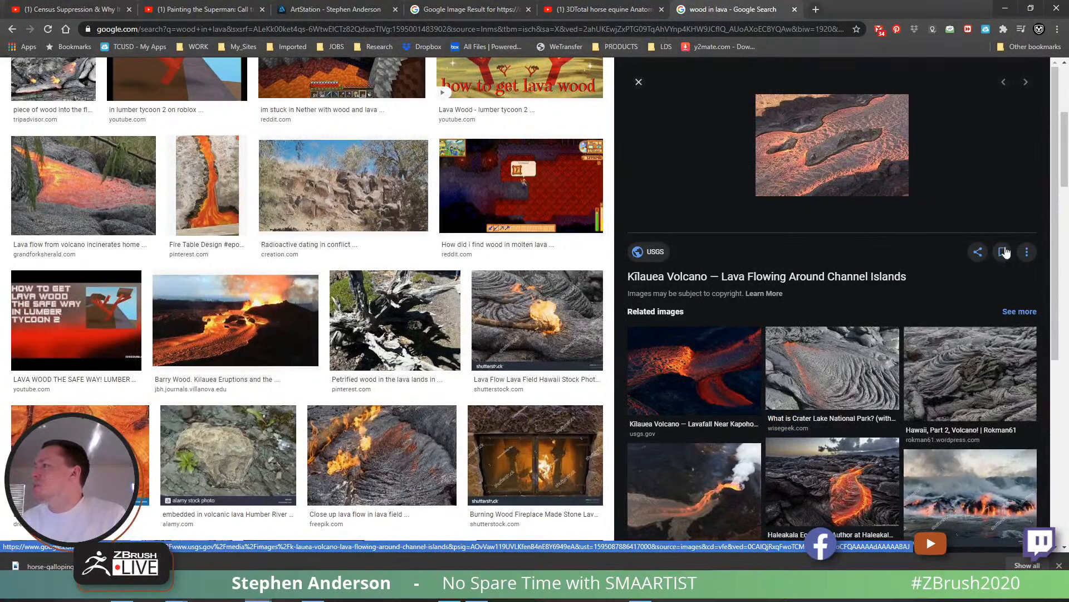
{"action": "left_click", "coordinate": [694, 370]}
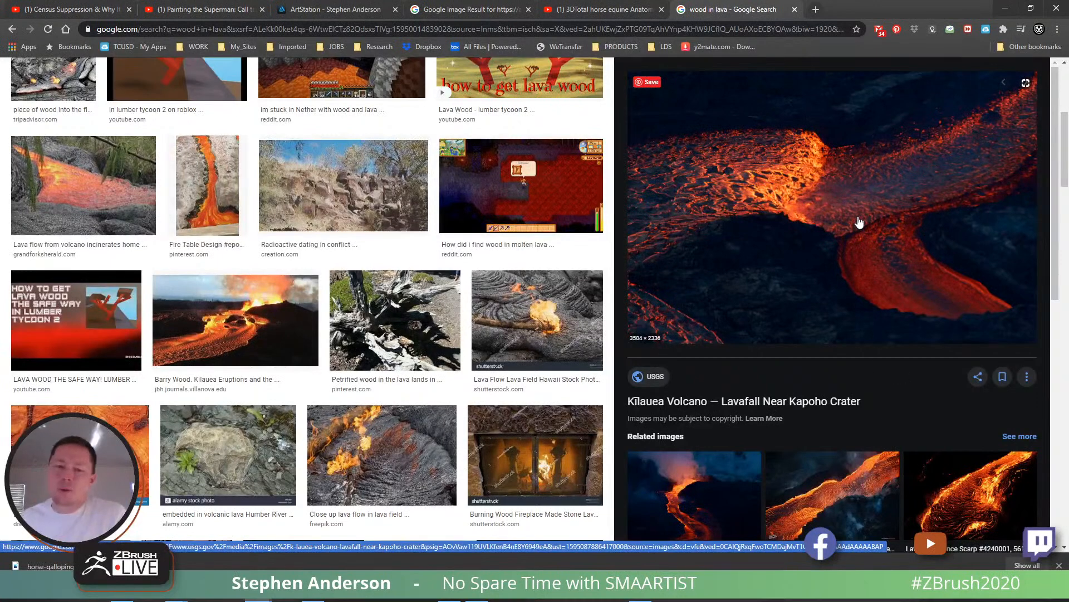
{"action": "left_click", "coordinate": [1003, 376]}
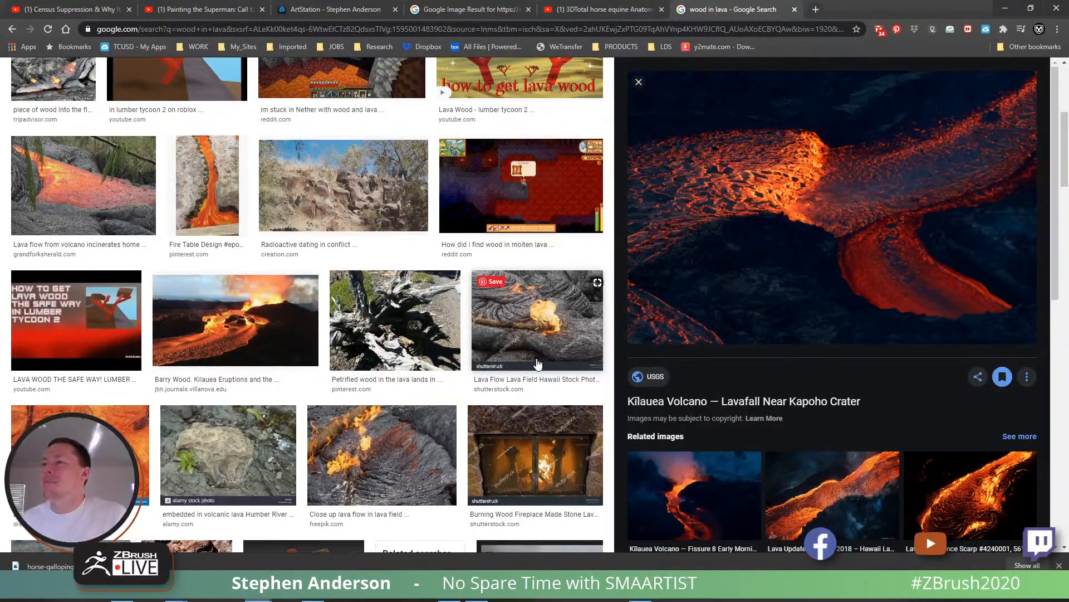
- Open the Kapoho Crater lavafall photo at full size in a new tab and view it
{"action": "scroll", "coordinate": [681, 498], "scroll_direction": "down", "scroll_amount": 2}
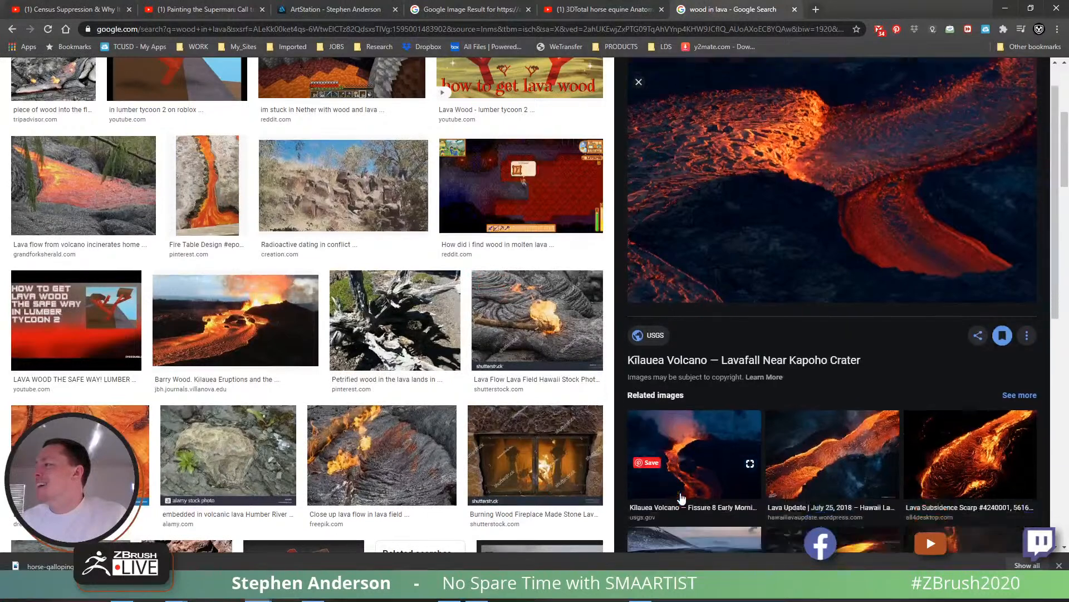
{"action": "scroll", "coordinate": [681, 497], "scroll_direction": "up", "scroll_amount": 2}
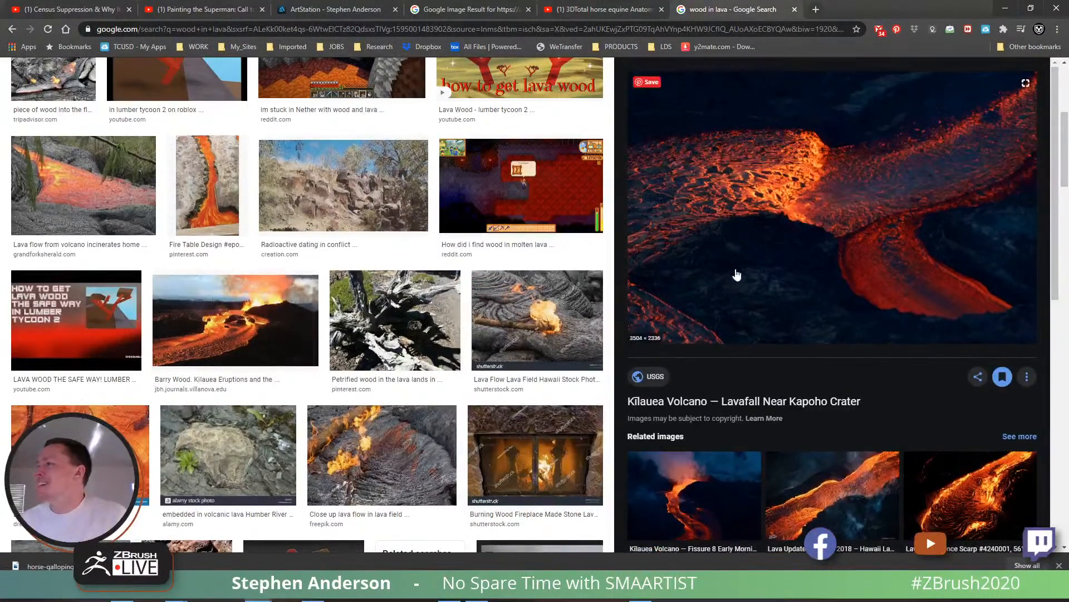
{"action": "scroll", "coordinate": [740, 241], "scroll_direction": "up", "scroll_amount": 2}
{"action": "right_click", "coordinate": [748, 252]}
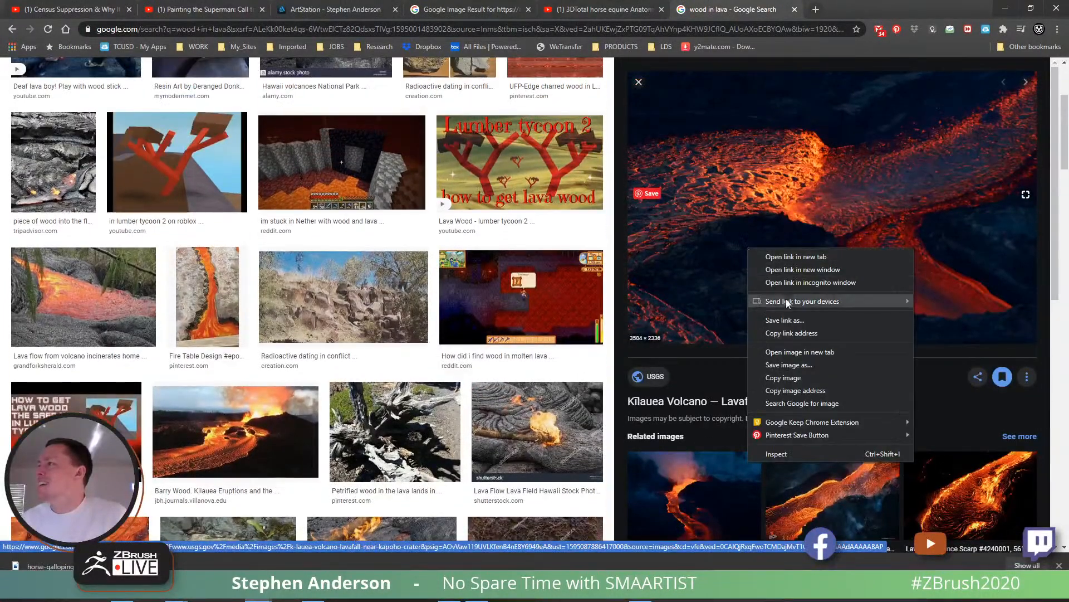
{"action": "left_click", "coordinate": [793, 351]}
{"action": "left_click", "coordinate": [842, 10]}
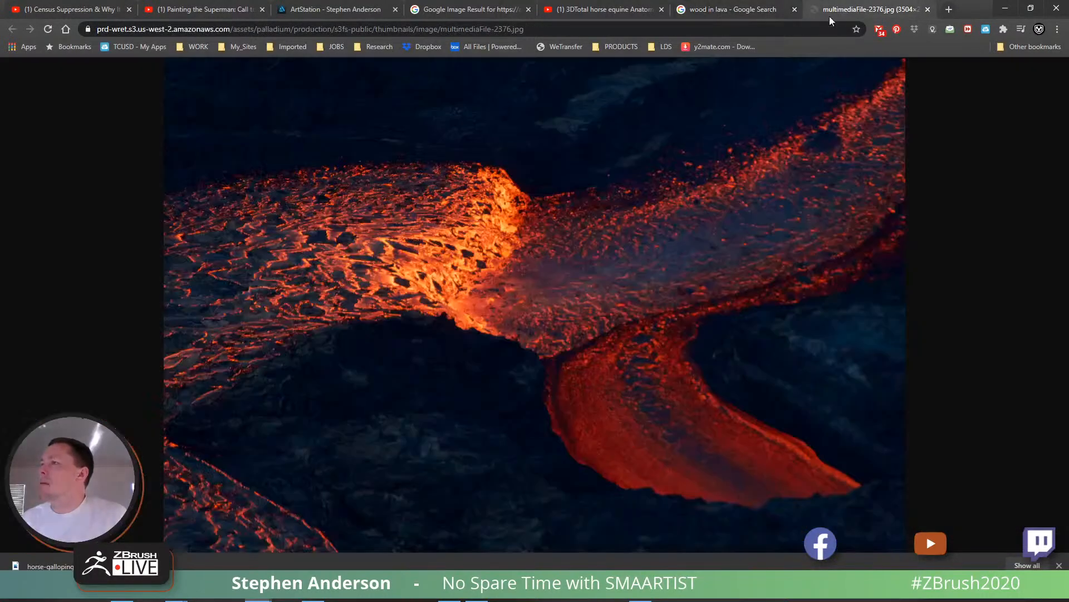
- Enlarge the lavafall photo and examine the colours where the bright lava meets the dark crust
{"action": "left_click", "coordinate": [456, 322]}
{"action": "scroll", "coordinate": [469, 284], "scroll_direction": "up", "scroll_amount": 9}
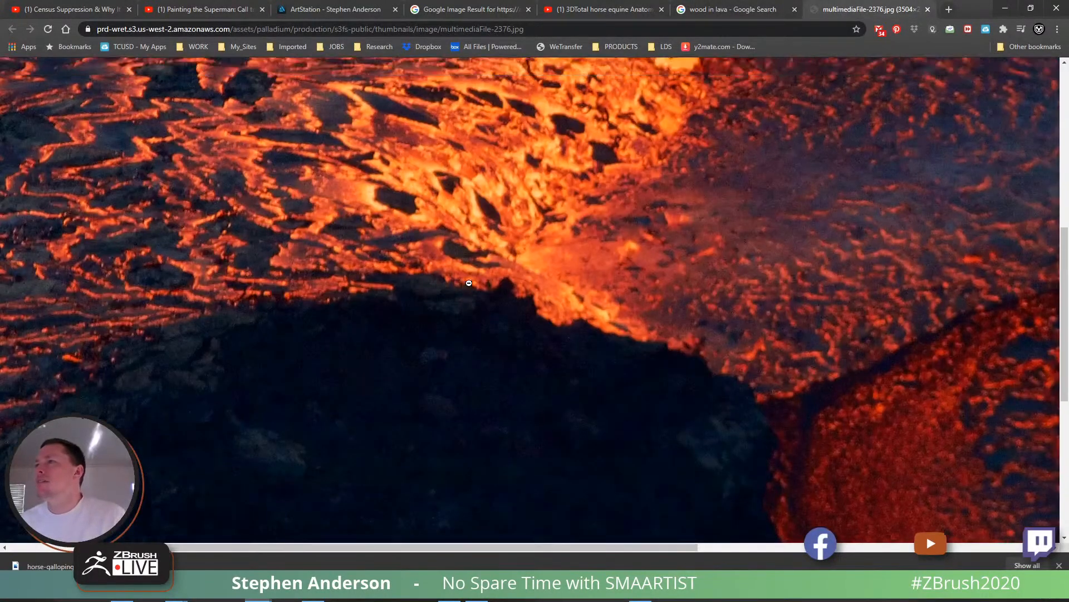
{"action": "scroll", "coordinate": [469, 284], "scroll_direction": "down", "scroll_amount": 5}
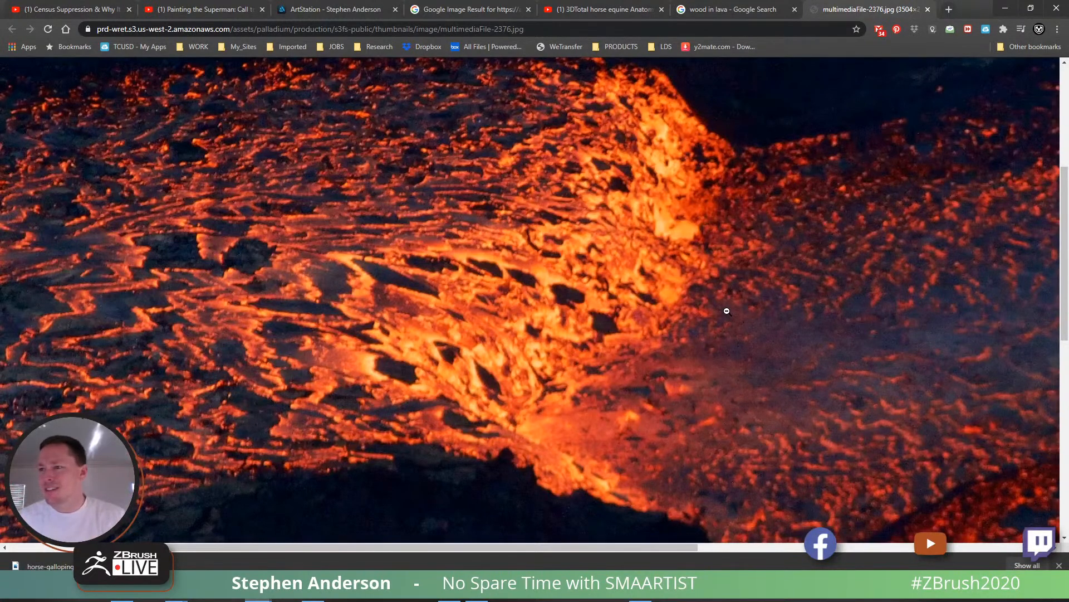
- Return to ZBrush and fill the Cheeks2 subtool with a saturated red-orange, using the lava photo as reference
{"action": "left_click", "coordinate": [313, 590]}
{"action": "left_click_drag", "start_coordinate": [572, 433], "coordinate": [488, 376]}
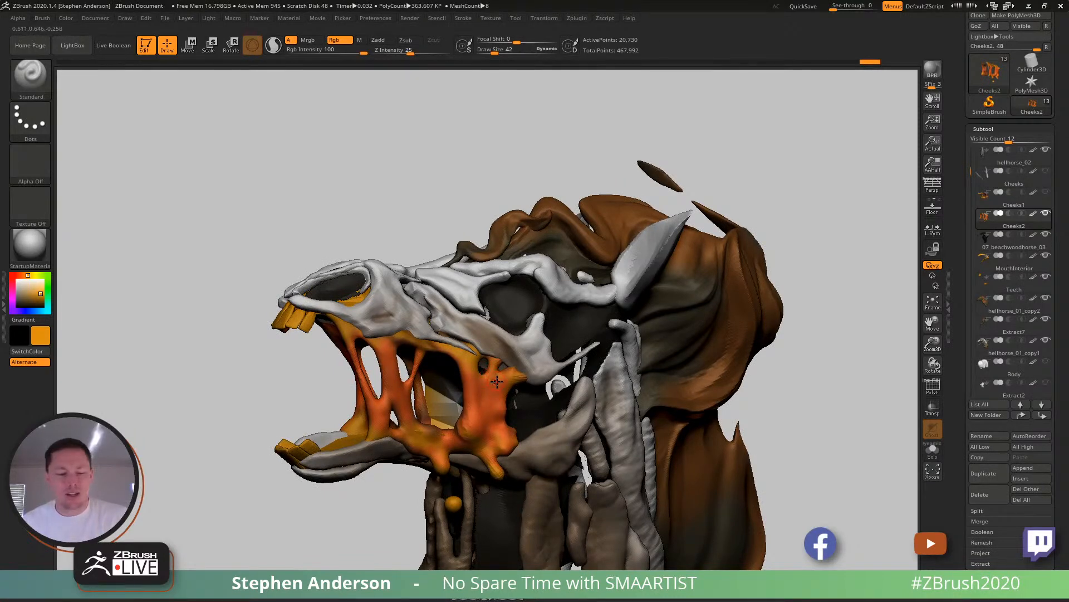
{"action": "right_click_drag", "start_coordinate": [500, 392], "coordinate": [385, 328]}
{"action": "left_click", "coordinate": [390, 334], "text": "alt"}
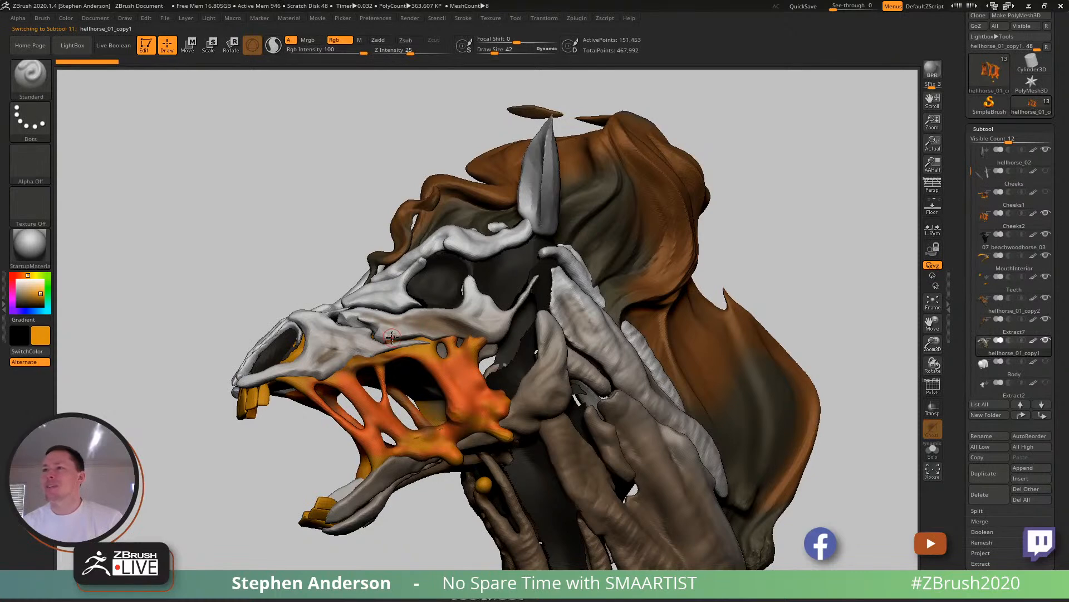
{"action": "left_click", "coordinate": [434, 352], "text": "alt"}
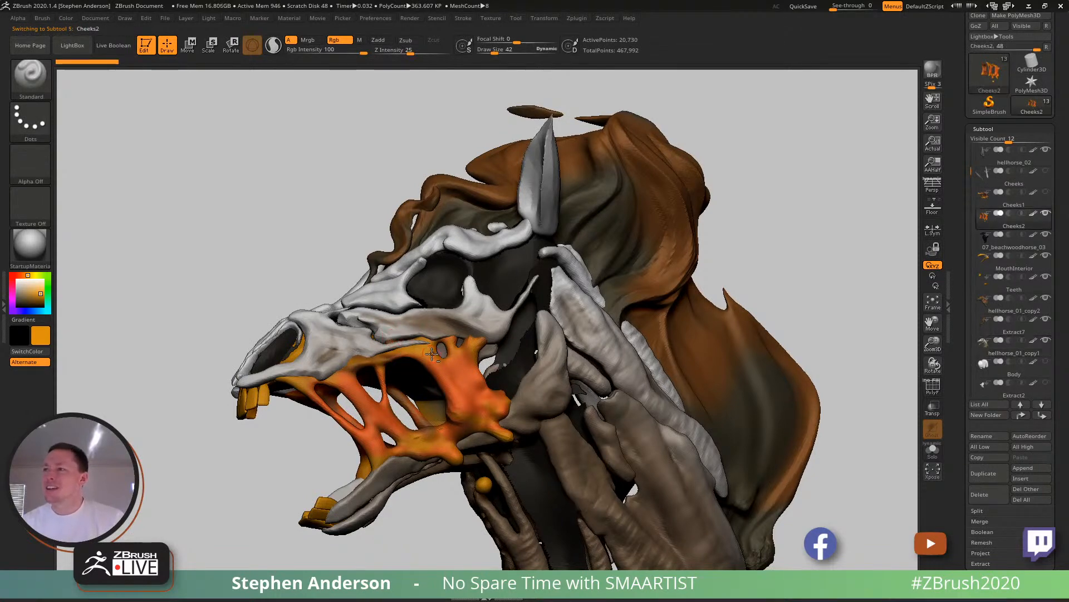
{"action": "key", "text": "alt+Tab"}
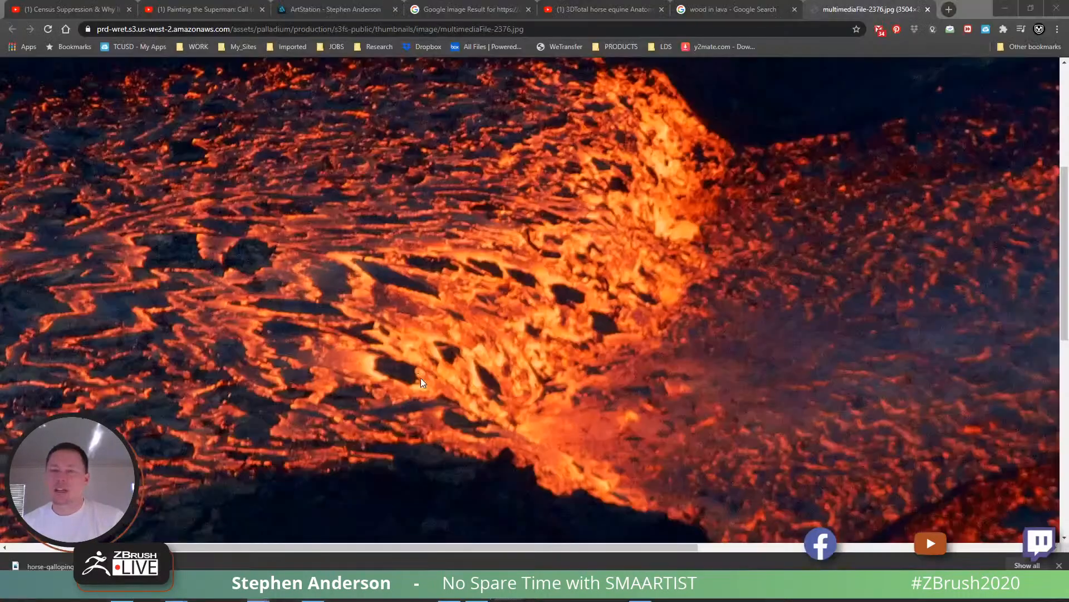
{"action": "key", "text": "alt+Tab"}
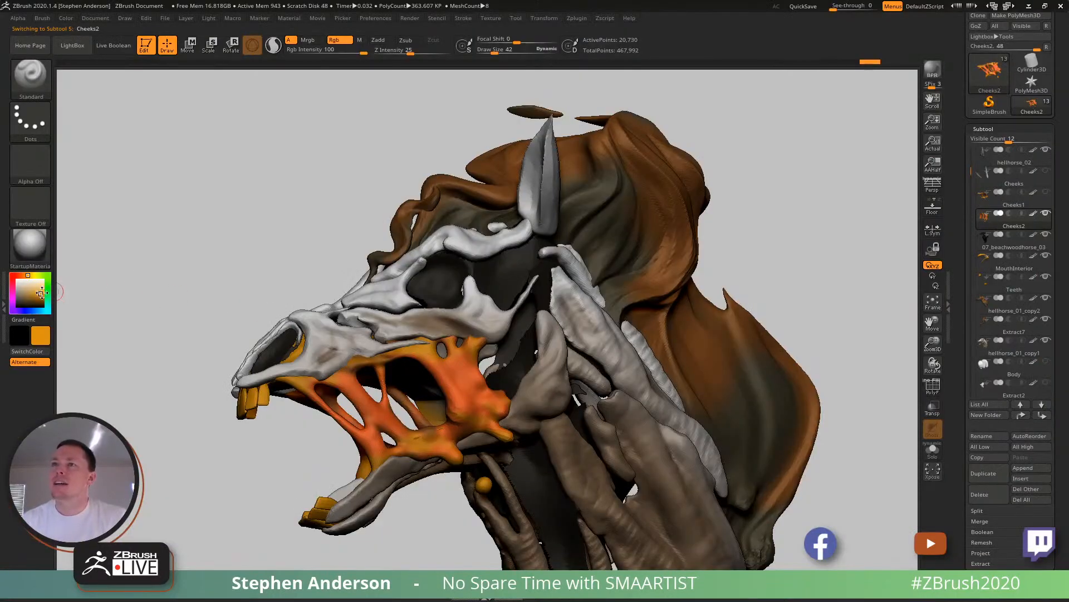
{"action": "left_click_drag", "start_coordinate": [23, 275], "coordinate": [19, 275]}
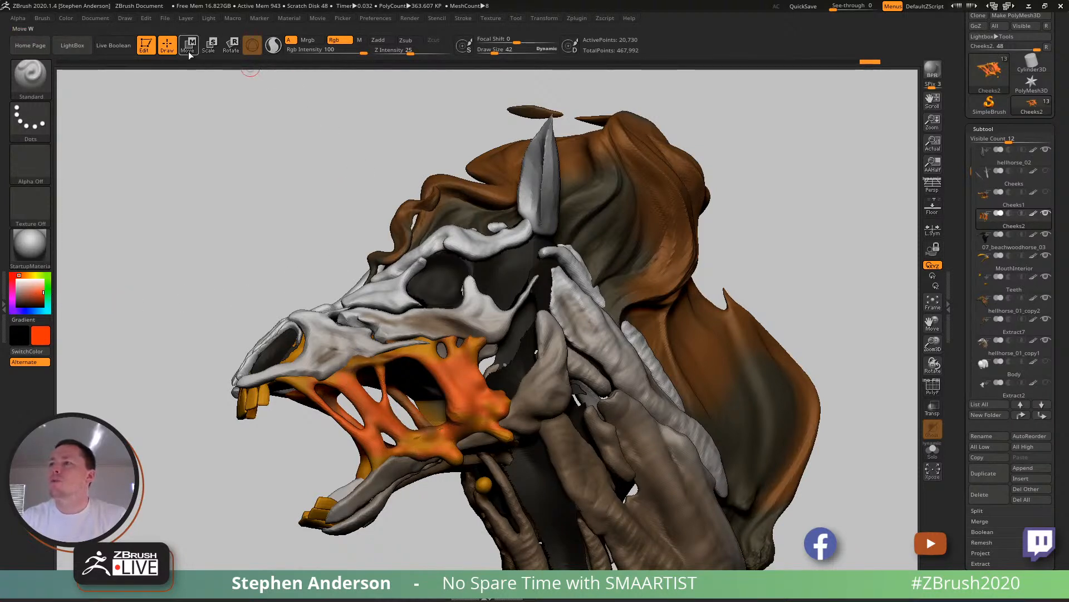
{"action": "left_click", "coordinate": [66, 20]}
{"action": "left_click", "coordinate": [130, 228]}
- Sample a yellow-orange and paint it along the upper and lower jaw edges of the hellhorse_01_copy1 skull
{"action": "right_click_drag", "start_coordinate": [345, 347], "coordinate": [338, 351]}
{"action": "left_click", "coordinate": [338, 351], "text": "alt"}
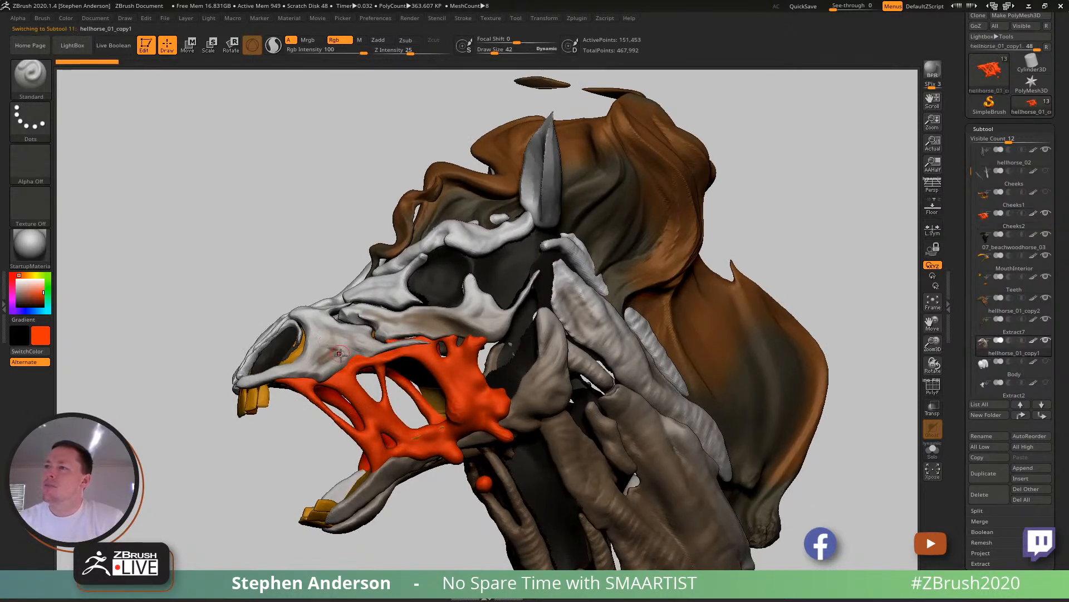
{"action": "key", "text": "c"}
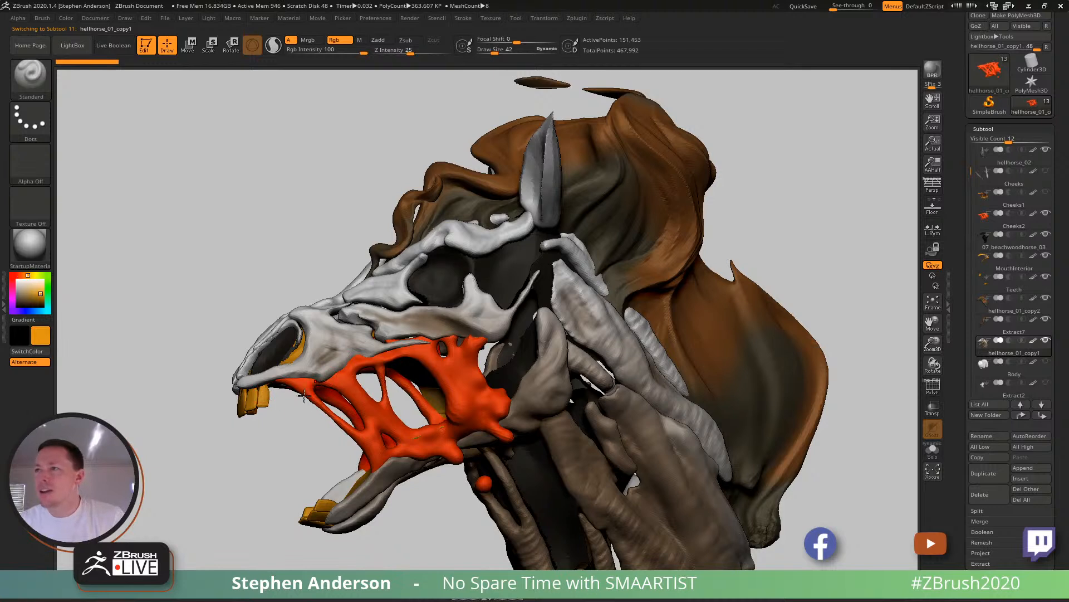
{"action": "left_click_drag", "start_coordinate": [335, 366], "coordinate": [344, 361]}
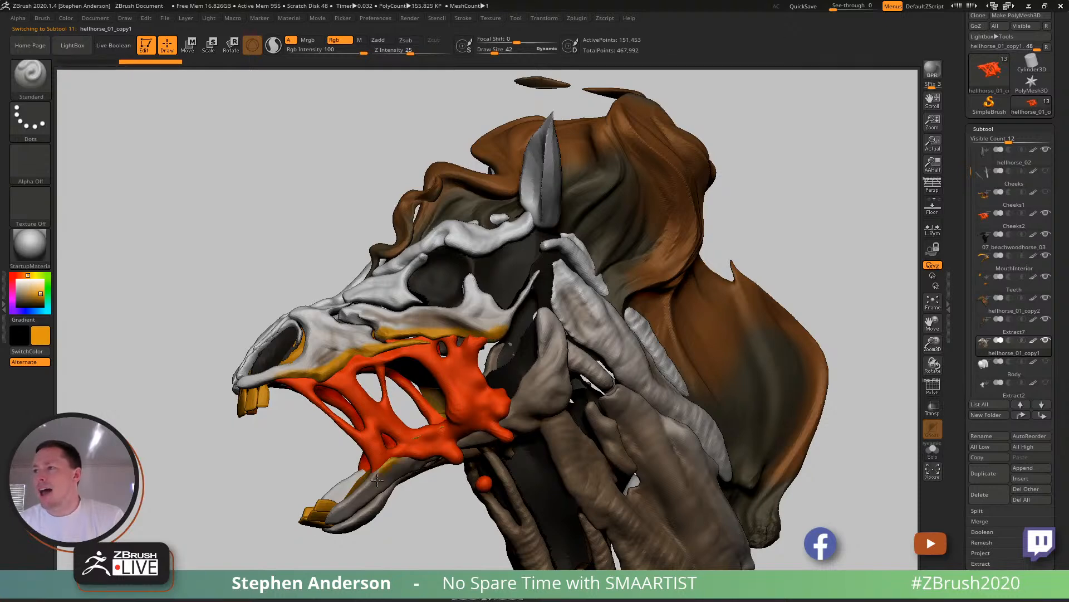
{"action": "left_click_drag", "start_coordinate": [206, 468], "coordinate": [414, 350]}
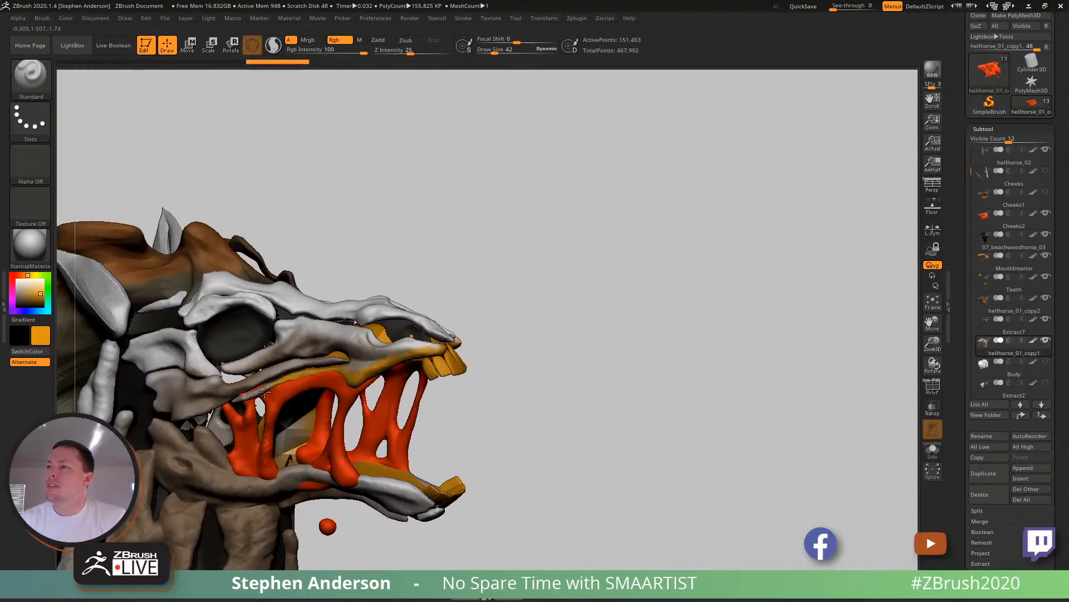
{"action": "mouse_move", "coordinate": [239, 404]}
{"action": "left_mouse_down"}
{"action": "mouse_move", "coordinate": [463, 442]}
{"action": "mouse_move", "coordinate": [409, 439]}
{"action": "left_mouse_up"}
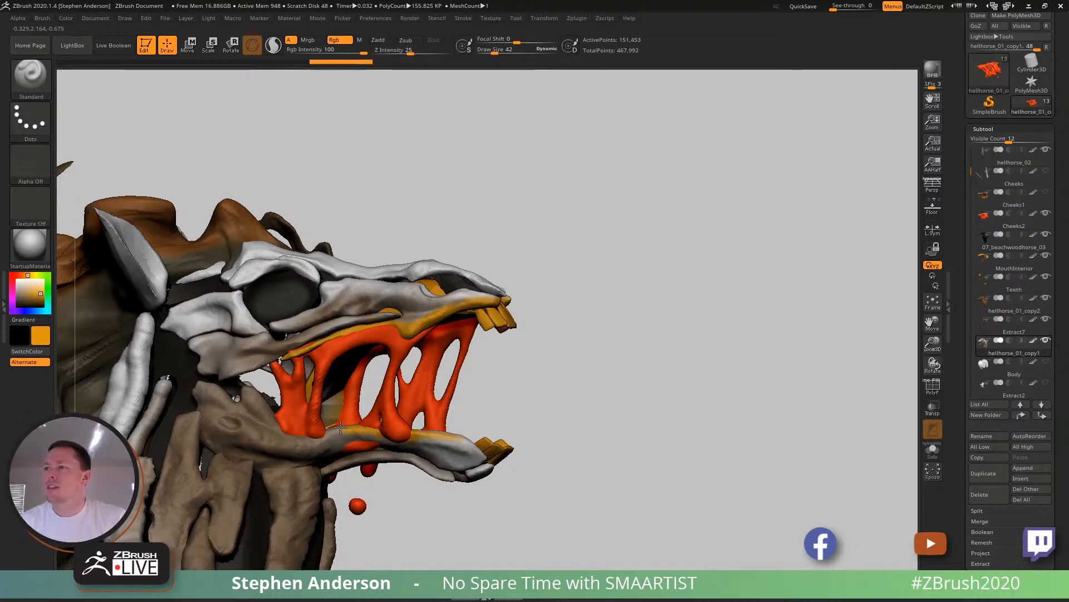
- Paint yellow-orange accents at the jaw hinge, on the skull behind the brow, and on the rear neck strand at draw size 54
{"action": "mouse_move", "coordinate": [263, 411]}
{"action": "left_mouse_down"}
{"action": "mouse_move", "coordinate": [230, 381]}
{"action": "mouse_move", "coordinate": [277, 354]}
{"action": "left_mouse_up"}
{"action": "mouse_move", "coordinate": [278, 355]}
{"action": "right_mouse_down", "text": "ctrl"}
{"action": "mouse_move", "coordinate": [240, 340]}
{"action": "mouse_move", "coordinate": [469, 368]}
{"action": "mouse_move", "coordinate": [437, 292]}
{"action": "right_mouse_up", "text": "ctrl"}
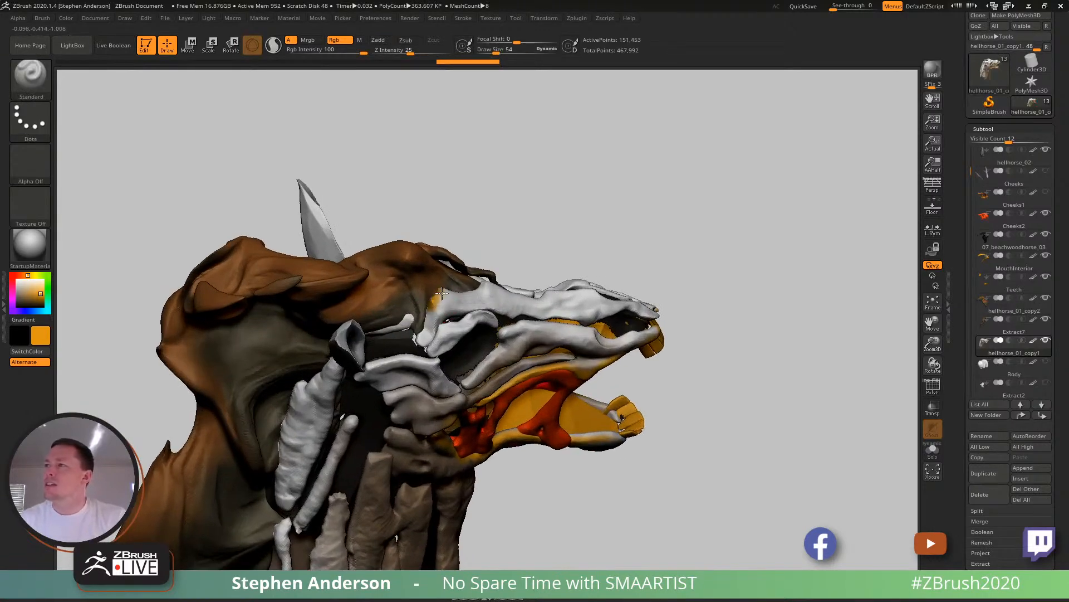
{"action": "mouse_move", "coordinate": [374, 329]}
{"action": "right_mouse_down"}
{"action": "mouse_move", "coordinate": [390, 337]}
{"action": "mouse_move", "coordinate": [373, 345]}
{"action": "right_mouse_up"}
{"action": "mouse_move", "coordinate": [373, 345]}
{"action": "left_mouse_down"}
{"action": "mouse_move", "coordinate": [355, 411]}
{"action": "mouse_move", "coordinate": [408, 322]}
{"action": "left_mouse_up"}
{"action": "right_click_drag", "start_coordinate": [369, 371], "coordinate": [385, 350], "text": "alt"}
{"action": "right_click_drag", "start_coordinate": [363, 397], "coordinate": [300, 366]}
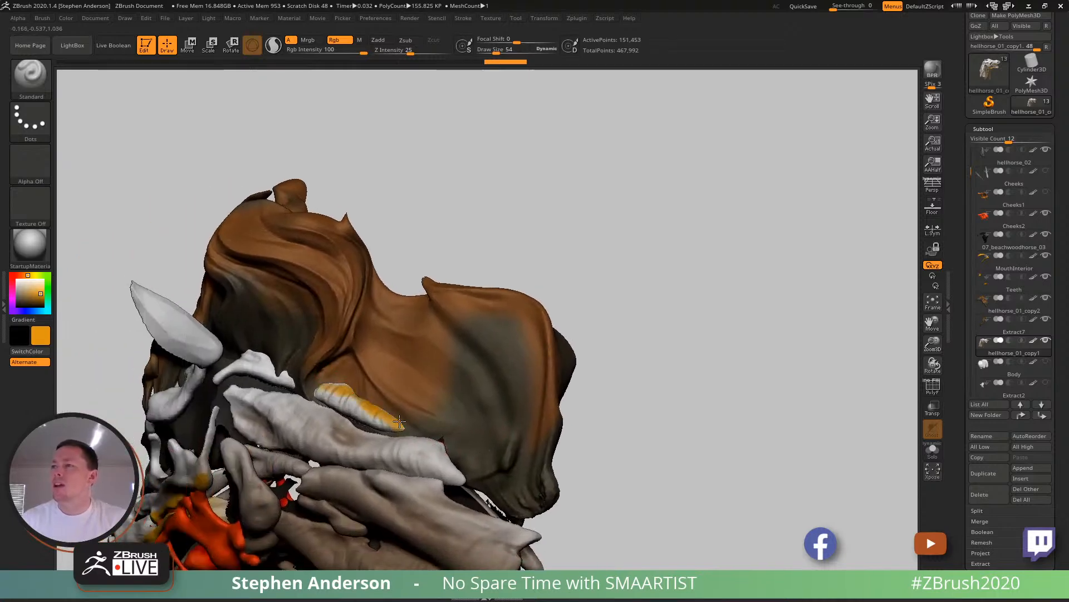
{"action": "right_click_drag", "start_coordinate": [400, 423], "coordinate": [451, 352]}
- Compare the painted head with the lava photo in Chrome and return to the side view in ZBrush
{"action": "key", "text": "c"}
{"action": "key", "text": "alt+Tab"}
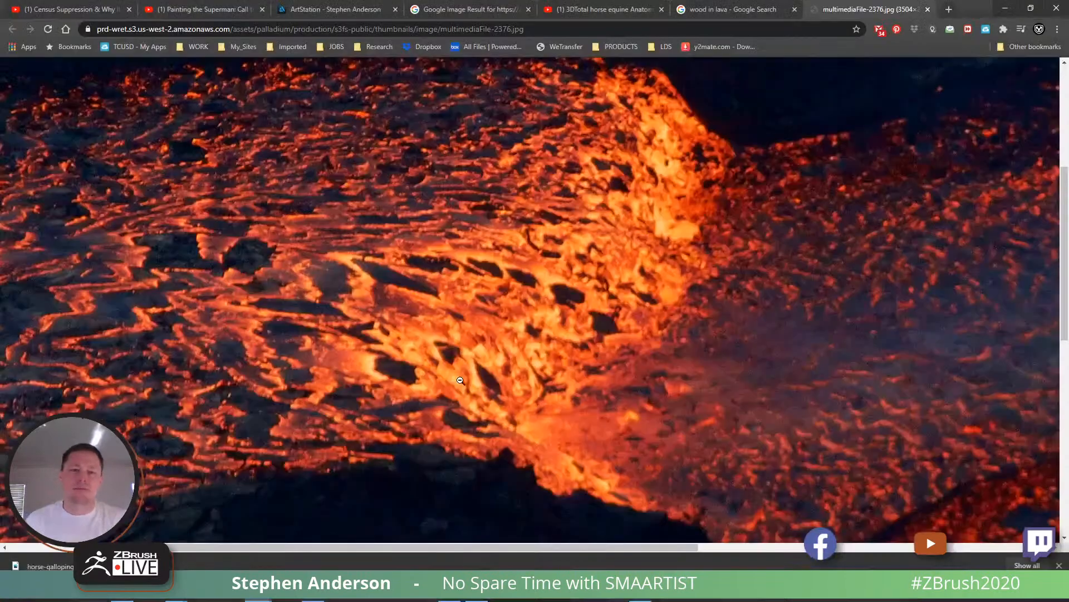
{"action": "key", "text": "alt+Tab"}
{"action": "right_click_drag", "start_coordinate": [452, 518], "coordinate": [457, 408], "text": "ctrl"}
{"action": "mouse_move", "coordinate": [456, 407]}
{"action": "right_mouse_down", "text": "alt"}
{"action": "mouse_move", "coordinate": [551, 279]}
{"action": "mouse_move", "coordinate": [502, 304]}
{"action": "mouse_move", "coordinate": [401, 398]}
{"action": "mouse_move", "coordinate": [490, 389]}
{"action": "mouse_move", "coordinate": [522, 402]}
{"action": "right_mouse_up", "text": "alt"}
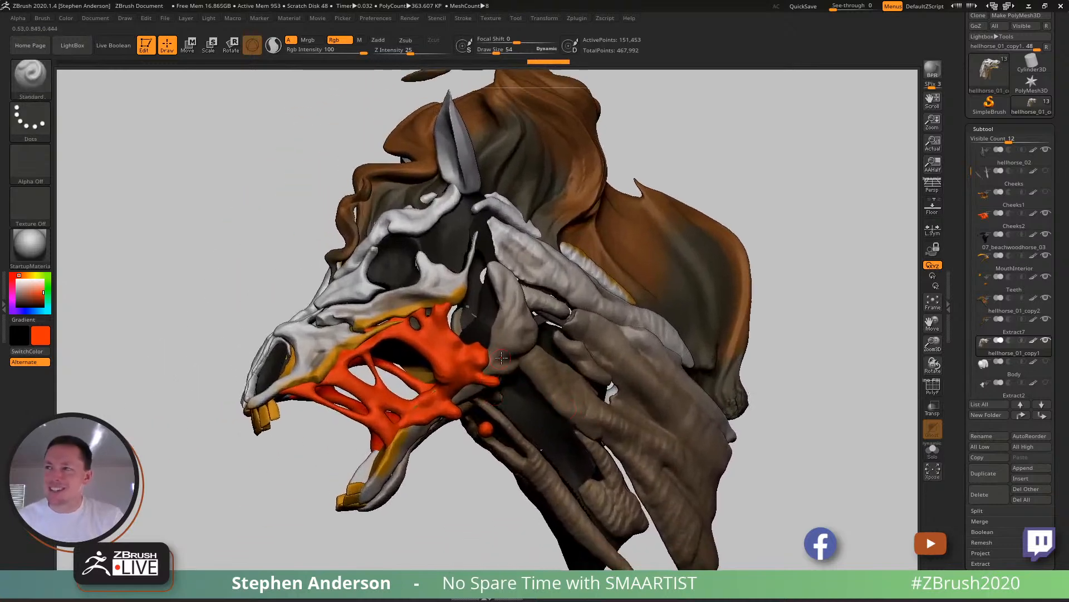
- Sample a dark colour from the model and set up the Standard brush with the Color Spray stroke and Alpha 08
{"action": "key", "text": "c"}
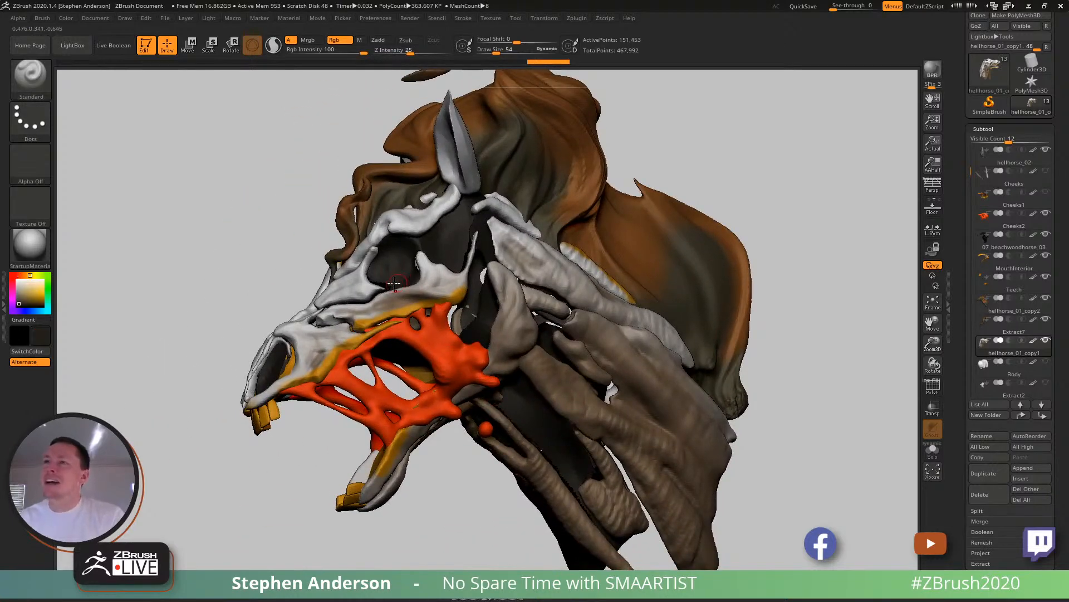
{"action": "key", "text": "b"}
{"action": "key", "text": "s"}
{"action": "key", "text": "t"}
{"action": "left_click", "coordinate": [32, 123]}
{"action": "left_click", "coordinate": [214, 134]}
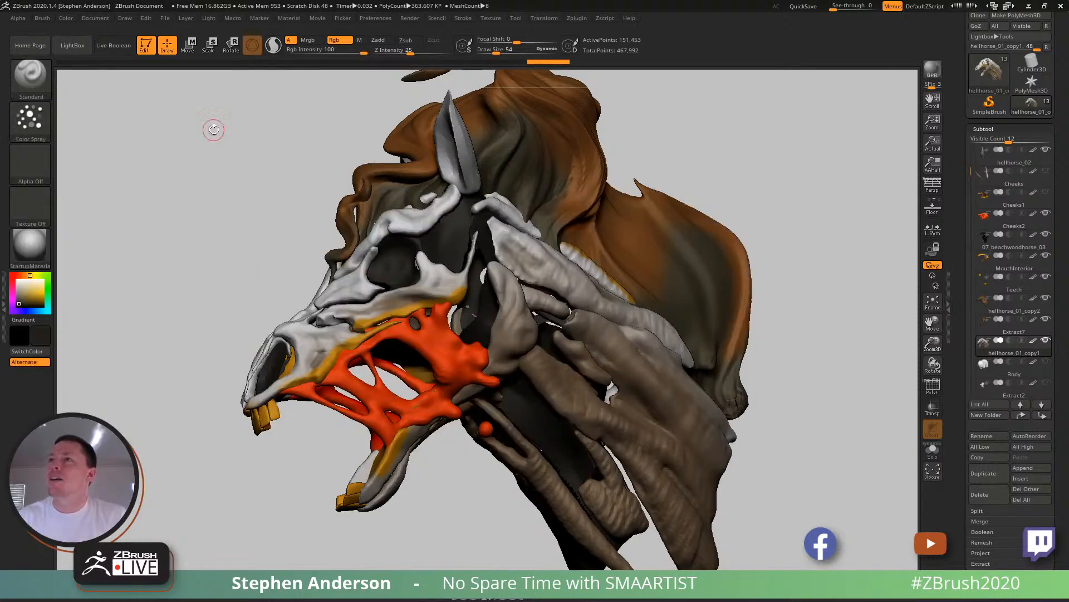
{"action": "left_click", "coordinate": [39, 167]}
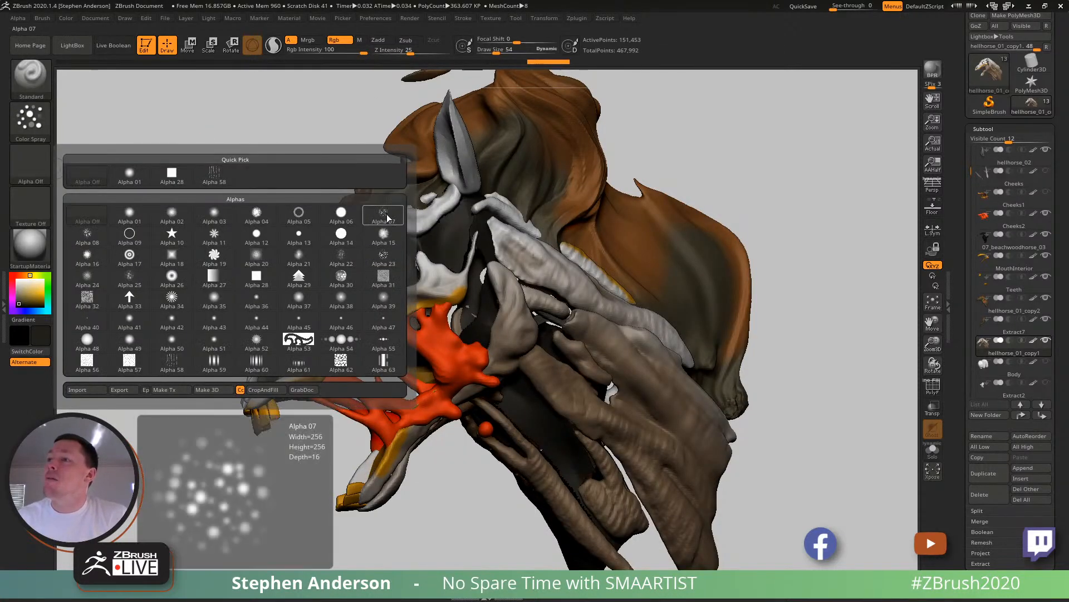
{"action": "left_click", "coordinate": [96, 240]}
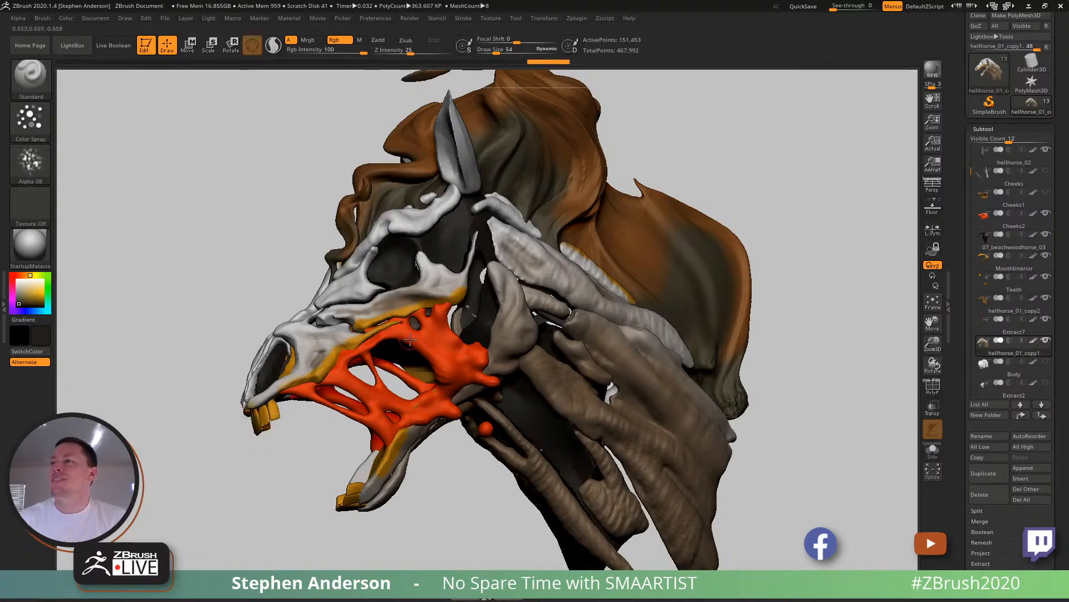
{"action": "left_click", "coordinate": [30, 120]}
{"action": "left_click", "coordinate": [30, 120]}
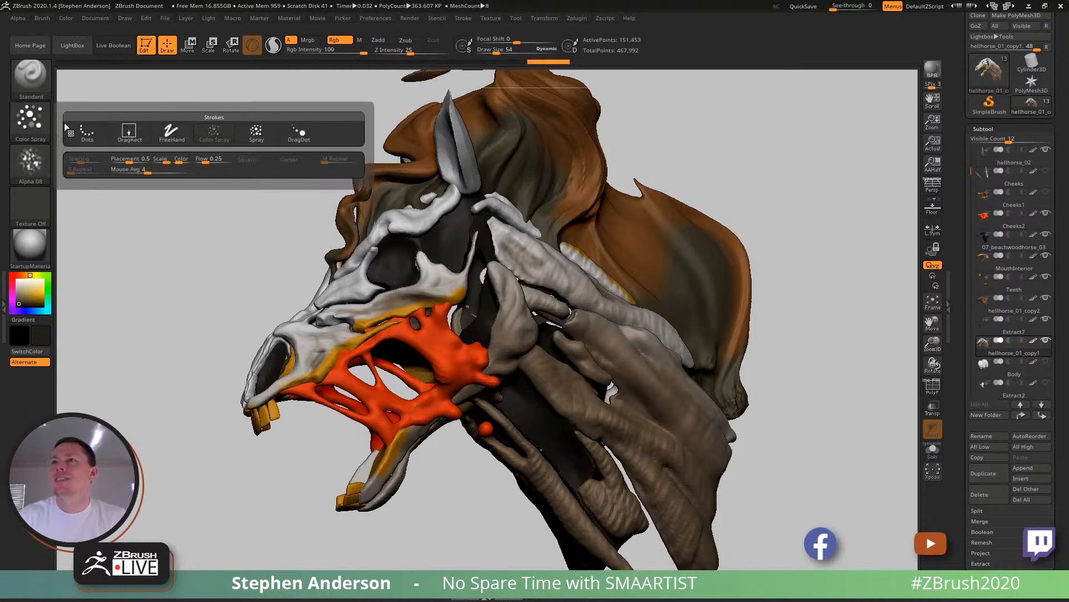
- Spray dark mottling on the Cheeks2 strands around their upper attachments and lower joints, undoing one unwanted stroke
{"action": "mouse_move", "coordinate": [397, 327]}
{"action": "left_mouse_down"}
{"action": "mouse_move", "coordinate": [294, 389]}
{"action": "mouse_move", "coordinate": [341, 377]}
{"action": "left_mouse_up"}
{"action": "left_click", "coordinate": [368, 349], "text": "alt"}
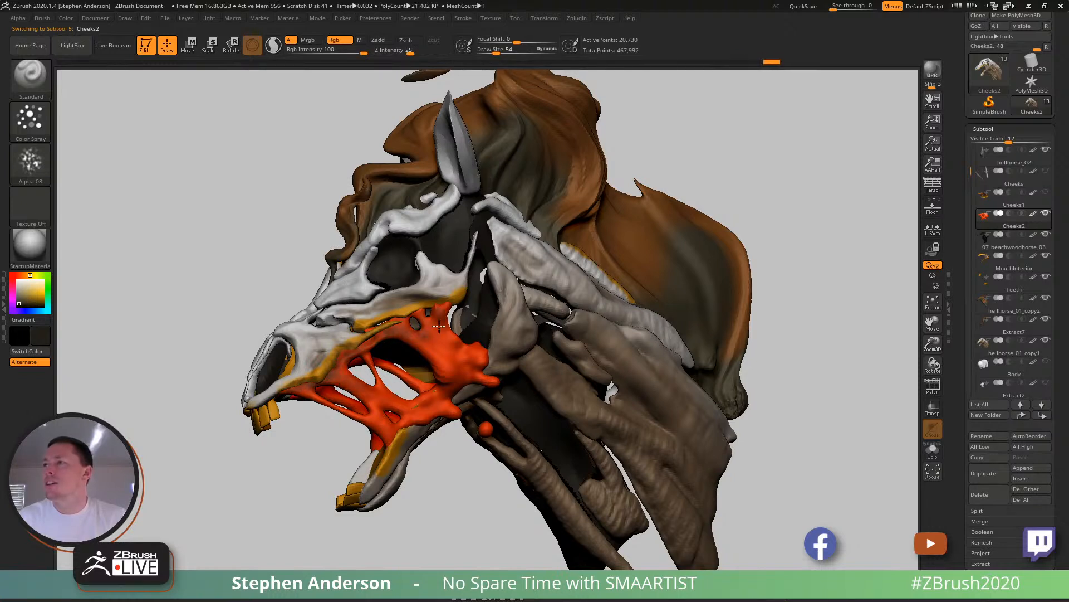
{"action": "left_click_drag", "start_coordinate": [412, 306], "coordinate": [446, 291]}
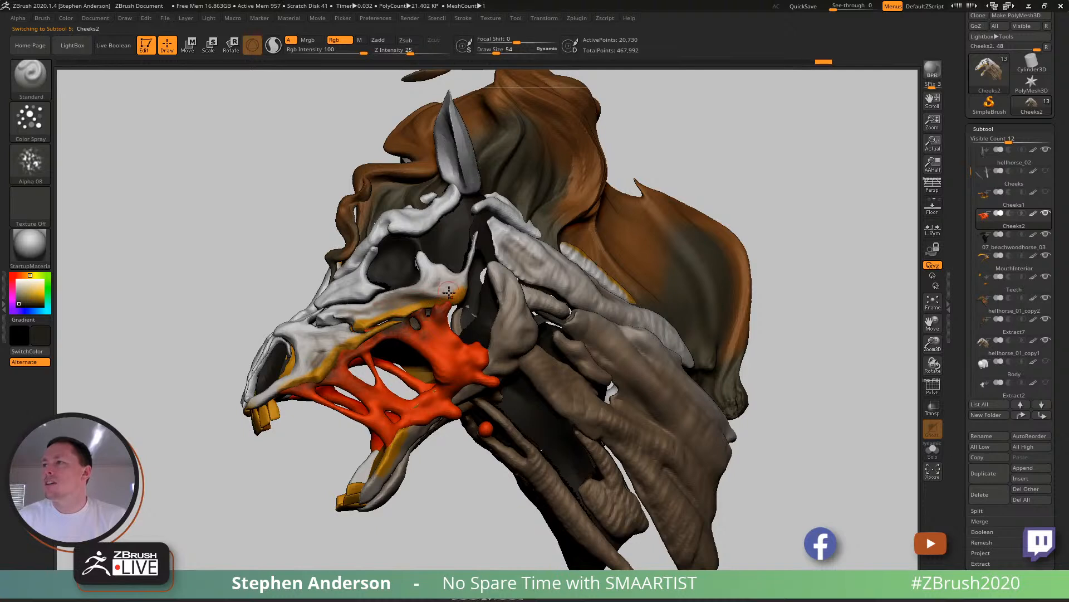
{"action": "left_click_drag", "start_coordinate": [369, 339], "coordinate": [295, 408]}
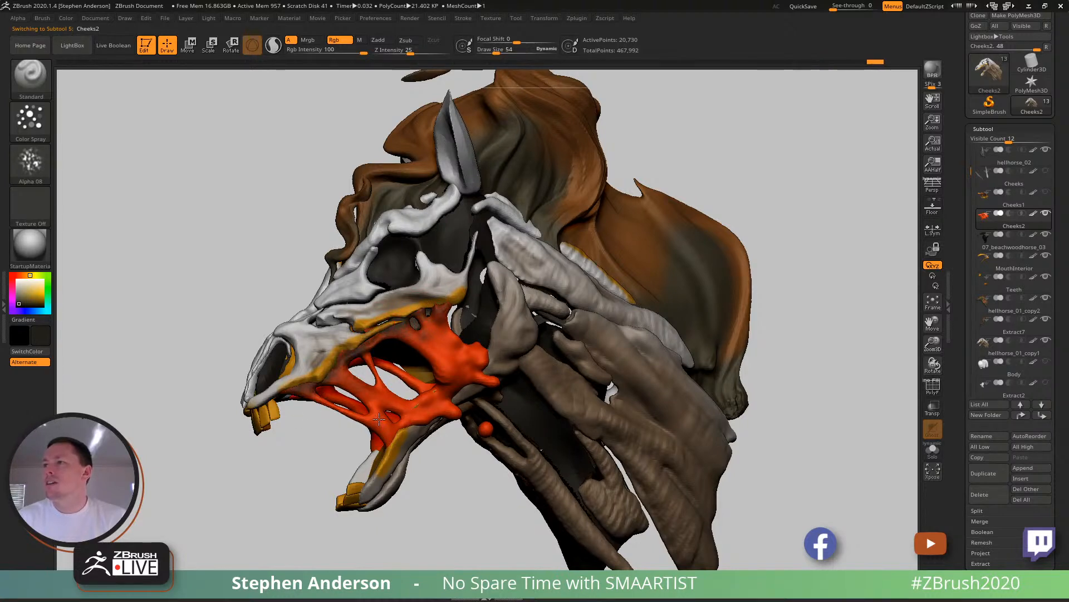
{"action": "key", "text": "ctrl+z"}
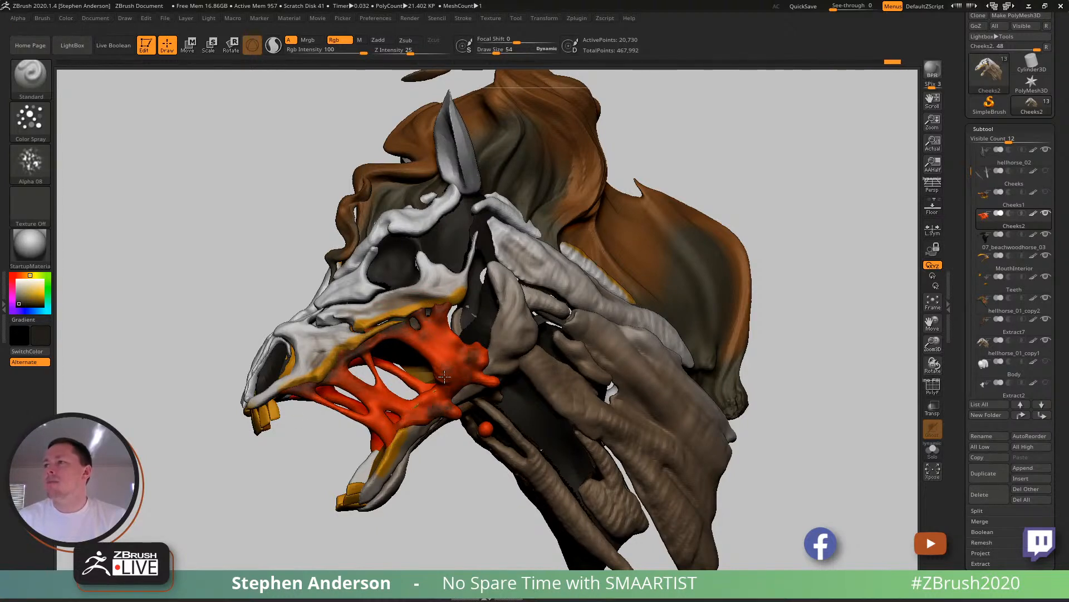
{"action": "left_click_drag", "start_coordinate": [397, 392], "coordinate": [351, 422]}
- Spray the same dark mottling over the cheek strands and drips on the opposite side of the mouth
{"action": "left_click_drag", "start_coordinate": [195, 429], "coordinate": [396, 307]}
{"action": "mouse_move", "coordinate": [337, 353]}
{"action": "left_mouse_down"}
{"action": "mouse_move", "coordinate": [422, 330]}
{"action": "mouse_move", "coordinate": [371, 341]}
{"action": "left_mouse_up"}
{"action": "mouse_move", "coordinate": [351, 398]}
{"action": "left_mouse_down"}
{"action": "mouse_move", "coordinate": [342, 423]}
{"action": "mouse_move", "coordinate": [294, 358]}
{"action": "left_mouse_up"}
{"action": "mouse_move", "coordinate": [357, 419]}
{"action": "left_mouse_down"}
{"action": "mouse_move", "coordinate": [426, 401]}
{"action": "mouse_move", "coordinate": [417, 382]}
{"action": "mouse_move", "coordinate": [317, 361]}
{"action": "left_mouse_up"}
{"action": "left_click_drag", "start_coordinate": [469, 336], "coordinate": [461, 362]}
{"action": "left_click_drag", "start_coordinate": [452, 407], "coordinate": [468, 409]}
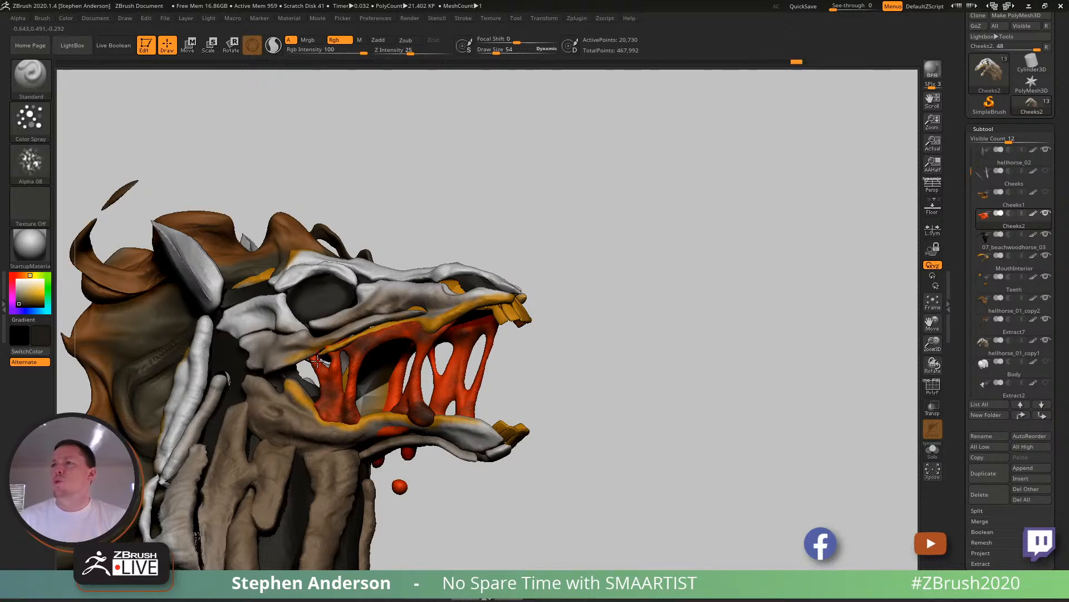
{"action": "mouse_move", "coordinate": [323, 395]}
{"action": "right_mouse_down"}
{"action": "mouse_move", "coordinate": [312, 357]}
{"action": "mouse_move", "coordinate": [325, 339]}
{"action": "mouse_move", "coordinate": [399, 336]}
{"action": "right_mouse_up"}
- Sample orange and red-orange from the cheek, set the draw size to 42, and paint warm colour back over the strands
{"action": "key", "text": "c"}
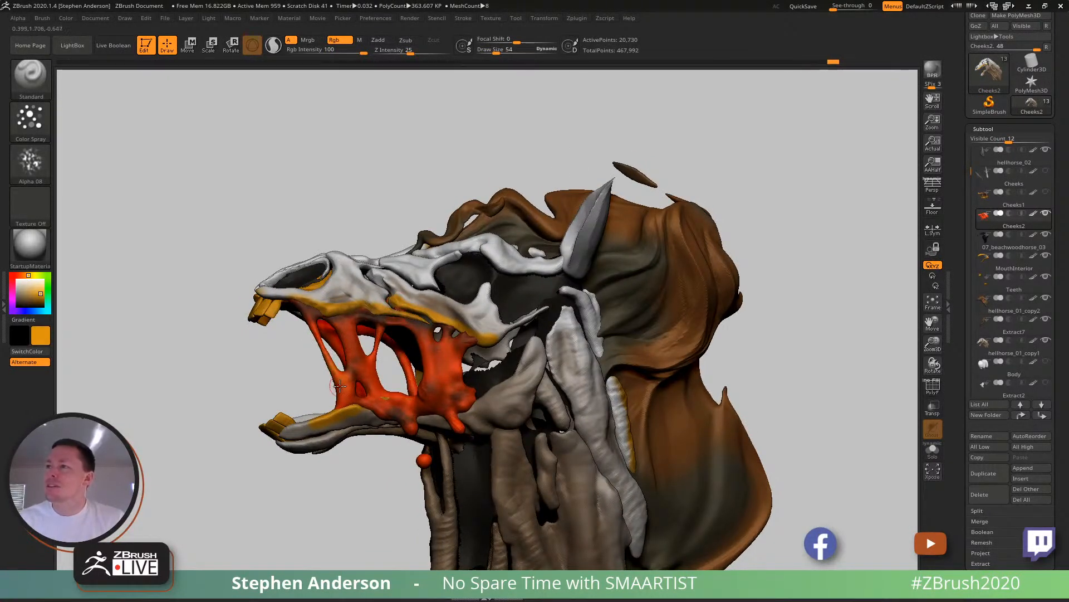
{"action": "key", "text": "c"}
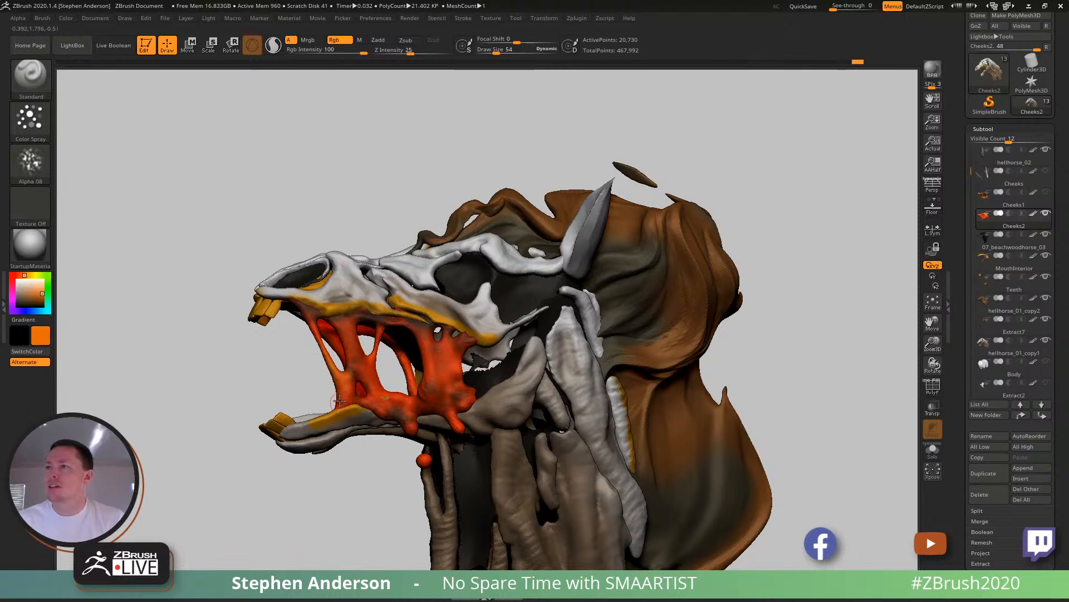
{"action": "key", "text": "c"}
{"action": "key", "text": "s"}
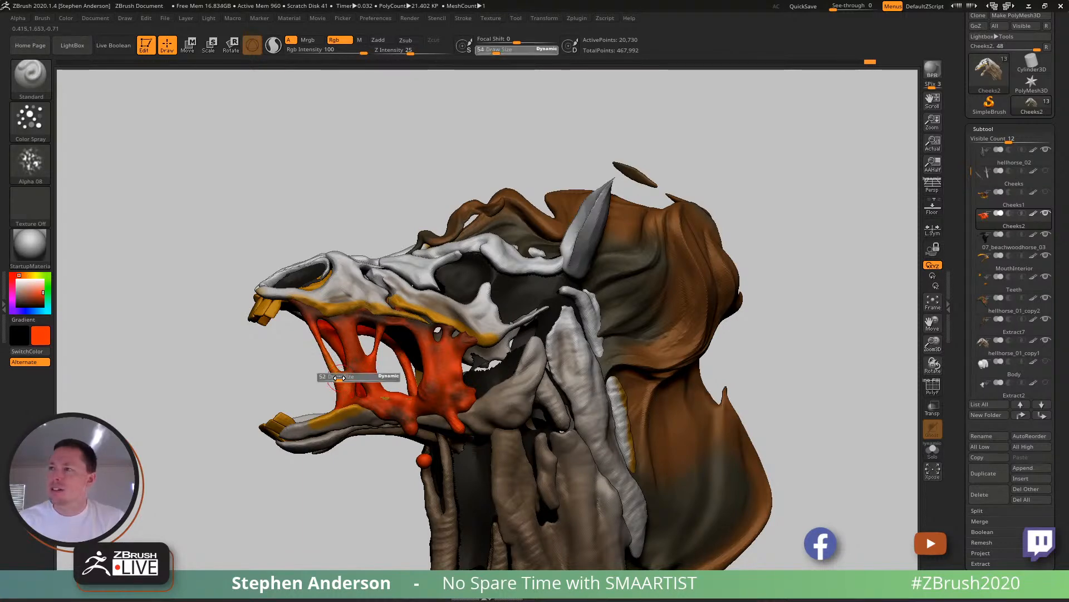
{"action": "left_click", "coordinate": [351, 378]}
{"action": "right_click_drag", "start_coordinate": [351, 357], "coordinate": [360, 385], "text": "ctrl"}
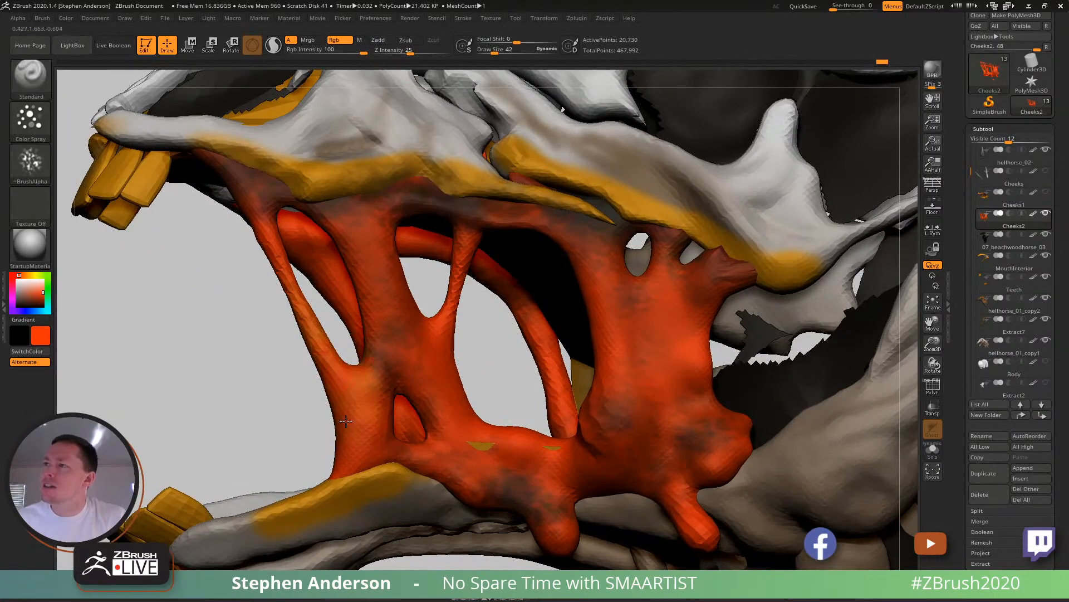
{"action": "left_click_drag", "start_coordinate": [383, 299], "coordinate": [404, 332]}
{"action": "left_click_drag", "start_coordinate": [617, 397], "coordinate": [627, 411]}
{"action": "mouse_move", "coordinate": [700, 390]}
{"action": "right_mouse_down", "text": "ctrl"}
{"action": "mouse_move", "coordinate": [696, 362]}
{"action": "mouse_move", "coordinate": [501, 411]}
{"action": "mouse_move", "coordinate": [532, 410]}
{"action": "mouse_move", "coordinate": [490, 384]}
{"action": "mouse_move", "coordinate": [550, 396]}
{"action": "mouse_move", "coordinate": [535, 373]}
{"action": "mouse_move", "coordinate": [545, 359]}
{"action": "right_mouse_up", "text": "ctrl"}
- Switch to the ClayBuildup brush and make the mane's hellhorse_01_copy2 subtool active
{"action": "left_click", "coordinate": [550, 396], "text": "alt"}
{"action": "key", "text": "b"}
{"action": "key", "text": "c"}
{"action": "key", "text": "b"}
{"action": "mouse_move", "coordinate": [545, 359]}
{"action": "right_mouse_down", "text": "ctrl"}
{"action": "mouse_move", "coordinate": [548, 382]}
{"action": "mouse_move", "coordinate": [534, 353]}
{"action": "mouse_move", "coordinate": [518, 350]}
{"action": "right_mouse_up", "text": "ctrl"}
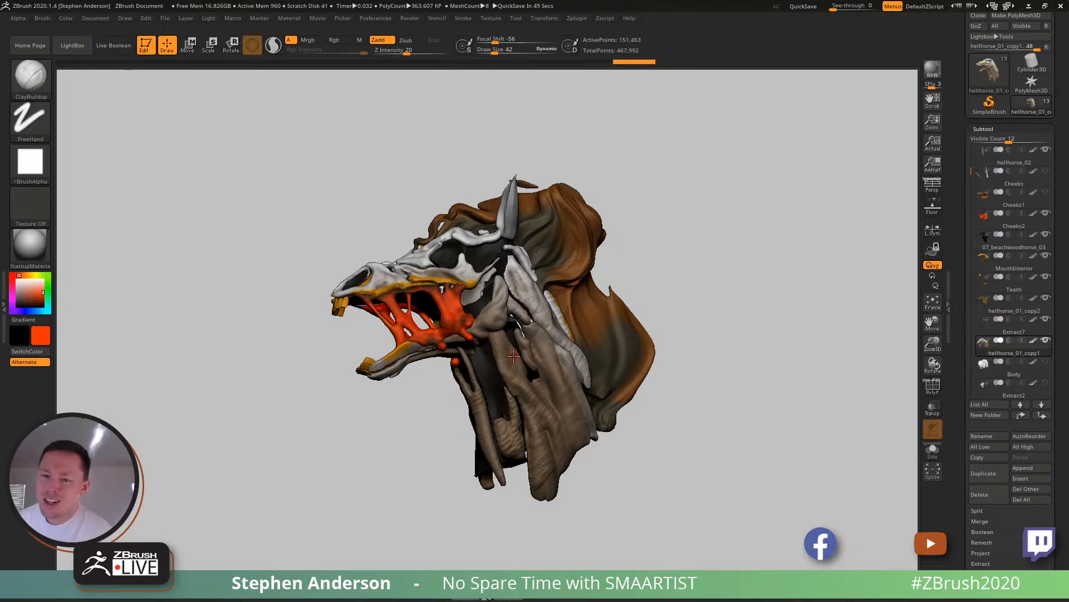
{"action": "mouse_move", "coordinate": [779, 266]}
{"action": "right_mouse_down"}
{"action": "mouse_move", "coordinate": [747, 279]}
{"action": "mouse_move", "coordinate": [765, 287]}
{"action": "right_mouse_up"}
{"action": "right_click_drag", "start_coordinate": [626, 306], "coordinate": [626, 367], "text": "ctrl"}
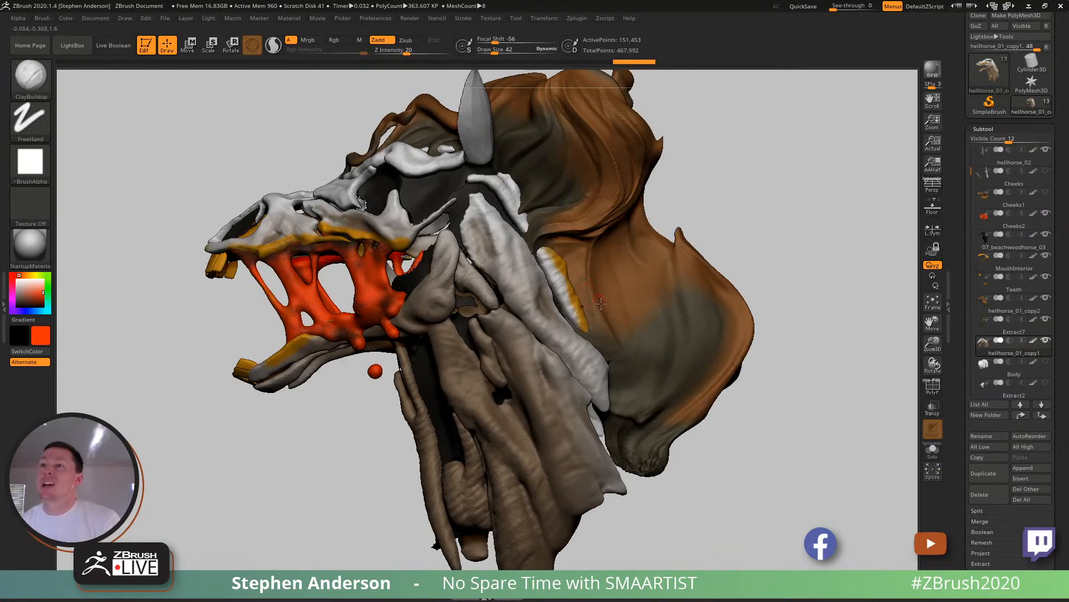
{"action": "mouse_move", "coordinate": [613, 319]}
{"action": "right_mouse_down"}
{"action": "mouse_move", "coordinate": [596, 293]}
{"action": "mouse_move", "coordinate": [613, 315]}
{"action": "mouse_move", "coordinate": [640, 321]}
{"action": "mouse_move", "coordinate": [607, 313]}
{"action": "right_mouse_up"}
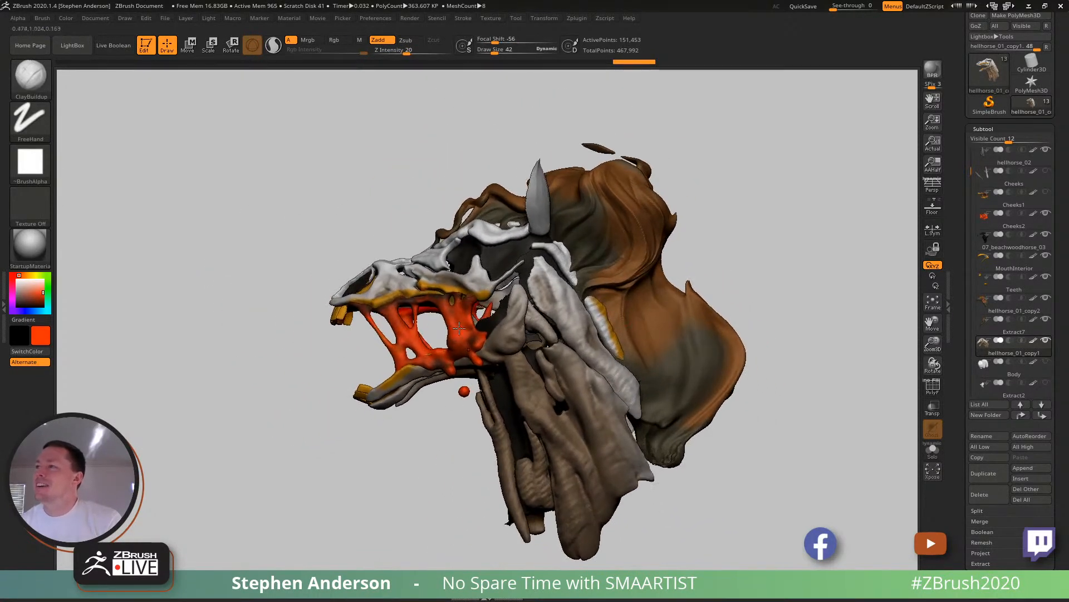
{"action": "left_click", "coordinate": [618, 273], "text": "alt"}
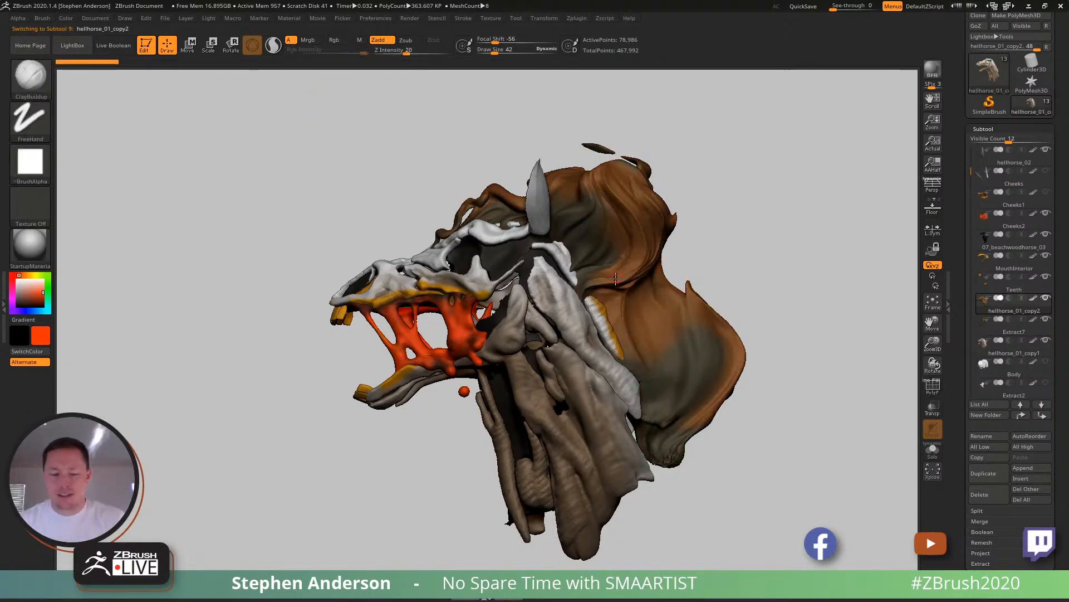
- Switch to the Standard brush, set the draw size to 236, and spray red-orange over both sides of the mane
{"action": "key", "text": "b"}
{"action": "key", "text": "s"}
{"action": "key", "text": "t"}
{"action": "key", "text": "s"}
{"action": "left_click_drag", "start_coordinate": [586, 265], "coordinate": [603, 268]}
{"action": "mouse_move", "coordinate": [599, 230]}
{"action": "left_mouse_down"}
{"action": "mouse_move", "coordinate": [585, 252]}
{"action": "mouse_move", "coordinate": [535, 218]}
{"action": "mouse_move", "coordinate": [616, 275]}
{"action": "left_mouse_up"}
{"action": "mouse_move", "coordinate": [608, 376]}
{"action": "left_mouse_down"}
{"action": "mouse_move", "coordinate": [672, 387]}
{"action": "mouse_move", "coordinate": [654, 451]}
{"action": "left_mouse_up"}
{"action": "mouse_move", "coordinate": [797, 357]}
{"action": "left_mouse_down"}
{"action": "mouse_move", "coordinate": [589, 337]}
{"action": "mouse_move", "coordinate": [632, 344]}
{"action": "left_mouse_up"}
{"action": "mouse_move", "coordinate": [662, 385]}
{"action": "left_mouse_down"}
{"action": "mouse_move", "coordinate": [702, 319]}
{"action": "mouse_move", "coordinate": [779, 237]}
{"action": "mouse_move", "coordinate": [775, 223]}
{"action": "left_mouse_up"}
{"action": "mouse_move", "coordinate": [875, 234]}
{"action": "left_mouse_down"}
{"action": "mouse_move", "coordinate": [814, 256]}
{"action": "mouse_move", "coordinate": [852, 251]}
{"action": "mouse_move", "coordinate": [836, 245]}
{"action": "left_mouse_up"}
{"action": "mouse_move", "coordinate": [760, 240]}
{"action": "left_mouse_down"}
{"action": "mouse_move", "coordinate": [725, 262]}
{"action": "mouse_move", "coordinate": [682, 328]}
{"action": "left_mouse_up"}
{"action": "left_click_drag", "start_coordinate": [677, 345], "coordinate": [642, 394]}
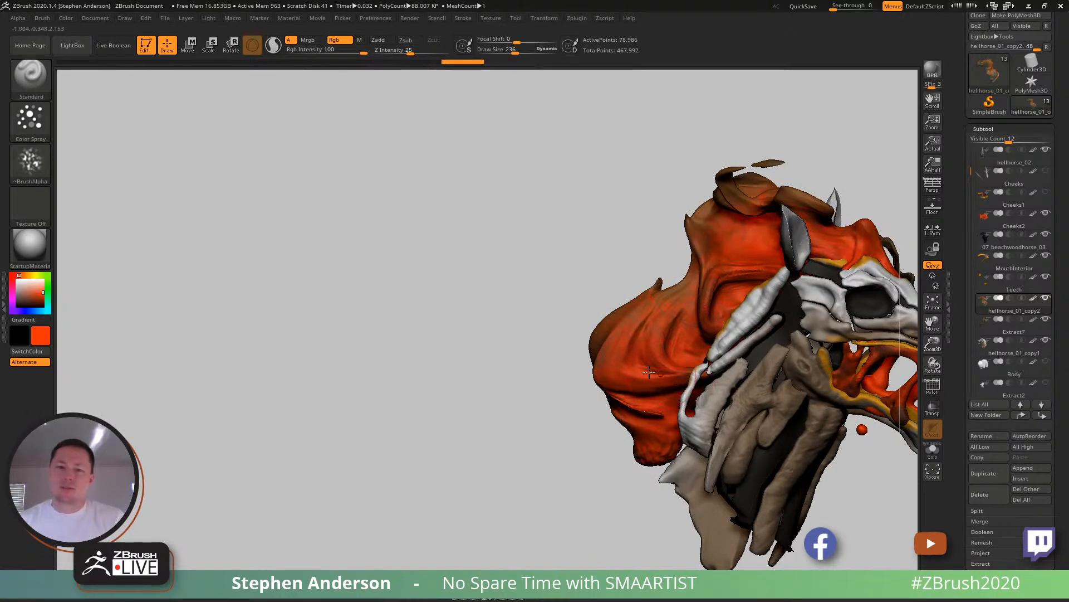
- Switch to the browser and look through the "wood in lava" image results for colour reference before returning to ZBrush
{"action": "key", "text": "alt+Tab"}
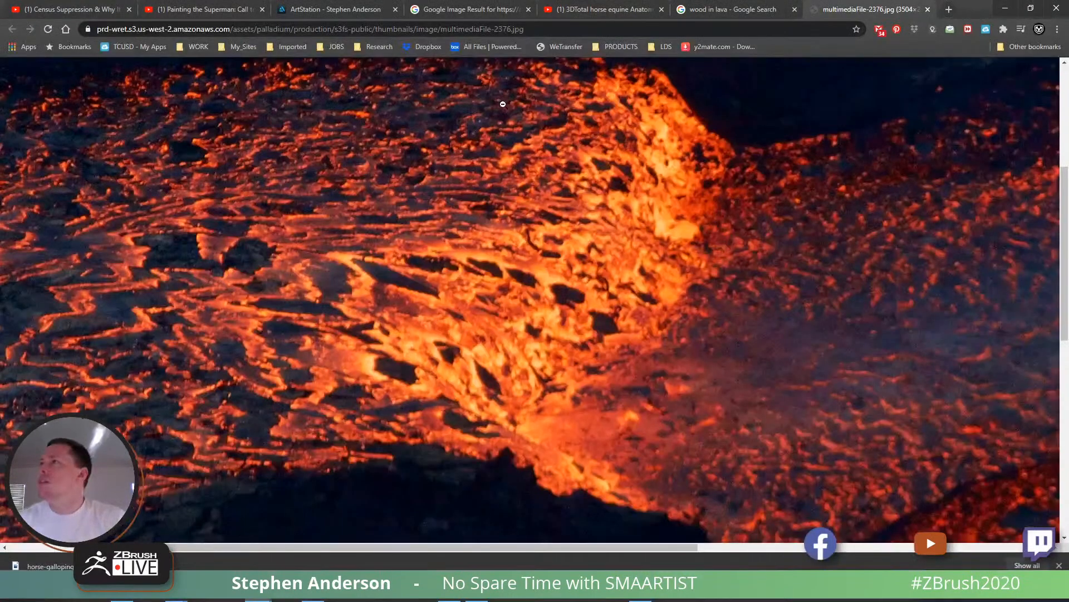
{"action": "left_click", "coordinate": [470, 10]}
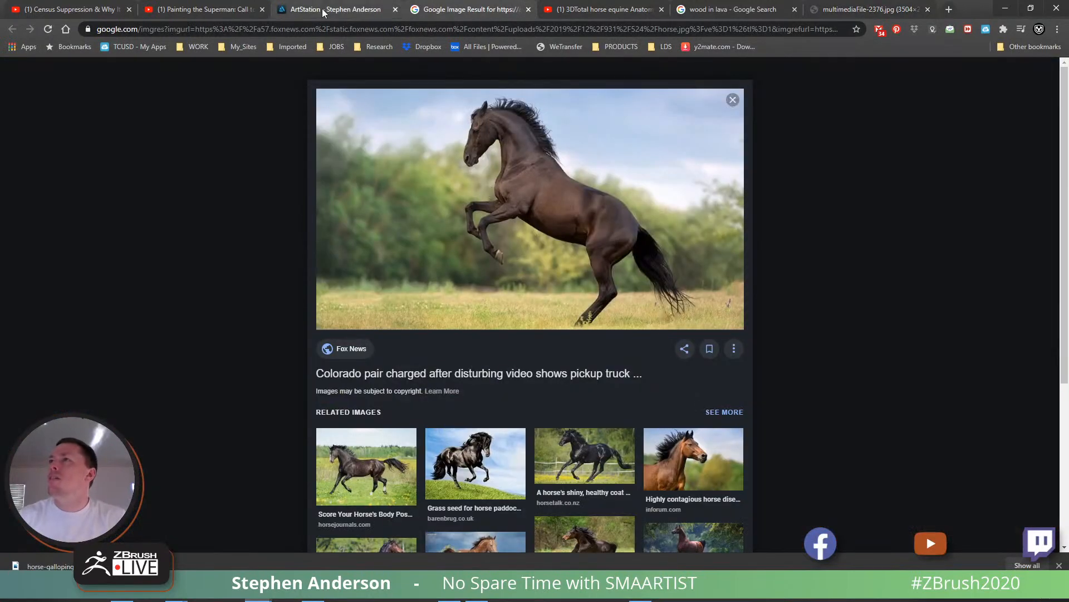
{"action": "left_click", "coordinate": [754, 12]}
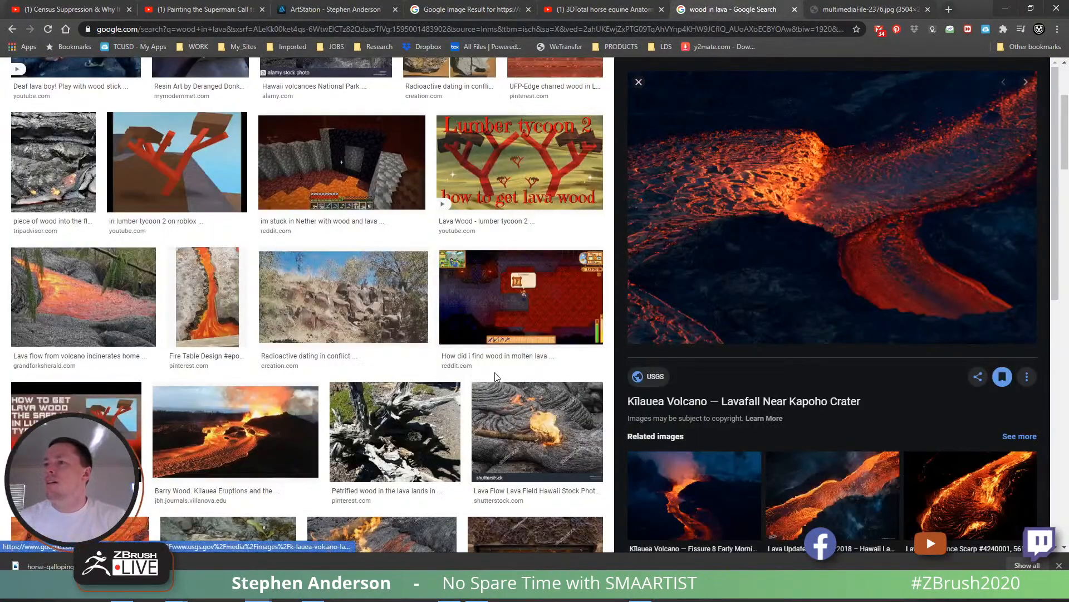
{"action": "scroll", "coordinate": [436, 412], "scroll_direction": "up", "scroll_amount": 4}
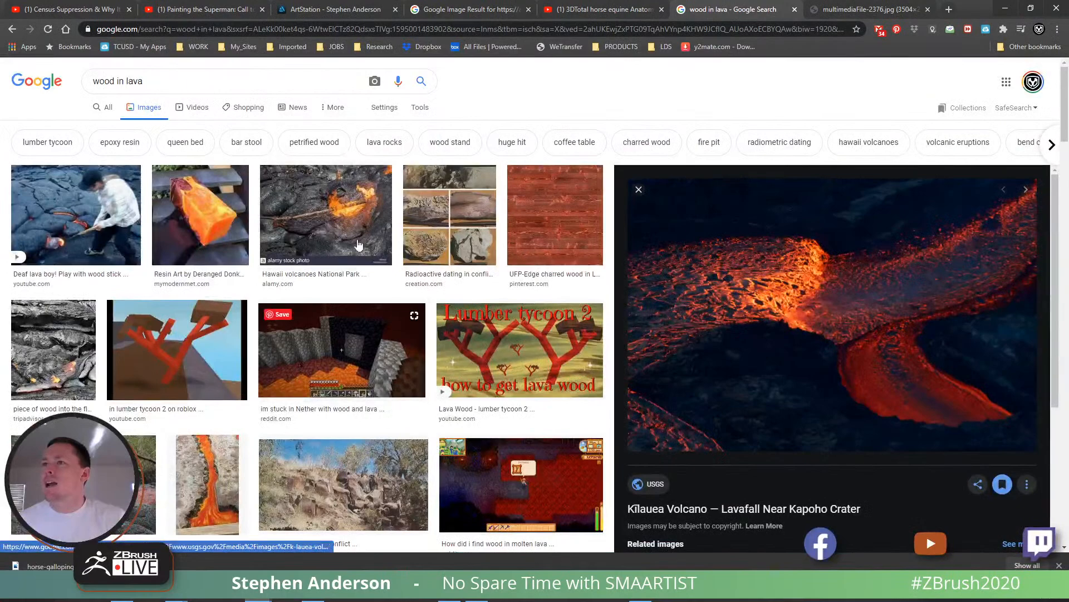
{"action": "scroll", "coordinate": [345, 329], "scroll_direction": "down", "scroll_amount": 6}
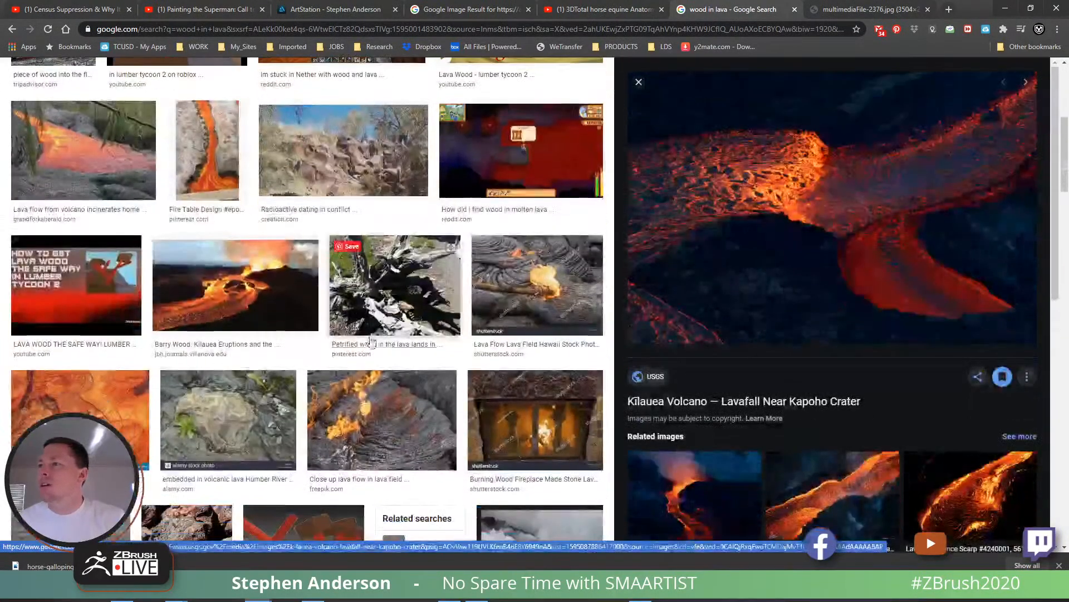
{"action": "scroll", "coordinate": [400, 399], "scroll_direction": "down", "scroll_amount": 1}
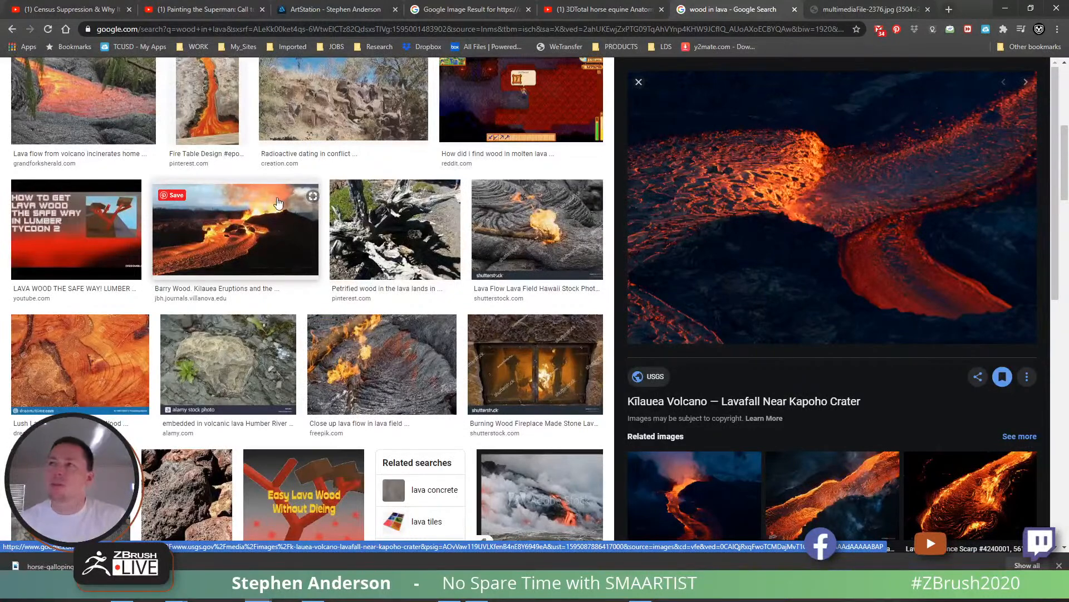
{"action": "key", "text": "alt+Tab"}
- Finish the red-orange mane coverage, set the colour to orange (255, 98, 25), and spray it over the mane's inner areas near the neck
{"action": "left_click_drag", "start_coordinate": [691, 214], "coordinate": [725, 202]}
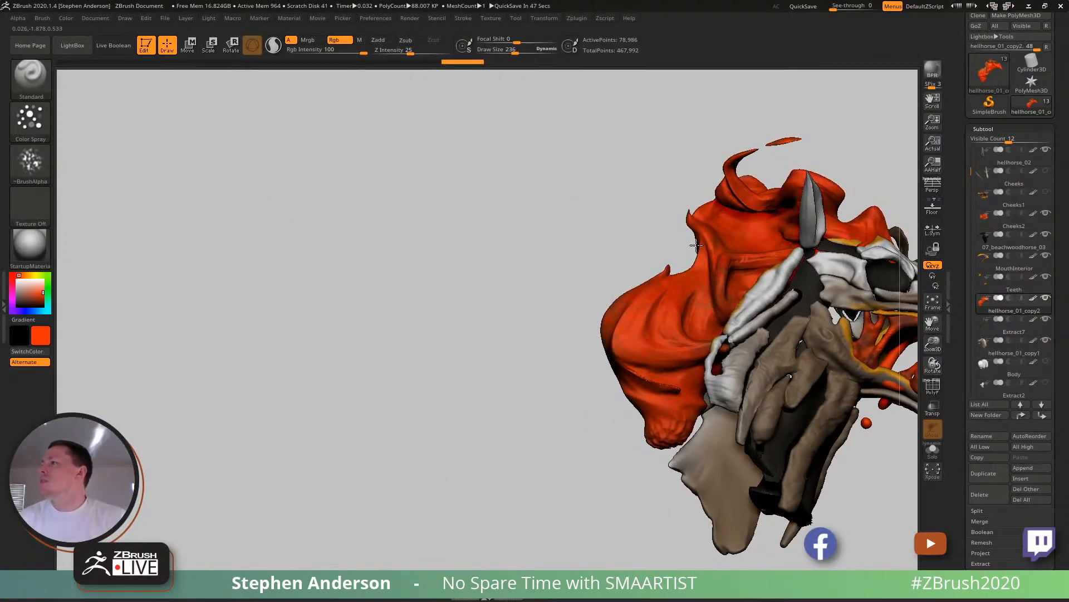
{"action": "left_click_drag", "start_coordinate": [728, 198], "coordinate": [670, 339]}
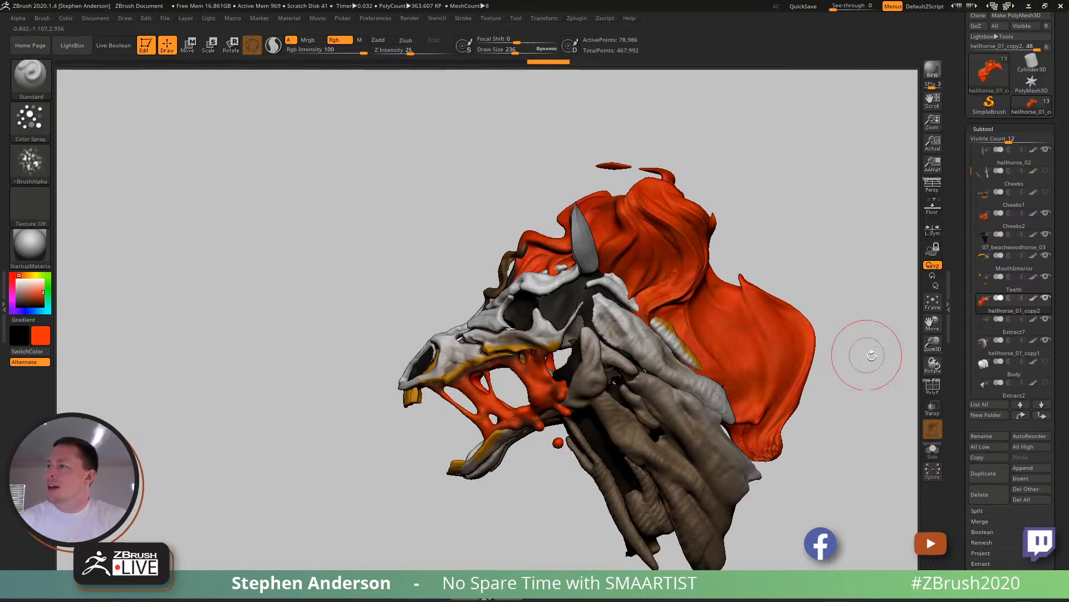
{"action": "left_click", "coordinate": [22, 275]}
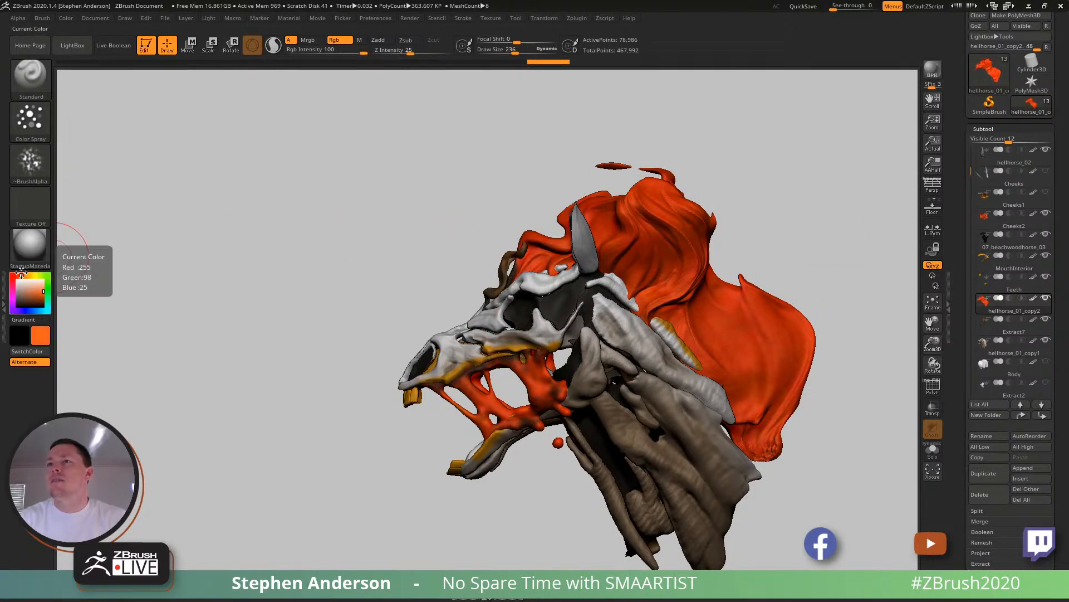
{"action": "mouse_move", "coordinate": [635, 272]}
{"action": "left_mouse_down"}
{"action": "mouse_move", "coordinate": [699, 356]}
{"action": "mouse_move", "coordinate": [717, 435]}
{"action": "left_mouse_up"}
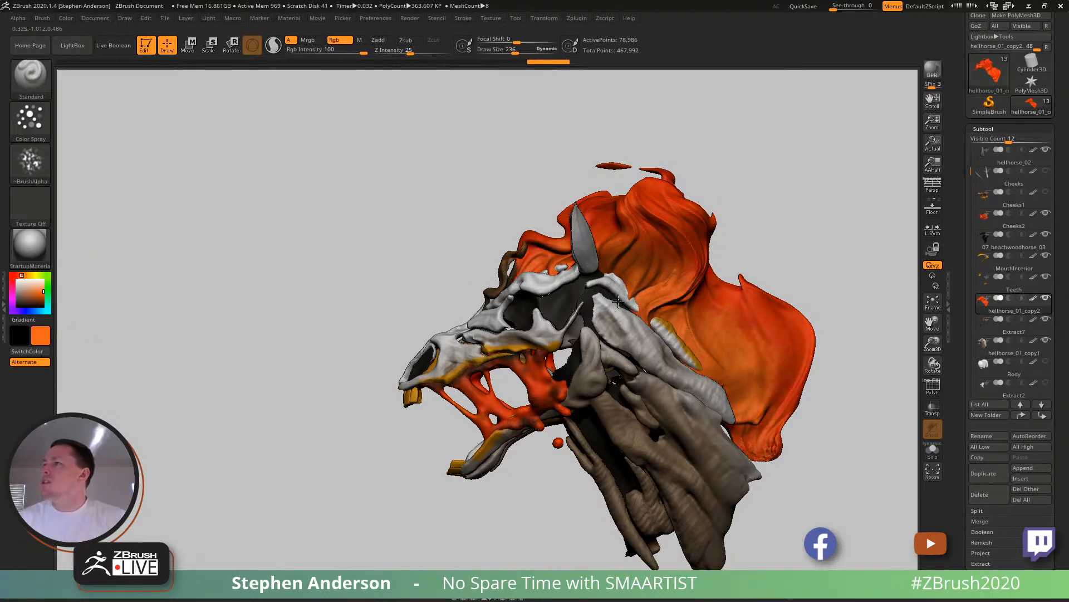
- Spray orange on the Extract7 forelock strands, then reactivate hellhorse_01_copy2 and spray orange on the mane's opposite side
{"action": "left_click", "coordinate": [502, 278], "text": "alt"}
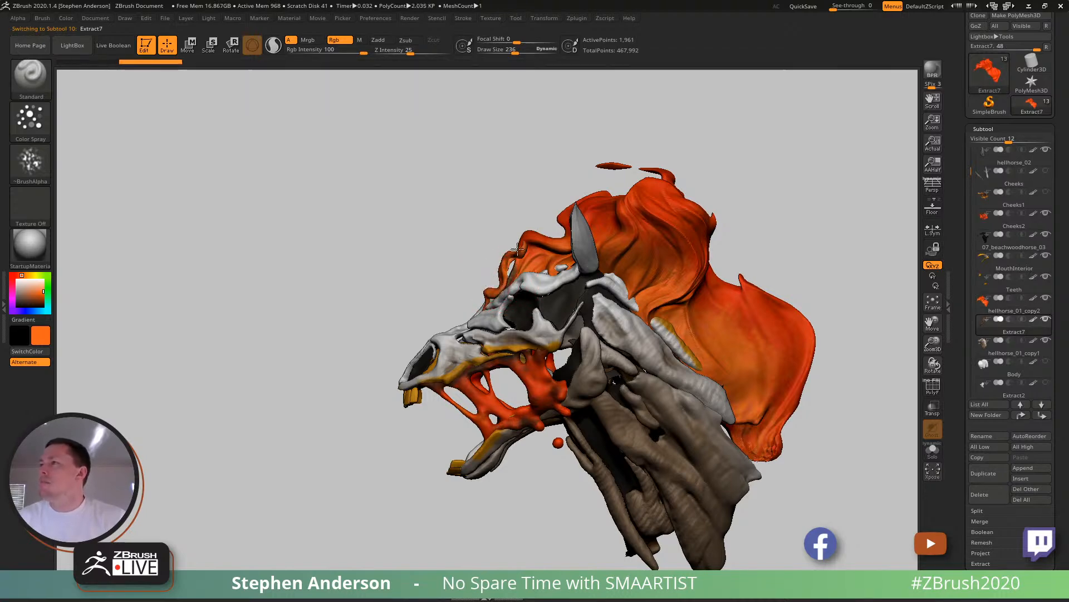
{"action": "left_click_drag", "start_coordinate": [645, 277], "coordinate": [764, 284]}
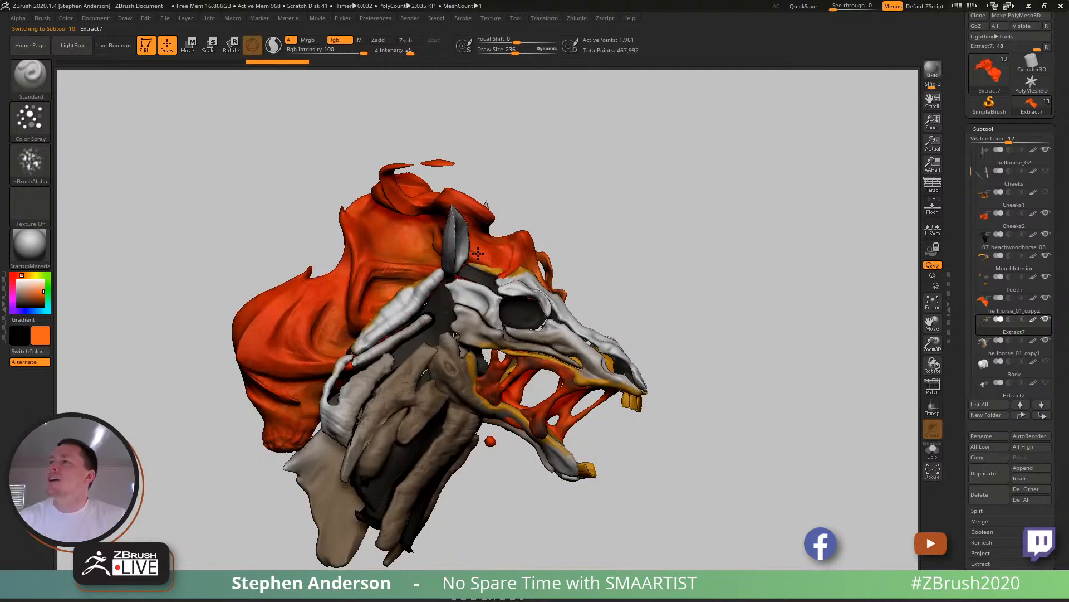
{"action": "left_click", "coordinate": [490, 266], "text": "alt"}
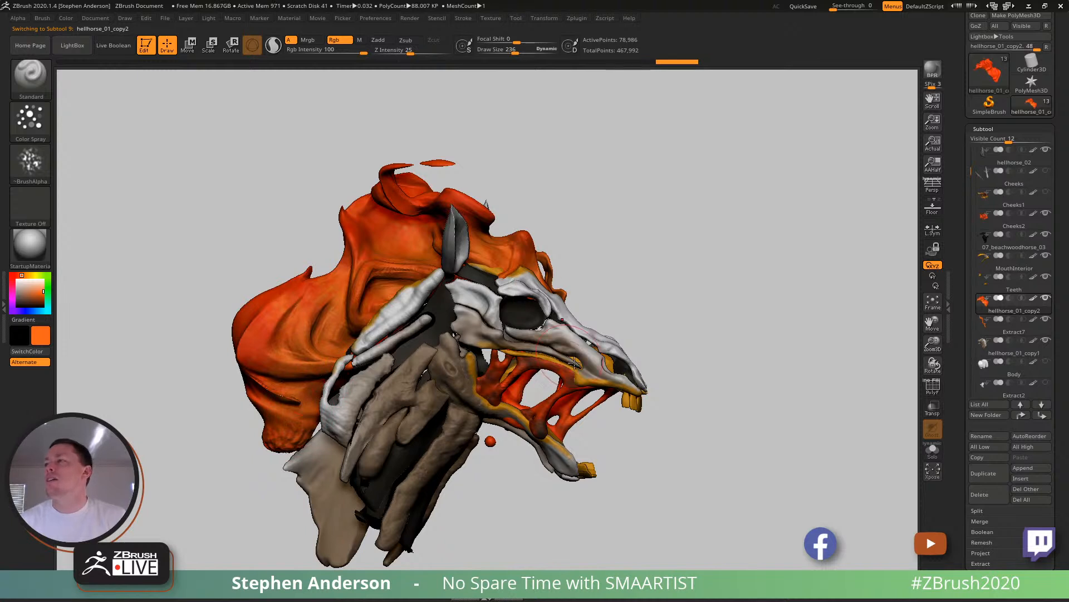
- Sample golden yellow and spray it around the mane's roots and lower end, undoing one stroke and reducing the draw size to 146
{"action": "key", "text": "c"}
{"action": "mouse_move", "coordinate": [392, 277]}
{"action": "left_mouse_down"}
{"action": "mouse_move", "coordinate": [359, 289]}
{"action": "mouse_move", "coordinate": [435, 275]}
{"action": "left_mouse_up"}
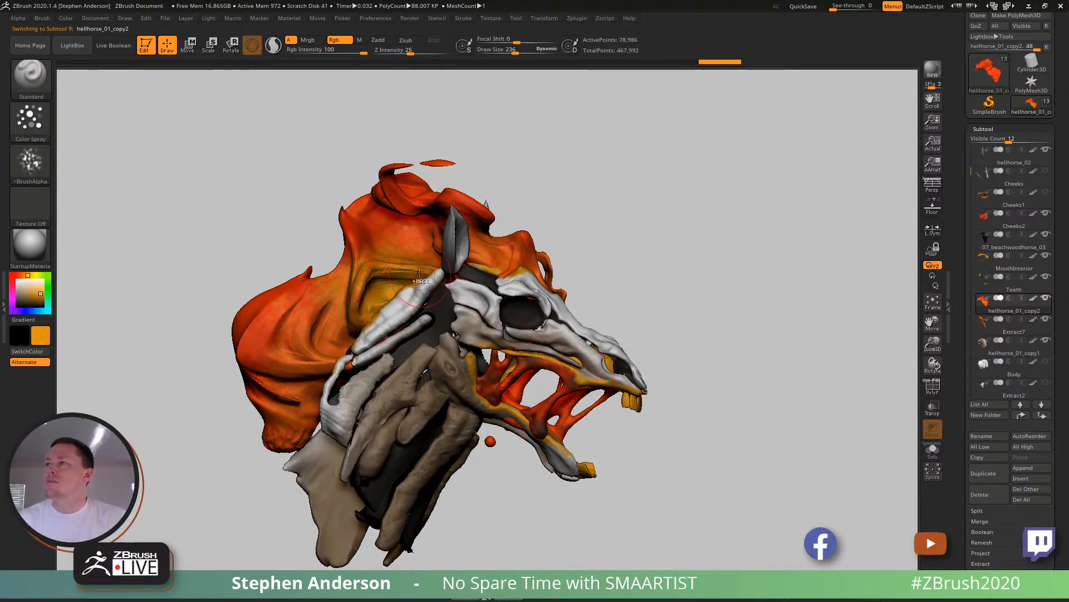
{"action": "key", "text": "ctrl+z"}
{"action": "mouse_move", "coordinate": [355, 327]}
{"action": "left_mouse_down"}
{"action": "mouse_move", "coordinate": [373, 309]}
{"action": "mouse_move", "coordinate": [285, 371]}
{"action": "left_mouse_up"}
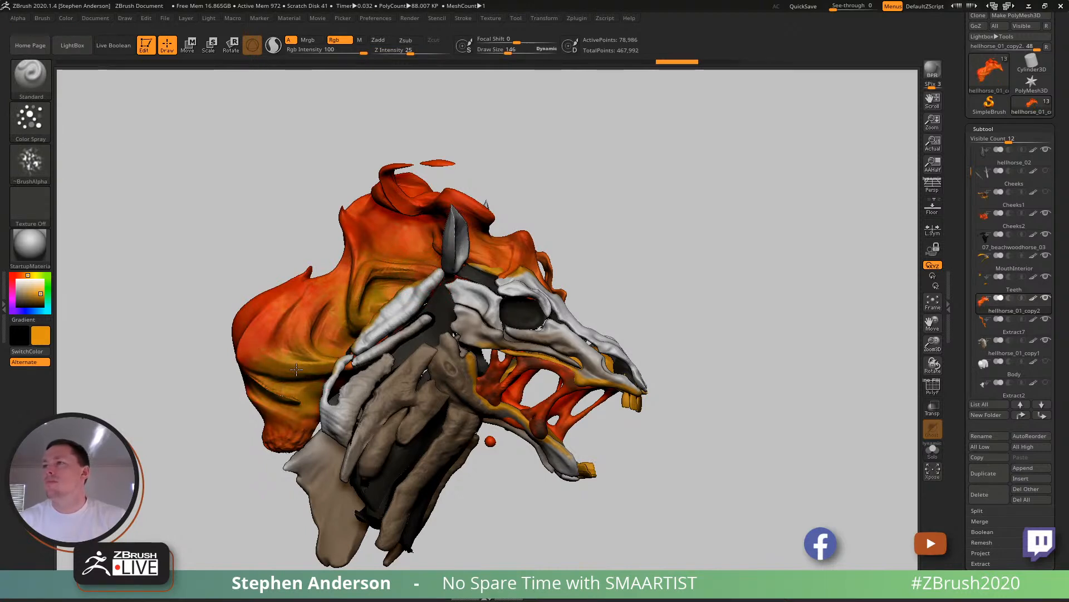
{"action": "left_click_drag", "start_coordinate": [316, 444], "coordinate": [276, 437]}
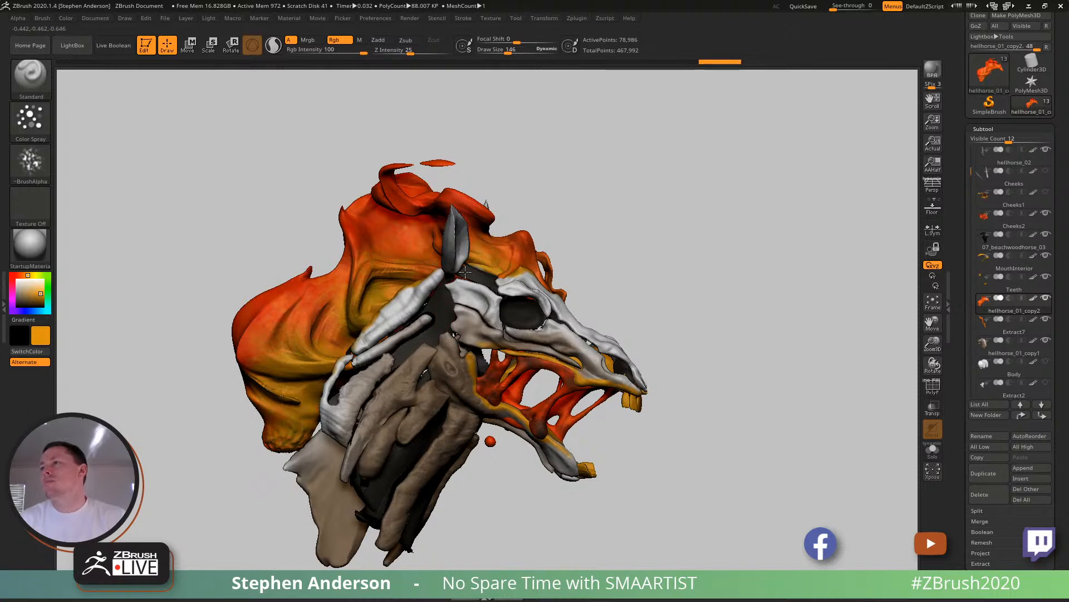
- Spray the golden yellow over the mane's roots on the other side and refine its lower folds with draw size 69
{"action": "right_click_drag", "start_coordinate": [535, 284], "coordinate": [589, 265]}
{"action": "mouse_move", "coordinate": [618, 276]}
{"action": "left_mouse_down"}
{"action": "mouse_move", "coordinate": [595, 304]}
{"action": "mouse_move", "coordinate": [624, 254]}
{"action": "mouse_move", "coordinate": [696, 354]}
{"action": "mouse_move", "coordinate": [744, 332]}
{"action": "mouse_move", "coordinate": [726, 422]}
{"action": "left_mouse_up"}
{"action": "left_click_drag", "start_coordinate": [741, 383], "coordinate": [723, 331]}
{"action": "key", "text": "s"}
{"action": "left_click_drag", "start_coordinate": [734, 390], "coordinate": [727, 316]}
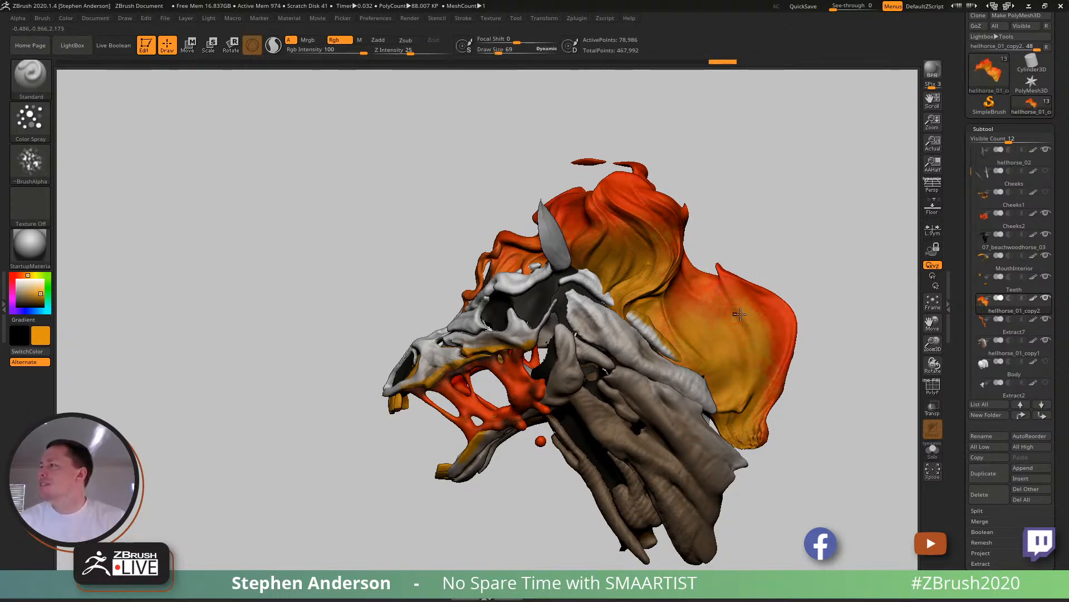
{"action": "left_click_drag", "start_coordinate": [739, 414], "coordinate": [780, 319]}
- Sample red-orange, set the draw size to 95, and spray it along the mane's ridges and upper folds
{"action": "key", "text": "c"}
{"action": "key", "text": "s"}
{"action": "mouse_move", "coordinate": [721, 296]}
{"action": "left_mouse_down"}
{"action": "mouse_move", "coordinate": [731, 296]}
{"action": "mouse_move", "coordinate": [744, 385]}
{"action": "left_mouse_up"}
{"action": "mouse_move", "coordinate": [680, 294]}
{"action": "left_mouse_down"}
{"action": "mouse_move", "coordinate": [710, 319]}
{"action": "mouse_move", "coordinate": [706, 307]}
{"action": "left_mouse_up"}
{"action": "key", "text": "s"}
{"action": "left_click_drag", "start_coordinate": [657, 264], "coordinate": [643, 280]}
{"action": "left_click_drag", "start_coordinate": [654, 242], "coordinate": [659, 250]}
{"action": "mouse_move", "coordinate": [622, 216]}
{"action": "right_mouse_down"}
{"action": "mouse_move", "coordinate": [608, 246]}
{"action": "mouse_move", "coordinate": [597, 239]}
{"action": "right_mouse_up"}
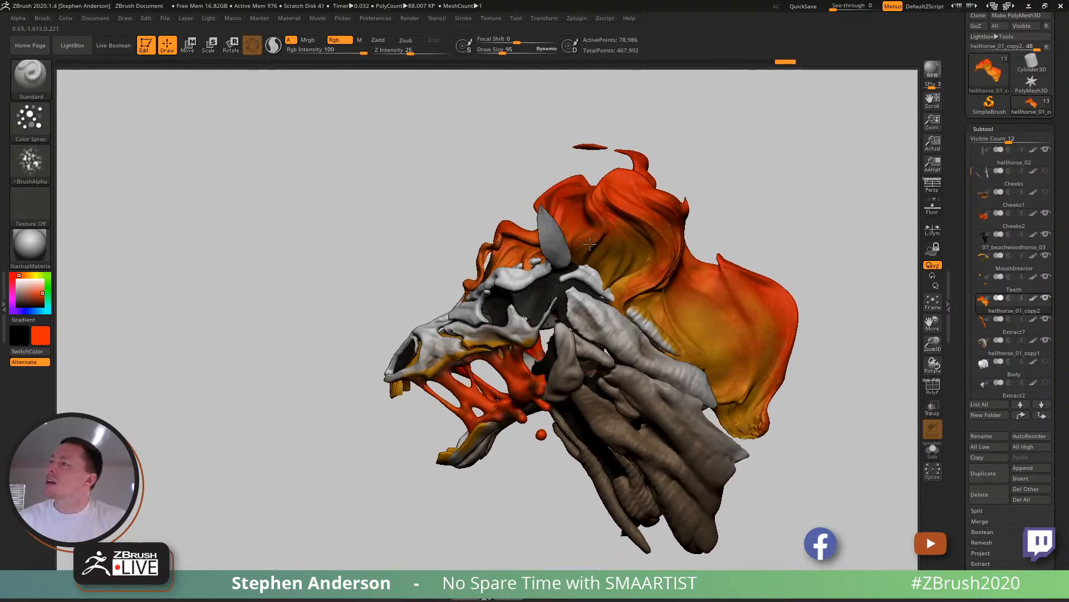
{"action": "mouse_move", "coordinate": [620, 273]}
{"action": "right_mouse_down"}
{"action": "mouse_move", "coordinate": [627, 228]}
{"action": "mouse_move", "coordinate": [562, 267]}
{"action": "right_mouse_up"}
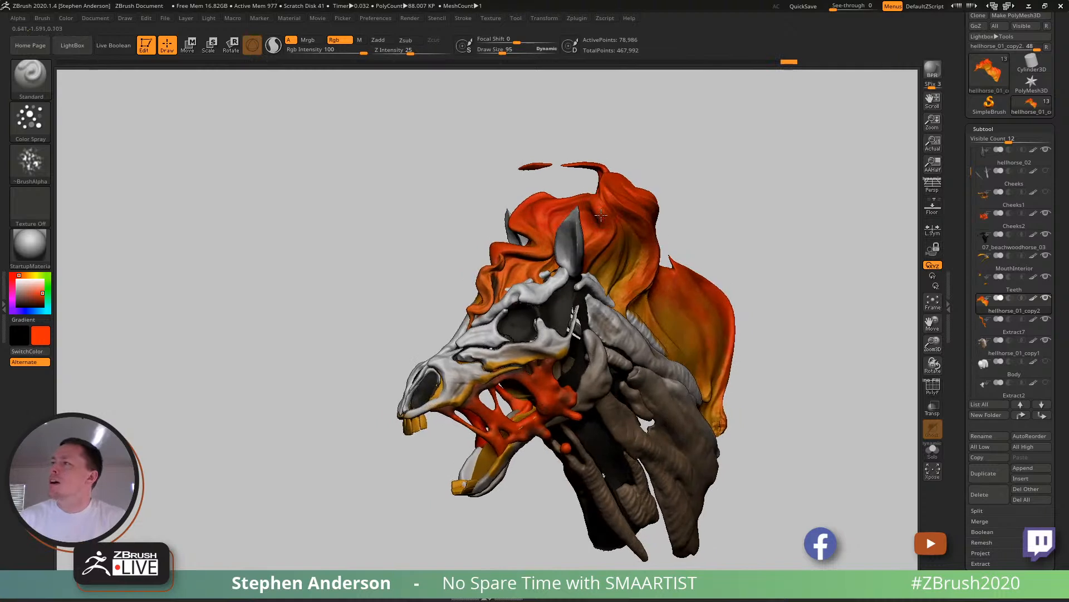
- Sample near-white from the skull and spray it lightly over the mane's roots behind the ear and along the neck
{"action": "key", "text": "c"}
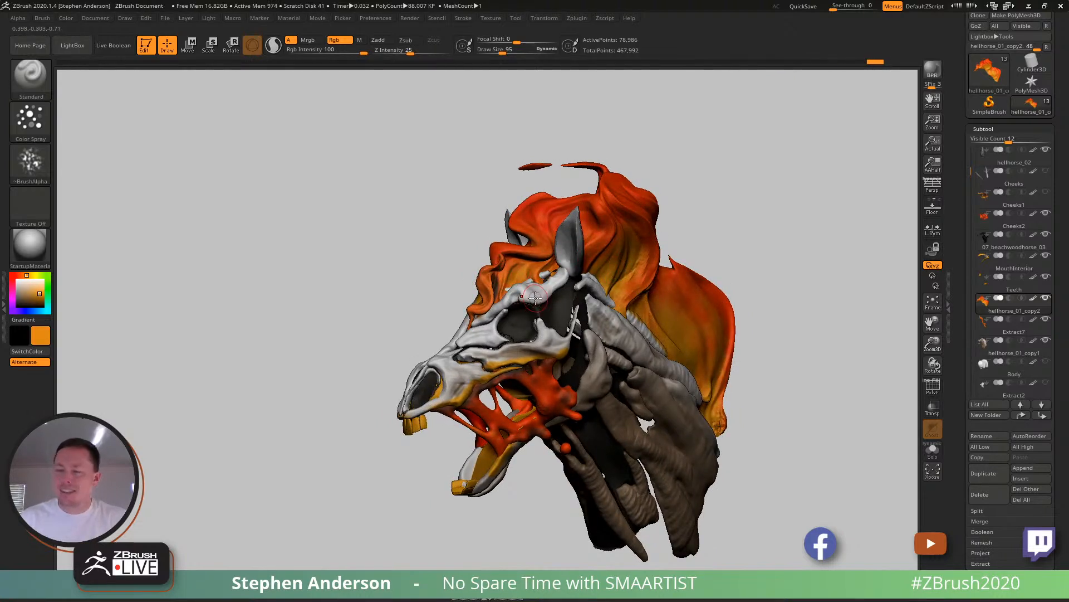
{"action": "key", "text": "c"}
{"action": "right_click_drag", "start_coordinate": [547, 265], "coordinate": [594, 278]}
{"action": "mouse_move", "coordinate": [605, 301]}
{"action": "left_mouse_down"}
{"action": "mouse_move", "coordinate": [681, 347]}
{"action": "mouse_move", "coordinate": [721, 391]}
{"action": "left_mouse_up"}
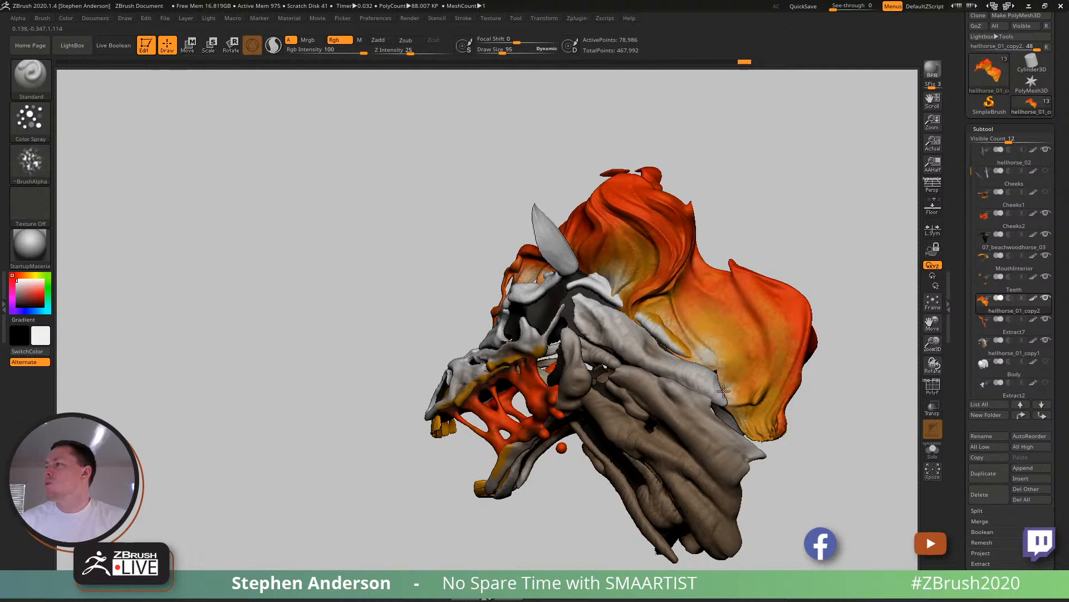
- Sample pale tan-yellow from the mane and blend it into the pale root areas on both sides of the neck
{"action": "key", "text": "c"}
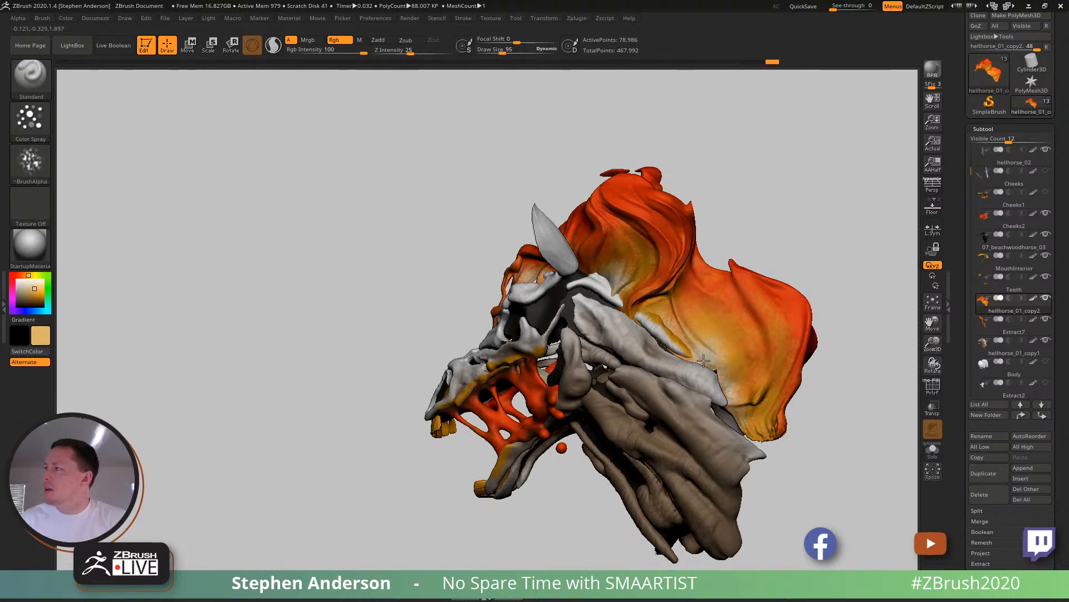
{"action": "left_click_drag", "start_coordinate": [716, 378], "coordinate": [737, 389]}
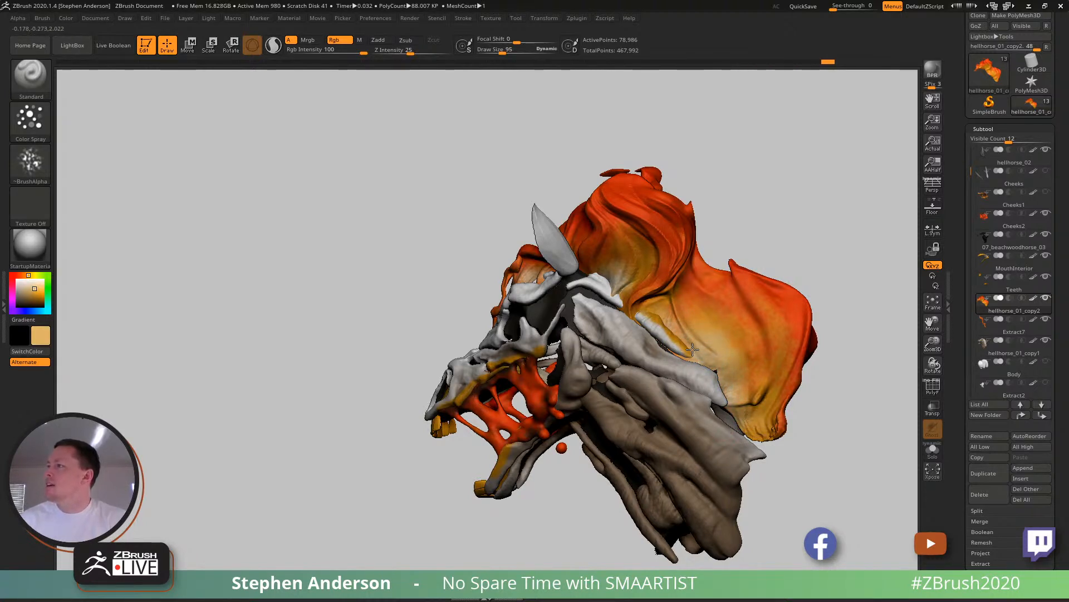
{"action": "left_click_drag", "start_coordinate": [660, 321], "coordinate": [618, 297]}
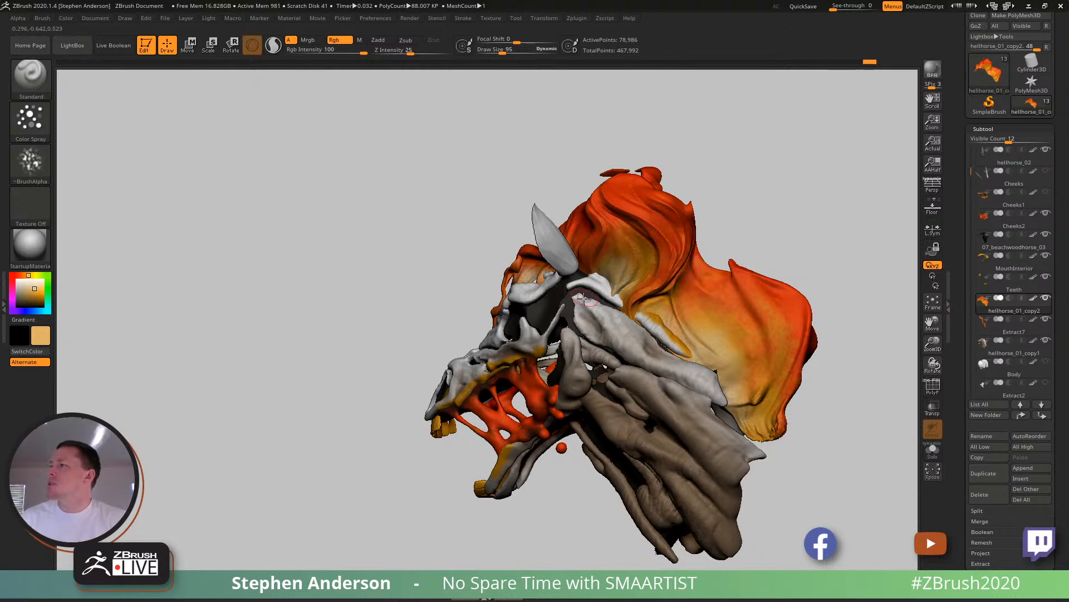
{"action": "right_click_drag", "start_coordinate": [589, 293], "coordinate": [604, 284]}
{"action": "mouse_move", "coordinate": [525, 276]}
{"action": "right_mouse_down"}
{"action": "mouse_move", "coordinate": [515, 288]}
{"action": "mouse_move", "coordinate": [616, 257]}
{"action": "mouse_move", "coordinate": [496, 279]}
{"action": "right_mouse_up"}
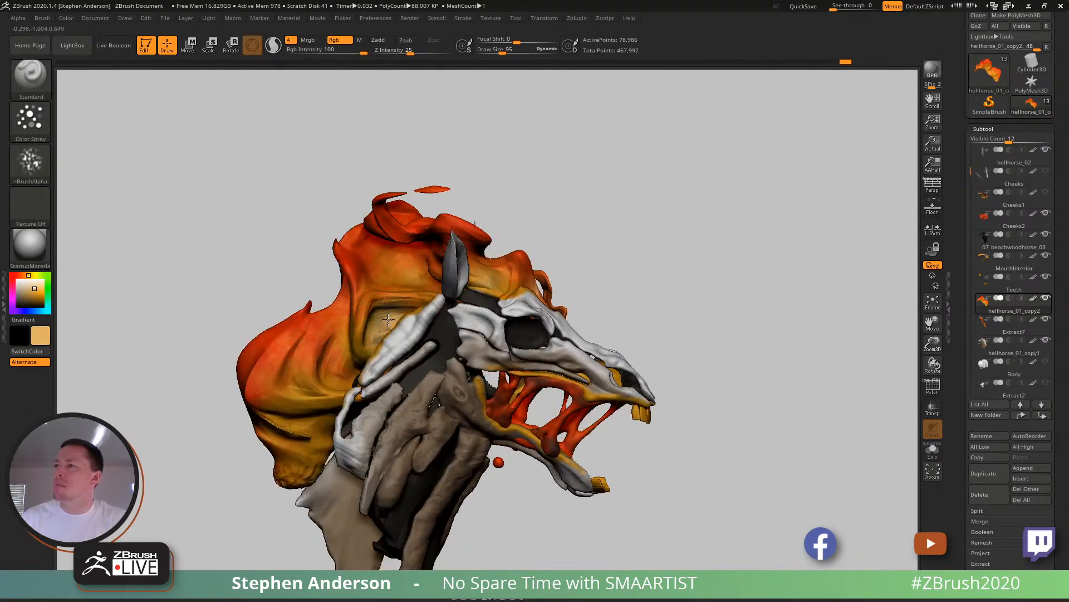
{"action": "left_click_drag", "start_coordinate": [432, 339], "coordinate": [411, 349]}
{"action": "mouse_move", "coordinate": [308, 405]}
{"action": "right_mouse_down"}
{"action": "mouse_move", "coordinate": [321, 428]}
{"action": "mouse_move", "coordinate": [306, 390]}
{"action": "right_mouse_up"}
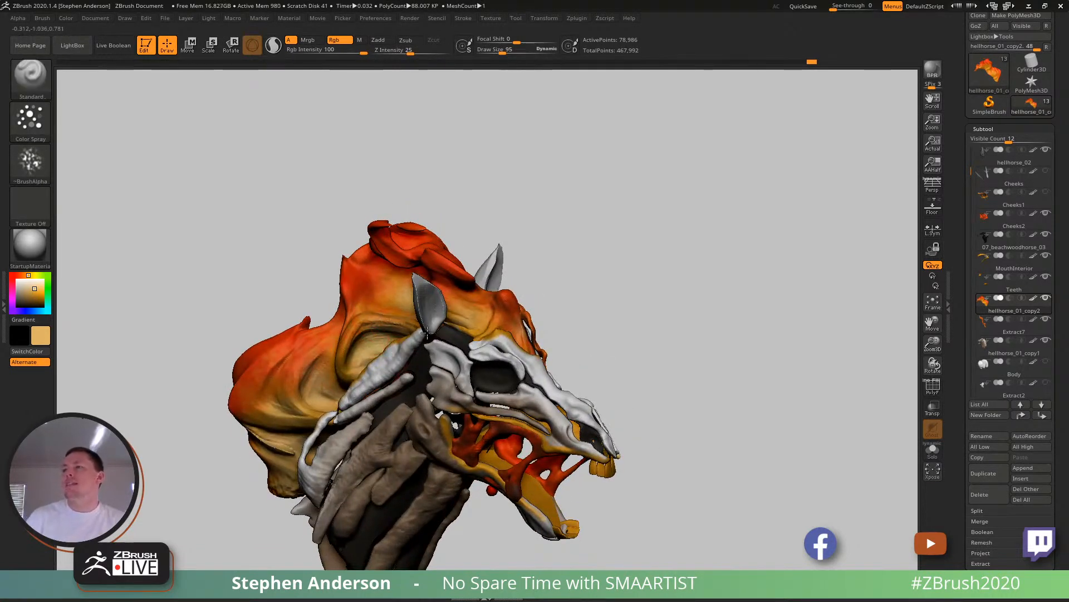
{"action": "right_click_drag", "start_coordinate": [444, 313], "coordinate": [471, 296], "text": "ctrl"}
{"action": "right_click_drag", "start_coordinate": [471, 295], "coordinate": [383, 310]}
{"action": "right_click_drag", "start_coordinate": [532, 310], "coordinate": [496, 287], "text": "alt"}
{"action": "right_click_drag", "start_coordinate": [496, 287], "coordinate": [534, 269], "text": "ctrl"}
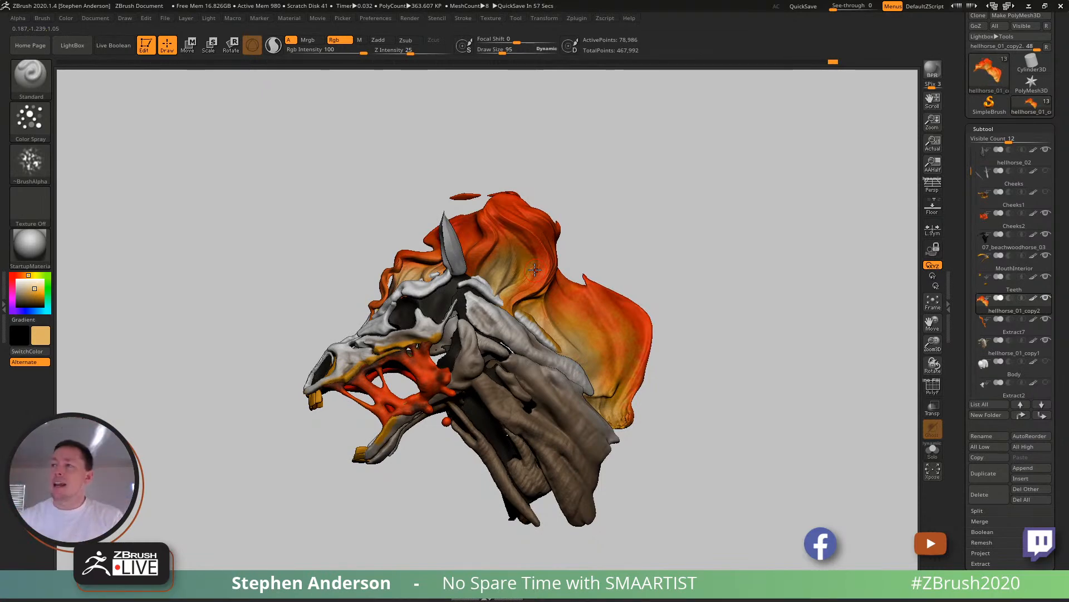
{"action": "right_click_drag", "start_coordinate": [537, 363], "coordinate": [474, 402]}
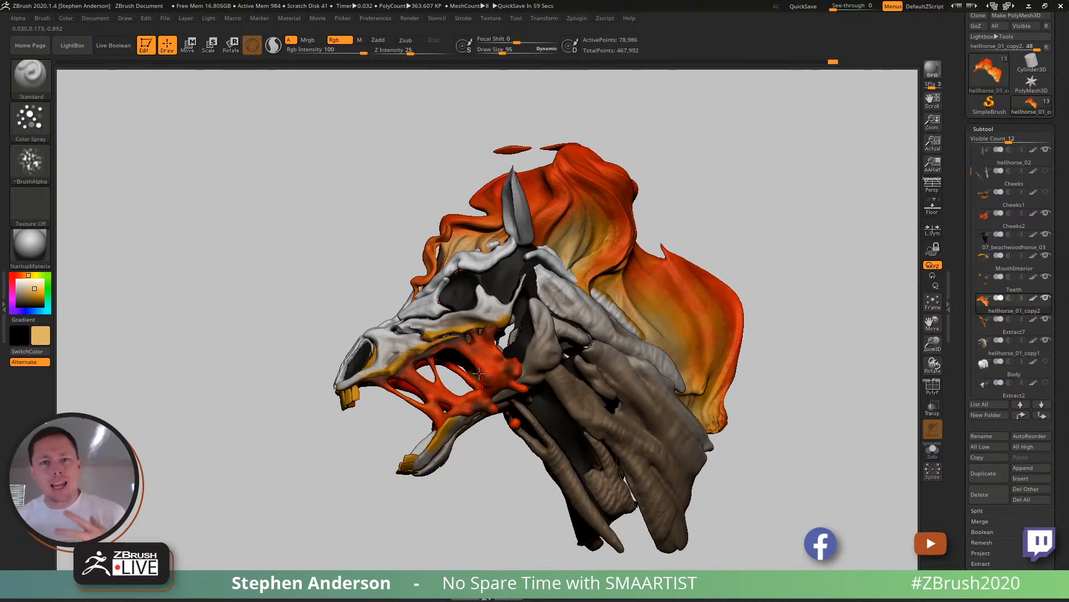
{"action": "mouse_move", "coordinate": [558, 254]}
{"action": "right_mouse_down"}
{"action": "mouse_move", "coordinate": [602, 239]}
{"action": "mouse_move", "coordinate": [573, 244]}
{"action": "right_mouse_up"}
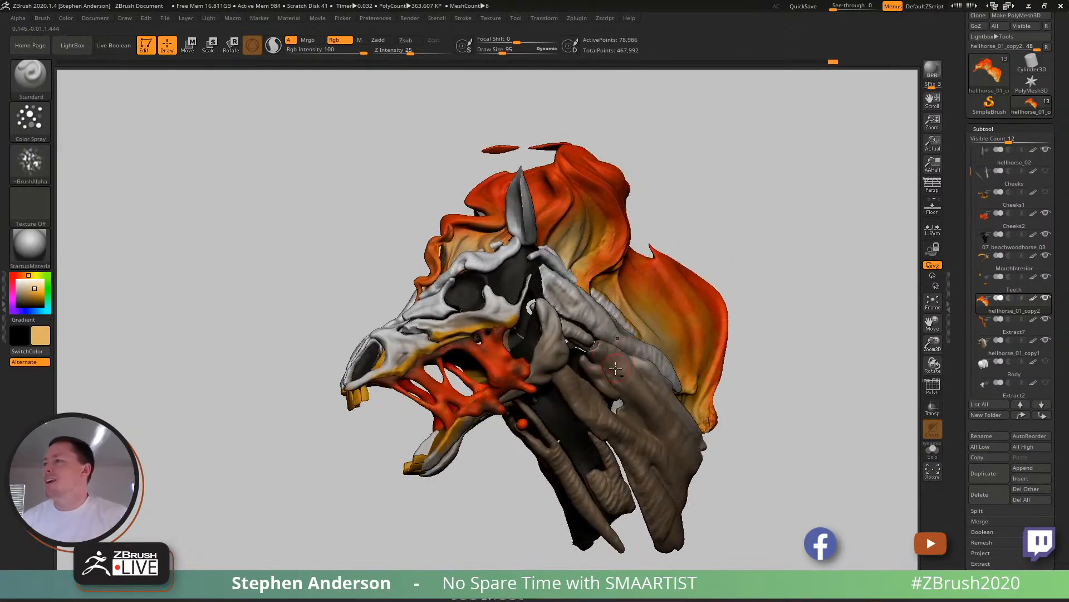
- Make the ears' hellhorse_02 subtool active and adjust the ears' position and angle on the skull with the transform gizmo
{"action": "left_click", "coordinate": [584, 292], "text": "alt"}
{"action": "left_click", "coordinate": [524, 210], "text": "alt"}
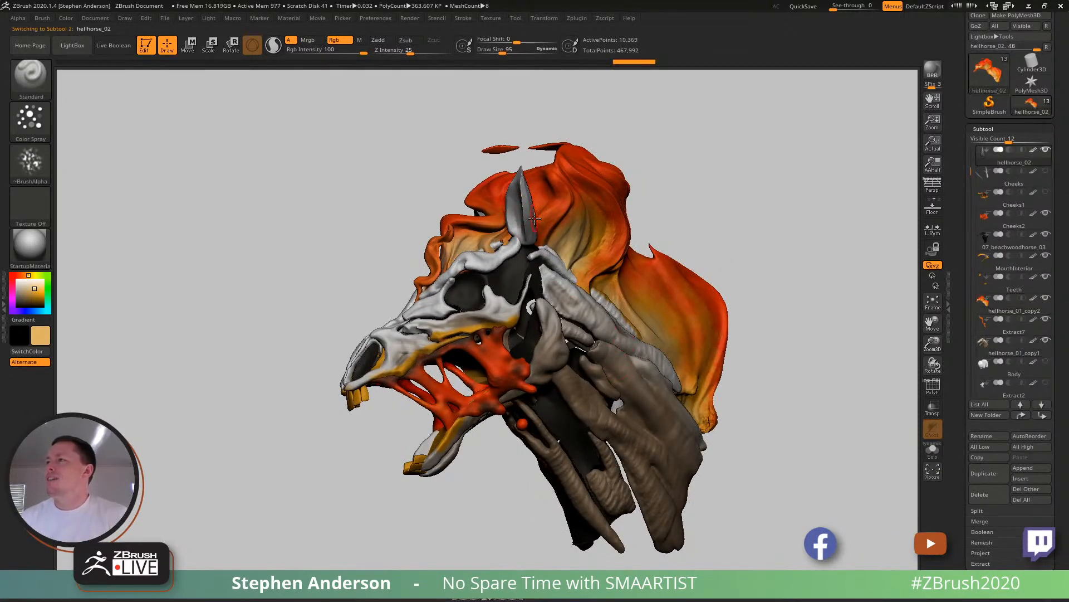
{"action": "key", "text": "shift+f"}
{"action": "mouse_move", "coordinate": [542, 224]}
{"action": "right_mouse_down"}
{"action": "mouse_move", "coordinate": [523, 228]}
{"action": "mouse_move", "coordinate": [536, 234]}
{"action": "right_mouse_up"}
{"action": "key", "text": "w"}
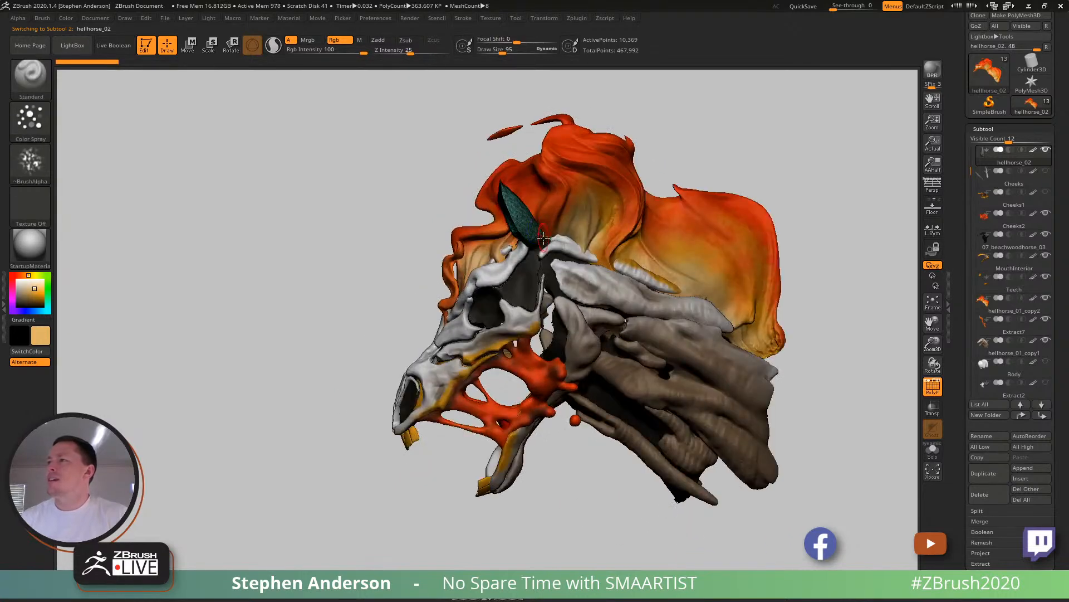
{"action": "left_click_drag", "start_coordinate": [563, 193], "coordinate": [533, 200]}
{"action": "right_click_drag", "start_coordinate": [593, 183], "coordinate": [664, 182]}
{"action": "mouse_move", "coordinate": [699, 143]}
{"action": "left_mouse_down", "text": "ctrl"}
{"action": "mouse_move", "coordinate": [573, 153]}
{"action": "mouse_move", "coordinate": [510, 195]}
{"action": "mouse_move", "coordinate": [590, 283]}
{"action": "mouse_move", "coordinate": [751, 312]}
{"action": "left_mouse_up", "text": "ctrl"}
{"action": "mouse_move", "coordinate": [669, 223]}
{"action": "right_mouse_down"}
{"action": "mouse_move", "coordinate": [723, 196]}
{"action": "mouse_move", "coordinate": [714, 184]}
{"action": "mouse_move", "coordinate": [632, 217]}
{"action": "mouse_move", "coordinate": [518, 332]}
{"action": "mouse_move", "coordinate": [549, 269]}
{"action": "mouse_move", "coordinate": [534, 250]}
{"action": "mouse_move", "coordinate": [588, 213]}
{"action": "mouse_move", "coordinate": [515, 258]}
{"action": "right_mouse_up"}
{"action": "left_click", "coordinate": [628, 212], "text": "alt"}
{"action": "right_click_drag", "start_coordinate": [634, 300], "coordinate": [737, 261], "text": "ctrl"}
{"action": "key", "text": "q"}
- Set the draw size to 222 and check the ears' placement from below and from the front
{"action": "mouse_move", "coordinate": [745, 303]}
{"action": "right_mouse_down"}
{"action": "mouse_move", "coordinate": [775, 313]}
{"action": "mouse_move", "coordinate": [795, 301]}
{"action": "mouse_move", "coordinate": [707, 279]}
{"action": "mouse_move", "coordinate": [727, 274]}
{"action": "mouse_move", "coordinate": [718, 229]}
{"action": "mouse_move", "coordinate": [750, 258]}
{"action": "mouse_move", "coordinate": [747, 272]}
{"action": "mouse_move", "coordinate": [546, 228]}
{"action": "right_mouse_up"}
{"action": "key", "text": "s"}
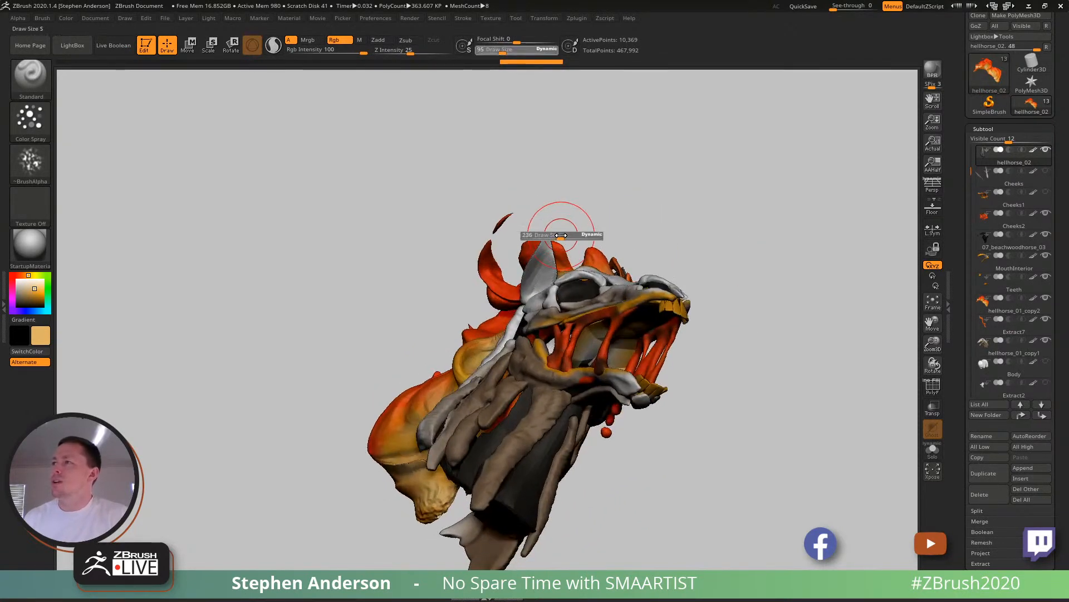
{"action": "left_click_drag", "start_coordinate": [560, 235], "coordinate": [559, 235]}
{"action": "left_click_drag", "start_coordinate": [714, 222], "coordinate": [766, 170], "text": "ctrl"}
{"action": "mouse_move", "coordinate": [764, 178]}
{"action": "left_mouse_down"}
{"action": "mouse_move", "coordinate": [695, 217]}
{"action": "mouse_move", "coordinate": [688, 260]}
{"action": "left_mouse_up"}
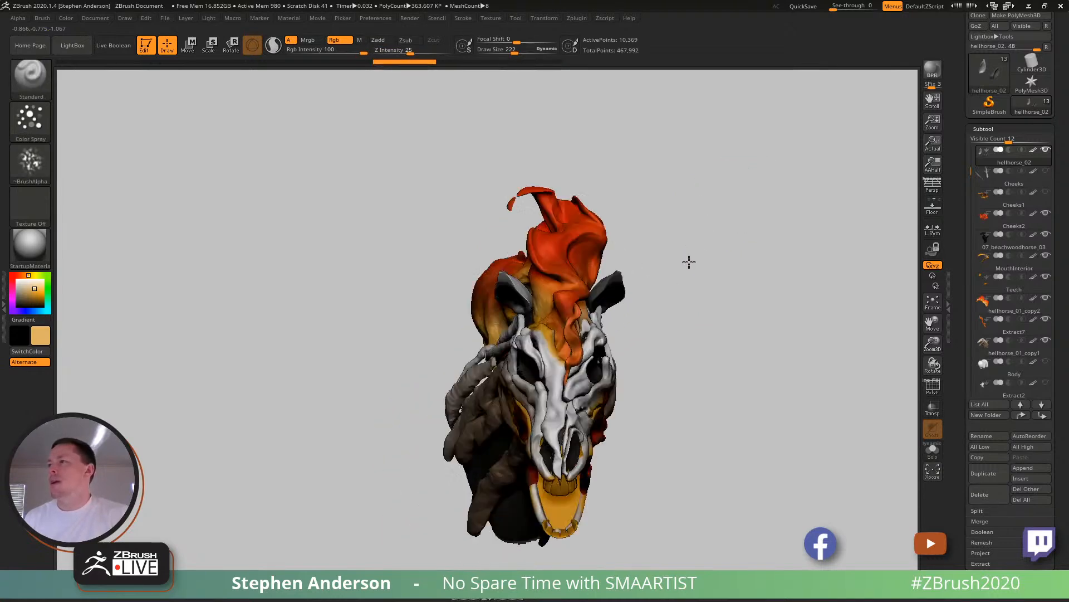
- Compare the ears before and after their last two changes by undoing and redoing both
{"action": "left_click", "coordinate": [693, 217], "text": "ctrl"}
{"action": "mouse_move", "coordinate": [691, 278]}
{"action": "right_mouse_down"}
{"action": "mouse_move", "coordinate": [678, 284]}
{"action": "mouse_move", "coordinate": [579, 234]}
{"action": "mouse_move", "coordinate": [554, 254]}
{"action": "mouse_move", "coordinate": [561, 274]}
{"action": "mouse_move", "coordinate": [603, 286]}
{"action": "right_mouse_up"}
{"action": "key", "text": "ctrl+z"}
{"action": "key", "text": "ctrl+z"}
{"action": "key", "text": "ctrl+shift+z"}
{"action": "key", "text": "ctrl+shift+z"}
{"action": "mouse_move", "coordinate": [718, 351]}
{"action": "right_mouse_down", "text": "ctrl"}
{"action": "mouse_move", "coordinate": [710, 290]}
{"action": "mouse_move", "coordinate": [671, 332]}
{"action": "right_mouse_up", "text": "ctrl"}
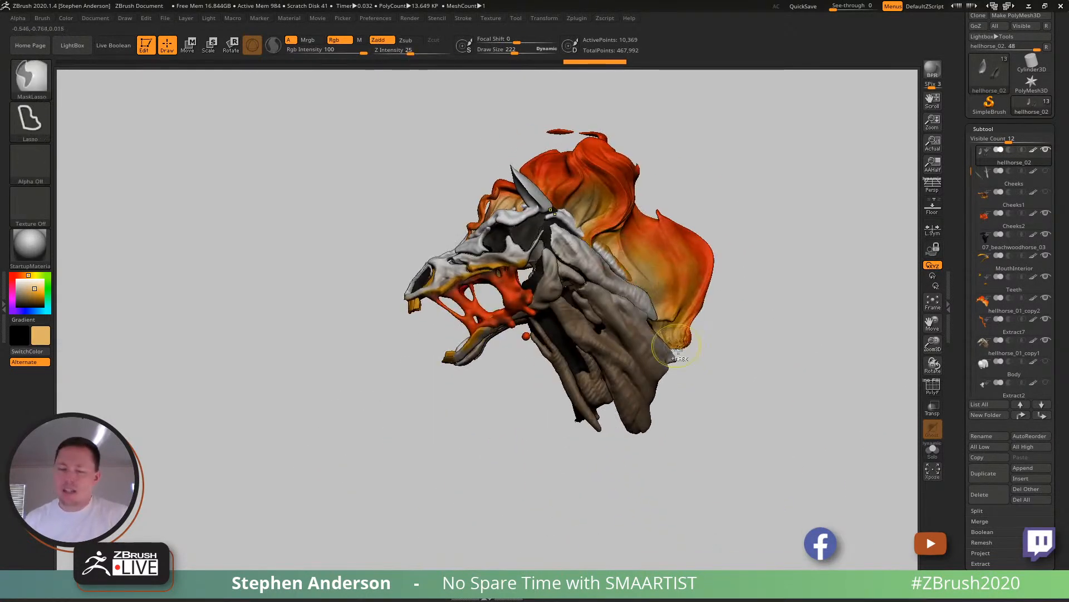
- Save the ZTool over the existing HellHorse_02 file
{"action": "key", "text": "ctrl+s"}
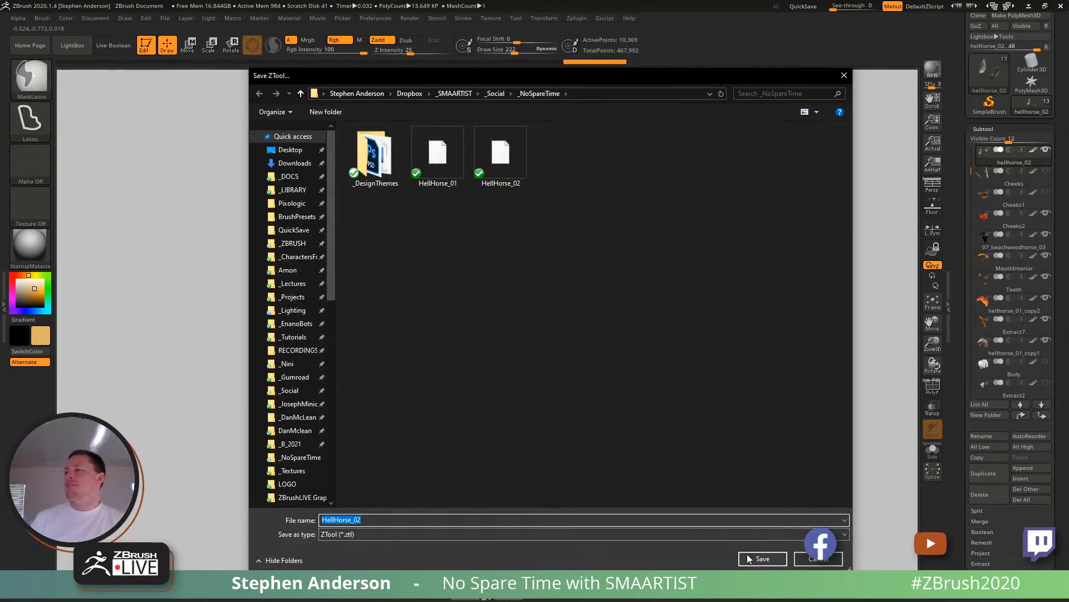
{"action": "left_click", "coordinate": [763, 558]}
{"action": "left_click", "coordinate": [564, 299]}
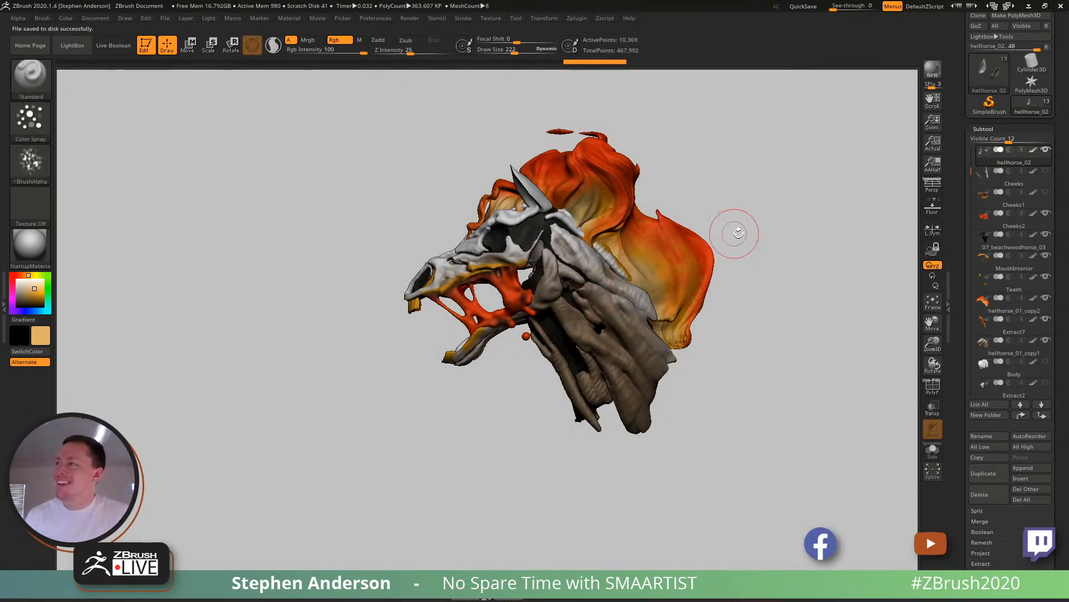
- Examine the hell horse's head in profile, its teeth and its open mouth, selecting the MouthInterior subtool
{"action": "mouse_move", "coordinate": [671, 265]}
{"action": "right_mouse_down"}
{"action": "mouse_move", "coordinate": [656, 263]}
{"action": "mouse_move", "coordinate": [663, 282]}
{"action": "right_mouse_up"}
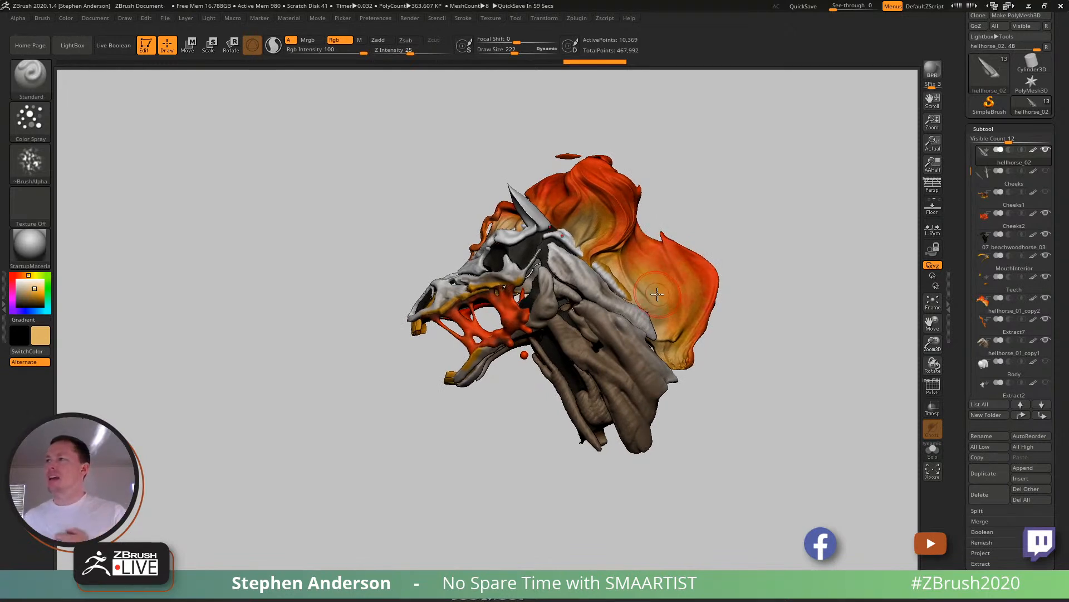
{"action": "mouse_move", "coordinate": [577, 305]}
{"action": "right_mouse_down"}
{"action": "mouse_move", "coordinate": [624, 334]}
{"action": "mouse_move", "coordinate": [580, 284]}
{"action": "mouse_move", "coordinate": [633, 278]}
{"action": "mouse_move", "coordinate": [624, 347]}
{"action": "right_mouse_up"}
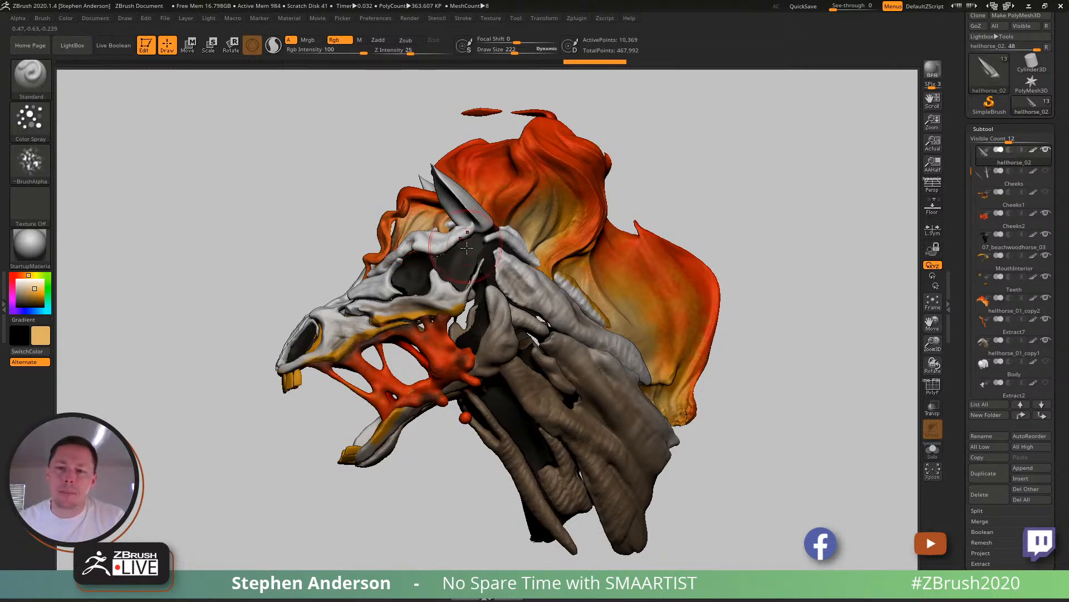
{"action": "right_click_drag", "start_coordinate": [490, 360], "coordinate": [484, 277], "text": "alt"}
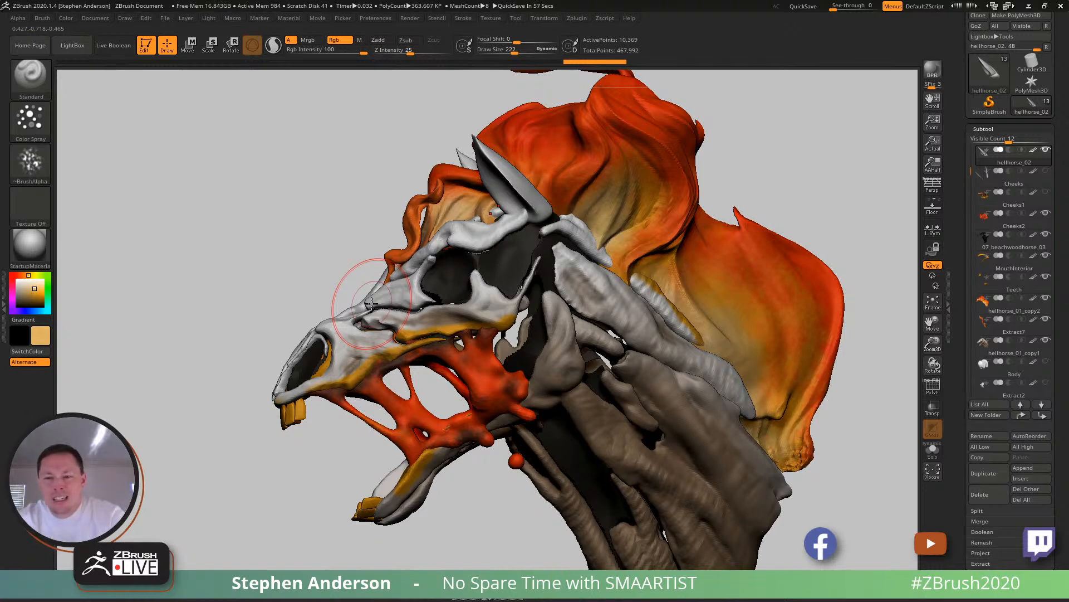
{"action": "right_click_drag", "start_coordinate": [372, 304], "coordinate": [712, 359]}
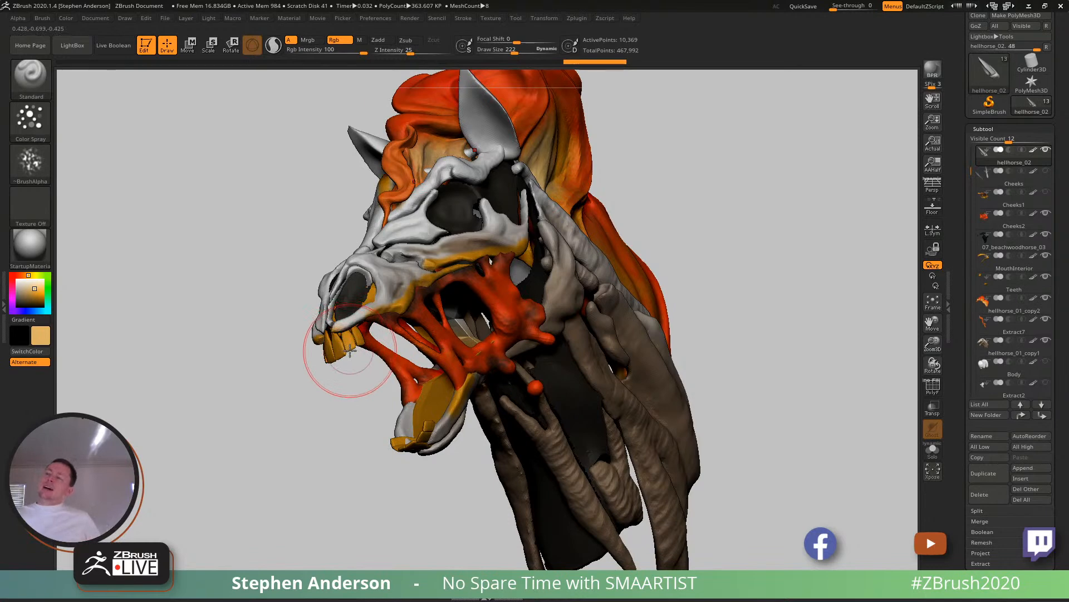
{"action": "right_click_drag", "start_coordinate": [614, 337], "coordinate": [516, 263]}
{"action": "left_click", "coordinate": [516, 264], "text": "alt"}
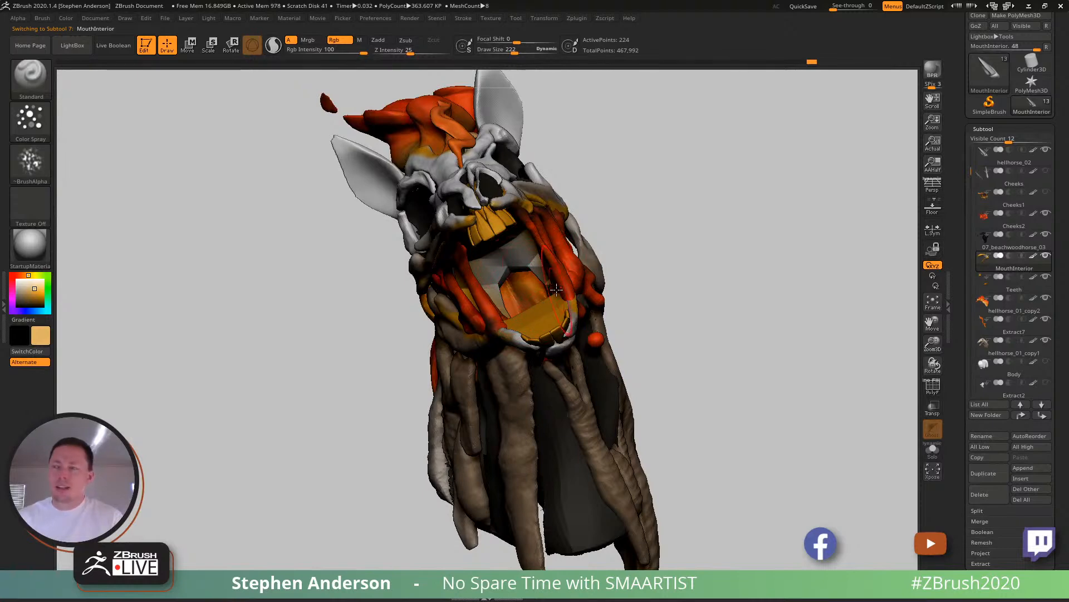
{"action": "left_click_drag", "start_coordinate": [533, 298], "coordinate": [544, 282]}
{"action": "mouse_move", "coordinate": [522, 317]}
{"action": "right_mouse_down"}
{"action": "mouse_move", "coordinate": [651, 258]}
{"action": "mouse_move", "coordinate": [757, 318]}
{"action": "mouse_move", "coordinate": [565, 343]}
{"action": "mouse_move", "coordinate": [588, 356]}
{"action": "right_mouse_up"}
- Make the hellhorse_01_copy1 subtool active with the ClayBuildup brush and inspect the skull and neck from several sides
{"action": "left_click", "coordinate": [758, 318], "text": "alt"}
{"action": "key", "text": "b"}
{"action": "key", "text": "c"}
{"action": "key", "text": "b"}
{"action": "mouse_move", "coordinate": [525, 308]}
{"action": "right_mouse_down"}
{"action": "mouse_move", "coordinate": [687, 410]}
{"action": "mouse_move", "coordinate": [576, 390]}
{"action": "mouse_move", "coordinate": [564, 346]}
{"action": "mouse_move", "coordinate": [688, 356]}
{"action": "mouse_move", "coordinate": [567, 337]}
{"action": "mouse_move", "coordinate": [607, 350]}
{"action": "mouse_move", "coordinate": [634, 331]}
{"action": "right_mouse_up"}
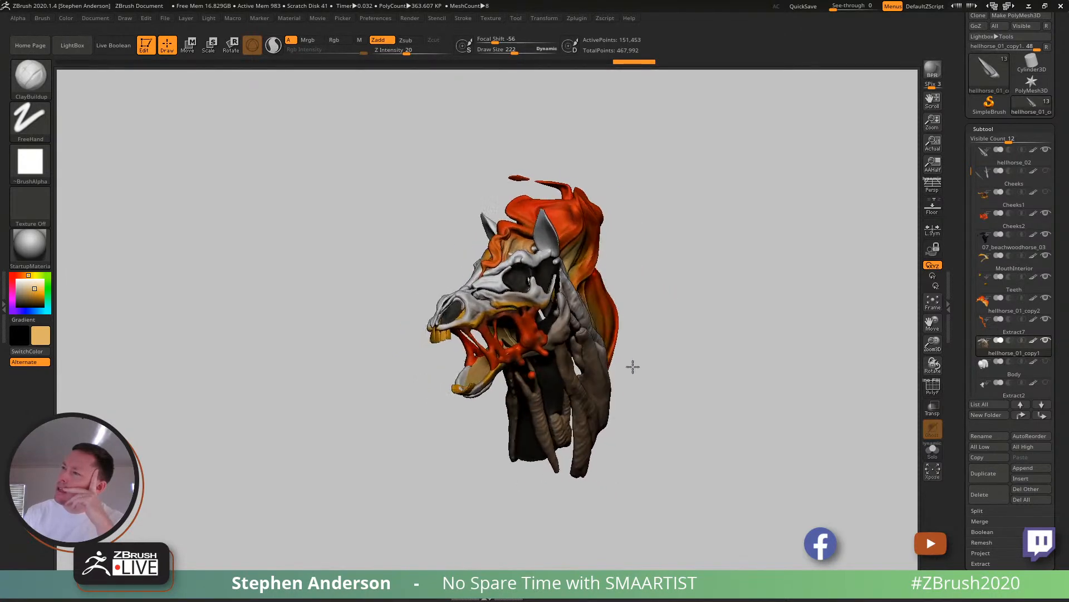
{"action": "right_click_drag", "start_coordinate": [636, 362], "coordinate": [602, 360]}
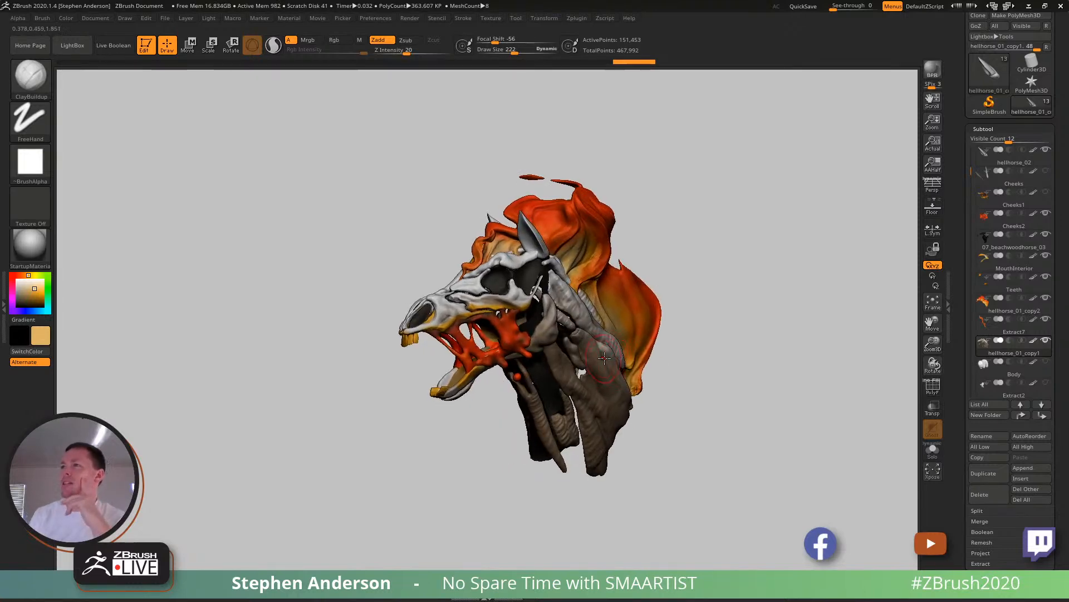
{"action": "mouse_move", "coordinate": [507, 335]}
{"action": "right_mouse_down"}
{"action": "mouse_move", "coordinate": [524, 362]}
{"action": "mouse_move", "coordinate": [585, 359]}
{"action": "right_mouse_up"}
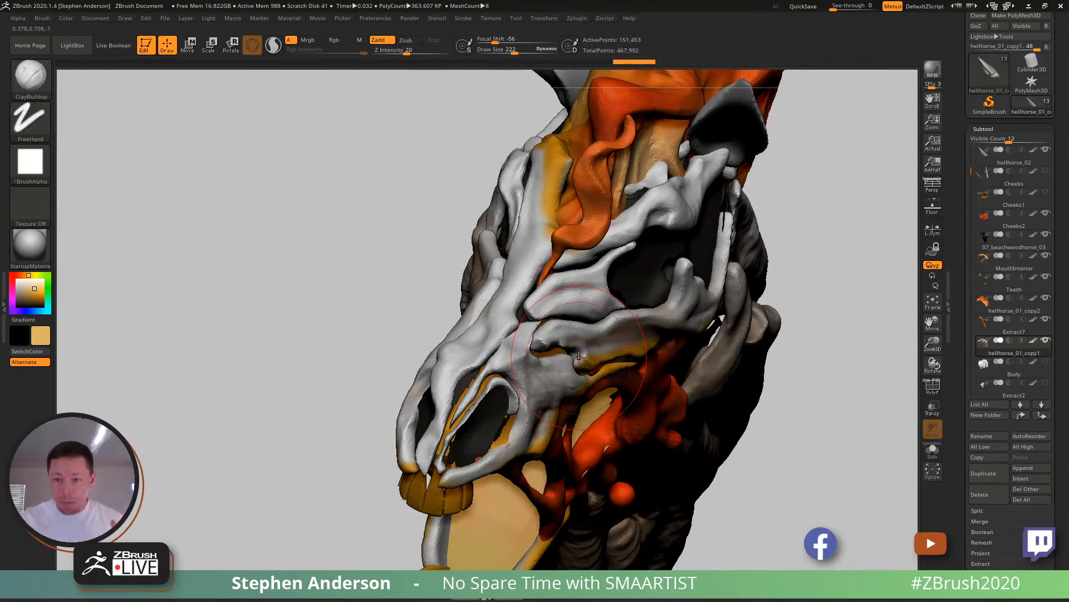
{"action": "mouse_move", "coordinate": [561, 384]}
{"action": "right_mouse_down"}
{"action": "mouse_move", "coordinate": [521, 356]}
{"action": "mouse_move", "coordinate": [672, 343]}
{"action": "mouse_move", "coordinate": [598, 334]}
{"action": "right_mouse_up"}
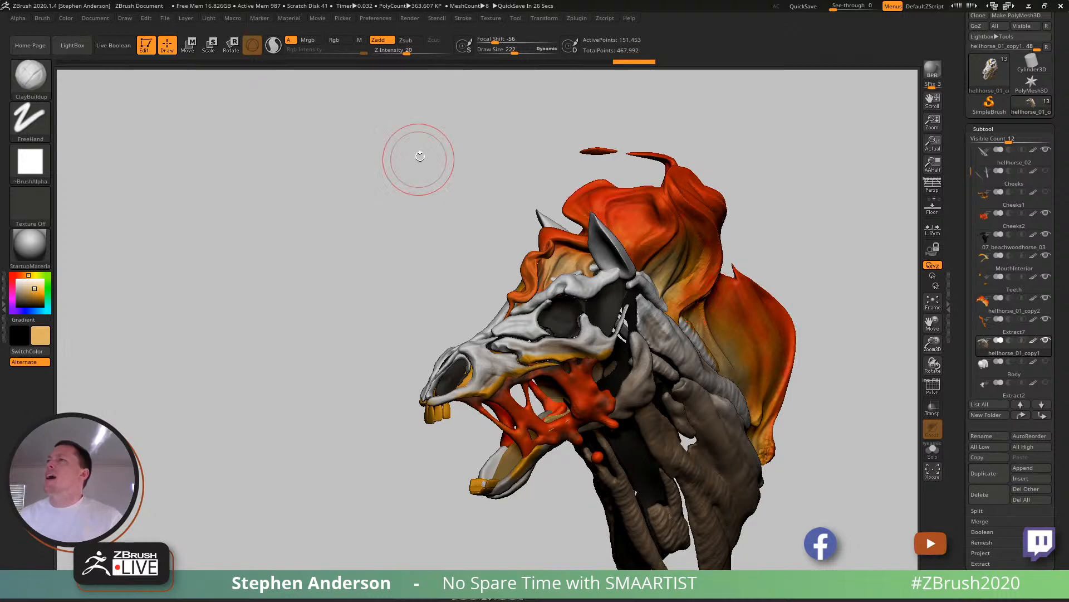
- Add the gallery panorama Texture 01 to Spotlight
{"action": "left_click", "coordinate": [491, 18]}
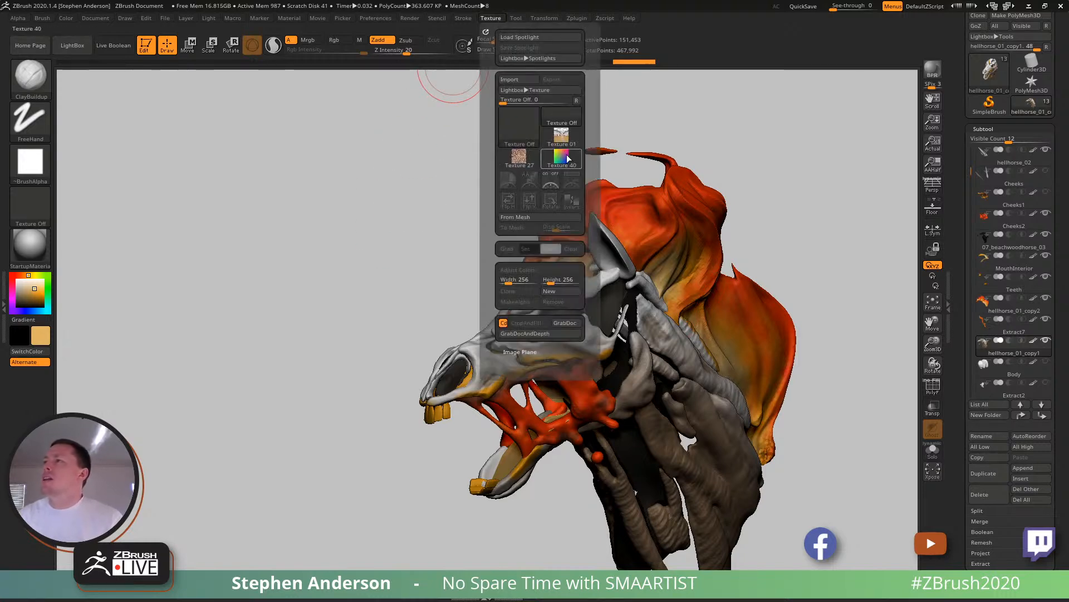
{"action": "left_click", "coordinate": [561, 135]}
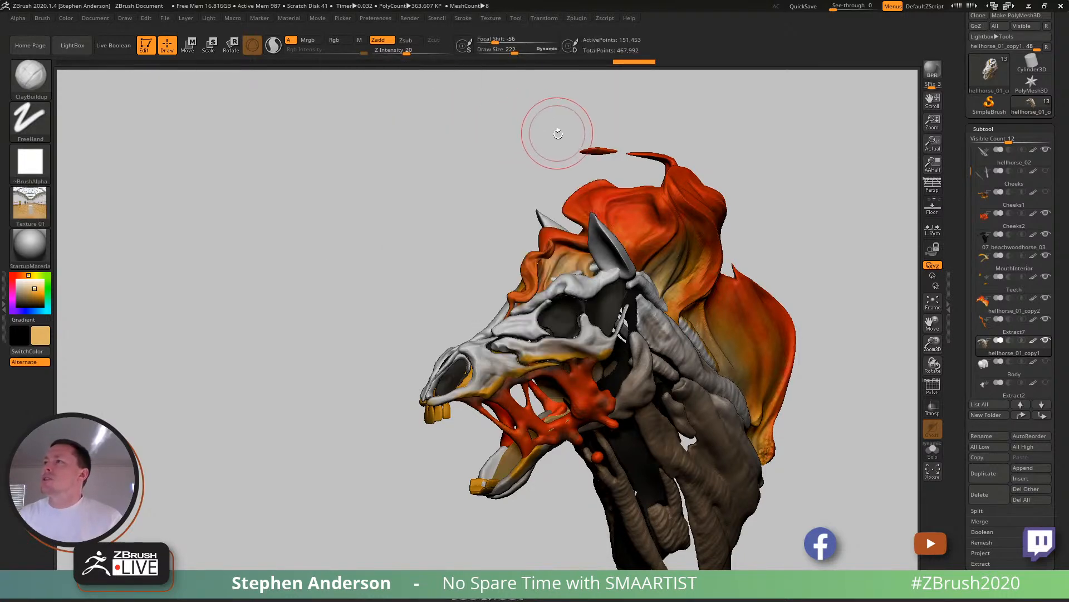
{"action": "left_click", "coordinate": [491, 18]}
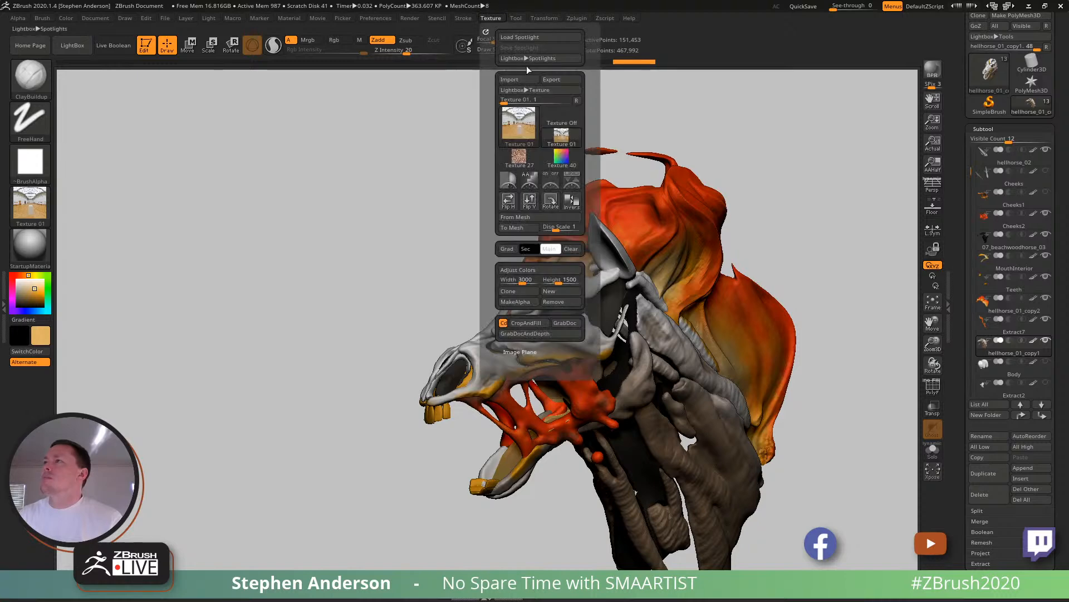
{"action": "left_click", "coordinate": [575, 183]}
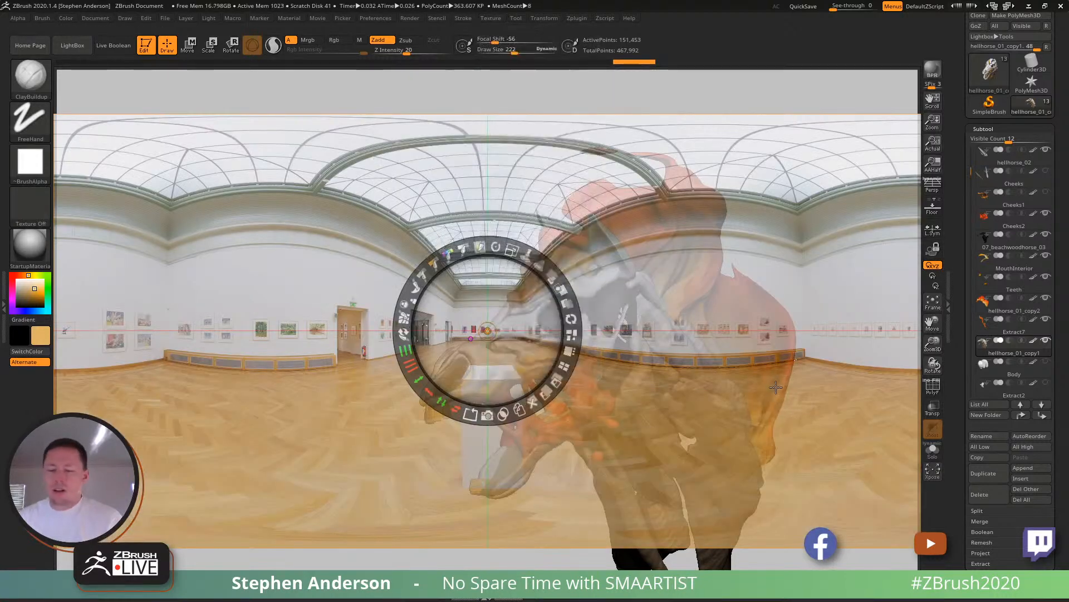
- Try projecting the panorama's colours onto the skull and neck with the Standard brush, and undo the stroke
{"action": "key", "text": "z"}
{"action": "key", "text": "b"}
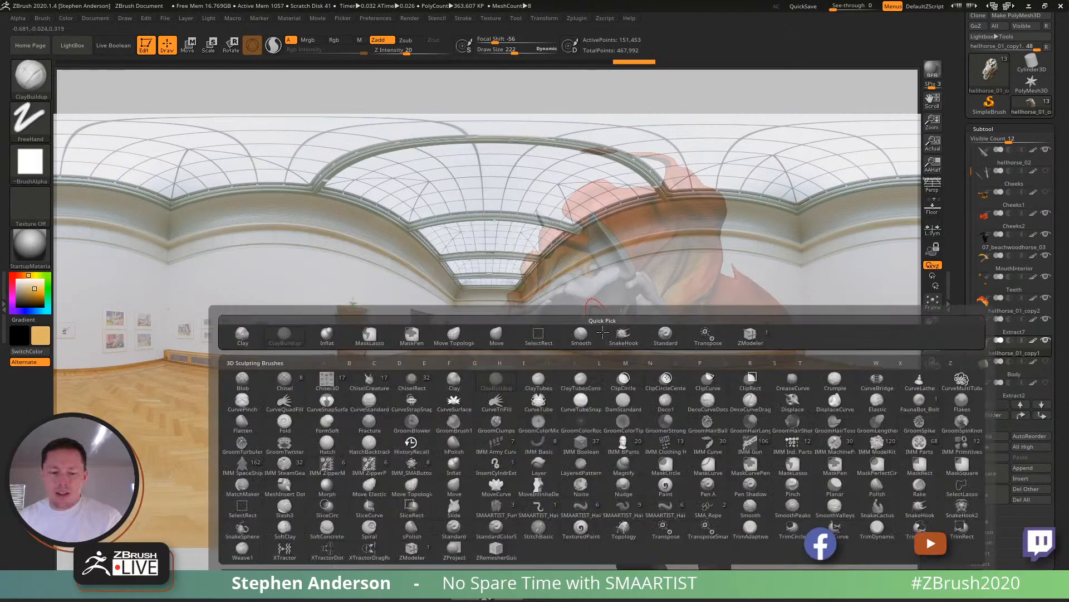
{"action": "key", "text": "s"}
{"action": "key", "text": "t"}
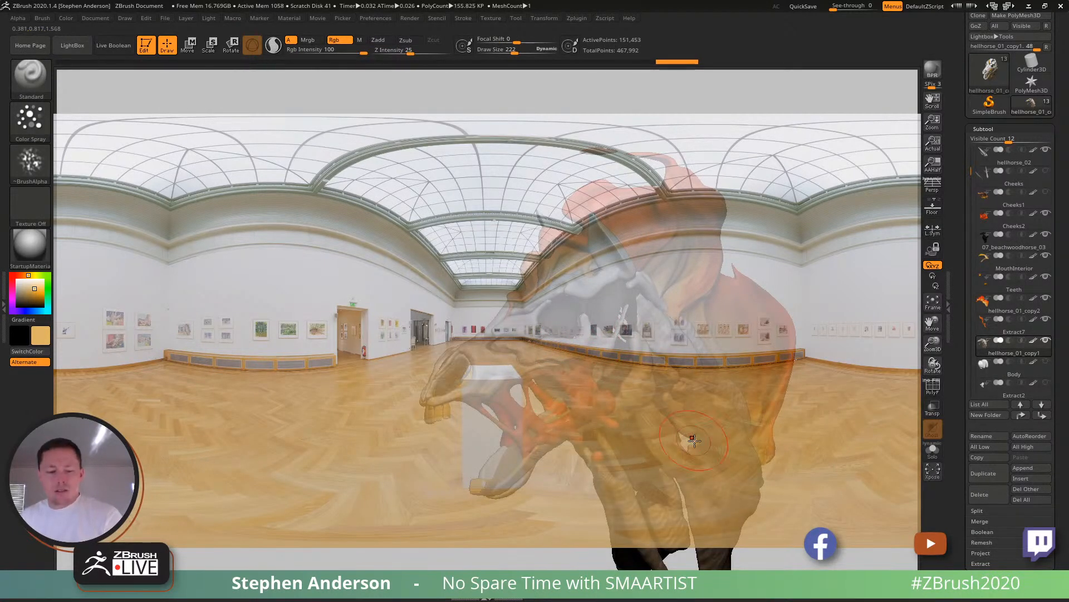
{"action": "key", "text": "shift+z"}
{"action": "mouse_move", "coordinate": [671, 399]}
{"action": "right_mouse_down"}
{"action": "mouse_move", "coordinate": [652, 402]}
{"action": "mouse_move", "coordinate": [704, 382]}
{"action": "mouse_move", "coordinate": [741, 393]}
{"action": "mouse_move", "coordinate": [641, 394]}
{"action": "mouse_move", "coordinate": [679, 413]}
{"action": "right_mouse_up"}
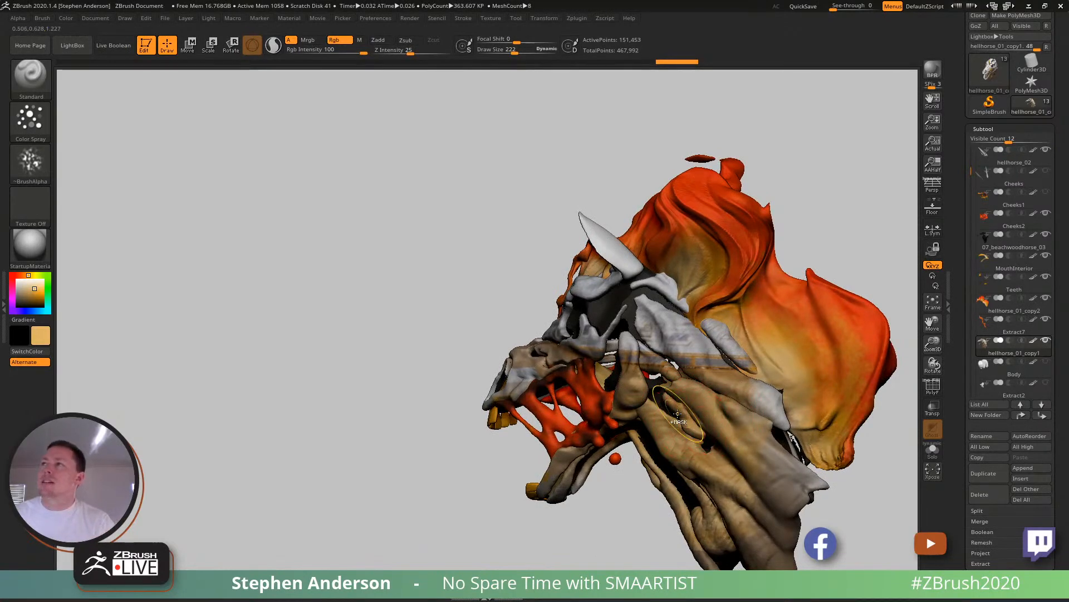
{"action": "key", "text": "ctrl+z"}
- Enable Zadd, try the Standard brush on the skull and neck through the panorama, and inspect the rough surface it leaves
{"action": "left_click", "coordinate": [382, 42]}
{"action": "right_click_drag", "start_coordinate": [635, 376], "coordinate": [672, 382]}
{"action": "key", "text": "shift+z"}
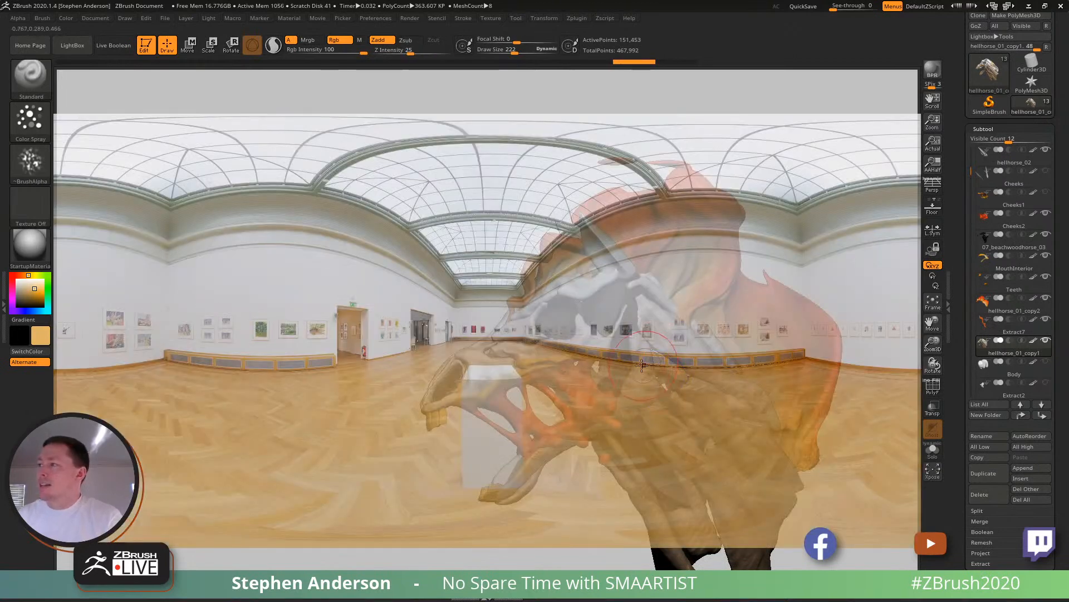
{"action": "left_click_drag", "start_coordinate": [525, 346], "coordinate": [653, 340]}
{"action": "left_click_drag", "start_coordinate": [655, 394], "coordinate": [757, 394]}
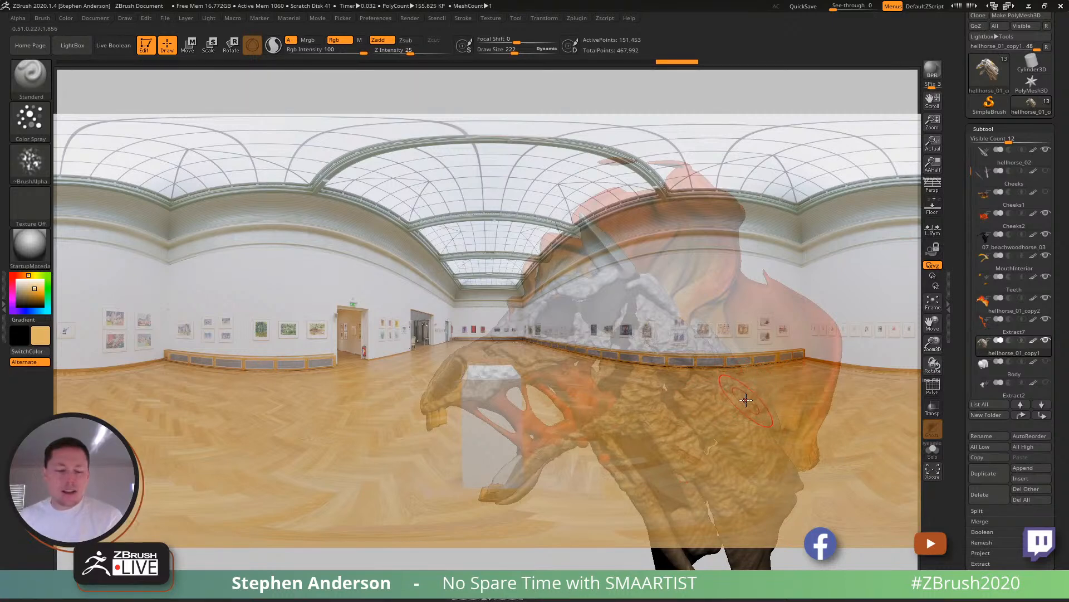
{"action": "key", "text": "shift+z"}
{"action": "right_click_drag", "start_coordinate": [745, 400], "coordinate": [611, 355]}
{"action": "right_click_drag", "start_coordinate": [611, 354], "coordinate": [612, 426], "text": "ctrl"}
{"action": "right_click_drag", "start_coordinate": [611, 426], "coordinate": [646, 410]}
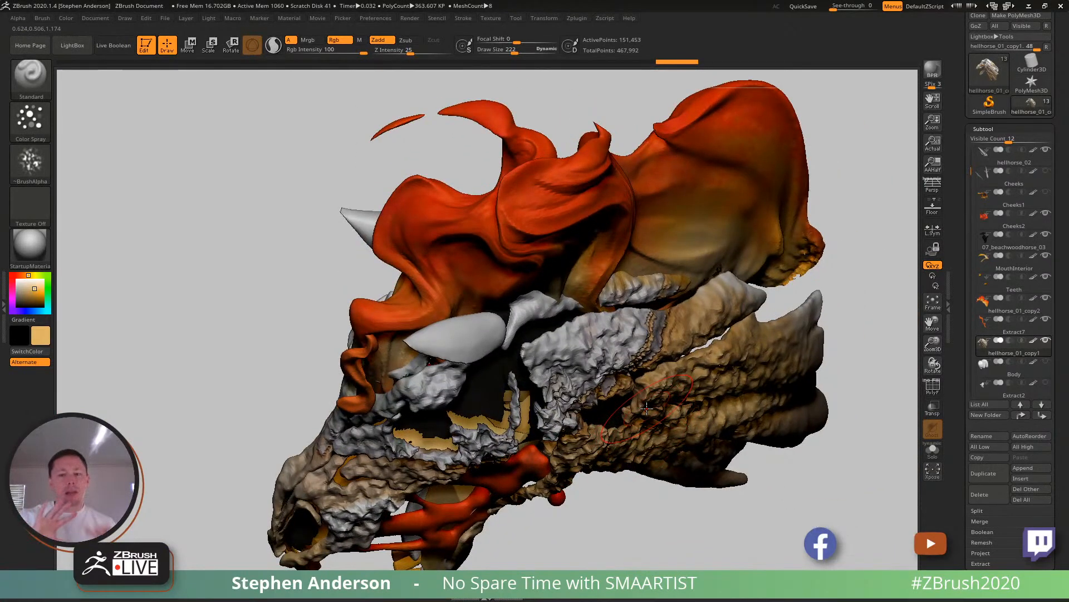
{"action": "mouse_move", "coordinate": [483, 418]}
{"action": "right_mouse_down"}
{"action": "mouse_move", "coordinate": [604, 324]}
{"action": "mouse_move", "coordinate": [463, 393]}
{"action": "mouse_move", "coordinate": [602, 334]}
{"action": "mouse_move", "coordinate": [564, 344]}
{"action": "mouse_move", "coordinate": [659, 394]}
{"action": "right_mouse_up"}
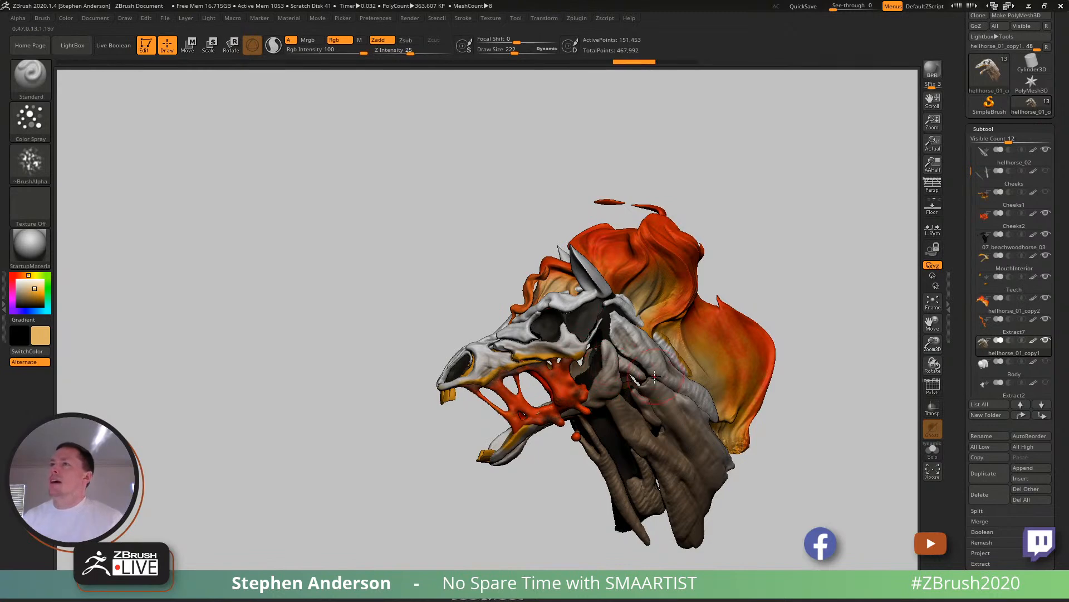
- Delete the gallery panorama from Spotlight and check the Standard brush's settings
{"action": "key", "text": "shift+z"}
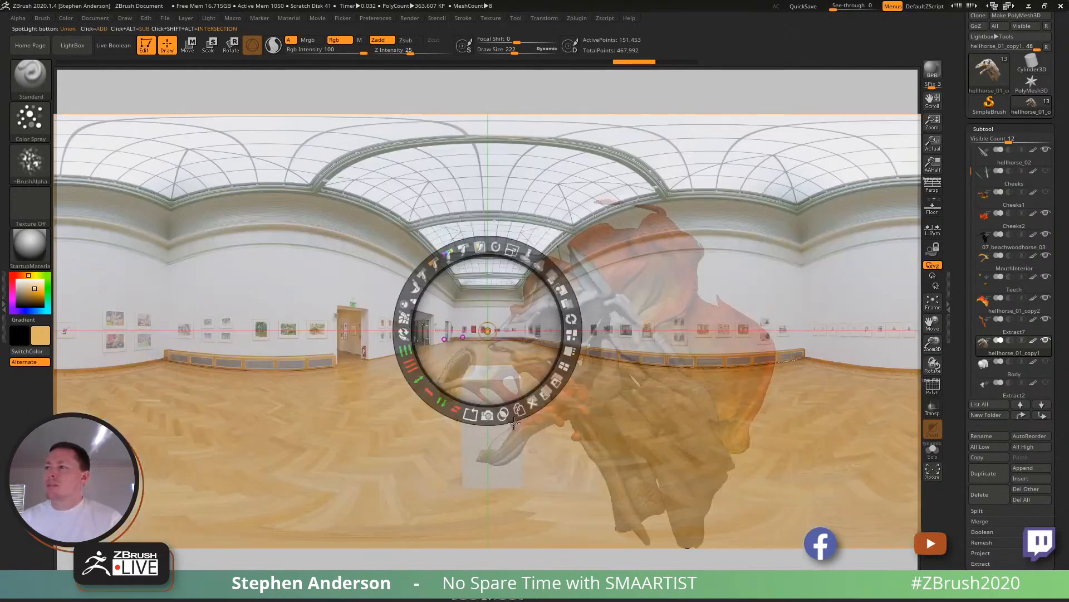
{"action": "left_click", "coordinate": [532, 401]}
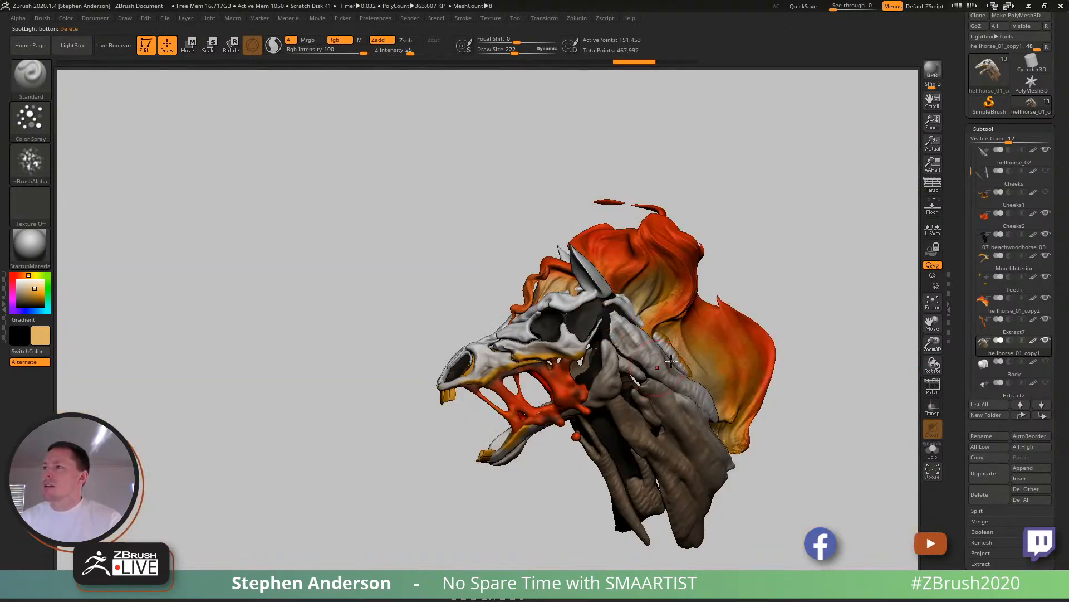
{"action": "left_click", "coordinate": [42, 18]}
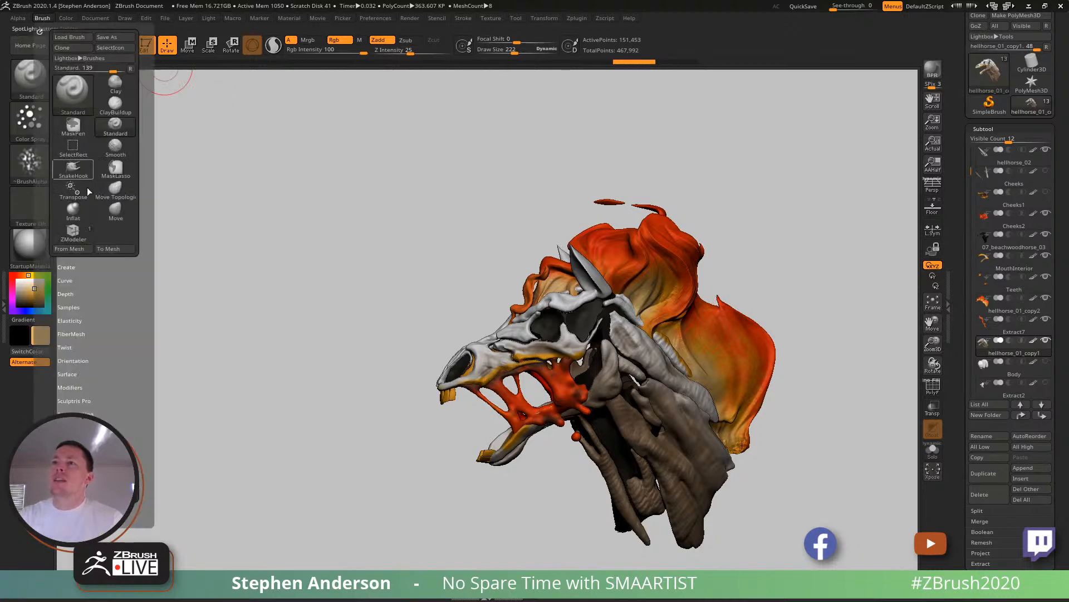
{"action": "left_click", "coordinate": [68, 294]}
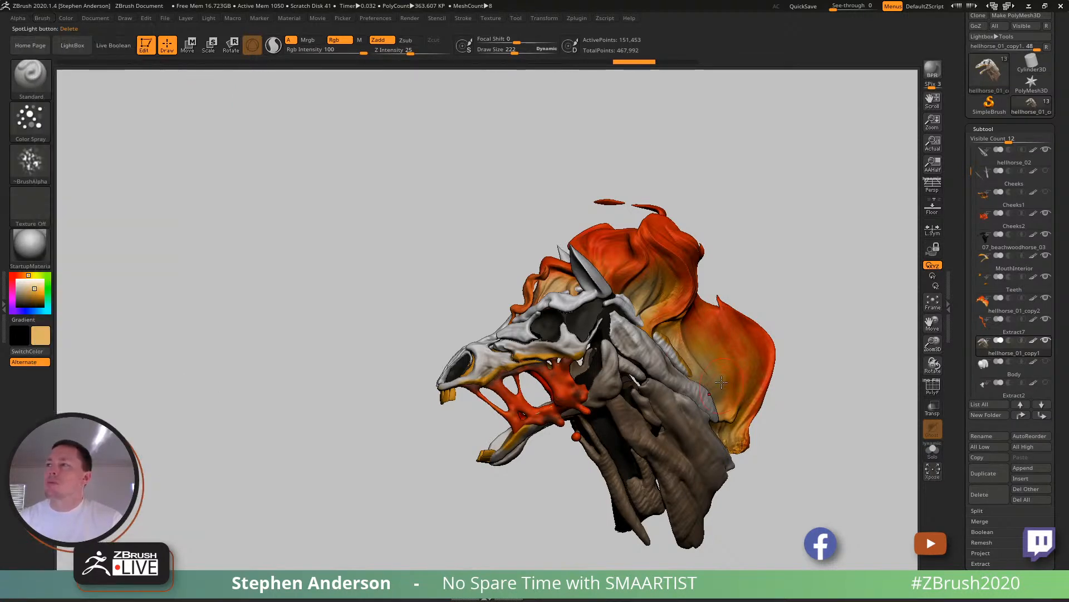
- Choose the Move Topological brush with draw size 151 and check its Samples settings
{"action": "mouse_move", "coordinate": [586, 317]}
{"action": "right_mouse_down", "text": "alt"}
{"action": "mouse_move", "coordinate": [610, 280]}
{"action": "mouse_move", "coordinate": [713, 281]}
{"action": "mouse_move", "coordinate": [582, 283]}
{"action": "mouse_move", "coordinate": [630, 286]}
{"action": "right_mouse_up", "text": "alt"}
{"action": "key", "text": "b"}
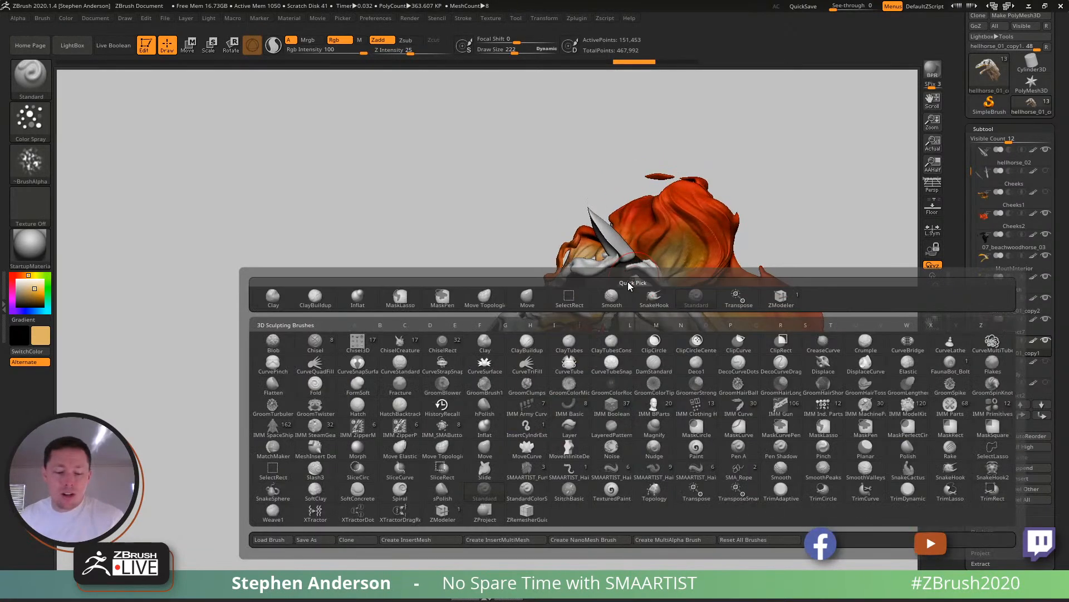
{"action": "key", "text": "m"}
{"action": "key", "text": "v"}
{"action": "mouse_move", "coordinate": [631, 288]}
{"action": "right_mouse_down", "text": "ctrl"}
{"action": "mouse_move", "coordinate": [664, 368]}
{"action": "mouse_move", "coordinate": [647, 366]}
{"action": "right_mouse_up", "text": "ctrl"}
{"action": "key", "text": "s"}
{"action": "left_click_drag", "start_coordinate": [648, 366], "coordinate": [640, 365]}
{"action": "left_click", "coordinate": [42, 18]}
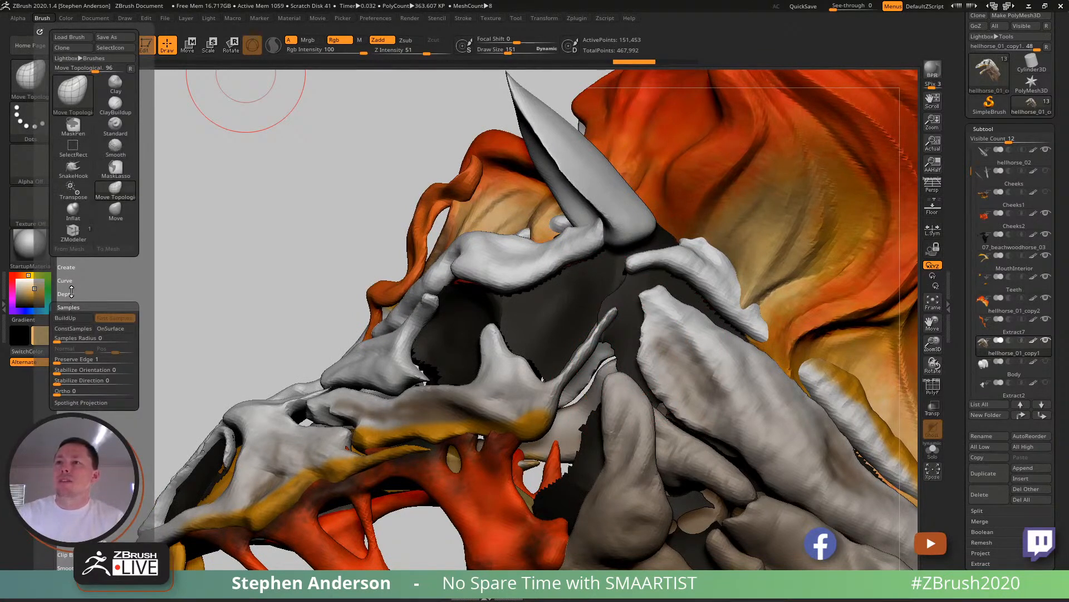
- Reduce the draw size to 69 and pull the front end of the upper neck piece behind the eye socket into jagged notches
{"action": "right_click_drag", "start_coordinate": [653, 356], "coordinate": [649, 385], "text": "ctrl"}
{"action": "key", "text": "s"}
{"action": "mouse_move", "coordinate": [645, 371]}
{"action": "left_mouse_down"}
{"action": "mouse_move", "coordinate": [625, 380]}
{"action": "mouse_move", "coordinate": [666, 382]}
{"action": "left_mouse_up"}
{"action": "mouse_move", "coordinate": [655, 347]}
{"action": "left_mouse_down"}
{"action": "mouse_move", "coordinate": [631, 343]}
{"action": "mouse_move", "coordinate": [684, 332]}
{"action": "left_mouse_up"}
{"action": "key", "text": "s"}
{"action": "left_click_drag", "start_coordinate": [659, 286], "coordinate": [677, 295]}
{"action": "mouse_move", "coordinate": [675, 284]}
{"action": "right_mouse_down"}
{"action": "mouse_move", "coordinate": [695, 316]}
{"action": "mouse_move", "coordinate": [692, 251]}
{"action": "mouse_move", "coordinate": [724, 273]}
{"action": "mouse_move", "coordinate": [750, 312]}
{"action": "mouse_move", "coordinate": [763, 382]}
{"action": "mouse_move", "coordinate": [711, 330]}
{"action": "right_mouse_up"}
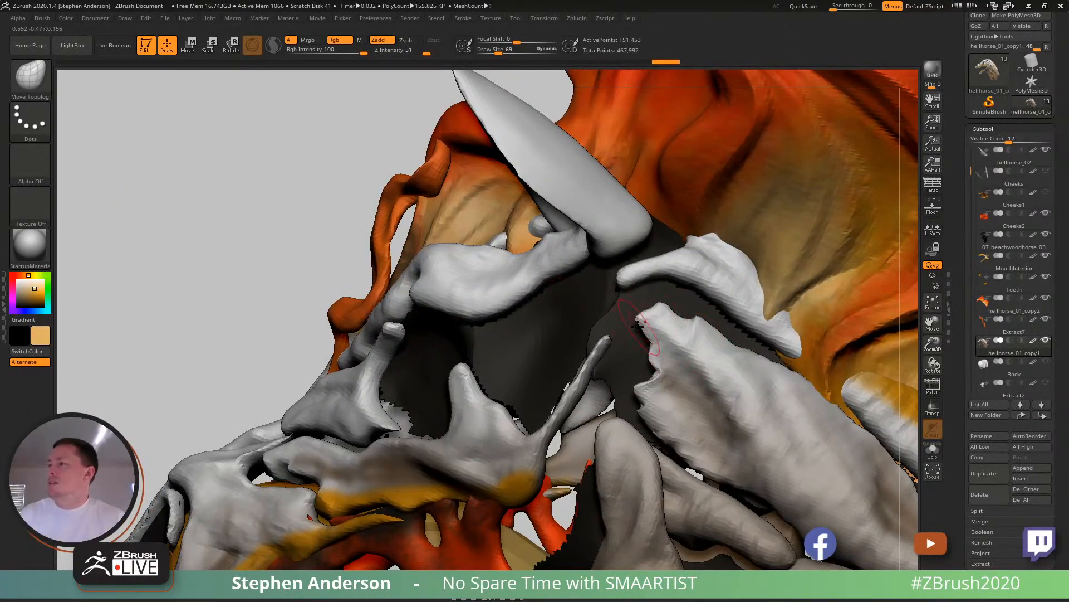
{"action": "left_click_drag", "start_coordinate": [645, 316], "coordinate": [673, 328]}
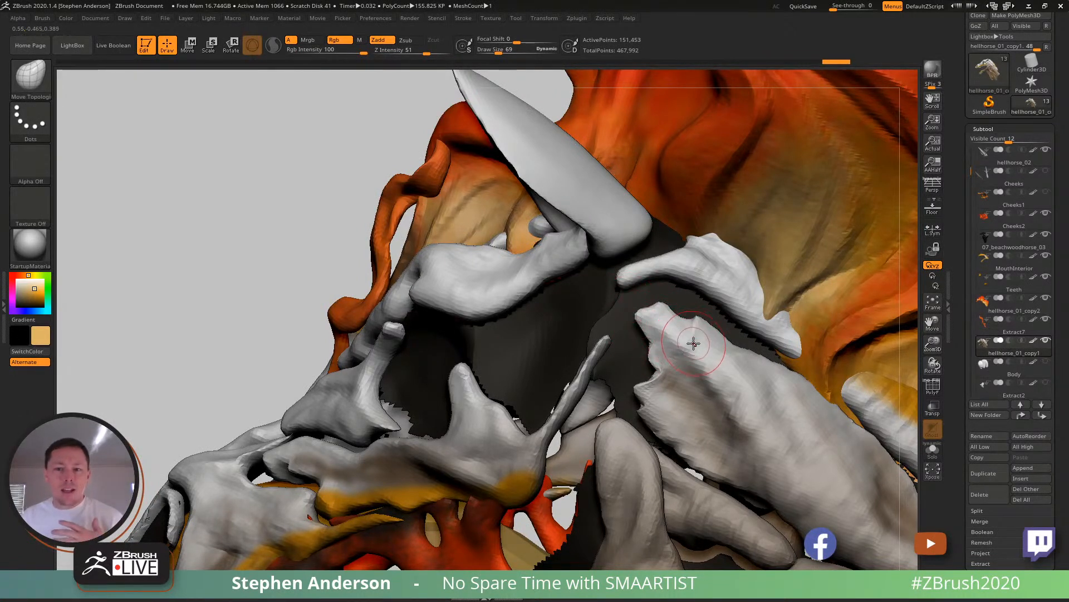
- Refine the notched front edge of the upper neck piece with the Move Topological brush
{"action": "mouse_move", "coordinate": [706, 386]}
{"action": "right_mouse_down"}
{"action": "mouse_move", "coordinate": [707, 362]}
{"action": "mouse_move", "coordinate": [646, 387]}
{"action": "right_mouse_up"}
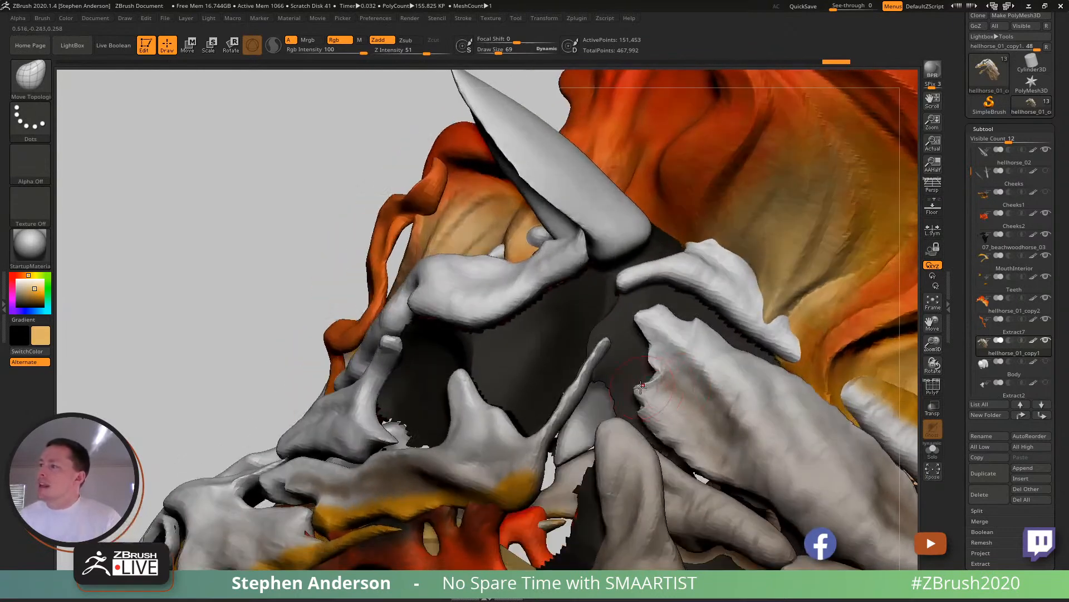
{"action": "left_click_drag", "start_coordinate": [645, 390], "coordinate": [648, 396]}
{"action": "right_click_drag", "start_coordinate": [672, 406], "coordinate": [706, 334], "text": "alt"}
{"action": "mouse_move", "coordinate": [647, 320]}
{"action": "left_mouse_down"}
{"action": "mouse_move", "coordinate": [673, 334]}
{"action": "mouse_move", "coordinate": [672, 356]}
{"action": "left_mouse_up"}
{"action": "mouse_move", "coordinate": [742, 375]}
{"action": "right_mouse_down", "text": "ctrl"}
{"action": "mouse_move", "coordinate": [793, 373]}
{"action": "mouse_move", "coordinate": [669, 351]}
{"action": "mouse_move", "coordinate": [674, 332]}
{"action": "mouse_move", "coordinate": [676, 393]}
{"action": "right_mouse_up", "text": "ctrl"}
- Choose the ClayBuildup brush and open its auto-masking settings
{"action": "key", "text": "b"}
{"action": "key", "text": "c"}
{"action": "key", "text": "b"}
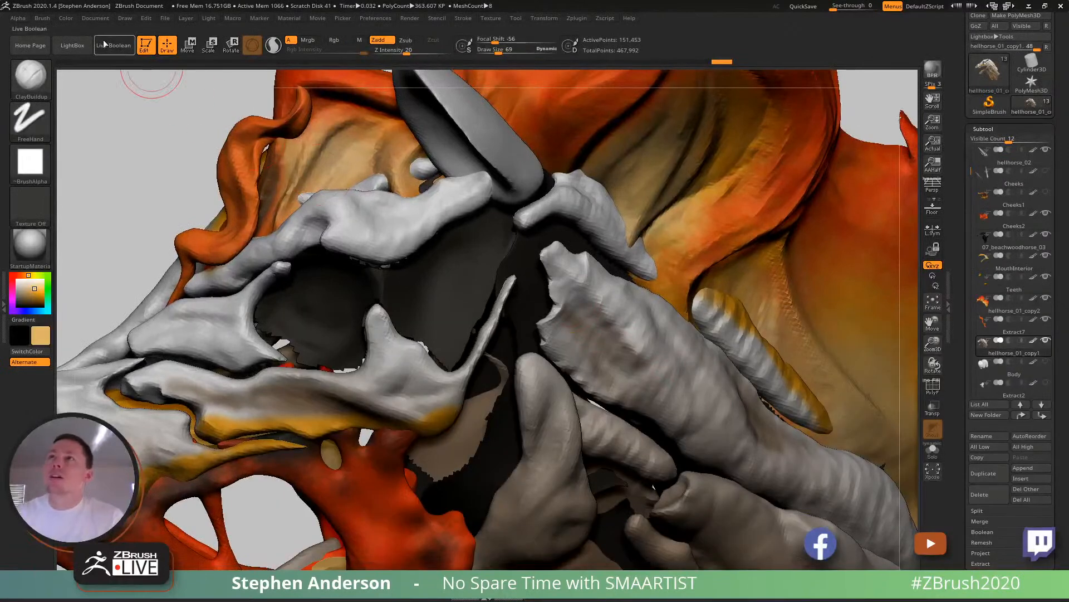
{"action": "left_click", "coordinate": [43, 17]}
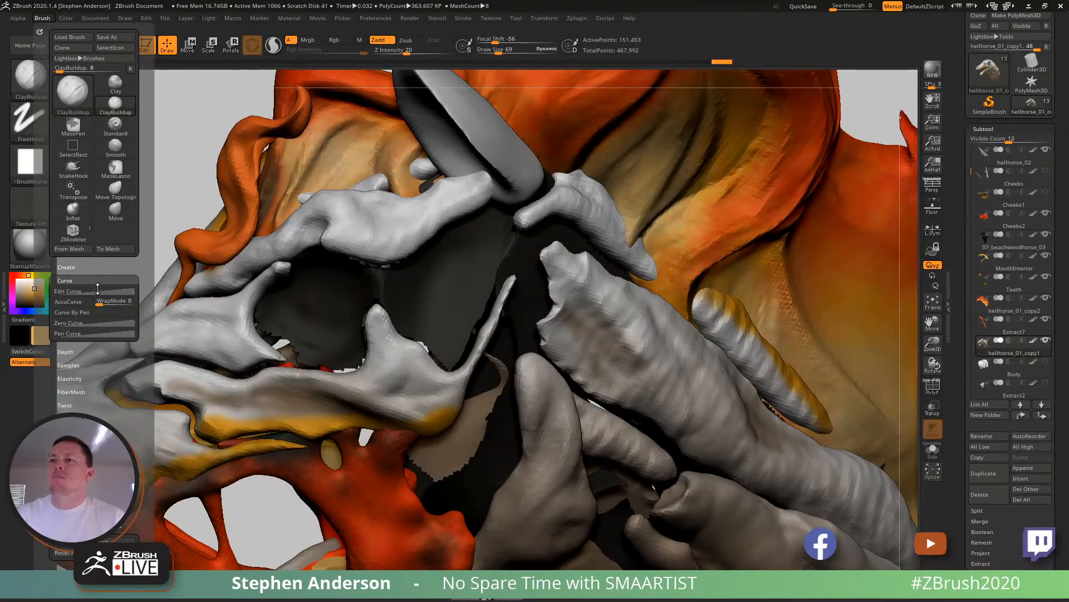
{"action": "left_click", "coordinate": [76, 472]}
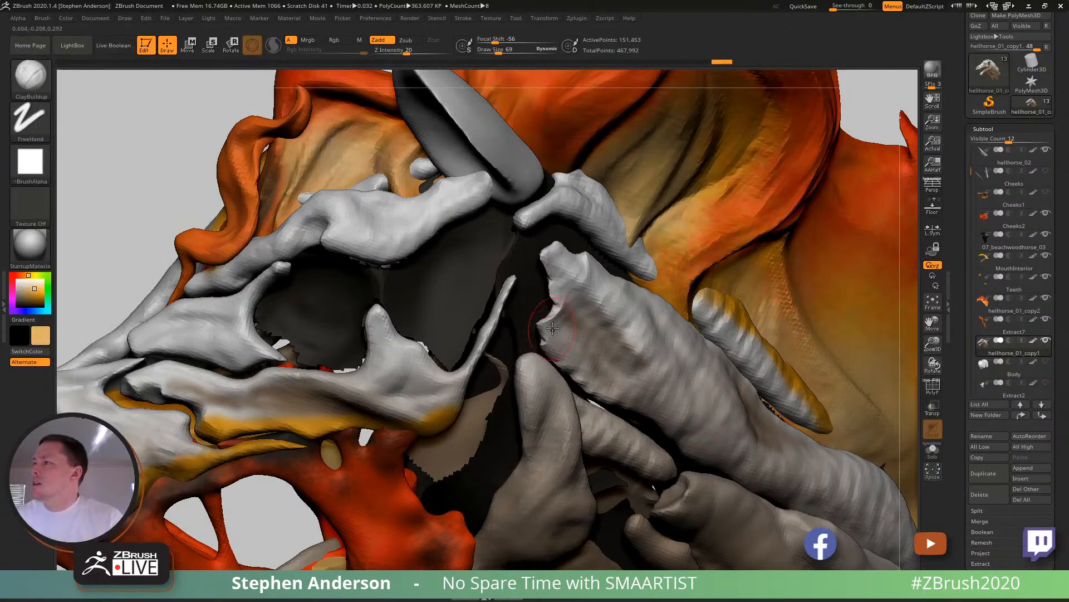
- Set the ClayBuildup draw size to 73 and sculpt rough grooves into the notched front of the upper neck piece
{"action": "key", "text": "s"}
{"action": "mouse_move", "coordinate": [551, 325]}
{"action": "left_mouse_down"}
{"action": "mouse_move", "coordinate": [566, 328]}
{"action": "mouse_move", "coordinate": [562, 319]}
{"action": "mouse_move", "coordinate": [585, 369]}
{"action": "mouse_move", "coordinate": [630, 389]}
{"action": "mouse_move", "coordinate": [574, 342]}
{"action": "mouse_move", "coordinate": [624, 386]}
{"action": "left_mouse_up"}
{"action": "key", "text": "s"}
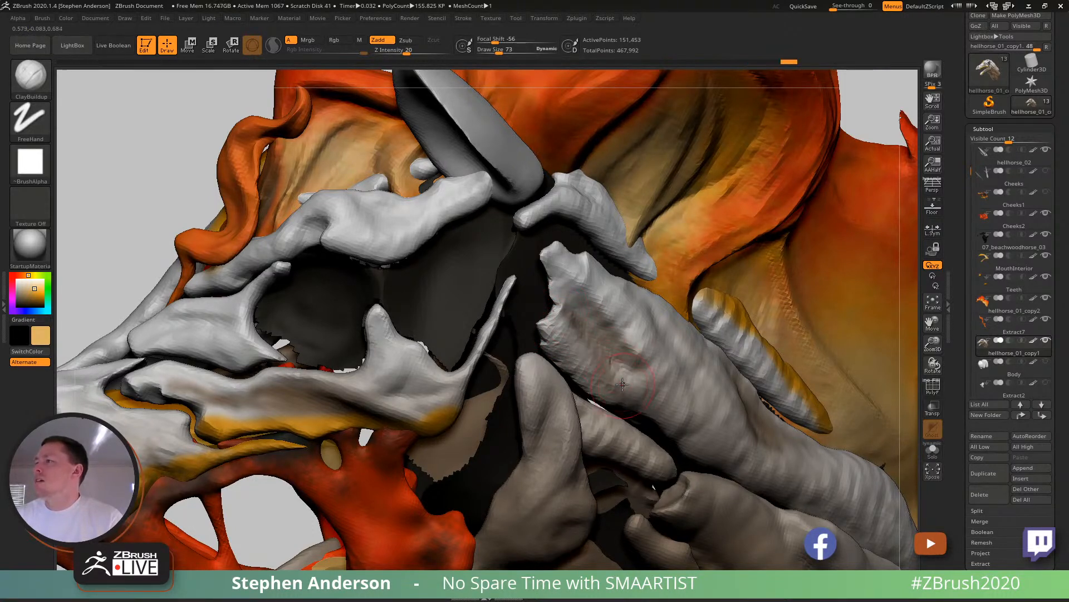
{"action": "left_click_drag", "start_coordinate": [564, 311], "coordinate": [636, 380]}
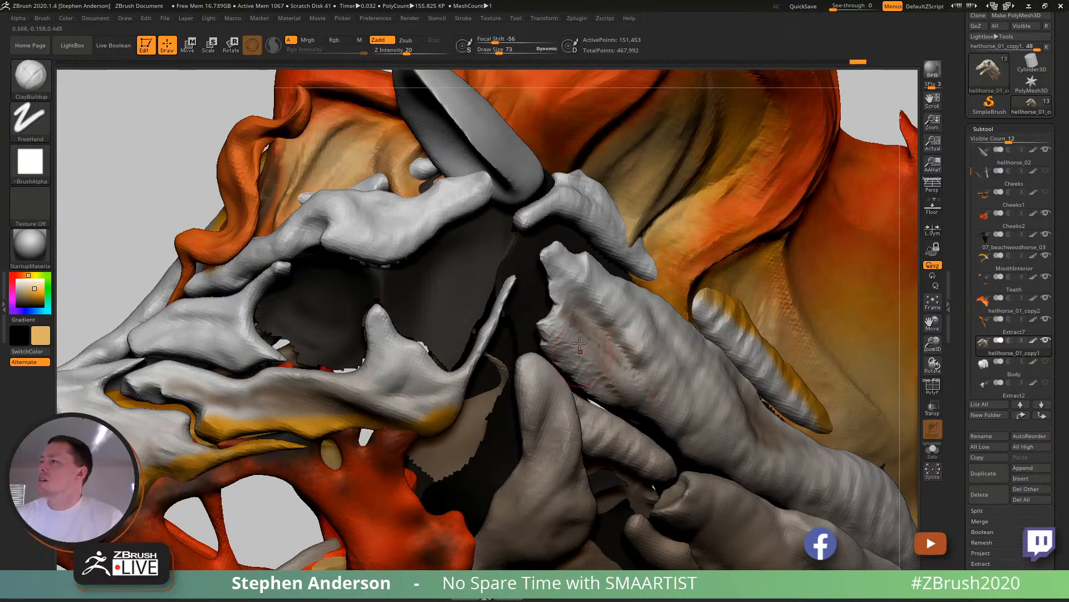
{"action": "left_click_drag", "start_coordinate": [560, 346], "coordinate": [628, 400]}
{"action": "mouse_move", "coordinate": [585, 356]}
{"action": "right_mouse_down"}
{"action": "mouse_move", "coordinate": [619, 343]}
{"action": "mouse_move", "coordinate": [588, 290]}
{"action": "right_mouse_up"}
- Build up ridged clay strokes along the length of the upper neck piece behind the eye socket
{"action": "left_click_drag", "start_coordinate": [572, 277], "coordinate": [668, 364]}
{"action": "right_click_drag", "start_coordinate": [687, 366], "coordinate": [753, 370]}
{"action": "left_click_drag", "start_coordinate": [769, 417], "coordinate": [782, 444], "text": "alt"}
{"action": "left_click_drag", "start_coordinate": [766, 398], "coordinate": [753, 368]}
{"action": "mouse_move", "coordinate": [740, 422]}
{"action": "left_mouse_down"}
{"action": "mouse_move", "coordinate": [762, 465]}
{"action": "mouse_move", "coordinate": [830, 488]}
{"action": "left_mouse_up"}
{"action": "mouse_move", "coordinate": [828, 515]}
{"action": "right_mouse_down", "text": "ctrl"}
{"action": "mouse_move", "coordinate": [821, 496]}
{"action": "mouse_move", "coordinate": [690, 397]}
{"action": "mouse_move", "coordinate": [641, 409]}
{"action": "right_mouse_up", "text": "ctrl"}
{"action": "right_click_drag", "start_coordinate": [588, 368], "coordinate": [577, 424], "text": "ctrl"}
{"action": "mouse_move", "coordinate": [613, 365]}
{"action": "left_mouse_down"}
{"action": "mouse_move", "coordinate": [628, 406]}
{"action": "mouse_move", "coordinate": [769, 454]}
{"action": "left_mouse_up"}
{"action": "mouse_move", "coordinate": [663, 415]}
{"action": "right_mouse_down"}
{"action": "mouse_move", "coordinate": [738, 457]}
{"action": "mouse_move", "coordinate": [682, 437]}
{"action": "right_mouse_up"}
{"action": "mouse_move", "coordinate": [576, 302]}
{"action": "left_mouse_down"}
{"action": "mouse_move", "coordinate": [569, 346]}
{"action": "mouse_move", "coordinate": [620, 337]}
{"action": "mouse_move", "coordinate": [618, 383]}
{"action": "mouse_move", "coordinate": [641, 403]}
{"action": "left_mouse_up"}
{"action": "mouse_move", "coordinate": [589, 364]}
{"action": "right_mouse_down", "text": "ctrl"}
{"action": "mouse_move", "coordinate": [579, 304]}
{"action": "mouse_move", "coordinate": [663, 334]}
{"action": "mouse_move", "coordinate": [610, 366]}
{"action": "mouse_move", "coordinate": [616, 393]}
{"action": "right_mouse_up", "text": "ctrl"}
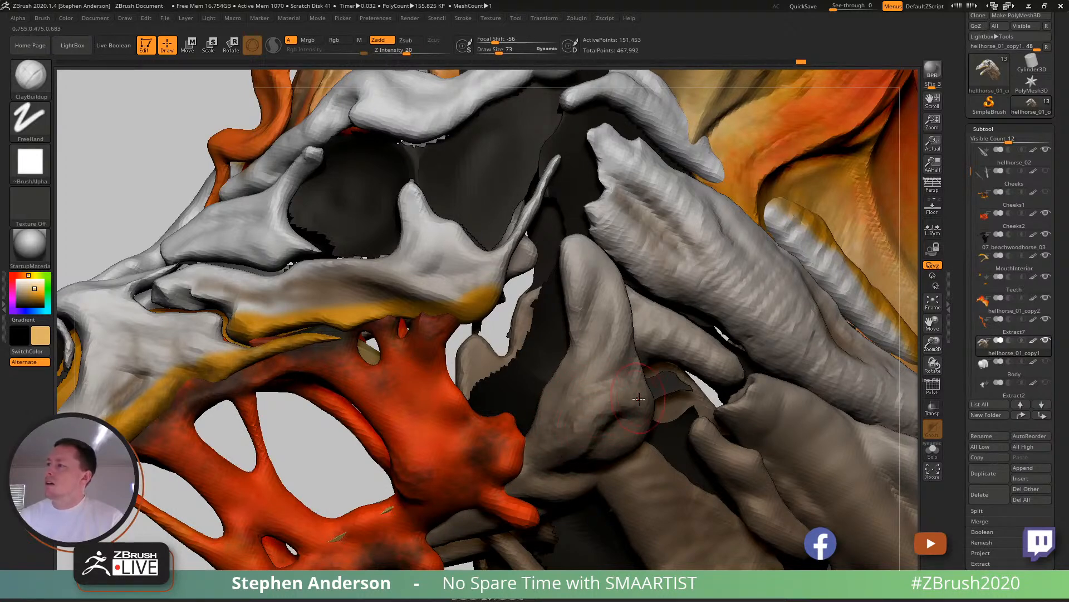
- Add clay texture to the lower neck strands behind the jaw with the ClayBuildup brush
{"action": "mouse_move", "coordinate": [574, 468]}
{"action": "right_mouse_down", "text": "ctrl"}
{"action": "mouse_move", "coordinate": [573, 345]}
{"action": "mouse_move", "coordinate": [582, 340]}
{"action": "mouse_move", "coordinate": [557, 398]}
{"action": "mouse_move", "coordinate": [676, 337]}
{"action": "mouse_move", "coordinate": [694, 378]}
{"action": "mouse_move", "coordinate": [671, 380]}
{"action": "right_mouse_up", "text": "ctrl"}
{"action": "mouse_move", "coordinate": [688, 382]}
{"action": "left_mouse_down", "text": "alt"}
{"action": "mouse_move", "coordinate": [702, 395]}
{"action": "mouse_move", "coordinate": [666, 389]}
{"action": "mouse_move", "coordinate": [659, 402]}
{"action": "mouse_move", "coordinate": [682, 415]}
{"action": "left_mouse_up", "text": "alt"}
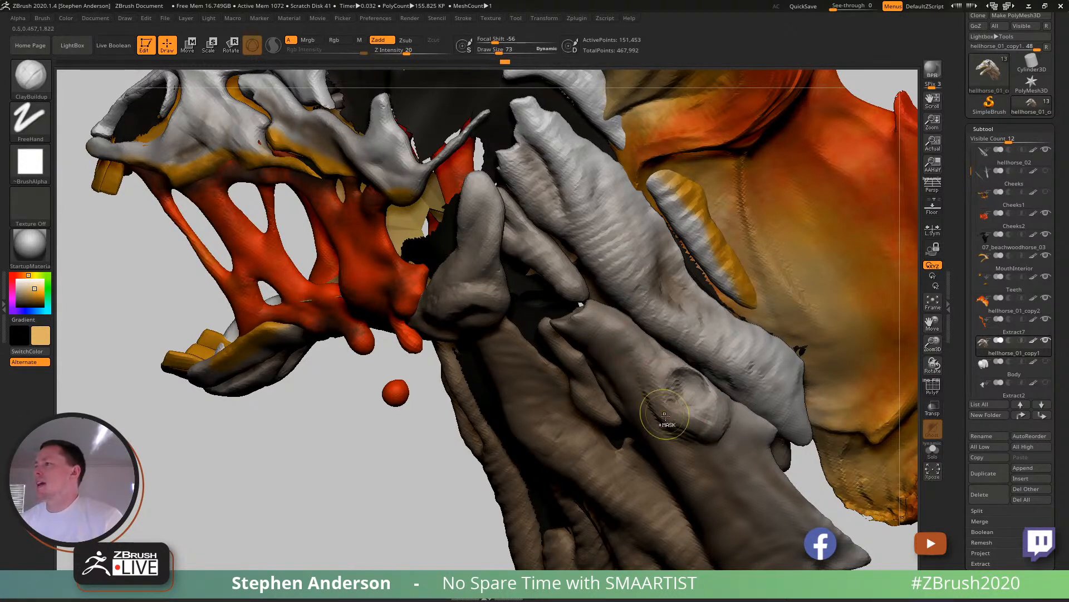
{"action": "right_click_drag", "start_coordinate": [646, 352], "coordinate": [649, 284], "text": "ctrl"}
{"action": "mouse_move", "coordinate": [674, 390]}
{"action": "right_mouse_down"}
{"action": "mouse_move", "coordinate": [590, 404]}
{"action": "mouse_move", "coordinate": [696, 420]}
{"action": "mouse_move", "coordinate": [654, 388]}
{"action": "right_mouse_up"}
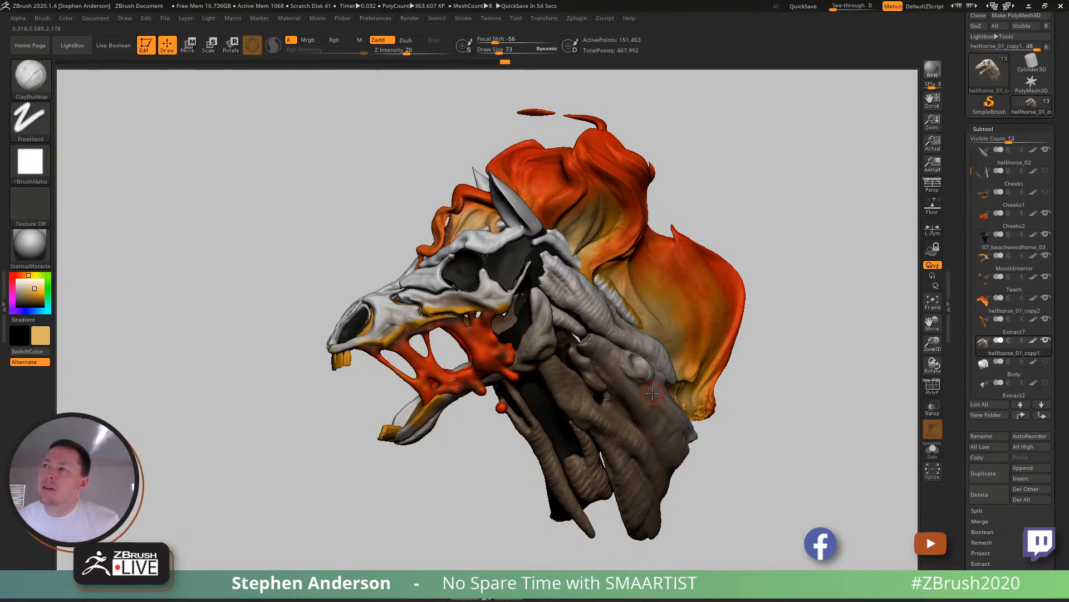
- Reduce the draw size to 48 and build up clay on the bone spur in front of the eye socket
{"action": "mouse_move", "coordinate": [390, 261]}
{"action": "left_mouse_down"}
{"action": "mouse_move", "coordinate": [493, 263]}
{"action": "mouse_move", "coordinate": [408, 264]}
{"action": "left_mouse_up"}
{"action": "mouse_move", "coordinate": [408, 264]}
{"action": "right_mouse_down", "text": "ctrl"}
{"action": "mouse_move", "coordinate": [449, 269]}
{"action": "mouse_move", "coordinate": [442, 286]}
{"action": "mouse_move", "coordinate": [453, 284]}
{"action": "right_mouse_up", "text": "ctrl"}
{"action": "mouse_move", "coordinate": [418, 278]}
{"action": "left_mouse_down", "text": "alt"}
{"action": "mouse_move", "coordinate": [480, 284]}
{"action": "mouse_move", "coordinate": [417, 273]}
{"action": "mouse_move", "coordinate": [471, 271]}
{"action": "left_mouse_up", "text": "alt"}
{"action": "left_click_drag", "start_coordinate": [406, 282], "coordinate": [495, 325]}
{"action": "right_click_drag", "start_coordinate": [471, 318], "coordinate": [518, 321]}
{"action": "mouse_move", "coordinate": [517, 321]}
{"action": "left_mouse_down"}
{"action": "mouse_move", "coordinate": [503, 315]}
{"action": "mouse_move", "coordinate": [516, 316]}
{"action": "left_mouse_up"}
{"action": "right_click_drag", "start_coordinate": [529, 303], "coordinate": [503, 312]}
{"action": "key", "text": "s"}
{"action": "left_click_drag", "start_coordinate": [503, 313], "coordinate": [499, 314]}
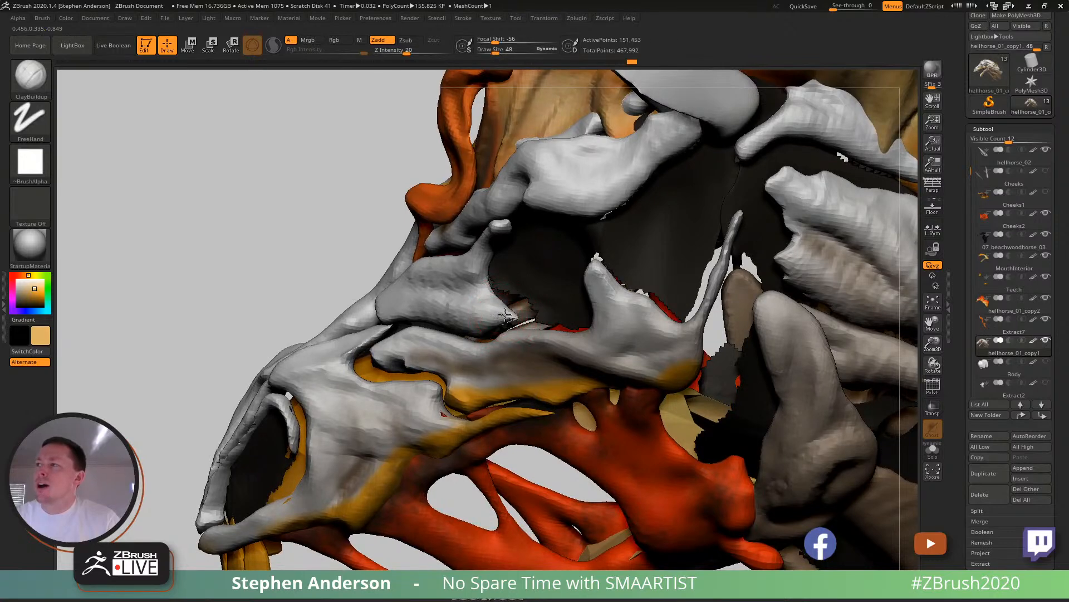
{"action": "left_click_drag", "start_coordinate": [507, 317], "coordinate": [513, 317]}
{"action": "right_click_drag", "start_coordinate": [511, 316], "coordinate": [392, 220]}
{"action": "right_click_drag", "start_coordinate": [393, 220], "coordinate": [679, 394]}
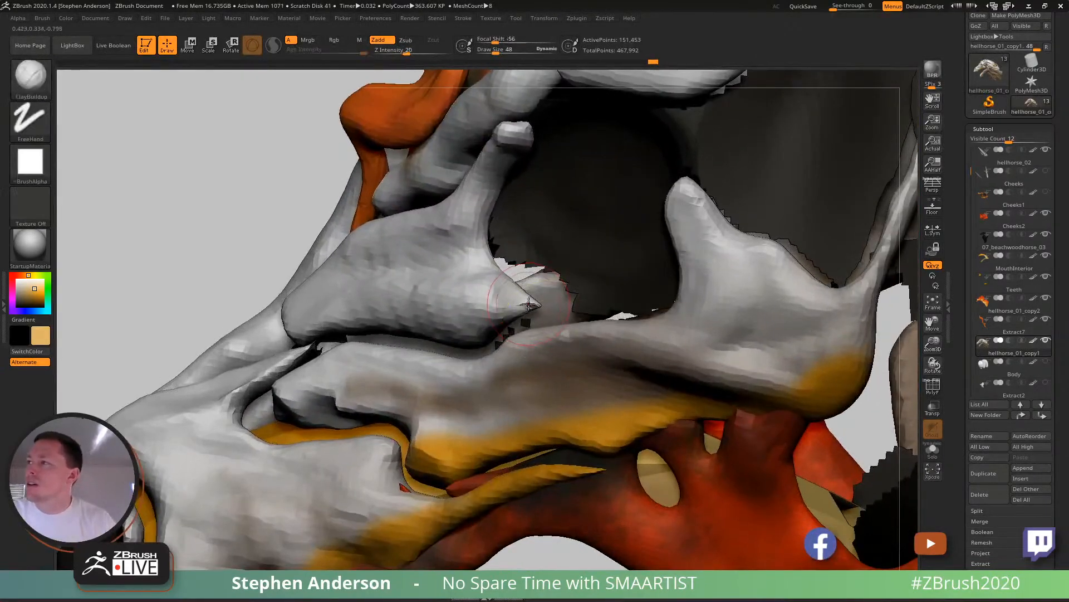
- Reduce the draw size to 23 and reshape and smooth the pointed tip of the bone spur at the eye socket
{"action": "right_click_drag", "start_coordinate": [528, 305], "coordinate": [479, 303]}
{"action": "key", "text": "s"}
{"action": "left_click_drag", "start_coordinate": [526, 305], "coordinate": [526, 304]}
{"action": "key", "text": "shift"}
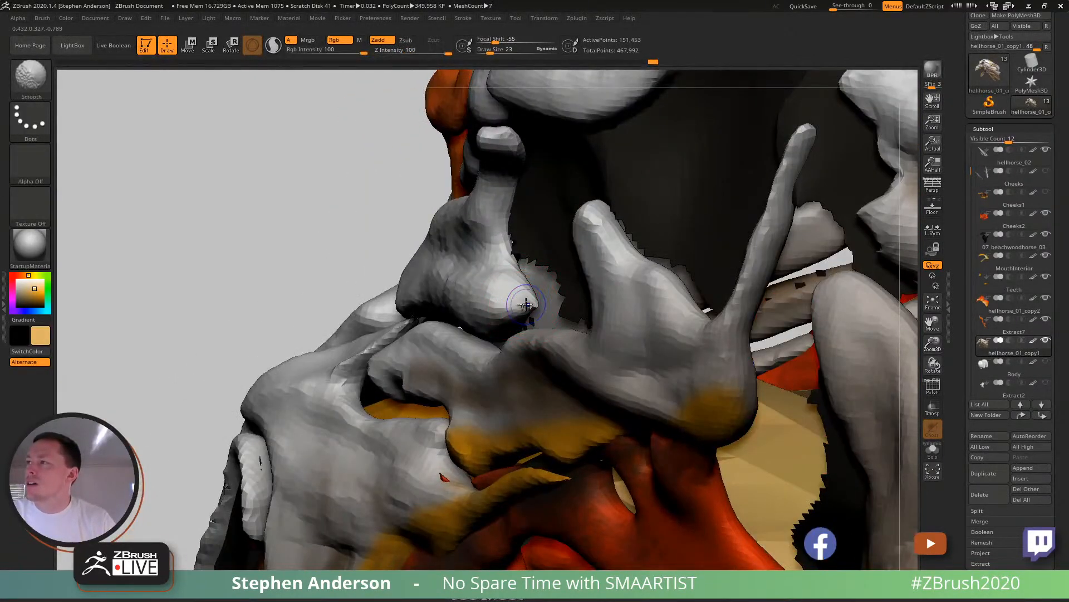
{"action": "right_click_drag", "start_coordinate": [524, 305], "coordinate": [510, 283]}
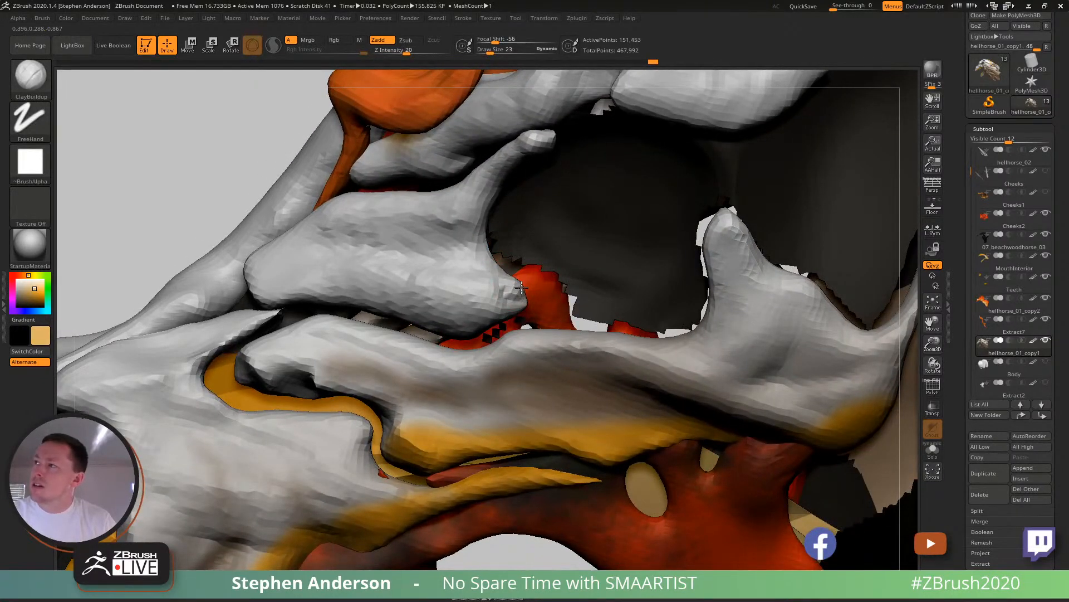
{"action": "right_click_drag", "start_coordinate": [543, 289], "coordinate": [408, 233], "text": "ctrl"}
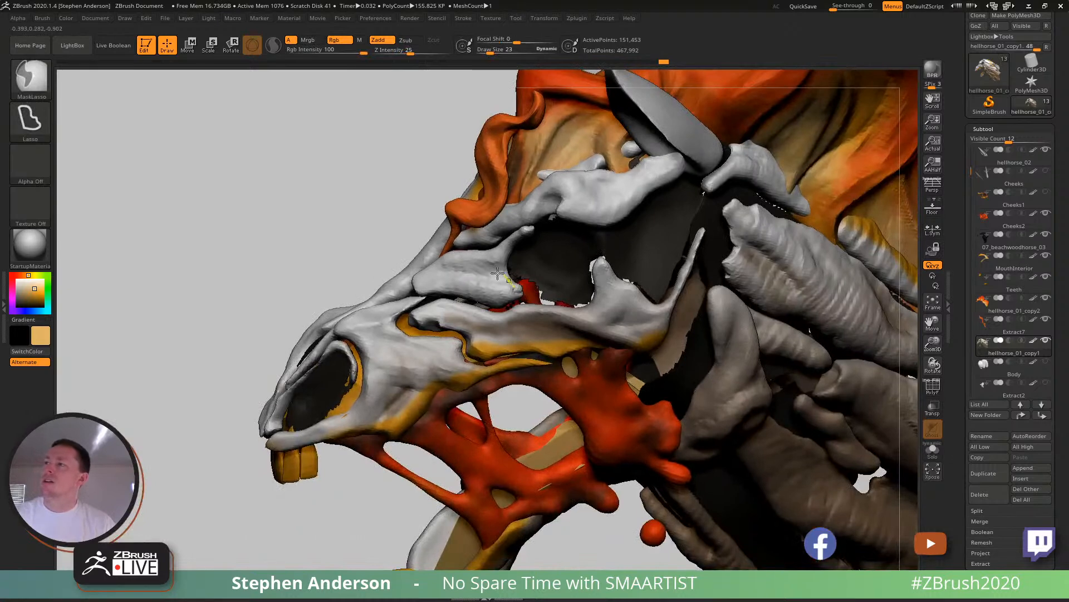
{"action": "right_click_drag", "start_coordinate": [499, 275], "coordinate": [480, 251], "text": "ctrl"}
{"action": "right_click_drag", "start_coordinate": [509, 300], "coordinate": [561, 310]}
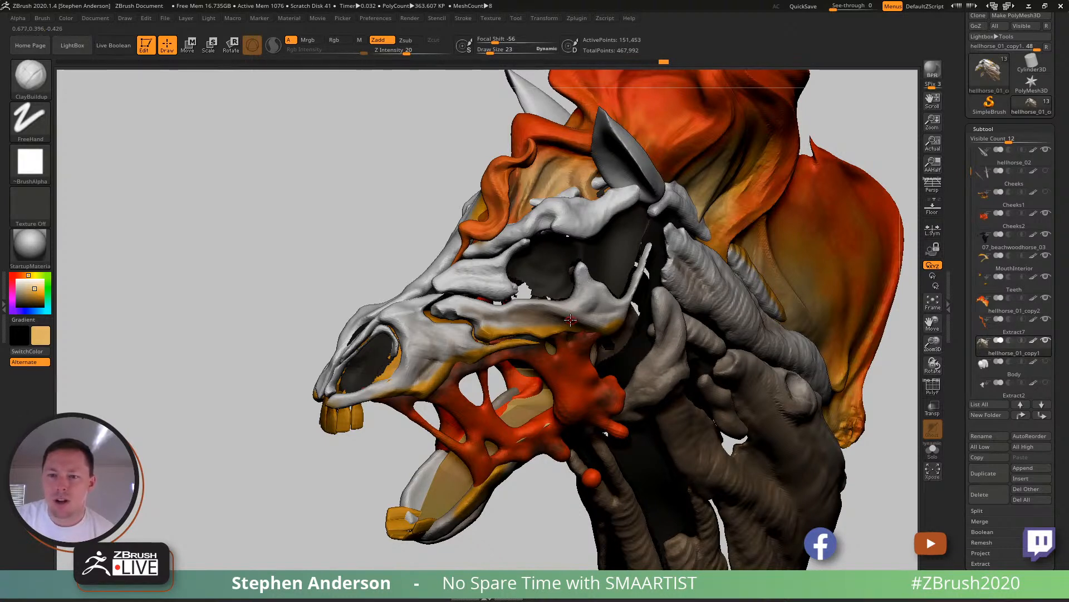
{"action": "right_click_drag", "start_coordinate": [517, 302], "coordinate": [553, 302]}
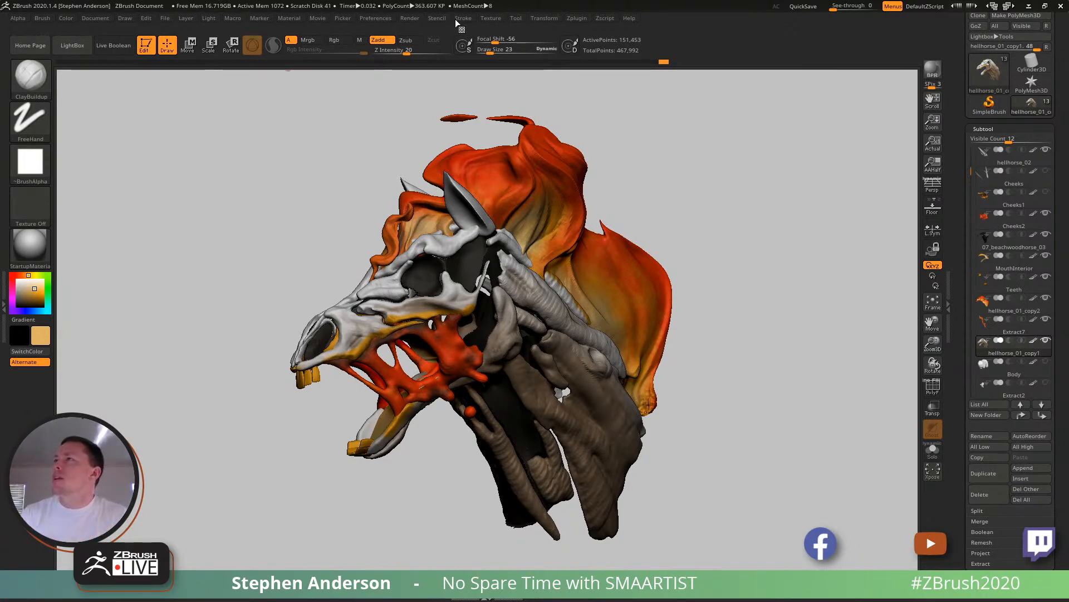
- Dock the Render palette, expand the BPR Shadow settings and set the shadow rays count to 65
{"action": "left_click", "coordinate": [410, 19]}
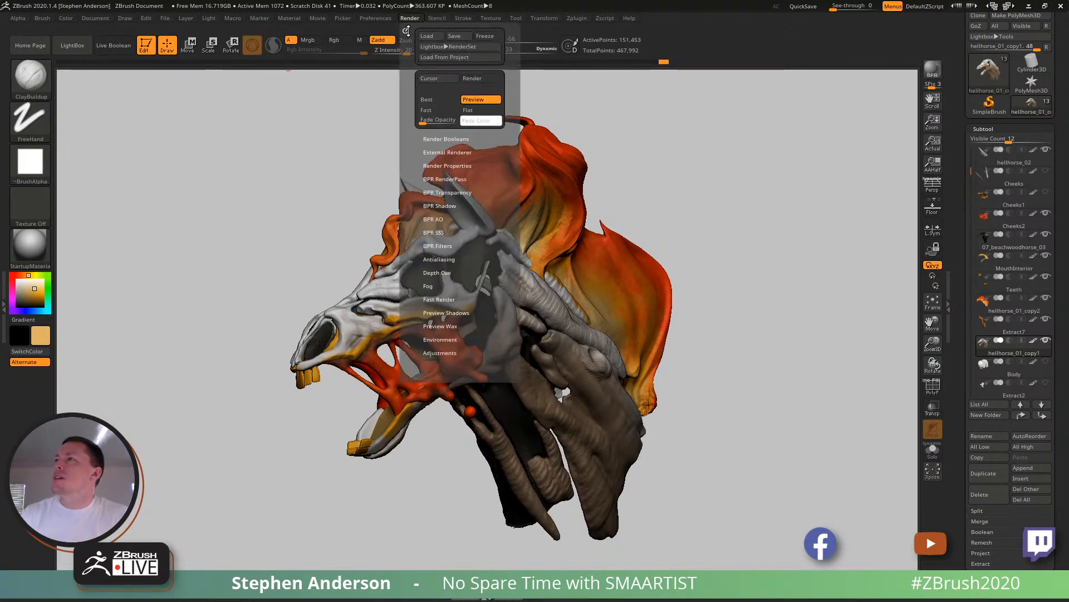
{"action": "left_click", "coordinate": [407, 31]}
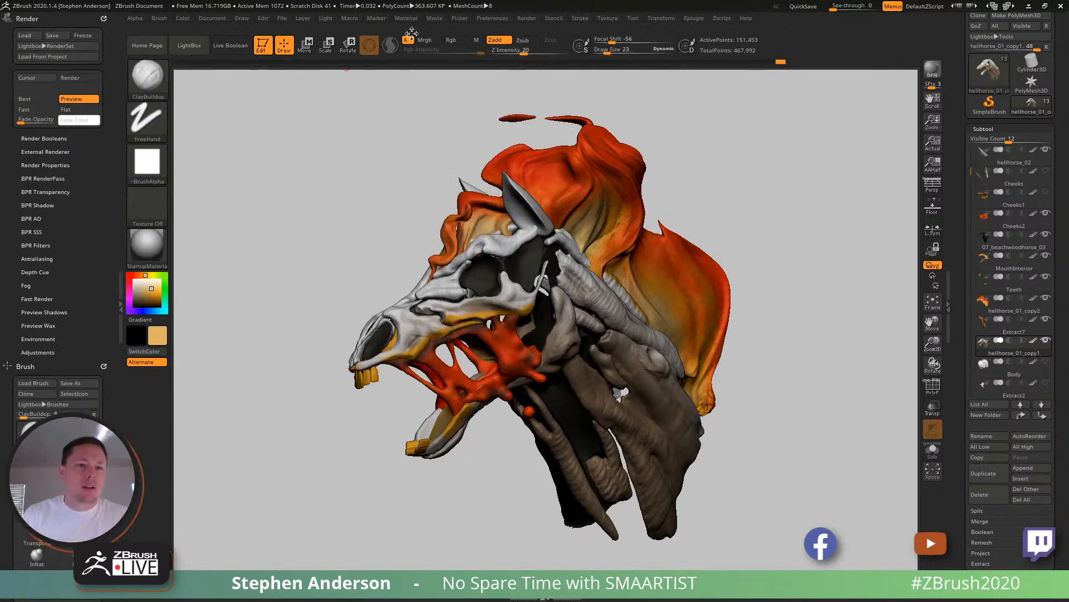
{"action": "left_click", "coordinate": [26, 365]}
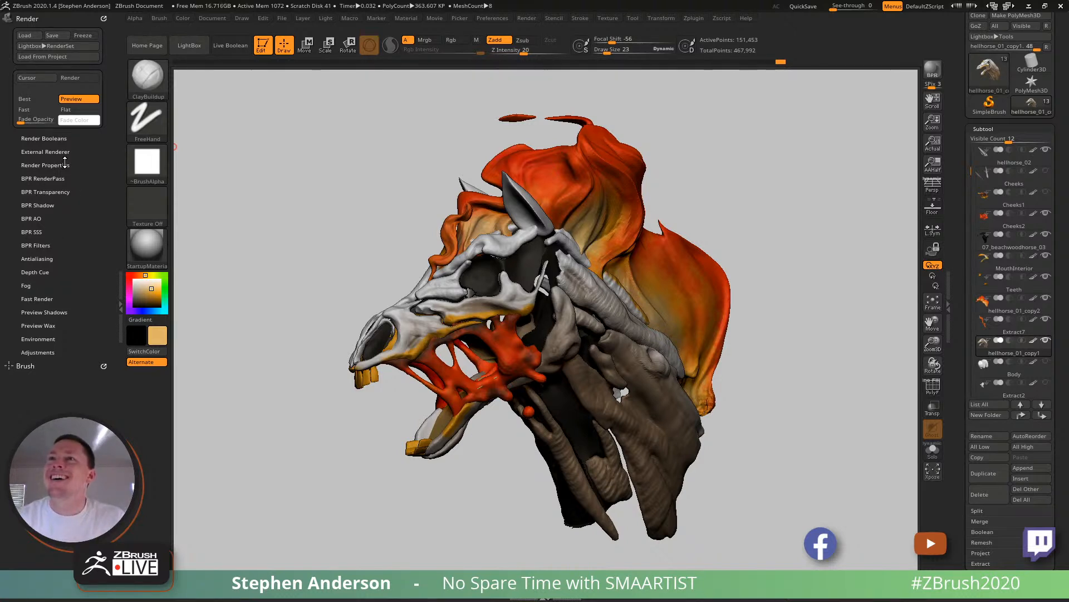
{"action": "left_click", "coordinate": [44, 205]}
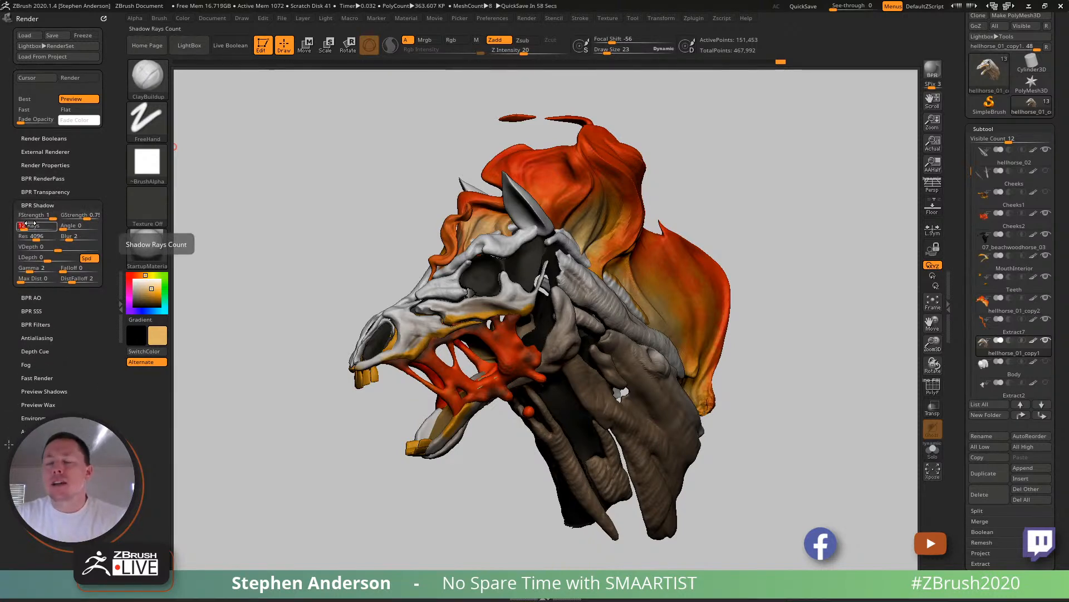
{"action": "type", "text": "60"}
{"action": "key", "text": "Return"}
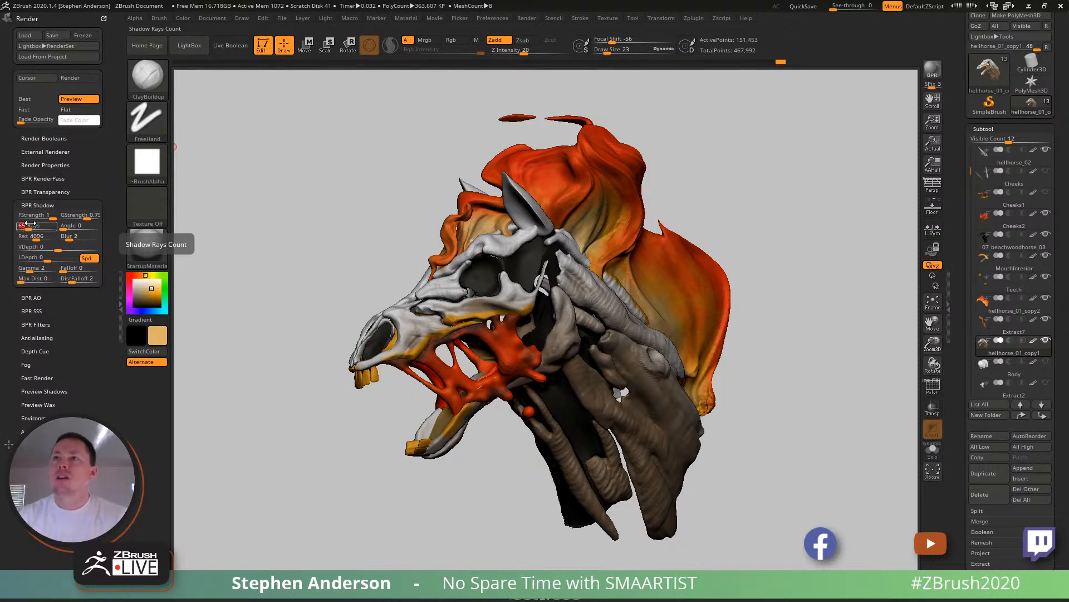
- Set the BPR shadow angle to 80 and the shadow resolution to 1000
{"action": "left_click", "coordinate": [66, 225]}
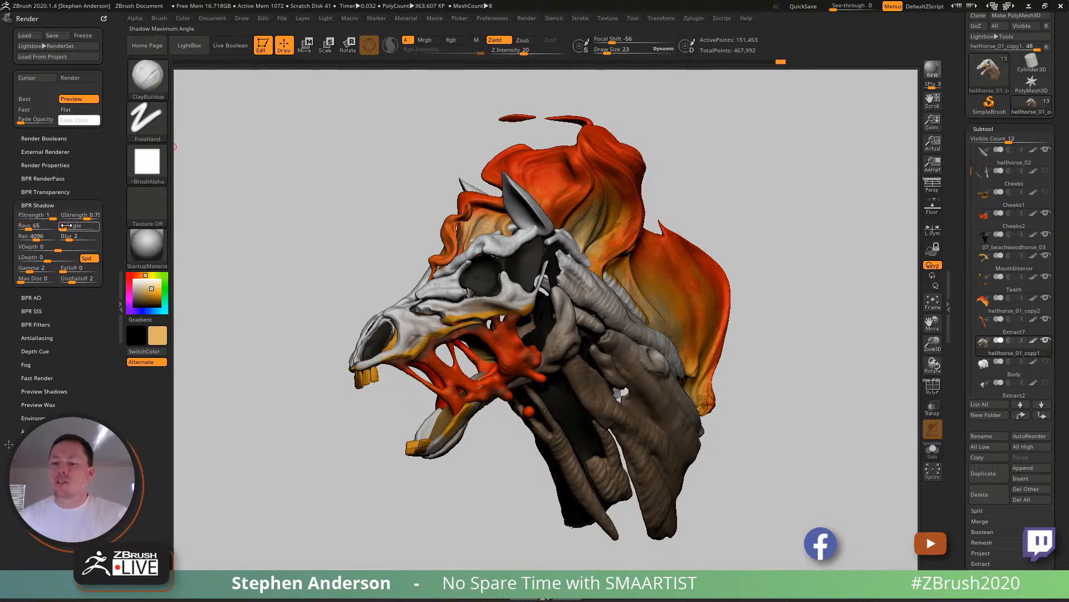
{"action": "type", "text": "80"}
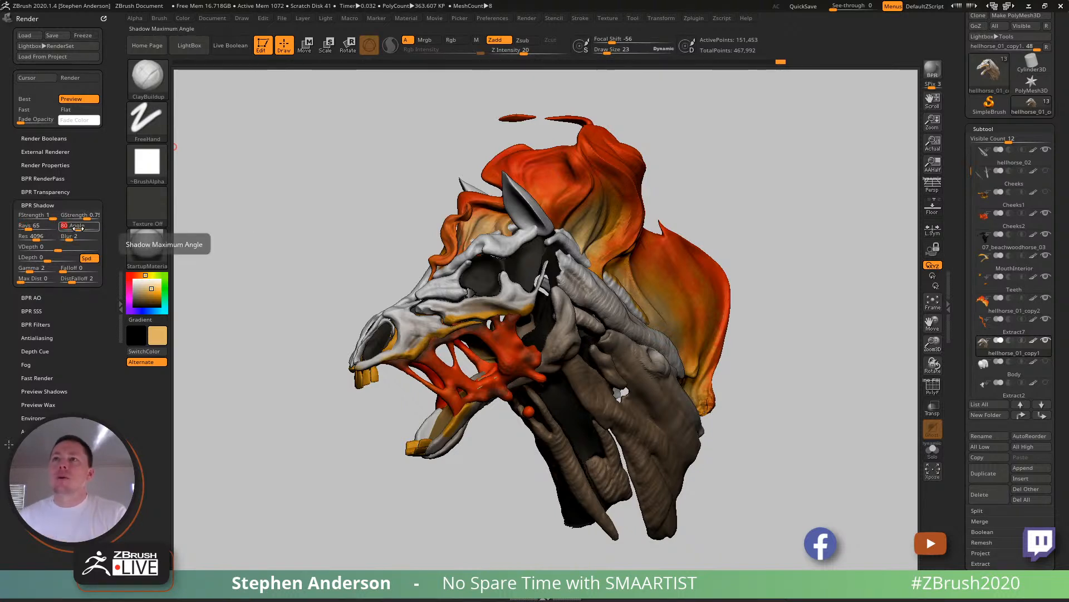
{"action": "left_click", "coordinate": [32, 234]}
{"action": "left_click", "coordinate": [30, 234]}
{"action": "type", "text": "10"}
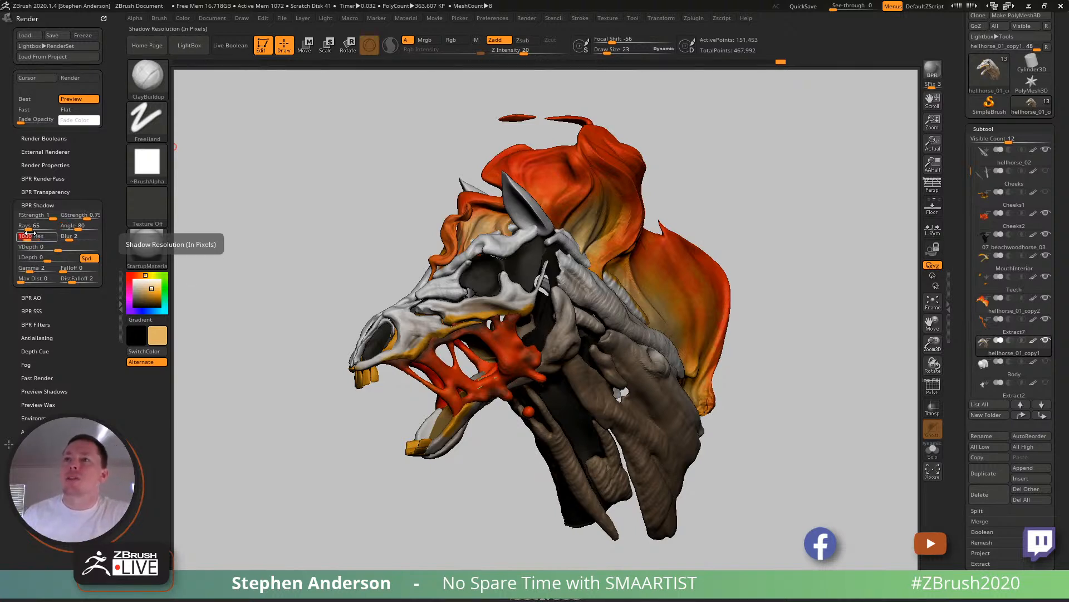
{"action": "type", "text": "00"}
{"action": "key", "text": "Return"}
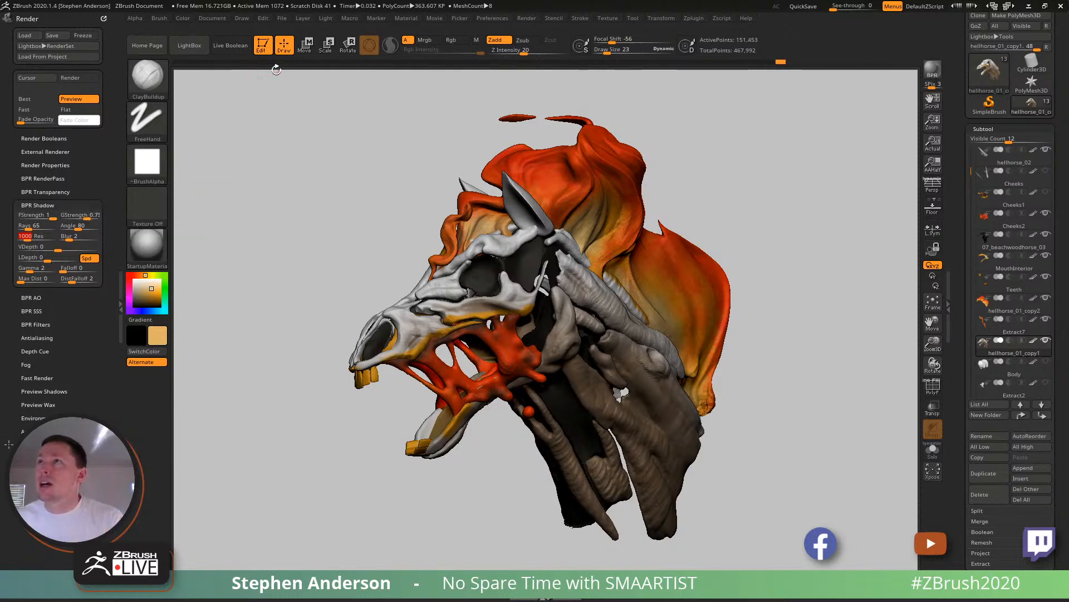
- Dock the Light palette and reposition the main light so it shines on the horse from the upper left front
{"action": "left_click", "coordinate": [327, 19]}
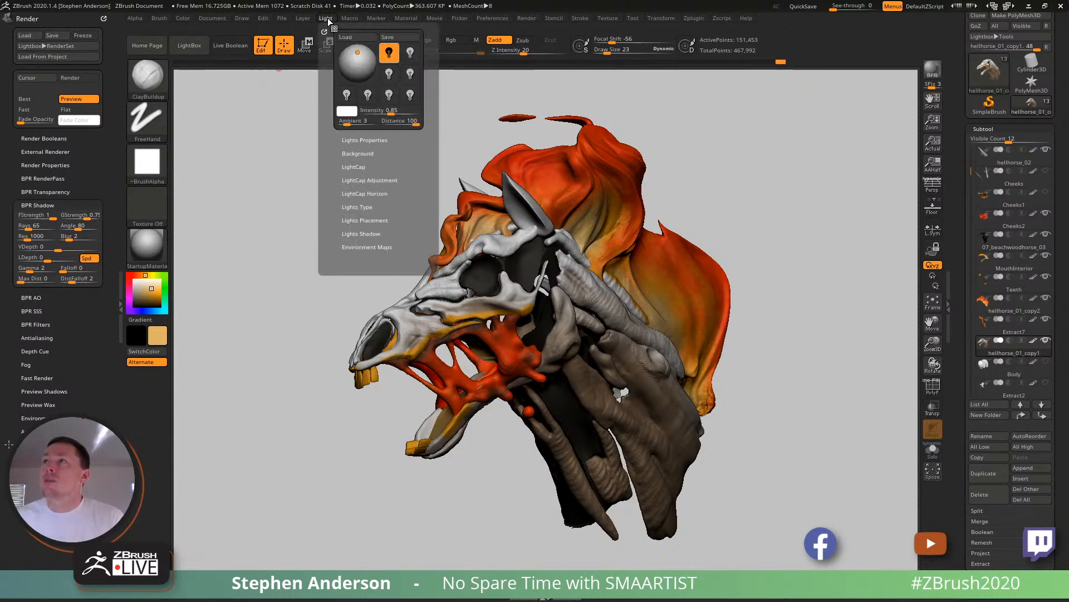
{"action": "left_click", "coordinate": [325, 30]}
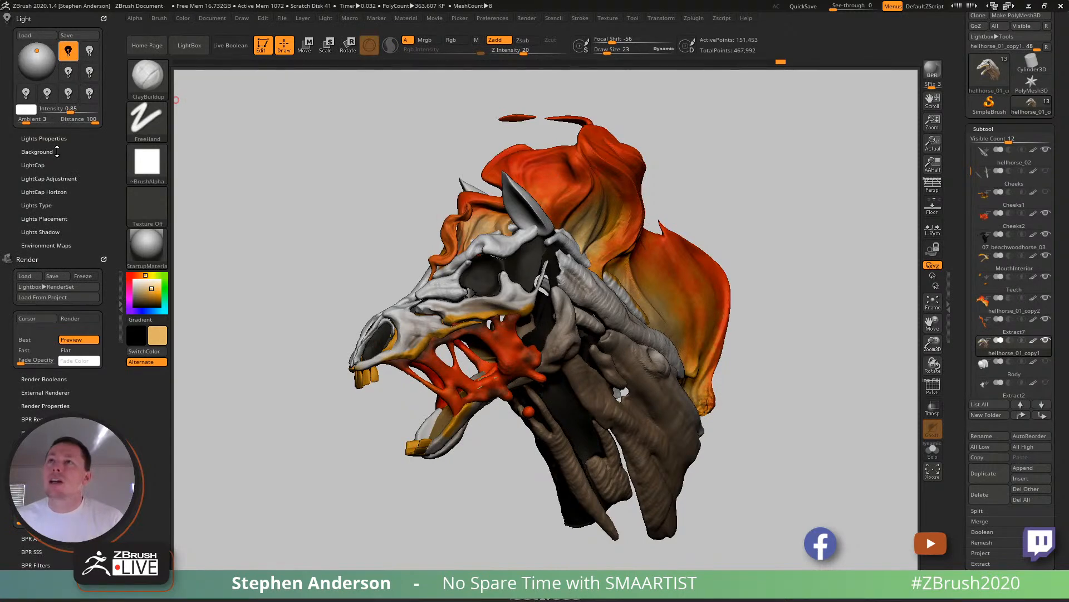
{"action": "left_click", "coordinate": [27, 54]}
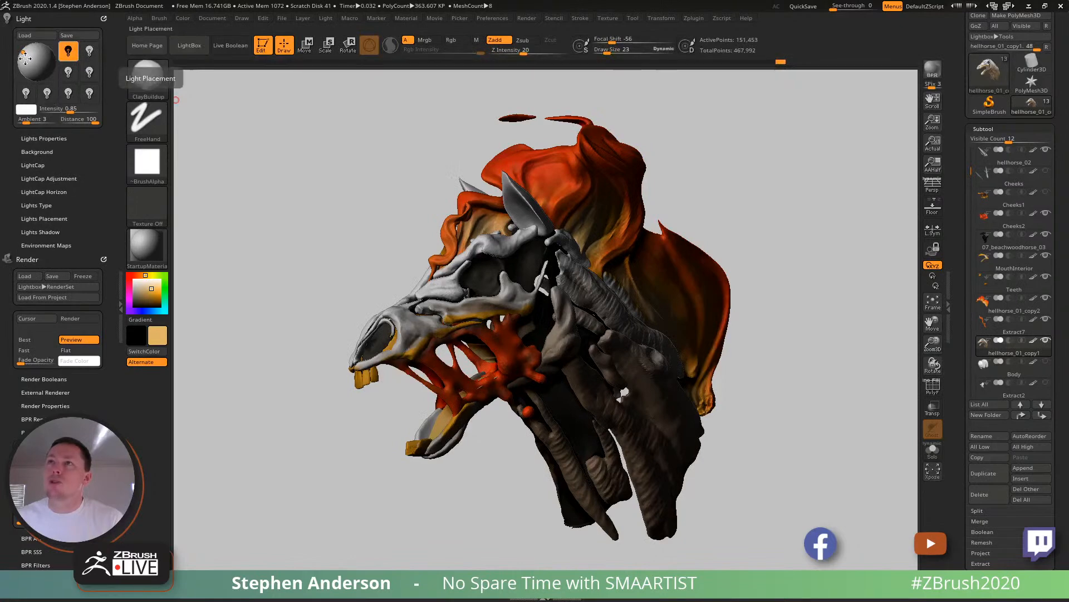
{"action": "left_click", "coordinate": [26, 52]}
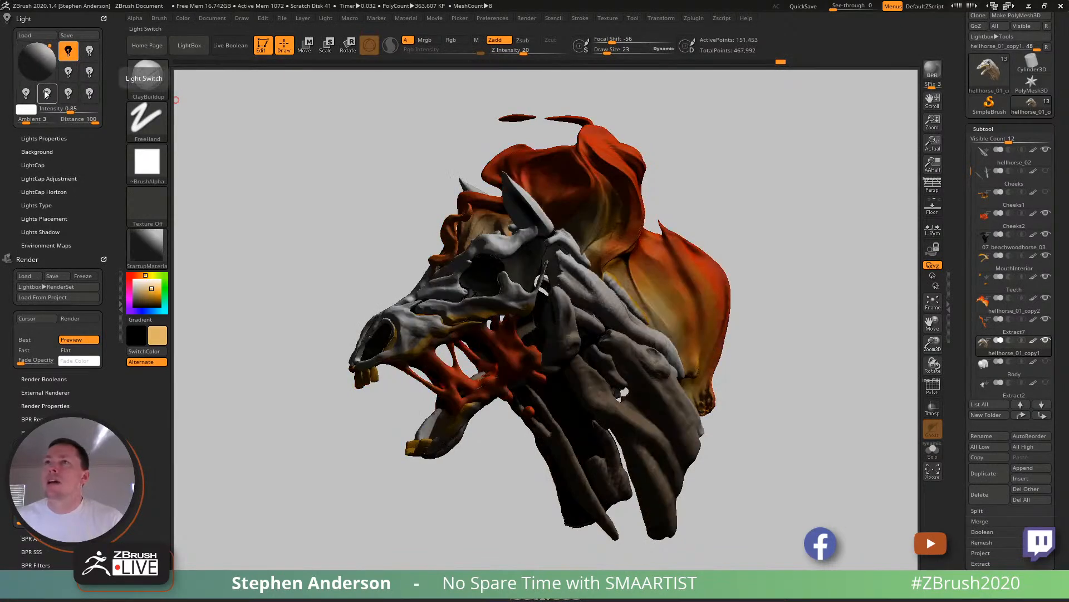
{"action": "left_click", "coordinate": [44, 55]}
{"action": "left_click", "coordinate": [45, 55]}
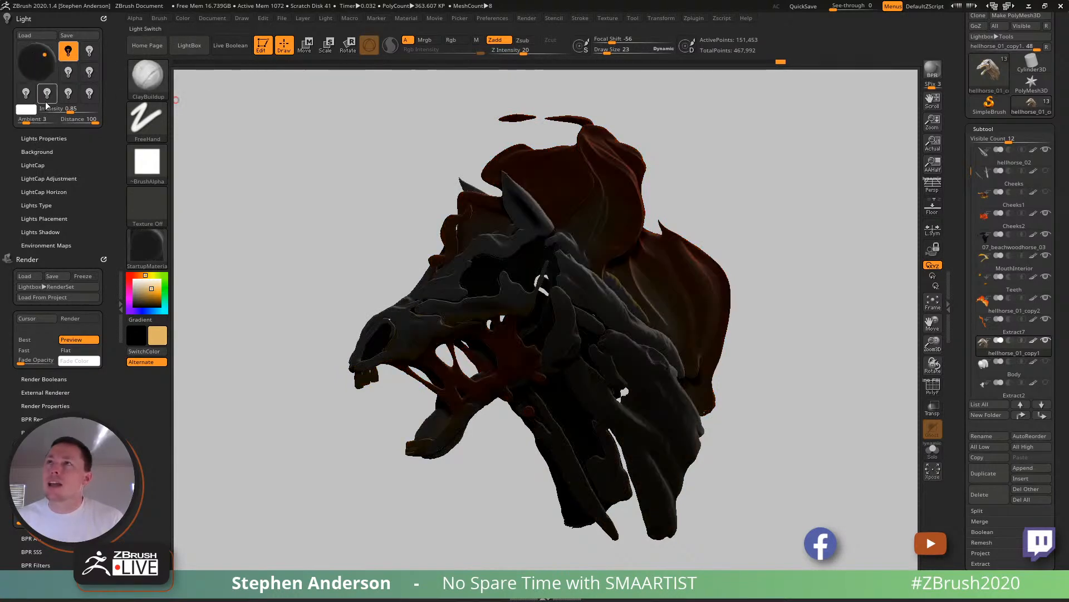
{"action": "left_click", "coordinate": [28, 51]}
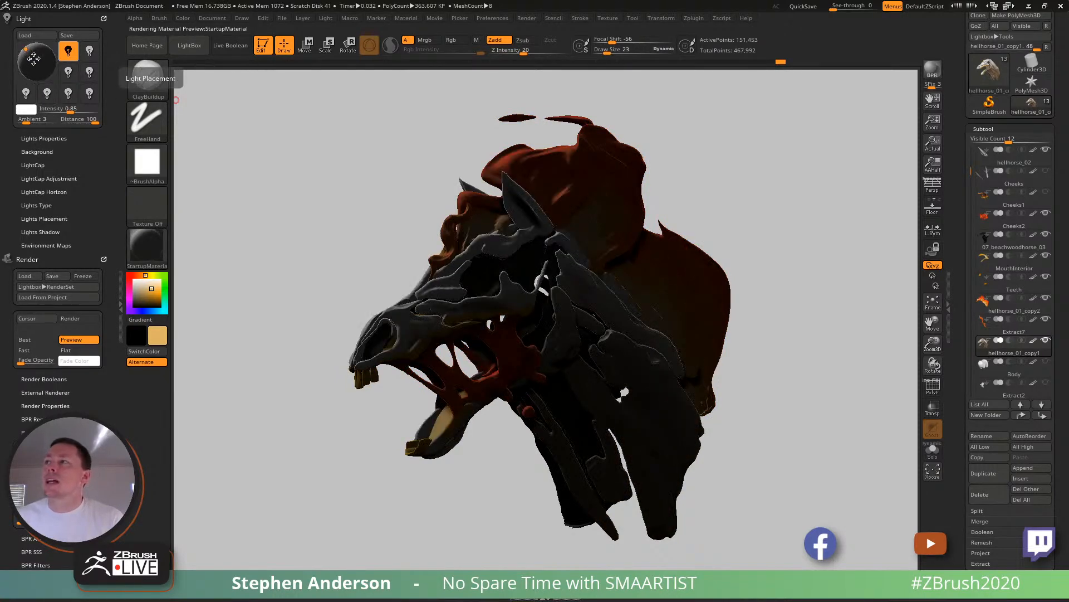
{"action": "left_click", "coordinate": [28, 51]}
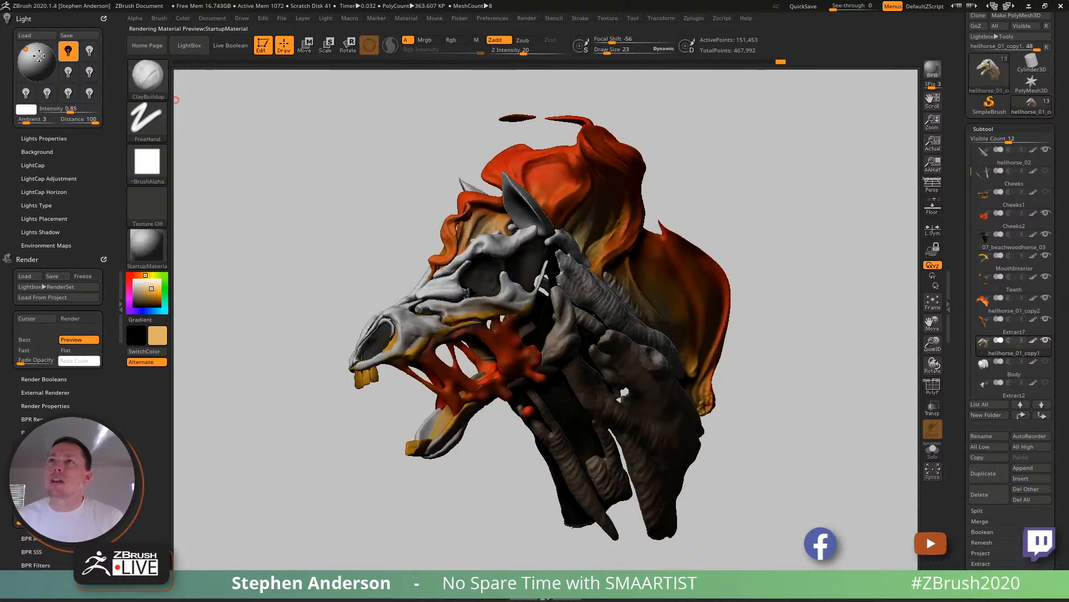
{"action": "left_click", "coordinate": [28, 52]}
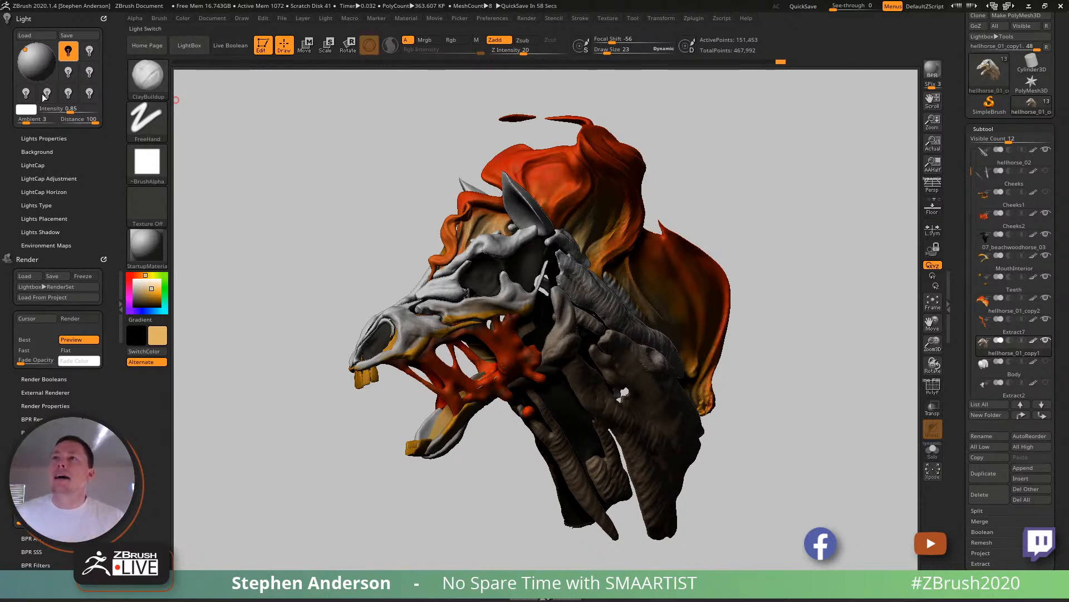
- Set the light intensity to 1 and try a global ambient intensity of 5
{"action": "left_click", "coordinate": [53, 107]}
{"action": "type", "text": "1"}
{"action": "left_click", "coordinate": [44, 119]}
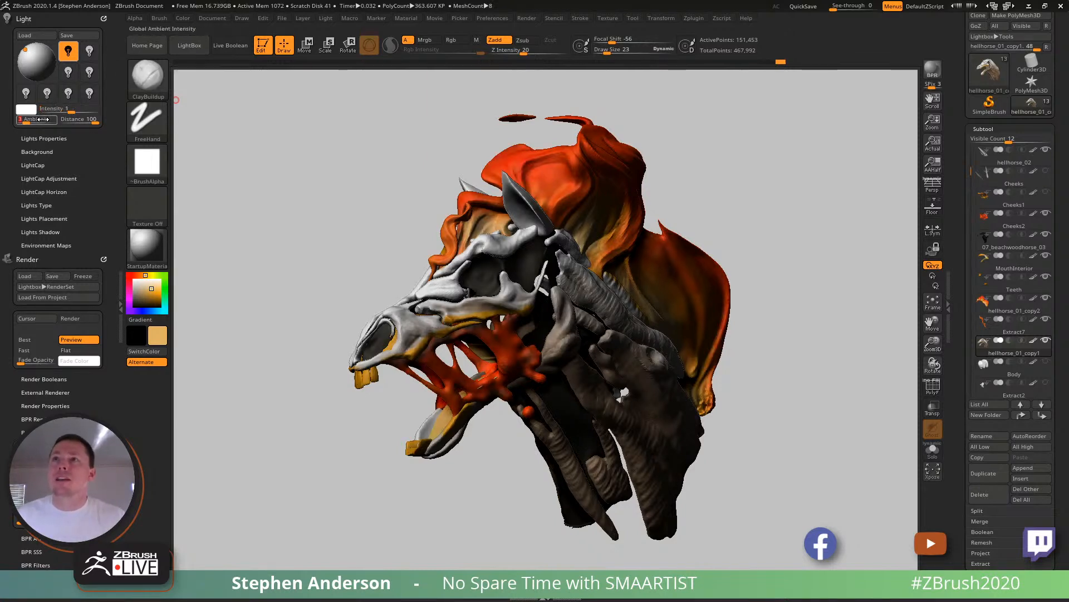
{"action": "key", "text": "Return"}
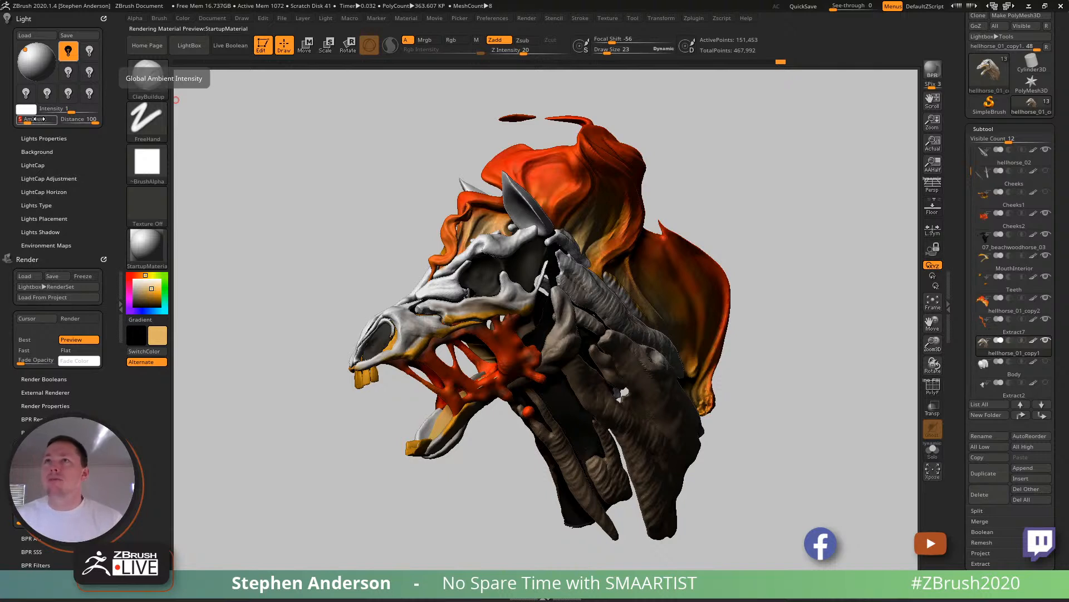
- Restore the ambient intensity to 3, set the light distance to 50 and nudge the main light slightly toward the centre
{"action": "left_click", "coordinate": [65, 118]}
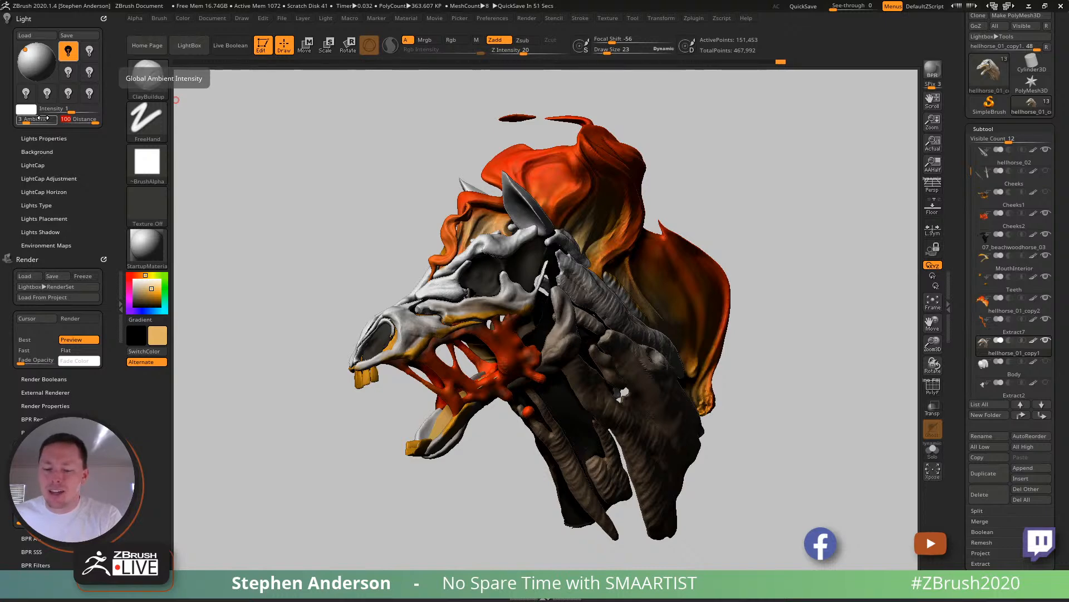
{"action": "key", "text": "Return"}
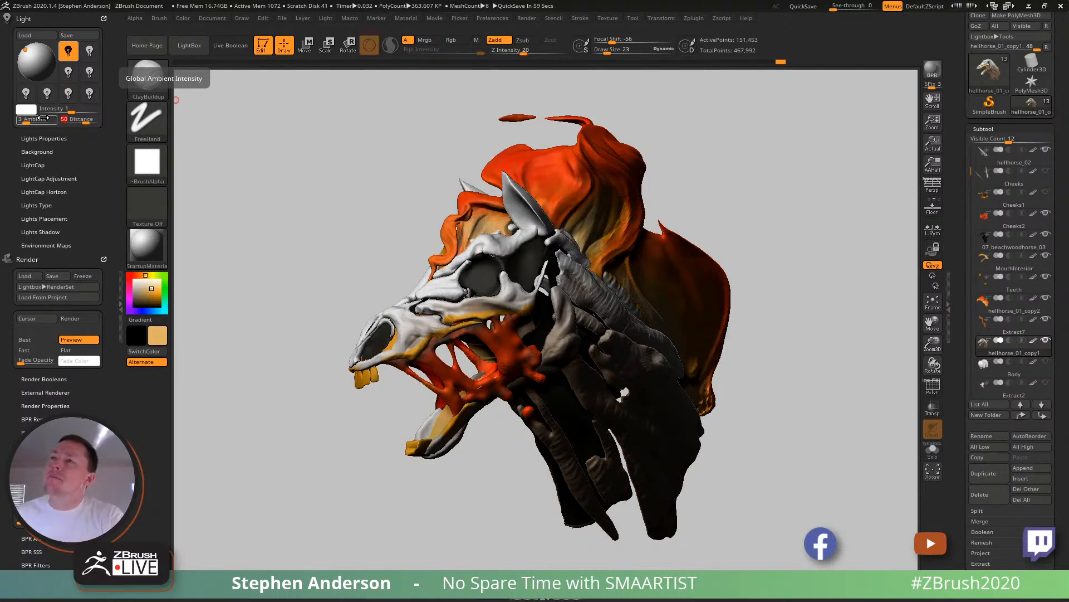
{"action": "left_click", "coordinate": [31, 50]}
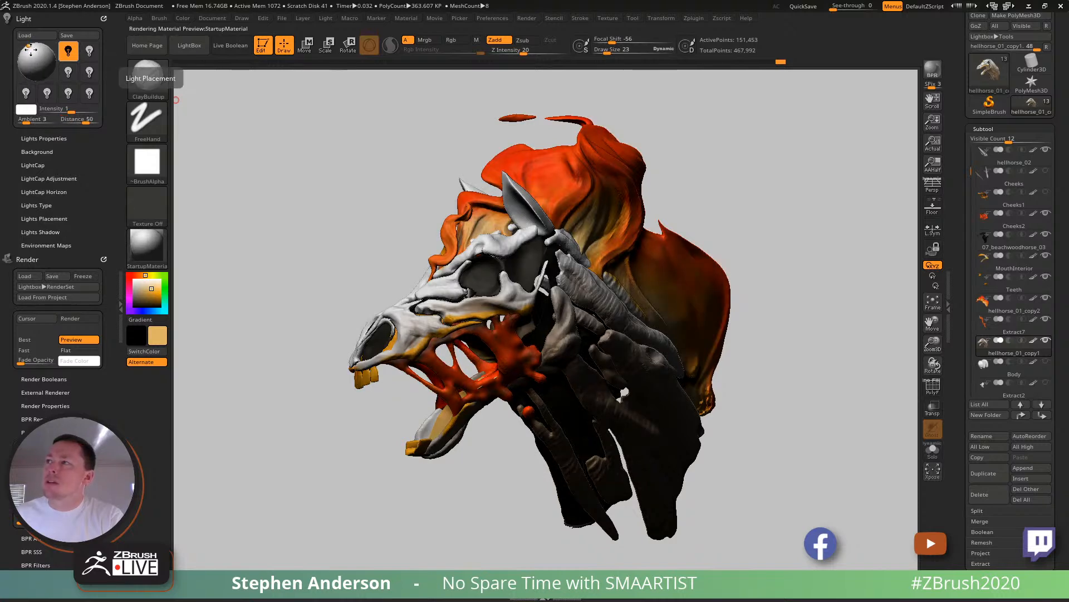
{"action": "left_click_drag", "start_coordinate": [29, 51], "coordinate": [32, 51]}
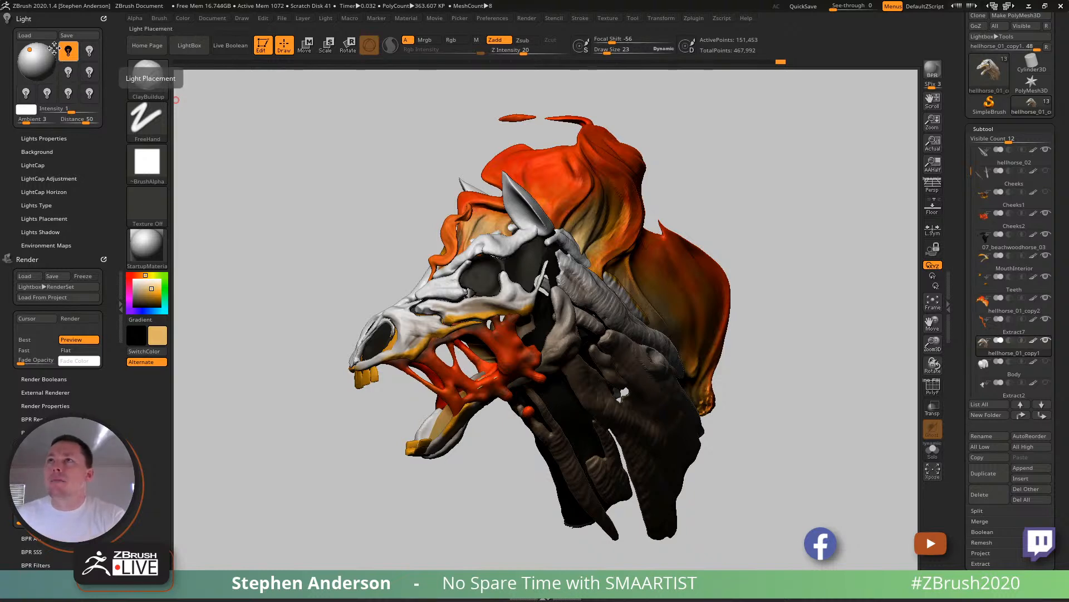
- Run a BPR render of the hell horse with the current light and shadow settings
{"action": "key", "text": "shift+r"}
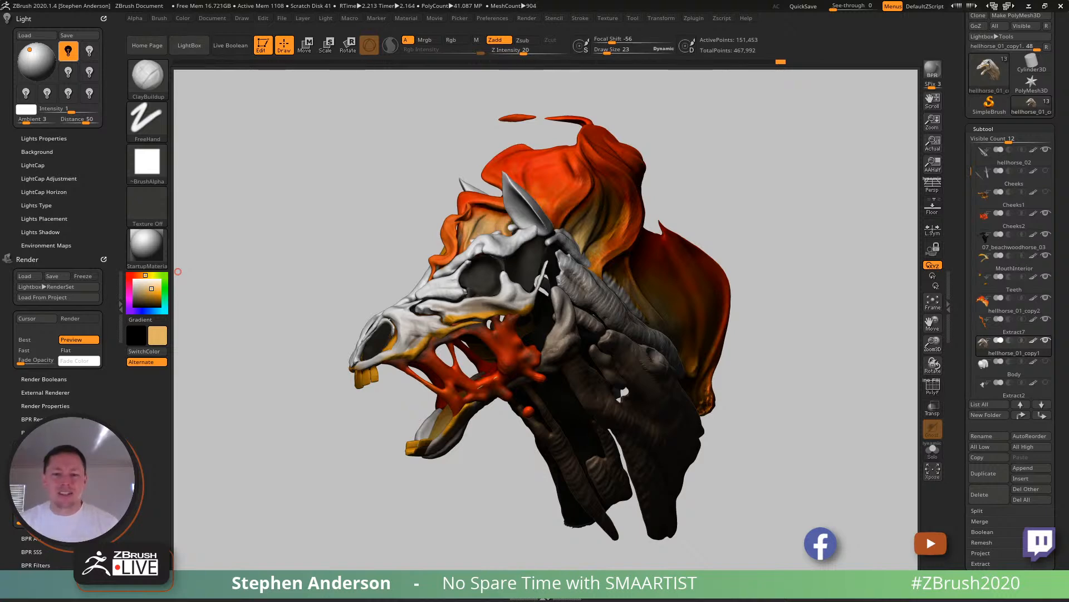
- Switch to Chrome and, from the ArtStation portfolio, open the STORM, George Floyd Tribute and two pink witch artworks in separate tabs
{"action": "key", "text": "alt+Tab"}
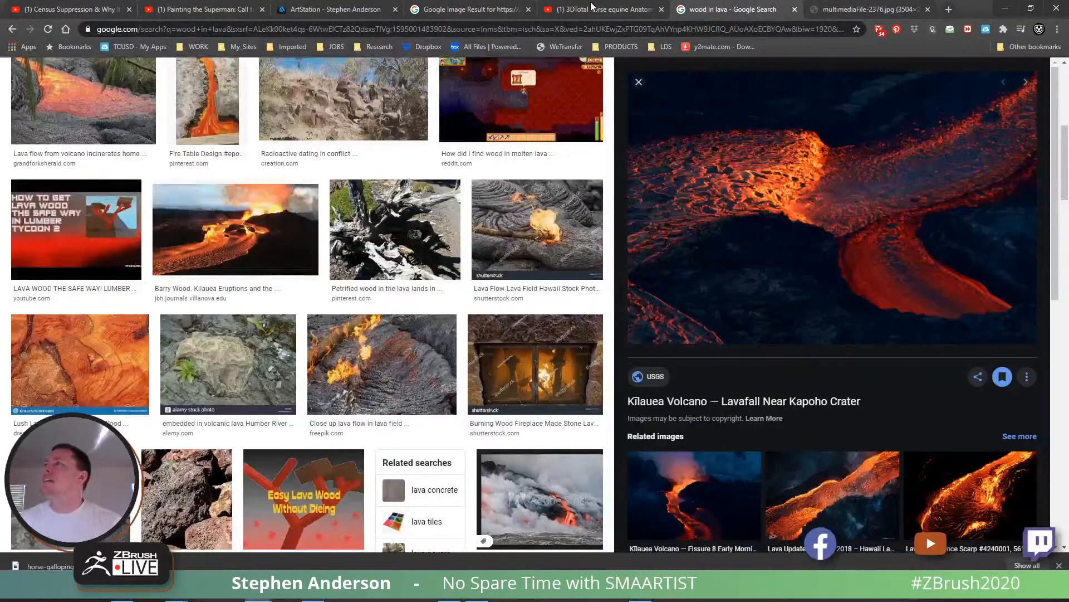
{"action": "left_click", "coordinate": [327, 12]}
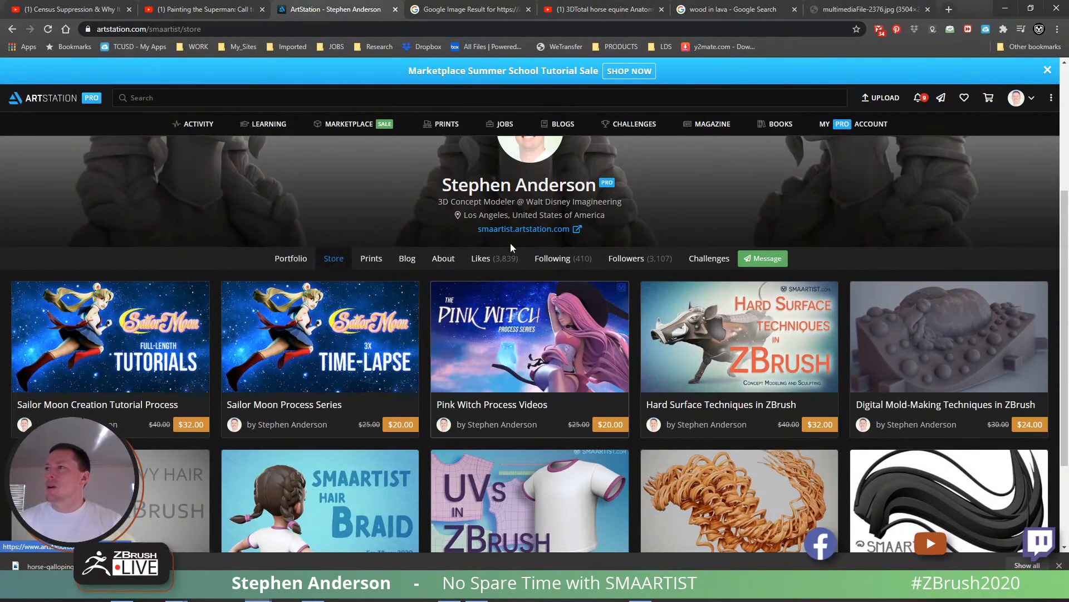
{"action": "left_click", "coordinate": [300, 267]}
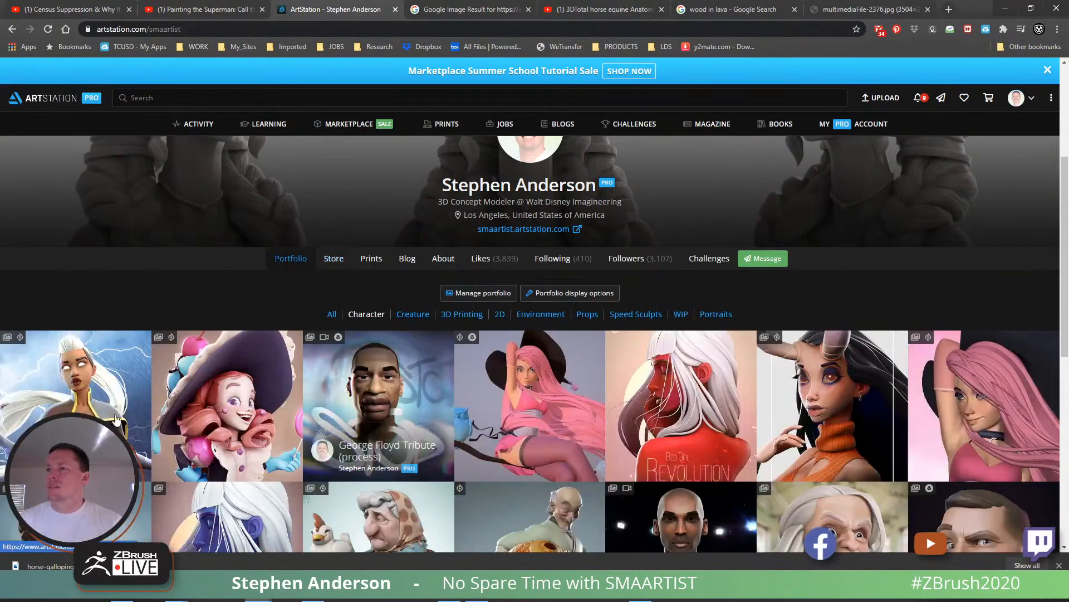
{"action": "middle_click", "coordinate": [96, 395]}
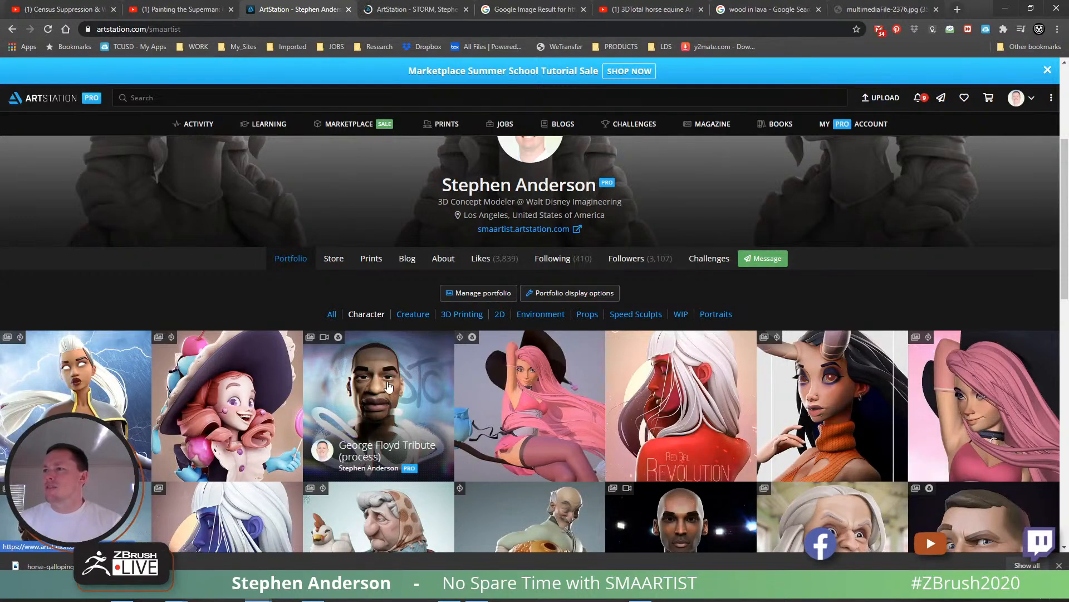
{"action": "middle_click", "coordinate": [388, 386]}
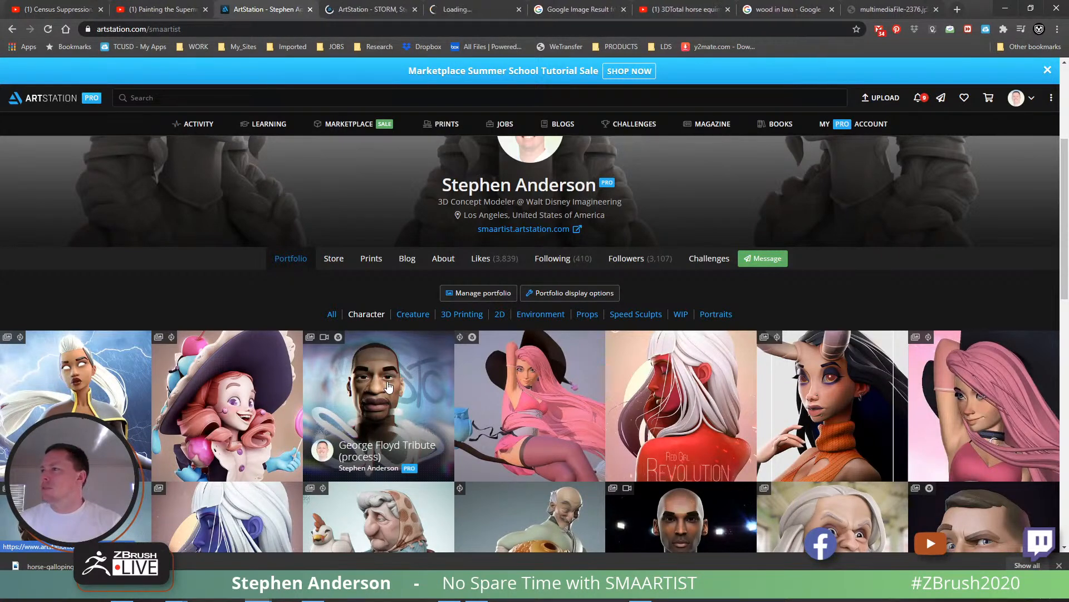
{"action": "middle_click", "coordinate": [537, 375]}
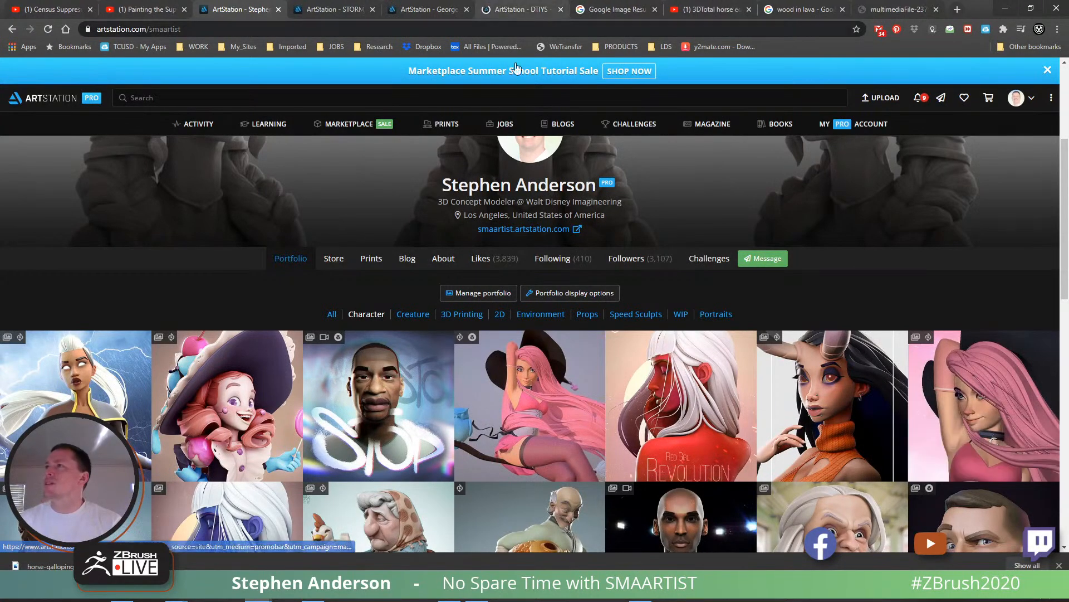
{"action": "middle_click", "coordinate": [526, 389]}
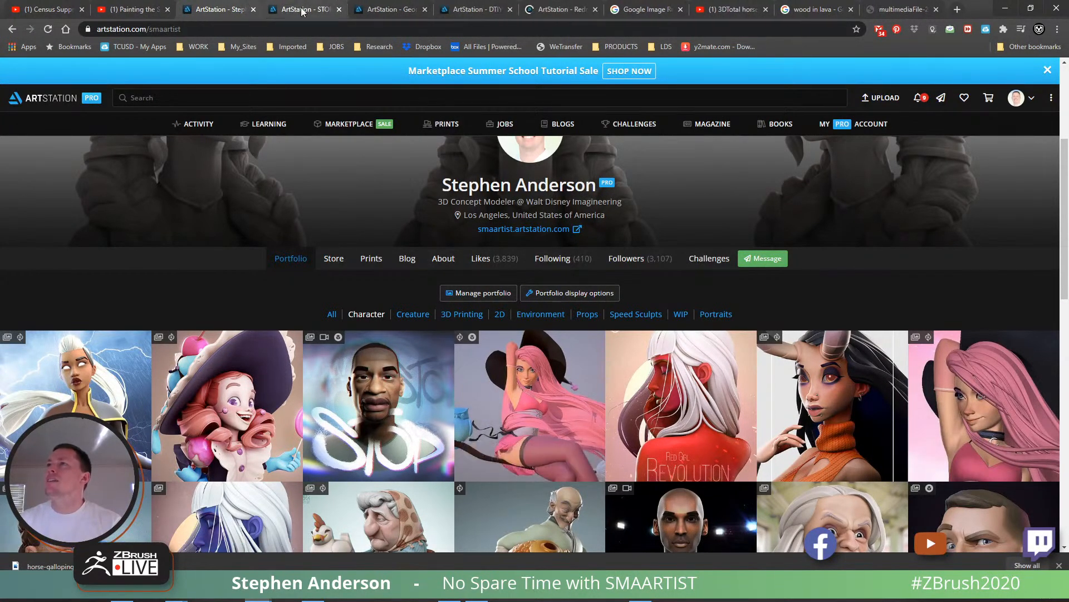
- Look through the STORM, George Floyd Tribute, DTIYS - Ross Draws and RedrawRossDraws Pink Witch artwork pages
{"action": "left_click", "coordinate": [312, 9]}
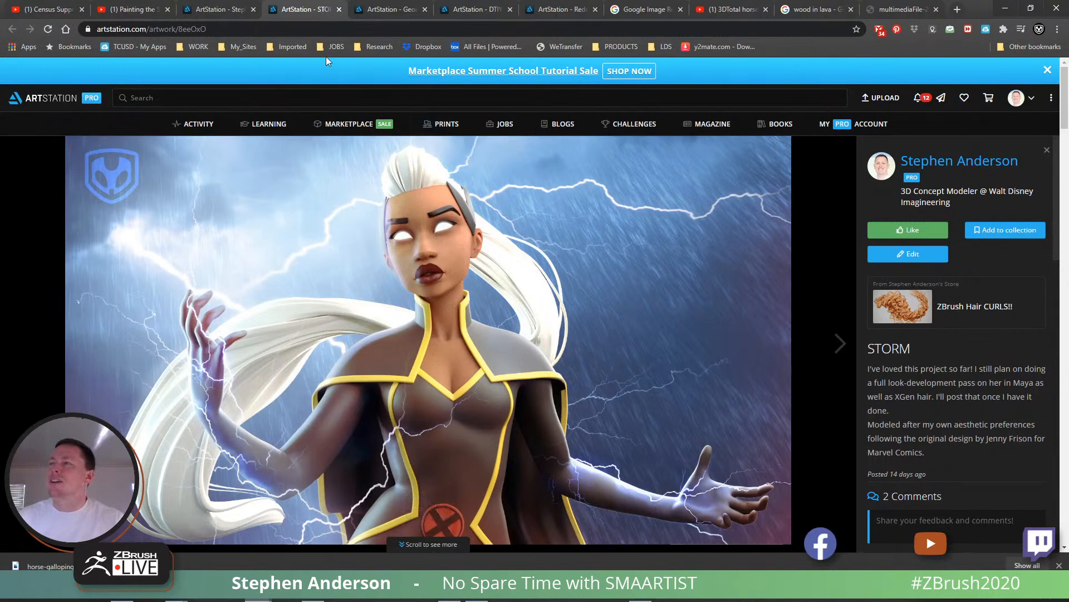
{"action": "left_click", "coordinate": [387, 6]}
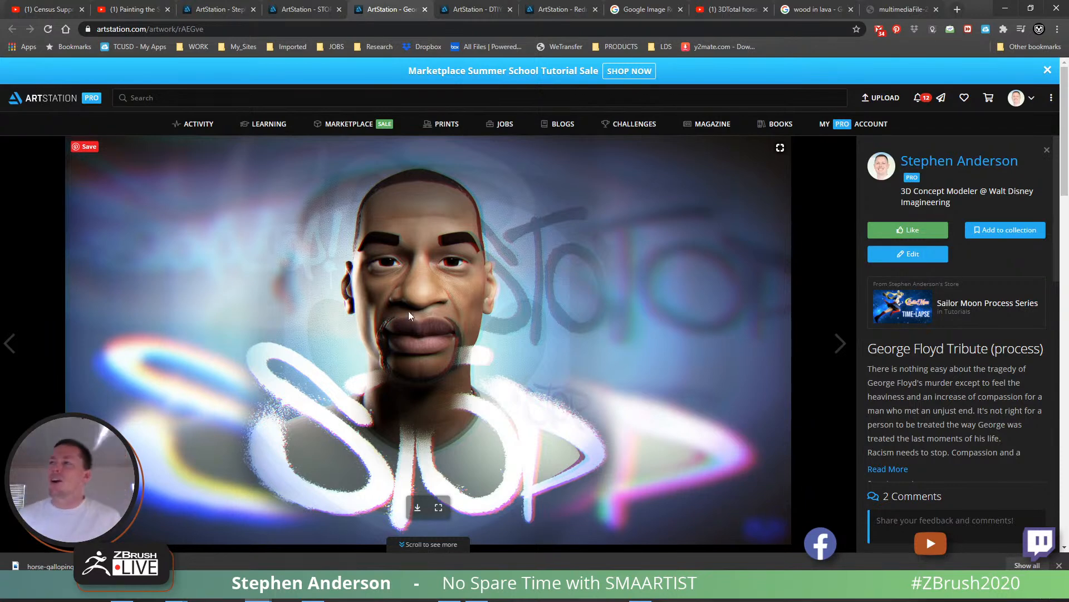
{"action": "left_click", "coordinate": [471, 9]}
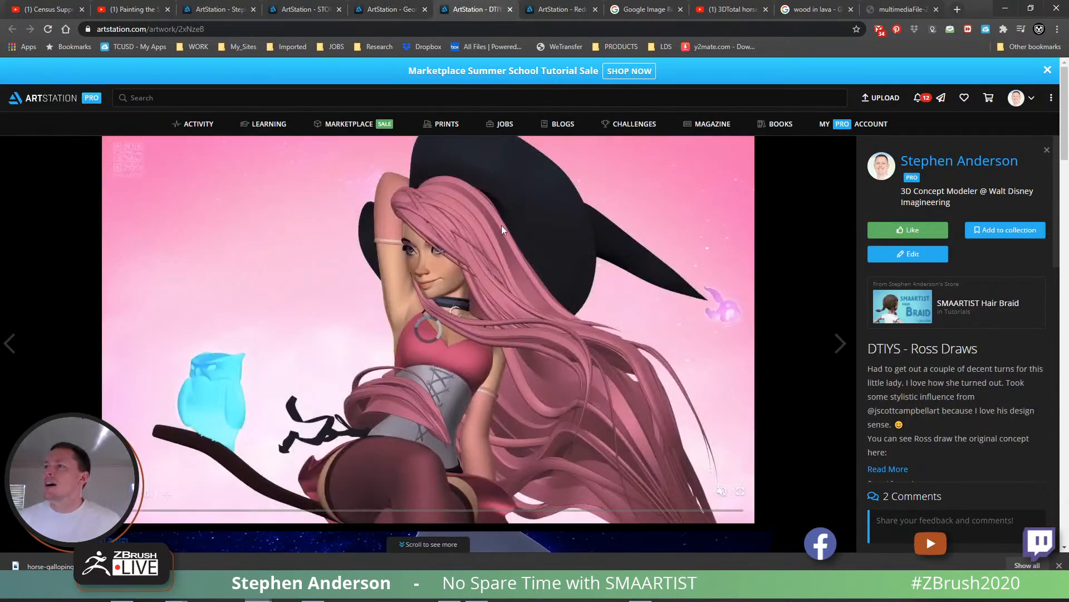
{"action": "scroll", "coordinate": [807, 411], "scroll_direction": "down", "scroll_amount": 7}
{"action": "scroll", "coordinate": [835, 421], "scroll_direction": "down", "scroll_amount": 6}
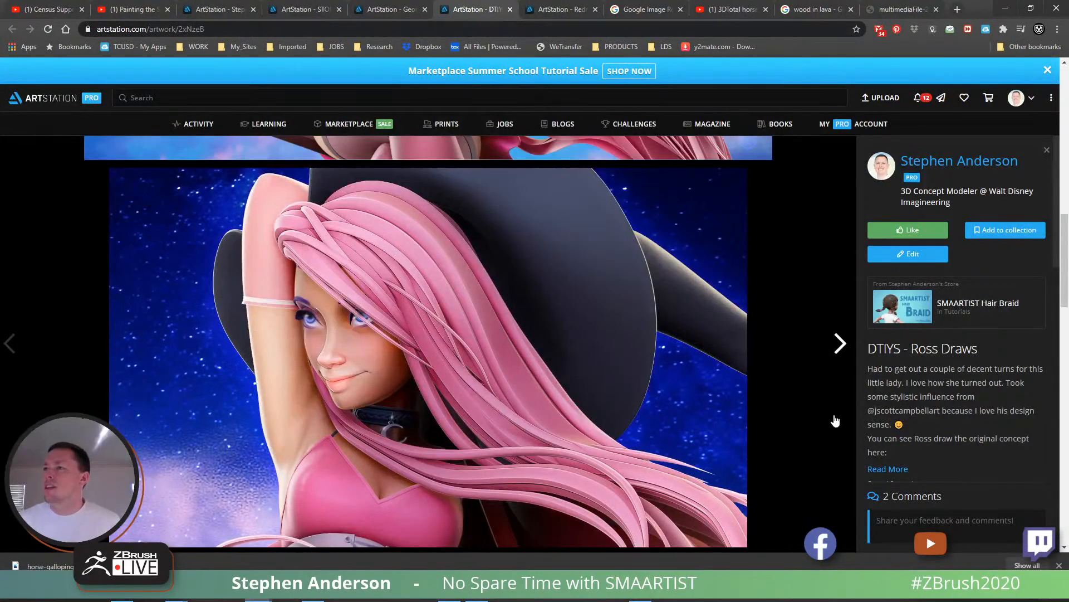
{"action": "scroll", "coordinate": [834, 421], "scroll_direction": "down", "scroll_amount": 15}
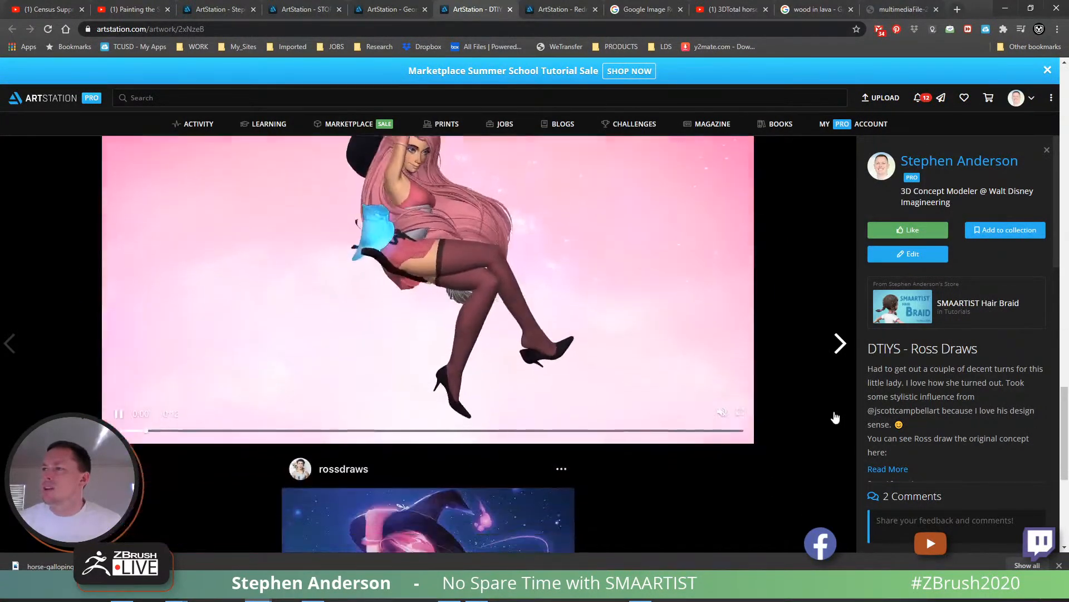
{"action": "scroll", "coordinate": [835, 418], "scroll_direction": "down", "scroll_amount": 5}
{"action": "left_click", "coordinate": [567, 16]}
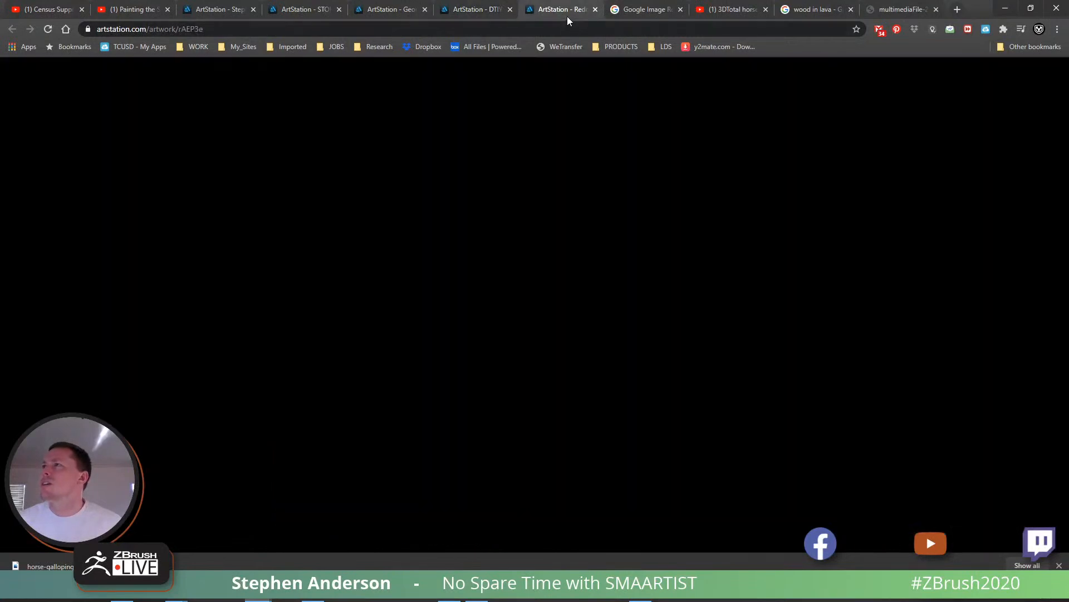
{"action": "scroll", "coordinate": [724, 262], "scroll_direction": "down", "scroll_amount": 7}
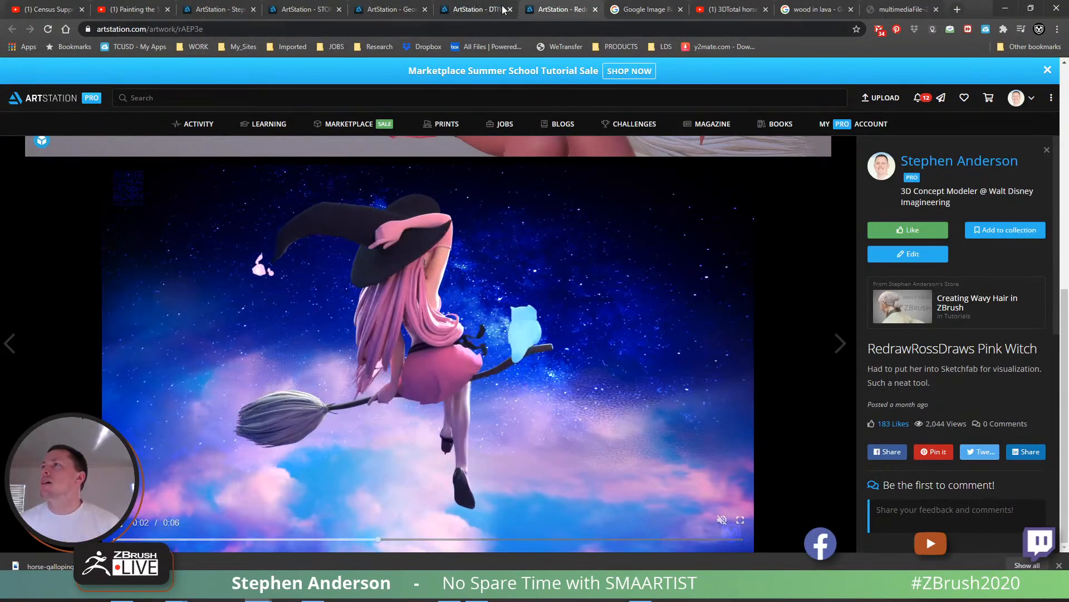
- Close the DTIYS - Ross Draws and George Floyd Tribute pages and return to the STORM artwork
{"action": "left_click", "coordinate": [471, 9]}
{"action": "key", "text": "ctrl+w"}
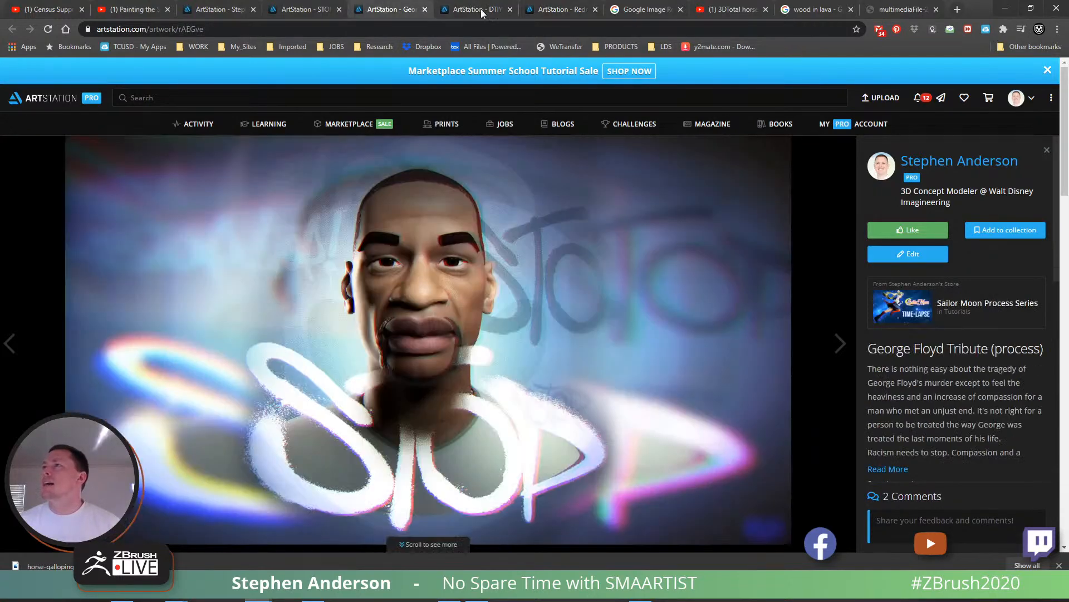
{"action": "left_click", "coordinate": [425, 9]}
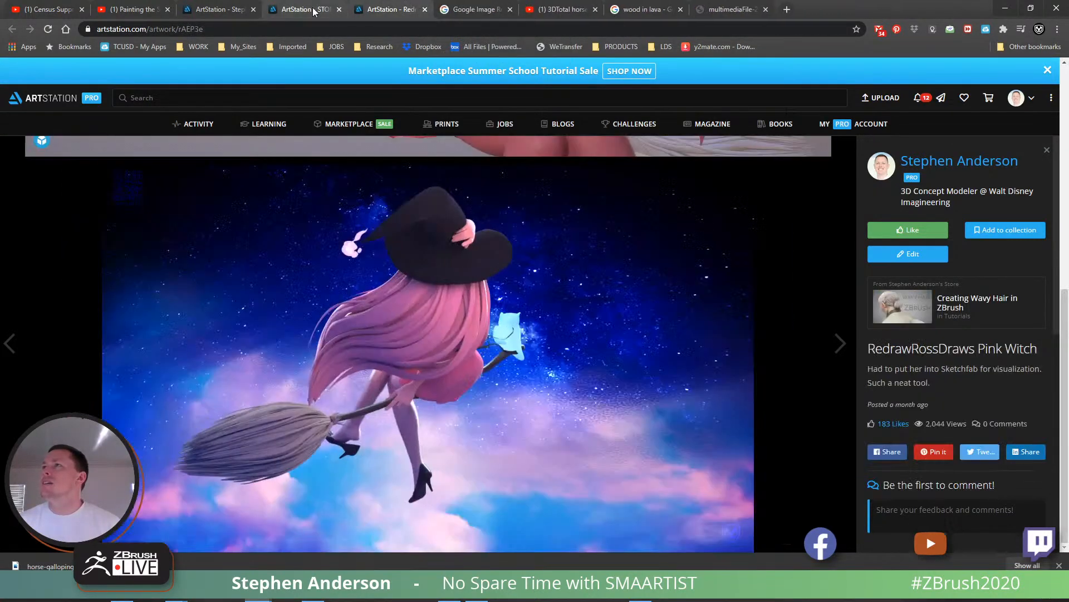
{"action": "left_click", "coordinate": [307, 9]}
- Switch to ZBrush to glance at the horse render, and return to Chrome to view the RedrawRossDraws Pink Witch artwork
{"action": "left_click", "coordinate": [313, 592]}
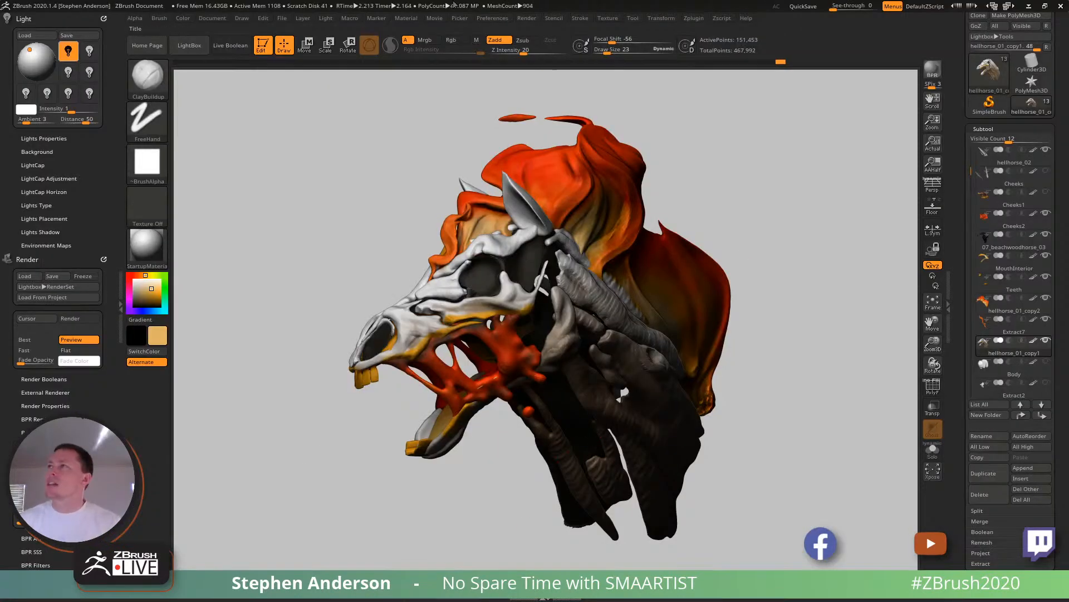
{"action": "key", "text": "alt+Tab"}
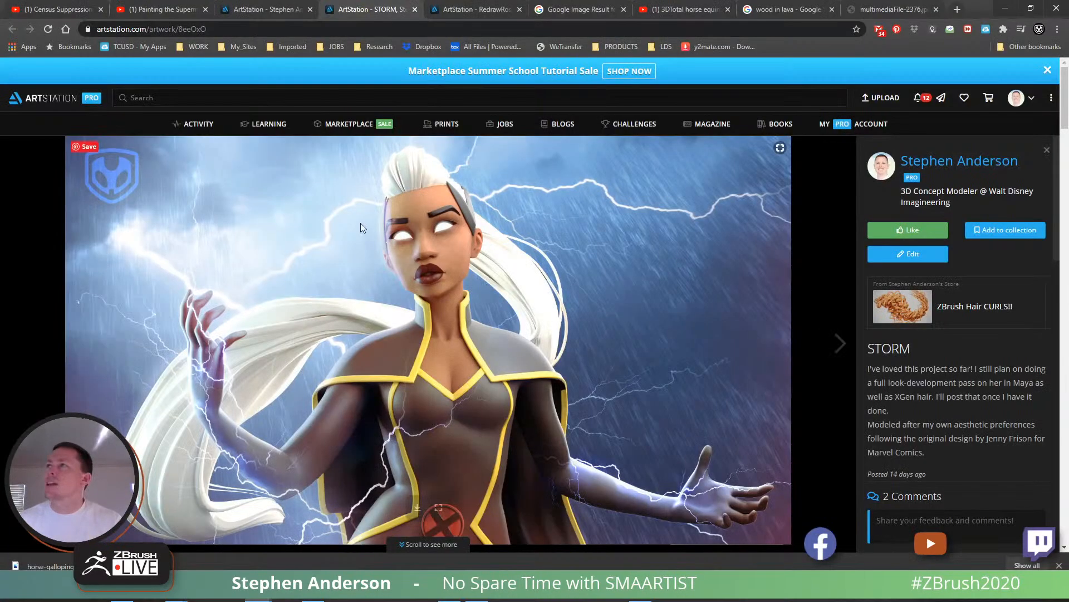
{"action": "left_click", "coordinate": [475, 9]}
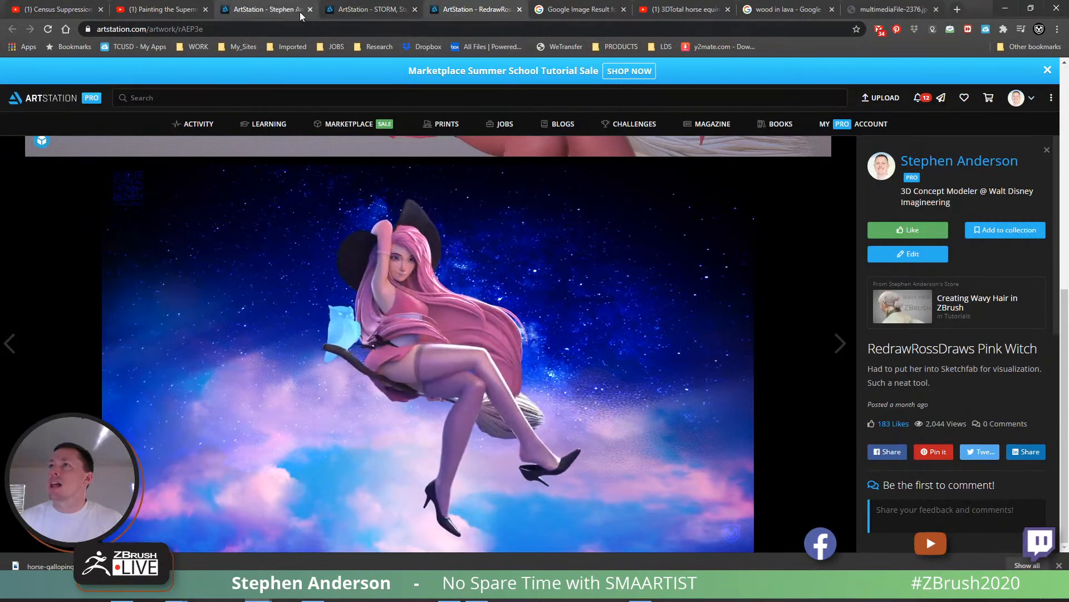
- From the portfolio, open meggles10kdtiys, Red Girl Revolution, Ladybug Girl, Chicken Granny and Fisherman in separate tabs
{"action": "left_click", "coordinate": [262, 9]}
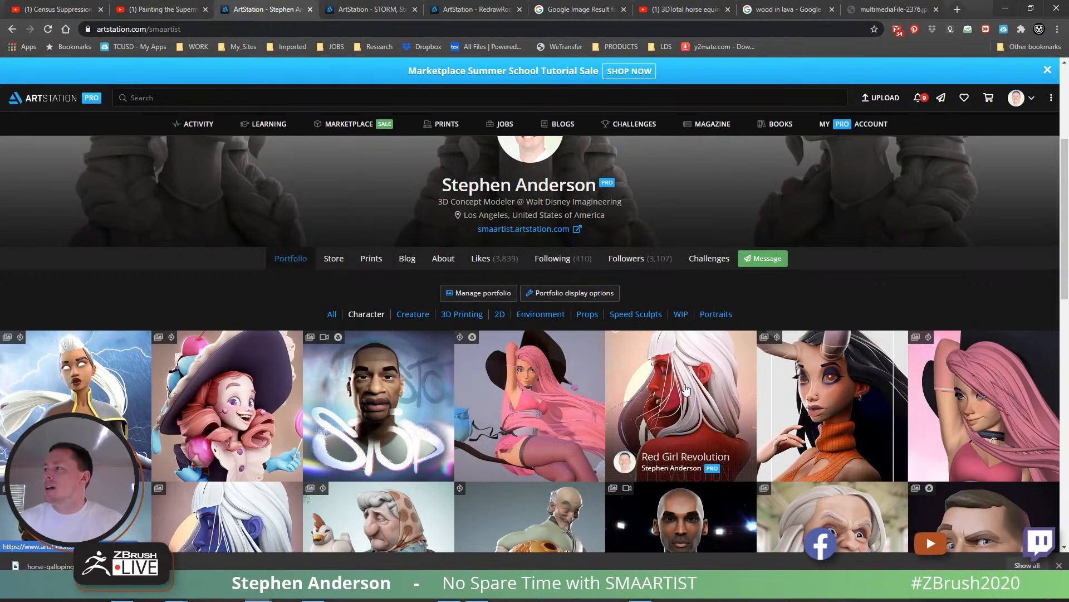
{"action": "middle_click", "coordinate": [828, 411]}
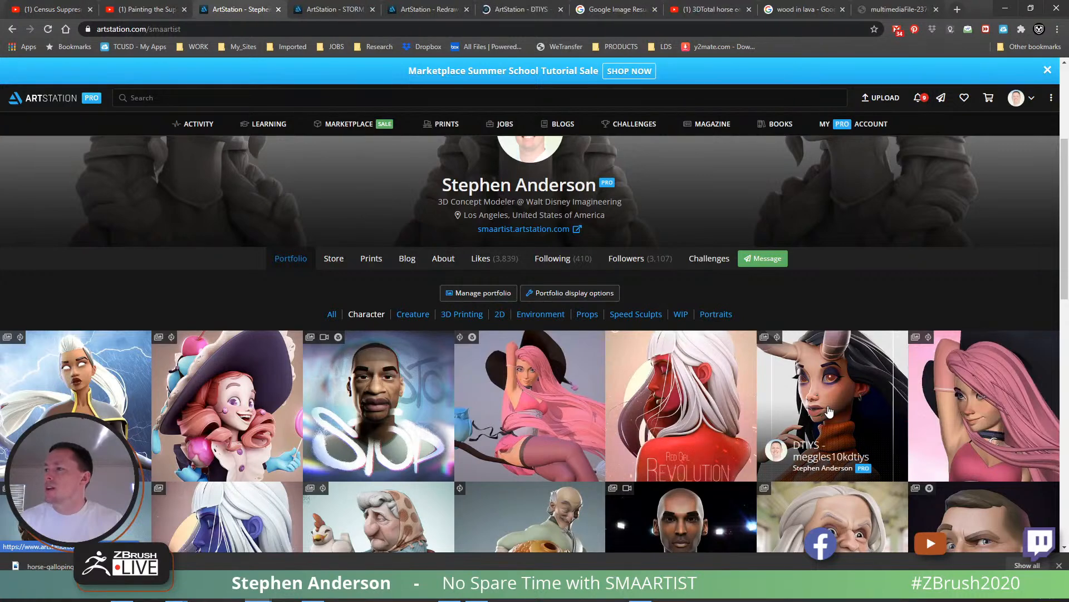
{"action": "middle_click", "coordinate": [692, 398]}
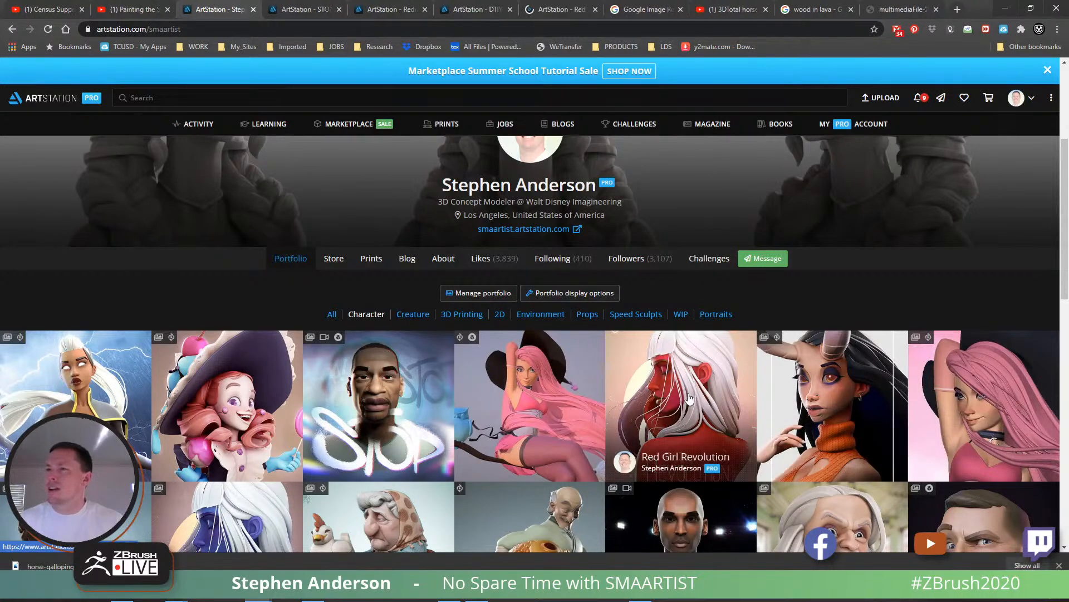
{"action": "scroll", "coordinate": [692, 399], "scroll_direction": "down", "scroll_amount": 2}
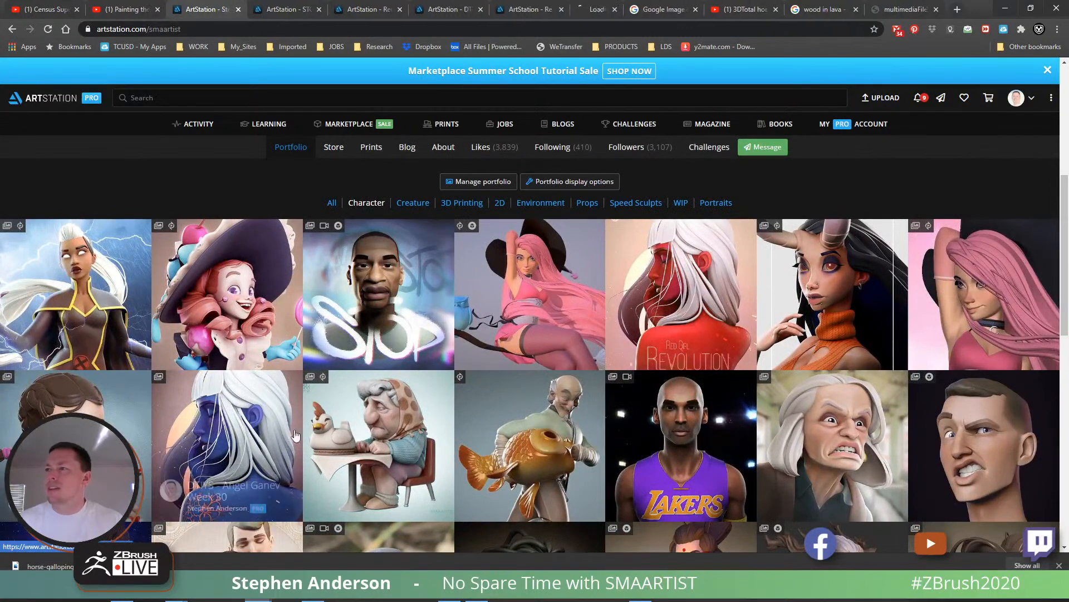
{"action": "middle_click", "coordinate": [240, 426]}
{"action": "middle_click", "coordinate": [384, 422]}
{"action": "middle_click", "coordinate": [530, 417]}
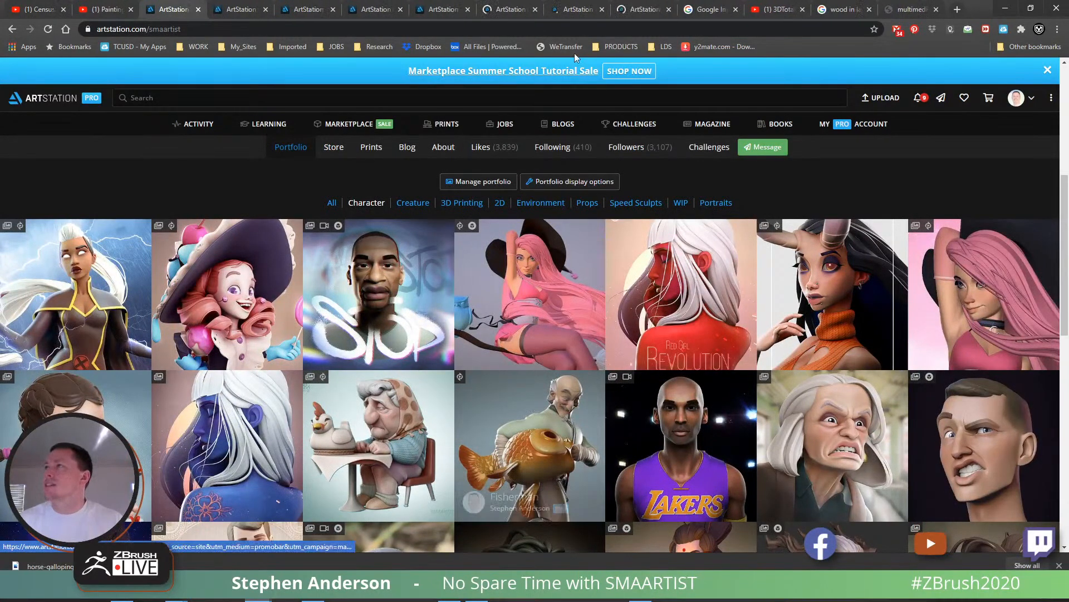
- View the Ladybug Girl artwork and examine the images on the DTIYS - Chicken Granny page
{"action": "left_click", "coordinate": [504, 14]}
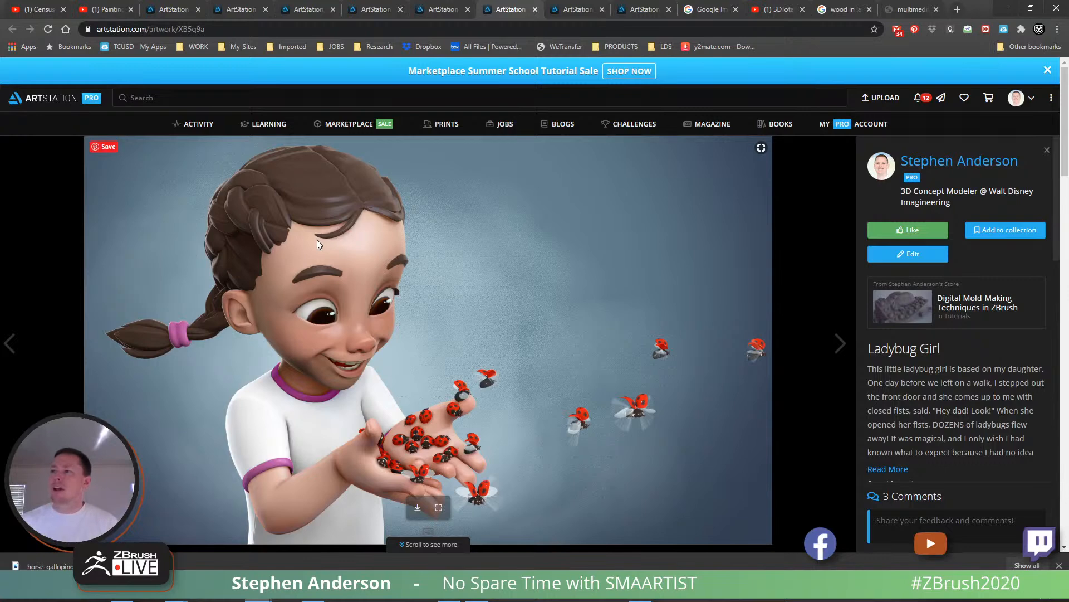
{"action": "left_click", "coordinate": [574, 9]}
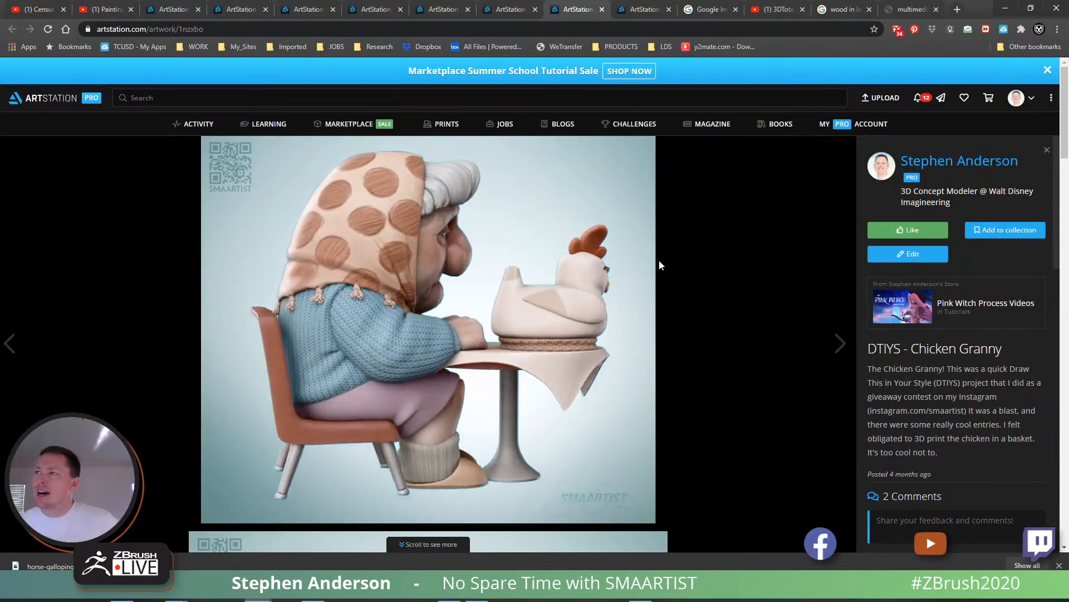
{"action": "scroll", "coordinate": [707, 260], "scroll_direction": "down", "scroll_amount": 5}
{"action": "scroll", "coordinate": [716, 263], "scroll_direction": "down", "scroll_amount": 3}
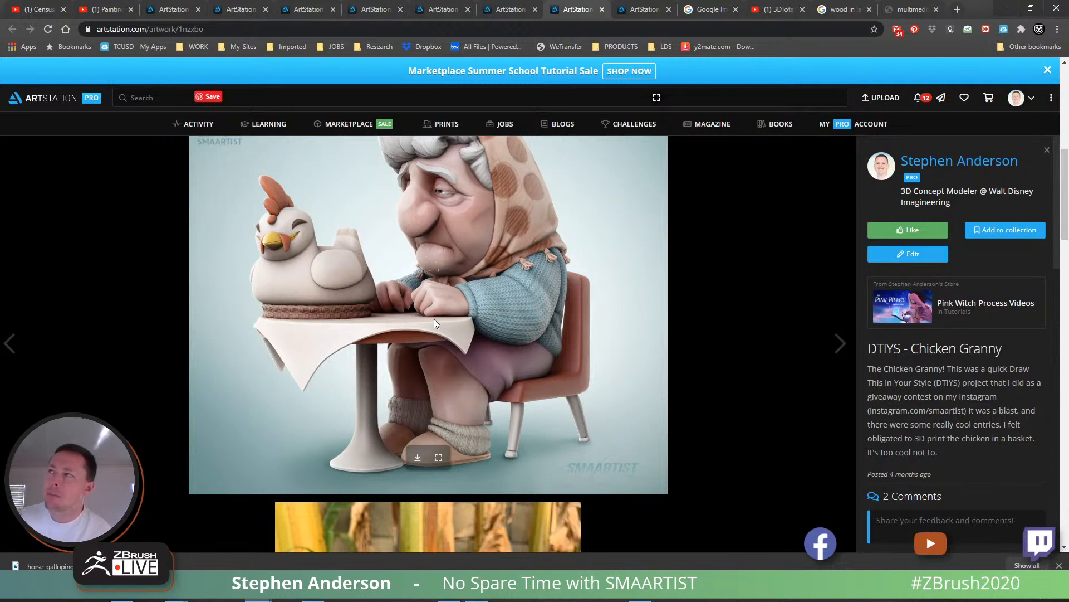
{"action": "scroll", "coordinate": [461, 292], "scroll_direction": "up", "scroll_amount": 1}
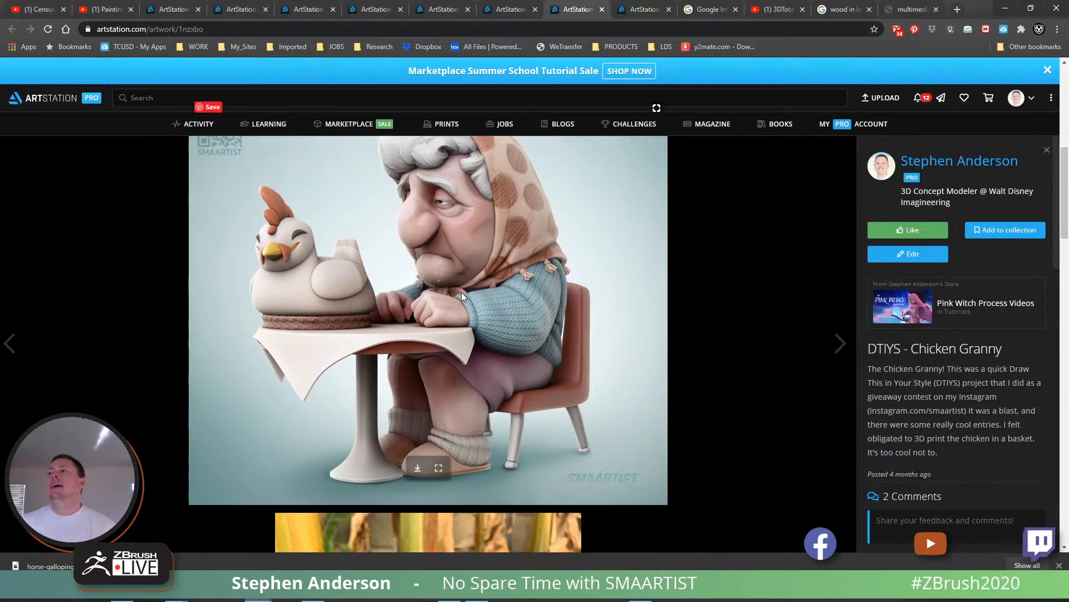
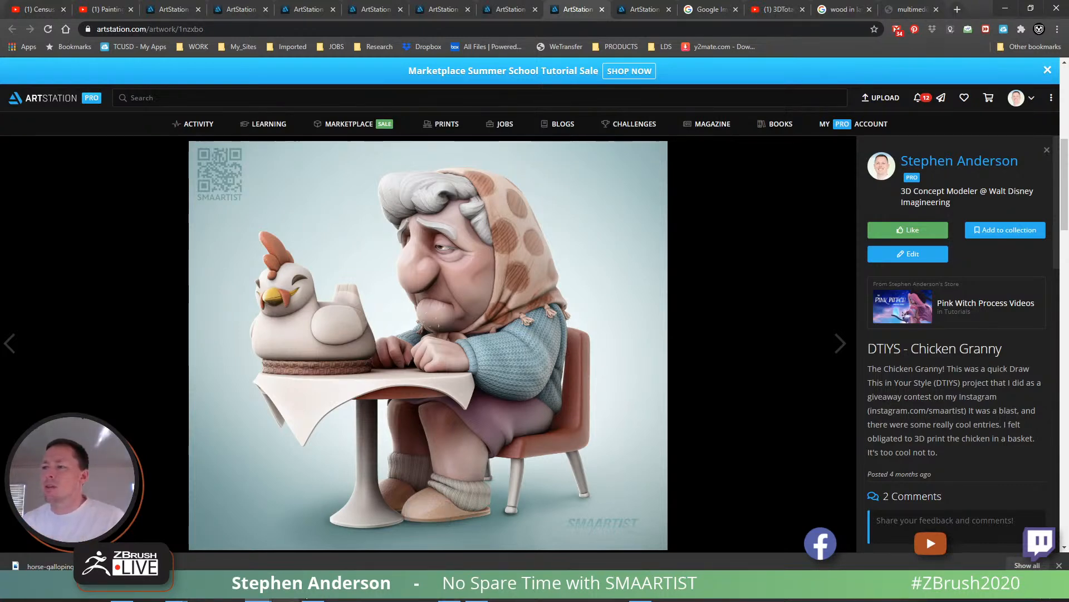
- Switch to ZBrush and examine the BPR render passes, opening the Shaded pass export and cancelling it
{"action": "key", "text": "alt+Tab"}
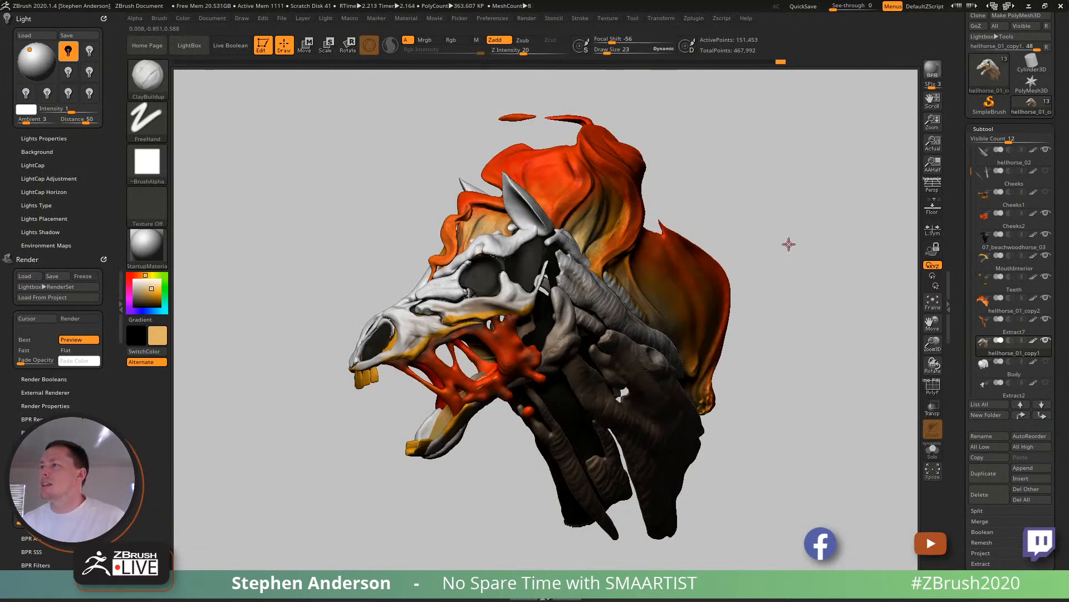
{"action": "left_click_drag", "start_coordinate": [821, 270], "coordinate": [767, 258]}
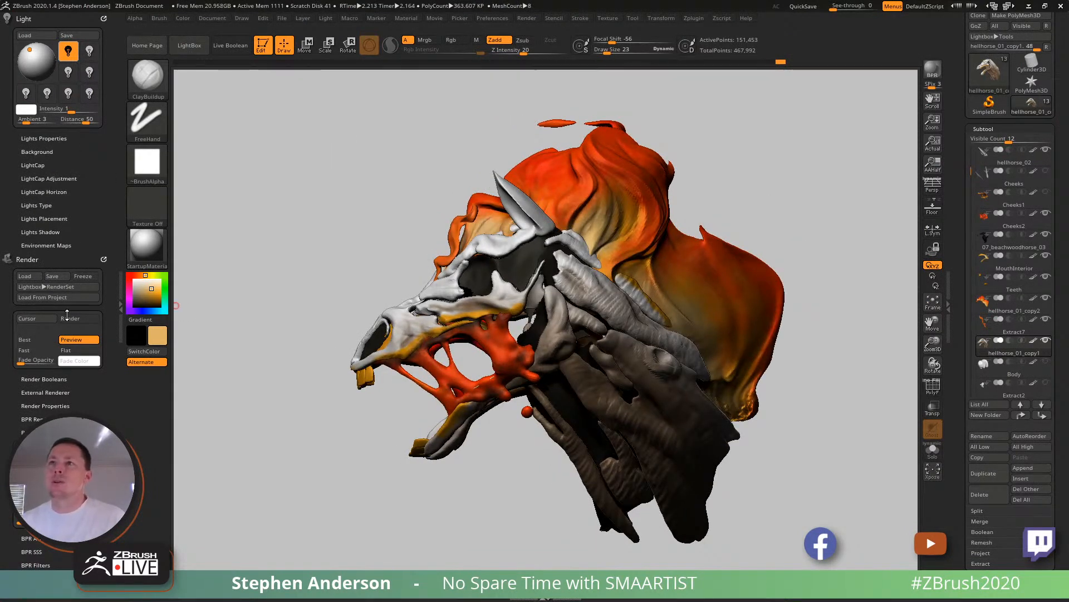
{"action": "left_click", "coordinate": [61, 418]}
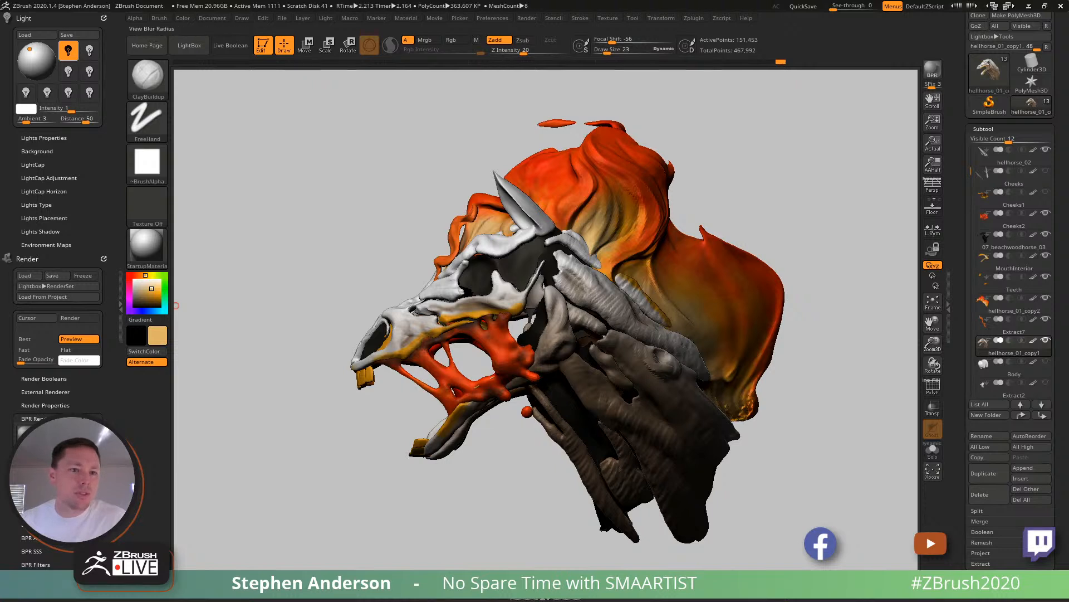
{"action": "scroll", "coordinate": [87, 388], "scroll_direction": "down", "scroll_amount": 5}
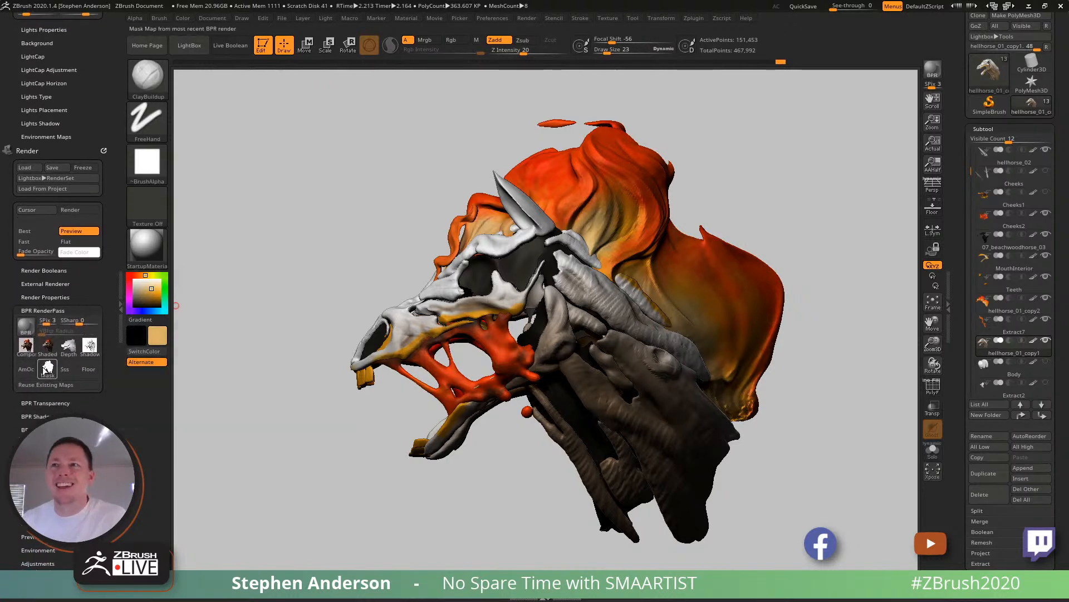
{"action": "left_click", "coordinate": [54, 351]}
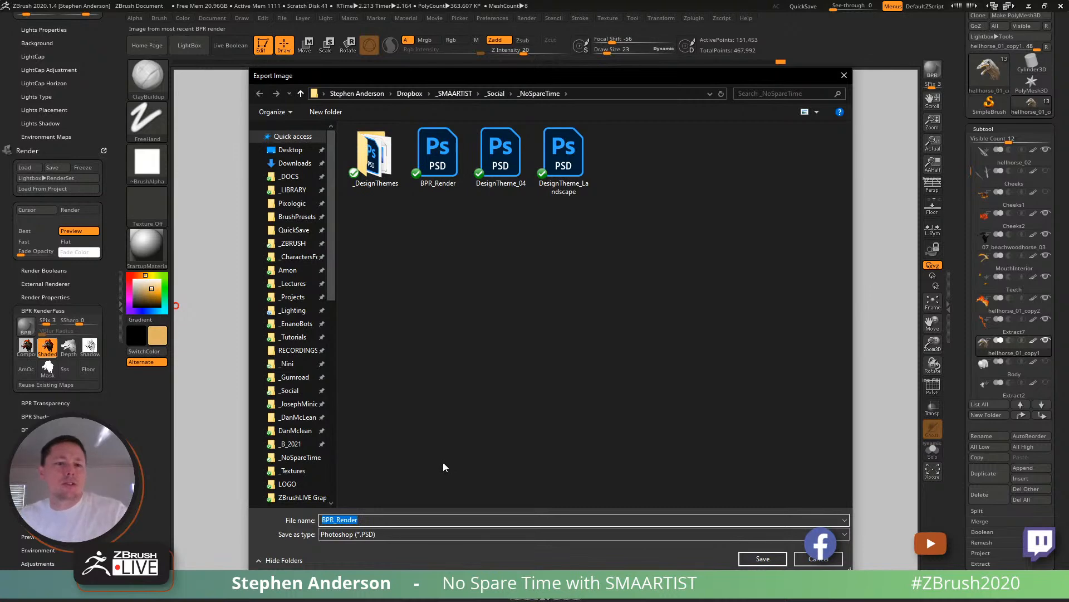
{"action": "left_click", "coordinate": [824, 560]}
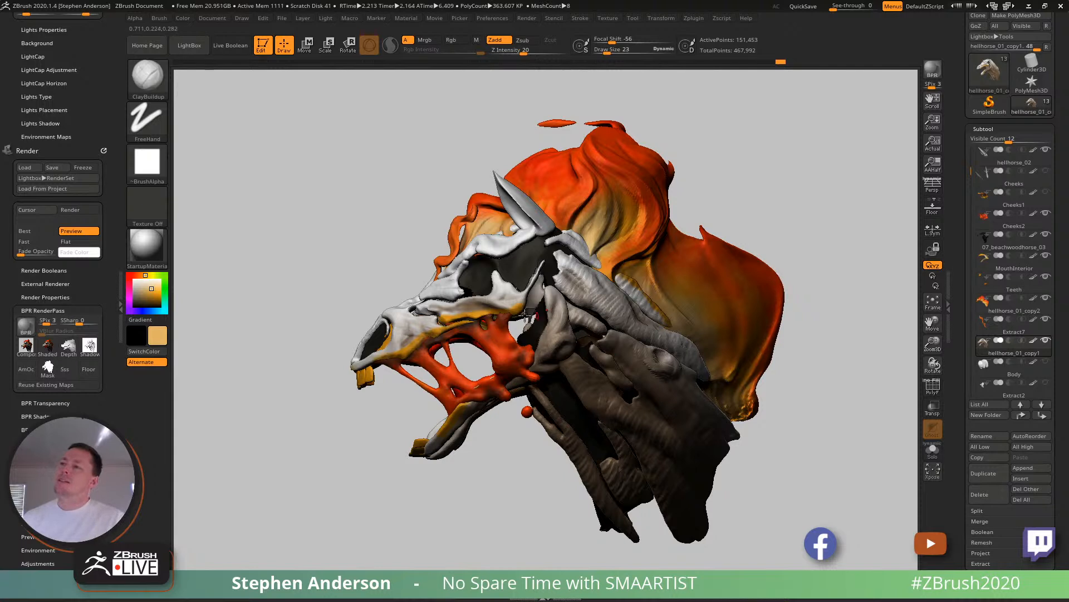
{"action": "mouse_move", "coordinate": [46, 373]}
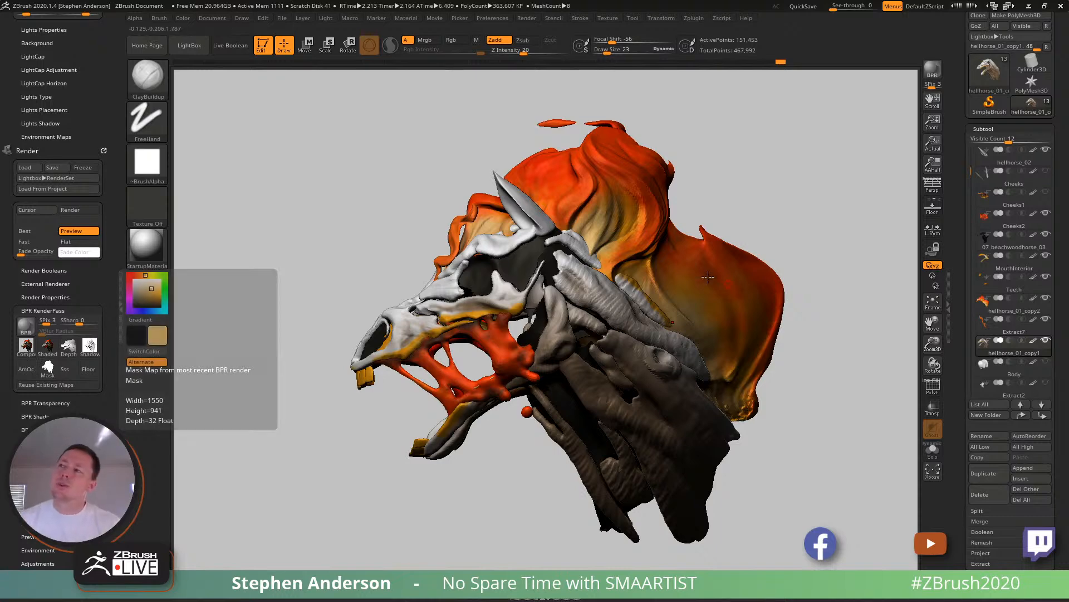
- Move the main light's direction closer to the top of the preview sphere and adjust its intensity and distance
{"action": "left_click_drag", "start_coordinate": [487, 246], "coordinate": [534, 271]}
{"action": "mouse_move", "coordinate": [535, 273]}
{"action": "right_mouse_down", "text": "alt"}
{"action": "mouse_move", "coordinate": [574, 297]}
{"action": "mouse_move", "coordinate": [519, 336]}
{"action": "mouse_move", "coordinate": [548, 355]}
{"action": "mouse_move", "coordinate": [429, 330]}
{"action": "mouse_move", "coordinate": [357, 274]}
{"action": "right_mouse_up", "text": "alt"}
{"action": "key", "text": "shift+f"}
{"action": "key", "text": "shift+f"}
{"action": "mouse_move", "coordinate": [546, 310]}
{"action": "right_mouse_down"}
{"action": "mouse_move", "coordinate": [515, 328]}
{"action": "mouse_move", "coordinate": [550, 302]}
{"action": "right_mouse_up"}
{"action": "left_click", "coordinate": [326, 17]}
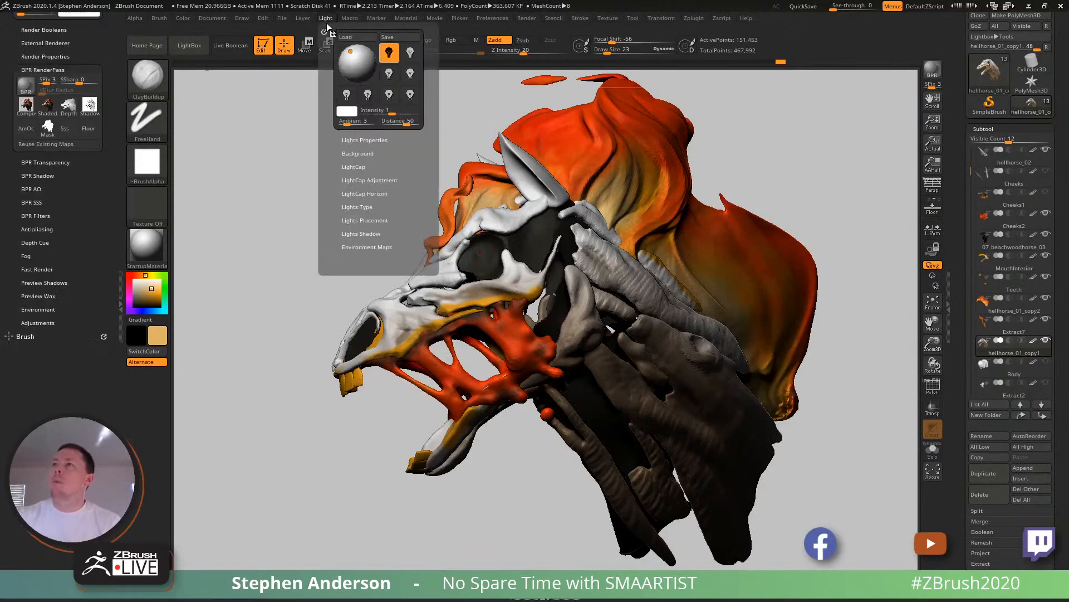
{"action": "left_click", "coordinate": [357, 54]}
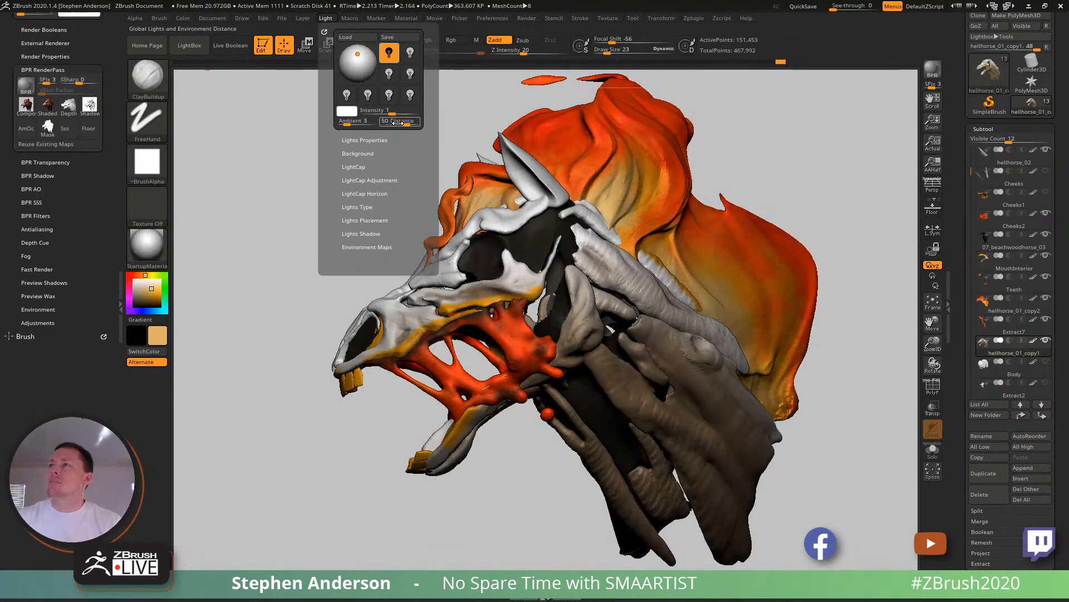
{"action": "left_click_drag", "start_coordinate": [408, 125], "coordinate": [391, 112]}
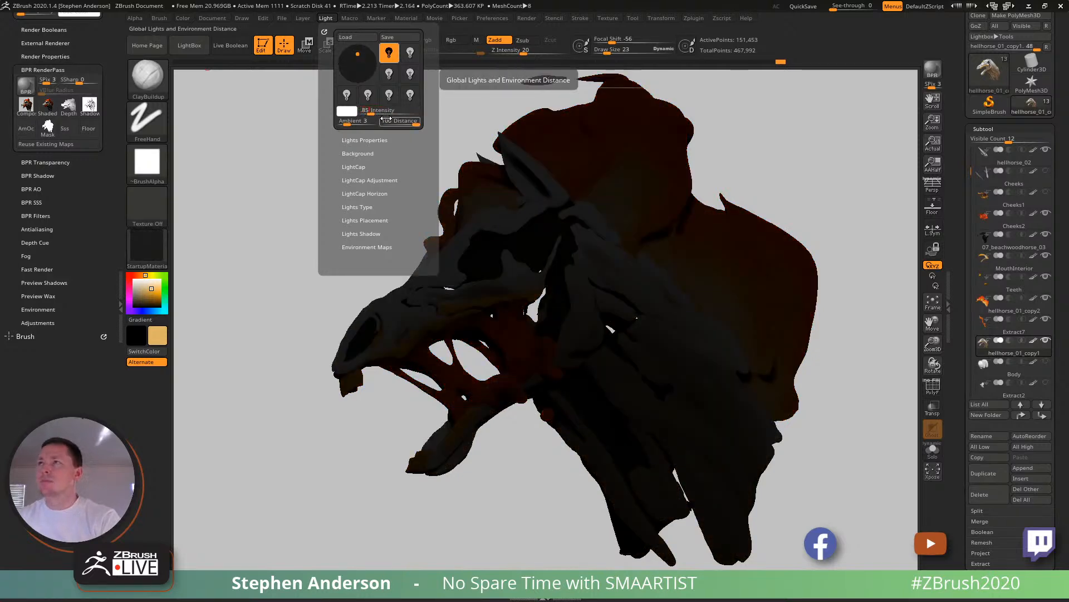
- Build up a ridge on the neck muscle below the round knob with ClayBuildup at draw size 73
{"action": "left_click_drag", "start_coordinate": [854, 191], "coordinate": [812, 174]}
{"action": "right_click_drag", "start_coordinate": [611, 398], "coordinate": [584, 321], "text": "alt"}
{"action": "right_click_drag", "start_coordinate": [584, 322], "coordinate": [616, 305], "text": "ctrl"}
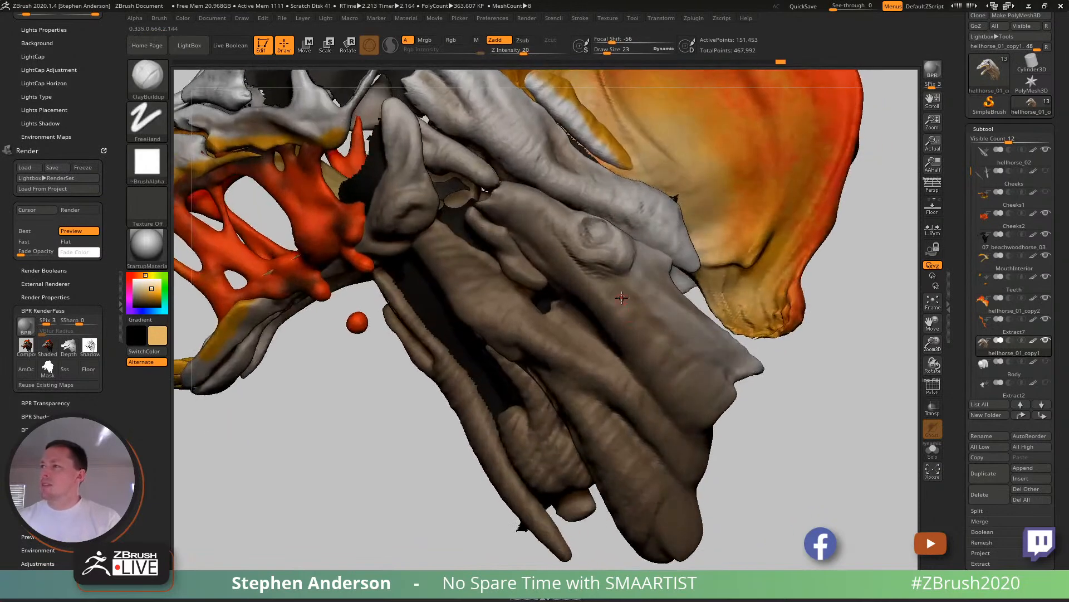
{"action": "key", "text": "b"}
{"action": "key", "text": "c"}
{"action": "key", "text": "b"}
{"action": "key", "text": "s"}
{"action": "left_click_drag", "start_coordinate": [635, 275], "coordinate": [644, 275]}
{"action": "right_click_drag", "start_coordinate": [659, 274], "coordinate": [639, 266]}
{"action": "mouse_move", "coordinate": [643, 261]}
{"action": "left_mouse_down"}
{"action": "mouse_move", "coordinate": [641, 302]}
{"action": "mouse_move", "coordinate": [647, 317]}
{"action": "mouse_move", "coordinate": [650, 278]}
{"action": "mouse_move", "coordinate": [675, 341]}
{"action": "left_mouse_up"}
{"action": "mouse_move", "coordinate": [659, 301]}
{"action": "right_mouse_down"}
{"action": "mouse_move", "coordinate": [649, 292]}
{"action": "mouse_move", "coordinate": [666, 301]}
{"action": "right_mouse_up"}
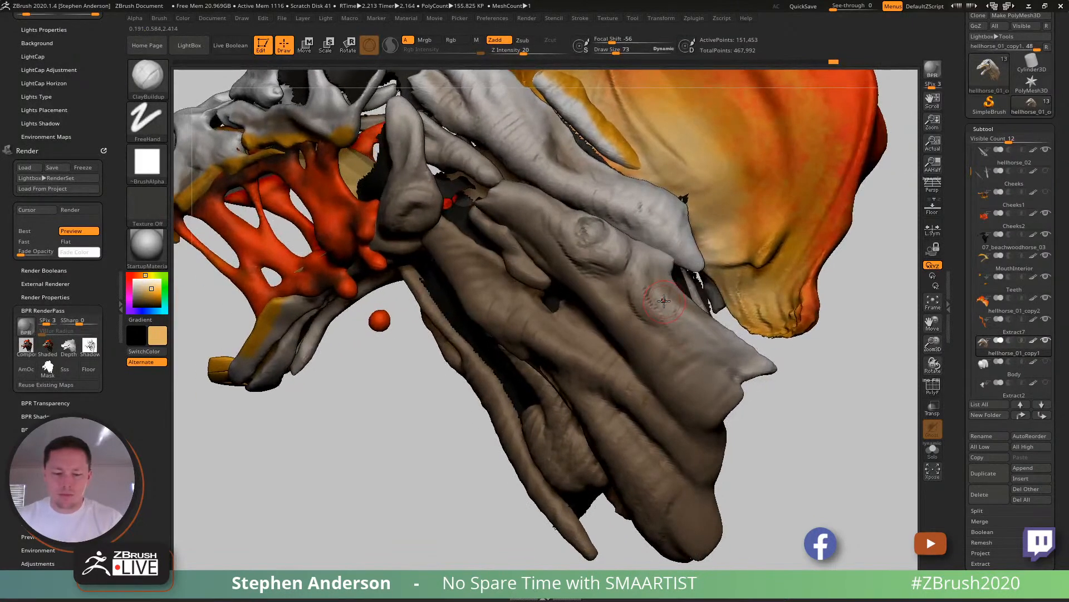
- Carve creases around and below the neck's round knob with DamStandard at draw size 39
{"action": "key", "text": "b"}
{"action": "key", "text": "d"}
{"action": "key", "text": "s"}
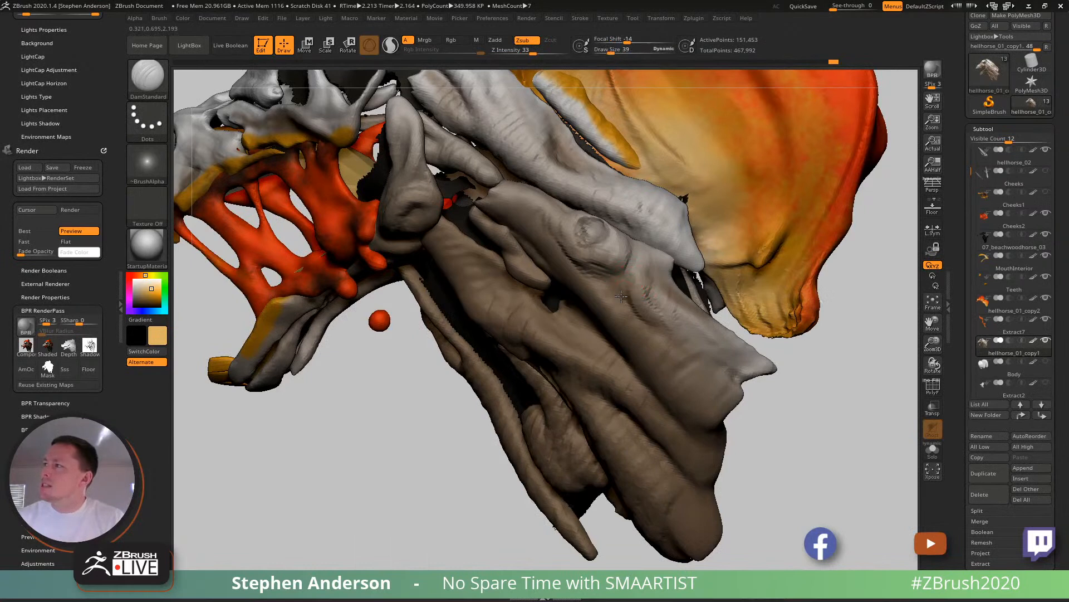
{"action": "left_click_drag", "start_coordinate": [647, 324], "coordinate": [621, 287]}
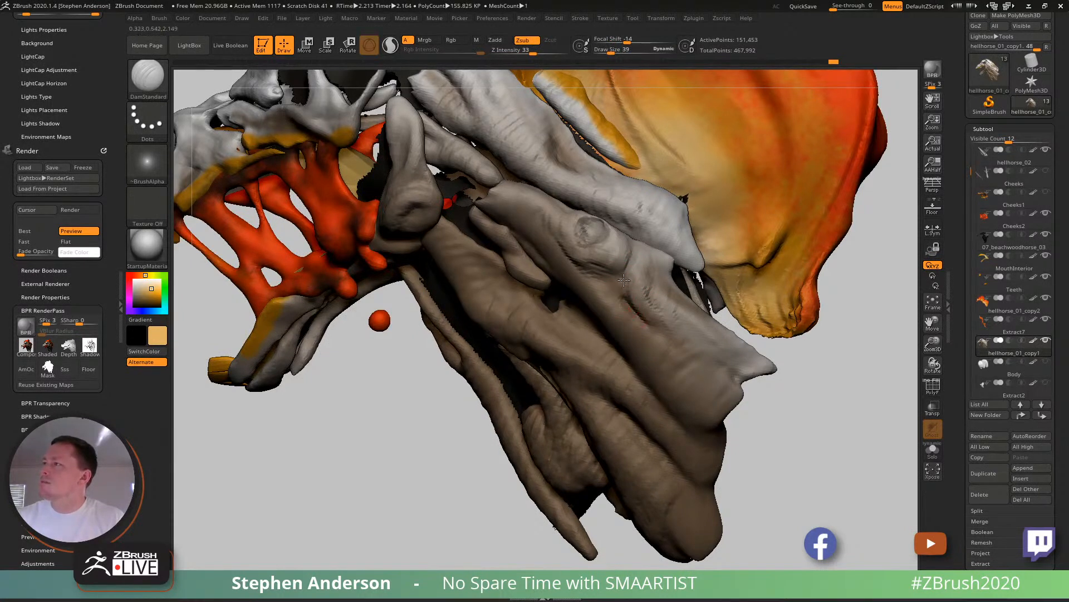
{"action": "left_click_drag", "start_coordinate": [628, 286], "coordinate": [626, 282]}
{"action": "mouse_move", "coordinate": [650, 328]}
{"action": "left_mouse_down"}
{"action": "mouse_move", "coordinate": [653, 260]}
{"action": "mouse_move", "coordinate": [649, 302]}
{"action": "mouse_move", "coordinate": [654, 287]}
{"action": "mouse_move", "coordinate": [661, 313]}
{"action": "left_mouse_up"}
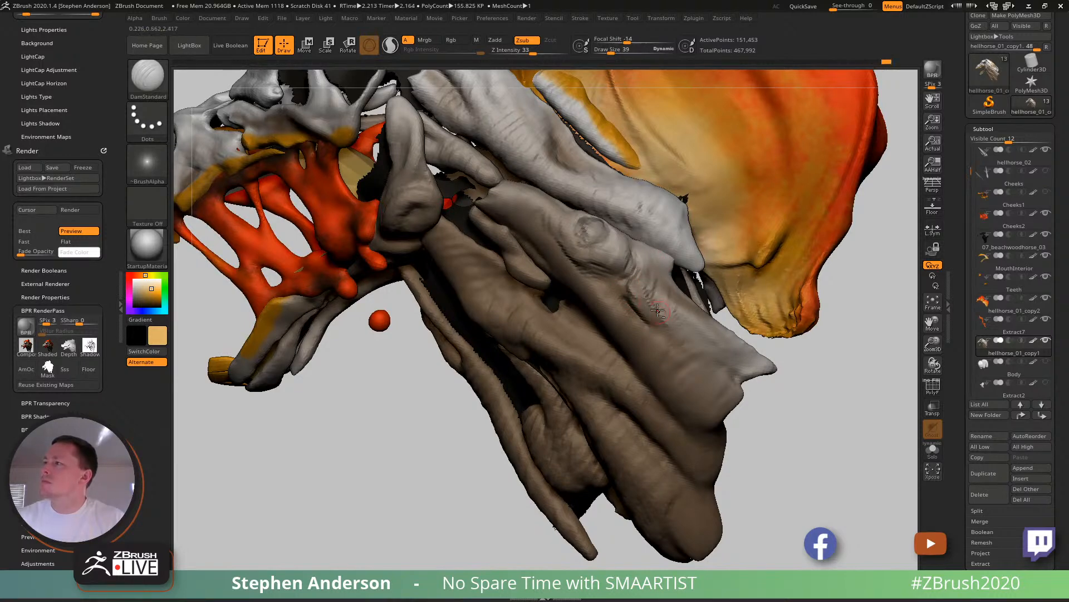
{"action": "right_click_drag", "start_coordinate": [645, 283], "coordinate": [634, 261]}
{"action": "left_click_drag", "start_coordinate": [632, 252], "coordinate": [618, 298]}
{"action": "mouse_move", "coordinate": [603, 290]}
{"action": "right_mouse_down"}
{"action": "mouse_move", "coordinate": [623, 274]}
{"action": "mouse_move", "coordinate": [630, 307]}
{"action": "right_mouse_up"}
{"action": "key", "text": "b"}
{"action": "key", "text": "d"}
{"action": "key", "text": "s"}
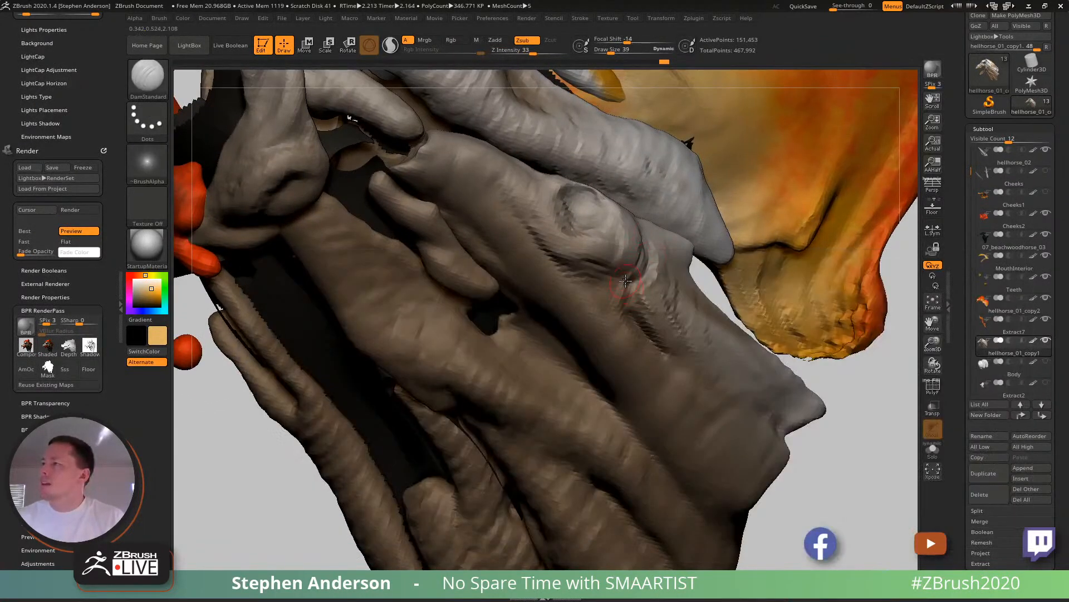
- Add raised folds beside the carved neck creases with ClayBuildup at draw size 39
{"action": "key", "text": "b"}
{"action": "key", "text": "c"}
{"action": "key", "text": "b"}
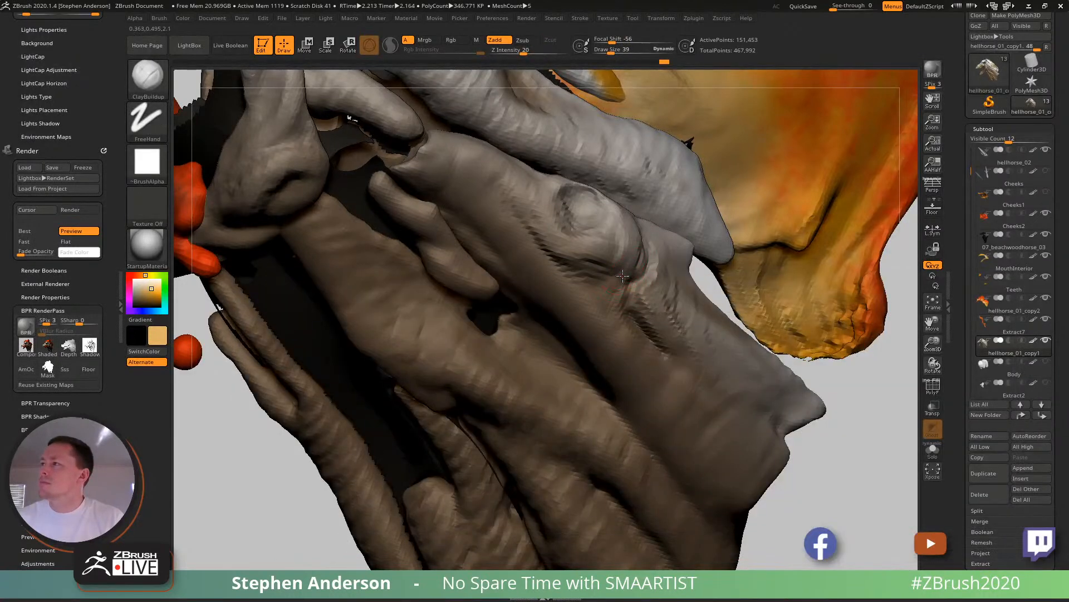
{"action": "left_click_drag", "start_coordinate": [617, 305], "coordinate": [647, 344]}
{"action": "left_click_drag", "start_coordinate": [607, 305], "coordinate": [623, 329]}
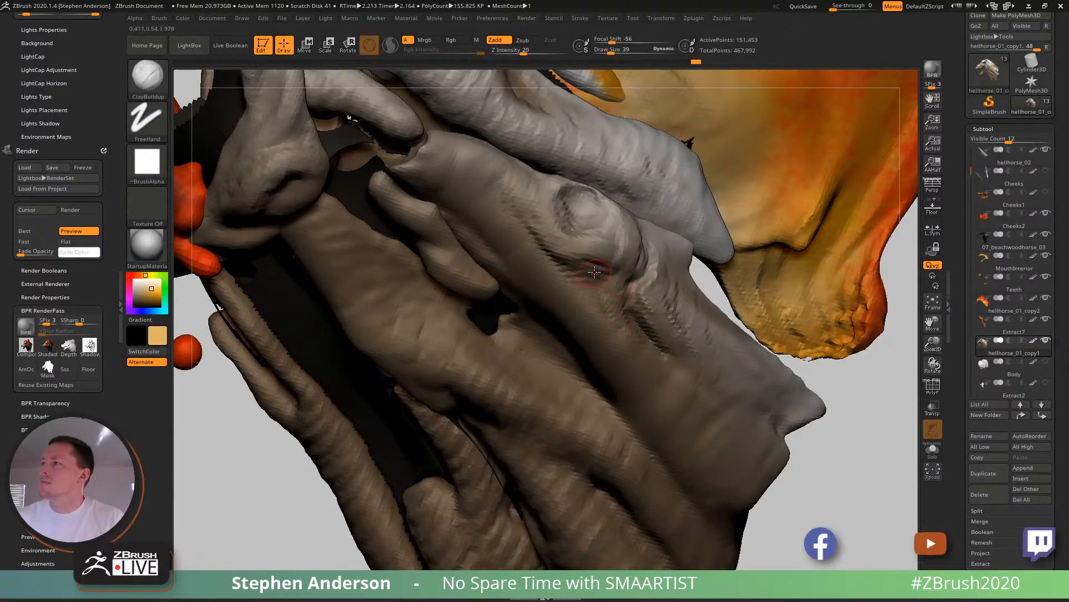
{"action": "left_click_drag", "start_coordinate": [593, 276], "coordinate": [625, 334]}
{"action": "mouse_move", "coordinate": [625, 334]}
{"action": "right_mouse_down"}
{"action": "mouse_move", "coordinate": [563, 326]}
{"action": "mouse_move", "coordinate": [568, 268]}
{"action": "mouse_move", "coordinate": [661, 306]}
{"action": "mouse_move", "coordinate": [677, 298]}
{"action": "mouse_move", "coordinate": [668, 329]}
{"action": "mouse_move", "coordinate": [579, 346]}
{"action": "mouse_move", "coordinate": [652, 312]}
{"action": "right_mouse_up"}
- Thicken the muscle folds under the neck knob with ClayBuildup, starting at draw size 58 and refining with a smaller brush
{"action": "key", "text": "s"}
{"action": "mouse_move", "coordinate": [651, 312]}
{"action": "left_mouse_down"}
{"action": "mouse_move", "coordinate": [665, 348]}
{"action": "mouse_move", "coordinate": [646, 355]}
{"action": "left_mouse_up"}
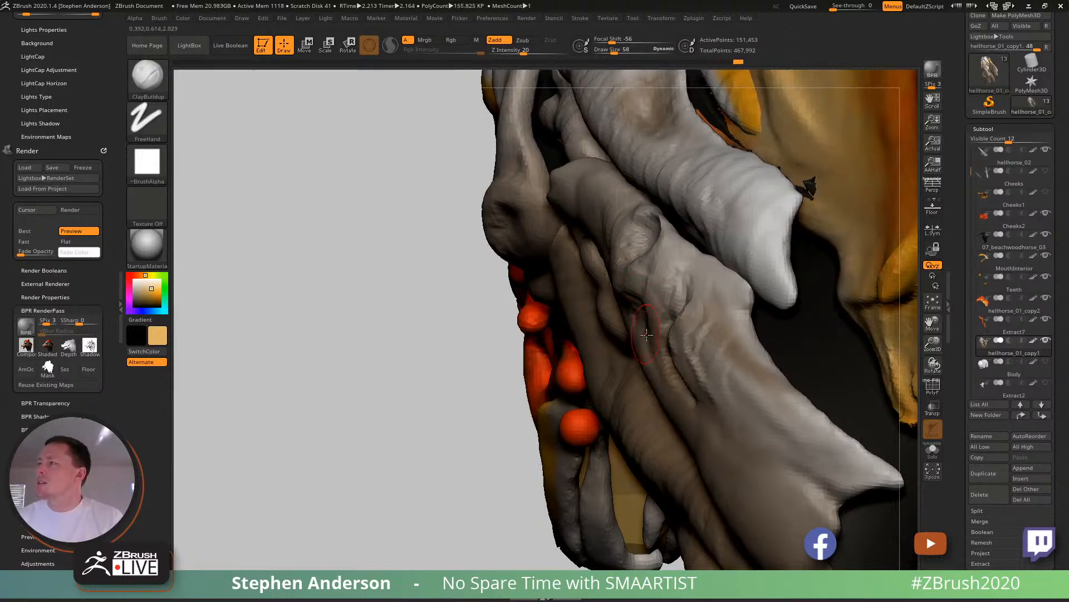
{"action": "left_click_drag", "start_coordinate": [660, 261], "coordinate": [658, 290]}
{"action": "mouse_move", "coordinate": [657, 293]}
{"action": "right_mouse_down"}
{"action": "mouse_move", "coordinate": [694, 302]}
{"action": "mouse_move", "coordinate": [683, 285]}
{"action": "right_mouse_up"}
{"action": "key", "text": "s"}
{"action": "left_click_drag", "start_coordinate": [682, 286], "coordinate": [666, 312]}
{"action": "mouse_move", "coordinate": [695, 309]}
{"action": "right_mouse_down", "text": "ctrl"}
{"action": "mouse_move", "coordinate": [687, 338]}
{"action": "mouse_move", "coordinate": [617, 304]}
{"action": "mouse_move", "coordinate": [648, 327]}
{"action": "right_mouse_up", "text": "ctrl"}
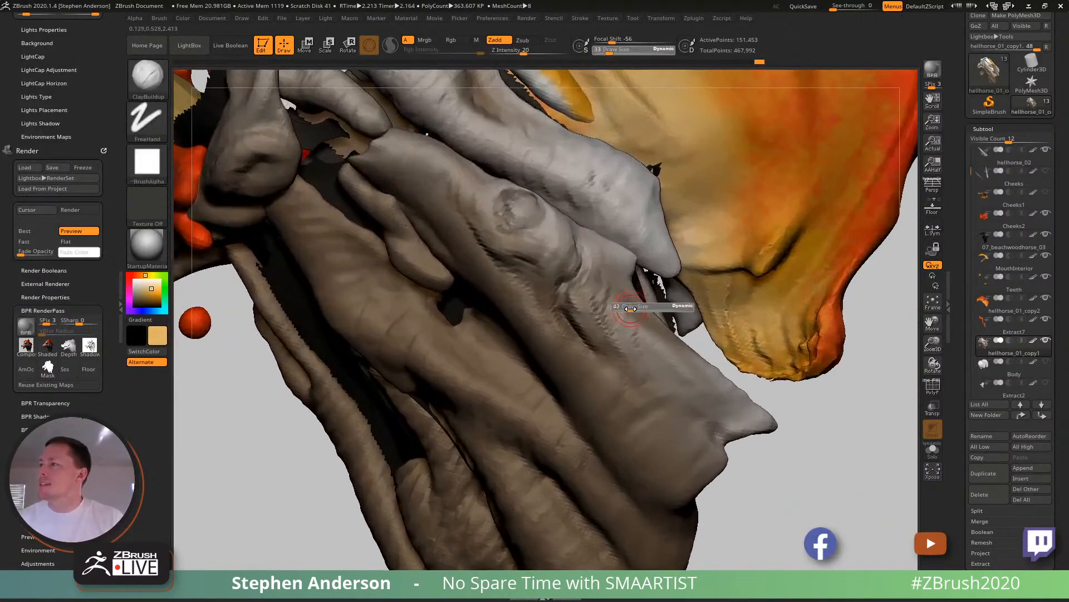
- Extend the folds from the knob down along the neck muscle with ClayBuildup at draw size 45
{"action": "key", "text": "f"}
{"action": "right_click_drag", "start_coordinate": [639, 330], "coordinate": [587, 293]}
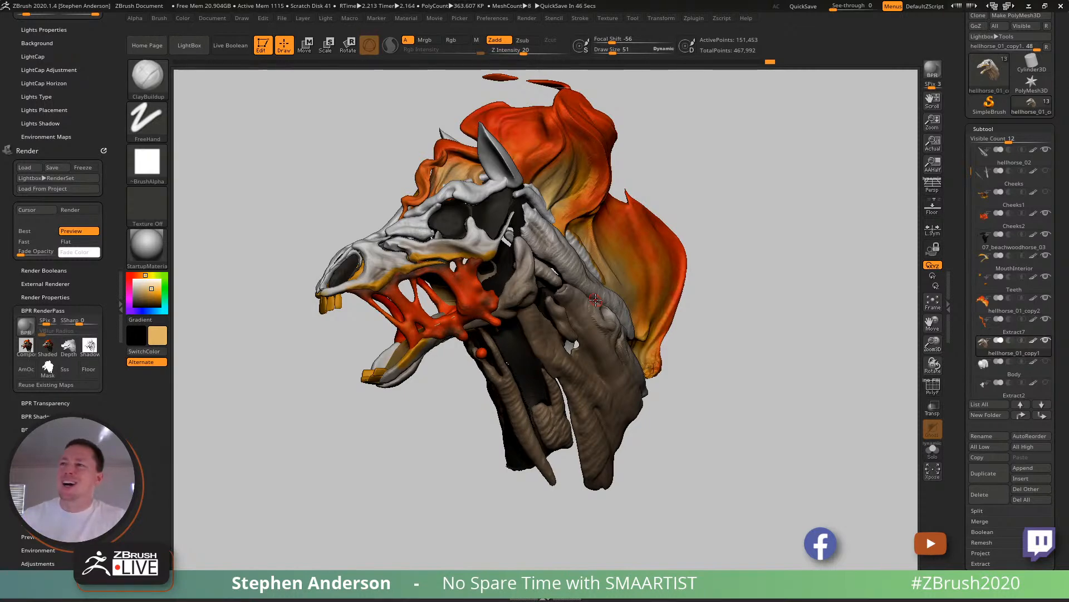
{"action": "mouse_move", "coordinate": [624, 287]}
{"action": "right_mouse_down"}
{"action": "mouse_move", "coordinate": [592, 310]}
{"action": "mouse_move", "coordinate": [602, 390]}
{"action": "right_mouse_up"}
{"action": "right_click_drag", "start_coordinate": [548, 312], "coordinate": [525, 299]}
{"action": "key", "text": "s"}
{"action": "left_click_drag", "start_coordinate": [526, 299], "coordinate": [493, 275]}
{"action": "key", "text": "s"}
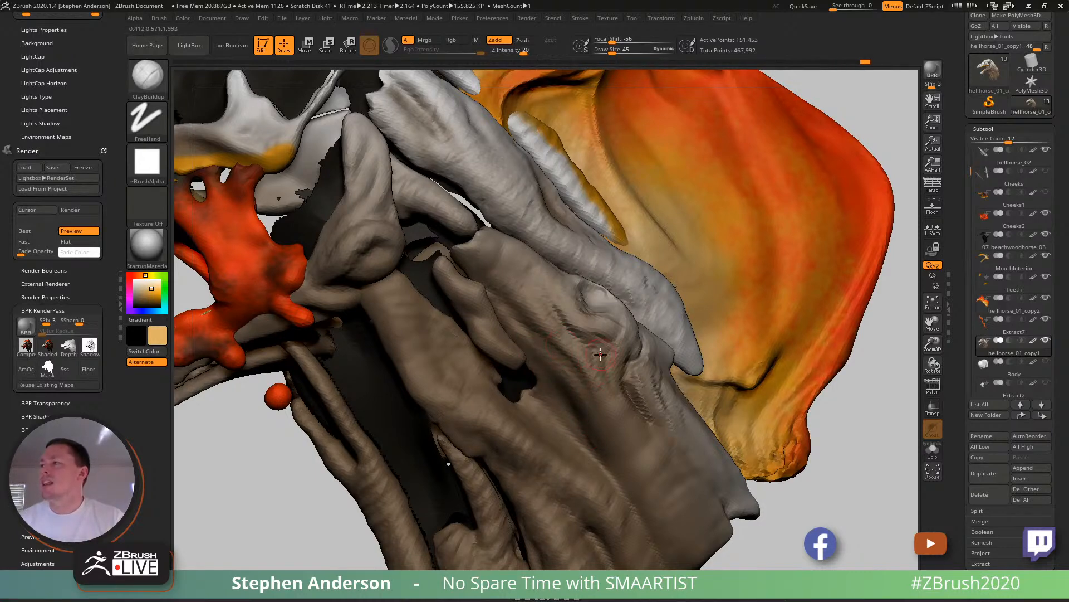
{"action": "right_click_drag", "start_coordinate": [640, 443], "coordinate": [551, 385], "text": "ctrl"}
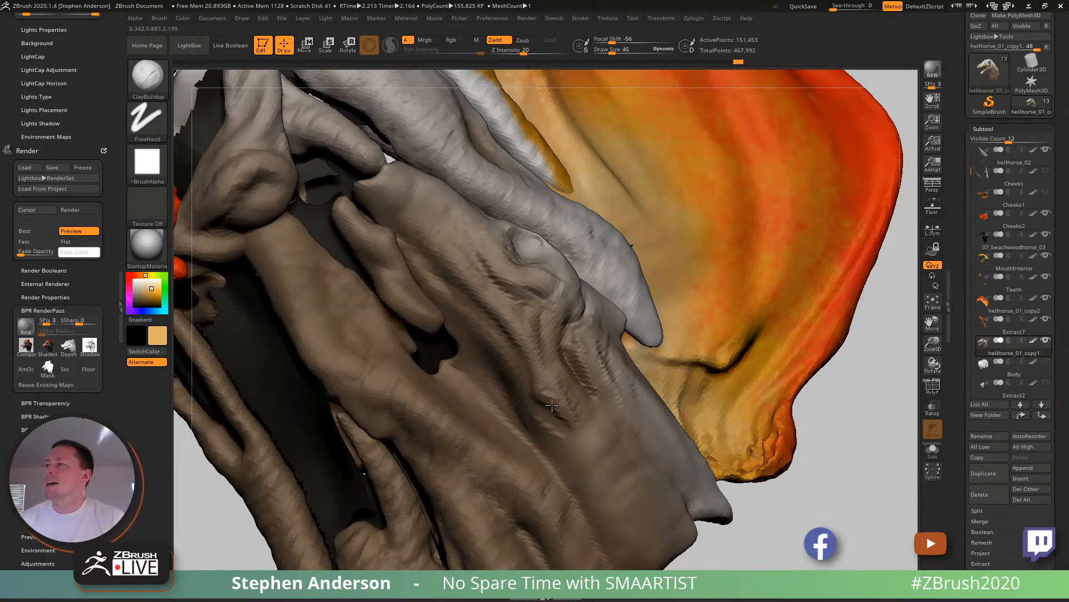
{"action": "mouse_move", "coordinate": [570, 408]}
{"action": "right_mouse_down", "text": "ctrl"}
{"action": "mouse_move", "coordinate": [591, 400]}
{"action": "mouse_move", "coordinate": [539, 398]}
{"action": "mouse_move", "coordinate": [571, 419]}
{"action": "right_mouse_up", "text": "ctrl"}
{"action": "right_click_drag", "start_coordinate": [570, 419], "coordinate": [550, 410], "text": "ctrl"}
- Fill out the neck surface between the knob folds and the adjacent gap with ClayBuildup at draw size 77
{"action": "key", "text": "s"}
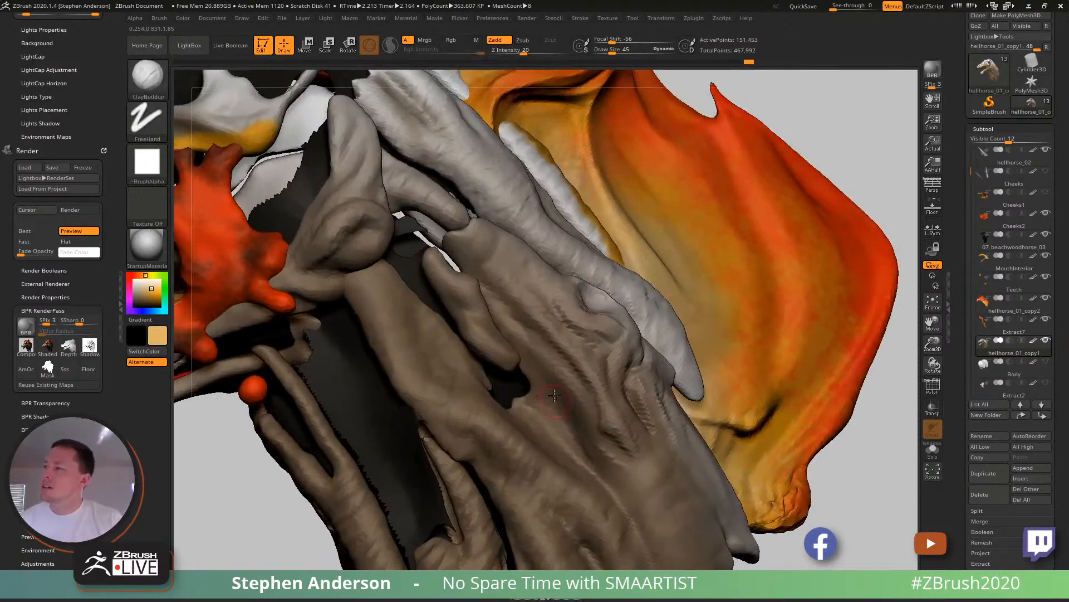
{"action": "left_click_drag", "start_coordinate": [556, 375], "coordinate": [566, 377]}
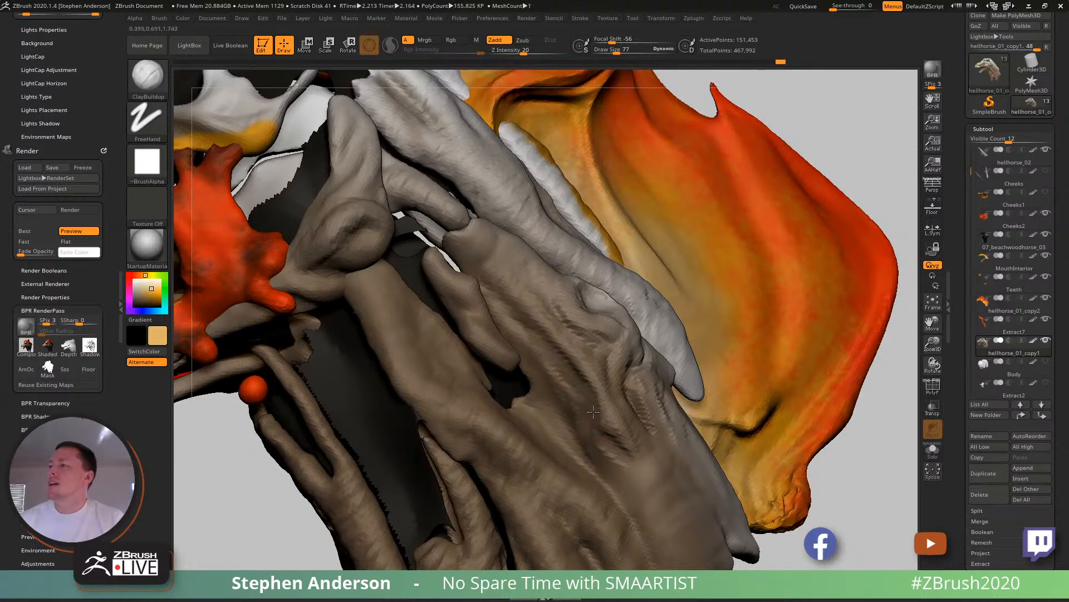
{"action": "right_click_drag", "start_coordinate": [591, 402], "coordinate": [568, 363]}
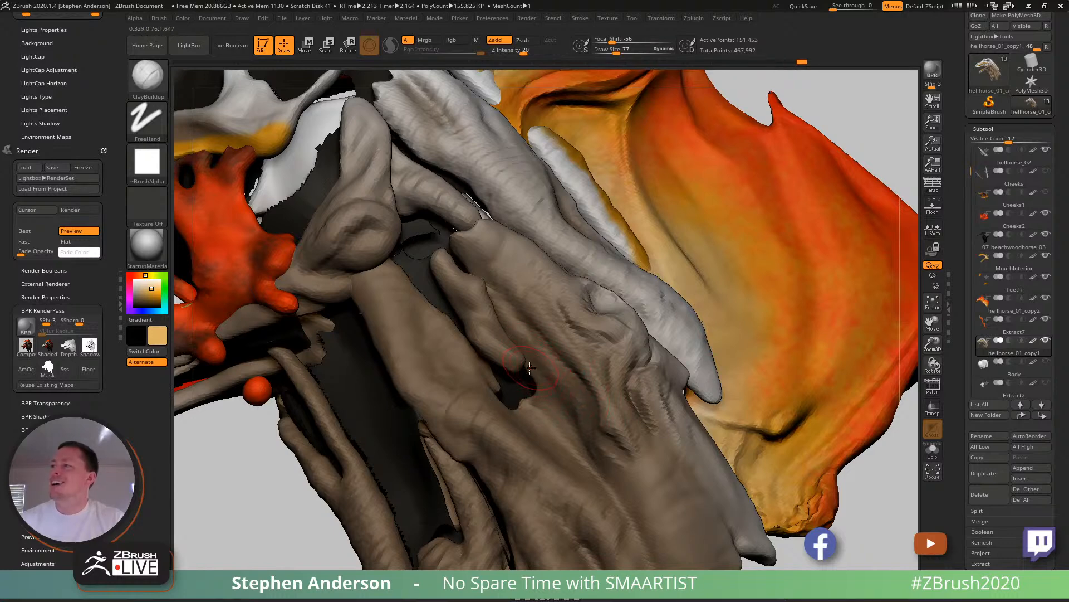
{"action": "right_click_drag", "start_coordinate": [581, 412], "coordinate": [574, 419]}
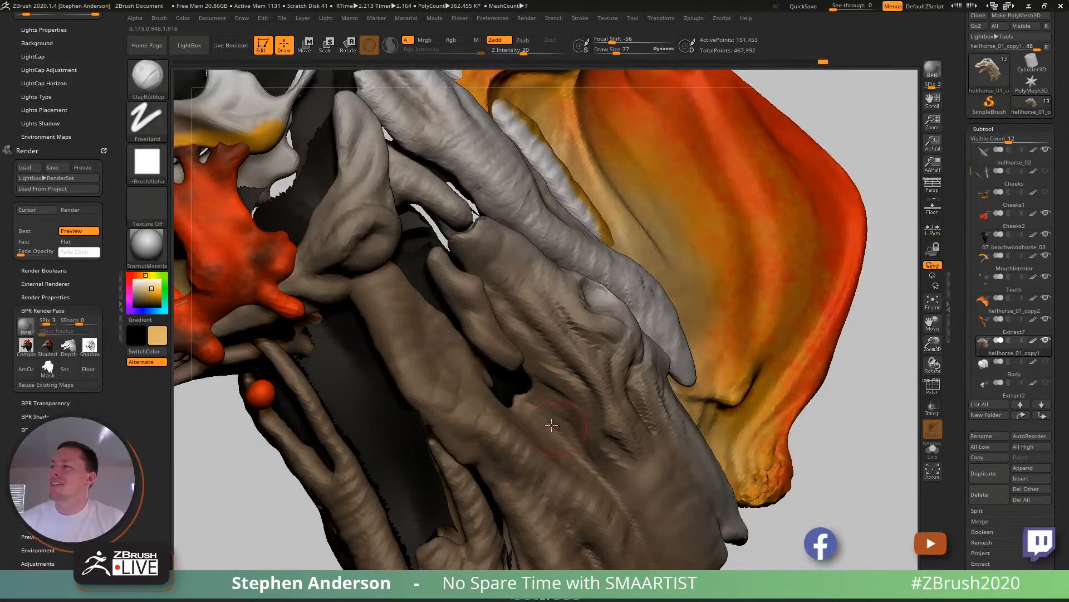
{"action": "left_click_drag", "start_coordinate": [577, 425], "coordinate": [560, 423]}
{"action": "mouse_move", "coordinate": [616, 446]}
{"action": "right_mouse_down", "text": "ctrl"}
{"action": "mouse_move", "coordinate": [613, 415]}
{"action": "mouse_move", "coordinate": [590, 419]}
{"action": "mouse_move", "coordinate": [604, 426]}
{"action": "mouse_move", "coordinate": [568, 384]}
{"action": "mouse_move", "coordinate": [563, 401]}
{"action": "mouse_move", "coordinate": [537, 359]}
{"action": "mouse_move", "coordinate": [476, 373]}
{"action": "right_mouse_up", "text": "ctrl"}
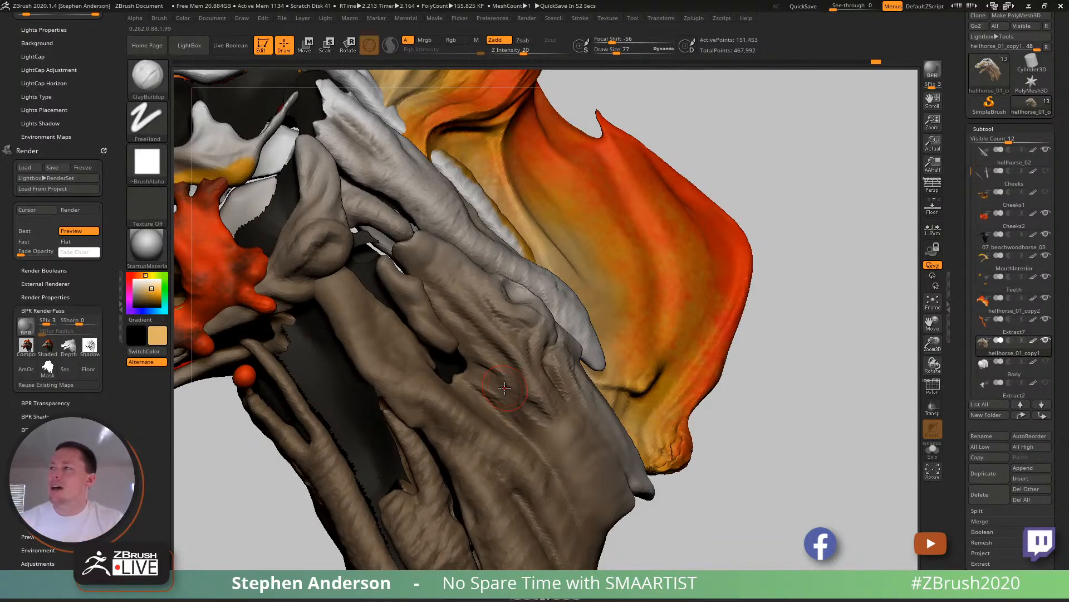
{"action": "left_click_drag", "start_coordinate": [830, 184], "coordinate": [799, 195]}
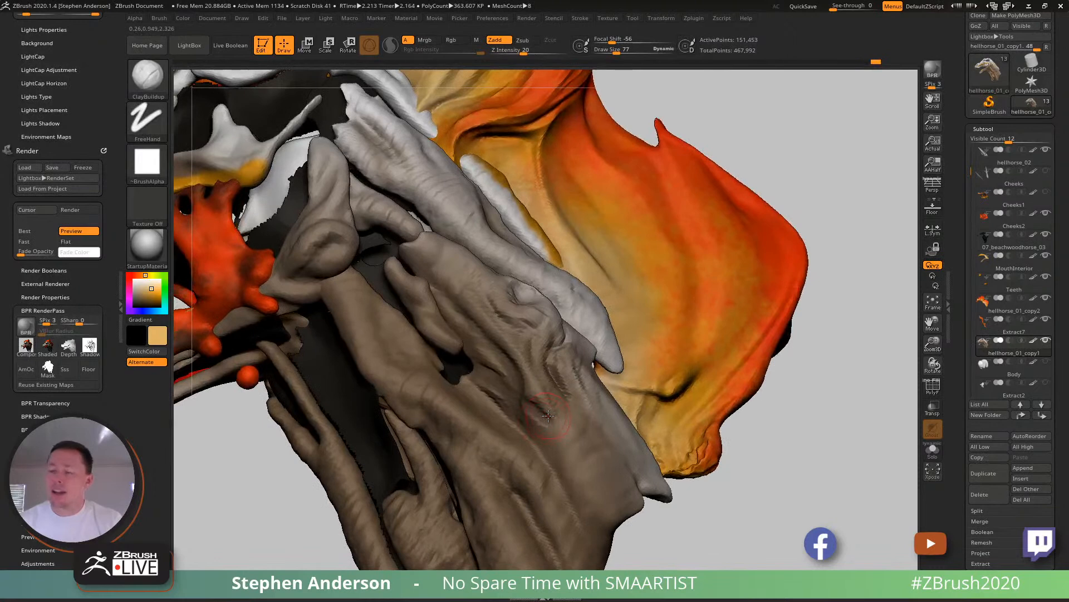
- Reshape the neck muscle forms below the knob with an enlarged Move Topological brush
{"action": "key", "text": "b"}
{"action": "key", "text": "m"}
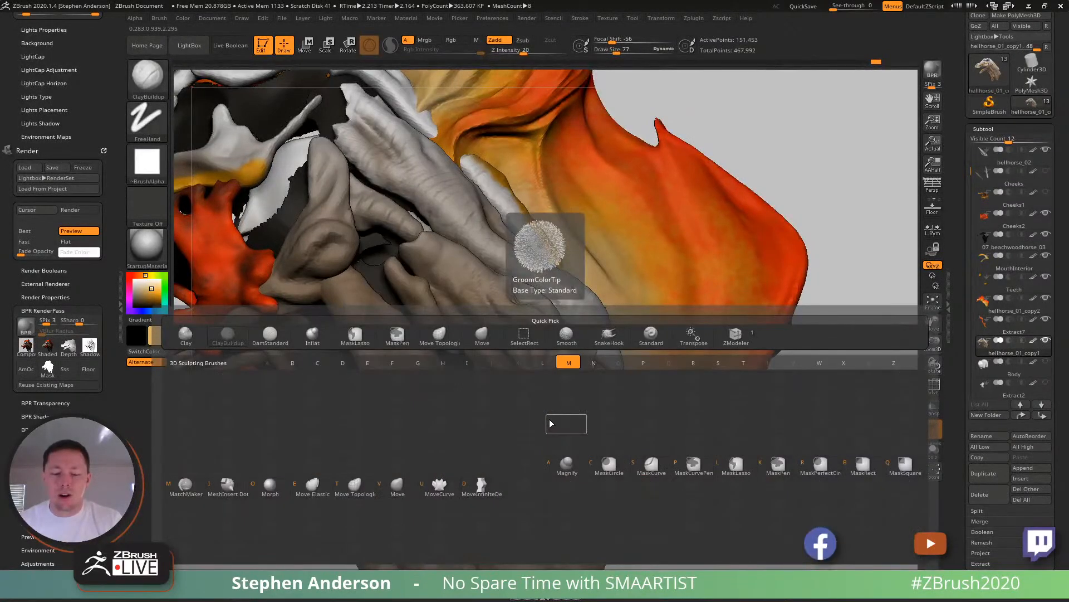
{"action": "key", "text": "t"}
{"action": "right_click_drag", "start_coordinate": [524, 391], "coordinate": [546, 390]}
{"action": "right_click", "coordinate": [545, 390]}
{"action": "key", "text": "s"}
{"action": "left_click_drag", "start_coordinate": [543, 404], "coordinate": [549, 403]}
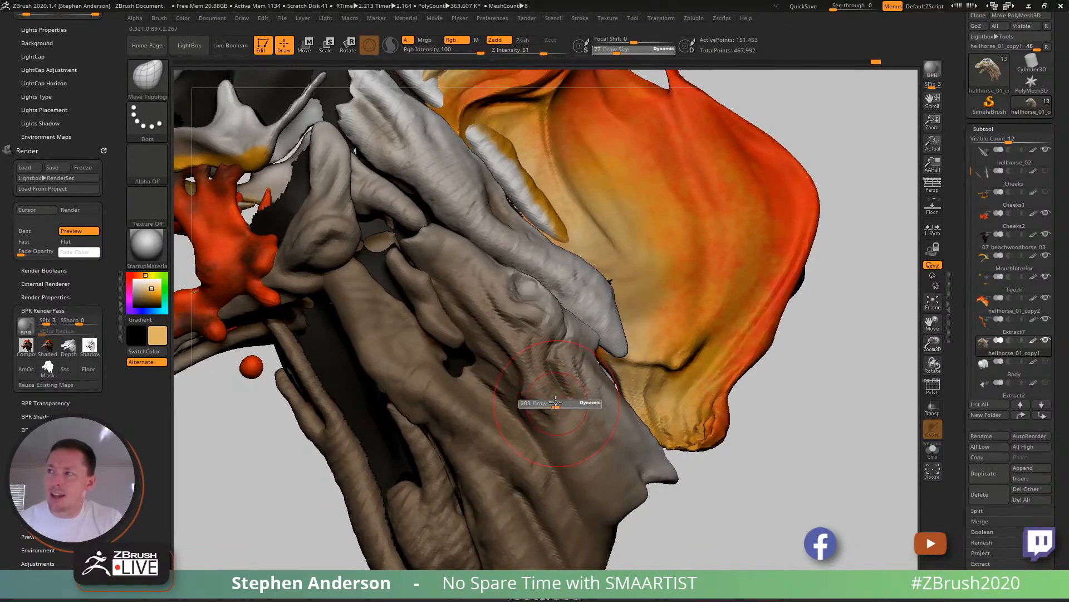
{"action": "mouse_move", "coordinate": [557, 419]}
{"action": "right_mouse_down"}
{"action": "mouse_move", "coordinate": [529, 395]}
{"action": "mouse_move", "coordinate": [547, 407]}
{"action": "mouse_move", "coordinate": [528, 322]}
{"action": "mouse_move", "coordinate": [495, 298]}
{"action": "mouse_move", "coordinate": [508, 294]}
{"action": "mouse_move", "coordinate": [517, 317]}
{"action": "mouse_move", "coordinate": [504, 317]}
{"action": "mouse_move", "coordinate": [539, 276]}
{"action": "mouse_move", "coordinate": [529, 318]}
{"action": "mouse_move", "coordinate": [542, 327]}
{"action": "mouse_move", "coordinate": [508, 404]}
{"action": "right_mouse_up"}
{"action": "key", "text": "s"}
{"action": "left_click_drag", "start_coordinate": [498, 367], "coordinate": [494, 367]}
{"action": "mouse_move", "coordinate": [499, 362]}
{"action": "right_mouse_down"}
{"action": "mouse_move", "coordinate": [428, 369]}
{"action": "mouse_move", "coordinate": [508, 389]}
{"action": "mouse_move", "coordinate": [384, 372]}
{"action": "mouse_move", "coordinate": [510, 389]}
{"action": "mouse_move", "coordinate": [501, 396]}
{"action": "right_mouse_up"}
- Build long muscle strands down the lower neck with ClayBuildup at draw size 86
{"action": "key", "text": "b"}
{"action": "key", "text": "c"}
{"action": "key", "text": "b"}
{"action": "key", "text": "s"}
{"action": "mouse_move", "coordinate": [502, 396]}
{"action": "left_mouse_down"}
{"action": "mouse_move", "coordinate": [540, 448]}
{"action": "mouse_move", "coordinate": [530, 445]}
{"action": "left_mouse_up"}
{"action": "mouse_move", "coordinate": [496, 420]}
{"action": "right_mouse_down"}
{"action": "mouse_move", "coordinate": [514, 423]}
{"action": "mouse_move", "coordinate": [542, 387]}
{"action": "right_mouse_up"}
{"action": "left_click_drag", "start_coordinate": [533, 384], "coordinate": [549, 447]}
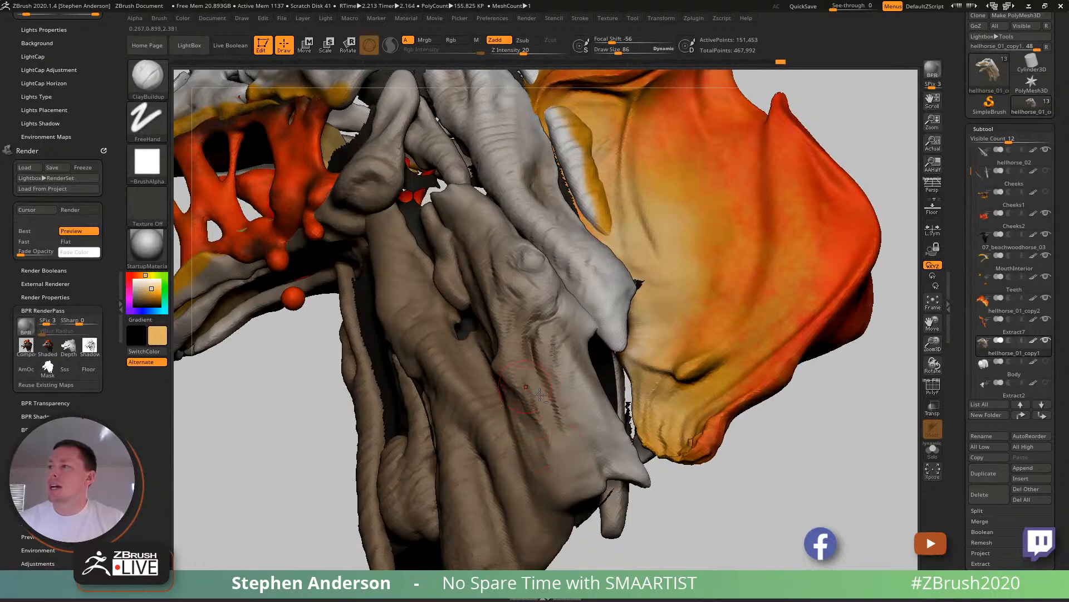
{"action": "right_click_drag", "start_coordinate": [532, 413], "coordinate": [518, 411]}
- Smooth the new lower-neck strands and layer more ClayBuildup strokes over them and up beside the knob
{"action": "key", "text": "shift"}
{"action": "left_click_drag", "start_coordinate": [548, 411], "coordinate": [542, 423], "text": "shift"}
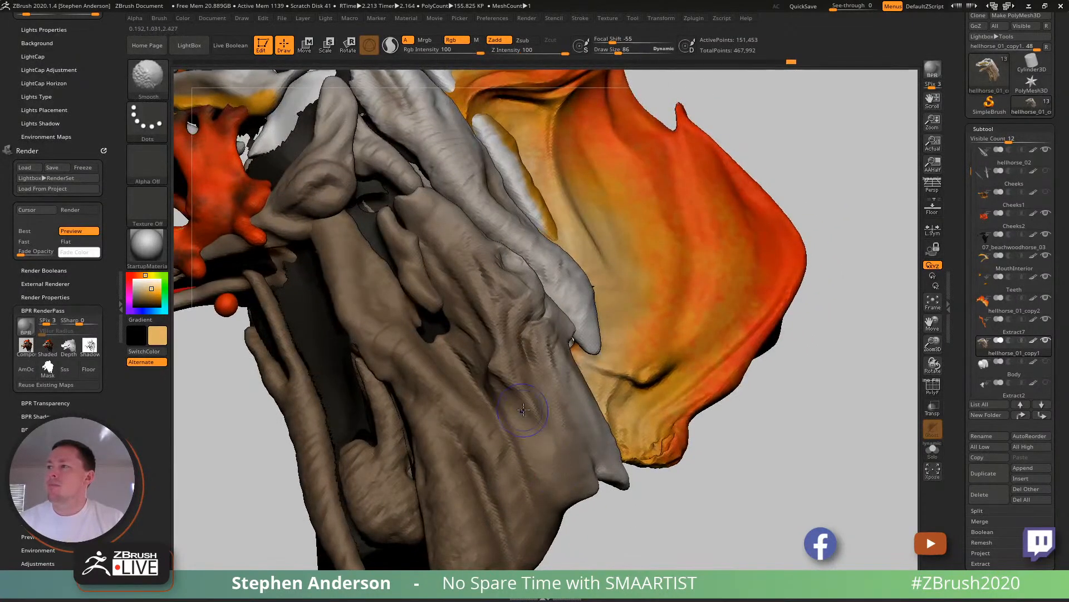
{"action": "mouse_move", "coordinate": [558, 397]}
{"action": "right_mouse_down"}
{"action": "mouse_move", "coordinate": [539, 387]}
{"action": "mouse_move", "coordinate": [547, 400]}
{"action": "mouse_move", "coordinate": [556, 386]}
{"action": "right_mouse_up"}
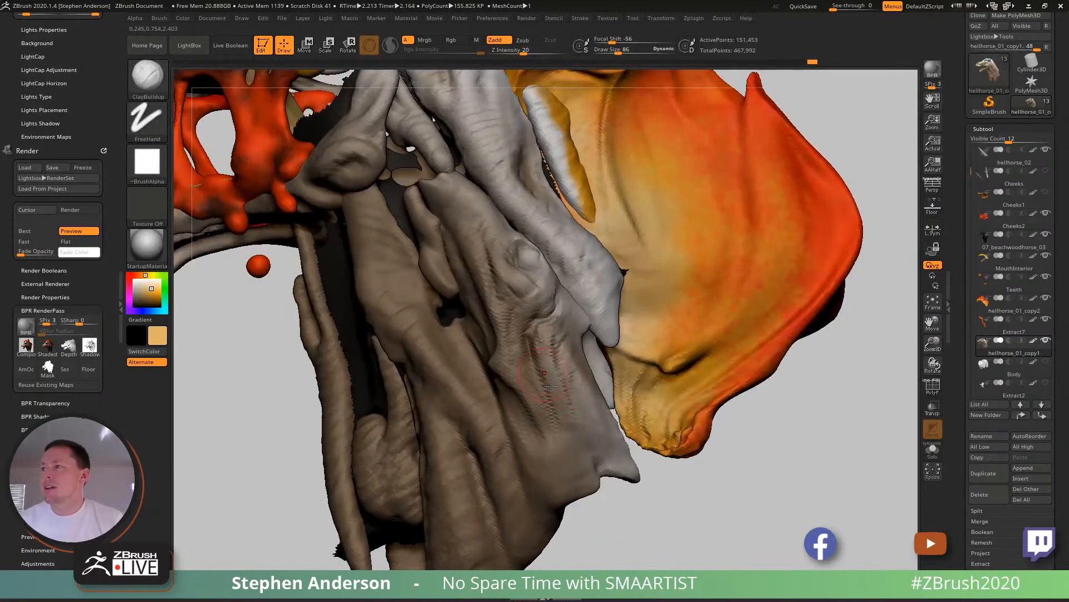
{"action": "mouse_move", "coordinate": [557, 381]}
{"action": "left_mouse_down"}
{"action": "mouse_move", "coordinate": [577, 394]}
{"action": "mouse_move", "coordinate": [592, 433]}
{"action": "left_mouse_up"}
{"action": "mouse_move", "coordinate": [591, 434]}
{"action": "right_mouse_down", "text": "ctrl"}
{"action": "mouse_move", "coordinate": [501, 271]}
{"action": "mouse_move", "coordinate": [532, 316]}
{"action": "right_mouse_up", "text": "ctrl"}
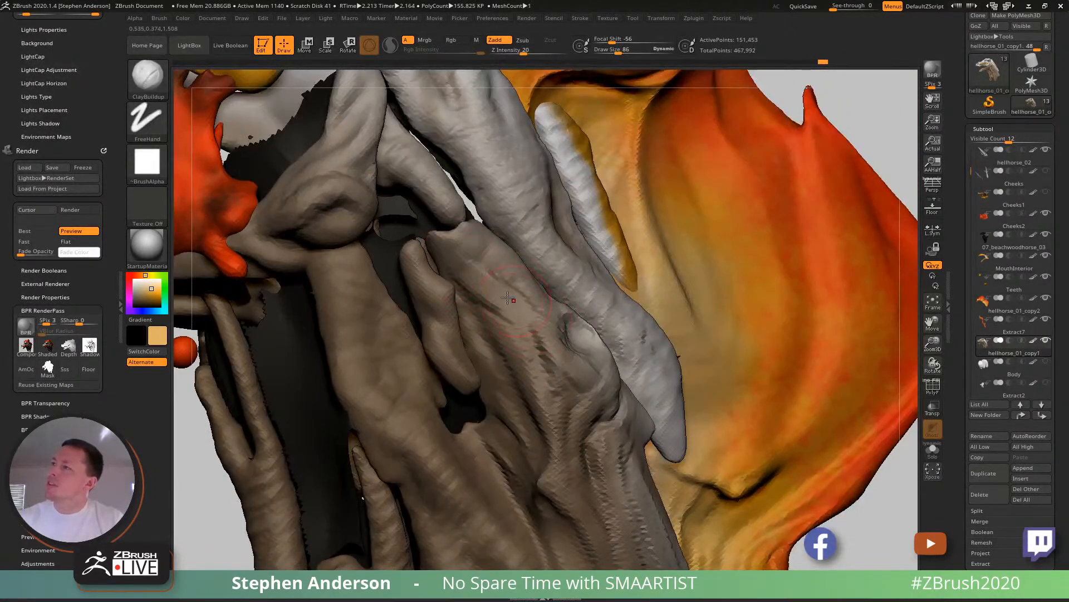
- Add ClayBuildup strokes at draw size 86 to the neck muscle just above the knob
{"action": "left_click_drag", "start_coordinate": [527, 316], "coordinate": [542, 336]}
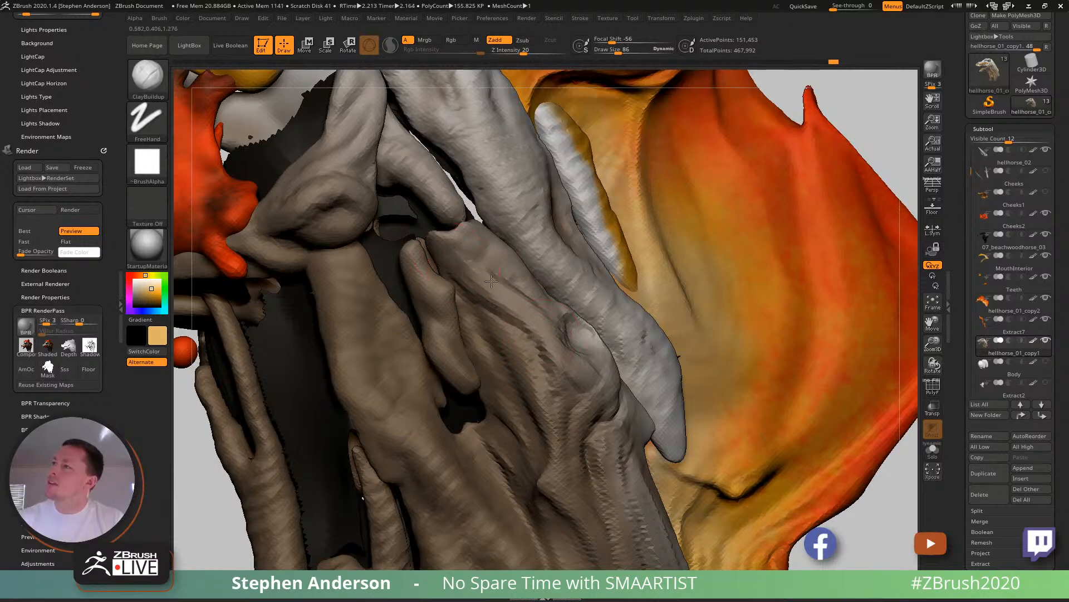
{"action": "right_click_drag", "start_coordinate": [524, 296], "coordinate": [496, 289]}
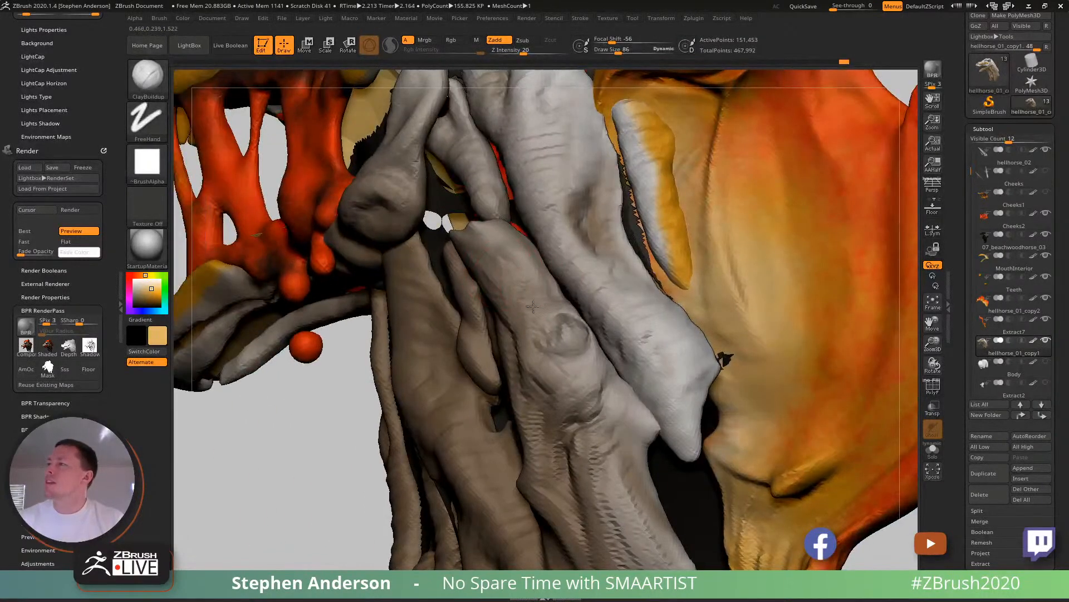
{"action": "right_click_drag", "start_coordinate": [544, 317], "coordinate": [544, 339]}
- Carve creases into the neck muscle around and below the knob with DamStandard at draw size 42
{"action": "key", "text": "b"}
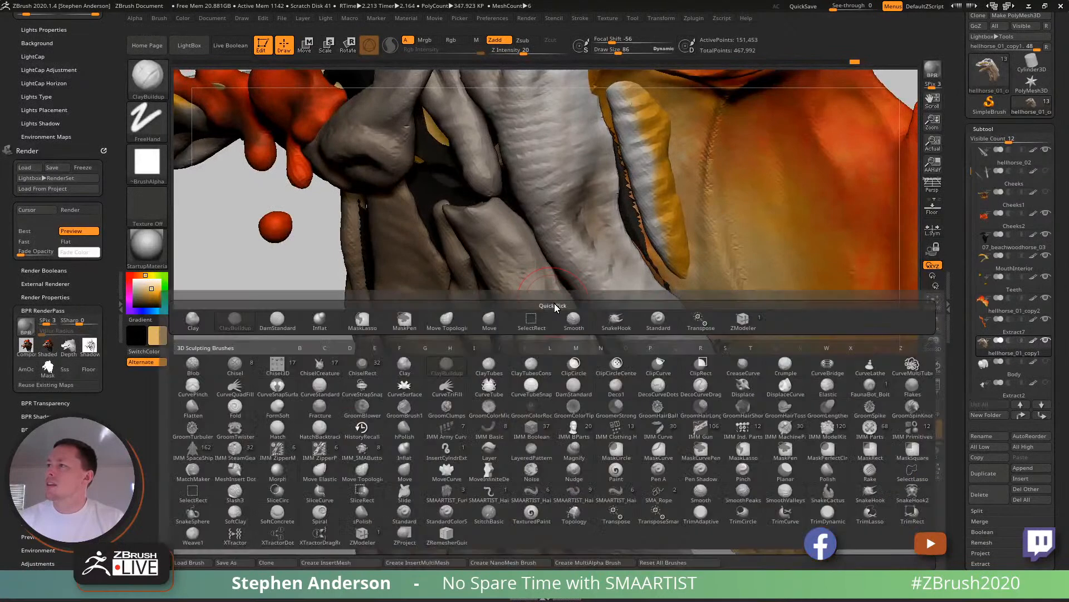
{"action": "key", "text": "d"}
{"action": "key", "text": "s"}
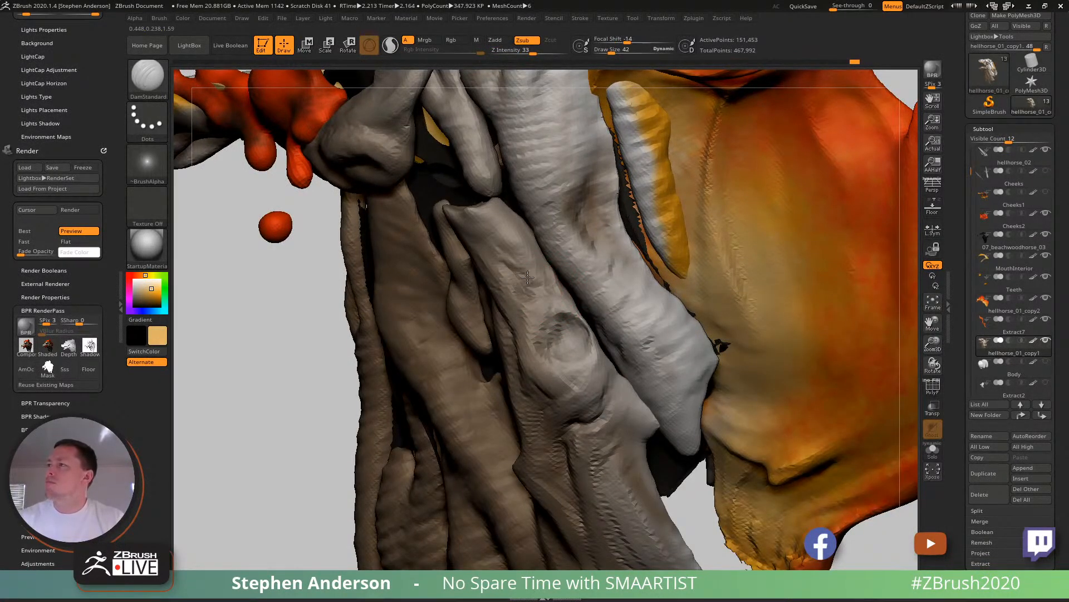
{"action": "right_click_drag", "start_coordinate": [553, 292], "coordinate": [518, 279]}
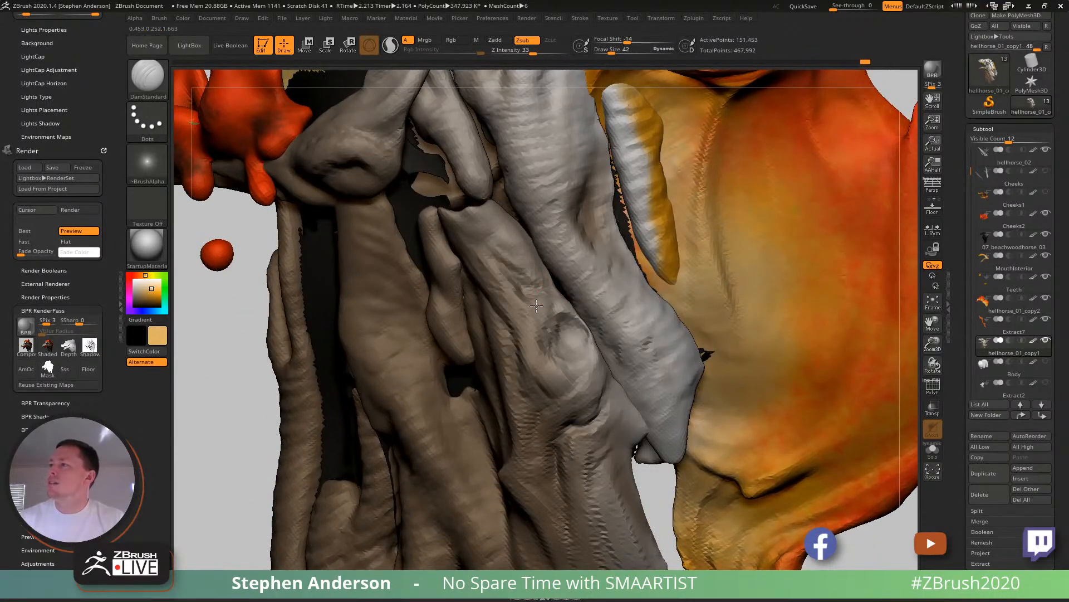
{"action": "key", "text": "f"}
{"action": "right_click_drag", "start_coordinate": [490, 298], "coordinate": [643, 442]}
{"action": "mouse_move", "coordinate": [551, 337]}
{"action": "right_mouse_down", "text": "ctrl"}
{"action": "mouse_move", "coordinate": [518, 279]}
{"action": "mouse_move", "coordinate": [541, 324]}
{"action": "mouse_move", "coordinate": [590, 303]}
{"action": "mouse_move", "coordinate": [557, 312]}
{"action": "mouse_move", "coordinate": [585, 318]}
{"action": "mouse_move", "coordinate": [560, 326]}
{"action": "right_mouse_up", "text": "ctrl"}
{"action": "mouse_move", "coordinate": [603, 414]}
{"action": "right_mouse_down", "text": "alt"}
{"action": "mouse_move", "coordinate": [564, 337]}
{"action": "mouse_move", "coordinate": [568, 346]}
{"action": "right_mouse_up", "text": "alt"}
- Build up the lower neck flap with ClayBuildup at draw size 104
{"action": "key", "text": "b"}
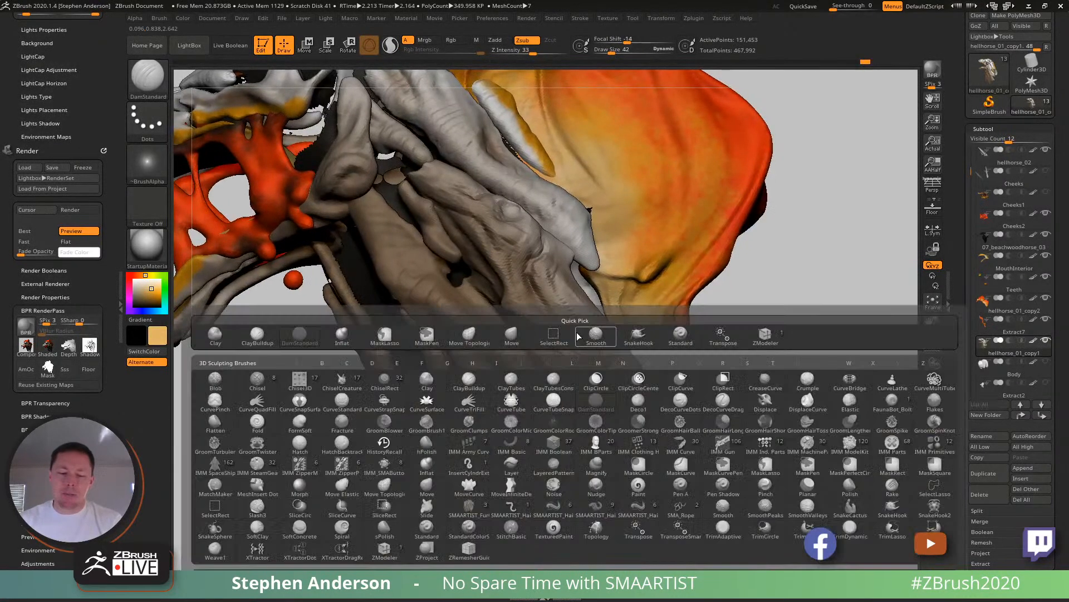
{"action": "key", "text": "c"}
{"action": "key", "text": "b"}
{"action": "key", "text": "s"}
{"action": "left_click_drag", "start_coordinate": [596, 368], "coordinate": [597, 368]}
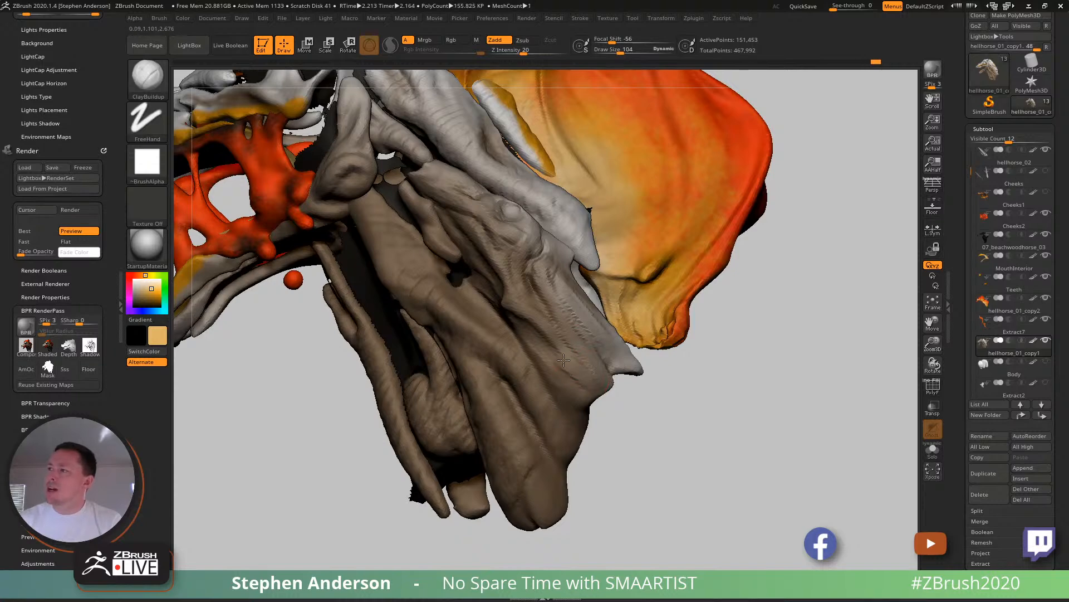
- Pull out the lower tips of the neck flap with Move Topological at draw sizes 81 and 124
{"action": "key", "text": "b"}
{"action": "key", "text": "m"}
{"action": "key", "text": "t"}
{"action": "key", "text": "s"}
{"action": "left_click_drag", "start_coordinate": [588, 385], "coordinate": [582, 385]}
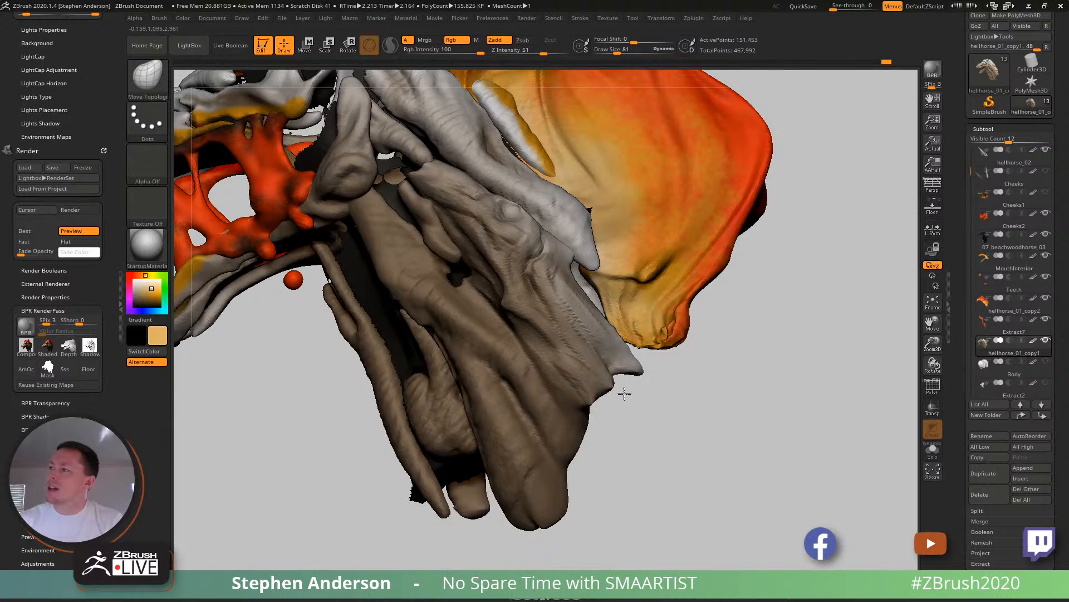
{"action": "key", "text": "s"}
{"action": "mouse_move", "coordinate": [606, 380]}
{"action": "left_mouse_down"}
{"action": "mouse_move", "coordinate": [617, 381]}
{"action": "mouse_move", "coordinate": [606, 392]}
{"action": "mouse_move", "coordinate": [613, 383]}
{"action": "mouse_move", "coordinate": [600, 365]}
{"action": "left_mouse_up"}
{"action": "key", "text": "ctrl+z"}
{"action": "mouse_move", "coordinate": [638, 400]}
{"action": "right_mouse_down", "text": "ctrl"}
{"action": "mouse_move", "coordinate": [592, 370]}
{"action": "mouse_move", "coordinate": [624, 381]}
{"action": "mouse_move", "coordinate": [604, 384]}
{"action": "mouse_move", "coordinate": [736, 513]}
{"action": "mouse_move", "coordinate": [610, 398]}
{"action": "mouse_move", "coordinate": [639, 405]}
{"action": "right_mouse_up", "text": "ctrl"}
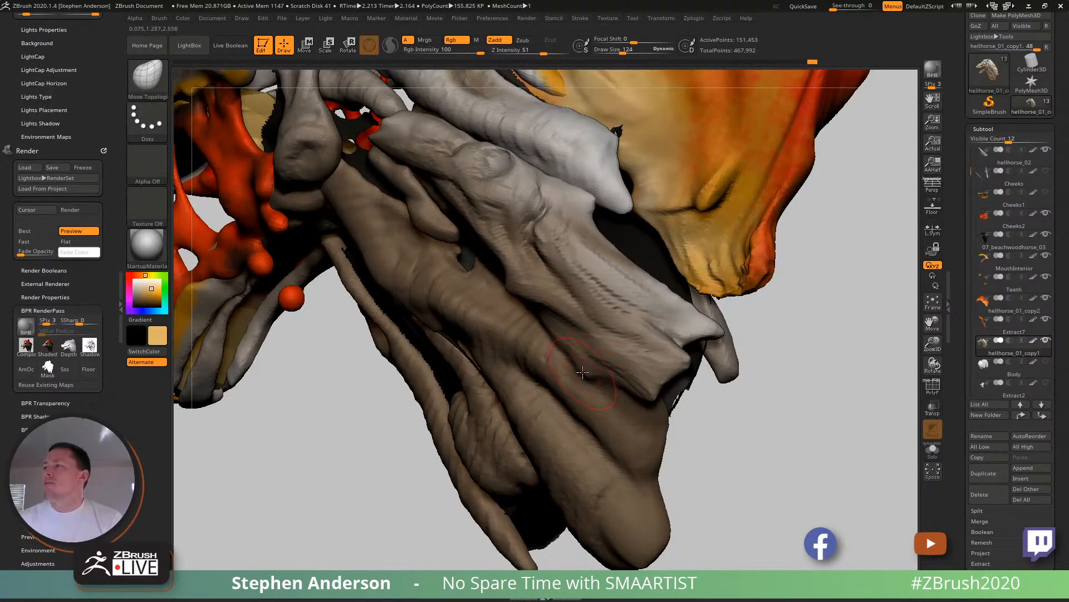
{"action": "mouse_move", "coordinate": [626, 401]}
{"action": "right_mouse_down", "text": "ctrl"}
{"action": "mouse_move", "coordinate": [491, 237]}
{"action": "mouse_move", "coordinate": [616, 321]}
{"action": "mouse_move", "coordinate": [515, 278]}
{"action": "mouse_move", "coordinate": [479, 239]}
{"action": "mouse_move", "coordinate": [610, 279]}
{"action": "mouse_move", "coordinate": [584, 268]}
{"action": "right_mouse_up", "text": "ctrl"}
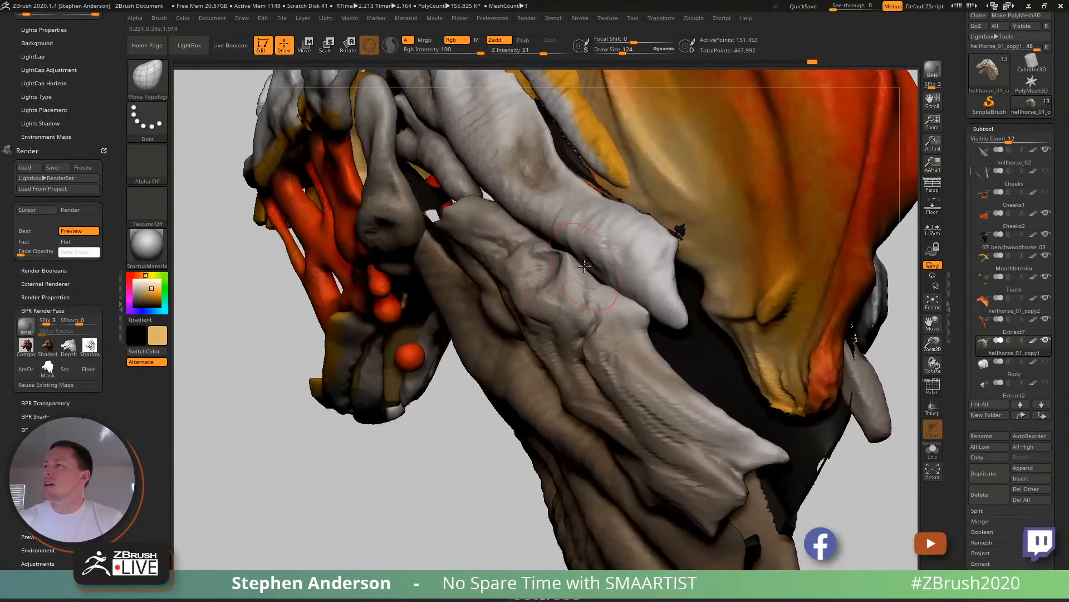
{"action": "left_click_drag", "start_coordinate": [580, 254], "coordinate": [582, 234]}
- Reshape the broad lower-neck muscle folds with Move Topological at draw size 236
{"action": "mouse_move", "coordinate": [624, 245]}
{"action": "right_mouse_down"}
{"action": "mouse_move", "coordinate": [594, 240]}
{"action": "mouse_move", "coordinate": [612, 323]}
{"action": "mouse_move", "coordinate": [574, 277]}
{"action": "mouse_move", "coordinate": [556, 350]}
{"action": "right_mouse_up"}
{"action": "key", "text": "s"}
{"action": "left_click_drag", "start_coordinate": [555, 351], "coordinate": [561, 354]}
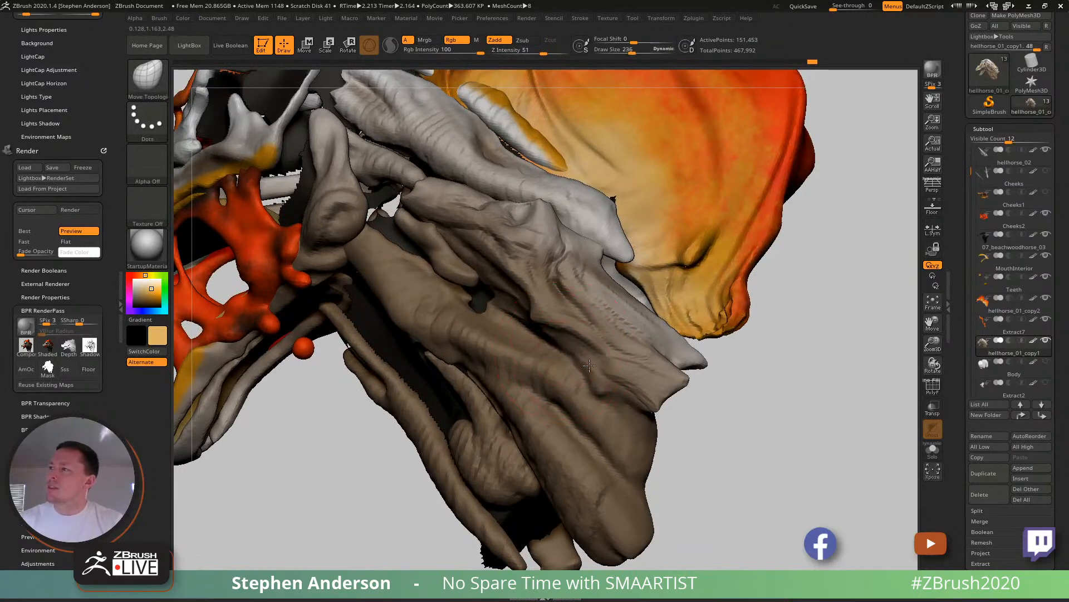
{"action": "mouse_move", "coordinate": [612, 349]}
{"action": "left_mouse_down"}
{"action": "mouse_move", "coordinate": [591, 368]}
{"action": "mouse_move", "coordinate": [641, 407]}
{"action": "left_mouse_up"}
{"action": "mouse_move", "coordinate": [631, 397]}
{"action": "right_mouse_down", "text": "ctrl"}
{"action": "mouse_move", "coordinate": [607, 271]}
{"action": "mouse_move", "coordinate": [569, 300]}
{"action": "mouse_move", "coordinate": [640, 363]}
{"action": "mouse_move", "coordinate": [546, 332]}
{"action": "mouse_move", "coordinate": [551, 410]}
{"action": "mouse_move", "coordinate": [555, 398]}
{"action": "right_mouse_up", "text": "ctrl"}
- Adjust the folds beside the short upper neck strand with Move Topological at draw size 119 and smooth them
{"action": "key", "text": "s"}
{"action": "left_click_drag", "start_coordinate": [561, 327], "coordinate": [552, 327]}
{"action": "left_click_drag", "start_coordinate": [494, 277], "coordinate": [510, 296], "text": "shift"}
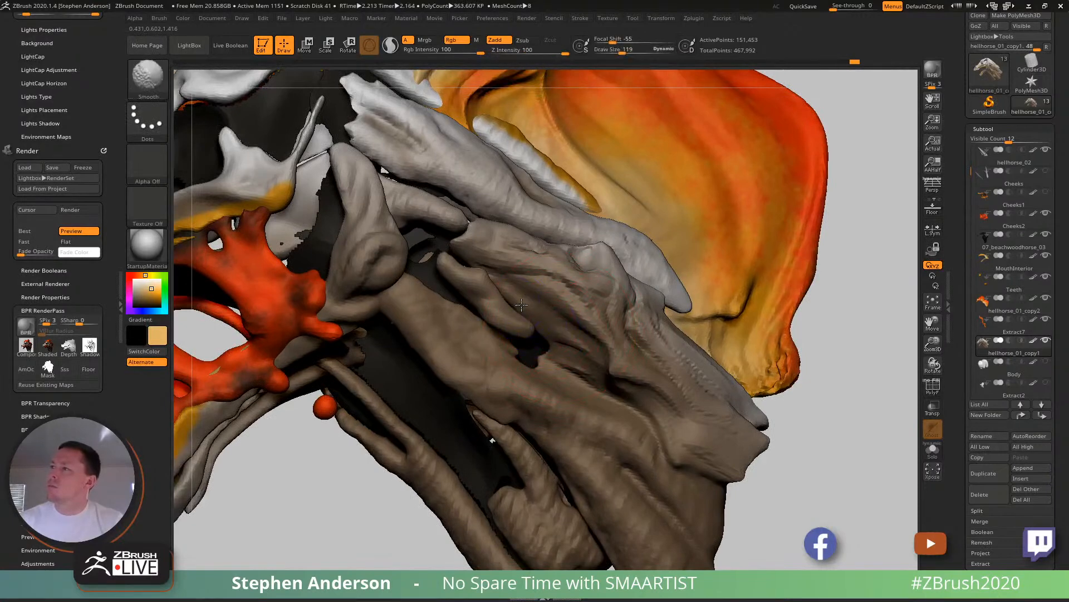
{"action": "right_click_drag", "start_coordinate": [579, 351], "coordinate": [577, 284], "text": "ctrl"}
{"action": "mouse_move", "coordinate": [577, 284]}
{"action": "right_mouse_down"}
{"action": "mouse_move", "coordinate": [629, 334]}
{"action": "mouse_move", "coordinate": [589, 340]}
{"action": "right_mouse_up"}
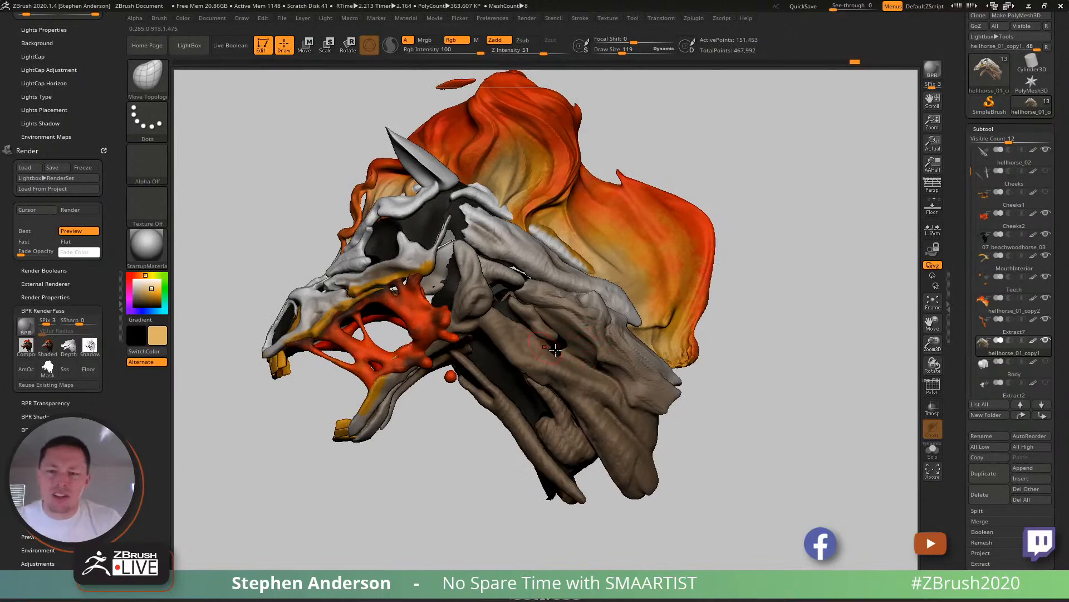
- Adjust the overall neck muscle silhouette with Move Topological at draw size 251
{"action": "mouse_move", "coordinate": [542, 356]}
{"action": "right_mouse_down"}
{"action": "mouse_move", "coordinate": [568, 350]}
{"action": "mouse_move", "coordinate": [565, 340]}
{"action": "mouse_move", "coordinate": [609, 390]}
{"action": "mouse_move", "coordinate": [584, 387]}
{"action": "mouse_move", "coordinate": [631, 342]}
{"action": "mouse_move", "coordinate": [635, 357]}
{"action": "mouse_move", "coordinate": [640, 245]}
{"action": "mouse_move", "coordinate": [623, 357]}
{"action": "right_mouse_up"}
{"action": "key", "text": "s"}
{"action": "left_click_drag", "start_coordinate": [623, 357], "coordinate": [635, 357]}
{"action": "right_click_drag", "start_coordinate": [606, 353], "coordinate": [595, 341]}
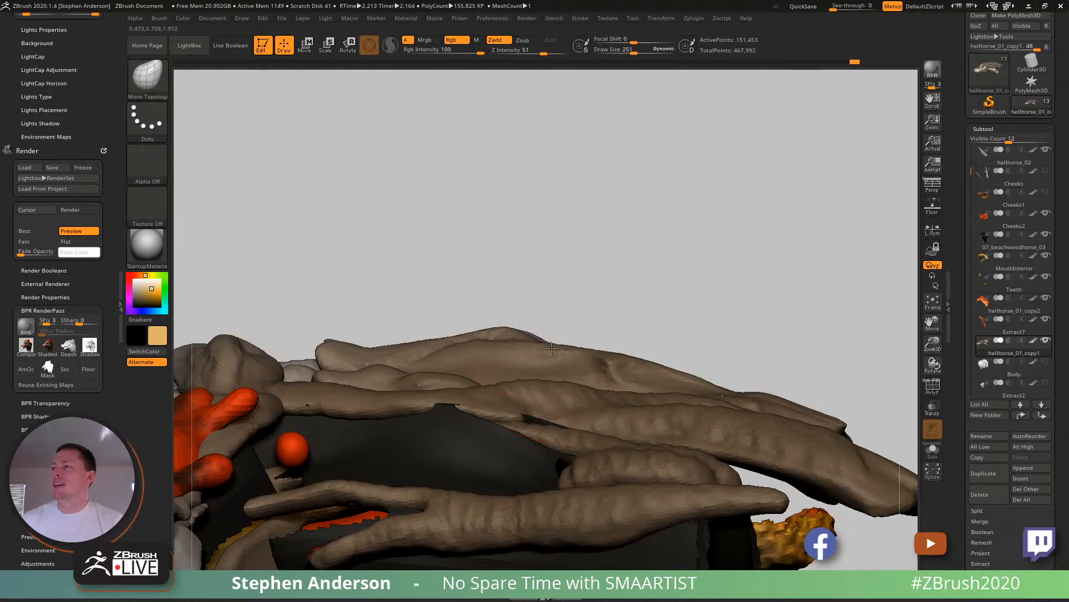
{"action": "mouse_move", "coordinate": [551, 347]}
{"action": "right_mouse_down"}
{"action": "mouse_move", "coordinate": [646, 353]}
{"action": "mouse_move", "coordinate": [670, 462]}
{"action": "mouse_move", "coordinate": [627, 273]}
{"action": "right_mouse_up"}
{"action": "mouse_move", "coordinate": [688, 419]}
{"action": "right_mouse_down", "text": "alt"}
{"action": "mouse_move", "coordinate": [623, 427]}
{"action": "mouse_move", "coordinate": [649, 418]}
{"action": "mouse_move", "coordinate": [635, 335]}
{"action": "mouse_move", "coordinate": [590, 379]}
{"action": "mouse_move", "coordinate": [545, 339]}
{"action": "mouse_move", "coordinate": [589, 353]}
{"action": "right_mouse_up", "text": "alt"}
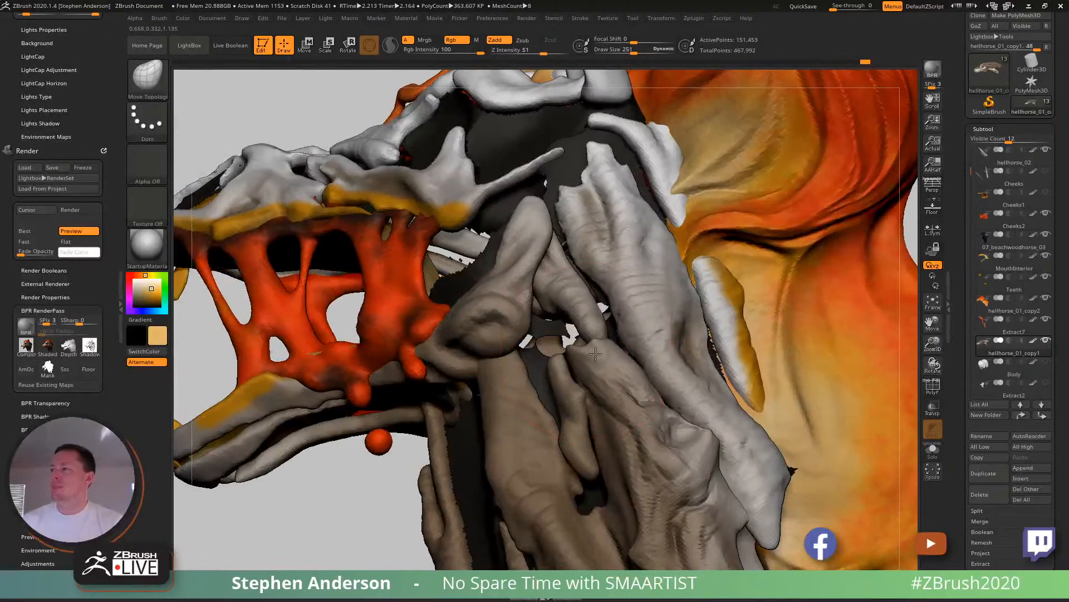
{"action": "right_click_drag", "start_coordinate": [601, 401], "coordinate": [588, 258], "text": "alt"}
{"action": "mouse_move", "coordinate": [601, 419]}
{"action": "right_mouse_down", "text": "alt"}
{"action": "mouse_move", "coordinate": [631, 376]}
{"action": "mouse_move", "coordinate": [599, 329]}
{"action": "mouse_move", "coordinate": [634, 392]}
{"action": "mouse_move", "coordinate": [494, 363]}
{"action": "right_mouse_up", "text": "alt"}
- Save the hell horse ZTool
{"action": "key", "text": "ctrl+s"}
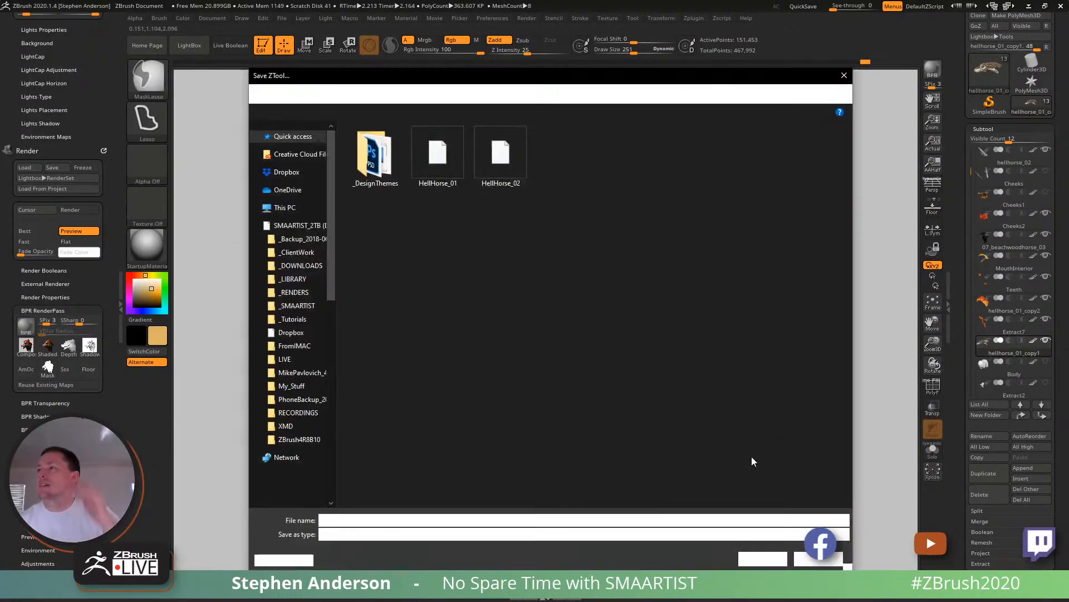
{"action": "left_click", "coordinate": [758, 559]}
{"action": "left_click", "coordinate": [562, 299]}
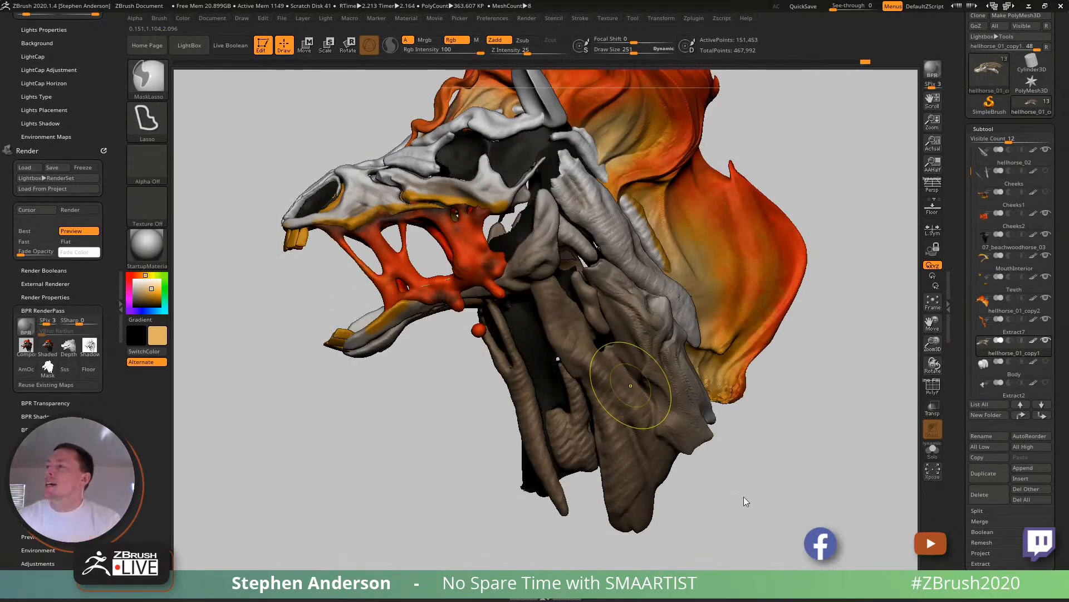
- Try ClayBuildup strokes at draw size 104 on the long neck muscle's lower tip, and undo the last stroke
{"action": "mouse_move", "coordinate": [747, 394]}
{"action": "right_mouse_down"}
{"action": "mouse_move", "coordinate": [706, 385]}
{"action": "mouse_move", "coordinate": [640, 269]}
{"action": "mouse_move", "coordinate": [629, 270]}
{"action": "right_mouse_up"}
{"action": "left_click_drag", "start_coordinate": [589, 273], "coordinate": [631, 299]}
{"action": "right_click_drag", "start_coordinate": [631, 299], "coordinate": [663, 395], "text": "ctrl"}
{"action": "mouse_move", "coordinate": [663, 395]}
{"action": "right_mouse_down"}
{"action": "mouse_move", "coordinate": [687, 423]}
{"action": "mouse_move", "coordinate": [662, 392]}
{"action": "mouse_move", "coordinate": [642, 391]}
{"action": "mouse_move", "coordinate": [663, 375]}
{"action": "mouse_move", "coordinate": [650, 453]}
{"action": "right_mouse_up"}
{"action": "key", "text": "b"}
{"action": "key", "text": "c"}
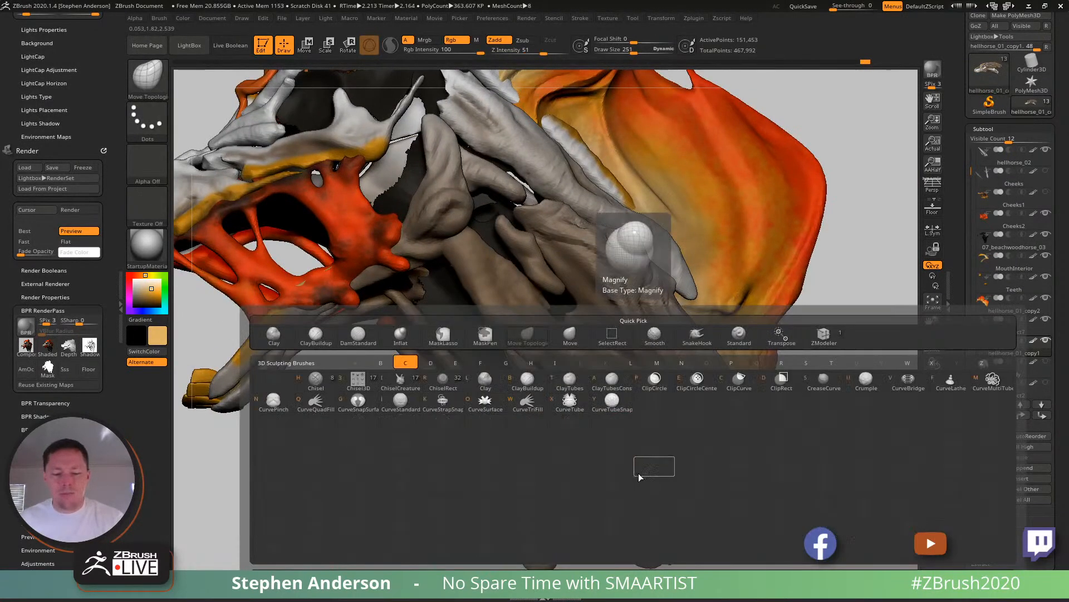
{"action": "key", "text": "b"}
{"action": "right_click_drag", "start_coordinate": [634, 496], "coordinate": [650, 501]}
{"action": "key", "text": "s"}
{"action": "left_click_drag", "start_coordinate": [651, 503], "coordinate": [638, 504]}
{"action": "right_click_drag", "start_coordinate": [661, 516], "coordinate": [616, 439], "text": "alt"}
{"action": "left_click_drag", "start_coordinate": [627, 472], "coordinate": [617, 440]}
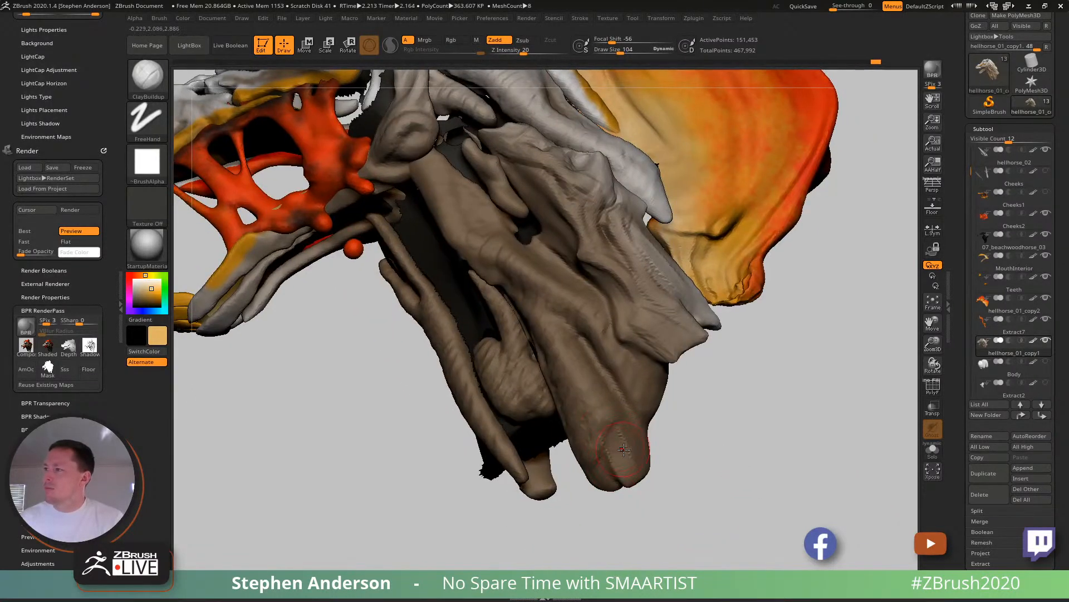
{"action": "key", "text": "ctrl+z"}
- Carve a hollow into the long neck muscle's lower tip with ClayBuildup, reducing the draw size to 62
{"action": "left_click_drag", "start_coordinate": [628, 482], "coordinate": [600, 464]}
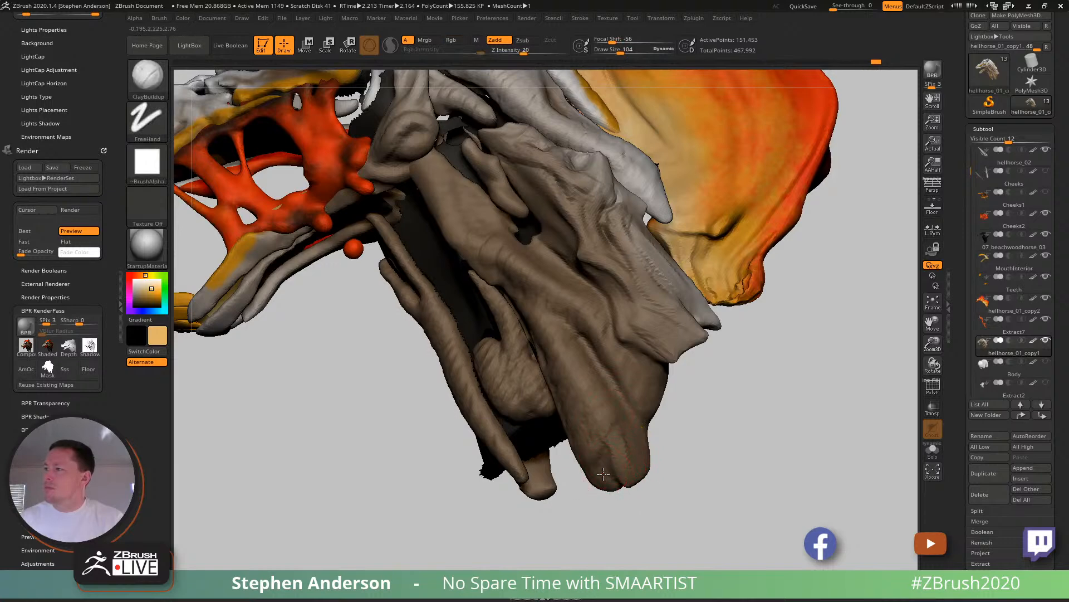
{"action": "right_click_drag", "start_coordinate": [599, 459], "coordinate": [620, 460]}
{"action": "key", "text": "s"}
{"action": "left_click_drag", "start_coordinate": [611, 460], "coordinate": [598, 459]}
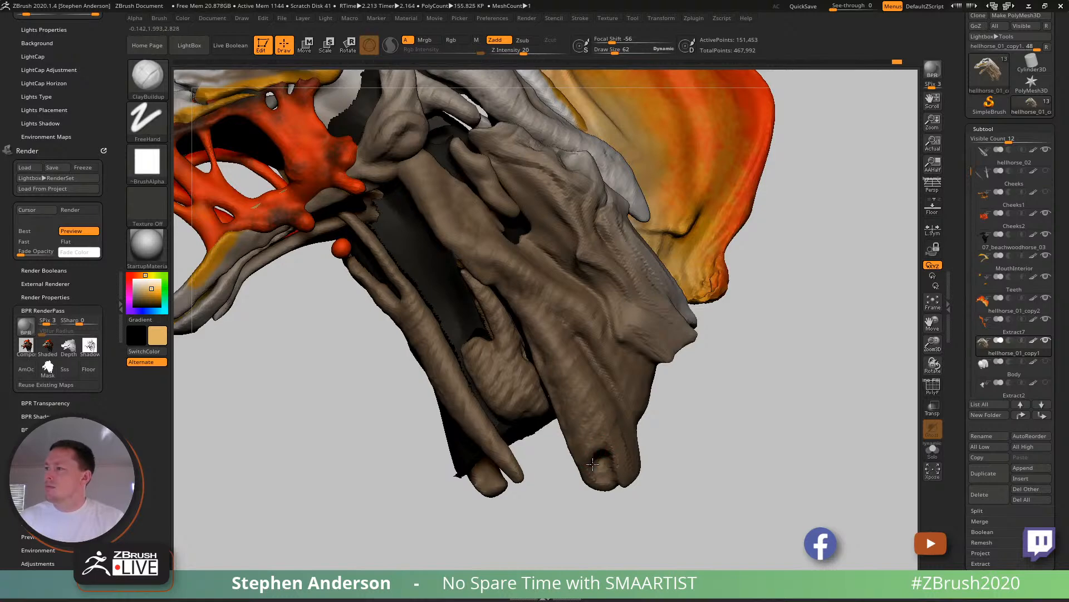
- Pull the rim of the hollow at the muscle's tip inward with the Move brush at draw size 95
{"action": "key", "text": "b"}
{"action": "key", "text": "m"}
{"action": "key", "text": "v"}
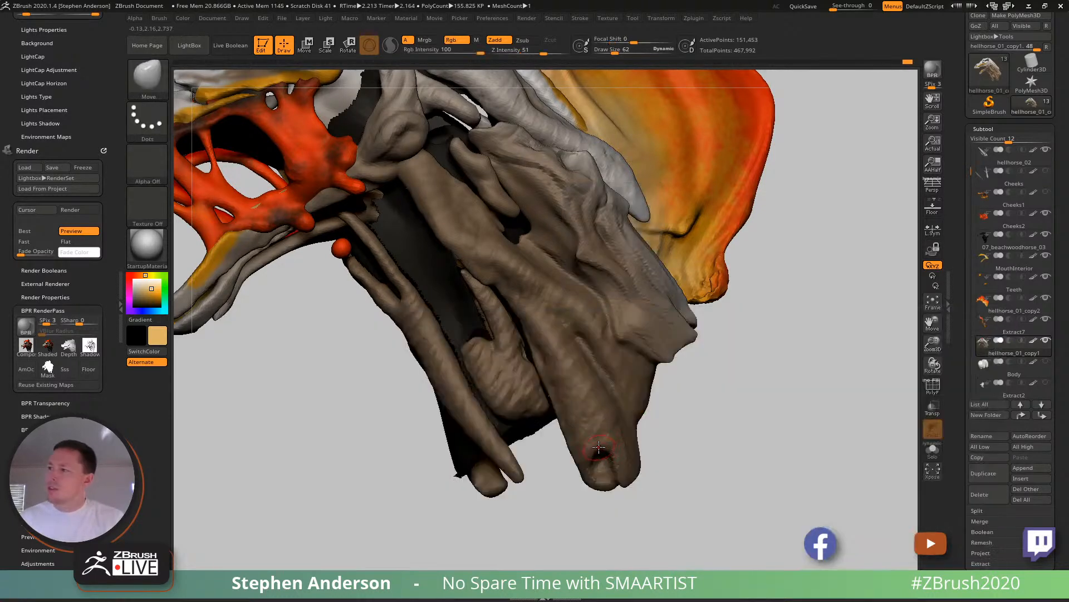
{"action": "key", "text": "s"}
{"action": "left_click_drag", "start_coordinate": [604, 454], "coordinate": [611, 460]}
{"action": "key", "text": "s"}
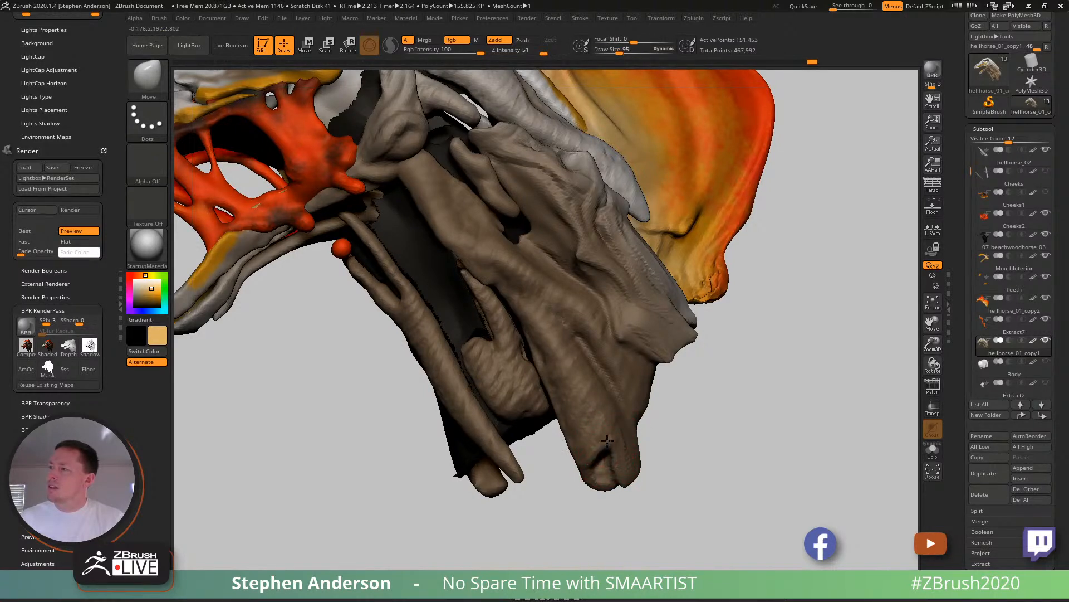
{"action": "left_click_drag", "start_coordinate": [617, 478], "coordinate": [621, 478]}
{"action": "mouse_move", "coordinate": [622, 480]}
{"action": "right_mouse_down"}
{"action": "mouse_move", "coordinate": [652, 481]}
{"action": "mouse_move", "coordinate": [620, 483]}
{"action": "right_mouse_up"}
- Push the lower muscle tip into a longer shape with the Move brush at draw sizes 140 and 195
{"action": "key", "text": "s"}
{"action": "left_click_drag", "start_coordinate": [615, 480], "coordinate": [622, 481]}
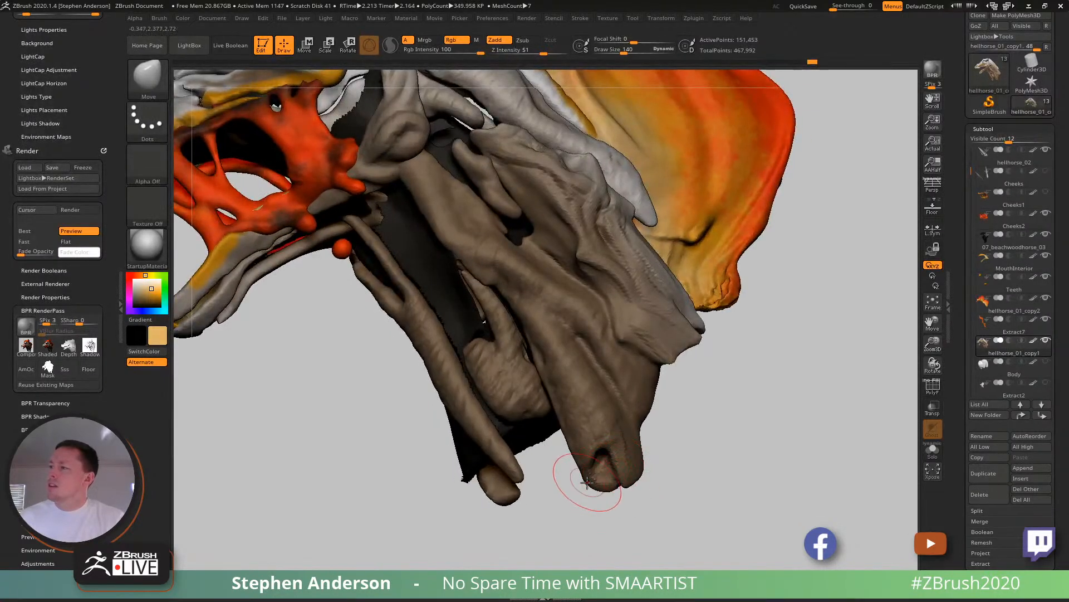
{"action": "mouse_move", "coordinate": [597, 467]}
{"action": "right_mouse_down"}
{"action": "mouse_move", "coordinate": [635, 458]}
{"action": "mouse_move", "coordinate": [593, 470]}
{"action": "right_mouse_up"}
{"action": "key", "text": "s"}
{"action": "left_click_drag", "start_coordinate": [596, 443], "coordinate": [604, 447]}
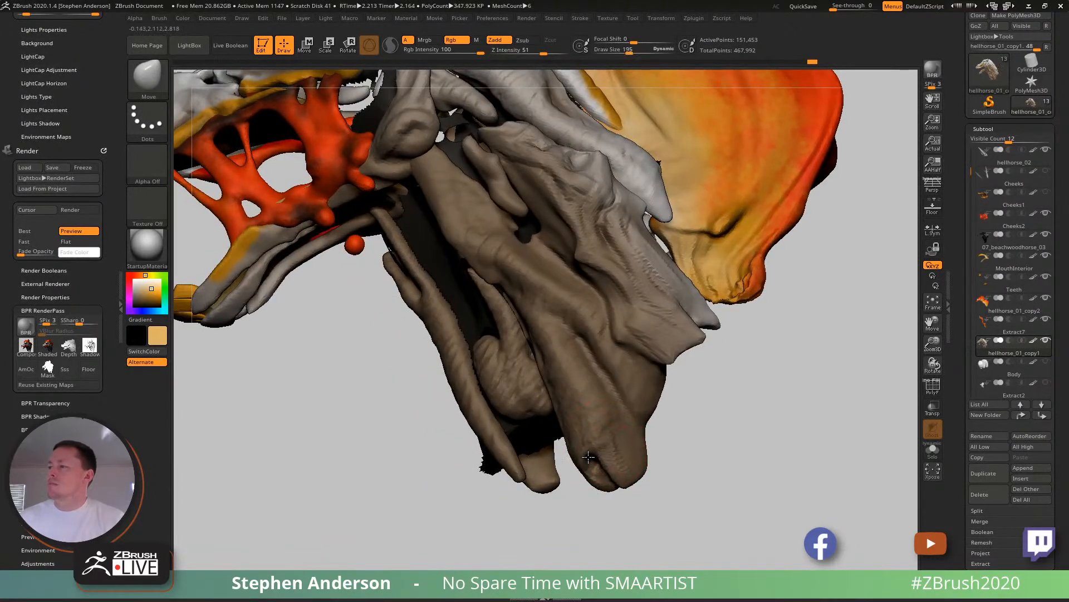
{"action": "left_click_drag", "start_coordinate": [623, 487], "coordinate": [610, 501]}
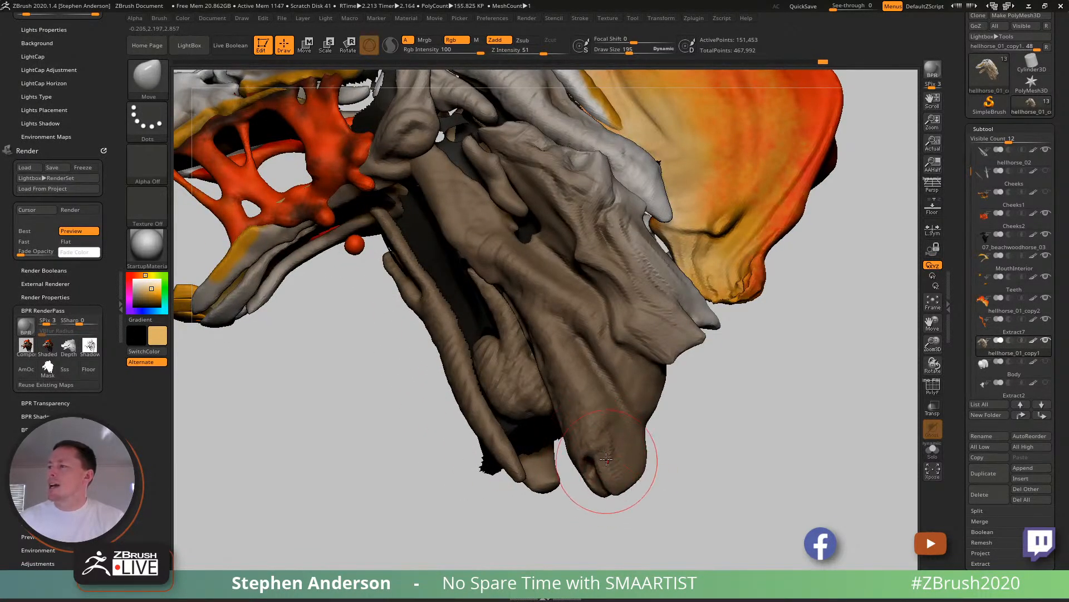
- Refine the hollow and the outer edge of the muscle tip with the Move brush at draw size 77
{"action": "key", "text": "s"}
{"action": "left_click_drag", "start_coordinate": [614, 465], "coordinate": [597, 473]}
{"action": "right_click_drag", "start_coordinate": [602, 461], "coordinate": [579, 457]}
{"action": "key", "text": "s"}
{"action": "left_click_drag", "start_coordinate": [605, 453], "coordinate": [593, 450]}
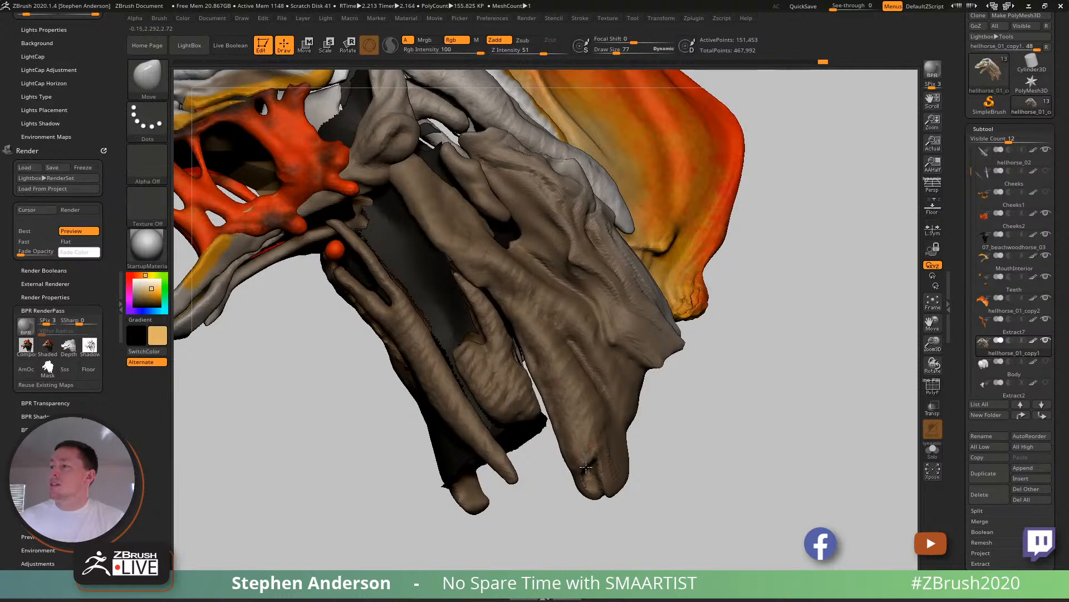
{"action": "right_click_drag", "start_coordinate": [590, 458], "coordinate": [607, 482]}
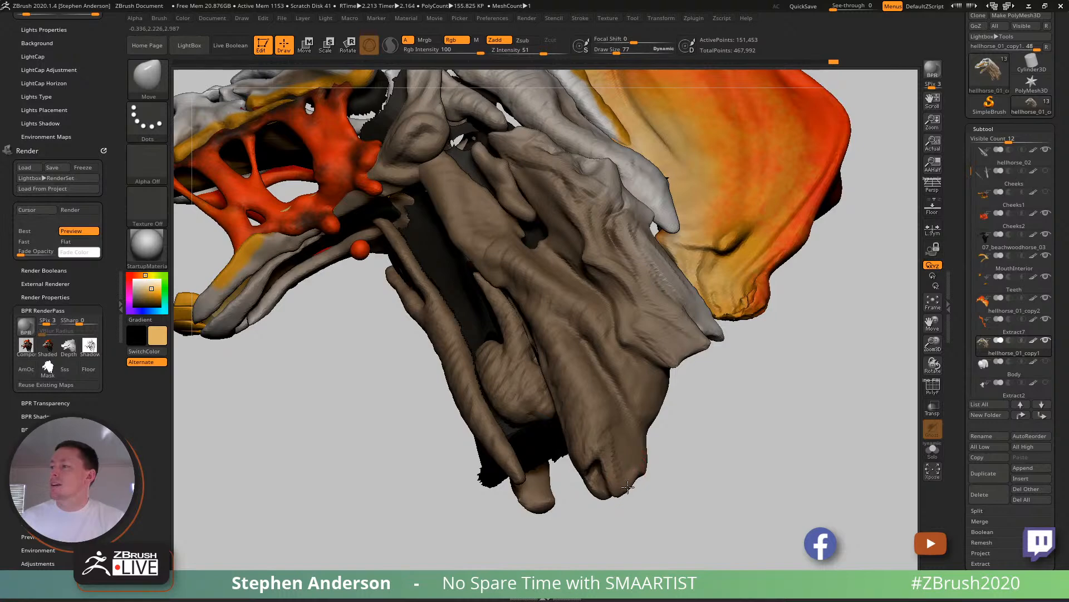
{"action": "mouse_move", "coordinate": [631, 473]}
{"action": "right_mouse_down"}
{"action": "mouse_move", "coordinate": [618, 472]}
{"action": "mouse_move", "coordinate": [644, 472]}
{"action": "right_mouse_up"}
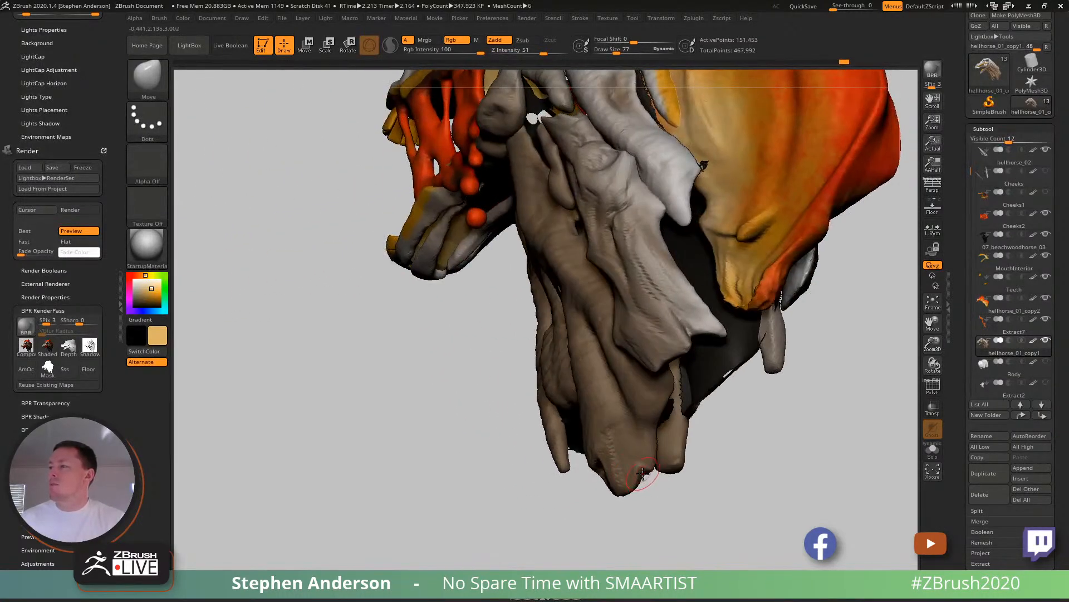
- Shape an indent into the back edge of the lower muscle tip with the Move brush
{"action": "key", "text": "s"}
{"action": "left_click_drag", "start_coordinate": [646, 463], "coordinate": [646, 475]}
{"action": "right_click_drag", "start_coordinate": [642, 471], "coordinate": [661, 432]}
{"action": "left_click_drag", "start_coordinate": [657, 414], "coordinate": [662, 416]}
{"action": "right_click_drag", "start_coordinate": [658, 425], "coordinate": [657, 394], "text": "ctrl"}
{"action": "mouse_move", "coordinate": [657, 394]}
{"action": "right_mouse_down"}
{"action": "mouse_move", "coordinate": [638, 398]}
{"action": "mouse_move", "coordinate": [661, 401]}
{"action": "mouse_move", "coordinate": [661, 415]}
{"action": "right_mouse_up"}
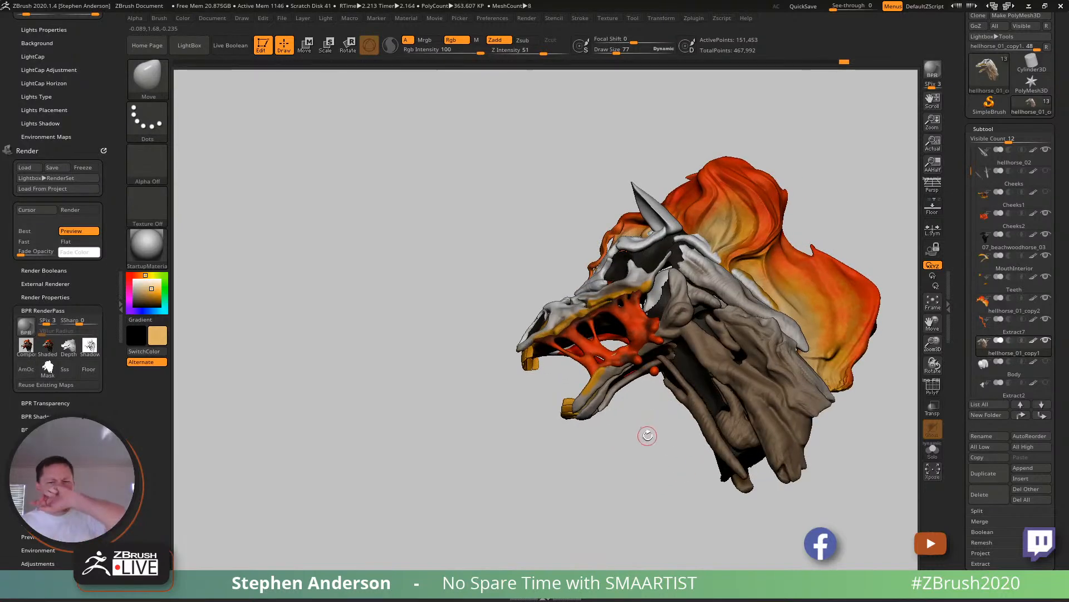
- Inspect the neck muscle subtool from several angles in Solo mode and bring the other subtools back
{"action": "right_click_drag", "start_coordinate": [651, 411], "coordinate": [506, 402]}
{"action": "right_click_drag", "start_coordinate": [664, 344], "coordinate": [698, 405], "text": "alt"}
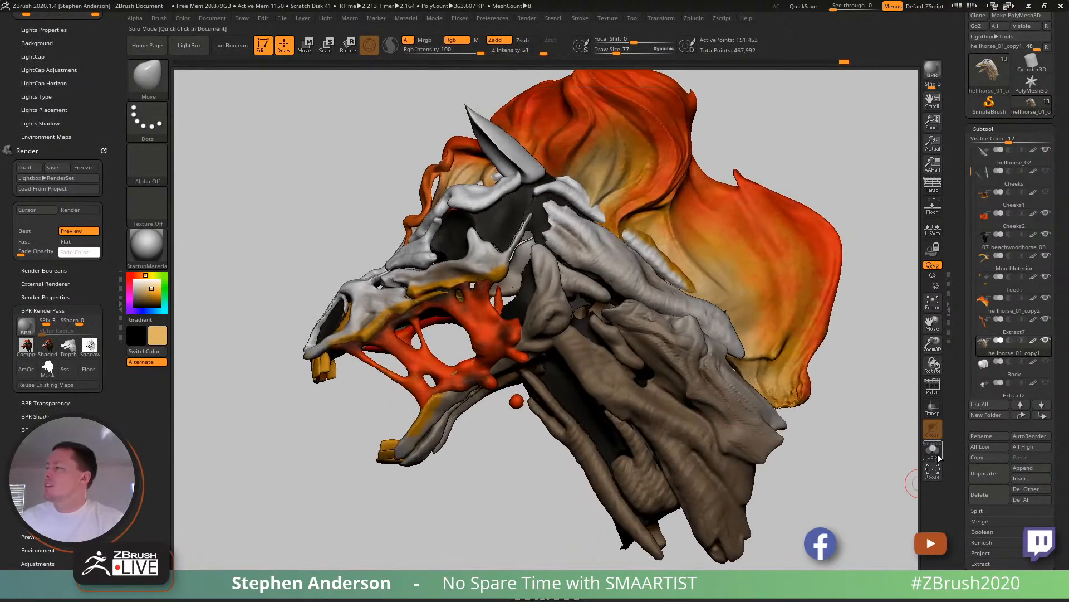
{"action": "left_click", "coordinate": [939, 457]}
{"action": "right_click_drag", "start_coordinate": [848, 432], "coordinate": [741, 401], "text": "ctrl"}
{"action": "left_click", "coordinate": [932, 454]}
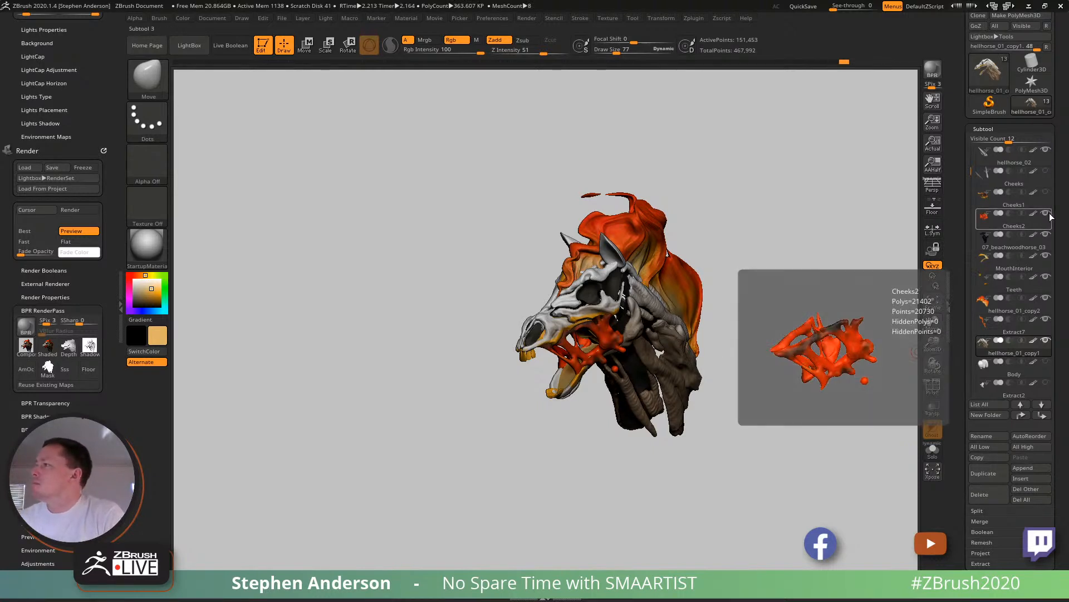
- Toggle the Cheeks2 subtool's visibility and the polyframe off and on while examining the head and neck
{"action": "mouse_move", "coordinate": [1048, 216]}
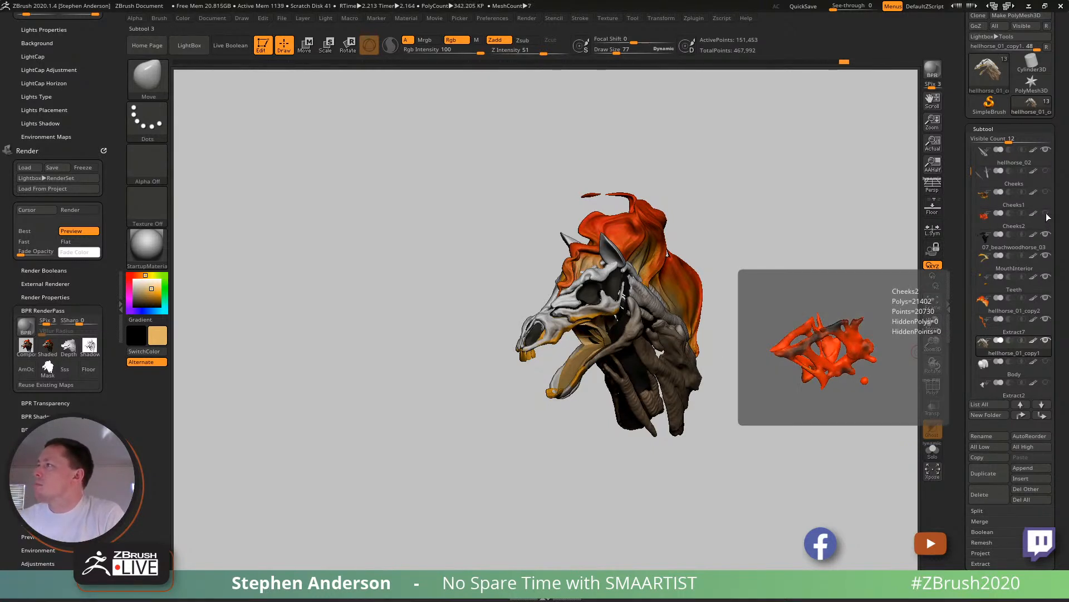
{"action": "left_click", "coordinate": [1046, 212]}
{"action": "right_click_drag", "start_coordinate": [582, 352], "coordinate": [674, 363]}
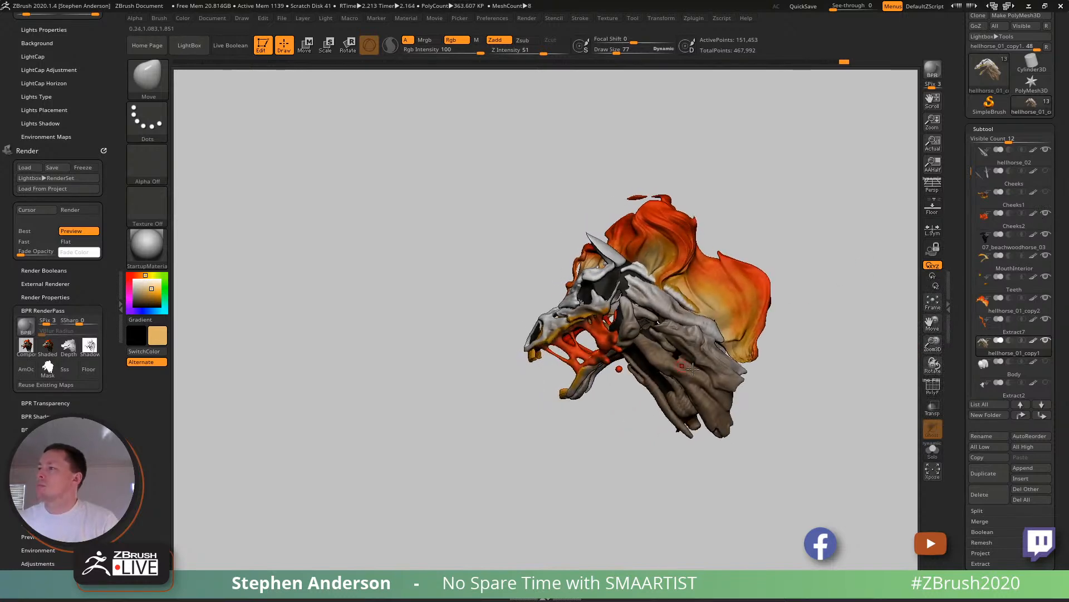
{"action": "right_click_drag", "start_coordinate": [708, 429], "coordinate": [729, 387], "text": "alt"}
{"action": "key", "text": "shift+f"}
{"action": "key", "text": "shift+f"}
{"action": "right_click_drag", "start_coordinate": [504, 381], "coordinate": [630, 342]}
{"action": "right_click_drag", "start_coordinate": [682, 317], "coordinate": [689, 291], "text": "alt"}
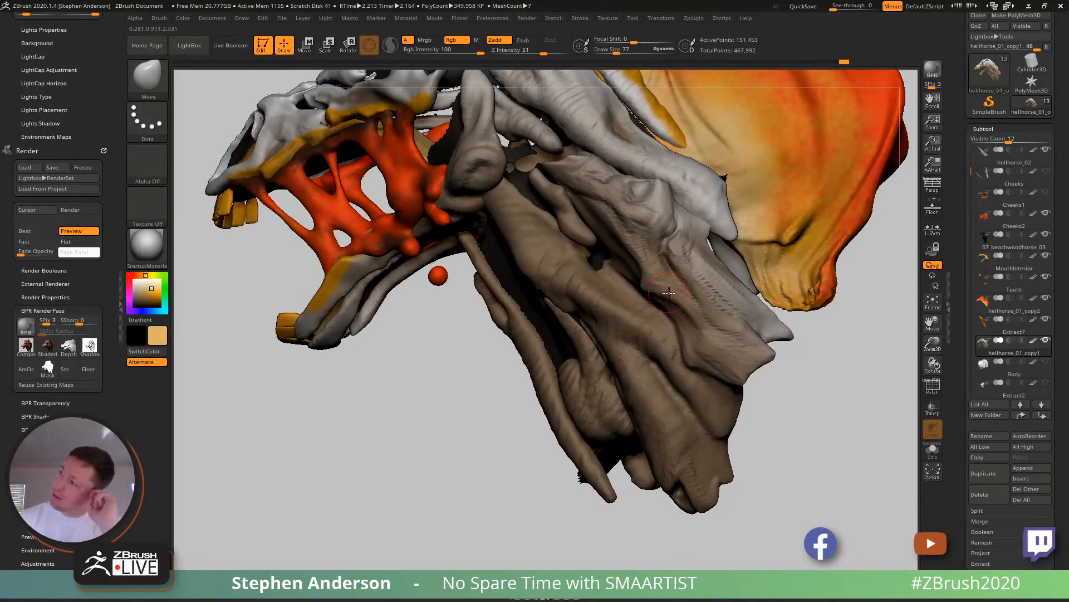
- Enlarge the Move brush to draw size 169 and adjust the rear folds of the neck muscle
{"action": "key", "text": "space"}
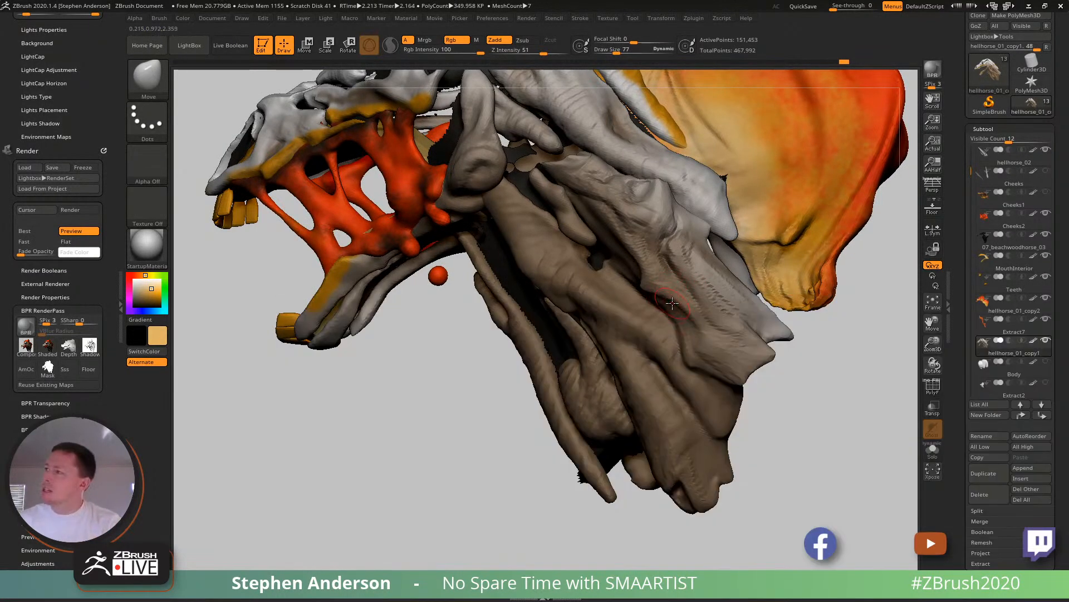
{"action": "key", "text": "s"}
{"action": "left_click_drag", "start_coordinate": [681, 306], "coordinate": [671, 300]}
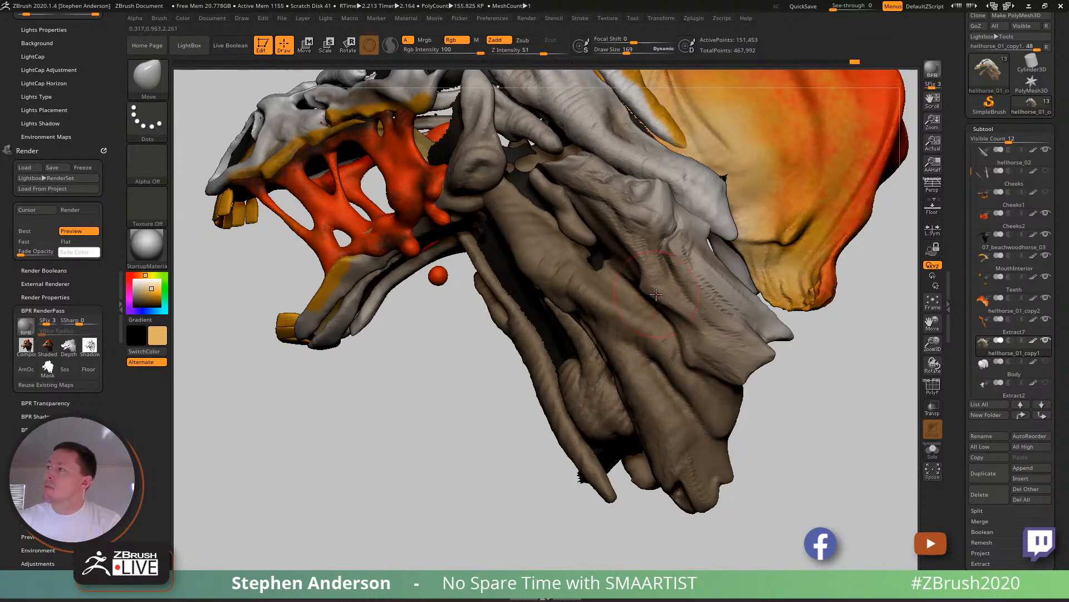
{"action": "mouse_move", "coordinate": [717, 322]}
{"action": "right_mouse_down", "text": "ctrl"}
{"action": "mouse_move", "coordinate": [712, 301]}
{"action": "mouse_move", "coordinate": [655, 260]}
{"action": "mouse_move", "coordinate": [720, 325]}
{"action": "mouse_move", "coordinate": [683, 399]}
{"action": "right_mouse_up", "text": "ctrl"}
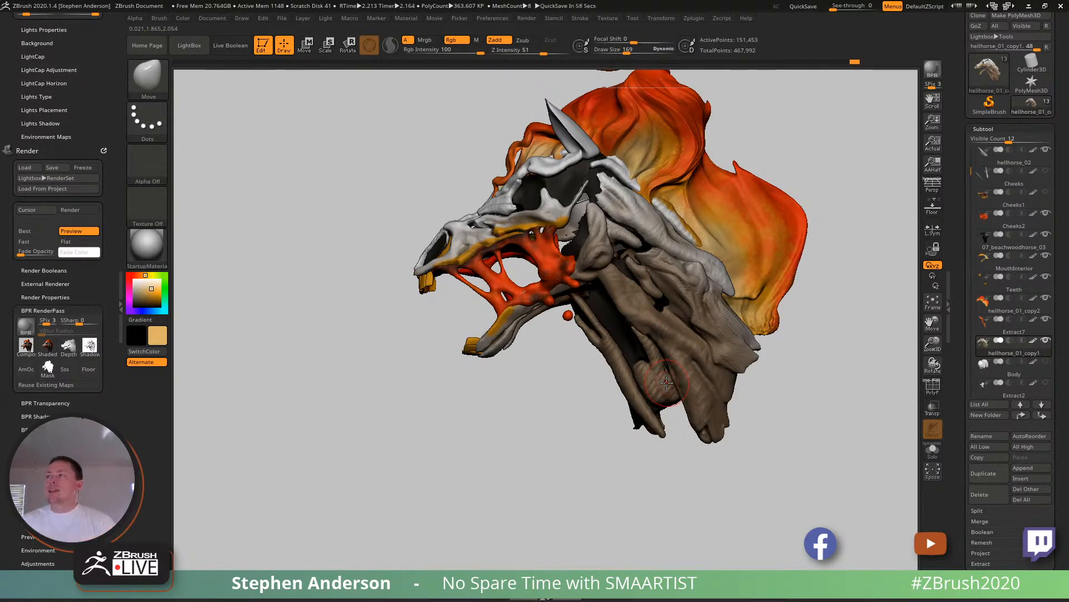
- Set the Move brush to draw size 135 and adjust the bulge on the upper neck muscle from a lower angle
{"action": "right_click_drag", "start_coordinate": [667, 382], "coordinate": [682, 268]}
{"action": "mouse_move", "coordinate": [682, 267]}
{"action": "right_mouse_down", "text": "ctrl"}
{"action": "mouse_move", "coordinate": [716, 311]}
{"action": "mouse_move", "coordinate": [708, 282]}
{"action": "right_mouse_up", "text": "ctrl"}
{"action": "key", "text": "s"}
{"action": "left_click_drag", "start_coordinate": [700, 286], "coordinate": [697, 285]}
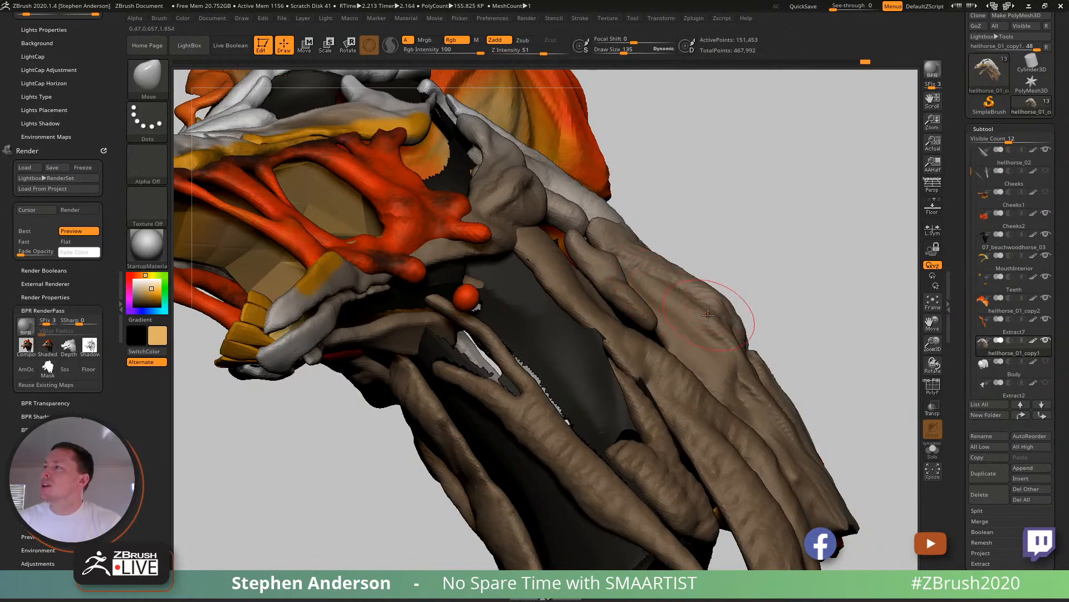
{"action": "mouse_move", "coordinate": [703, 311]}
{"action": "right_mouse_down"}
{"action": "mouse_move", "coordinate": [683, 301]}
{"action": "mouse_move", "coordinate": [689, 293]}
{"action": "right_mouse_up"}
- Sculpt the folds on the upper part of the neck muscle with the ClayBuildup brush at draw size 77
{"action": "key", "text": "b"}
{"action": "key", "text": "c"}
{"action": "key", "text": "b"}
{"action": "key", "text": "s"}
{"action": "left_click_drag", "start_coordinate": [690, 294], "coordinate": [680, 294]}
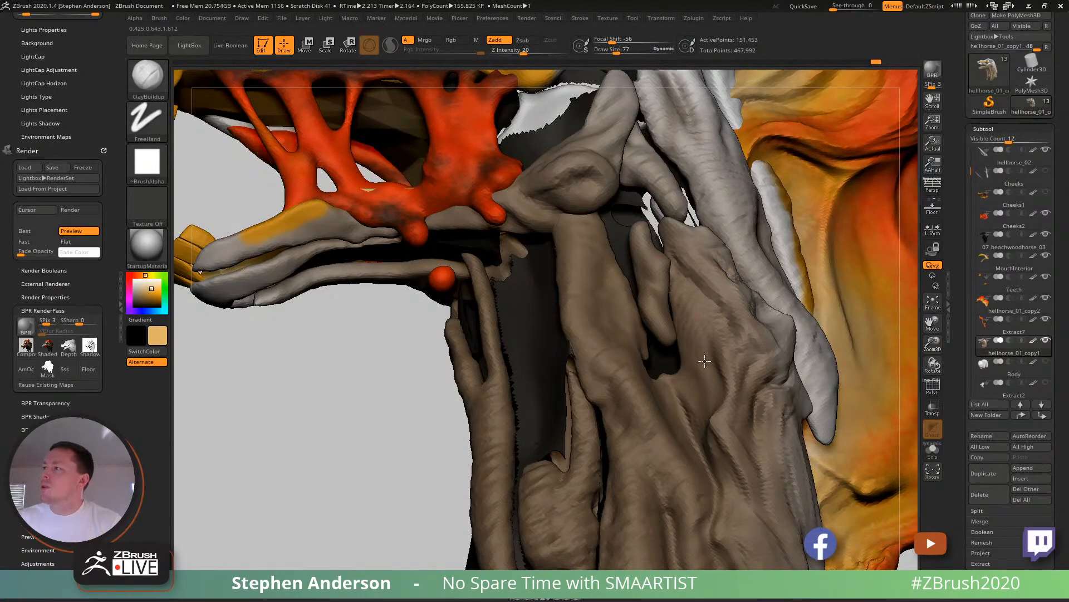
{"action": "mouse_move", "coordinate": [719, 393]}
{"action": "right_mouse_down"}
{"action": "mouse_move", "coordinate": [719, 301]}
{"action": "mouse_move", "coordinate": [744, 326]}
{"action": "mouse_move", "coordinate": [728, 329]}
{"action": "mouse_move", "coordinate": [669, 273]}
{"action": "mouse_move", "coordinate": [677, 240]}
{"action": "mouse_move", "coordinate": [742, 329]}
{"action": "mouse_move", "coordinate": [702, 270]}
{"action": "mouse_move", "coordinate": [716, 301]}
{"action": "right_mouse_up"}
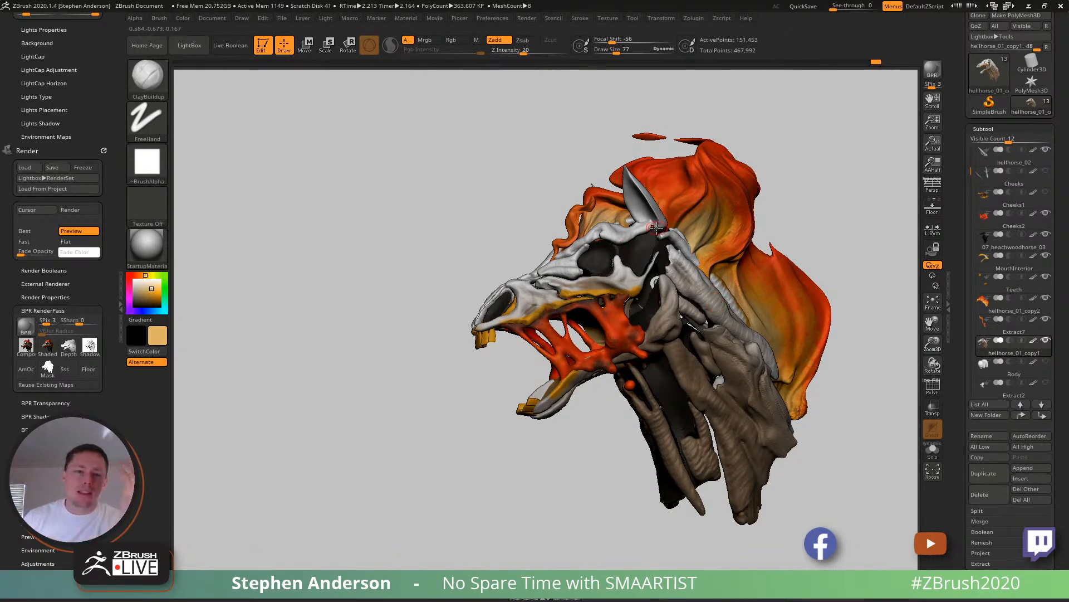
- Carve a round hollow into the knob on the upper rear neck muscle with ClayBuildup at draw size 54
{"action": "mouse_move", "coordinate": [645, 247]}
{"action": "right_mouse_down"}
{"action": "mouse_move", "coordinate": [753, 227]}
{"action": "mouse_move", "coordinate": [673, 239]}
{"action": "mouse_move", "coordinate": [732, 249]}
{"action": "mouse_move", "coordinate": [512, 273]}
{"action": "right_mouse_up"}
{"action": "right_click_drag", "start_coordinate": [800, 375], "coordinate": [684, 340], "text": "alt"}
{"action": "mouse_move", "coordinate": [684, 340]}
{"action": "right_mouse_down", "text": "ctrl"}
{"action": "mouse_move", "coordinate": [633, 338]}
{"action": "mouse_move", "coordinate": [663, 312]}
{"action": "mouse_move", "coordinate": [651, 261]}
{"action": "right_mouse_up", "text": "ctrl"}
{"action": "key", "text": "s"}
{"action": "left_click_drag", "start_coordinate": [659, 281], "coordinate": [655, 281]}
{"action": "right_click_drag", "start_coordinate": [664, 284], "coordinate": [669, 289]}
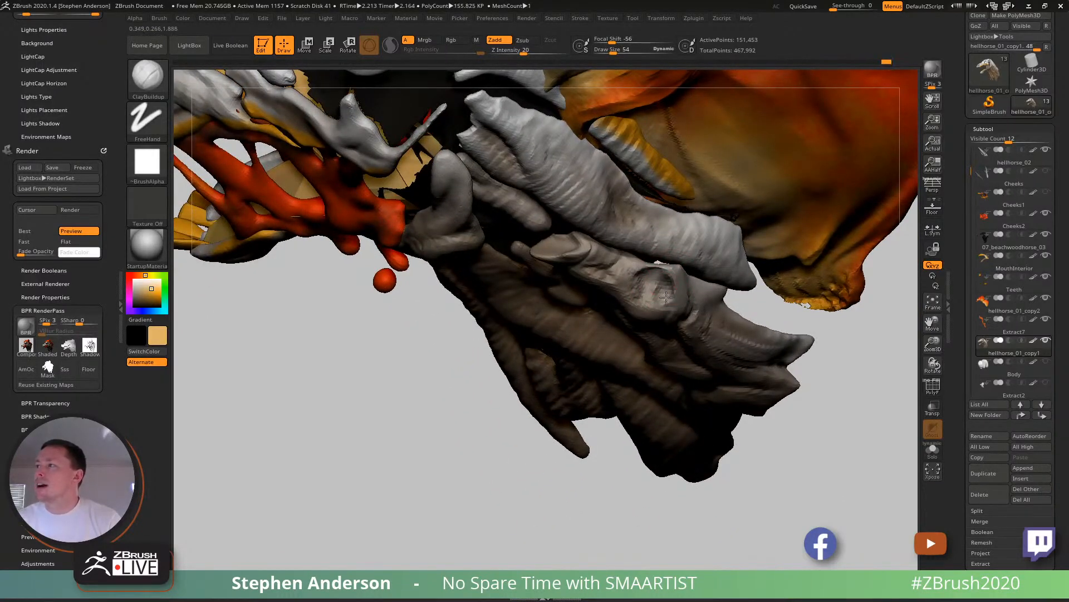
- Isolate the side neck muscle piece of the subtool and refine the rim around the knob's hollow with ClayBuildup
{"action": "mouse_move", "coordinate": [655, 289]}
{"action": "right_mouse_down"}
{"action": "mouse_move", "coordinate": [668, 309]}
{"action": "mouse_move", "coordinate": [666, 294]}
{"action": "mouse_move", "coordinate": [674, 298]}
{"action": "mouse_move", "coordinate": [654, 262]}
{"action": "mouse_move", "coordinate": [688, 312]}
{"action": "mouse_move", "coordinate": [680, 359]}
{"action": "mouse_move", "coordinate": [700, 327]}
{"action": "mouse_move", "coordinate": [697, 289]}
{"action": "mouse_move", "coordinate": [694, 333]}
{"action": "mouse_move", "coordinate": [667, 380]}
{"action": "right_mouse_up"}
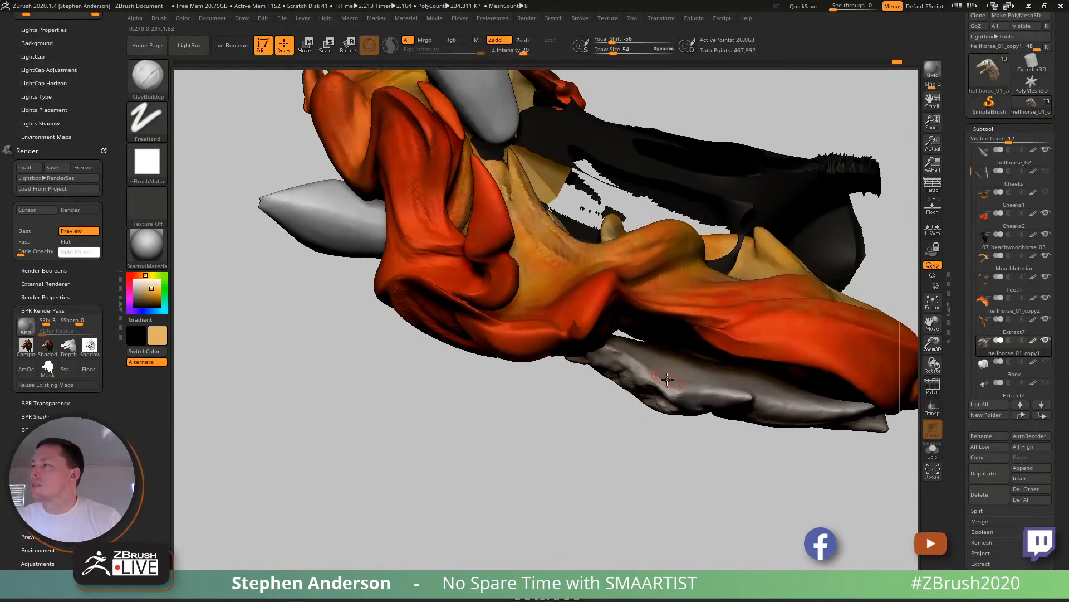
{"action": "left_click_drag", "start_coordinate": [686, 384], "coordinate": [684, 389]}
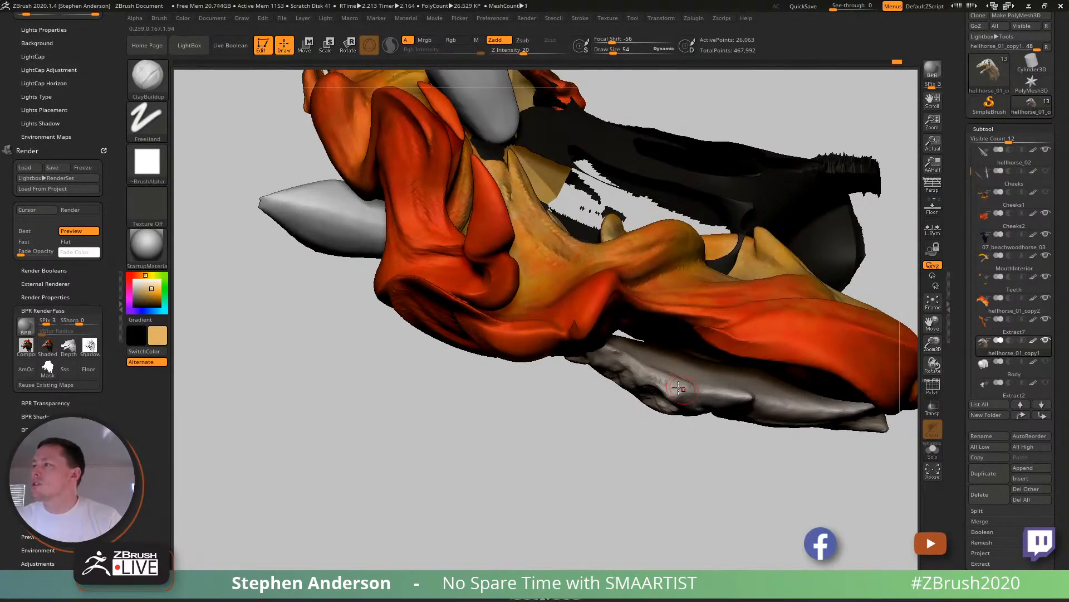
{"action": "right_click_drag", "start_coordinate": [689, 400], "coordinate": [598, 344]}
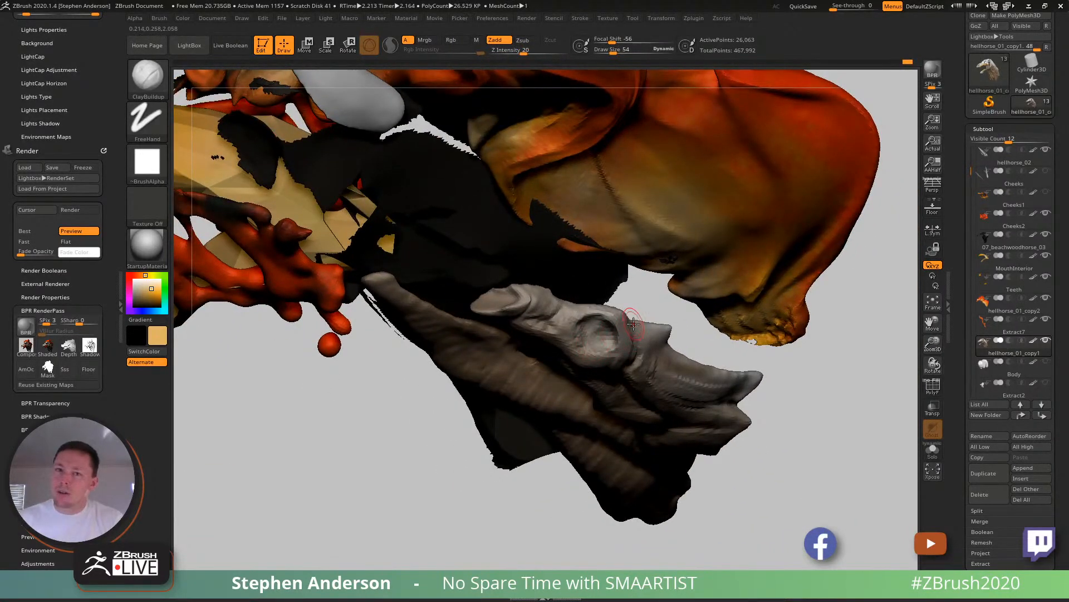
{"action": "left_click_drag", "start_coordinate": [633, 324], "coordinate": [627, 329]}
{"action": "right_click_drag", "start_coordinate": [627, 328], "coordinate": [584, 359]}
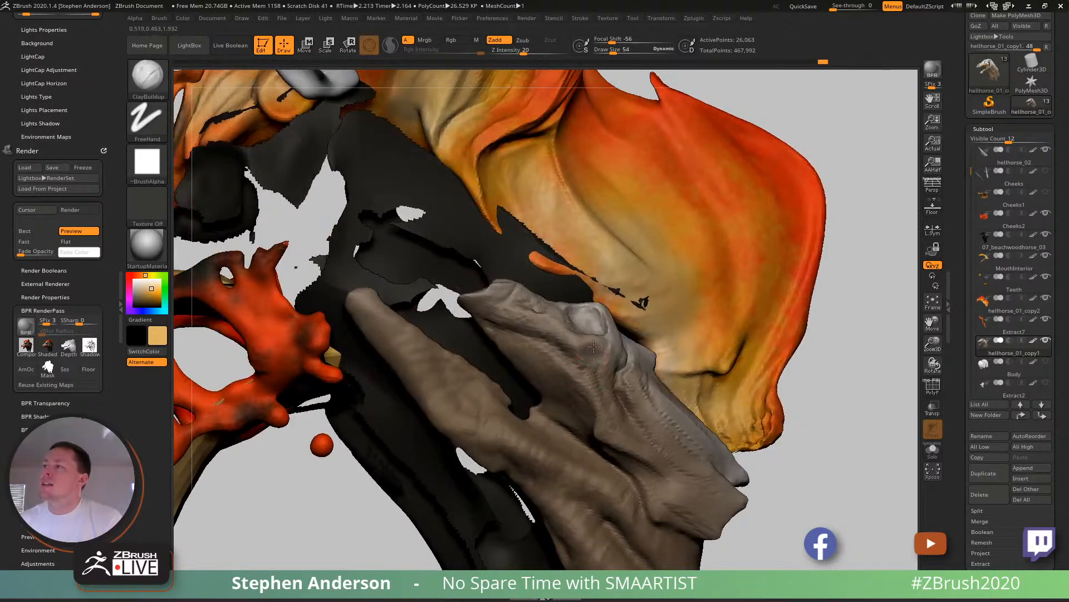
- Sculpt ridges and creases between the knob and the upper tip of the rear neck muscle
{"action": "mouse_move", "coordinate": [587, 356]}
{"action": "right_mouse_down"}
{"action": "mouse_move", "coordinate": [643, 348]}
{"action": "mouse_move", "coordinate": [647, 323]}
{"action": "mouse_move", "coordinate": [622, 372]}
{"action": "mouse_move", "coordinate": [603, 361]}
{"action": "mouse_move", "coordinate": [613, 318]}
{"action": "mouse_move", "coordinate": [635, 361]}
{"action": "right_mouse_up"}
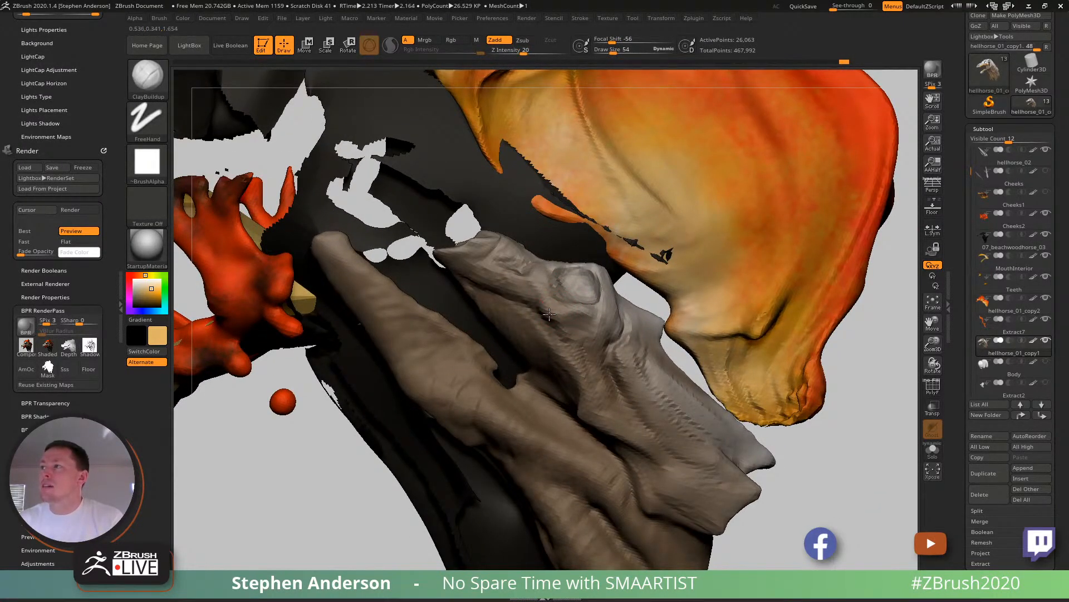
{"action": "right_click_drag", "start_coordinate": [528, 281], "coordinate": [516, 294]}
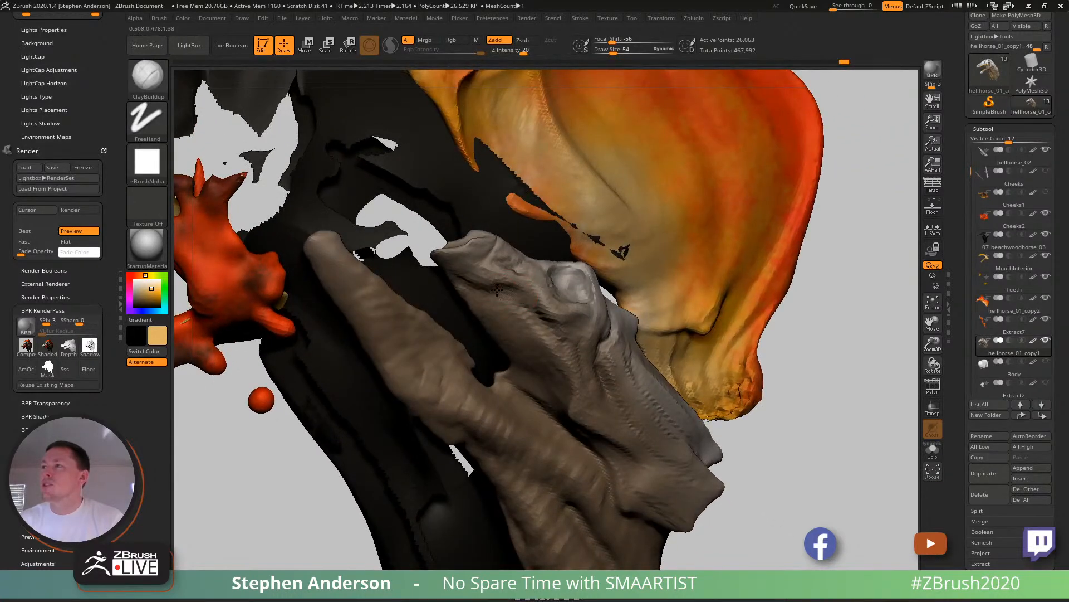
{"action": "mouse_move", "coordinate": [506, 288]}
{"action": "right_mouse_down"}
{"action": "mouse_move", "coordinate": [500, 257]}
{"action": "mouse_move", "coordinate": [537, 276]}
{"action": "mouse_move", "coordinate": [515, 290]}
{"action": "mouse_move", "coordinate": [519, 278]}
{"action": "mouse_move", "coordinate": [551, 323]}
{"action": "mouse_move", "coordinate": [529, 313]}
{"action": "right_mouse_up"}
- Build up the forward side and lower folds of the rear neck muscle with ClayBuildup at draw size 86
{"action": "key", "text": "s"}
{"action": "left_click_drag", "start_coordinate": [528, 312], "coordinate": [530, 302]}
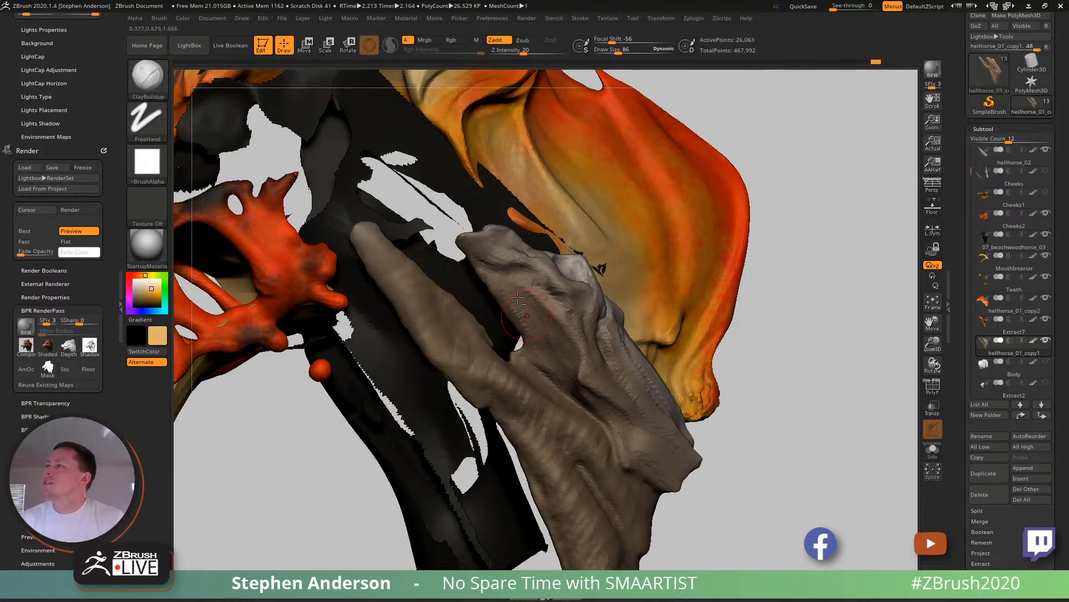
{"action": "mouse_move", "coordinate": [503, 286]}
{"action": "right_mouse_down", "text": "ctrl"}
{"action": "mouse_move", "coordinate": [505, 329]}
{"action": "mouse_move", "coordinate": [543, 370]}
{"action": "mouse_move", "coordinate": [585, 368]}
{"action": "mouse_move", "coordinate": [573, 381]}
{"action": "right_mouse_up", "text": "ctrl"}
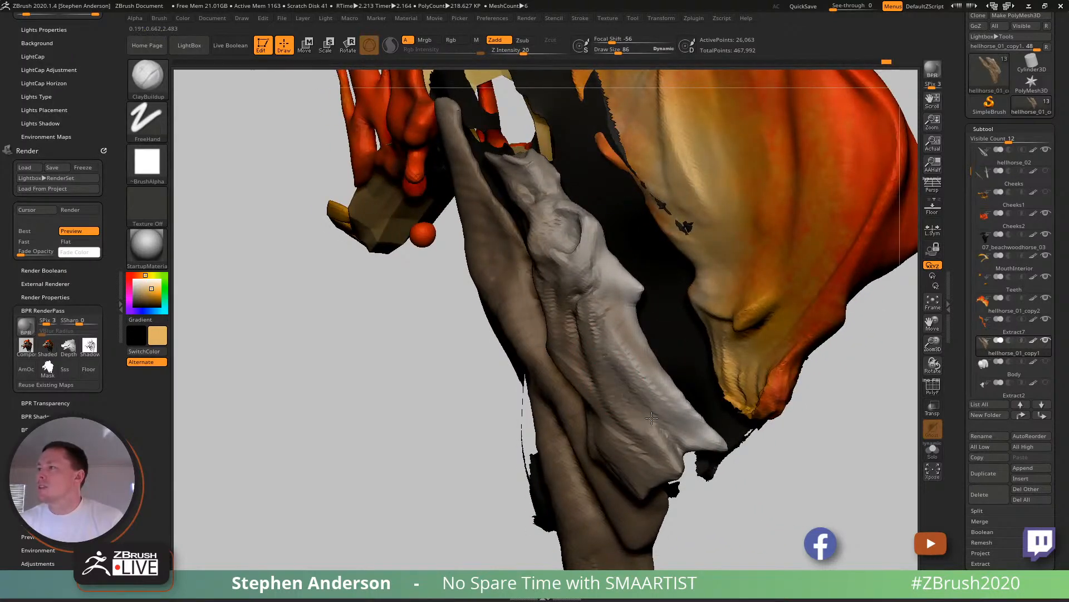
{"action": "right_click_drag", "start_coordinate": [676, 400], "coordinate": [638, 339]}
{"action": "mouse_move", "coordinate": [568, 350]}
{"action": "right_mouse_down", "text": "ctrl"}
{"action": "mouse_move", "coordinate": [583, 372]}
{"action": "mouse_move", "coordinate": [585, 362]}
{"action": "right_mouse_up", "text": "ctrl"}
- Carve a hollow just below the front muscle strand's upper tip with ClayBuildup and reshape the tip with the Move brush
{"action": "right_click_drag", "start_coordinate": [533, 292], "coordinate": [504, 260]}
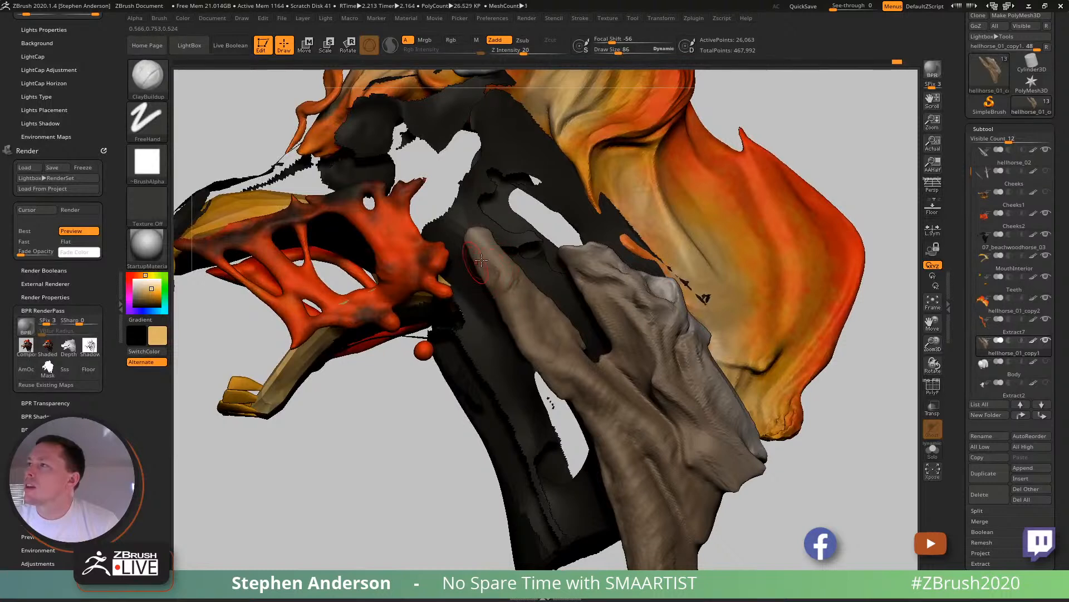
{"action": "left_click_drag", "start_coordinate": [478, 257], "coordinate": [486, 244], "text": "alt"}
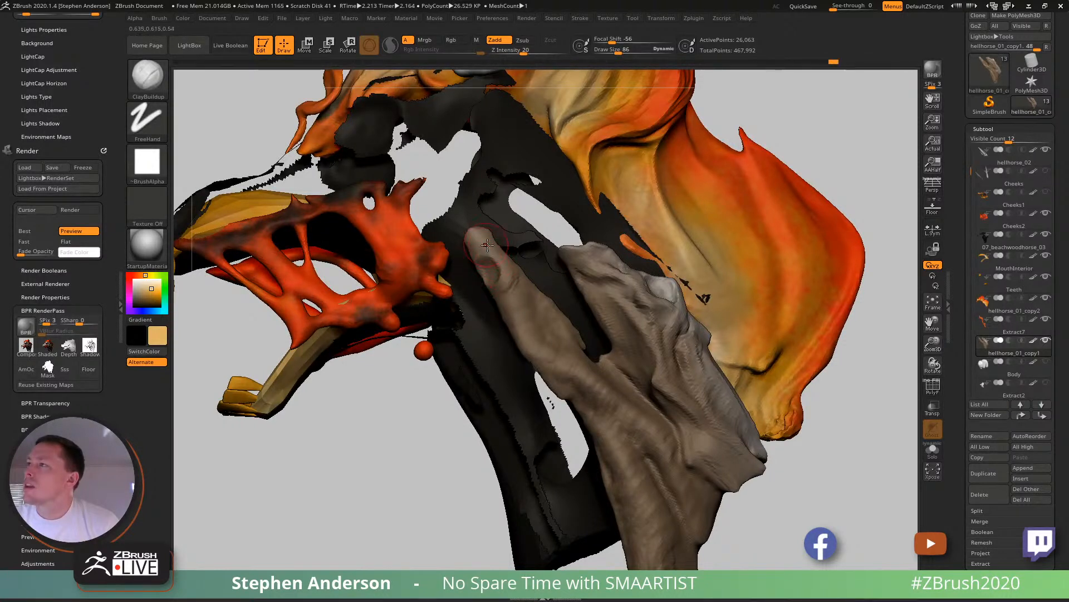
{"action": "right_click_drag", "start_coordinate": [500, 264], "coordinate": [494, 290]}
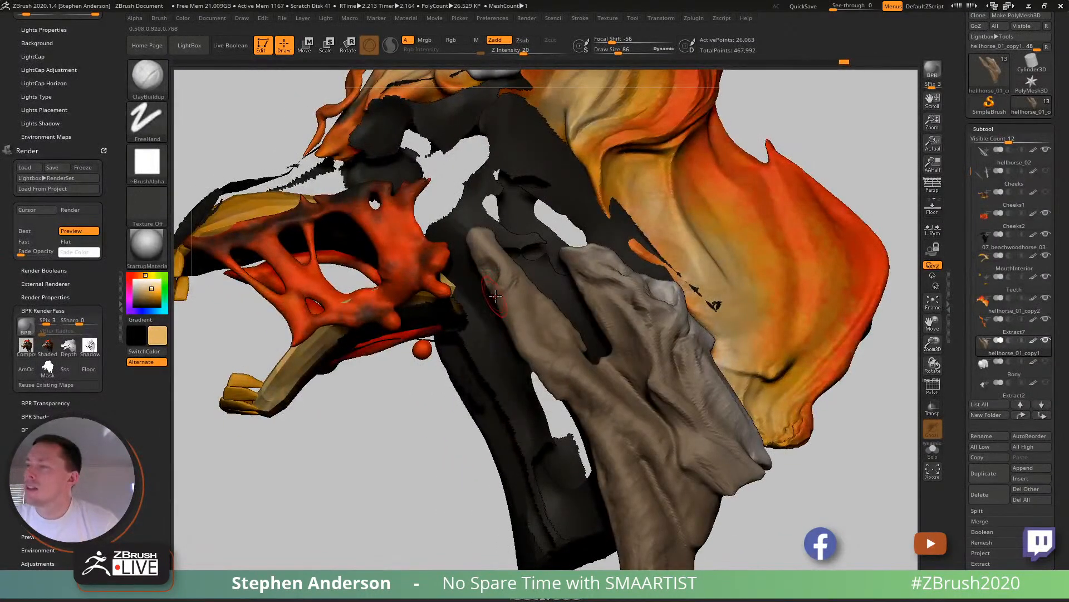
{"action": "key", "text": "b"}
{"action": "key", "text": "v"}
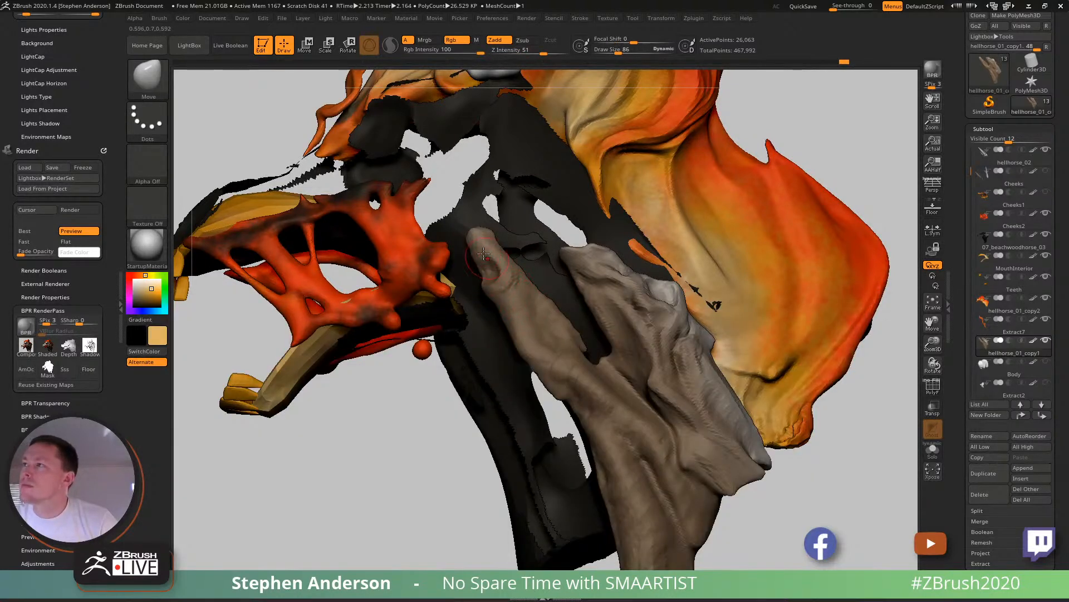
{"action": "right_click_drag", "start_coordinate": [474, 238], "coordinate": [529, 277]}
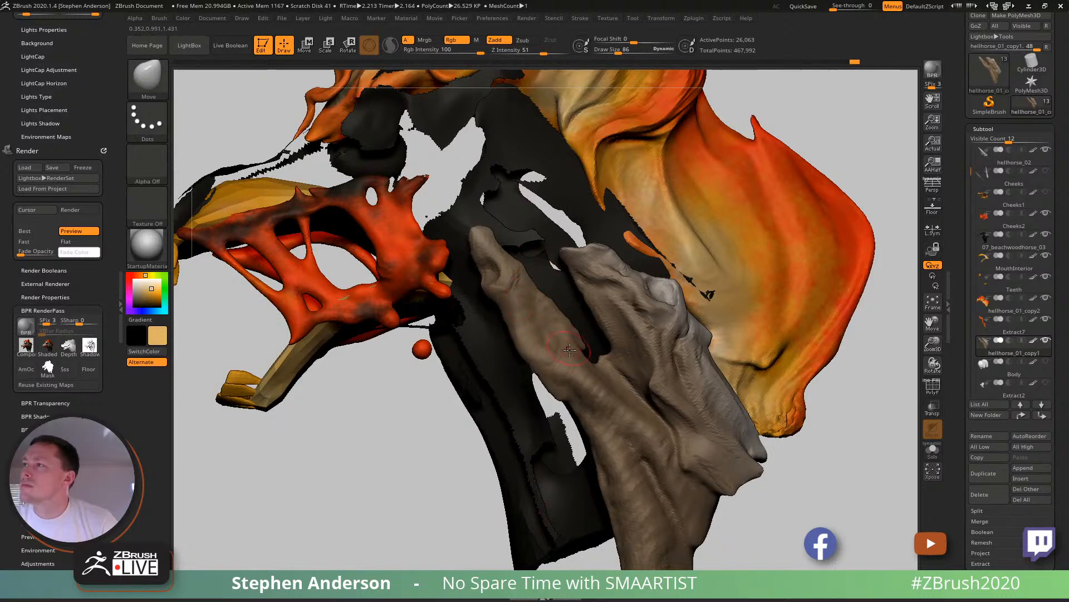
- Sculpt the front muscle strand around the fork between both strands with ClayBuildup at draw size 77
{"action": "key", "text": "b"}
{"action": "key", "text": "m"}
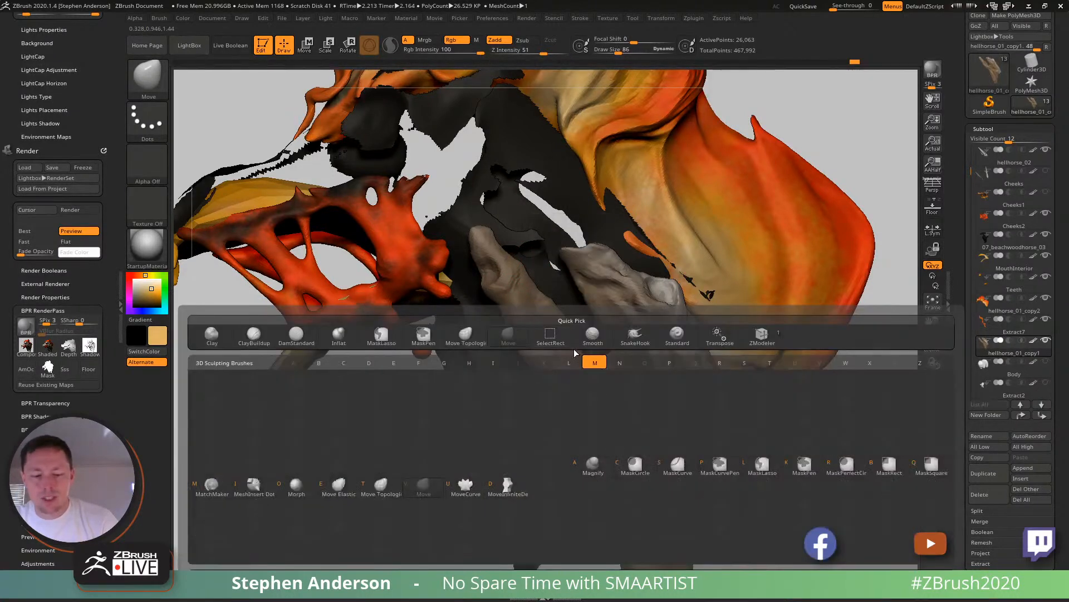
{"action": "key", "text": "v"}
{"action": "key", "text": "b"}
{"action": "key", "text": "c"}
{"action": "key", "text": "b"}
{"action": "mouse_move", "coordinate": [516, 367]}
{"action": "right_mouse_down"}
{"action": "mouse_move", "coordinate": [493, 357]}
{"action": "mouse_move", "coordinate": [534, 346]}
{"action": "mouse_move", "coordinate": [497, 357]}
{"action": "mouse_move", "coordinate": [501, 309]}
{"action": "mouse_move", "coordinate": [444, 239]}
{"action": "mouse_move", "coordinate": [479, 323]}
{"action": "mouse_move", "coordinate": [566, 329]}
{"action": "mouse_move", "coordinate": [555, 333]}
{"action": "right_mouse_up"}
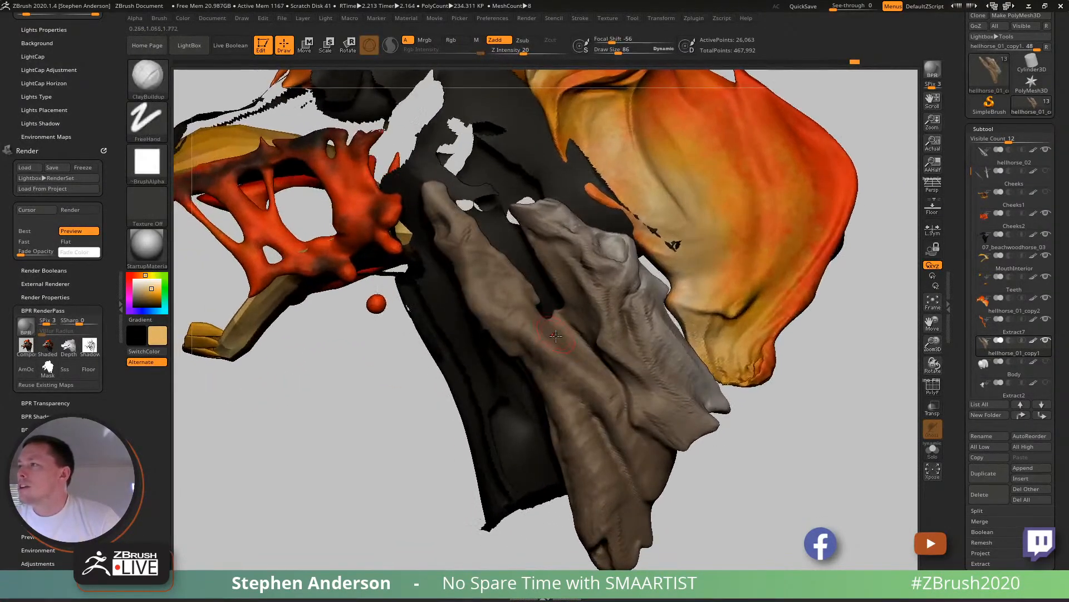
{"action": "key", "text": "s"}
{"action": "left_click", "coordinate": [570, 352]}
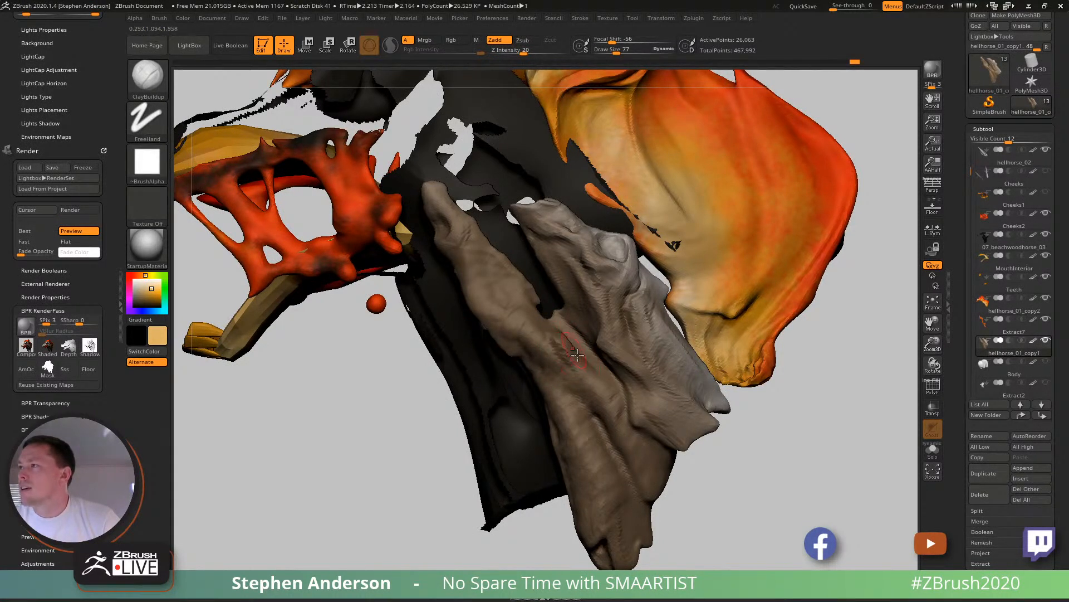
- Reshape the muscle fold just below the fork with the Move Topological brush at draw size 114
{"action": "key", "text": "b"}
{"action": "key", "text": "m"}
{"action": "key", "text": "t"}
{"action": "key", "text": "s"}
{"action": "left_click", "coordinate": [558, 334]}
{"action": "key", "text": "s"}
{"action": "left_click", "coordinate": [572, 343]}
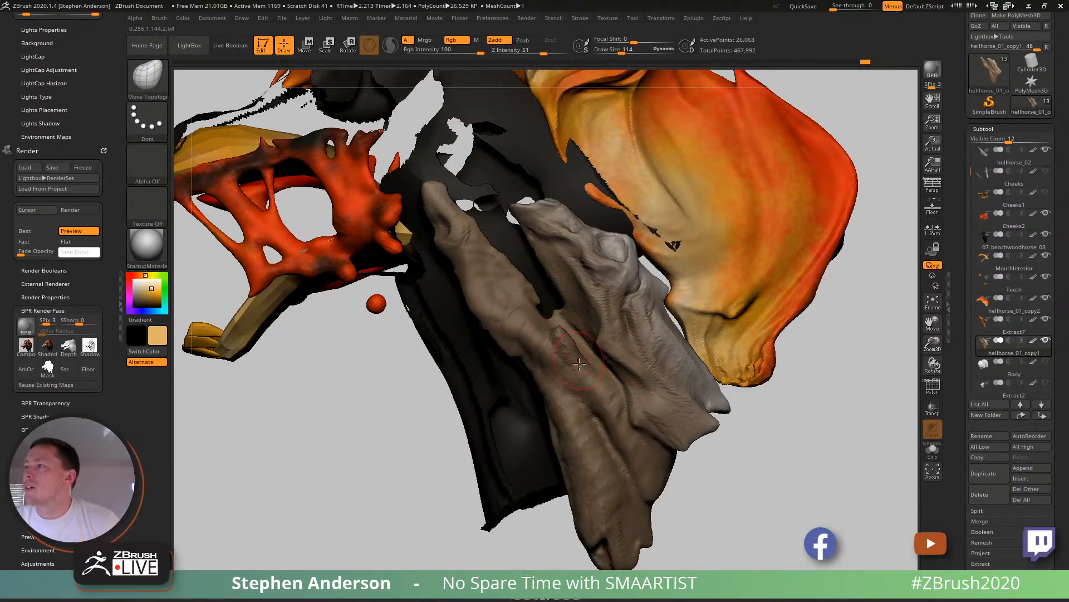
- Smooth the front muscle strand and adjust its outline above the fork with Move Topological
{"action": "key", "text": "shift"}
{"action": "mouse_move", "coordinate": [573, 368]}
{"action": "right_mouse_down", "text": "ctrl"}
{"action": "mouse_move", "coordinate": [583, 368]}
{"action": "mouse_move", "coordinate": [490, 301]}
{"action": "right_mouse_up", "text": "ctrl"}
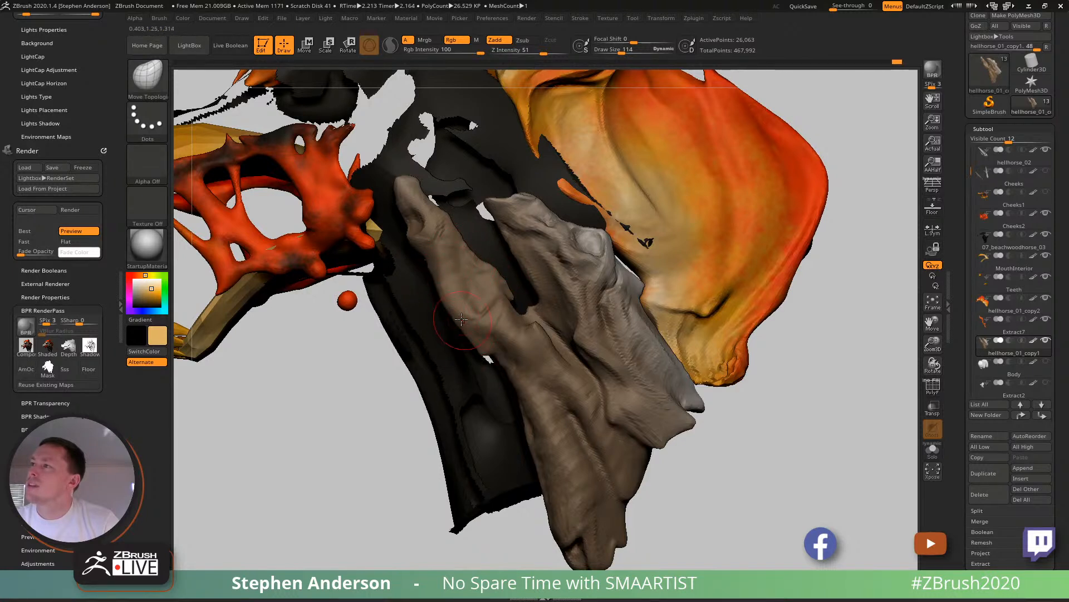
{"action": "right_click_drag", "start_coordinate": [452, 295], "coordinate": [514, 379], "text": "ctrl"}
{"action": "right_click_drag", "start_coordinate": [447, 272], "coordinate": [411, 249]}
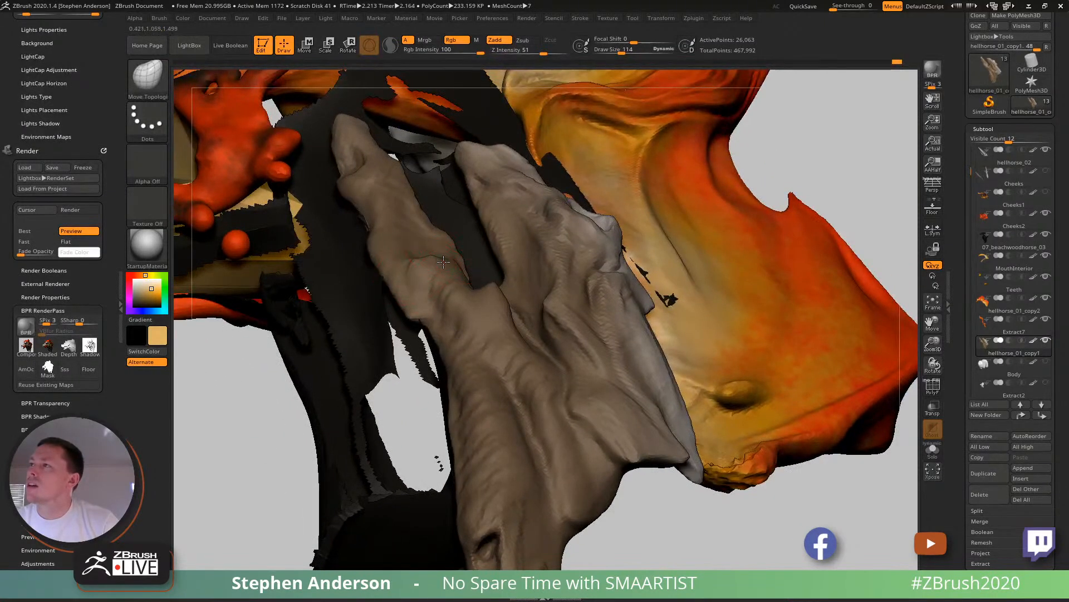
{"action": "mouse_move", "coordinate": [434, 245]}
{"action": "right_mouse_down"}
{"action": "mouse_move", "coordinate": [429, 281]}
{"action": "mouse_move", "coordinate": [440, 293]}
{"action": "right_mouse_up"}
- Build a fold across the middle of the front muscle strand with ClayBuildup at draw size 62
{"action": "key", "text": "b"}
{"action": "key", "text": "c"}
{"action": "key", "text": "b"}
{"action": "key", "text": "s"}
{"action": "left_click_drag", "start_coordinate": [435, 275], "coordinate": [452, 270]}
{"action": "mouse_move", "coordinate": [441, 257]}
{"action": "right_mouse_down"}
{"action": "mouse_move", "coordinate": [445, 274]}
{"action": "mouse_move", "coordinate": [417, 291]}
{"action": "right_mouse_up"}
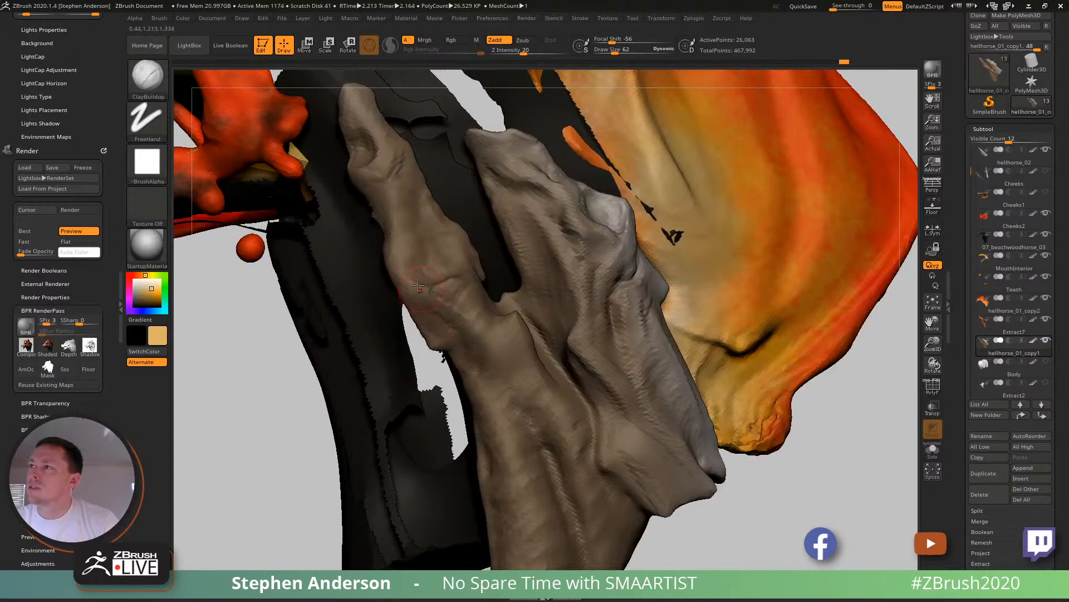
- Deepen the hollow and overlapping folds along the front strand and add ridges to the rear muscle beside the fork
{"action": "mouse_move", "coordinate": [482, 314]}
{"action": "right_mouse_down"}
{"action": "mouse_move", "coordinate": [476, 280]}
{"action": "mouse_move", "coordinate": [485, 301]}
{"action": "mouse_move", "coordinate": [499, 289]}
{"action": "mouse_move", "coordinate": [511, 212]}
{"action": "right_mouse_up"}
{"action": "mouse_move", "coordinate": [511, 267]}
{"action": "right_mouse_down"}
{"action": "mouse_move", "coordinate": [532, 331]}
{"action": "mouse_move", "coordinate": [498, 295]}
{"action": "mouse_move", "coordinate": [500, 331]}
{"action": "mouse_move", "coordinate": [529, 322]}
{"action": "mouse_move", "coordinate": [523, 332]}
{"action": "mouse_move", "coordinate": [519, 313]}
{"action": "right_mouse_up"}
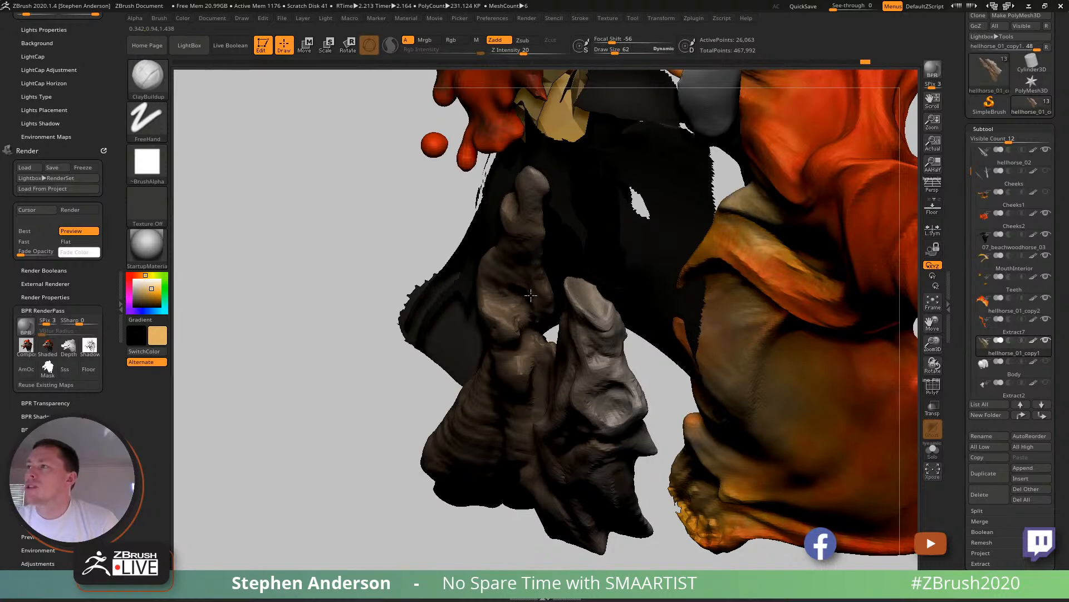
{"action": "mouse_move", "coordinate": [509, 275]}
{"action": "right_mouse_down"}
{"action": "mouse_move", "coordinate": [535, 309]}
{"action": "mouse_move", "coordinate": [522, 410]}
{"action": "right_mouse_up"}
{"action": "mouse_move", "coordinate": [540, 385]}
{"action": "right_mouse_down"}
{"action": "mouse_move", "coordinate": [577, 402]}
{"action": "mouse_move", "coordinate": [570, 391]}
{"action": "right_mouse_up"}
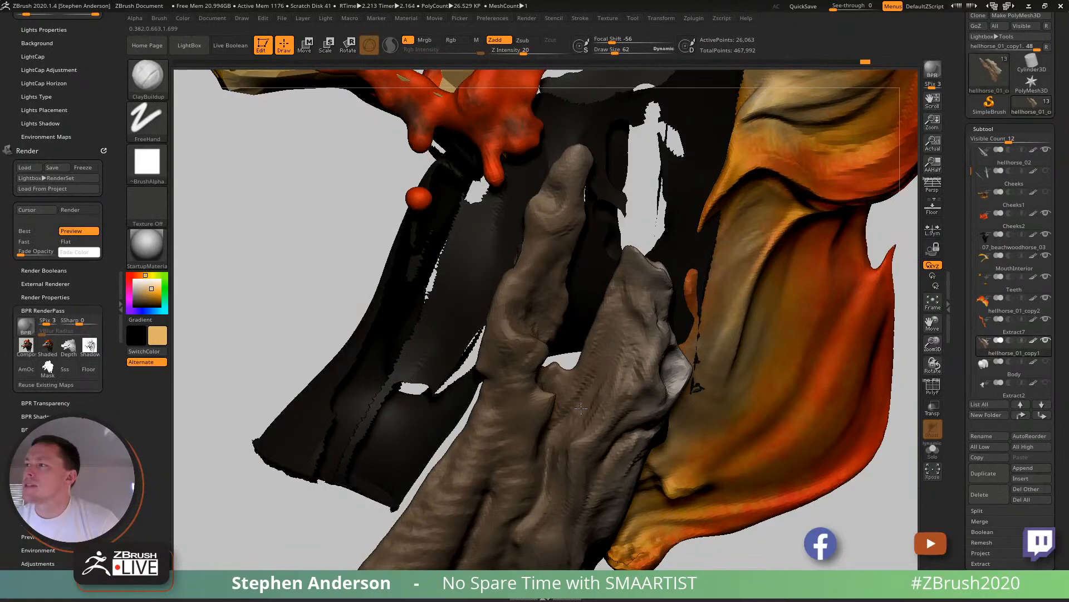
{"action": "mouse_move", "coordinate": [566, 392]}
{"action": "left_mouse_down"}
{"action": "mouse_move", "coordinate": [595, 366]}
{"action": "mouse_move", "coordinate": [618, 319]}
{"action": "left_mouse_up"}
{"action": "right_click_drag", "start_coordinate": [614, 376], "coordinate": [595, 287]}
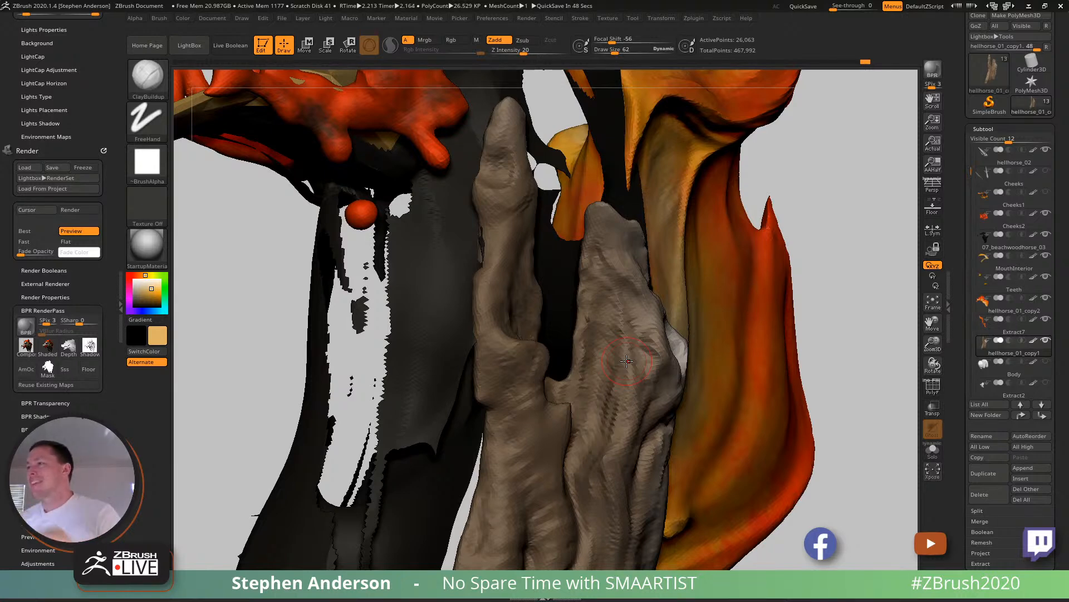
- Define the overlapping fold beneath the fork and start a crease down the muscle below it with ClayBuildup
{"action": "mouse_move", "coordinate": [627, 361]}
{"action": "right_mouse_down"}
{"action": "mouse_move", "coordinate": [490, 402]}
{"action": "mouse_move", "coordinate": [516, 363]}
{"action": "right_mouse_up"}
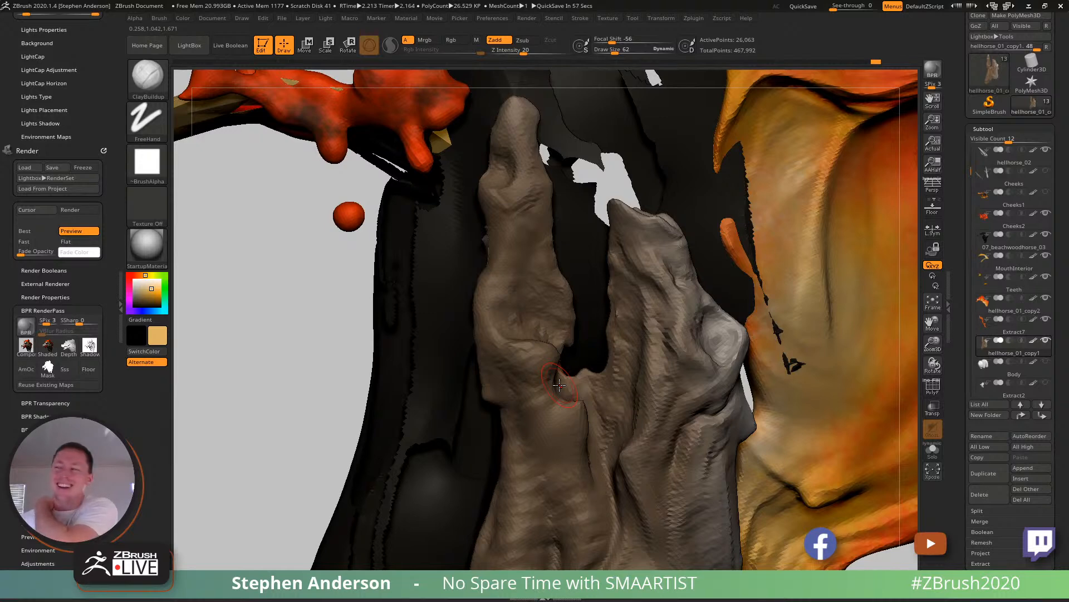
{"action": "mouse_move", "coordinate": [583, 392]}
{"action": "right_mouse_down"}
{"action": "mouse_move", "coordinate": [577, 428]}
{"action": "mouse_move", "coordinate": [581, 402]}
{"action": "mouse_move", "coordinate": [558, 387]}
{"action": "mouse_move", "coordinate": [549, 349]}
{"action": "mouse_move", "coordinate": [591, 368]}
{"action": "mouse_move", "coordinate": [578, 371]}
{"action": "mouse_move", "coordinate": [604, 417]}
{"action": "right_mouse_up"}
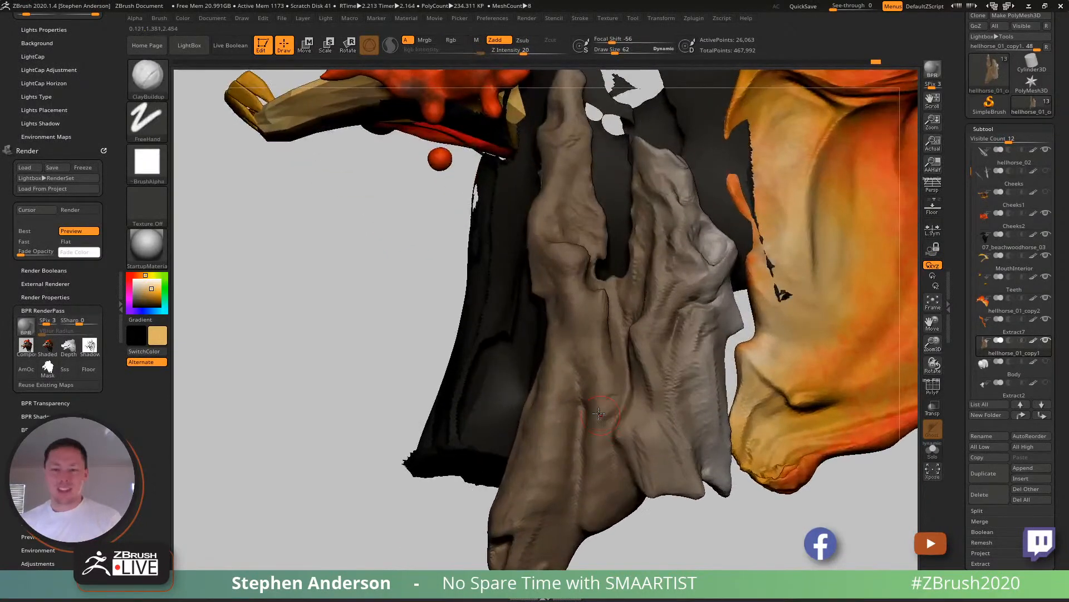
{"action": "right_click_drag", "start_coordinate": [557, 369], "coordinate": [574, 368]}
{"action": "left_click_drag", "start_coordinate": [575, 367], "coordinate": [591, 408]}
{"action": "left_click_drag", "start_coordinate": [581, 346], "coordinate": [579, 317]}
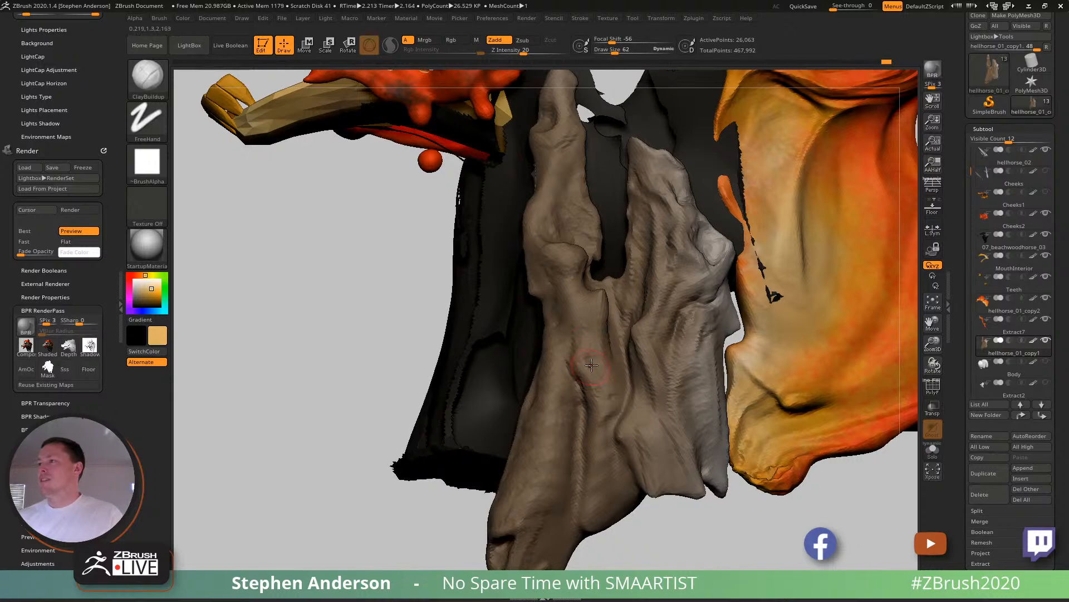
- Deepen the long crease running down the lower middle of the neck muscle and build up its sides
{"action": "left_click_drag", "start_coordinate": [588, 371], "coordinate": [592, 378]}
{"action": "mouse_move", "coordinate": [593, 378]}
{"action": "right_mouse_down"}
{"action": "mouse_move", "coordinate": [646, 404]}
{"action": "mouse_move", "coordinate": [583, 384]}
{"action": "right_mouse_up"}
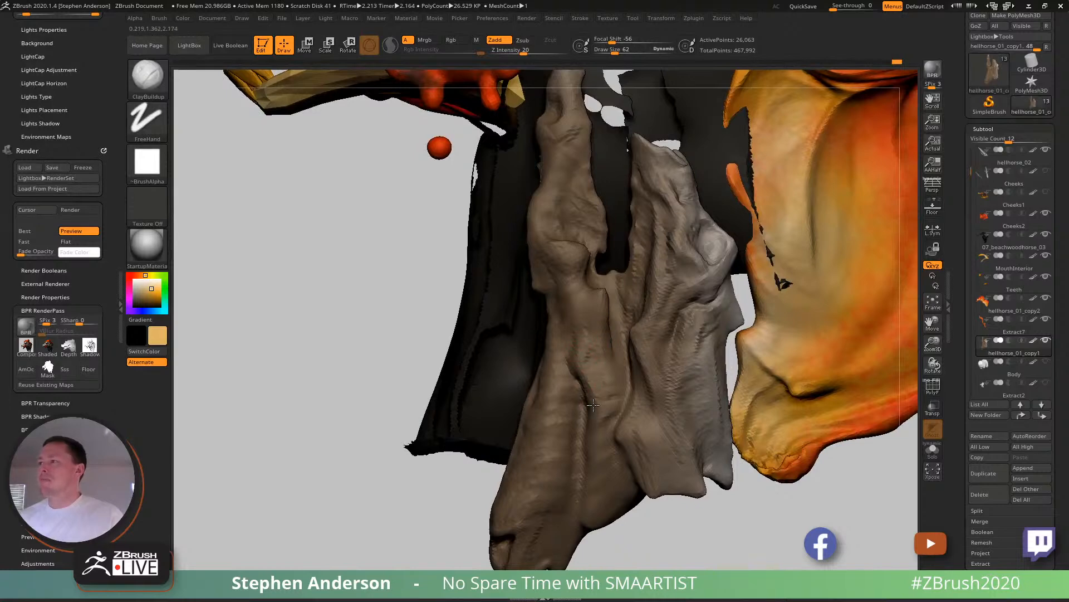
{"action": "left_click_drag", "start_coordinate": [601, 435], "coordinate": [597, 437]}
{"action": "right_click_drag", "start_coordinate": [597, 437], "coordinate": [587, 441]}
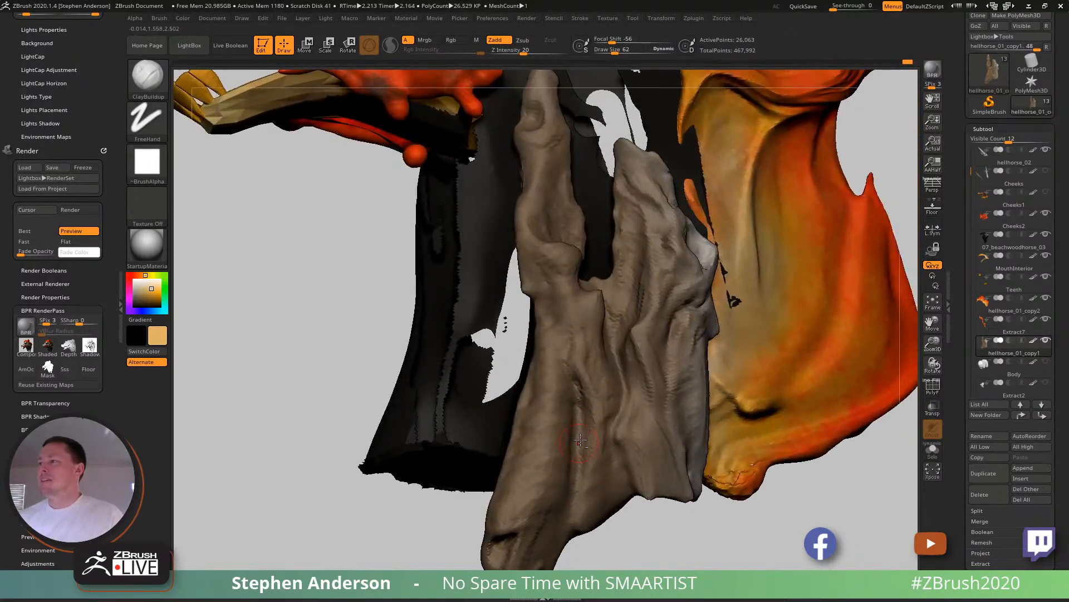
- Extend the crease down the front strand's lower half and build up the surface beside it with ClayBuildup
{"action": "left_click_drag", "start_coordinate": [576, 385], "coordinate": [584, 453]}
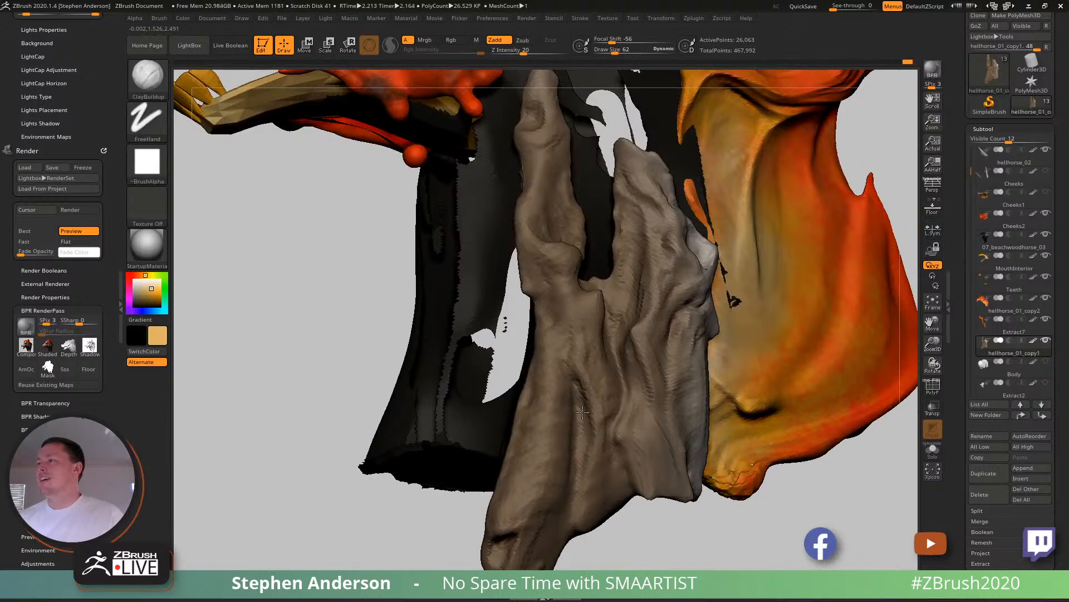
{"action": "right_click_drag", "start_coordinate": [580, 418], "coordinate": [565, 413]}
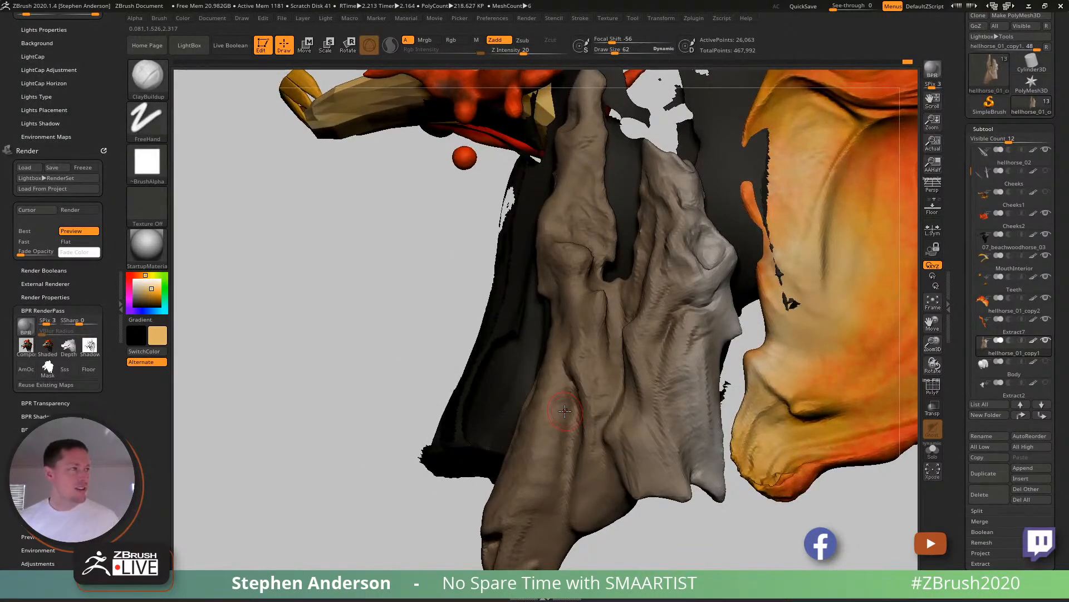
{"action": "mouse_move", "coordinate": [652, 395]}
{"action": "right_mouse_down"}
{"action": "mouse_move", "coordinate": [606, 430]}
{"action": "mouse_move", "coordinate": [612, 449]}
{"action": "mouse_move", "coordinate": [612, 373]}
{"action": "mouse_move", "coordinate": [638, 346]}
{"action": "mouse_move", "coordinate": [607, 370]}
{"action": "mouse_move", "coordinate": [597, 399]}
{"action": "mouse_move", "coordinate": [579, 345]}
{"action": "mouse_move", "coordinate": [602, 403]}
{"action": "mouse_move", "coordinate": [591, 383]}
{"action": "right_mouse_up"}
{"action": "left_click", "coordinate": [764, 536], "text": "ctrl+shift"}
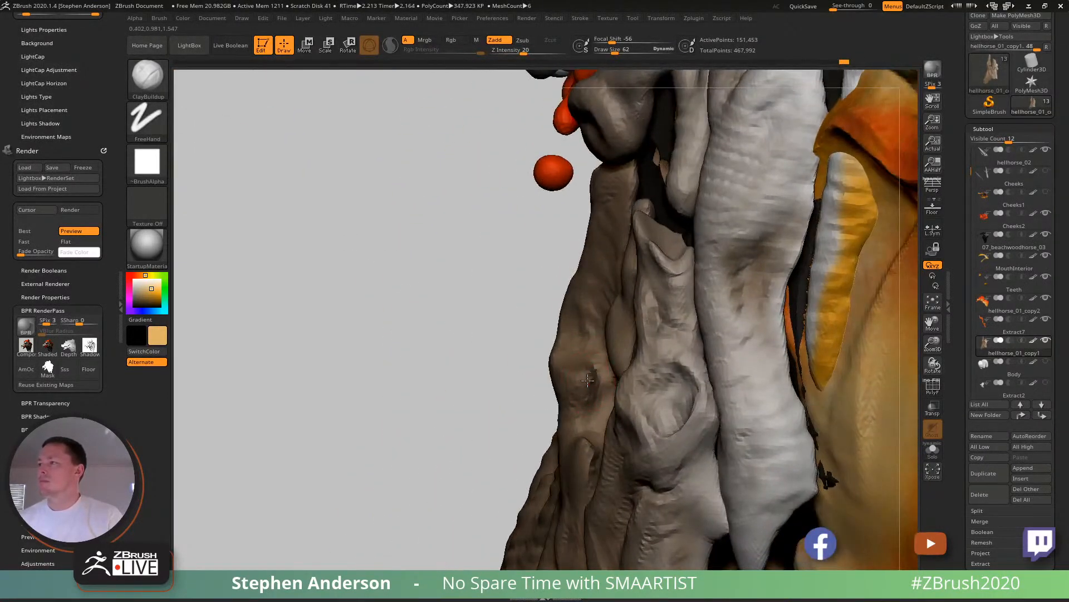
- Carve a curled hollow into the front strand below the jaw joint and build up its rim and the fold beneath it
{"action": "right_click_drag", "start_coordinate": [594, 378], "coordinate": [585, 368]}
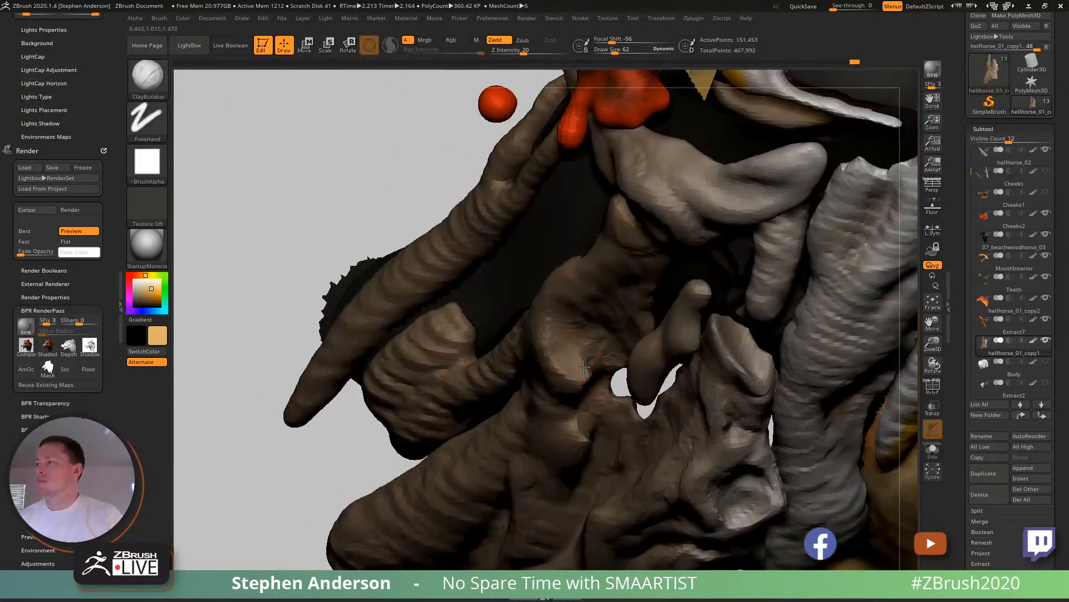
{"action": "right_click_drag", "start_coordinate": [583, 330], "coordinate": [601, 303]}
{"action": "mouse_move", "coordinate": [562, 333]}
{"action": "left_mouse_down"}
{"action": "mouse_move", "coordinate": [591, 314]}
{"action": "mouse_move", "coordinate": [609, 312]}
{"action": "mouse_move", "coordinate": [611, 326]}
{"action": "left_mouse_up"}
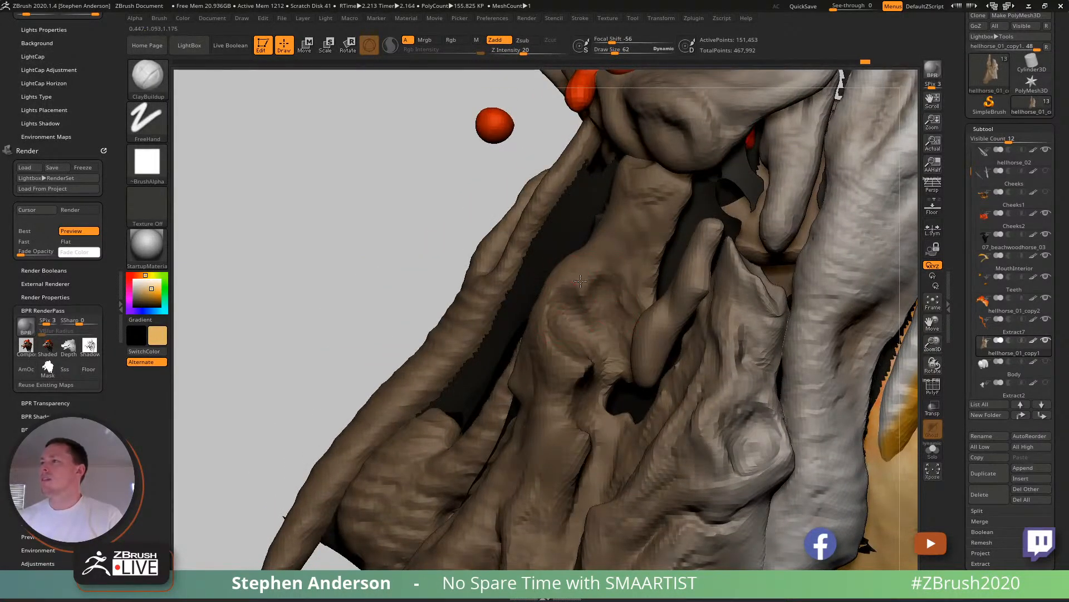
{"action": "left_click_drag", "start_coordinate": [581, 303], "coordinate": [562, 304]}
{"action": "mouse_move", "coordinate": [609, 303]}
{"action": "right_mouse_down", "text": "ctrl"}
{"action": "mouse_move", "coordinate": [733, 179]}
{"action": "mouse_move", "coordinate": [673, 233]}
{"action": "mouse_move", "coordinate": [645, 331]}
{"action": "mouse_move", "coordinate": [660, 223]}
{"action": "mouse_move", "coordinate": [635, 267]}
{"action": "mouse_move", "coordinate": [599, 298]}
{"action": "right_mouse_up", "text": "ctrl"}
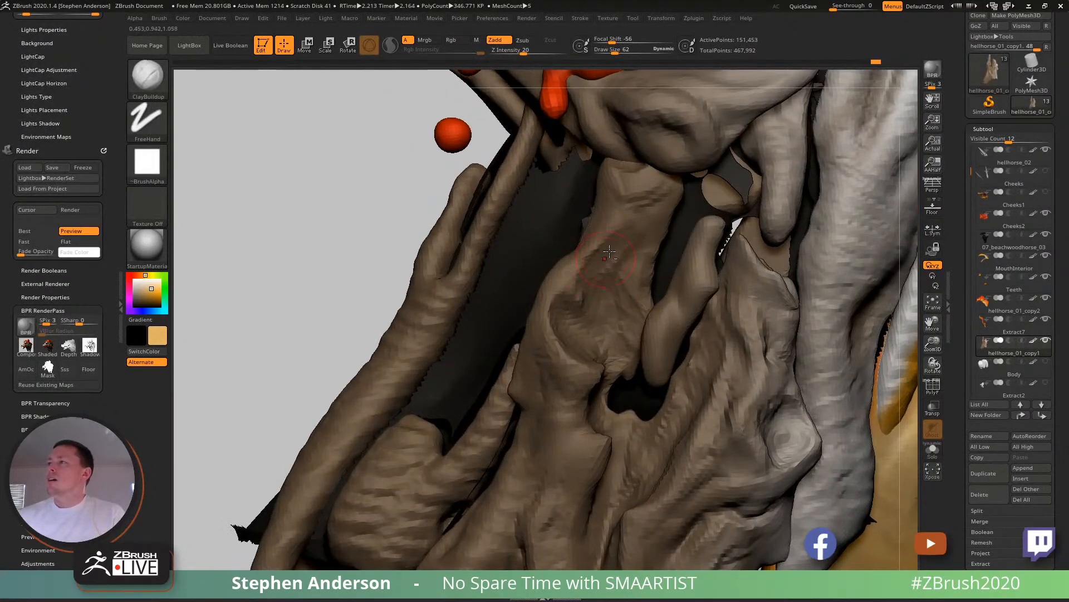
{"action": "mouse_move", "coordinate": [601, 223]}
{"action": "right_mouse_down"}
{"action": "mouse_move", "coordinate": [618, 217]}
{"action": "mouse_move", "coordinate": [593, 239]}
{"action": "right_mouse_up"}
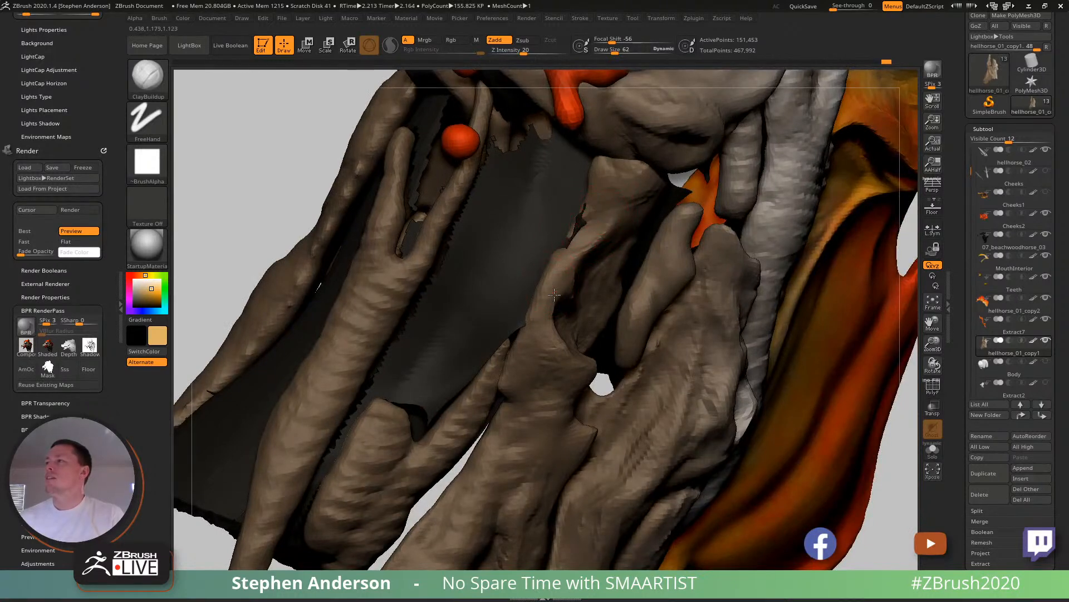
{"action": "right_click_drag", "start_coordinate": [550, 329], "coordinate": [542, 359]}
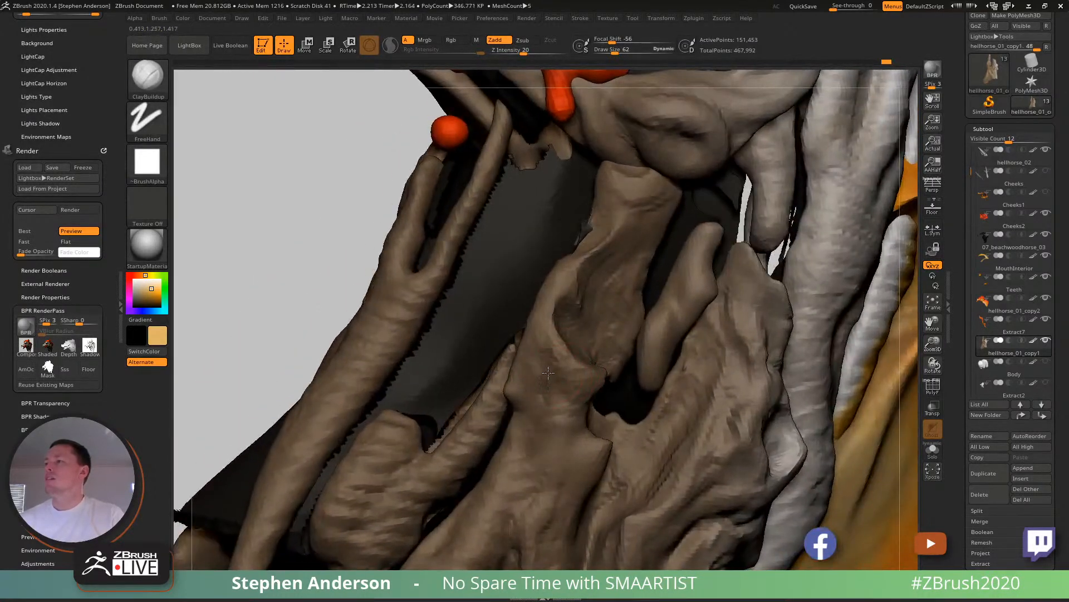
{"action": "left_click_drag", "start_coordinate": [526, 393], "coordinate": [547, 433]}
- Leave a small snapshot of the whole head on the canvas to compare with the close-up, and clear it
{"action": "mouse_move", "coordinate": [547, 433]}
{"action": "right_mouse_down", "text": "ctrl"}
{"action": "mouse_move", "coordinate": [537, 393]}
{"action": "mouse_move", "coordinate": [512, 410]}
{"action": "mouse_move", "coordinate": [582, 440]}
{"action": "mouse_move", "coordinate": [583, 336]}
{"action": "mouse_move", "coordinate": [547, 344]}
{"action": "mouse_move", "coordinate": [639, 385]}
{"action": "mouse_move", "coordinate": [685, 378]}
{"action": "mouse_move", "coordinate": [690, 343]}
{"action": "mouse_move", "coordinate": [511, 275]}
{"action": "mouse_move", "coordinate": [380, 251]}
{"action": "mouse_move", "coordinate": [385, 245]}
{"action": "right_mouse_up", "text": "ctrl"}
{"action": "key", "text": "shift+s"}
{"action": "mouse_move", "coordinate": [412, 294]}
{"action": "right_mouse_down", "text": "alt"}
{"action": "mouse_move", "coordinate": [686, 399]}
{"action": "mouse_move", "coordinate": [752, 397]}
{"action": "mouse_move", "coordinate": [804, 430]}
{"action": "mouse_move", "coordinate": [791, 398]}
{"action": "mouse_move", "coordinate": [783, 409]}
{"action": "mouse_move", "coordinate": [784, 393]}
{"action": "right_mouse_up", "text": "alt"}
{"action": "right_click_drag", "start_coordinate": [627, 414], "coordinate": [685, 444], "text": "ctrl"}
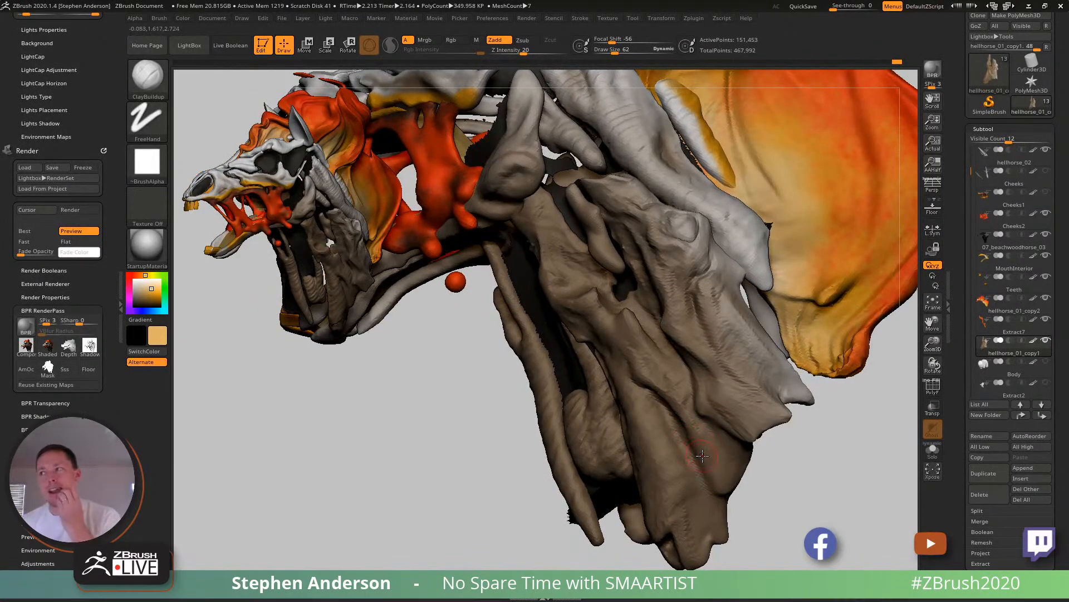
{"action": "right_click_drag", "start_coordinate": [668, 458], "coordinate": [654, 443]}
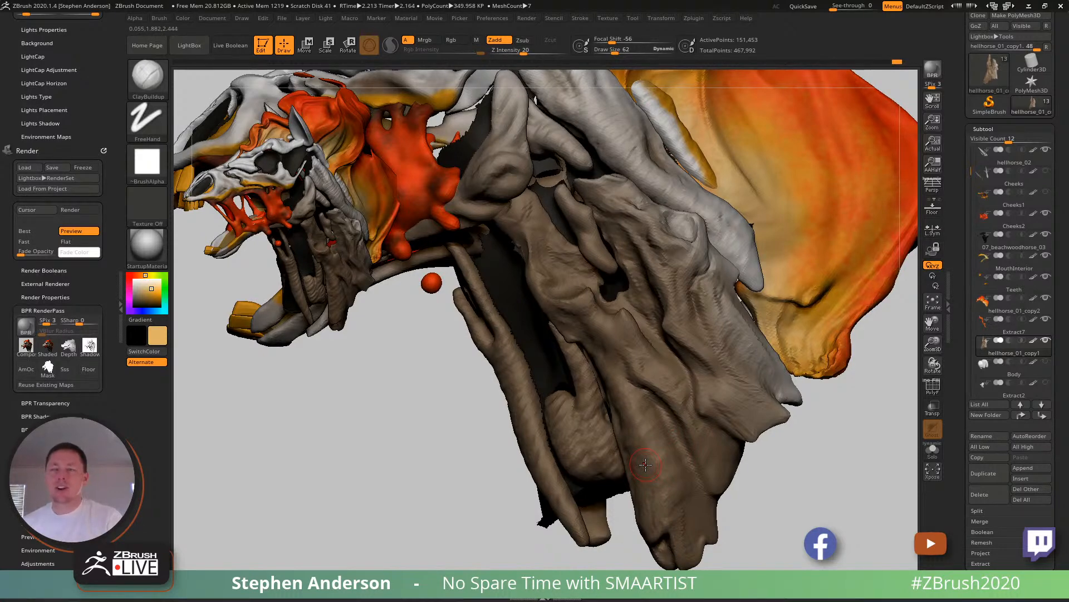
{"action": "right_click_drag", "start_coordinate": [645, 464], "coordinate": [654, 452]}
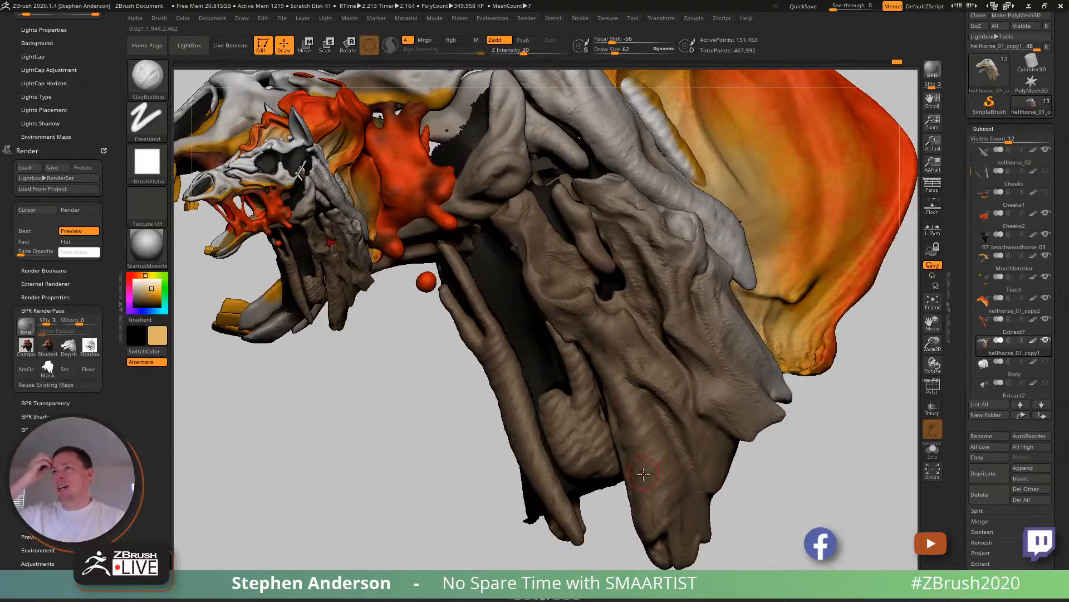
{"action": "key", "text": "ctrl"}
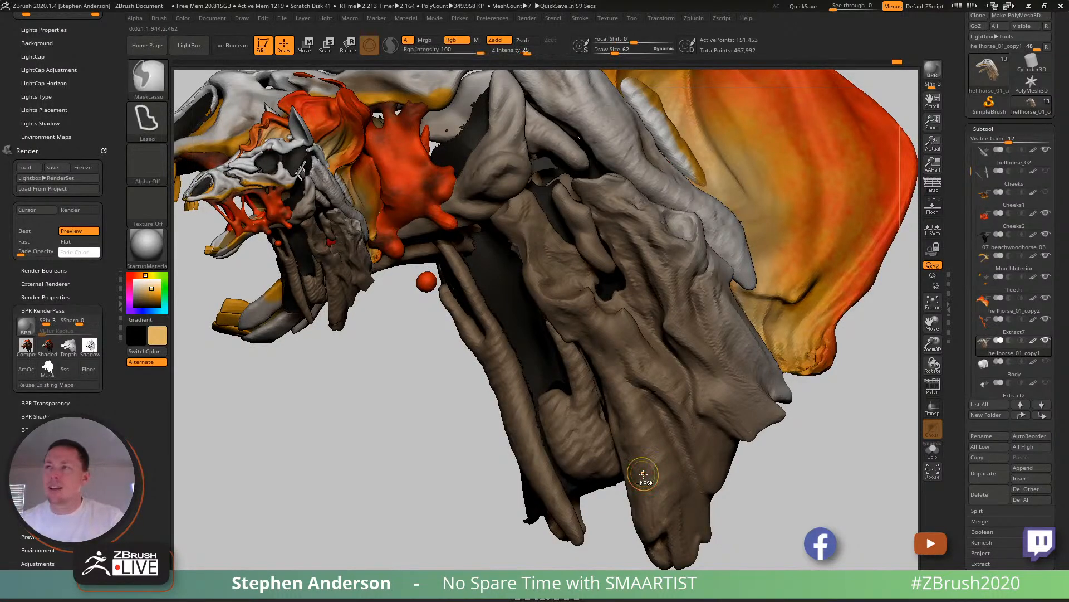
- Sculpt a vertical groove with raised rims into the short hooked muscle between the front tendon and the main neck muscle
{"action": "mouse_move", "coordinate": [715, 453]}
{"action": "right_mouse_down"}
{"action": "mouse_move", "coordinate": [634, 398]}
{"action": "mouse_move", "coordinate": [606, 422]}
{"action": "mouse_move", "coordinate": [611, 429]}
{"action": "right_mouse_up"}
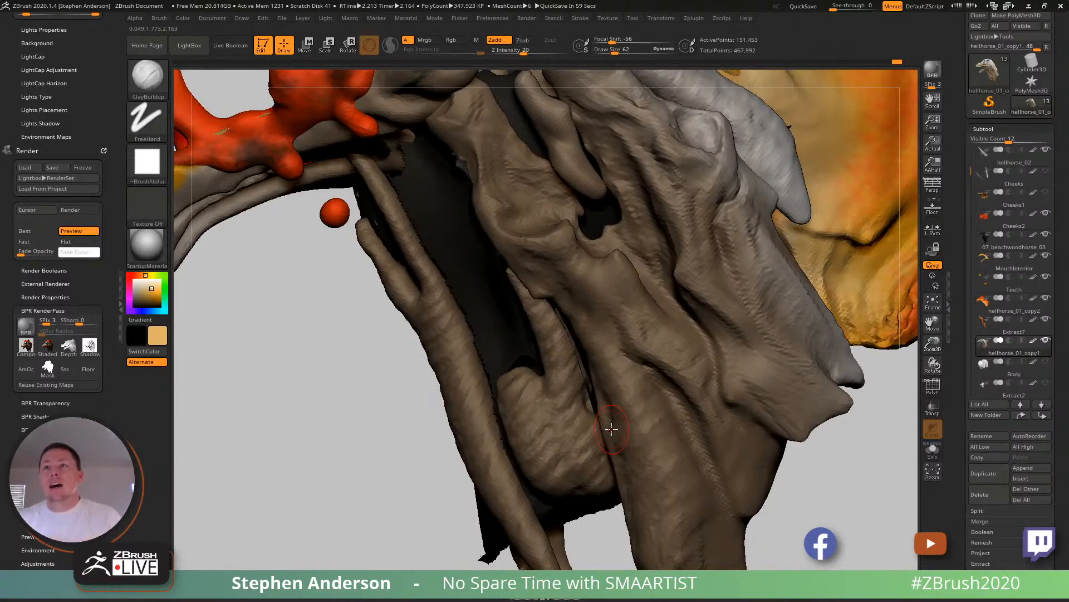
{"action": "mouse_move", "coordinate": [690, 448]}
{"action": "right_mouse_down"}
{"action": "mouse_move", "coordinate": [663, 445]}
{"action": "mouse_move", "coordinate": [682, 454]}
{"action": "mouse_move", "coordinate": [617, 408]}
{"action": "mouse_move", "coordinate": [661, 472]}
{"action": "mouse_move", "coordinate": [585, 442]}
{"action": "mouse_move", "coordinate": [587, 432]}
{"action": "right_mouse_up"}
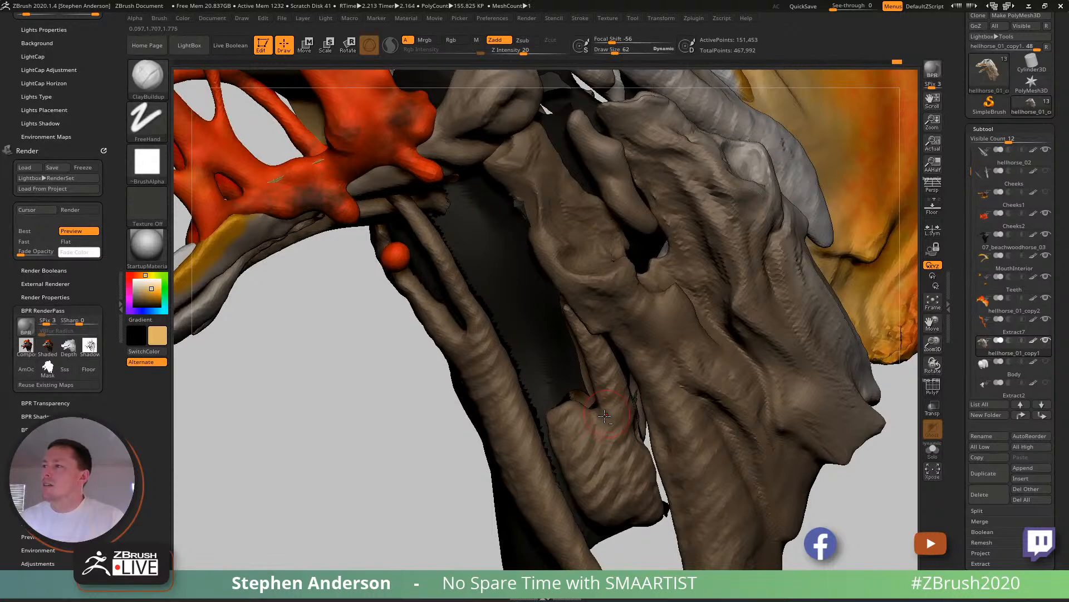
{"action": "mouse_move", "coordinate": [574, 418]}
{"action": "left_mouse_down"}
{"action": "mouse_move", "coordinate": [590, 433]}
{"action": "mouse_move", "coordinate": [611, 498]}
{"action": "left_mouse_up"}
{"action": "right_click_drag", "start_coordinate": [613, 467], "coordinate": [572, 438]}
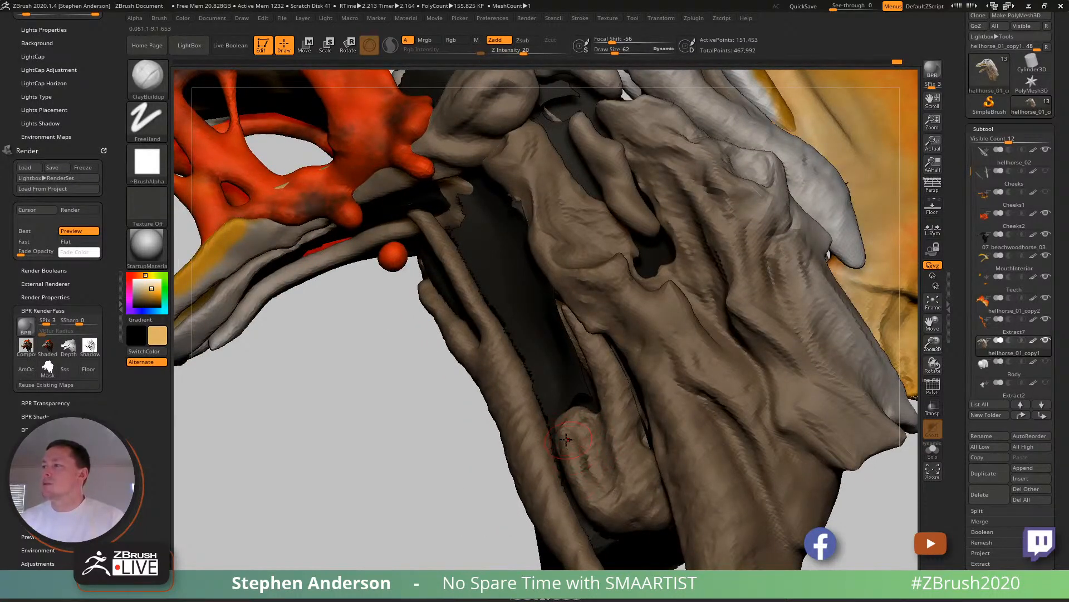
{"action": "right_click_drag", "start_coordinate": [584, 478], "coordinate": [585, 421]}
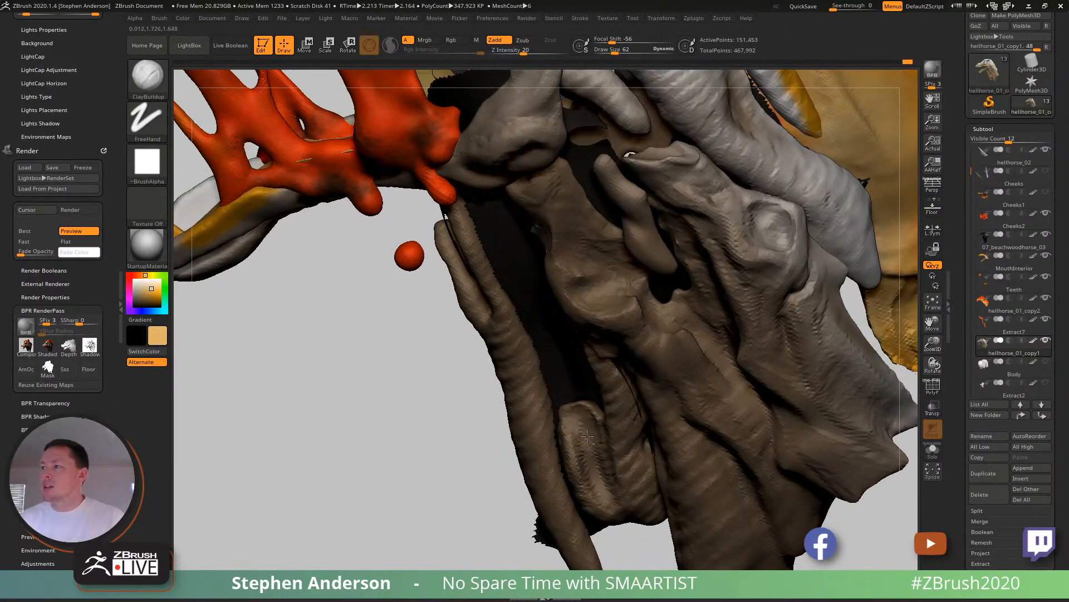
{"action": "right_click_drag", "start_coordinate": [591, 471], "coordinate": [598, 455]}
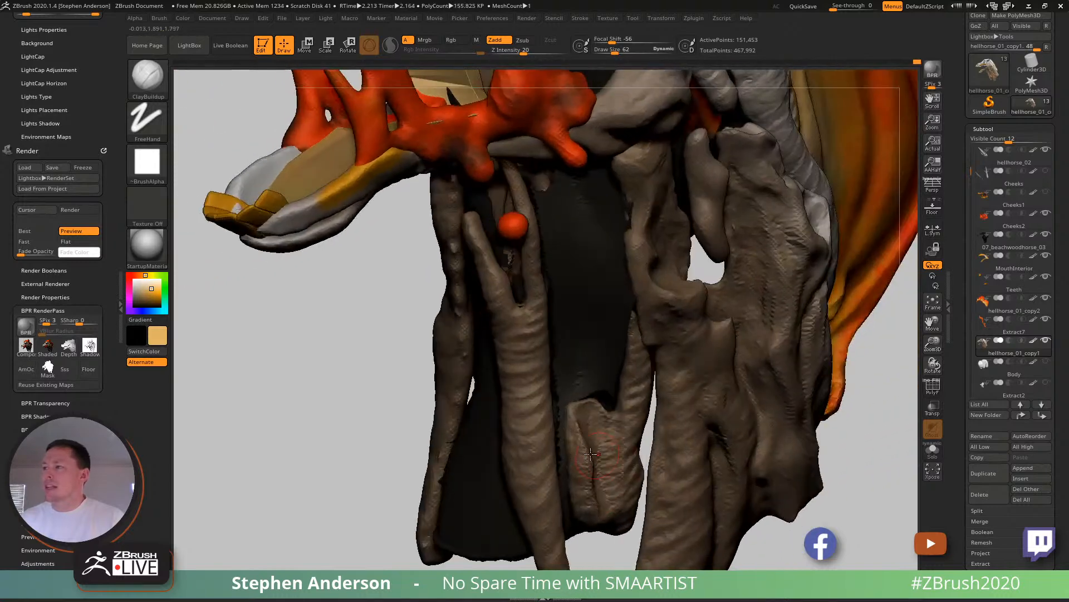
- Reshape the short hooked muscle with the Move Topological brush, raising the draw size to 157 for the broader adjustment
{"action": "key", "text": "b"}
{"action": "key", "text": "m"}
{"action": "key", "text": "t"}
{"action": "mouse_move", "coordinate": [557, 446]}
{"action": "right_mouse_down"}
{"action": "mouse_move", "coordinate": [588, 444]}
{"action": "mouse_move", "coordinate": [574, 433]}
{"action": "right_mouse_up"}
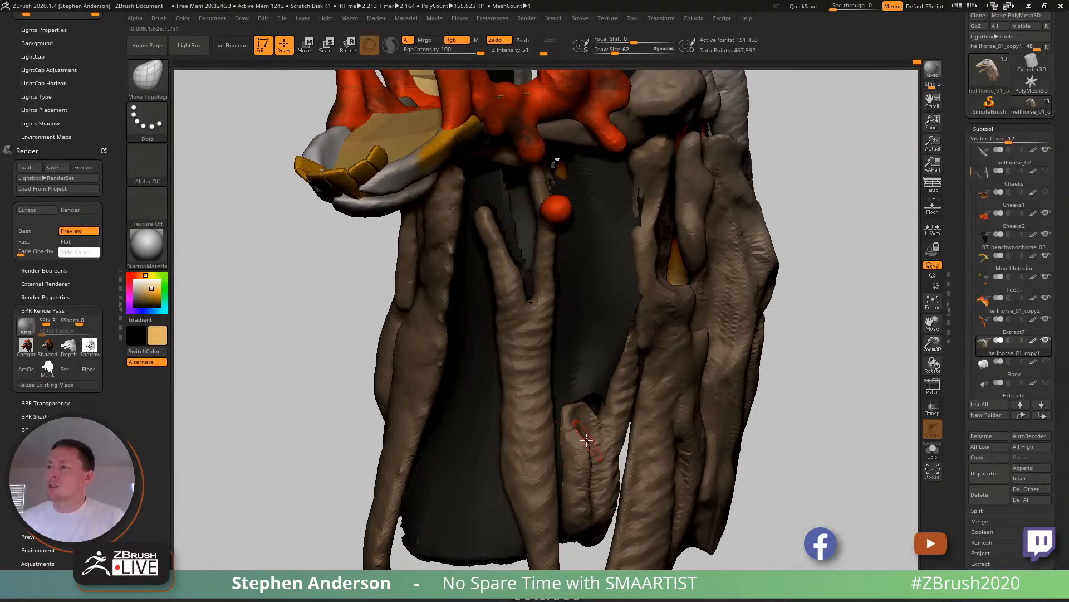
{"action": "left_click_drag", "start_coordinate": [583, 460], "coordinate": [587, 472]}
{"action": "right_click_drag", "start_coordinate": [588, 493], "coordinate": [572, 477]}
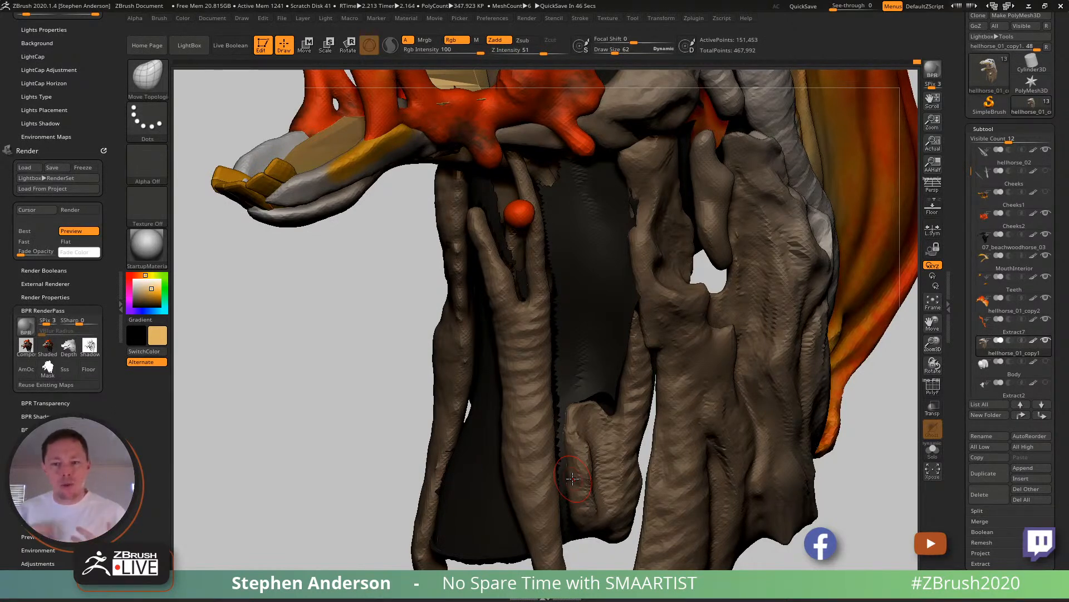
{"action": "mouse_move", "coordinate": [709, 375]}
{"action": "right_mouse_down"}
{"action": "mouse_move", "coordinate": [622, 362]}
{"action": "mouse_move", "coordinate": [612, 321]}
{"action": "right_mouse_up"}
{"action": "right_click_drag", "start_coordinate": [611, 434], "coordinate": [621, 408]}
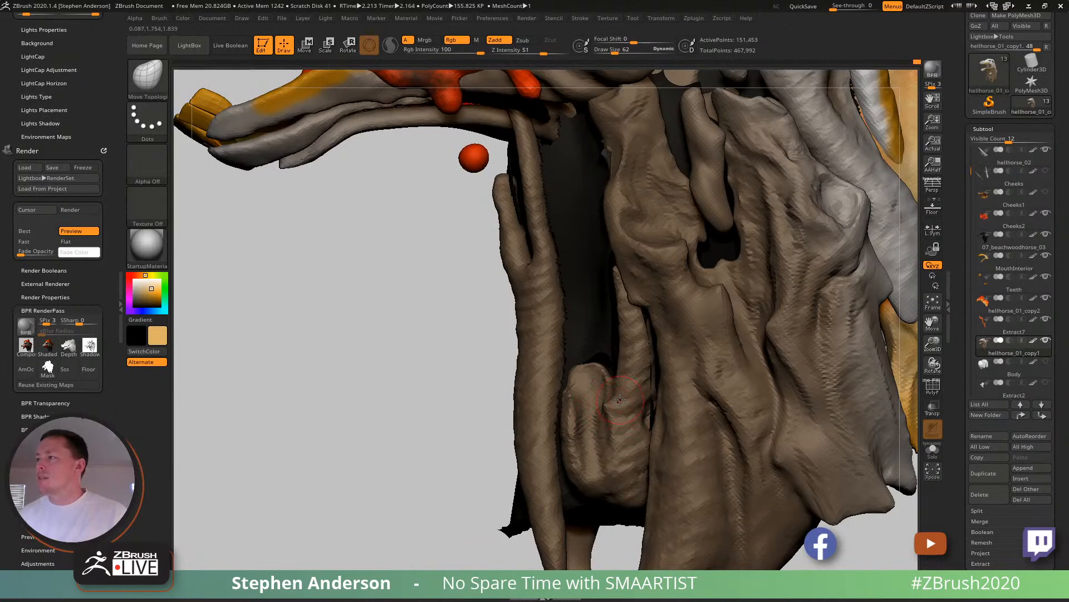
{"action": "key", "text": "s"}
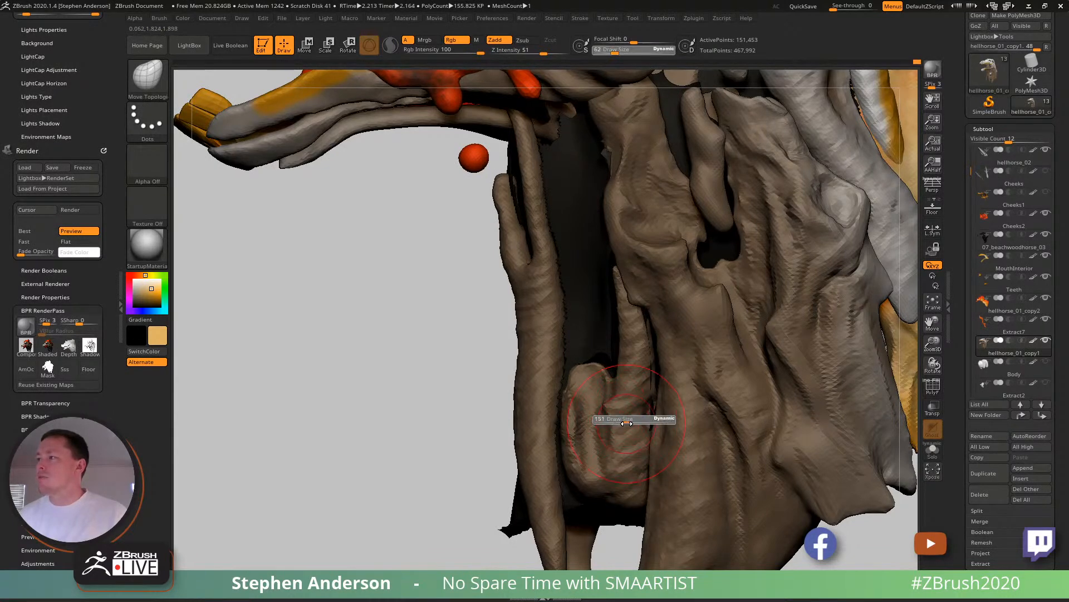
{"action": "left_click_drag", "start_coordinate": [627, 424], "coordinate": [629, 423]}
{"action": "right_click_drag", "start_coordinate": [621, 392], "coordinate": [645, 413]}
- Deepen the hooked muscle's groove and build up its curved lower folds with ClayBuildup at draw size 51
{"action": "key", "text": "b"}
{"action": "key", "text": "c"}
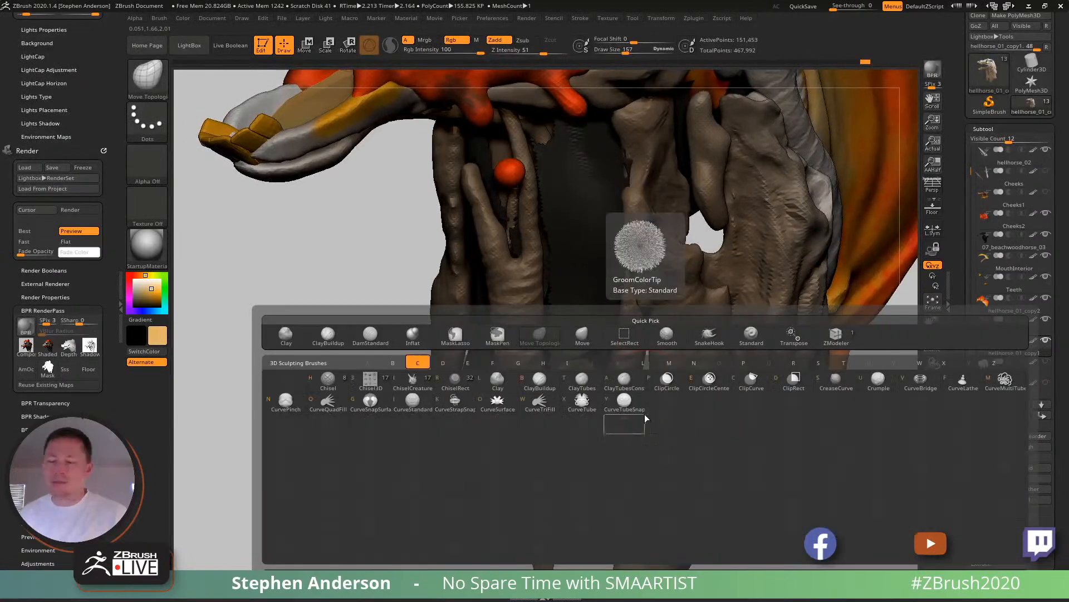
{"action": "key", "text": "b"}
{"action": "key", "text": "s"}
{"action": "left_click_drag", "start_coordinate": [616, 374], "coordinate": [604, 374]}
{"action": "mouse_move", "coordinate": [601, 378]}
{"action": "right_mouse_down"}
{"action": "mouse_move", "coordinate": [615, 382]}
{"action": "mouse_move", "coordinate": [586, 338]}
{"action": "right_mouse_up"}
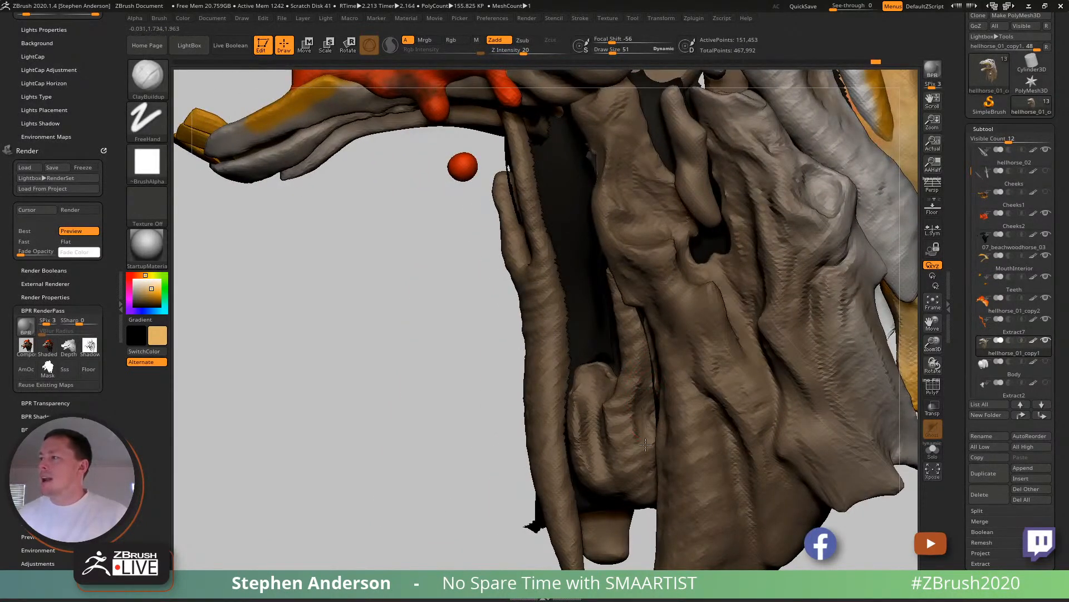
{"action": "mouse_move", "coordinate": [646, 440]}
{"action": "right_mouse_down"}
{"action": "mouse_move", "coordinate": [647, 404]}
{"action": "mouse_move", "coordinate": [638, 418]}
{"action": "right_mouse_up"}
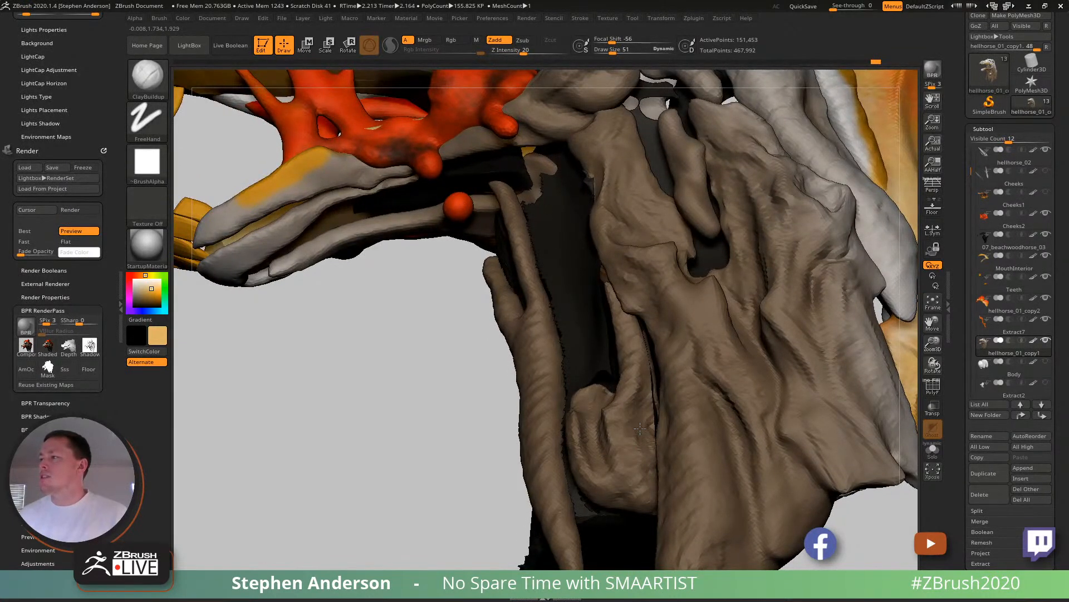
{"action": "right_click_drag", "start_coordinate": [641, 490], "coordinate": [607, 471]}
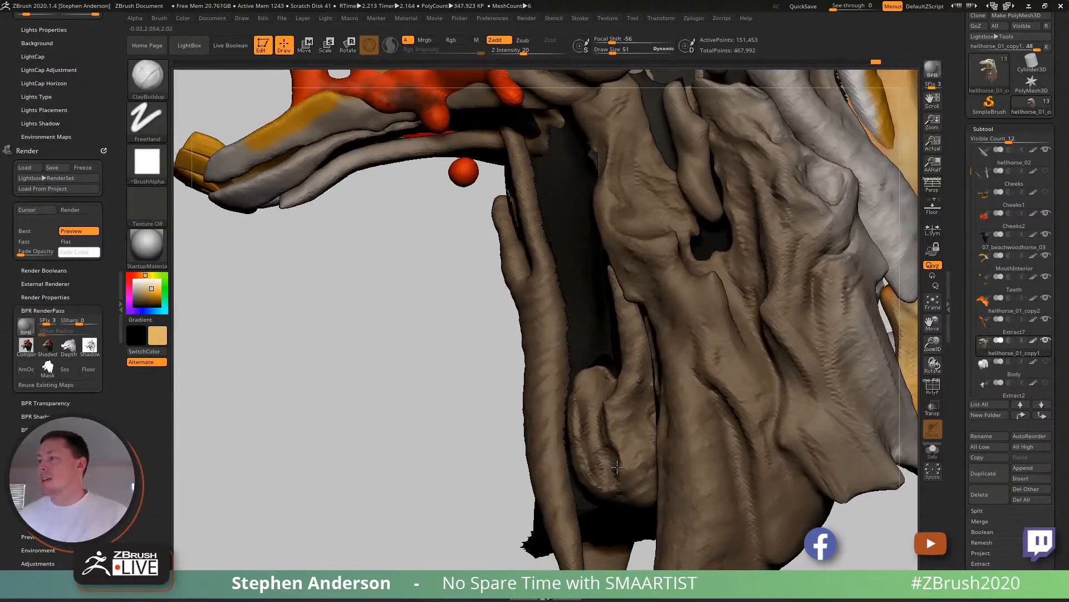
- Check the whole head's silhouette, and build flowing ridges on the main neck muscle below the fork opening
{"action": "right_click_drag", "start_coordinate": [615, 471], "coordinate": [729, 391]}
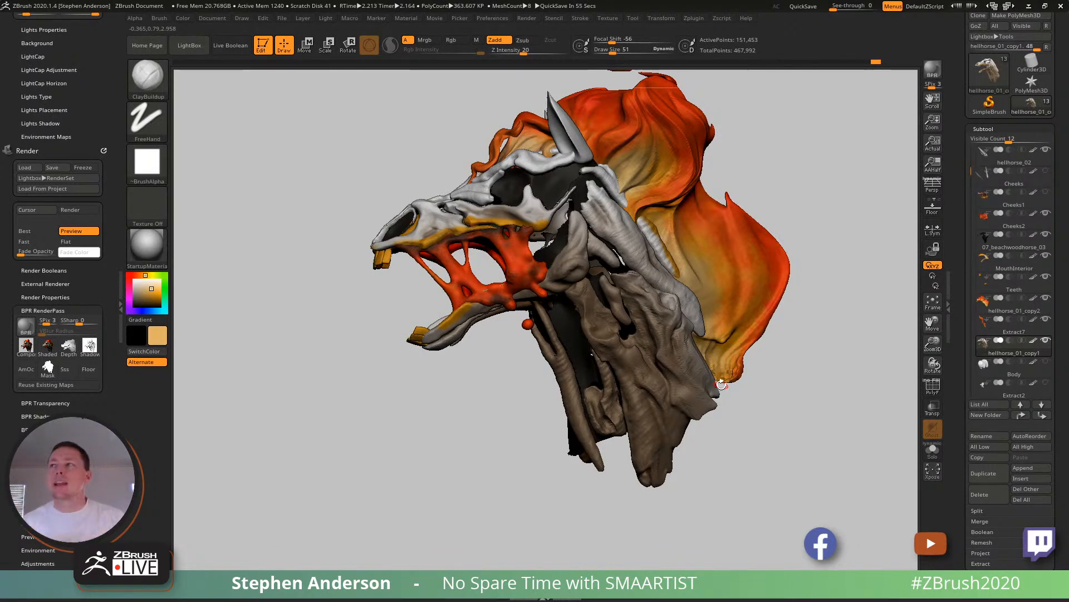
{"action": "left_click_drag", "start_coordinate": [355, 302], "coordinate": [466, 355]}
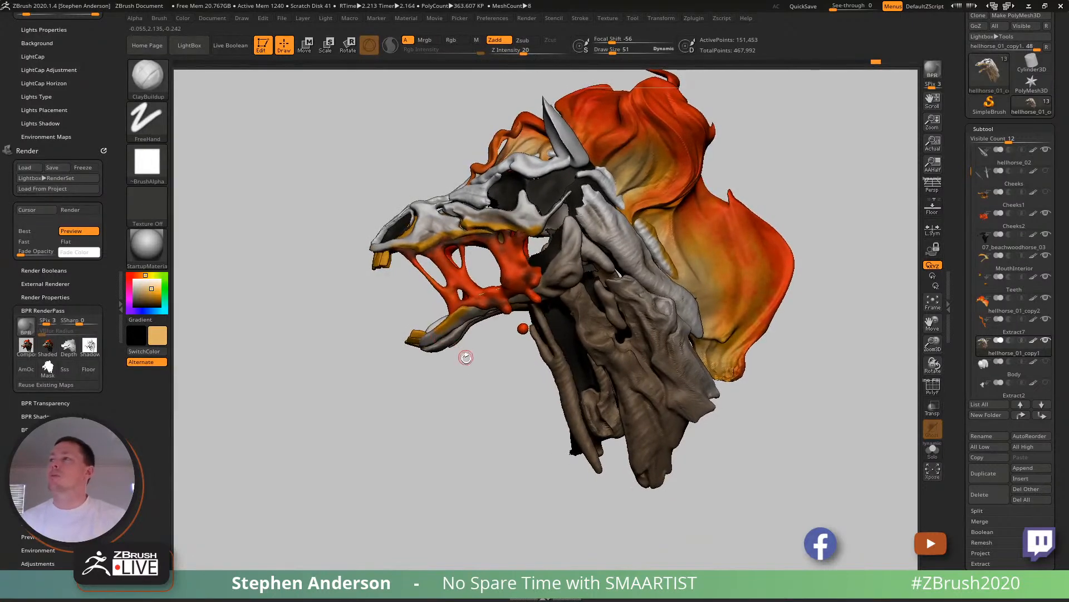
{"action": "mouse_move", "coordinate": [603, 390]}
{"action": "right_mouse_down", "text": "ctrl"}
{"action": "mouse_move", "coordinate": [616, 358]}
{"action": "mouse_move", "coordinate": [647, 354]}
{"action": "mouse_move", "coordinate": [655, 375]}
{"action": "right_mouse_up", "text": "ctrl"}
{"action": "right_click_drag", "start_coordinate": [623, 320], "coordinate": [617, 338], "text": "ctrl"}
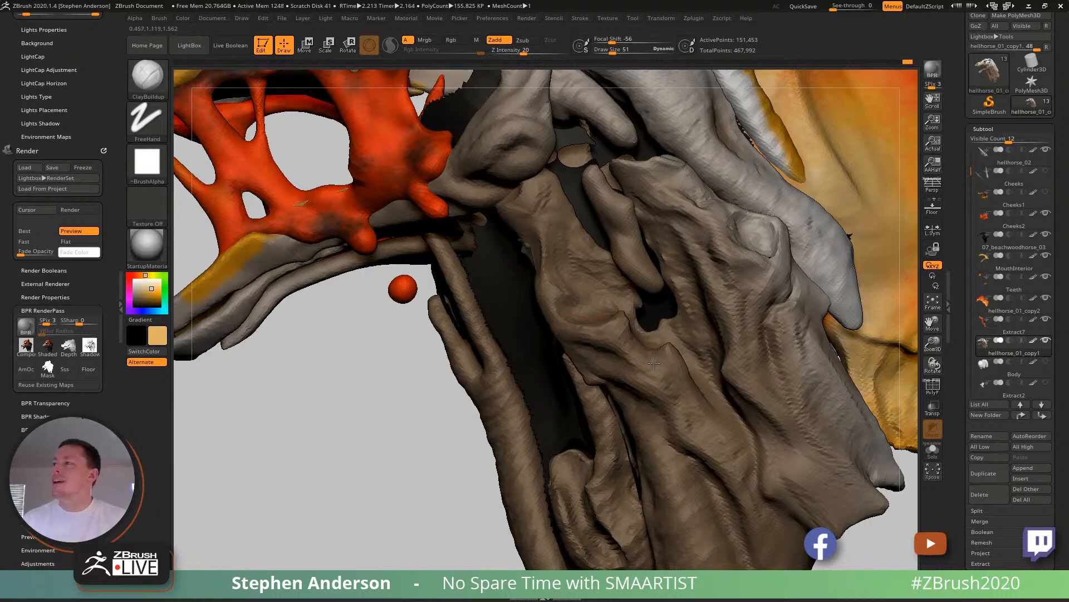
{"action": "mouse_move", "coordinate": [660, 356]}
{"action": "right_mouse_down"}
{"action": "mouse_move", "coordinate": [676, 357]}
{"action": "mouse_move", "coordinate": [666, 350]}
{"action": "right_mouse_up"}
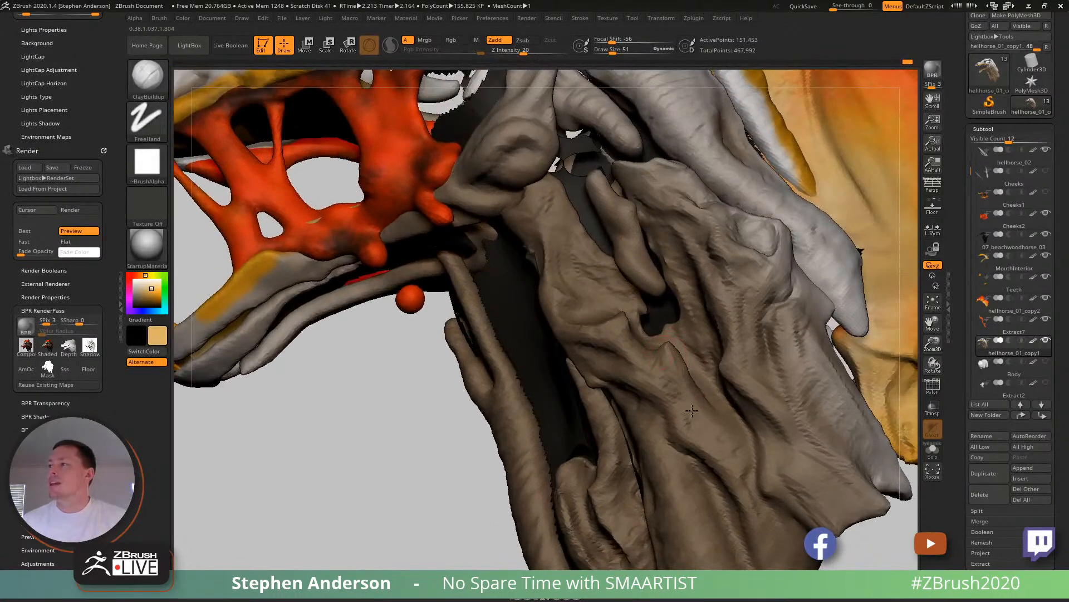
{"action": "right_click_drag", "start_coordinate": [703, 449], "coordinate": [690, 449]}
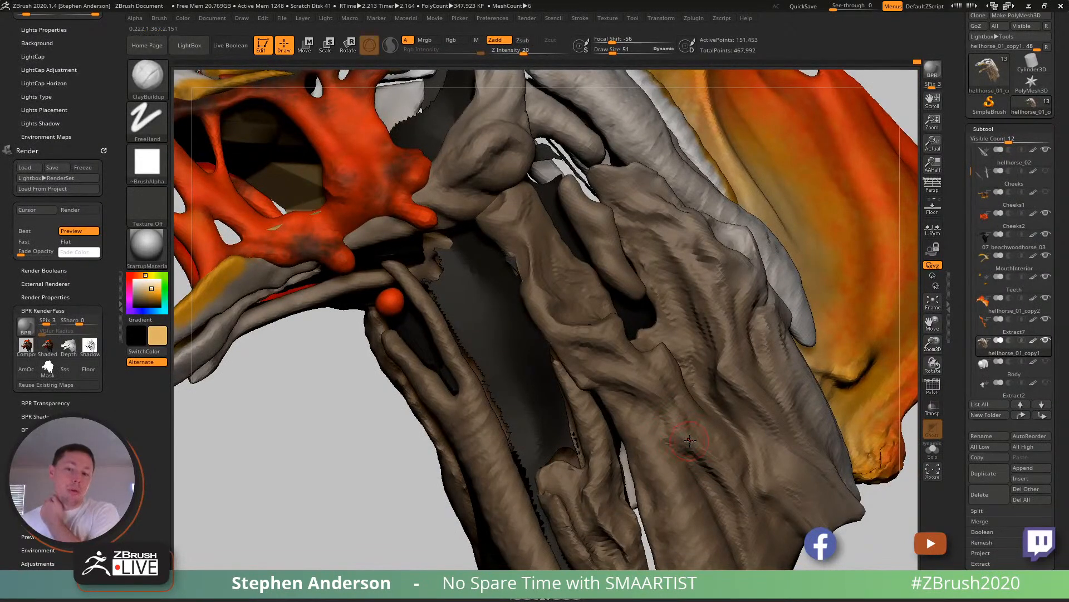
{"action": "right_click_drag", "start_coordinate": [672, 429], "coordinate": [645, 418]}
{"action": "right_click_drag", "start_coordinate": [670, 475], "coordinate": [641, 406]}
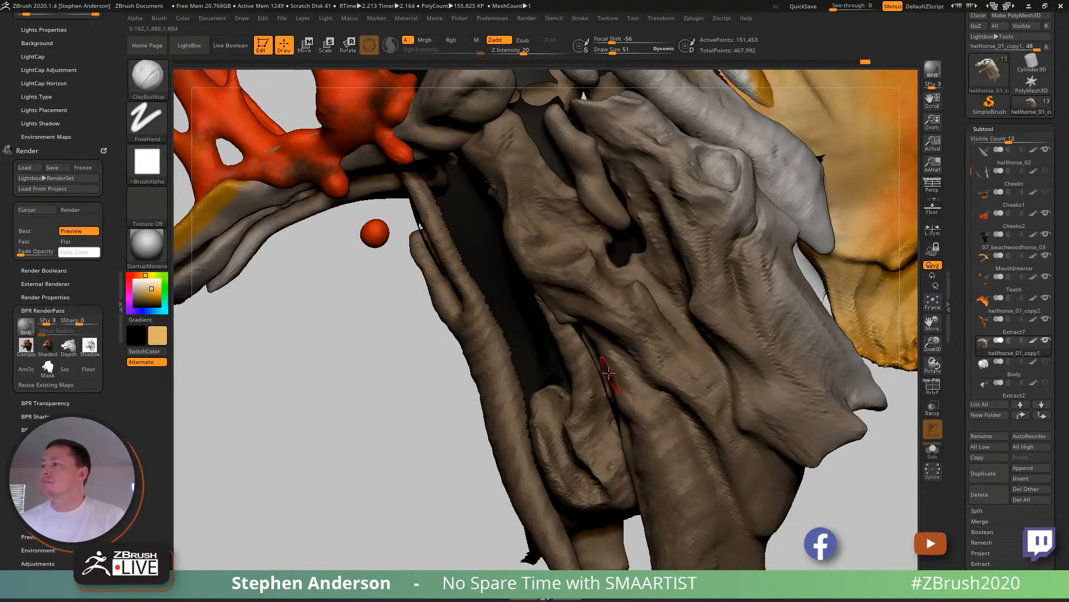
- Define the folds on the main muscle's edge beside the hooked muscle and fill out its lower end at draw size 86
{"action": "mouse_move", "coordinate": [607, 369]}
{"action": "right_mouse_down"}
{"action": "mouse_move", "coordinate": [598, 368]}
{"action": "mouse_move", "coordinate": [613, 365]}
{"action": "right_mouse_up"}
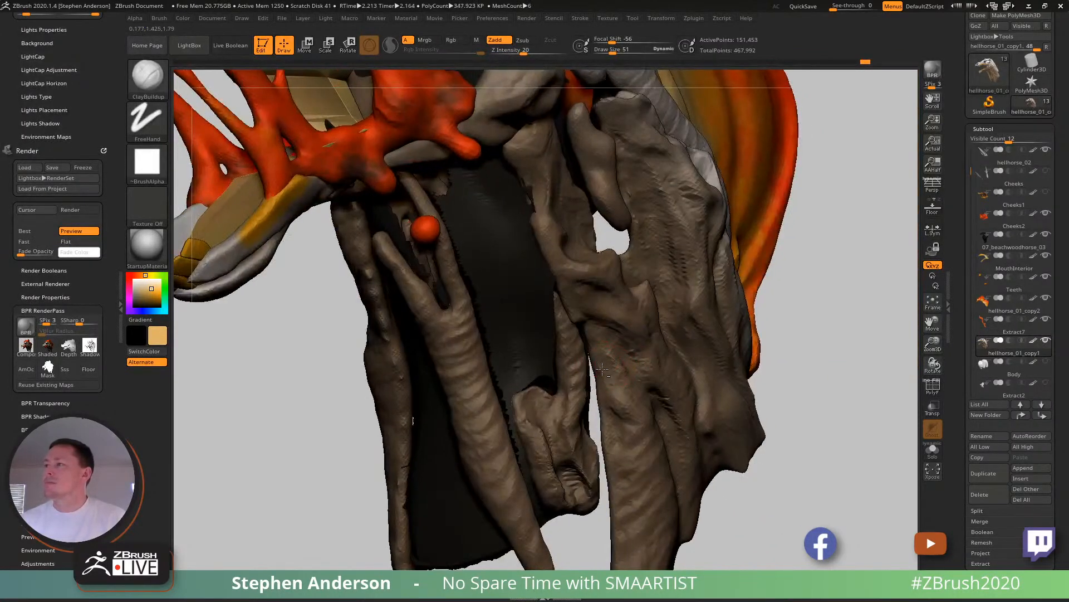
{"action": "left_click_drag", "start_coordinate": [616, 376], "coordinate": [610, 363]}
{"action": "right_click_drag", "start_coordinate": [617, 361], "coordinate": [647, 400]}
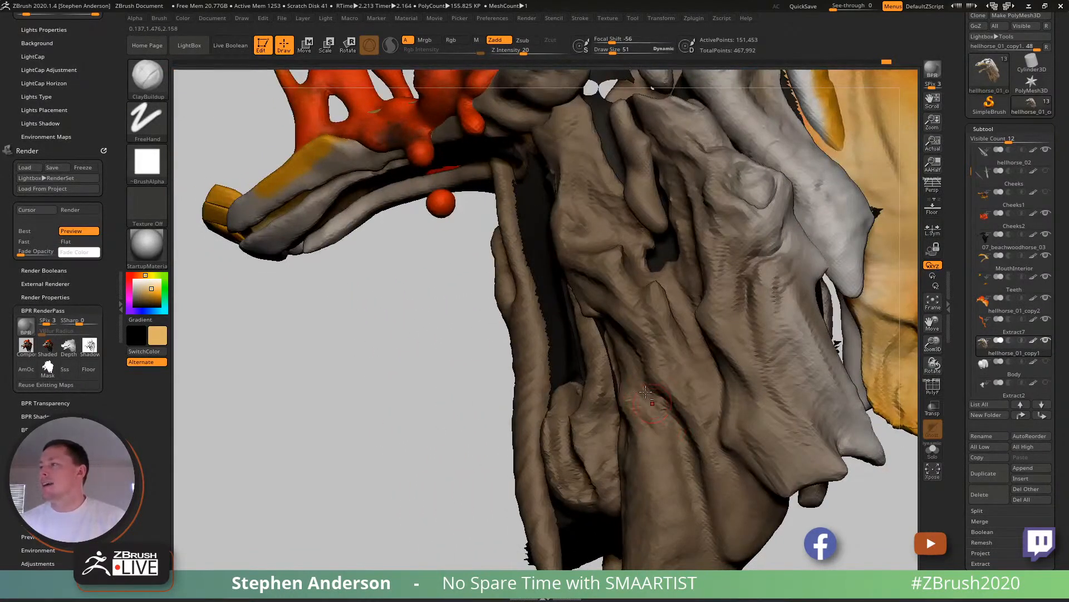
{"action": "right_click_drag", "start_coordinate": [680, 473], "coordinate": [621, 375]}
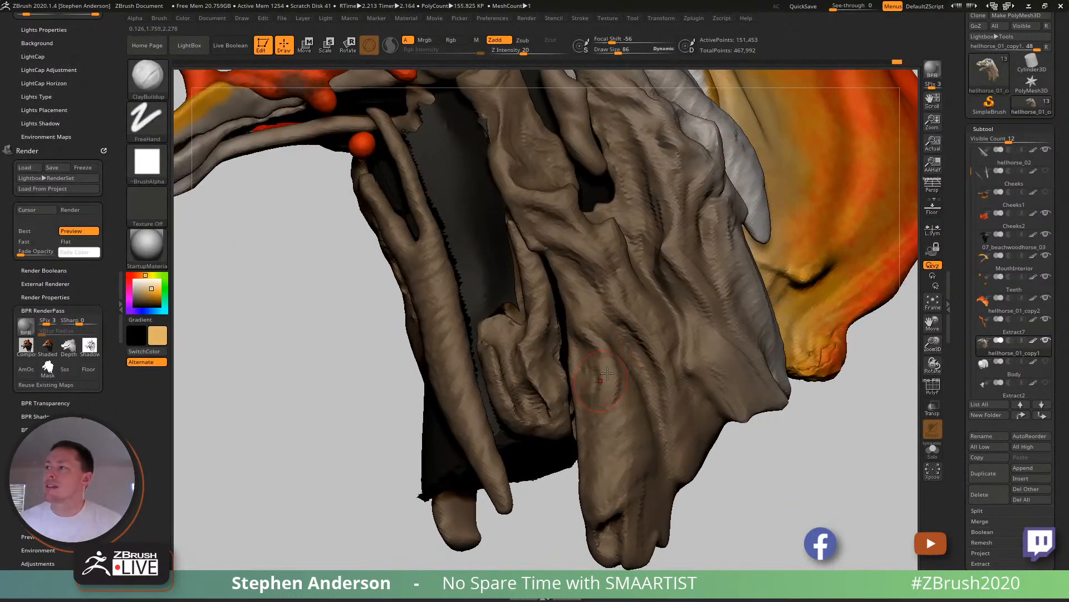
{"action": "right_click_drag", "start_coordinate": [601, 433], "coordinate": [613, 399]}
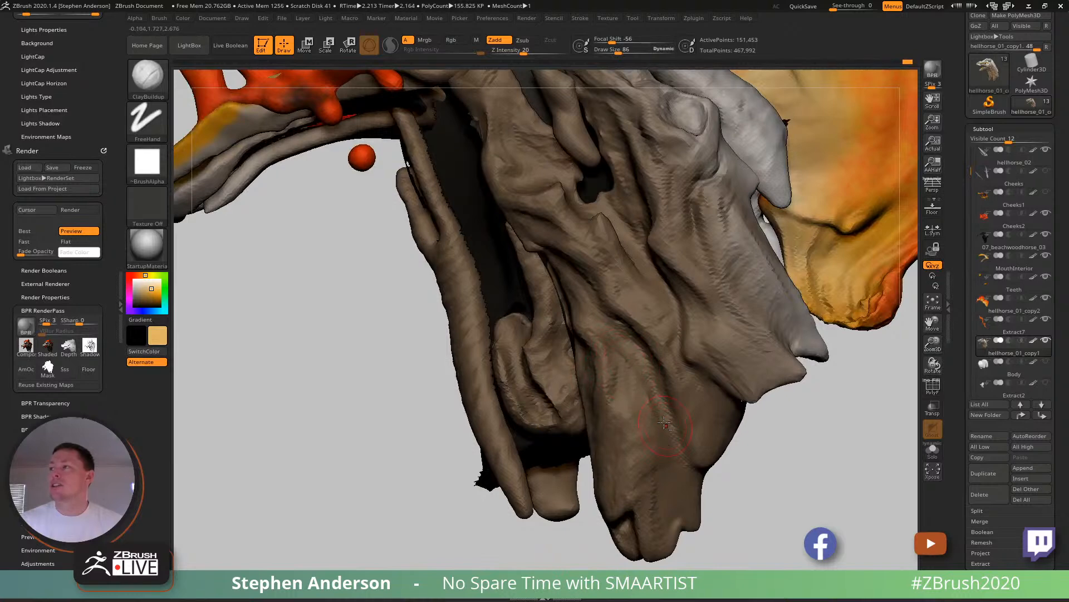
- Build rounded folds with ClayBuildup at draw size 86 across the lower part of the main neck muscle
{"action": "right_click_drag", "start_coordinate": [651, 424], "coordinate": [690, 457]}
{"action": "left_click_drag", "start_coordinate": [681, 398], "coordinate": [706, 470]}
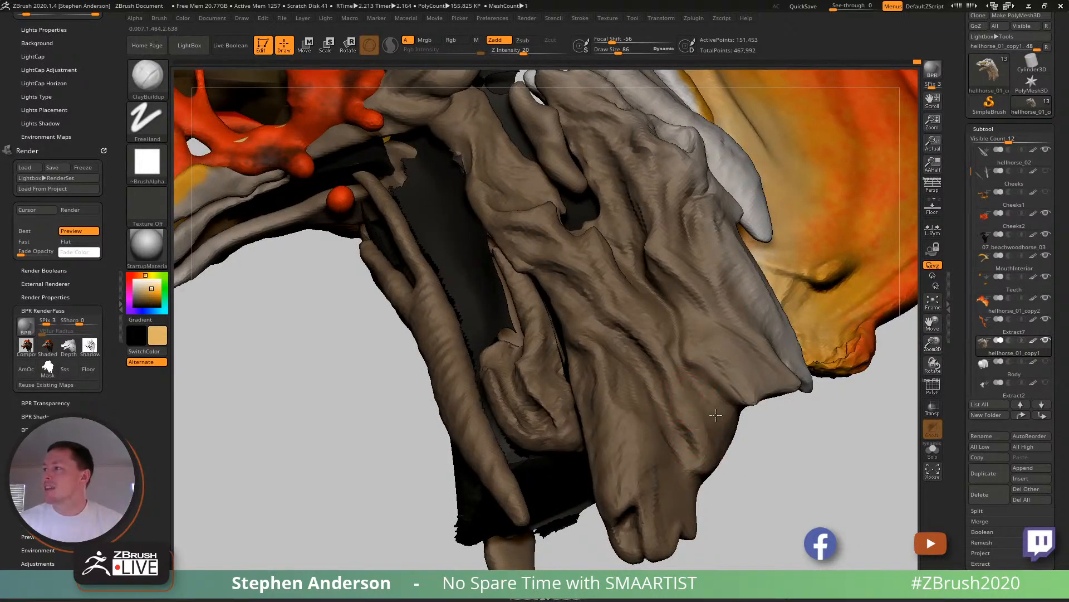
{"action": "mouse_move", "coordinate": [675, 399]}
{"action": "right_mouse_down"}
{"action": "mouse_move", "coordinate": [645, 437]}
{"action": "mouse_move", "coordinate": [644, 479]}
{"action": "right_mouse_up"}
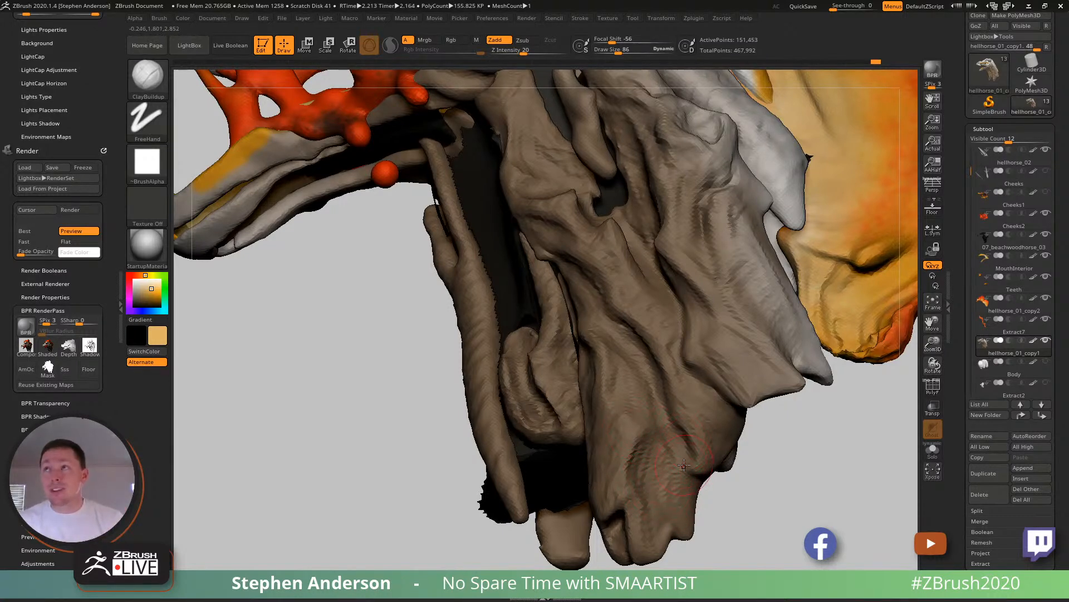
{"action": "key", "text": "f"}
{"action": "mouse_move", "coordinate": [680, 448]}
{"action": "right_mouse_down"}
{"action": "mouse_move", "coordinate": [677, 409]}
{"action": "mouse_move", "coordinate": [654, 384]}
{"action": "mouse_move", "coordinate": [655, 406]}
{"action": "mouse_move", "coordinate": [691, 440]}
{"action": "mouse_move", "coordinate": [632, 421]}
{"action": "mouse_move", "coordinate": [626, 460]}
{"action": "mouse_move", "coordinate": [621, 407]}
{"action": "right_mouse_up"}
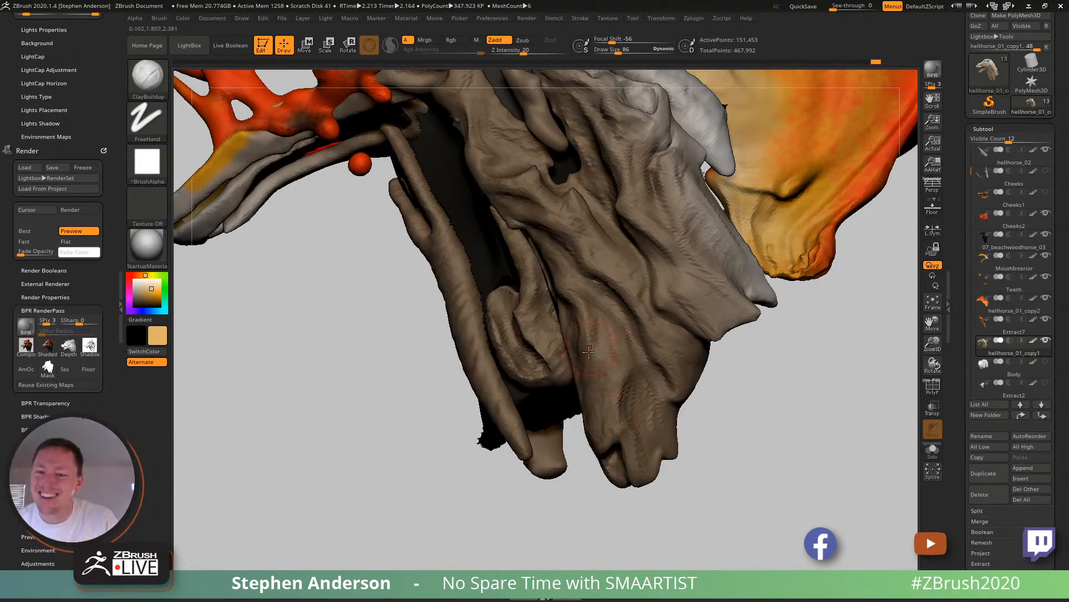
{"action": "mouse_move", "coordinate": [635, 412]}
{"action": "right_mouse_down"}
{"action": "mouse_move", "coordinate": [577, 413]}
{"action": "mouse_move", "coordinate": [596, 424]}
{"action": "mouse_move", "coordinate": [657, 418]}
{"action": "mouse_move", "coordinate": [624, 402]}
{"action": "right_mouse_up"}
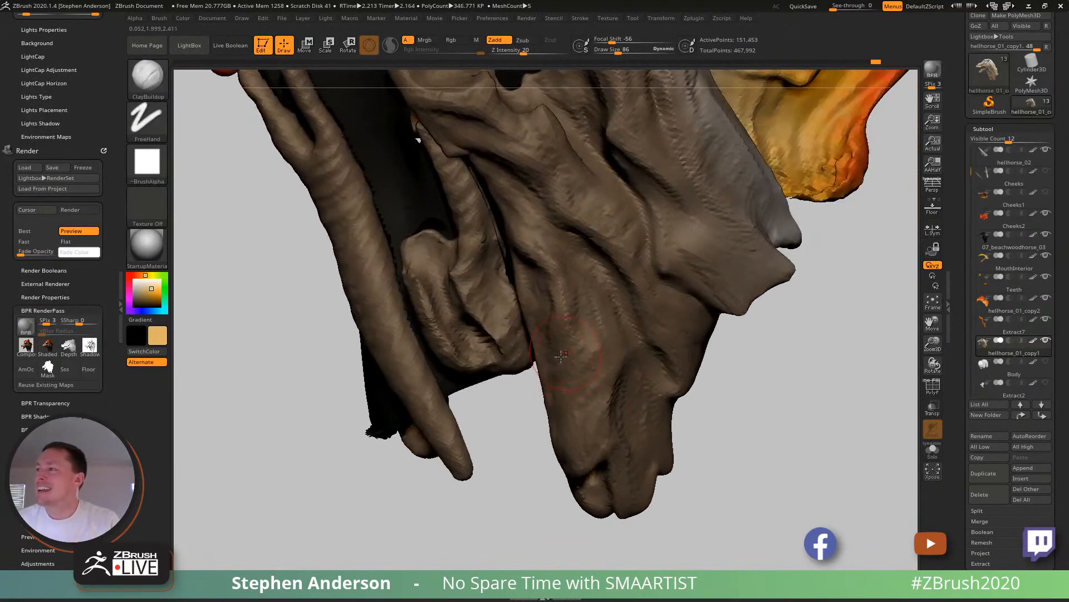
- Fill out the main neck muscle's narrow lower edge beside the hooked muscle, shaping the surface above the notch at its tip
{"action": "mouse_move", "coordinate": [554, 360]}
{"action": "left_mouse_down"}
{"action": "mouse_move", "coordinate": [563, 377]}
{"action": "mouse_move", "coordinate": [558, 456]}
{"action": "left_mouse_up"}
{"action": "right_click_drag", "start_coordinate": [549, 454], "coordinate": [535, 425]}
{"action": "left_click_drag", "start_coordinate": [572, 477], "coordinate": [555, 488]}
{"action": "mouse_move", "coordinate": [552, 449]}
{"action": "right_mouse_down"}
{"action": "mouse_move", "coordinate": [508, 445]}
{"action": "mouse_move", "coordinate": [564, 456]}
{"action": "mouse_move", "coordinate": [604, 492]}
{"action": "mouse_move", "coordinate": [562, 462]}
{"action": "right_mouse_up"}
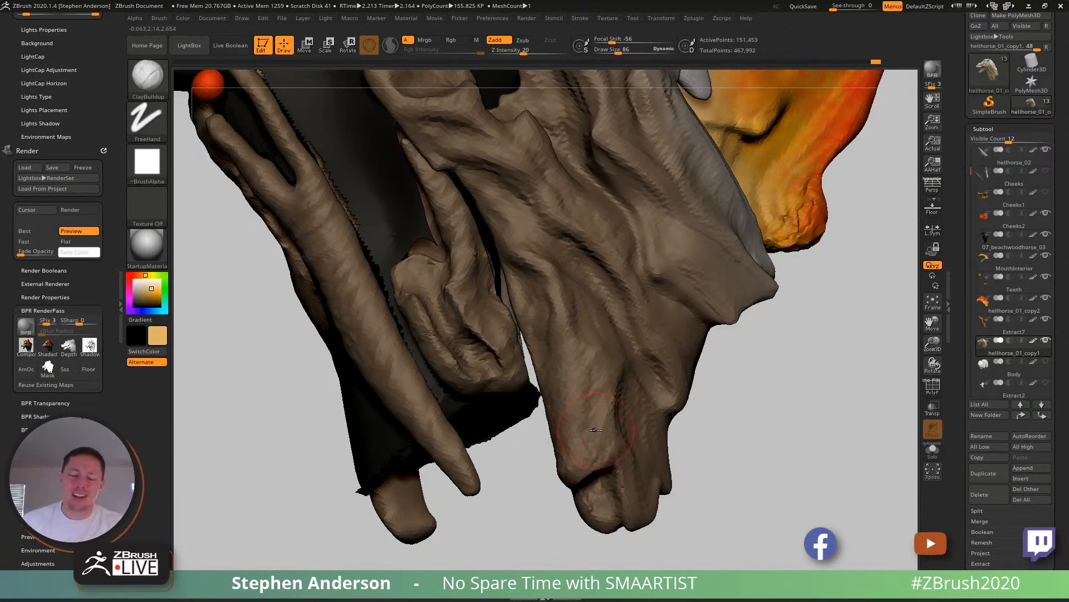
{"action": "mouse_move", "coordinate": [578, 425]}
{"action": "right_mouse_down"}
{"action": "mouse_move", "coordinate": [646, 444]}
{"action": "mouse_move", "coordinate": [596, 462]}
{"action": "mouse_move", "coordinate": [591, 448]}
{"action": "right_mouse_up"}
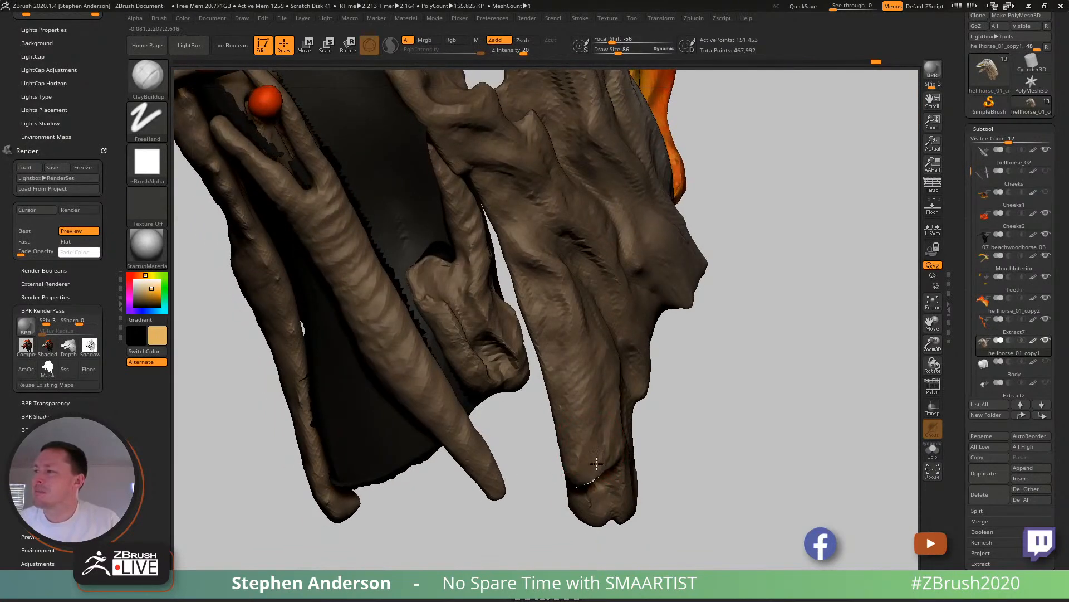
{"action": "mouse_move", "coordinate": [549, 466]}
{"action": "right_mouse_down"}
{"action": "mouse_move", "coordinate": [565, 493]}
{"action": "mouse_move", "coordinate": [558, 513]}
{"action": "mouse_move", "coordinate": [631, 498]}
{"action": "mouse_move", "coordinate": [593, 447]}
{"action": "right_mouse_up"}
{"action": "left_click_drag", "start_coordinate": [591, 405], "coordinate": [580, 445]}
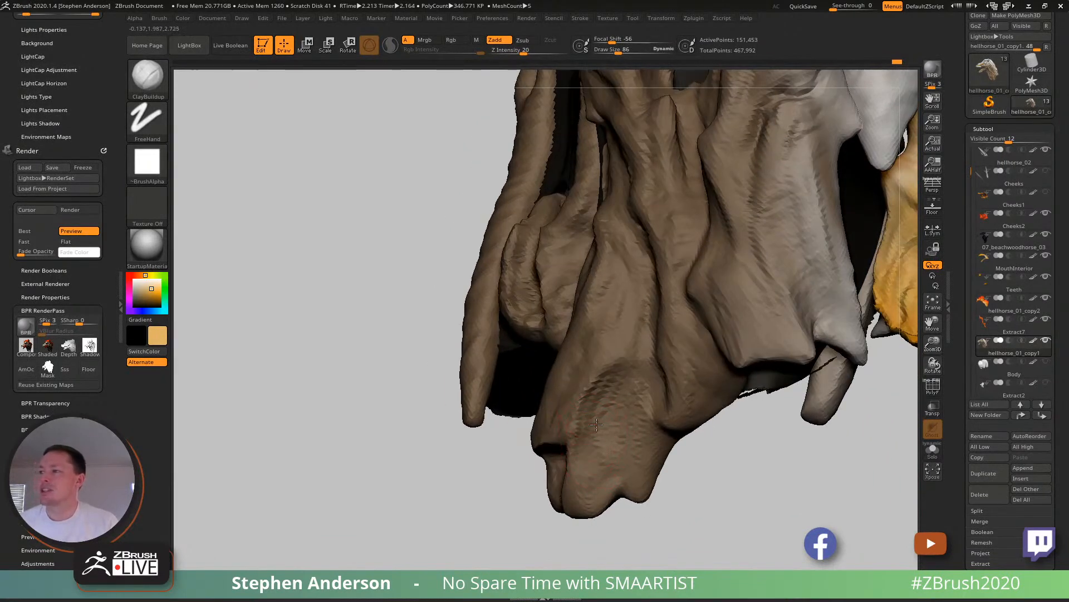
- Shape the underside and blunt tip of the main neck muscle, working from below and from the side
{"action": "mouse_move", "coordinate": [570, 493]}
{"action": "right_mouse_down"}
{"action": "mouse_move", "coordinate": [620, 484]}
{"action": "mouse_move", "coordinate": [553, 496]}
{"action": "mouse_move", "coordinate": [560, 485]}
{"action": "mouse_move", "coordinate": [567, 526]}
{"action": "right_mouse_up"}
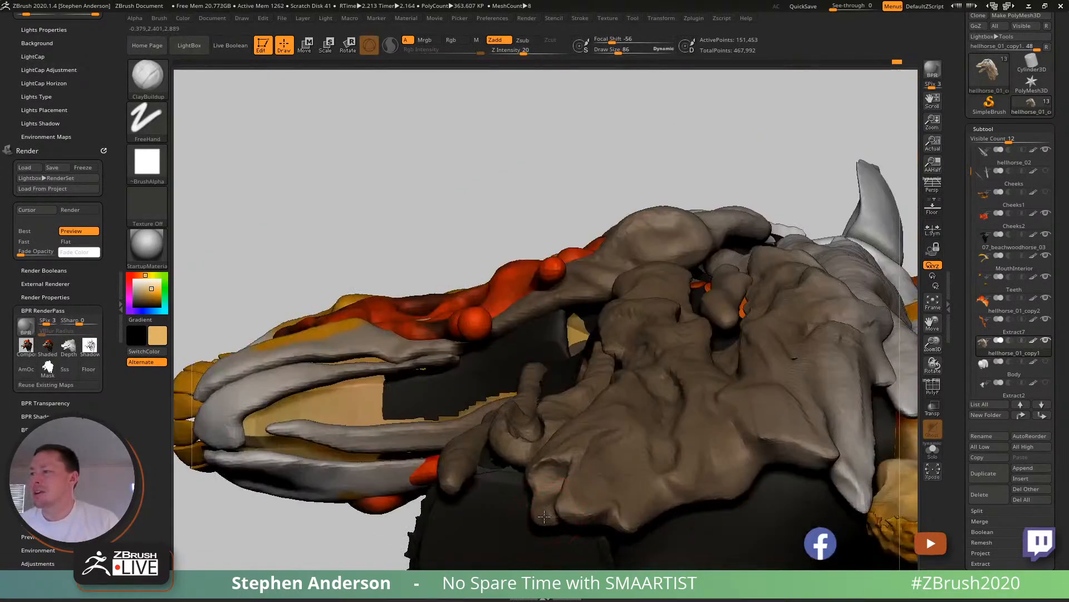
{"action": "mouse_move", "coordinate": [564, 477]}
{"action": "right_mouse_down"}
{"action": "mouse_move", "coordinate": [590, 546]}
{"action": "mouse_move", "coordinate": [601, 413]}
{"action": "right_mouse_up"}
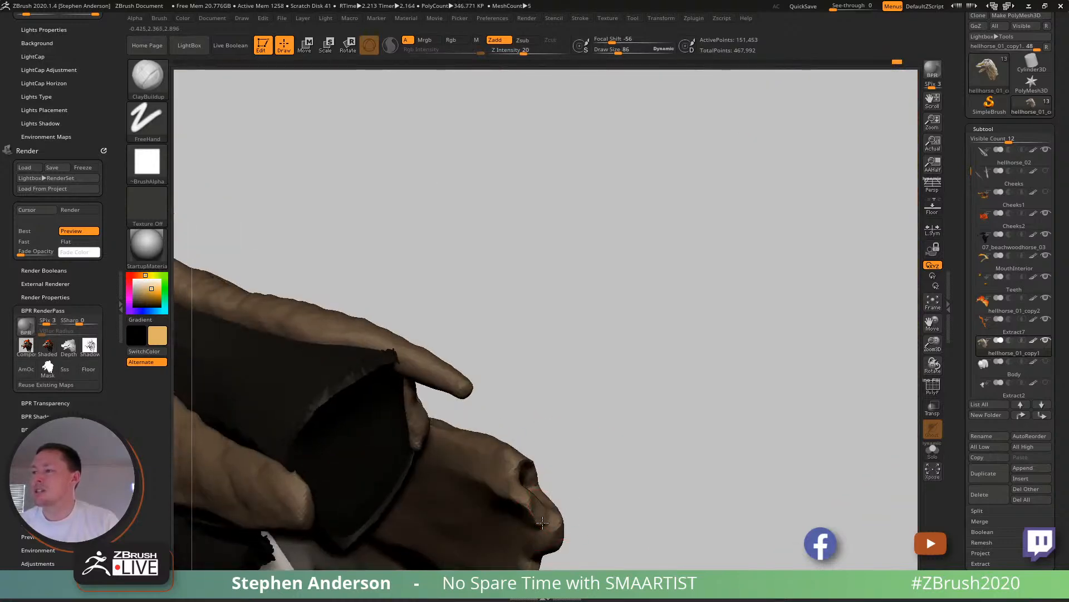
{"action": "left_click_drag", "start_coordinate": [576, 462], "coordinate": [563, 508]}
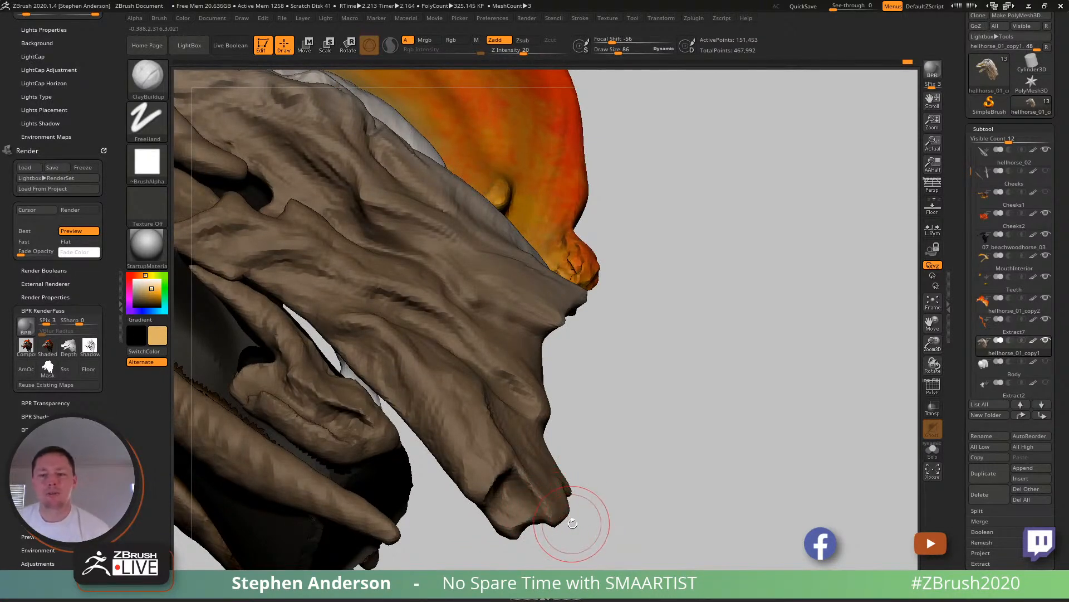
{"action": "mouse_move", "coordinate": [573, 504]}
{"action": "left_mouse_down"}
{"action": "mouse_move", "coordinate": [519, 508]}
{"action": "mouse_move", "coordinate": [543, 512]}
{"action": "mouse_move", "coordinate": [535, 515]}
{"action": "mouse_move", "coordinate": [559, 504]}
{"action": "mouse_move", "coordinate": [541, 476]}
{"action": "mouse_move", "coordinate": [543, 458]}
{"action": "left_mouse_up"}
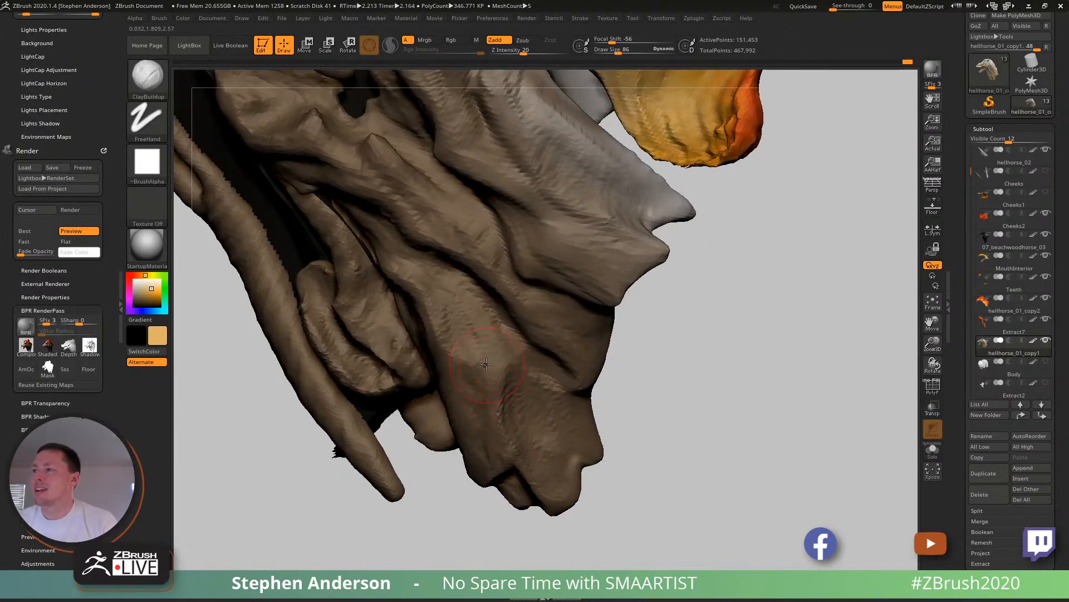
- Extend the ridges of the main neck muscle down into the lobe above its notched lower end
{"action": "mouse_move", "coordinate": [490, 409]}
{"action": "right_mouse_down", "text": "ctrl"}
{"action": "mouse_move", "coordinate": [512, 391]}
{"action": "mouse_move", "coordinate": [477, 389]}
{"action": "mouse_move", "coordinate": [478, 403]}
{"action": "right_mouse_up", "text": "ctrl"}
{"action": "mouse_move", "coordinate": [465, 378]}
{"action": "left_mouse_down"}
{"action": "mouse_move", "coordinate": [493, 401]}
{"action": "mouse_move", "coordinate": [501, 464]}
{"action": "left_mouse_up"}
{"action": "mouse_move", "coordinate": [501, 446]}
{"action": "right_mouse_down", "text": "ctrl"}
{"action": "mouse_move", "coordinate": [495, 409]}
{"action": "mouse_move", "coordinate": [505, 402]}
{"action": "mouse_move", "coordinate": [488, 405]}
{"action": "right_mouse_up", "text": "ctrl"}
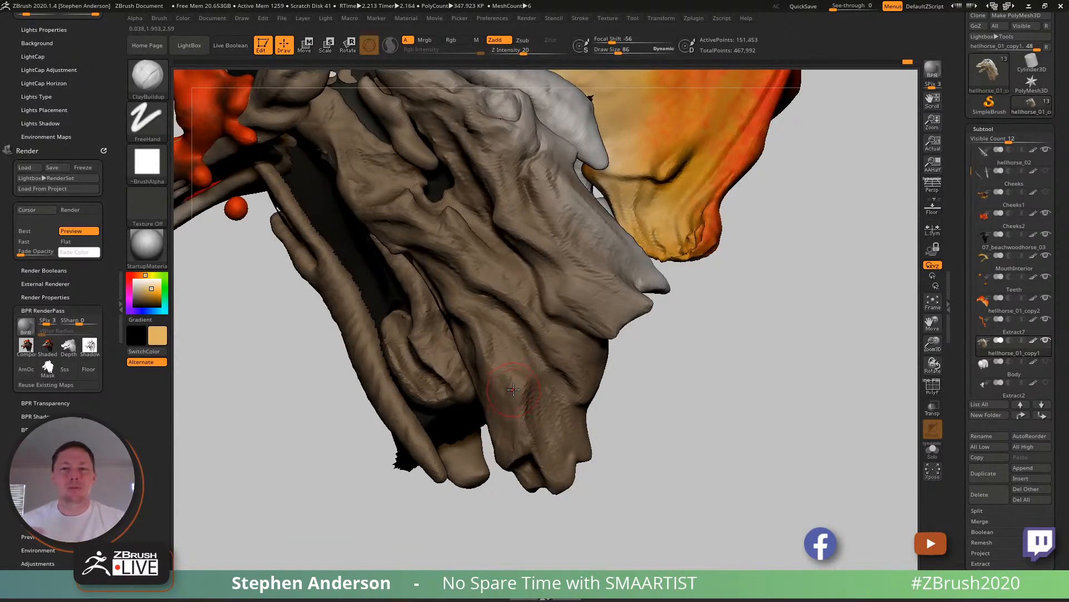
- Adjust the upper front edge of the main neck muscle with the Move Topological brush
{"action": "mouse_move", "coordinate": [466, 350]}
{"action": "right_mouse_down"}
{"action": "mouse_move", "coordinate": [490, 327]}
{"action": "mouse_move", "coordinate": [449, 337]}
{"action": "right_mouse_up"}
{"action": "key", "text": "b"}
{"action": "key", "text": "m"}
{"action": "key", "text": "t"}
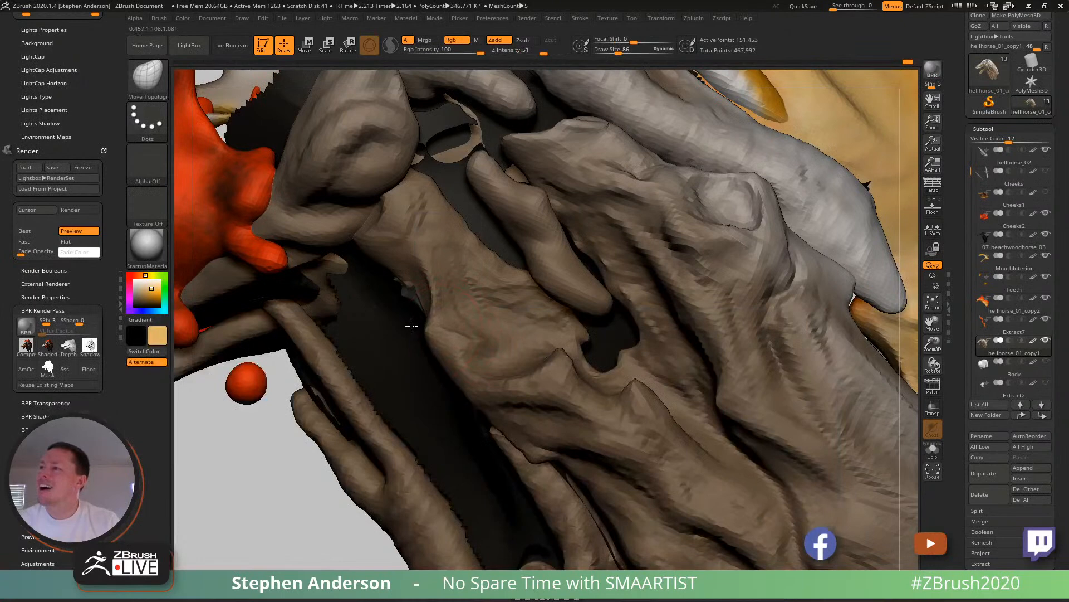
{"action": "mouse_move", "coordinate": [448, 334]}
{"action": "right_mouse_down"}
{"action": "mouse_move", "coordinate": [465, 338]}
{"action": "mouse_move", "coordinate": [442, 307]}
{"action": "right_mouse_up"}
{"action": "mouse_move", "coordinate": [429, 308]}
{"action": "left_mouse_down"}
{"action": "mouse_move", "coordinate": [460, 327]}
{"action": "mouse_move", "coordinate": [452, 351]}
{"action": "left_mouse_up"}
{"action": "mouse_move", "coordinate": [481, 374]}
{"action": "right_mouse_down", "text": "ctrl"}
{"action": "mouse_move", "coordinate": [480, 328]}
{"action": "mouse_move", "coordinate": [456, 326]}
{"action": "mouse_move", "coordinate": [454, 338]}
{"action": "mouse_move", "coordinate": [499, 361]}
{"action": "right_mouse_up", "text": "ctrl"}
- Build up folds on the upper part of the main neck muscle with ClayBuildup at draw size 62
{"action": "key", "text": "b"}
{"action": "key", "text": "c"}
{"action": "key", "text": "b"}
{"action": "left_click_drag", "start_coordinate": [486, 357], "coordinate": [497, 378]}
{"action": "mouse_move", "coordinate": [495, 373]}
{"action": "right_mouse_down"}
{"action": "mouse_move", "coordinate": [523, 369]}
{"action": "mouse_move", "coordinate": [515, 284]}
{"action": "mouse_move", "coordinate": [553, 319]}
{"action": "mouse_move", "coordinate": [543, 322]}
{"action": "right_mouse_up"}
{"action": "key", "text": "s"}
{"action": "mouse_move", "coordinate": [543, 322]}
{"action": "left_mouse_down"}
{"action": "mouse_move", "coordinate": [528, 301]}
{"action": "mouse_move", "coordinate": [552, 329]}
{"action": "left_mouse_up"}
{"action": "mouse_move", "coordinate": [554, 330]}
{"action": "right_mouse_down"}
{"action": "mouse_move", "coordinate": [559, 253]}
{"action": "mouse_move", "coordinate": [524, 258]}
{"action": "mouse_move", "coordinate": [366, 358]}
{"action": "right_mouse_up"}
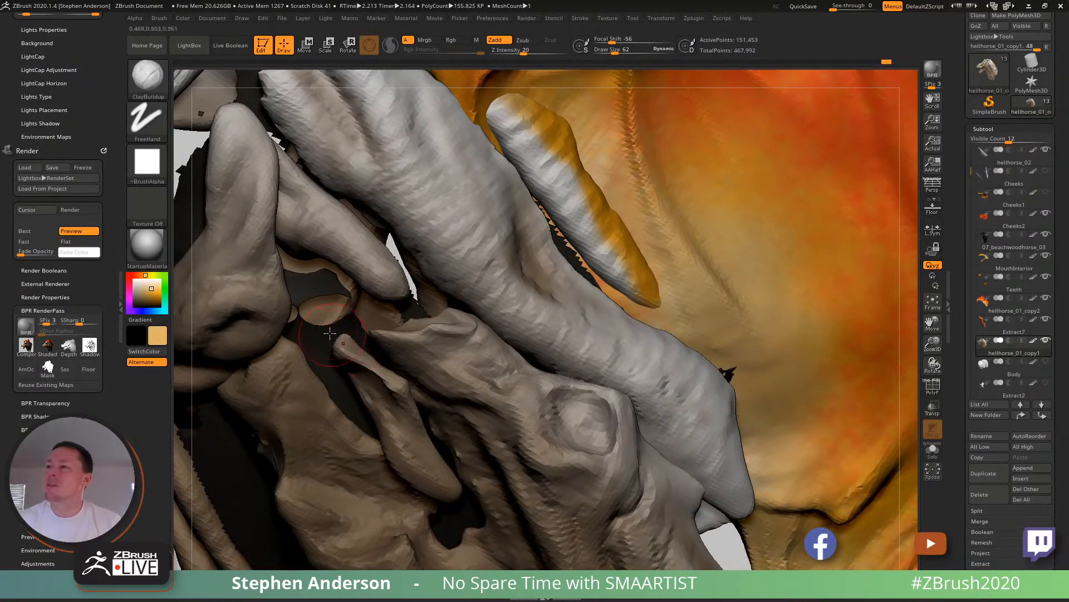
- Sculpt a ridge and creases along the thin muscle strip above the fork opening at draw size 28
{"action": "mouse_move", "coordinate": [406, 377]}
{"action": "right_mouse_down"}
{"action": "mouse_move", "coordinate": [428, 339]}
{"action": "mouse_move", "coordinate": [497, 406]}
{"action": "right_mouse_up"}
{"action": "key", "text": "s"}
{"action": "mouse_move", "coordinate": [399, 327]}
{"action": "left_mouse_down"}
{"action": "mouse_move", "coordinate": [389, 313]}
{"action": "mouse_move", "coordinate": [446, 365]}
{"action": "left_mouse_up"}
{"action": "mouse_move", "coordinate": [446, 366]}
{"action": "right_mouse_down", "text": "ctrl"}
{"action": "mouse_move", "coordinate": [401, 338]}
{"action": "mouse_move", "coordinate": [390, 349]}
{"action": "right_mouse_up", "text": "ctrl"}
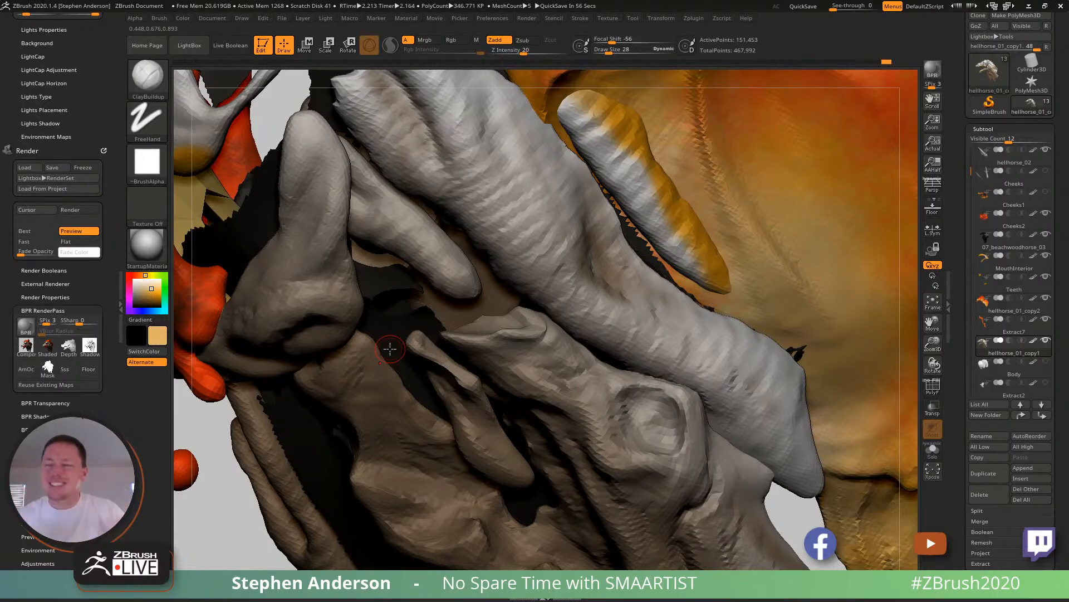
{"action": "mouse_move", "coordinate": [448, 366]}
{"action": "right_mouse_down"}
{"action": "mouse_move", "coordinate": [466, 419]}
{"action": "mouse_move", "coordinate": [461, 446]}
{"action": "right_mouse_up"}
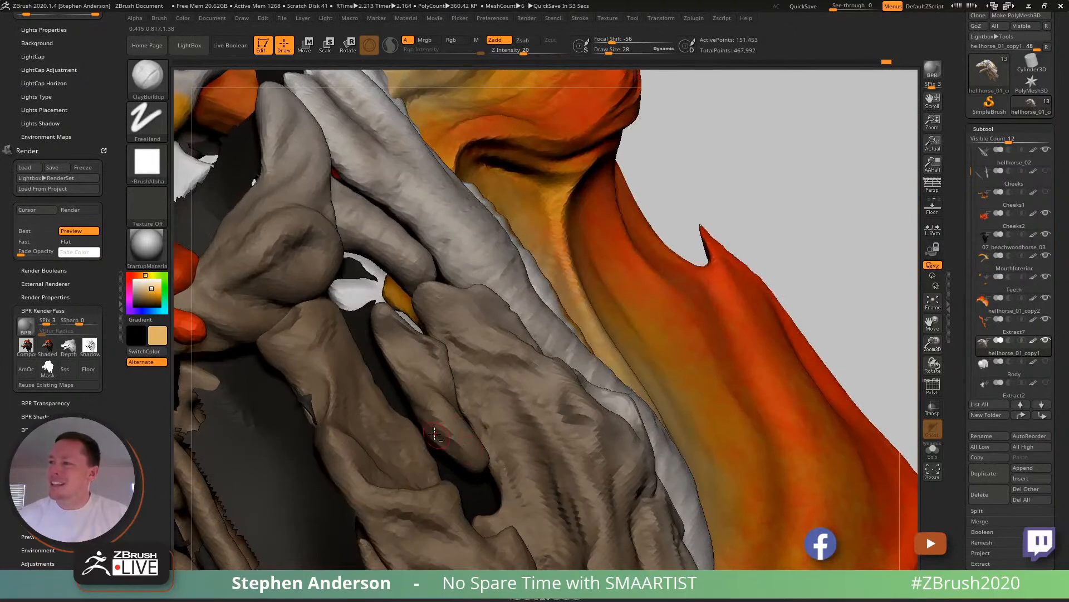
{"action": "mouse_move", "coordinate": [461, 420]}
{"action": "right_mouse_down"}
{"action": "mouse_move", "coordinate": [438, 426]}
{"action": "mouse_move", "coordinate": [442, 435]}
{"action": "right_mouse_up"}
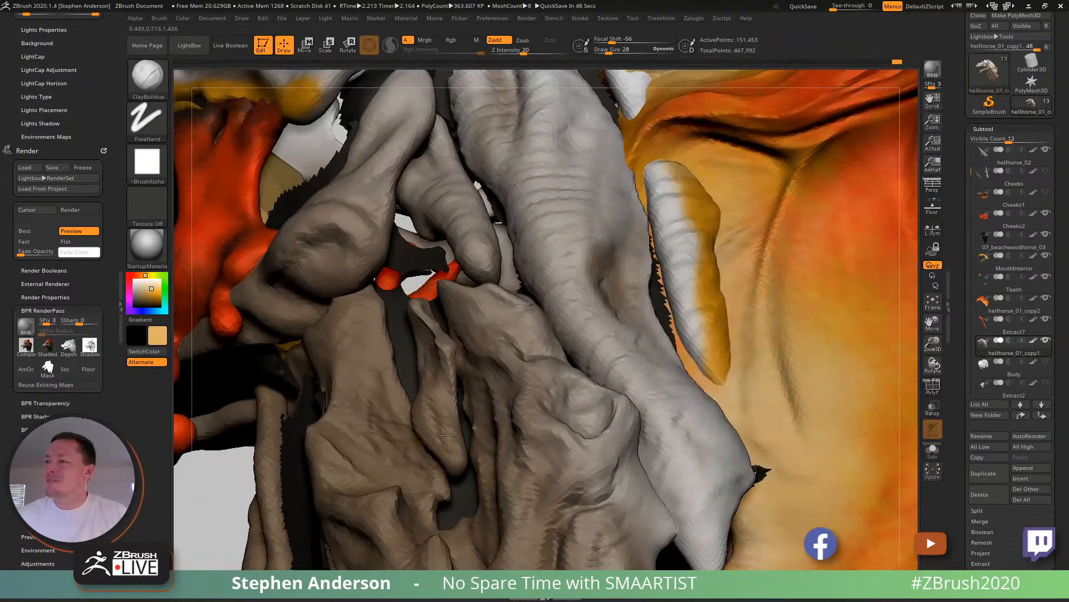
{"action": "right_click_drag", "start_coordinate": [465, 448], "coordinate": [469, 437]}
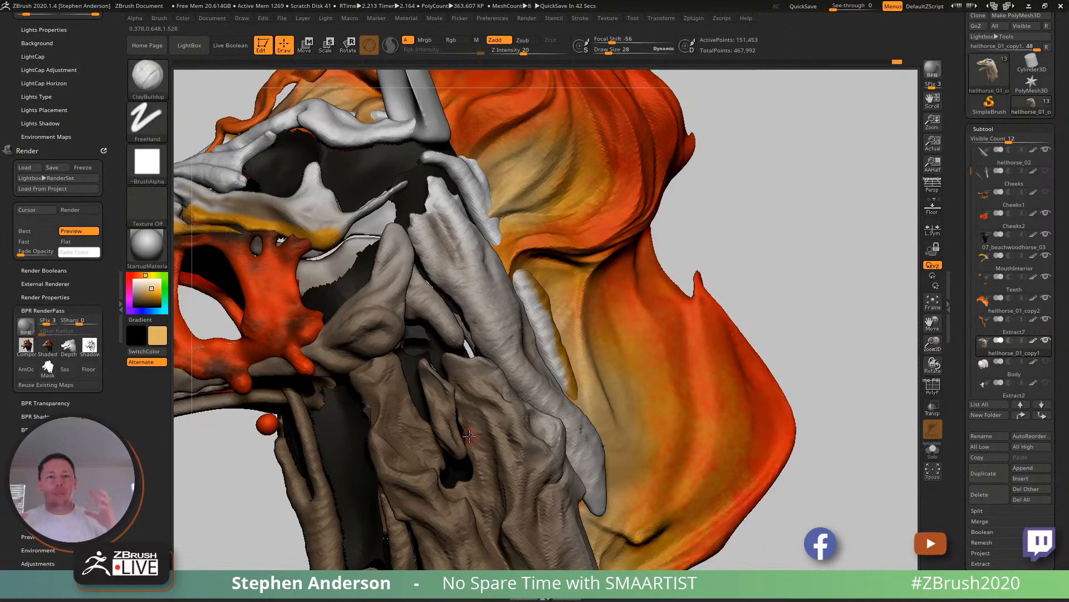
- Build up the upright upper prong of the jaw muscle behind the cheekbone at draw size 54
{"action": "mouse_move", "coordinate": [452, 336]}
{"action": "right_mouse_down", "text": "ctrl"}
{"action": "mouse_move", "coordinate": [460, 471]}
{"action": "mouse_move", "coordinate": [461, 389]}
{"action": "mouse_move", "coordinate": [475, 387]}
{"action": "mouse_move", "coordinate": [476, 336]}
{"action": "mouse_move", "coordinate": [510, 449]}
{"action": "mouse_move", "coordinate": [524, 350]}
{"action": "right_mouse_up", "text": "ctrl"}
{"action": "mouse_move", "coordinate": [532, 438]}
{"action": "right_mouse_down"}
{"action": "mouse_move", "coordinate": [539, 420]}
{"action": "mouse_move", "coordinate": [508, 428]}
{"action": "mouse_move", "coordinate": [525, 421]}
{"action": "right_mouse_up"}
{"action": "key", "text": "s"}
{"action": "left_click_drag", "start_coordinate": [525, 422], "coordinate": [532, 421]}
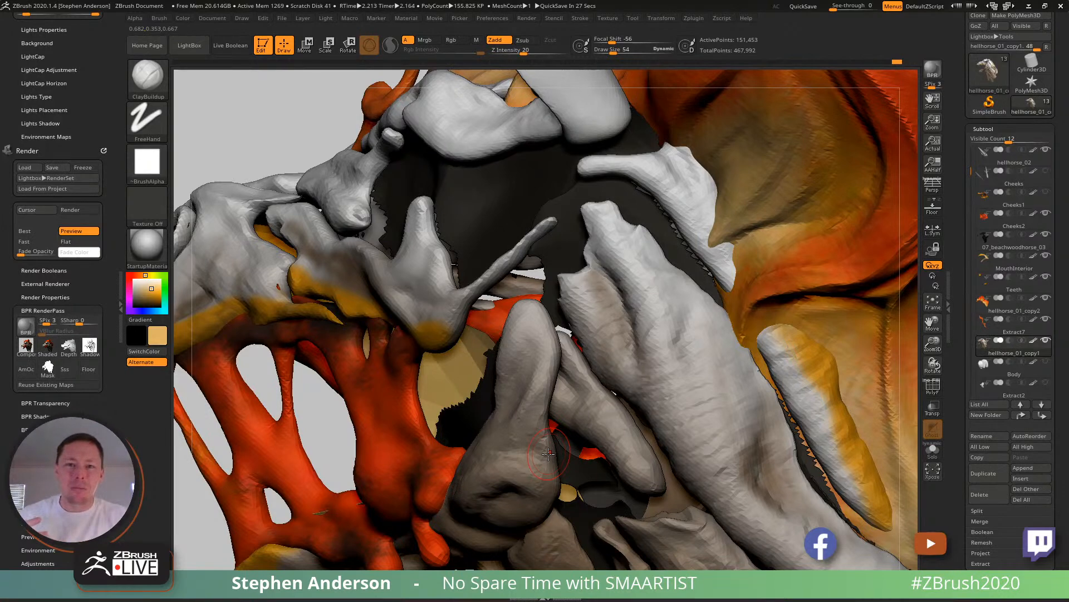
{"action": "right_click_drag", "start_coordinate": [506, 380], "coordinate": [538, 383]}
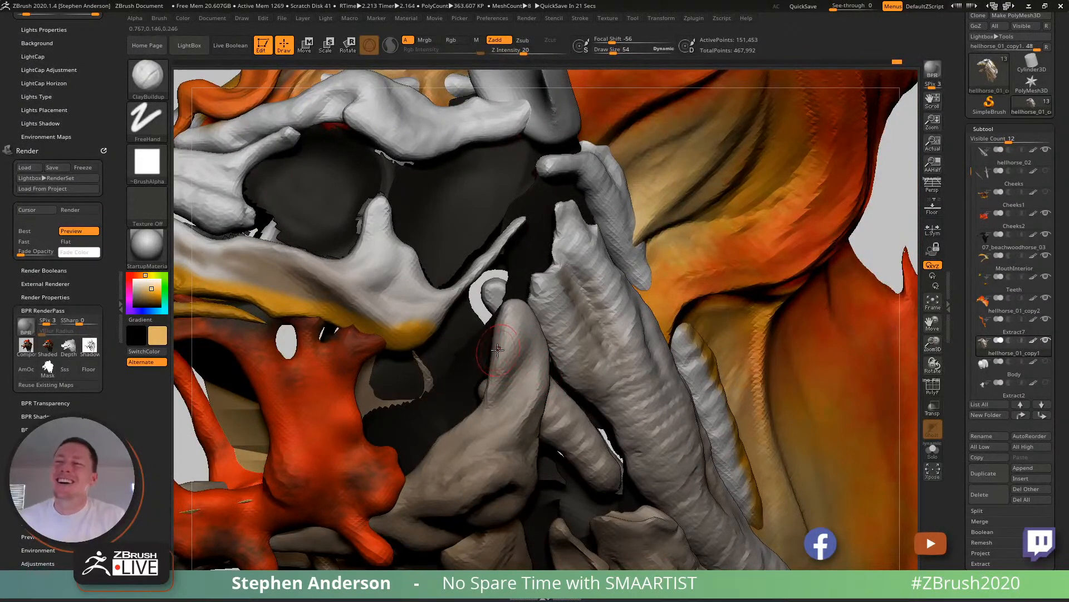
{"action": "mouse_move", "coordinate": [515, 315]}
{"action": "right_mouse_down"}
{"action": "mouse_move", "coordinate": [477, 324]}
{"action": "mouse_move", "coordinate": [513, 432]}
{"action": "mouse_move", "coordinate": [485, 404]}
{"action": "right_mouse_up"}
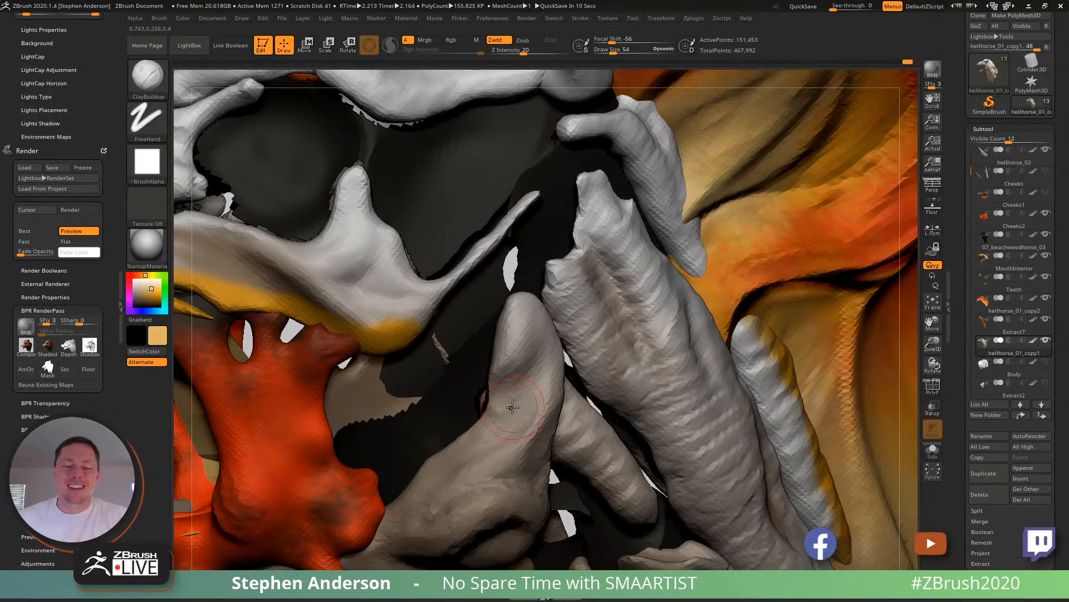
{"action": "mouse_move", "coordinate": [492, 374]}
{"action": "right_mouse_down", "text": "ctrl"}
{"action": "mouse_move", "coordinate": [488, 323]}
{"action": "mouse_move", "coordinate": [473, 340]}
{"action": "mouse_move", "coordinate": [481, 315]}
{"action": "mouse_move", "coordinate": [474, 373]}
{"action": "mouse_move", "coordinate": [515, 392]}
{"action": "mouse_move", "coordinate": [594, 303]}
{"action": "mouse_move", "coordinate": [552, 272]}
{"action": "mouse_move", "coordinate": [515, 284]}
{"action": "mouse_move", "coordinate": [575, 296]}
{"action": "mouse_move", "coordinate": [477, 257]}
{"action": "mouse_move", "coordinate": [489, 261]}
{"action": "right_mouse_up", "text": "ctrl"}
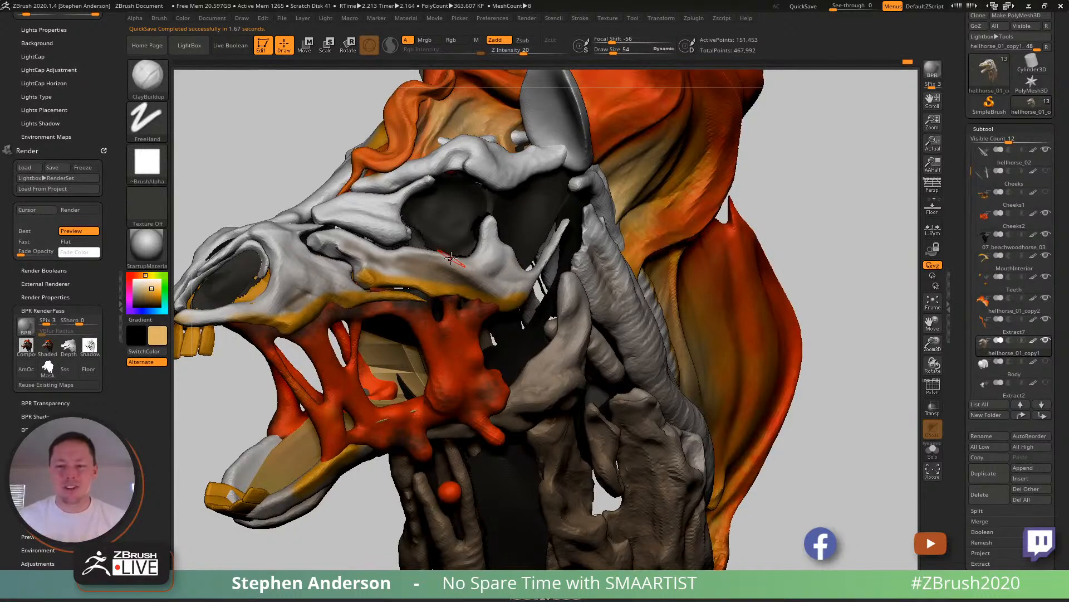
- Build up the cheekbone's upper rim and the base of its upright spike at draw size 48
{"action": "right_click_drag", "start_coordinate": [412, 257], "coordinate": [433, 278], "text": "ctrl"}
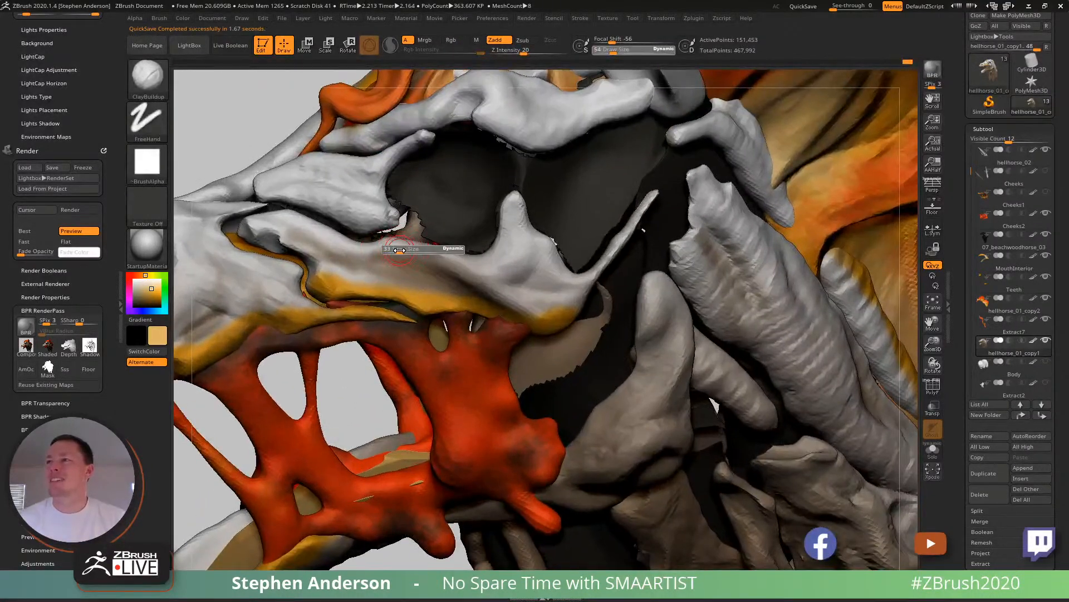
{"action": "right_click_drag", "start_coordinate": [451, 266], "coordinate": [463, 259]}
{"action": "key", "text": "s"}
{"action": "left_click_drag", "start_coordinate": [491, 265], "coordinate": [493, 264]}
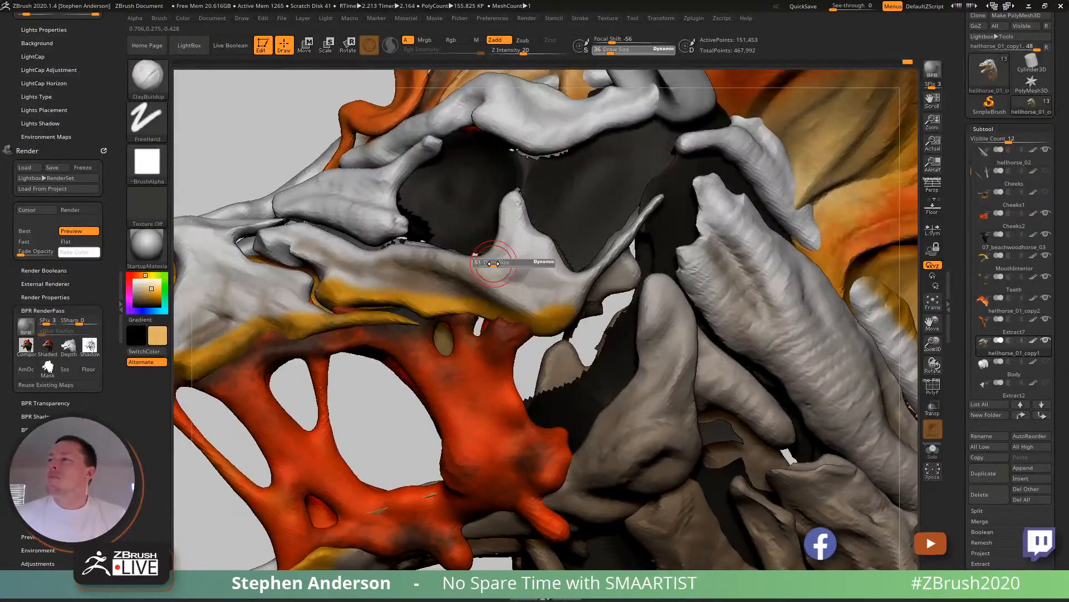
{"action": "right_click_drag", "start_coordinate": [494, 255], "coordinate": [502, 201]}
{"action": "left_click_drag", "start_coordinate": [501, 200], "coordinate": [492, 246]}
- Refine the cheekbone's upright spike and the rim below the eye socket with ClayBuildup from several angles
{"action": "right_click_drag", "start_coordinate": [495, 224], "coordinate": [650, 263]}
{"action": "mouse_move", "coordinate": [650, 264]}
{"action": "left_mouse_down"}
{"action": "mouse_move", "coordinate": [658, 293]}
{"action": "mouse_move", "coordinate": [643, 309]}
{"action": "mouse_move", "coordinate": [655, 309]}
{"action": "left_mouse_up"}
{"action": "mouse_move", "coordinate": [655, 310]}
{"action": "right_mouse_down"}
{"action": "mouse_move", "coordinate": [613, 303]}
{"action": "mouse_move", "coordinate": [663, 272]}
{"action": "right_mouse_up"}
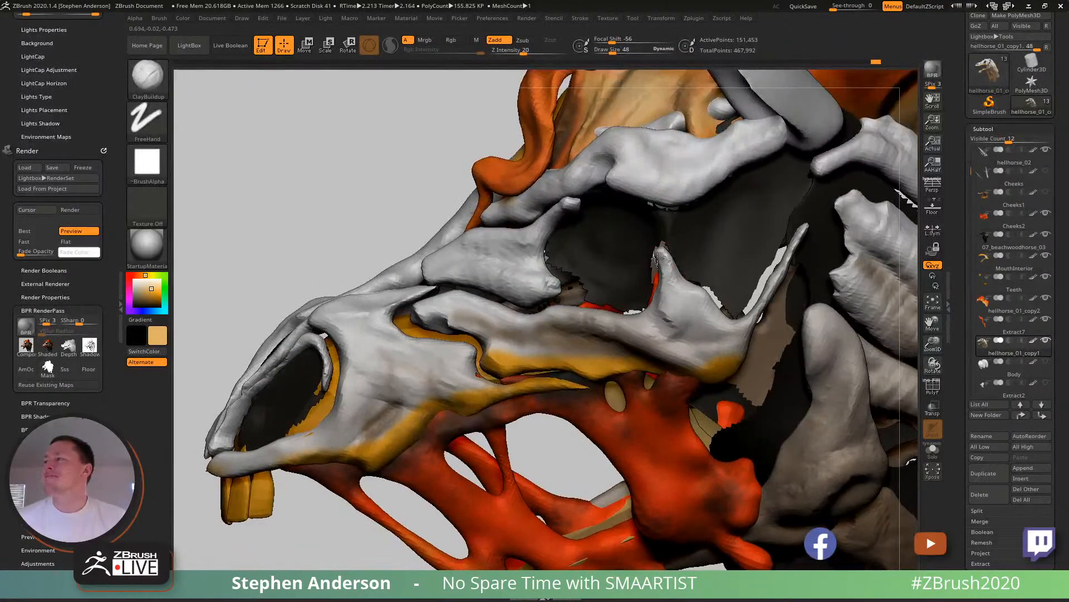
{"action": "mouse_move", "coordinate": [669, 254]}
{"action": "left_mouse_down"}
{"action": "mouse_move", "coordinate": [674, 274]}
{"action": "mouse_move", "coordinate": [668, 238]}
{"action": "left_mouse_up"}
{"action": "right_click_drag", "start_coordinate": [669, 239], "coordinate": [609, 261]}
{"action": "left_click_drag", "start_coordinate": [665, 251], "coordinate": [680, 286]}
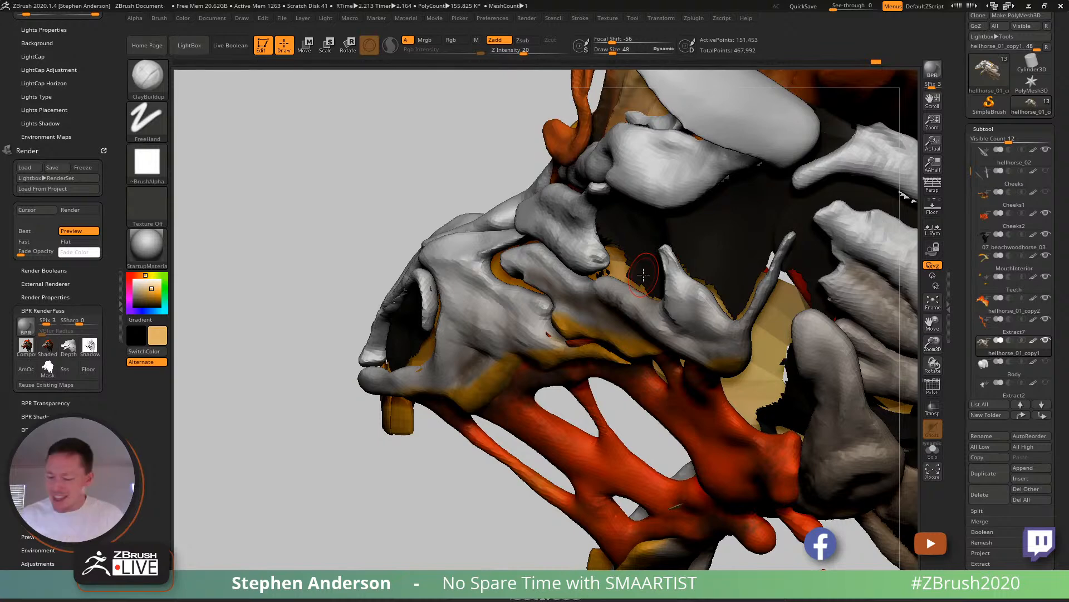
{"action": "mouse_move", "coordinate": [641, 312]}
{"action": "right_mouse_down"}
{"action": "mouse_move", "coordinate": [602, 290]}
{"action": "mouse_move", "coordinate": [590, 250]}
{"action": "mouse_move", "coordinate": [713, 273]}
{"action": "mouse_move", "coordinate": [643, 303]}
{"action": "right_mouse_up"}
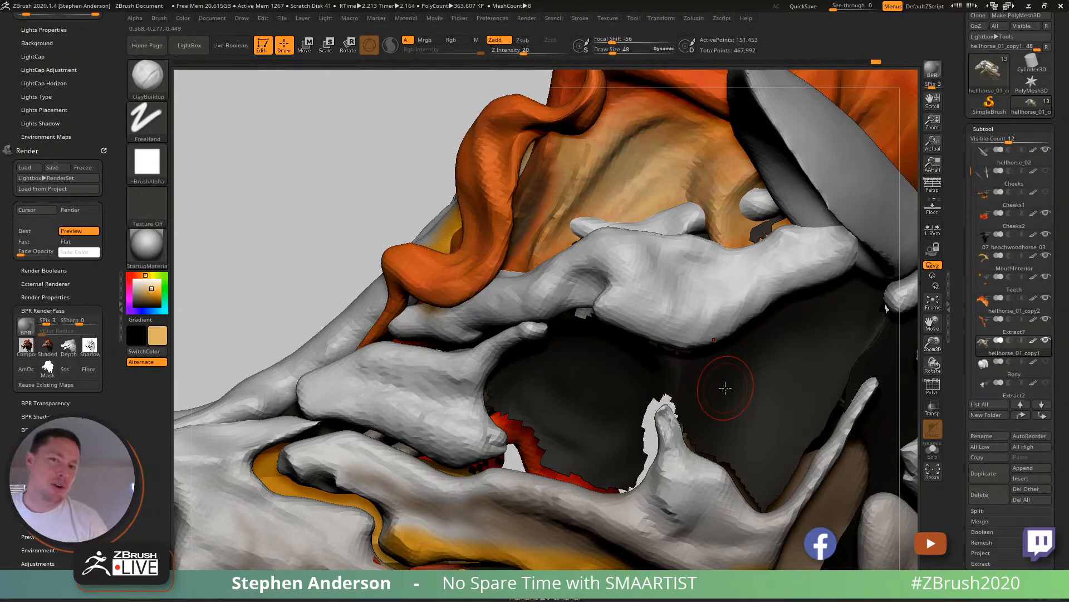
{"action": "right_click_drag", "start_coordinate": [664, 296], "coordinate": [714, 425]}
{"action": "right_click_drag", "start_coordinate": [626, 336], "coordinate": [683, 330]}
{"action": "mouse_move", "coordinate": [710, 372]}
{"action": "right_mouse_down", "text": "ctrl"}
{"action": "mouse_move", "coordinate": [657, 350]}
{"action": "mouse_move", "coordinate": [641, 363]}
{"action": "mouse_move", "coordinate": [655, 385]}
{"action": "mouse_move", "coordinate": [672, 375]}
{"action": "mouse_move", "coordinate": [636, 354]}
{"action": "mouse_move", "coordinate": [695, 367]}
{"action": "mouse_move", "coordinate": [694, 377]}
{"action": "mouse_move", "coordinate": [663, 374]}
{"action": "mouse_move", "coordinate": [666, 402]}
{"action": "right_mouse_up", "text": "ctrl"}
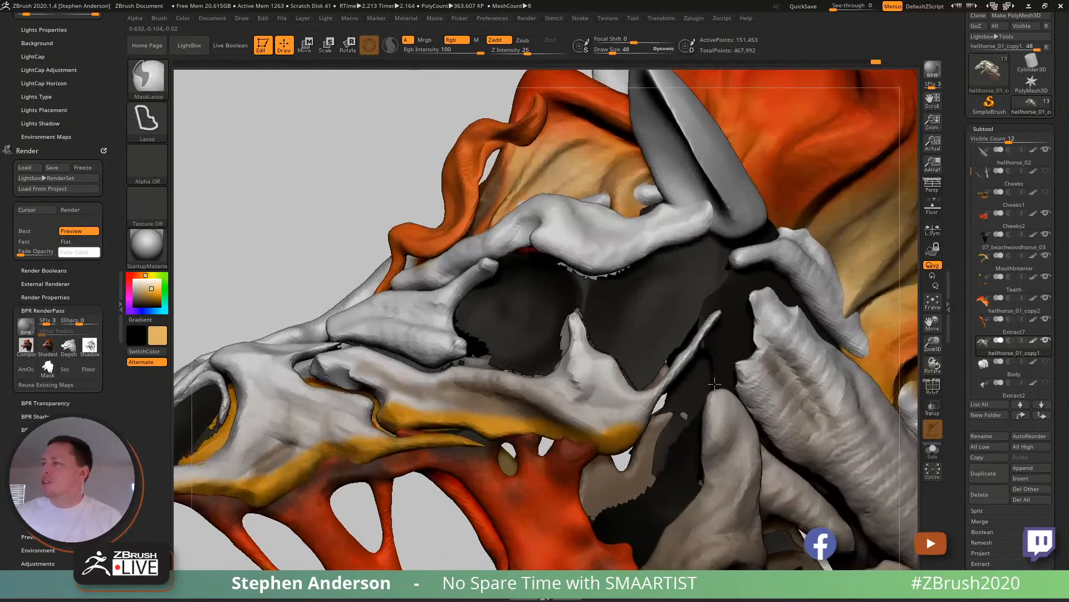
- Isolate the cheekbone by its polygroup and slice its thin rear prong into a separate polygroup with SliceCurve
{"action": "key", "text": "shift+f"}
{"action": "left_click", "coordinate": [629, 387], "text": "ctrl+shift"}
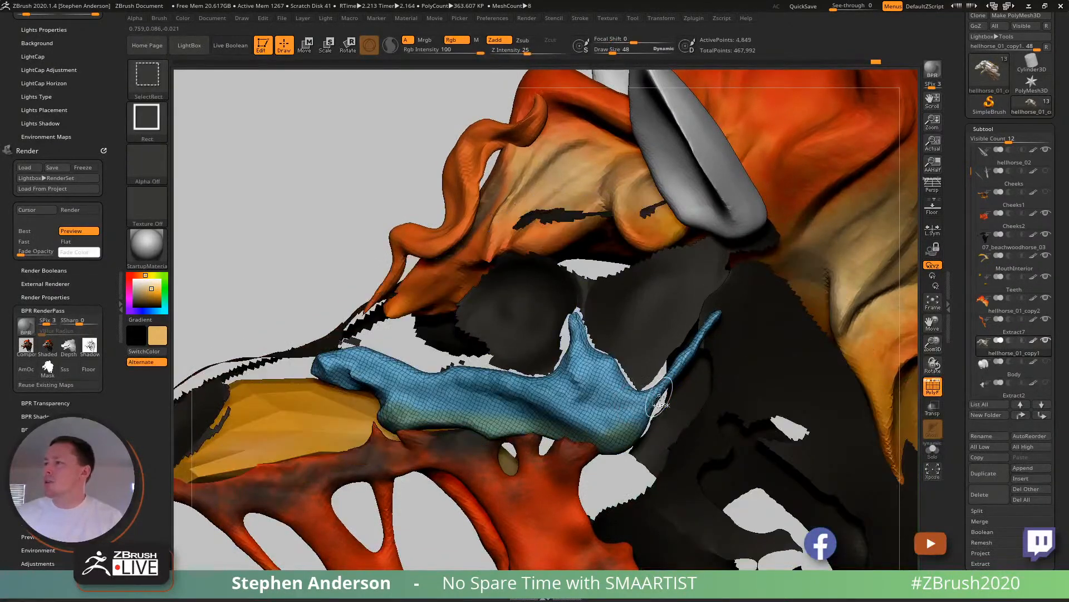
{"action": "right_click_drag", "start_coordinate": [628, 368], "coordinate": [678, 401]}
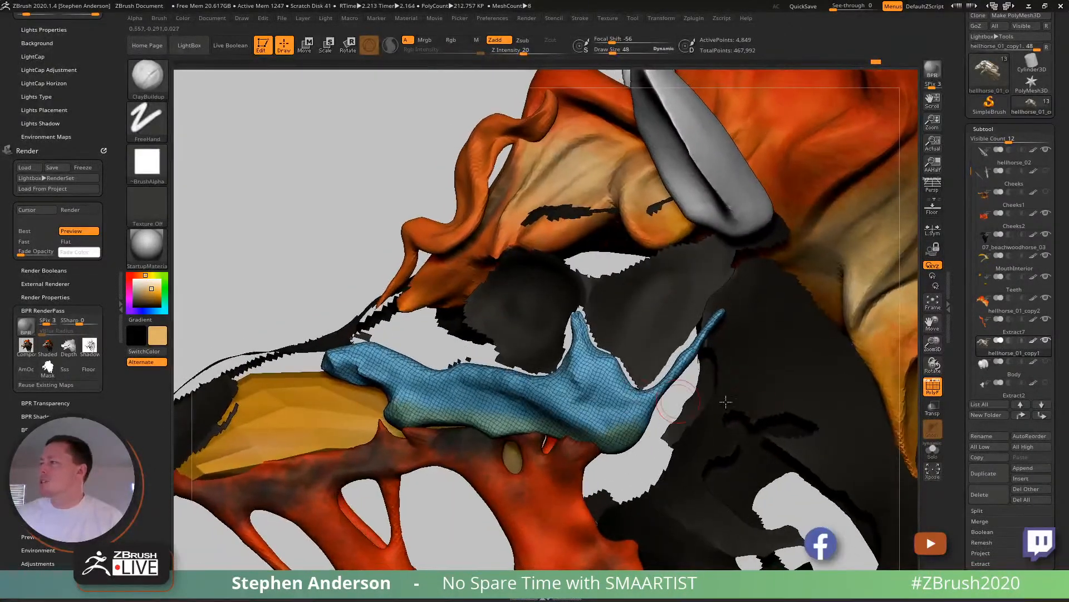
{"action": "left_click", "coordinate": [143, 82], "text": "ctrl+shift"}
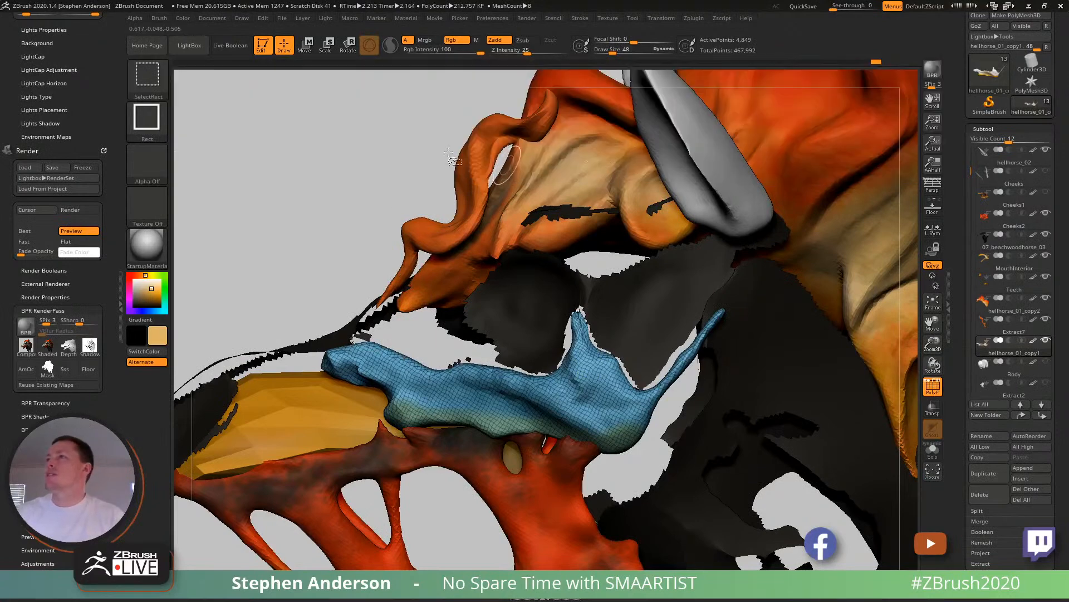
{"action": "left_click", "coordinate": [149, 79], "text": "ctrl+shift"}
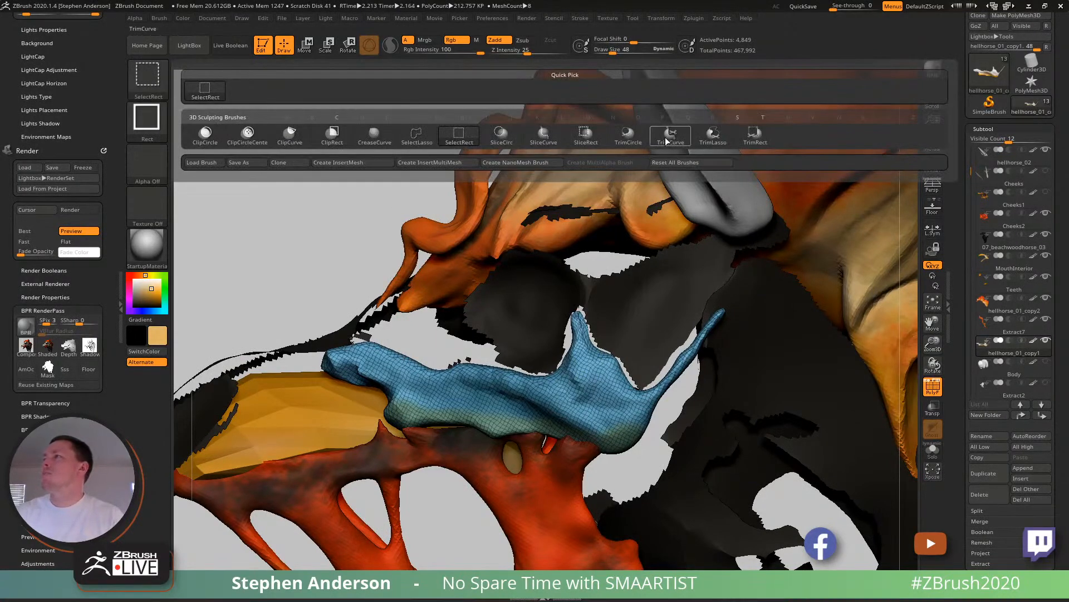
{"action": "left_click", "coordinate": [548, 142]}
{"action": "left_click_drag", "start_coordinate": [604, 323], "coordinate": [688, 480], "text": "ctrl+shift"}
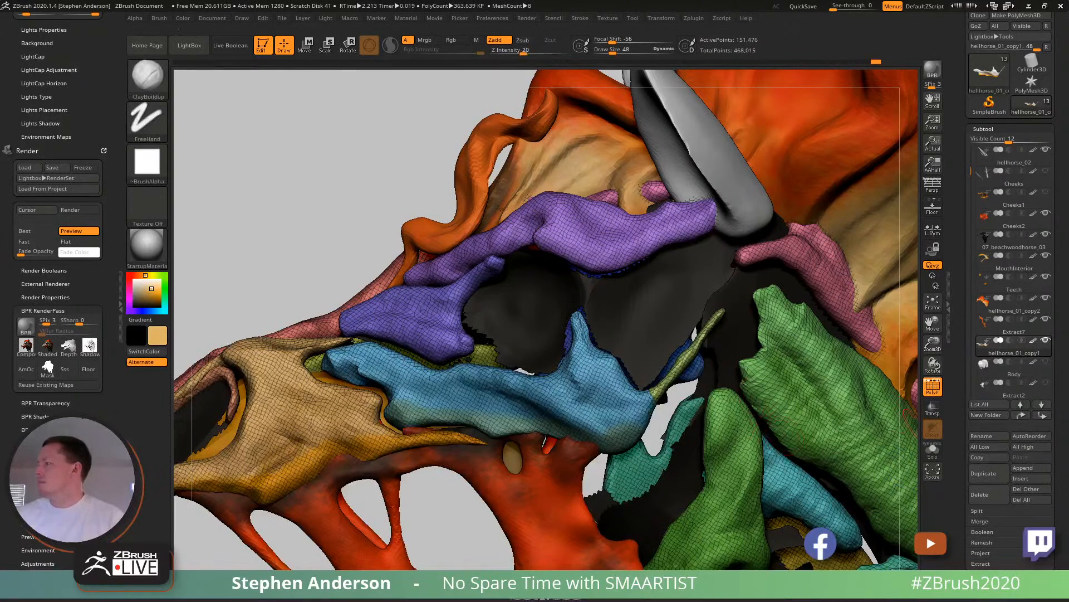
- Re-DynaMesh the bone subtool by groups at resolution 256 to separate the sliced rear prong
{"action": "left_click", "coordinate": [989, 580]}
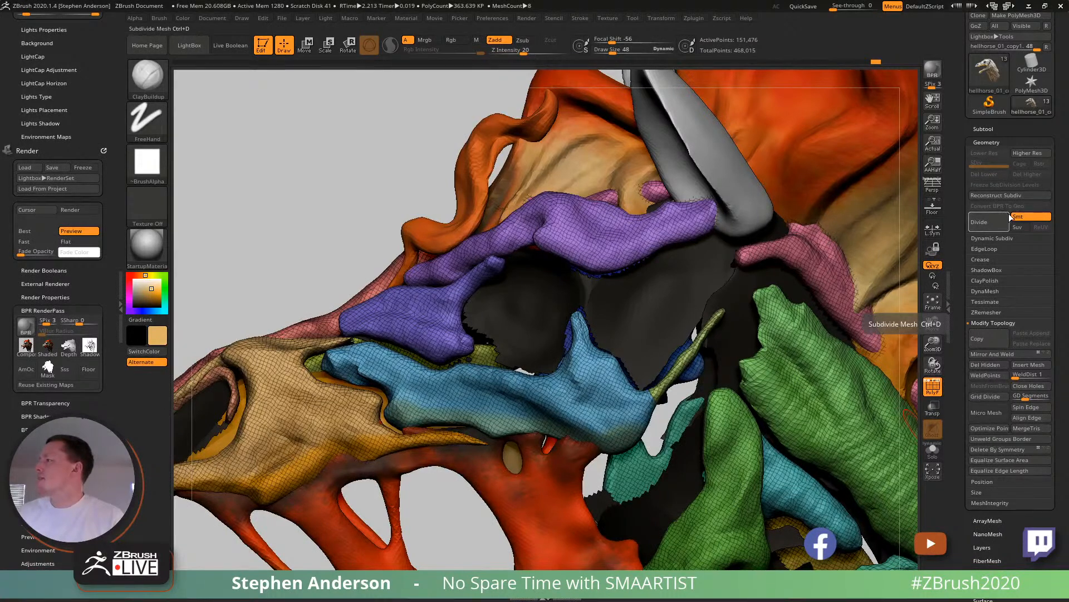
{"action": "left_click", "coordinate": [986, 290]}
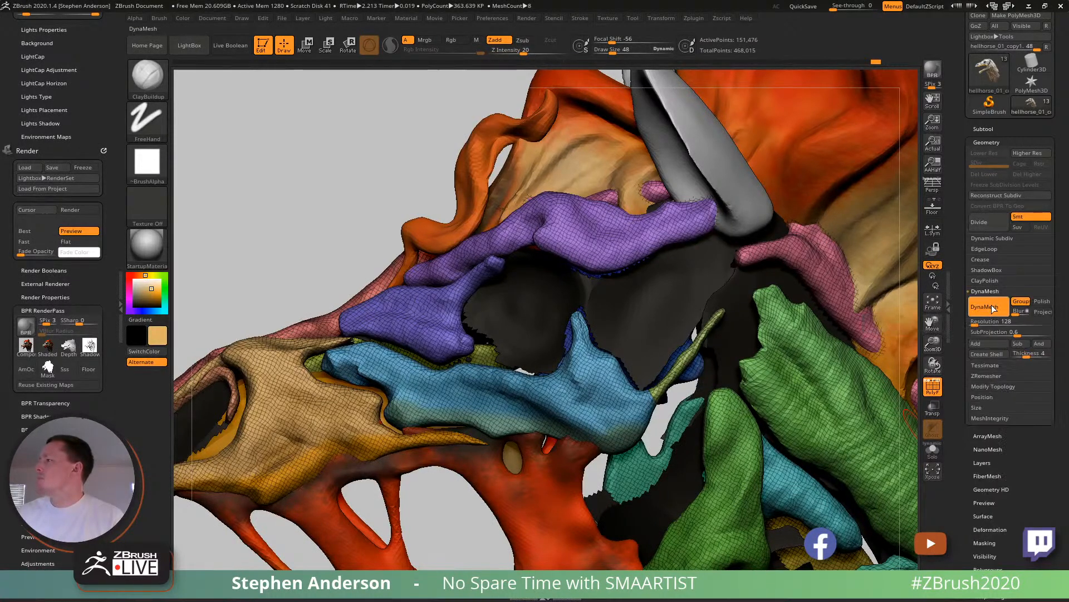
{"action": "left_click", "coordinate": [991, 320]}
{"action": "type", "text": "256"}
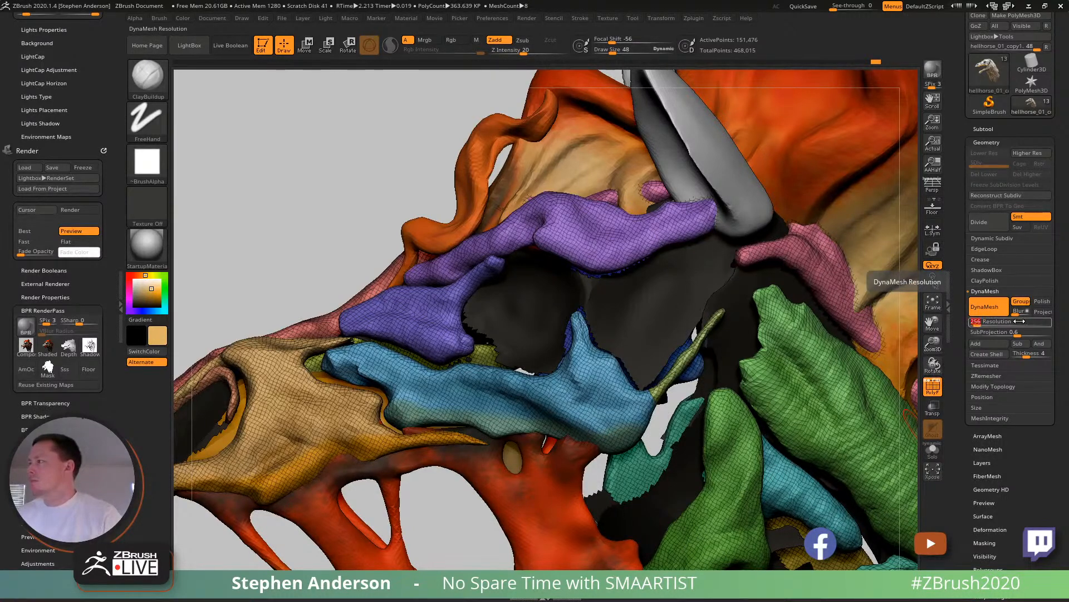
{"action": "key", "text": "Return"}
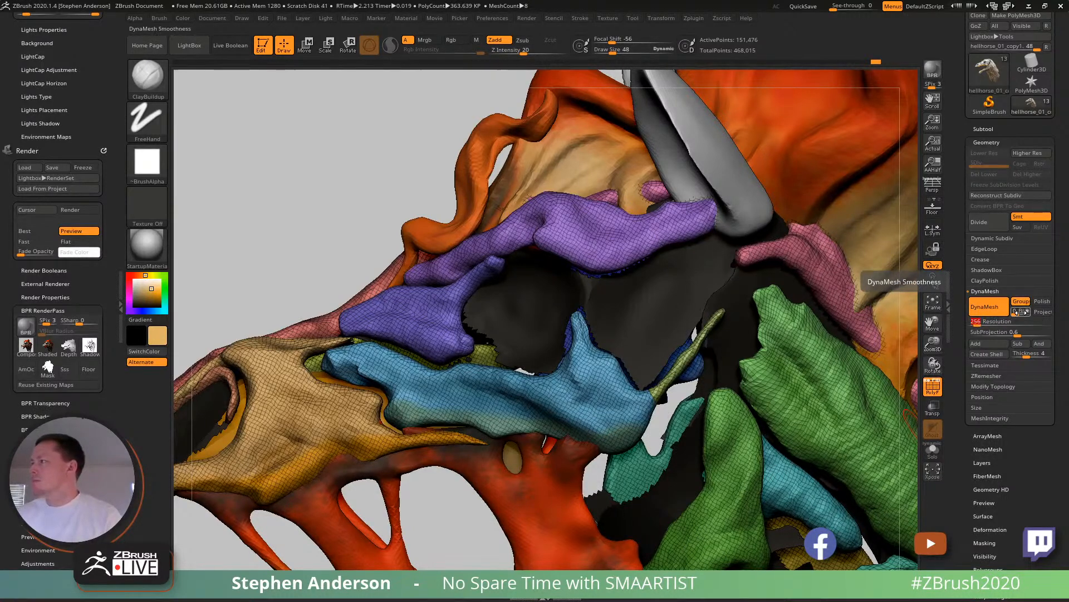
{"action": "left_click_drag", "start_coordinate": [310, 148], "coordinate": [332, 179], "text": "ctrl"}
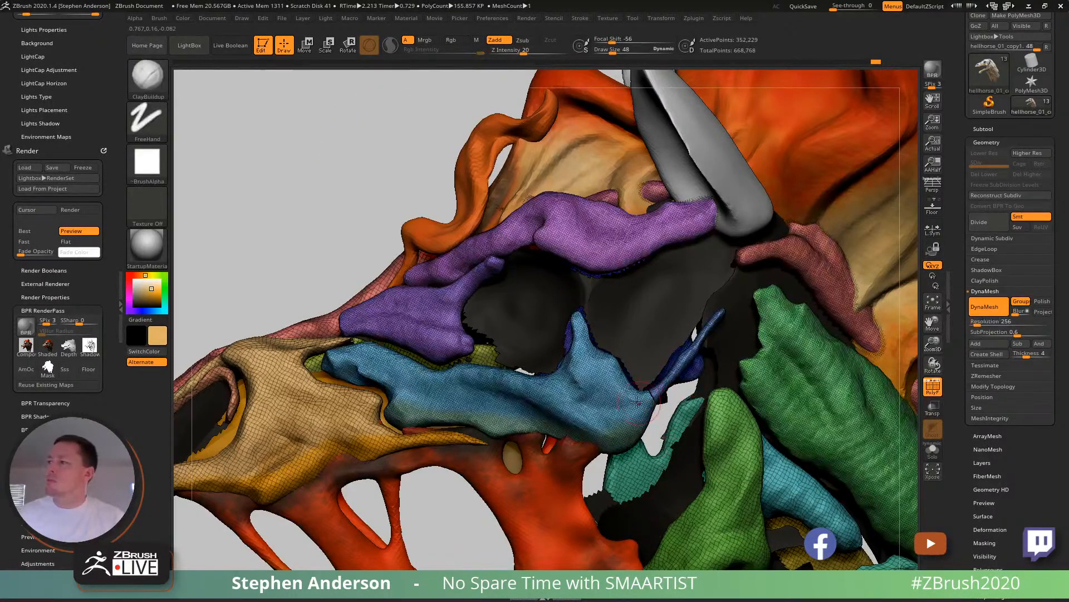
- Smooth the cut between the cheekbone and the thin rear prong, and mask everything except the prong
{"action": "right_click_drag", "start_coordinate": [656, 405], "coordinate": [662, 468], "text": "ctrl"}
{"action": "mouse_move", "coordinate": [664, 396]}
{"action": "left_mouse_down", "text": "shift"}
{"action": "mouse_move", "coordinate": [668, 408]}
{"action": "mouse_move", "coordinate": [665, 399]}
{"action": "left_mouse_up", "text": "shift"}
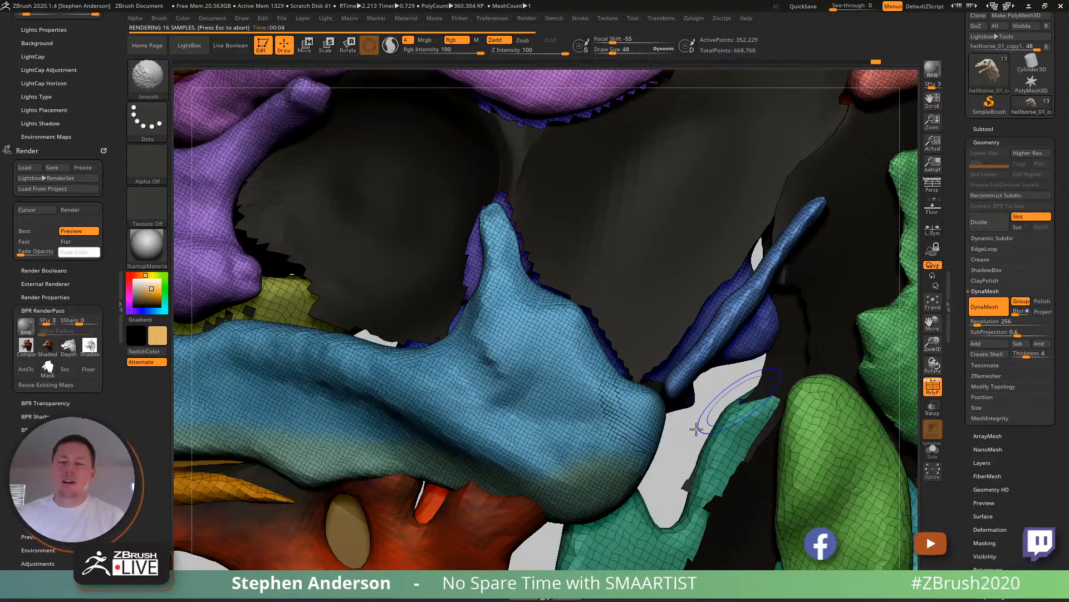
{"action": "key", "text": "shift+f"}
{"action": "right_click_drag", "start_coordinate": [680, 401], "coordinate": [606, 326], "text": "ctrl"}
{"action": "right_click_drag", "start_coordinate": [679, 373], "coordinate": [643, 396]}
{"action": "mouse_move", "coordinate": [637, 322]}
{"action": "right_mouse_down"}
{"action": "mouse_move", "coordinate": [451, 357]}
{"action": "mouse_move", "coordinate": [516, 340]}
{"action": "mouse_move", "coordinate": [484, 337]}
{"action": "mouse_move", "coordinate": [471, 353]}
{"action": "right_mouse_up"}
{"action": "key", "text": "shift+f"}
{"action": "mouse_move", "coordinate": [450, 306]}
{"action": "right_mouse_down", "text": "ctrl"}
{"action": "mouse_move", "coordinate": [454, 253]}
{"action": "mouse_move", "coordinate": [486, 355]}
{"action": "right_mouse_up", "text": "ctrl"}
{"action": "key", "text": "w"}
{"action": "left_click", "coordinate": [463, 338], "text": "ctrl"}
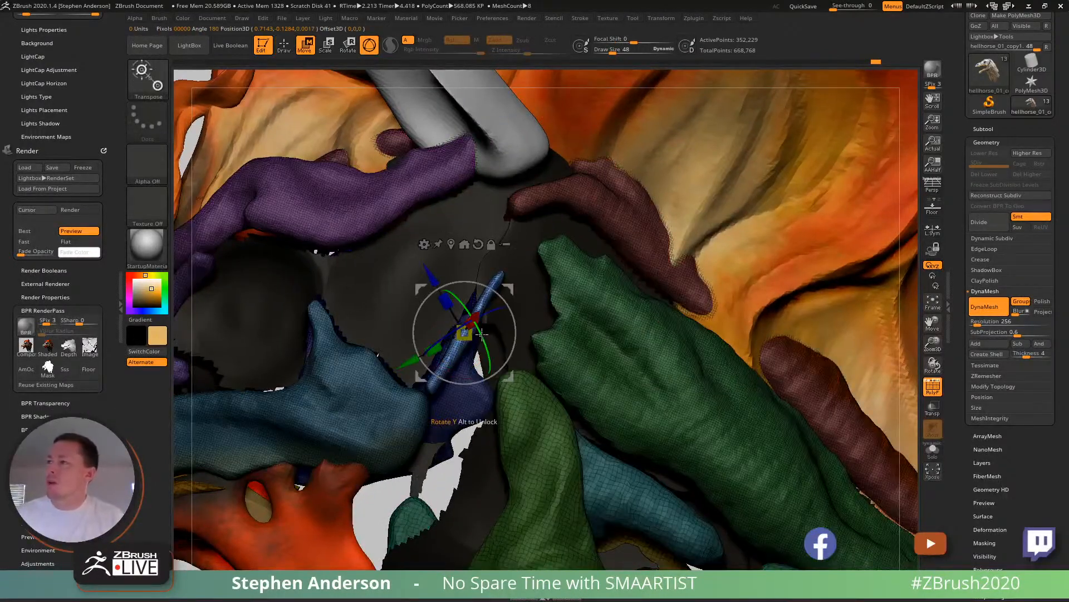
- Stretch the unmasked prong sideways into a wide, flat slab using the transform gizmo
{"action": "key", "text": "q"}
{"action": "mouse_move", "coordinate": [509, 264]}
{"action": "left_mouse_down", "text": "ctrl"}
{"action": "mouse_move", "coordinate": [522, 415]}
{"action": "mouse_move", "coordinate": [400, 438]}
{"action": "left_mouse_up", "text": "ctrl"}
{"action": "key", "text": "w"}
{"action": "mouse_move", "coordinate": [511, 274]}
{"action": "left_mouse_down"}
{"action": "mouse_move", "coordinate": [469, 248]}
{"action": "mouse_move", "coordinate": [462, 261]}
{"action": "left_mouse_up"}
{"action": "key", "text": "q"}
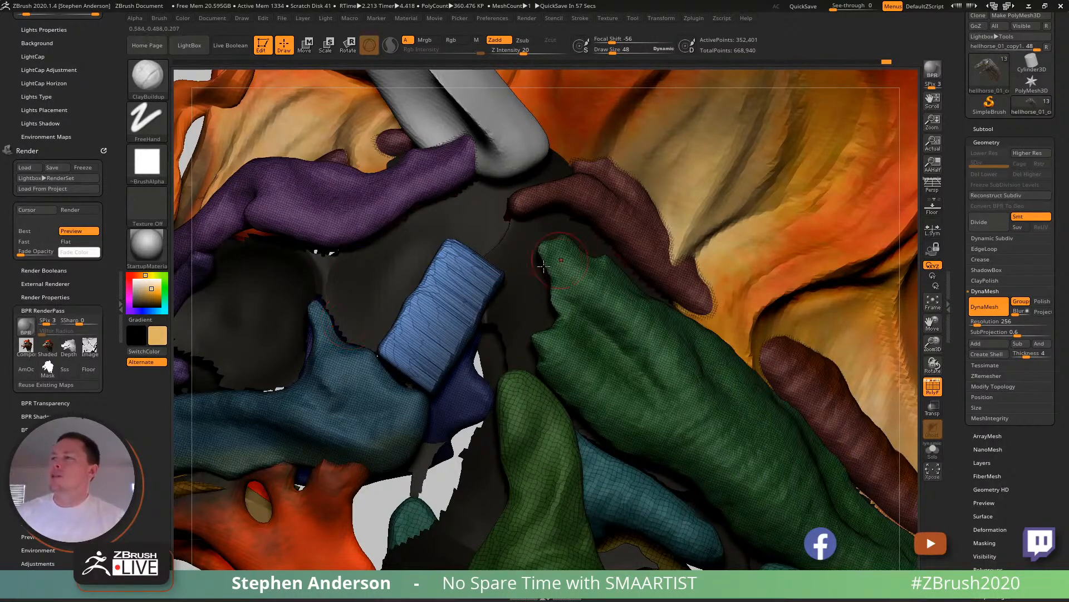
- Bend the slab to follow the skull's side curvature with the Move brush at draw size 129
{"action": "right_click_drag", "start_coordinate": [495, 409], "coordinate": [718, 251], "text": "ctrl"}
{"action": "key", "text": "shift+f"}
{"action": "mouse_move", "coordinate": [800, 203]}
{"action": "right_mouse_down"}
{"action": "mouse_move", "coordinate": [817, 201]}
{"action": "mouse_move", "coordinate": [796, 205]}
{"action": "right_mouse_up"}
{"action": "mouse_move", "coordinate": [697, 223]}
{"action": "right_mouse_down", "text": "ctrl"}
{"action": "mouse_move", "coordinate": [657, 346]}
{"action": "mouse_move", "coordinate": [583, 378]}
{"action": "mouse_move", "coordinate": [545, 354]}
{"action": "right_mouse_up", "text": "ctrl"}
{"action": "key", "text": "s"}
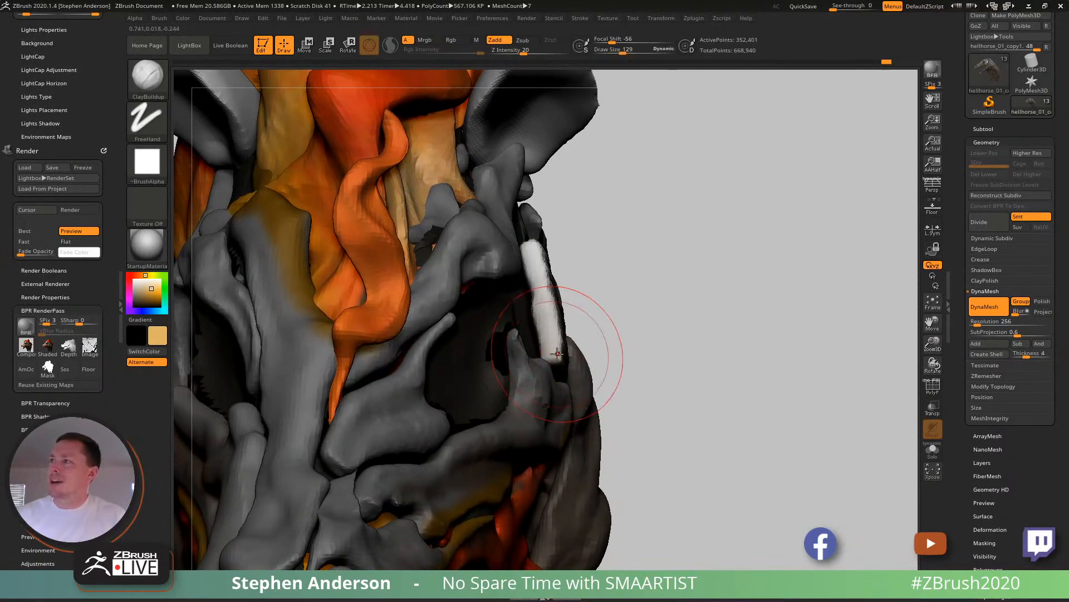
{"action": "key", "text": "b"}
{"action": "key", "text": "m"}
{"action": "key", "text": "v"}
{"action": "left_click_drag", "start_coordinate": [561, 346], "coordinate": [545, 344]}
{"action": "mouse_move", "coordinate": [548, 293]}
{"action": "left_mouse_down"}
{"action": "mouse_move", "coordinate": [539, 266]}
{"action": "mouse_move", "coordinate": [553, 267]}
{"action": "left_mouse_up"}
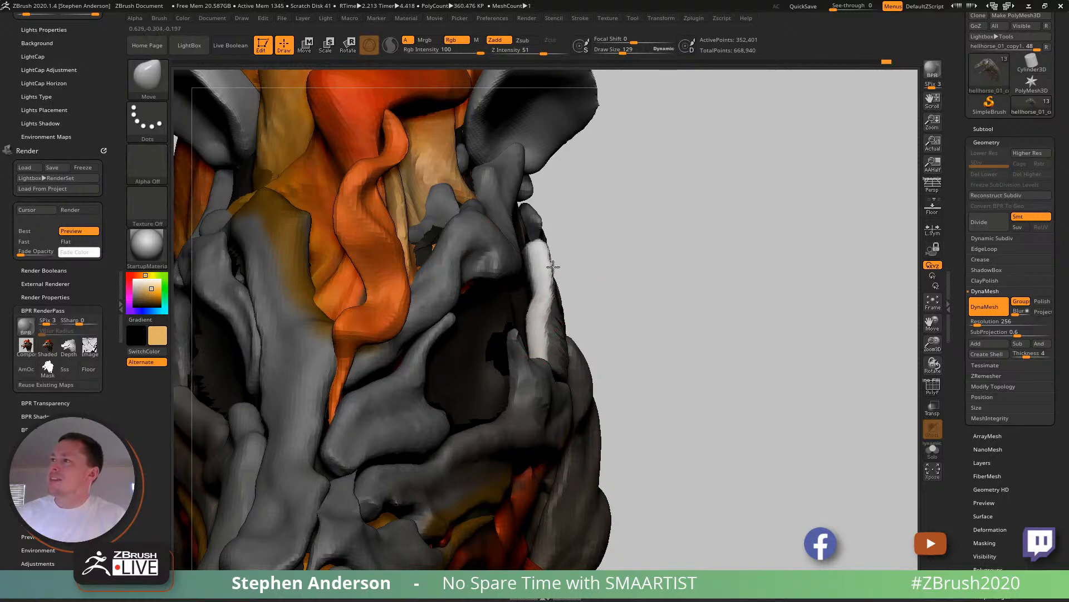
{"action": "right_click_drag", "start_coordinate": [547, 293], "coordinate": [495, 285]}
{"action": "left_click_drag", "start_coordinate": [550, 292], "coordinate": [566, 286]}
{"action": "mouse_move", "coordinate": [553, 336]}
{"action": "left_mouse_down"}
{"action": "mouse_move", "coordinate": [519, 291]}
{"action": "mouse_move", "coordinate": [532, 309]}
{"action": "left_mouse_up"}
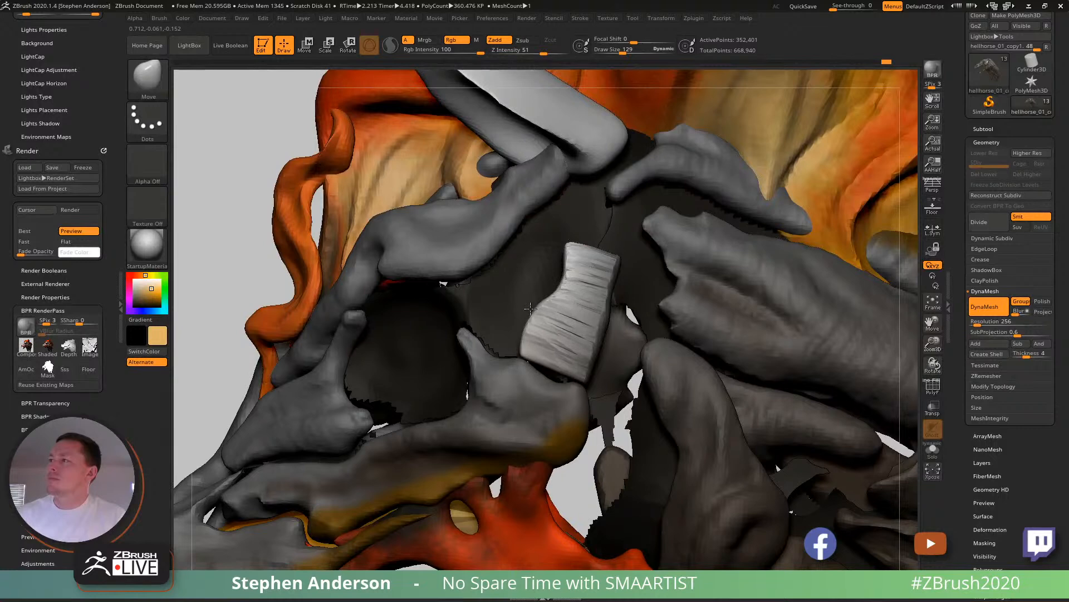
- Clear the mask and pull out the slab's upper and lower rear corners with the Move brush at draw sizes 81 and 54
{"action": "key", "text": "s"}
{"action": "left_click_drag", "start_coordinate": [580, 249], "coordinate": [625, 258]}
{"action": "left_click_drag", "start_coordinate": [194, 181], "coordinate": [218, 169], "text": "ctrl"}
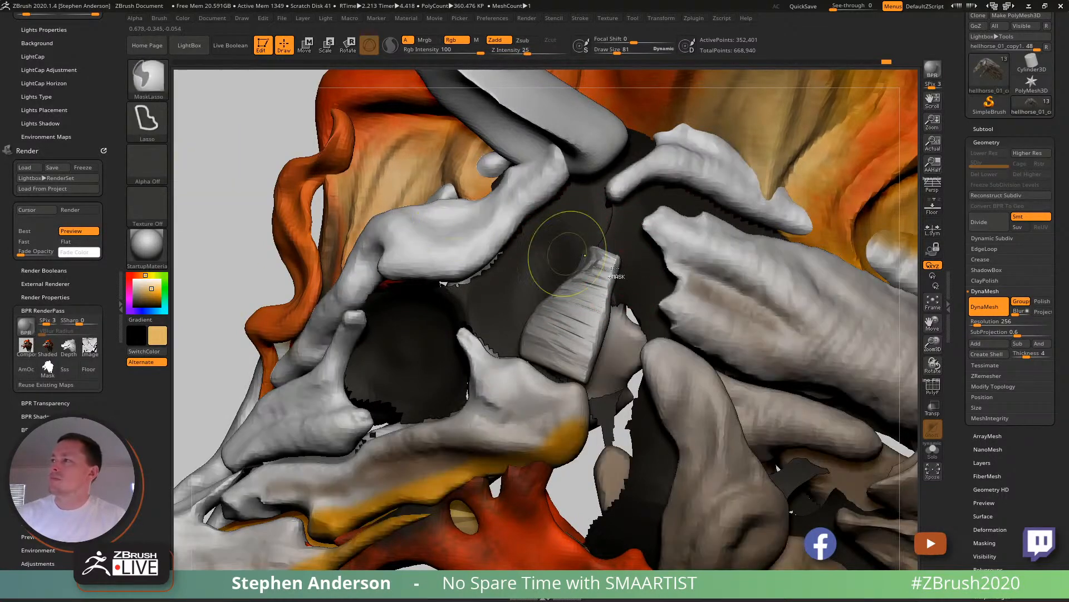
{"action": "mouse_move", "coordinate": [628, 288]}
{"action": "left_mouse_down"}
{"action": "mouse_move", "coordinate": [716, 312]}
{"action": "mouse_move", "coordinate": [648, 277]}
{"action": "left_mouse_up"}
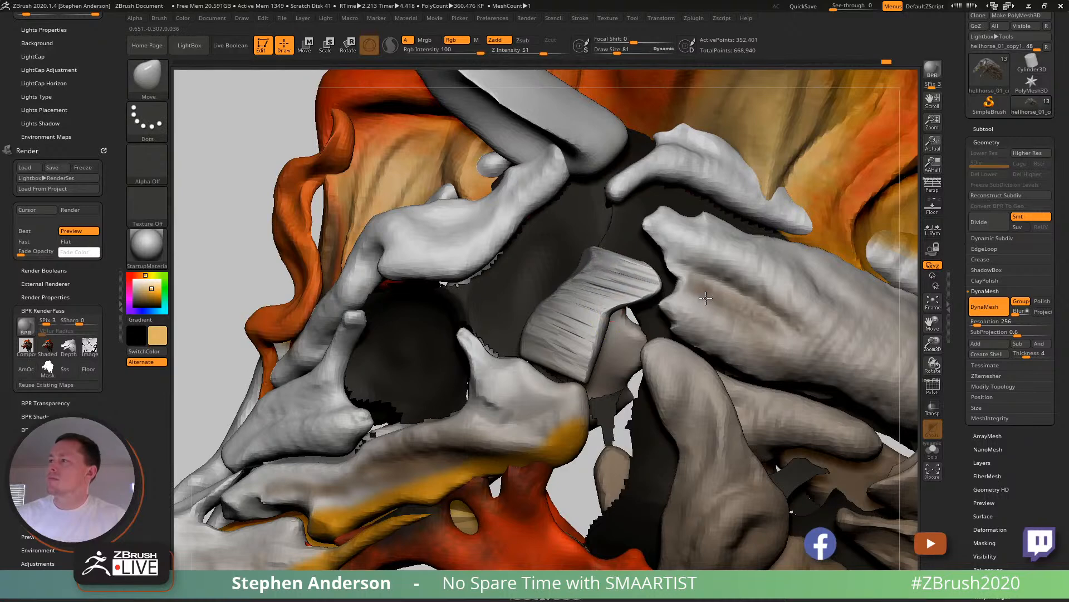
{"action": "key", "text": "s"}
{"action": "mouse_move", "coordinate": [605, 351]}
{"action": "left_mouse_down"}
{"action": "mouse_move", "coordinate": [595, 351]}
{"action": "mouse_move", "coordinate": [644, 376]}
{"action": "left_mouse_up"}
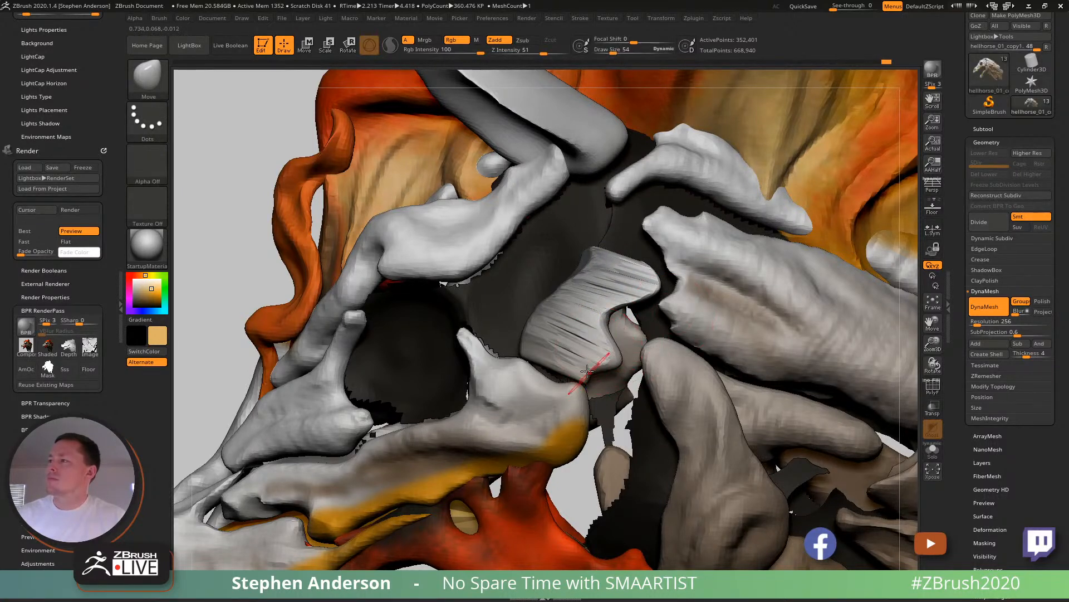
- Refine the slab's lower and rear edges with the Move Topological brush at draw size 54
{"action": "key", "text": "b"}
{"action": "key", "text": "m"}
{"action": "key", "text": "t"}
{"action": "left_click_drag", "start_coordinate": [646, 410], "coordinate": [625, 403]}
{"action": "mouse_move", "coordinate": [608, 313]}
{"action": "left_mouse_down"}
{"action": "mouse_move", "coordinate": [634, 323]}
{"action": "mouse_move", "coordinate": [655, 301]}
{"action": "left_mouse_up"}
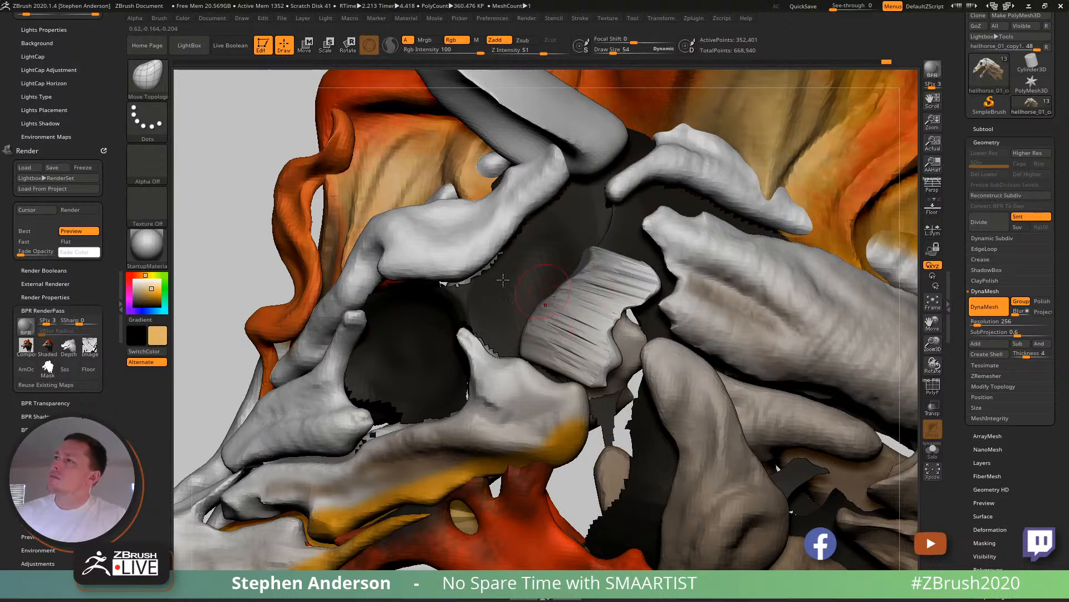
- Narrow the slab into an hourglass-shaped bone at draw size 81, re-DynaMesh the subtool, and smooth the surface
{"action": "left_click_drag", "start_coordinate": [209, 184], "coordinate": [216, 194], "text": "ctrl"}
{"action": "right_click_drag", "start_coordinate": [558, 299], "coordinate": [545, 298]}
{"action": "right_click", "coordinate": [541, 296]}
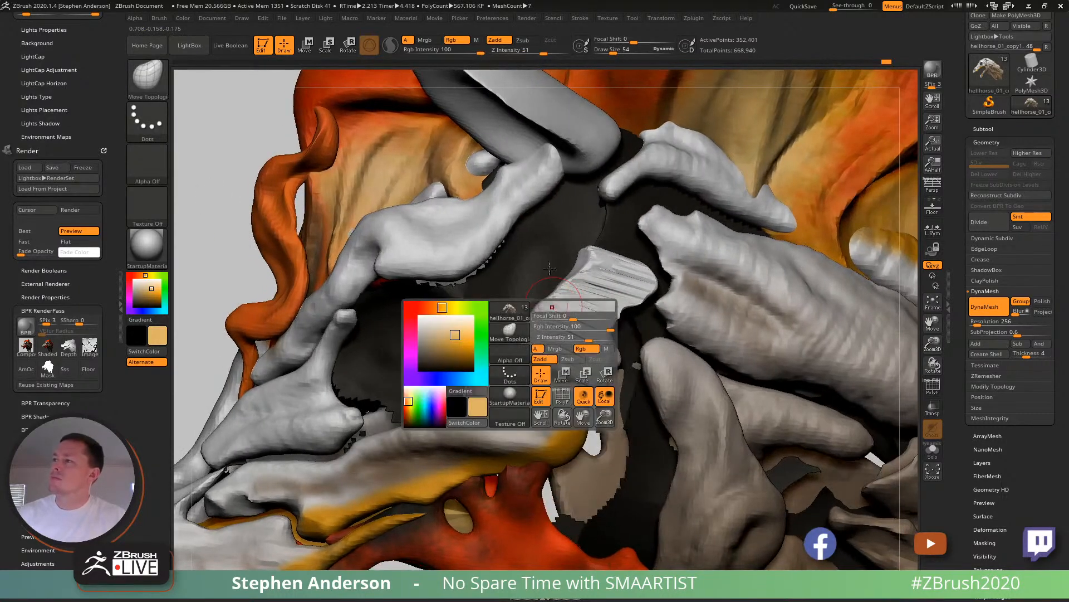
{"action": "key", "text": "s"}
{"action": "mouse_move", "coordinate": [545, 333]}
{"action": "left_mouse_down"}
{"action": "mouse_move", "coordinate": [474, 313]}
{"action": "mouse_move", "coordinate": [587, 295]}
{"action": "mouse_move", "coordinate": [617, 325]}
{"action": "left_mouse_up"}
{"action": "mouse_move", "coordinate": [632, 329]}
{"action": "right_mouse_down", "text": "ctrl"}
{"action": "mouse_move", "coordinate": [394, 227]}
{"action": "mouse_move", "coordinate": [632, 330]}
{"action": "right_mouse_up", "text": "ctrl"}
{"action": "left_click_drag", "start_coordinate": [794, 263], "coordinate": [855, 363], "text": "ctrl"}
{"action": "right_click_drag", "start_coordinate": [593, 314], "coordinate": [765, 432], "text": "ctrl"}
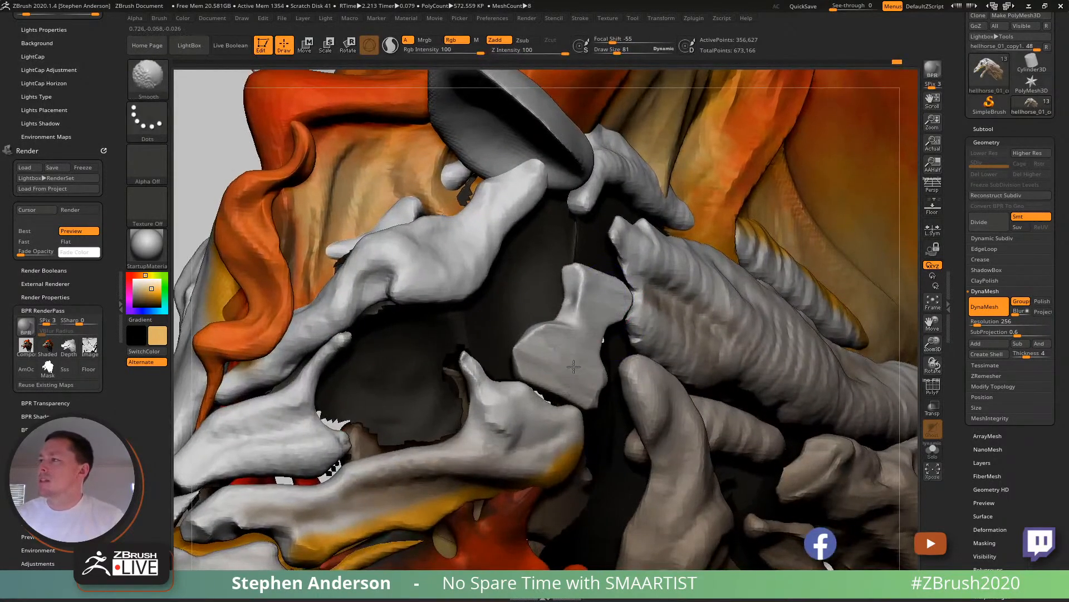
- Build up the outer face and upper end of the hourglass bone with ClayBuildup at draw size 48
{"action": "key", "text": "b"}
{"action": "key", "text": "c"}
{"action": "key", "text": "b"}
{"action": "right_click_drag", "start_coordinate": [600, 347], "coordinate": [566, 341]}
{"action": "key", "text": "s"}
{"action": "left_click_drag", "start_coordinate": [561, 342], "coordinate": [556, 342]}
{"action": "mouse_move", "coordinate": [573, 357]}
{"action": "right_mouse_down"}
{"action": "mouse_move", "coordinate": [504, 347]}
{"action": "mouse_move", "coordinate": [571, 318]}
{"action": "right_mouse_up"}
{"action": "mouse_move", "coordinate": [556, 358]}
{"action": "left_mouse_down"}
{"action": "mouse_move", "coordinate": [607, 356]}
{"action": "mouse_move", "coordinate": [543, 370]}
{"action": "mouse_move", "coordinate": [598, 373]}
{"action": "mouse_move", "coordinate": [579, 321]}
{"action": "mouse_move", "coordinate": [618, 295]}
{"action": "mouse_move", "coordinate": [574, 301]}
{"action": "mouse_move", "coordinate": [581, 325]}
{"action": "mouse_move", "coordinate": [585, 286]}
{"action": "left_mouse_up"}
{"action": "right_click_drag", "start_coordinate": [583, 273], "coordinate": [621, 253]}
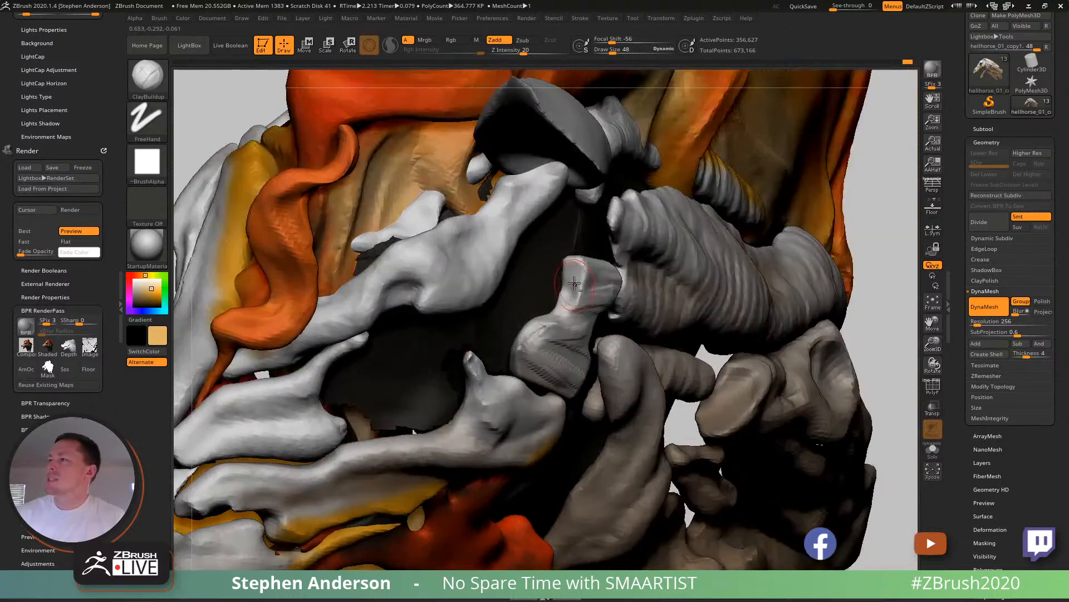
{"action": "right_click_drag", "start_coordinate": [574, 284], "coordinate": [677, 307]}
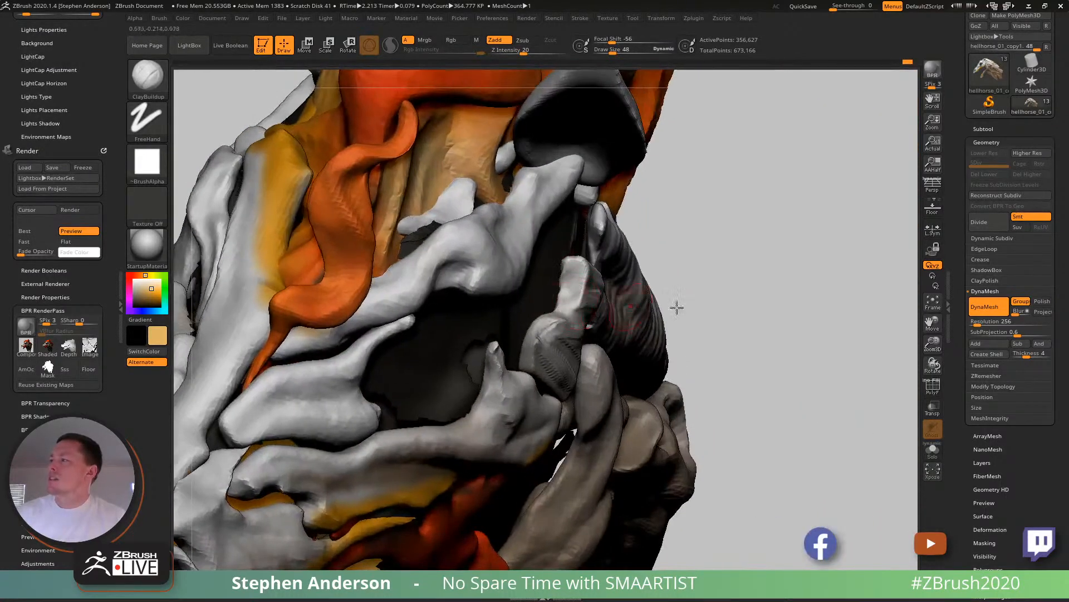
- Isolate the hourglass bone in Solo mode and build up ridges along its wide half with ClayBuildup
{"action": "left_click", "coordinate": [936, 451]}
{"action": "left_click", "coordinate": [551, 341], "text": "ctrl+shift"}
{"action": "right_click_drag", "start_coordinate": [543, 331], "coordinate": [593, 368]}
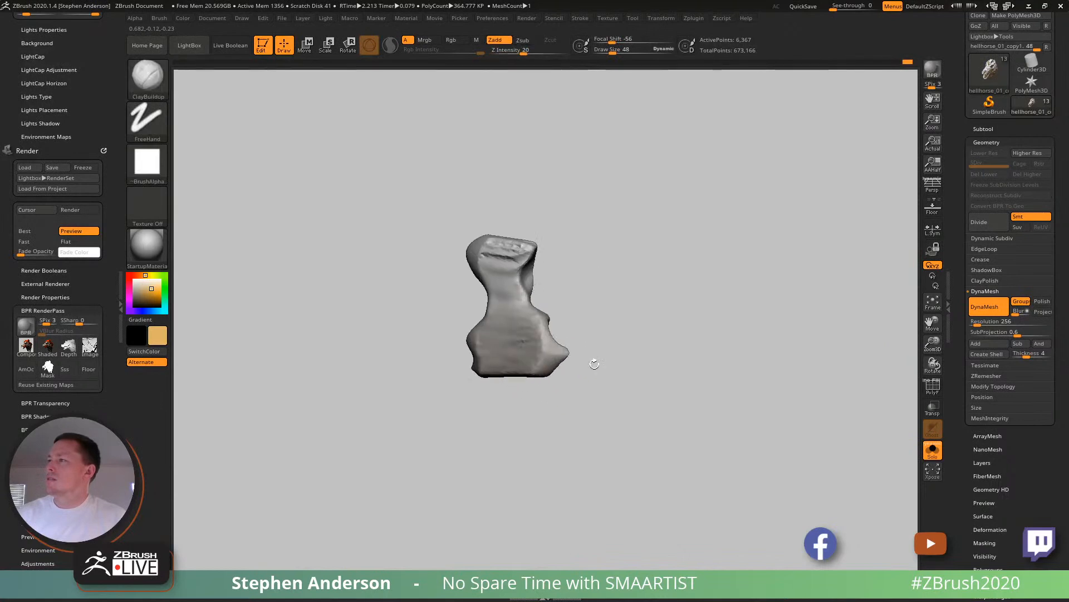
{"action": "mouse_move", "coordinate": [536, 292]}
{"action": "left_mouse_down"}
{"action": "mouse_move", "coordinate": [522, 299]}
{"action": "mouse_move", "coordinate": [533, 324]}
{"action": "left_mouse_up"}
{"action": "mouse_move", "coordinate": [533, 324]}
{"action": "right_mouse_down"}
{"action": "mouse_move", "coordinate": [538, 351]}
{"action": "mouse_move", "coordinate": [504, 282]}
{"action": "mouse_move", "coordinate": [517, 407]}
{"action": "right_mouse_up"}
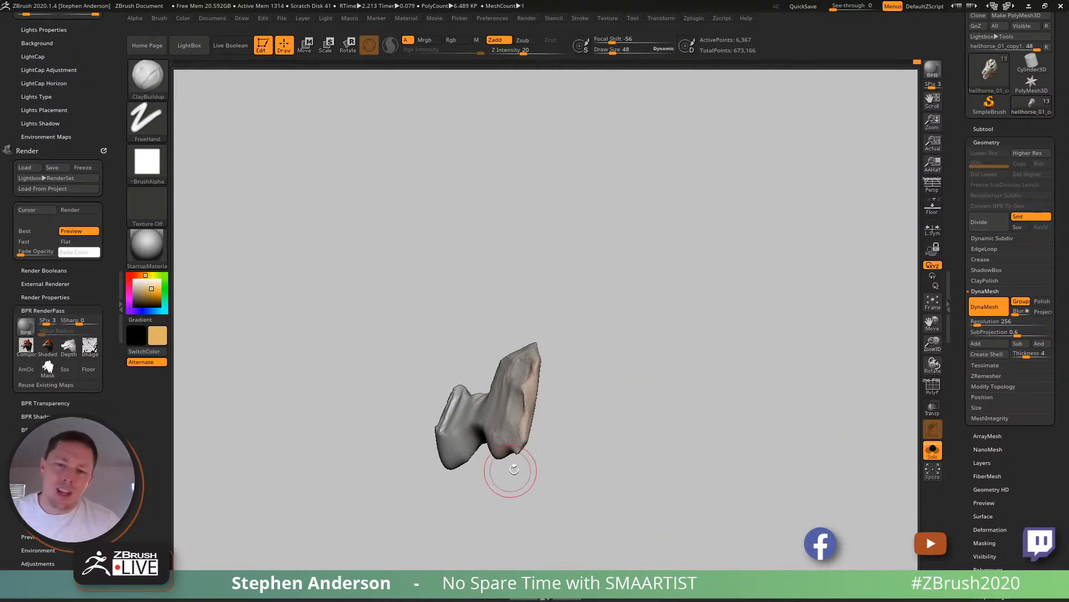
{"action": "mouse_move", "coordinate": [497, 449]}
{"action": "right_mouse_down"}
{"action": "mouse_move", "coordinate": [430, 409]}
{"action": "mouse_move", "coordinate": [617, 447]}
{"action": "mouse_move", "coordinate": [482, 380]}
{"action": "mouse_move", "coordinate": [496, 420]}
{"action": "mouse_move", "coordinate": [435, 470]}
{"action": "mouse_move", "coordinate": [418, 408]}
{"action": "mouse_move", "coordinate": [440, 494]}
{"action": "mouse_move", "coordinate": [424, 369]}
{"action": "right_mouse_up"}
{"action": "mouse_move", "coordinate": [429, 360]}
{"action": "left_mouse_down", "text": "ctrl"}
{"action": "mouse_move", "coordinate": [539, 499]}
{"action": "mouse_move", "coordinate": [461, 508]}
{"action": "mouse_move", "coordinate": [475, 509]}
{"action": "mouse_move", "coordinate": [434, 434]}
{"action": "mouse_move", "coordinate": [432, 390]}
{"action": "mouse_move", "coordinate": [418, 367]}
{"action": "mouse_move", "coordinate": [426, 361]}
{"action": "left_mouse_up", "text": "ctrl"}
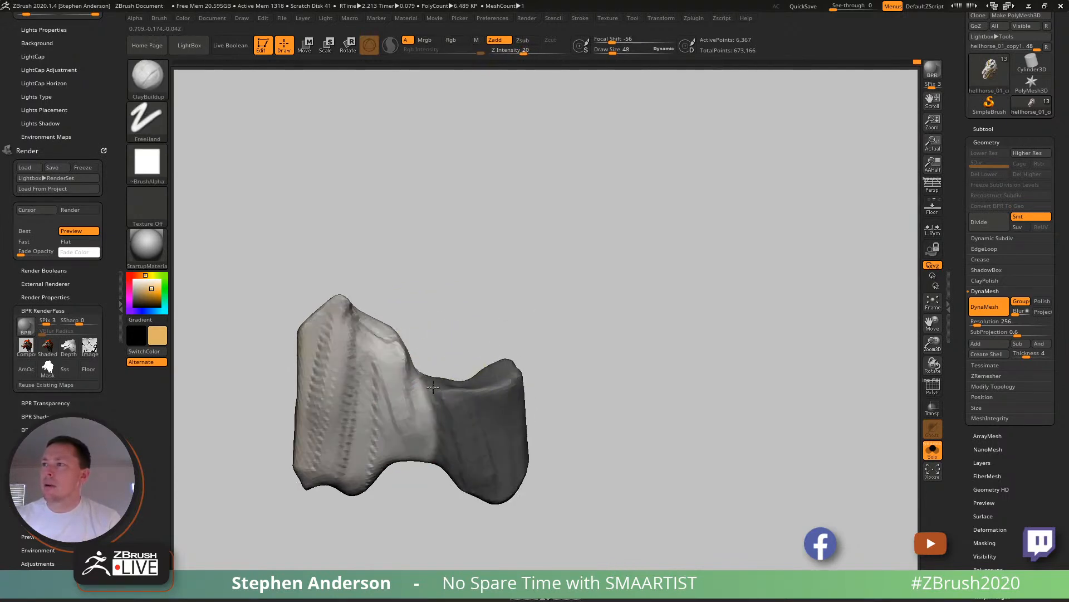
- Reshape the isolated bone's narrow waist and outline with the Move brush at draw sizes 129 and 48
{"action": "key", "text": "b"}
{"action": "key", "text": "m"}
{"action": "key", "text": "v"}
{"action": "key", "text": "s"}
{"action": "left_click_drag", "start_coordinate": [429, 432], "coordinate": [458, 433]}
{"action": "right_click_drag", "start_coordinate": [442, 394], "coordinate": [418, 409]}
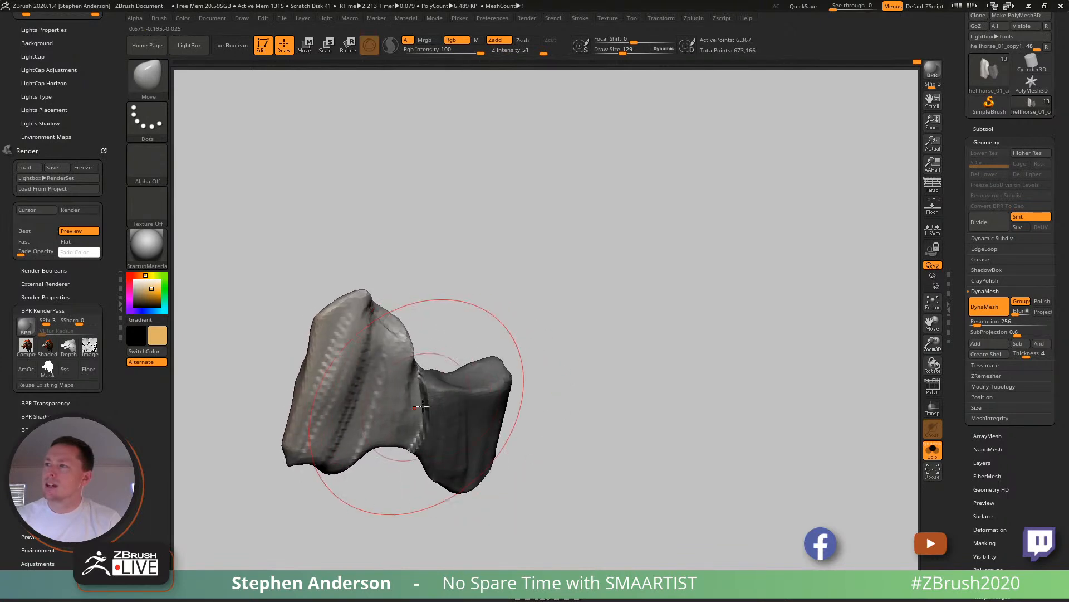
{"action": "mouse_move", "coordinate": [465, 325]}
{"action": "right_mouse_down"}
{"action": "mouse_move", "coordinate": [470, 494]}
{"action": "mouse_move", "coordinate": [406, 381]}
{"action": "right_mouse_up"}
{"action": "key", "text": "s"}
{"action": "mouse_move", "coordinate": [406, 380]}
{"action": "left_mouse_down"}
{"action": "mouse_move", "coordinate": [394, 380]}
{"action": "mouse_move", "coordinate": [418, 401]}
{"action": "mouse_move", "coordinate": [394, 380]}
{"action": "left_mouse_up"}
{"action": "mouse_move", "coordinate": [454, 407]}
{"action": "right_mouse_down"}
{"action": "mouse_move", "coordinate": [418, 317]}
{"action": "mouse_move", "coordinate": [461, 306]}
{"action": "mouse_move", "coordinate": [501, 334]}
{"action": "right_mouse_up"}
- Unhide the rest of the bone subtool and re-DynaMesh it at resolution 256
{"action": "left_click_drag", "start_coordinate": [577, 317], "coordinate": [668, 398], "text": "ctrl"}
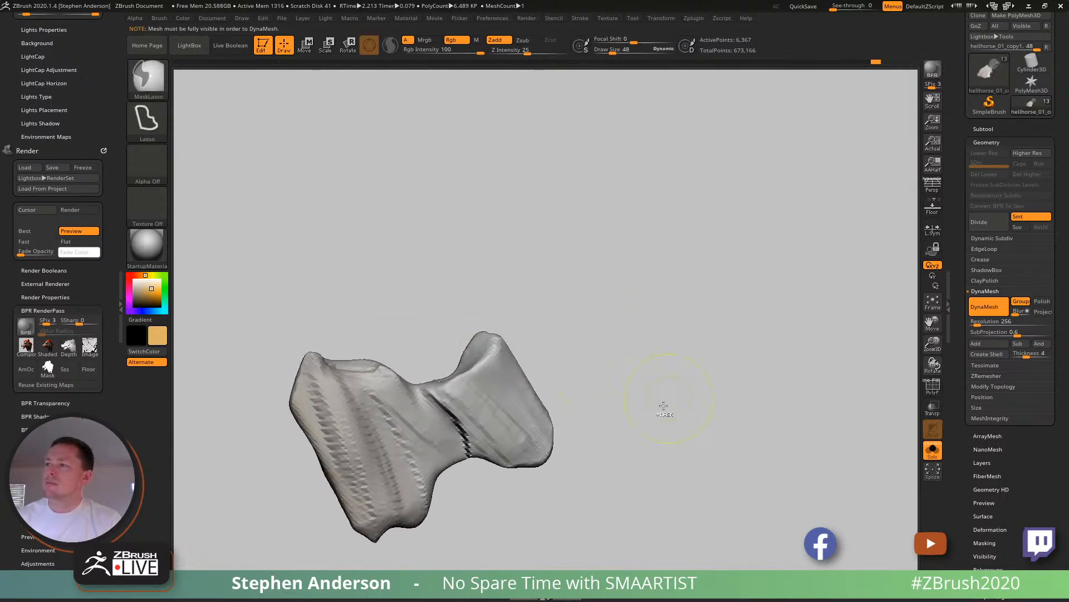
{"action": "left_click", "coordinate": [585, 408], "text": "ctrl+shift"}
{"action": "left_click_drag", "start_coordinate": [529, 320], "coordinate": [577, 363], "text": "ctrl"}
- Add finer ridges to the hourglass bone's waist and narrow end with ClayBuildup, reducing the draw size to 26
{"action": "key", "text": "b"}
{"action": "key", "text": "c"}
{"action": "key", "text": "b"}
{"action": "right_click_drag", "start_coordinate": [449, 375], "coordinate": [452, 405]}
{"action": "key", "text": "s"}
{"action": "left_click_drag", "start_coordinate": [452, 405], "coordinate": [479, 444]}
{"action": "key", "text": "s"}
{"action": "left_click_drag", "start_coordinate": [446, 397], "coordinate": [487, 438]}
{"action": "left_click_drag", "start_coordinate": [483, 400], "coordinate": [517, 439]}
{"action": "mouse_move", "coordinate": [511, 438]}
{"action": "right_mouse_down"}
{"action": "mouse_move", "coordinate": [432, 425]}
{"action": "mouse_move", "coordinate": [402, 397]}
{"action": "right_mouse_up"}
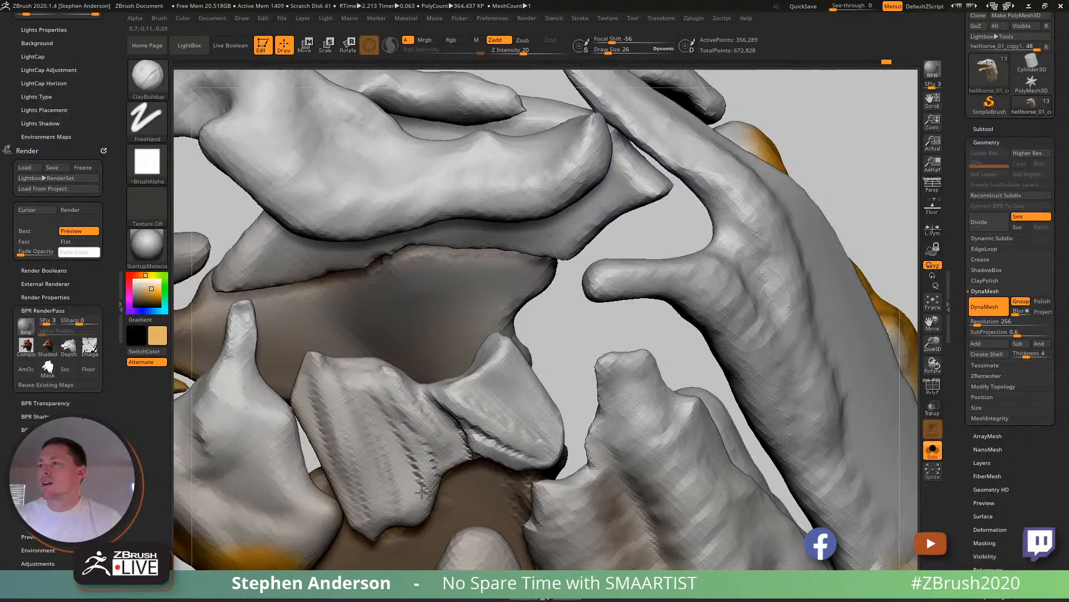
- Bring all subtools back out of Solo mode and examine the new bone within the whole horse head
{"action": "mouse_move", "coordinate": [390, 422]}
{"action": "right_mouse_down"}
{"action": "mouse_move", "coordinate": [282, 267]}
{"action": "mouse_move", "coordinate": [453, 463]}
{"action": "mouse_move", "coordinate": [414, 425]}
{"action": "mouse_move", "coordinate": [450, 419]}
{"action": "mouse_move", "coordinate": [413, 336]}
{"action": "mouse_move", "coordinate": [431, 334]}
{"action": "mouse_move", "coordinate": [341, 350]}
{"action": "mouse_move", "coordinate": [428, 346]}
{"action": "mouse_move", "coordinate": [453, 362]}
{"action": "mouse_move", "coordinate": [430, 447]}
{"action": "mouse_move", "coordinate": [538, 437]}
{"action": "mouse_move", "coordinate": [504, 390]}
{"action": "right_mouse_up"}
{"action": "key", "text": "shift+f"}
{"action": "key", "text": "shift+f"}
{"action": "mouse_move", "coordinate": [504, 389]}
{"action": "right_mouse_down"}
{"action": "mouse_move", "coordinate": [494, 379]}
{"action": "mouse_move", "coordinate": [582, 451]}
{"action": "mouse_move", "coordinate": [492, 372]}
{"action": "mouse_move", "coordinate": [490, 284]}
{"action": "right_mouse_up"}
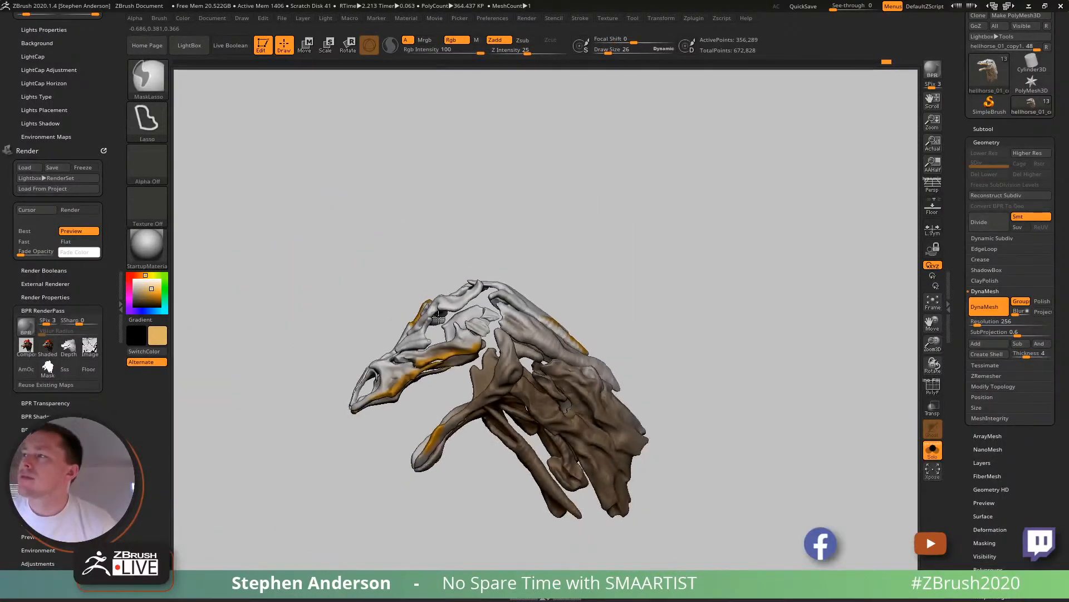
{"action": "left_click", "coordinate": [933, 450]}
{"action": "right_click_drag", "start_coordinate": [477, 357], "coordinate": [731, 437]}
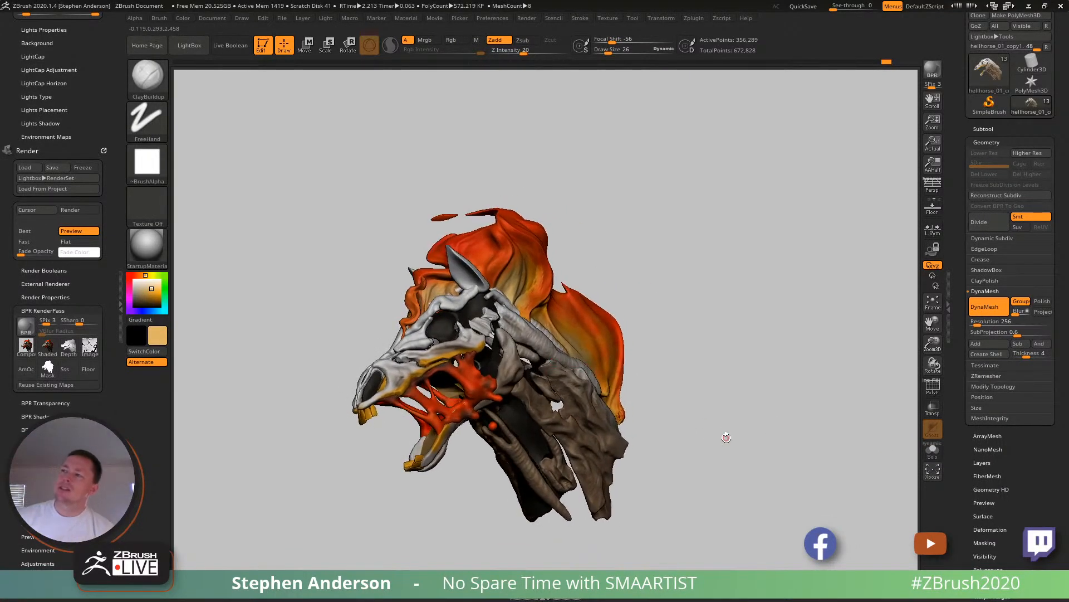
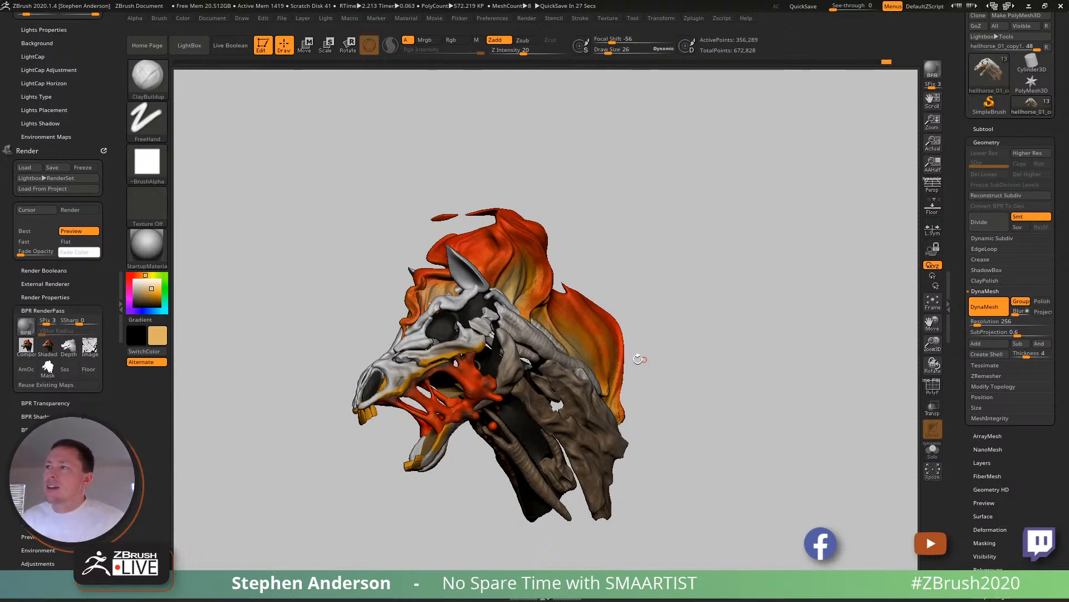
- Build up the upright bone prong behind the eye socket with the ClayBuildup brush at draw size 39
{"action": "mouse_move", "coordinate": [474, 365]}
{"action": "right_mouse_down", "text": "ctrl"}
{"action": "mouse_move", "coordinate": [502, 426]}
{"action": "mouse_move", "coordinate": [552, 378]}
{"action": "right_mouse_up", "text": "ctrl"}
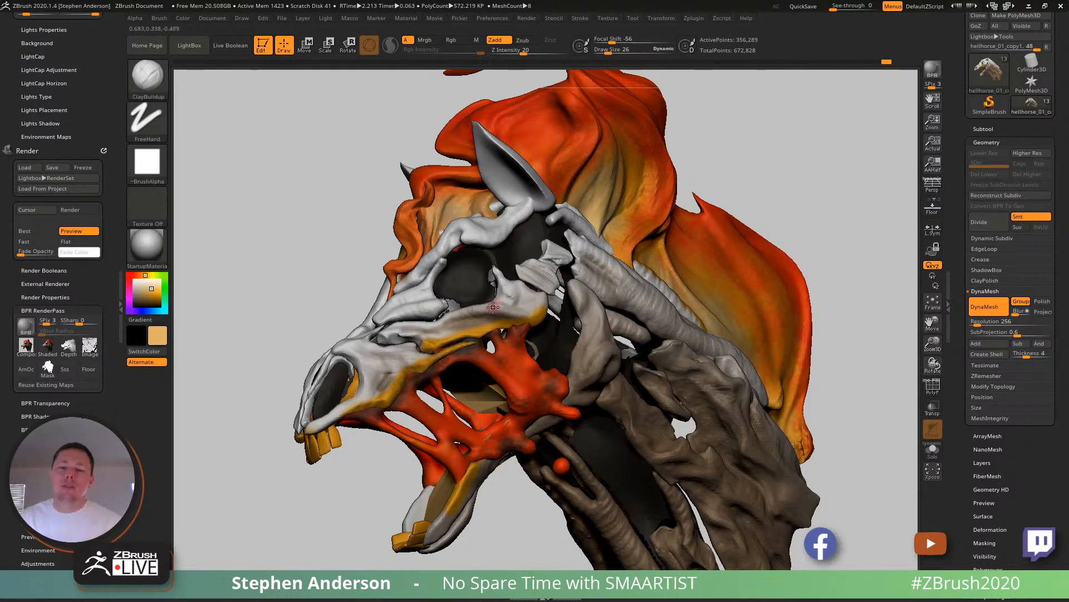
{"action": "right_click_drag", "start_coordinate": [582, 283], "coordinate": [557, 283]}
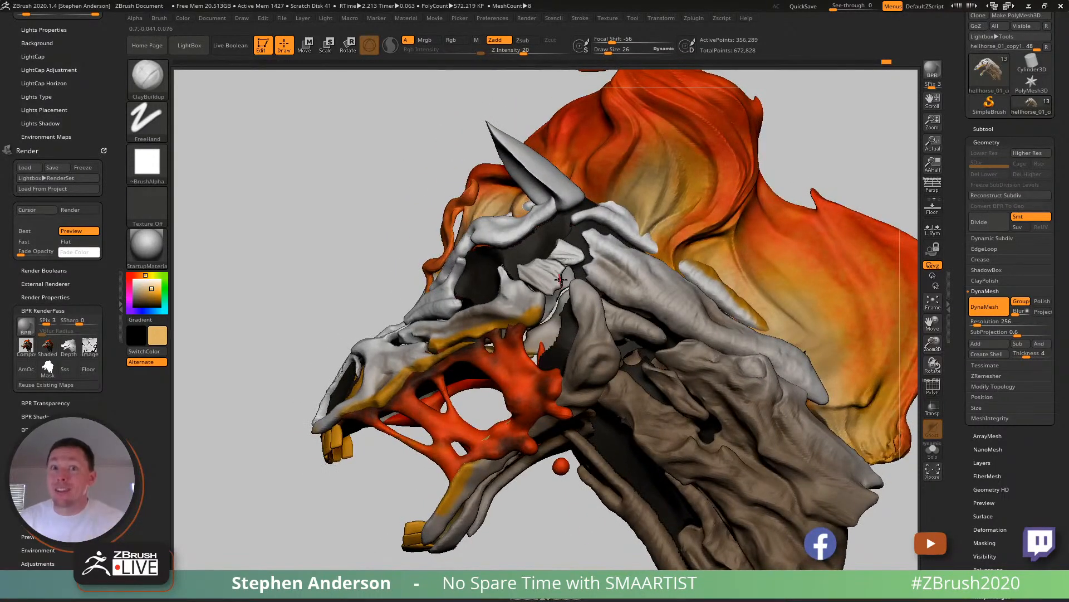
{"action": "right_click_drag", "start_coordinate": [594, 357], "coordinate": [545, 326]}
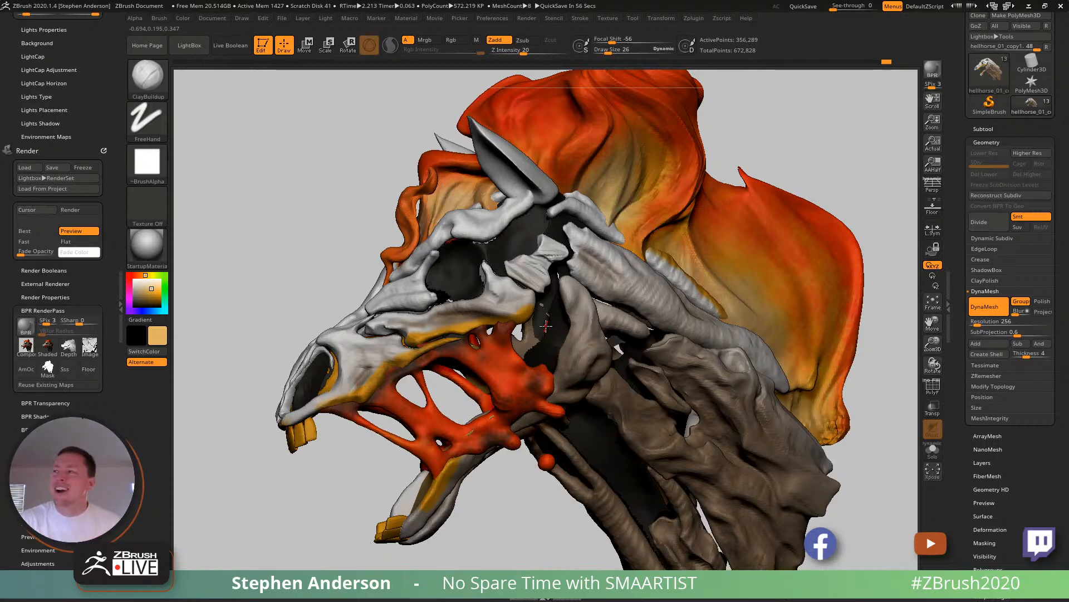
{"action": "mouse_move", "coordinate": [422, 329]}
{"action": "right_mouse_down"}
{"action": "mouse_move", "coordinate": [454, 334]}
{"action": "mouse_move", "coordinate": [430, 337]}
{"action": "mouse_move", "coordinate": [429, 384]}
{"action": "mouse_move", "coordinate": [367, 394]}
{"action": "right_mouse_up"}
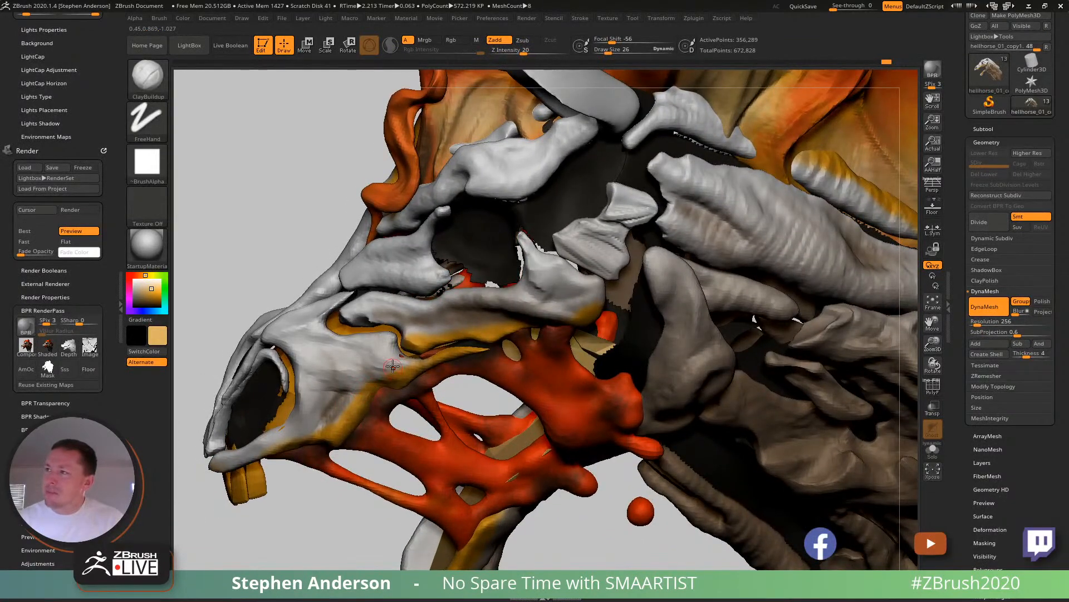
{"action": "right_click_drag", "start_coordinate": [446, 337], "coordinate": [469, 309]}
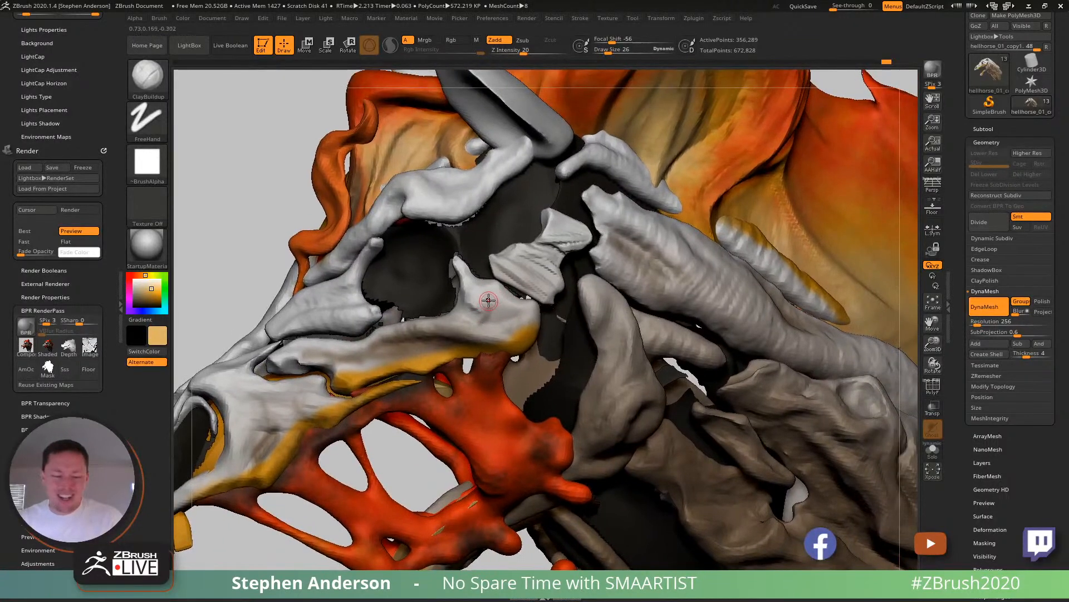
{"action": "key", "text": "s"}
{"action": "left_click_drag", "start_coordinate": [482, 299], "coordinate": [467, 294]}
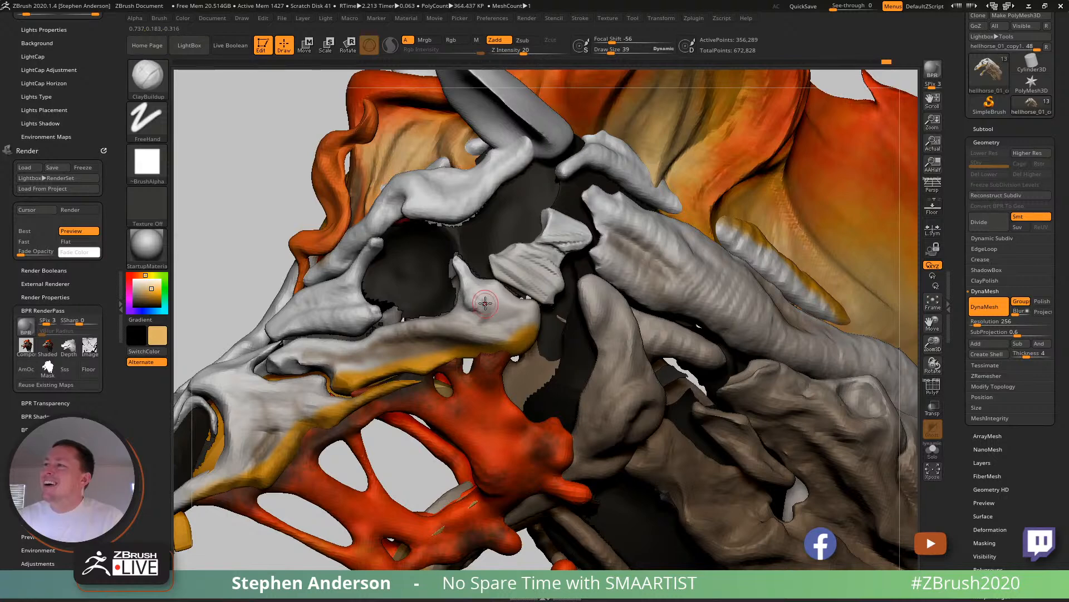
{"action": "right_click_drag", "start_coordinate": [463, 302], "coordinate": [450, 304]}
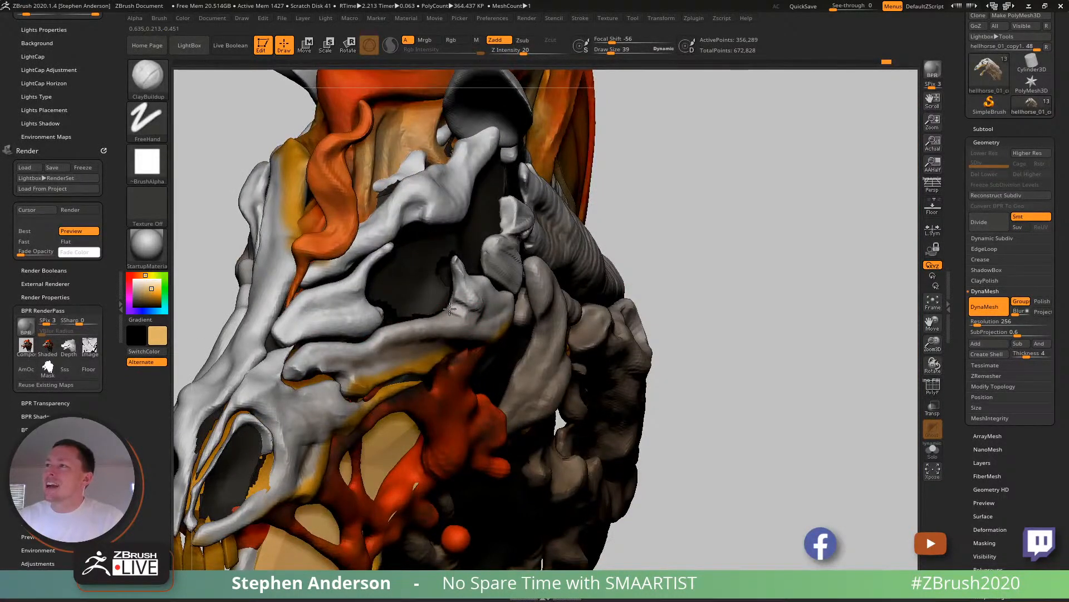
{"action": "mouse_move", "coordinate": [460, 313]}
{"action": "right_mouse_down"}
{"action": "mouse_move", "coordinate": [432, 310]}
{"action": "mouse_move", "coordinate": [489, 306]}
{"action": "right_mouse_up"}
- Reshape the bone prong behind the eye socket with the Move Topological brush
{"action": "key", "text": "b"}
{"action": "key", "text": "m"}
{"action": "key", "text": "t"}
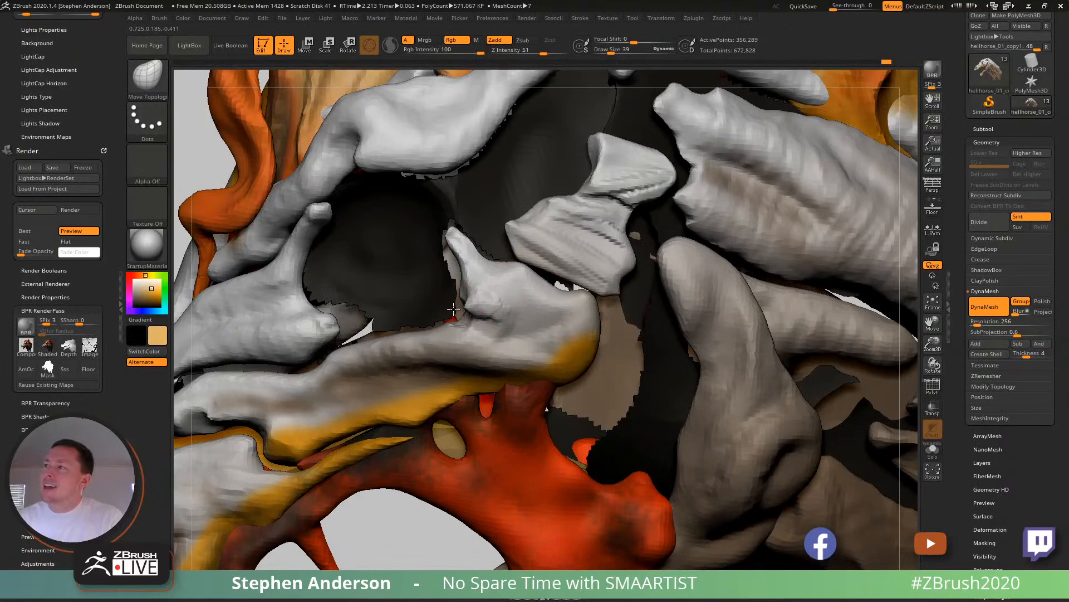
{"action": "mouse_move", "coordinate": [467, 290]}
{"action": "right_mouse_down"}
{"action": "mouse_move", "coordinate": [492, 302]}
{"action": "mouse_move", "coordinate": [460, 291]}
{"action": "mouse_move", "coordinate": [463, 274]}
{"action": "mouse_move", "coordinate": [474, 287]}
{"action": "mouse_move", "coordinate": [450, 273]}
{"action": "mouse_move", "coordinate": [462, 284]}
{"action": "right_mouse_up"}
- Refine the base of the prong with ClayBuildup, adjusting the draw size to 30
{"action": "key", "text": "b"}
{"action": "key", "text": "c"}
{"action": "key", "text": "b"}
{"action": "key", "text": "bracketleft"}
{"action": "key", "text": "bracketleft"}
{"action": "key", "text": "s"}
{"action": "left_click_drag", "start_coordinate": [471, 293], "coordinate": [476, 294]}
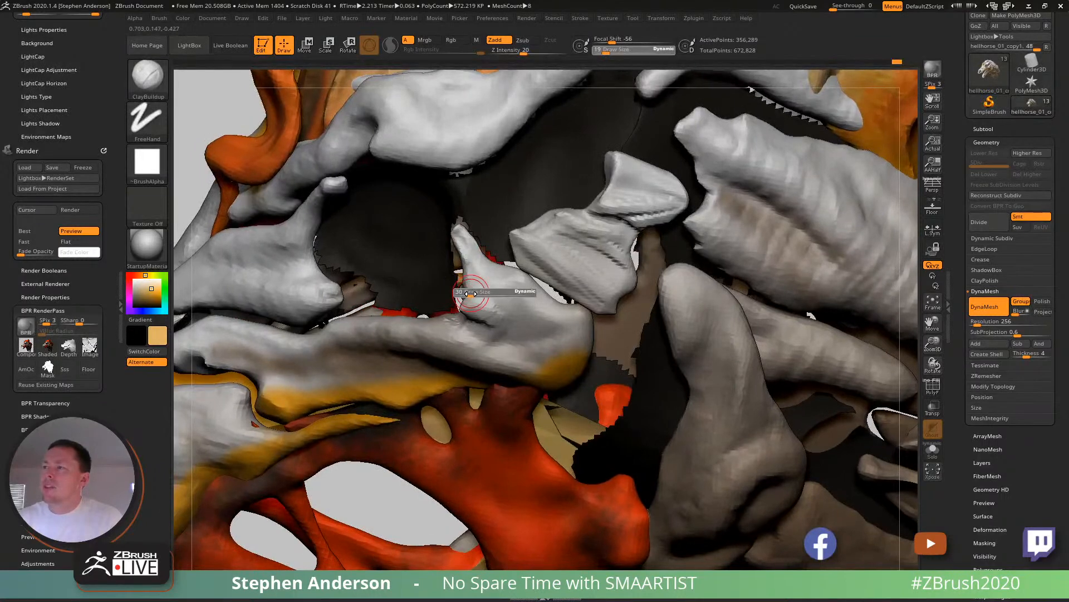
- Adjust the silhouette of the prong and its base with the Move brush, setting the draw size to 51
{"action": "key", "text": "b"}
{"action": "key", "text": "m"}
{"action": "key", "text": "v"}
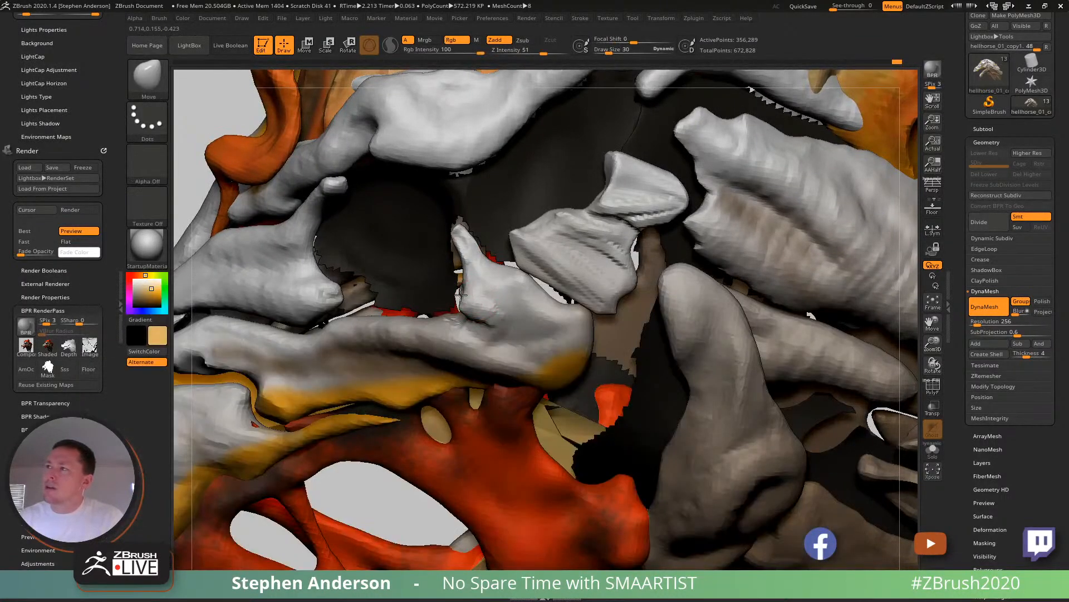
{"action": "right_click_drag", "start_coordinate": [466, 286], "coordinate": [477, 301]}
{"action": "key", "text": "s"}
{"action": "left_click_drag", "start_coordinate": [477, 301], "coordinate": [481, 304]}
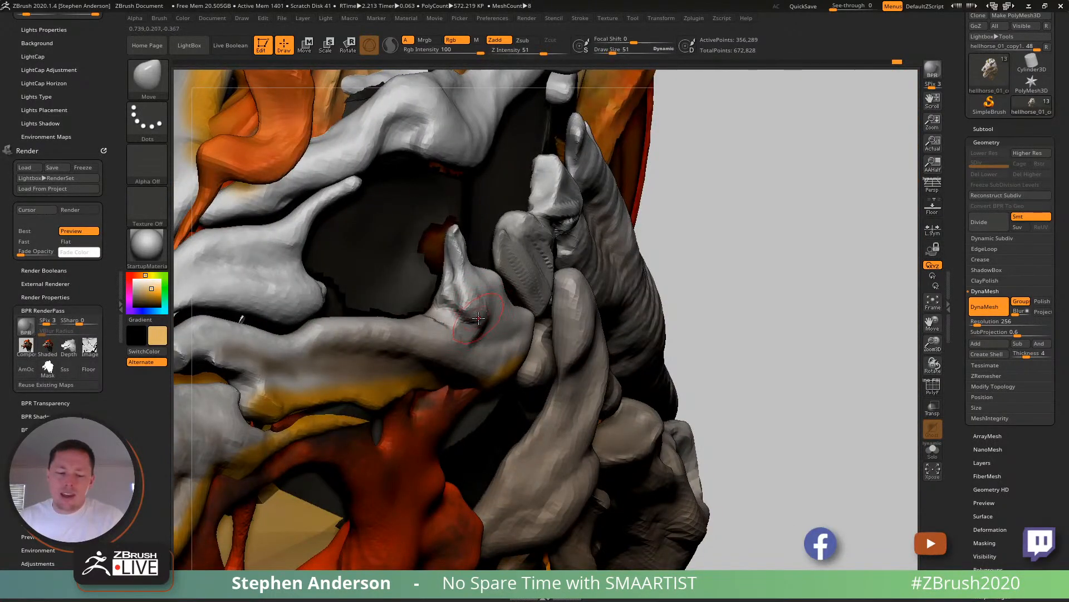
- Carve creases where the prong meets the cheekbone with the DamStandard brush at draw size 23
{"action": "key", "text": "b"}
{"action": "key", "text": "d"}
{"action": "key", "text": "s"}
{"action": "right_click_drag", "start_coordinate": [468, 315], "coordinate": [476, 321]}
{"action": "key", "text": "s"}
{"action": "left_click_drag", "start_coordinate": [476, 322], "coordinate": [456, 316]}
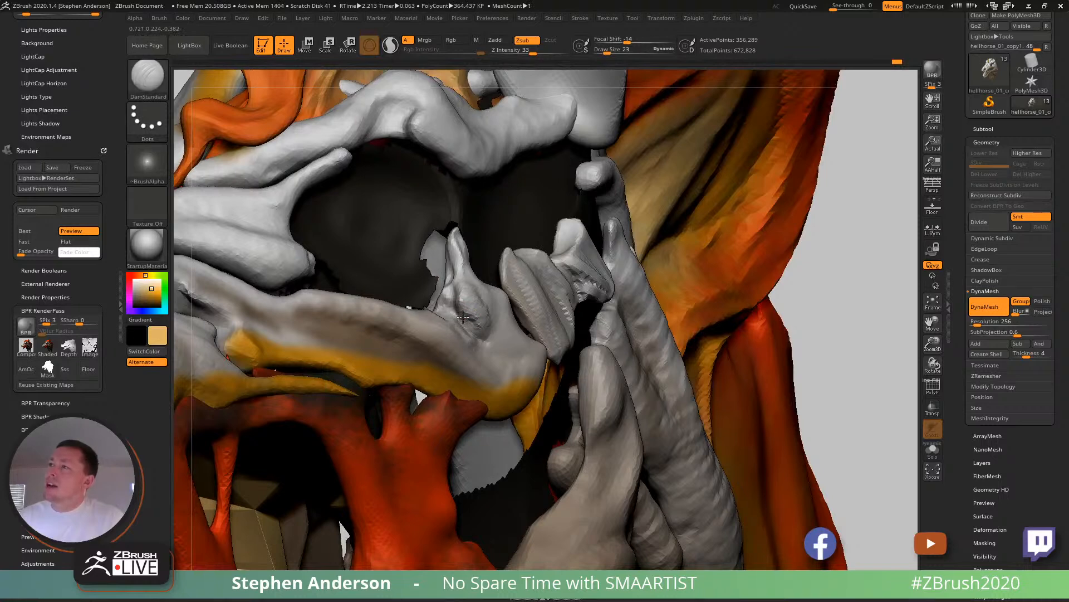
{"action": "right_click_drag", "start_coordinate": [472, 329], "coordinate": [452, 333]}
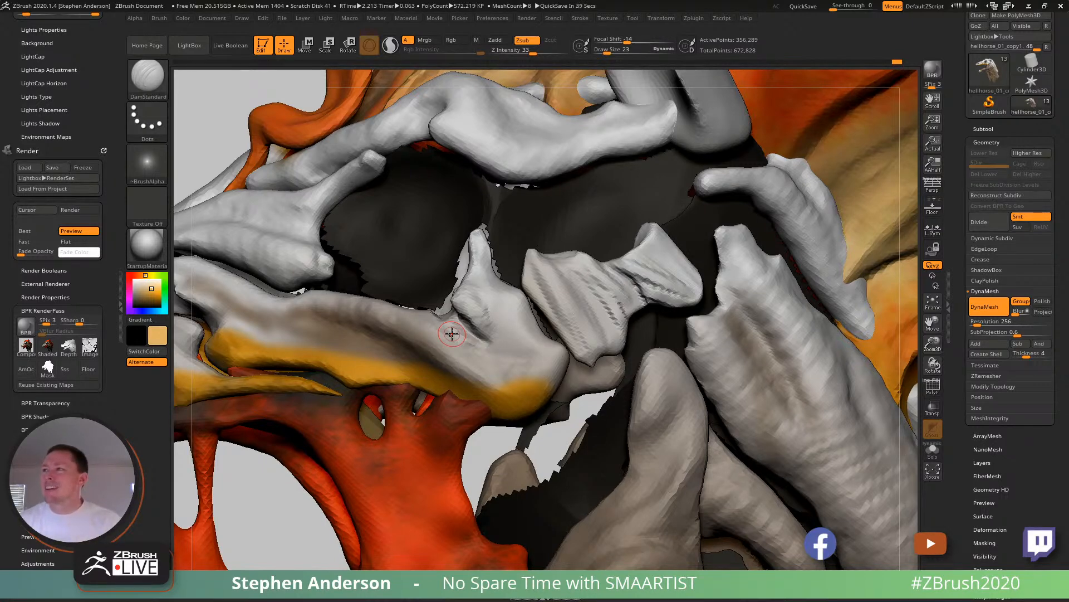
{"action": "mouse_move", "coordinate": [460, 351]}
{"action": "right_mouse_down"}
{"action": "mouse_move", "coordinate": [457, 361]}
{"action": "mouse_move", "coordinate": [443, 343]}
{"action": "right_mouse_up"}
- Pull up the cheekbone's upper edge beside the prong with the Move brush at draw size 28
{"action": "key", "text": "b"}
{"action": "key", "text": "m"}
{"action": "key", "text": "v"}
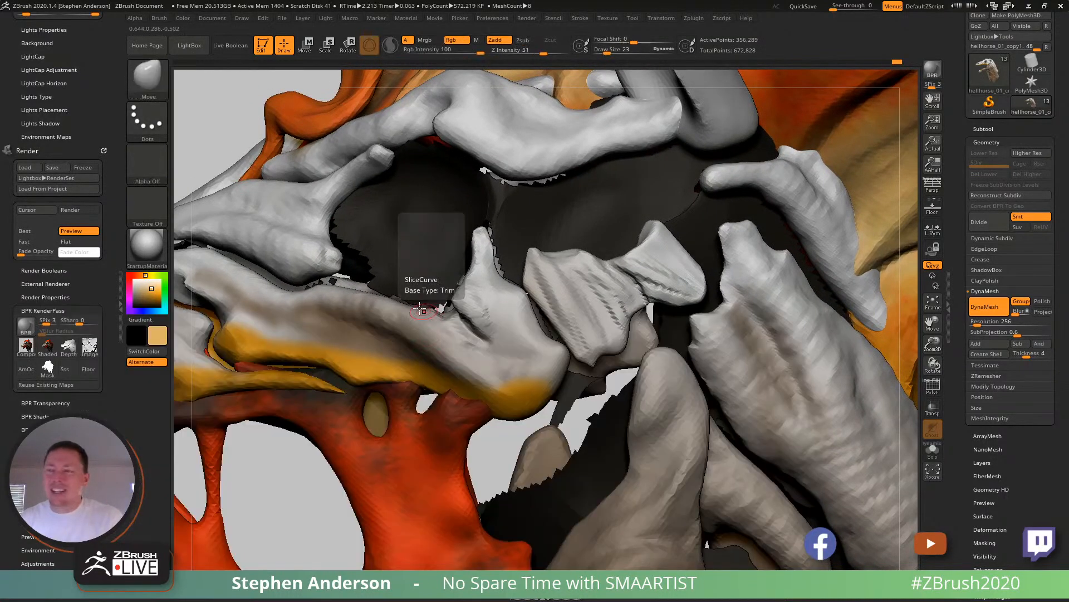
{"action": "key", "text": "s"}
{"action": "left_click_drag", "start_coordinate": [423, 313], "coordinate": [415, 292]}
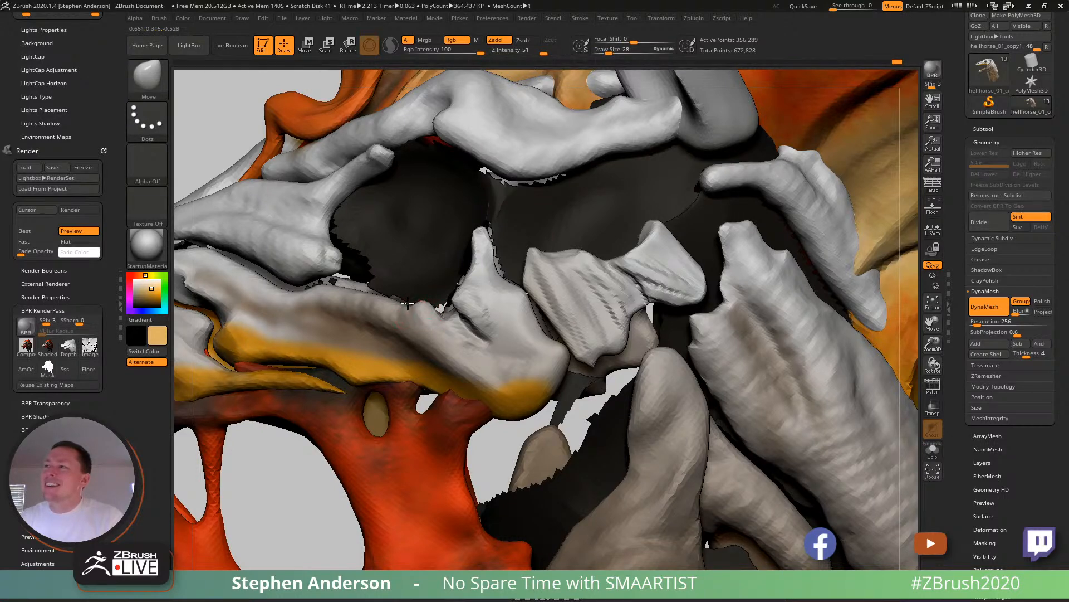
{"action": "mouse_move", "coordinate": [448, 323]}
{"action": "right_mouse_down"}
{"action": "mouse_move", "coordinate": [456, 342]}
{"action": "mouse_move", "coordinate": [455, 329]}
{"action": "mouse_move", "coordinate": [477, 342]}
{"action": "right_mouse_up"}
- Build up bone ridges across the prong's base and the rear end of the cheekbone with ClayBuildup
{"action": "key", "text": "b"}
{"action": "key", "text": "b"}
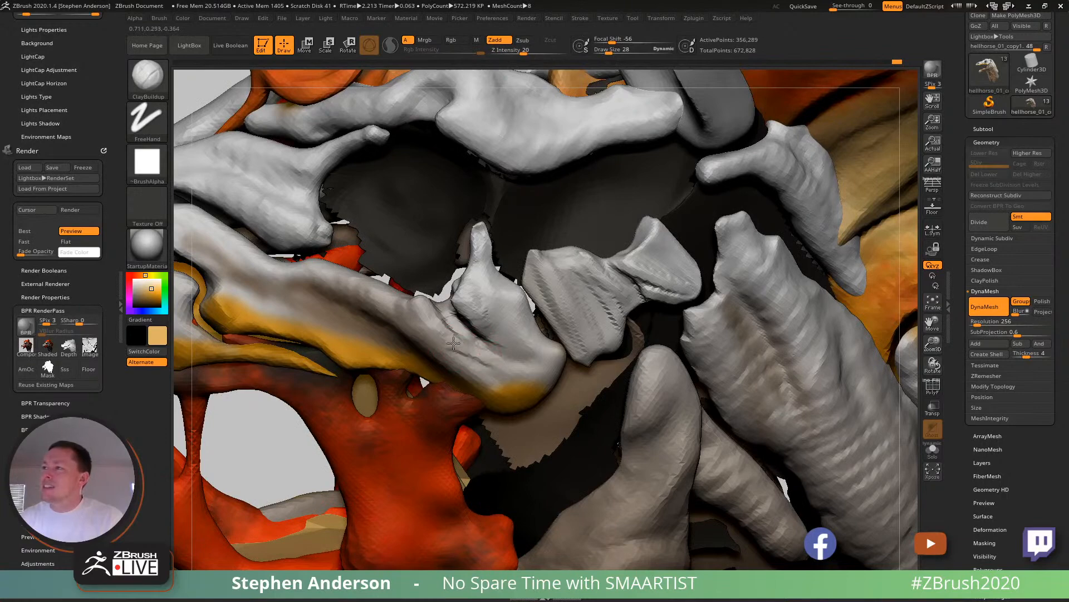
{"action": "mouse_move", "coordinate": [507, 342]}
{"action": "right_mouse_down"}
{"action": "mouse_move", "coordinate": [481, 333]}
{"action": "mouse_move", "coordinate": [480, 267]}
{"action": "mouse_move", "coordinate": [512, 272]}
{"action": "mouse_move", "coordinate": [505, 326]}
{"action": "right_mouse_up"}
{"action": "left_click_drag", "start_coordinate": [503, 322], "coordinate": [520, 358]}
{"action": "right_click_drag", "start_coordinate": [520, 325], "coordinate": [510, 323]}
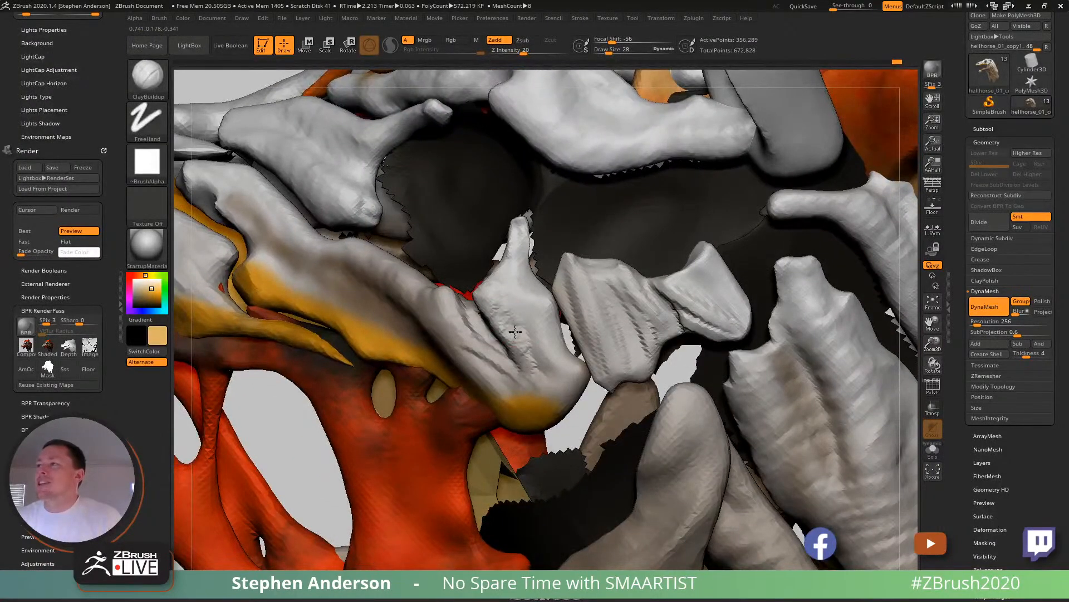
{"action": "mouse_move", "coordinate": [525, 357]}
{"action": "left_mouse_down"}
{"action": "mouse_move", "coordinate": [525, 336]}
{"action": "mouse_move", "coordinate": [547, 367]}
{"action": "left_mouse_up"}
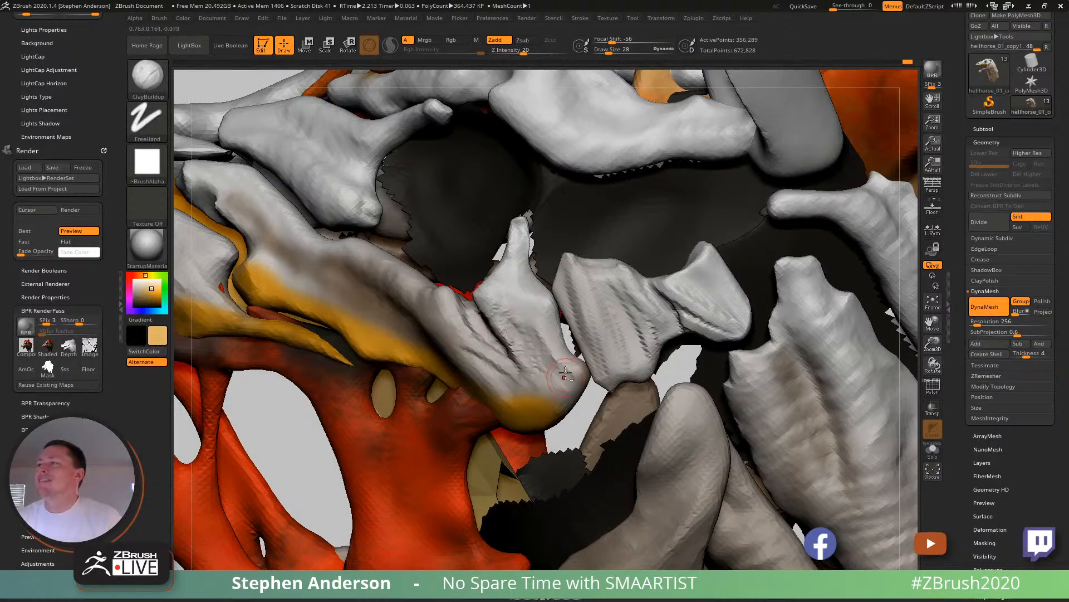
{"action": "left_click_drag", "start_coordinate": [551, 328], "coordinate": [554, 370]}
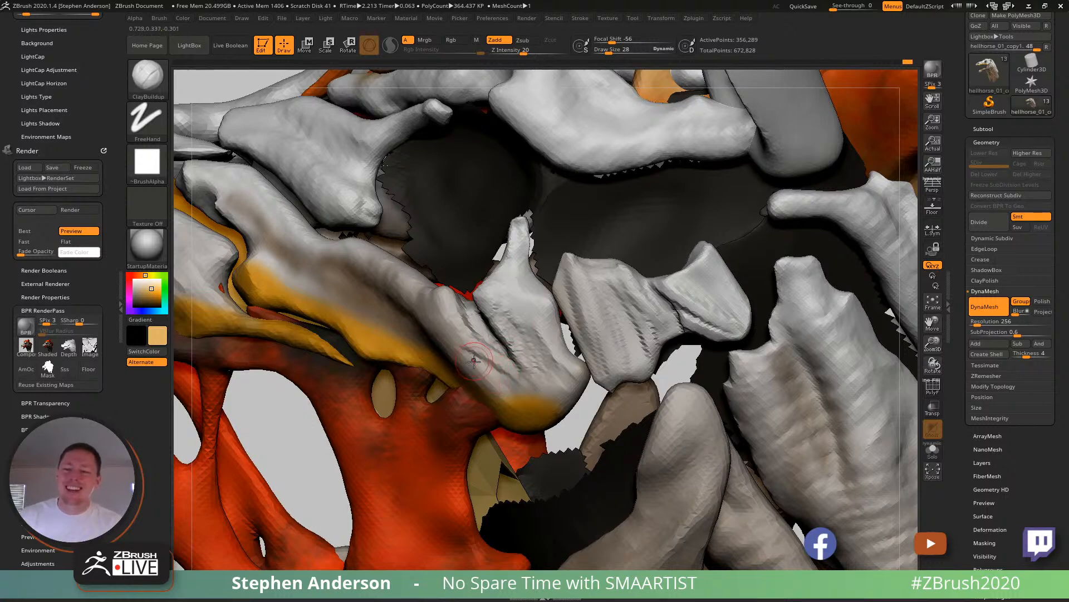
{"action": "mouse_move", "coordinate": [469, 356]}
{"action": "right_mouse_down"}
{"action": "mouse_move", "coordinate": [440, 345]}
{"action": "mouse_move", "coordinate": [451, 359]}
{"action": "right_mouse_up"}
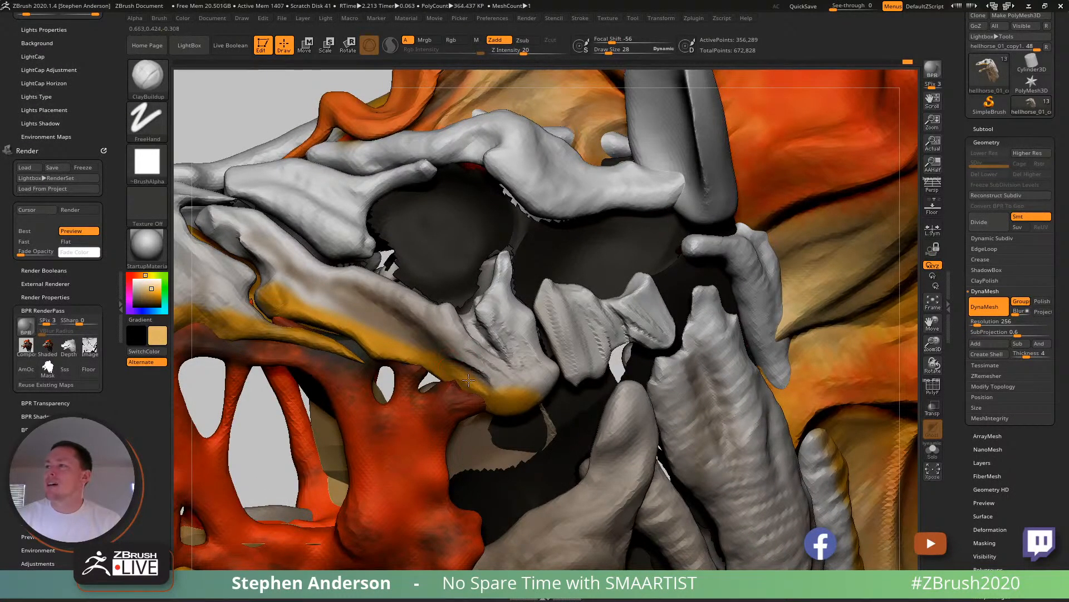
- Refine the cheekbone below the eye socket with ClayBuildup and DamStandard, using draw size 65
{"action": "key", "text": "s"}
{"action": "left_click_drag", "start_coordinate": [472, 375], "coordinate": [478, 378]}
{"action": "mouse_move", "coordinate": [454, 348]}
{"action": "right_mouse_down"}
{"action": "mouse_move", "coordinate": [440, 321]}
{"action": "mouse_move", "coordinate": [430, 333]}
{"action": "right_mouse_up"}
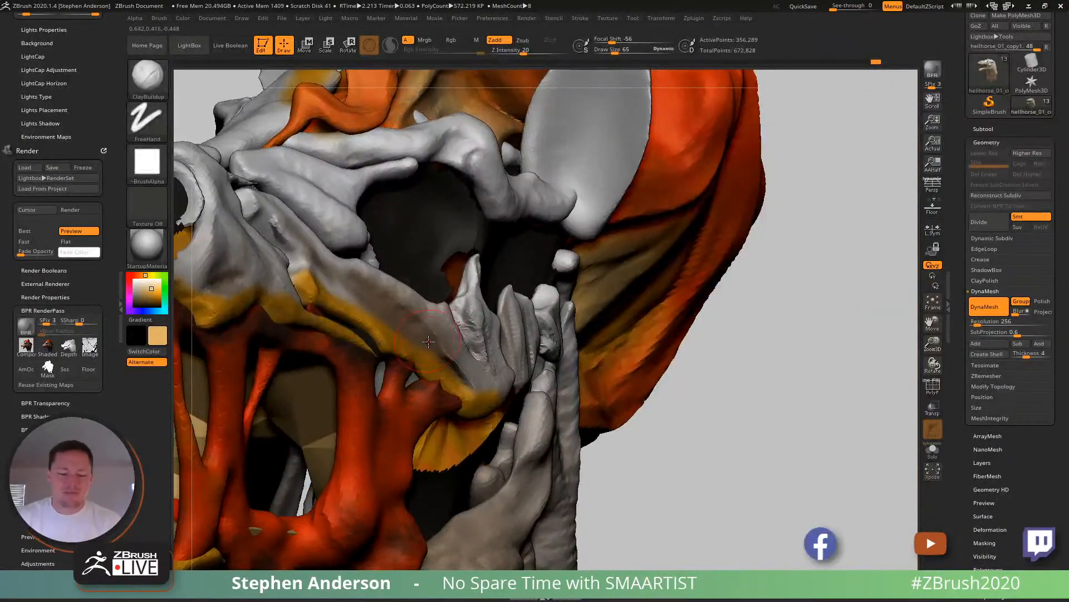
{"action": "key", "text": "b"}
{"action": "key", "text": "d"}
{"action": "key", "text": "s"}
{"action": "mouse_move", "coordinate": [430, 350]}
{"action": "right_mouse_down"}
{"action": "mouse_move", "coordinate": [407, 359]}
{"action": "mouse_move", "coordinate": [462, 362]}
{"action": "mouse_move", "coordinate": [450, 338]}
{"action": "mouse_move", "coordinate": [428, 362]}
{"action": "mouse_move", "coordinate": [499, 378]}
{"action": "mouse_move", "coordinate": [511, 360]}
{"action": "mouse_move", "coordinate": [478, 322]}
{"action": "mouse_move", "coordinate": [486, 341]}
{"action": "right_mouse_up"}
- Duplicate the ridged bone piece behind the eye socket and place the copy in the empty space in front of the head
{"action": "mouse_move", "coordinate": [501, 251]}
{"action": "right_mouse_down", "text": "ctrl"}
{"action": "mouse_move", "coordinate": [554, 296]}
{"action": "mouse_move", "coordinate": [543, 303]}
{"action": "mouse_move", "coordinate": [522, 288]}
{"action": "mouse_move", "coordinate": [535, 289]}
{"action": "right_mouse_up", "text": "ctrl"}
{"action": "key", "text": "w"}
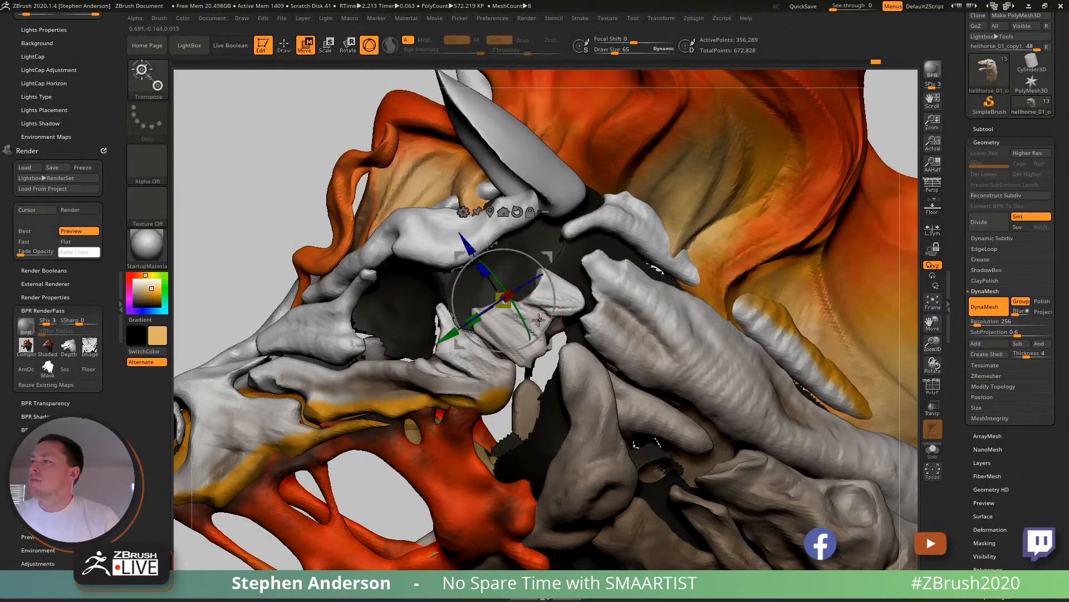
{"action": "left_click", "coordinate": [574, 301], "text": "ctrl"}
{"action": "left_click_drag", "start_coordinate": [615, 251], "coordinate": [295, 130], "text": "ctrl"}
{"action": "right_click_drag", "start_coordinate": [404, 149], "coordinate": [498, 196], "text": "alt"}
- Lasso-mask the larger half of the copied bone, invert the mask and split the halves into separate polygroups
{"action": "key", "text": "q"}
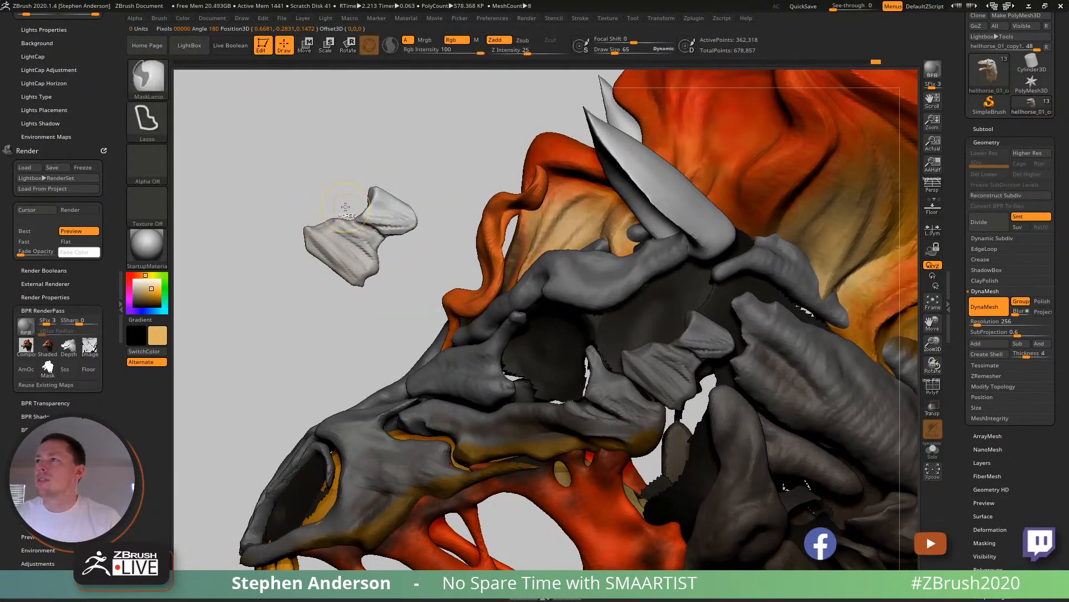
{"action": "mouse_move", "coordinate": [344, 208]}
{"action": "left_mouse_down", "text": "ctrl"}
{"action": "mouse_move", "coordinate": [279, 251]}
{"action": "mouse_move", "coordinate": [387, 291]}
{"action": "mouse_move", "coordinate": [390, 243]}
{"action": "left_mouse_up", "text": "ctrl"}
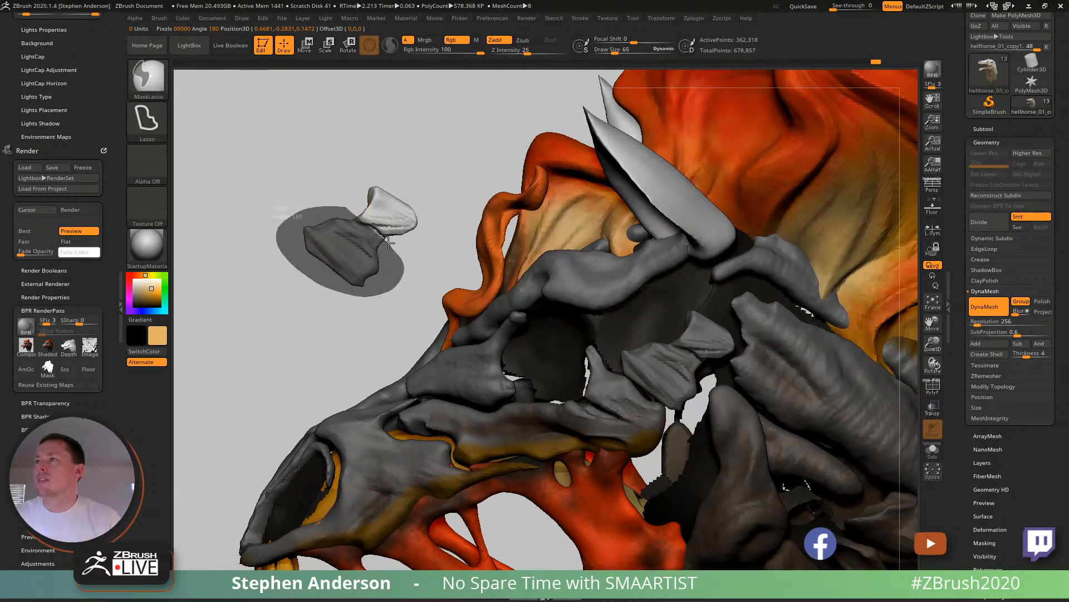
{"action": "left_click_drag", "start_coordinate": [342, 208], "coordinate": [344, 207], "text": "ctrl"}
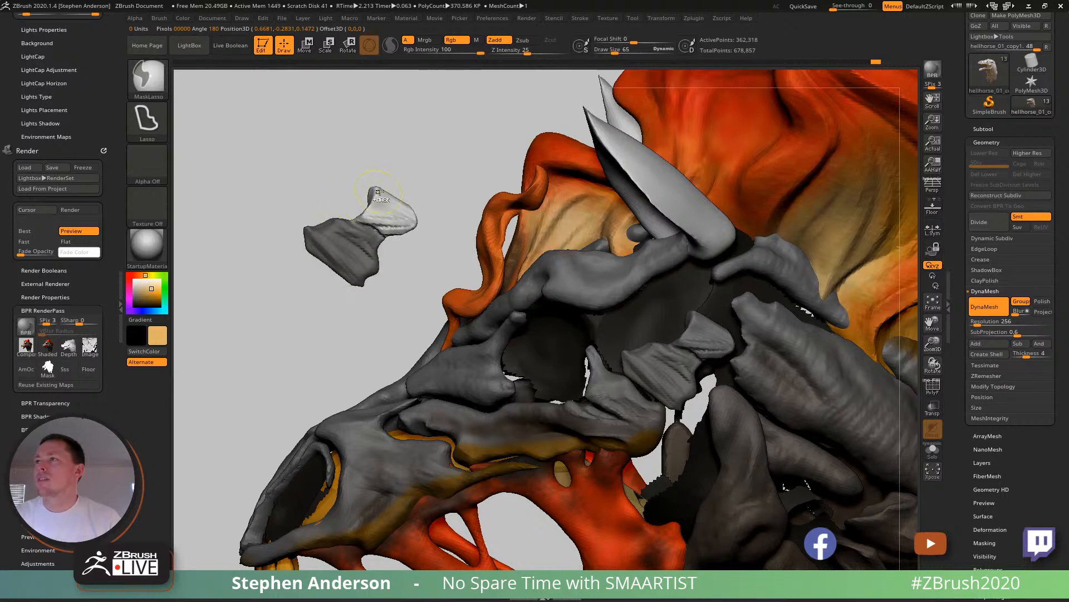
{"action": "left_click", "coordinate": [426, 143], "text": "ctrl"}
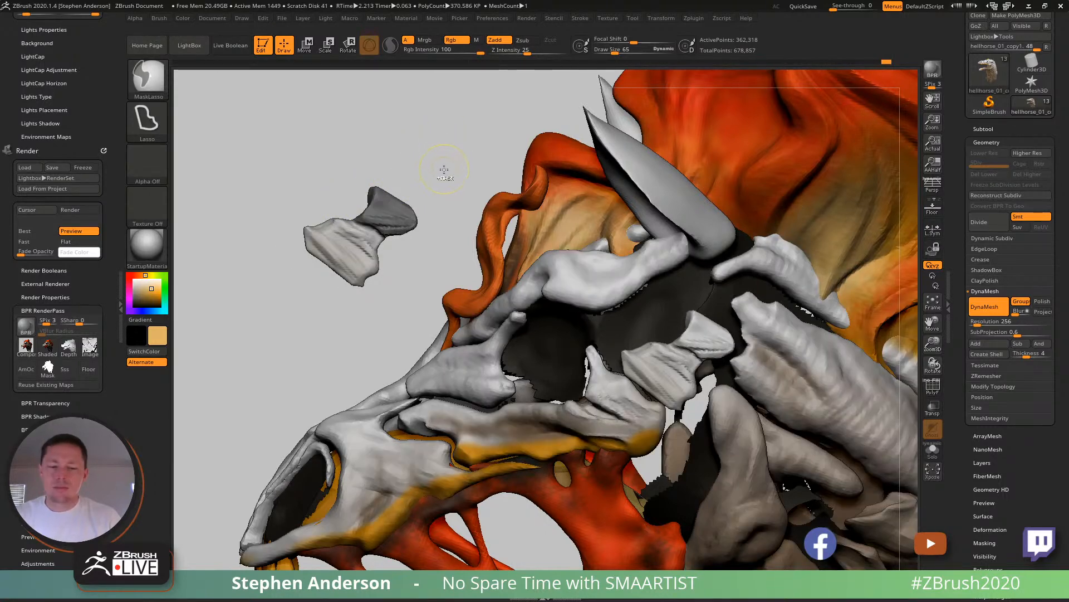
{"action": "left_click_drag", "start_coordinate": [443, 169], "coordinate": [429, 201], "text": "ctrl"}
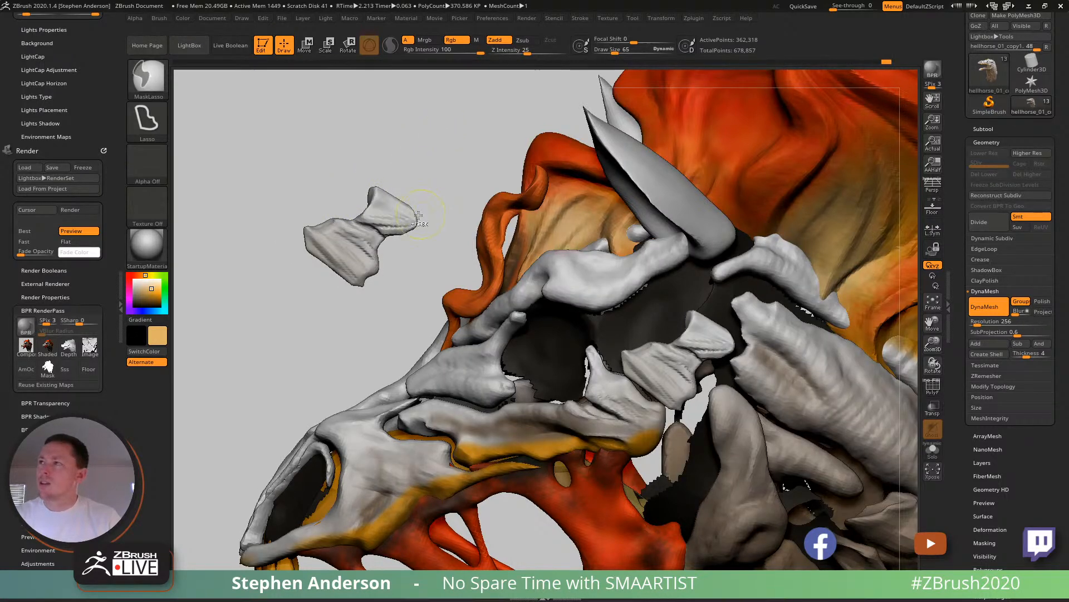
{"action": "left_click", "coordinate": [352, 257], "text": "ctrl+shift"}
{"action": "mouse_move", "coordinate": [408, 183]}
{"action": "left_mouse_down", "text": "ctrl"}
{"action": "mouse_move", "coordinate": [355, 322]}
{"action": "mouse_move", "coordinate": [357, 139]}
{"action": "left_mouse_up", "text": "ctrl"}
{"action": "key", "text": "ctrl+w"}
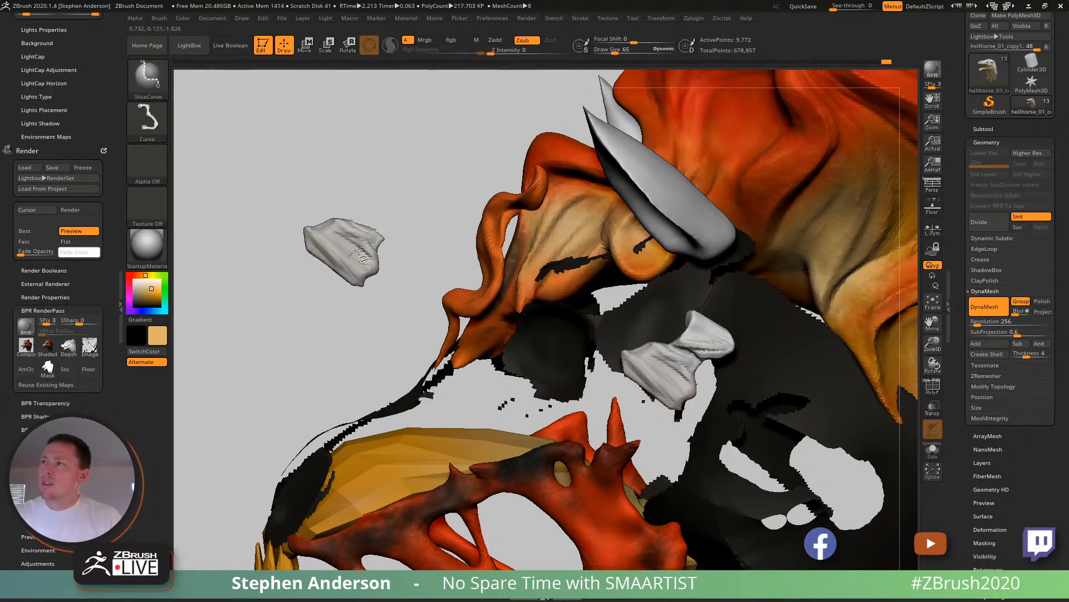
- Isolate the larger half of the copied bone, hiding the original bone piece as well
{"action": "left_click", "coordinate": [357, 252], "text": "ctrl+shift"}
{"action": "left_click", "coordinate": [376, 234], "text": "ctrl+shift"}
{"action": "key", "text": "ctrl+z"}
{"action": "key", "text": "ctrl+z"}
{"action": "left_click", "coordinate": [657, 359], "text": "ctrl+shift"}
{"action": "key", "text": "f"}
{"action": "right_click_drag", "start_coordinate": [542, 282], "coordinate": [537, 271], "text": "ctrl"}
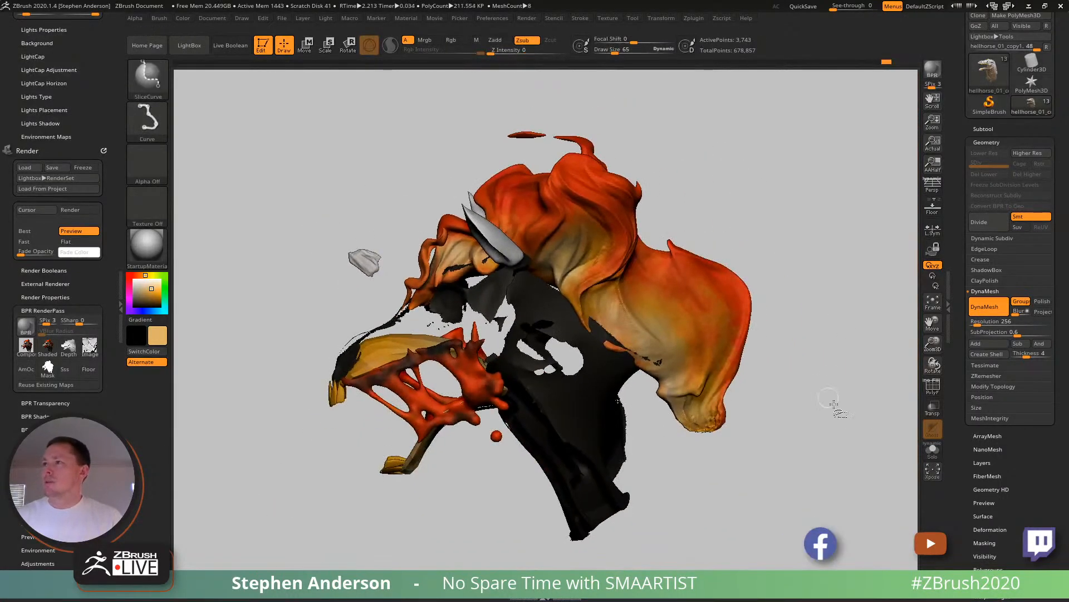
- Switch to SelectRect, invert the visibility and delete the hidden larger half of the copied bone
{"action": "key", "text": "ctrl+shift+b"}
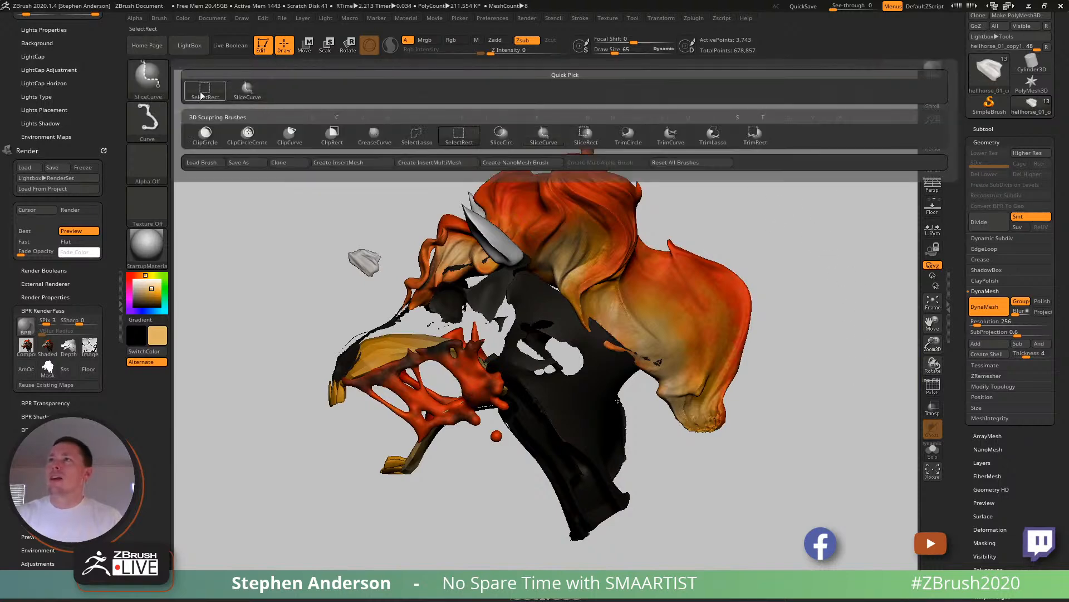
{"action": "left_click", "coordinate": [802, 246], "text": "ctrl+shift"}
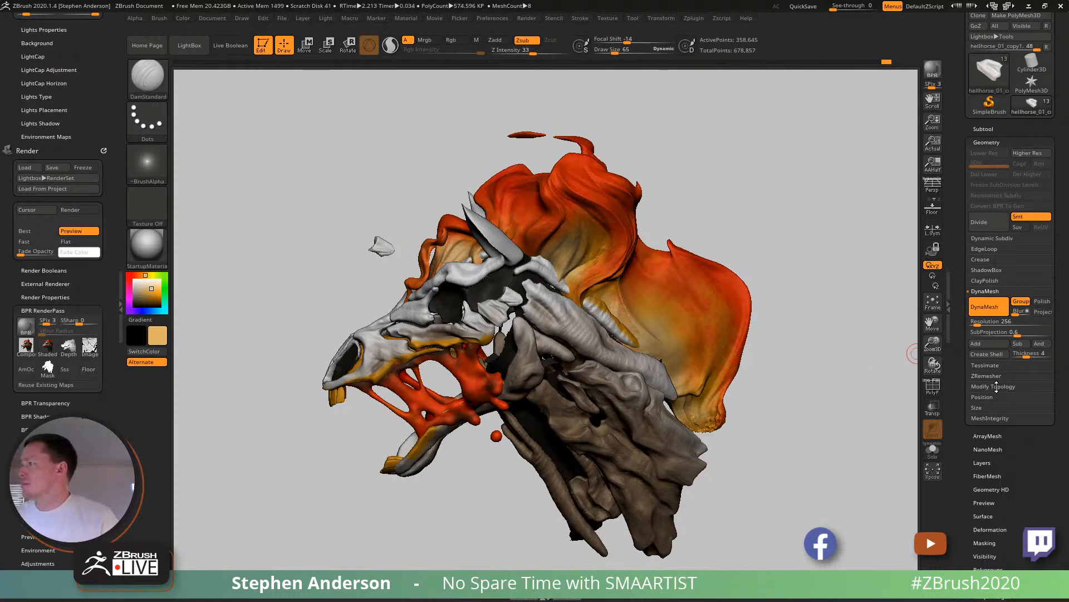
{"action": "left_click", "coordinate": [996, 386]}
{"action": "left_click", "coordinate": [995, 365]}
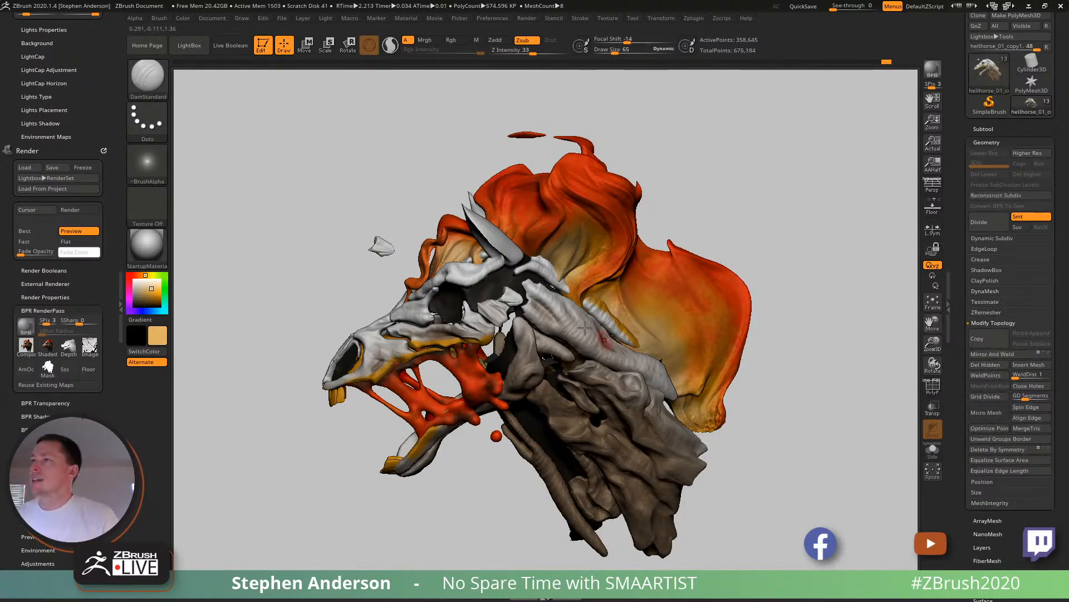
- Rework the cut side of the remaining small bone fragment into a closed, rounded shape
{"action": "mouse_move", "coordinate": [390, 241]}
{"action": "right_mouse_down", "text": "ctrl"}
{"action": "mouse_move", "coordinate": [413, 250]}
{"action": "mouse_move", "coordinate": [418, 200]}
{"action": "mouse_move", "coordinate": [641, 143]}
{"action": "right_mouse_up", "text": "ctrl"}
{"action": "left_click", "coordinate": [644, 144], "text": "ctrl+shift"}
{"action": "mouse_move", "coordinate": [383, 225]}
{"action": "right_mouse_down"}
{"action": "mouse_move", "coordinate": [353, 218]}
{"action": "mouse_move", "coordinate": [402, 230]}
{"action": "mouse_move", "coordinate": [390, 239]}
{"action": "right_mouse_up"}
{"action": "left_click_drag", "start_coordinate": [502, 184], "coordinate": [526, 230], "text": "ctrl"}
{"action": "right_click_drag", "start_coordinate": [415, 250], "coordinate": [394, 172], "text": "ctrl"}
{"action": "right_click_drag", "start_coordinate": [402, 232], "coordinate": [463, 292]}
- Mask the rest of the skull and rotate and reposition the floating bone fragment with the gizmo
{"action": "key", "text": "w"}
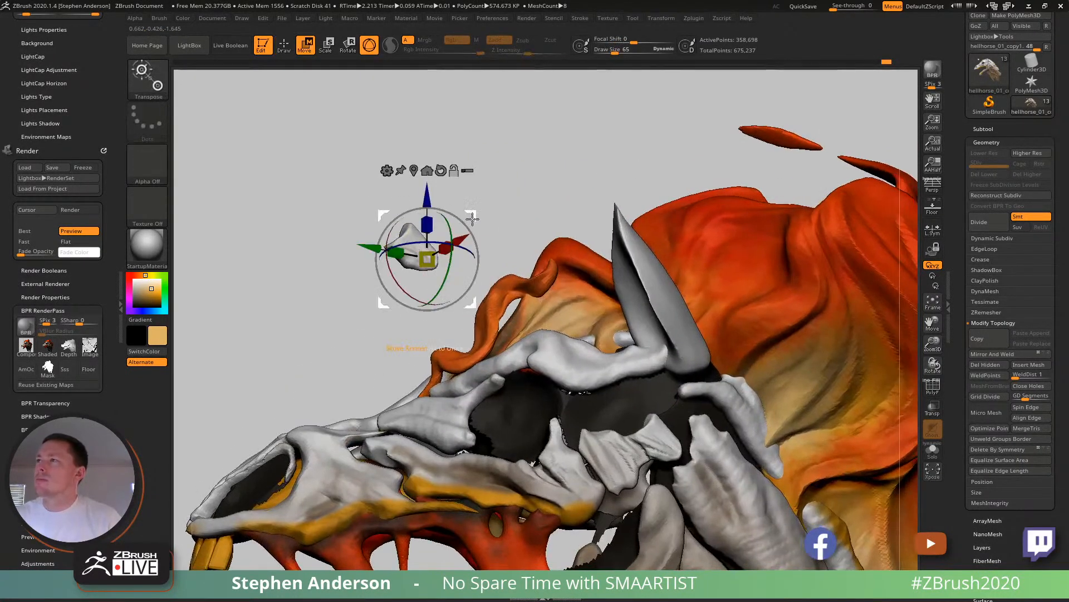
{"action": "left_click_drag", "start_coordinate": [471, 220], "coordinate": [613, 109], "text": "alt"}
{"action": "left_click", "coordinate": [426, 244], "text": "ctrl"}
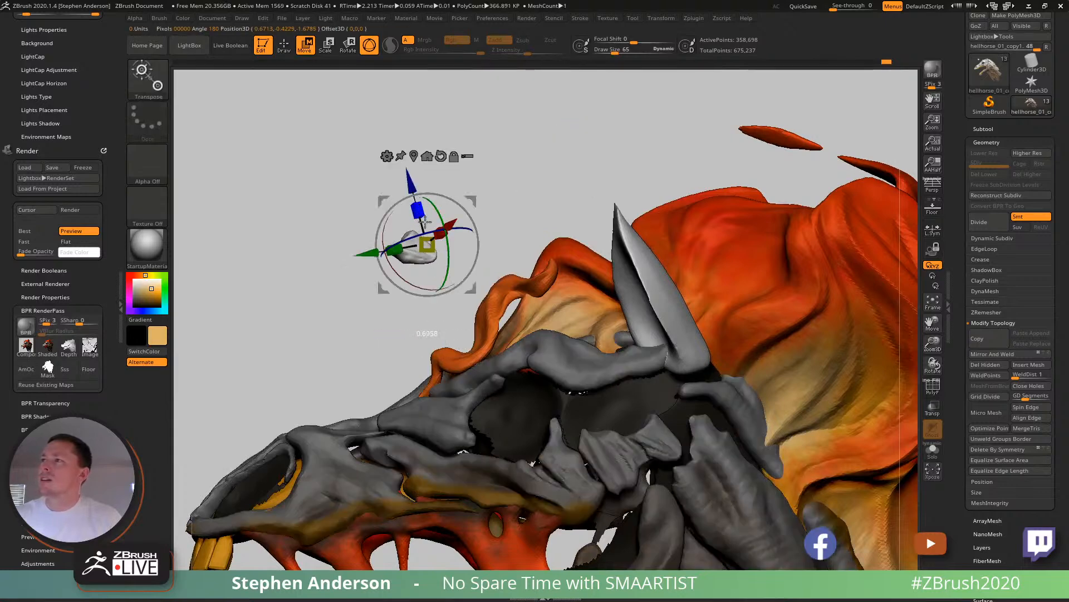
- Reshape the floating bone fragment with the Move brush, setting the draw size to 104
{"action": "key", "text": "b"}
{"action": "key", "text": "m"}
{"action": "key", "text": "v"}
{"action": "right_click_drag", "start_coordinate": [420, 249], "coordinate": [421, 260]}
{"action": "key", "text": "s"}
{"action": "left_click_drag", "start_coordinate": [392, 240], "coordinate": [430, 240]}
{"action": "mouse_move", "coordinate": [430, 240]}
{"action": "right_mouse_down"}
{"action": "mouse_move", "coordinate": [372, 217]}
{"action": "mouse_move", "coordinate": [372, 206]}
{"action": "mouse_move", "coordinate": [466, 292]}
{"action": "mouse_move", "coordinate": [443, 241]}
{"action": "right_mouse_up"}
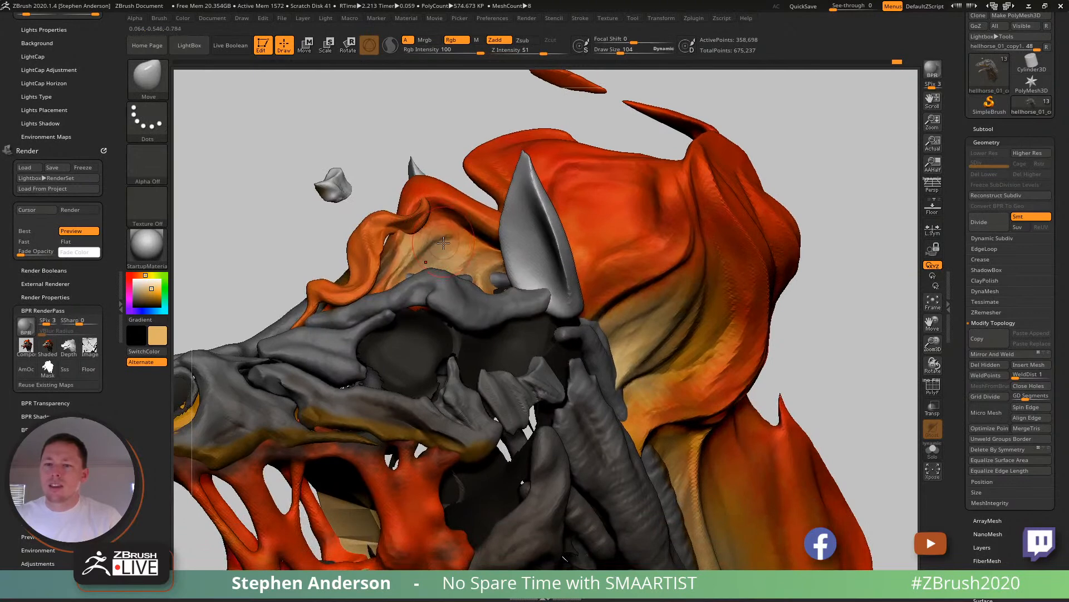
- Move and rotate the floating bone fragment with the gizmo into the dark gap behind the eye socket
{"action": "key", "text": "w"}
{"action": "left_click_drag", "start_coordinate": [400, 151], "coordinate": [557, 320]}
{"action": "right_click_drag", "start_coordinate": [607, 320], "coordinate": [542, 290]}
{"action": "left_click_drag", "start_coordinate": [442, 292], "coordinate": [526, 298]}
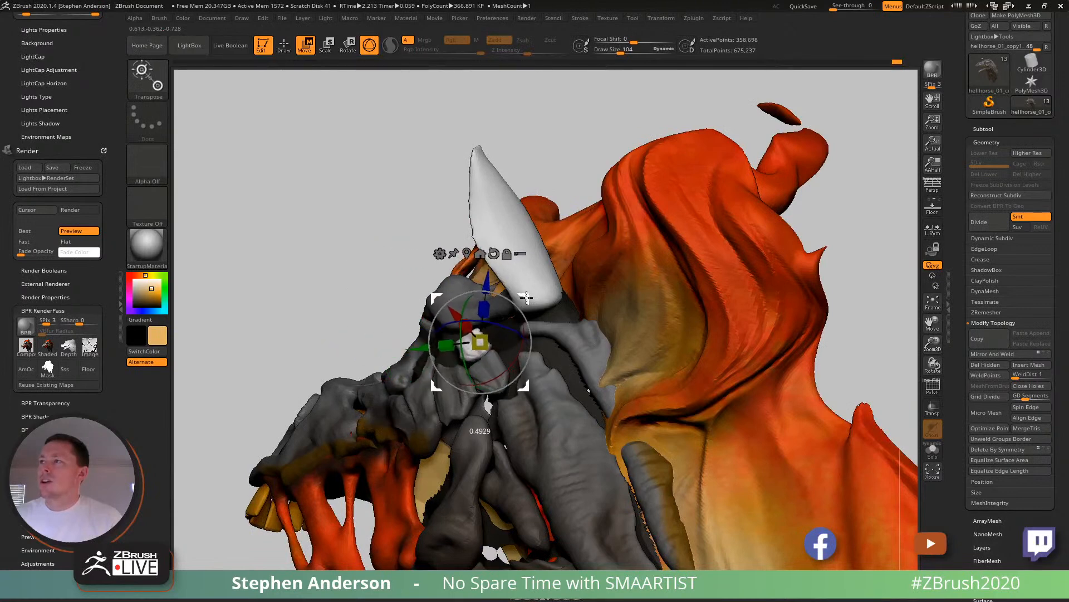
{"action": "key", "text": "q"}
{"action": "right_click_drag", "start_coordinate": [526, 297], "coordinate": [506, 345]}
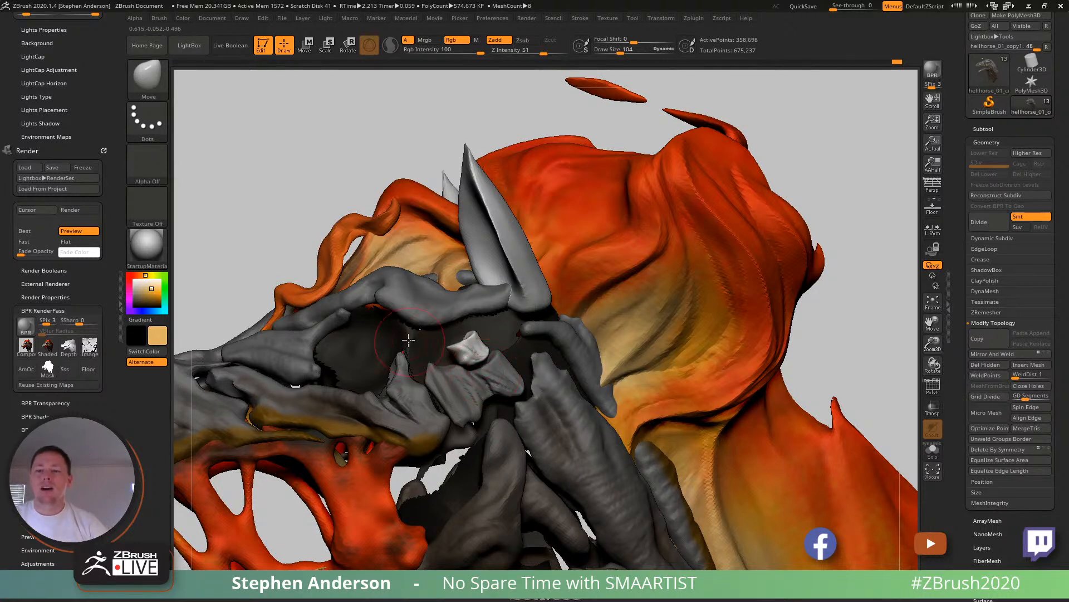
{"action": "left_click_drag", "start_coordinate": [295, 181], "coordinate": [343, 181]}
{"action": "mouse_move", "coordinate": [464, 278]}
{"action": "right_mouse_down", "text": "ctrl"}
{"action": "mouse_move", "coordinate": [466, 172]}
{"action": "mouse_move", "coordinate": [506, 144]}
{"action": "mouse_move", "coordinate": [532, 304]}
{"action": "mouse_move", "coordinate": [524, 319]}
{"action": "mouse_move", "coordinate": [515, 313]}
{"action": "mouse_move", "coordinate": [555, 322]}
{"action": "mouse_move", "coordinate": [544, 324]}
{"action": "right_mouse_up", "text": "ctrl"}
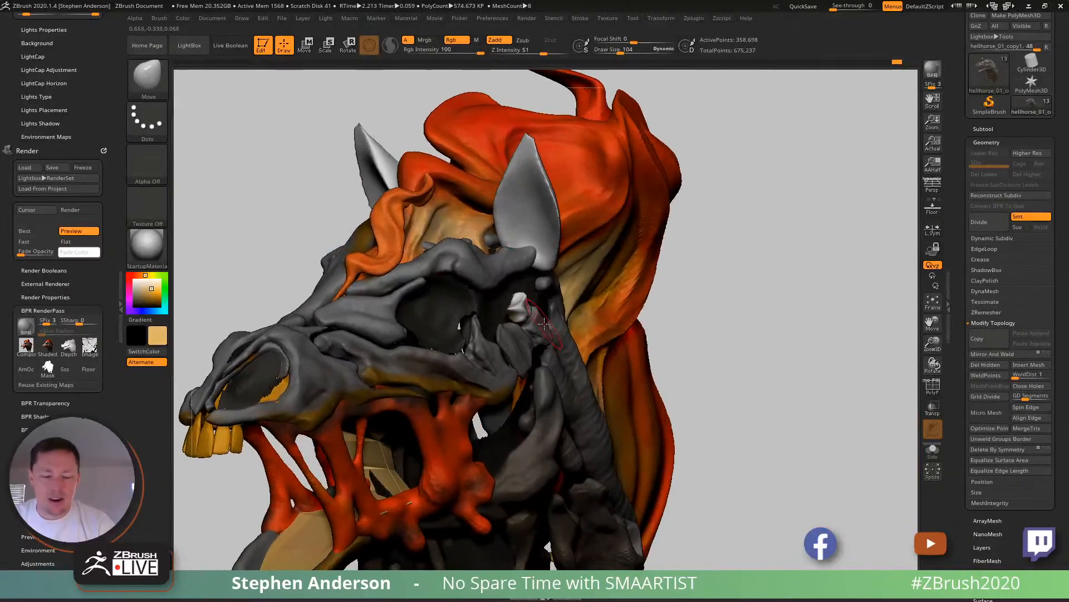
- Reshape the bone fragment behind the eye socket with the Move brush at draw size 151
{"action": "key", "text": "b"}
{"action": "key", "text": "m"}
{"action": "key", "text": "v"}
{"action": "right_click_drag", "start_coordinate": [479, 319], "coordinate": [516, 313]}
{"action": "key", "text": "s"}
{"action": "left_click_drag", "start_coordinate": [512, 315], "coordinate": [518, 314]}
{"action": "left_click_drag", "start_coordinate": [517, 310], "coordinate": [508, 312]}
{"action": "right_click_drag", "start_coordinate": [508, 312], "coordinate": [426, 310]}
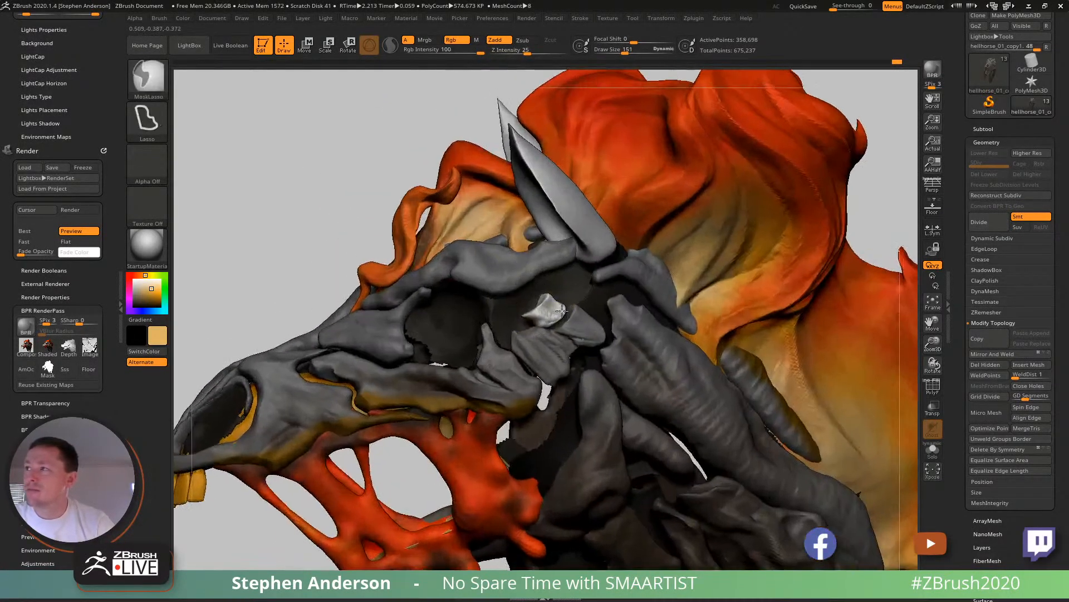
- Refine the outline of the small bone fragment with the Move brush at draw size 69
{"action": "right_click_drag", "start_coordinate": [562, 311], "coordinate": [580, 322], "text": "ctrl"}
{"action": "key", "text": "s"}
{"action": "left_click_drag", "start_coordinate": [543, 340], "coordinate": [531, 341]}
{"action": "mouse_move", "coordinate": [583, 315]}
{"action": "left_mouse_down"}
{"action": "mouse_move", "coordinate": [579, 328]}
{"action": "mouse_move", "coordinate": [548, 322]}
{"action": "mouse_move", "coordinate": [581, 331]}
{"action": "mouse_move", "coordinate": [583, 357]}
{"action": "left_mouse_up"}
{"action": "key", "text": "s"}
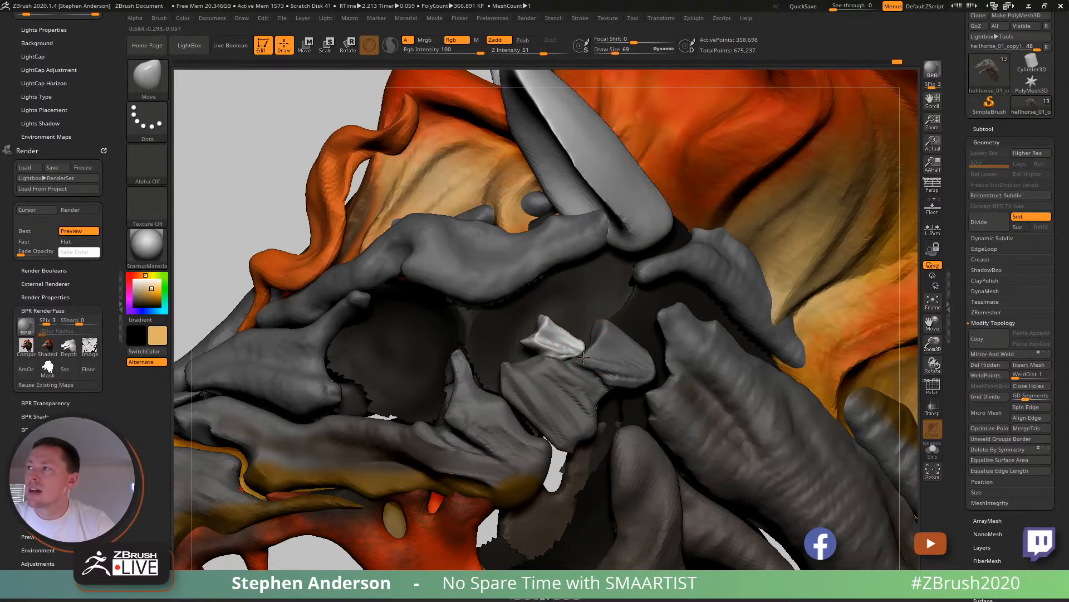
{"action": "mouse_move", "coordinate": [539, 343]}
{"action": "right_mouse_down"}
{"action": "mouse_move", "coordinate": [504, 330]}
{"action": "mouse_move", "coordinate": [533, 330]}
{"action": "right_mouse_up"}
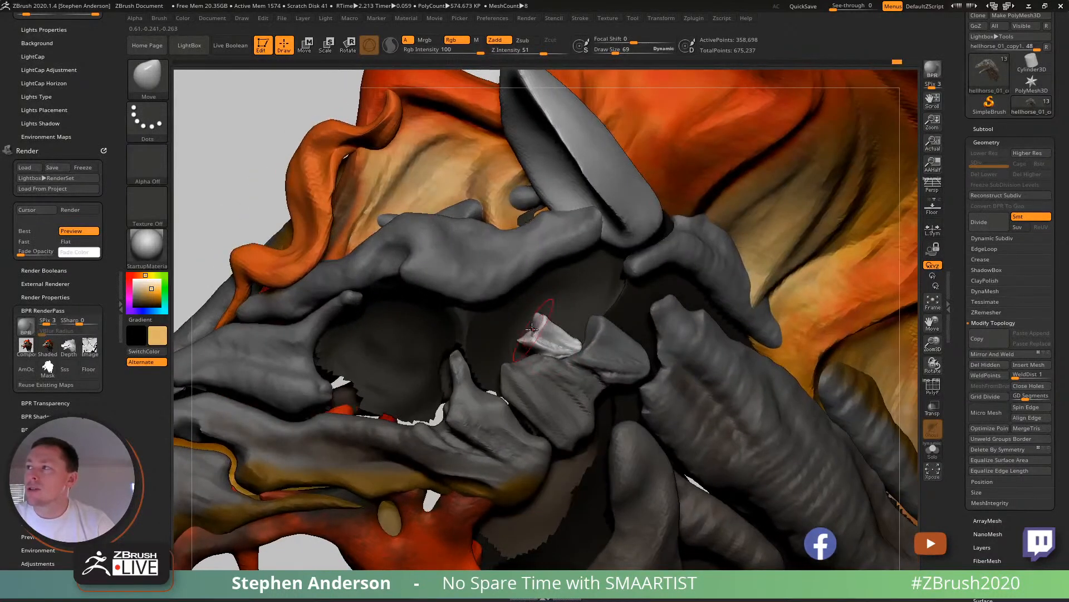
- Pull the fragment's ends closer into shape beside the neighbouring cheek bones, using the Move brush at draw size 73
{"action": "key", "text": "ctrl"}
{"action": "left_click_drag", "start_coordinate": [605, 375], "coordinate": [586, 372], "text": "ctrl"}
{"action": "right_click_drag", "start_coordinate": [543, 344], "coordinate": [583, 340]}
{"action": "key", "text": "s"}
{"action": "left_click_drag", "start_coordinate": [542, 346], "coordinate": [539, 335]}
{"action": "right_click_drag", "start_coordinate": [538, 335], "coordinate": [574, 340]}
{"action": "key", "text": "s"}
{"action": "left_click_drag", "start_coordinate": [554, 342], "coordinate": [547, 349]}
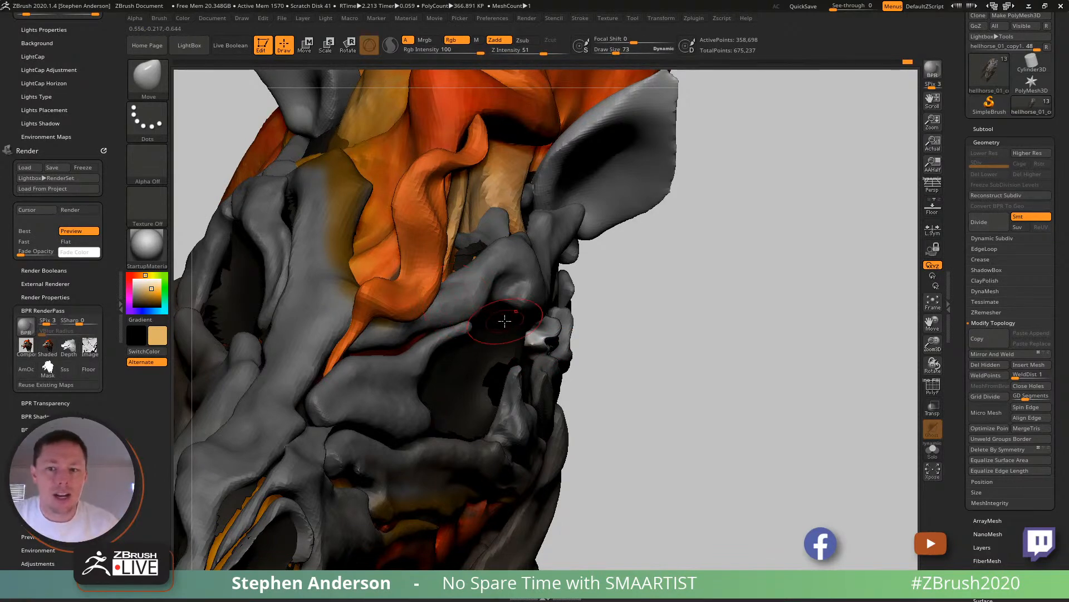
- Adjust the fragment's depth and shape with the Move brush at draw size 95, and clear the mask from the skull
{"action": "right_click_drag", "start_coordinate": [478, 306], "coordinate": [390, 301]}
{"action": "right_click_drag", "start_coordinate": [476, 319], "coordinate": [450, 322]}
{"action": "key", "text": "s"}
{"action": "left_click", "coordinate": [471, 323]}
{"action": "left_click_drag", "start_coordinate": [502, 333], "coordinate": [498, 330]}
{"action": "mouse_move", "coordinate": [498, 330]}
{"action": "right_mouse_down"}
{"action": "mouse_move", "coordinate": [533, 331]}
{"action": "mouse_move", "coordinate": [268, 207]}
{"action": "right_mouse_up"}
{"action": "left_click_drag", "start_coordinate": [267, 207], "coordinate": [296, 234], "text": "ctrl"}
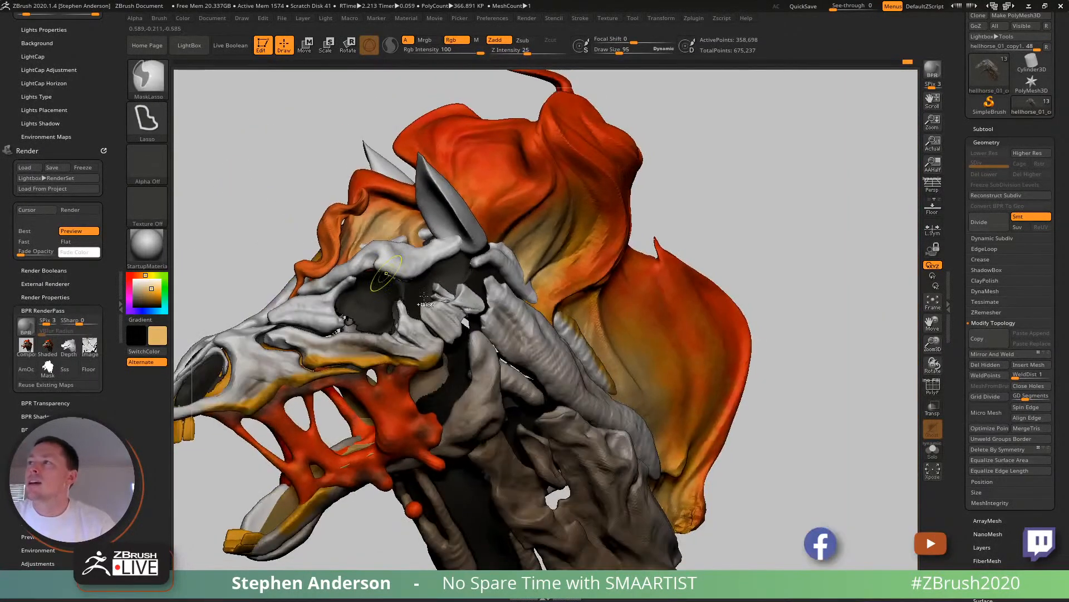
- Mask everything except the small fragment, reposition and rotate it with the gizmo behind the eye socket, and clear the mask
{"action": "right_click_drag", "start_coordinate": [561, 358], "coordinate": [702, 401], "text": "ctrl"}
{"action": "key", "text": "w"}
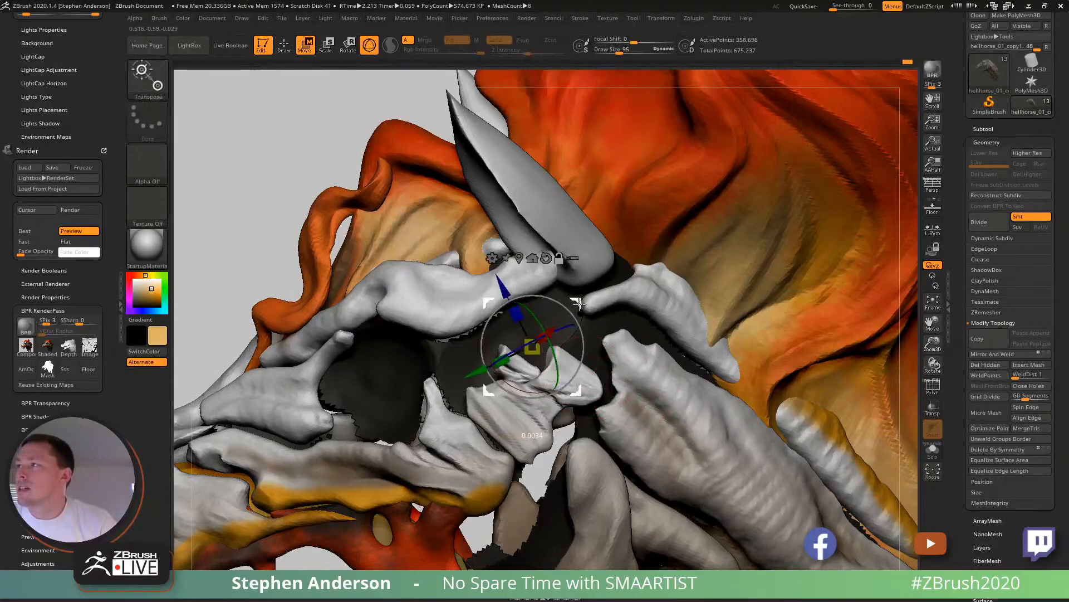
{"action": "left_click", "coordinate": [521, 360], "text": "ctrl"}
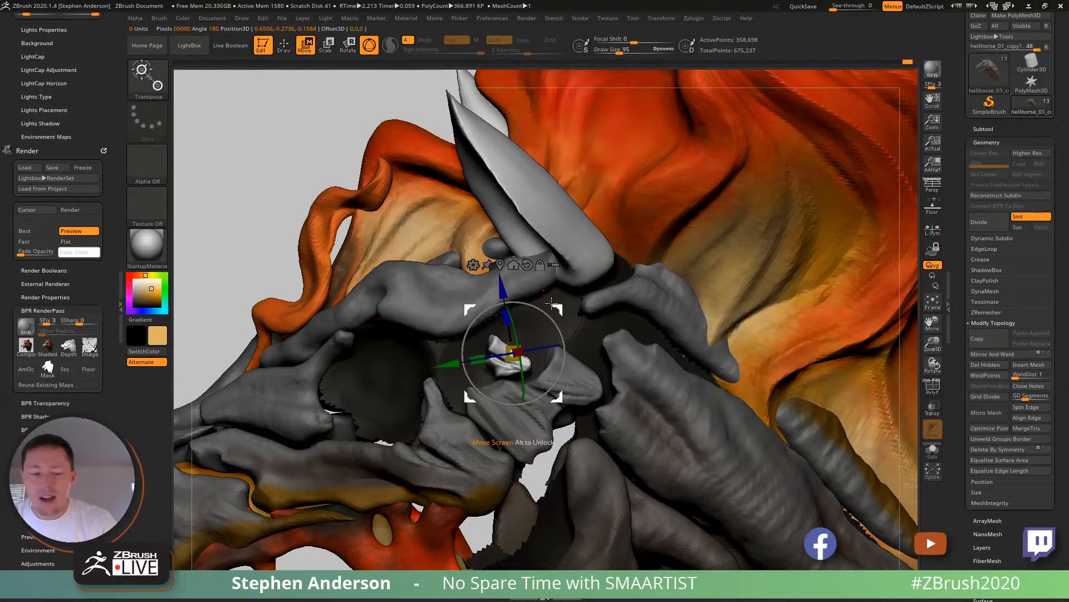
{"action": "key", "text": "q"}
{"action": "left_click_drag", "start_coordinate": [224, 173], "coordinate": [260, 195], "text": "ctrl"}
{"action": "right_click_drag", "start_coordinate": [426, 279], "coordinate": [529, 323], "text": "ctrl"}
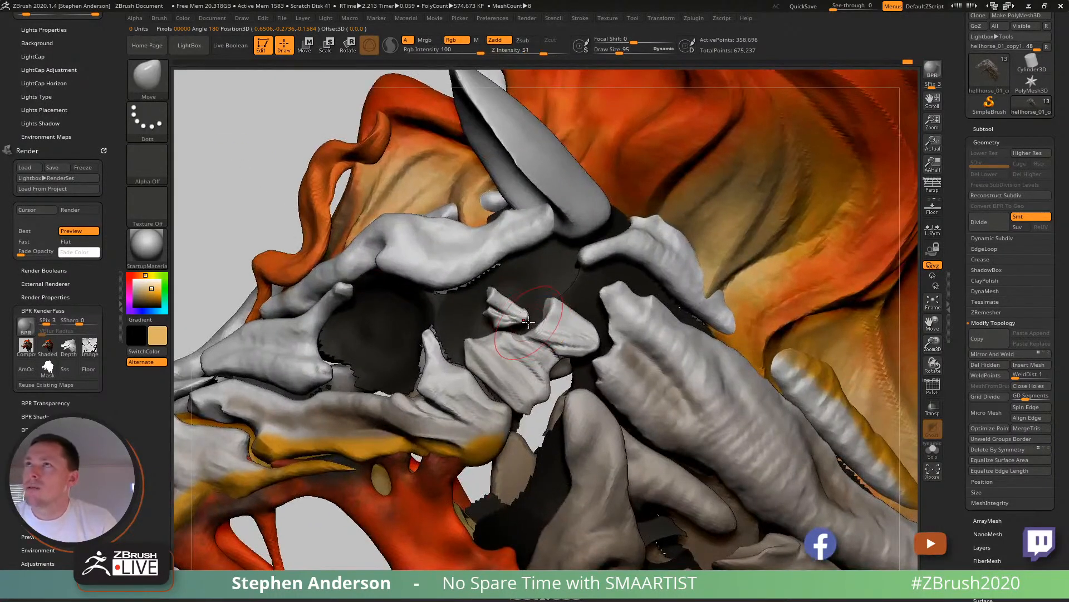
- Adjust the bone pieces behind the eye socket with the Move Topological brush at draw size 195
{"action": "key", "text": "b"}
{"action": "key", "text": "m"}
{"action": "key", "text": "t"}
{"action": "key", "text": "s"}
{"action": "left_click_drag", "start_coordinate": [527, 318], "coordinate": [530, 330]}
{"action": "mouse_move", "coordinate": [542, 366]}
{"action": "right_mouse_down", "text": "ctrl"}
{"action": "mouse_move", "coordinate": [525, 352]}
{"action": "mouse_move", "coordinate": [493, 357]}
{"action": "mouse_move", "coordinate": [534, 356]}
{"action": "right_mouse_up", "text": "ctrl"}
{"action": "mouse_move", "coordinate": [535, 357]}
{"action": "right_mouse_down", "text": "ctrl"}
{"action": "mouse_move", "coordinate": [603, 406]}
{"action": "mouse_move", "coordinate": [535, 362]}
{"action": "mouse_move", "coordinate": [521, 381]}
{"action": "right_mouse_up", "text": "ctrl"}
- Sculpt a rimmed hollow into the rounded knob of the jaw hinge bone with ClayBuildup at draw size 45
{"action": "key", "text": "b"}
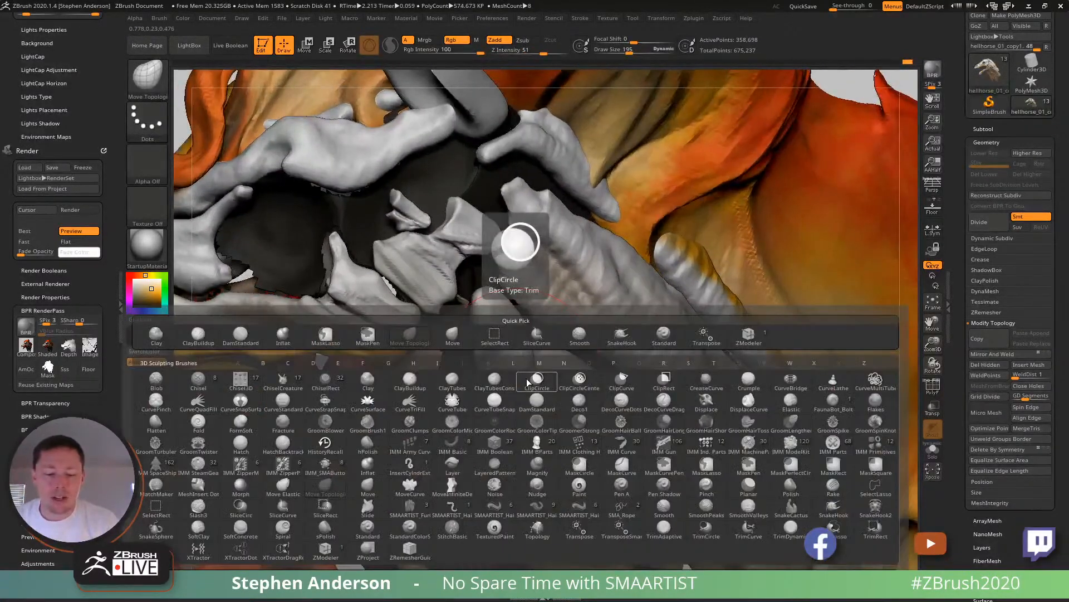
{"action": "key", "text": "c"}
{"action": "key", "text": "b"}
{"action": "key", "text": "s"}
{"action": "left_click_drag", "start_coordinate": [515, 359], "coordinate": [497, 363]}
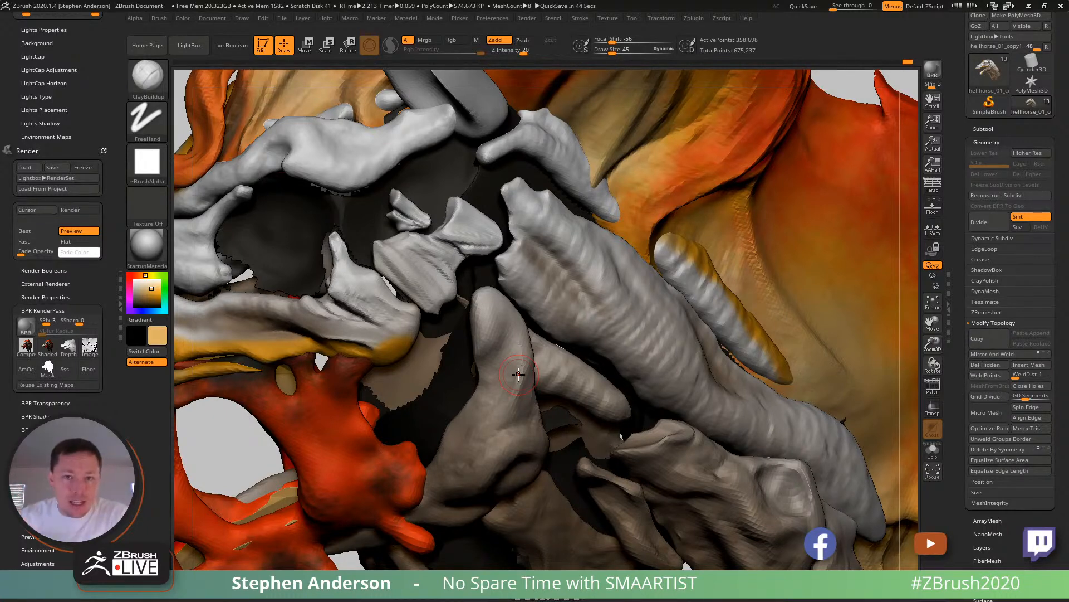
{"action": "mouse_move", "coordinate": [519, 374]}
{"action": "right_mouse_down"}
{"action": "mouse_move", "coordinate": [479, 443]}
{"action": "mouse_move", "coordinate": [509, 435]}
{"action": "right_mouse_up"}
{"action": "key", "text": "b"}
{"action": "key", "text": "b"}
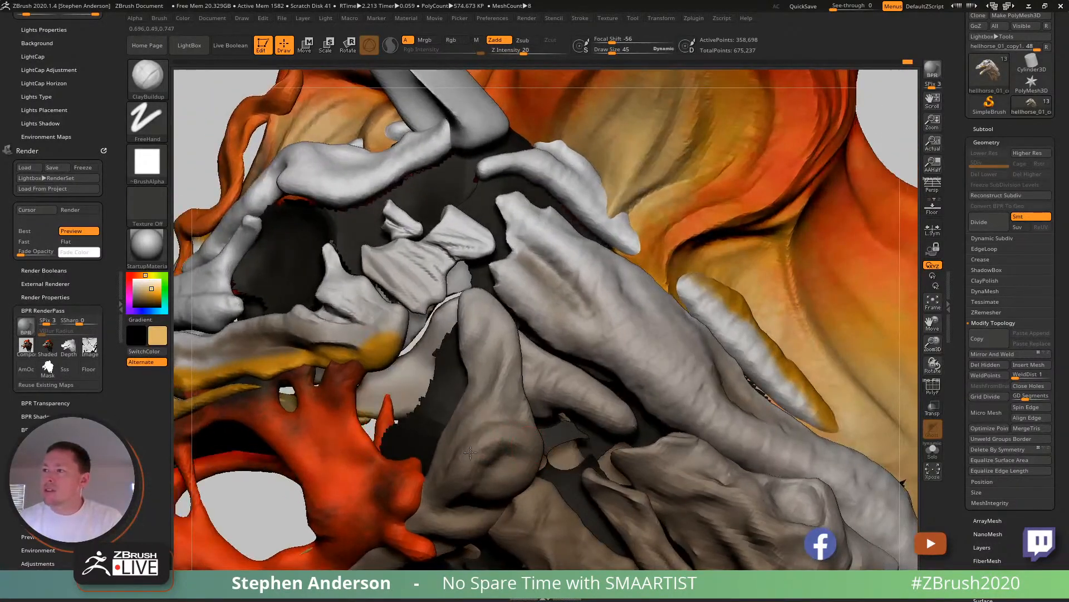
{"action": "left_click_drag", "start_coordinate": [480, 477], "coordinate": [506, 464], "text": "shift"}
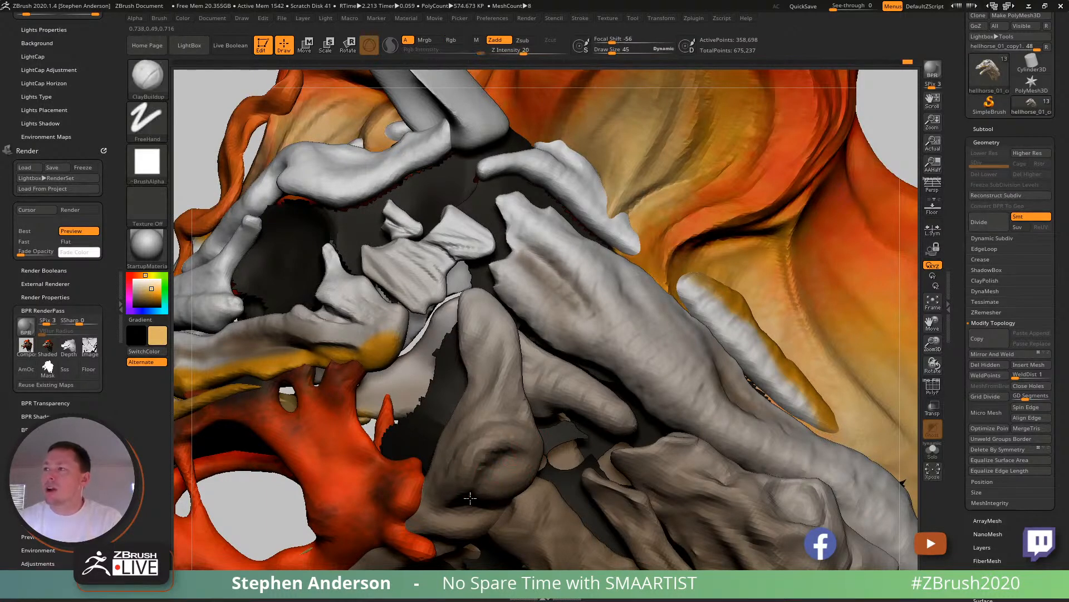
{"action": "mouse_move", "coordinate": [529, 465]}
{"action": "right_mouse_down"}
{"action": "mouse_move", "coordinate": [504, 457]}
{"action": "mouse_move", "coordinate": [501, 425]}
{"action": "right_mouse_up"}
- Build up folds and ridges along the jaw hinge bone's shaft above the rimmed hollow
{"action": "left_click_drag", "start_coordinate": [488, 402], "coordinate": [450, 460]}
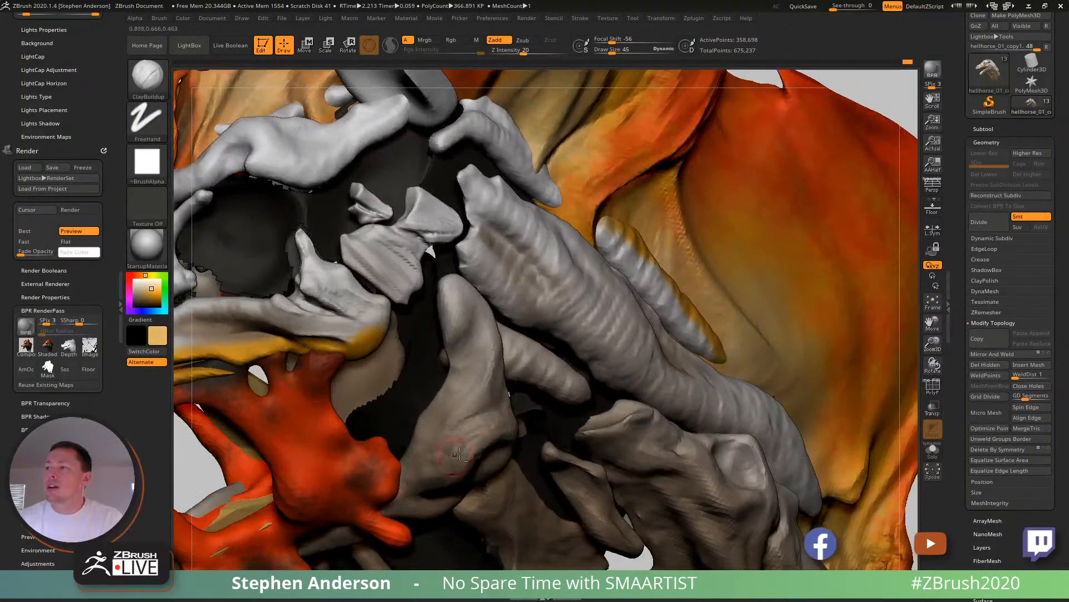
{"action": "mouse_move", "coordinate": [484, 384]}
{"action": "left_mouse_down"}
{"action": "mouse_move", "coordinate": [439, 436]}
{"action": "mouse_move", "coordinate": [446, 423]}
{"action": "left_mouse_up"}
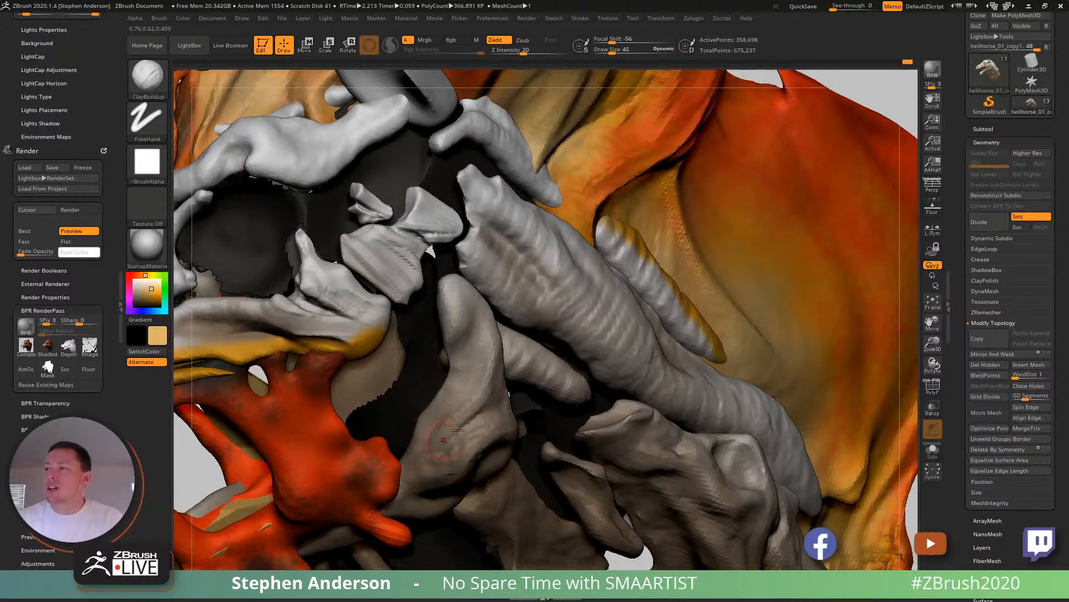
{"action": "right_click_drag", "start_coordinate": [474, 384], "coordinate": [500, 378]}
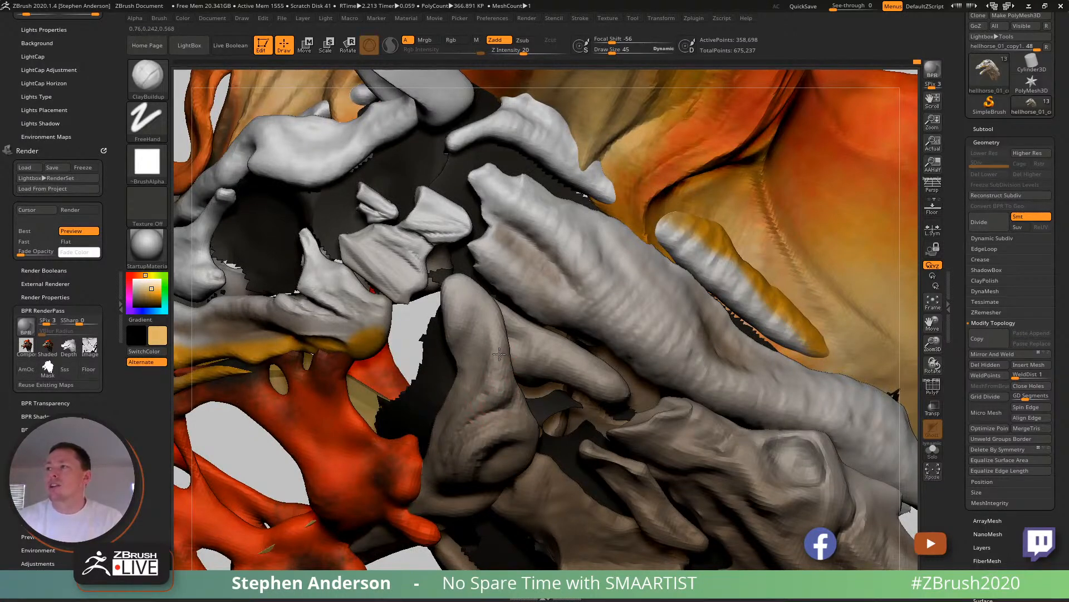
{"action": "mouse_move", "coordinate": [461, 345]}
{"action": "right_mouse_down"}
{"action": "mouse_move", "coordinate": [481, 345]}
{"action": "mouse_move", "coordinate": [464, 342]}
{"action": "right_mouse_up"}
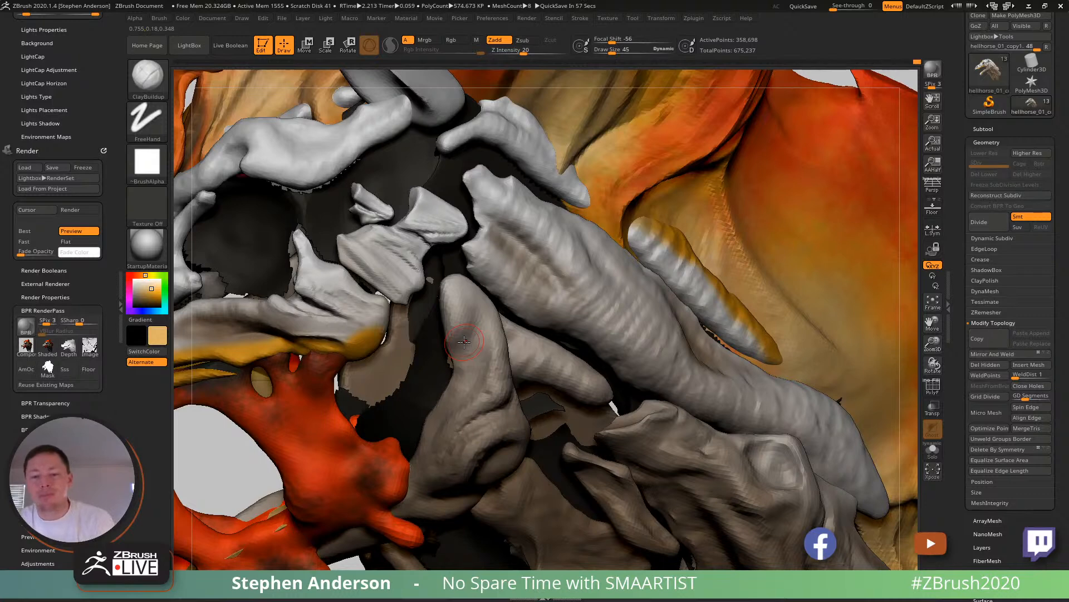
{"action": "mouse_move", "coordinate": [476, 393]}
{"action": "right_mouse_down", "text": "ctrl"}
{"action": "mouse_move", "coordinate": [438, 350]}
{"action": "mouse_move", "coordinate": [505, 265]}
{"action": "mouse_move", "coordinate": [524, 349]}
{"action": "right_mouse_up", "text": "ctrl"}
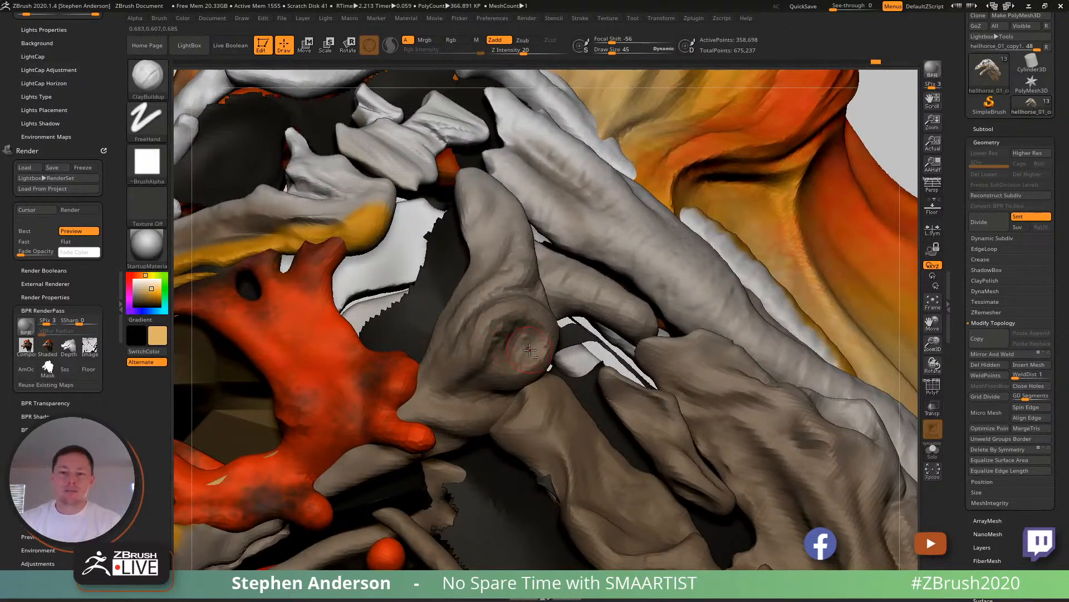
- Strengthen the rim around the jaw knob's hollow and shape the bone surface below it with ClayBuildup
{"action": "right_click_drag", "start_coordinate": [543, 331], "coordinate": [550, 321]}
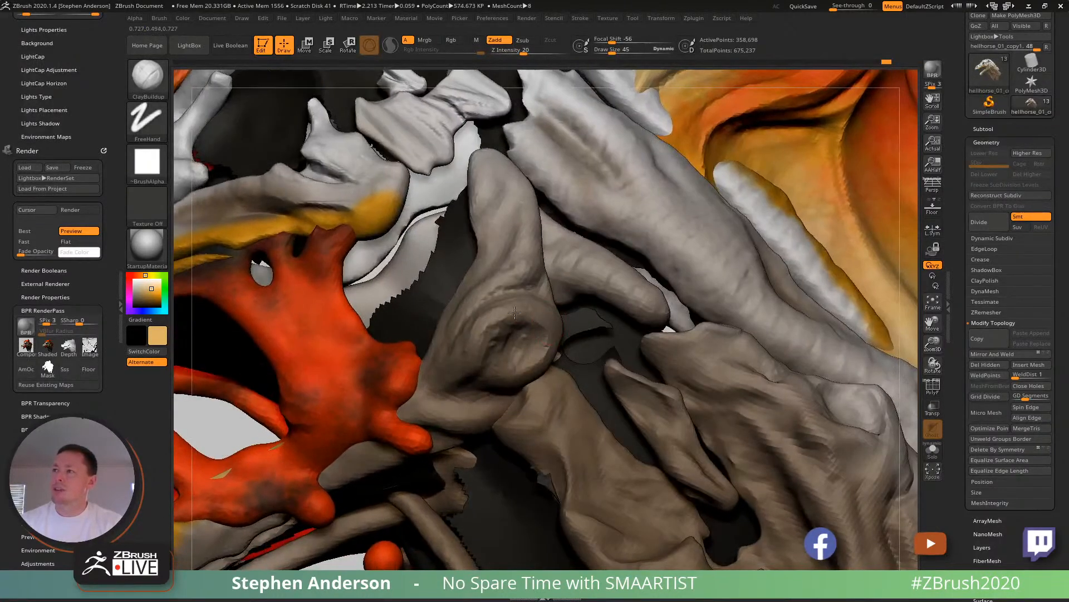
{"action": "mouse_move", "coordinate": [479, 376]}
{"action": "right_mouse_down"}
{"action": "mouse_move", "coordinate": [516, 345]}
{"action": "mouse_move", "coordinate": [491, 370]}
{"action": "mouse_move", "coordinate": [497, 341]}
{"action": "right_mouse_up"}
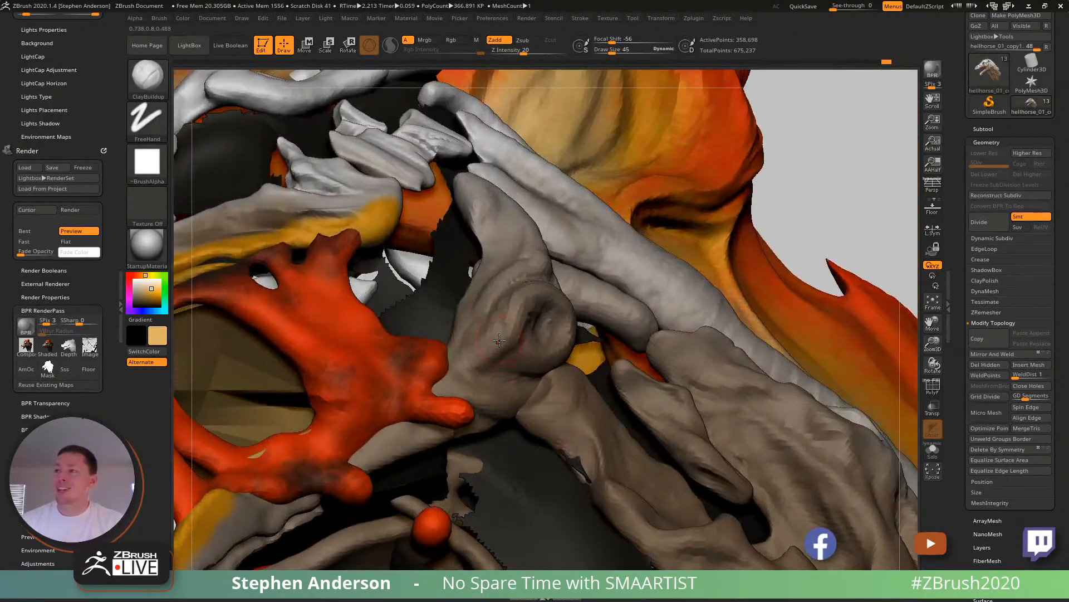
{"action": "left_click_drag", "start_coordinate": [471, 365], "coordinate": [510, 359]}
{"action": "right_click_drag", "start_coordinate": [510, 359], "coordinate": [514, 363]}
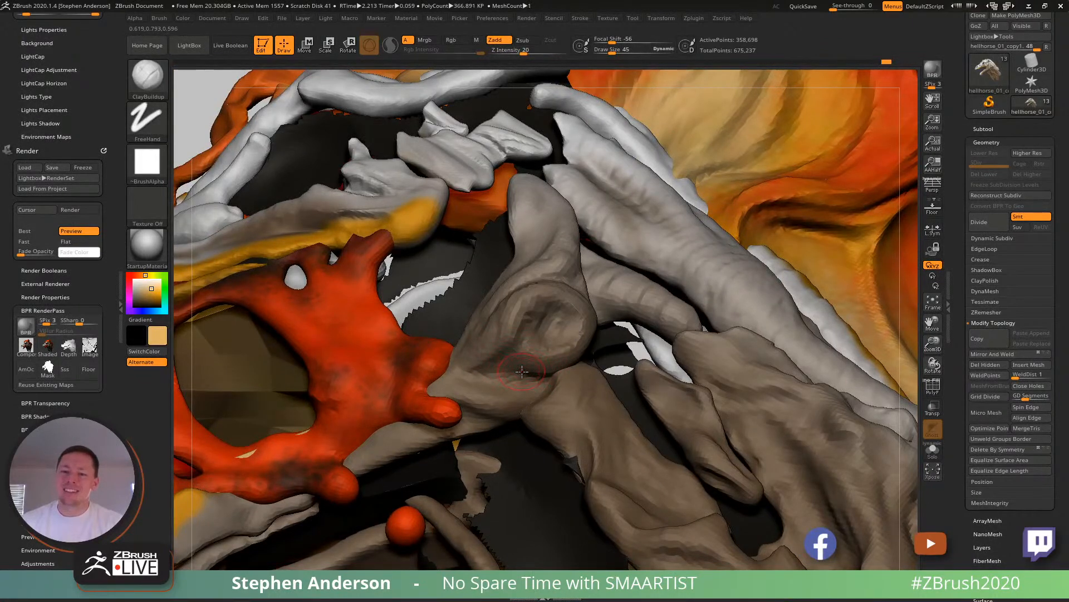
{"action": "right_click_drag", "start_coordinate": [522, 370], "coordinate": [493, 386]}
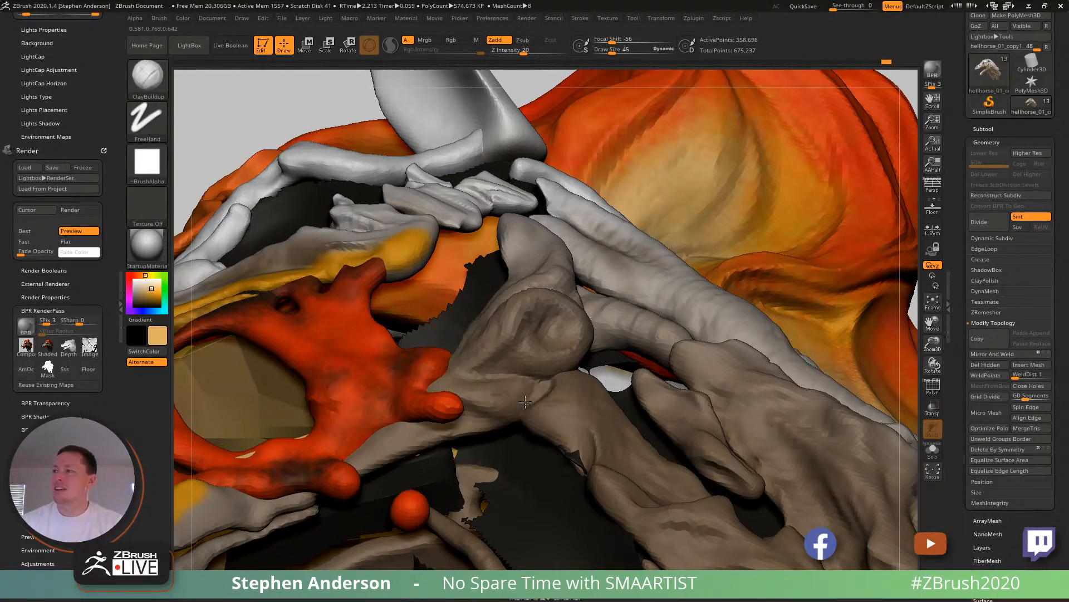
{"action": "mouse_move", "coordinate": [459, 389]}
{"action": "right_mouse_down"}
{"action": "mouse_move", "coordinate": [504, 400]}
{"action": "mouse_move", "coordinate": [503, 369]}
{"action": "mouse_move", "coordinate": [509, 406]}
{"action": "mouse_move", "coordinate": [523, 390]}
{"action": "right_mouse_up"}
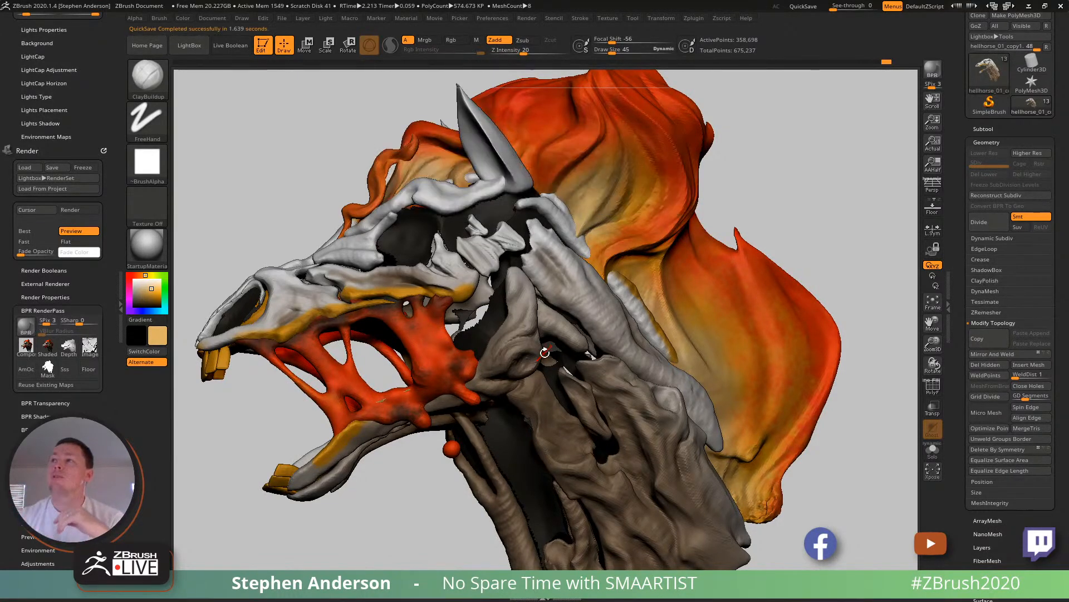
{"action": "right_click_drag", "start_coordinate": [777, 186], "coordinate": [835, 207]}
{"action": "right_click_drag", "start_coordinate": [671, 377], "coordinate": [596, 376], "text": "ctrl"}
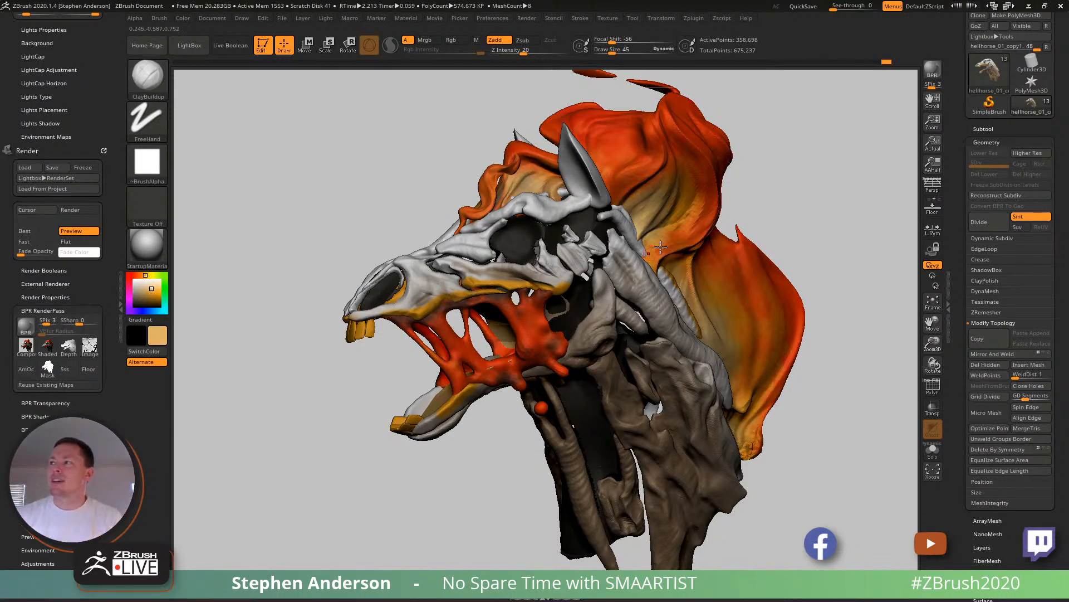
{"action": "left_click_drag", "start_coordinate": [783, 196], "coordinate": [753, 211]}
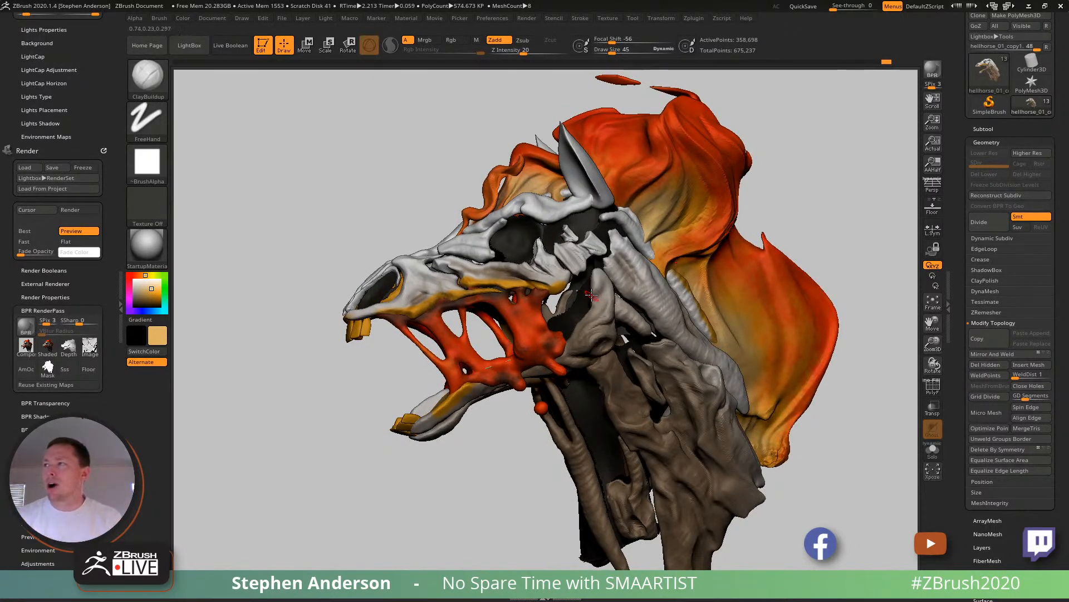
- Reshape the upper tip of the jaw hinge bone into a broader end with the Move Topological brush at draw size 99
{"action": "right_click_drag", "start_coordinate": [599, 293], "coordinate": [638, 341], "text": "ctrl"}
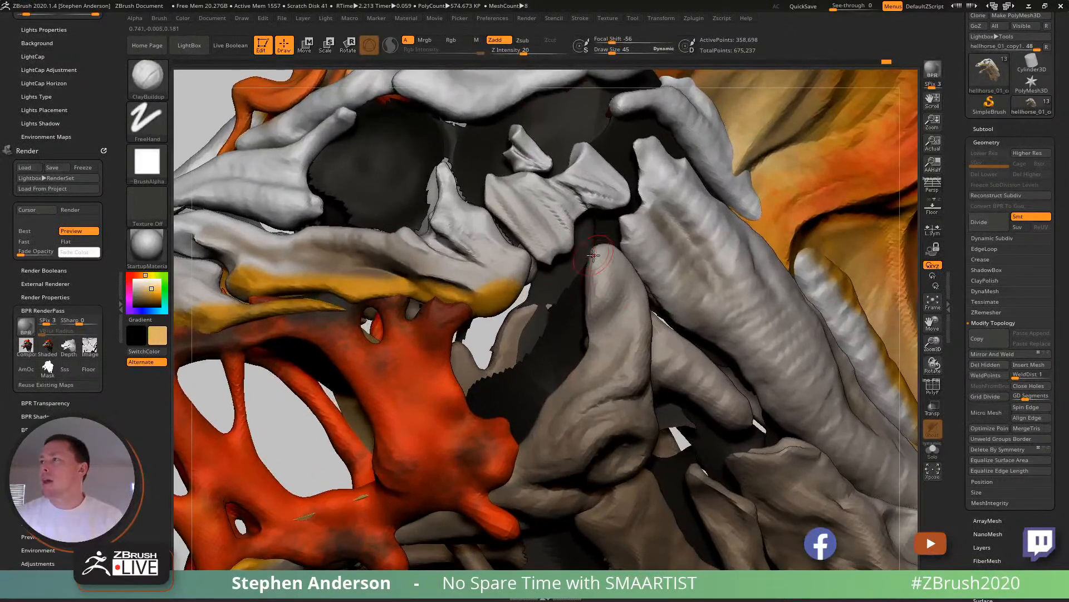
{"action": "key", "text": "b"}
{"action": "key", "text": "m"}
{"action": "key", "text": "t"}
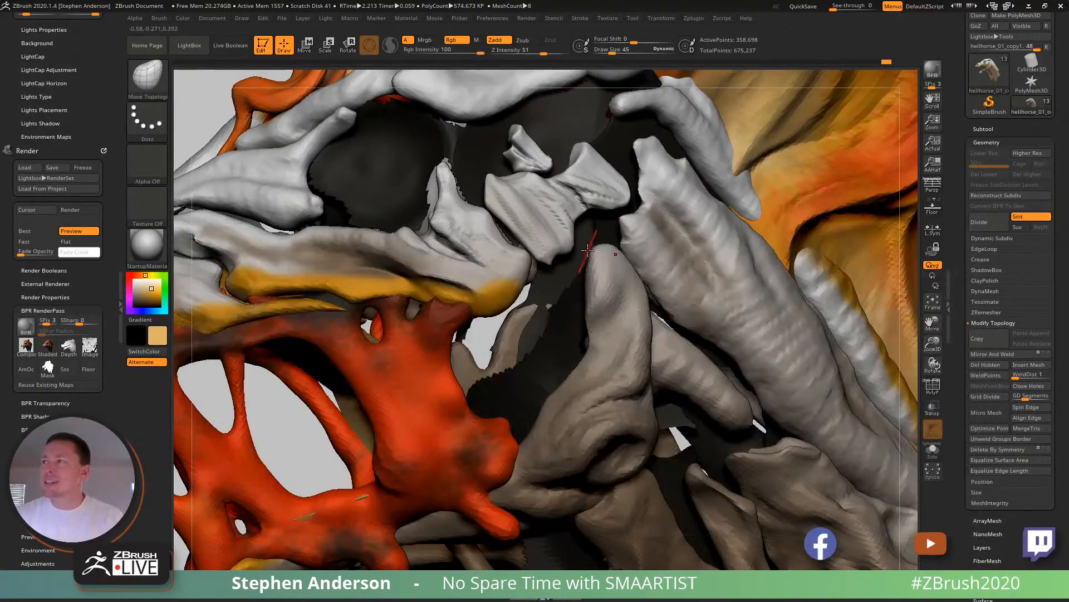
{"action": "left_click_drag", "start_coordinate": [595, 254], "coordinate": [579, 229]}
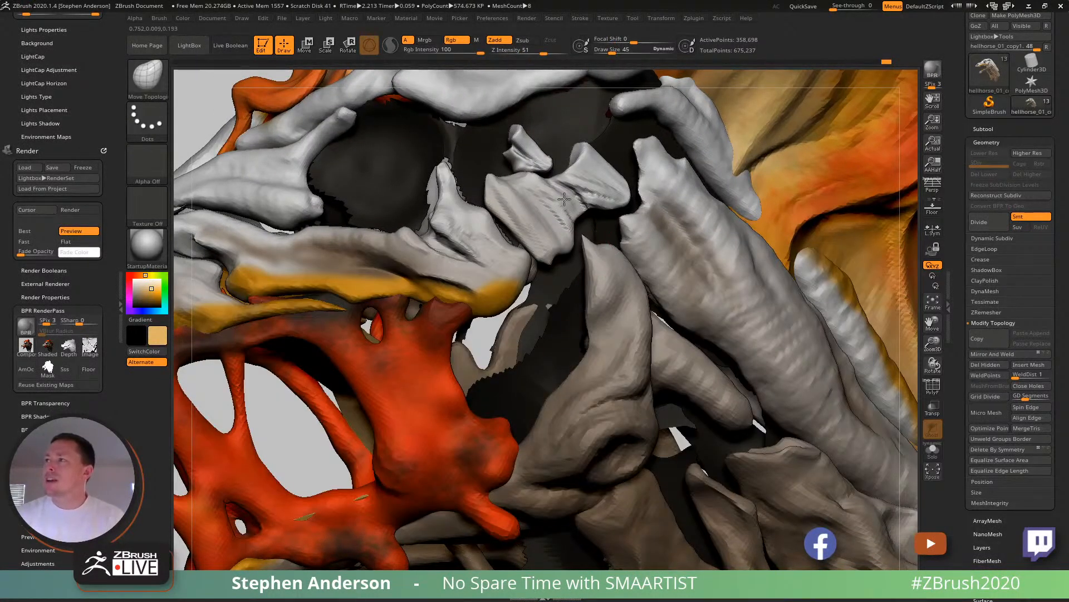
{"action": "key", "text": "ctrl+z"}
{"action": "right_click_drag", "start_coordinate": [602, 236], "coordinate": [585, 251]}
{"action": "key", "text": "s"}
{"action": "mouse_move", "coordinate": [588, 254]}
{"action": "left_mouse_down"}
{"action": "mouse_move", "coordinate": [557, 209]}
{"action": "mouse_move", "coordinate": [564, 219]}
{"action": "left_mouse_up"}
{"action": "left_click_drag", "start_coordinate": [580, 276], "coordinate": [570, 242]}
{"action": "right_click_drag", "start_coordinate": [570, 242], "coordinate": [601, 244]}
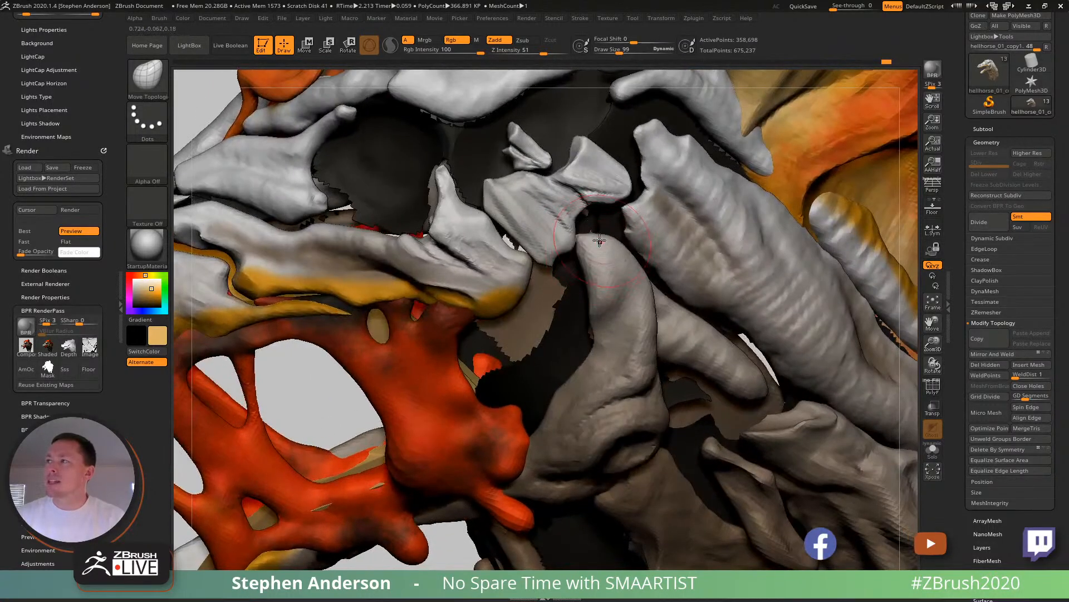
{"action": "left_click_drag", "start_coordinate": [601, 243], "coordinate": [586, 269]}
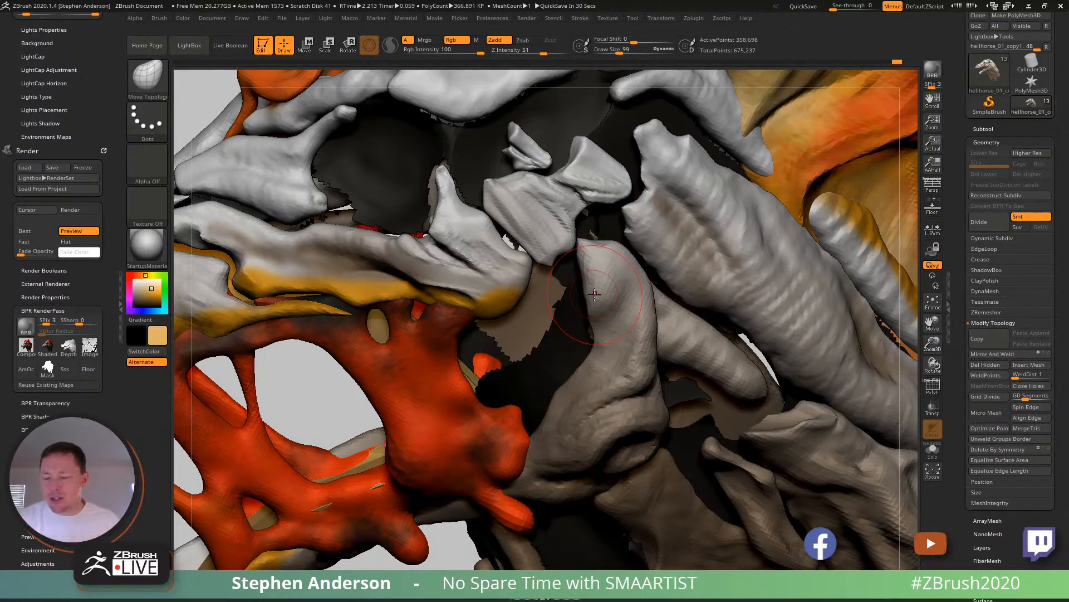
- Carve a hollow into the yellow rear end of the upper jaw bone with ClayBuildup at draw size 58
{"action": "mouse_move", "coordinate": [433, 303]}
{"action": "right_mouse_down"}
{"action": "mouse_move", "coordinate": [476, 367]}
{"action": "mouse_move", "coordinate": [498, 342]}
{"action": "mouse_move", "coordinate": [488, 293]}
{"action": "mouse_move", "coordinate": [510, 326]}
{"action": "right_mouse_up"}
{"action": "key", "text": "b"}
{"action": "key", "text": "c"}
{"action": "key", "text": "b"}
{"action": "key", "text": "s"}
{"action": "left_click_drag", "start_coordinate": [516, 314], "coordinate": [506, 312]}
{"action": "right_click_drag", "start_coordinate": [511, 309], "coordinate": [532, 319]}
{"action": "key", "text": "s"}
{"action": "left_click_drag", "start_coordinate": [530, 319], "coordinate": [535, 319]}
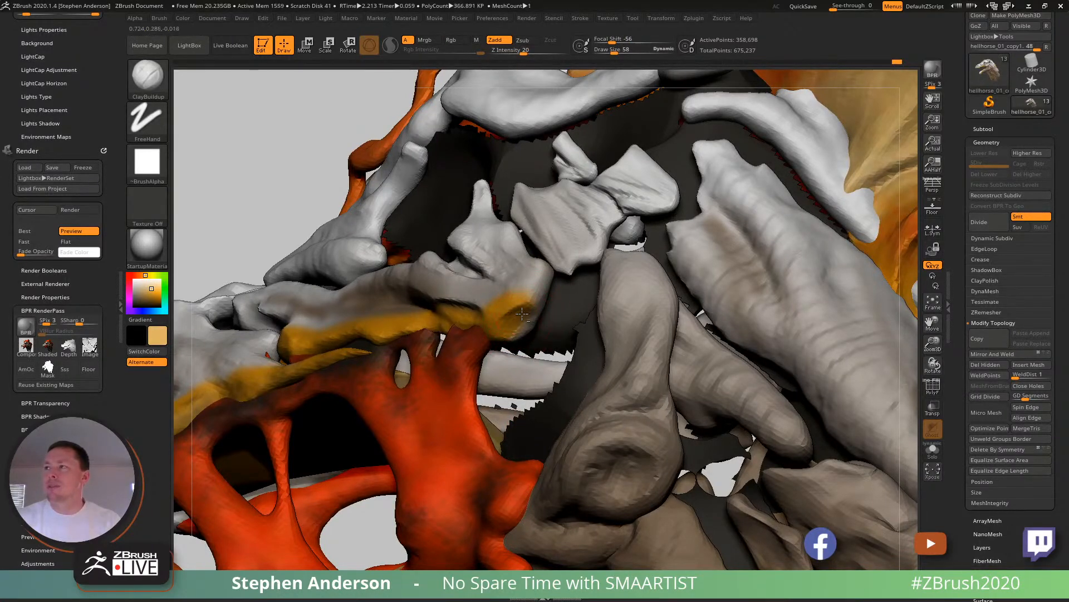
{"action": "right_click_drag", "start_coordinate": [517, 317], "coordinate": [547, 318]}
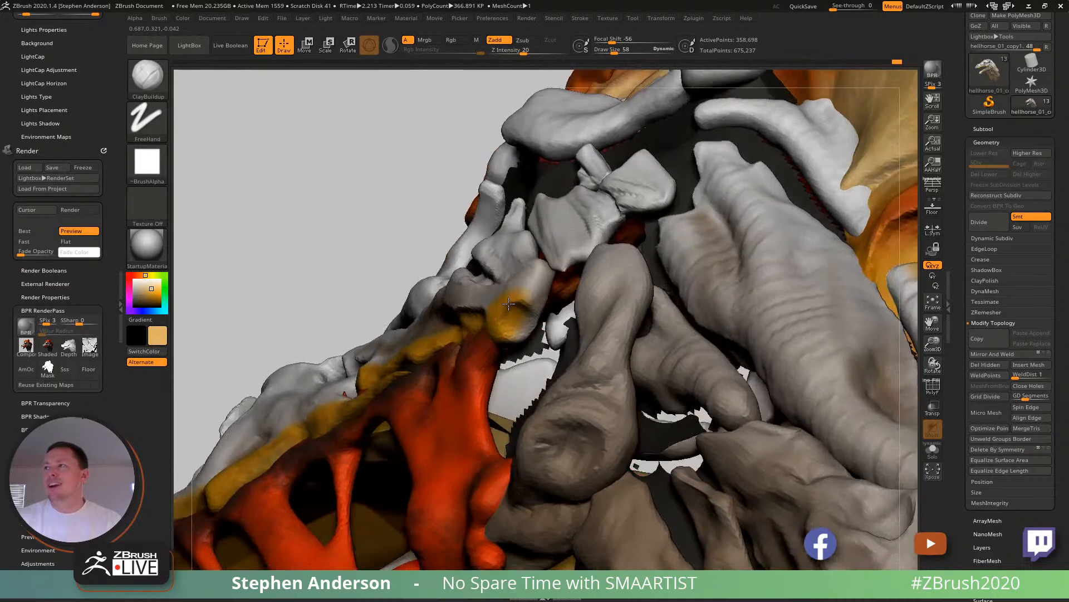
- Isolate the upper jaw bone piece in Solo mode to expose its hollowed rear end
{"action": "left_click", "coordinate": [523, 313], "text": "ctrl+shift"}
{"action": "left_click", "coordinate": [933, 453]}
{"action": "right_click_drag", "start_coordinate": [641, 335], "coordinate": [543, 340]}
{"action": "right_click_drag", "start_coordinate": [544, 339], "coordinate": [509, 310], "text": "ctrl"}
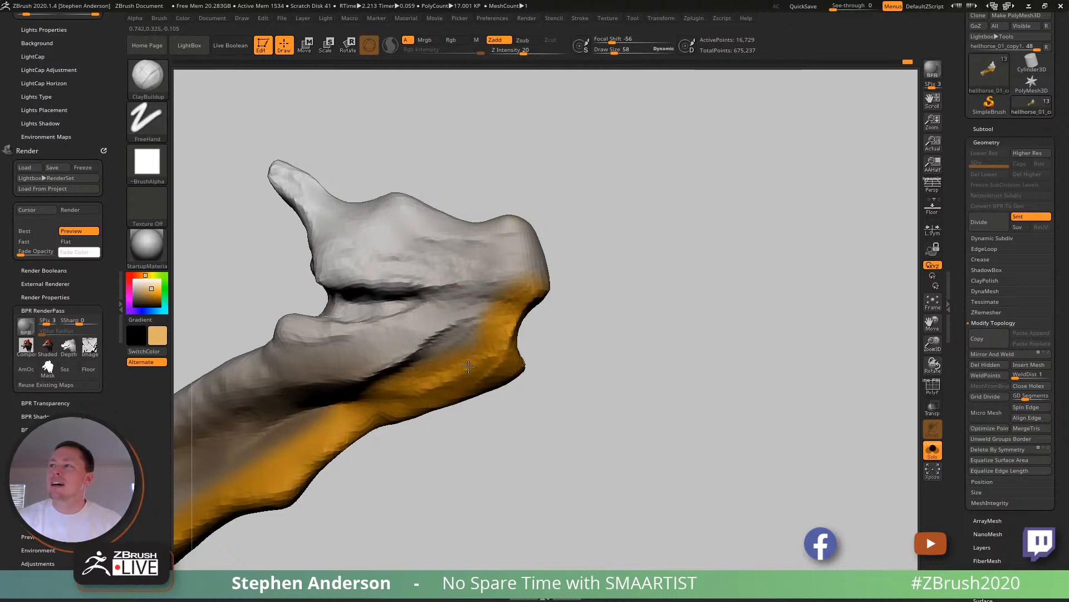
- Sculpt the surface above the yellow rear end of the upper jaw bone with ClayBuildup at draw size 58
{"action": "mouse_move", "coordinate": [441, 324]}
{"action": "right_mouse_down", "text": "alt"}
{"action": "mouse_move", "coordinate": [563, 340]}
{"action": "mouse_move", "coordinate": [535, 384]}
{"action": "mouse_move", "coordinate": [543, 362]}
{"action": "mouse_move", "coordinate": [508, 364]}
{"action": "mouse_move", "coordinate": [506, 385]}
{"action": "right_mouse_up", "text": "alt"}
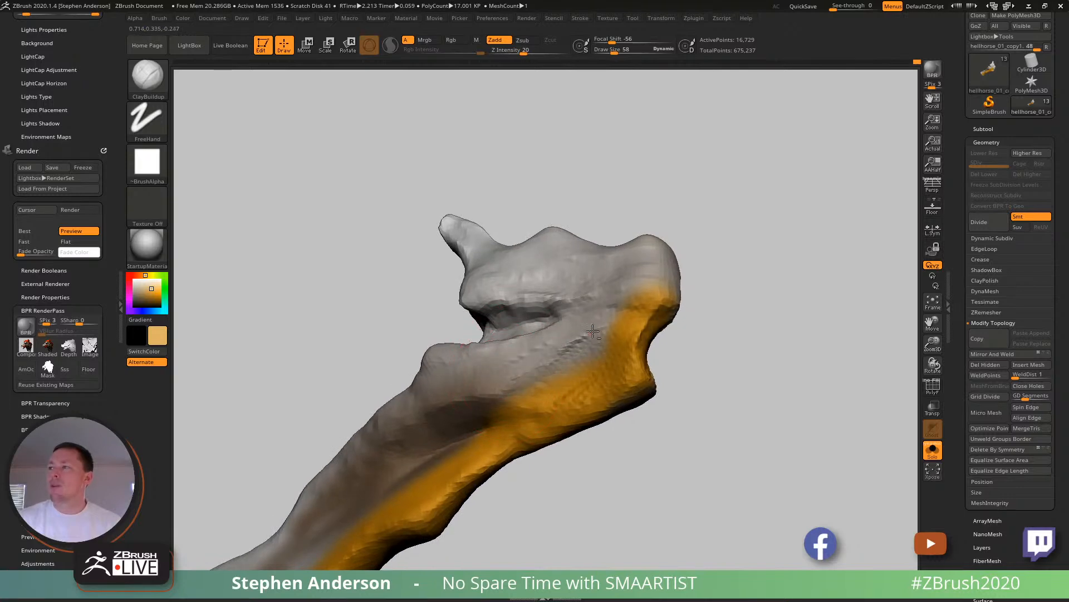
{"action": "right_click_drag", "start_coordinate": [592, 332], "coordinate": [541, 373]}
{"action": "mouse_move", "coordinate": [618, 326]}
{"action": "left_mouse_down", "text": "alt"}
{"action": "mouse_move", "coordinate": [584, 341]}
{"action": "mouse_move", "coordinate": [609, 363]}
{"action": "left_mouse_up", "text": "alt"}
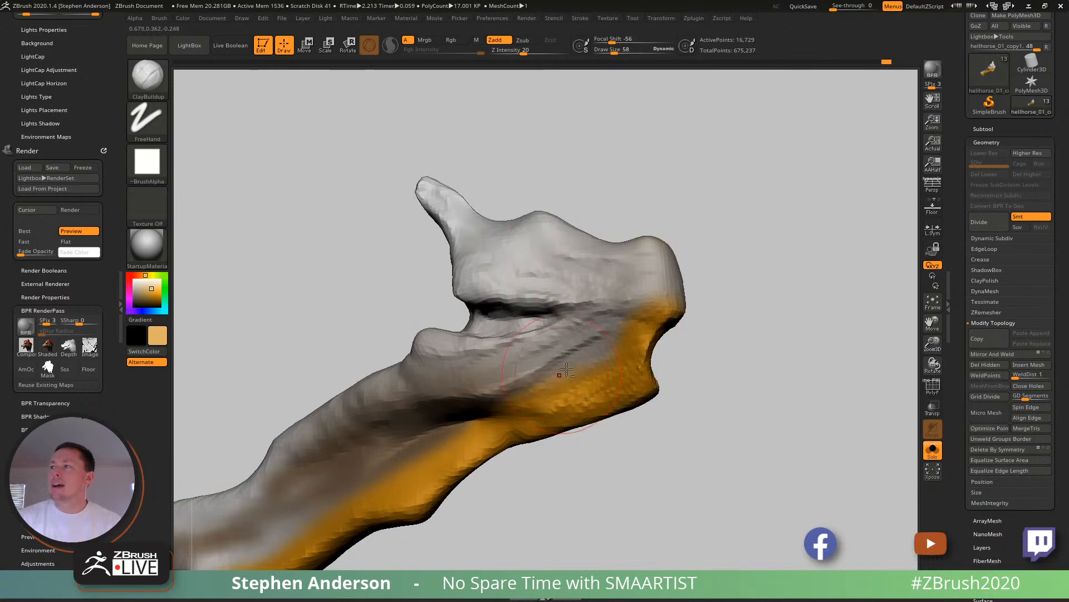
{"action": "mouse_move", "coordinate": [597, 281]}
{"action": "right_mouse_down"}
{"action": "mouse_move", "coordinate": [557, 293]}
{"action": "mouse_move", "coordinate": [578, 389]}
{"action": "right_mouse_up"}
{"action": "mouse_move", "coordinate": [530, 345]}
{"action": "left_mouse_down", "text": "alt"}
{"action": "mouse_move", "coordinate": [496, 307]}
{"action": "mouse_move", "coordinate": [496, 345]}
{"action": "left_mouse_up", "text": "alt"}
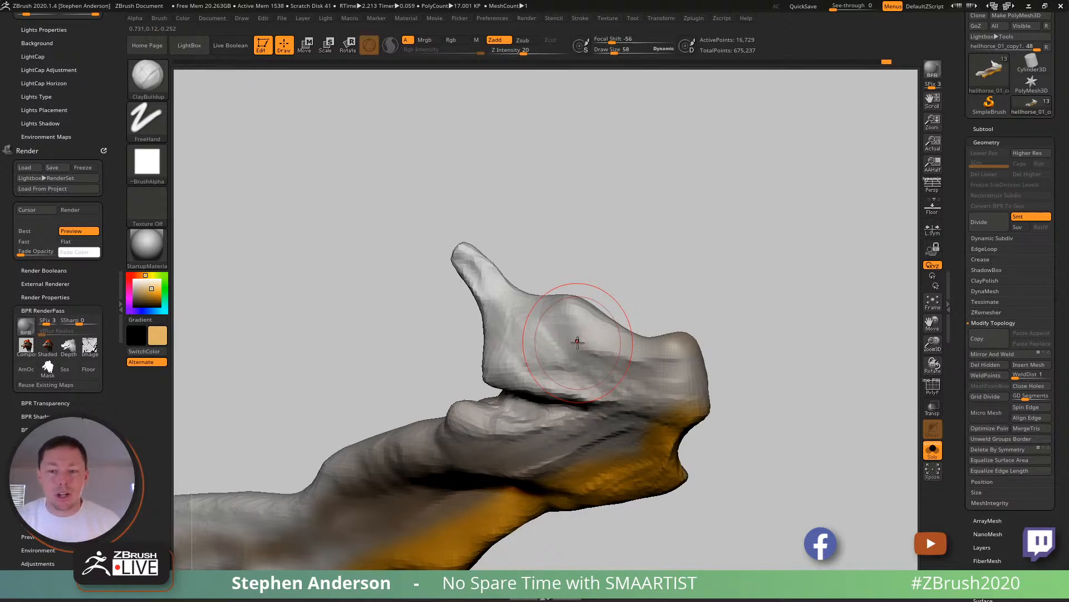
- Shape the raised area between the jaw bone's upward spur and its rear knob with ClayBuildup
{"action": "mouse_move", "coordinate": [580, 339]}
{"action": "right_mouse_down"}
{"action": "mouse_move", "coordinate": [591, 312]}
{"action": "mouse_move", "coordinate": [622, 335]}
{"action": "right_mouse_up"}
{"action": "left_click_drag", "start_coordinate": [622, 334], "coordinate": [574, 331], "text": "shift"}
{"action": "right_click_drag", "start_coordinate": [590, 334], "coordinate": [646, 327]}
{"action": "mouse_move", "coordinate": [485, 344]}
{"action": "right_mouse_down"}
{"action": "mouse_move", "coordinate": [492, 359]}
{"action": "mouse_move", "coordinate": [442, 346]}
{"action": "right_mouse_up"}
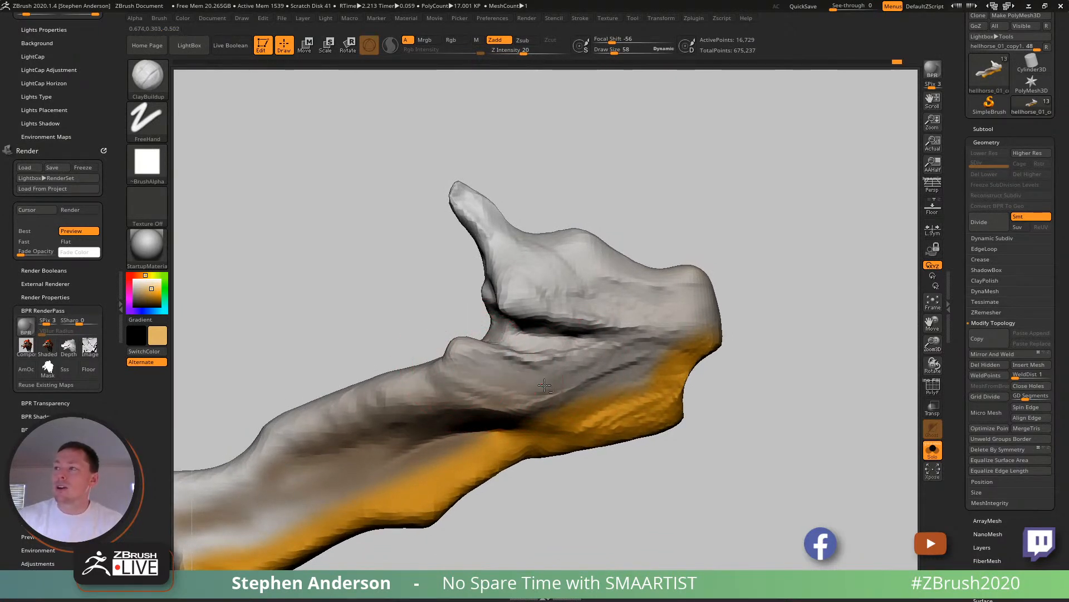
- Work the ridge and dark hollow along the middle of the jaw bone with ClayBuildup, and turn off Solo mode
{"action": "mouse_move", "coordinate": [562, 401]}
{"action": "right_mouse_down", "text": "ctrl"}
{"action": "mouse_move", "coordinate": [559, 334]}
{"action": "mouse_move", "coordinate": [580, 328]}
{"action": "mouse_move", "coordinate": [570, 380]}
{"action": "mouse_move", "coordinate": [538, 394]}
{"action": "right_mouse_up", "text": "ctrl"}
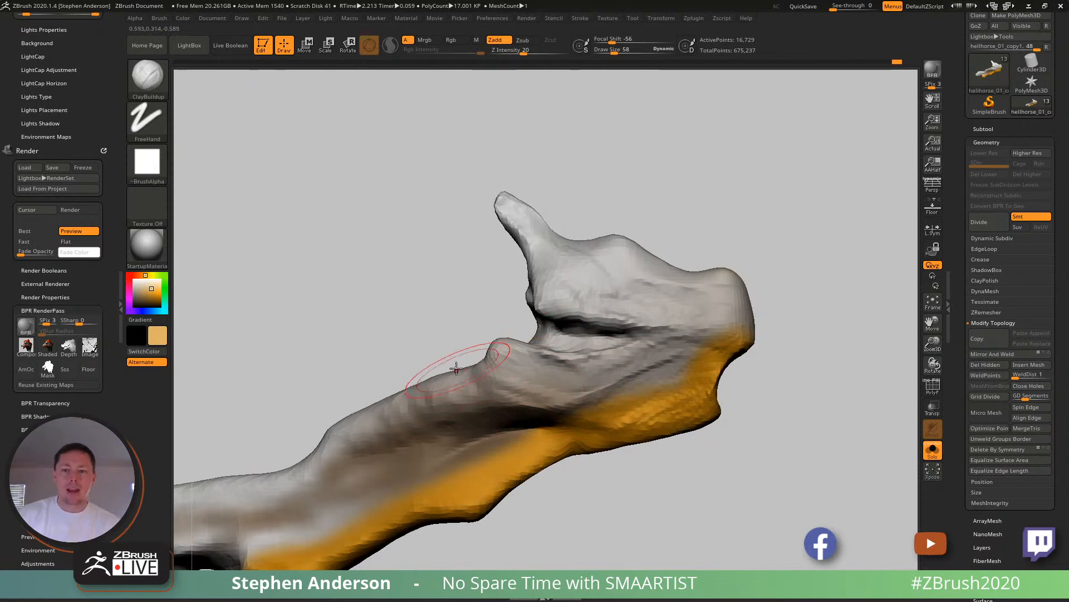
{"action": "right_click_drag", "start_coordinate": [490, 357], "coordinate": [534, 371]}
{"action": "mouse_move", "coordinate": [498, 422]}
{"action": "left_mouse_down", "text": "alt"}
{"action": "mouse_move", "coordinate": [454, 426]}
{"action": "mouse_move", "coordinate": [526, 432]}
{"action": "left_mouse_up", "text": "alt"}
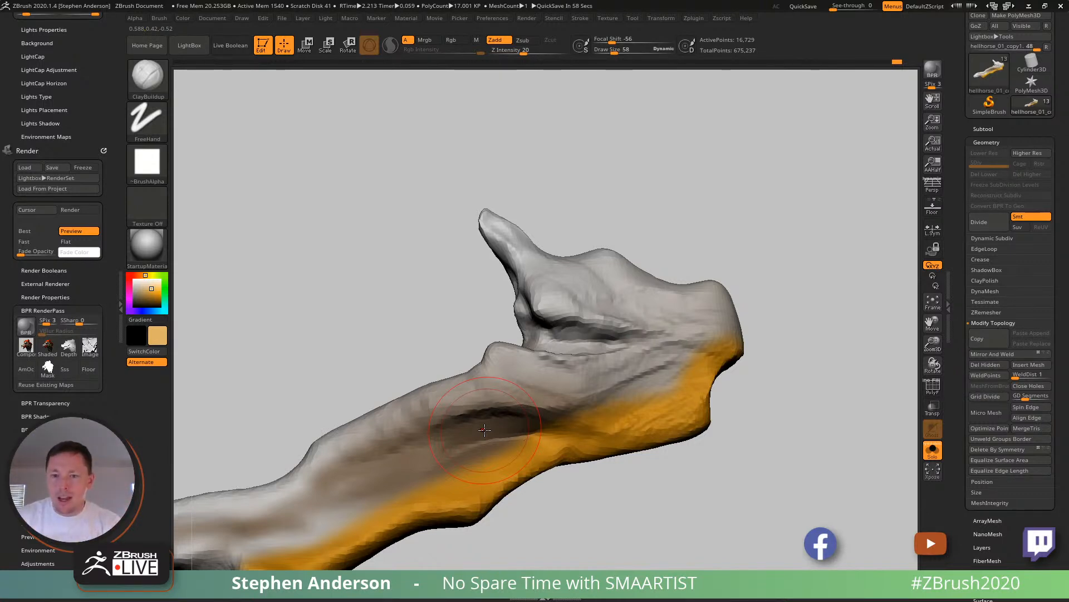
{"action": "mouse_move", "coordinate": [752, 413]}
{"action": "left_mouse_down"}
{"action": "mouse_move", "coordinate": [597, 395]}
{"action": "mouse_move", "coordinate": [667, 359]}
{"action": "left_mouse_up"}
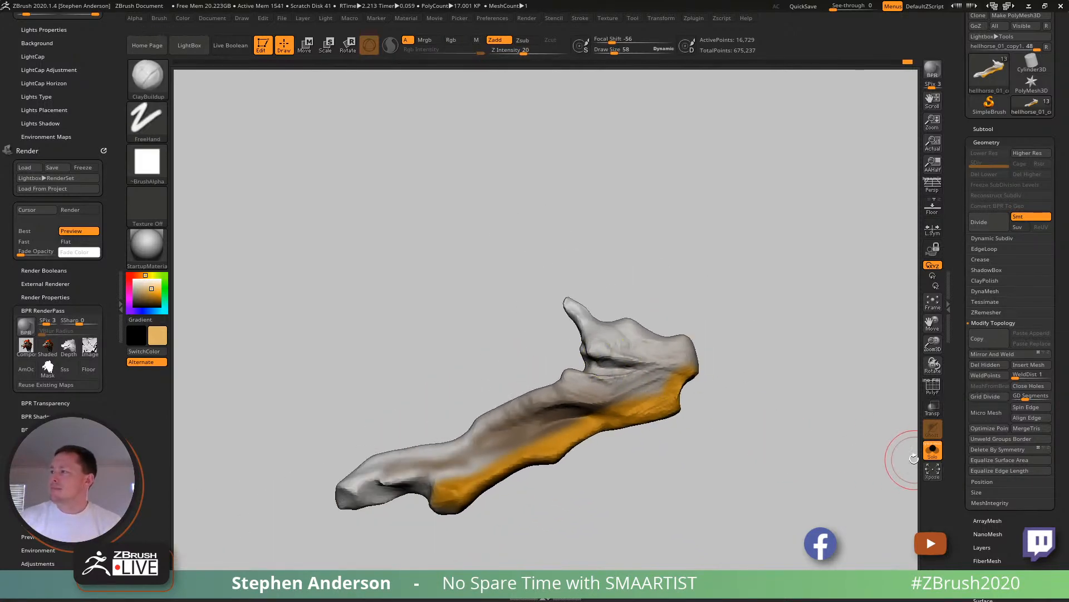
{"action": "left_click", "coordinate": [933, 450]}
- Refine the base of the jaw bone's upward spur with ClayBuildup strokes
{"action": "mouse_move", "coordinate": [646, 368]}
{"action": "right_mouse_down"}
{"action": "mouse_move", "coordinate": [729, 372]}
{"action": "mouse_move", "coordinate": [749, 329]}
{"action": "mouse_move", "coordinate": [693, 326]}
{"action": "mouse_move", "coordinate": [669, 364]}
{"action": "mouse_move", "coordinate": [614, 365]}
{"action": "mouse_move", "coordinate": [643, 336]}
{"action": "right_mouse_up"}
{"action": "mouse_move", "coordinate": [545, 284]}
{"action": "left_mouse_down"}
{"action": "mouse_move", "coordinate": [545, 212]}
{"action": "mouse_move", "coordinate": [562, 278]}
{"action": "left_mouse_up"}
{"action": "mouse_move", "coordinate": [562, 278]}
{"action": "right_mouse_down"}
{"action": "mouse_move", "coordinate": [526, 256]}
{"action": "mouse_move", "coordinate": [509, 274]}
{"action": "mouse_move", "coordinate": [502, 267]}
{"action": "mouse_move", "coordinate": [573, 302]}
{"action": "right_mouse_up"}
{"action": "left_click_drag", "start_coordinate": [571, 302], "coordinate": [560, 295]}
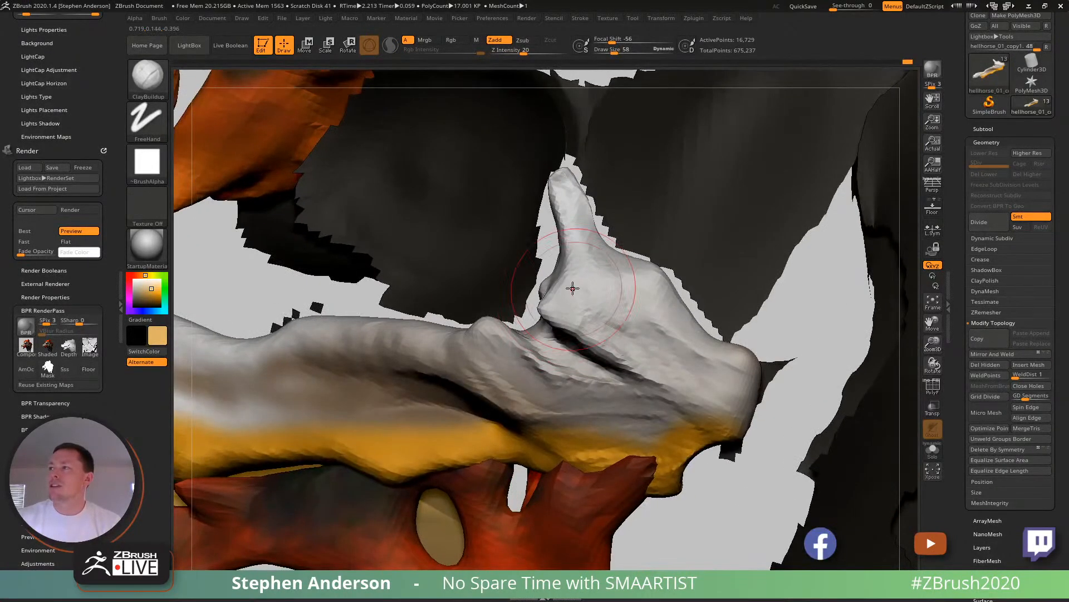
{"action": "right_click_drag", "start_coordinate": [638, 338], "coordinate": [502, 272]}
{"action": "left_click", "coordinate": [843, 182], "text": "ctrl+shift"}
- Add ClayBuildup strokes to the rear end of the upper jaw bone and check it against the surrounding skull
{"action": "right_click_drag", "start_coordinate": [626, 374], "coordinate": [574, 328]}
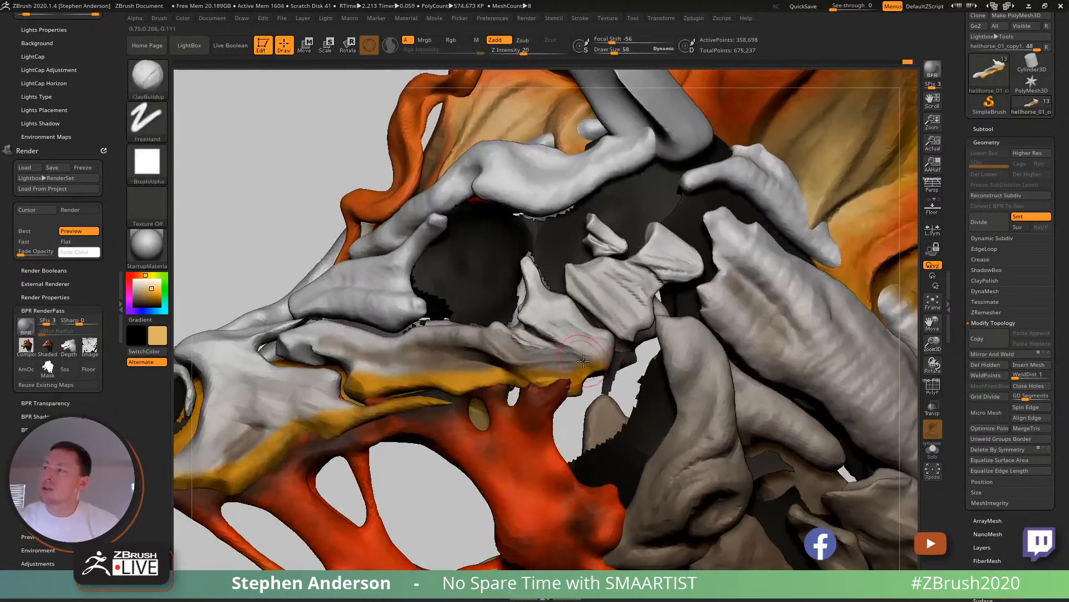
{"action": "left_click_drag", "start_coordinate": [559, 349], "coordinate": [536, 329]}
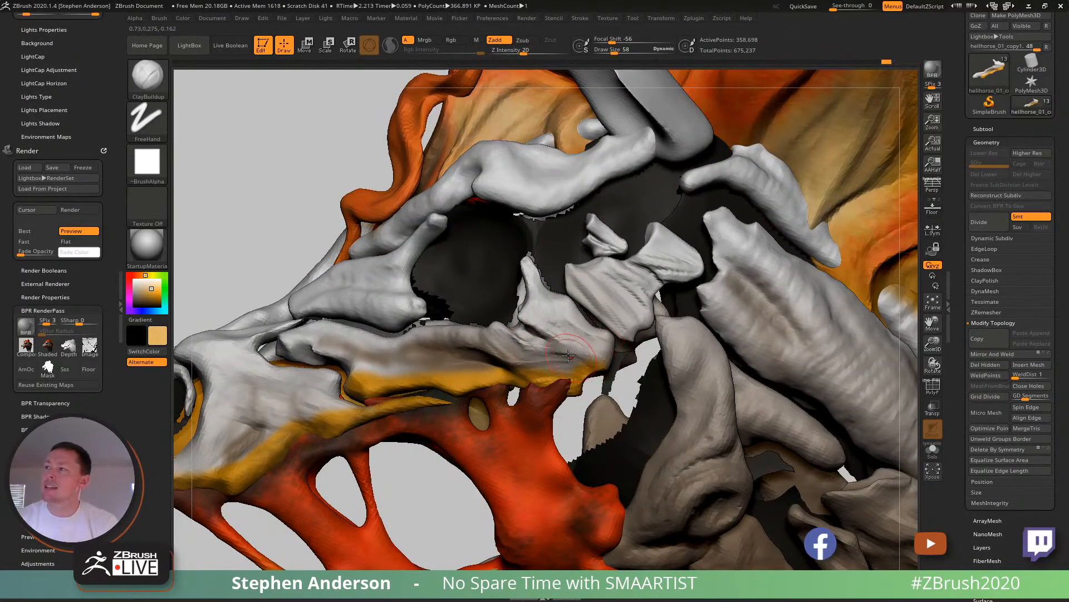
{"action": "left_click_drag", "start_coordinate": [558, 334], "coordinate": [578, 350]}
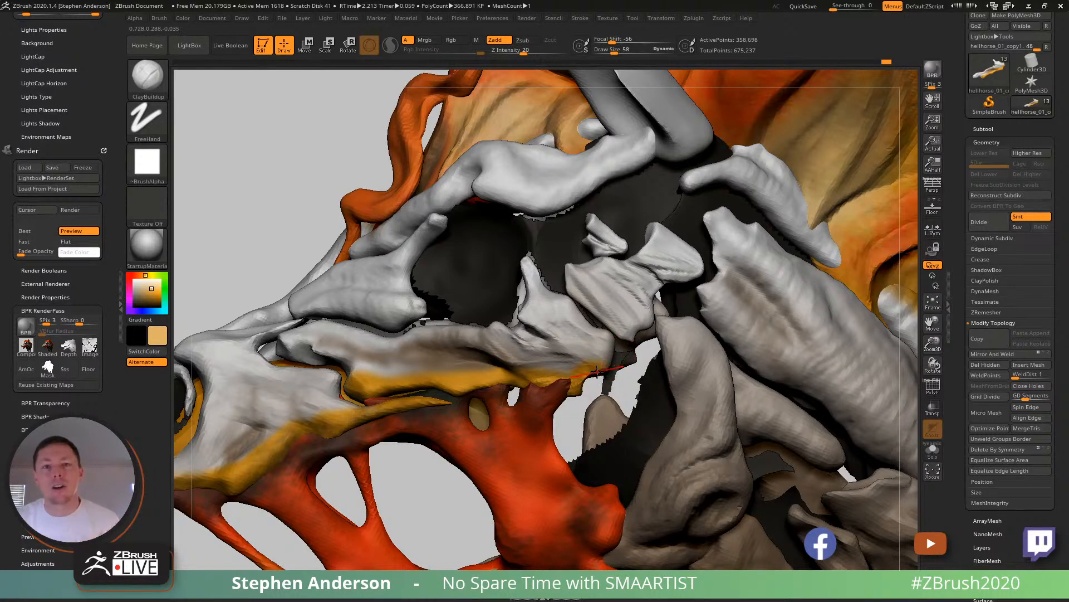
{"action": "mouse_move", "coordinate": [506, 360]}
{"action": "right_mouse_down"}
{"action": "mouse_move", "coordinate": [468, 359]}
{"action": "mouse_move", "coordinate": [446, 499]}
{"action": "mouse_move", "coordinate": [485, 389]}
{"action": "mouse_move", "coordinate": [544, 337]}
{"action": "mouse_move", "coordinate": [532, 354]}
{"action": "mouse_move", "coordinate": [512, 336]}
{"action": "right_mouse_up"}
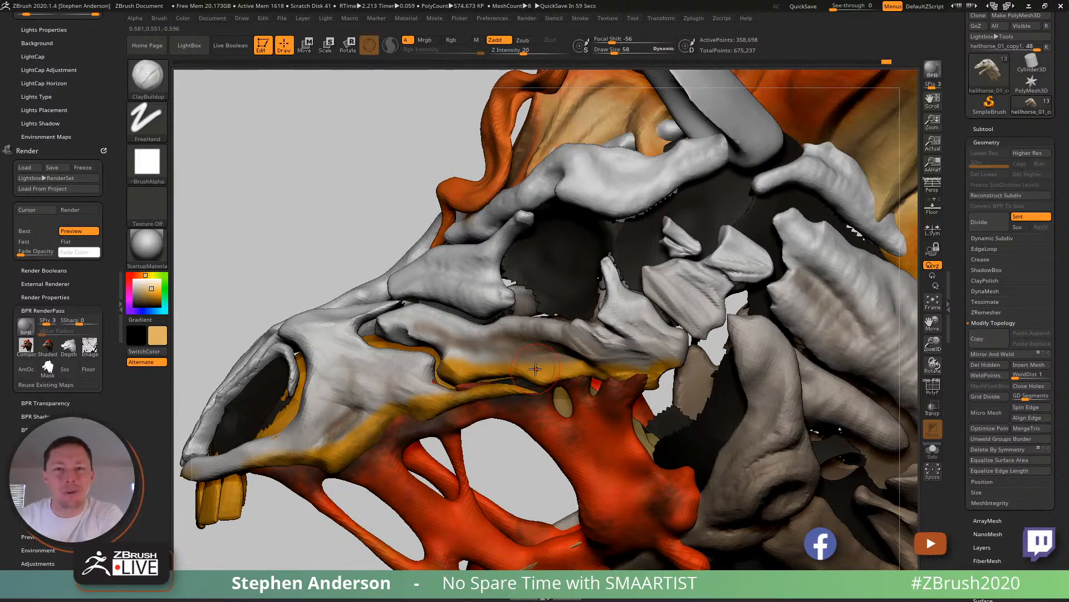
{"action": "mouse_move", "coordinate": [535, 368]}
{"action": "right_mouse_down", "text": "ctrl"}
{"action": "mouse_move", "coordinate": [436, 408]}
{"action": "mouse_move", "coordinate": [459, 392]}
{"action": "right_mouse_up", "text": "ctrl"}
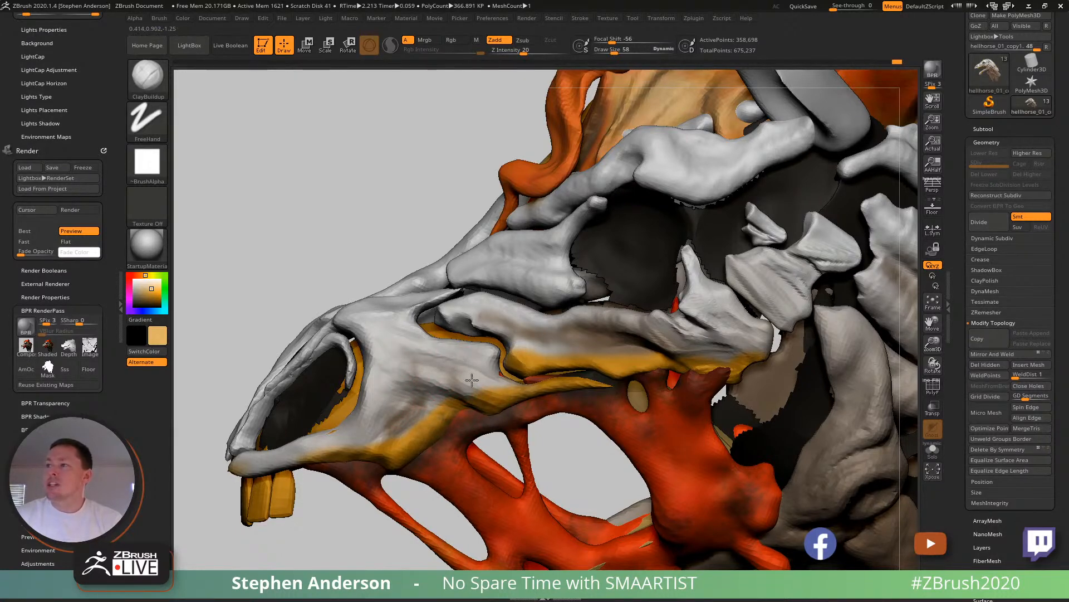
{"action": "mouse_move", "coordinate": [456, 361]}
{"action": "right_mouse_down"}
{"action": "mouse_move", "coordinate": [479, 363]}
{"action": "mouse_move", "coordinate": [425, 364]}
{"action": "mouse_move", "coordinate": [465, 360]}
{"action": "mouse_move", "coordinate": [453, 362]}
{"action": "right_mouse_up"}
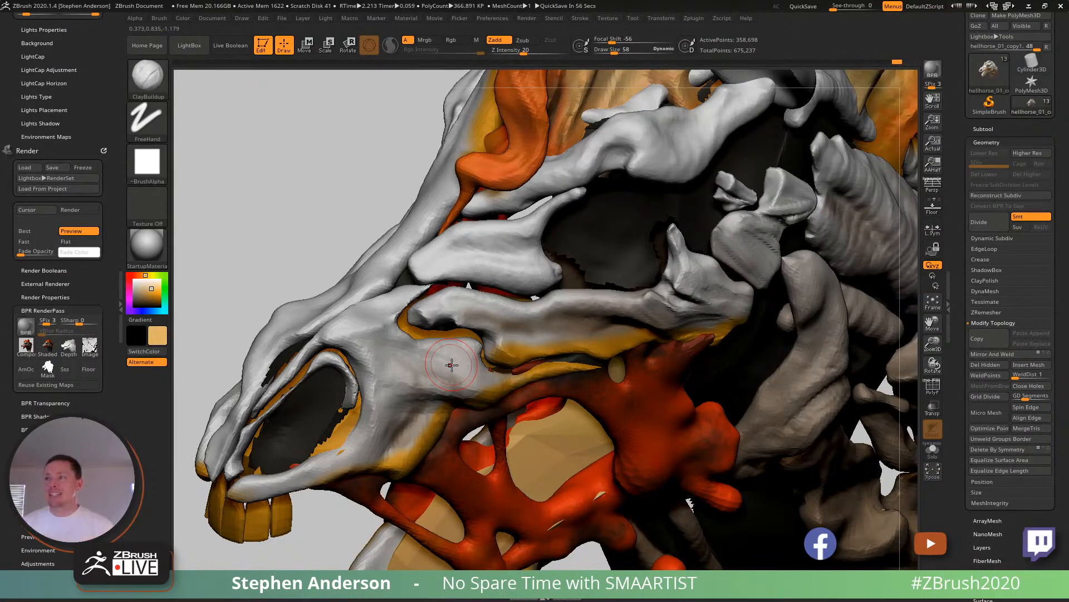
- Save the tool as HellHorse_02 in ZTool format, replacing the existing file
{"action": "key", "text": "ctrl+s"}
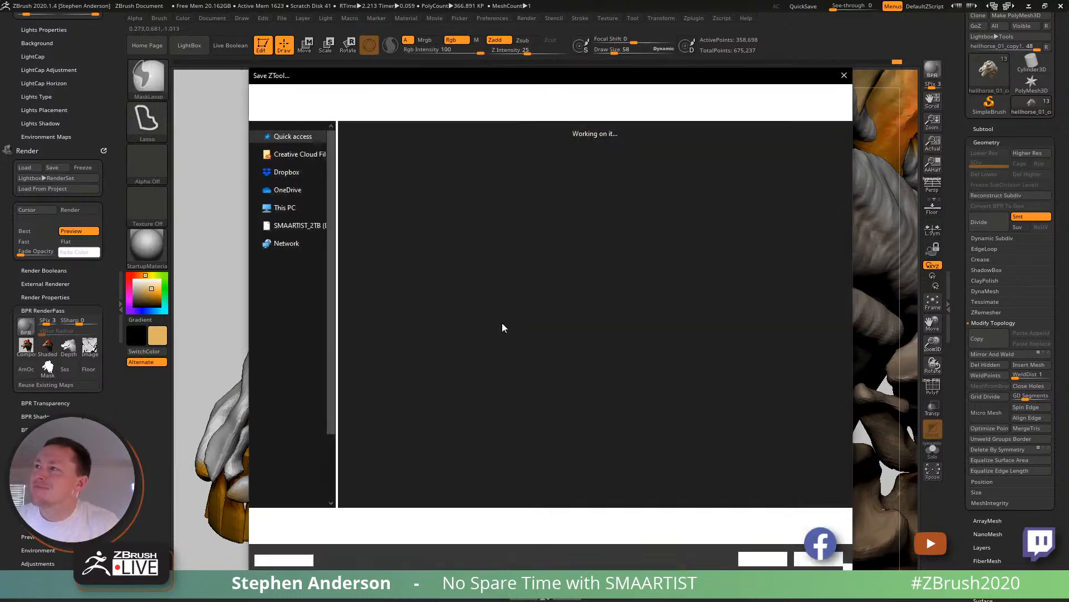
{"action": "left_click", "coordinate": [772, 553]}
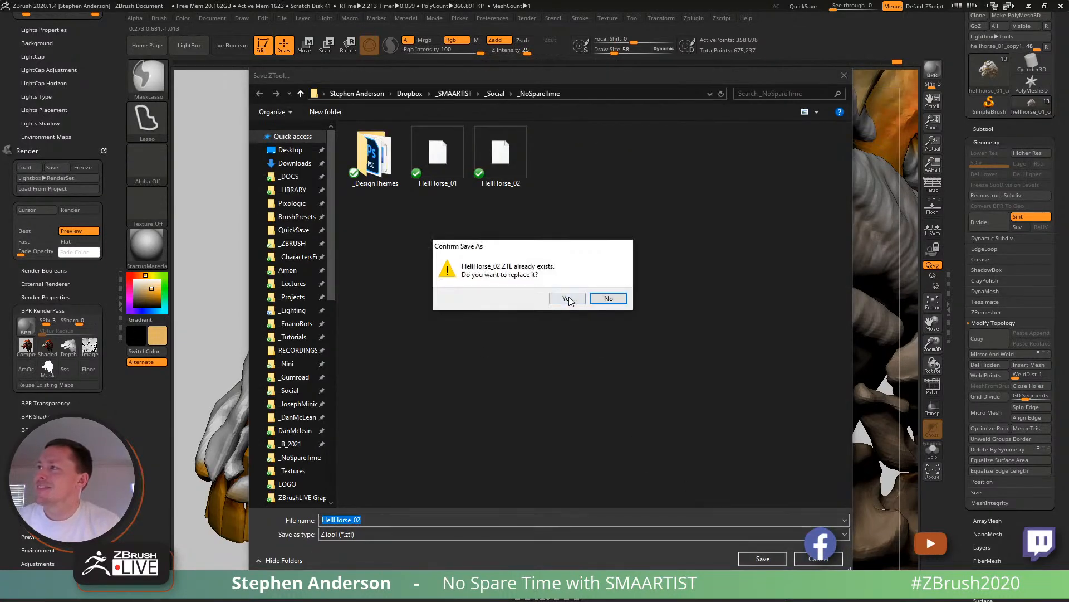
{"action": "left_click", "coordinate": [568, 295]}
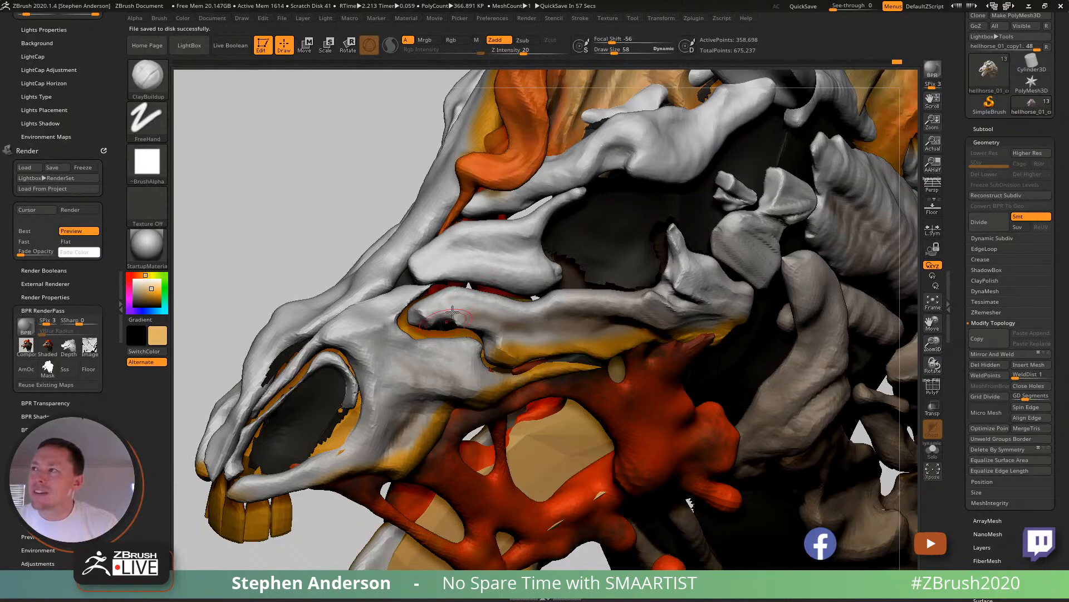
- Sculpt the front end of the bone ahead of the eye socket with the ClayBuildup brush
{"action": "right_click_drag", "start_coordinate": [480, 307], "coordinate": [434, 300]}
{"action": "mouse_move", "coordinate": [485, 263]}
{"action": "right_mouse_down", "text": "alt"}
{"action": "mouse_move", "coordinate": [462, 329]}
{"action": "mouse_move", "coordinate": [448, 312]}
{"action": "mouse_move", "coordinate": [516, 300]}
{"action": "right_mouse_up", "text": "alt"}
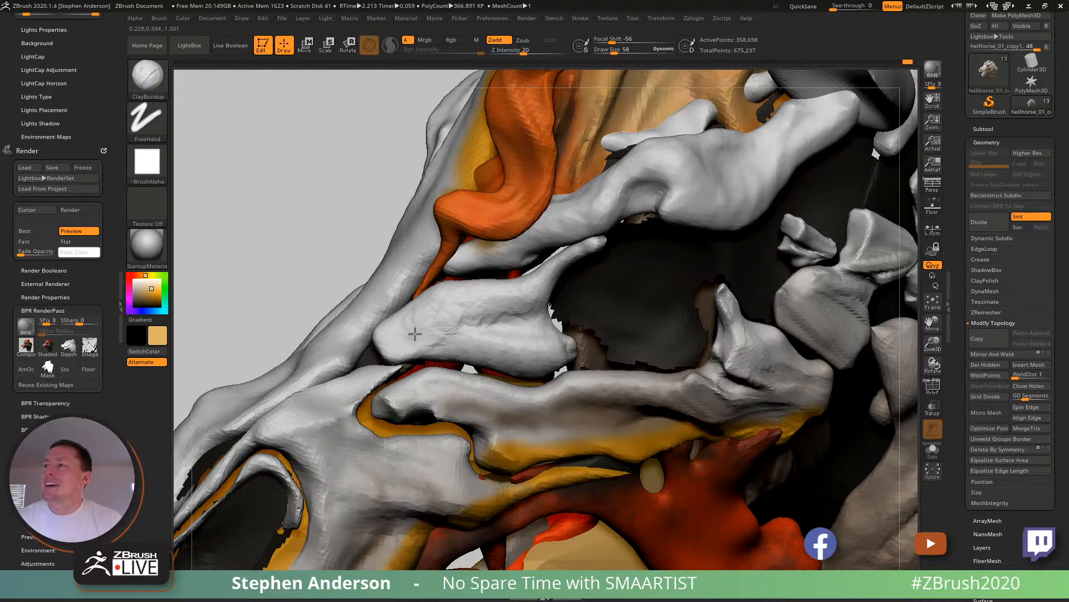
{"action": "right_click_drag", "start_coordinate": [462, 314], "coordinate": [548, 326]}
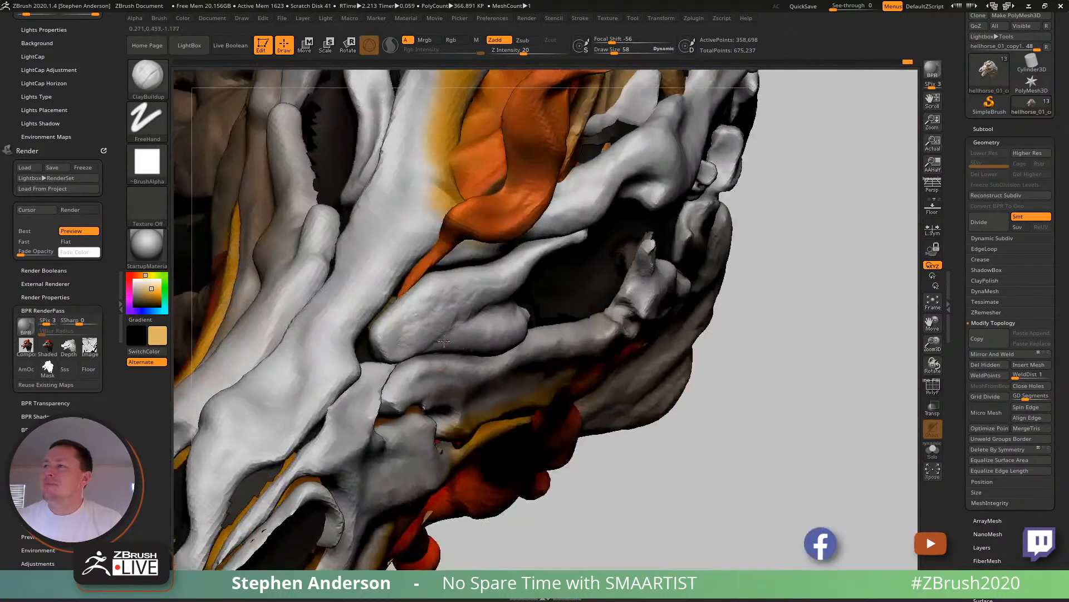
{"action": "left_click", "coordinate": [420, 325], "text": "ctrl+shift"}
{"action": "right_click_drag", "start_coordinate": [420, 326], "coordinate": [382, 329]}
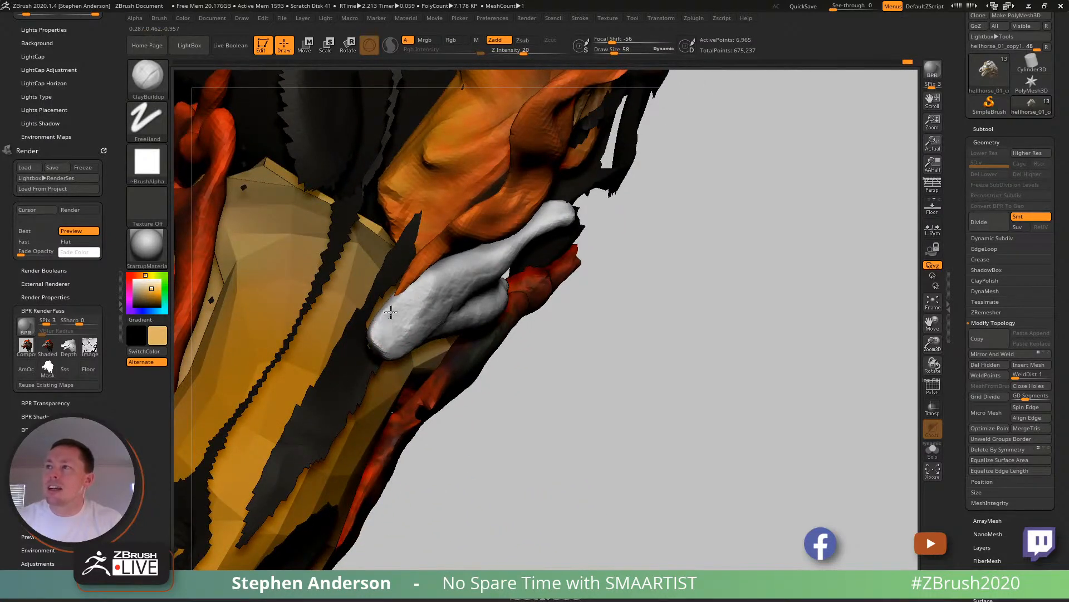
{"action": "right_click_drag", "start_coordinate": [422, 303], "coordinate": [389, 249]}
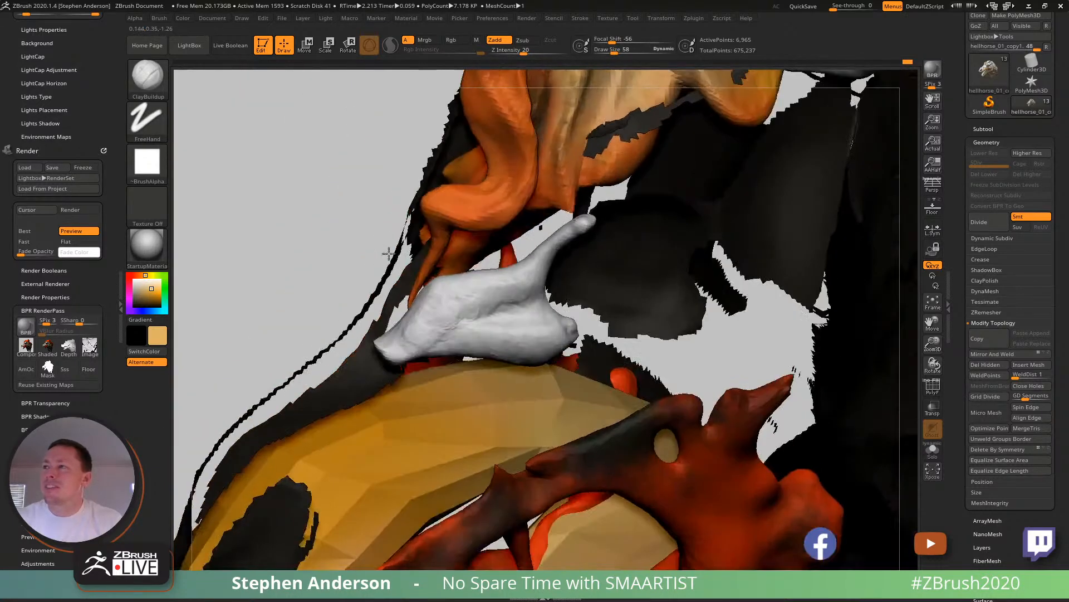
{"action": "left_click", "coordinate": [291, 241], "text": "ctrl+shift"}
{"action": "mouse_move", "coordinate": [438, 338]}
{"action": "right_mouse_down"}
{"action": "mouse_move", "coordinate": [436, 310]}
{"action": "mouse_move", "coordinate": [444, 318]}
{"action": "mouse_move", "coordinate": [412, 339]}
{"action": "right_mouse_up"}
- Pull the front tip of the bone ahead of the eye socket into a longer point with Move Topological at draw size 119
{"action": "key", "text": "b"}
{"action": "key", "text": "m"}
{"action": "key", "text": "t"}
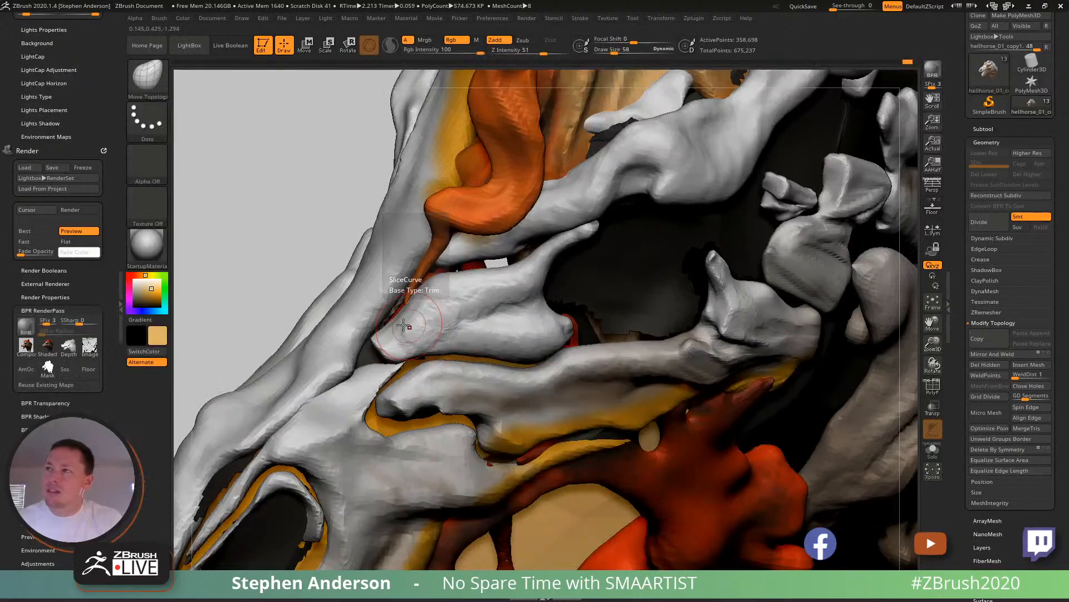
{"action": "key", "text": "s"}
{"action": "left_click_drag", "start_coordinate": [374, 335], "coordinate": [380, 335]}
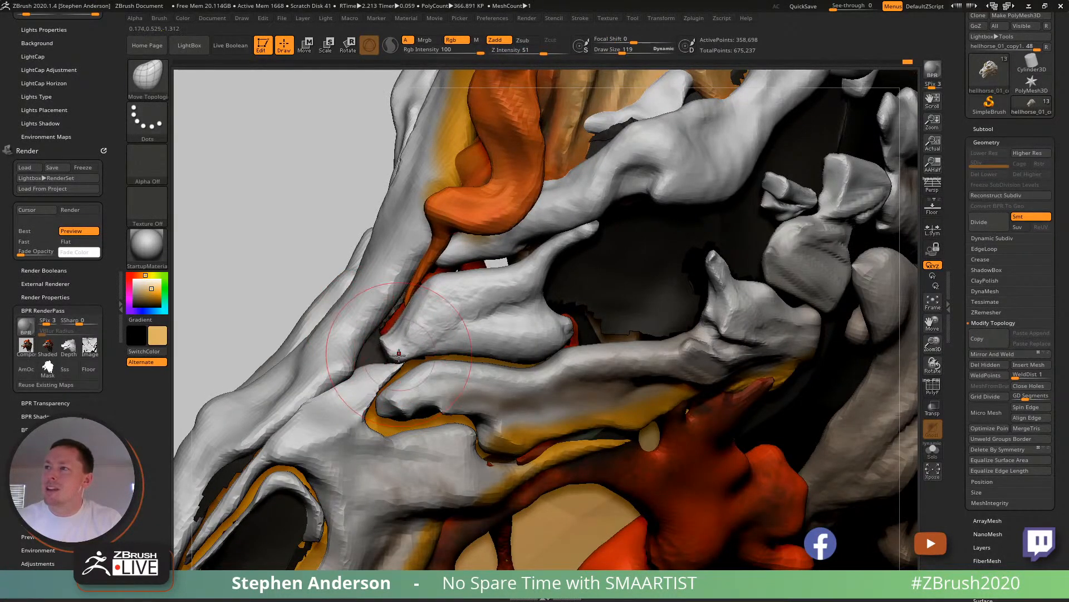
{"action": "mouse_move", "coordinate": [384, 354]}
{"action": "left_mouse_down", "text": "shift"}
{"action": "mouse_move", "coordinate": [388, 341]}
{"action": "mouse_move", "coordinate": [324, 350]}
{"action": "left_mouse_up", "text": "shift"}
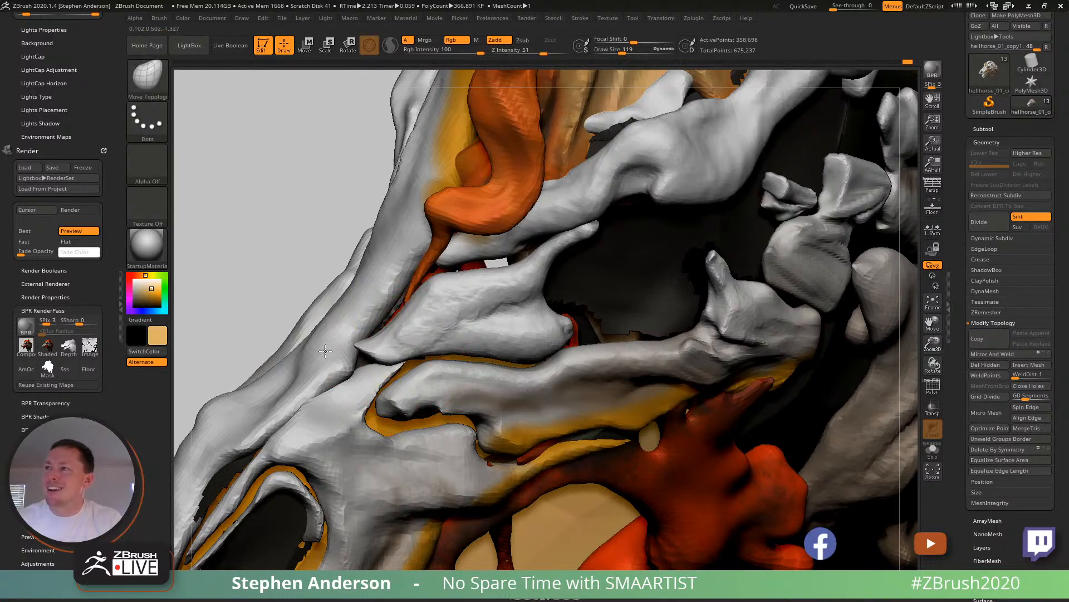
{"action": "right_click_drag", "start_coordinate": [402, 331], "coordinate": [444, 353]}
{"action": "left_click_drag", "start_coordinate": [403, 344], "coordinate": [393, 347]}
{"action": "mouse_move", "coordinate": [393, 345]}
{"action": "right_mouse_down"}
{"action": "mouse_move", "coordinate": [362, 339]}
{"action": "mouse_move", "coordinate": [383, 333]}
{"action": "right_mouse_up"}
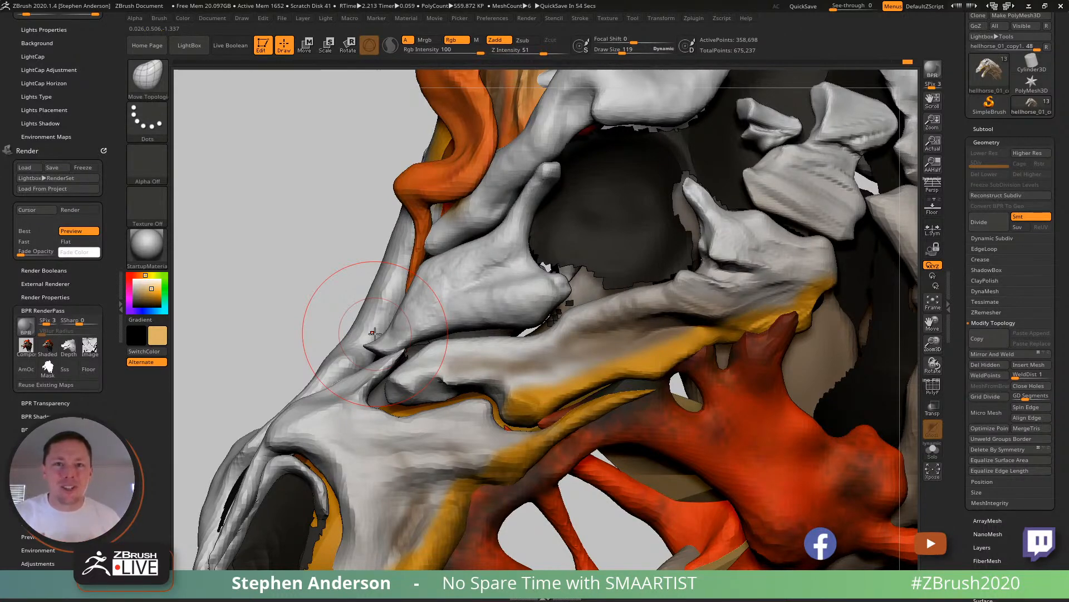
{"action": "mouse_move", "coordinate": [625, 383]}
{"action": "right_mouse_down", "text": "ctrl"}
{"action": "mouse_move", "coordinate": [640, 337]}
{"action": "mouse_move", "coordinate": [494, 345]}
{"action": "mouse_move", "coordinate": [513, 351]}
{"action": "mouse_move", "coordinate": [503, 348]}
{"action": "mouse_move", "coordinate": [504, 383]}
{"action": "mouse_move", "coordinate": [469, 345]}
{"action": "right_mouse_up", "text": "ctrl"}
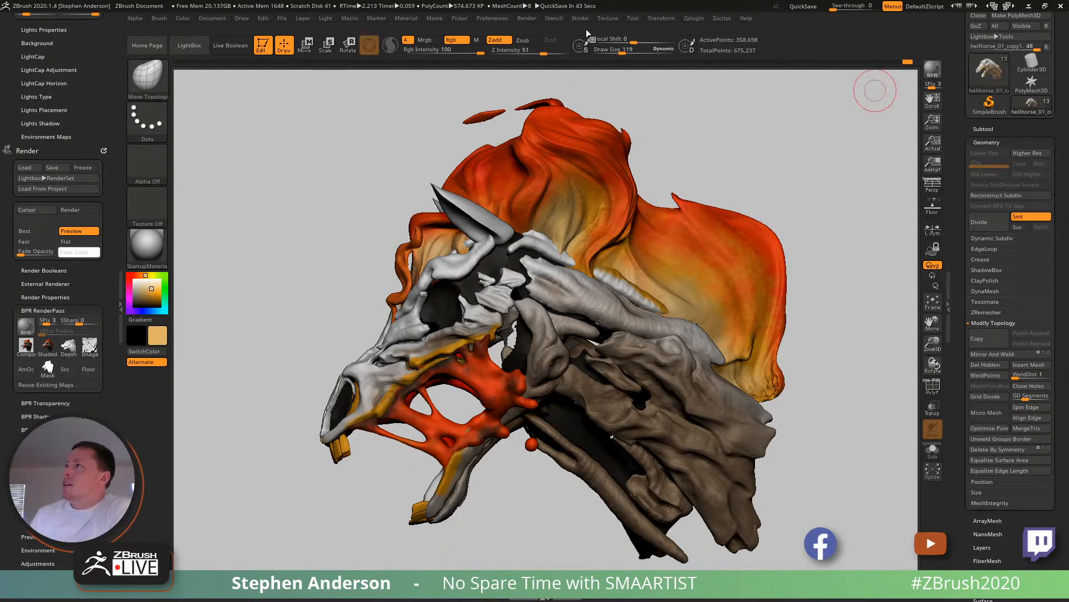
{"action": "left_click", "coordinate": [608, 18]}
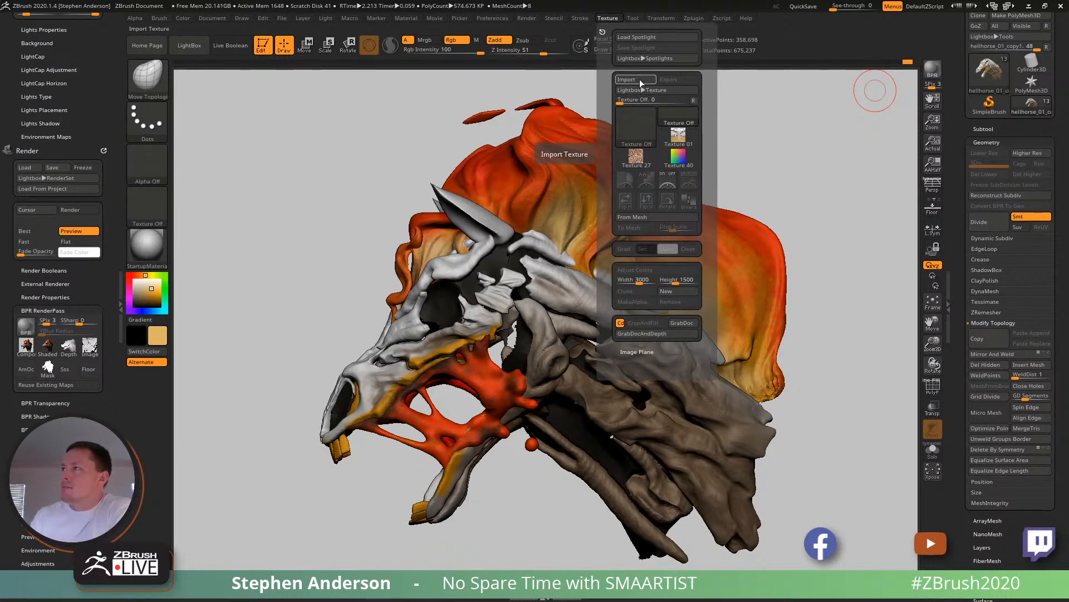
{"action": "mouse_move", "coordinate": [641, 160]}
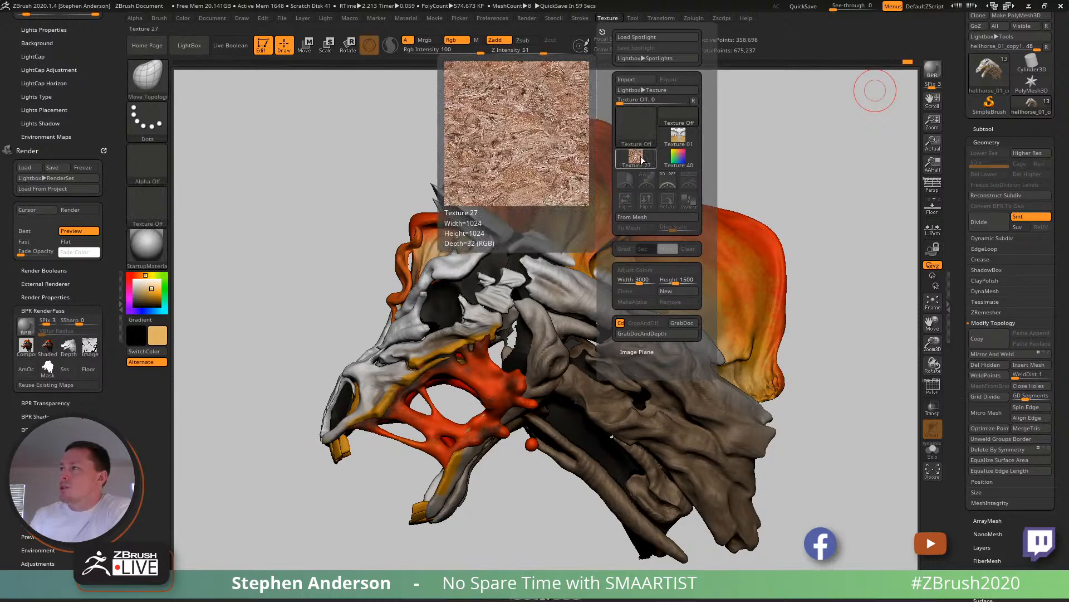
{"action": "left_click", "coordinate": [633, 78]}
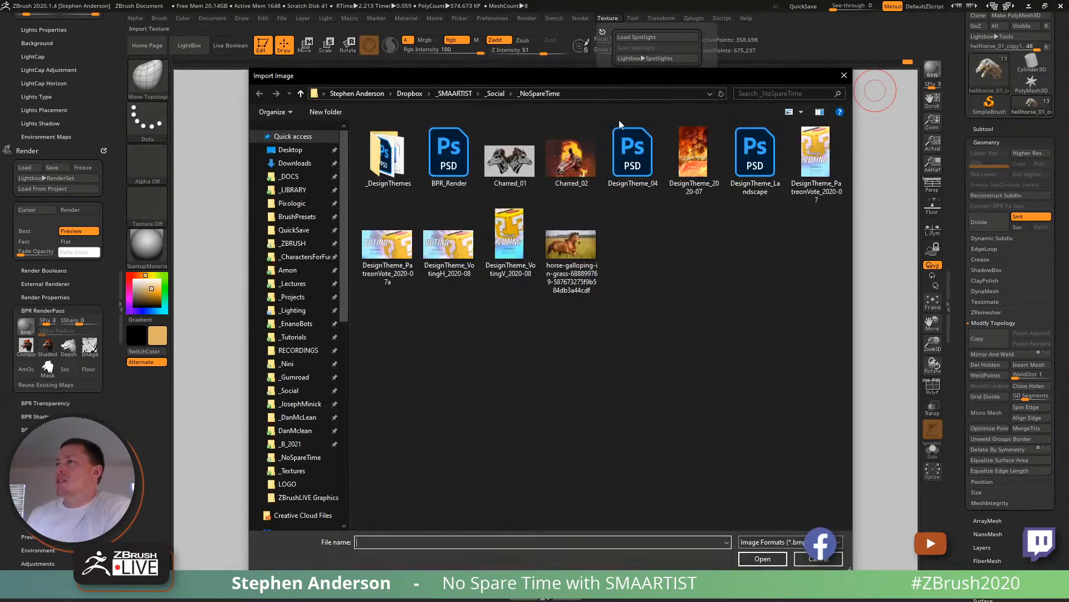
{"action": "left_click", "coordinate": [818, 558]}
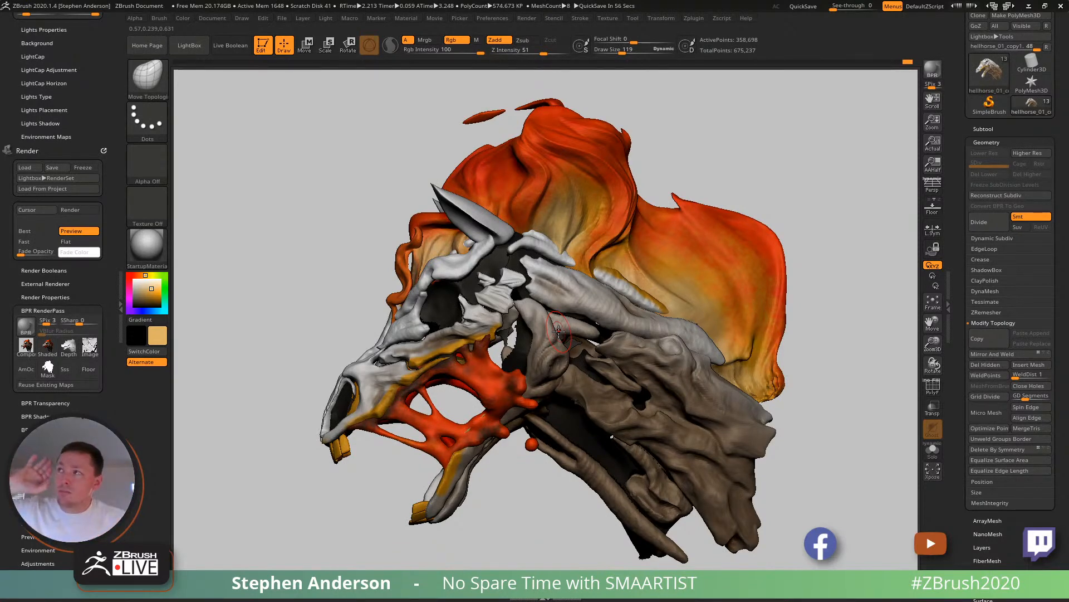
- Examine the alphas available for the tool's displacement map
{"action": "left_click", "coordinate": [605, 17]}
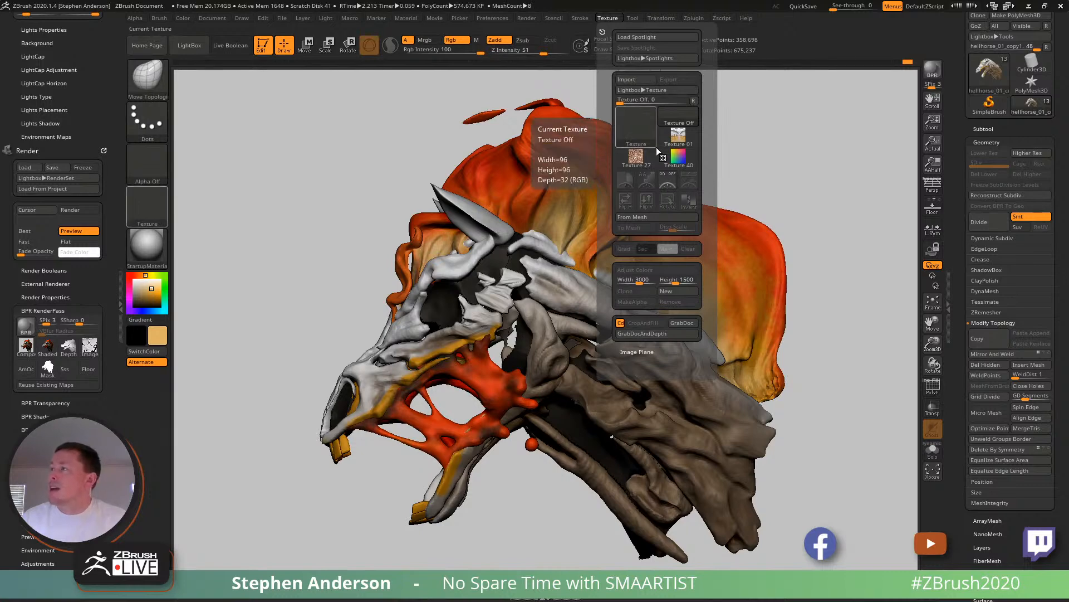
{"action": "left_click_drag", "start_coordinate": [1049, 567], "coordinate": [1045, 509]}
{"action": "scroll", "coordinate": [1045, 509], "scroll_direction": "down", "scroll_amount": 5}
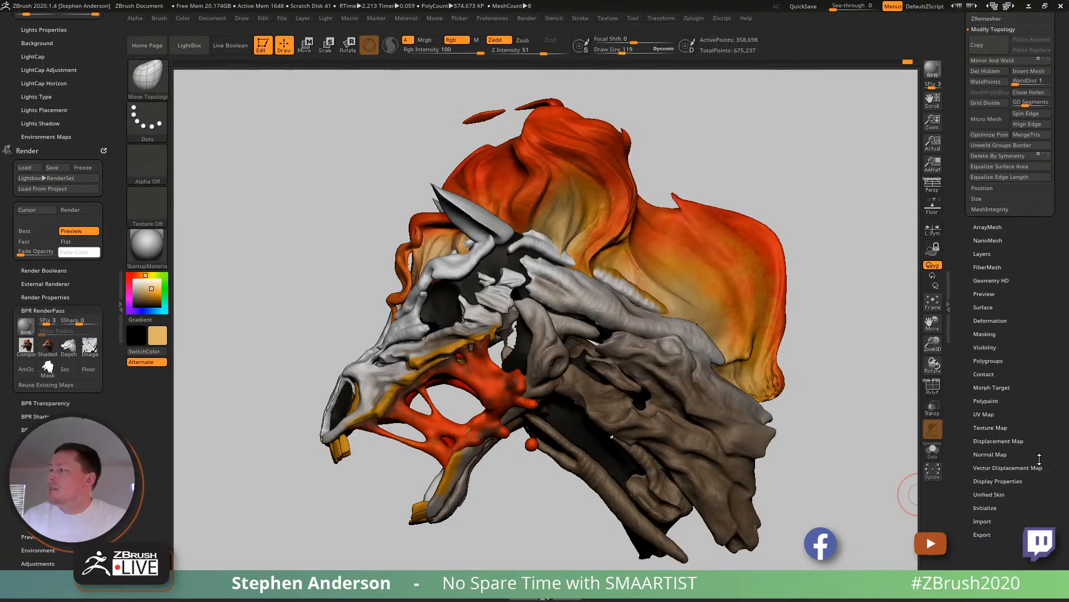
{"action": "left_click", "coordinate": [1002, 411]}
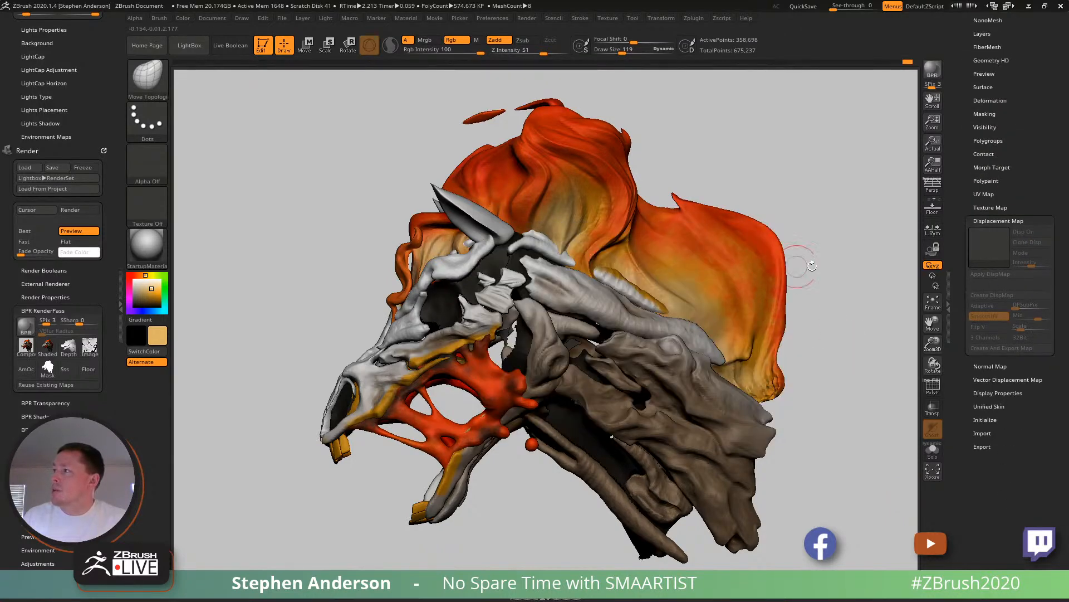
{"action": "left_click", "coordinate": [982, 248]}
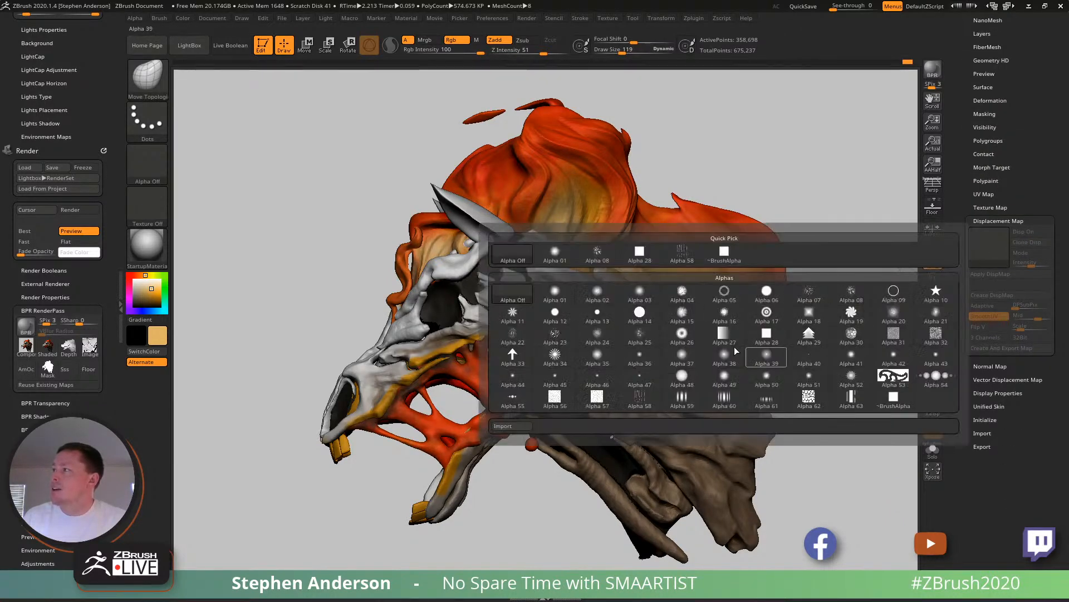
{"action": "mouse_move", "coordinate": [789, 331]}
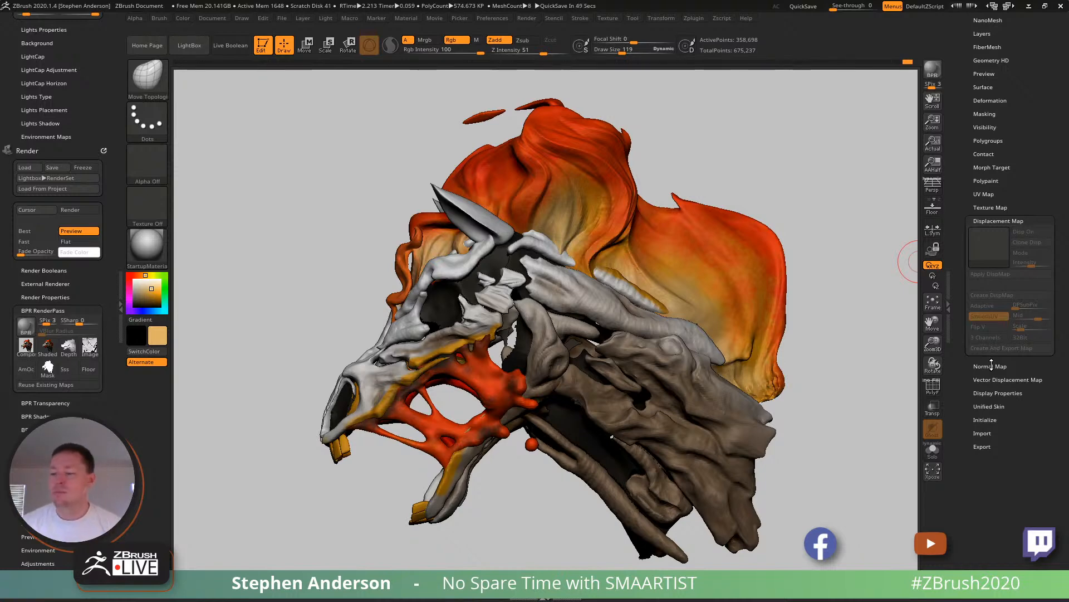
{"action": "left_click_drag", "start_coordinate": [861, 370], "coordinate": [807, 379]}
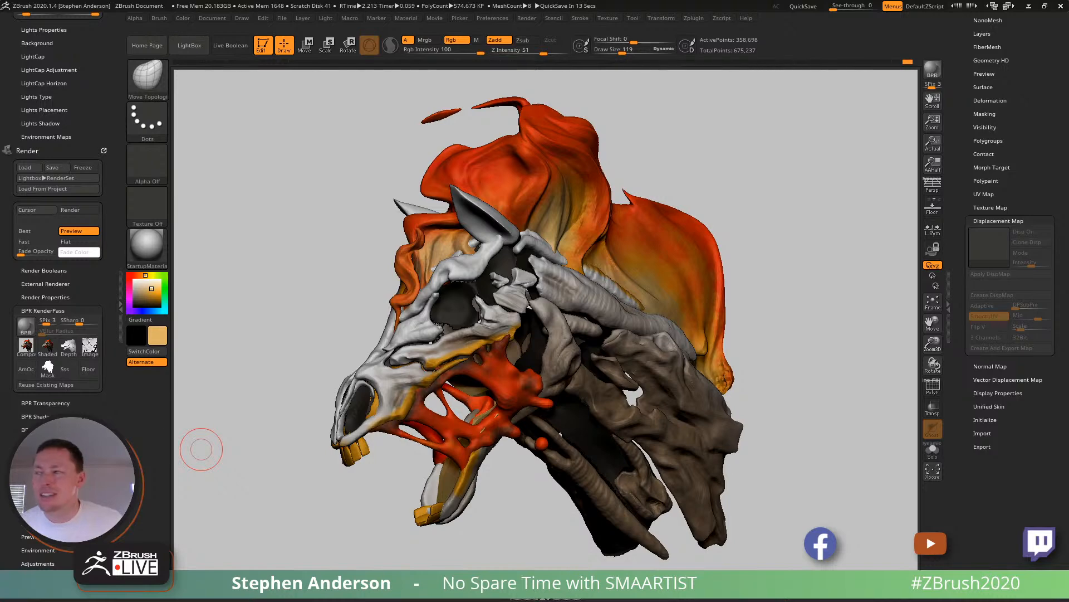
{"action": "mouse_move", "coordinate": [372, 512]}
{"action": "left_mouse_down"}
{"action": "mouse_move", "coordinate": [358, 506]}
{"action": "mouse_move", "coordinate": [375, 506]}
{"action": "left_mouse_up"}
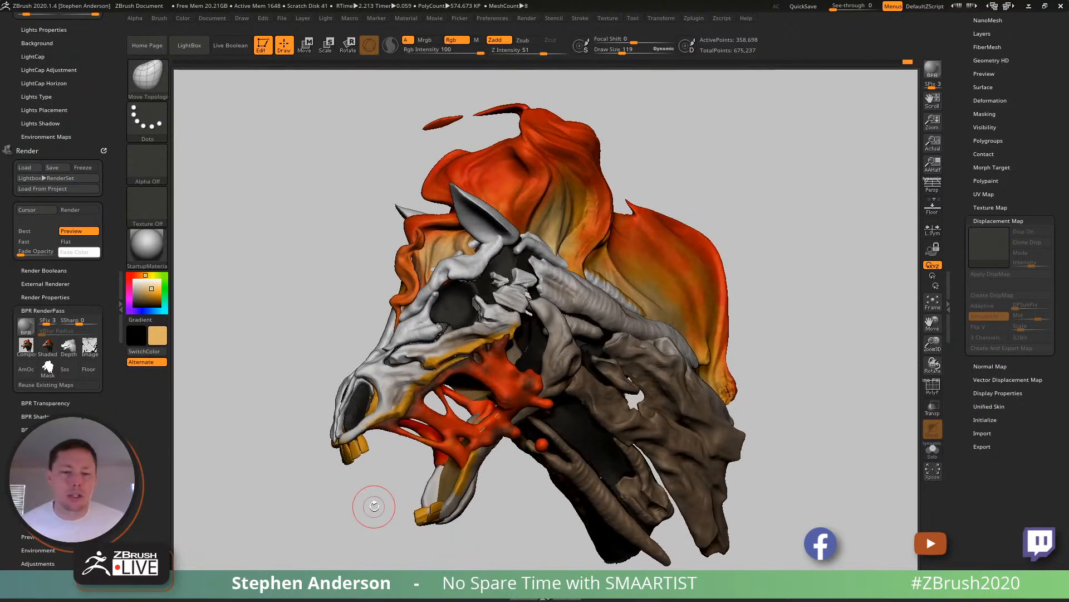